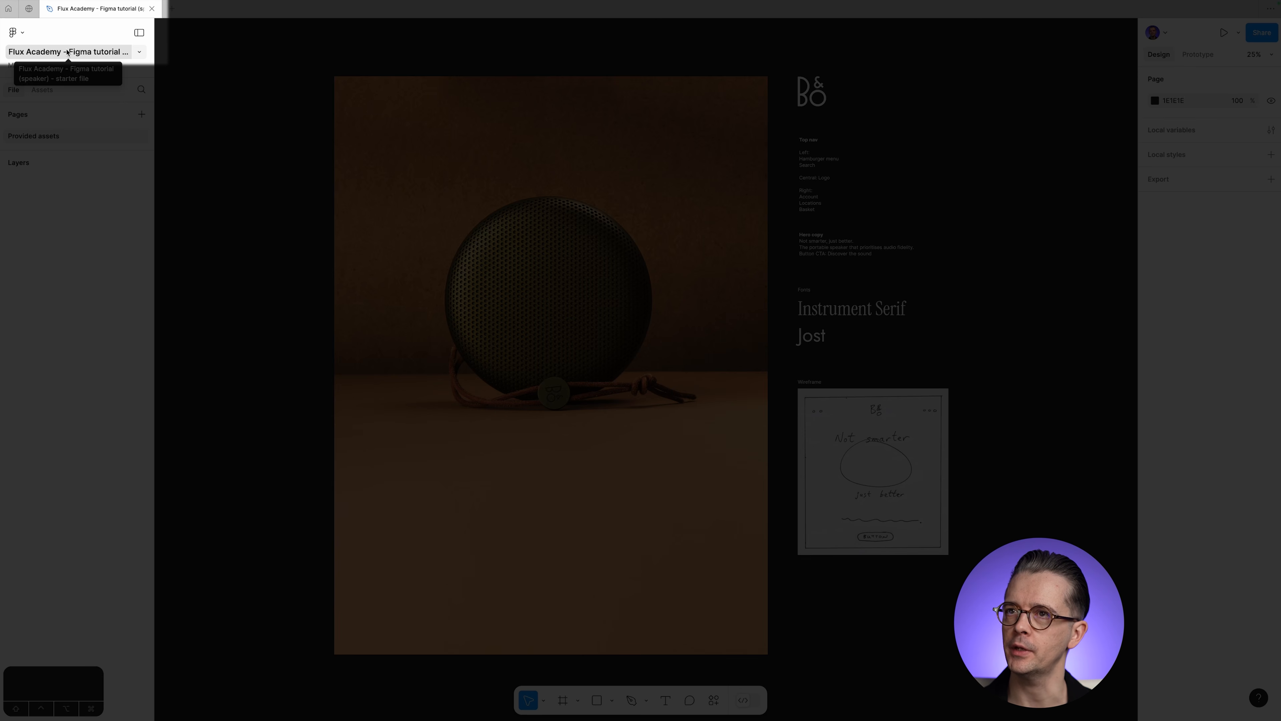
Duplicate the starter file and rename the copy "Figma tutorial".
left_click(140, 53)
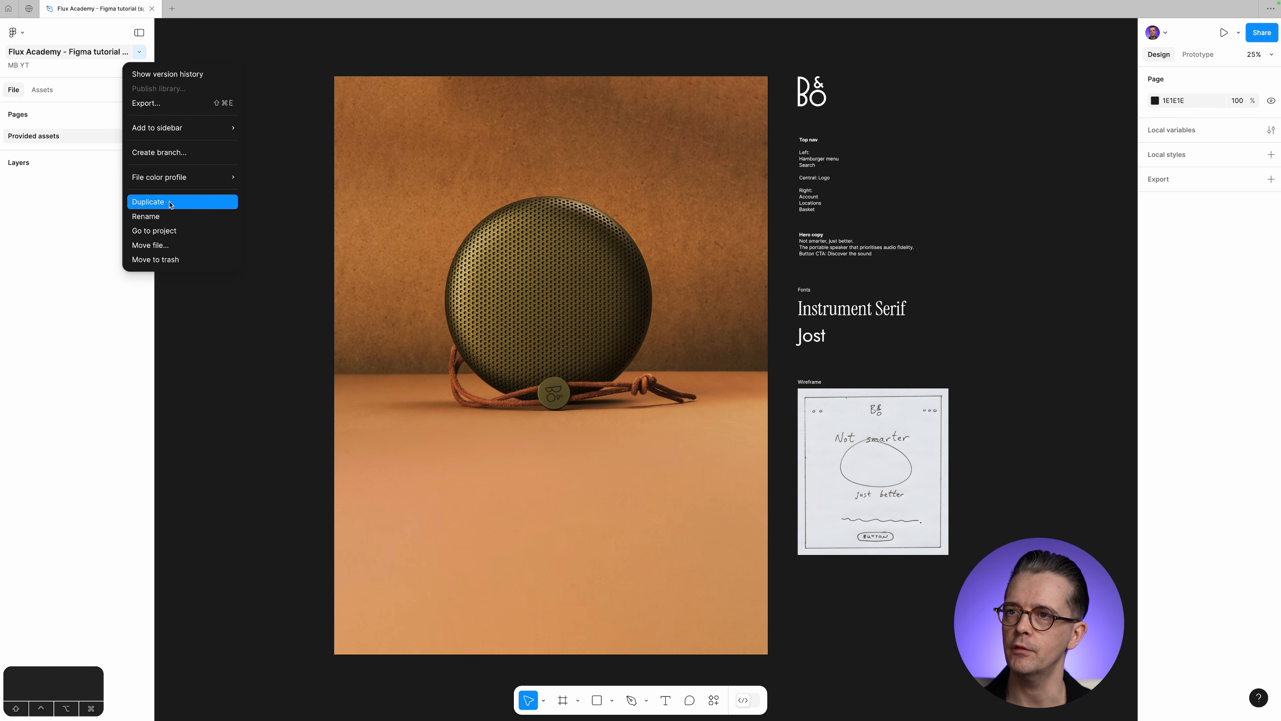
left_click(197, 203)
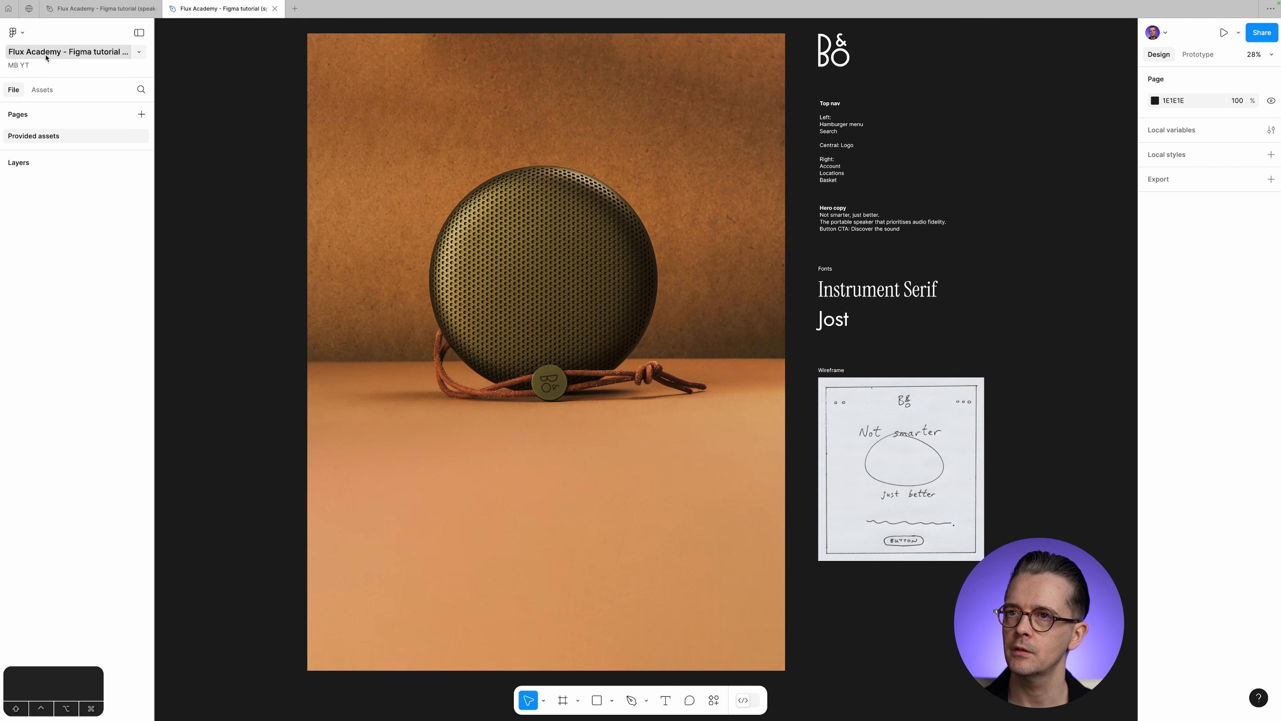
left_click(71, 52)
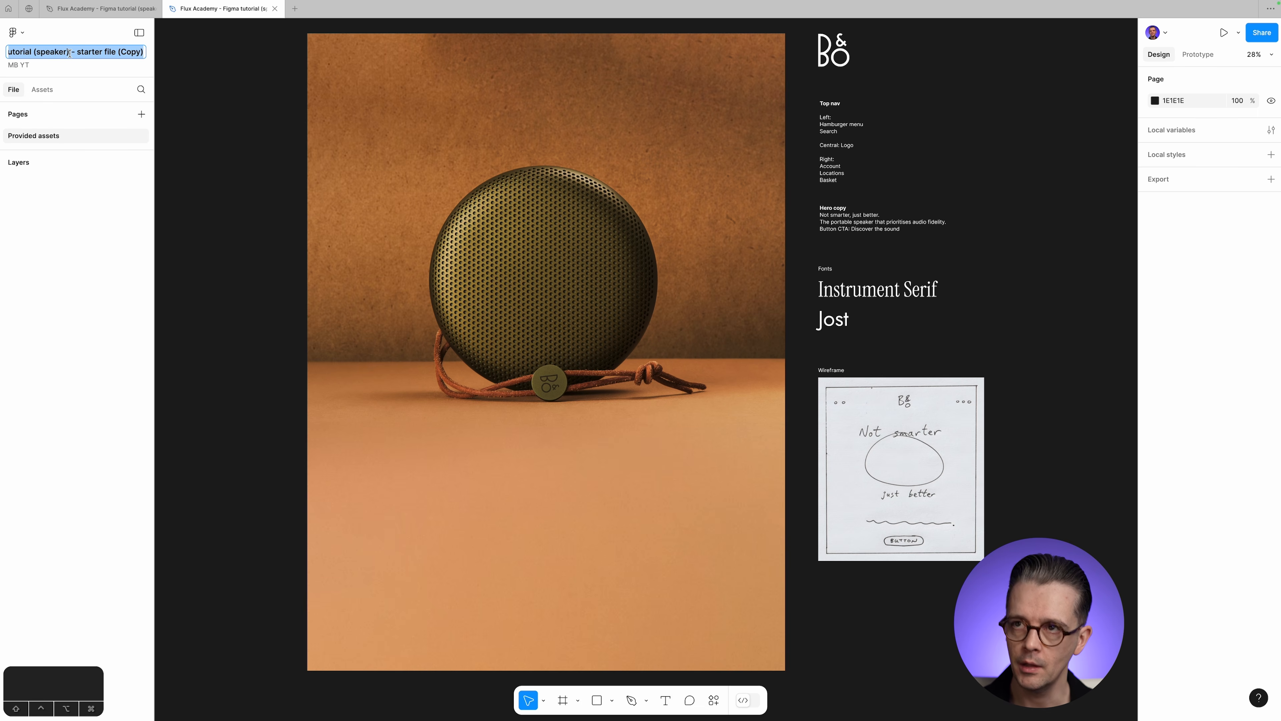
type("Figma tutorial")
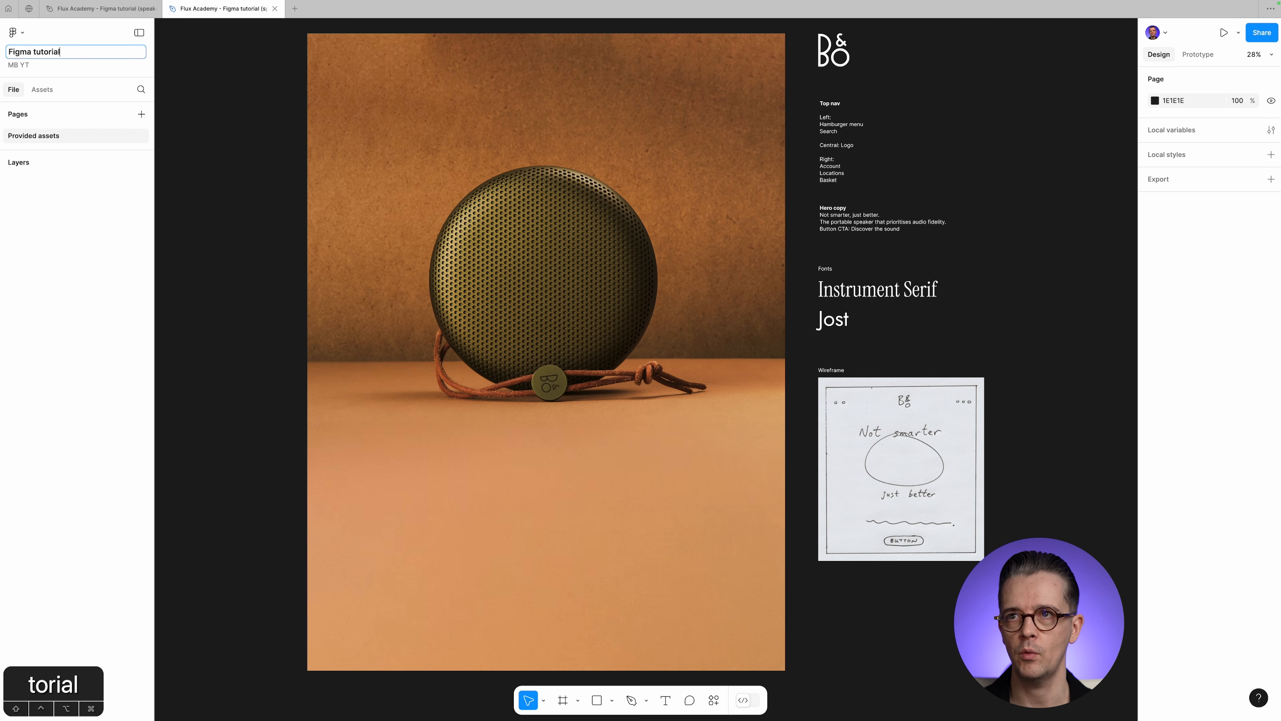
key("Return")
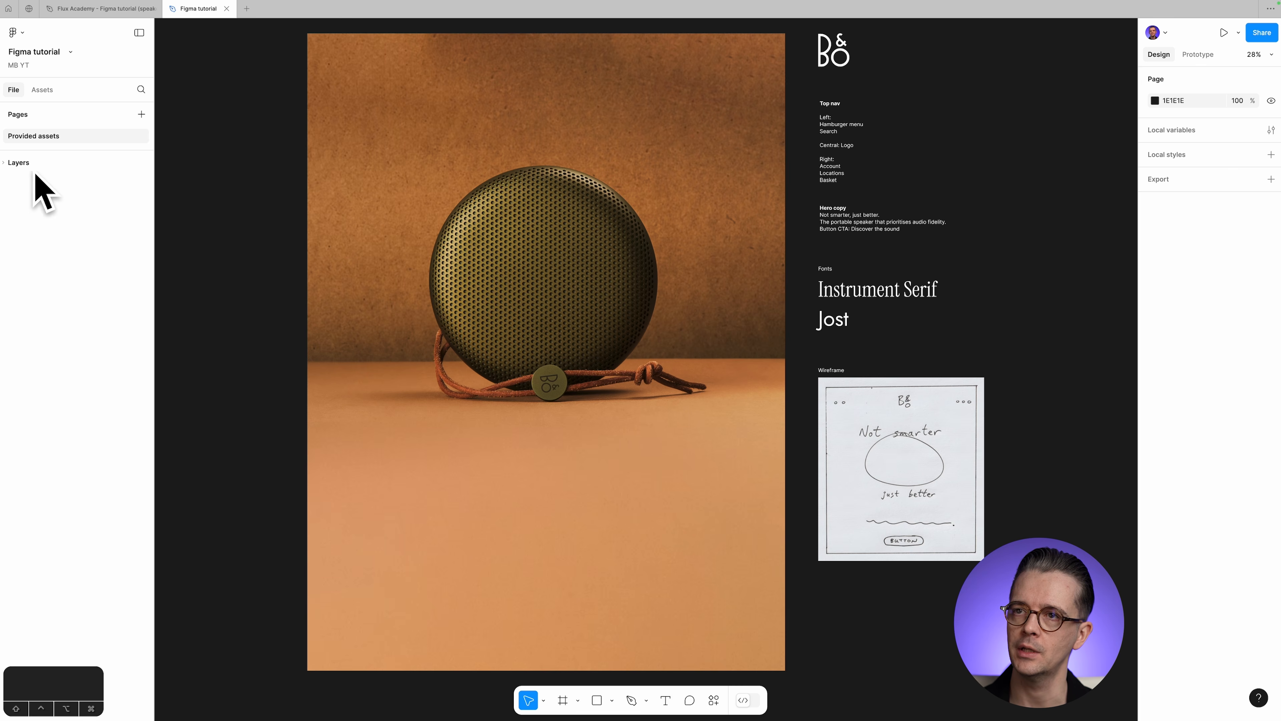
Examine the wireframe sketch up close and at 100% zoom.
left_click(37, 198)
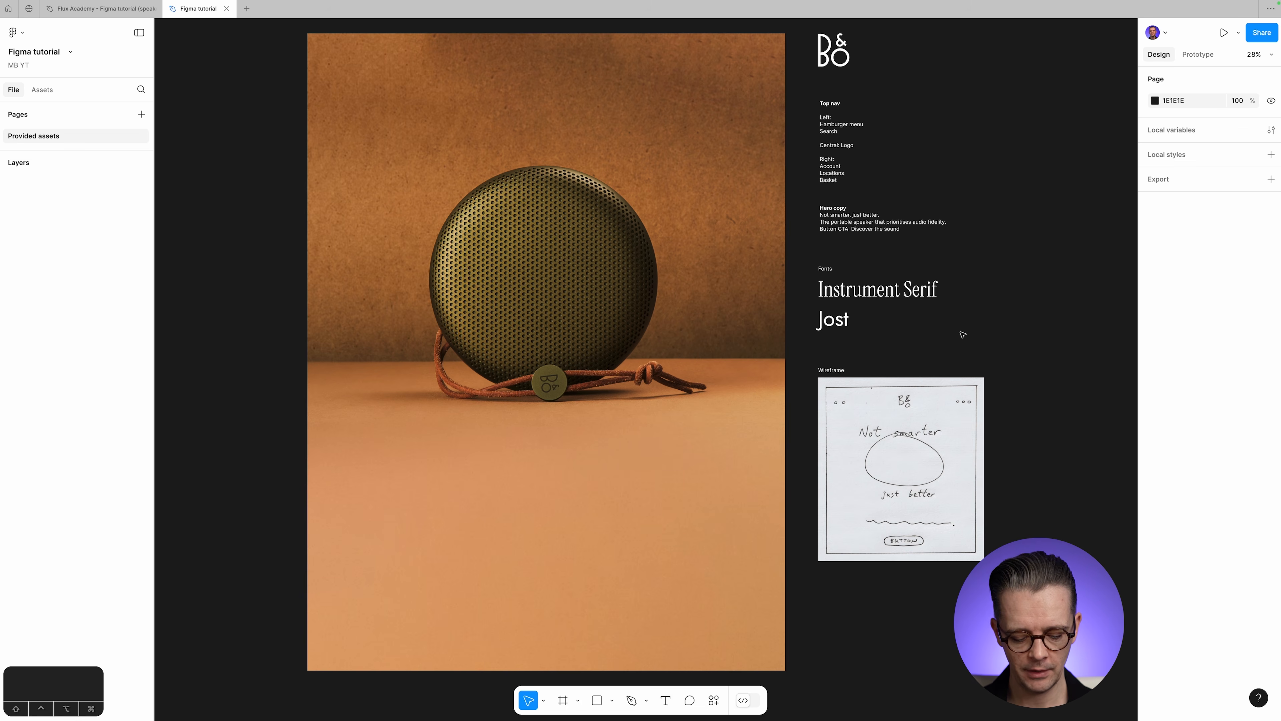
key("z")
key("z")
key("z")
key("z")
key("z")
key("z")
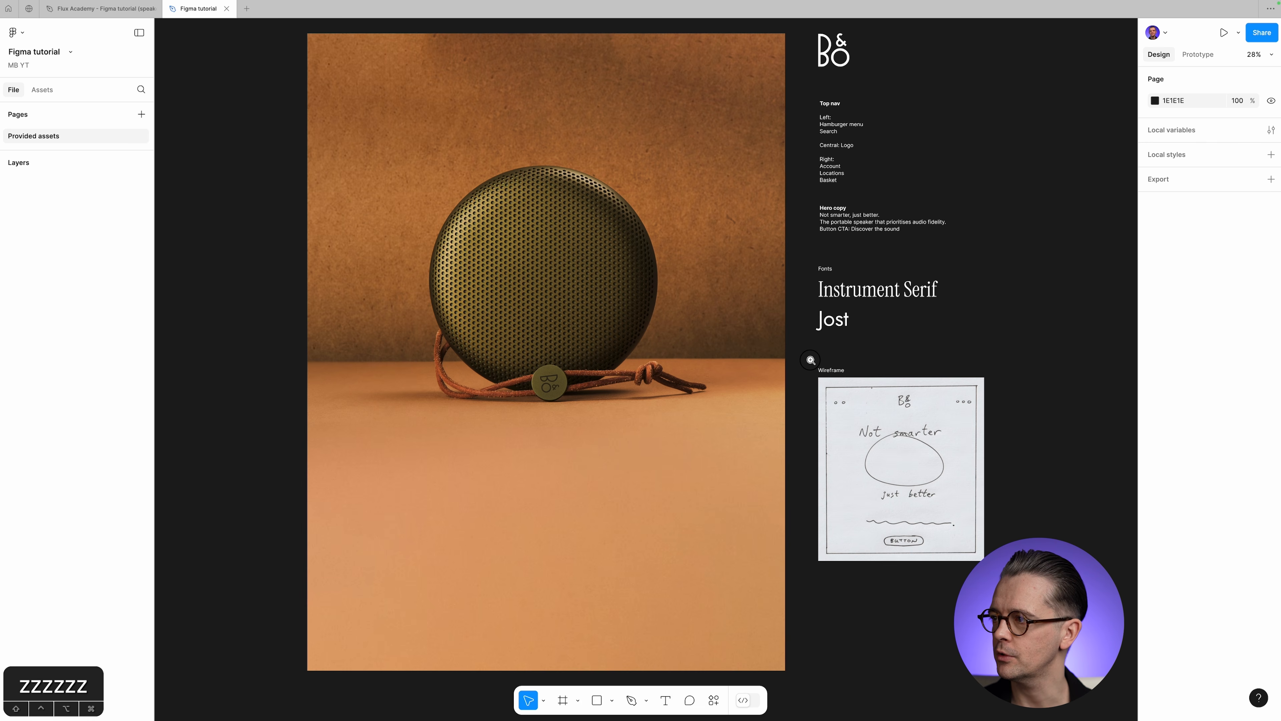
left_click_drag(811, 360, 996, 566)
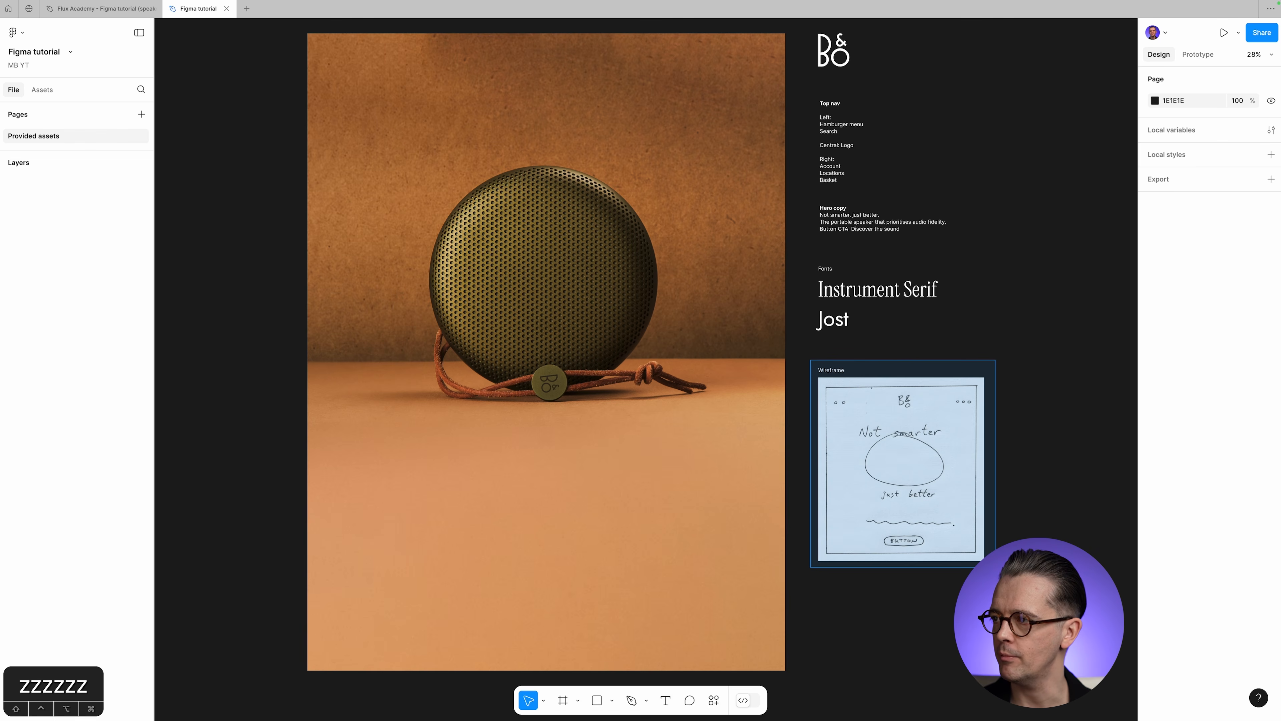
left_click_drag(995, 566, 995, 566)
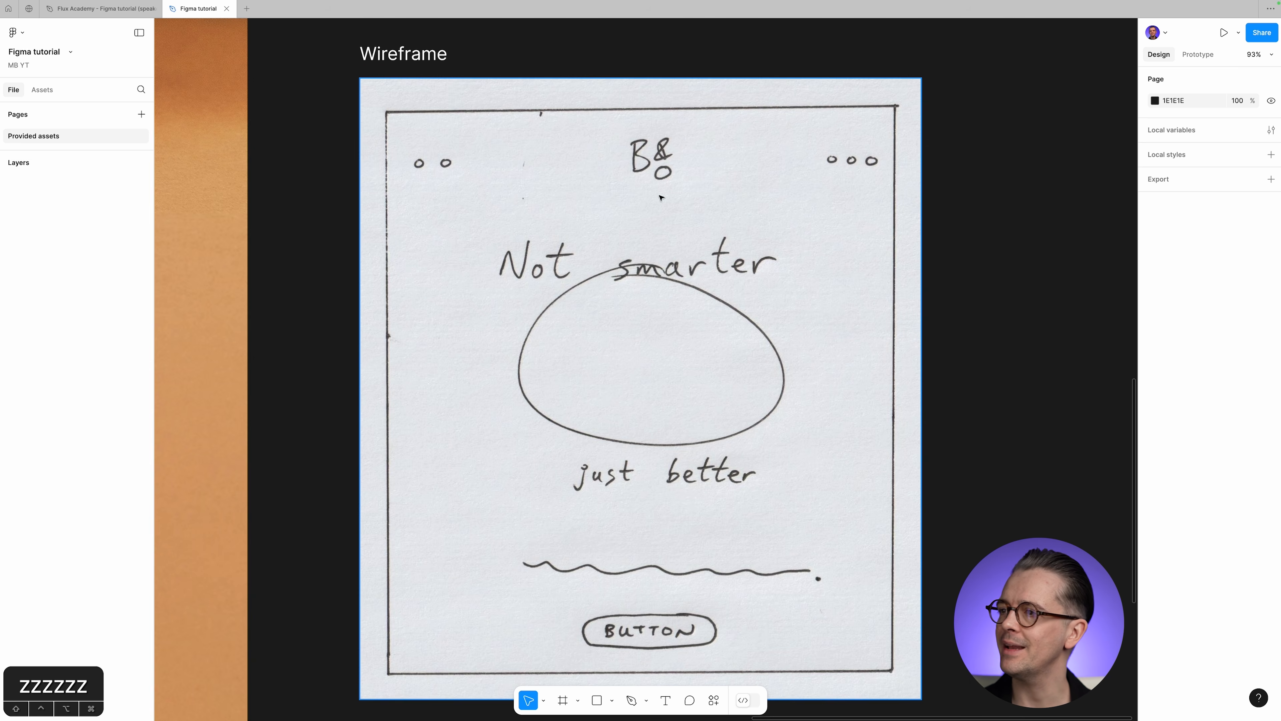
left_click(1273, 57)
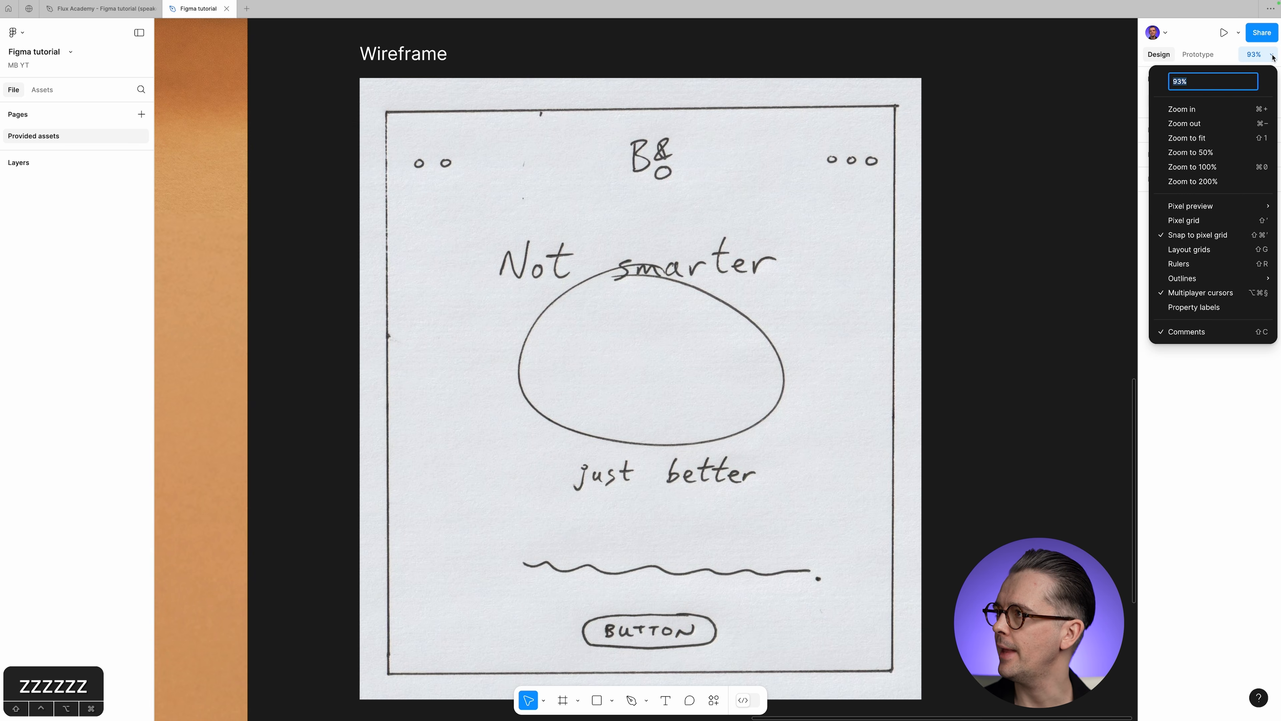
left_click(1240, 173)
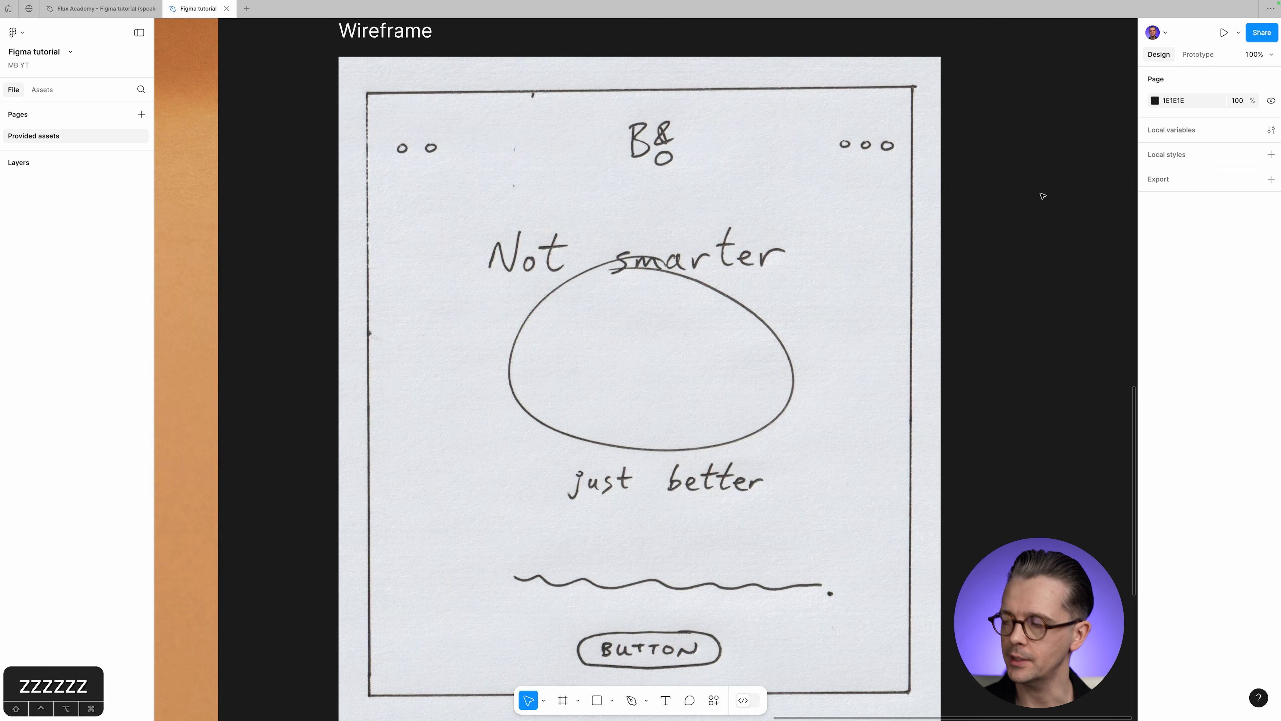
key("super+minus")
key("super+minus")
key("super+minus")
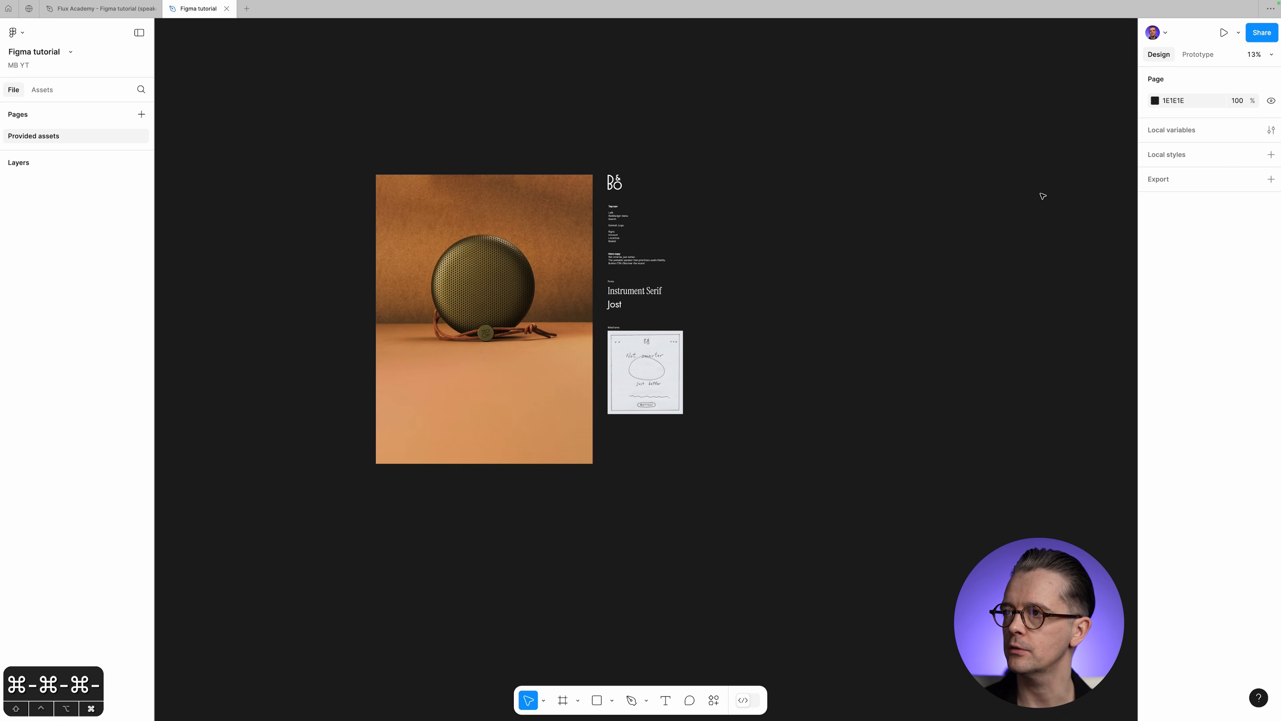
key("super+equal")
key("super+equal")
key("super+equal")
key("super+equal")
key("super+equal")
key("super+minus")
key("super+minus")
key("super+minus")
key("super+minus")
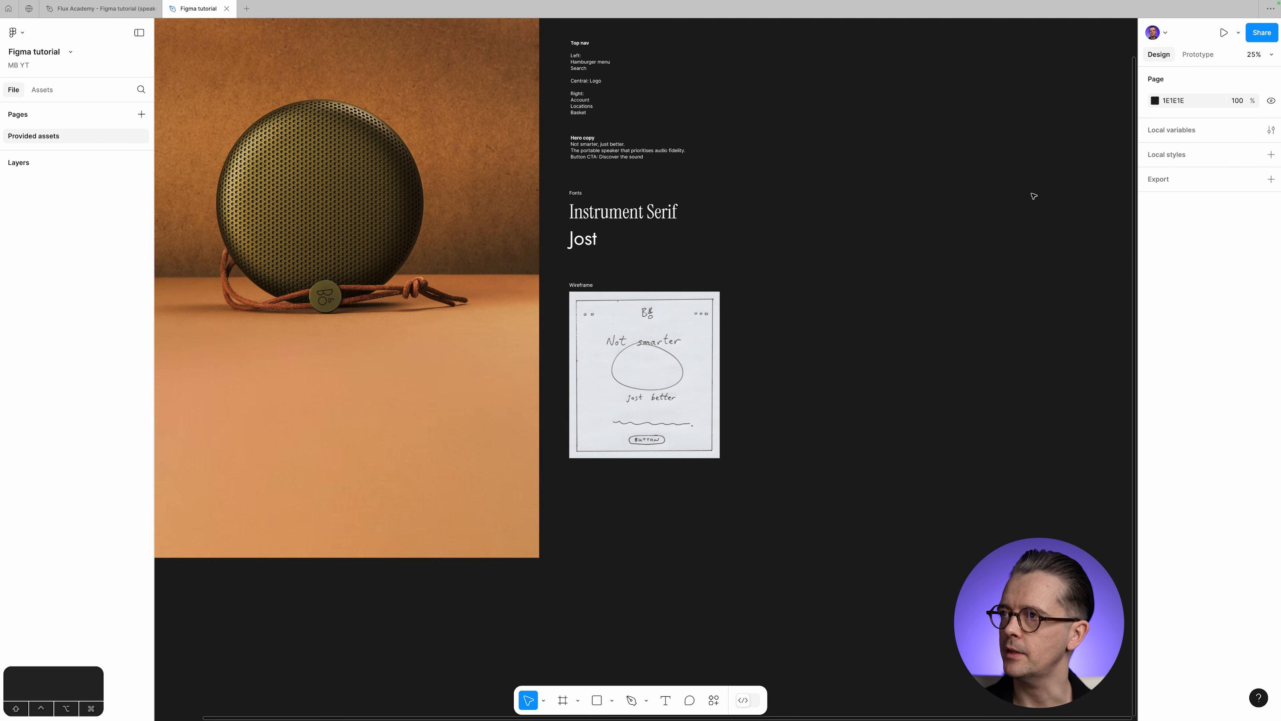
Examine the provided top nav items and hero copy up close.
left_click_drag(726, 130, 723, 276)
key("z")
left_click_drag(557, 180, 700, 321)
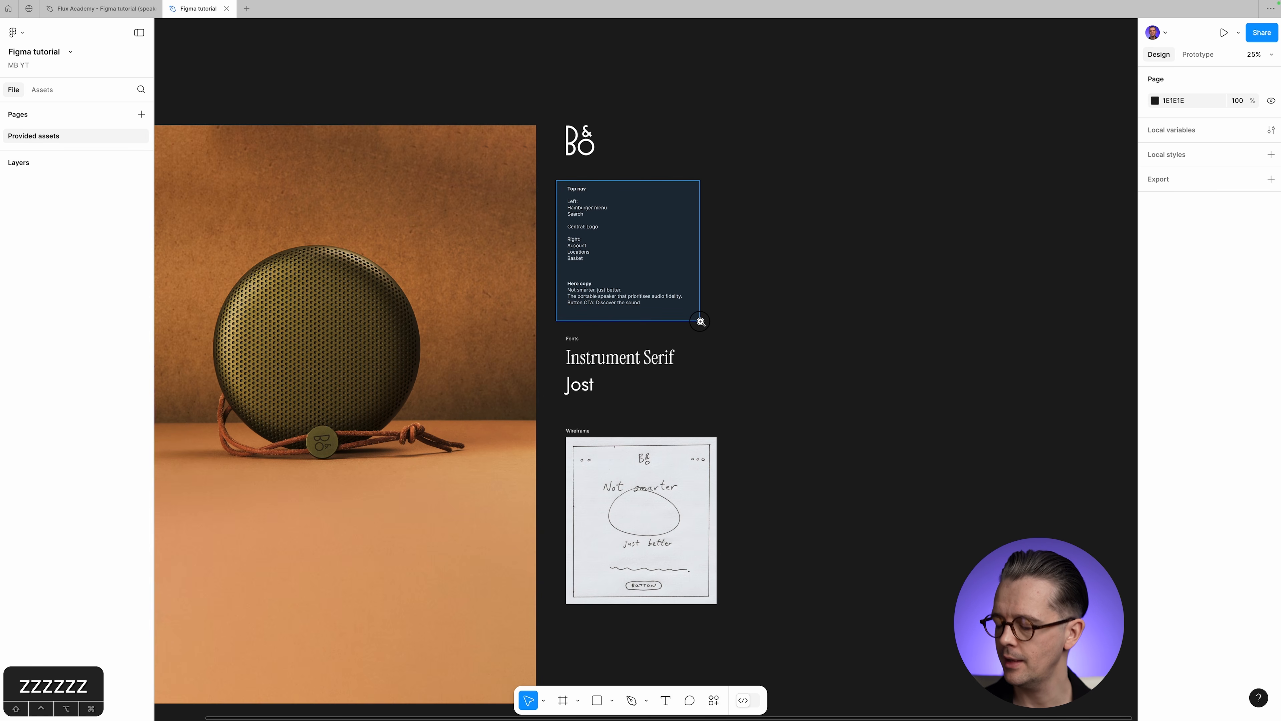
left_click_drag(700, 321, 701, 321)
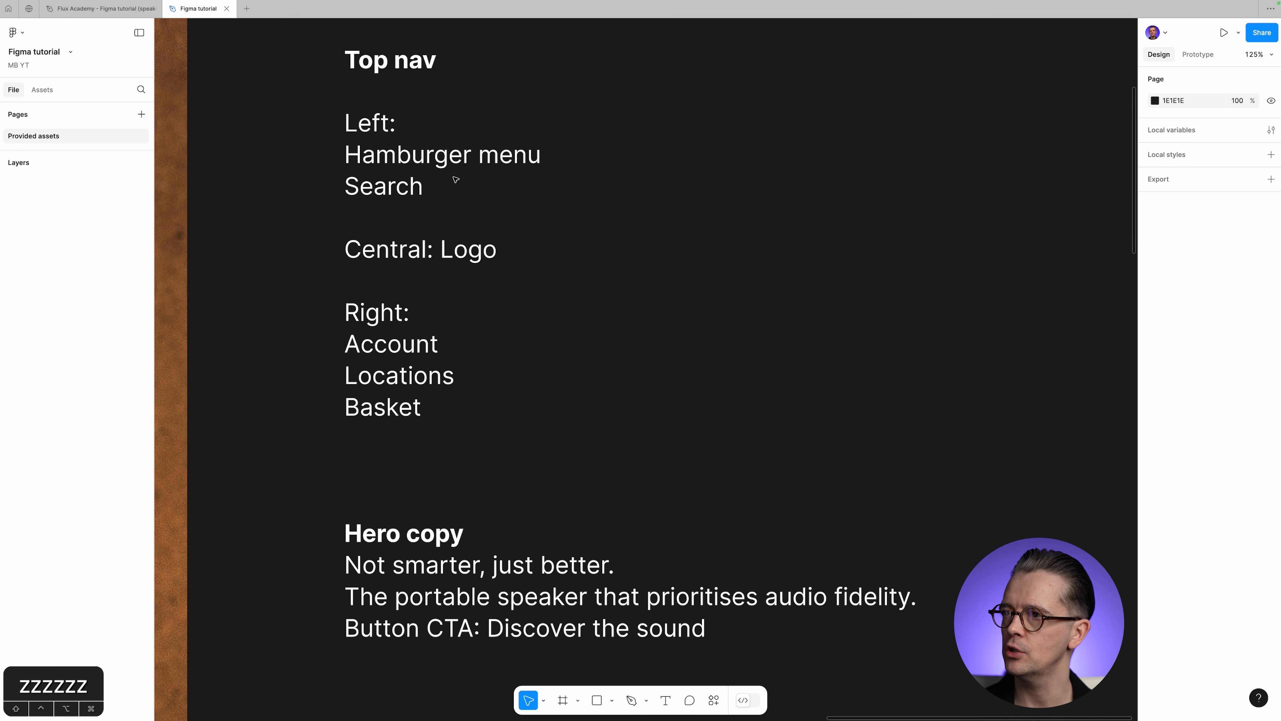
double_click(423, 154)
left_click(400, 153)
left_click(358, 153)
left_click_drag(352, 153, 516, 432)
left_click(423, 565)
left_click_drag(346, 565, 830, 615)
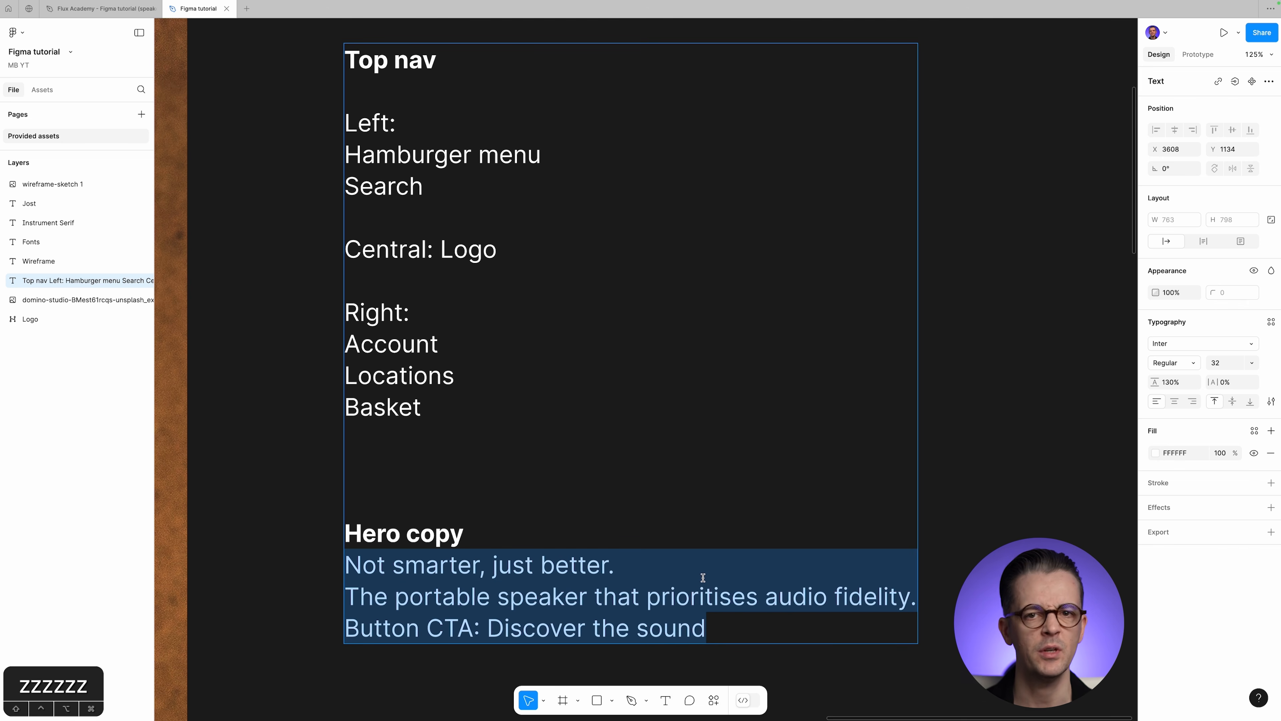
key("Escape")
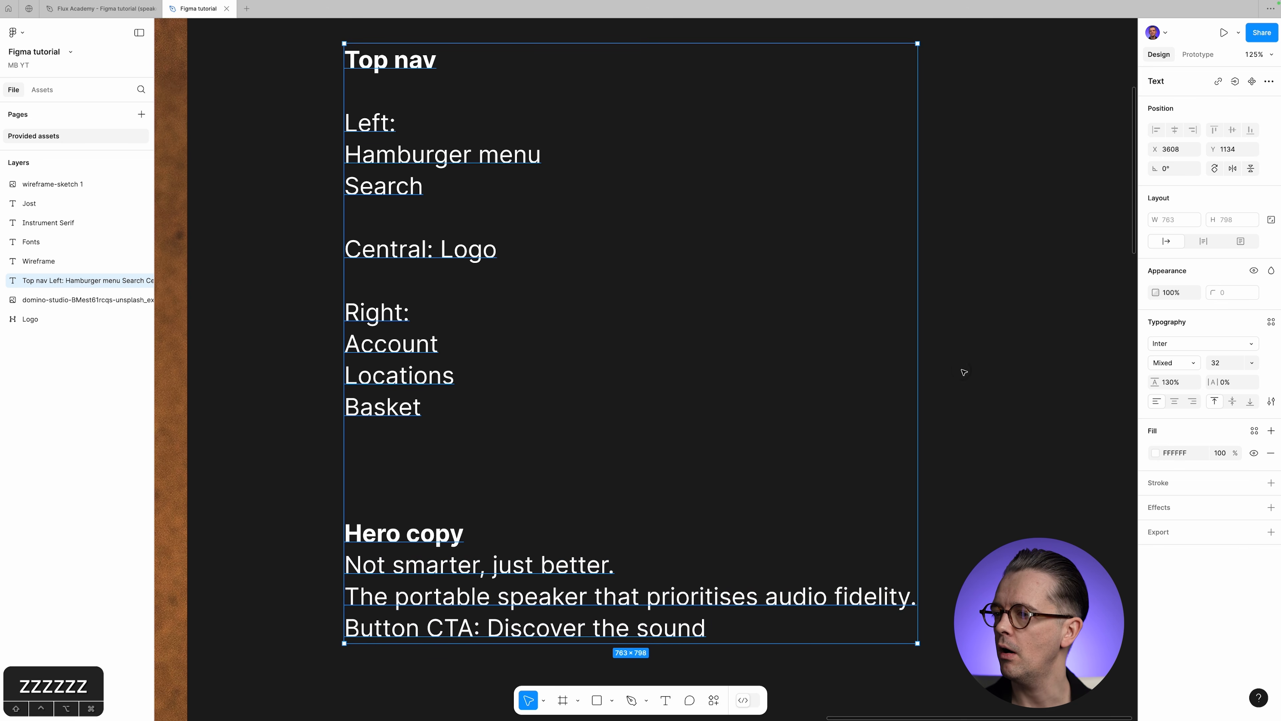
key("shift+0")
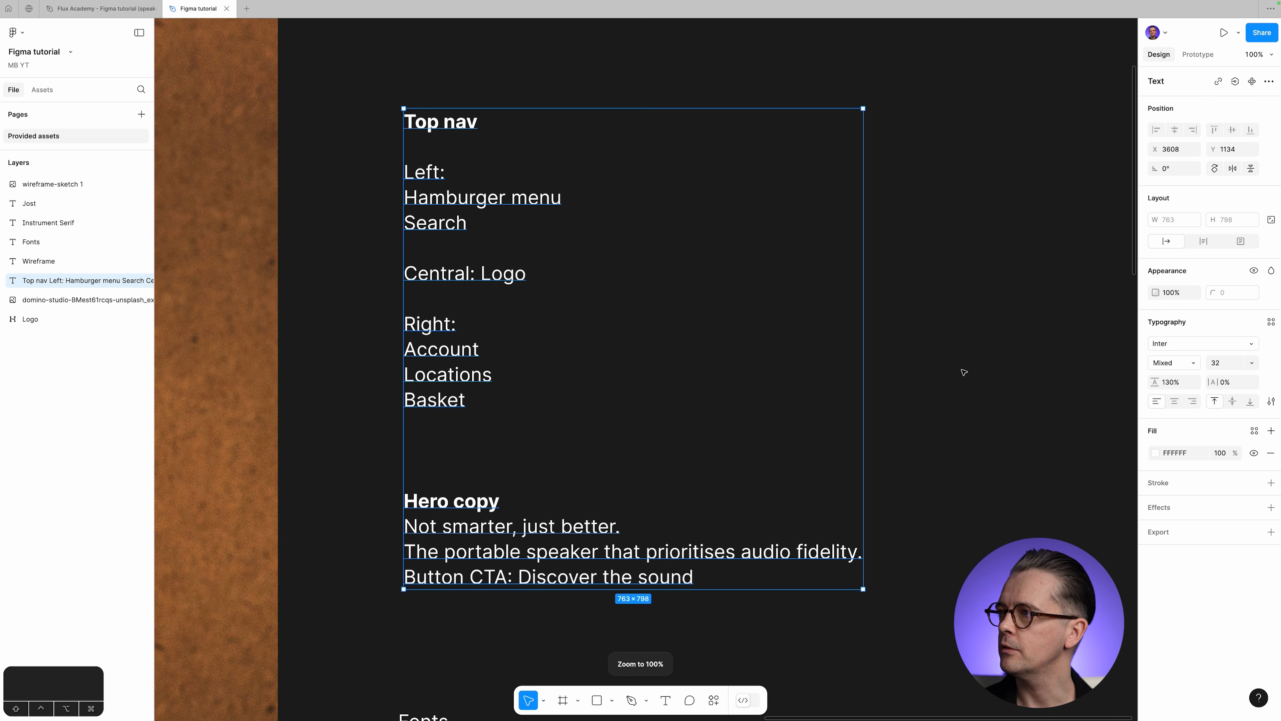
key("Escape")
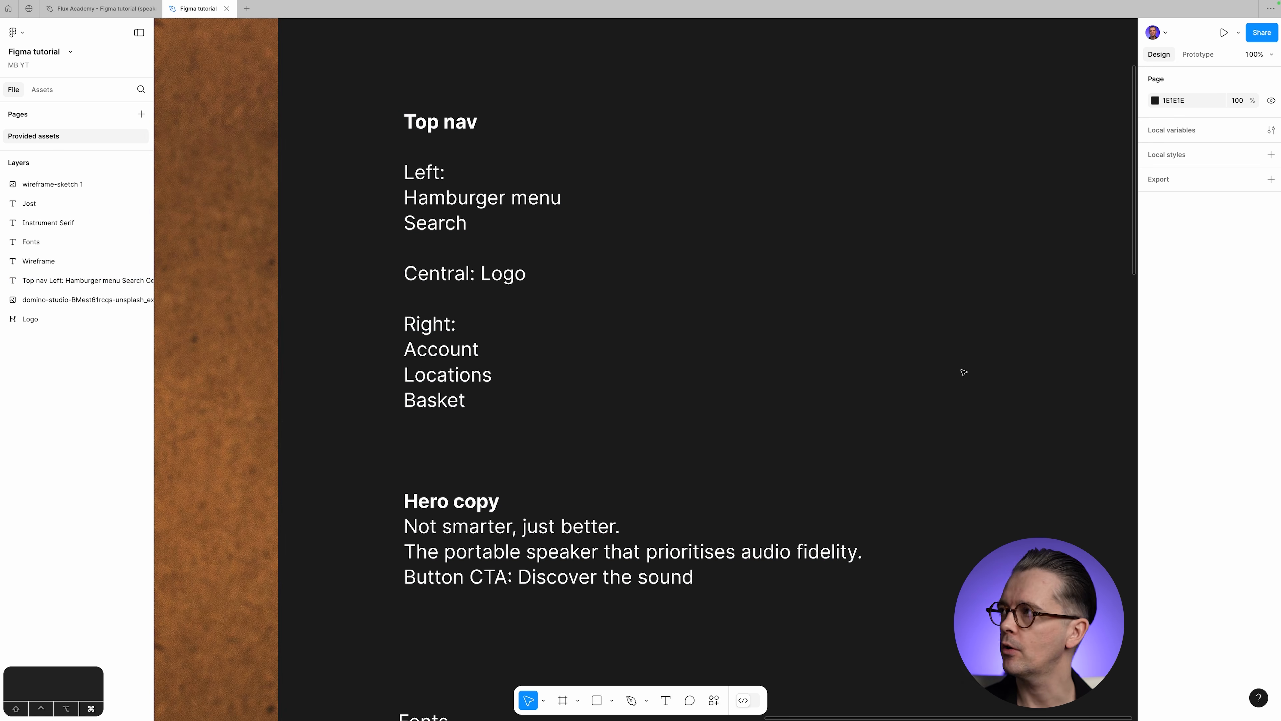
Try a muted red page background, BF5A5A, and undo the colour change.
key("super+minus")
key("super+minus")
left_click_drag(841, 464, 853, 299)
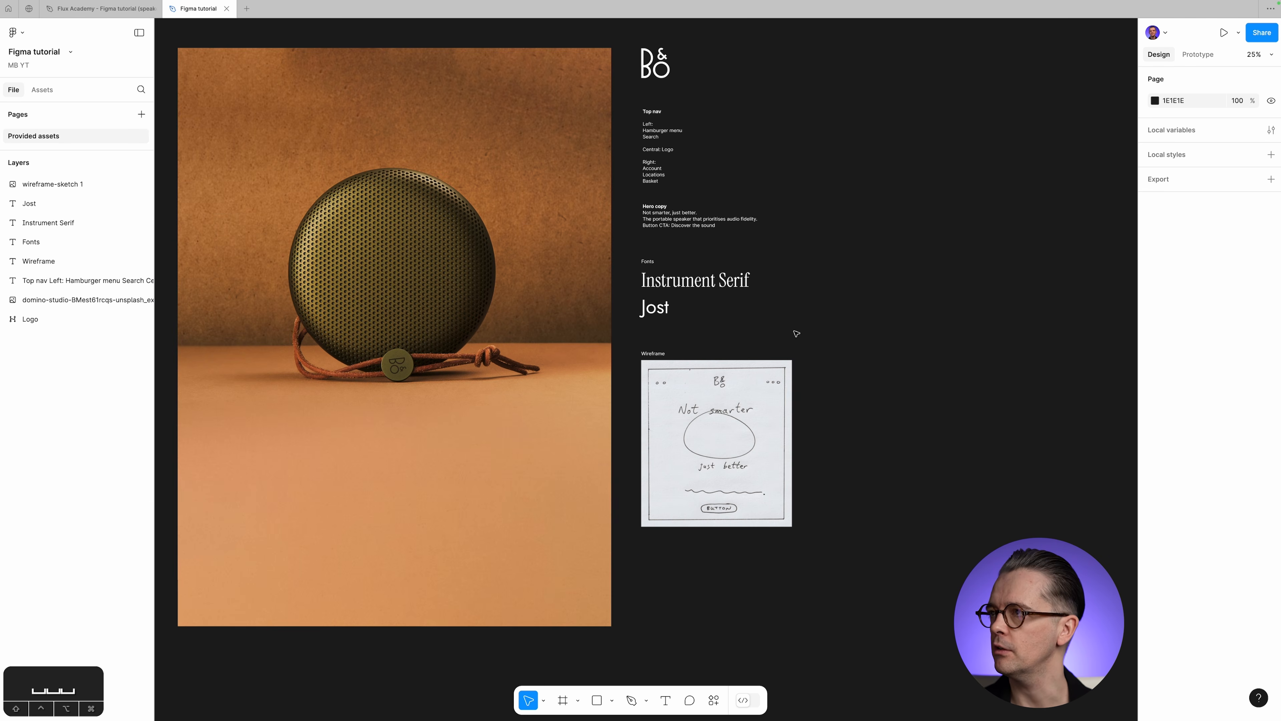
left_click_drag(964, 282, 614, 316)
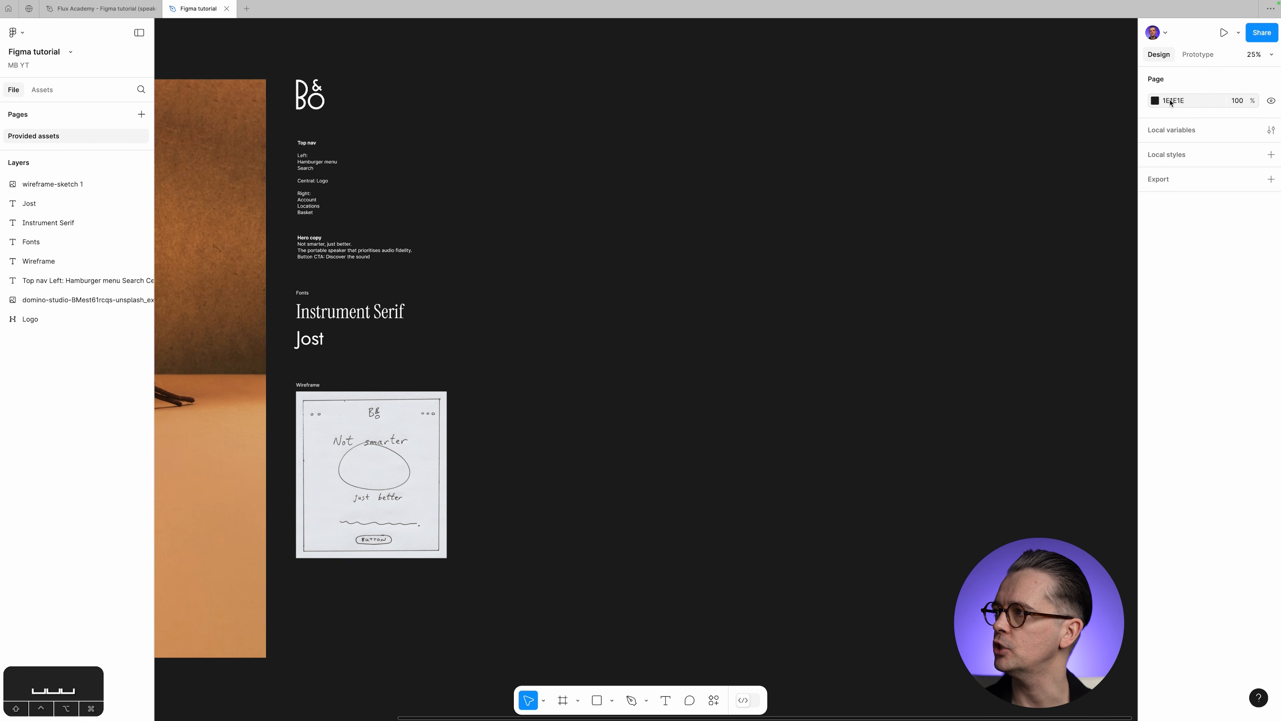
left_click(1156, 101)
left_click_drag(1021, 158, 1070, 151)
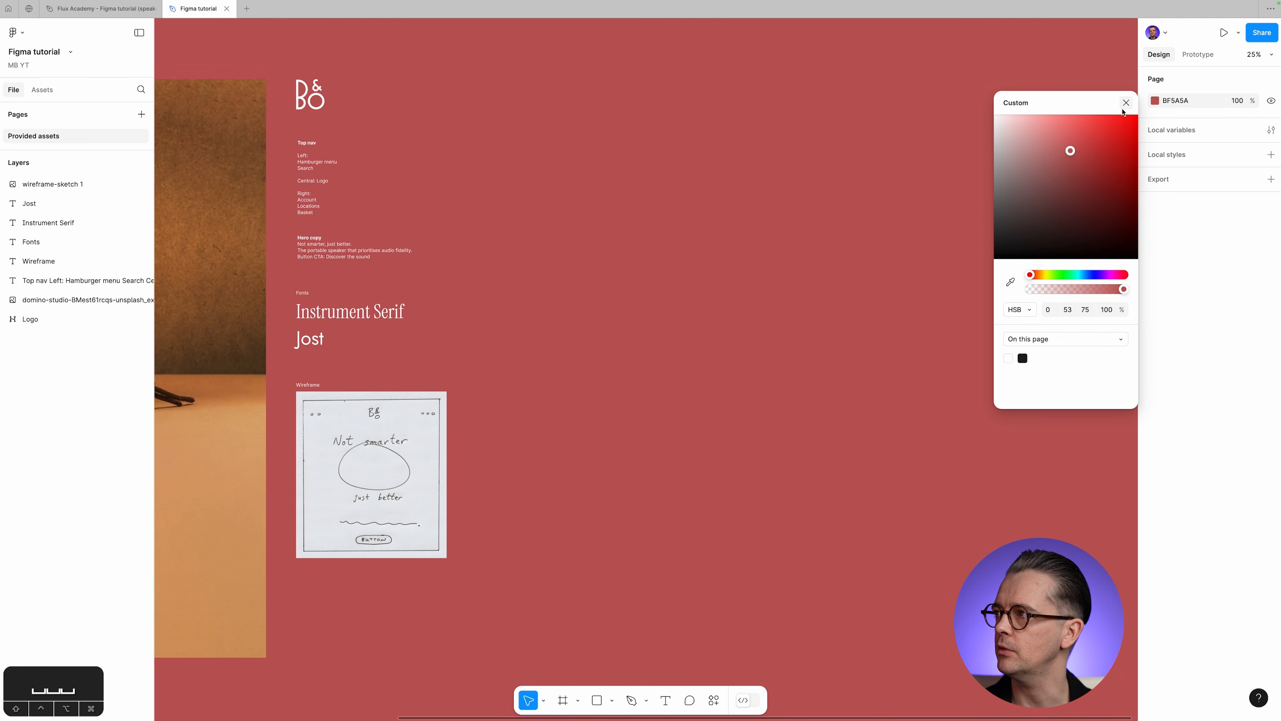
left_click(1125, 104)
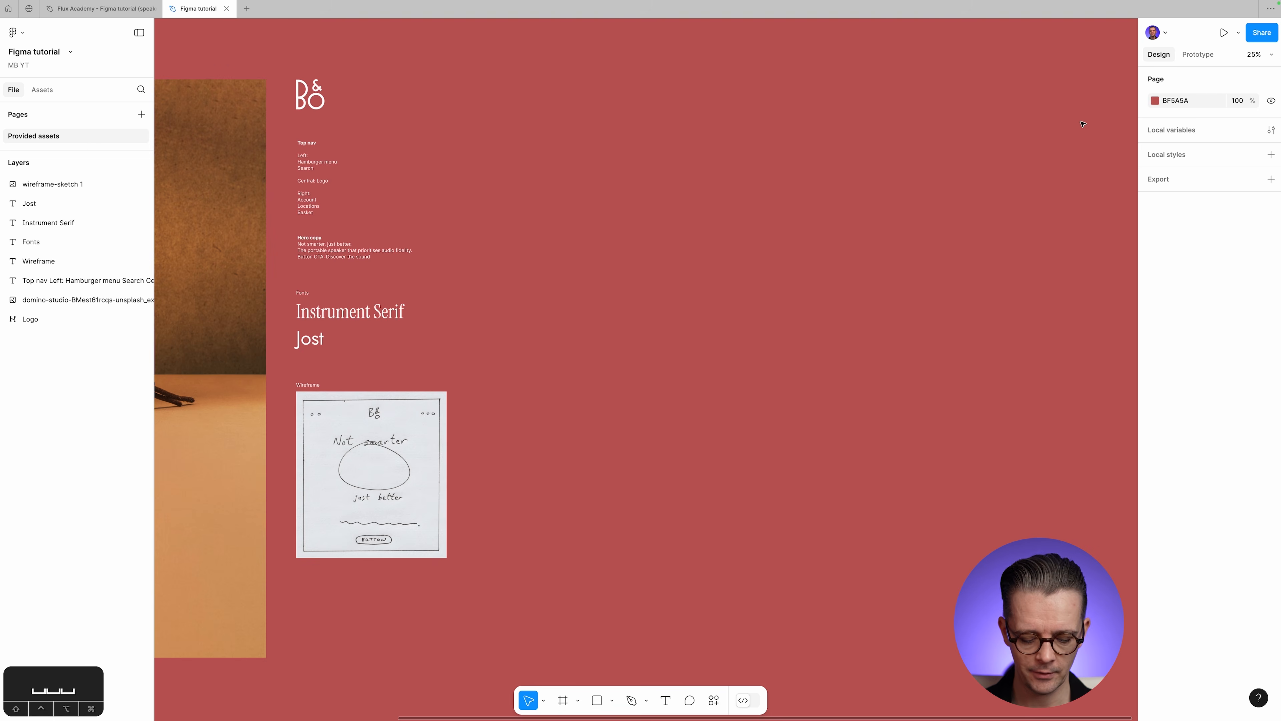
key("super+z")
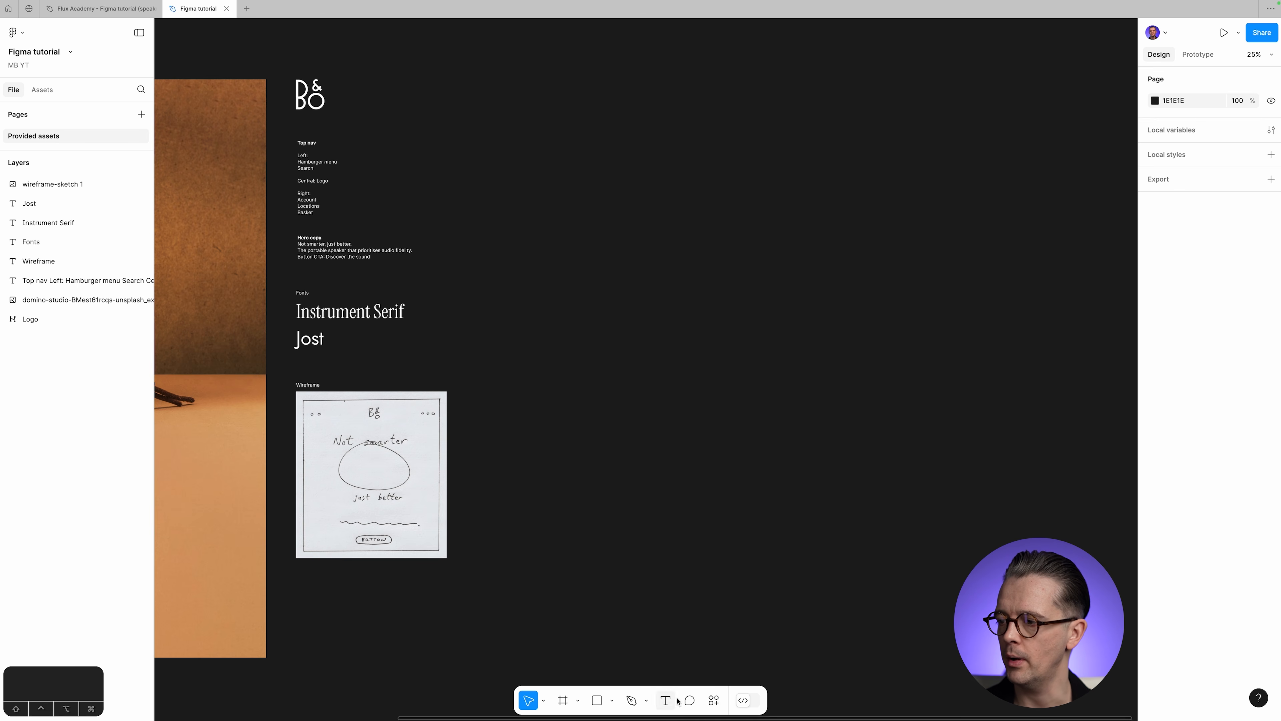
Add a frame using the Desktop preset, 1440 × 1024, to the canvas.
left_click(564, 702)
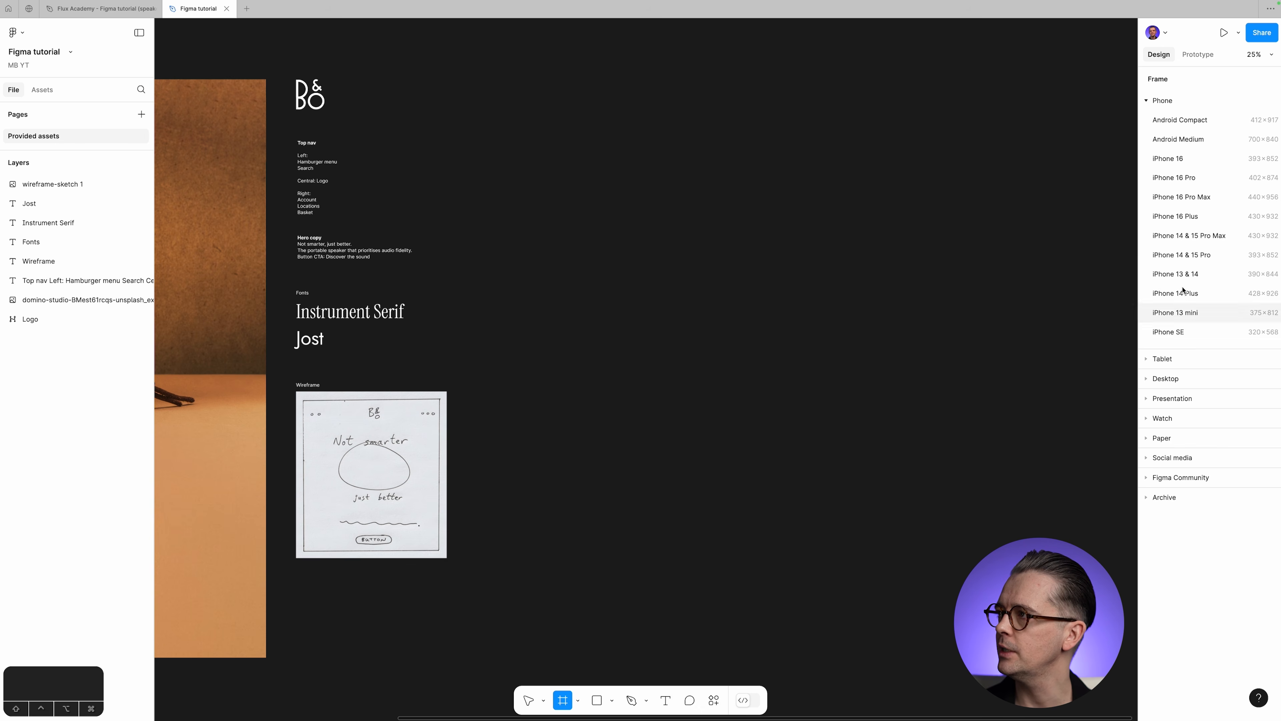
left_click(1146, 102)
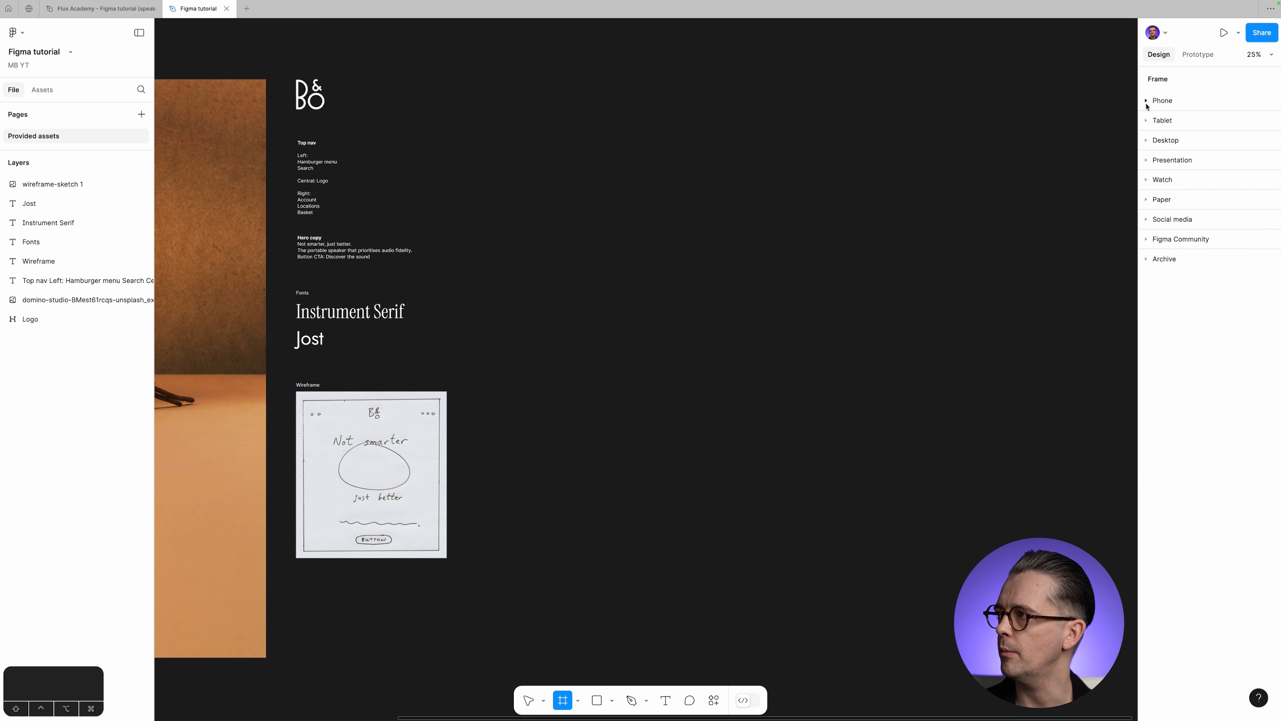
left_click(1146, 142)
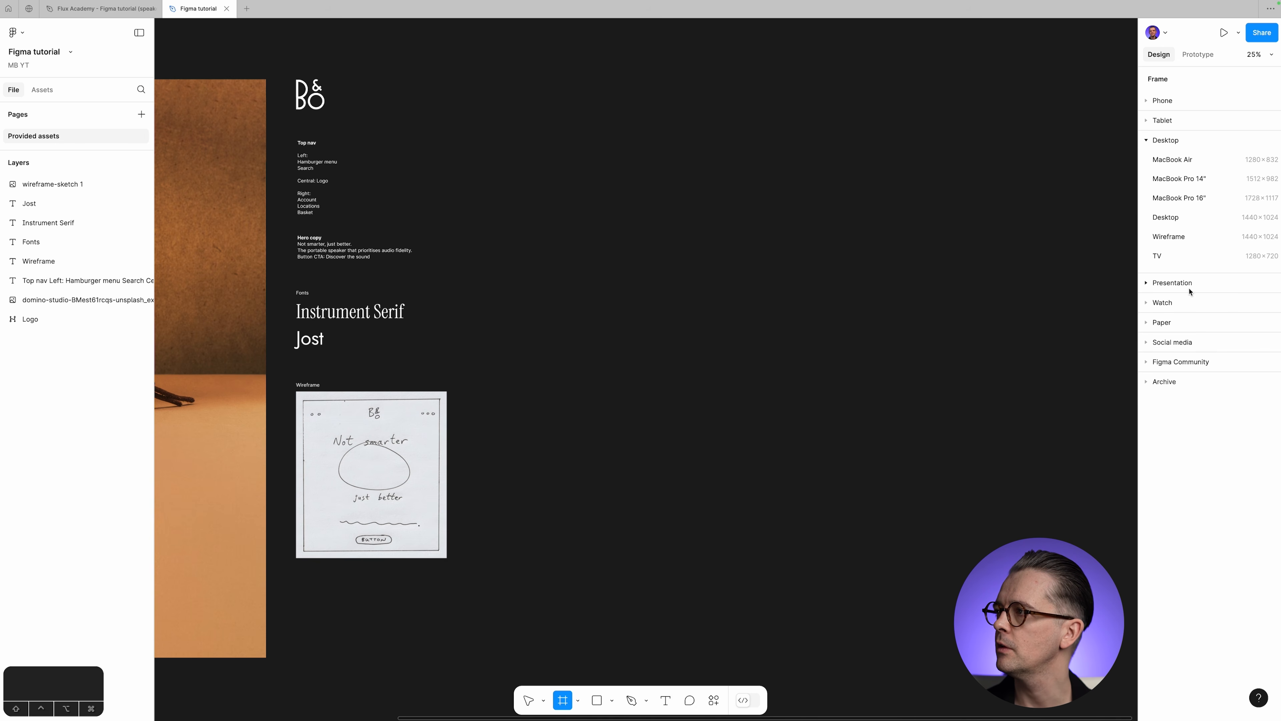
left_click(1202, 224)
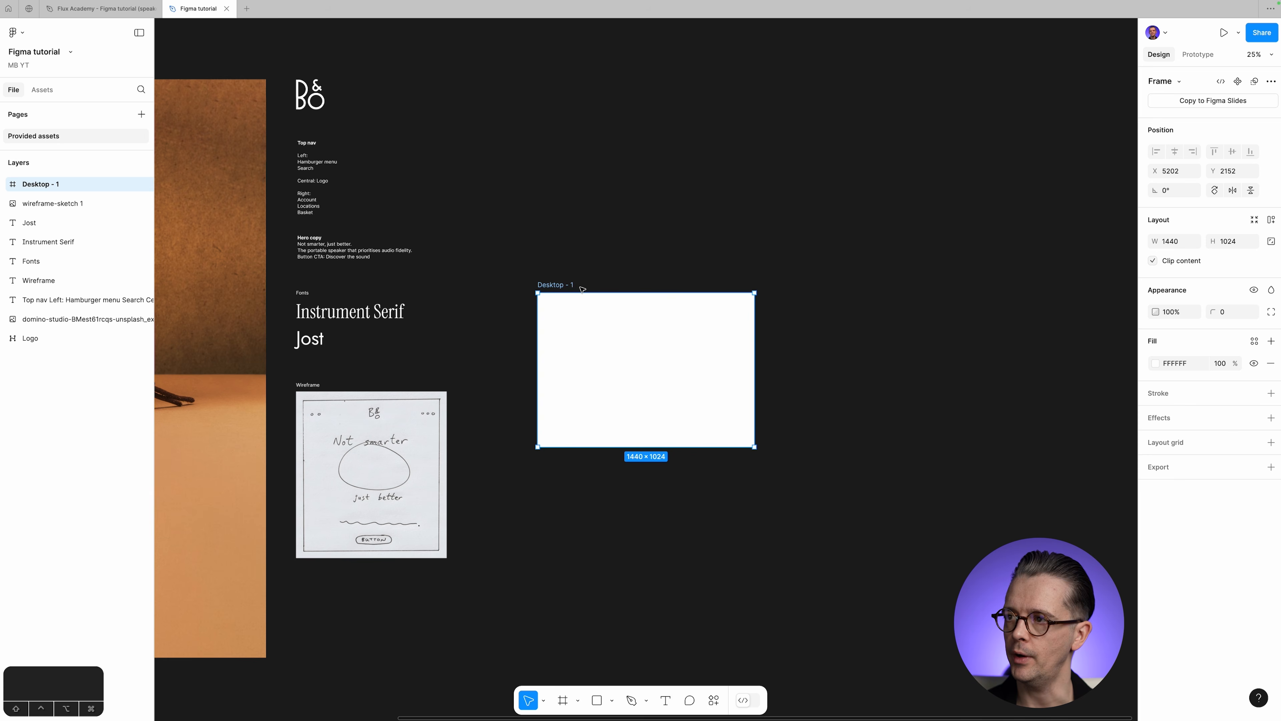
Rename the new frame "Desktop" and deselect it.
double_click(561, 286)
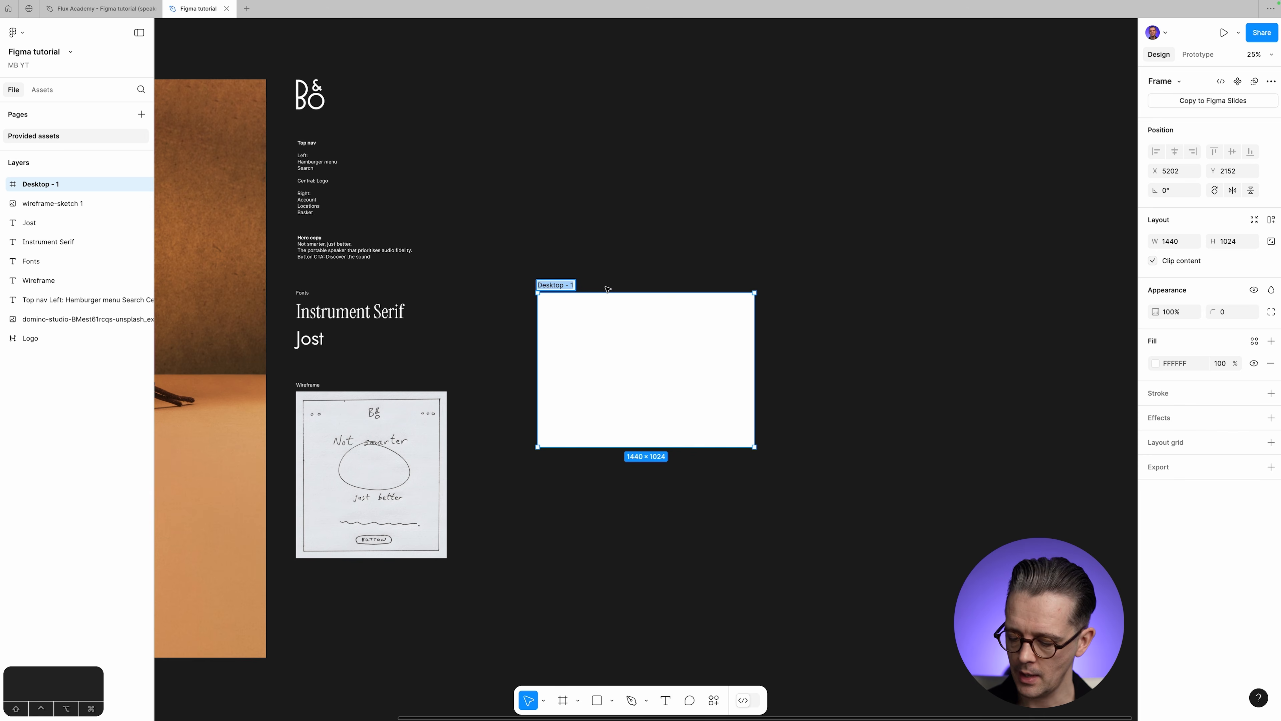
key("Right")
key("BackSpace")
key("BackSpace")
key("BackSpace")
key("BackSpace")
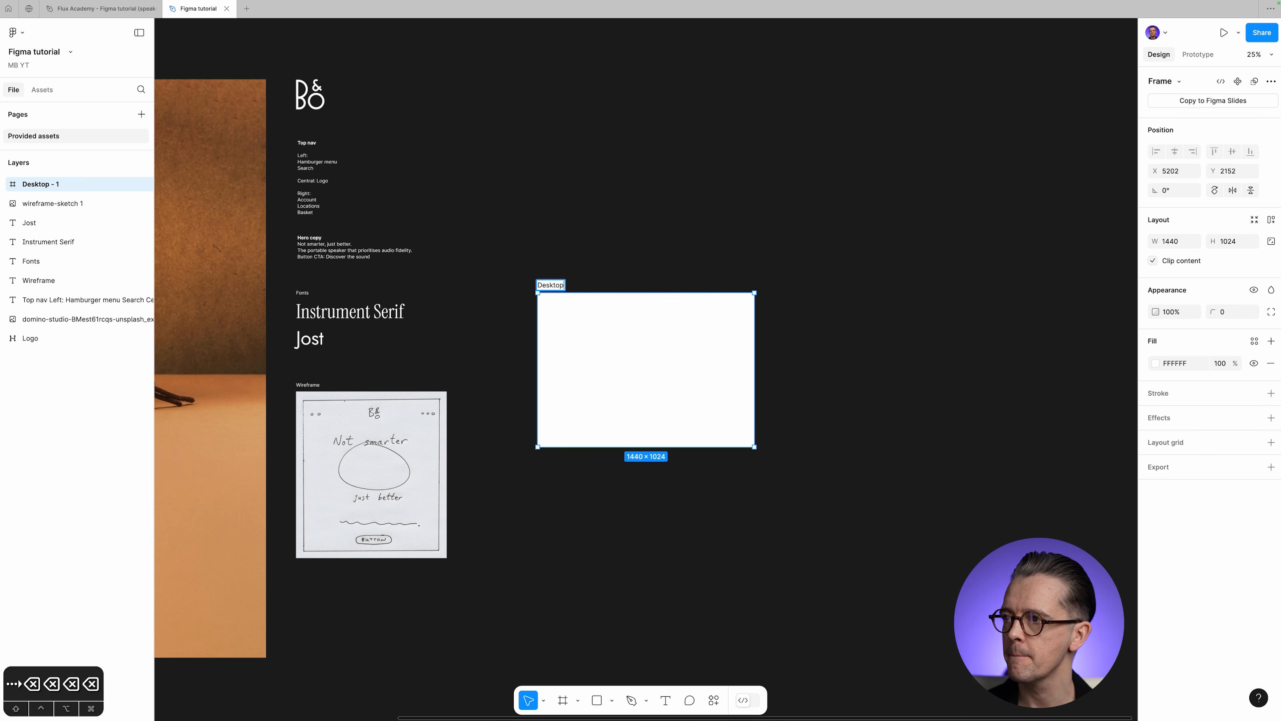
key("Return")
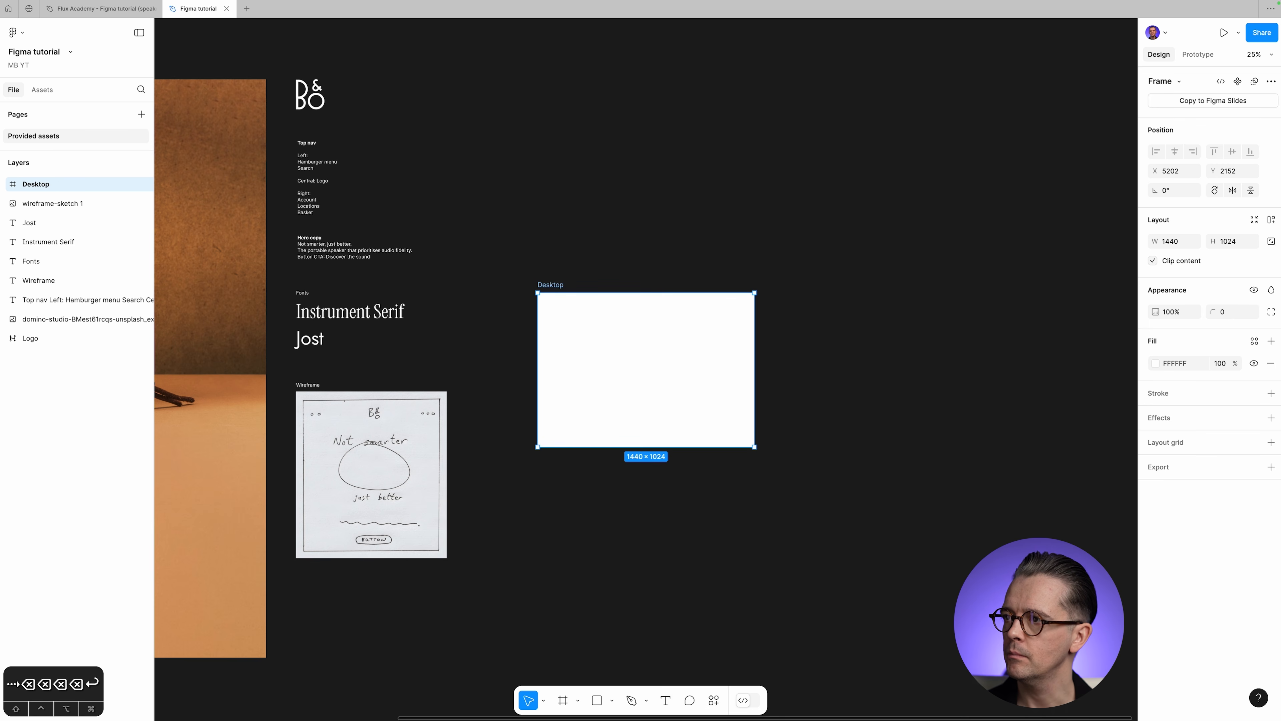
left_click(538, 250)
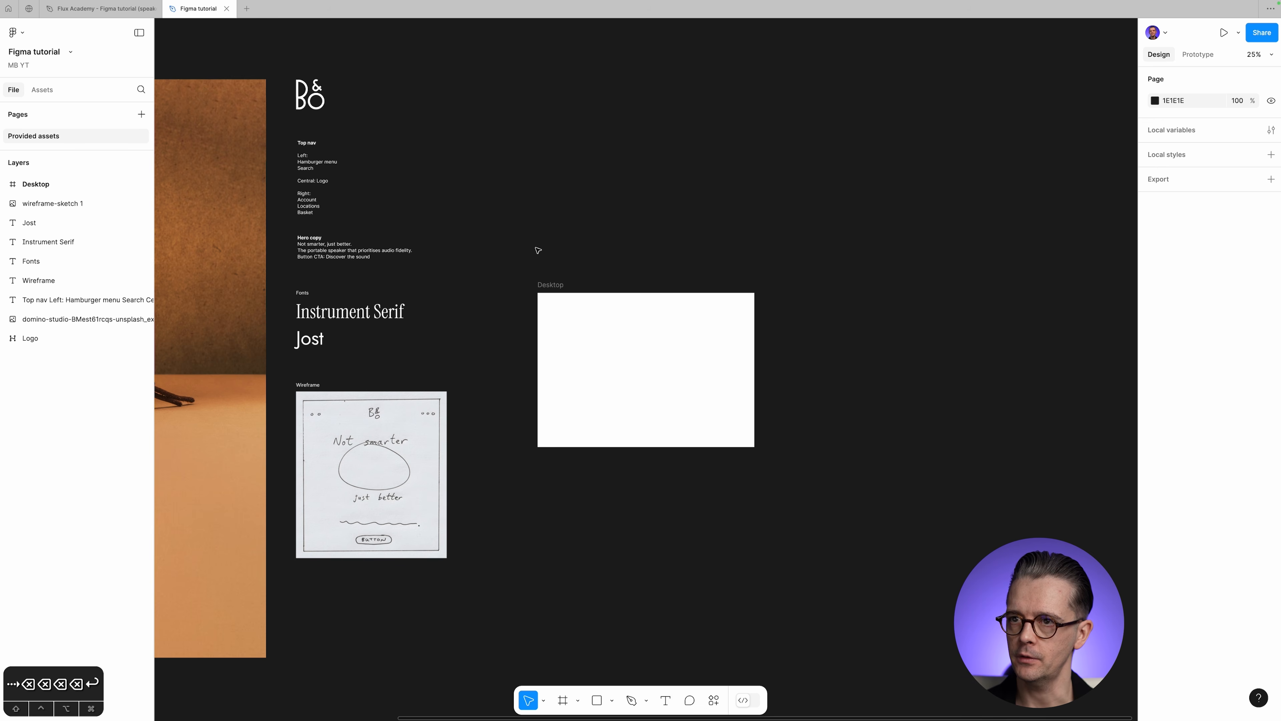
Duplicate the speaker photo and place the copy on the empty canvas just right of the Desktop frame.
left_click(200, 217)
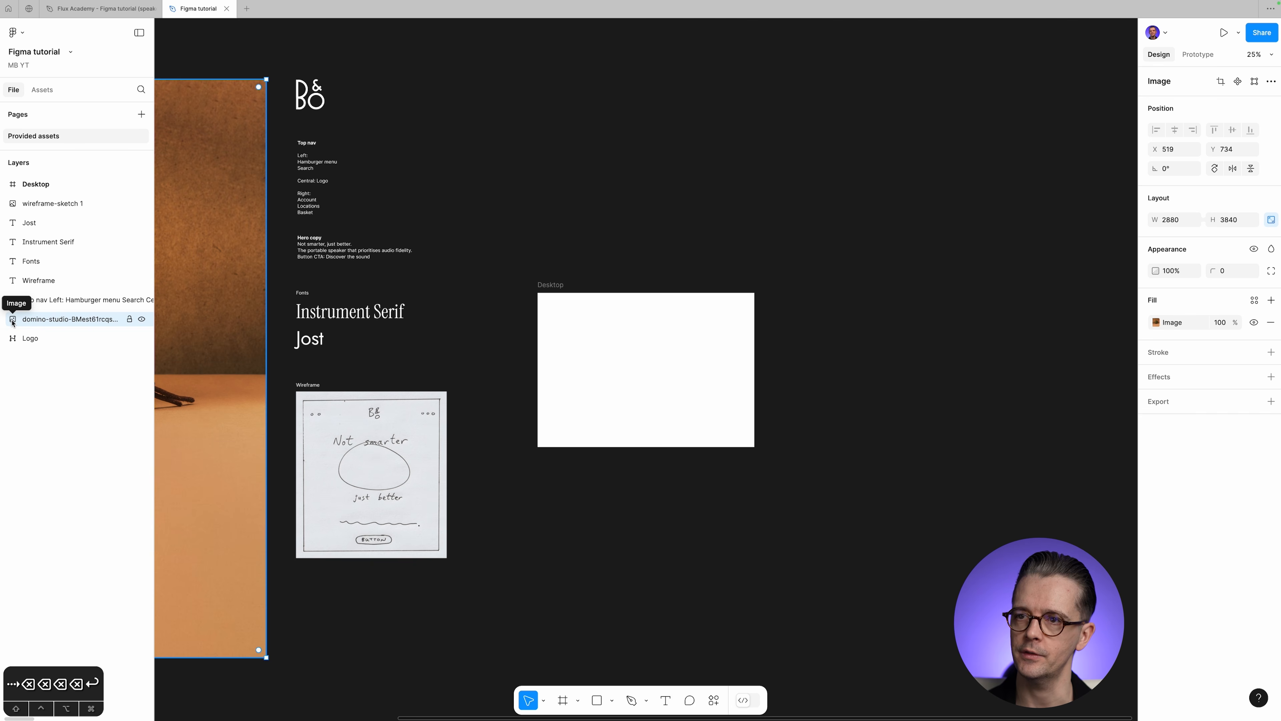
left_click(211, 298)
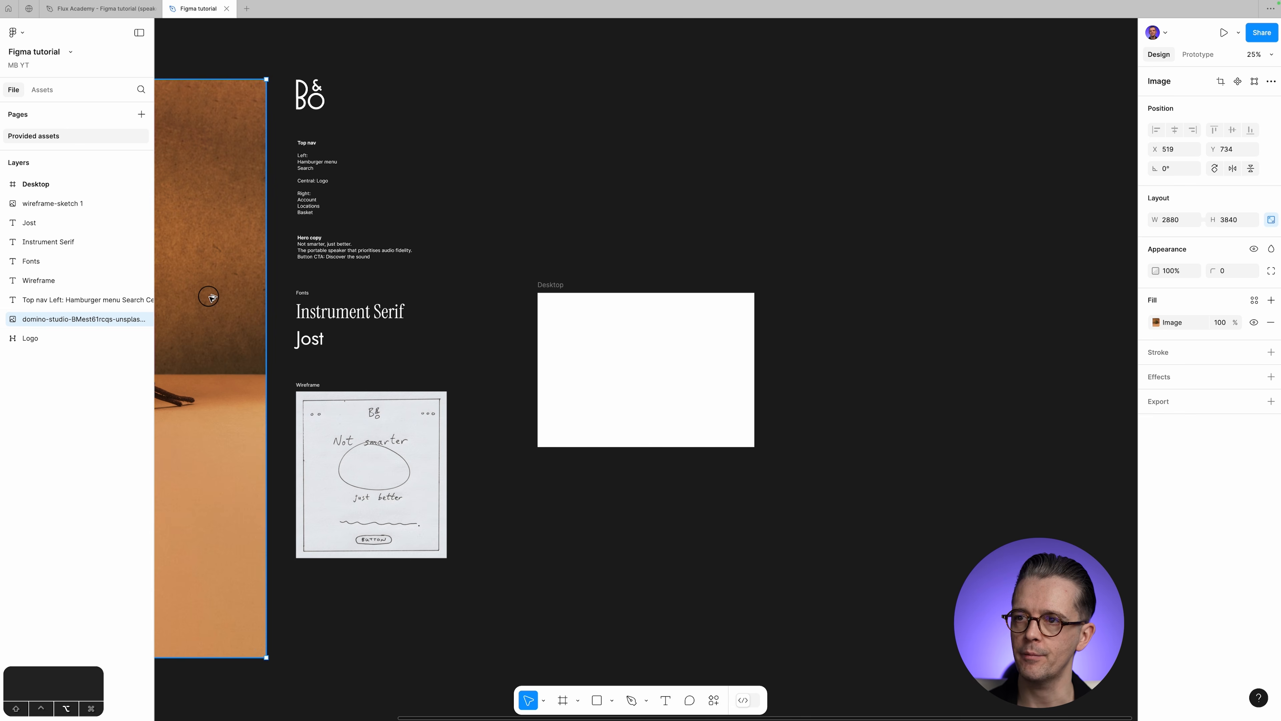
left_click_drag(208, 297, 1037, 293)
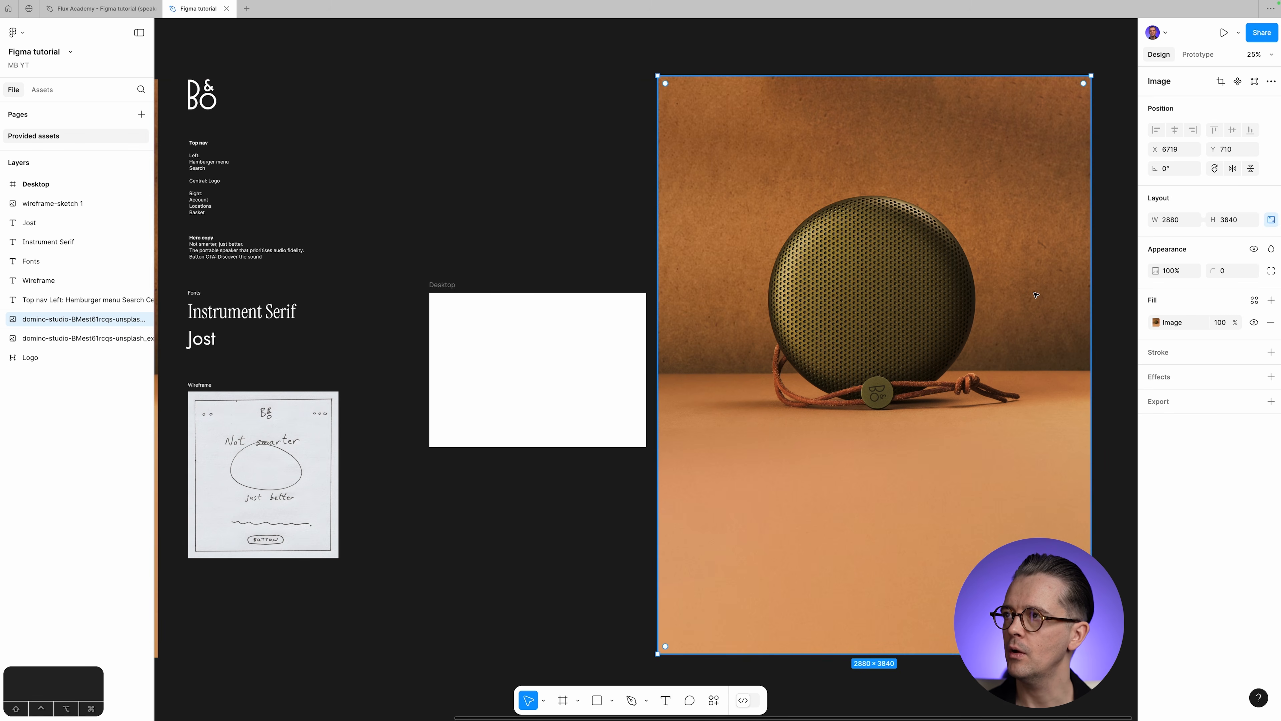
Resize the duplicated speaker photo to the Desktop frame's width of 1440, keeping its aspect ratio locked.
key("super+minus")
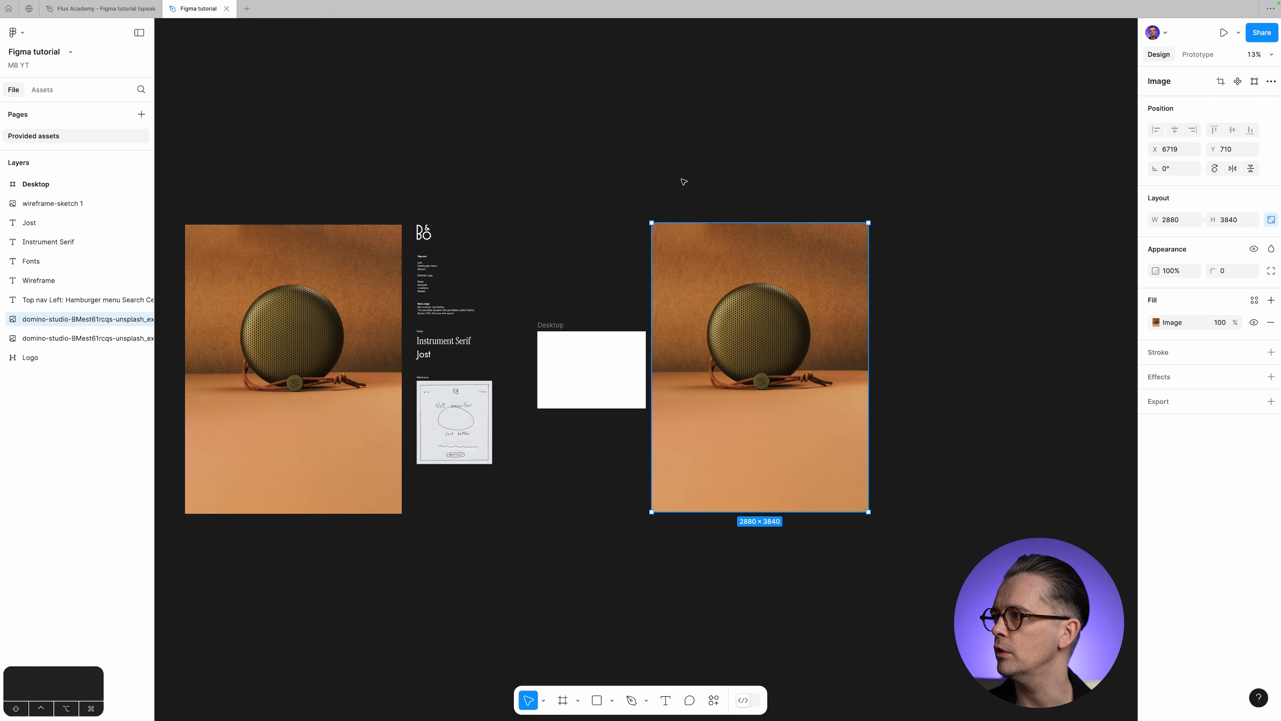
left_click(556, 325)
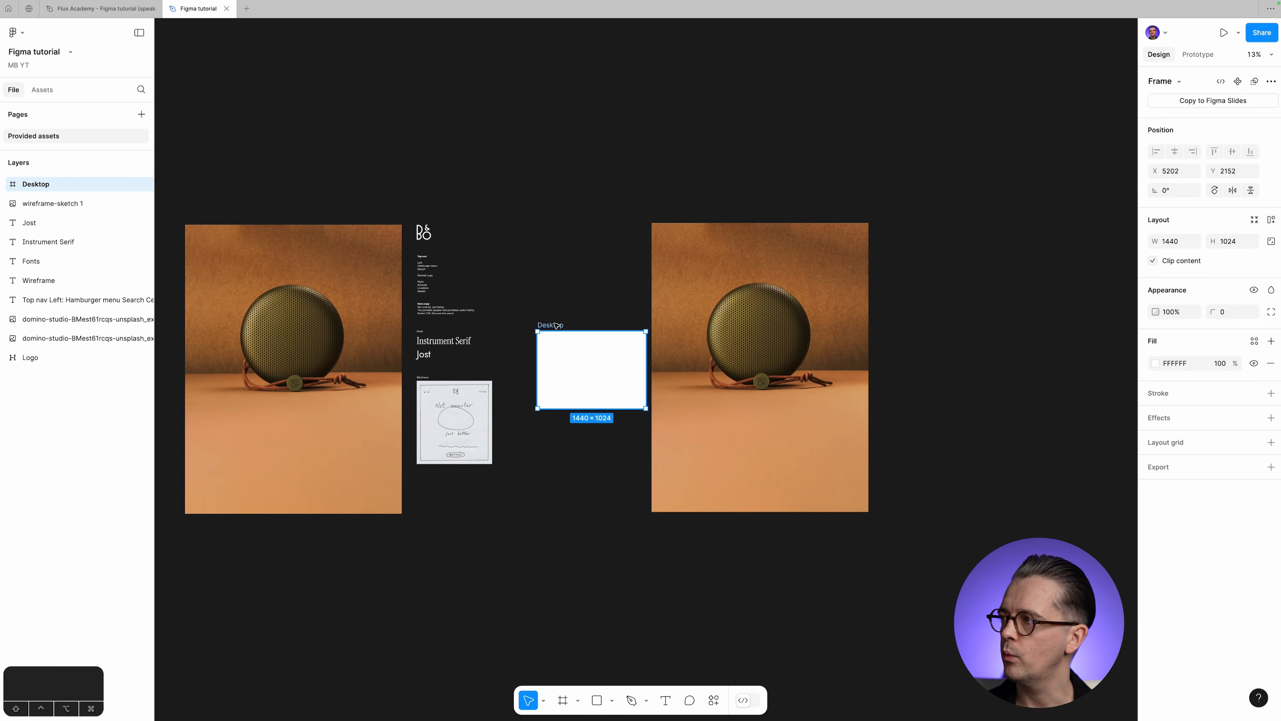
left_click(1178, 246)
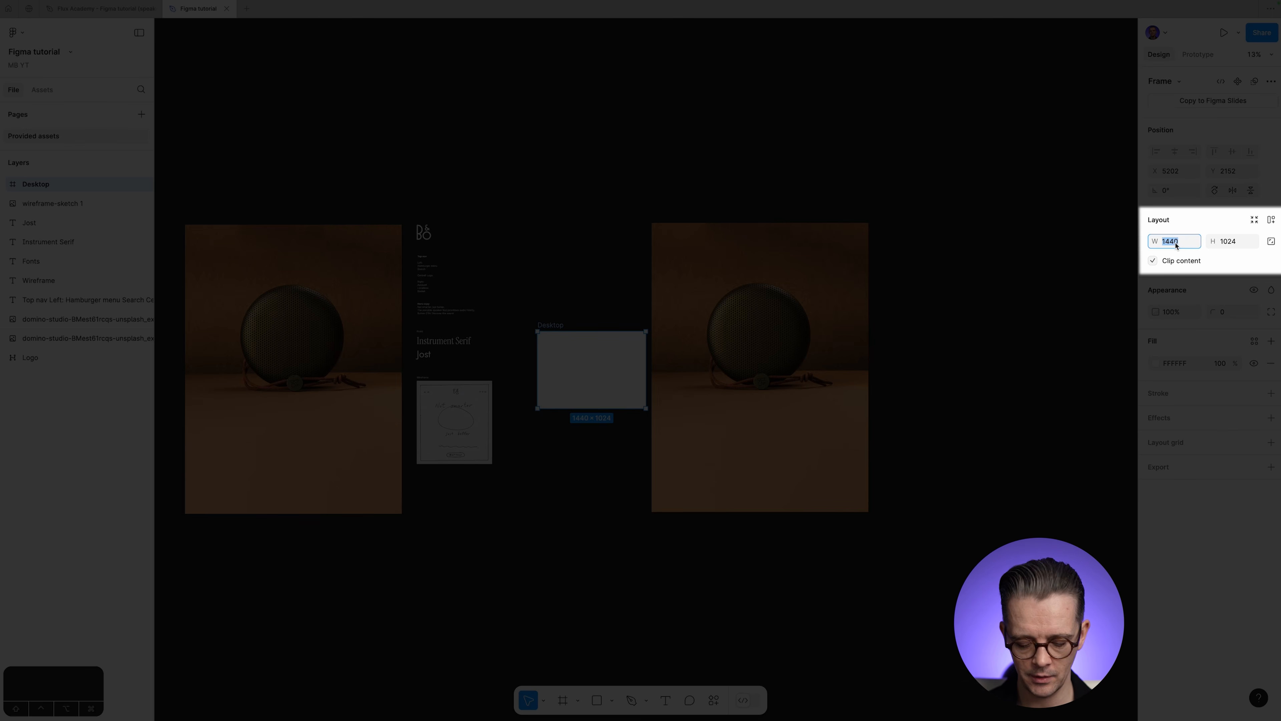
key("super+c")
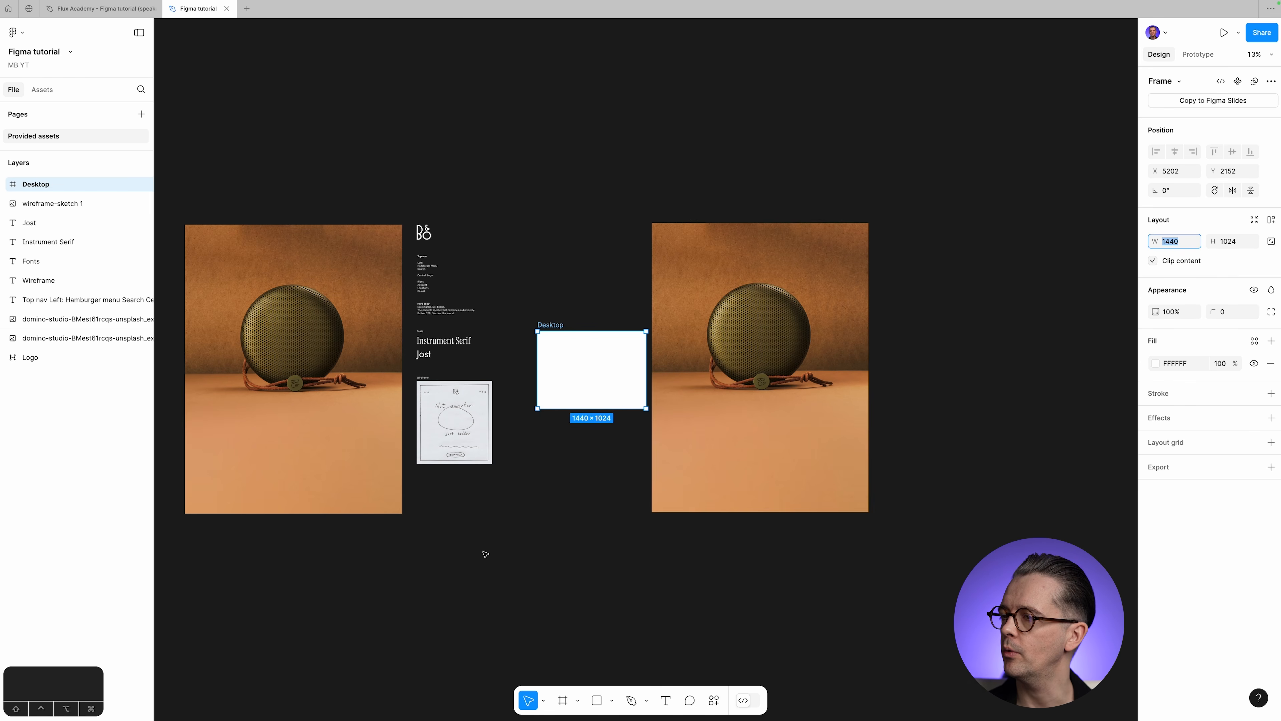
left_click(685, 258)
scroll(851, 368, "down", 1)
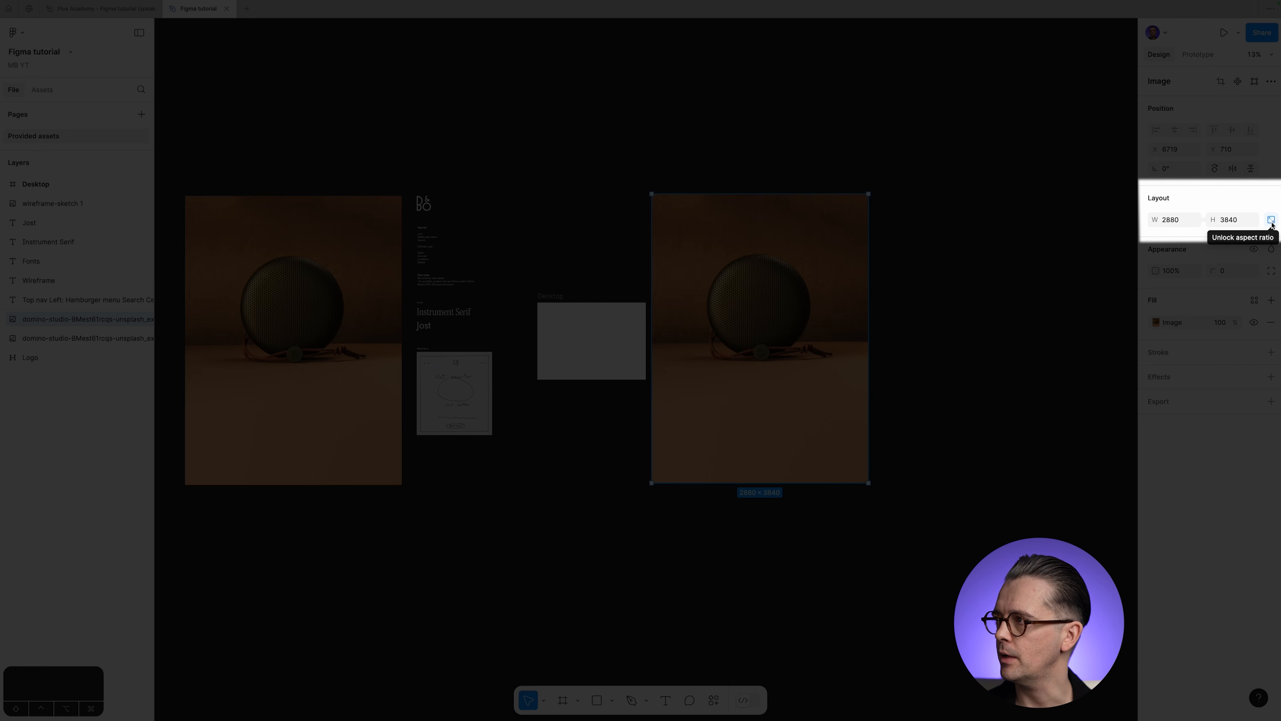
left_click(1271, 221)
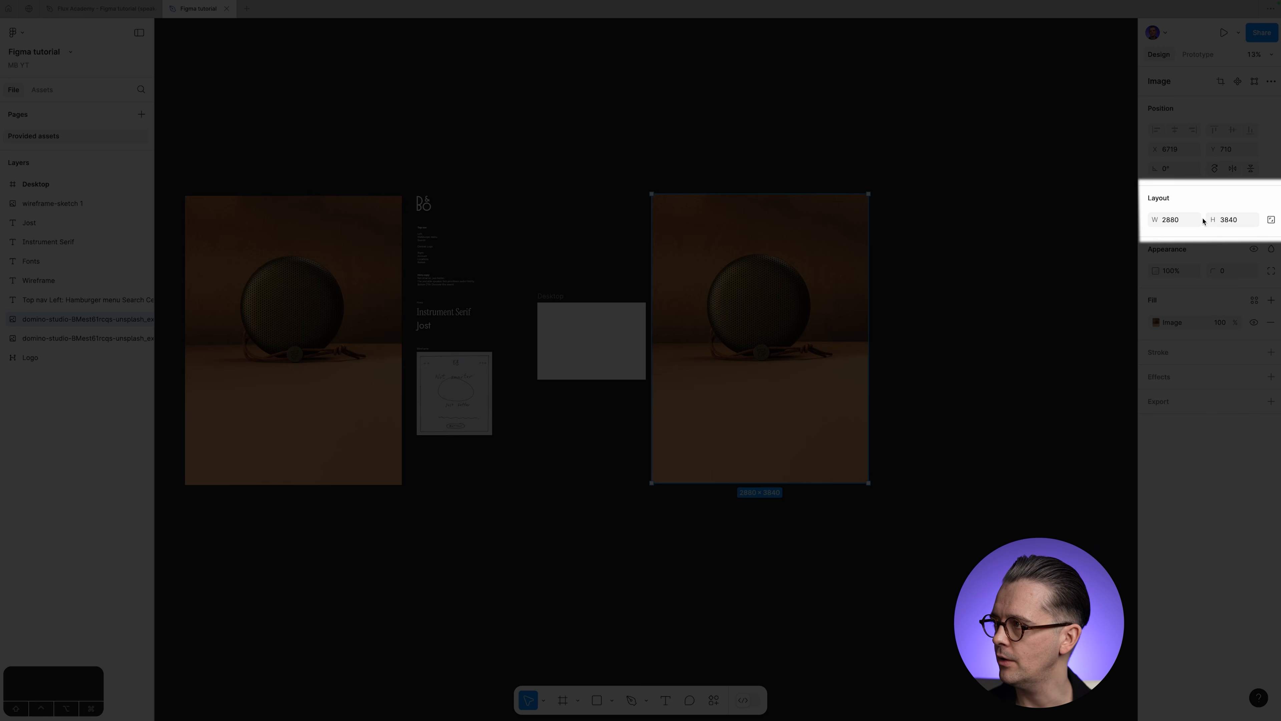
left_click(1271, 220)
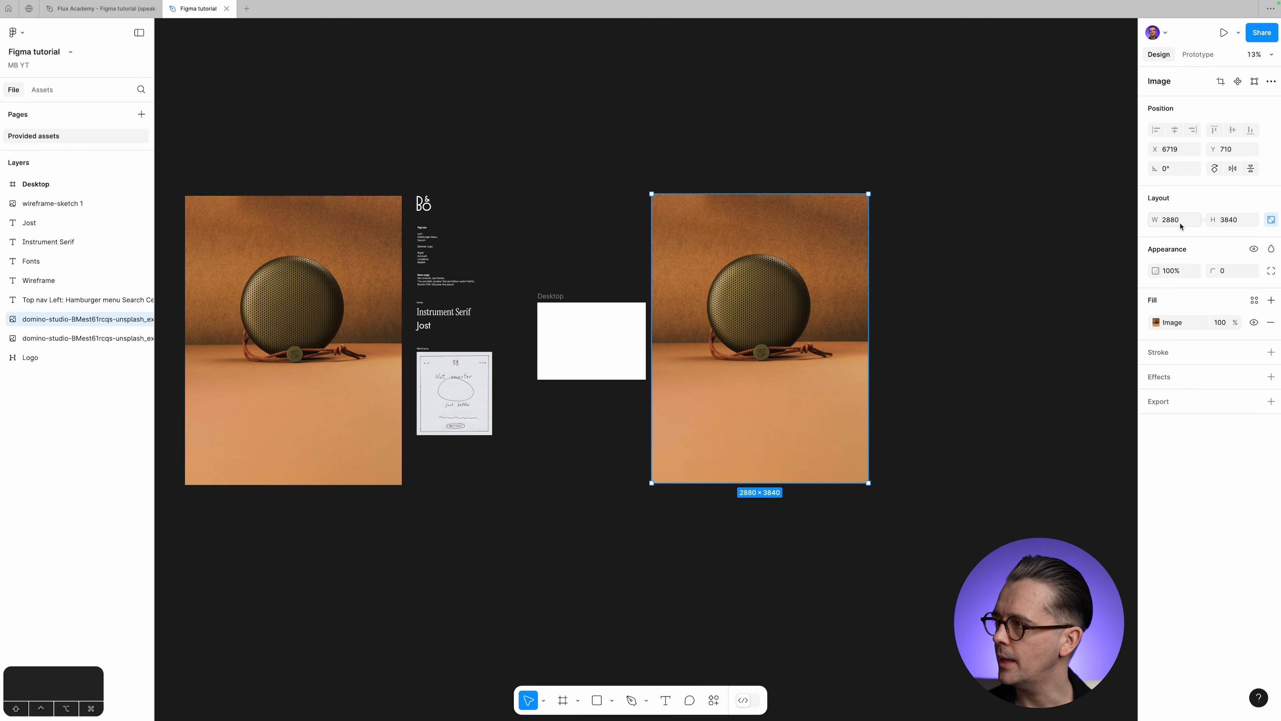
left_click(1181, 225)
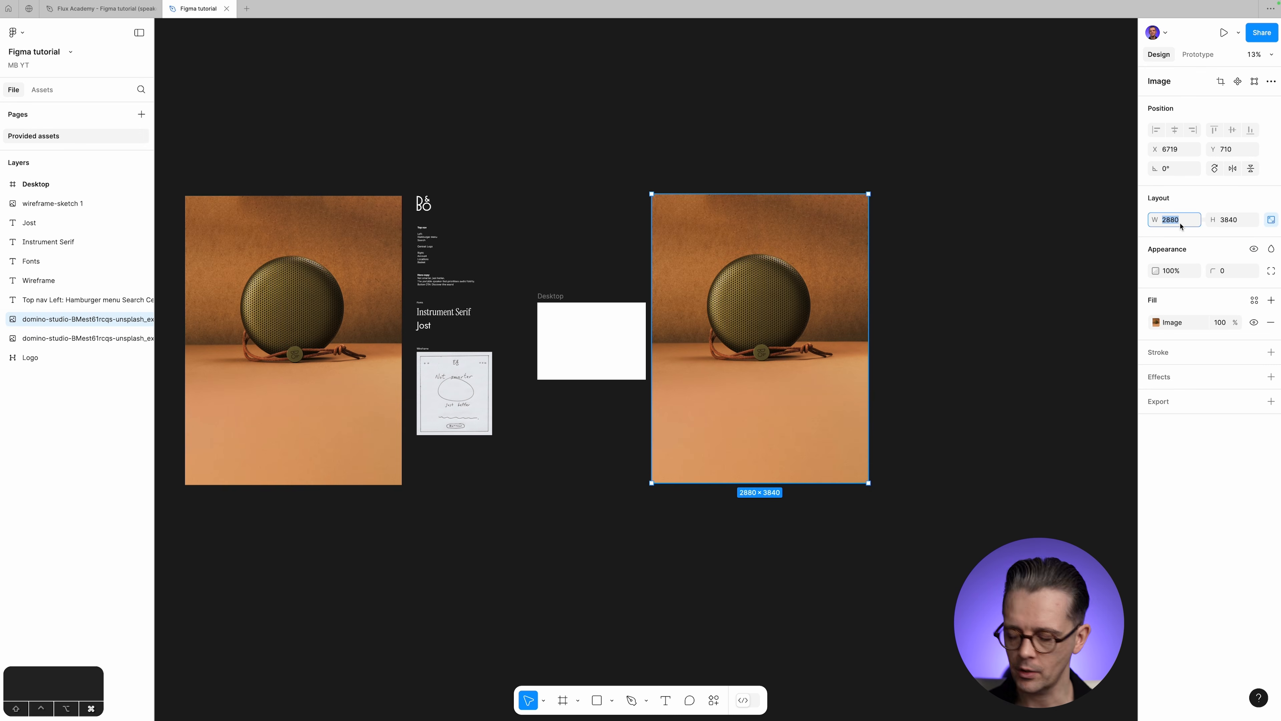
type("1440")
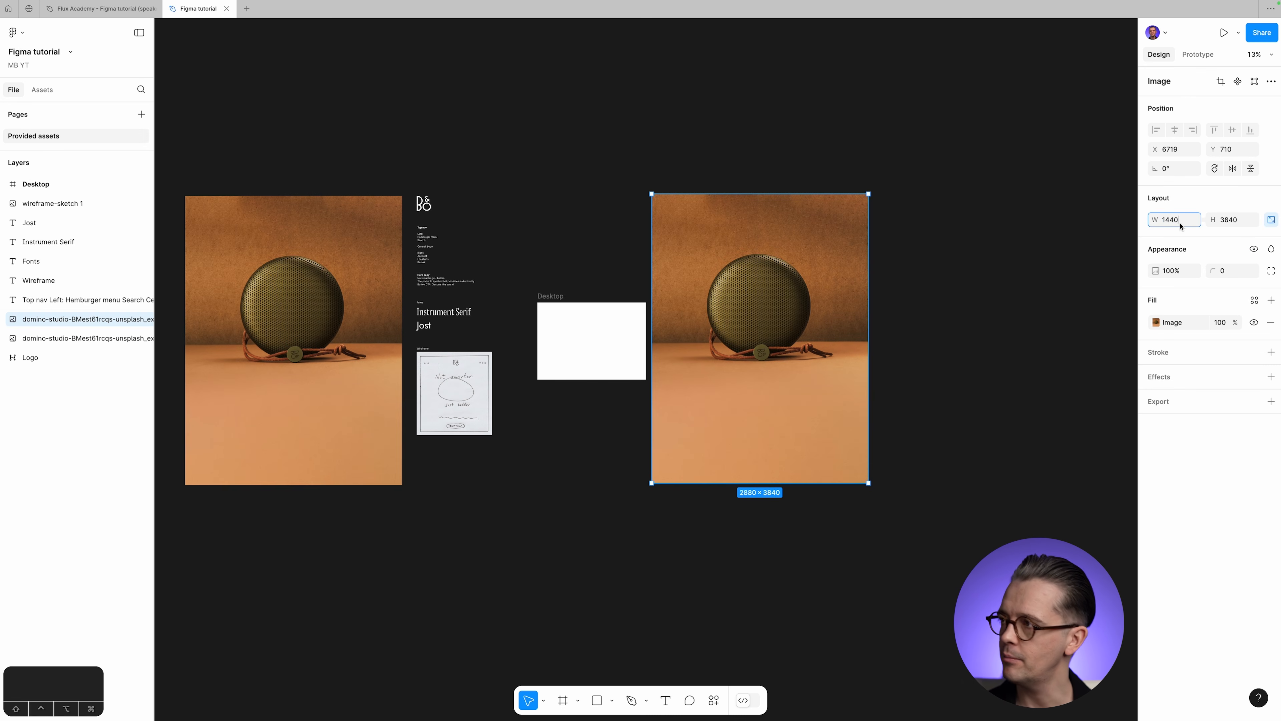
key("Tab")
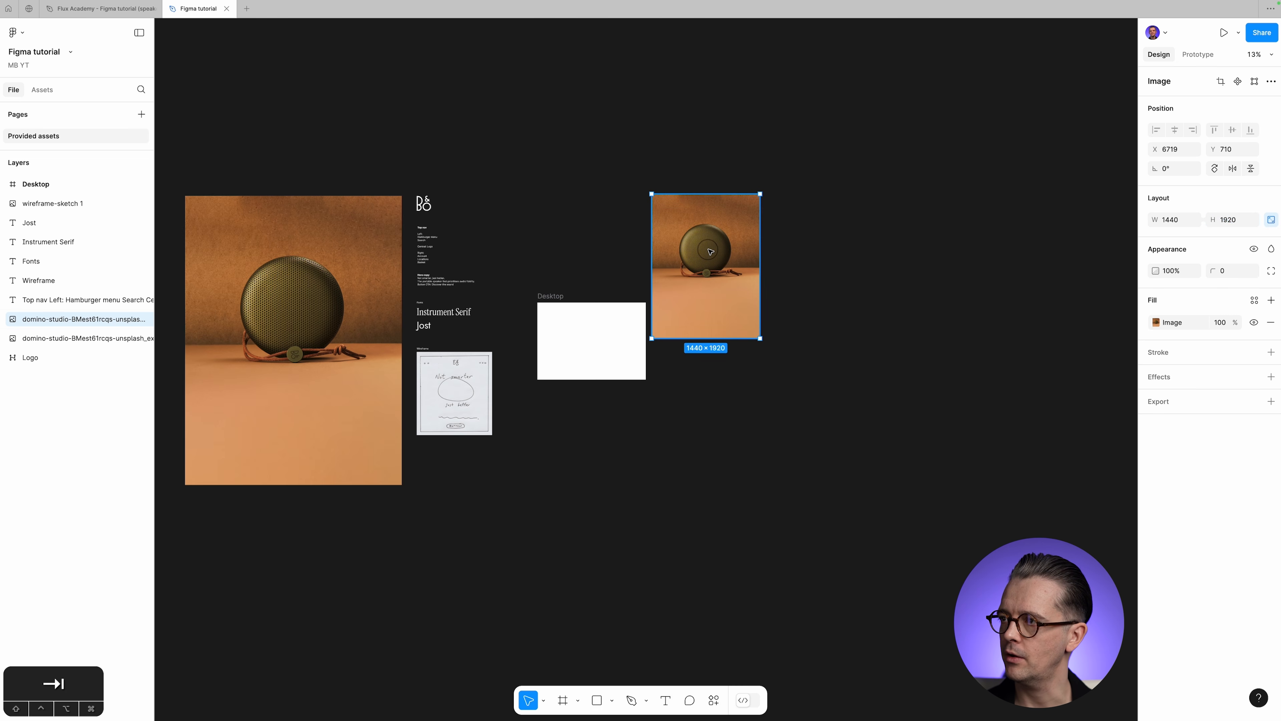
Move the resized speaker photo into the Desktop frame and deselect it.
left_click_drag(711, 251, 614, 373)
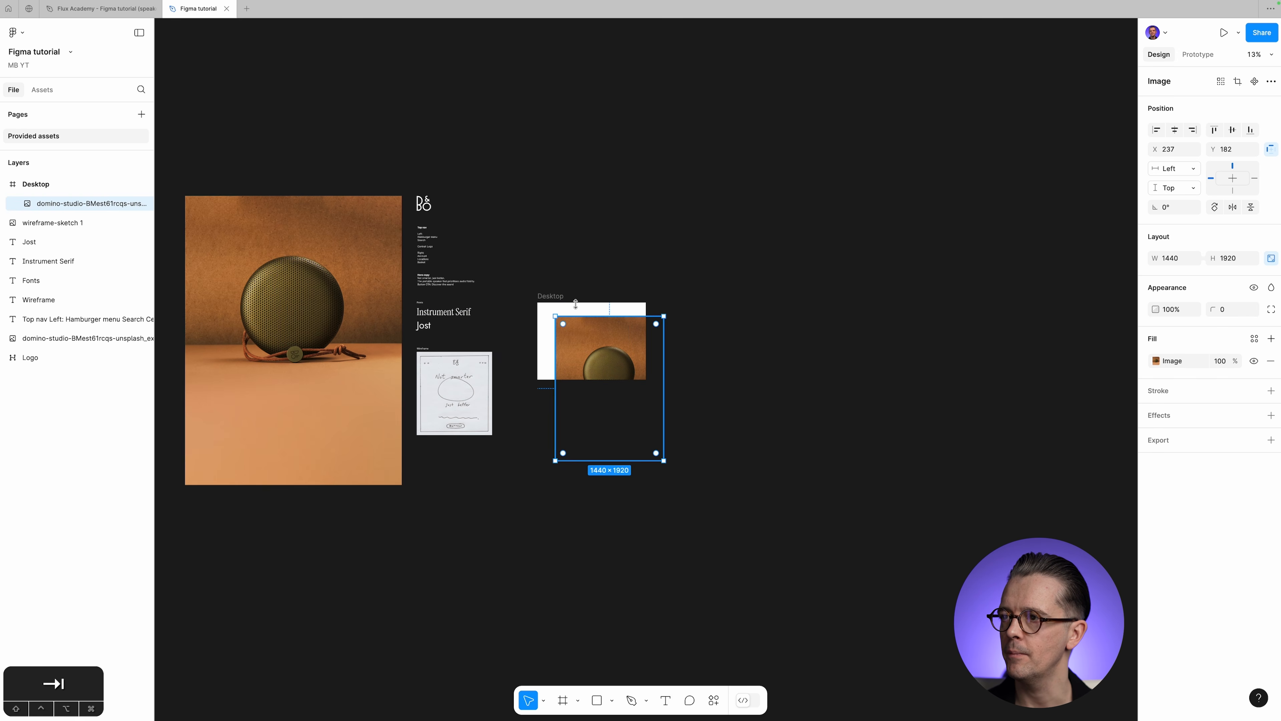
left_click(611, 211)
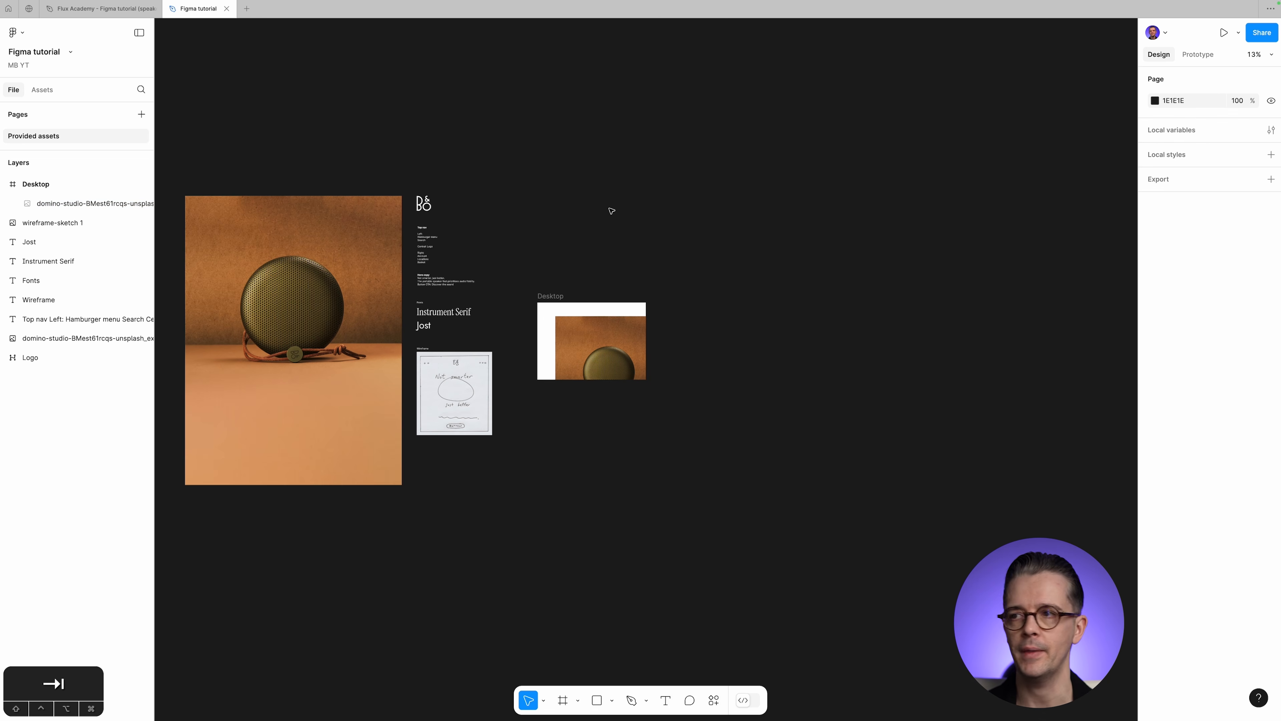
scroll(585, 282, "down", 1)
scroll(554, 293, "up", 1)
Align the speaker photo inside the Desktop frame to the frame's left edge.
left_click(553, 296)
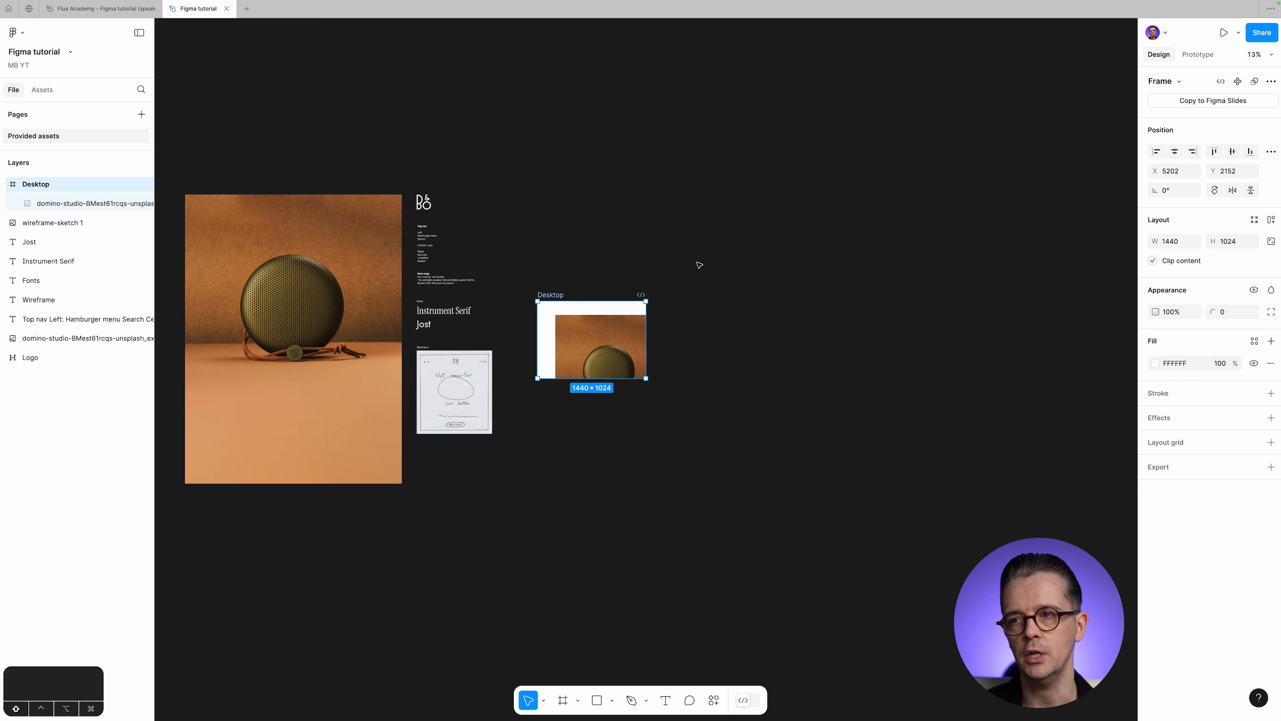
key("shift+2")
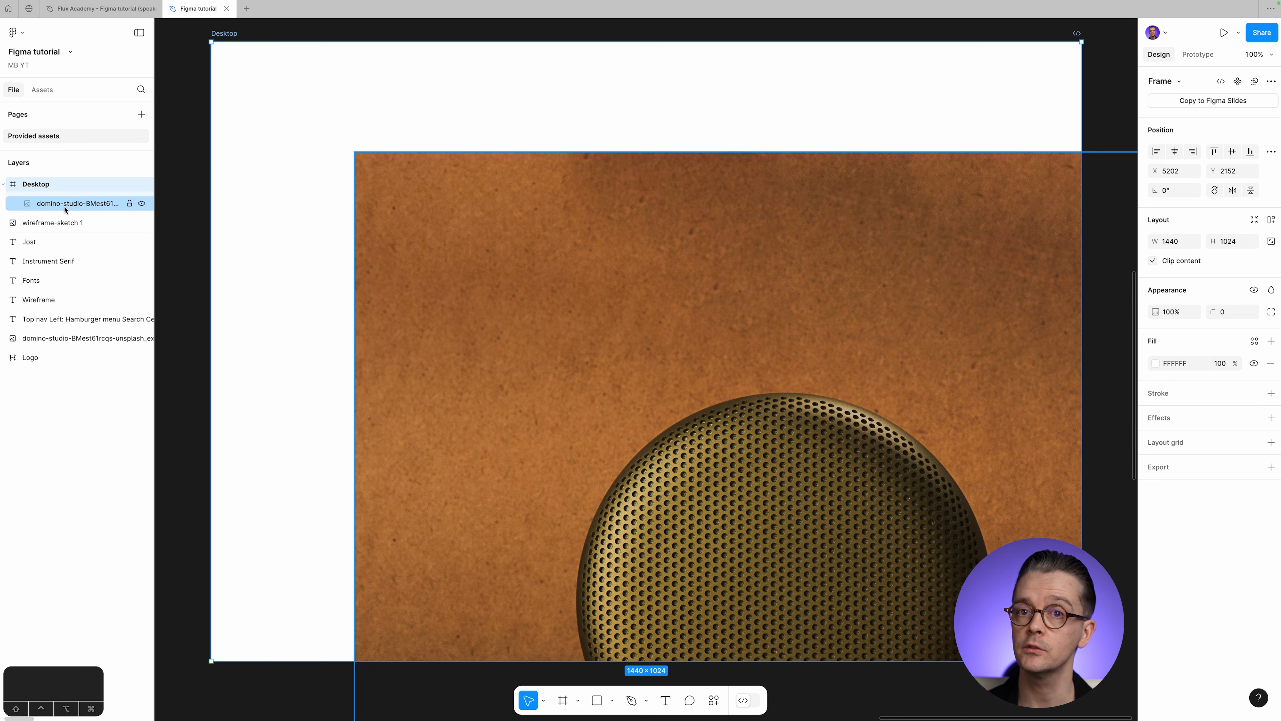
left_click(92, 204)
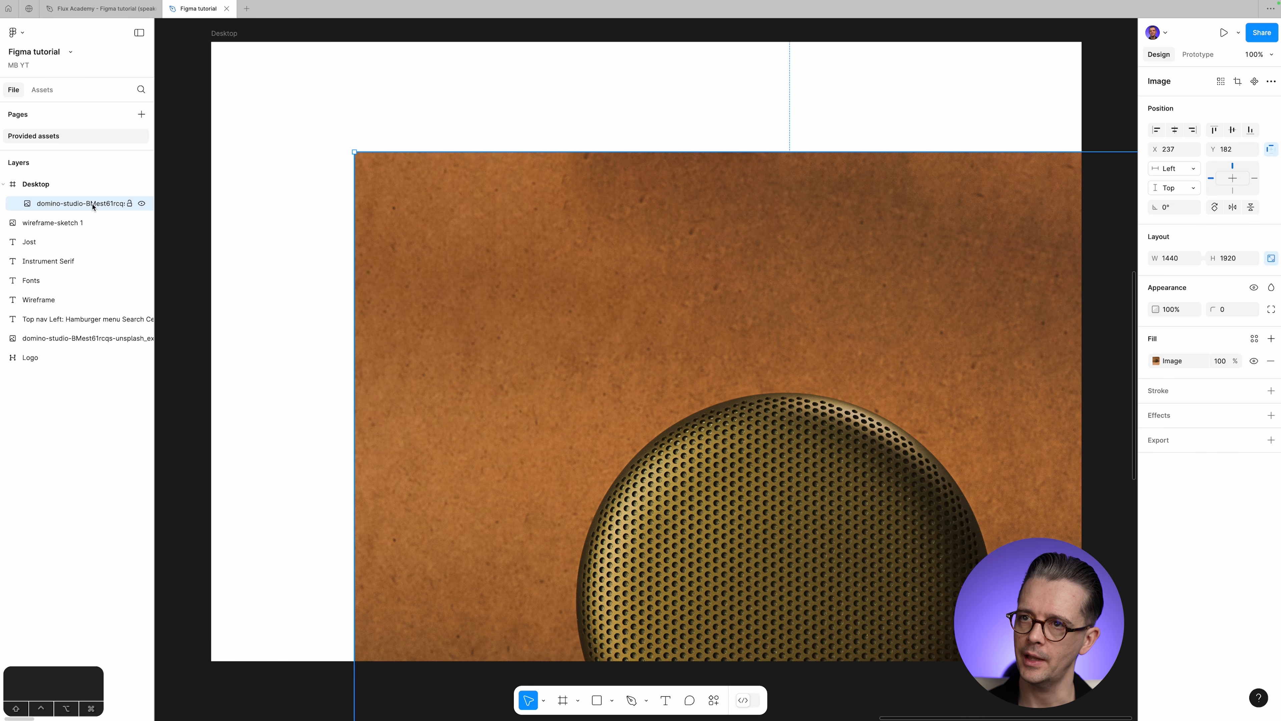
scroll(777, 286, "down", 2)
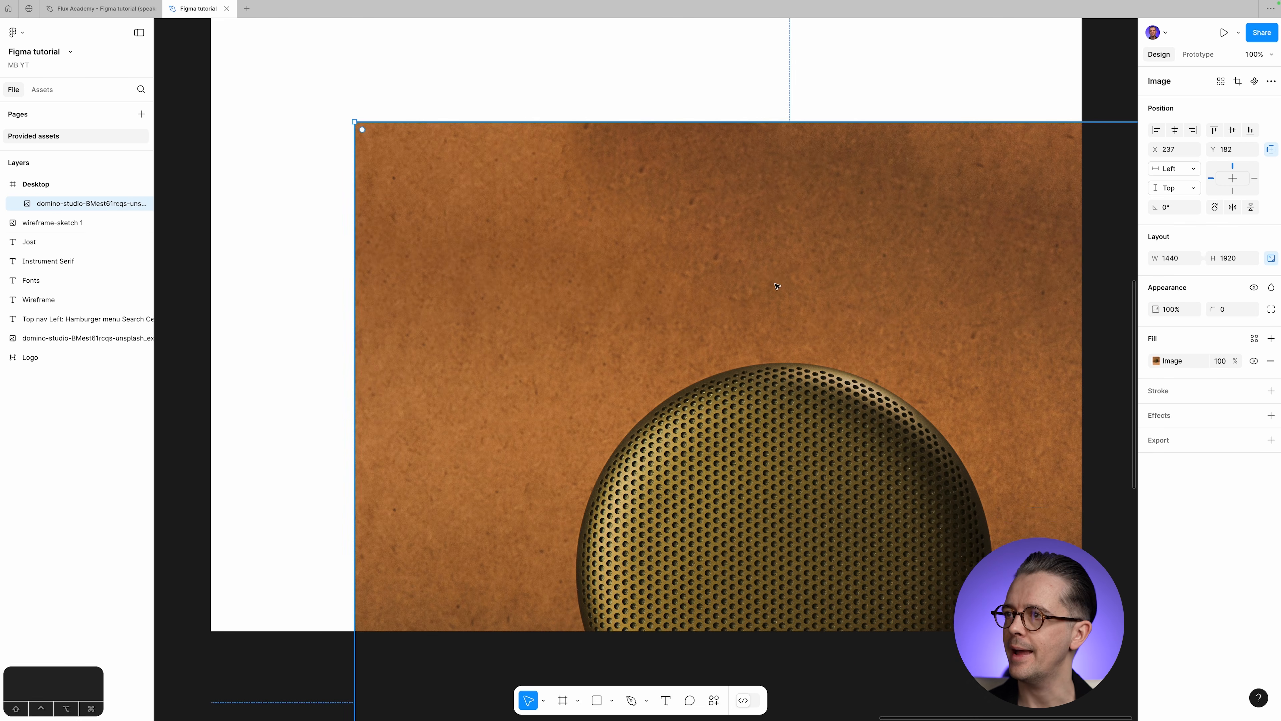
scroll(800, 365, "up", 3)
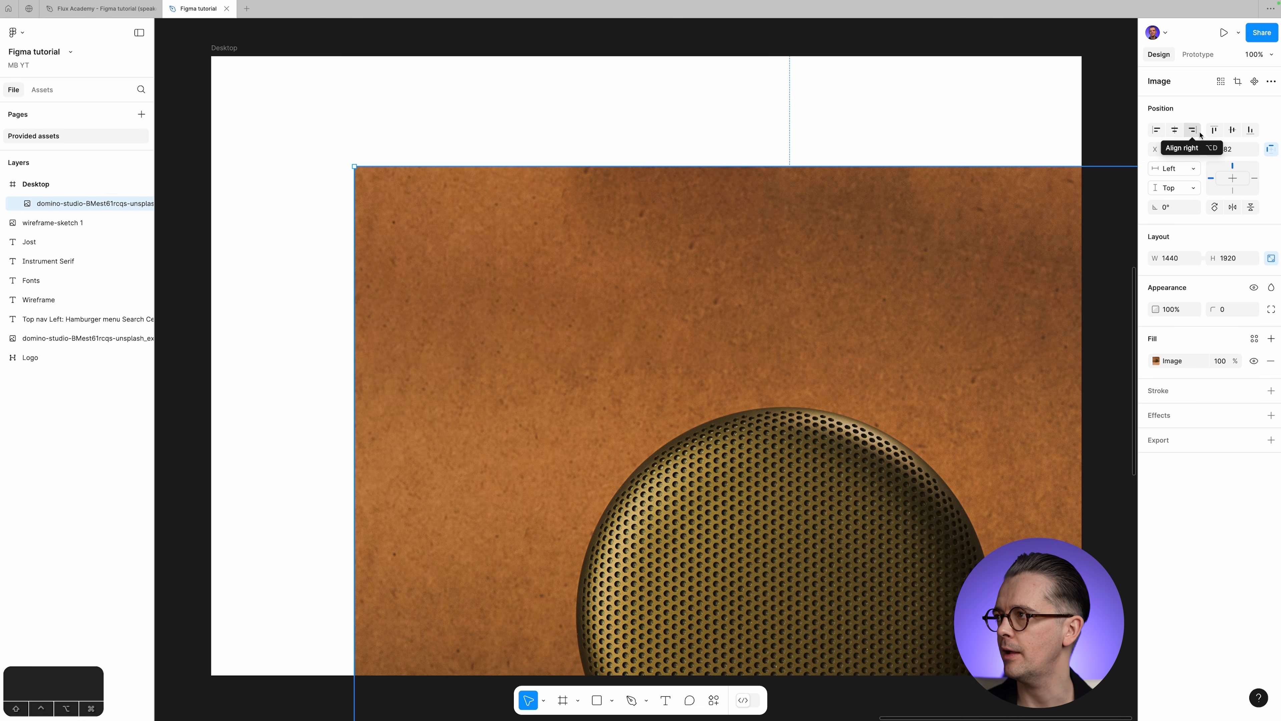
left_click(1157, 130)
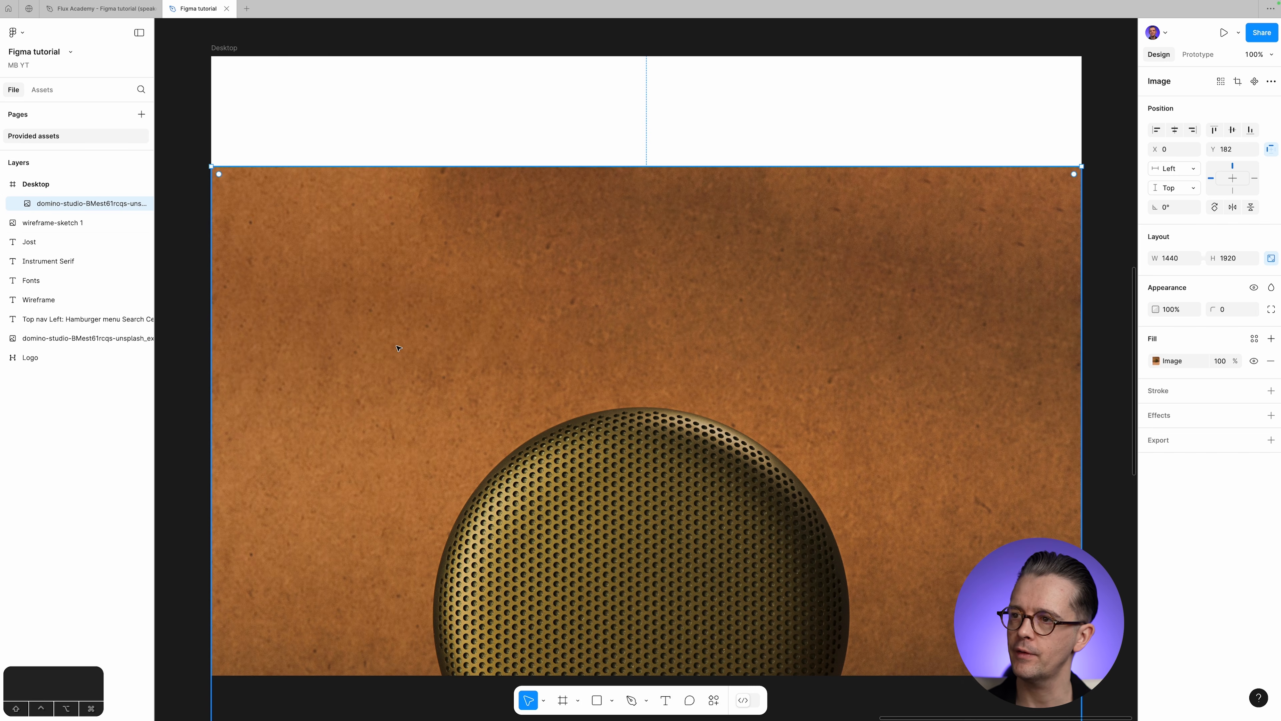
Move the speaker photo up within the Desktop frame until it snaps to X 0, Y 0.
left_click(555, 293)
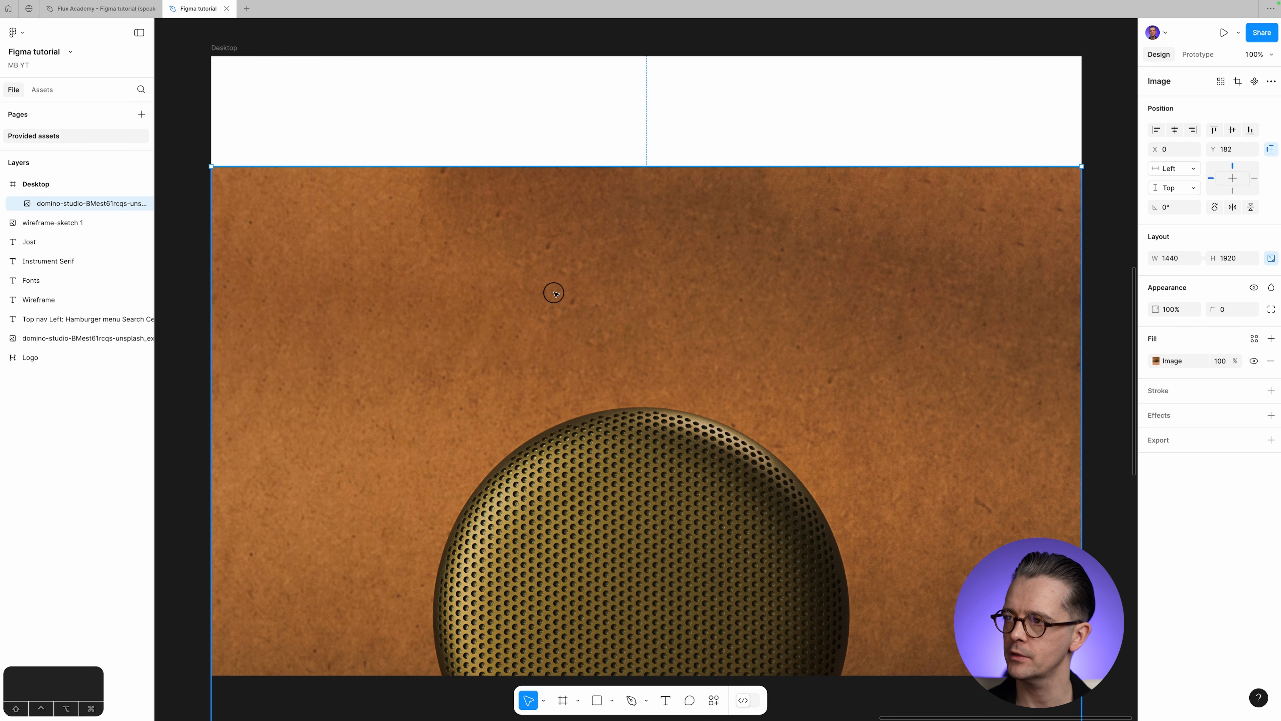
left_click_drag(553, 293, 537, 275)
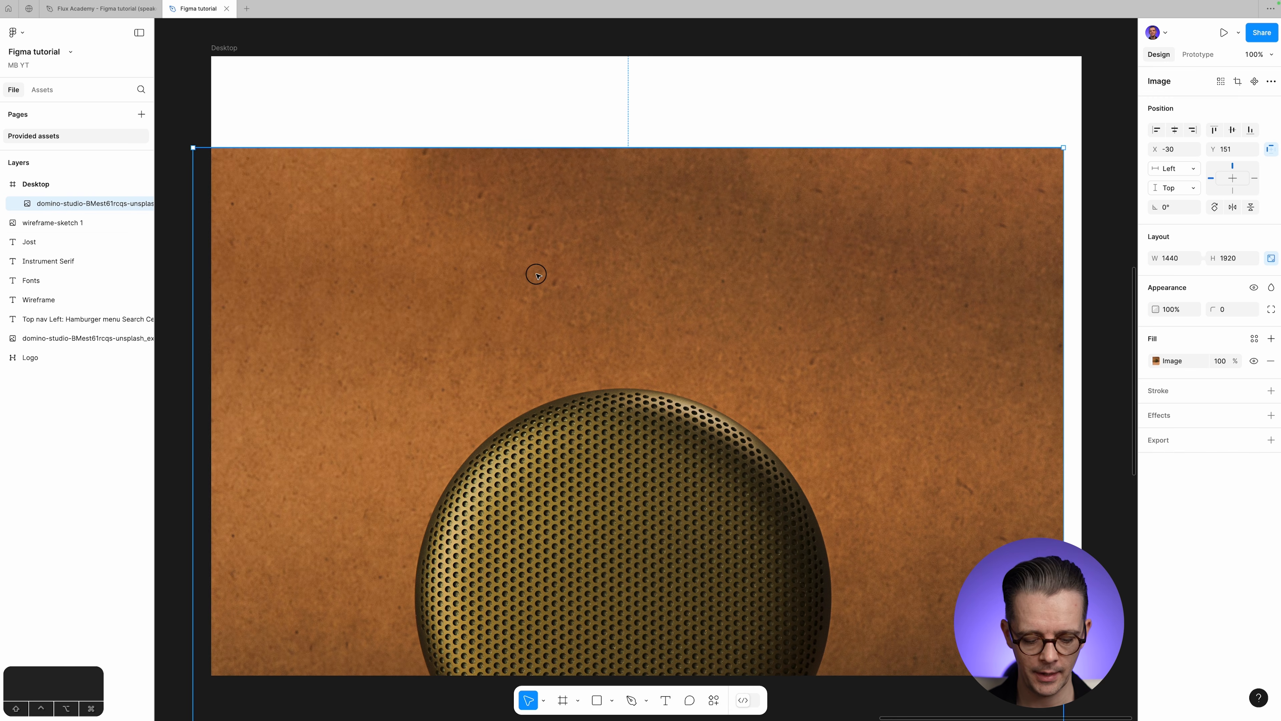
left_click_drag(537, 275, 554, 283)
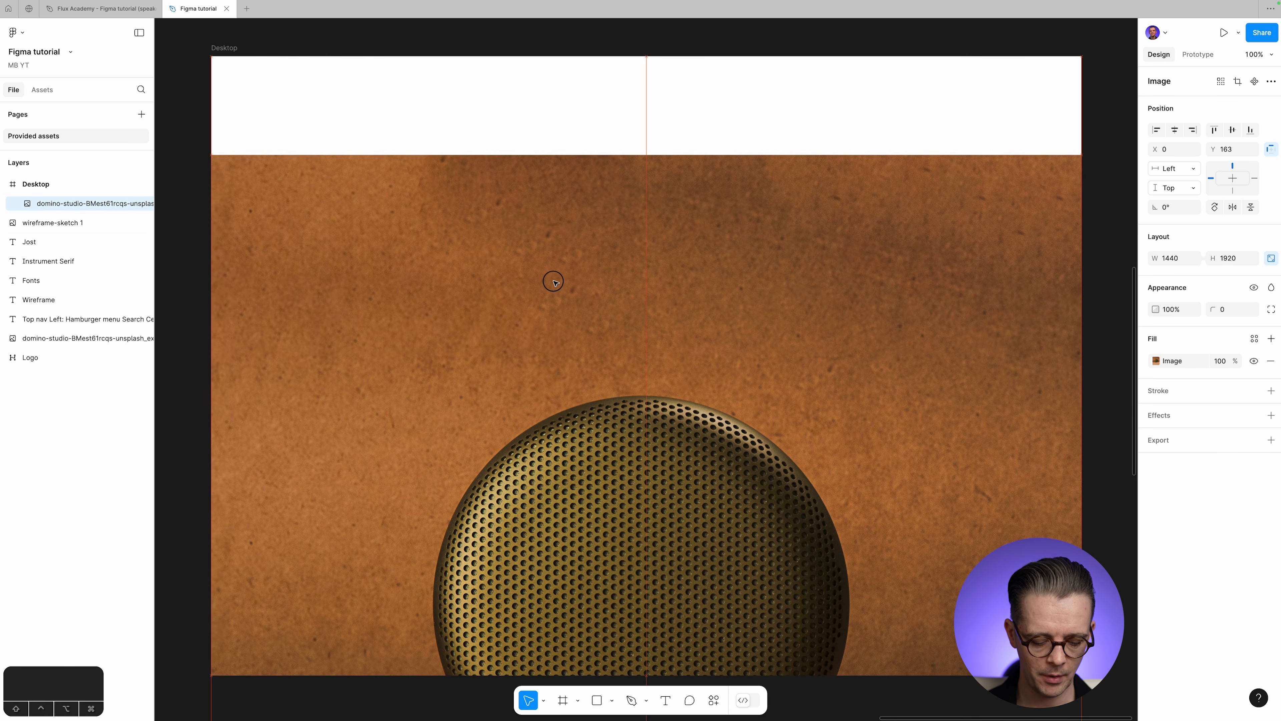
left_click_drag(554, 282, 531, 185)
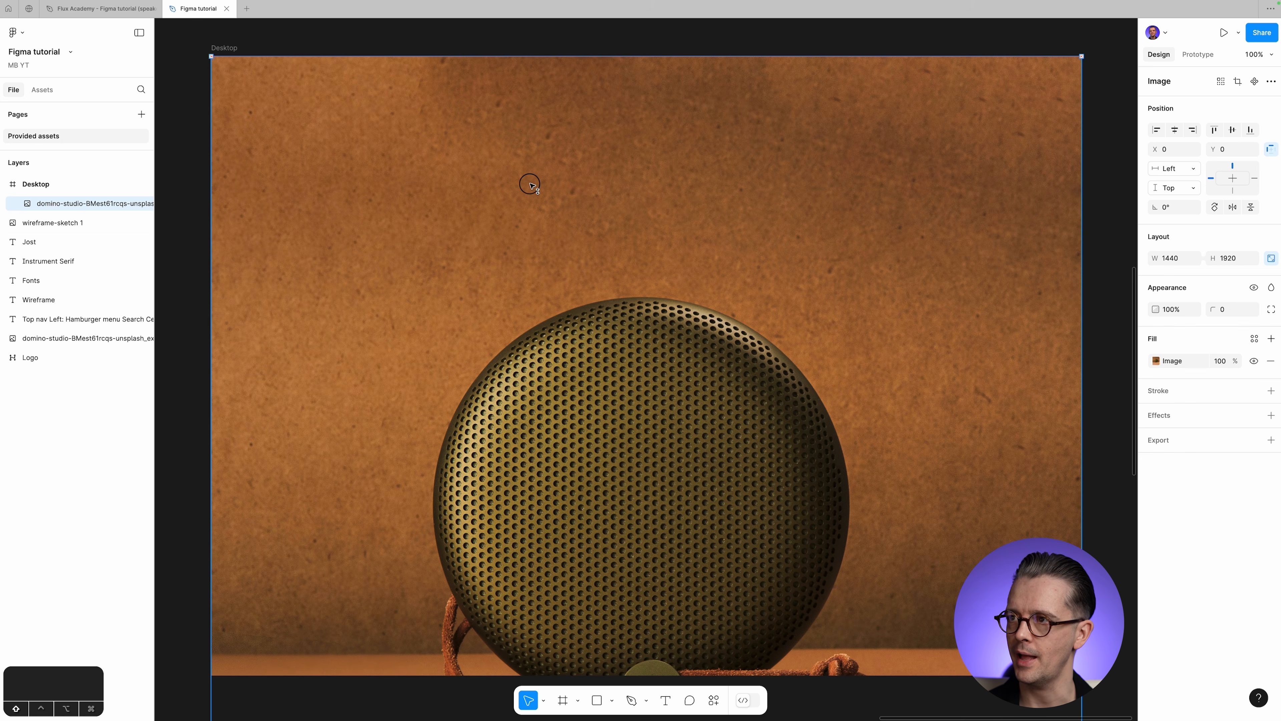
left_click(530, 185)
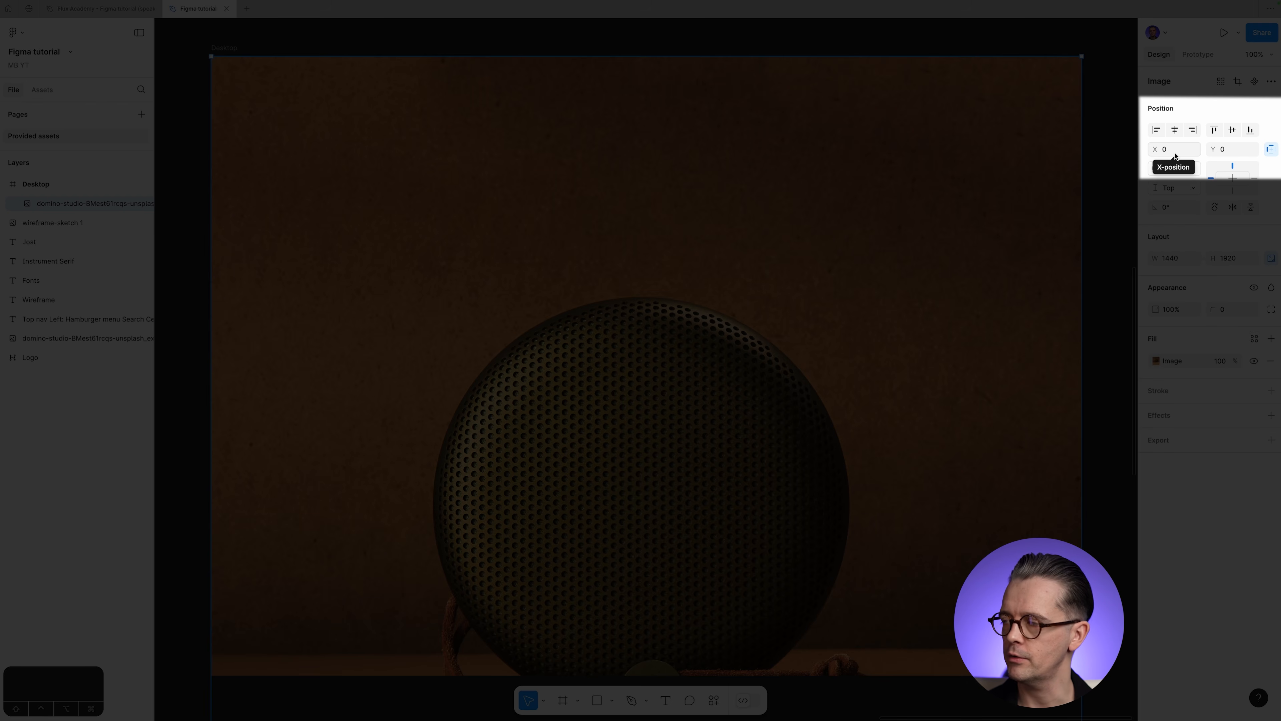
Try a Y position of 99 for the speaker photo, reset it to 0 and deselect the photo.
left_click(1227, 150)
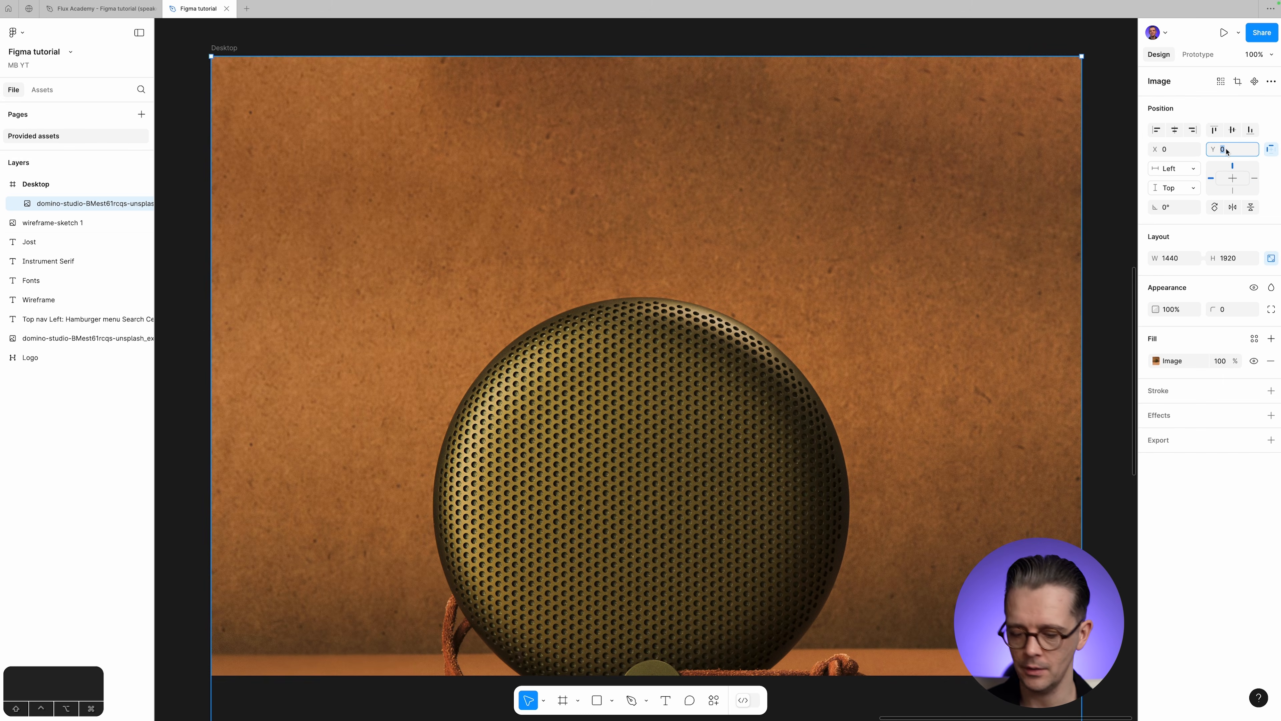
type("99")
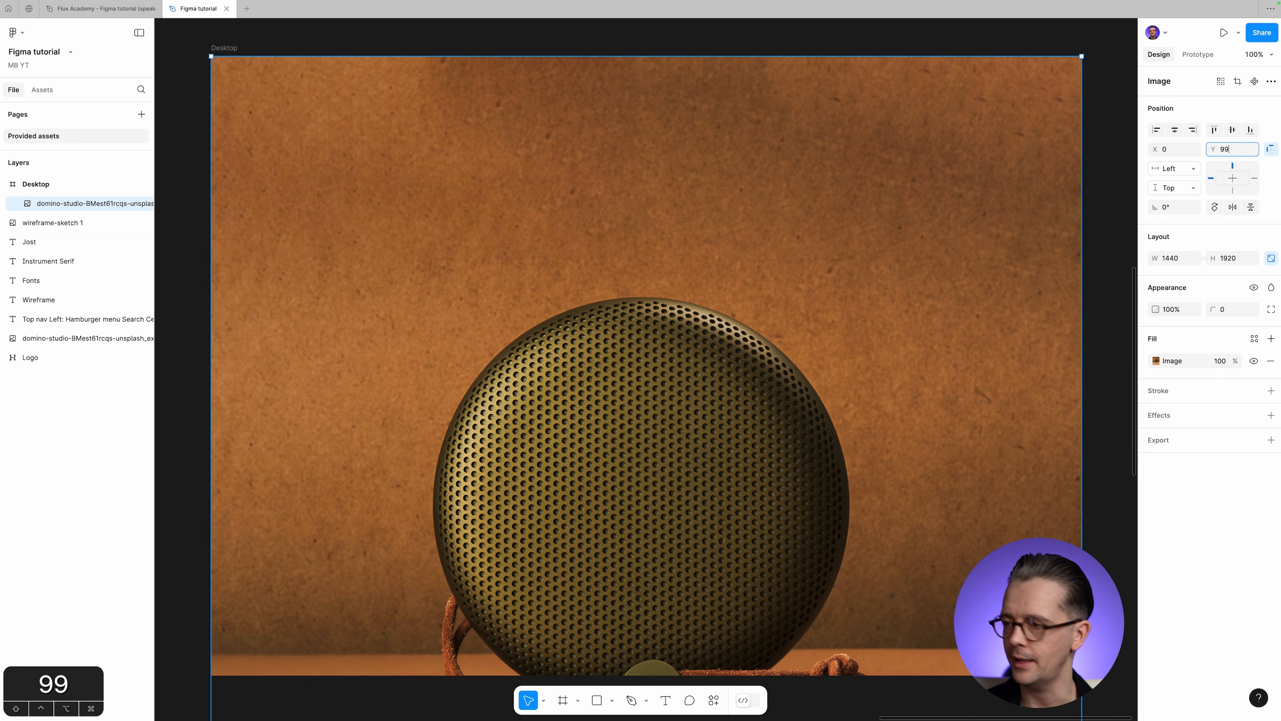
key("Tab")
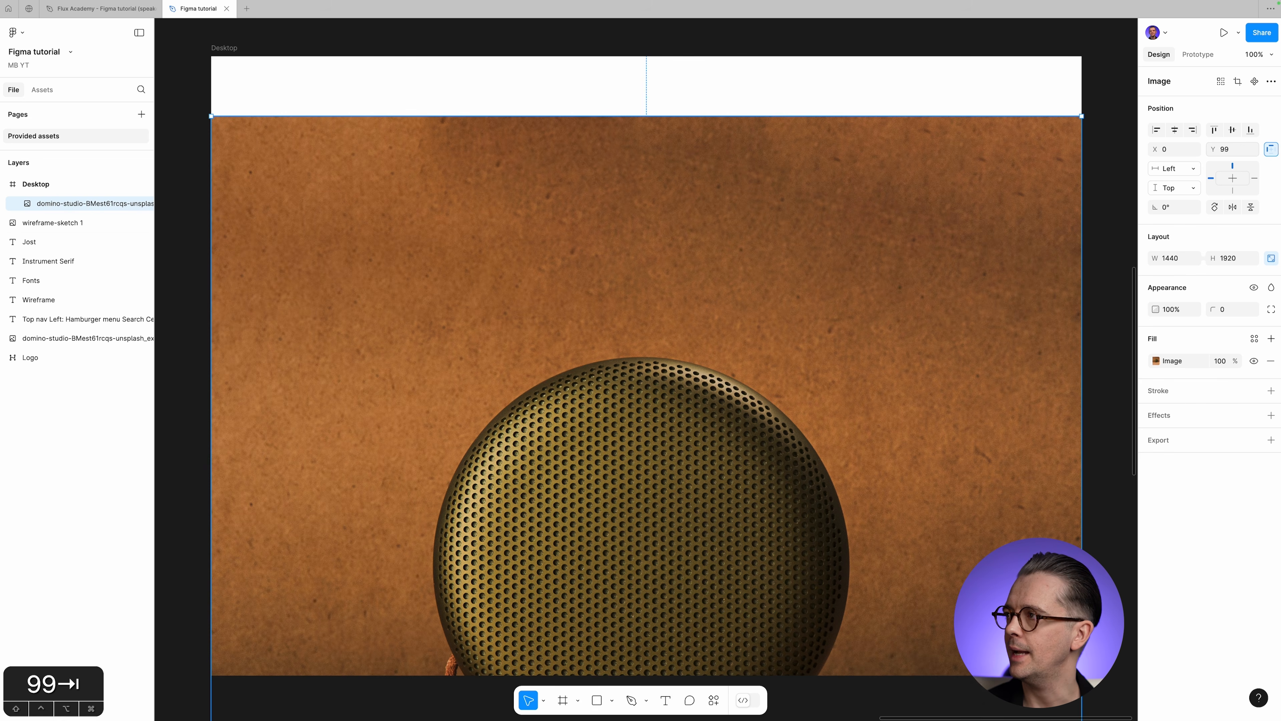
left_click(1229, 149)
type("0")
key("Tab")
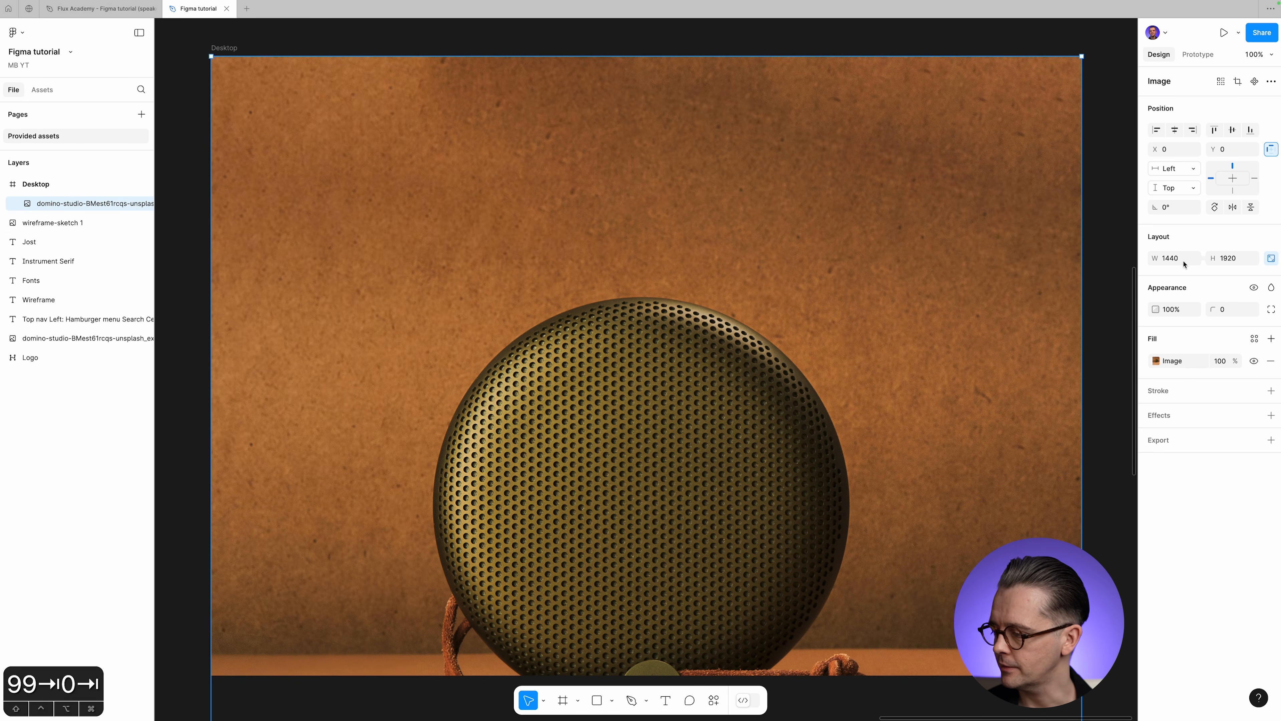
left_click(1124, 344)
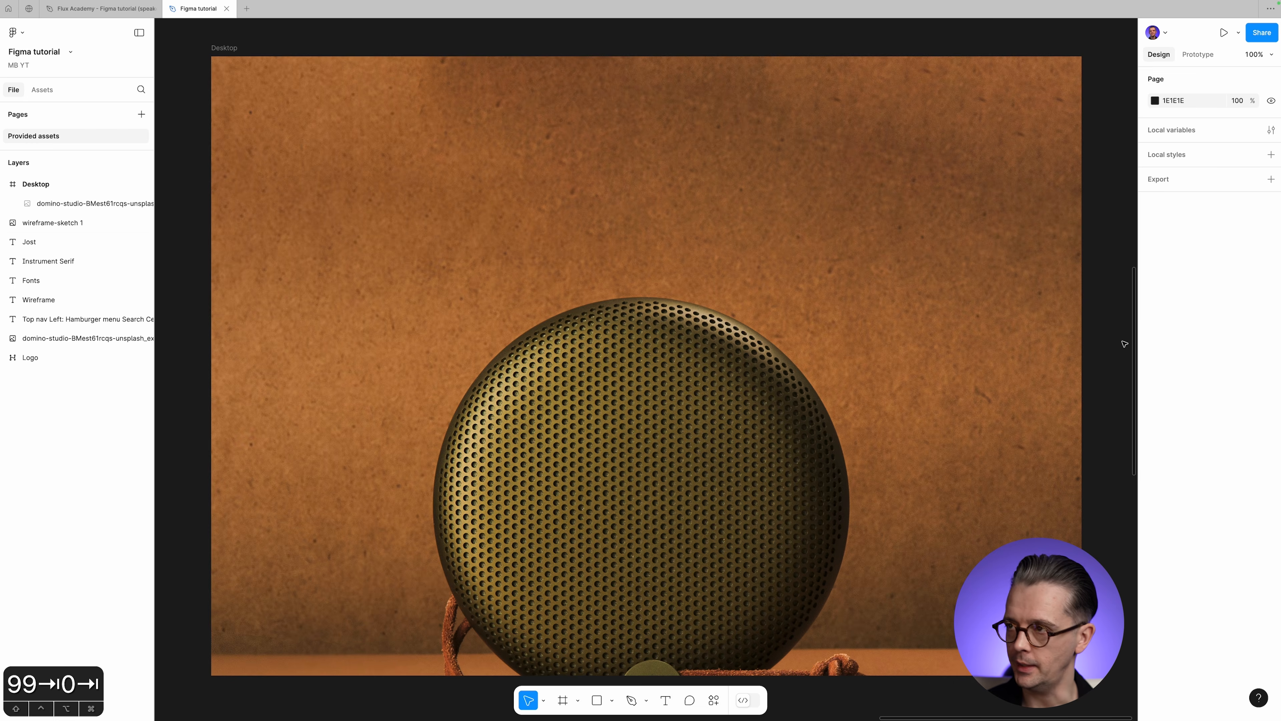
Examine the provided Instrument Serif and Jost font samples, and review the brief's top nav and hero copy.
key("super+minus")
left_click_drag(392, 232, 660, 303)
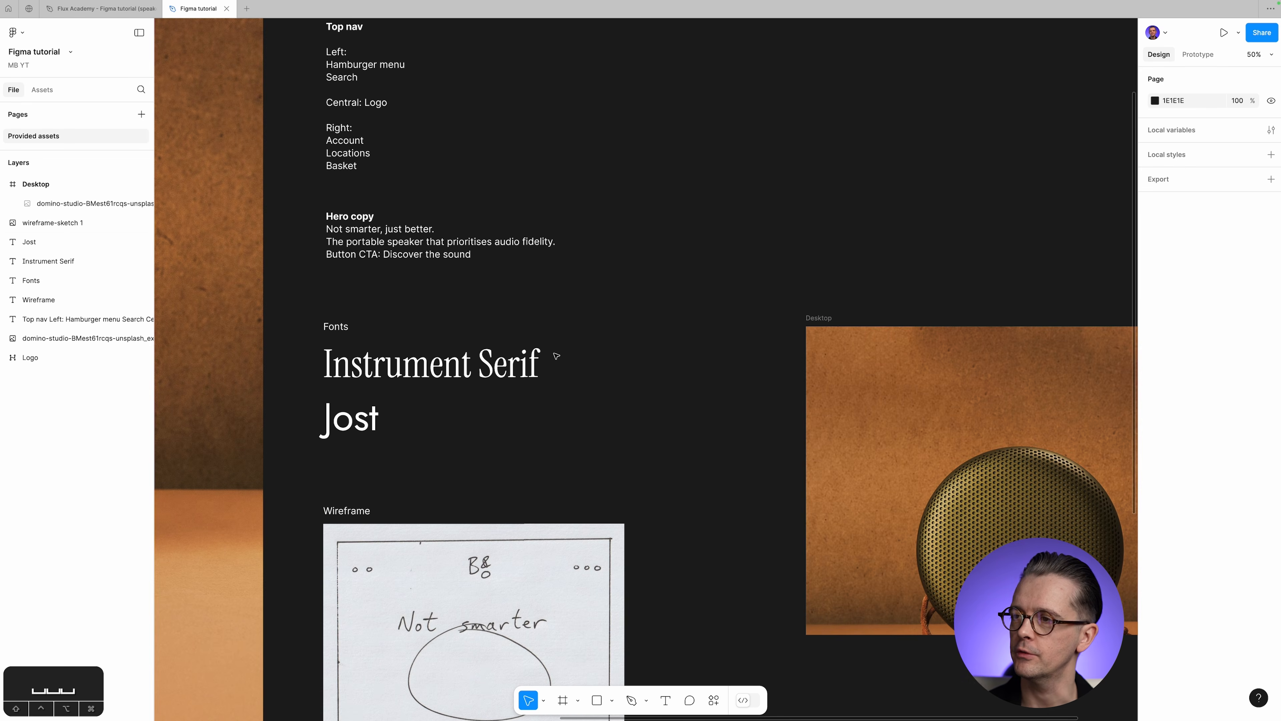
scroll(580, 316, "up", 3)
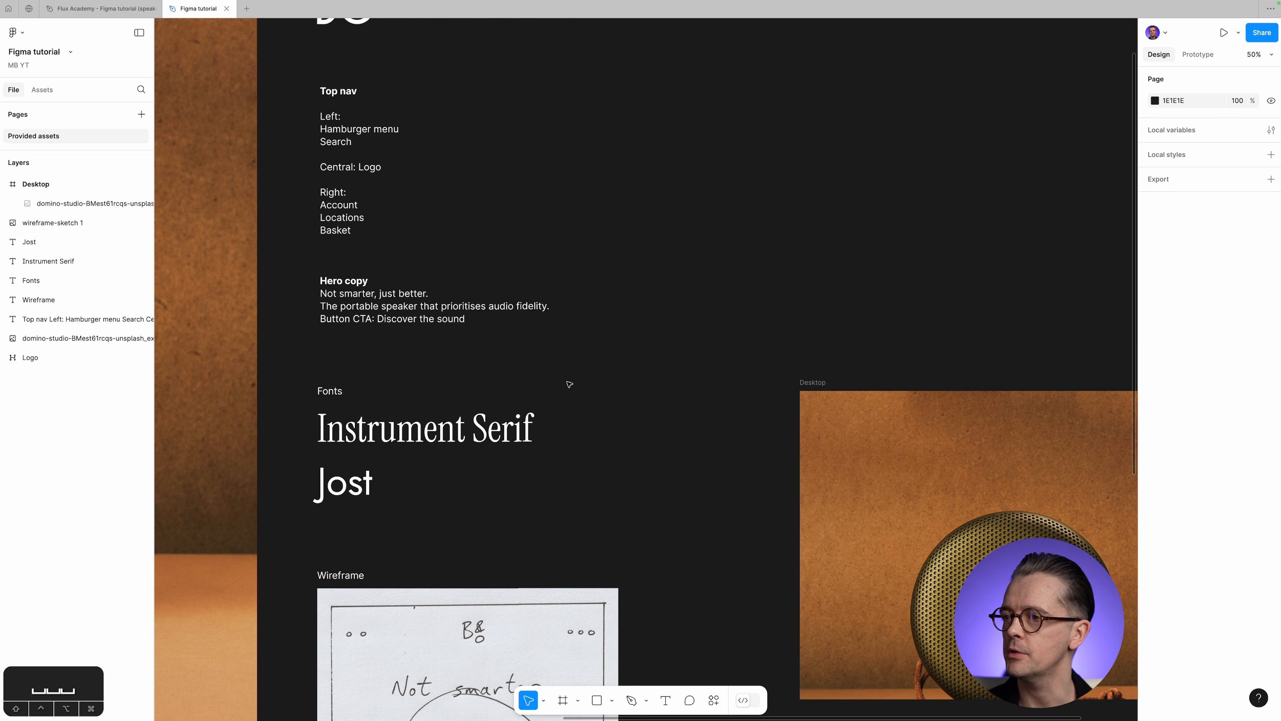
key("z")
left_click_drag(315, 381, 607, 568)
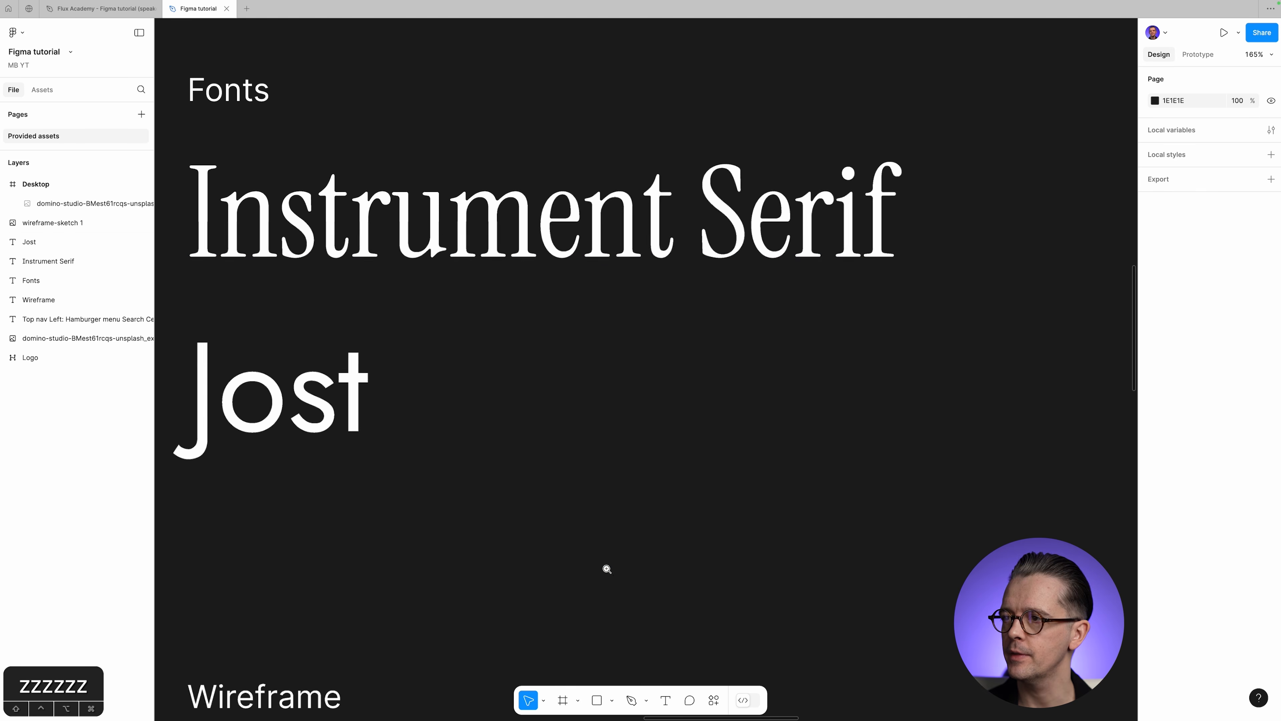
left_click(480, 224)
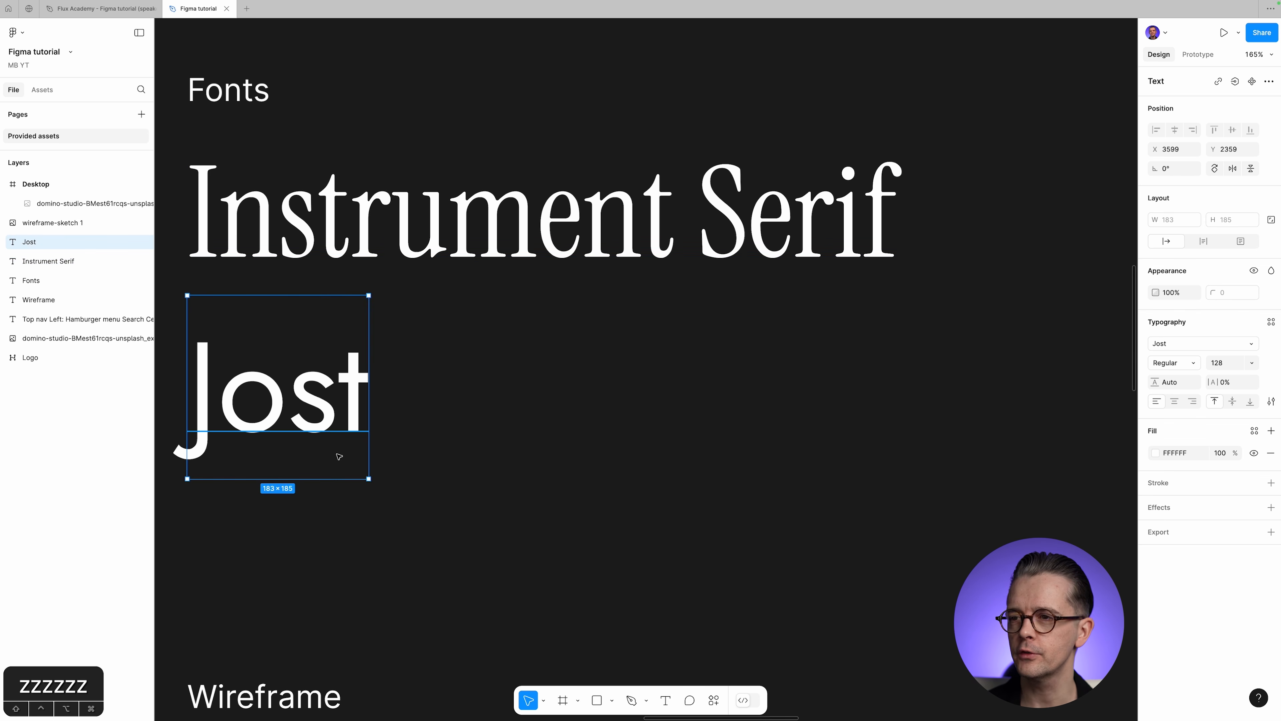
left_click(703, 415)
key("super+minus")
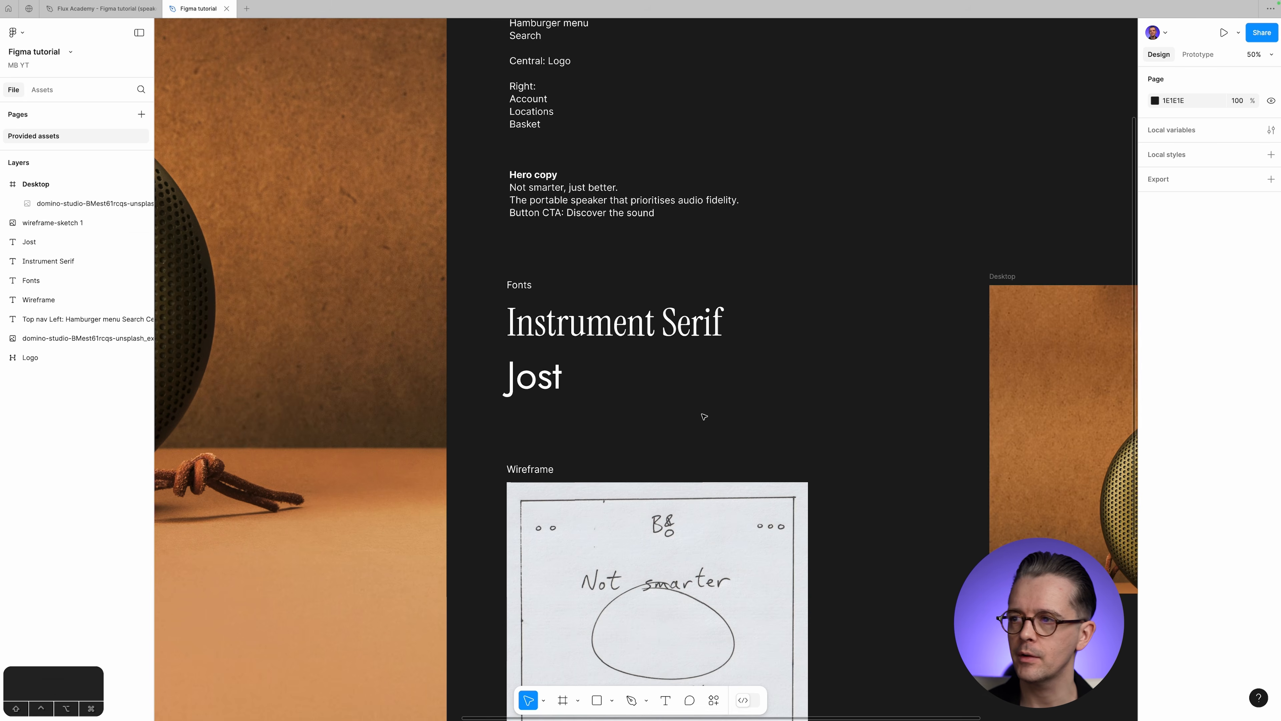
scroll(703, 414, "up", 5)
key("space")
left_click_drag(796, 358, 680, 377)
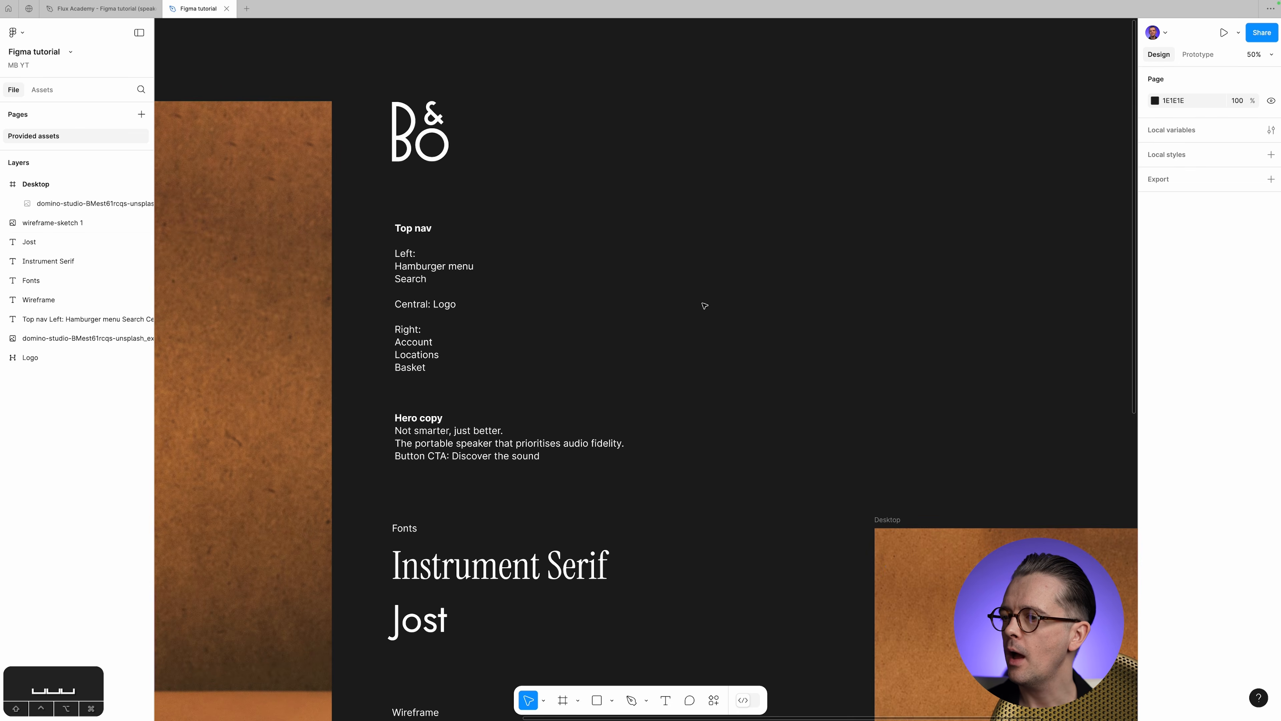
scroll(705, 306, "down", 3)
scroll(705, 306, "right", 4)
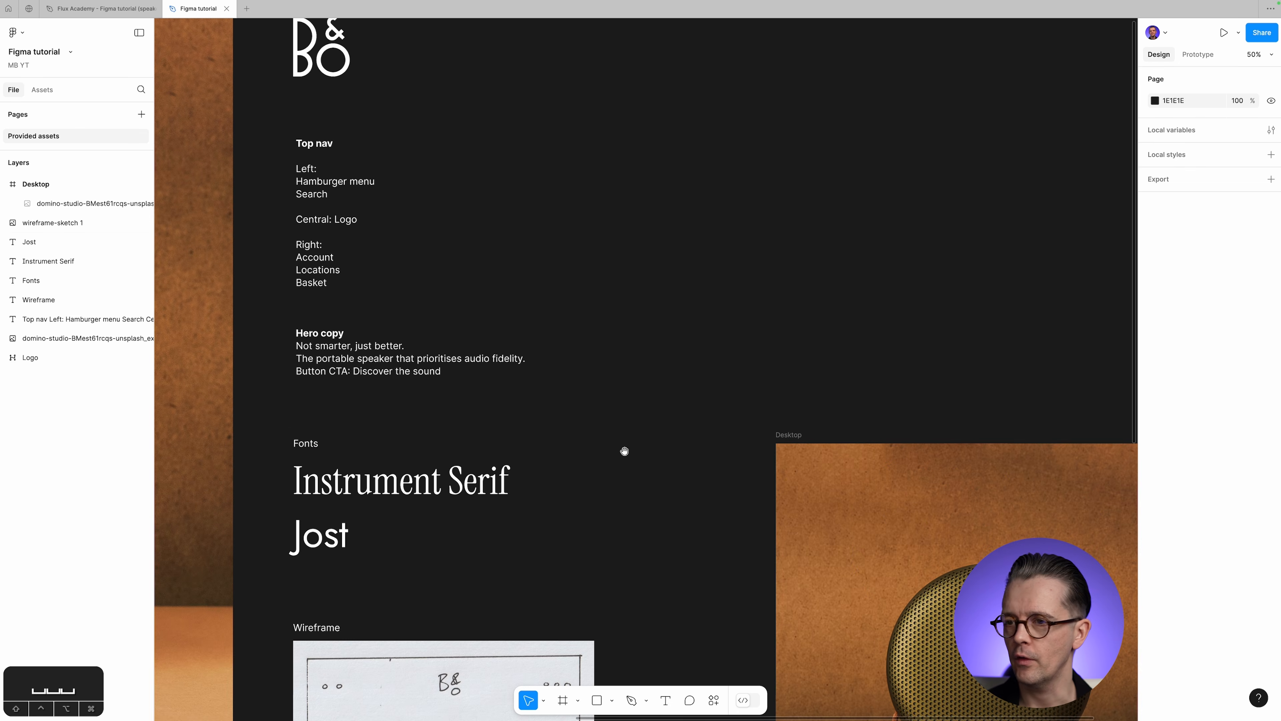
Copy the line "The portable speaker that prioritises audio fidelity." from the brief's hero copy.
left_click_drag(625, 451, 600, 407)
key("z")
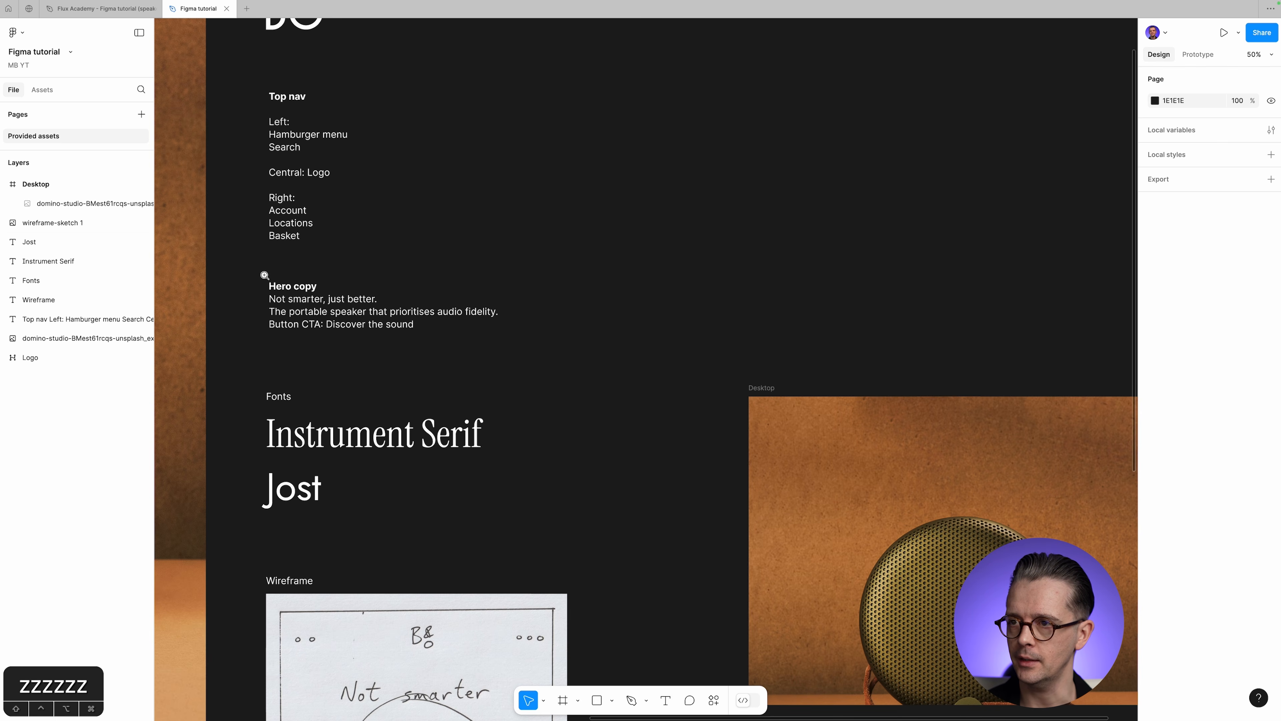
left_click_drag(260, 273, 512, 343)
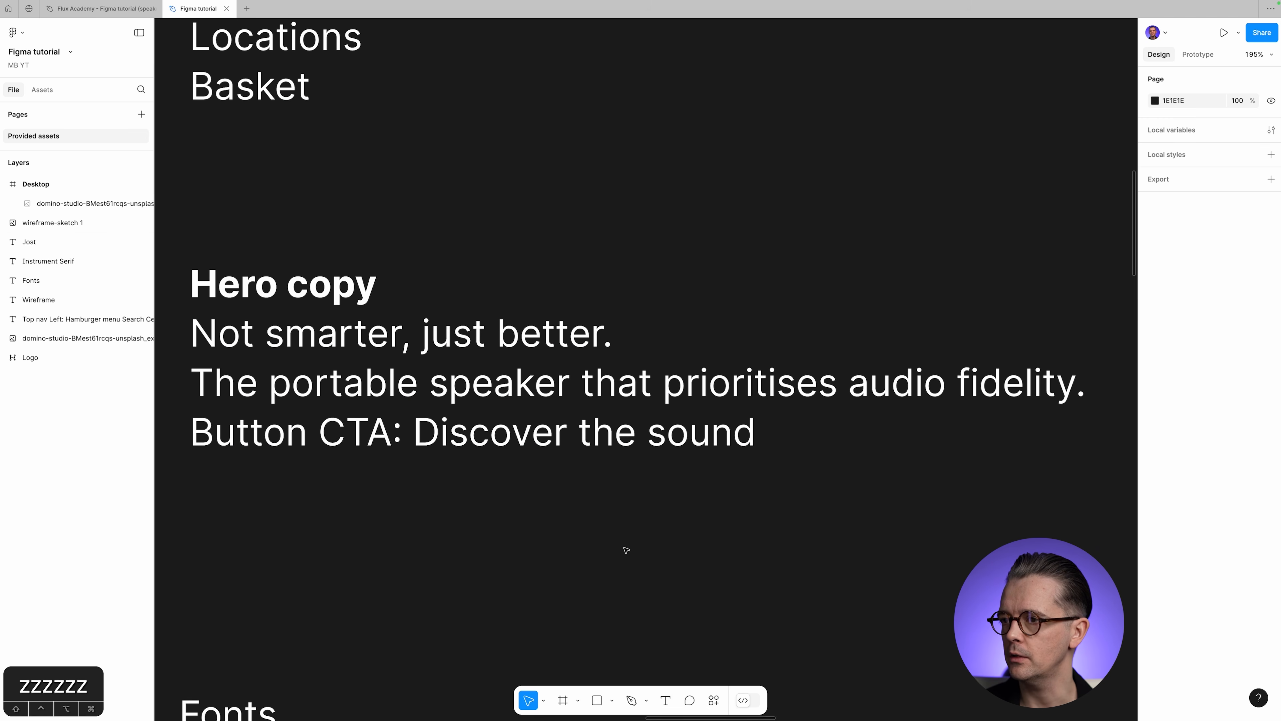
left_click(575, 335)
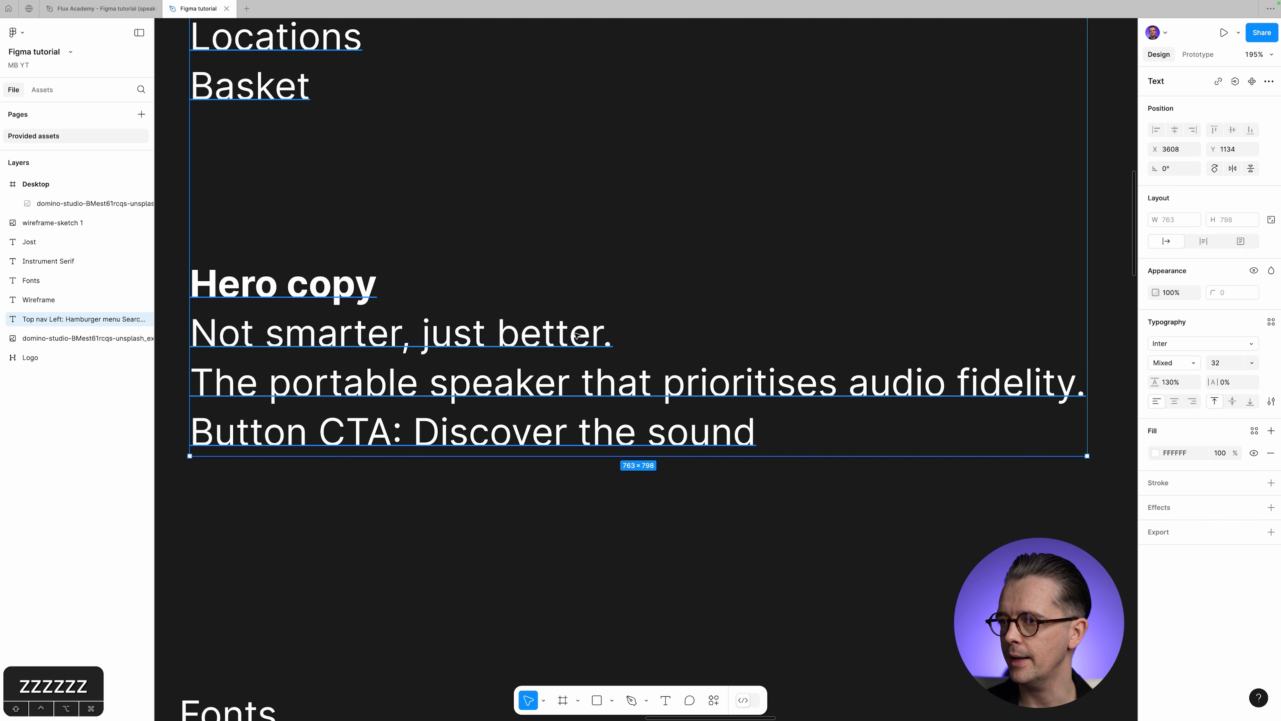
double_click(720, 383)
triple_click(719, 381)
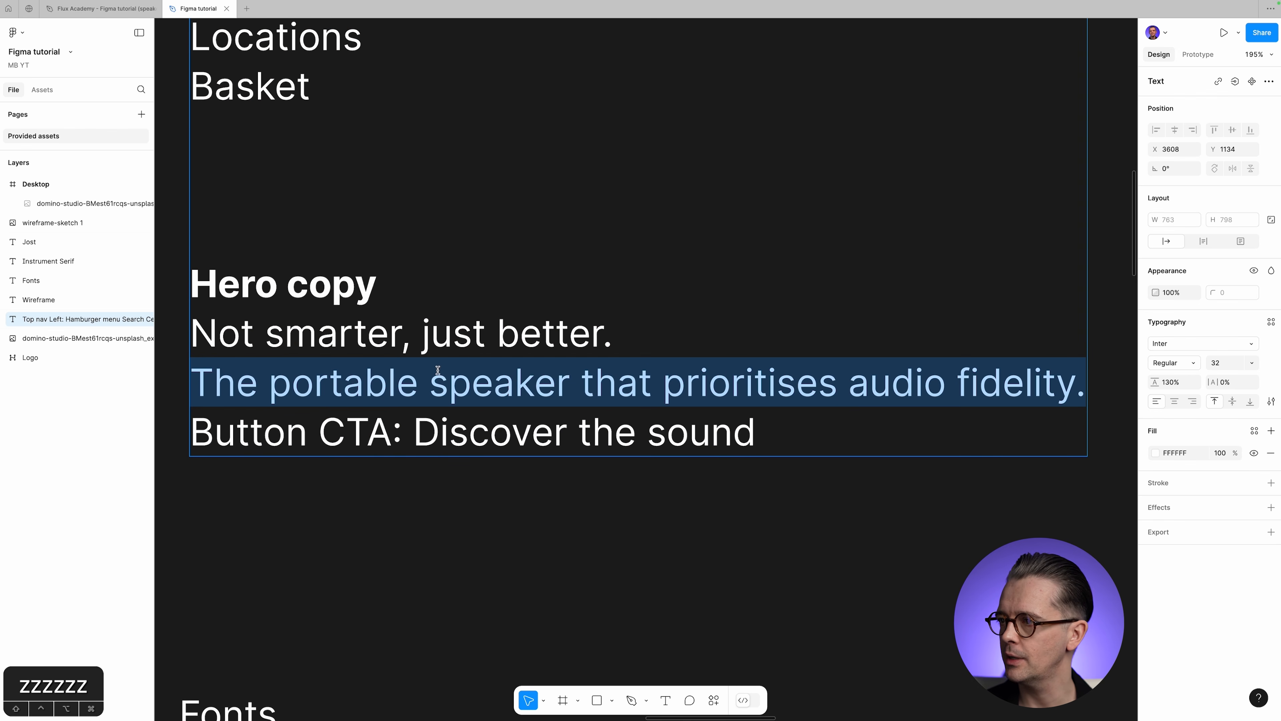
left_click(868, 372)
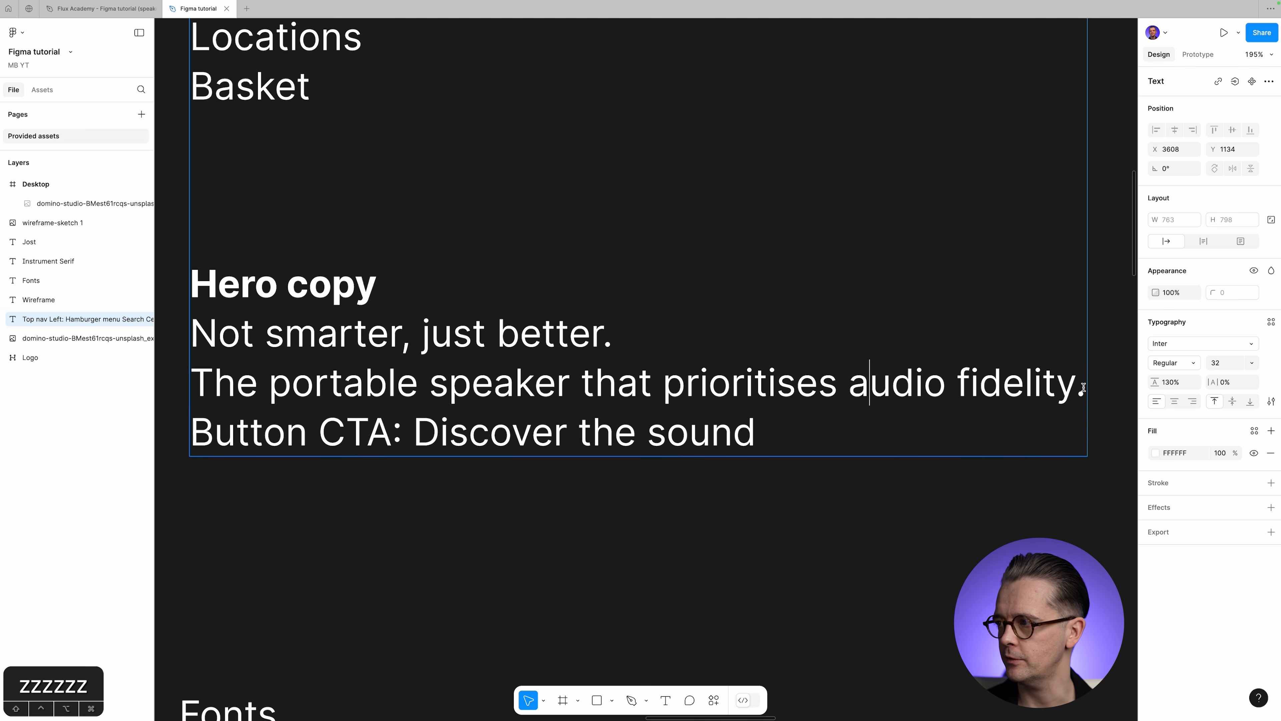
left_click_drag(1083, 387, 178, 374)
key("super+c")
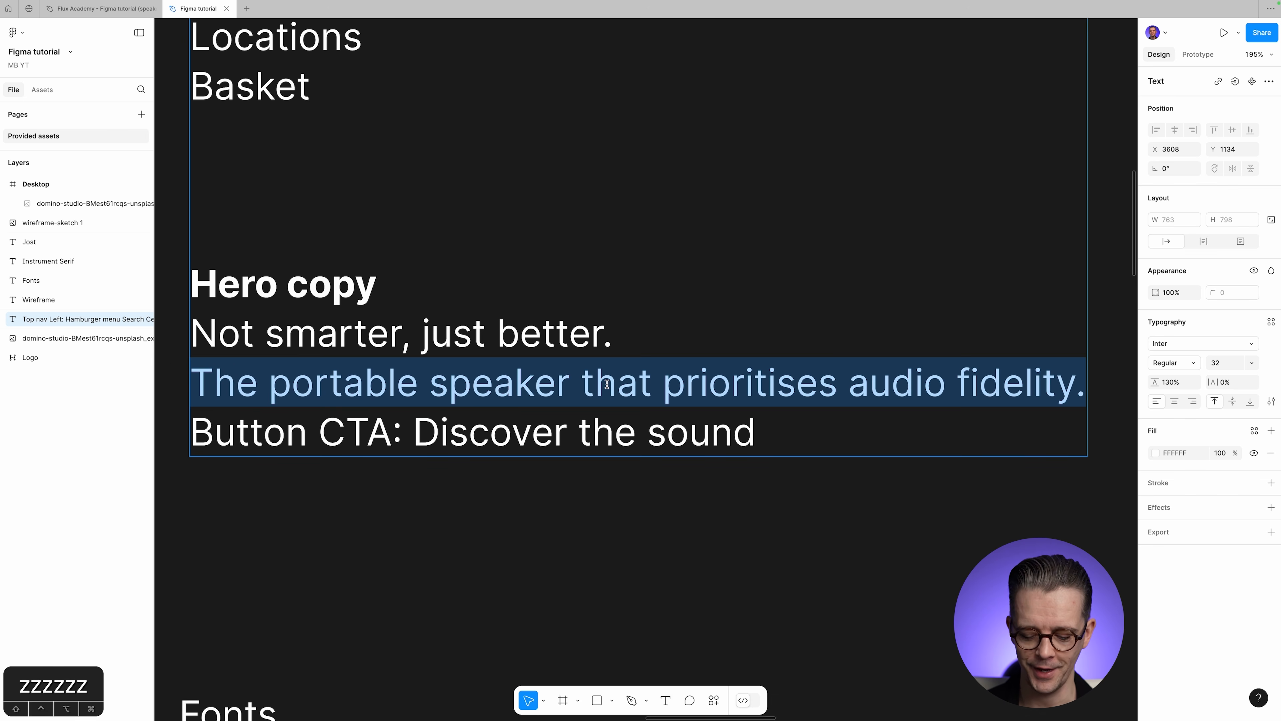
key("Escape")
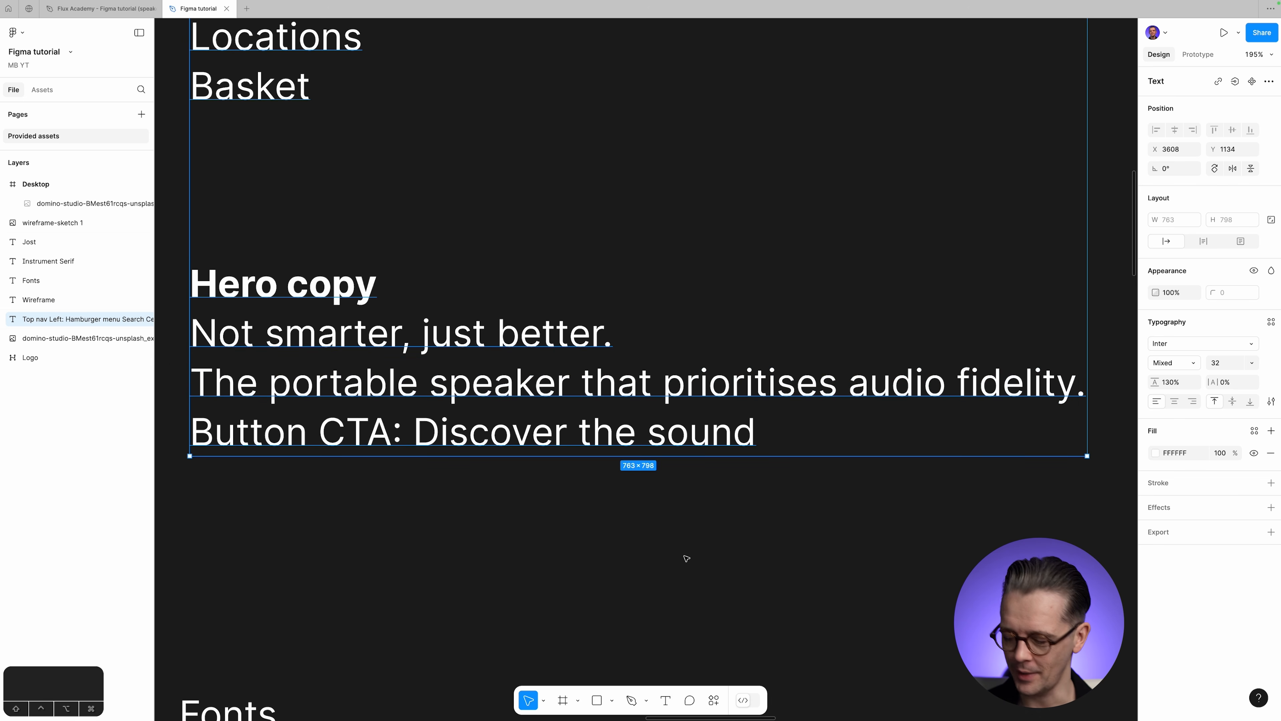
Paste the copied line as its own text layer and move it to empty canvas above the Desktop frame, at about X 5114, Y 1419.
key("super+minus")
key("super+minus")
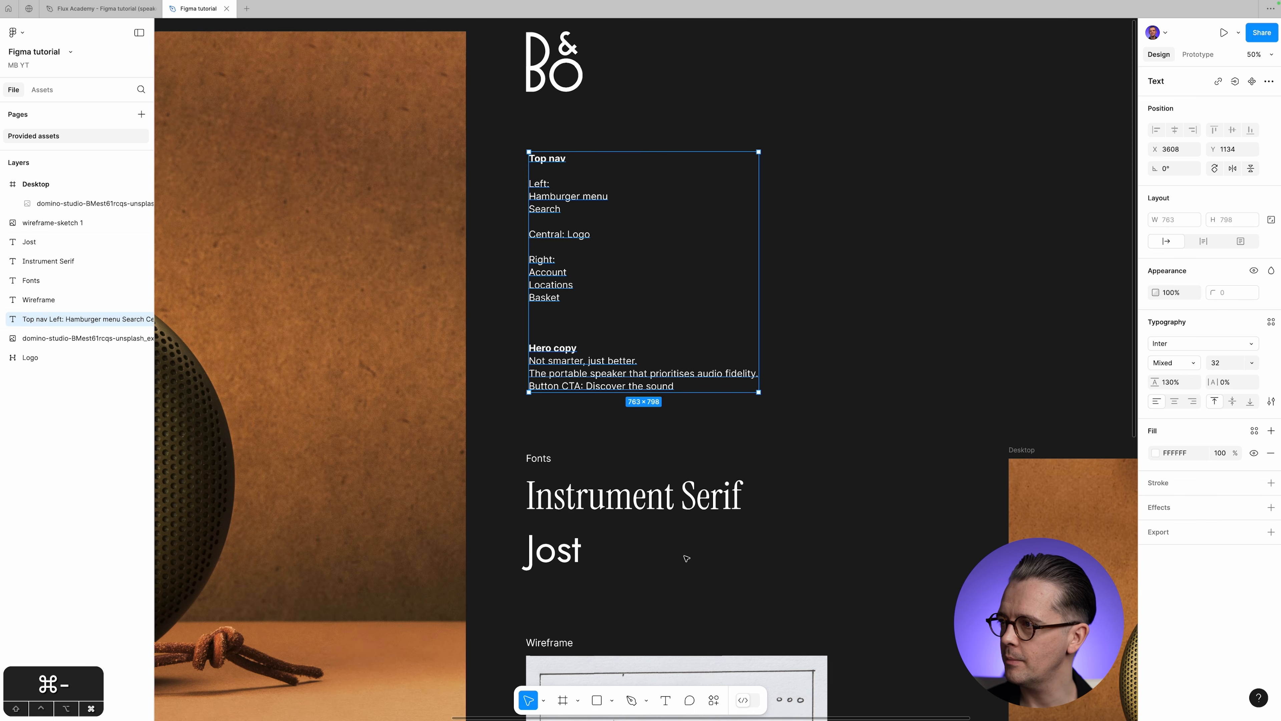
left_click(933, 255)
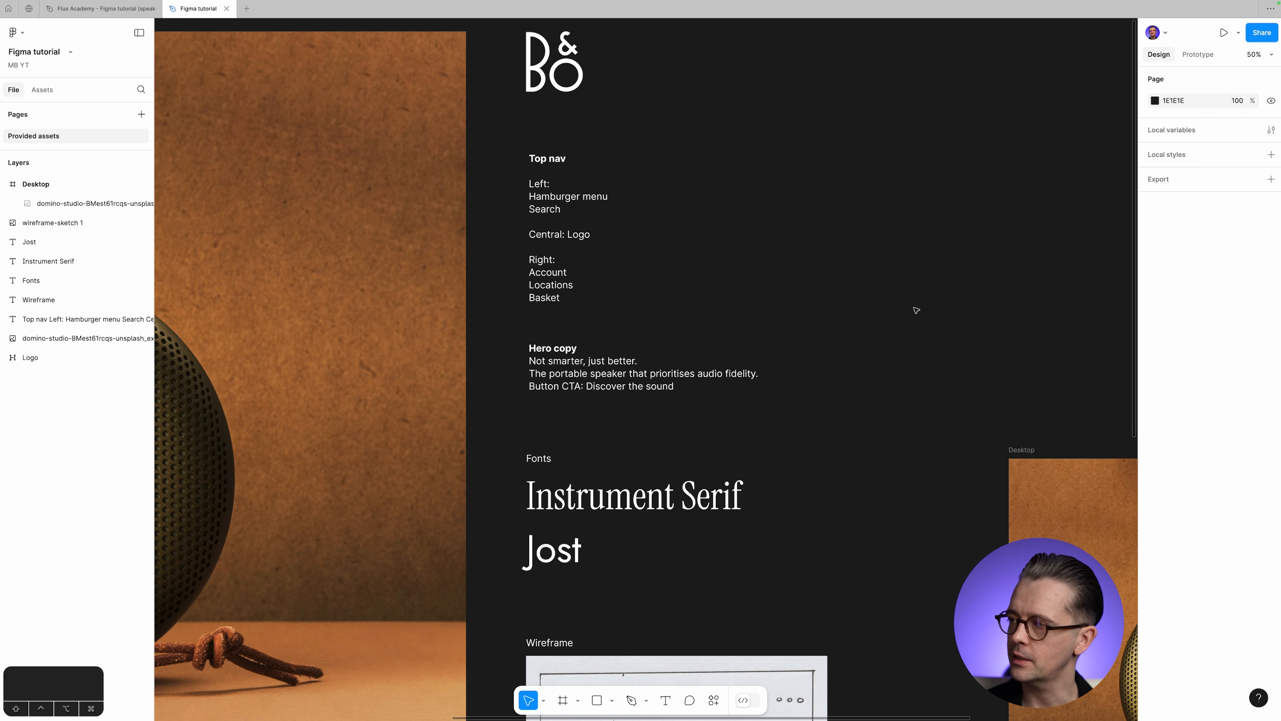
key("super+v")
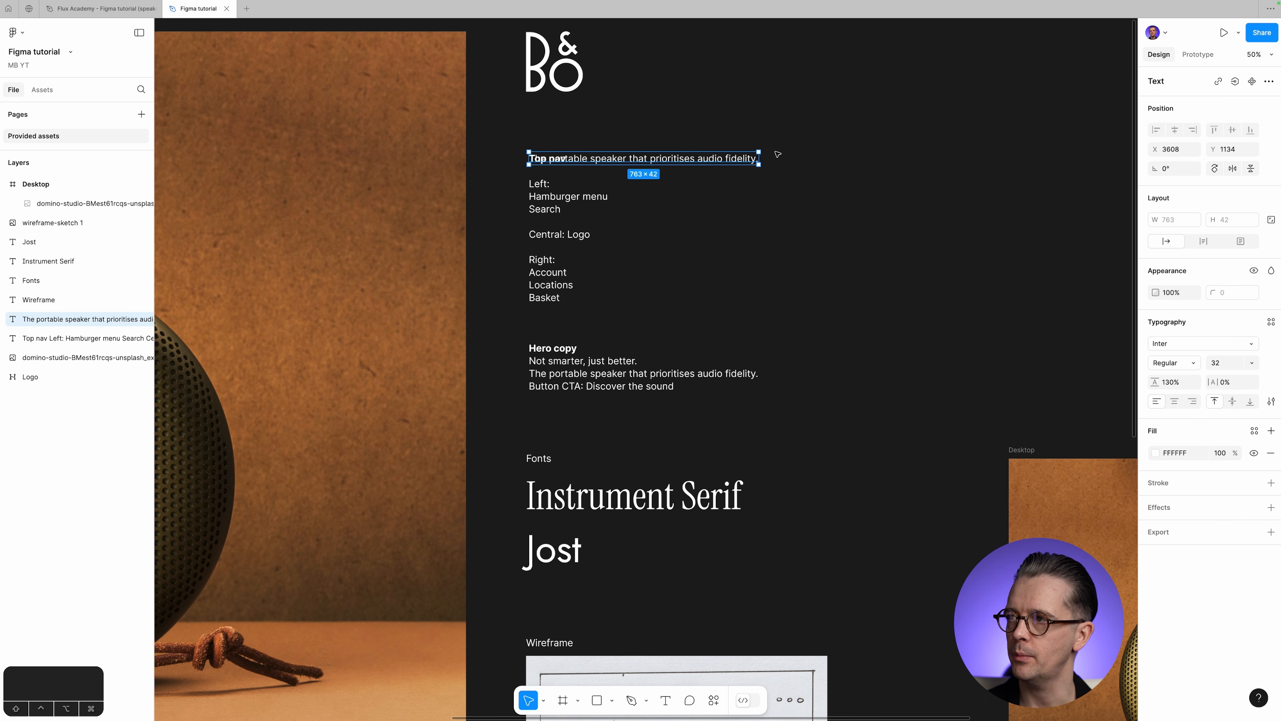
left_click_drag(672, 160, 1017, 252)
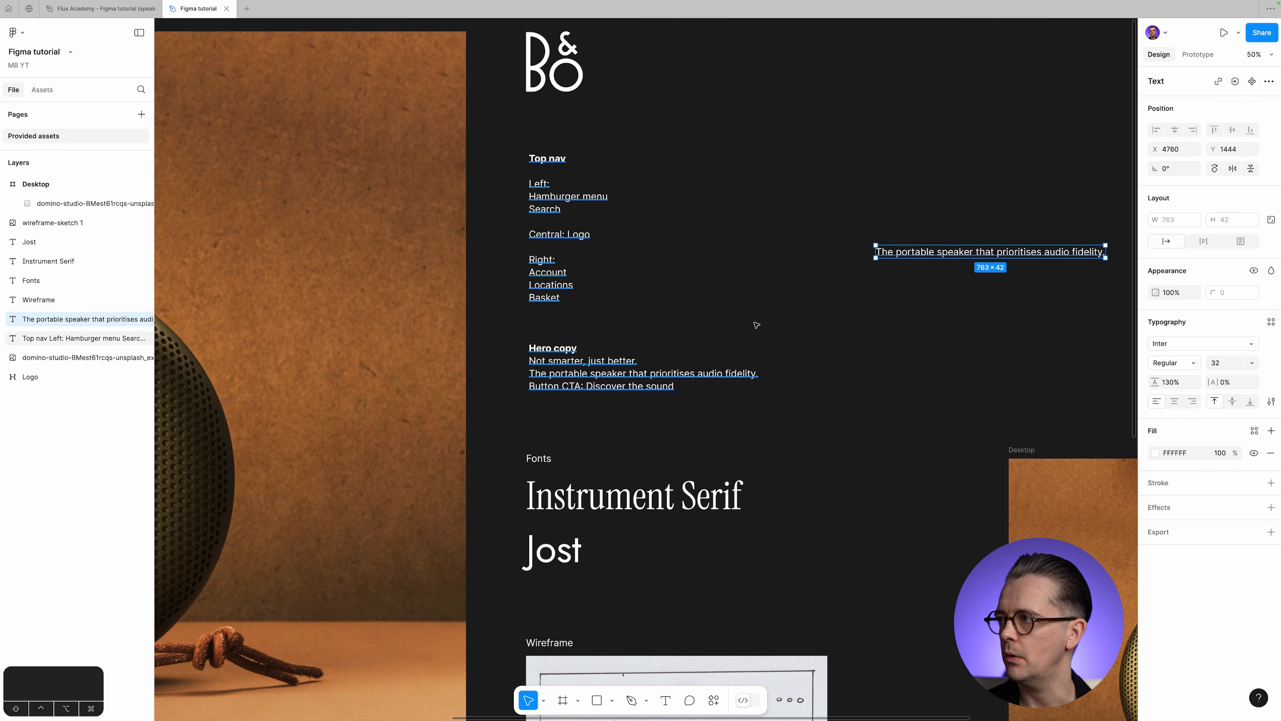
left_click_drag(910, 254, 1033, 244)
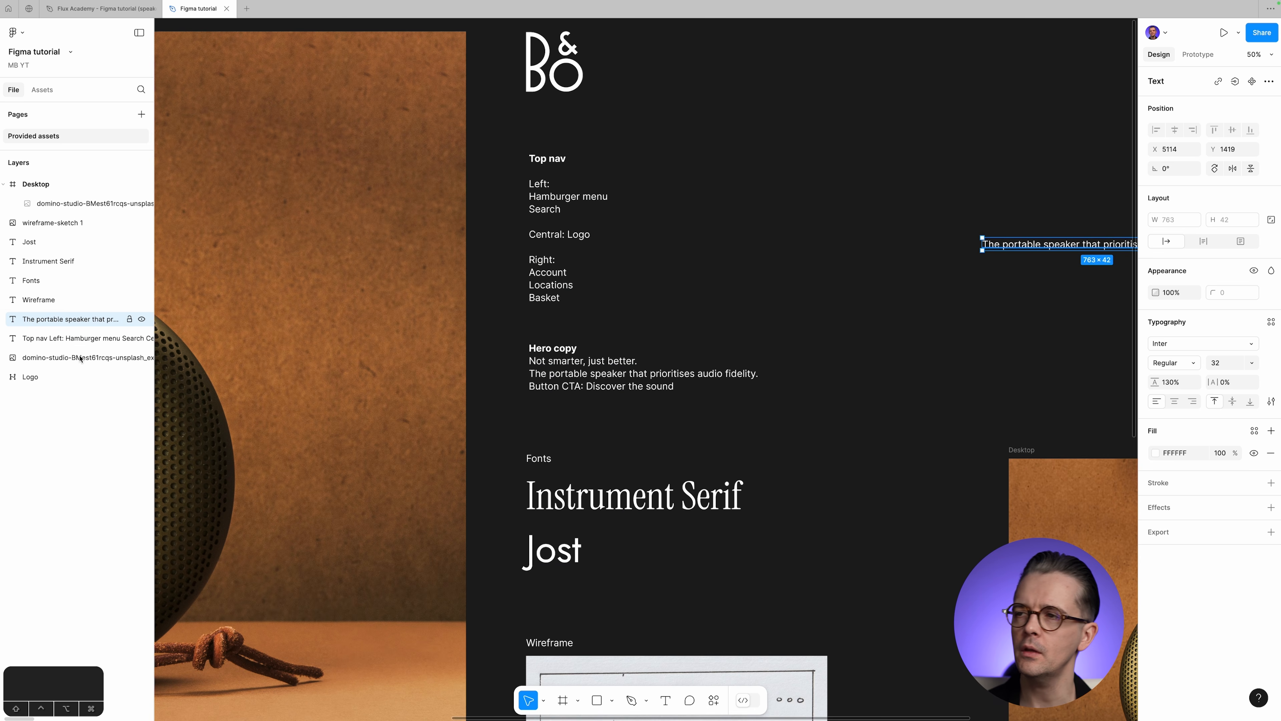
left_click(847, 392)
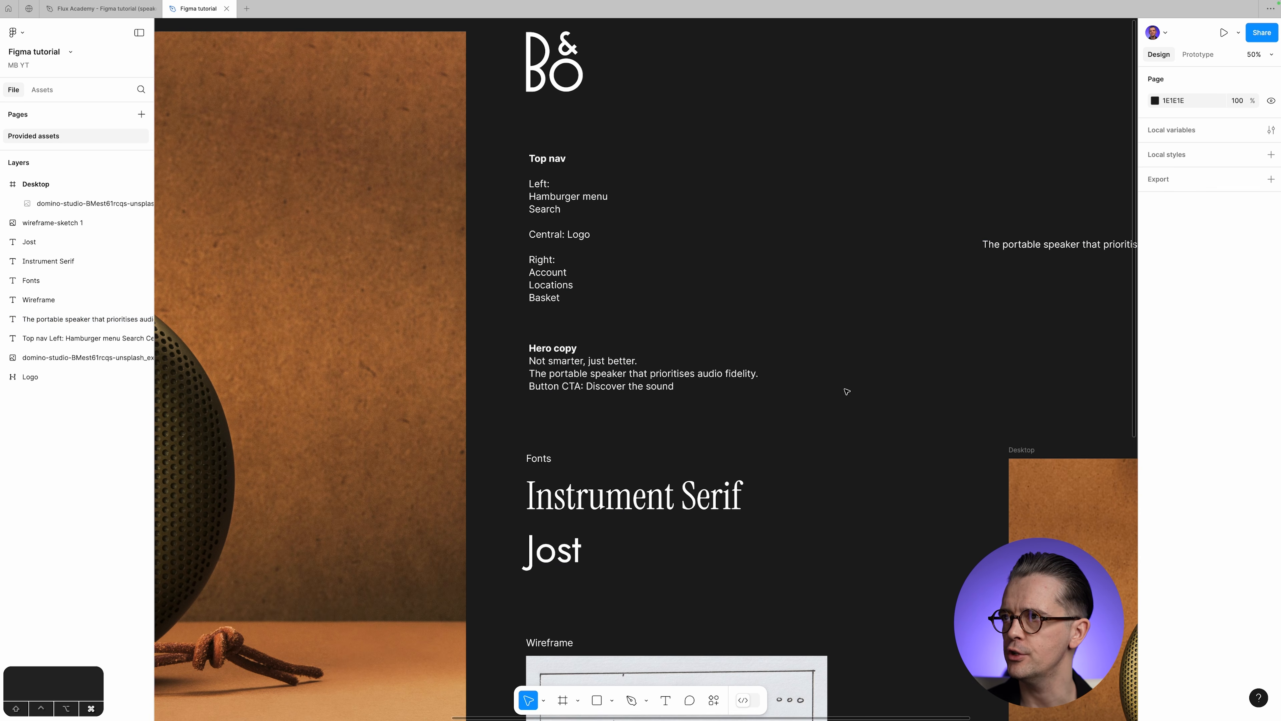
Draw a section about 4336 × 4176 around the original speaker photo, logo, brief copy, font samples and wireframe sketch.
key("super+minus")
key("super+minus")
key("space")
left_click_drag(796, 299, 818, 276)
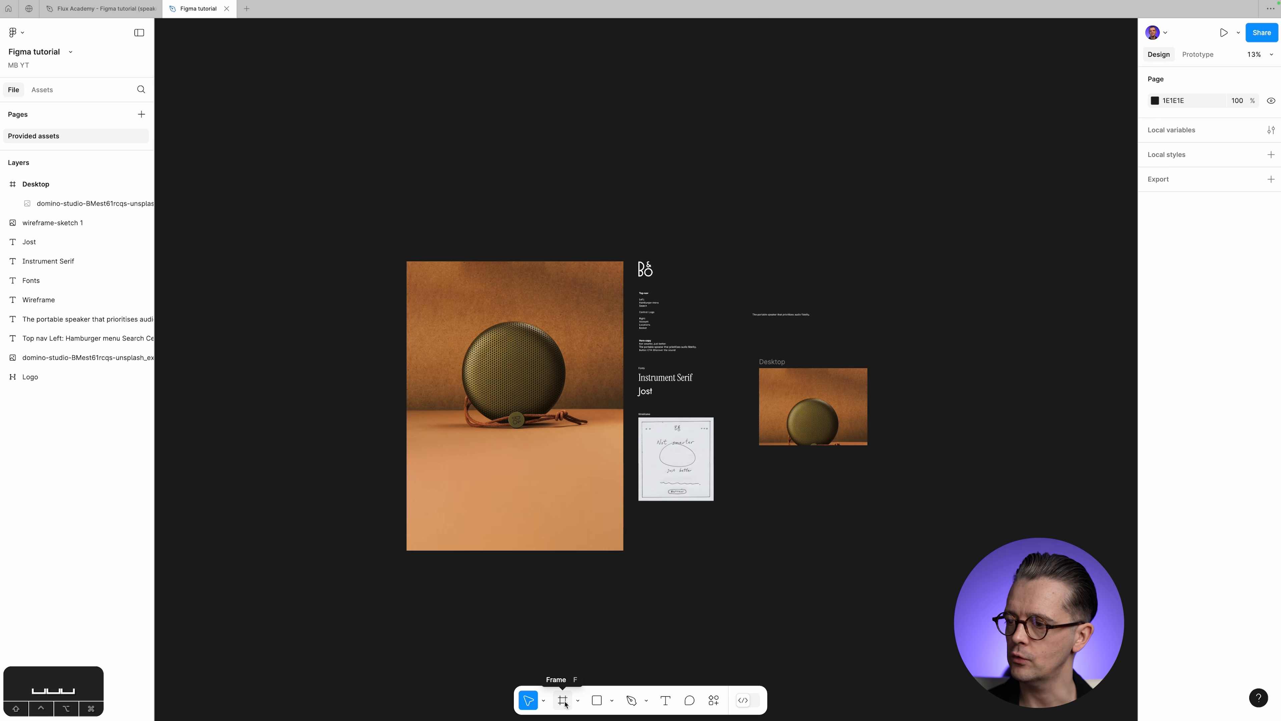
left_click(578, 704)
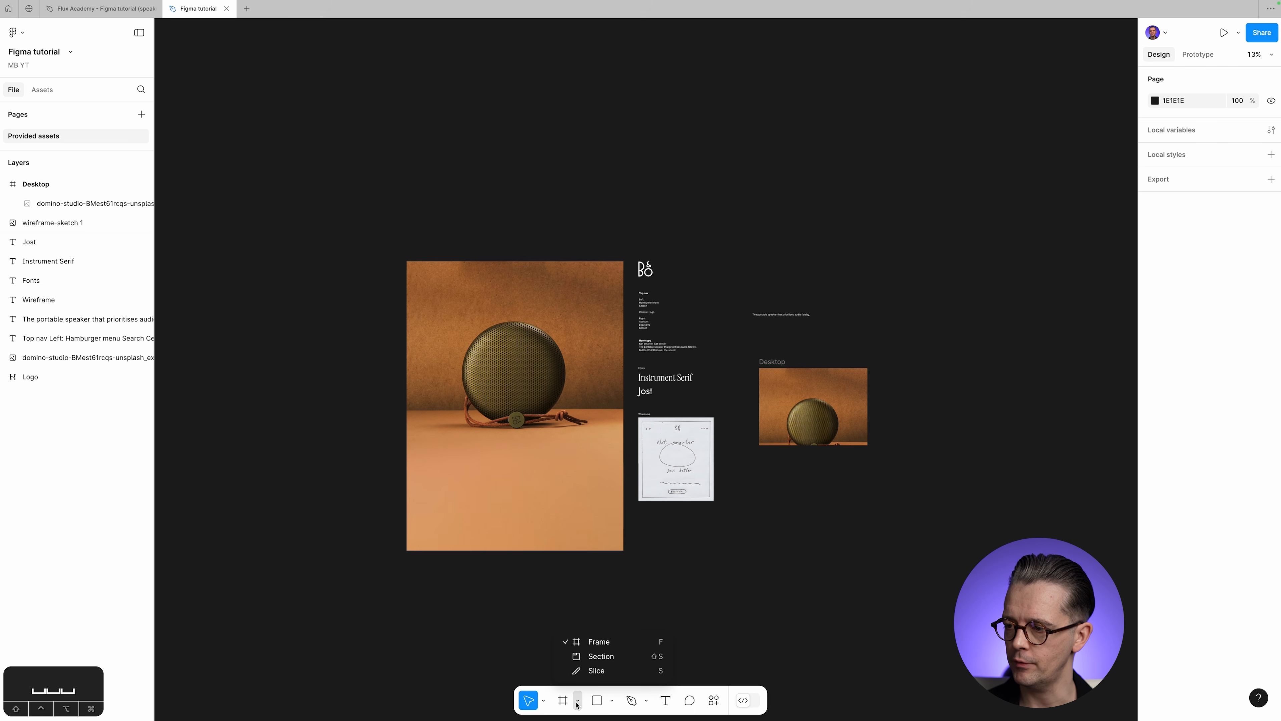
left_click(625, 657)
scroll(406, 247, "down", 1)
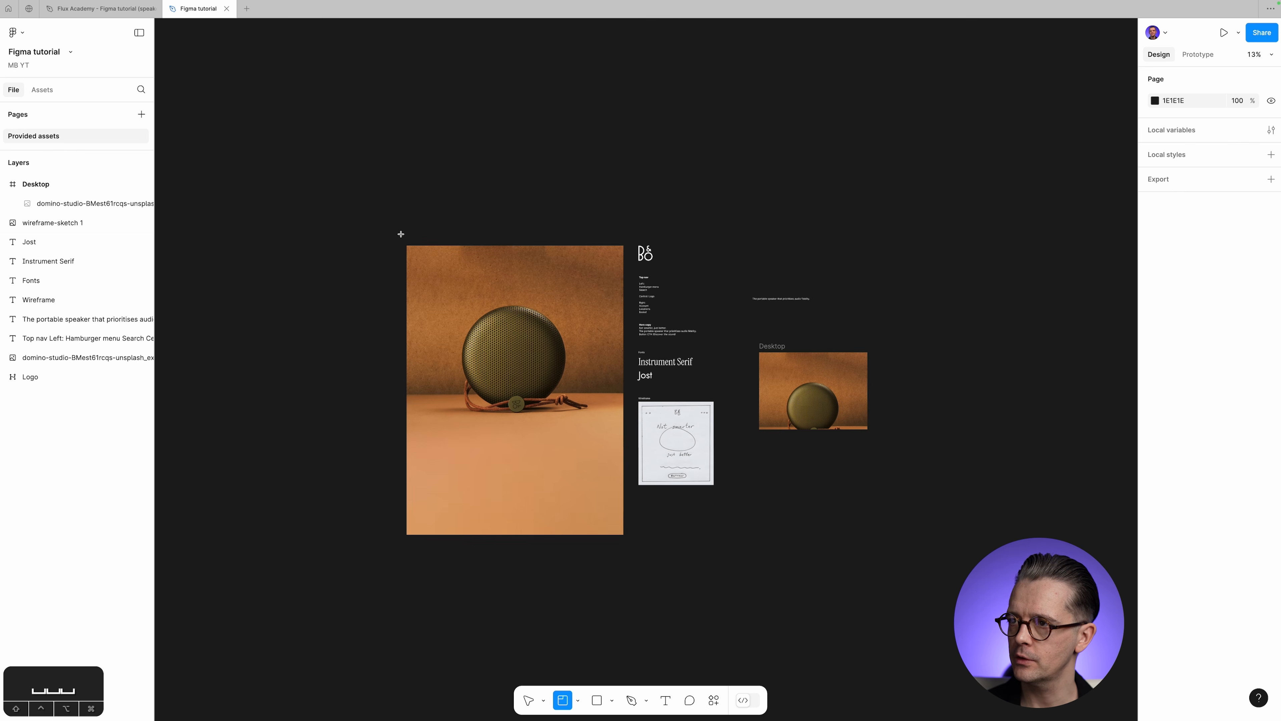
scroll(400, 234, "up", 1)
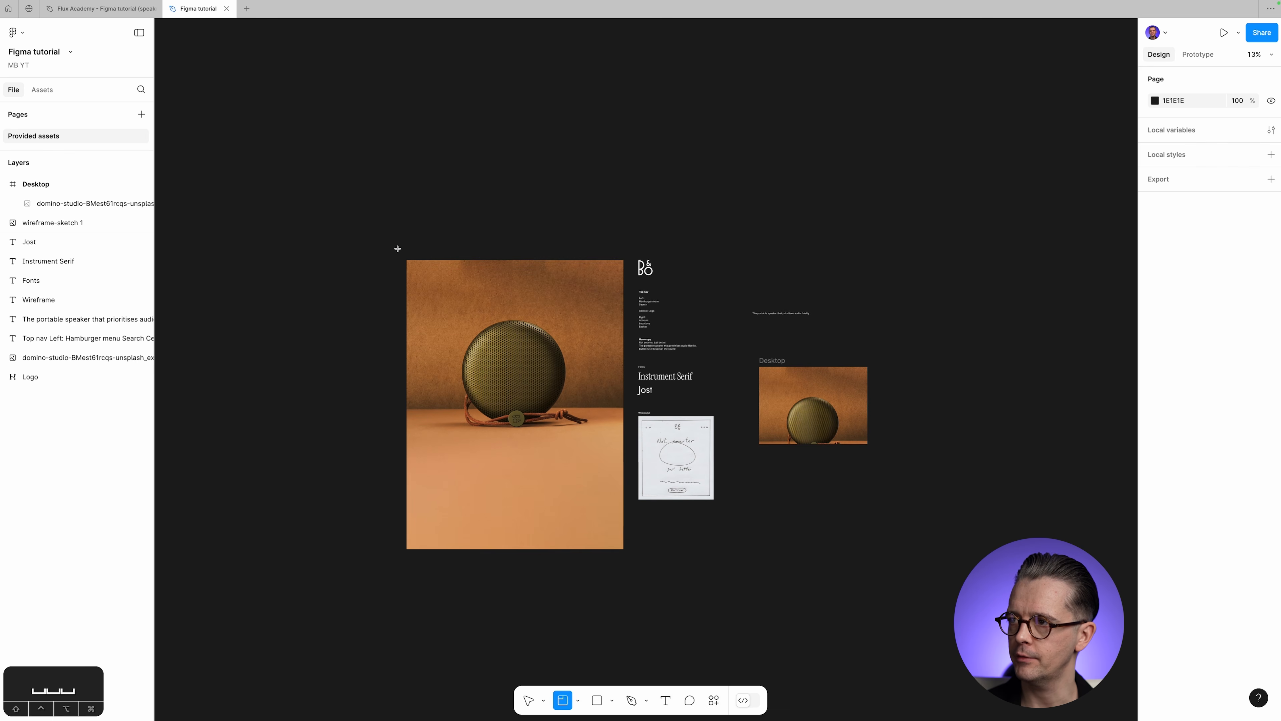
left_click_drag(398, 248, 724, 563)
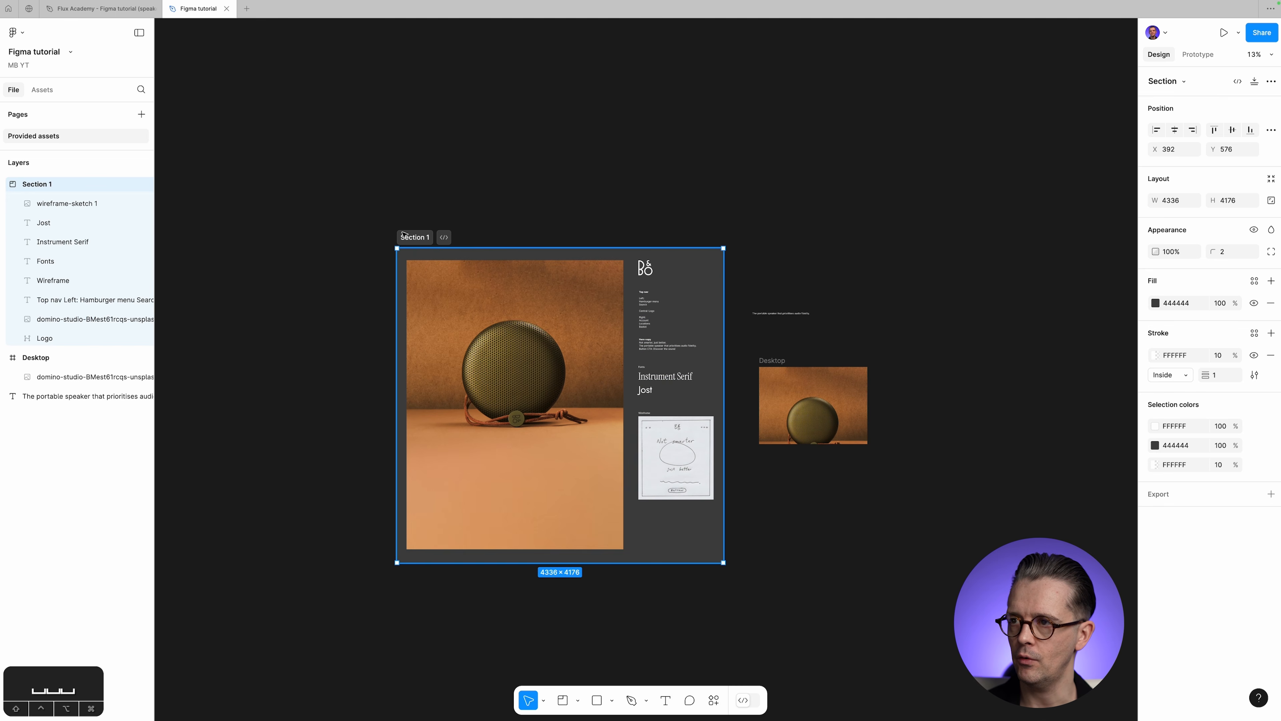
scroll(411, 246, "up", 1)
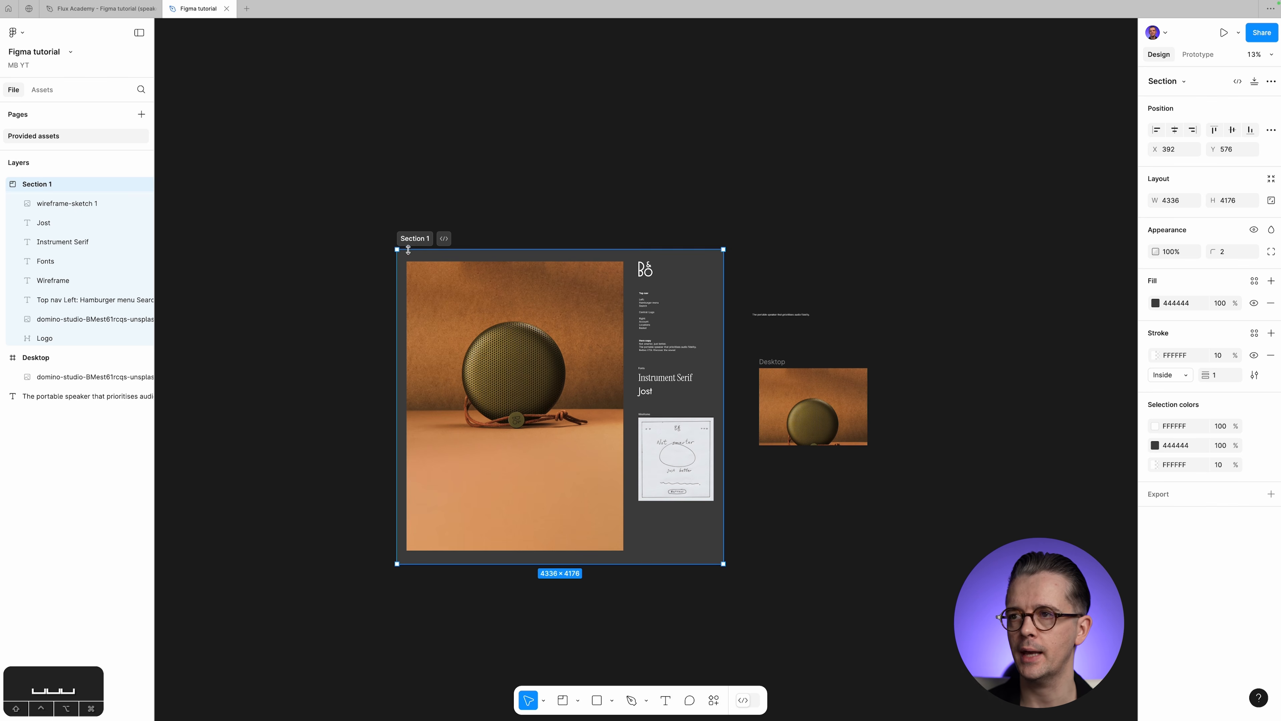
Rename the new section "provided assets" and collapse its contents in the layer list.
double_click(35, 185)
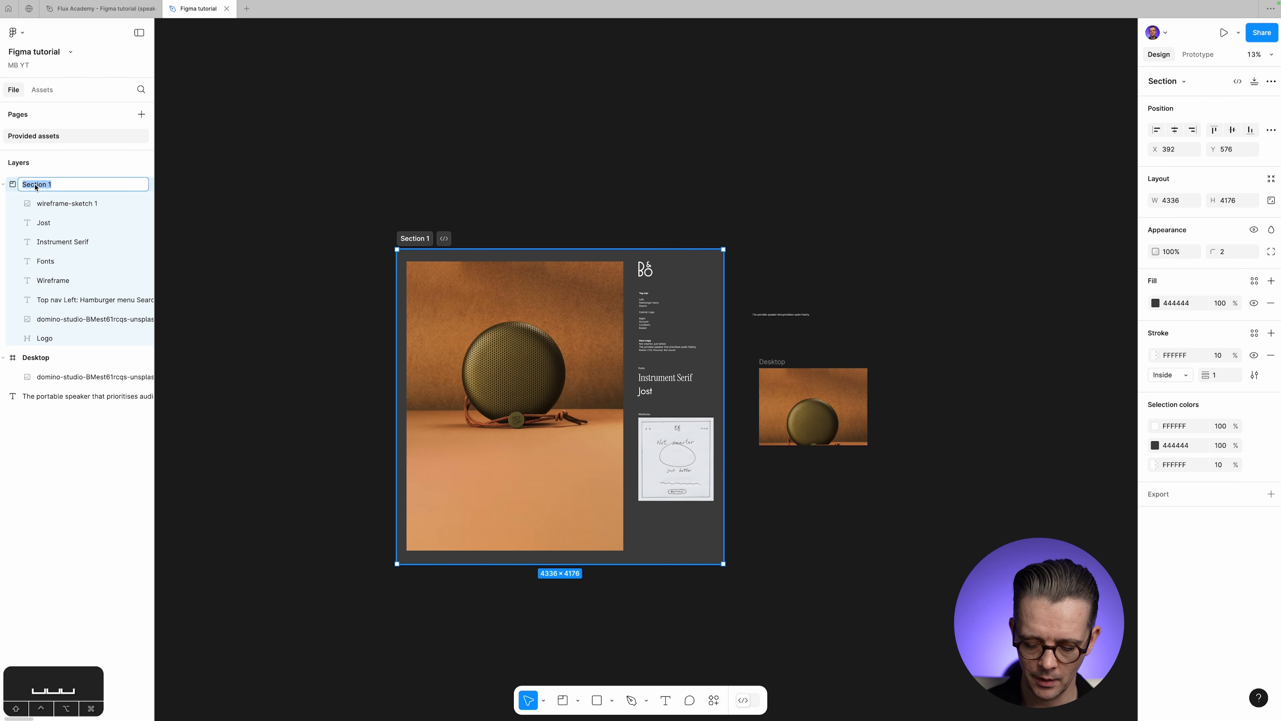
type("provide")
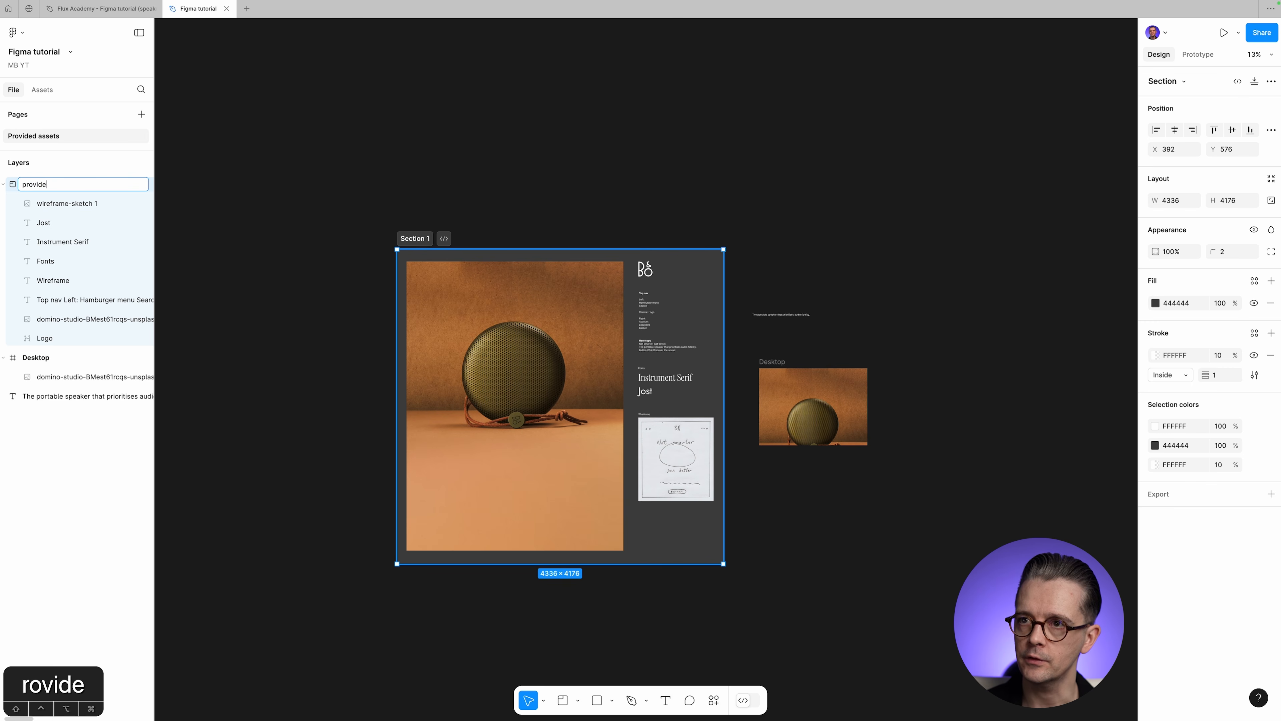
type("d asse")
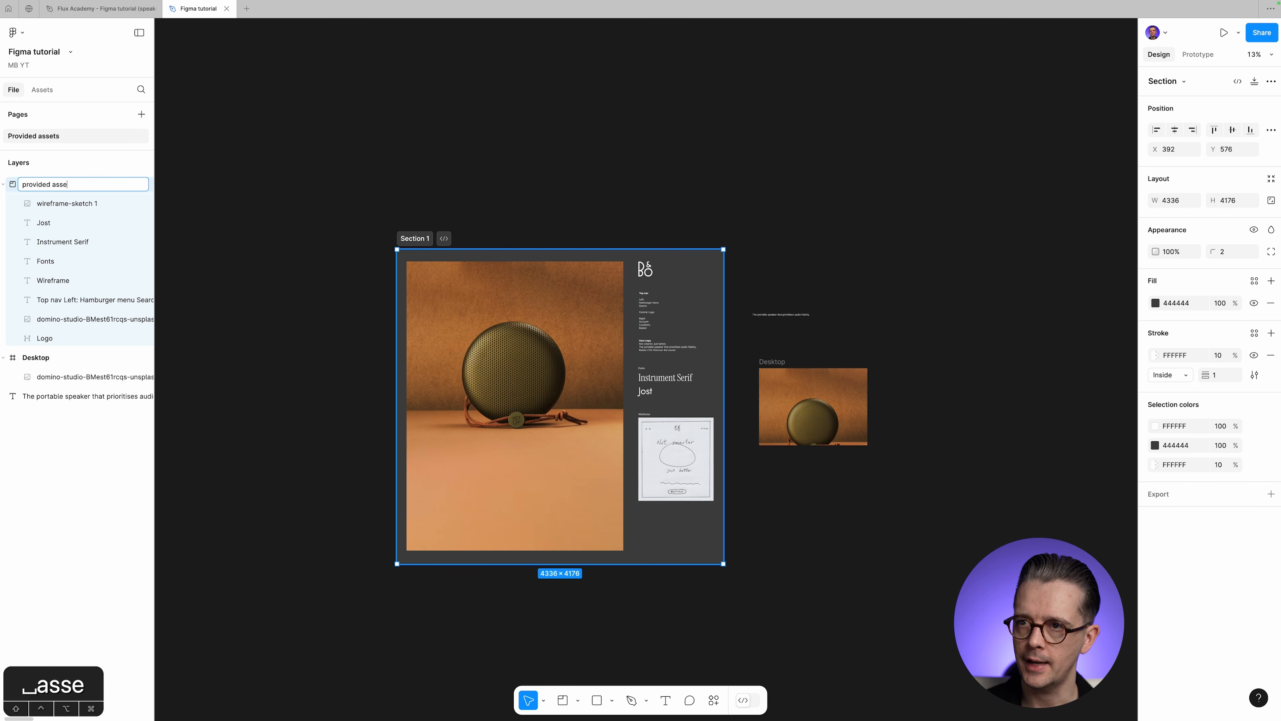
type("ts")
key("Return")
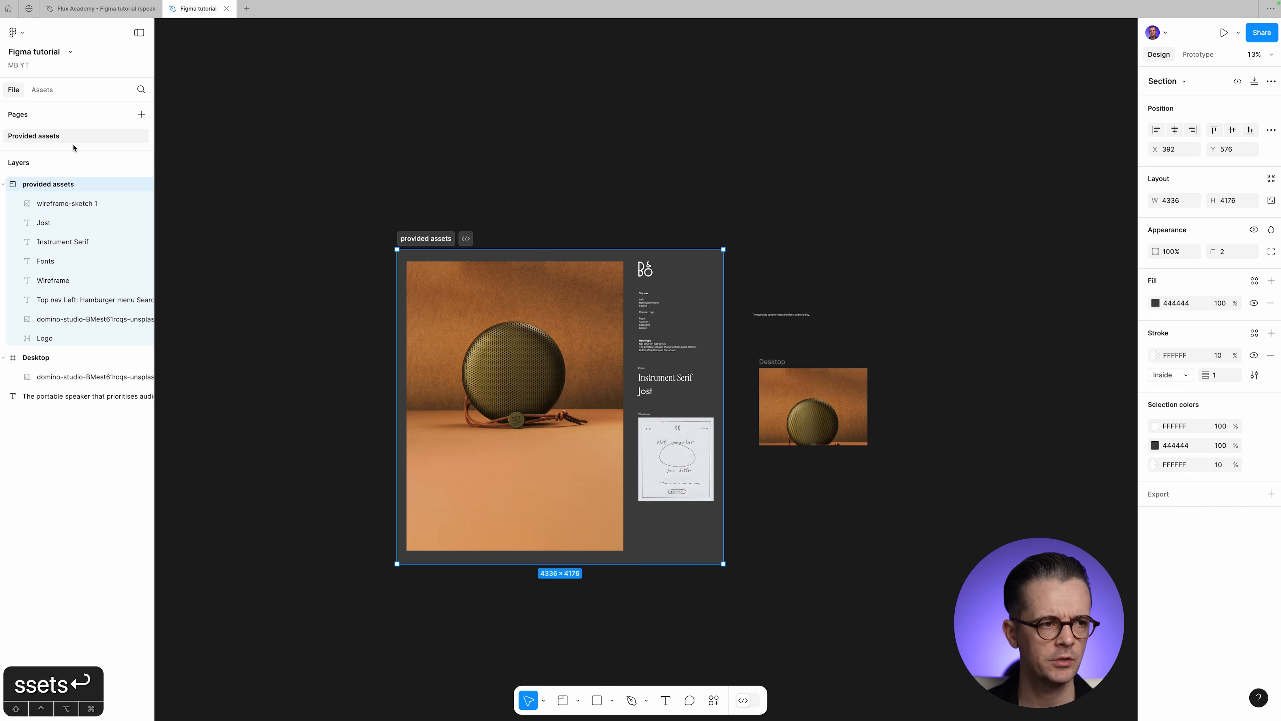
left_click(3, 184)
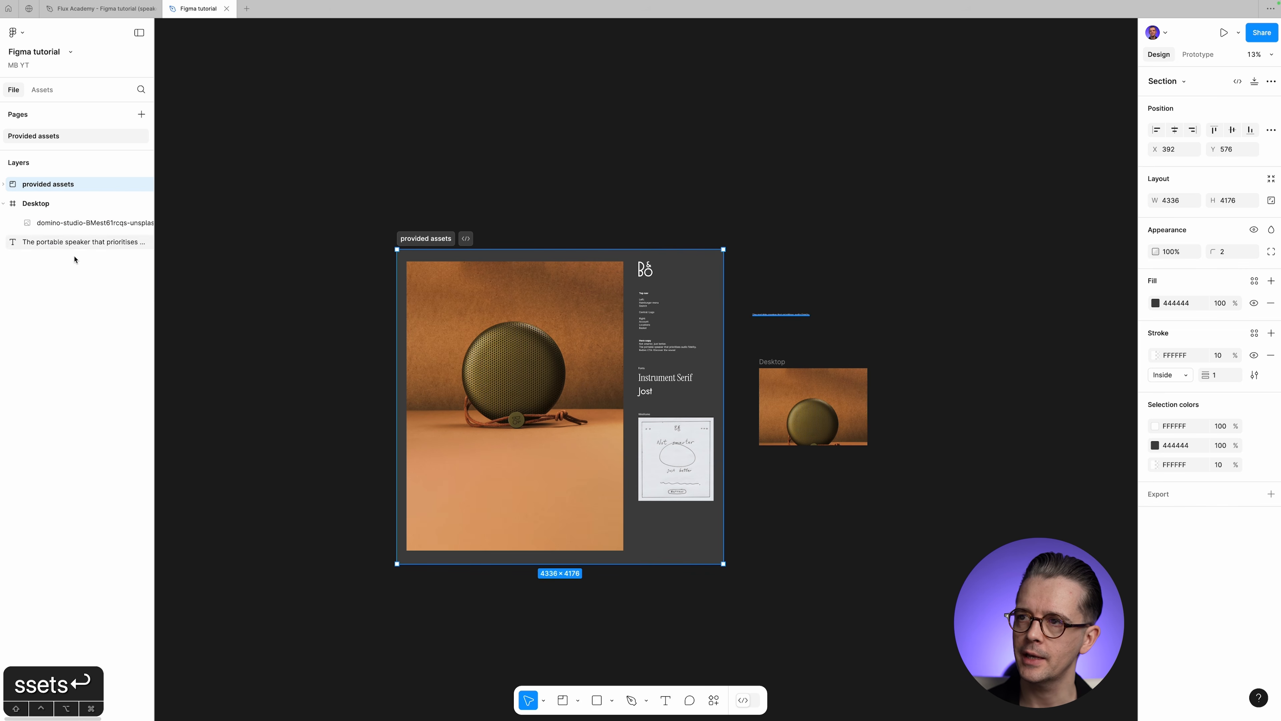
left_click(314, 239)
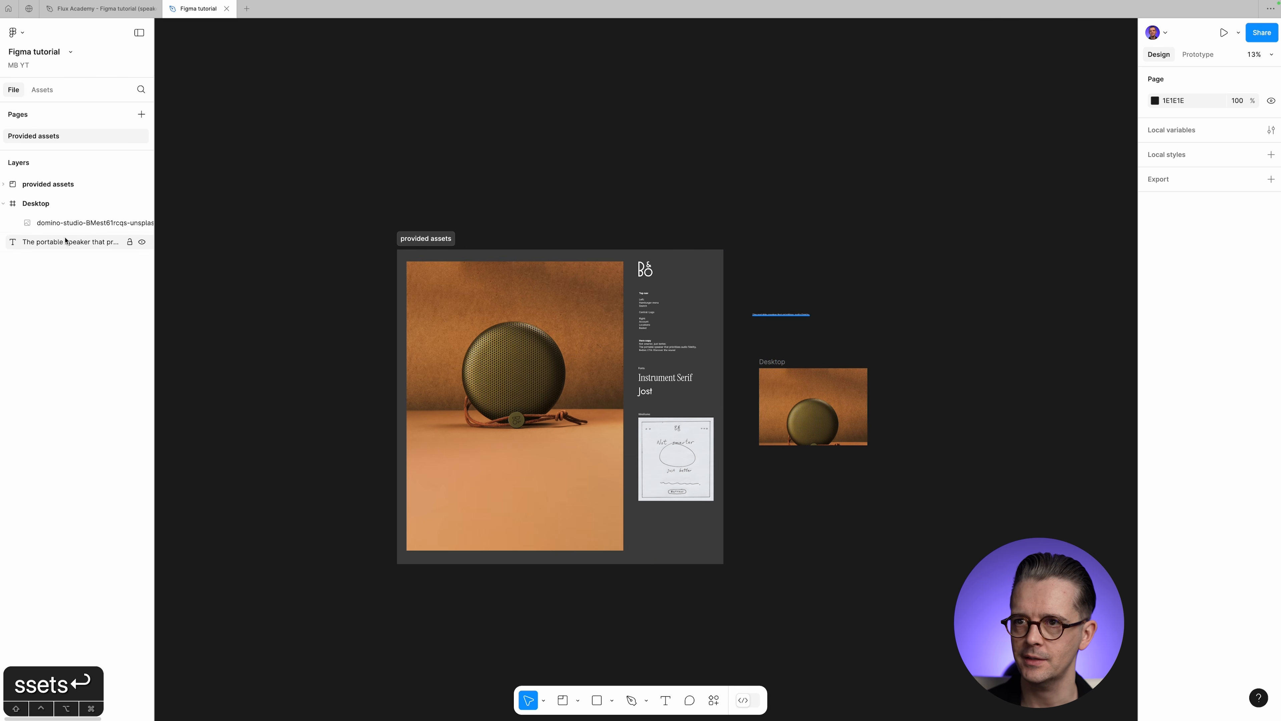
Move the separate speaker tagline text into the Desktop frame above the speaker, at about X 359, Y 228.
key("z")
left_click_drag(749, 306, 892, 456)
scroll(377, 155, "down", 1)
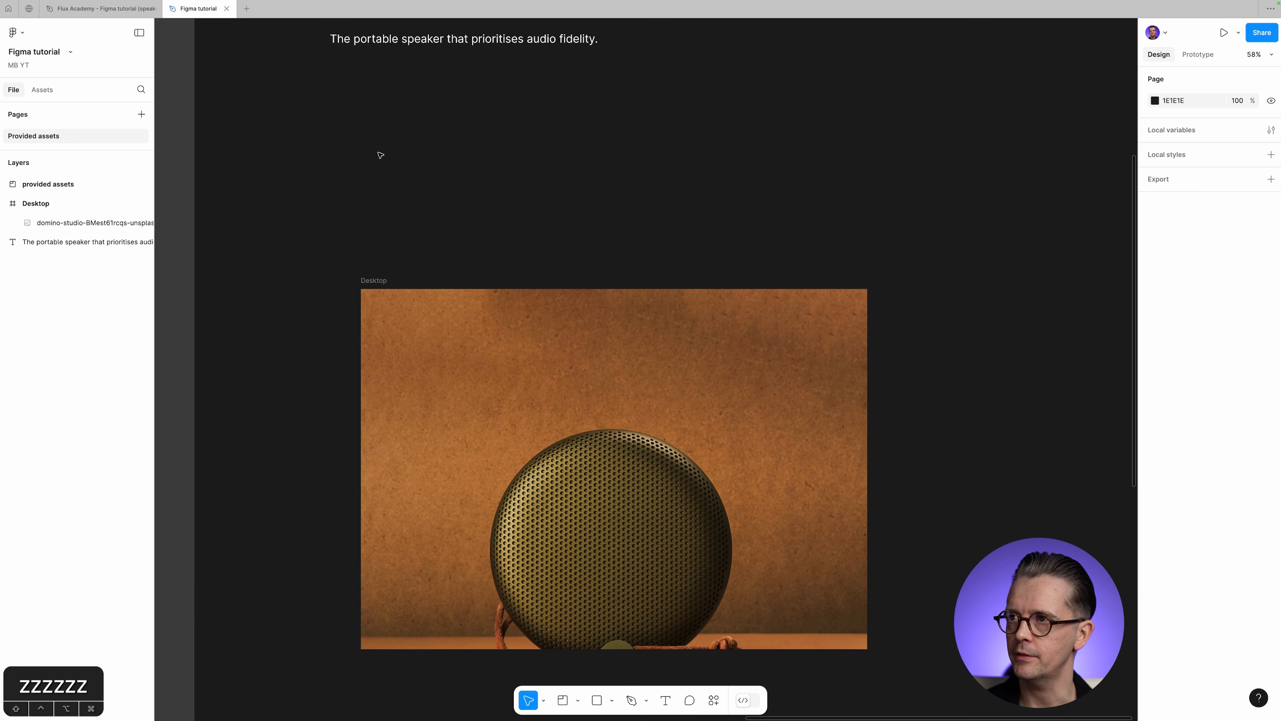
left_click(362, 43)
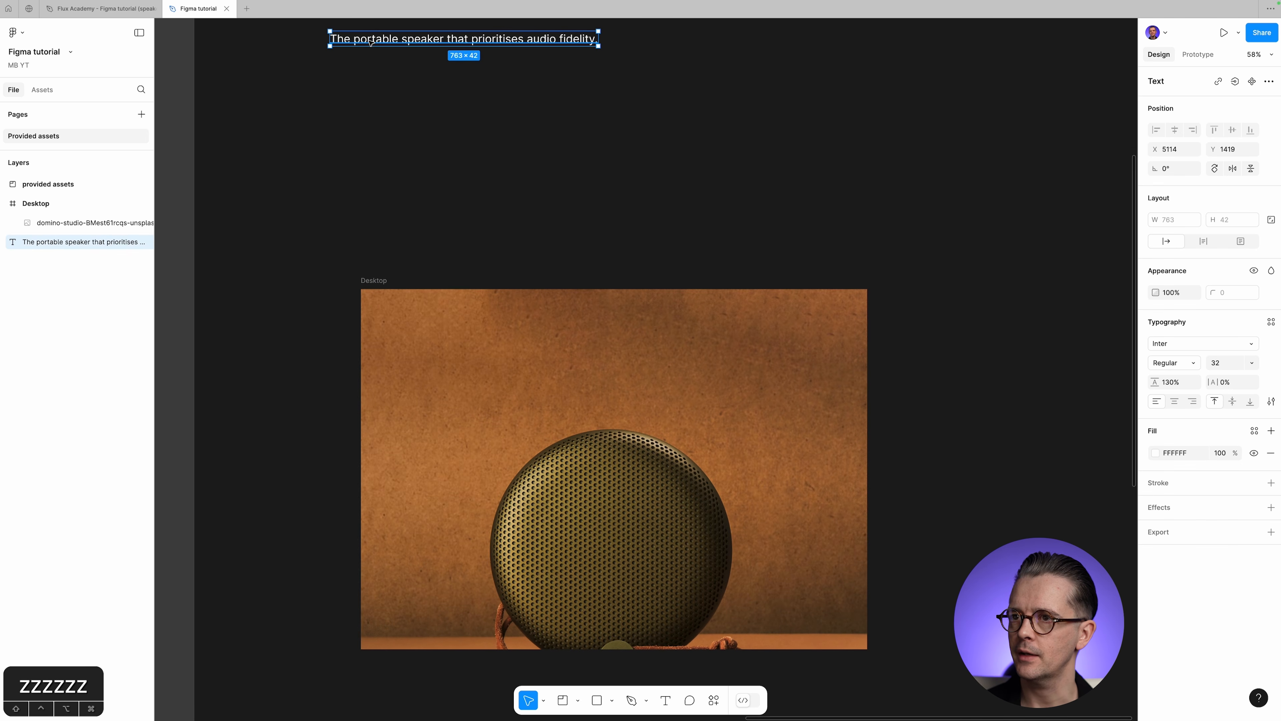
left_click_drag(362, 44, 514, 380)
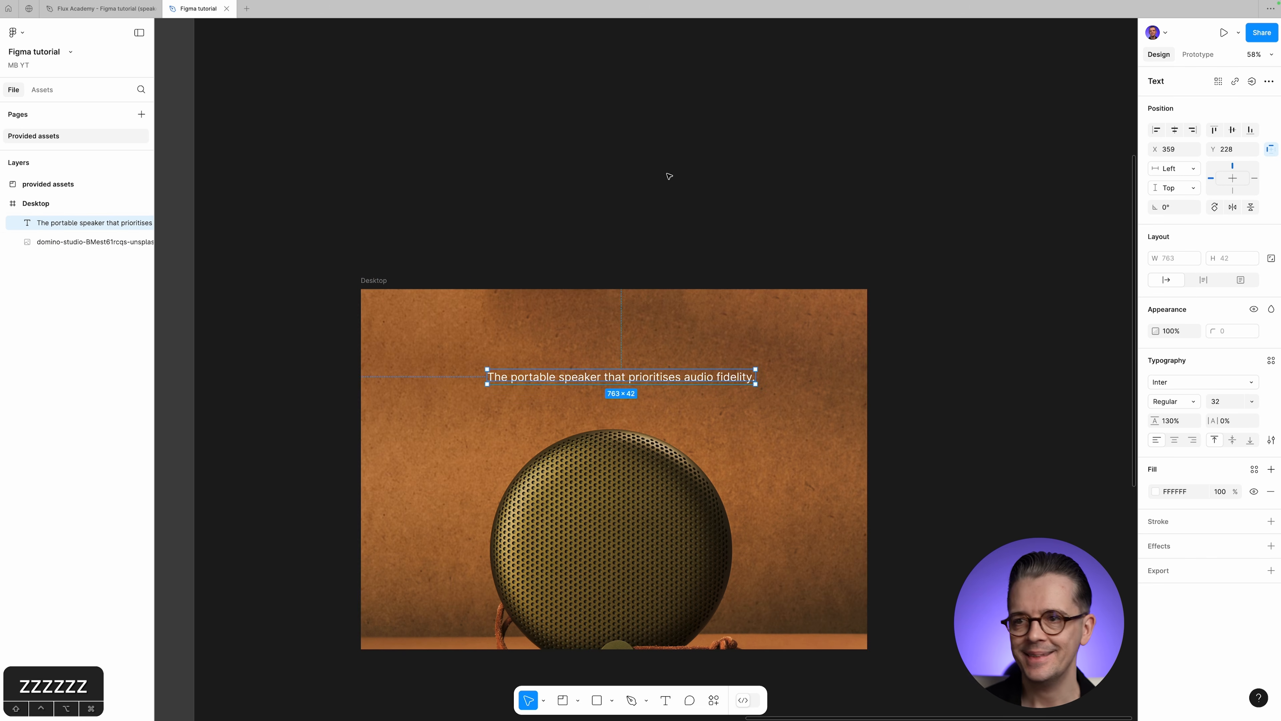
Change the tagline's font in the Desktop frame to Jost and deselect the text.
left_click(1172, 383)
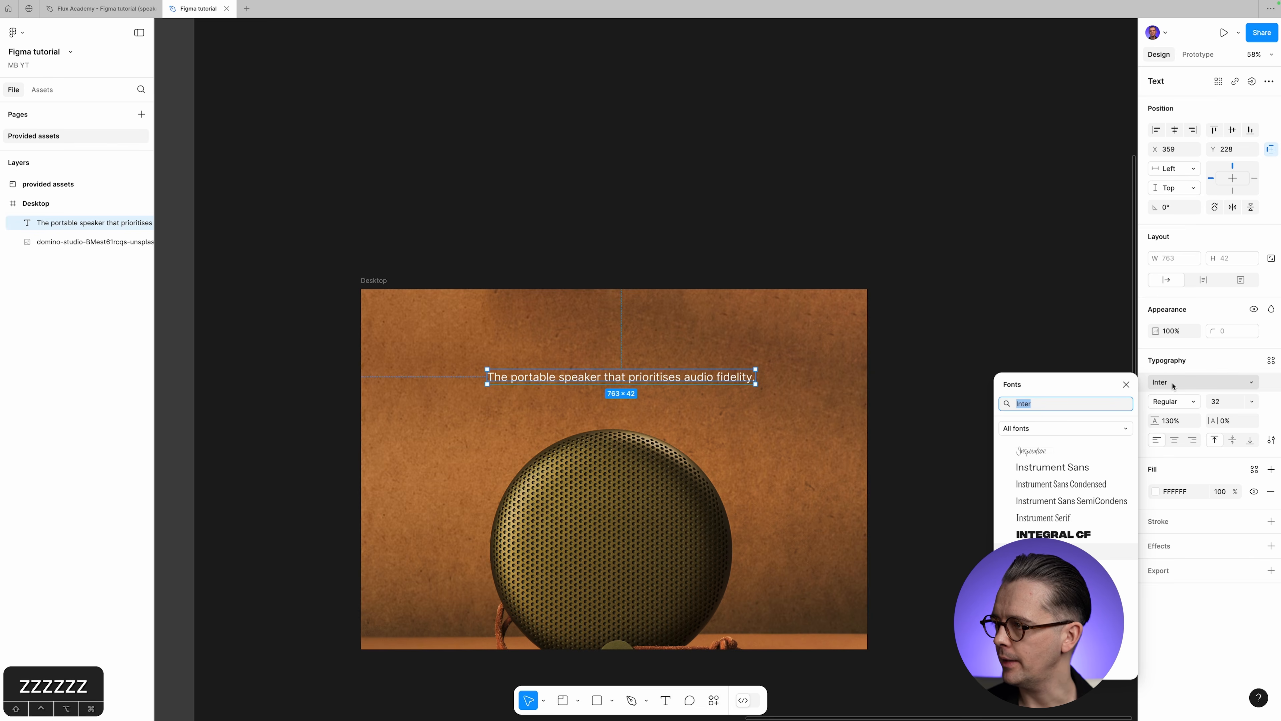
type("jost")
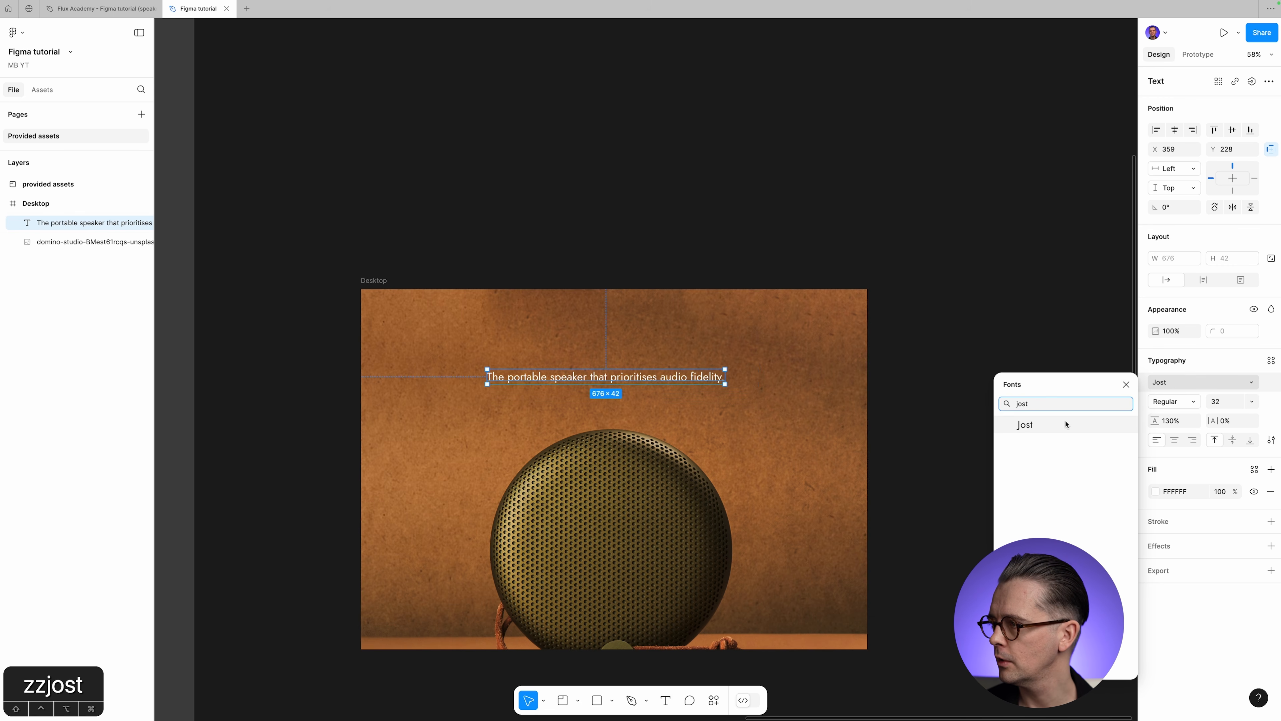
left_click(1066, 424)
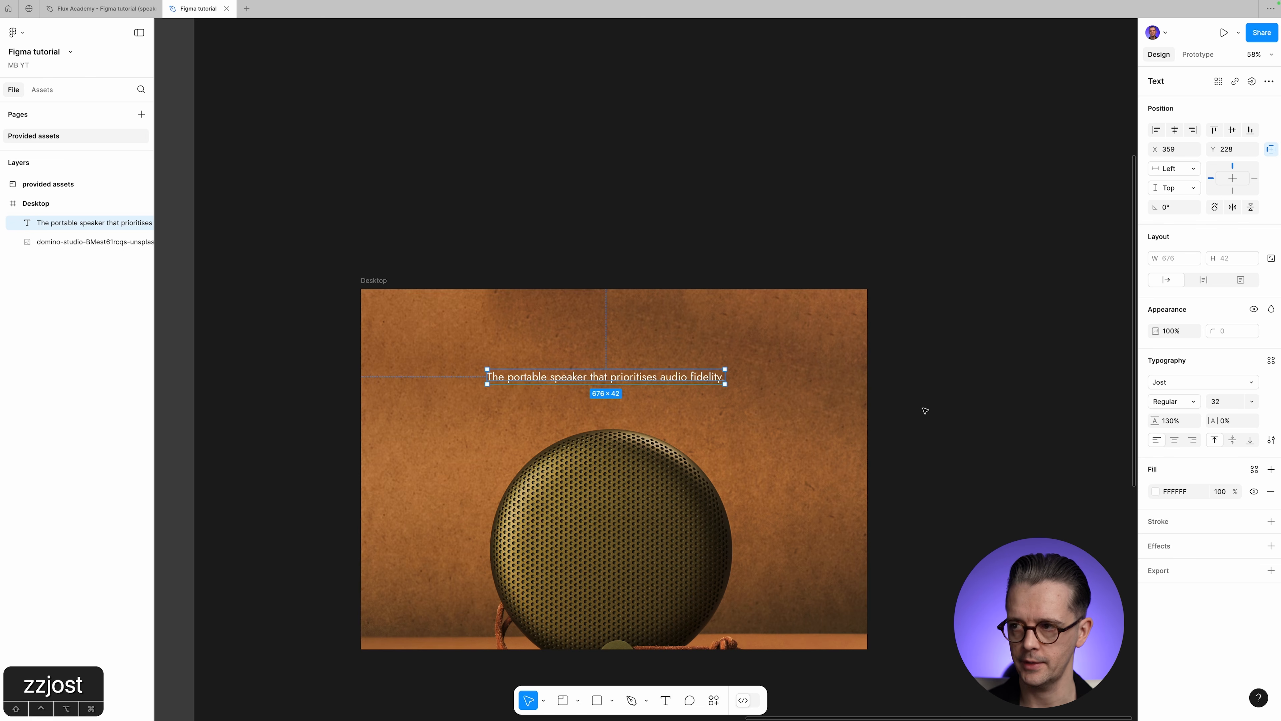
left_click(925, 410)
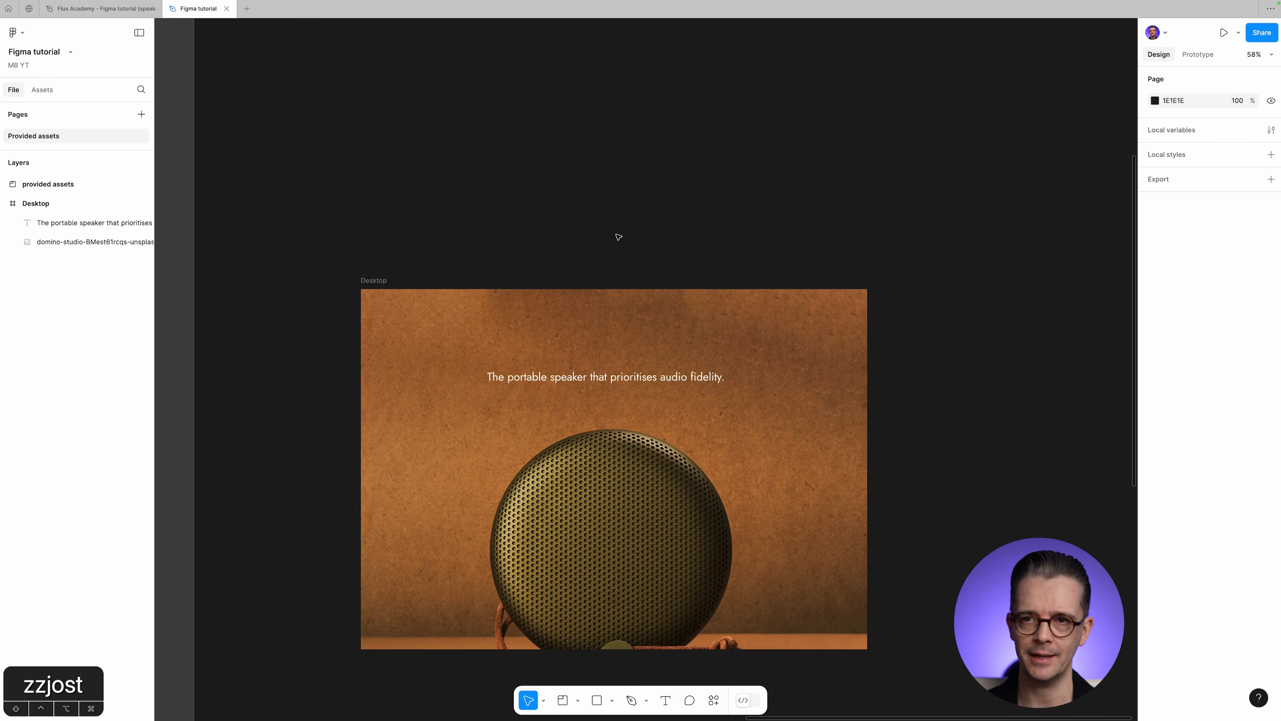
Copy the line "Not smarter, just better." from the hero copy text in the provided assets section.
left_click(38, 185)
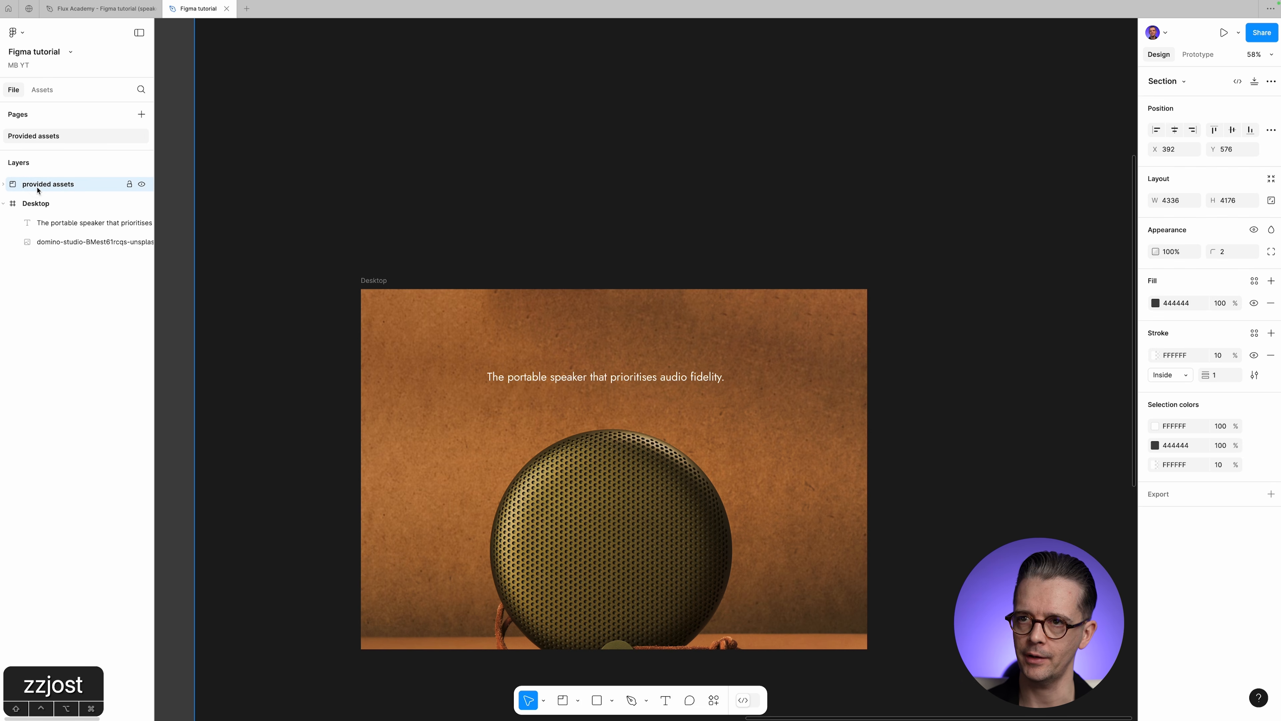
key("shift+2")
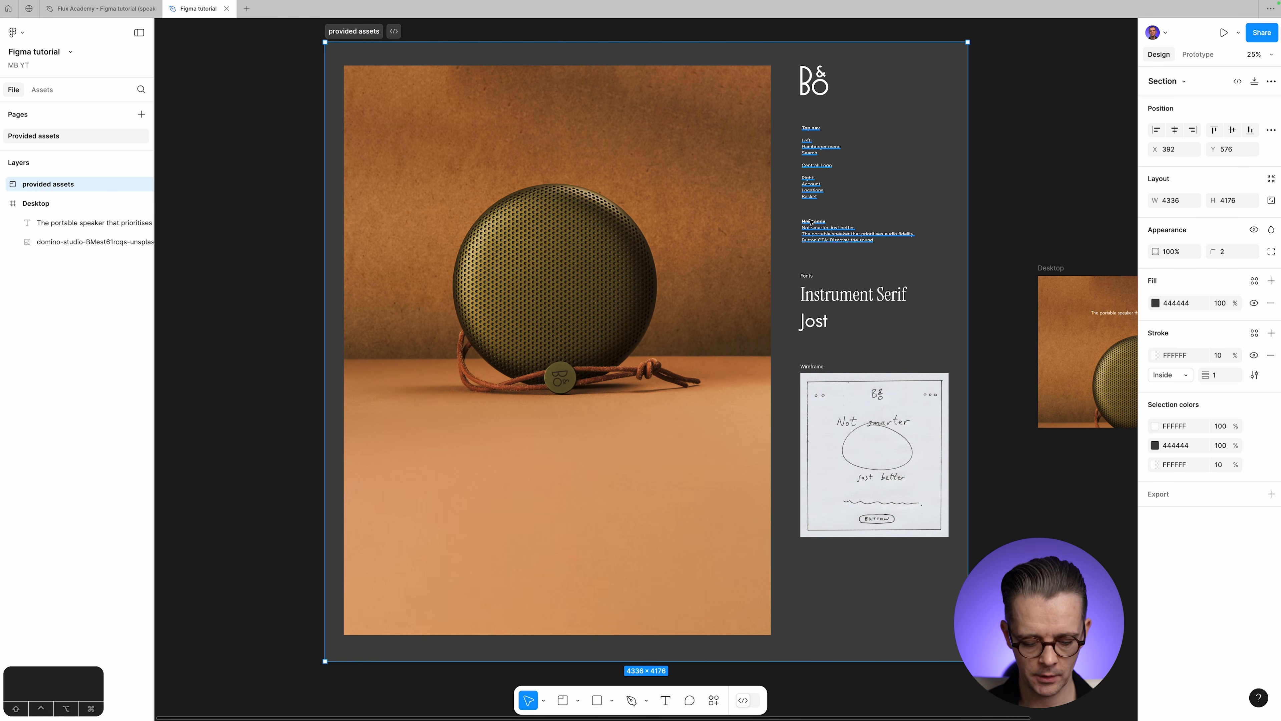
key("z")
left_click_drag(800, 216, 923, 253)
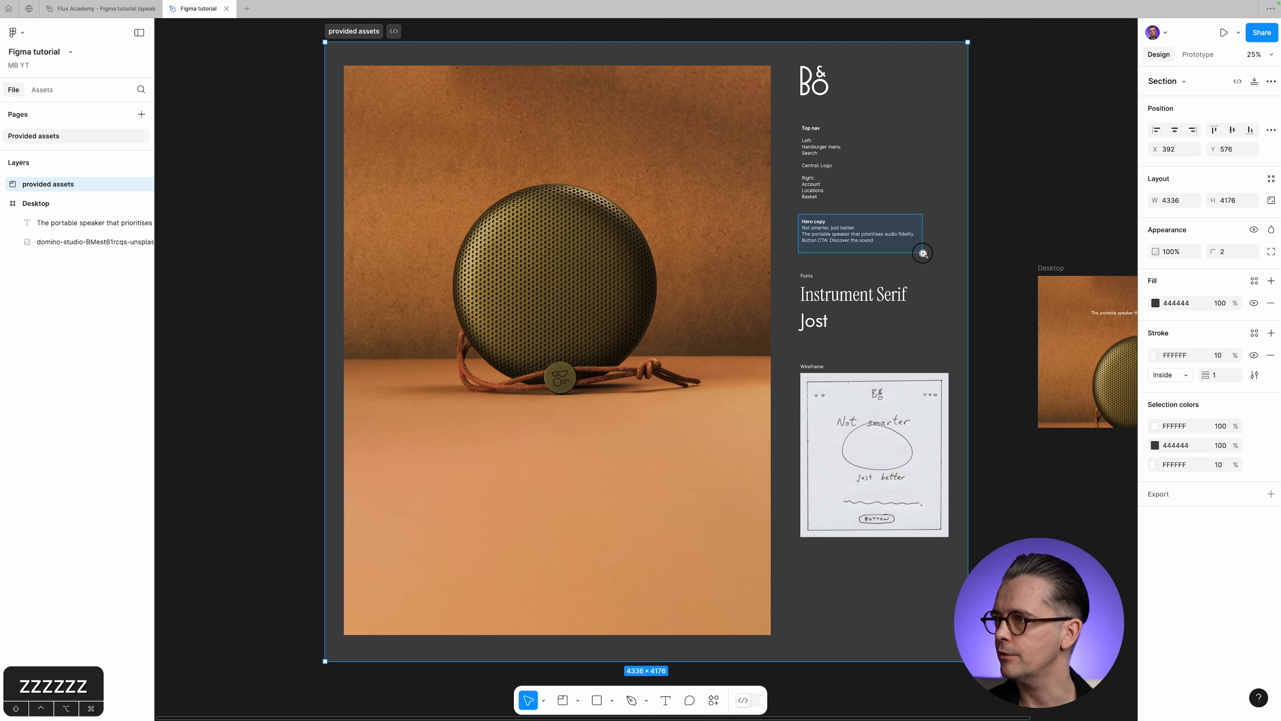
left_click_drag(923, 253, 923, 254)
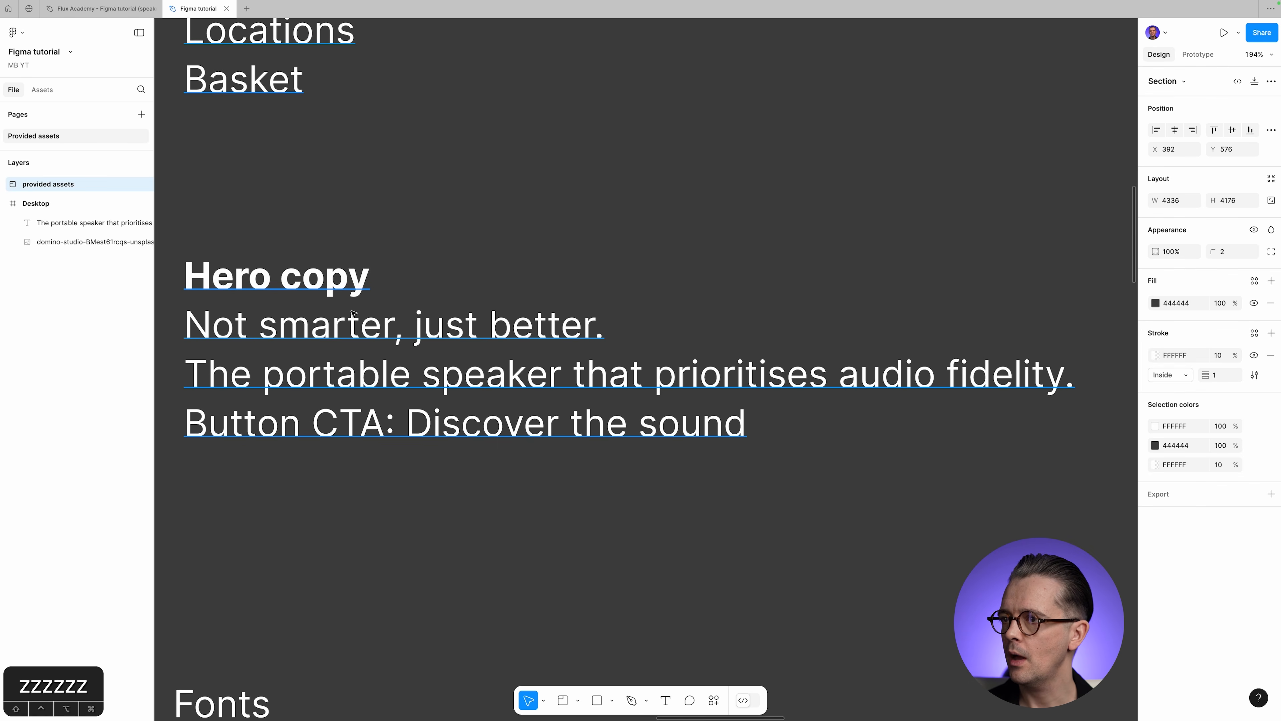
triple_click(373, 324)
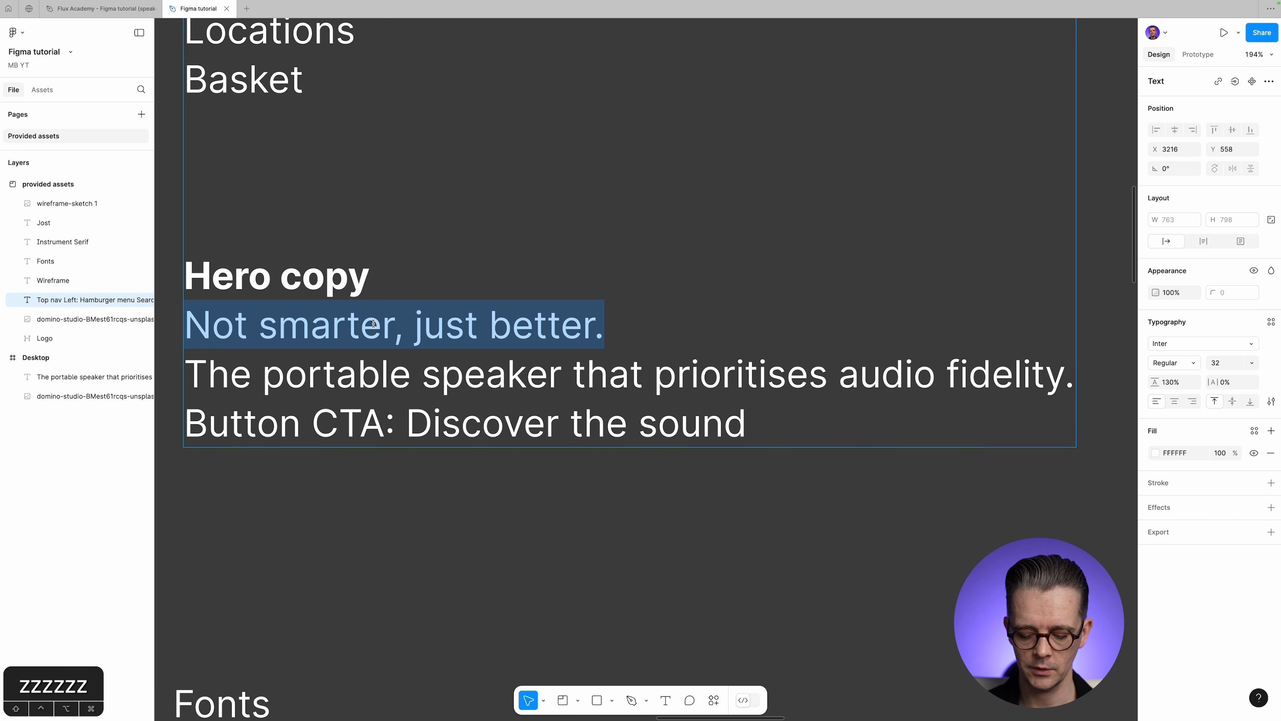
key("super+c")
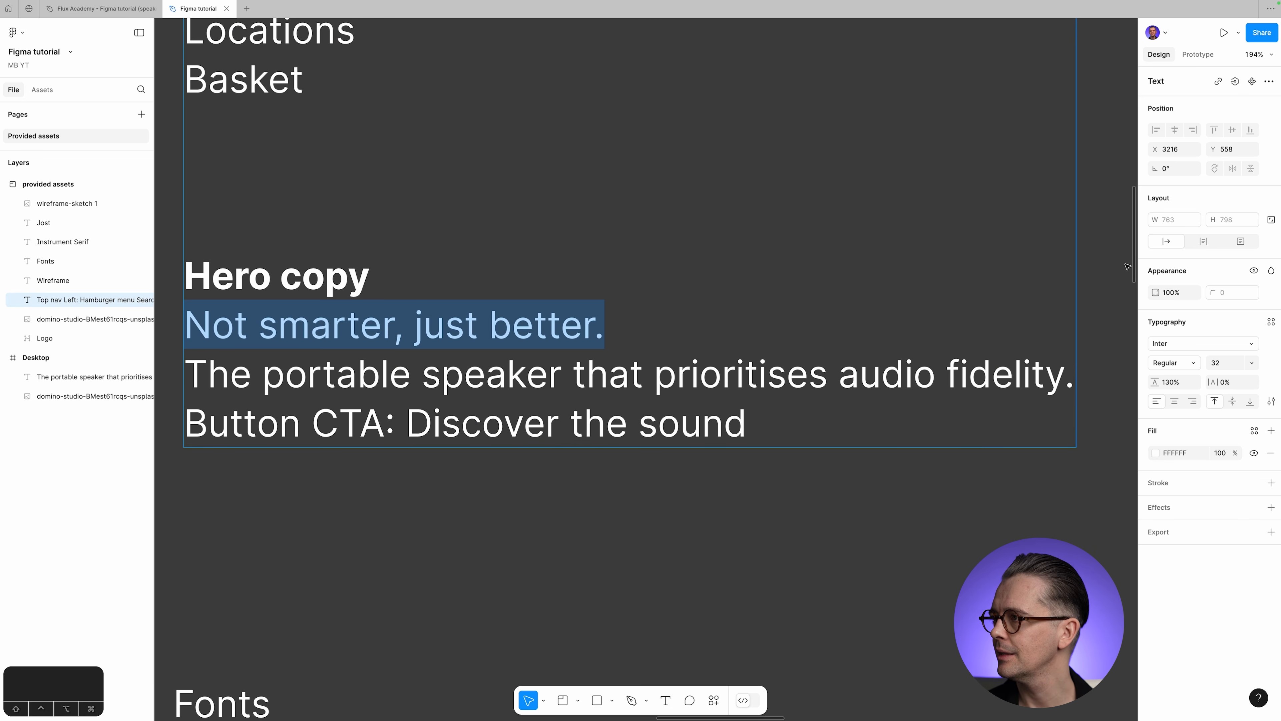
key("Escape")
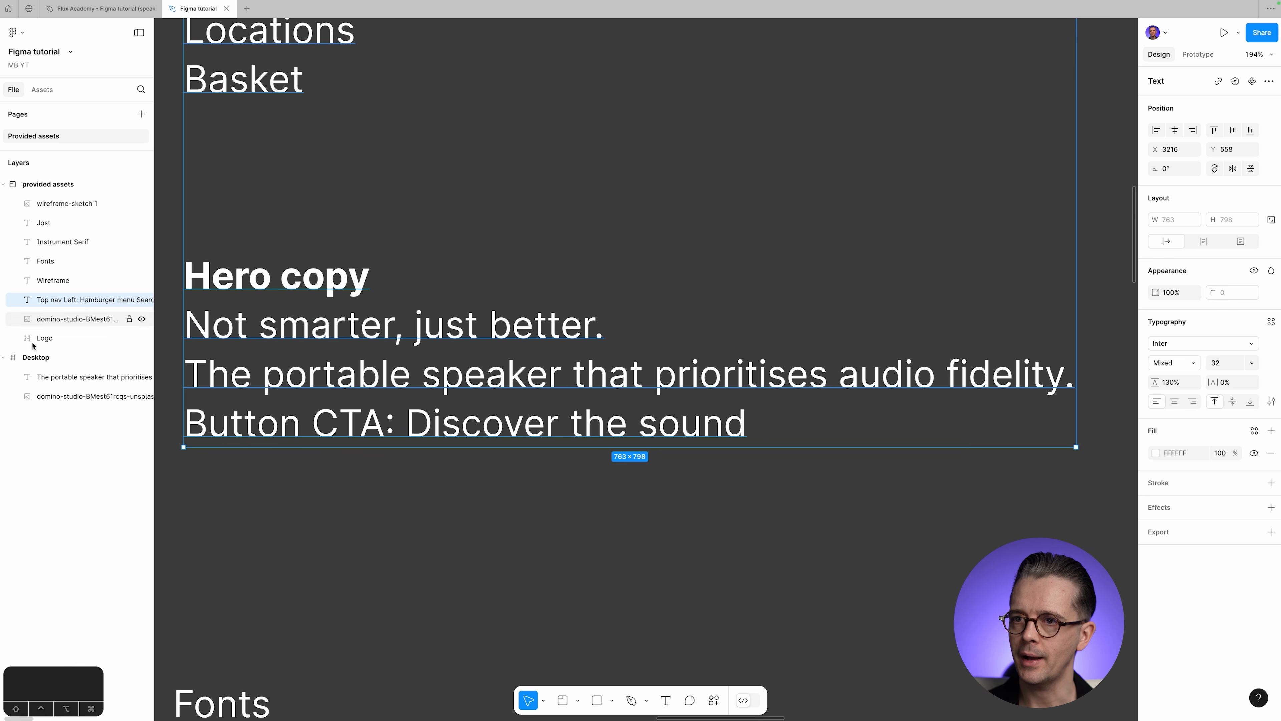
Paste the copied headline into the Desktop frame and place it above the tagline, at about X 540, Y 116.
left_click(42, 356)
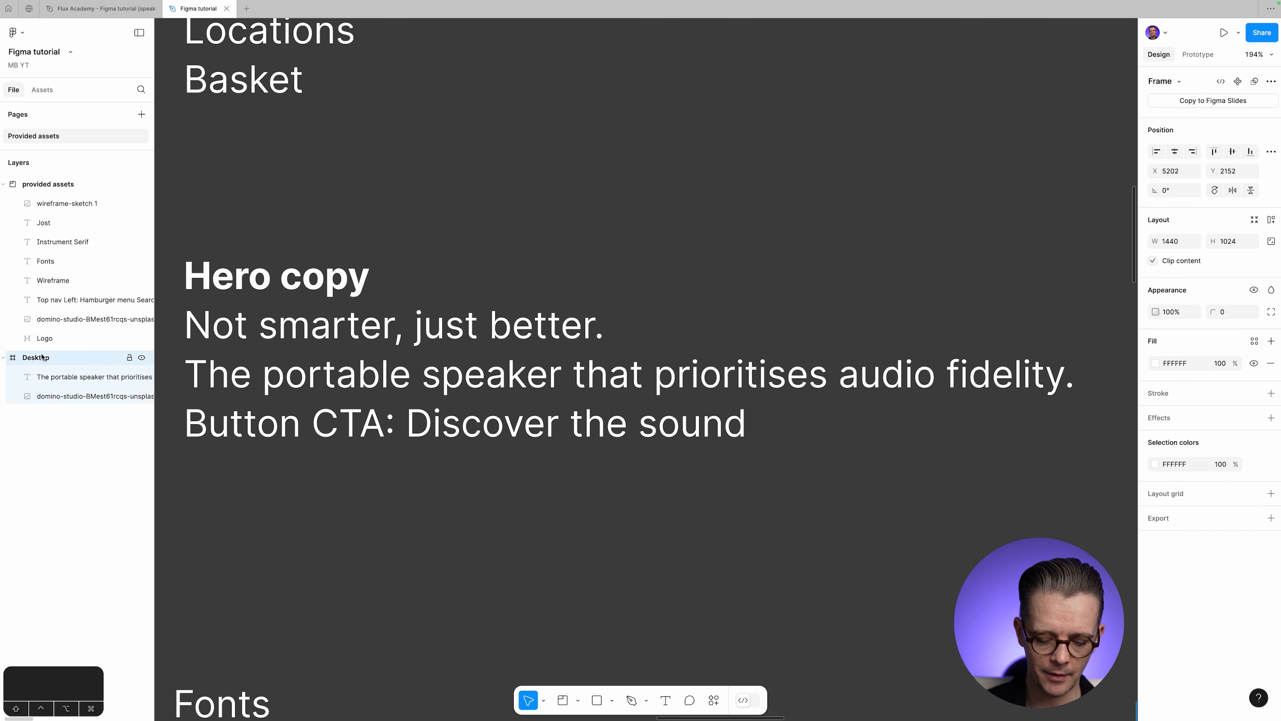
key("shift+2")
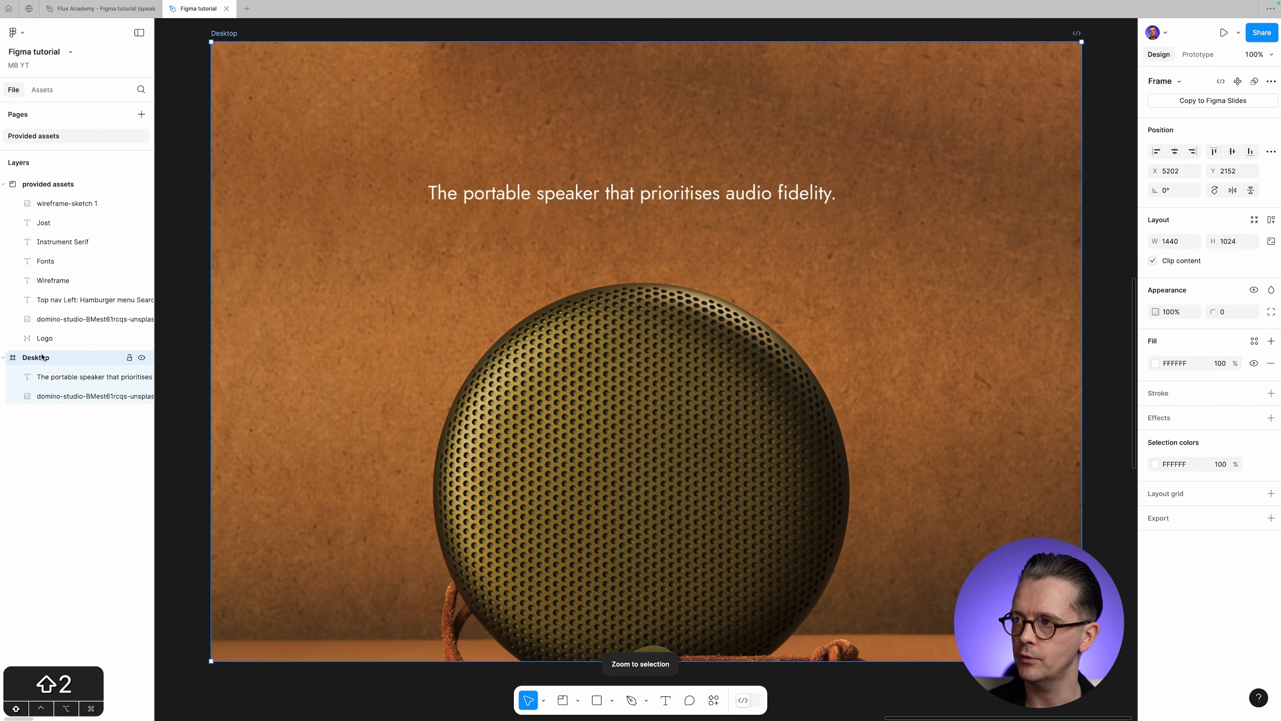
left_click(171, 252)
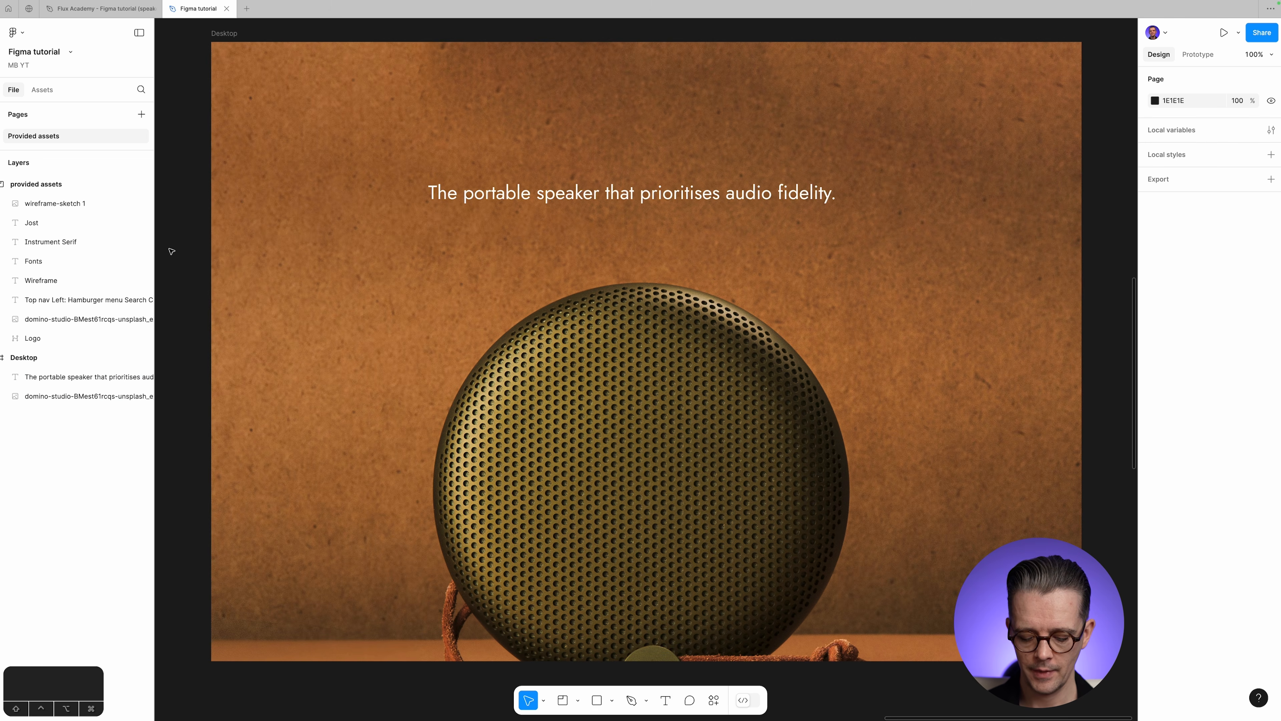
key("super+v")
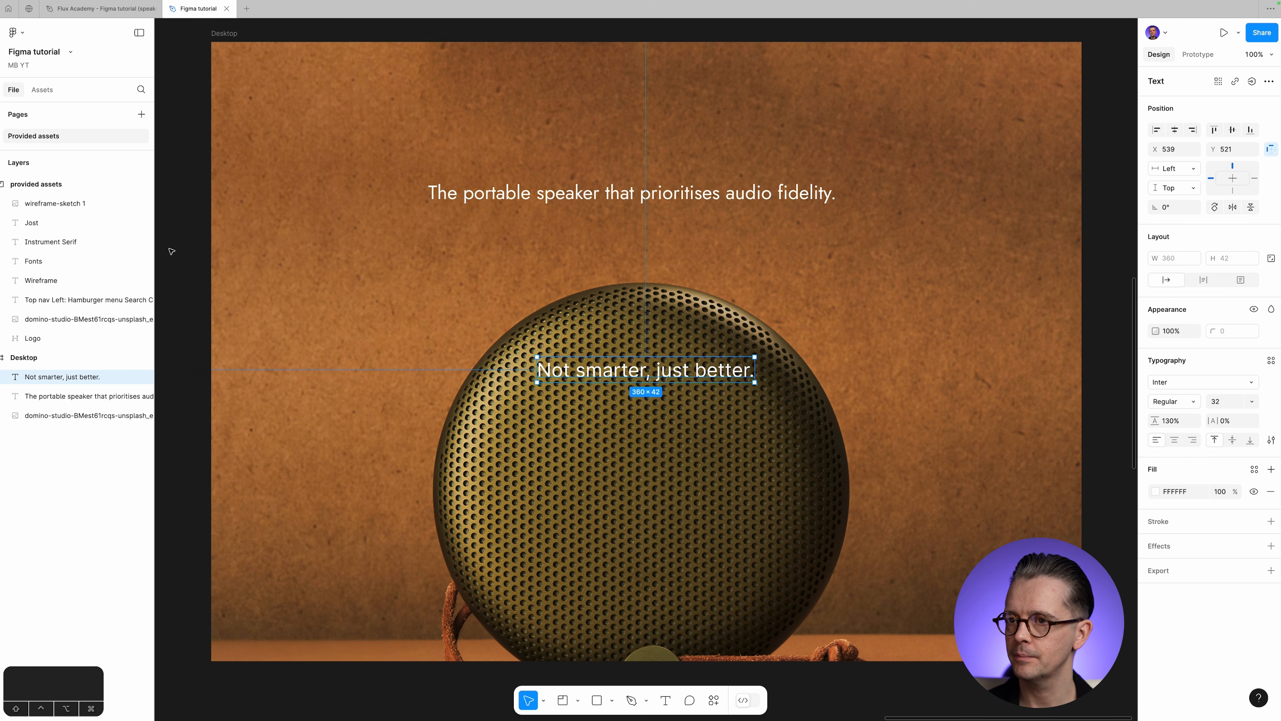
scroll(172, 251, "down", 1)
left_click_drag(673, 349, 671, 76)
scroll(673, 152, "down", 1)
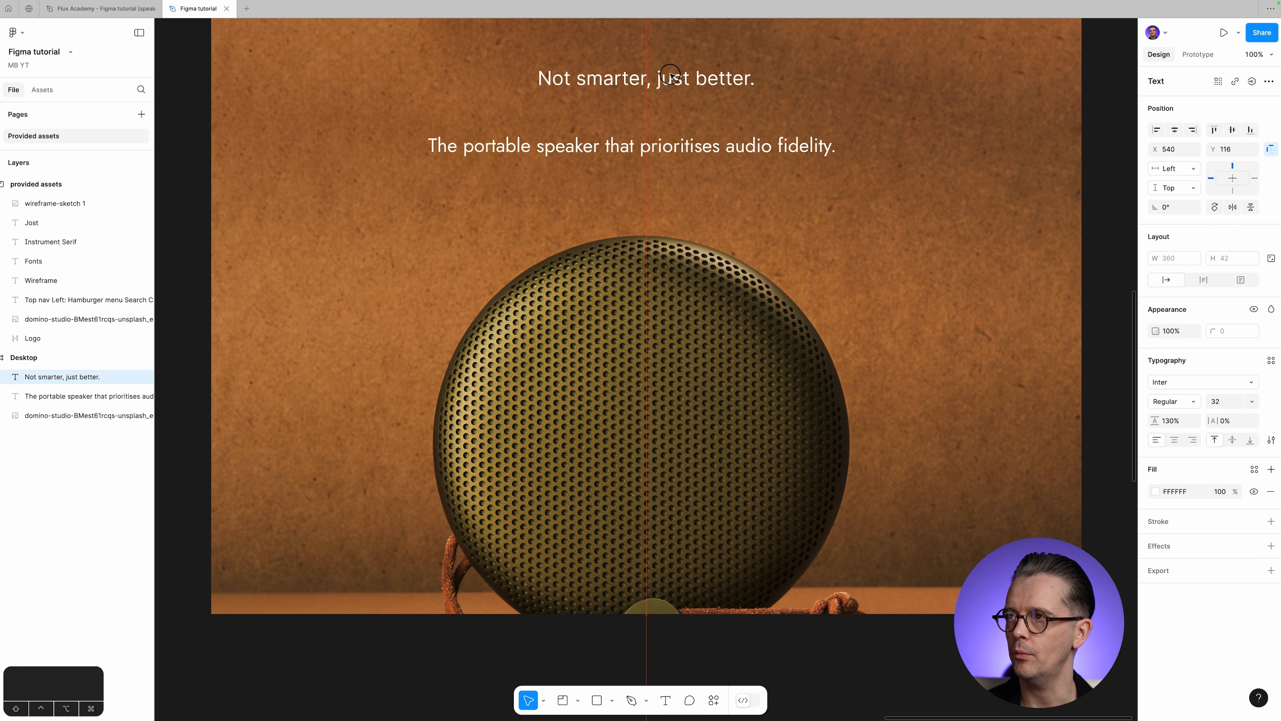
scroll(655, 152, "up", 4)
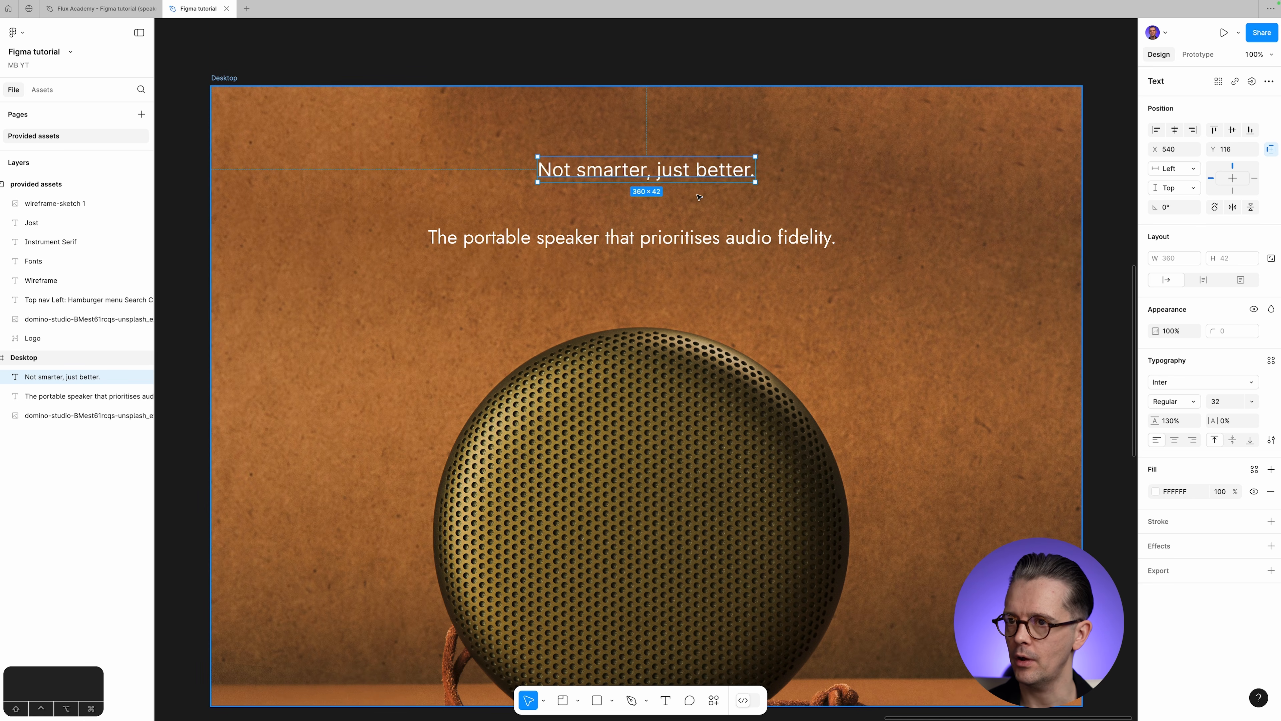
Check the wireframe sketch, duplicate the headline just below itself at about X 560, Y 170, and shorten the original to "Not smarter".
left_click(58, 204)
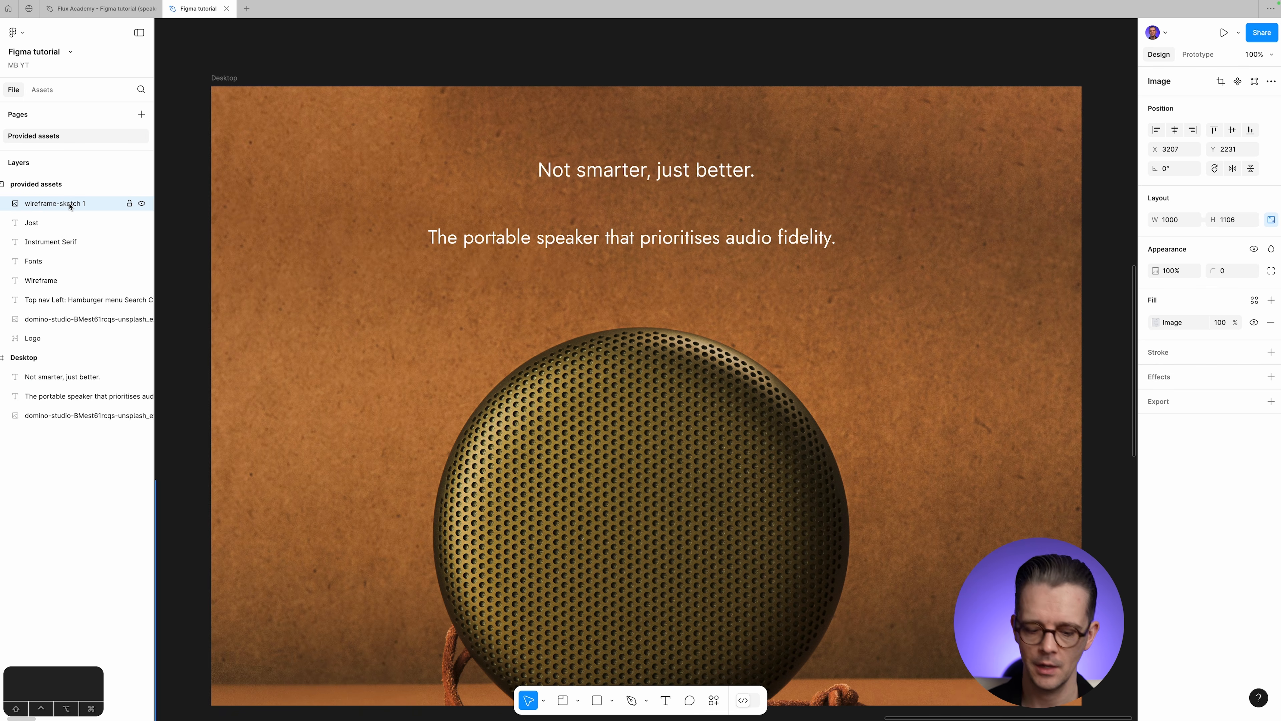
key("shift+2")
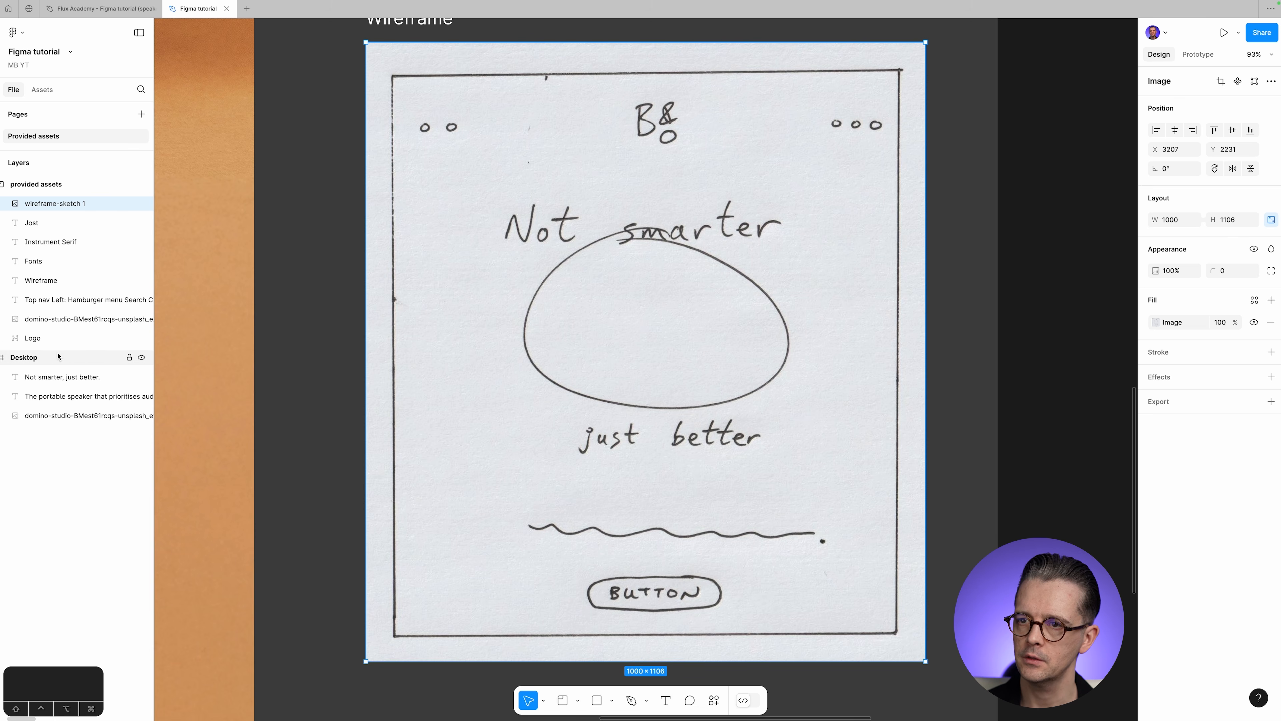
left_click(47, 377)
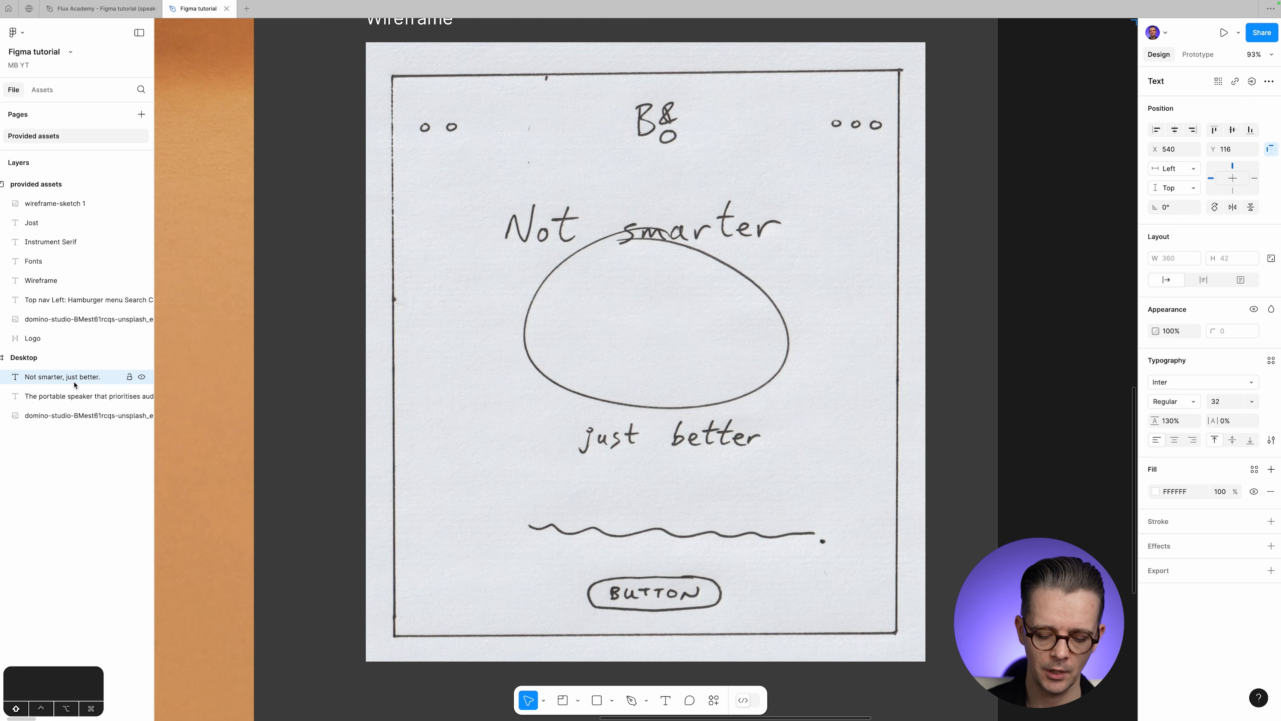
key("shift+2")
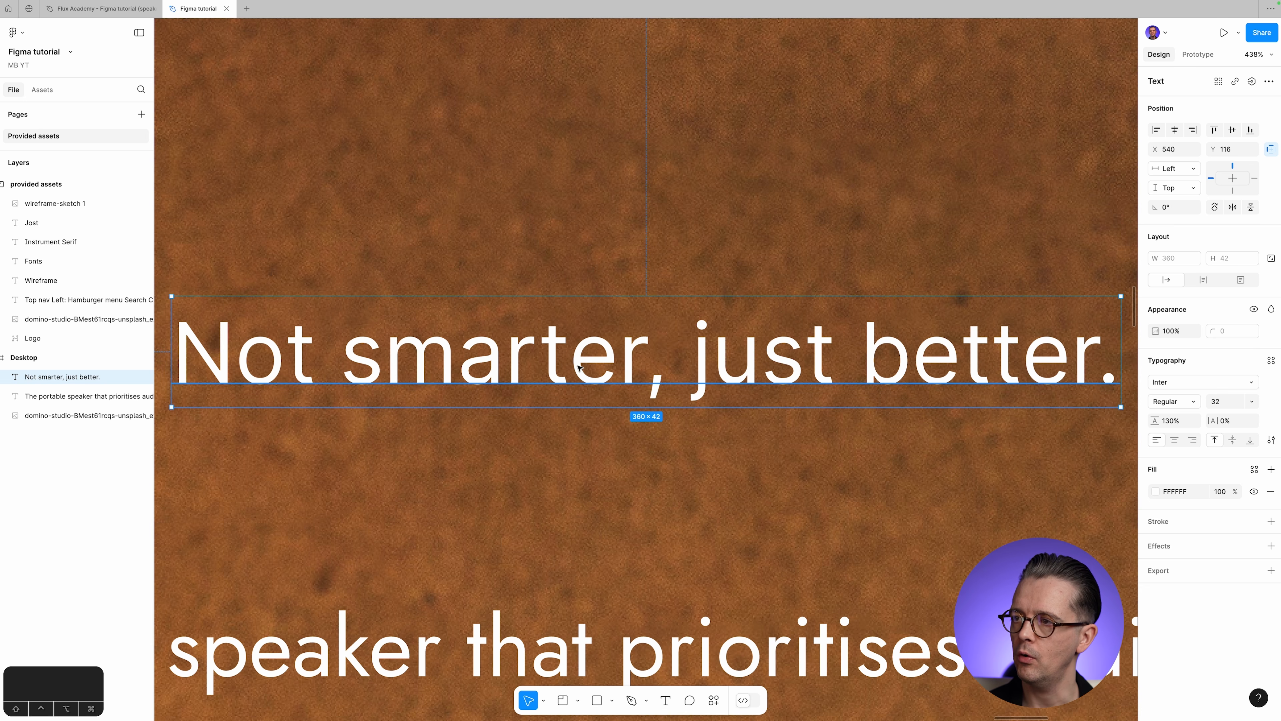
left_click_drag(586, 367, 632, 507)
double_click(665, 358)
left_click(665, 359)
left_click_drag(648, 360, 1114, 376)
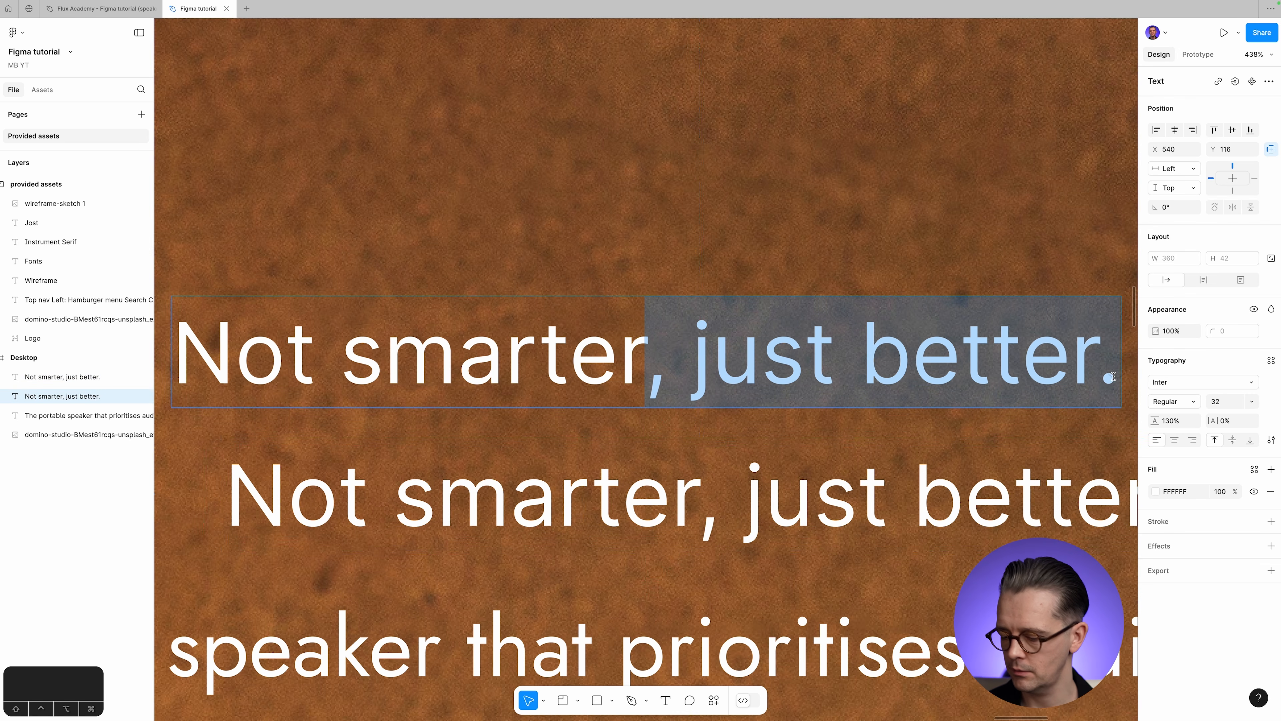
key("BackSpace")
Shorten the duplicated headline in the Desktop frame to "just better" and finish editing the text.
left_click(749, 502)
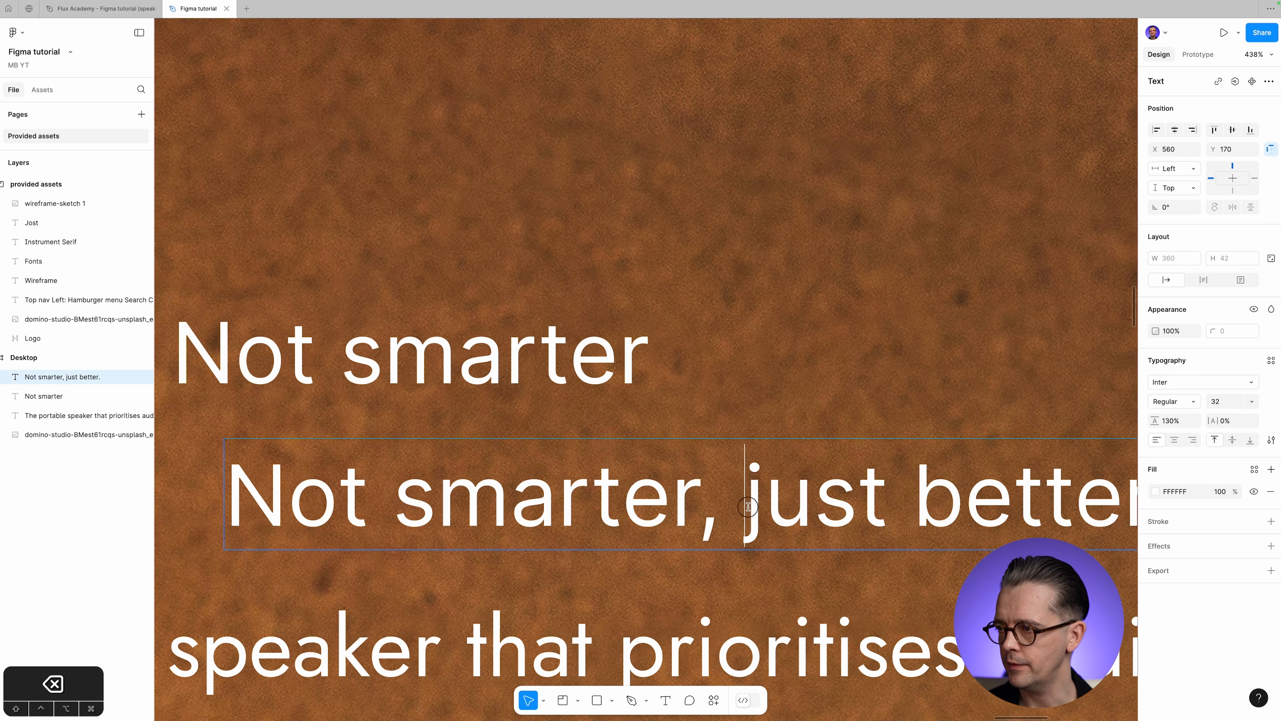
left_click_drag(749, 501, 151, 526)
key("BackSpace")
key("Down")
key("BackSpace")
key("Escape")
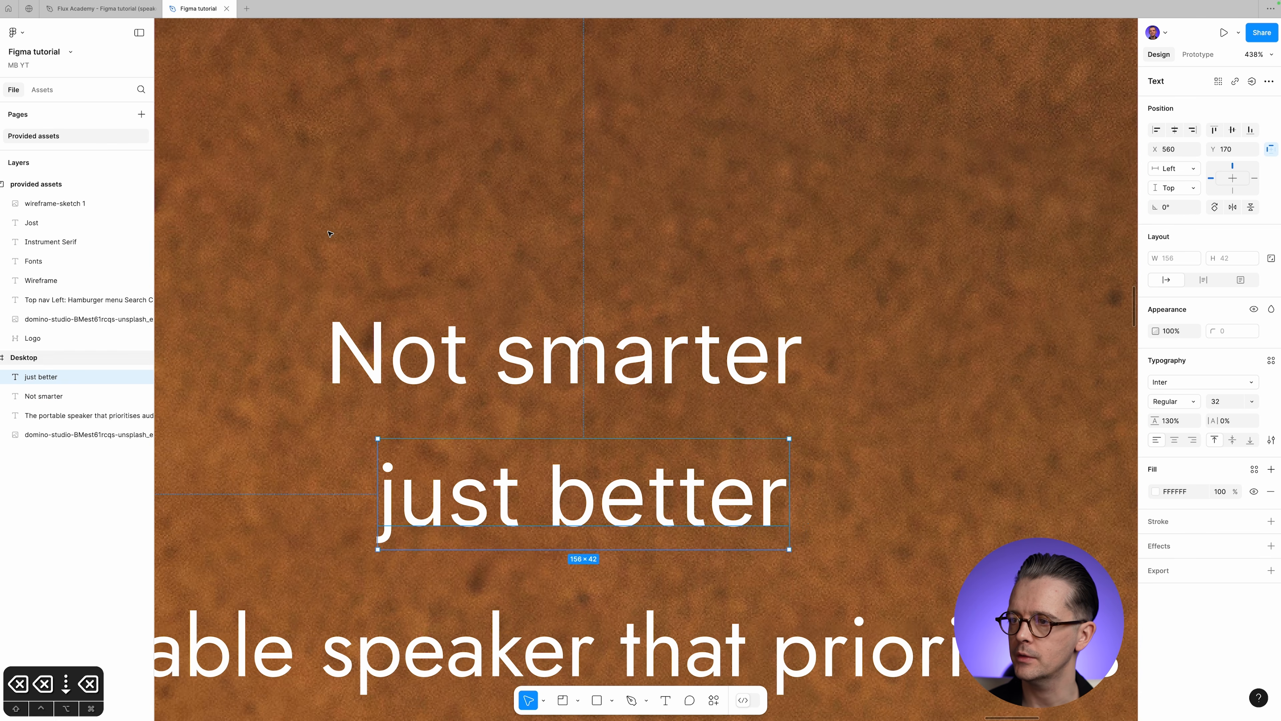
key("Escape")
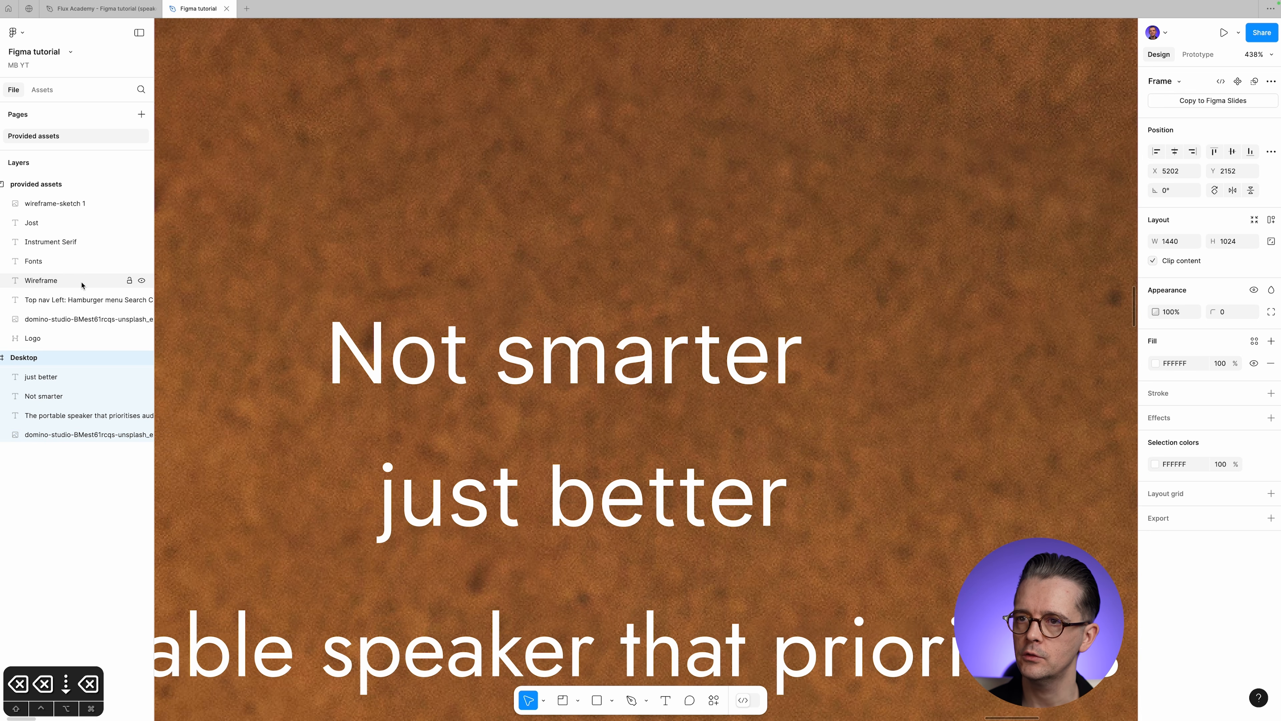
Copy the button wording "Discover the sound" from the last line of the hero copy in the provided assets.
left_click(74, 300)
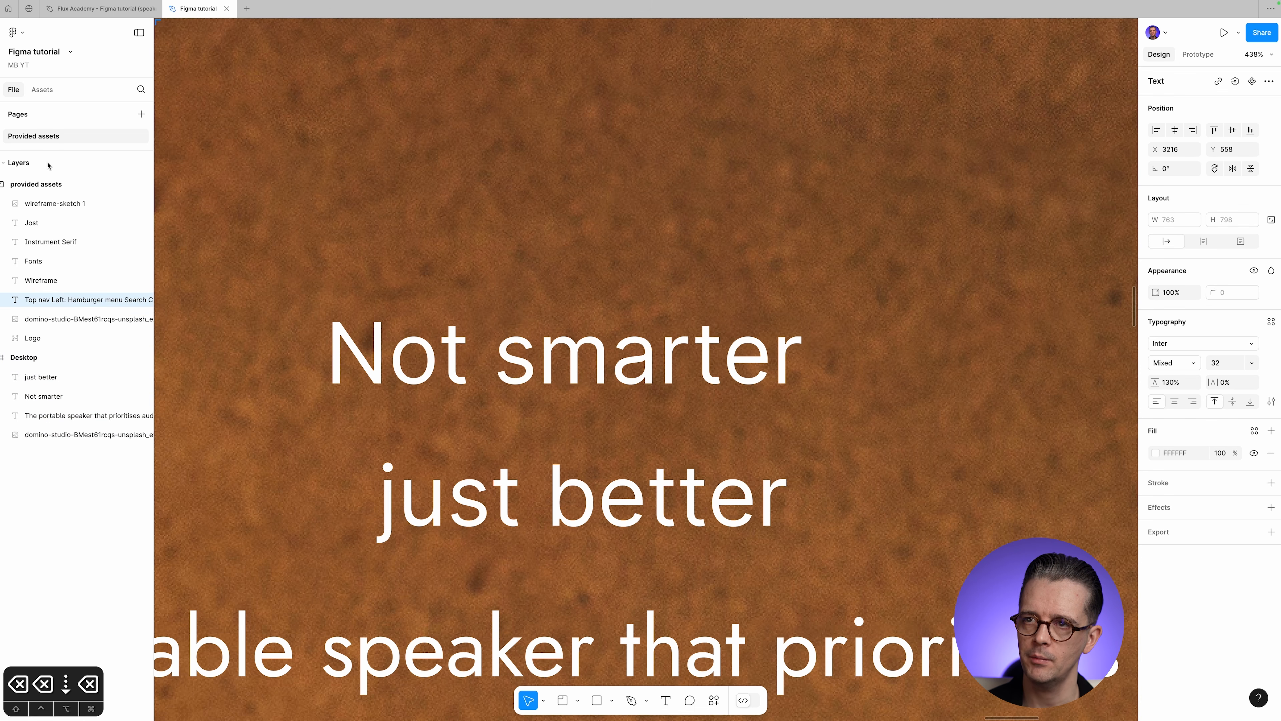
key("shift+2")
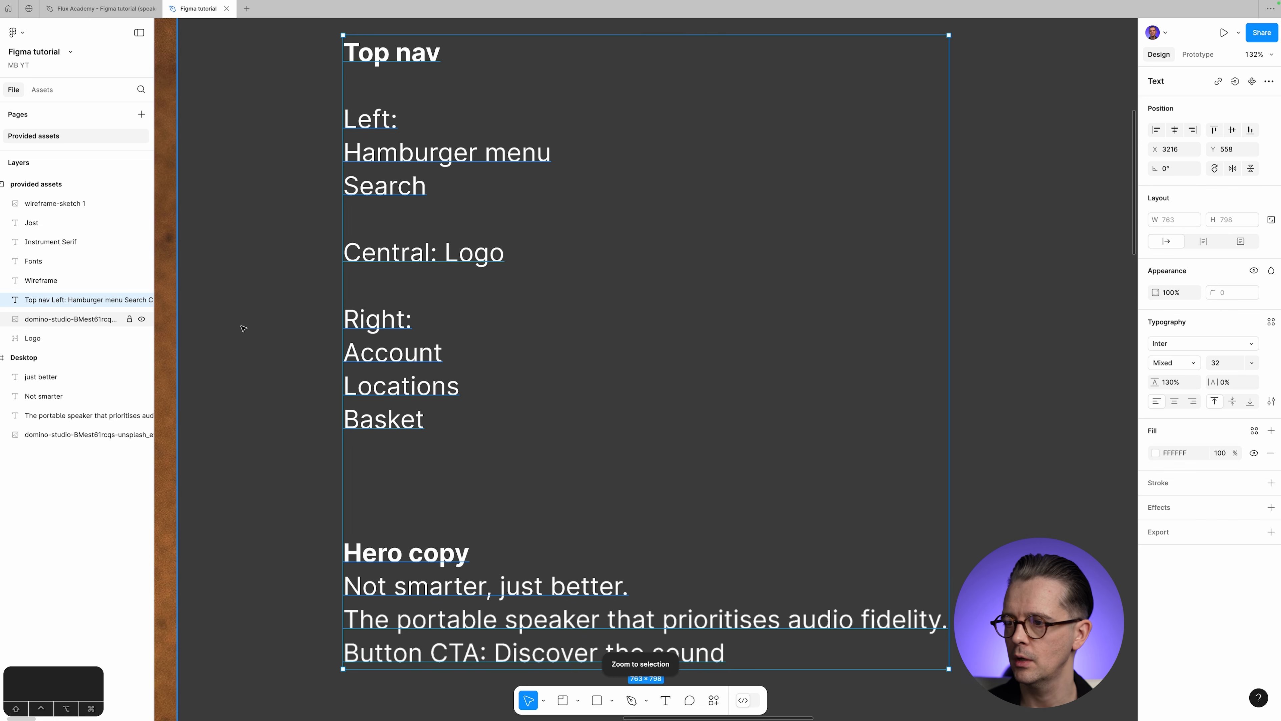
double_click(515, 655)
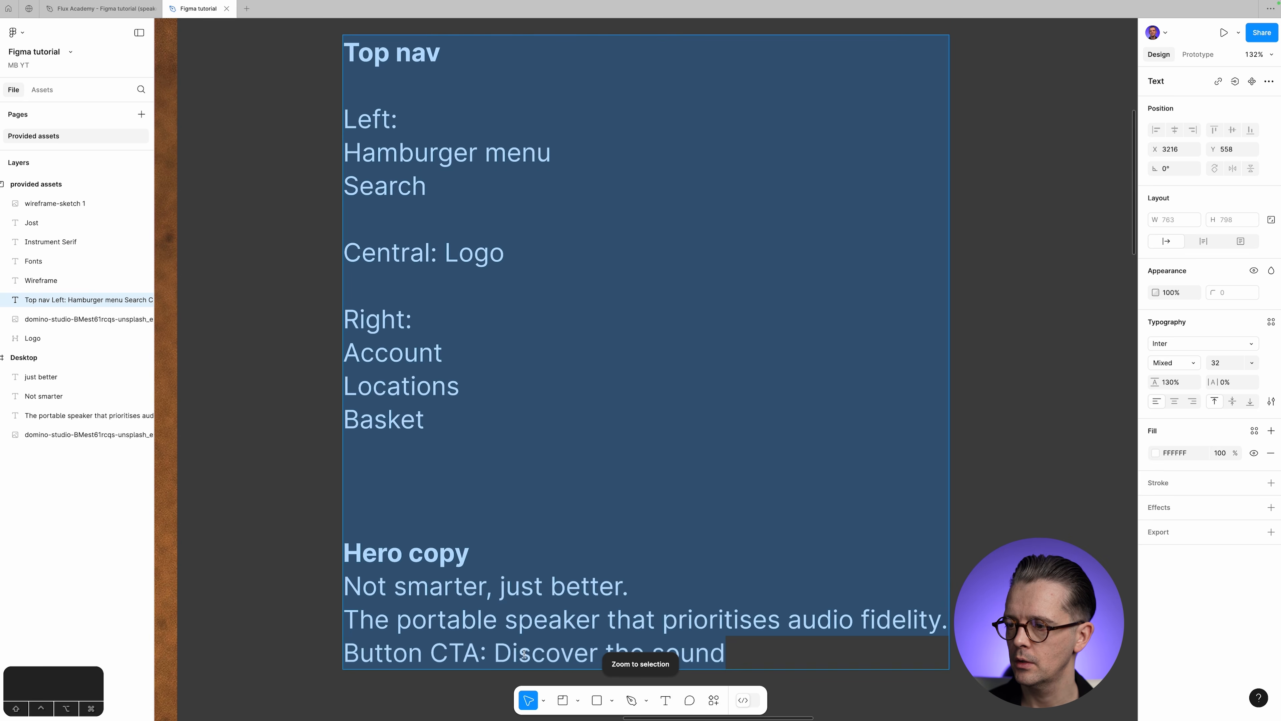
left_click(519, 652)
left_click_drag(494, 653, 745, 656)
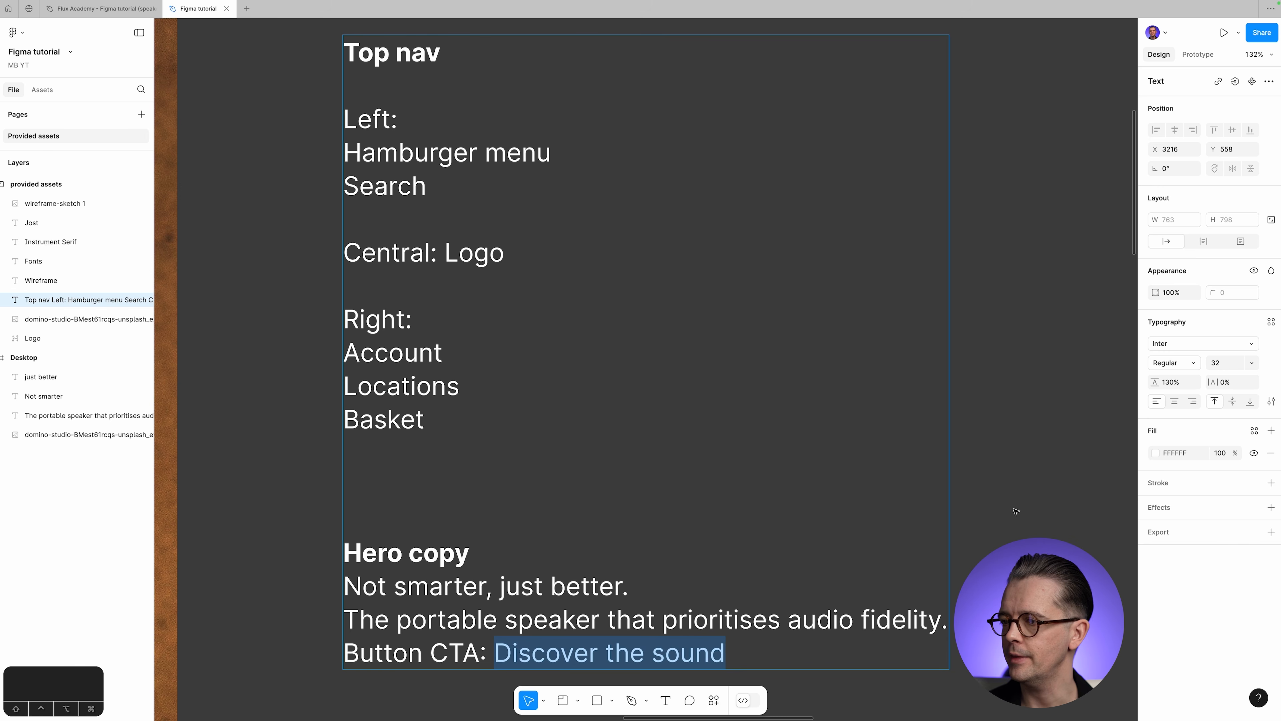
key("Escape")
Paste "Discover the sound" as a separate text into the Desktop frame and deselect it.
left_click(60, 356)
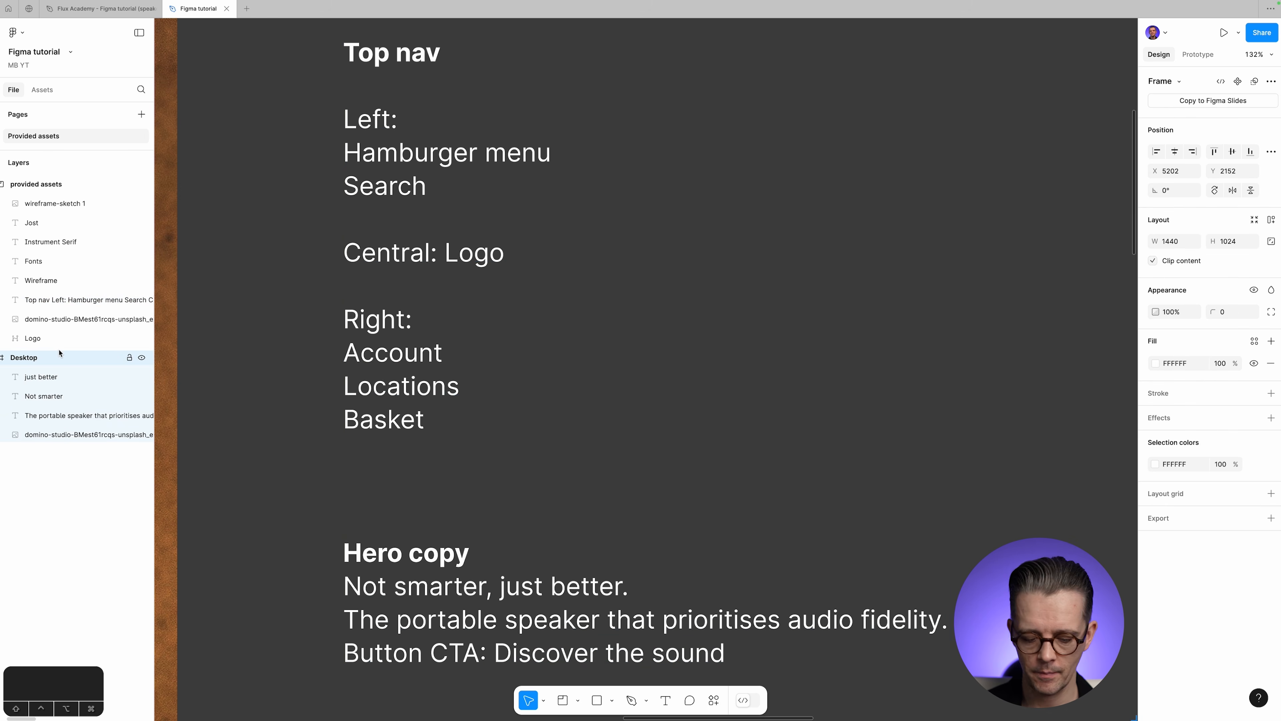
key("shift+2")
key("super+v")
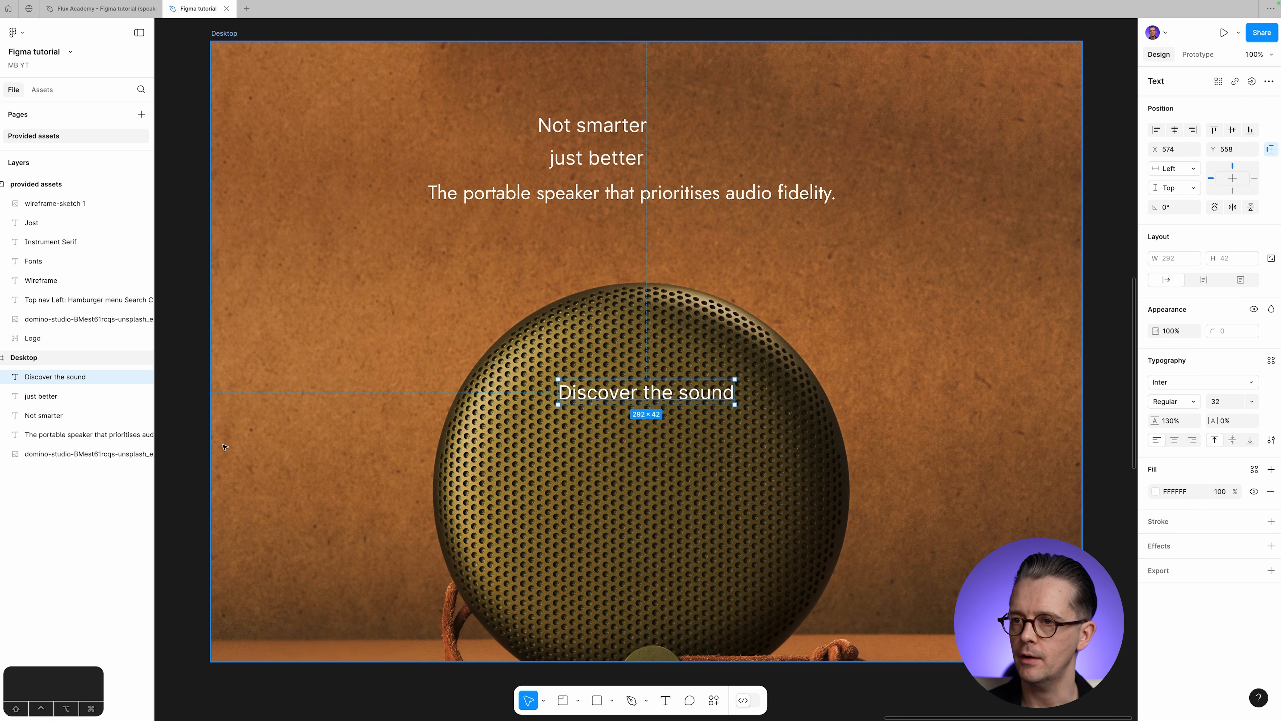
left_click(186, 451)
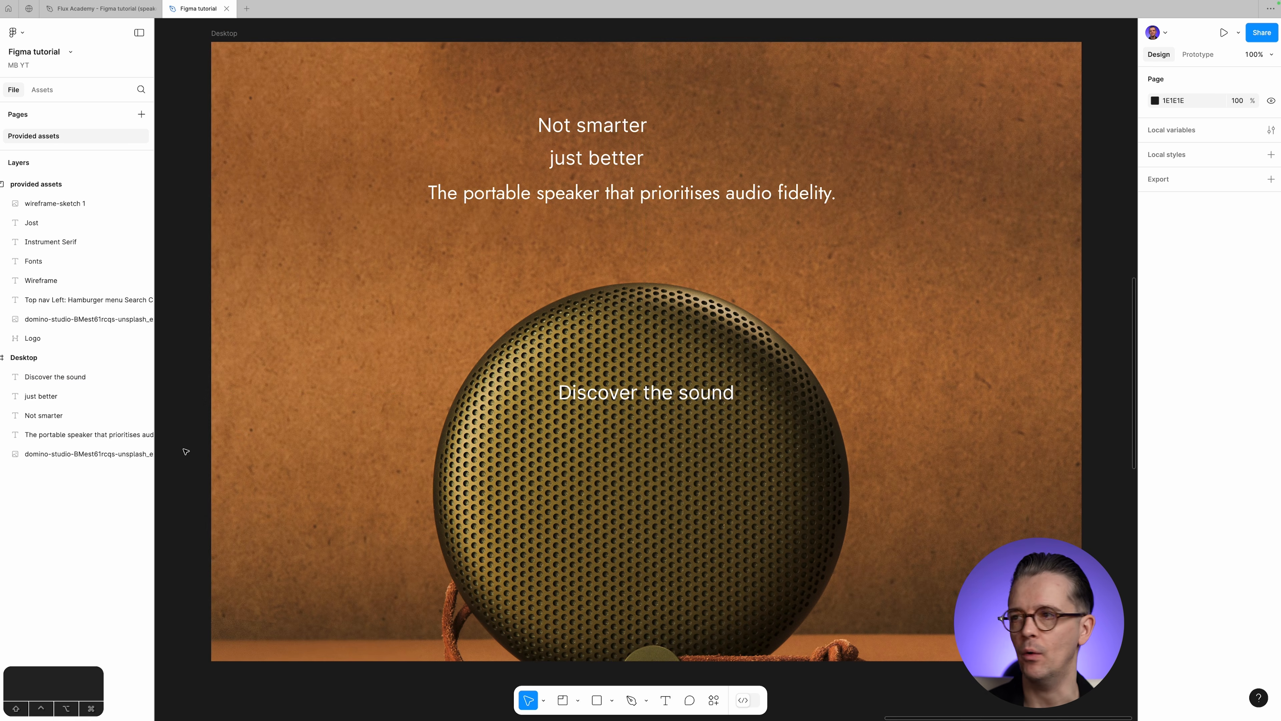
Move the Desktop frame beside the wireframe sketch, to about X 4910, Y 2800.
key("super+minus")
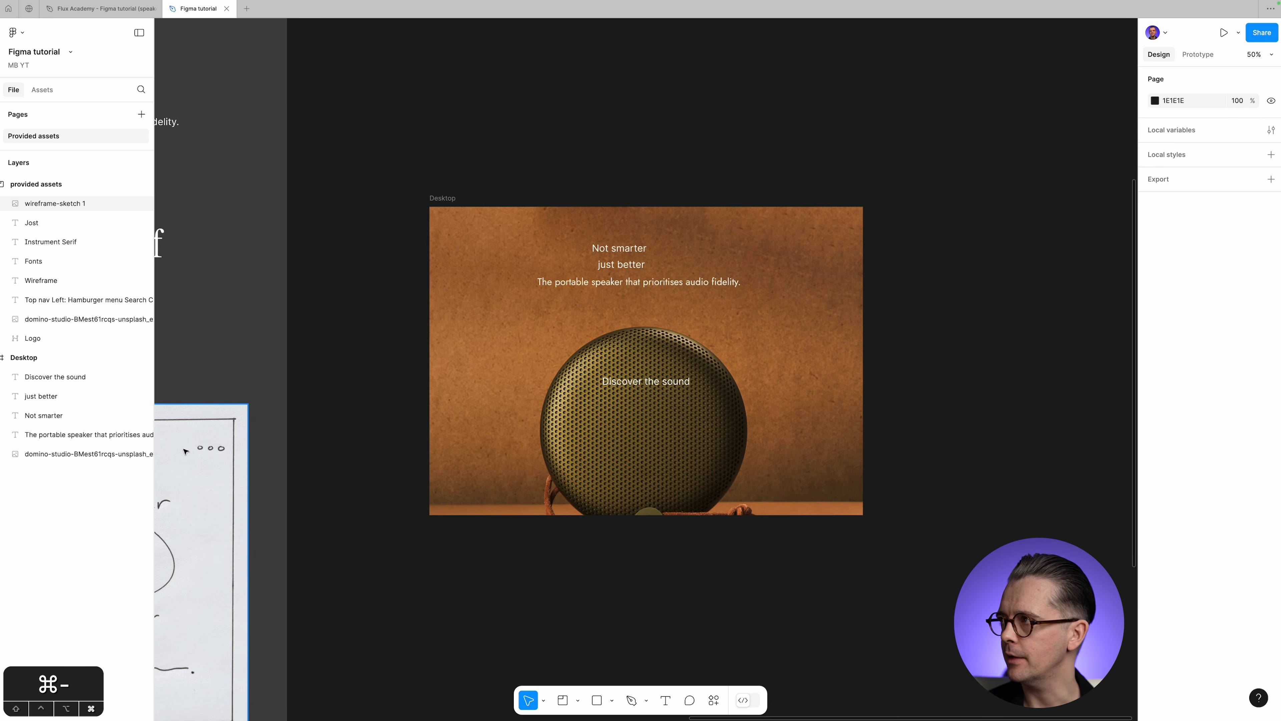
key("space")
left_click_drag(544, 589, 540, 436)
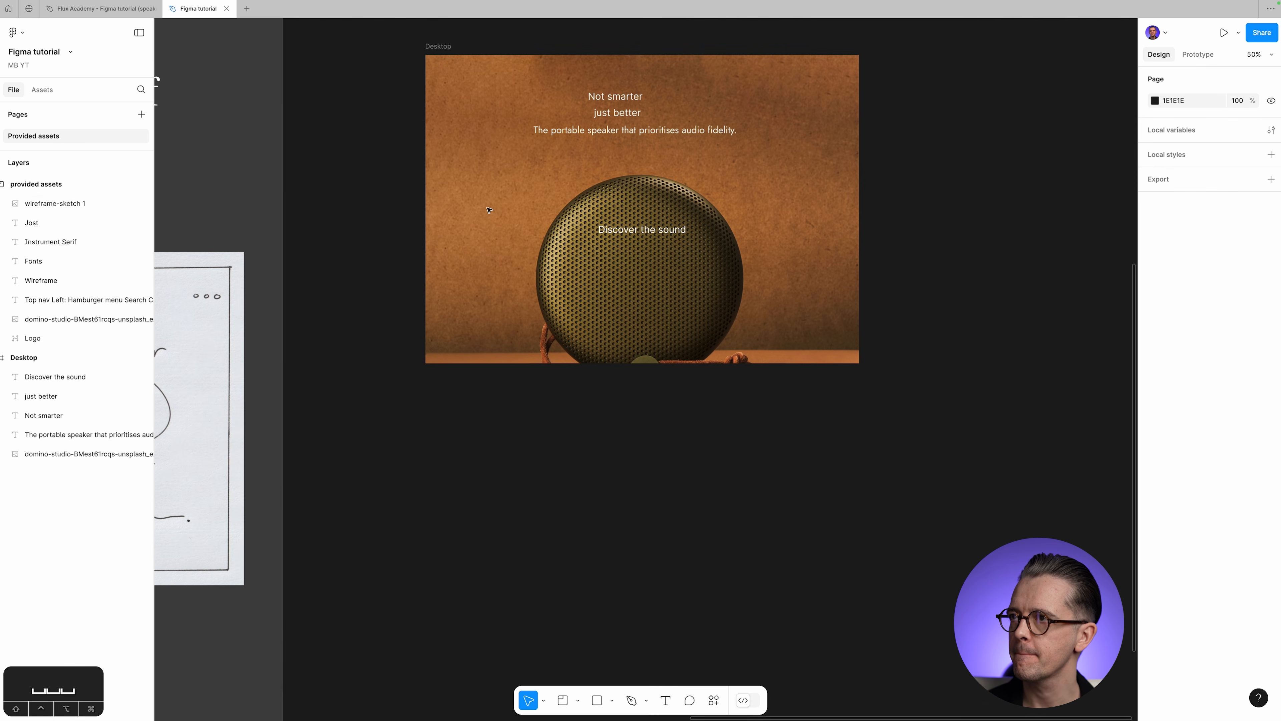
left_click(444, 48)
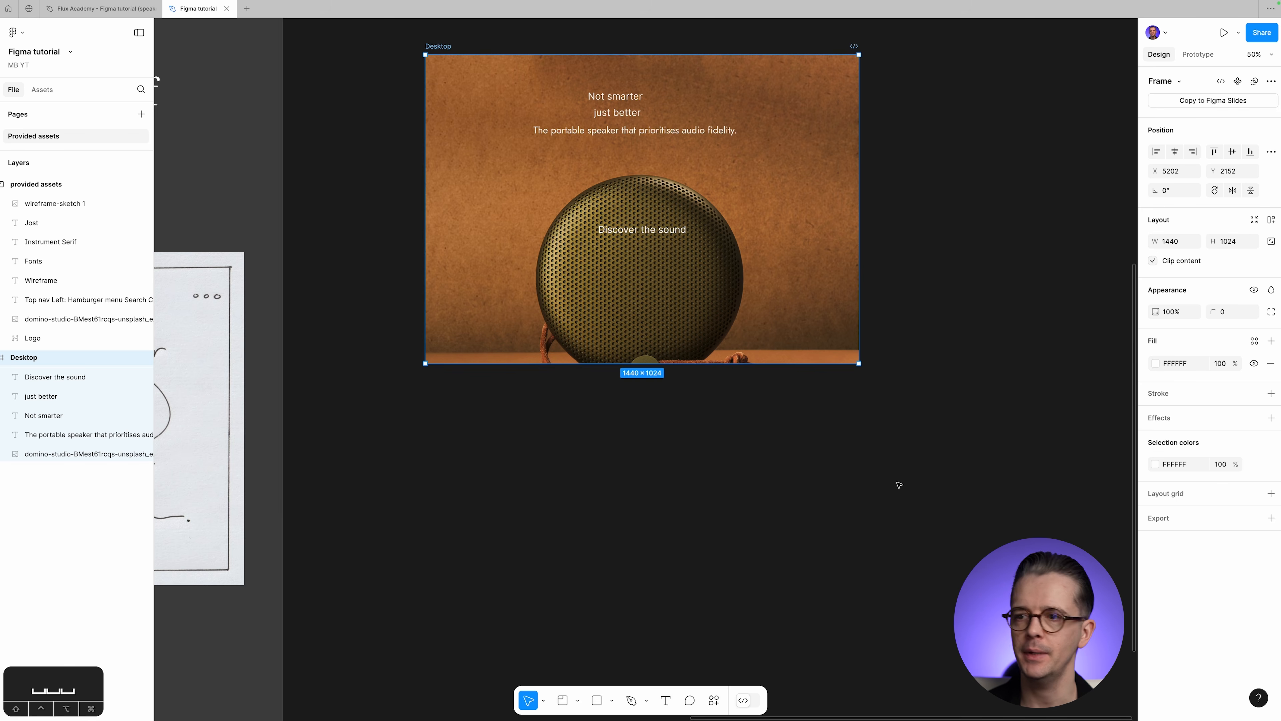
left_click_drag(585, 522, 792, 523)
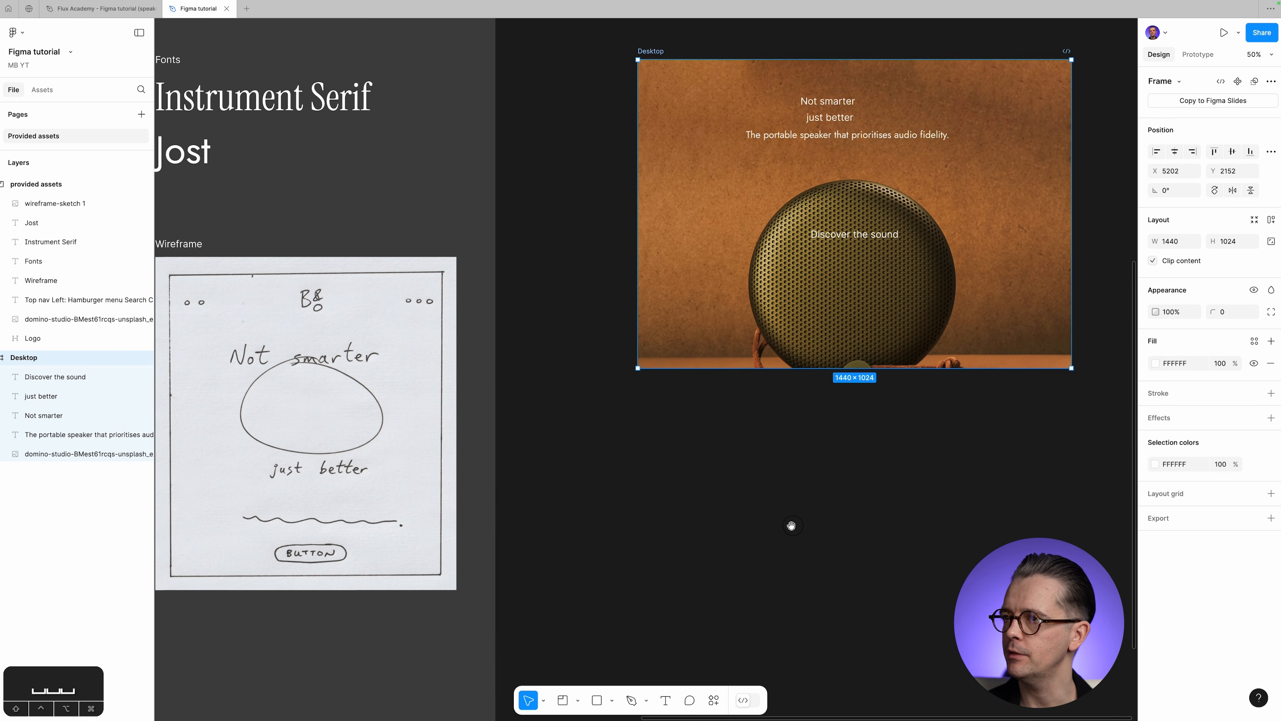
left_click(651, 53)
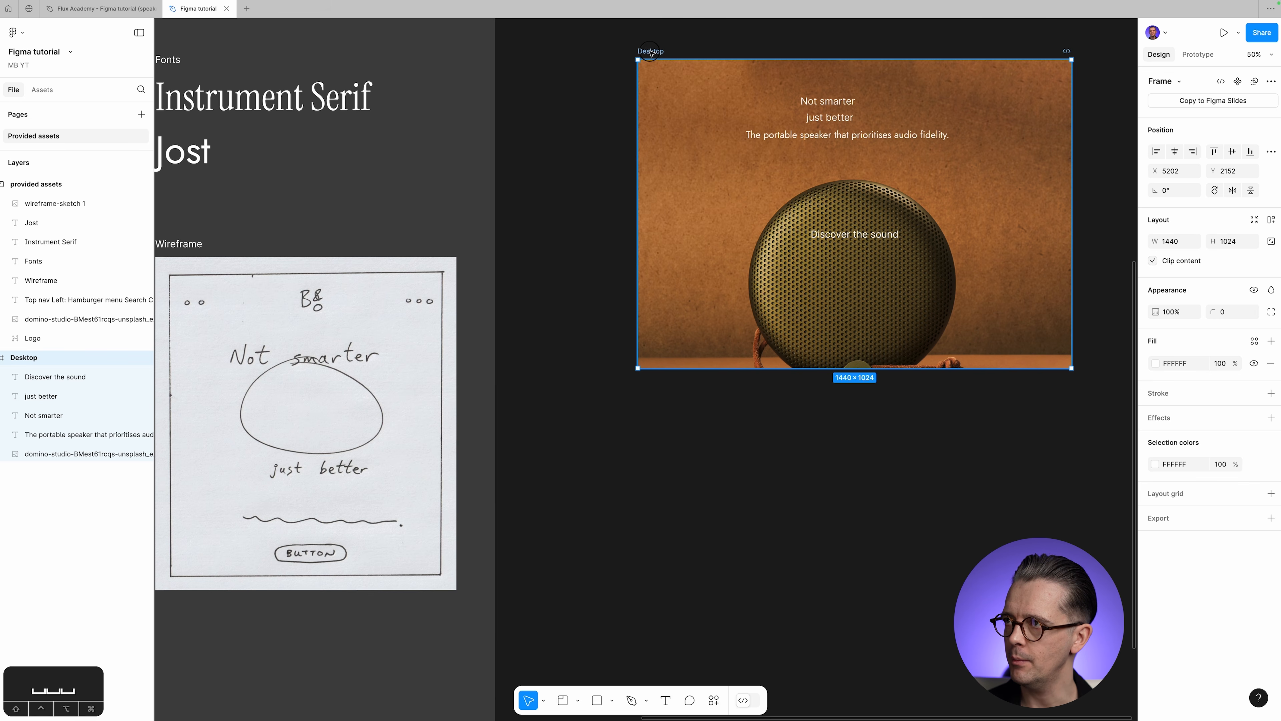
left_click_drag(650, 53, 564, 247)
left_click_drag(527, 330, 579, 169)
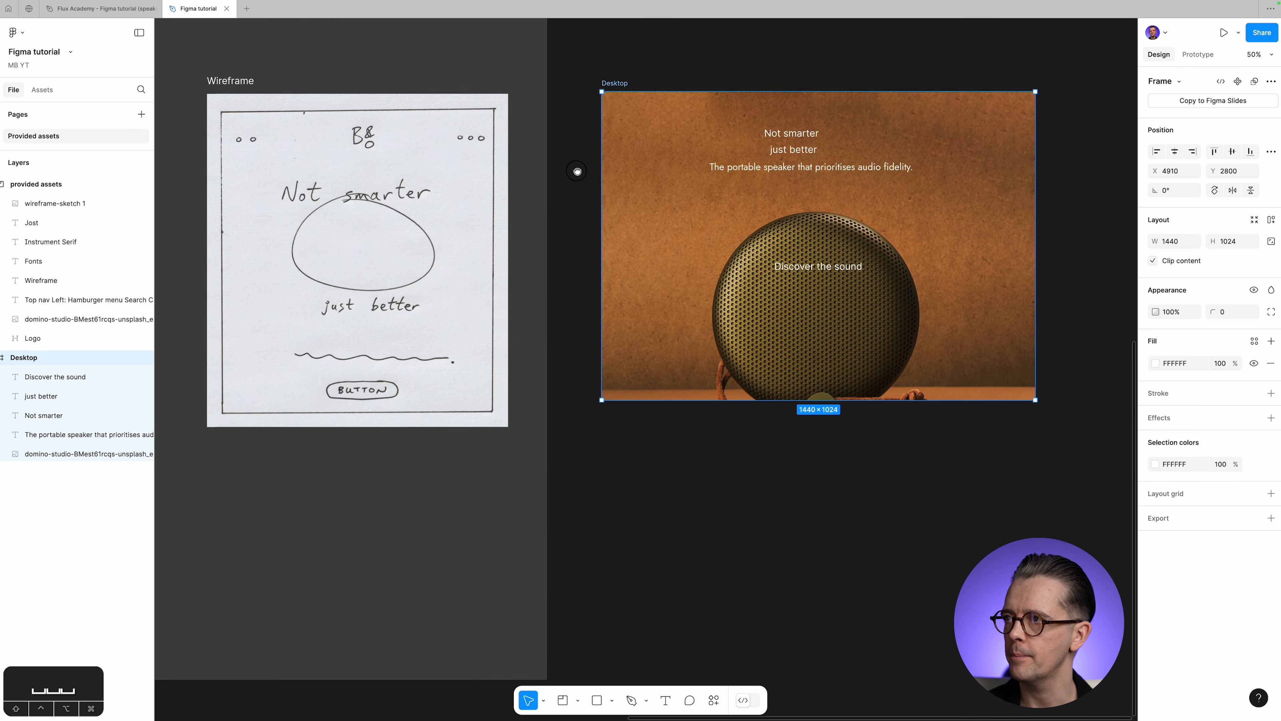
Extend the Desktop frame downward to a height of 1920 without scaling its contents, and deselect it.
left_click(656, 401)
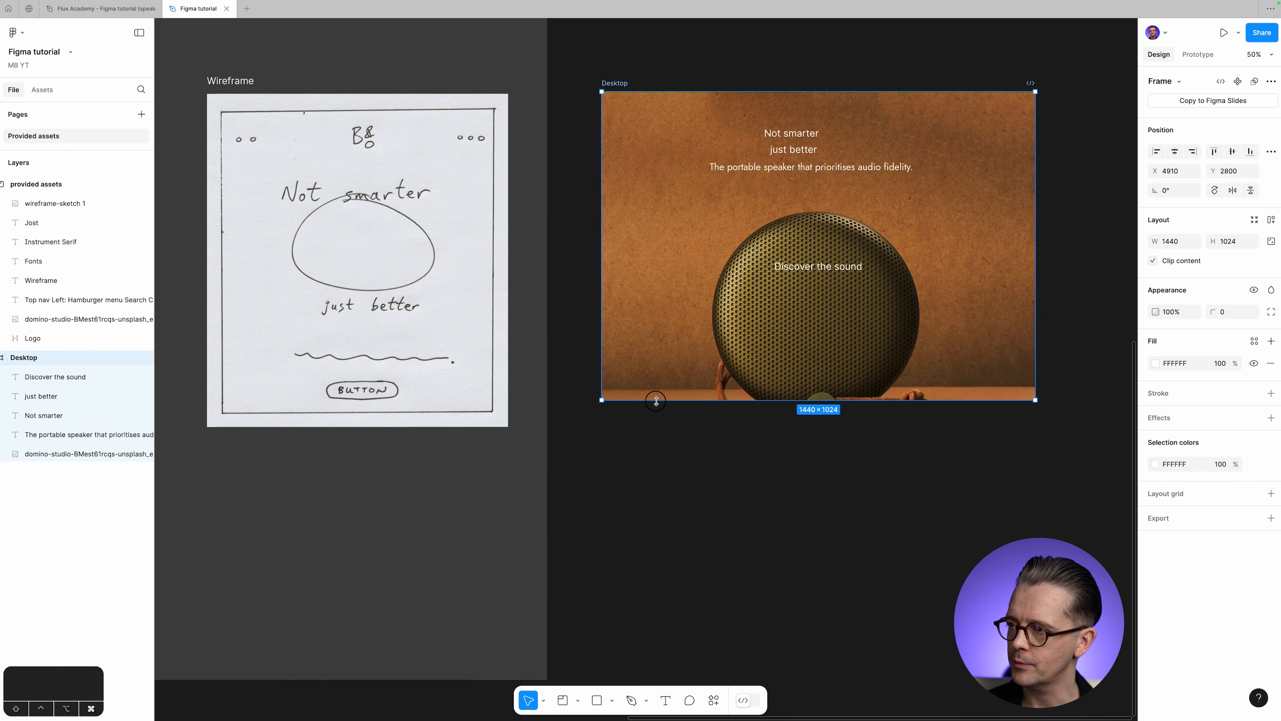
left_click_drag(656, 401, 657, 672)
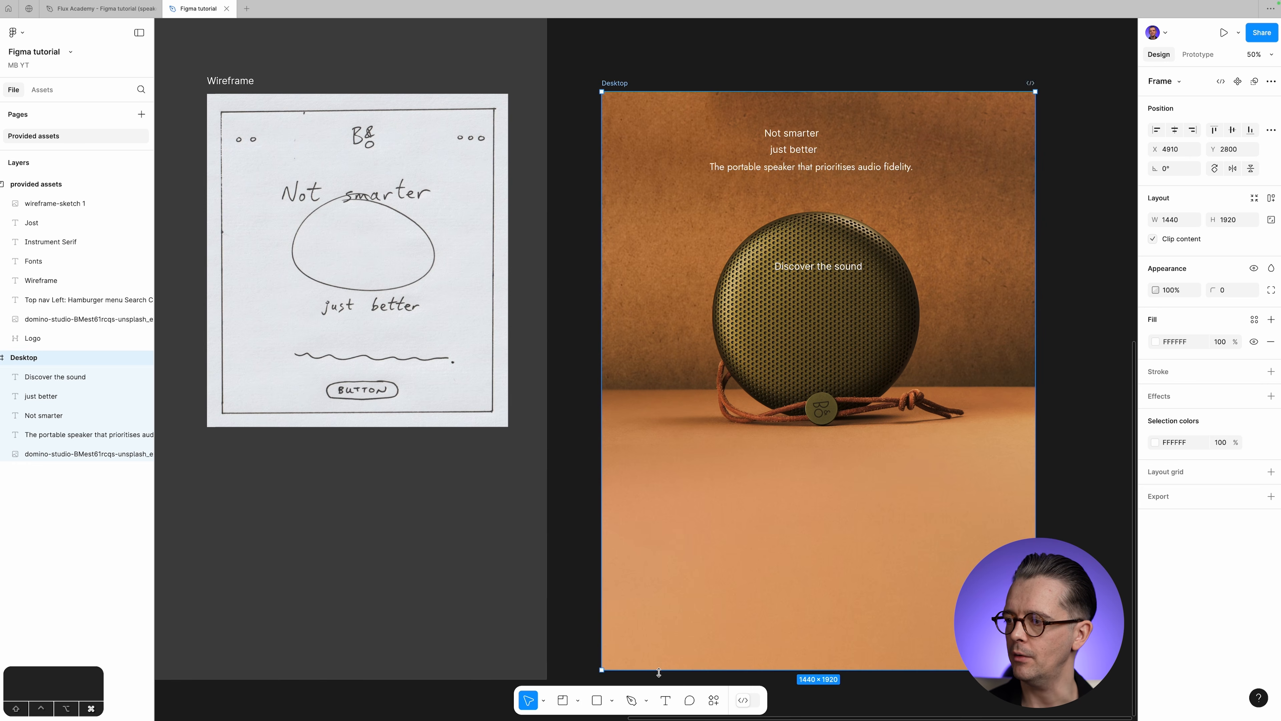
scroll(761, 361, "down", 2)
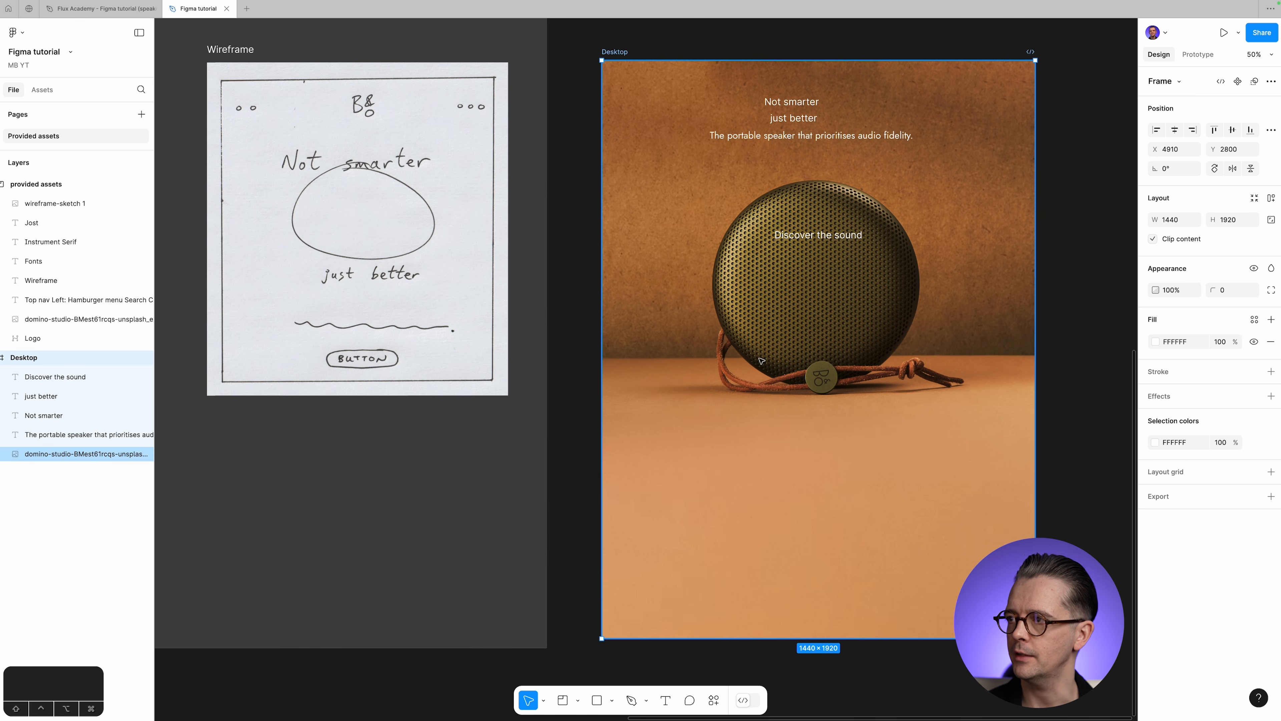
left_click(1071, 484)
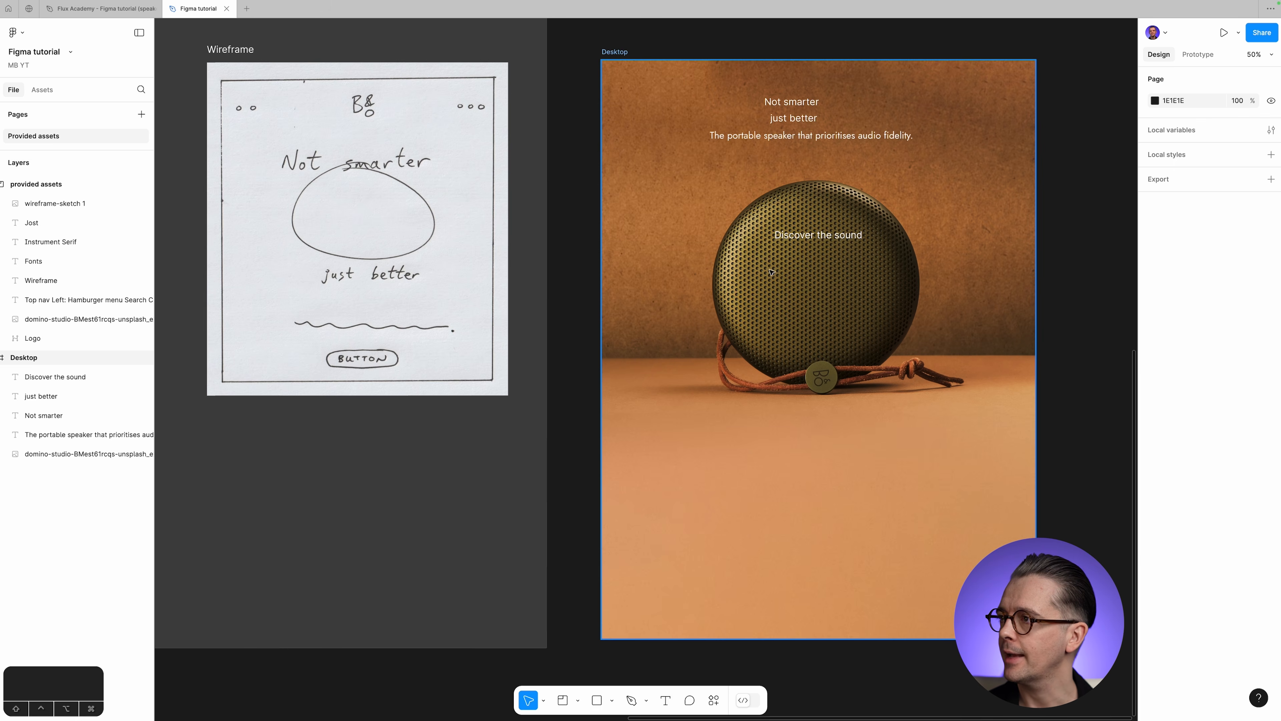
Move the "Discover the sound" text to the lower part of the Desktop frame, at Y 1696, and centre it horizontally.
left_click(810, 237)
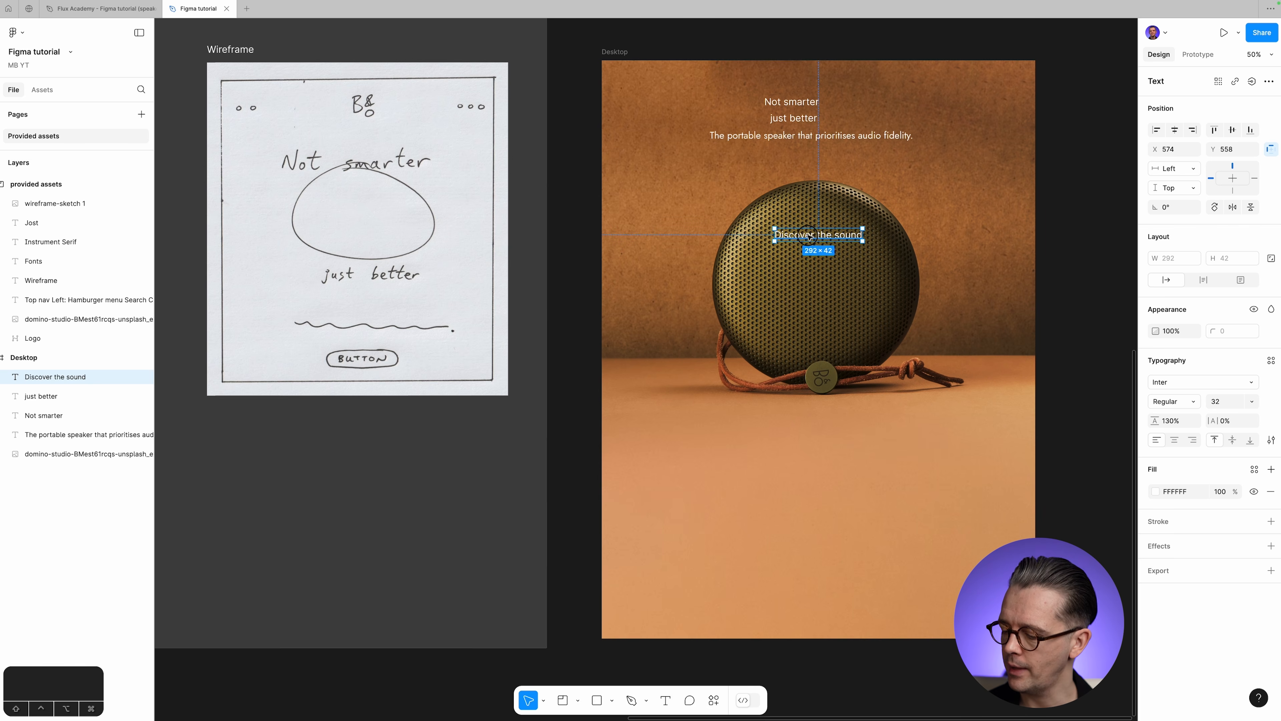
left_click_drag(809, 237, 797, 579)
scroll(920, 458, "down", 1)
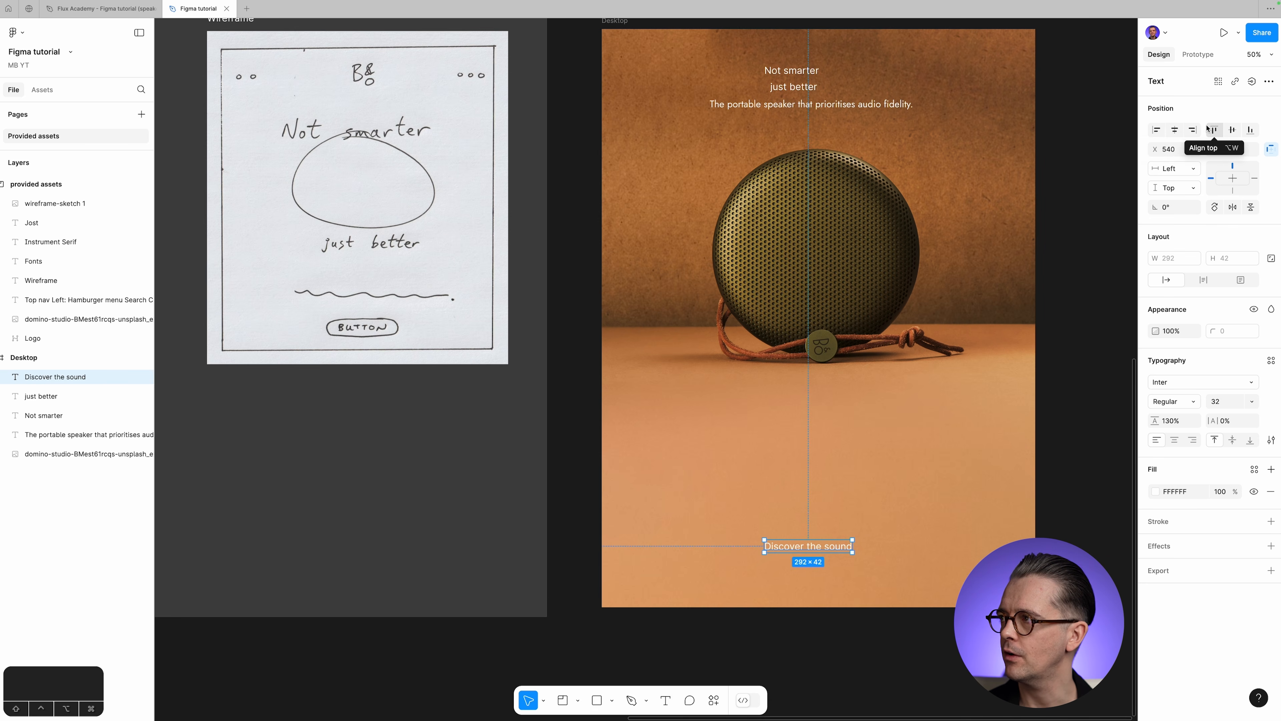
left_click(1174, 131)
left_click(1175, 133)
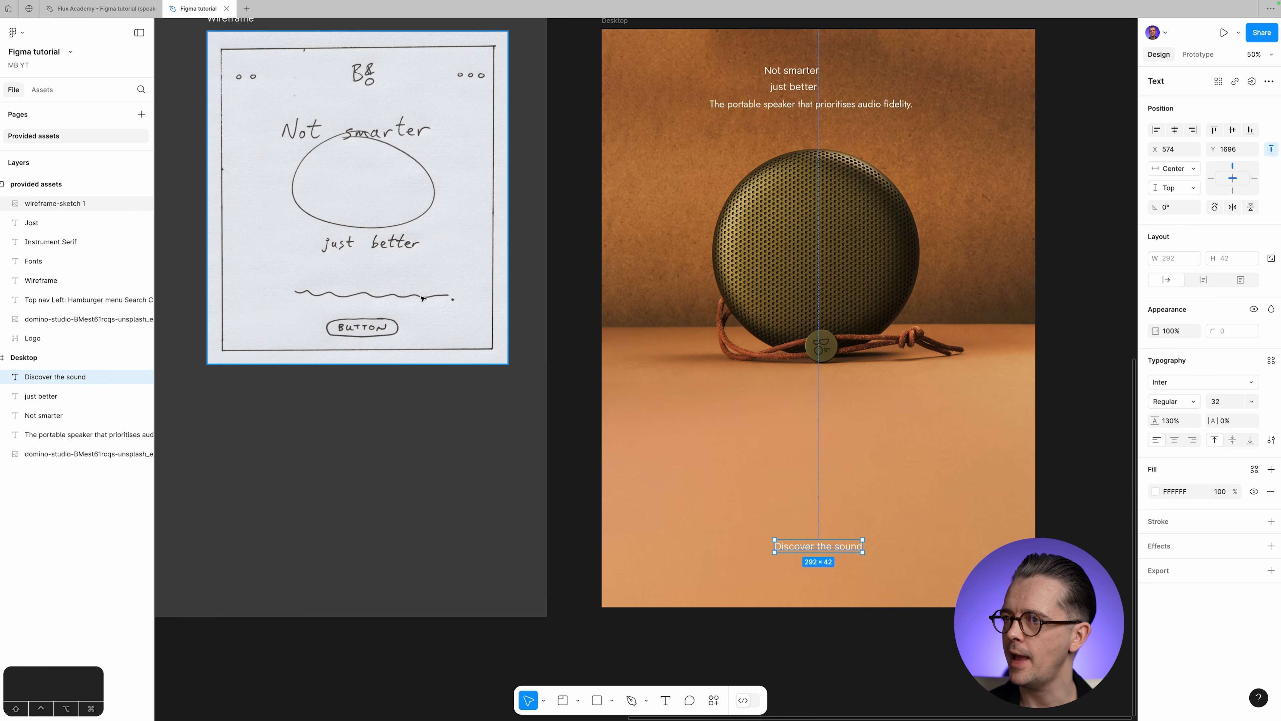
Move the tagline "The portable speaker that prioritises audio fidelity." above the button text, at Y 1454, and centre it horizontally.
left_click(746, 99)
left_click_drag(748, 108, 840, 477)
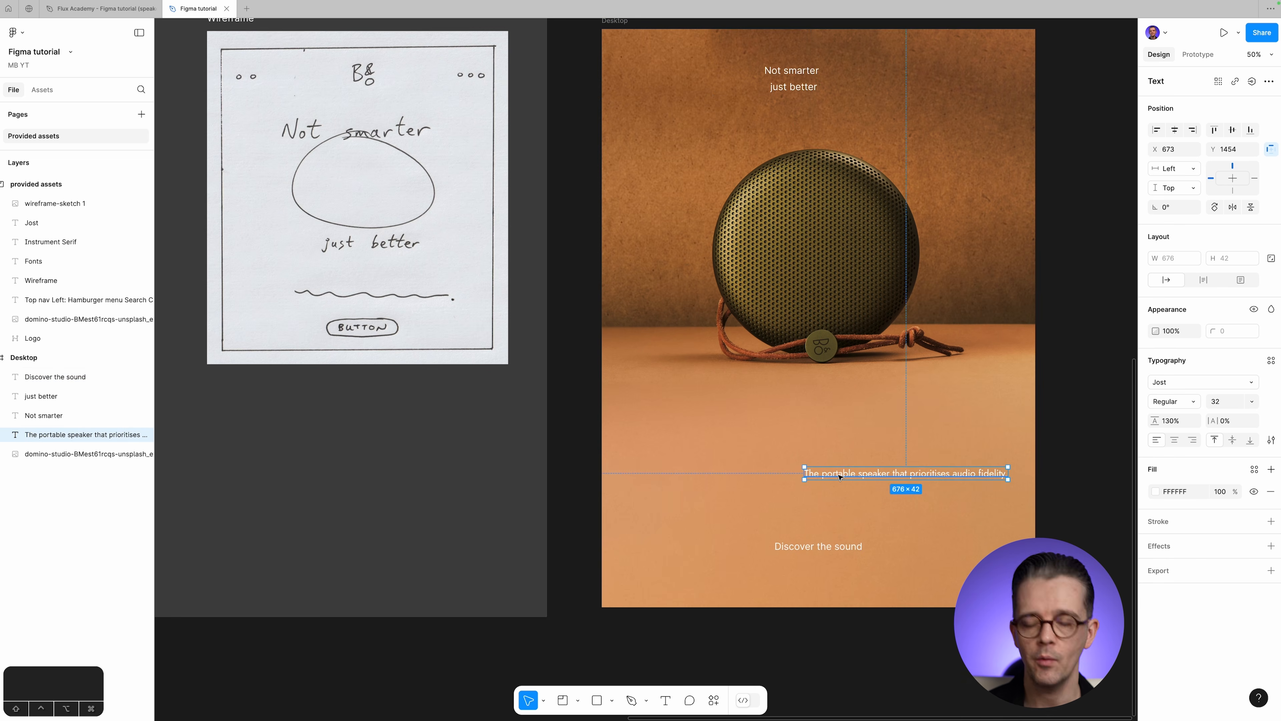
key("alt+h")
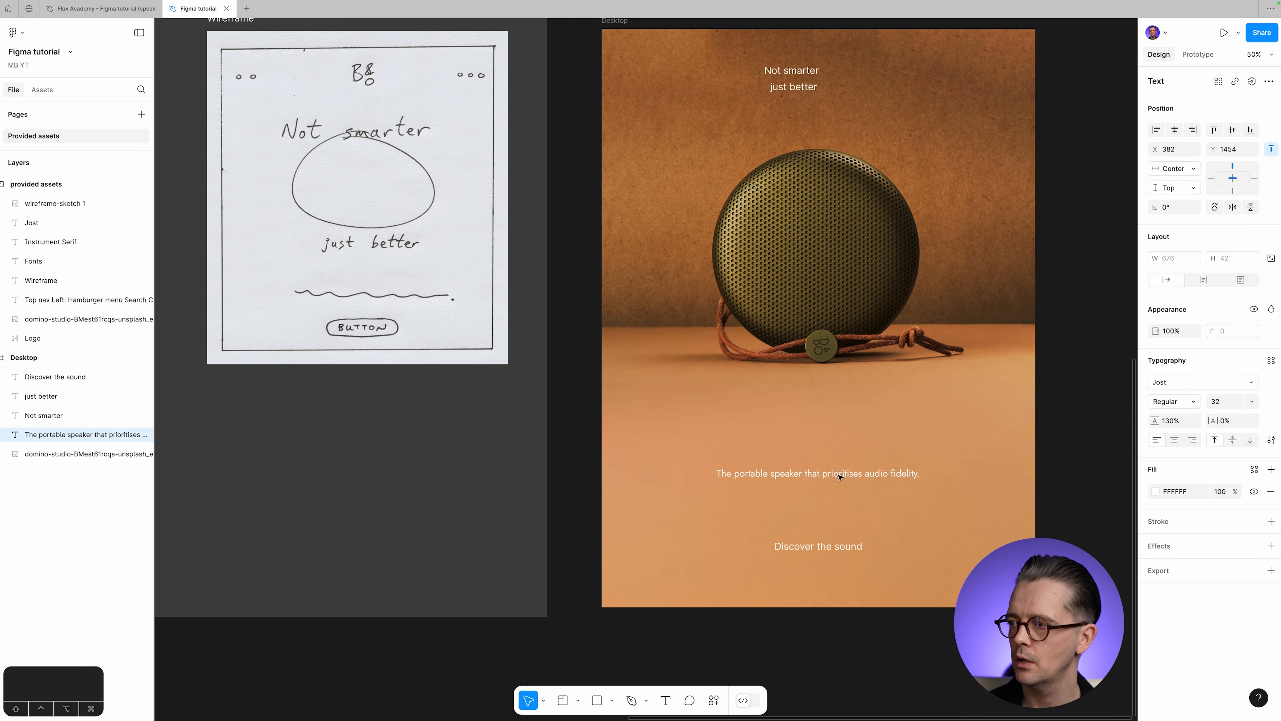
Place "just better" below the speaker at Y 1182, centred horizontally, and "Not smarter" just above the speaker at X 642, Y 304.
left_click_drag(789, 87, 828, 394)
scroll(905, 398, "down", 1)
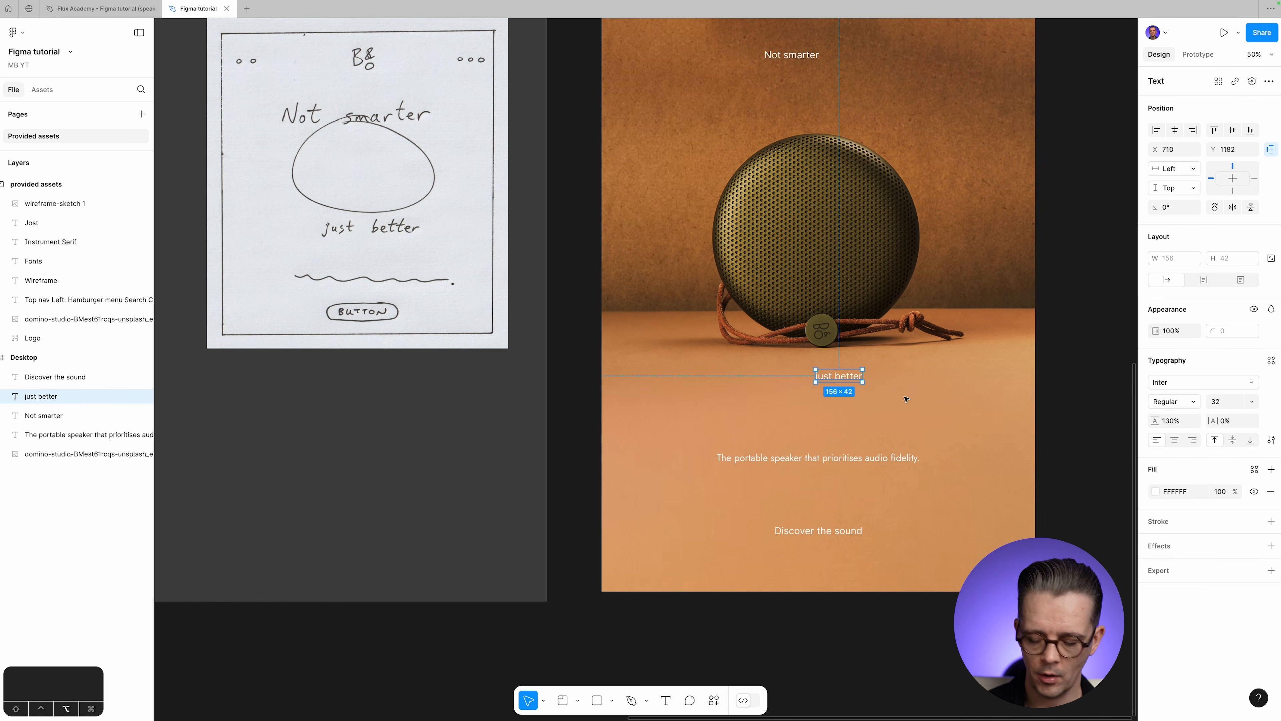
key("alt+h")
left_click(791, 56)
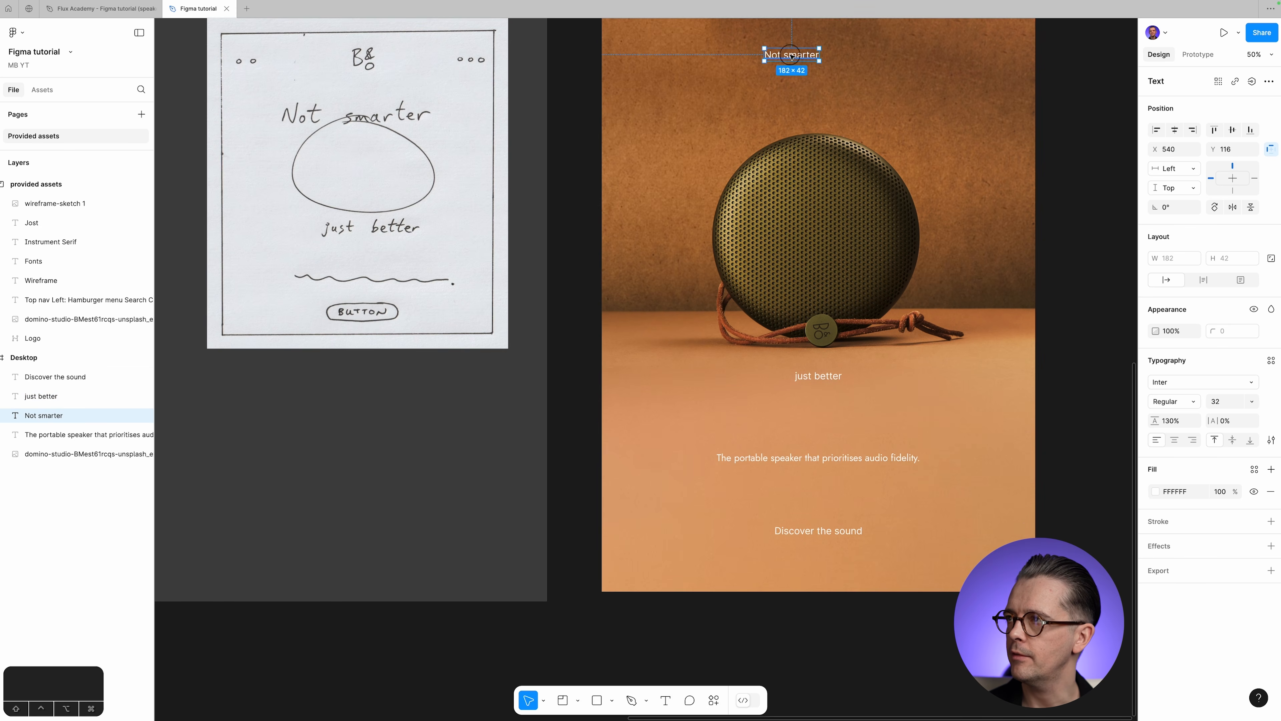
left_click_drag(794, 56, 822, 113)
scroll(1064, 320, "up", 2)
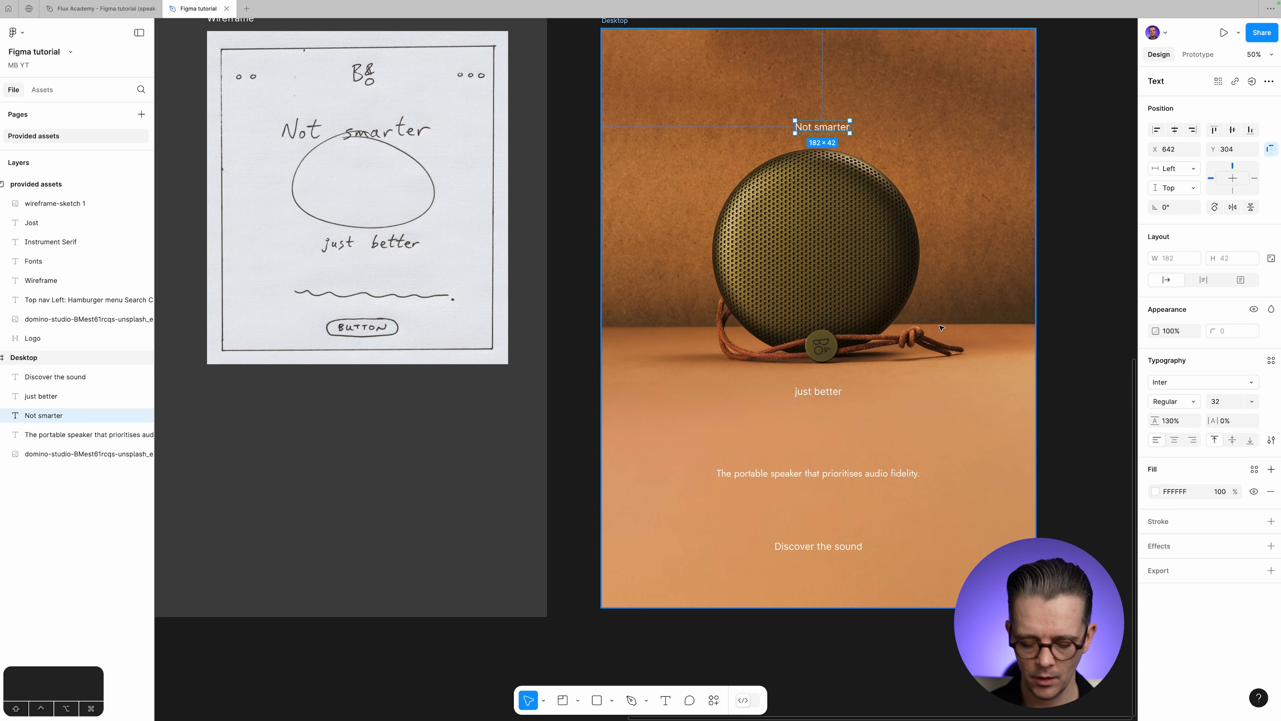
left_click(830, 392)
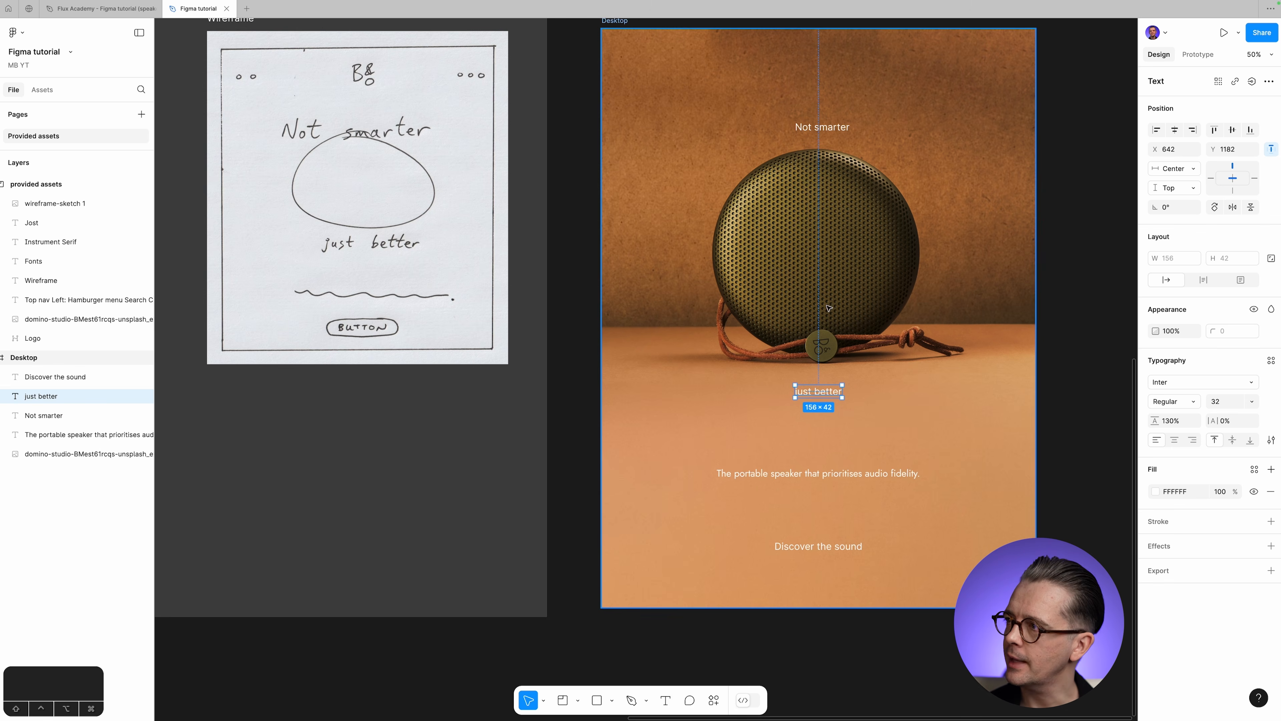
scroll(803, 147, "down", 1)
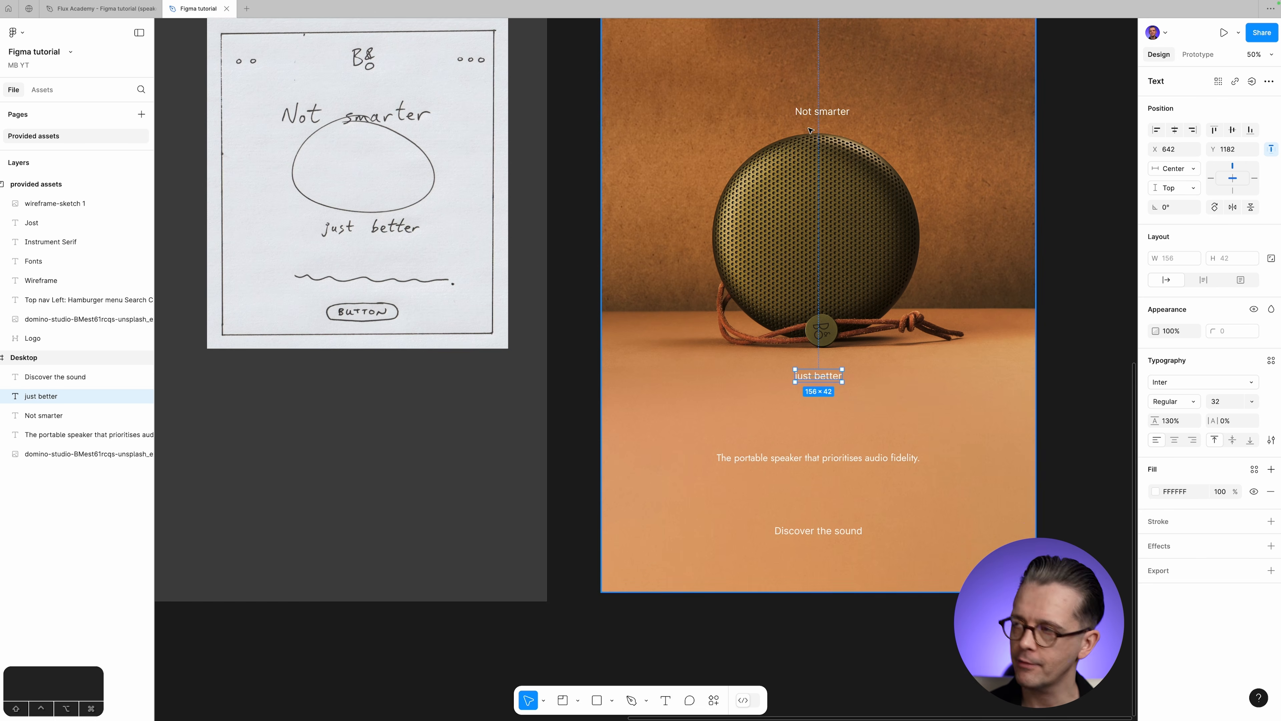
left_click(824, 115, "shift")
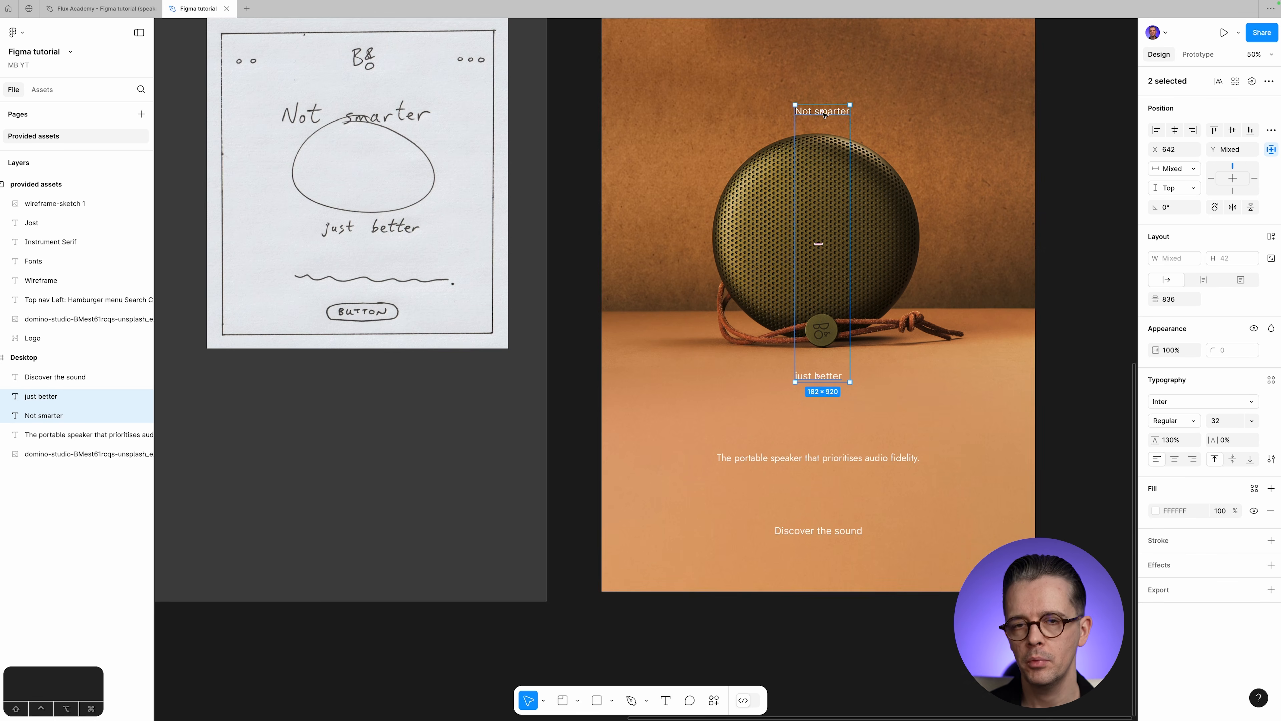
left_click(580, 329)
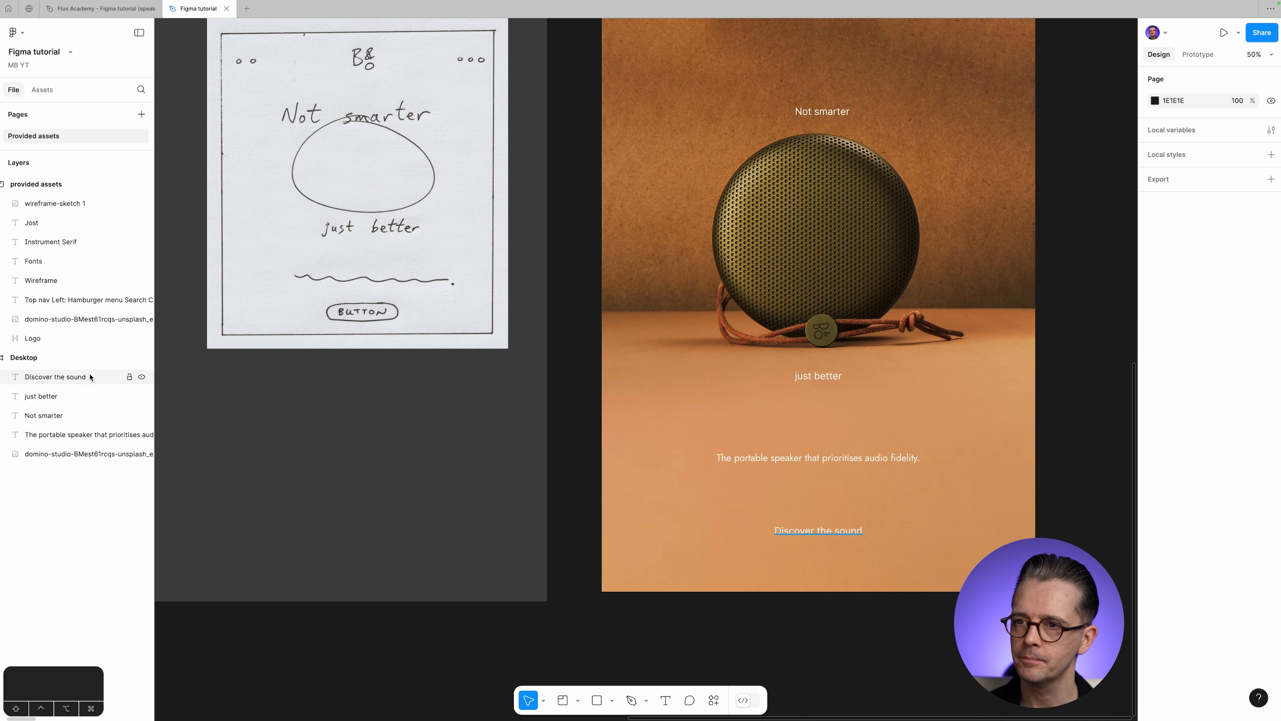
left_click(61, 397)
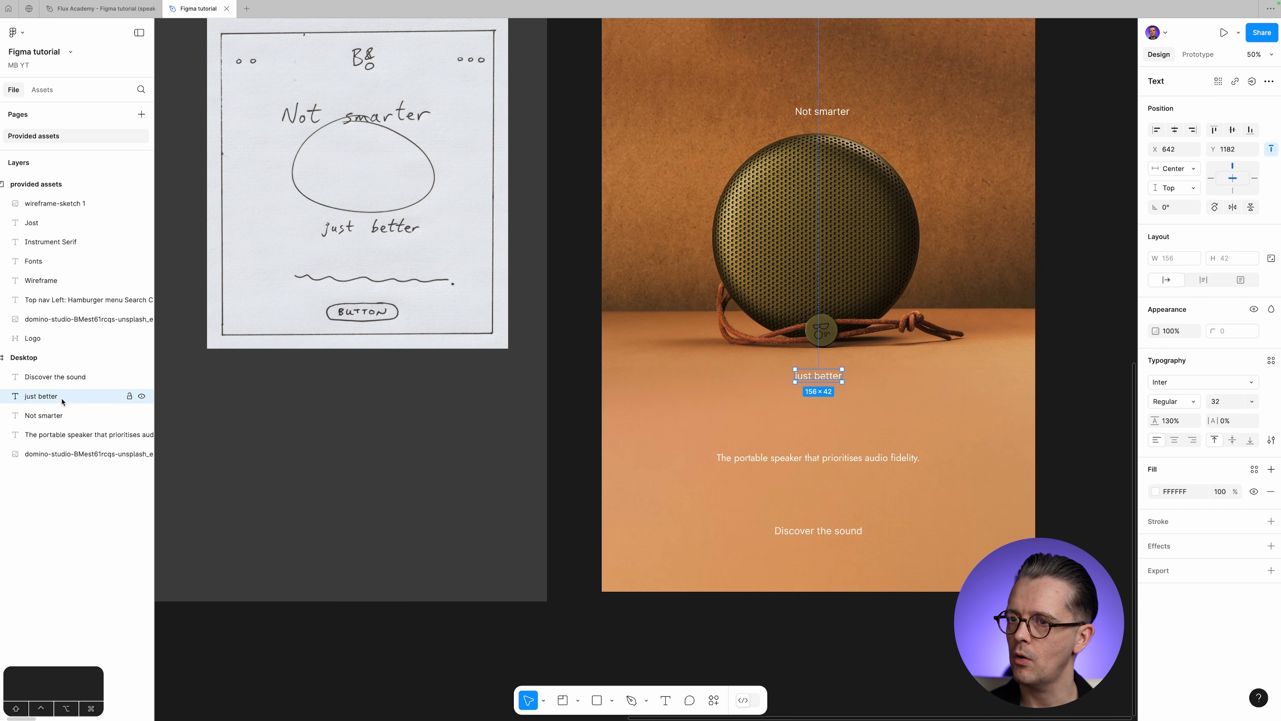
left_click(74, 415, "super")
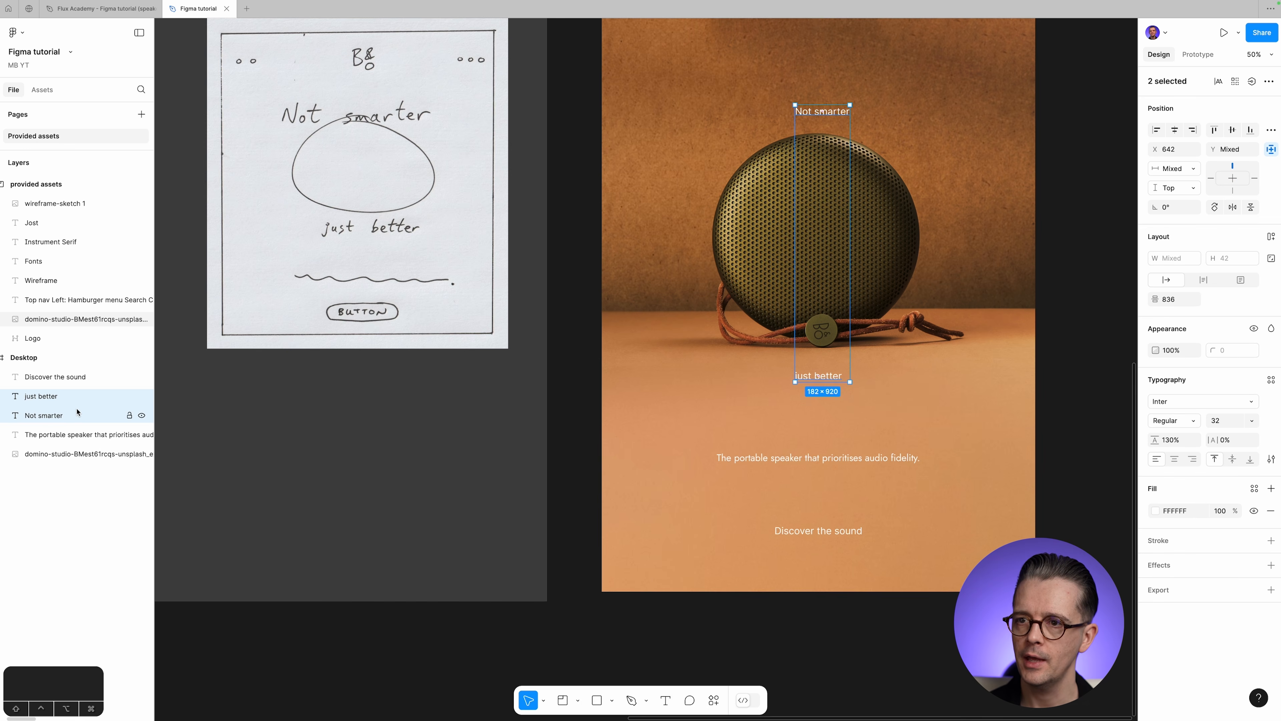
left_click(51, 416, "super")
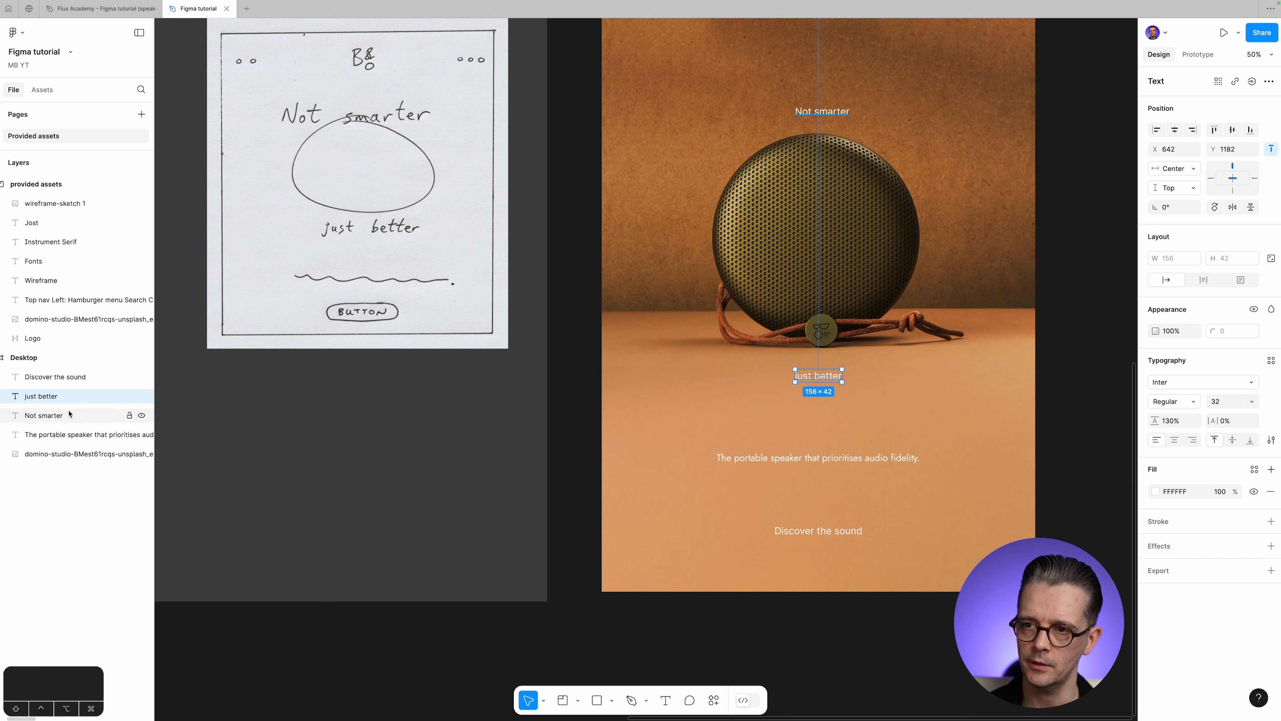
Reorder the "Not smarter" text layer to the top of the Desktop frame's layer stack.
left_click(60, 417)
left_click_drag(62, 418, 60, 372)
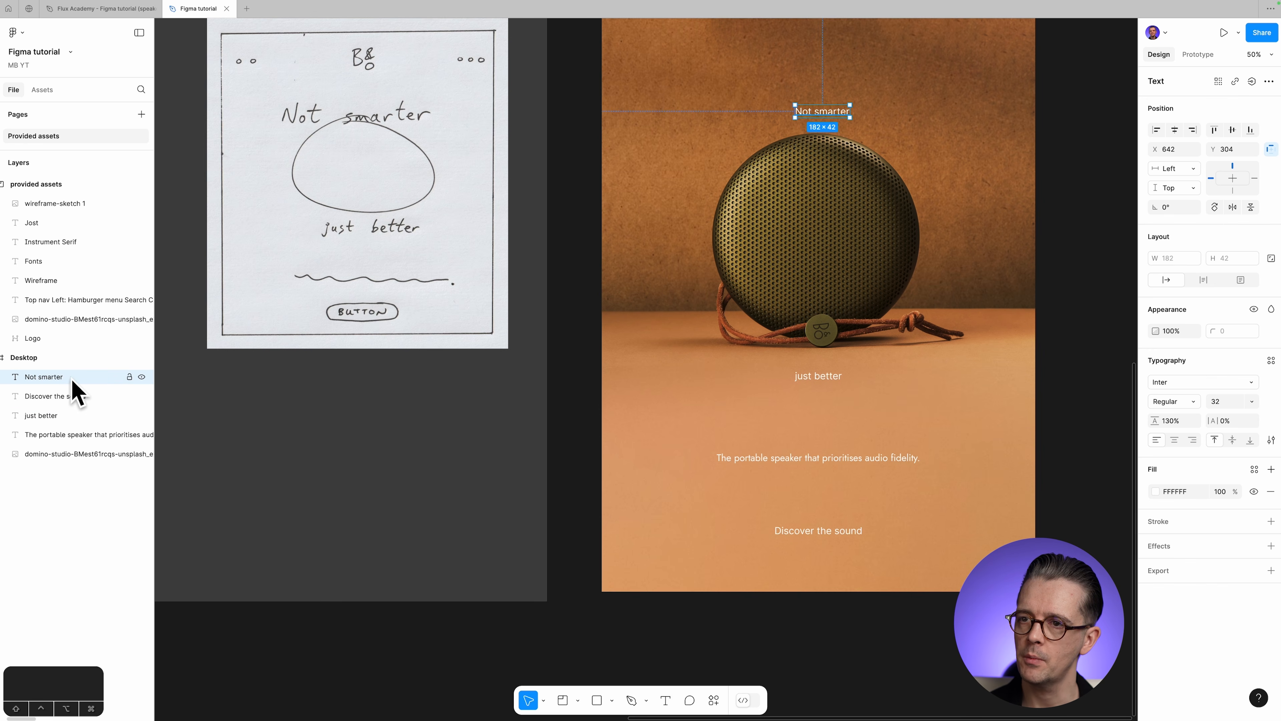
left_click(72, 419, "shift")
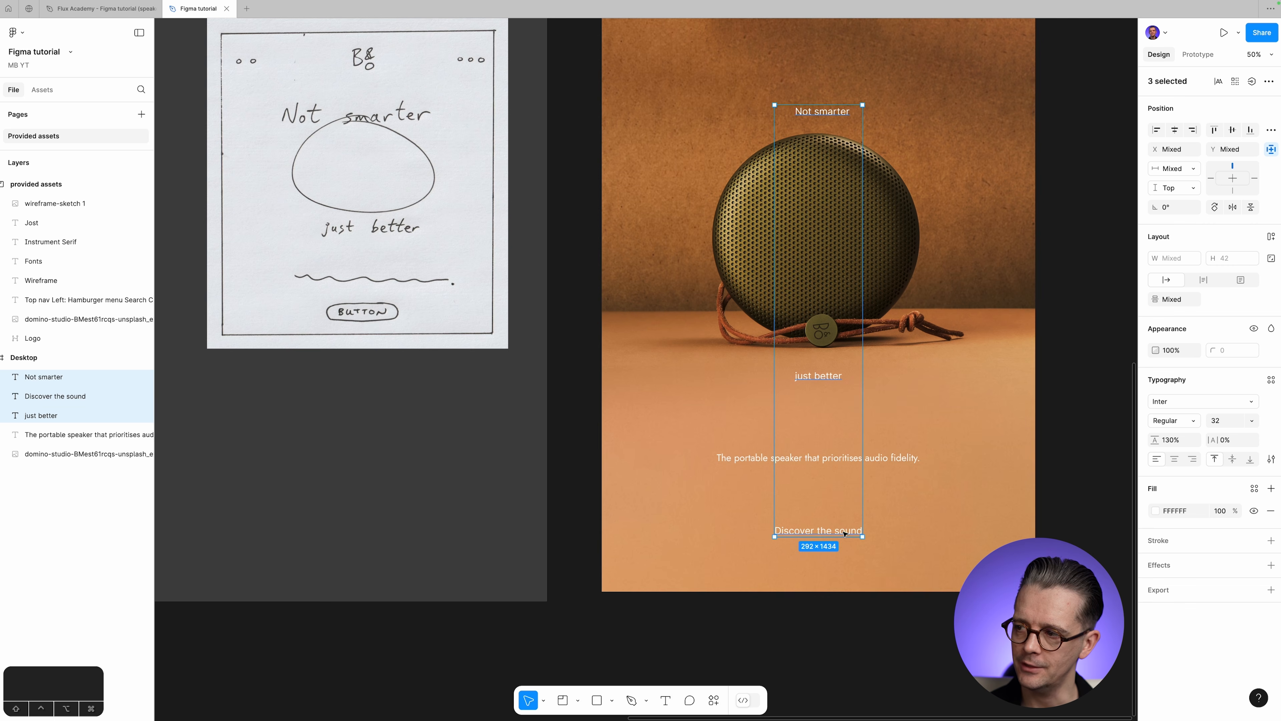
Set both headline texts, "Not smarter" and "just better", to the Instrument Serif font at size 128.
left_click(80, 415)
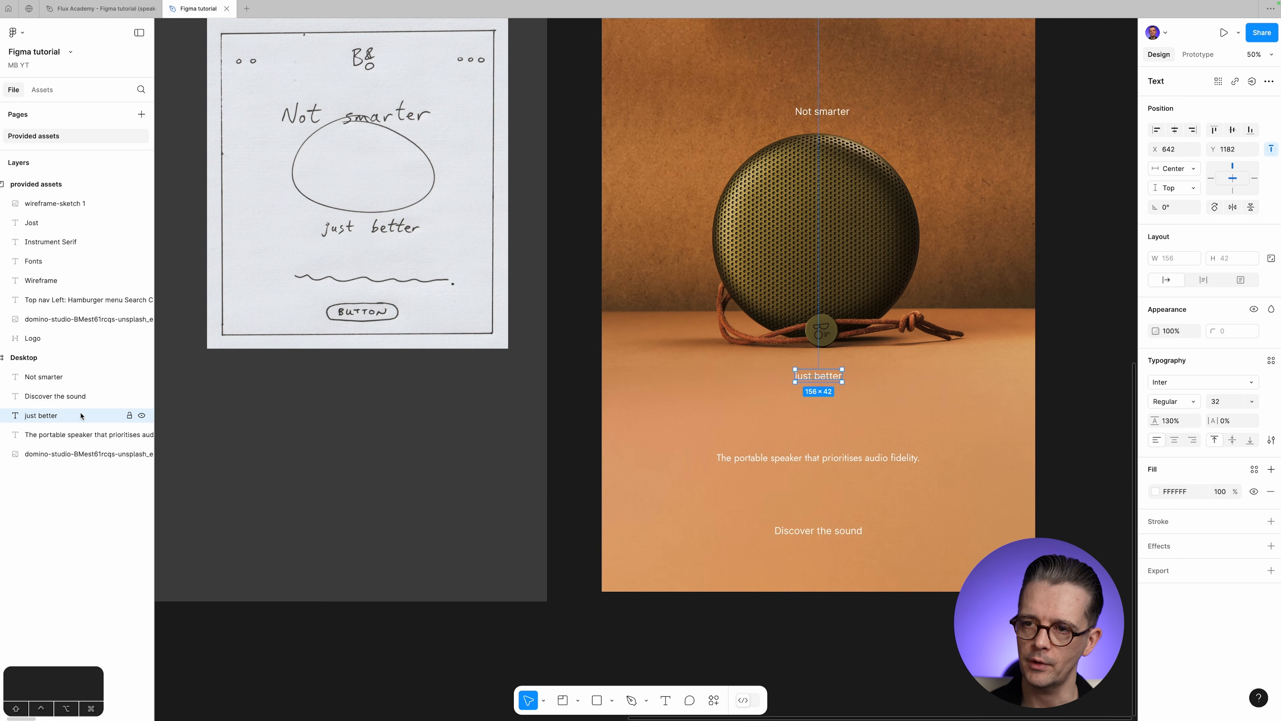
left_click(70, 378, "super")
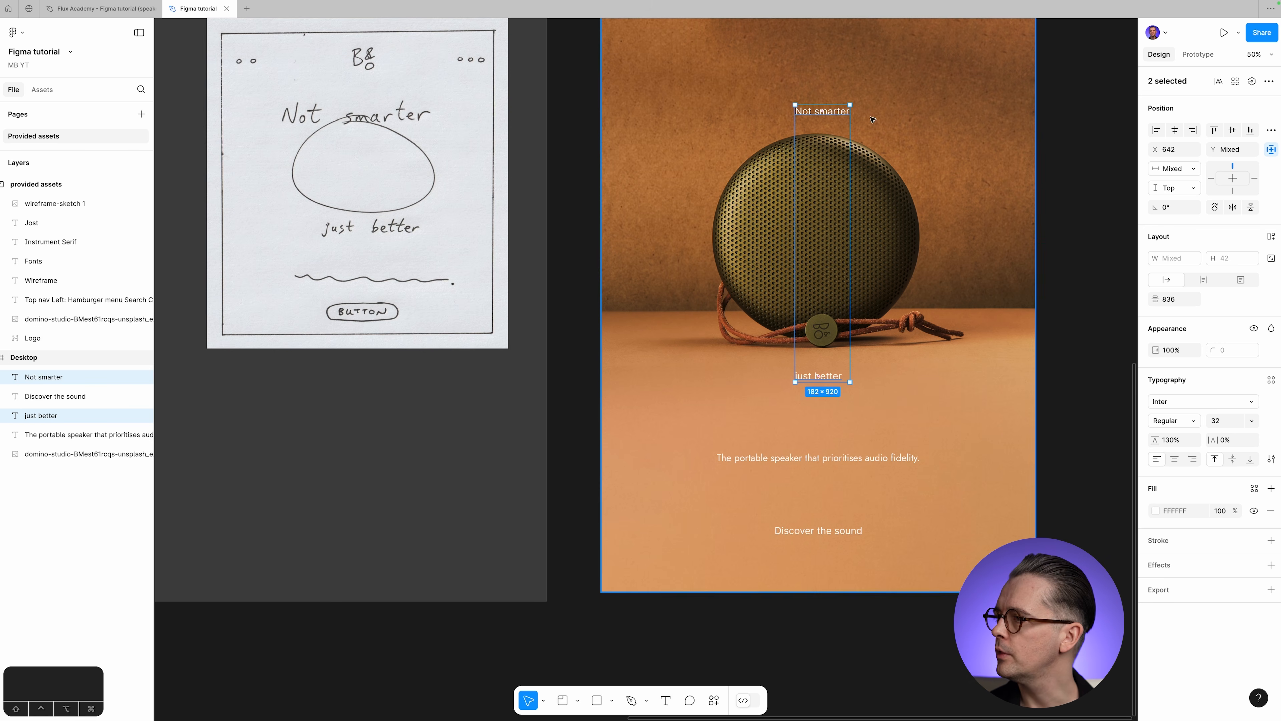
left_click(1175, 402)
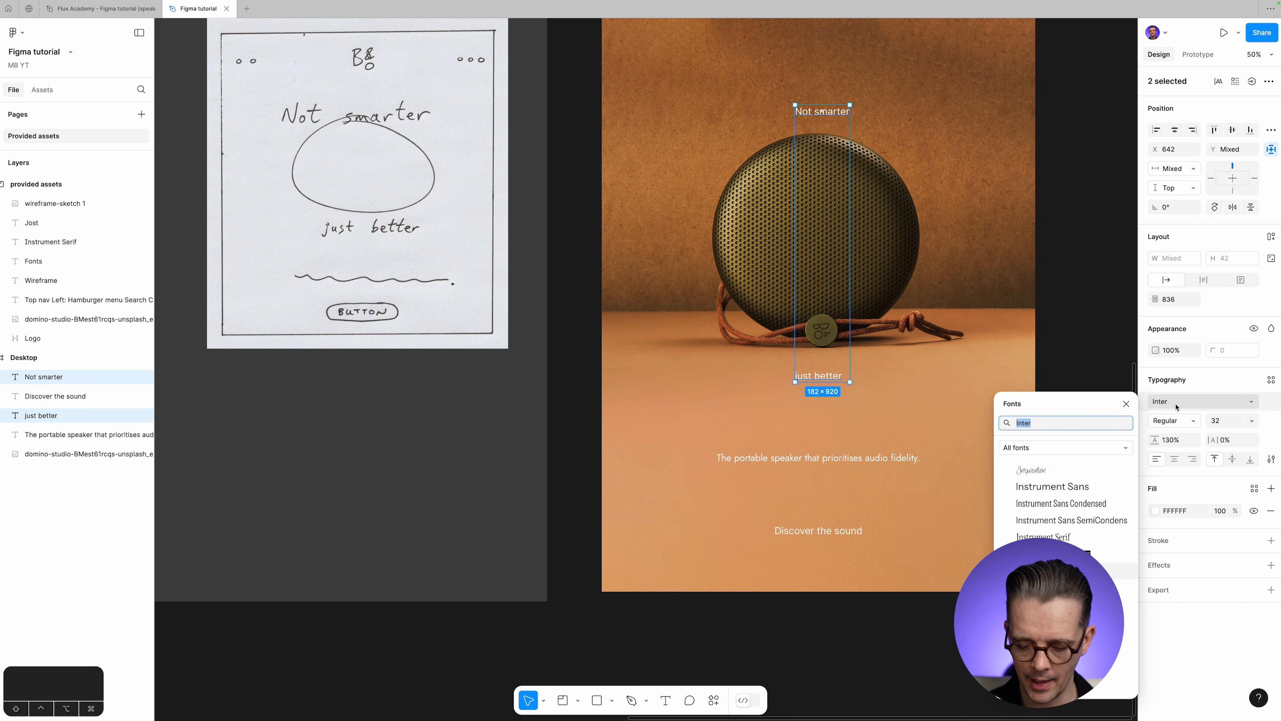
type("in")
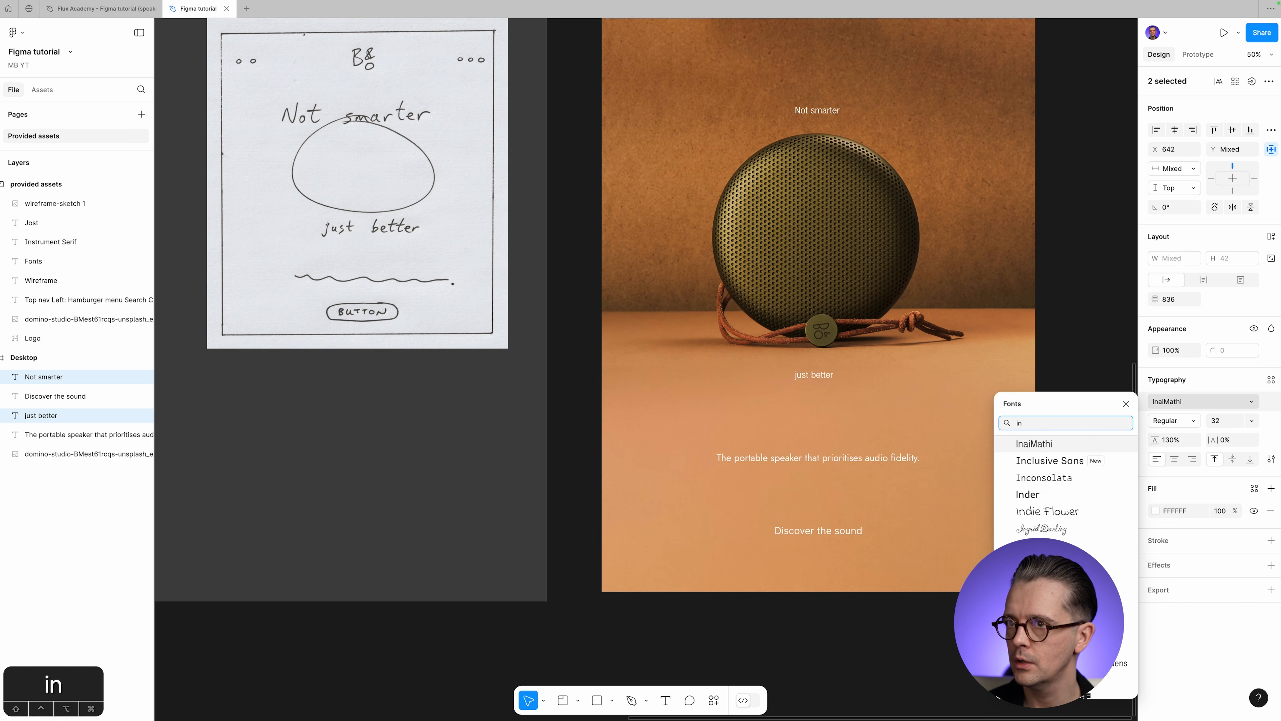
type("str")
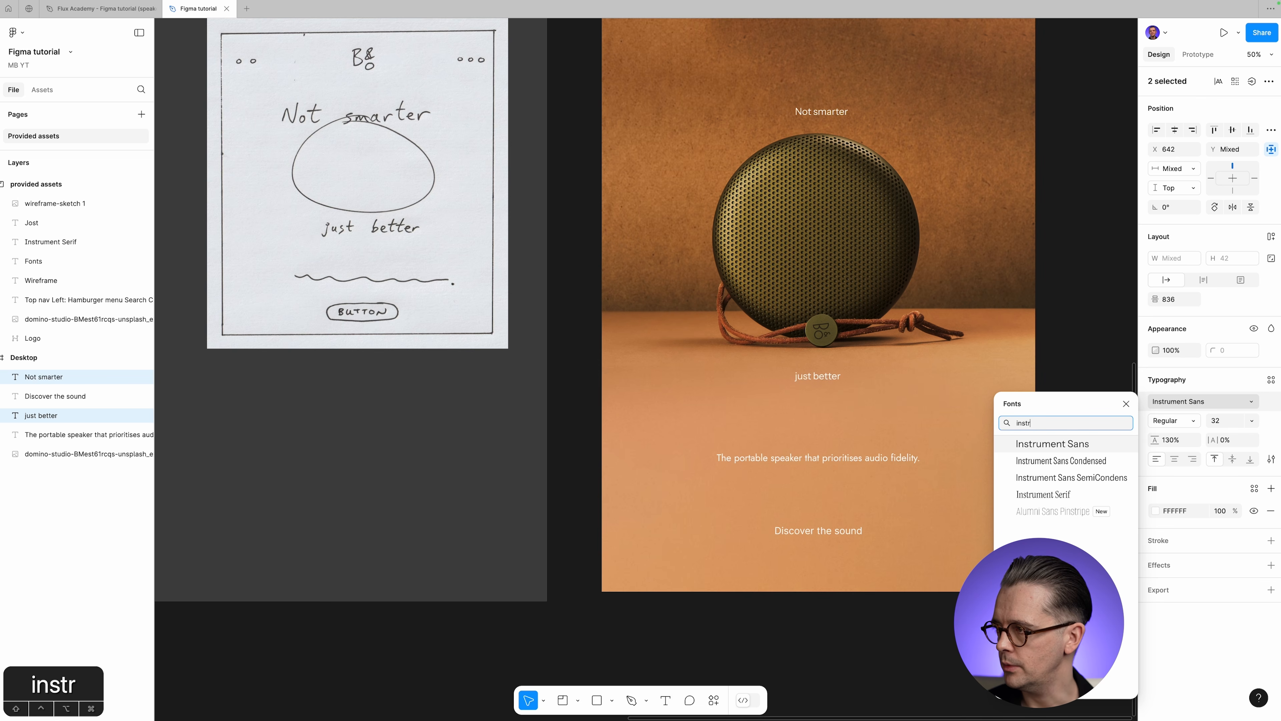
left_click(1044, 494)
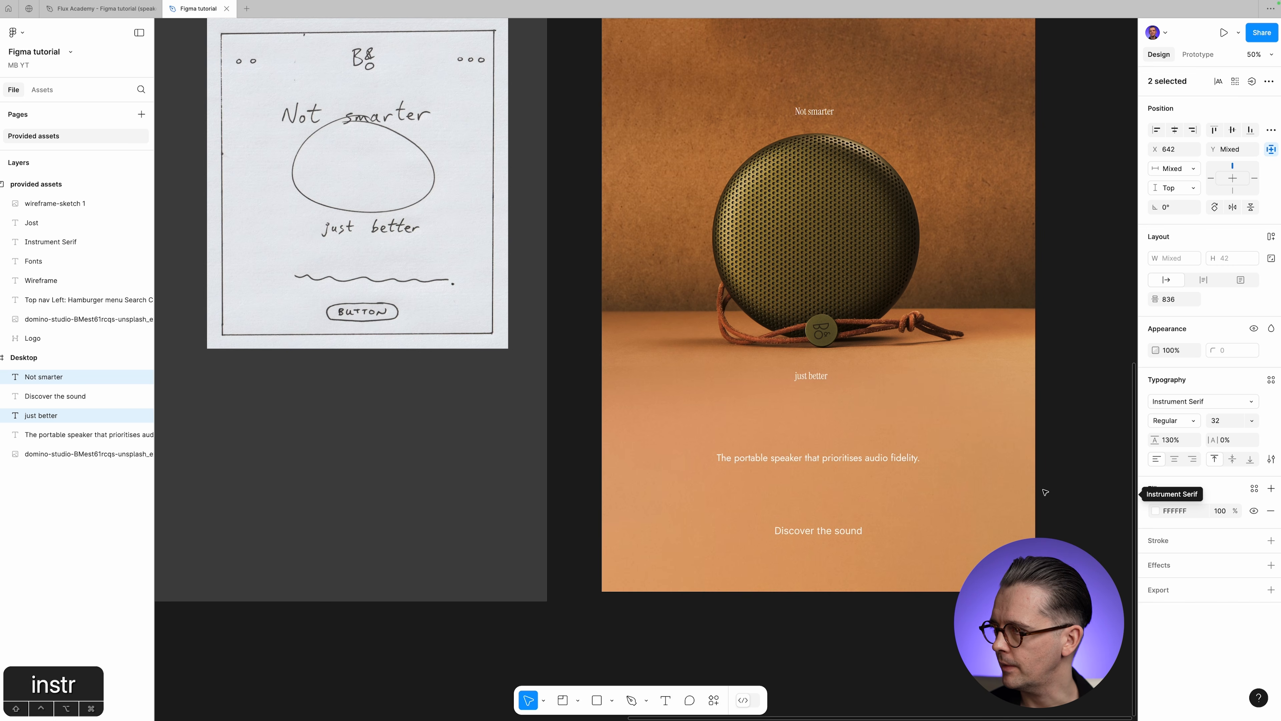
left_click(1251, 421)
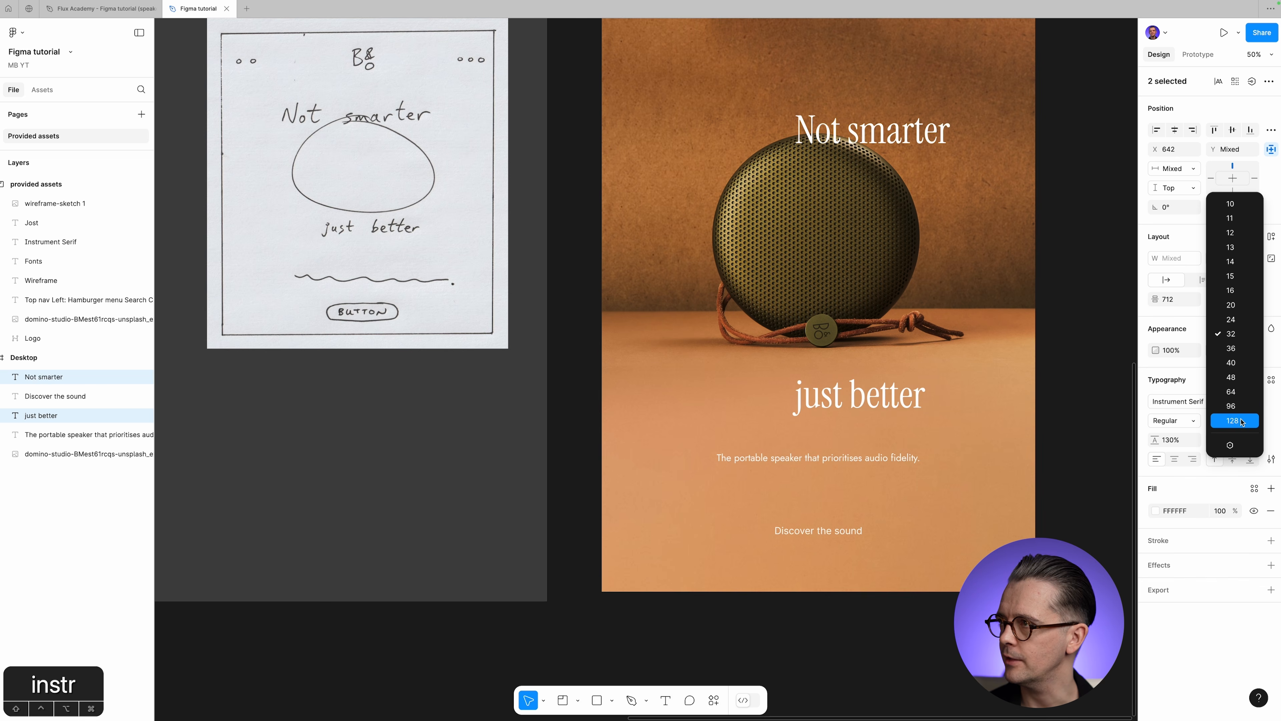
left_click(1241, 421)
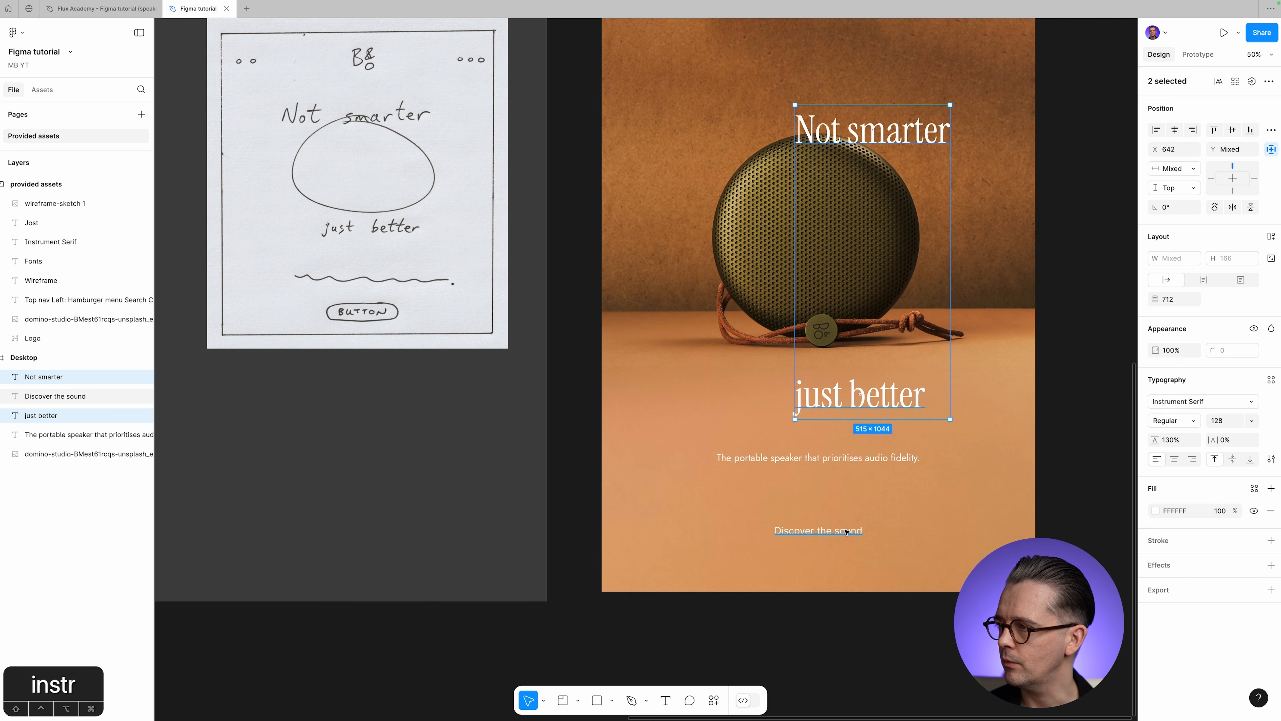
Change the font of the "Discover the sound" text to Jost and deselect it.
left_click(847, 532)
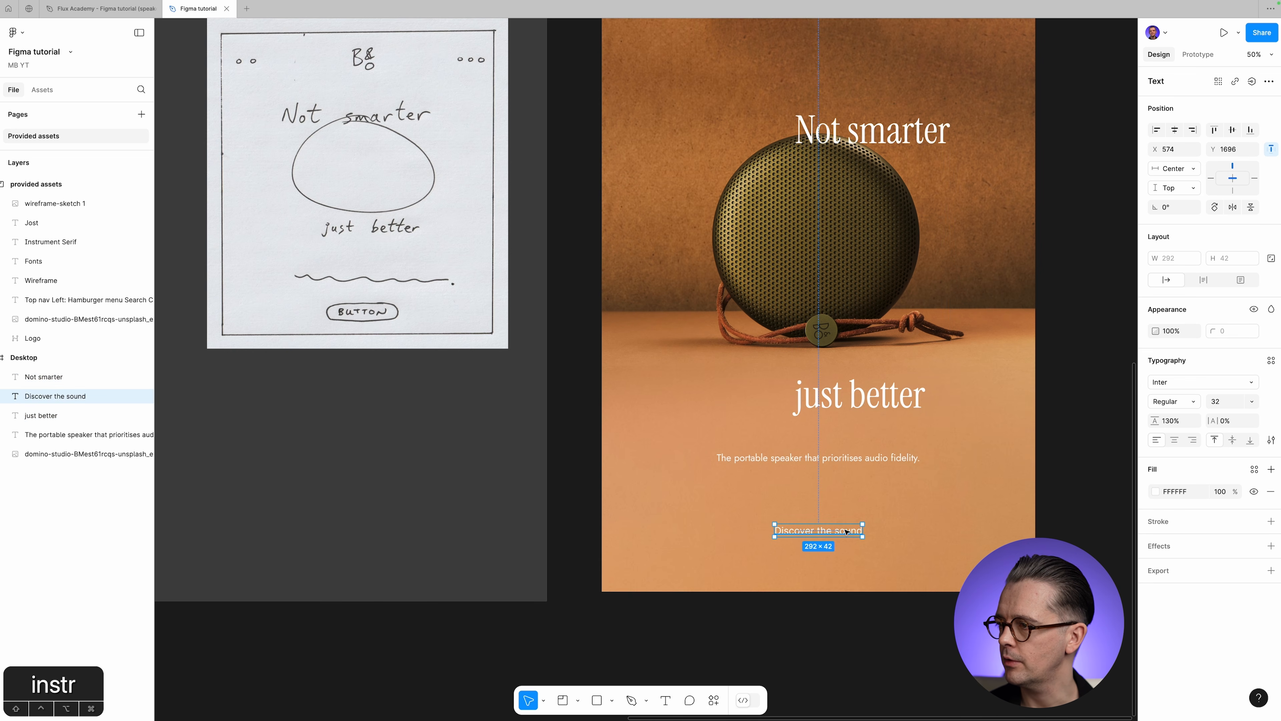
left_click(1219, 382)
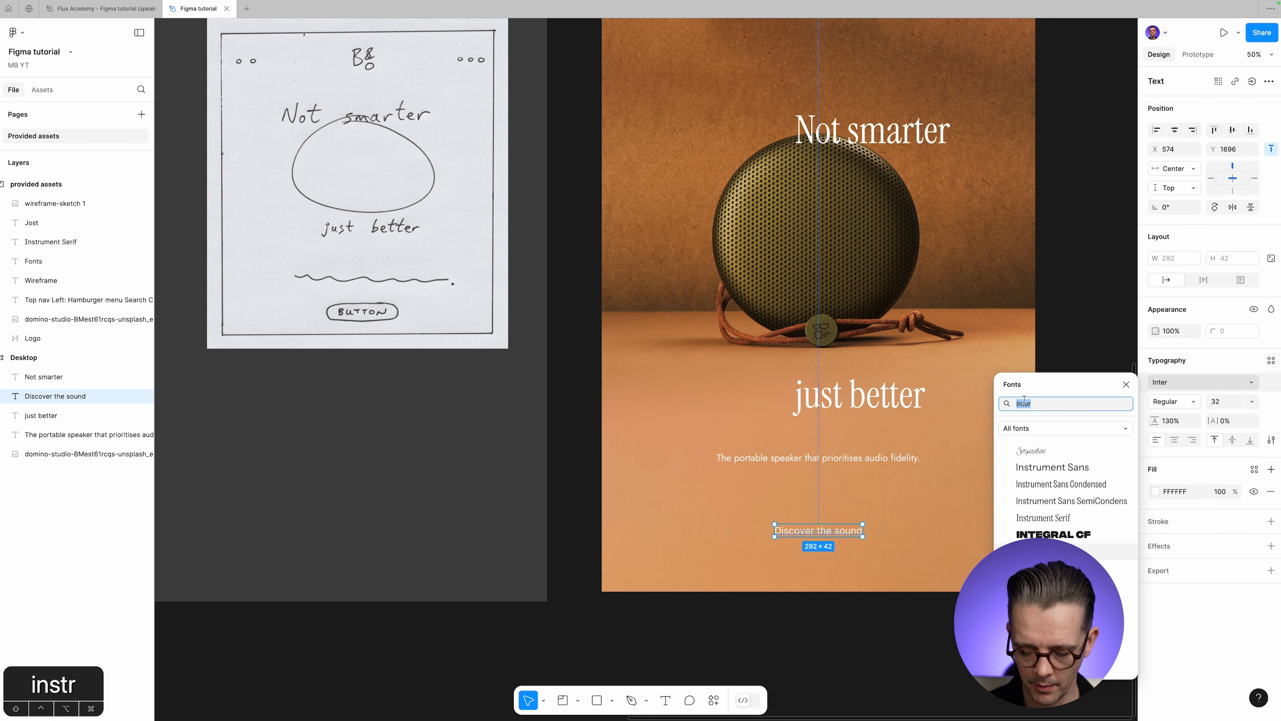
type("jos")
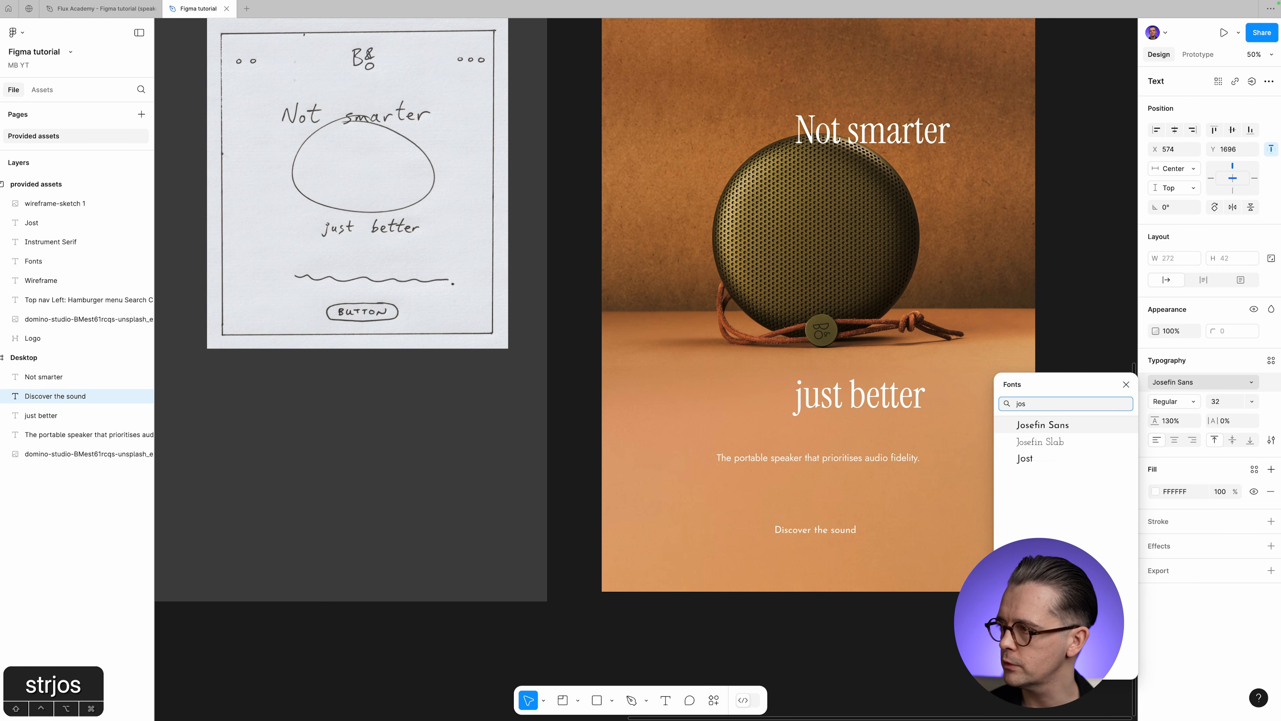
left_click(1063, 459)
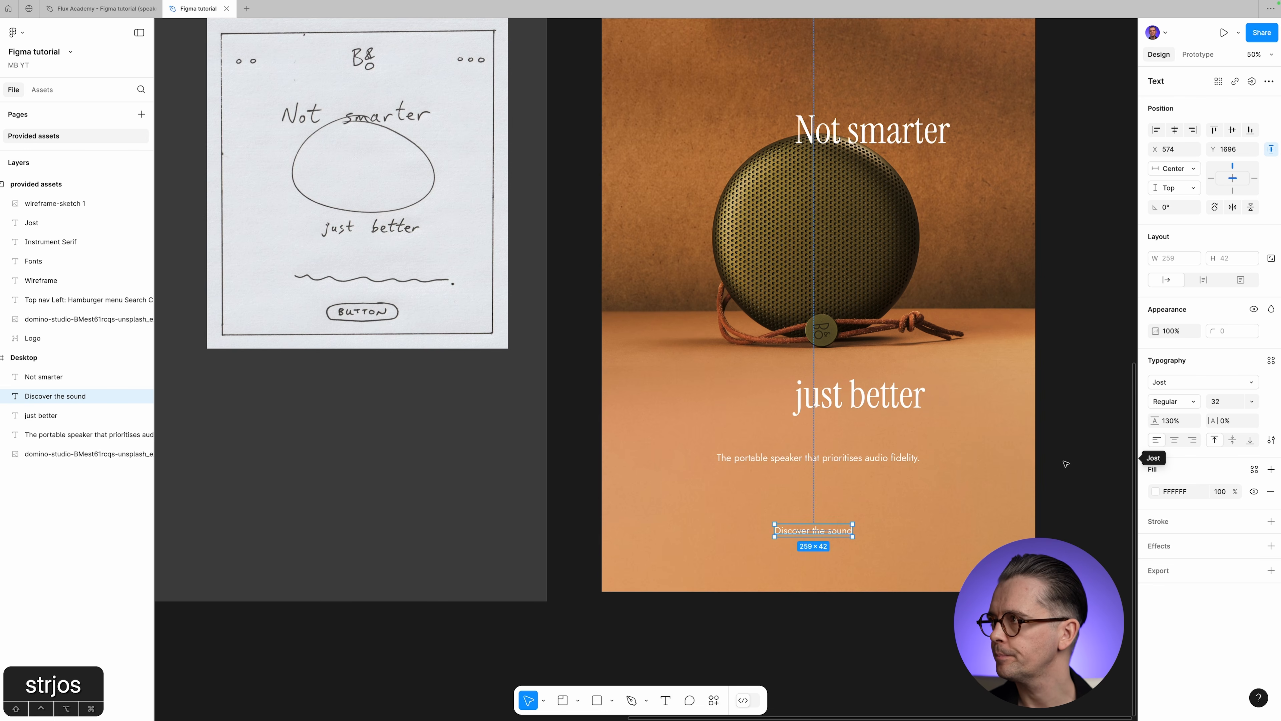
left_click(1065, 463)
scroll(1066, 464, "up", 3)
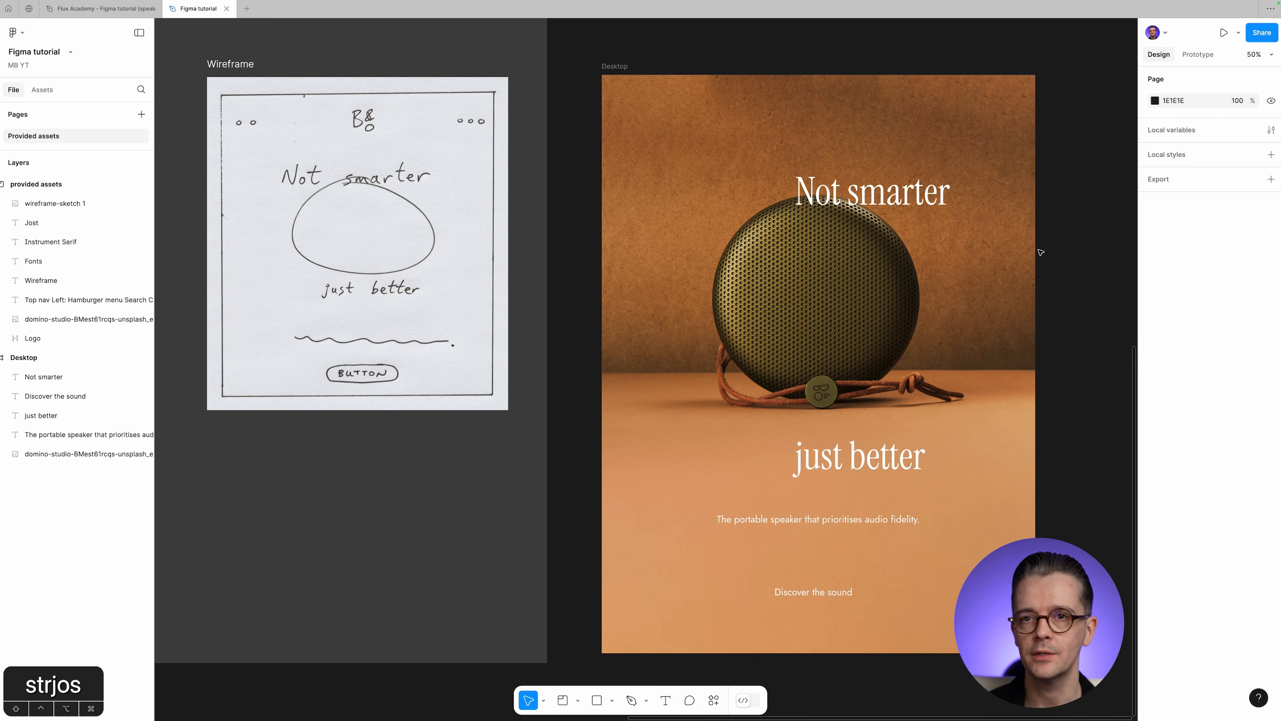
key("shift+0")
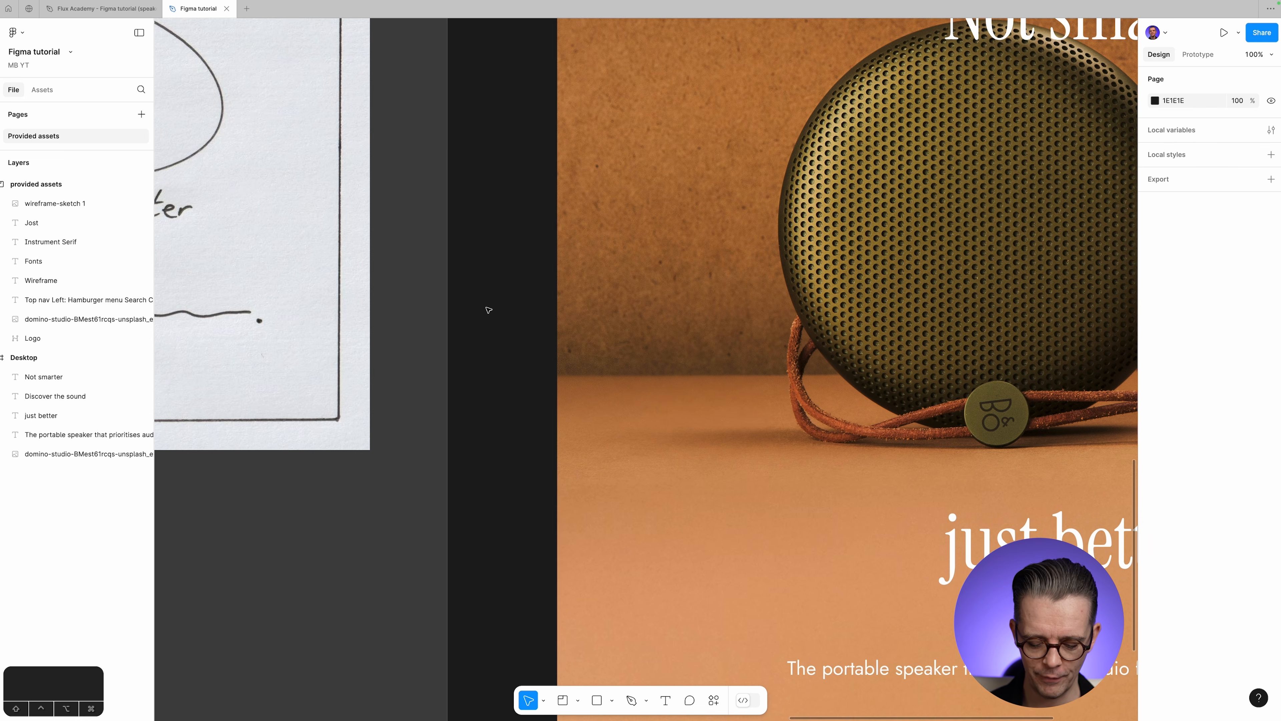
Look over the Desktop frame with the Hand tool, from the empty area above the speaker down to both headlines.
key("space")
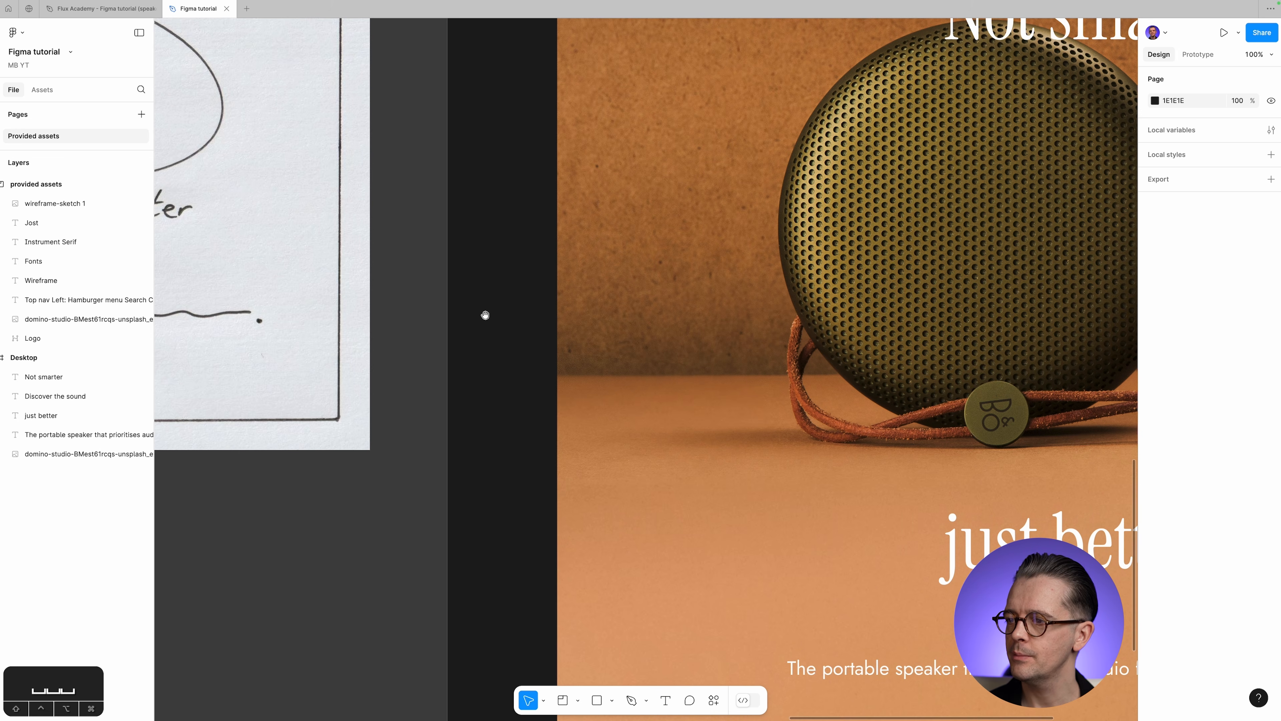
mouse_move(499, 205)
left_mouse_down()
mouse_move(413, 438)
mouse_move(263, 603)
mouse_move(143, 489)
left_mouse_up()
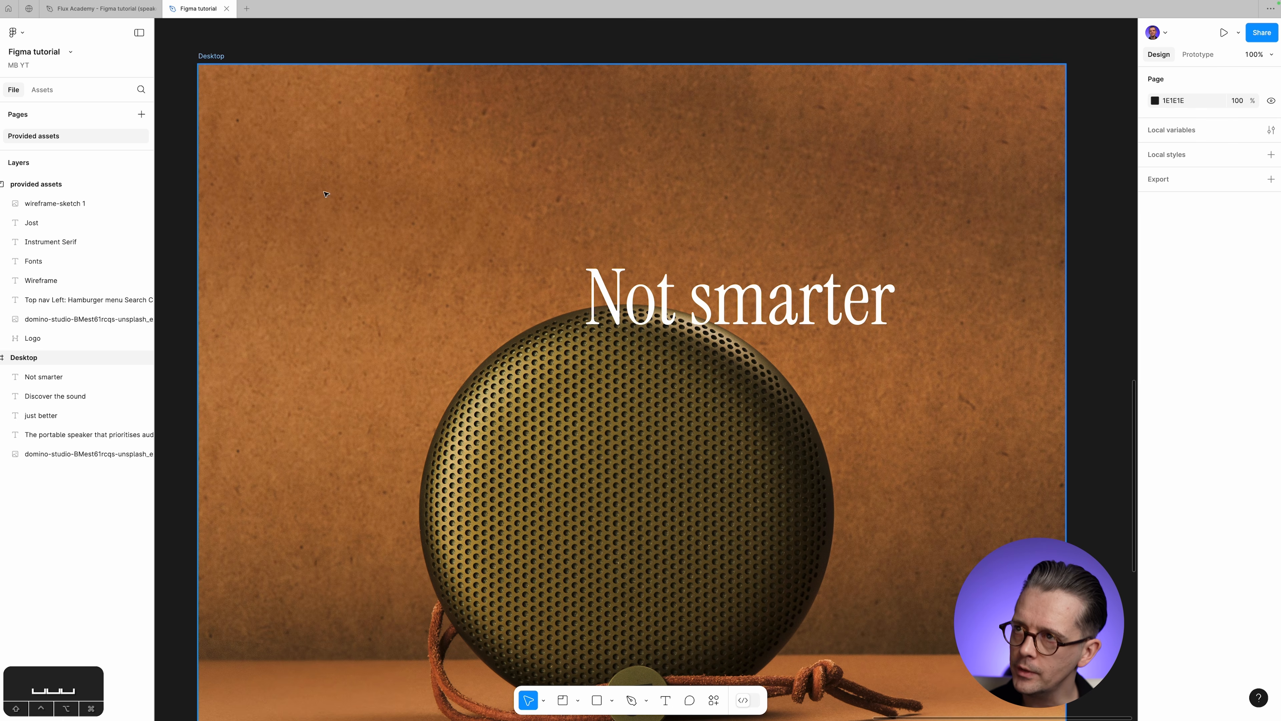
left_click_drag(287, 46, 541, 56)
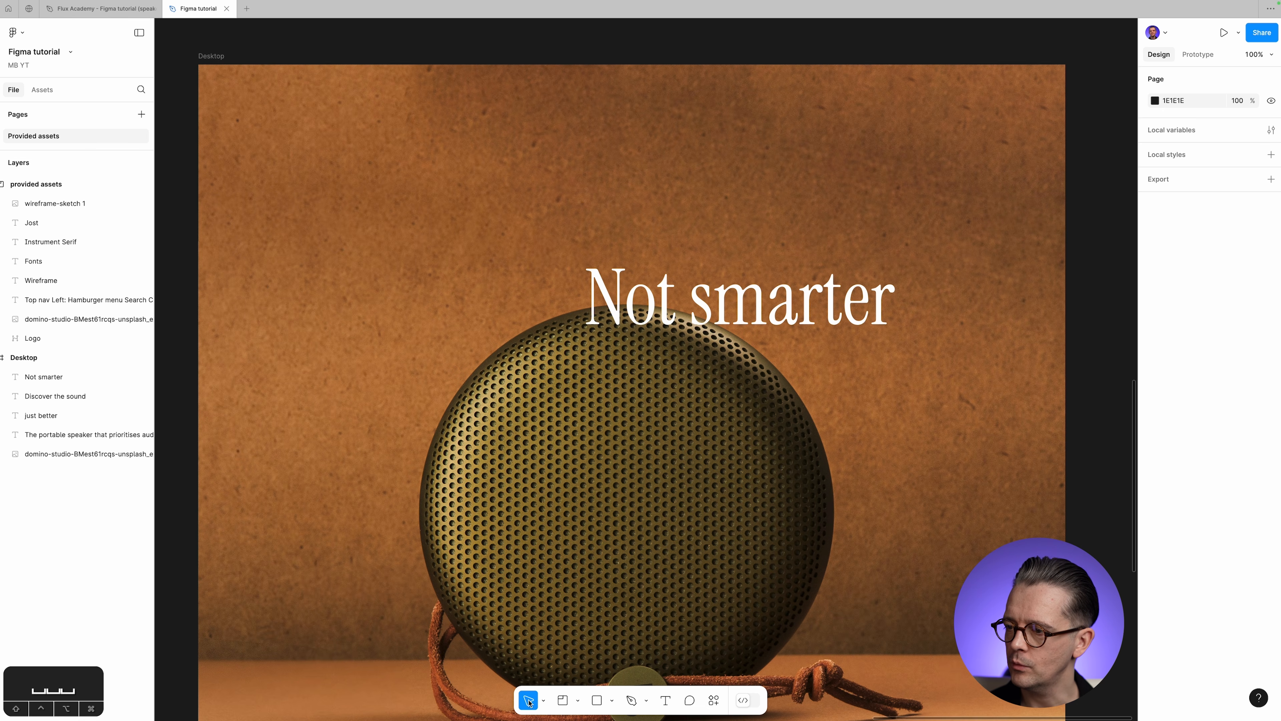
left_click(543, 700)
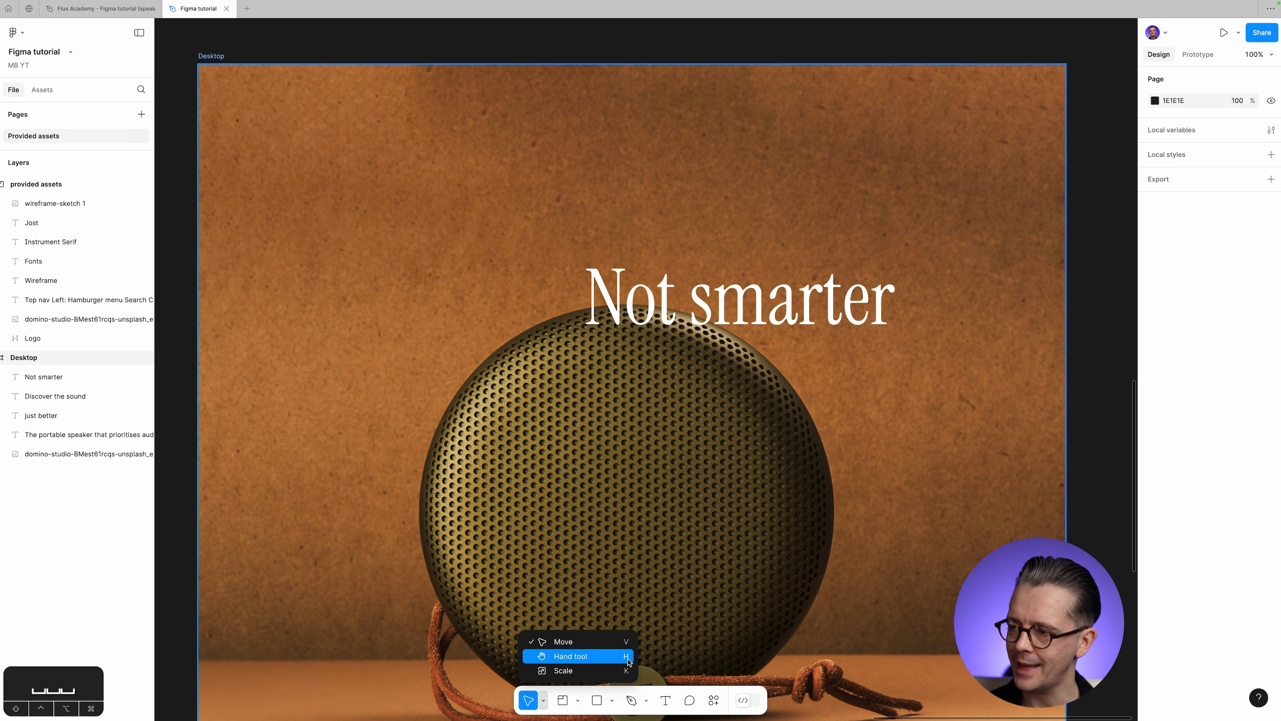
left_click(602, 656)
key("h")
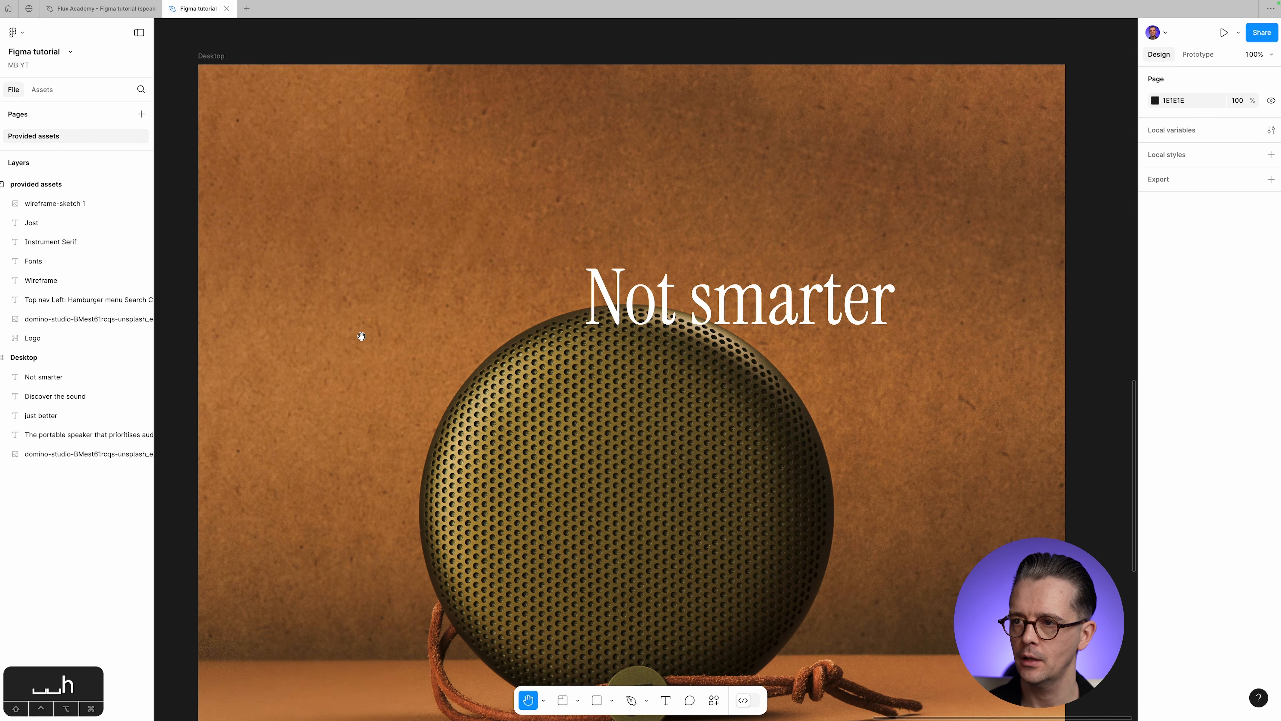
mouse_move(393, 229)
left_mouse_down()
mouse_move(466, 177)
mouse_move(440, 241)
mouse_move(413, 229)
left_mouse_up()
key("v")
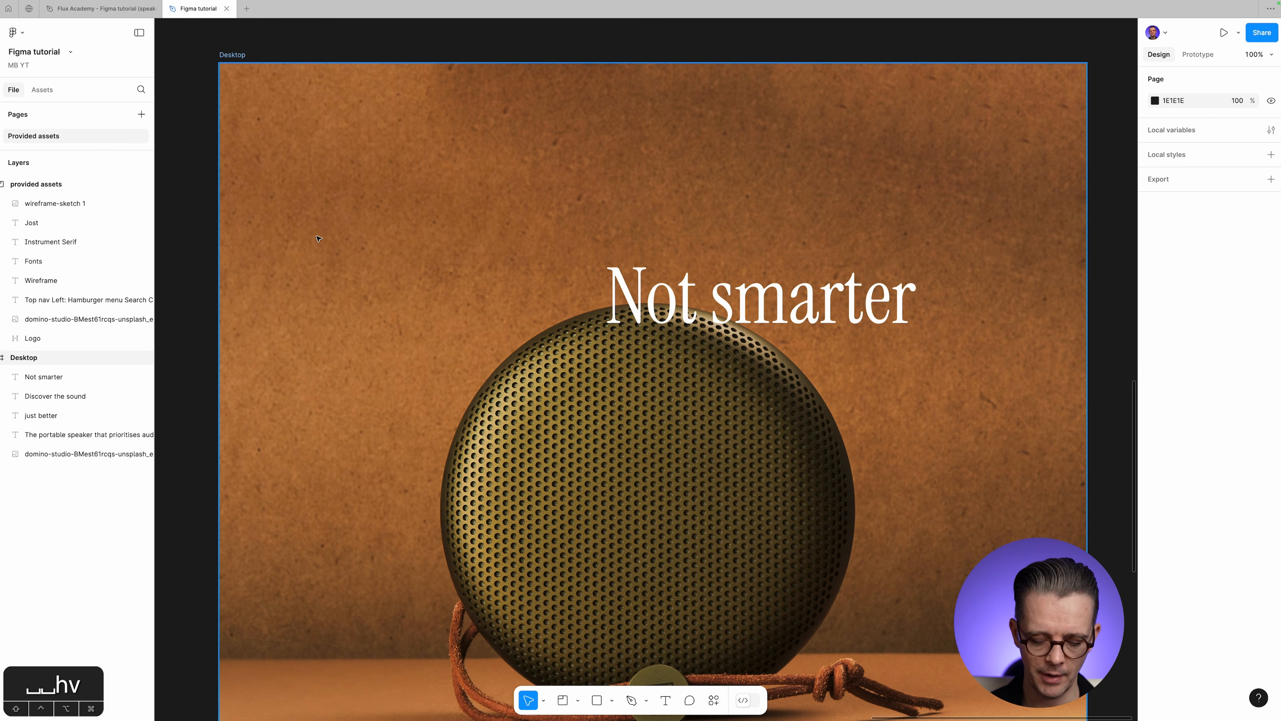
key("space")
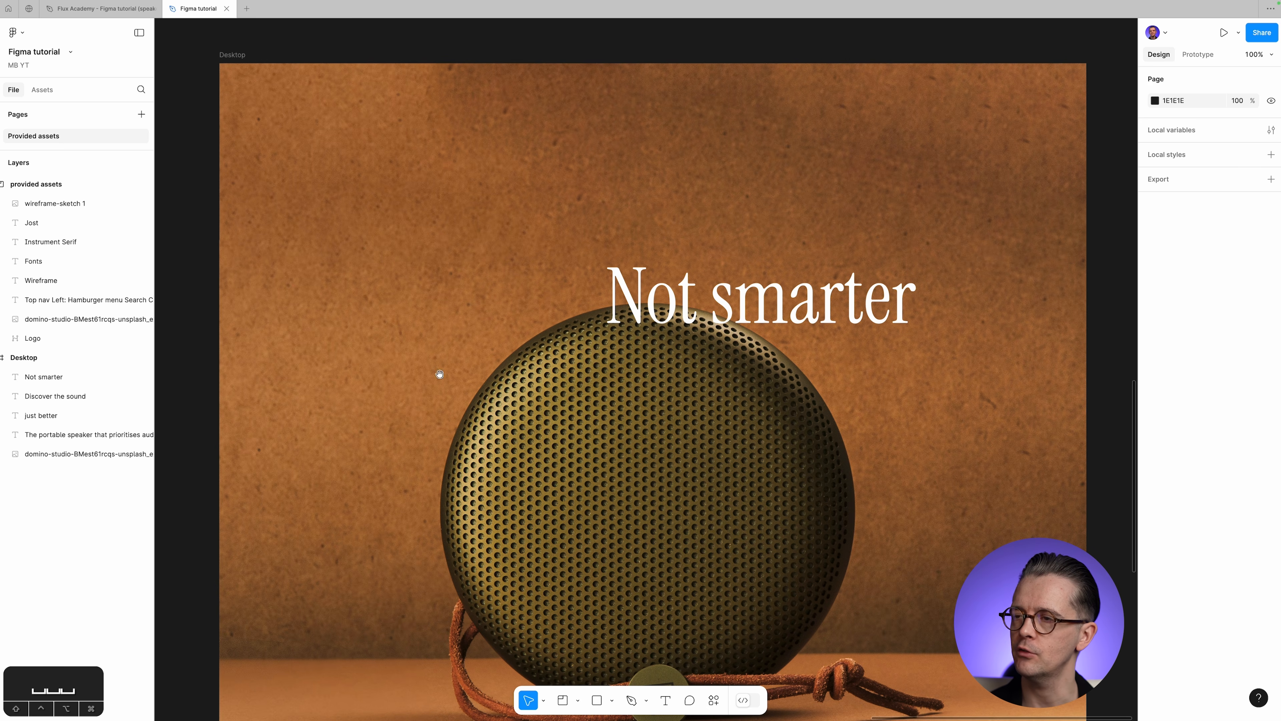
mouse_move(355, 144)
left_mouse_down()
mouse_move(548, 308)
mouse_move(517, 217)
mouse_move(360, 146)
mouse_move(352, 110)
mouse_move(350, 128)
left_mouse_up()
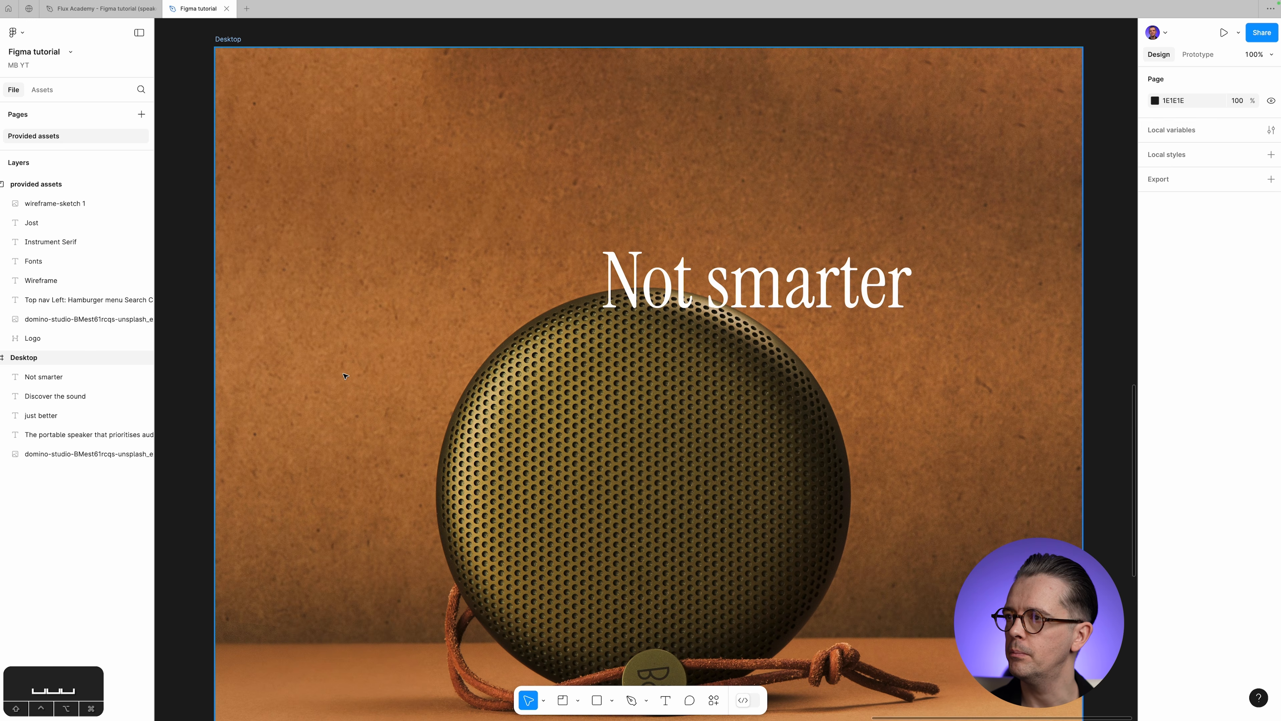
mouse_move(315, 518)
left_mouse_down()
mouse_move(323, 438)
mouse_move(303, 316)
mouse_move(301, 327)
mouse_move(915, 343)
mouse_move(1009, 386)
mouse_move(1036, 437)
mouse_move(467, 381)
mouse_move(166, 315)
mouse_move(295, 335)
mouse_move(292, 321)
left_mouse_up()
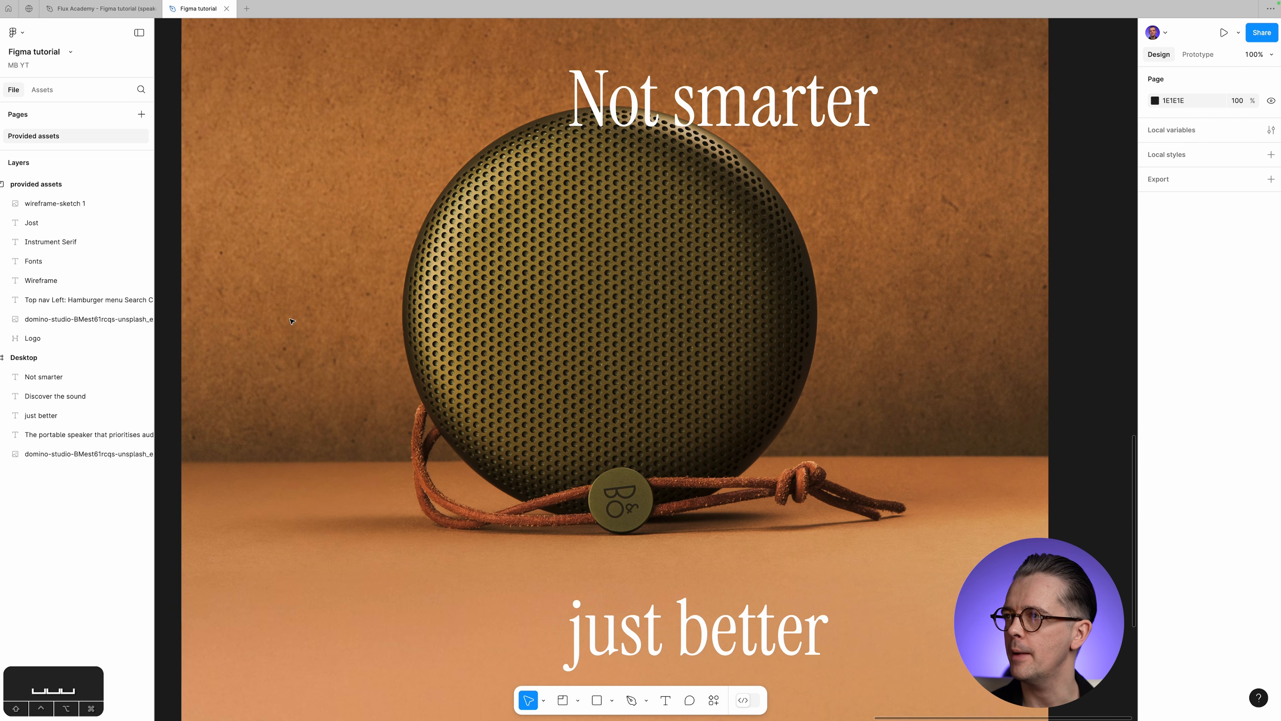
Try enlarging the "Not smarter" headline with the Scale tool's preset factors up to 10x, and return it to 1x.
left_click(706, 96)
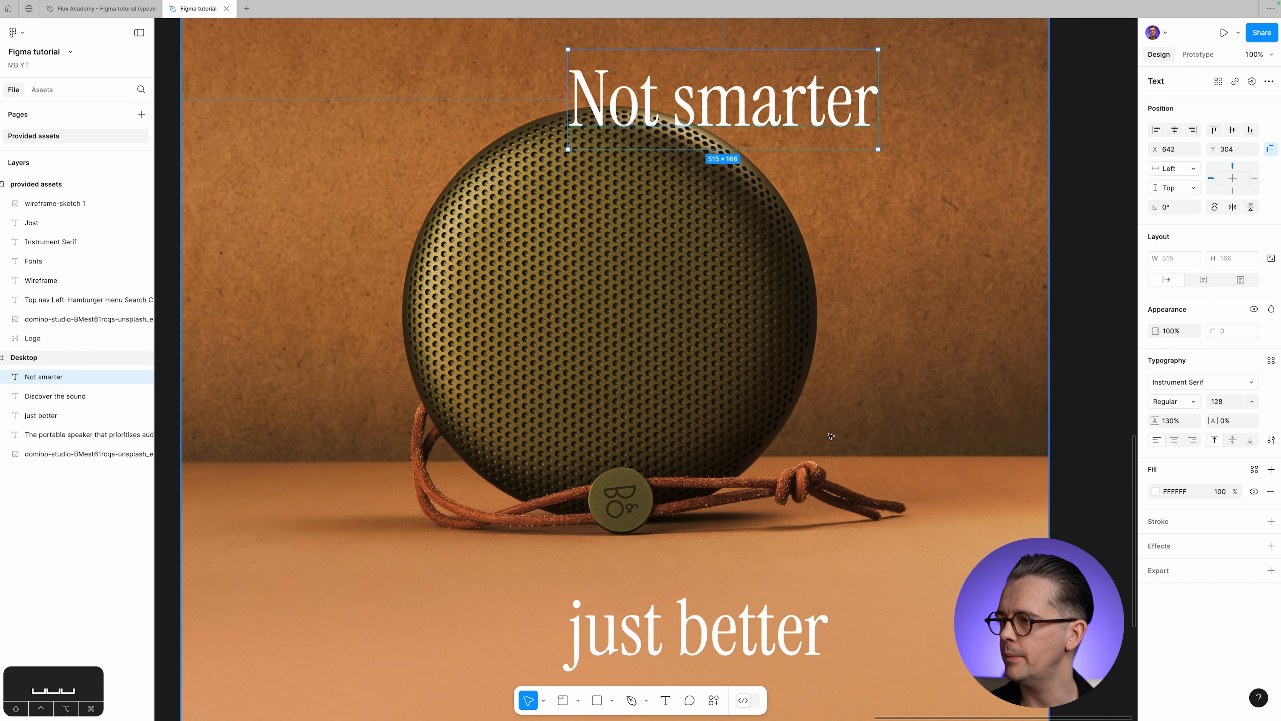
left_click(764, 628)
left_click(736, 107)
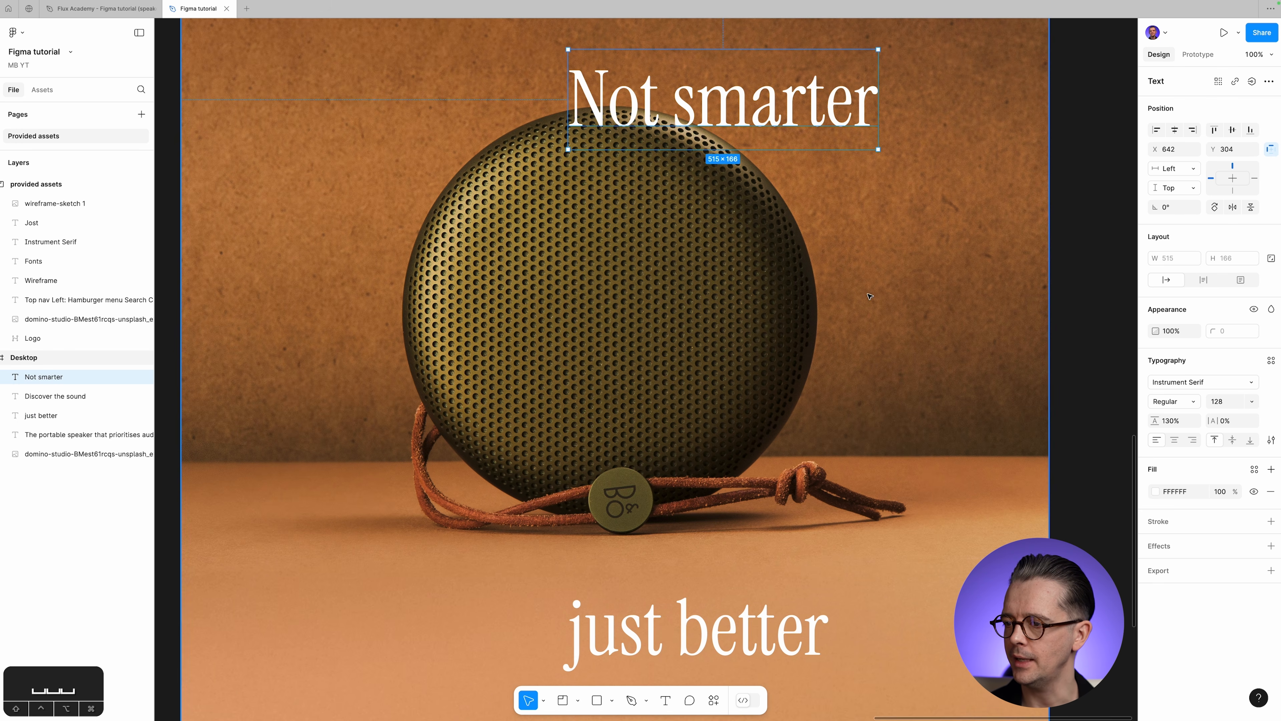
key("k")
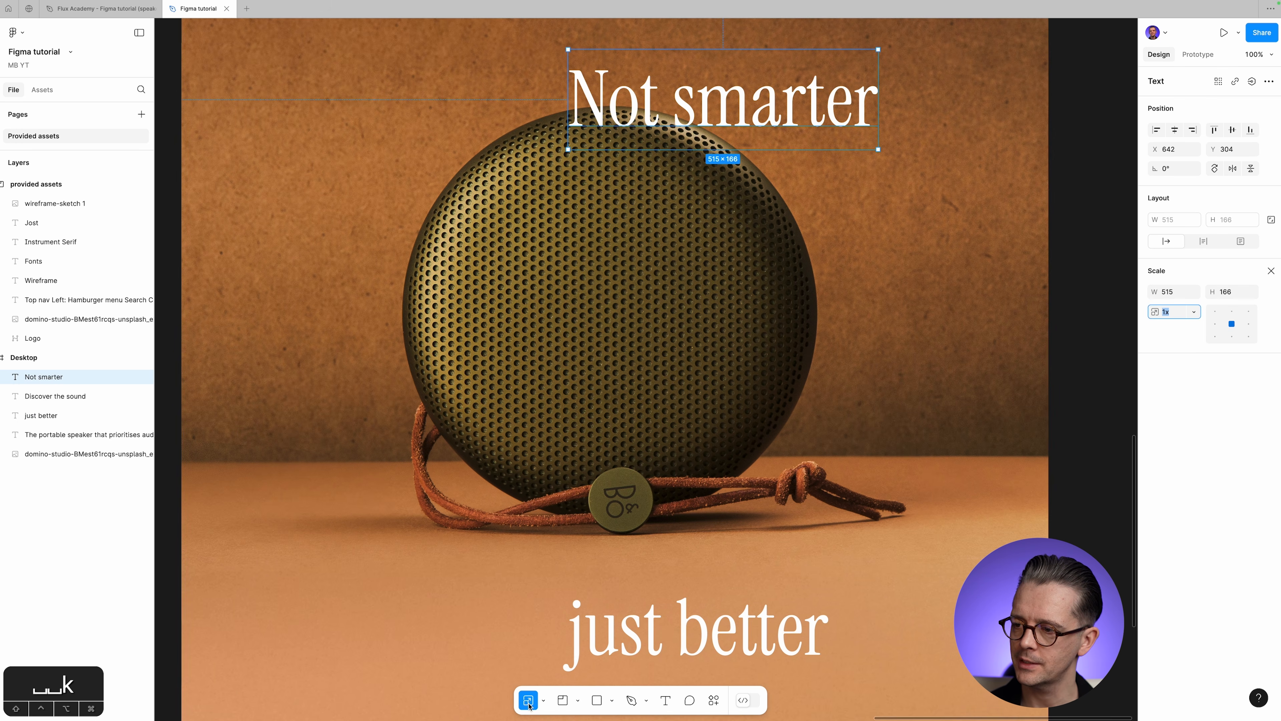
left_click(543, 700)
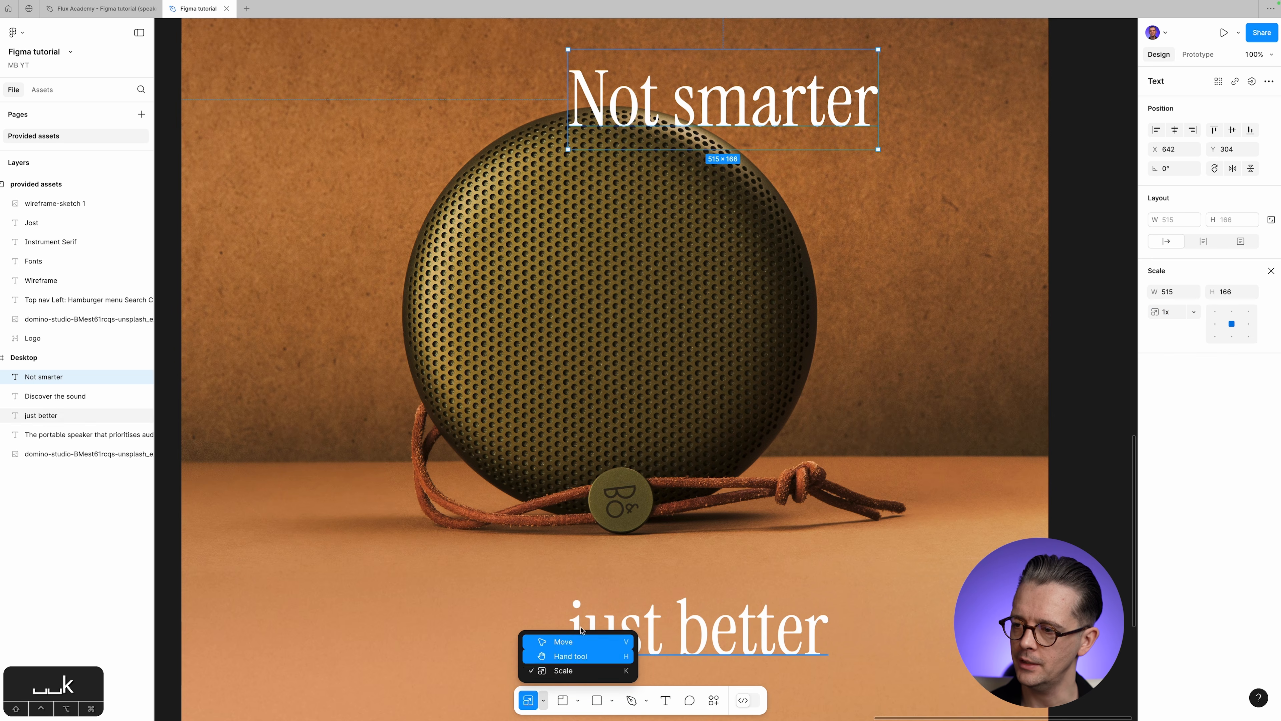
left_click(543, 700)
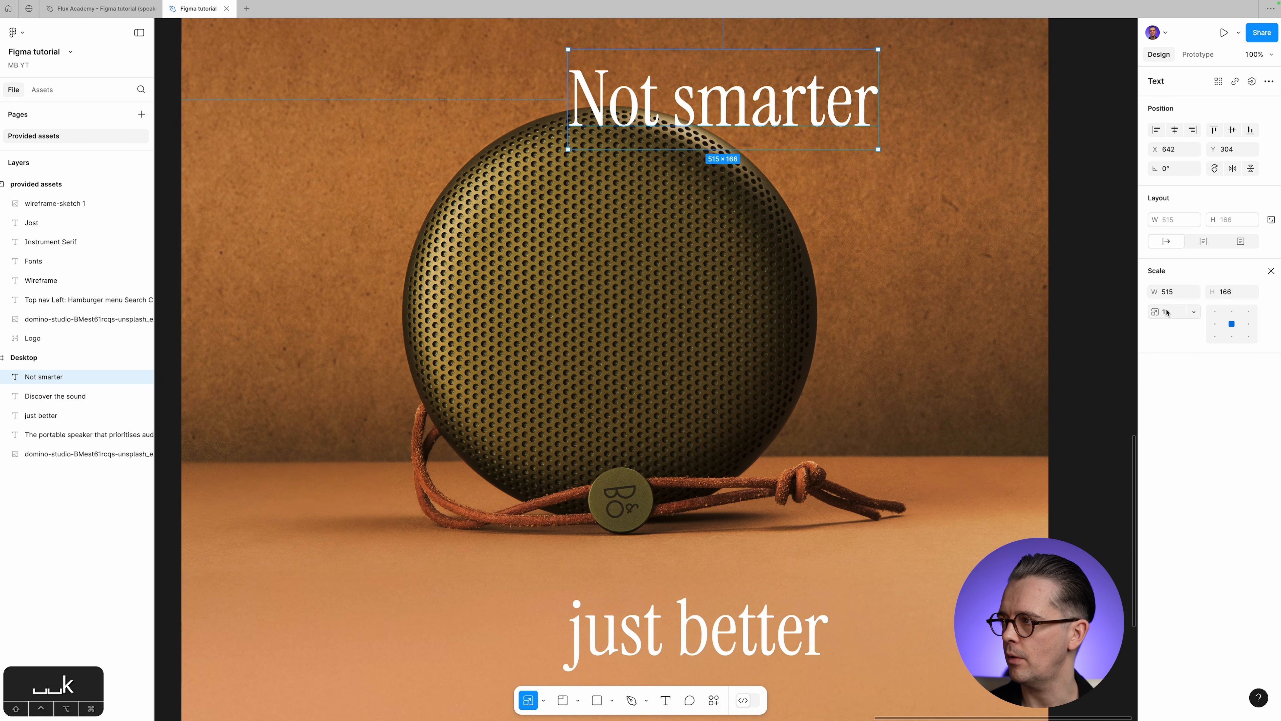
left_click(1195, 313)
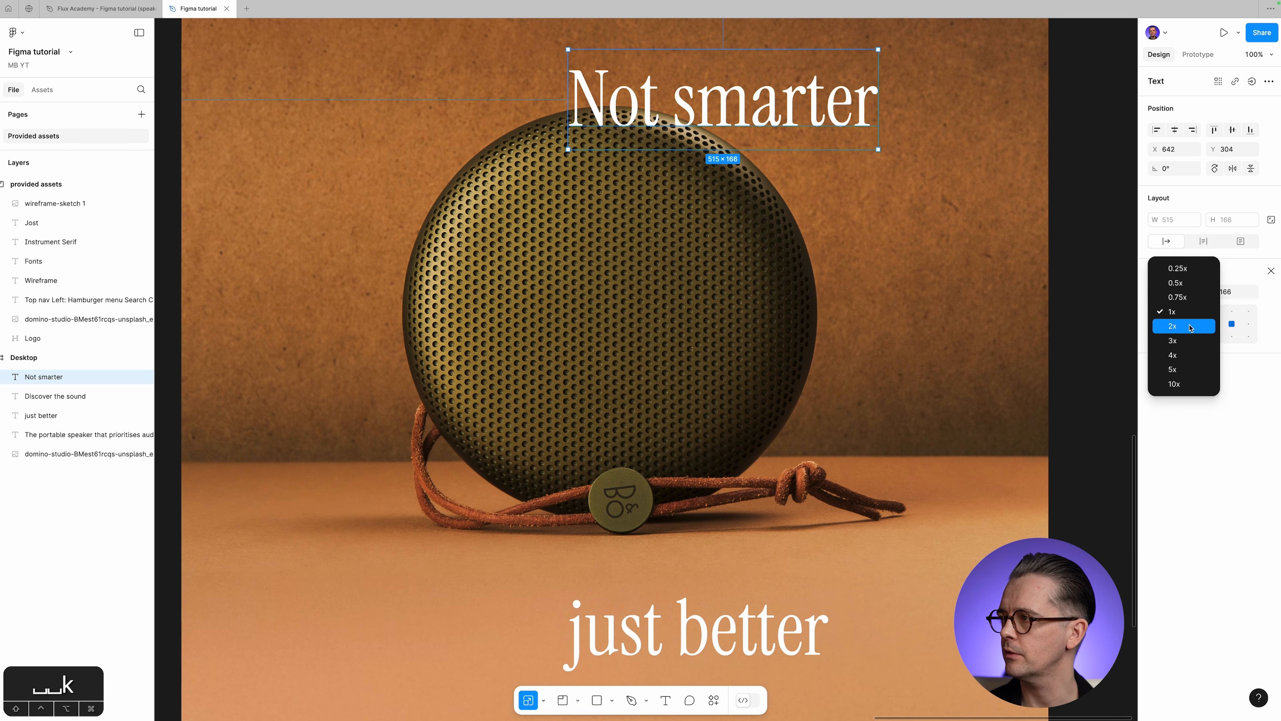
left_click(1189, 326)
left_click(1191, 312)
left_click(1188, 369)
left_click(1197, 316)
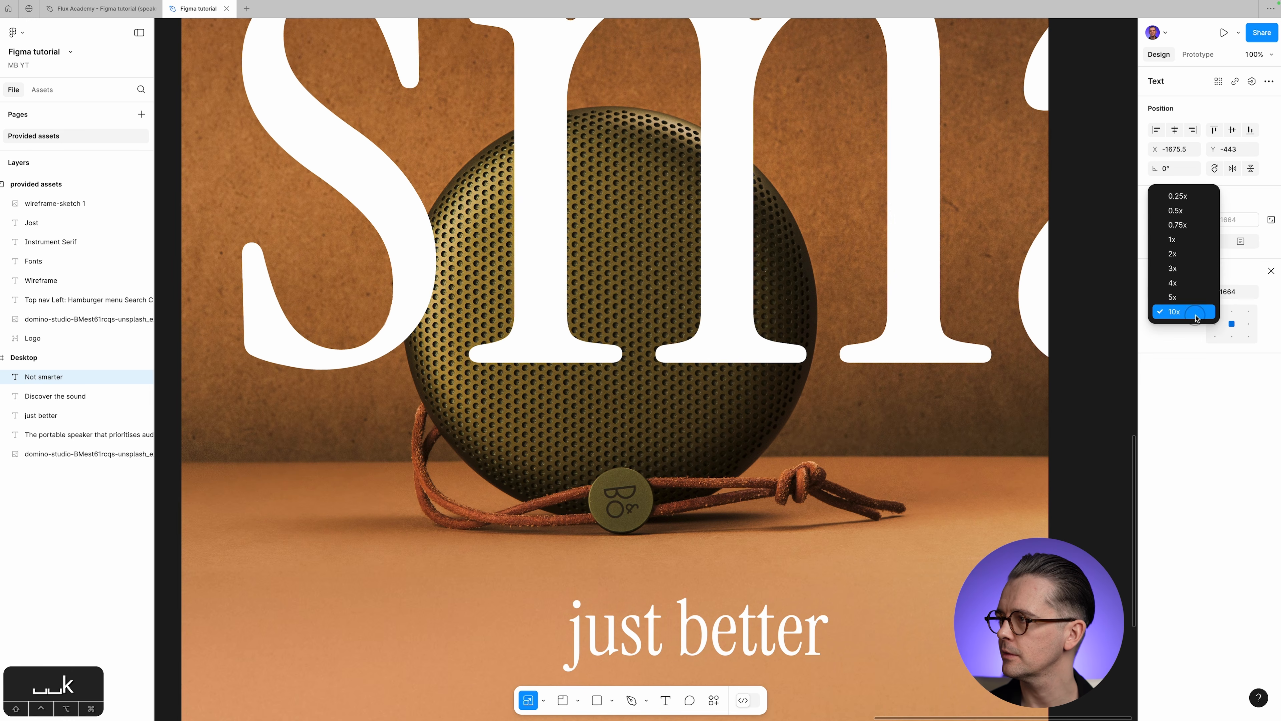
left_click(1197, 241)
Scale the "Not smarter" headline to a width of 600 and centre it horizontally in the Desktop frame.
left_click(1178, 294)
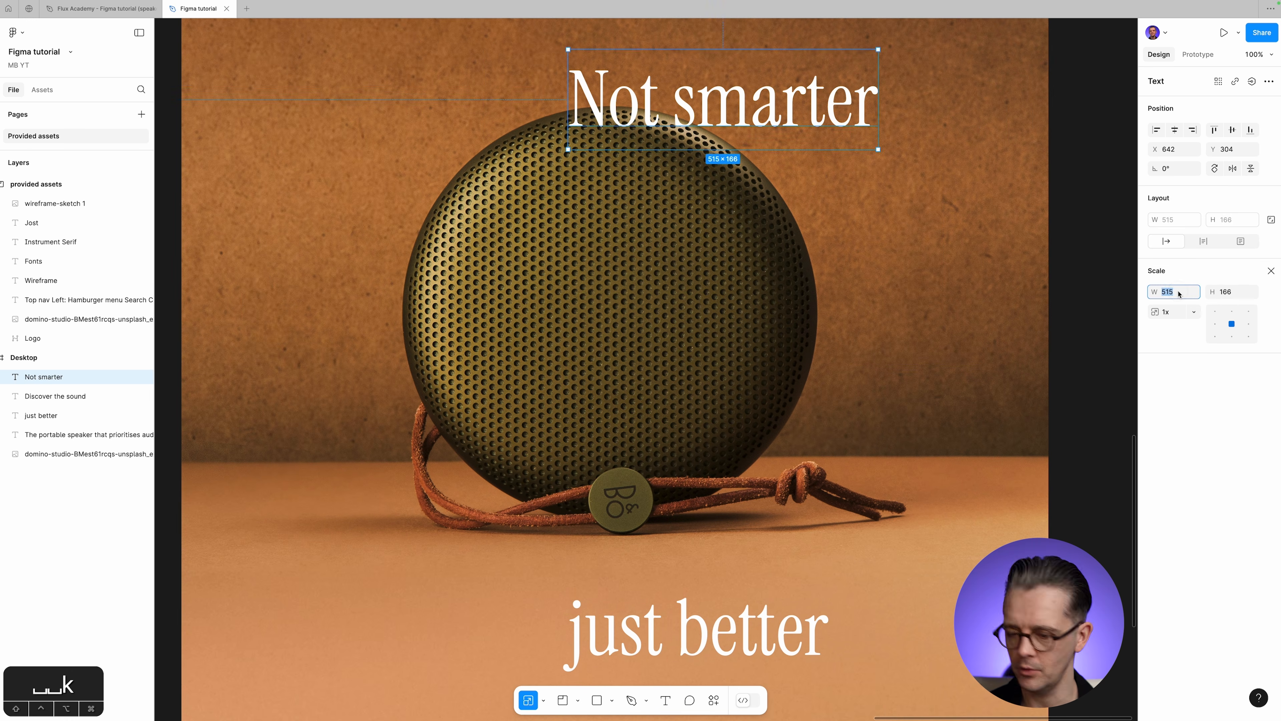
type("600")
key("Tab")
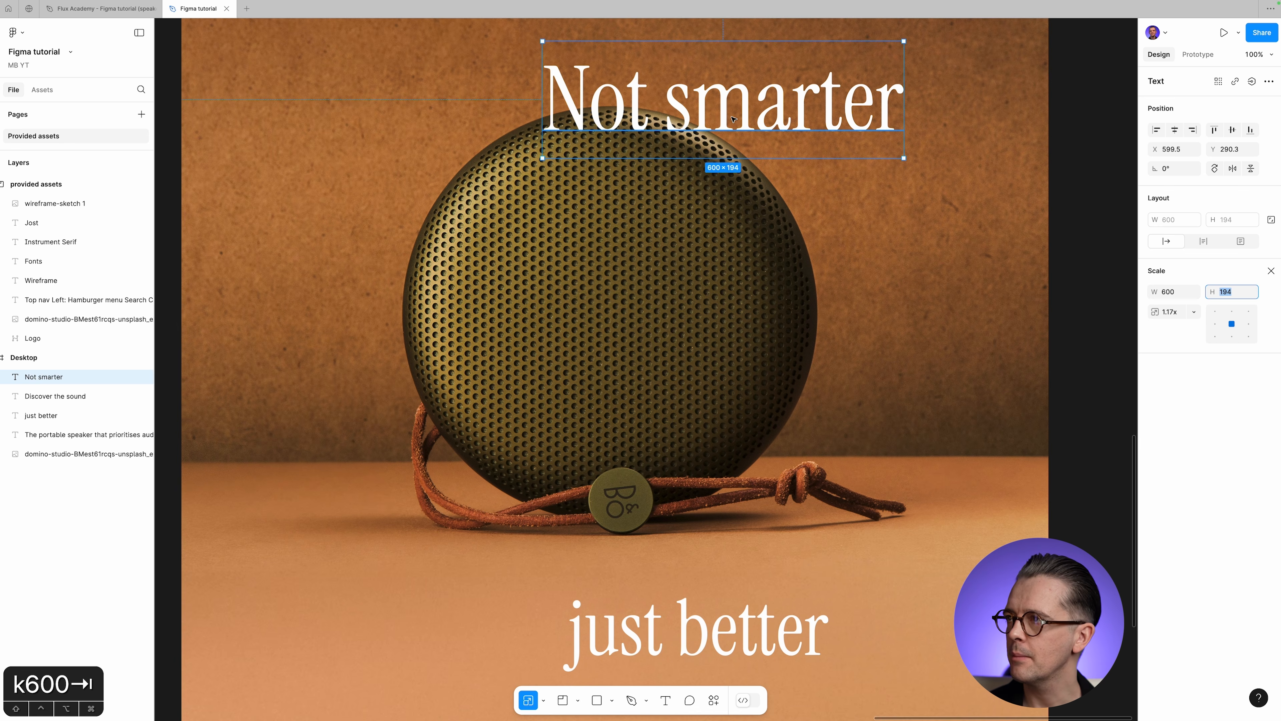
left_click(1175, 130)
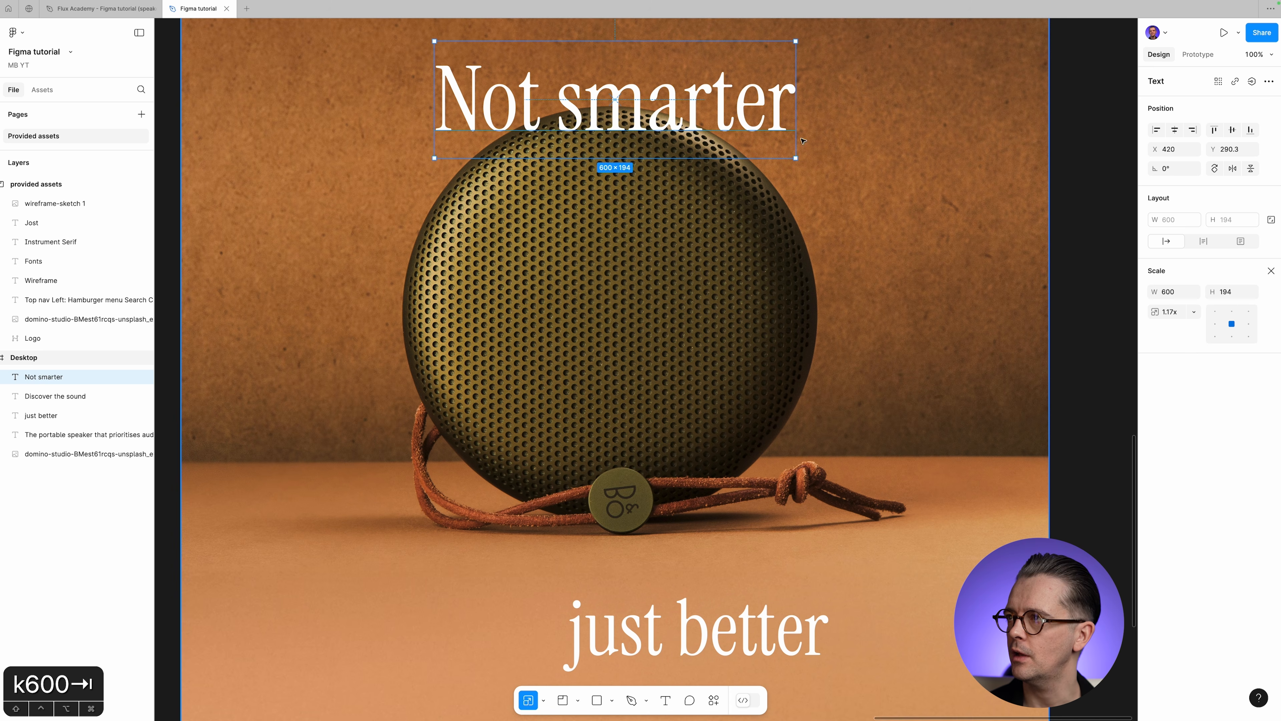
Scale the "Not smarter" headline up freehand to about 726 × 235, centred on the frame, and leave the Scale tool.
scroll(803, 141, "up", 1)
left_click_drag(795, 73, 833, 62)
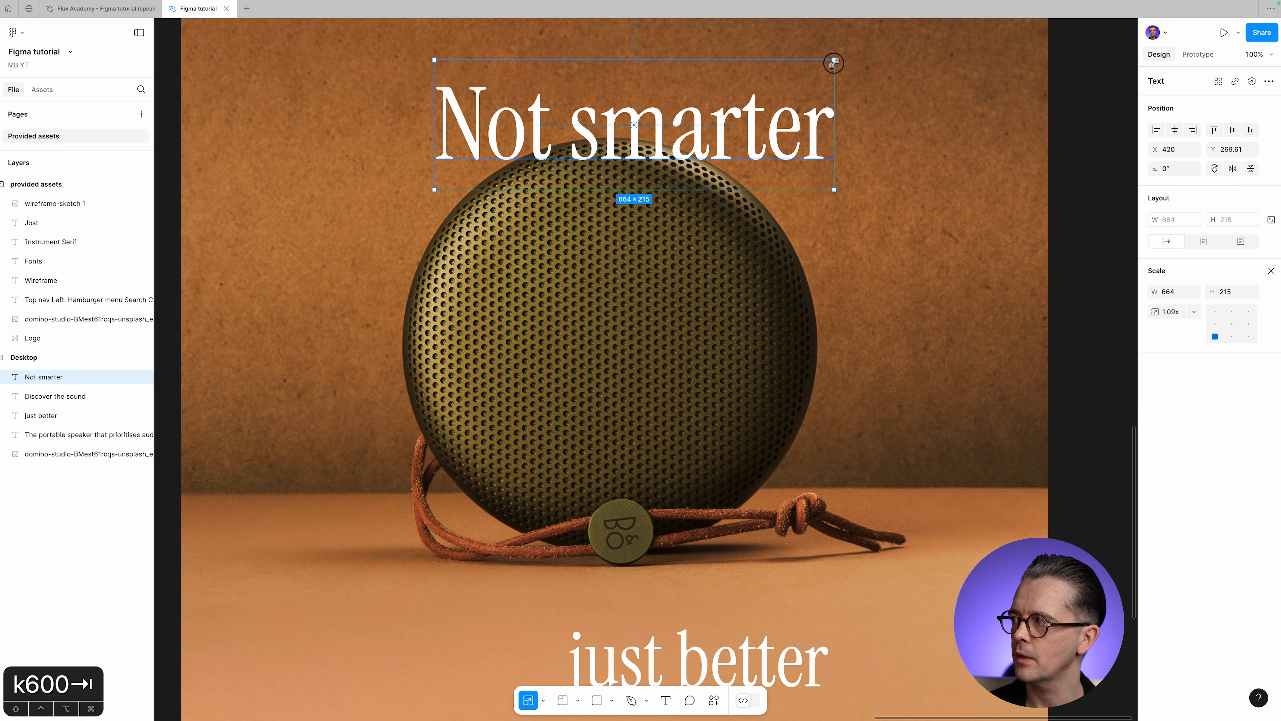
mouse_move(834, 63)
left_mouse_down()
mouse_move(801, 67)
mouse_move(841, 57)
mouse_move(817, 61)
mouse_move(834, 65)
left_mouse_up()
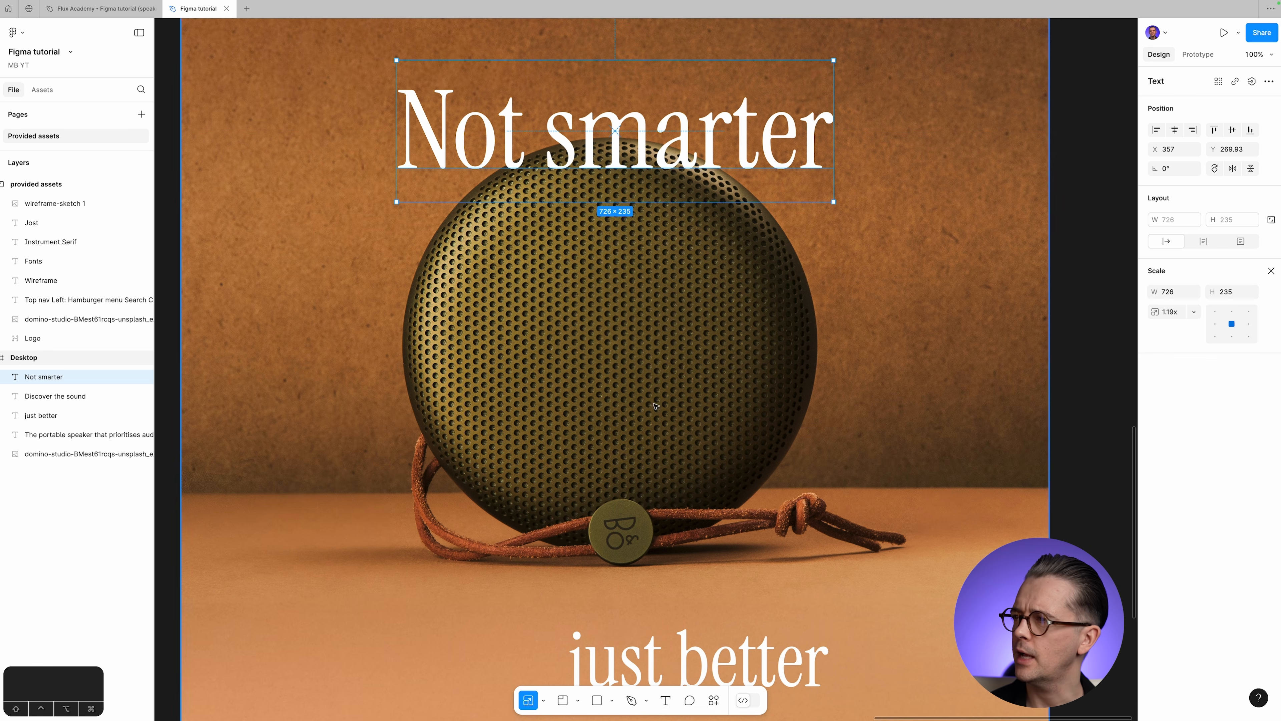
left_click(1272, 271)
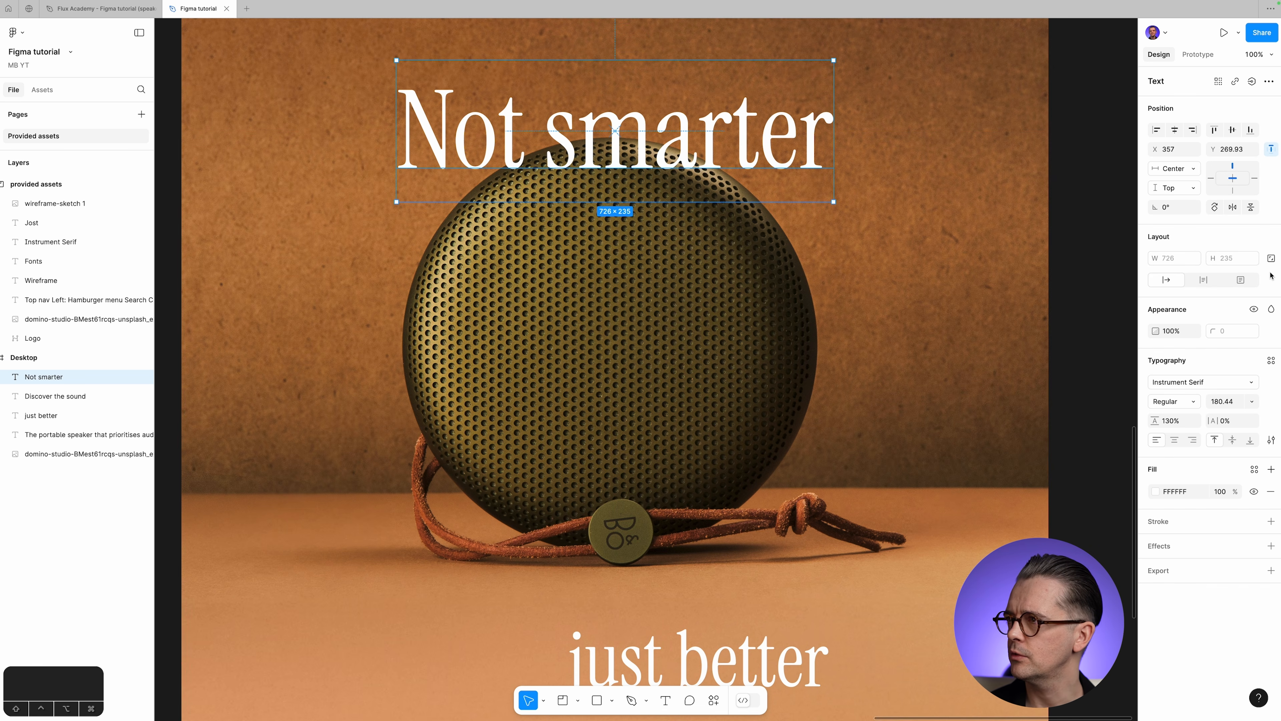
Set the "Not smarter" headline's font size to 200 and align it to the horizontal centre of the Desktop frame.
left_click(1238, 403)
type("200")
key("Tab")
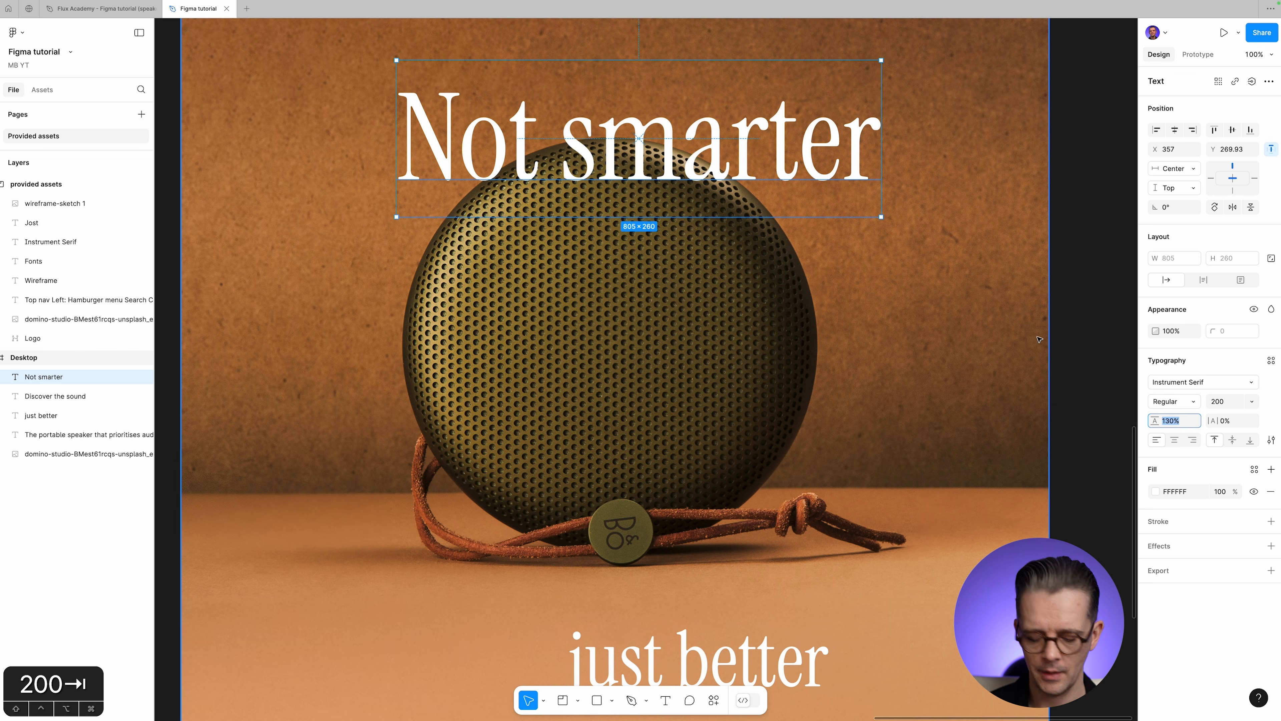
key("alt+h")
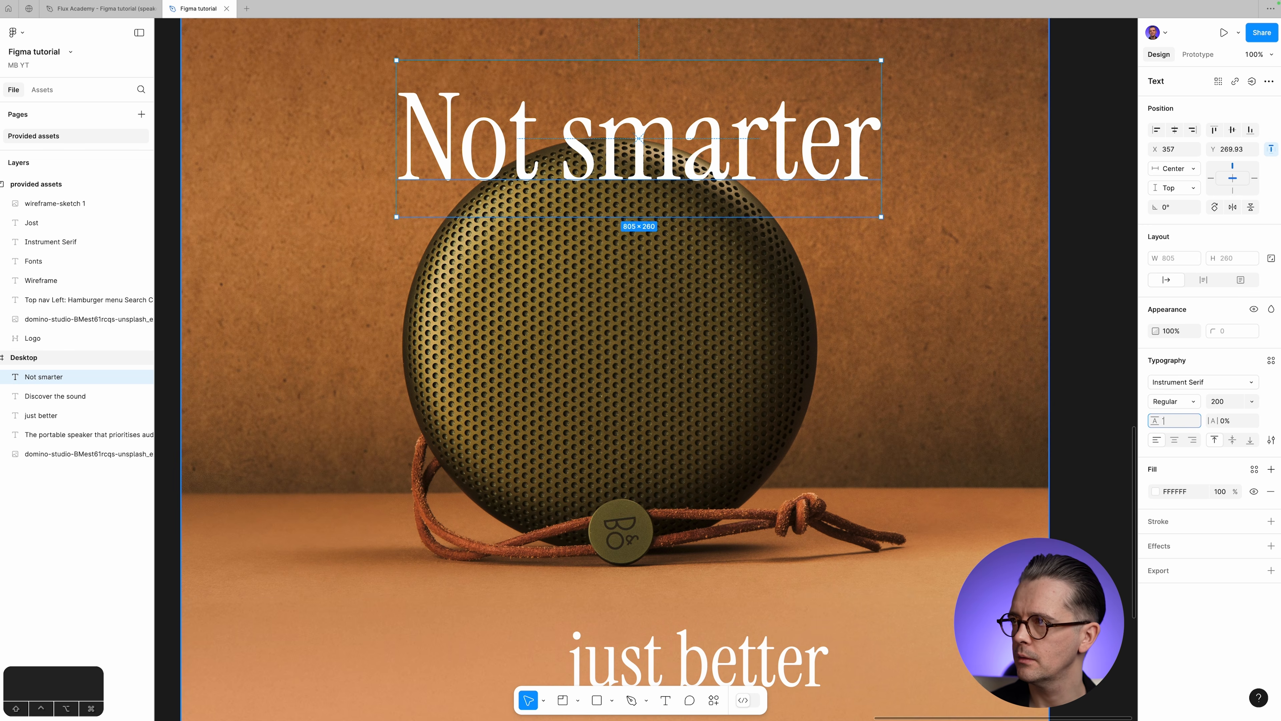
left_click(1087, 167)
left_click(815, 145)
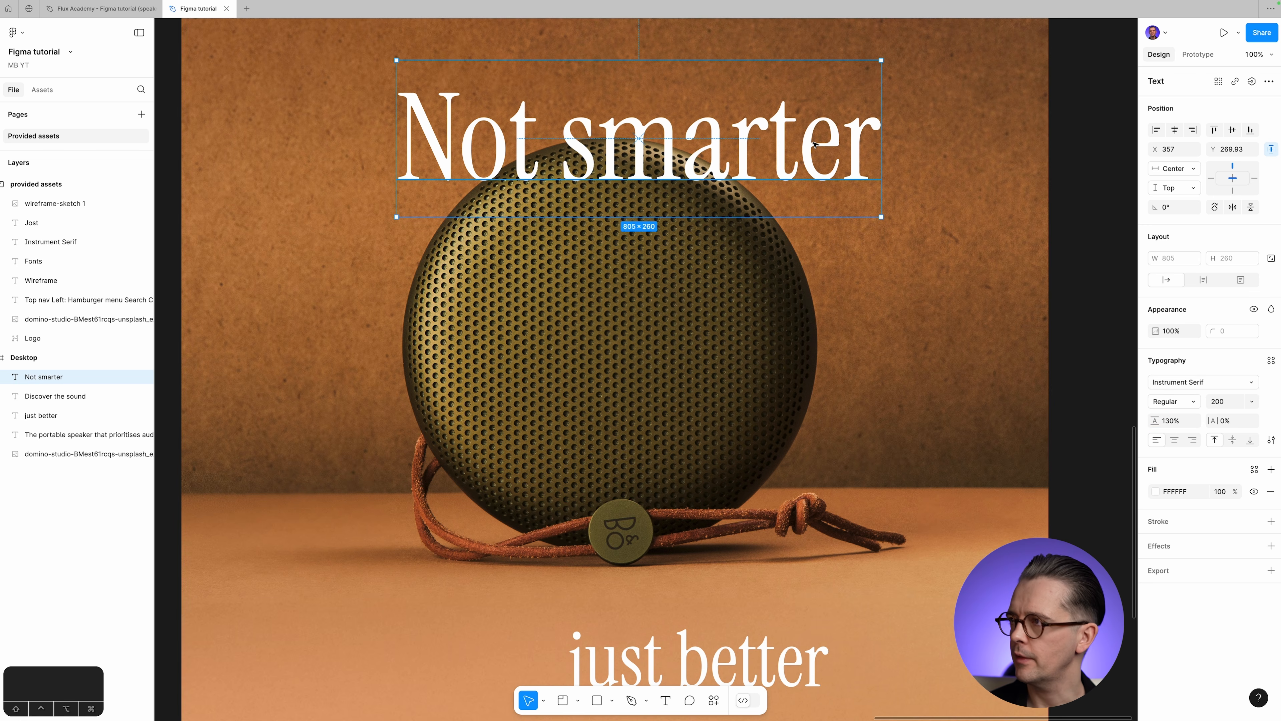
key("alt+h")
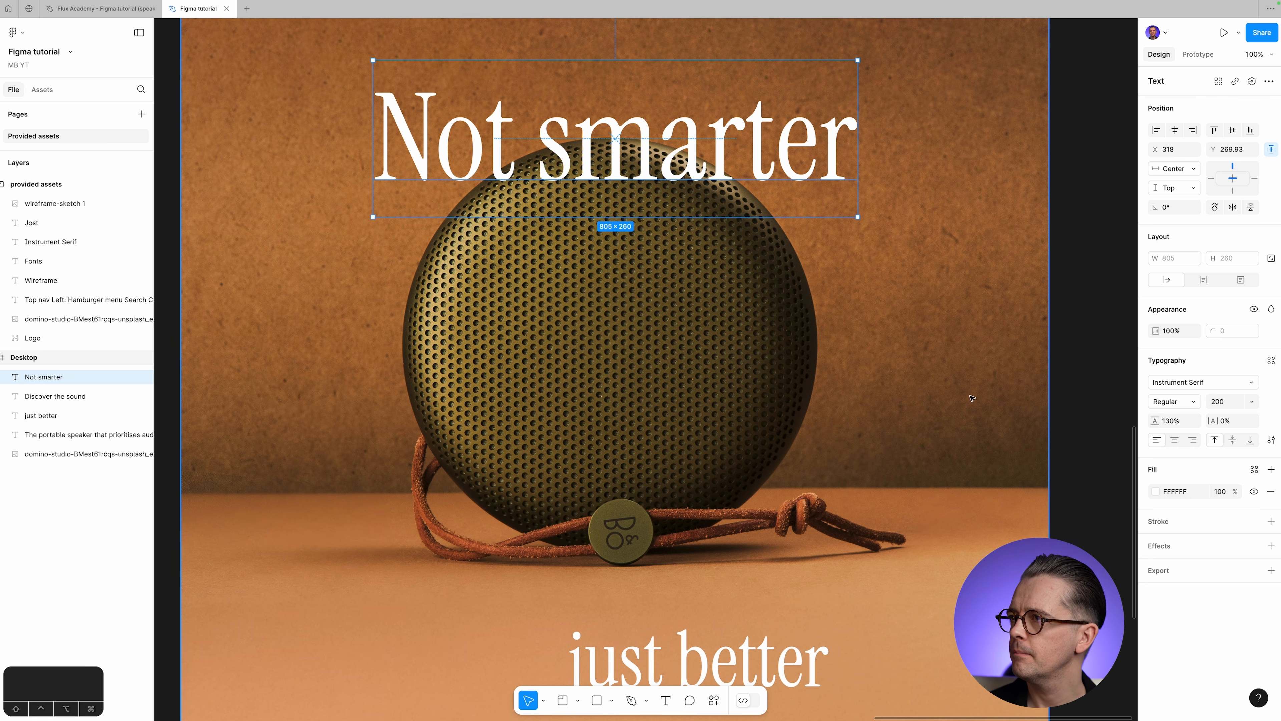
Compare the design with the wireframe sketch and move the "Not smarter" headline up to about X 317, Y 237.
scroll(972, 398, "up", 5)
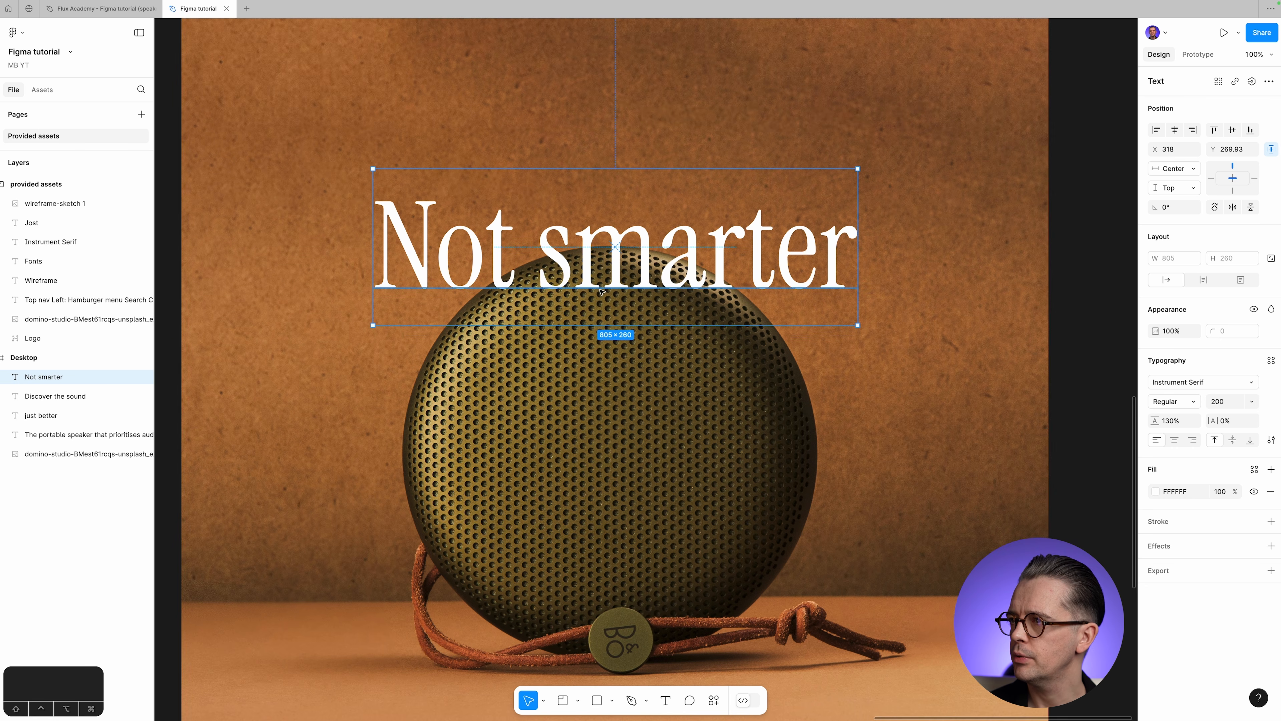
key("super+minus")
key("super+minus")
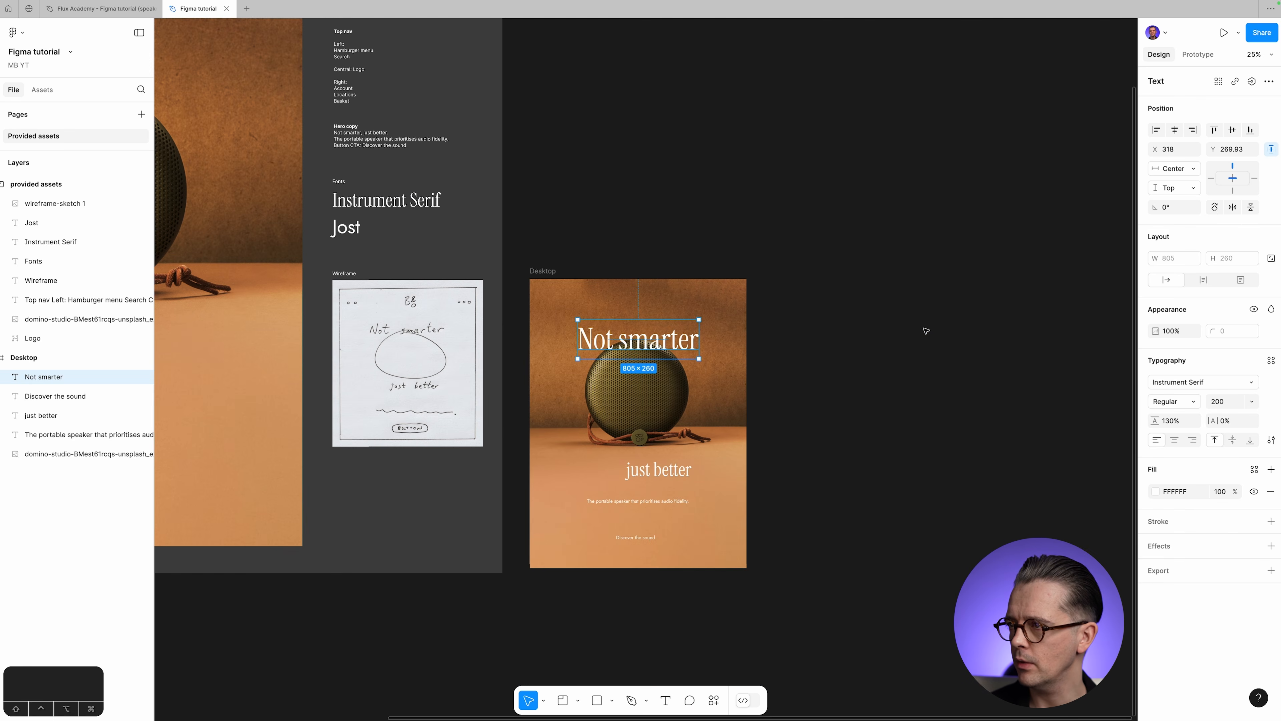
left_click(927, 329)
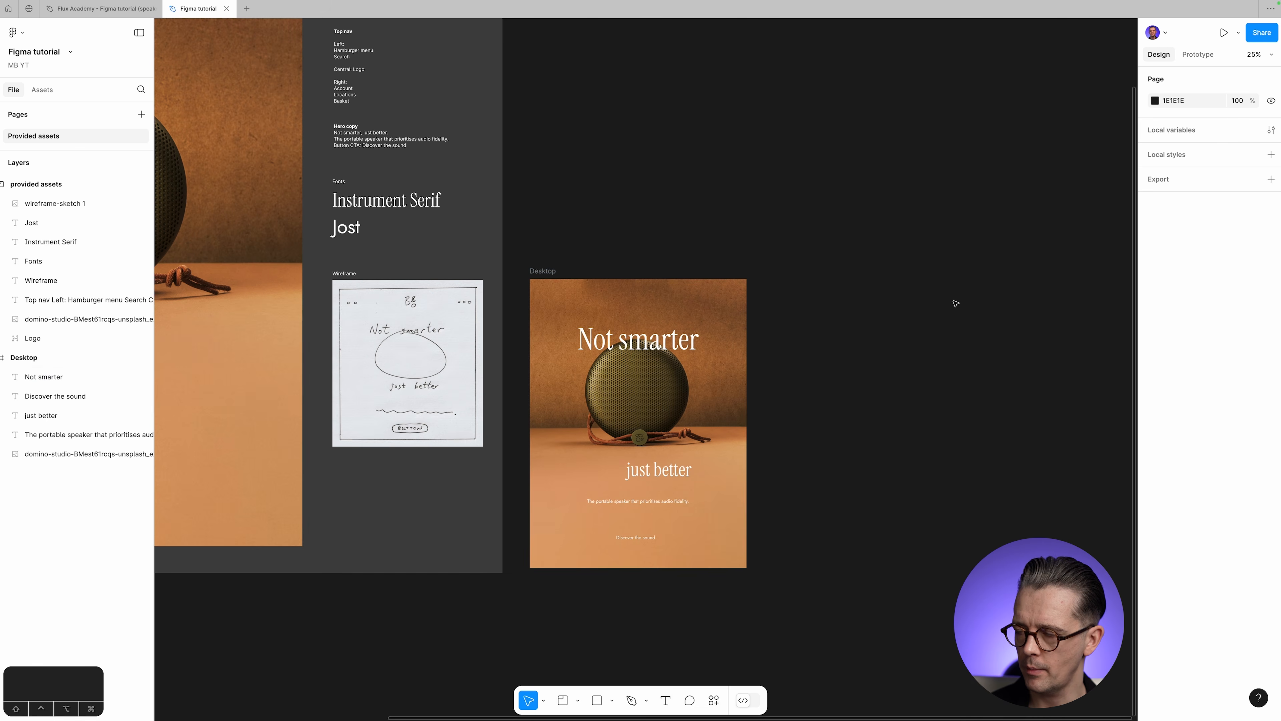
key("super+equal")
key("super+equal")
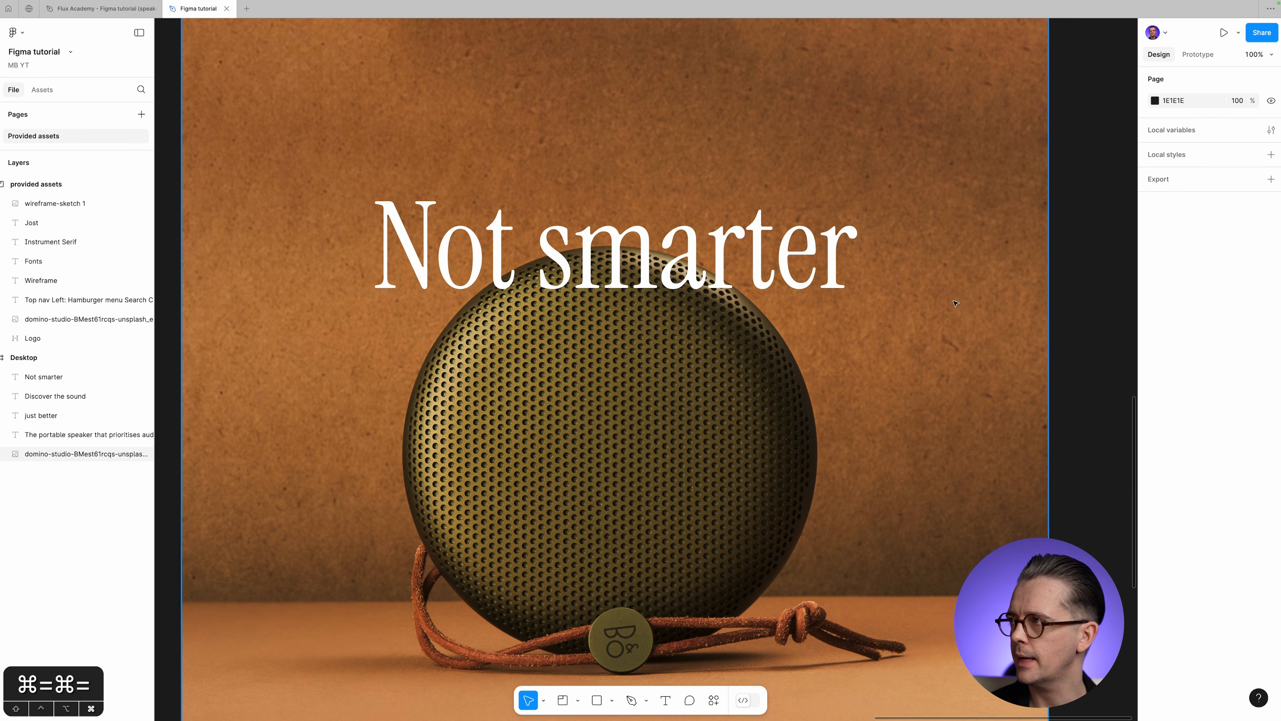
scroll(954, 303, "down", 3)
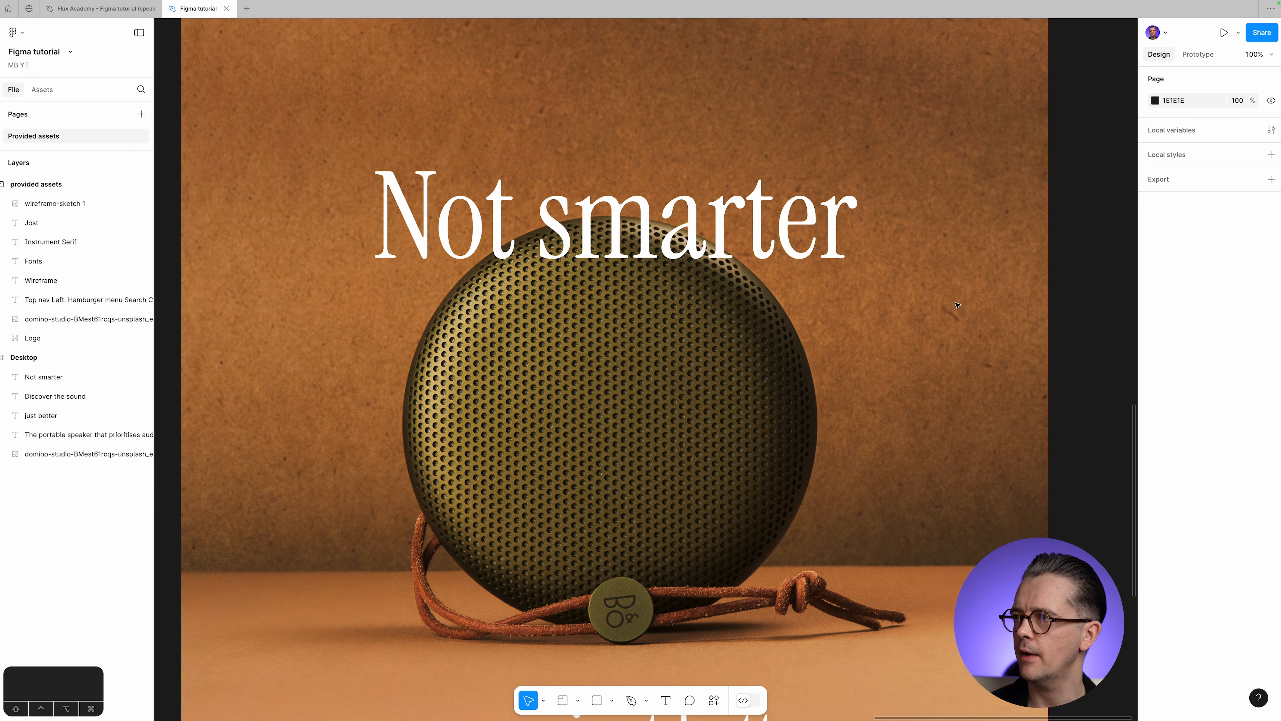
scroll(957, 306, "down", 3)
scroll(957, 305, "up", 2)
left_click_drag(690, 206, 690, 184)
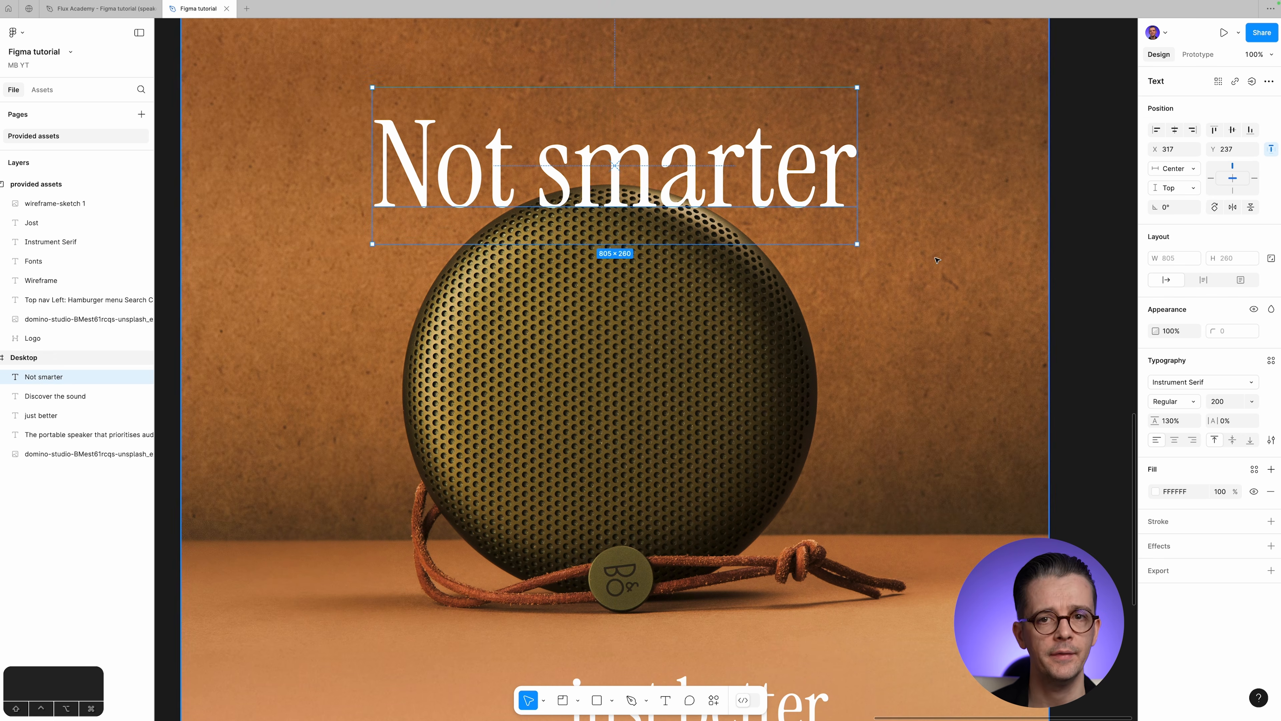
Set the font size of the "just better" headline to 100.
scroll(1061, 381, "down", 2)
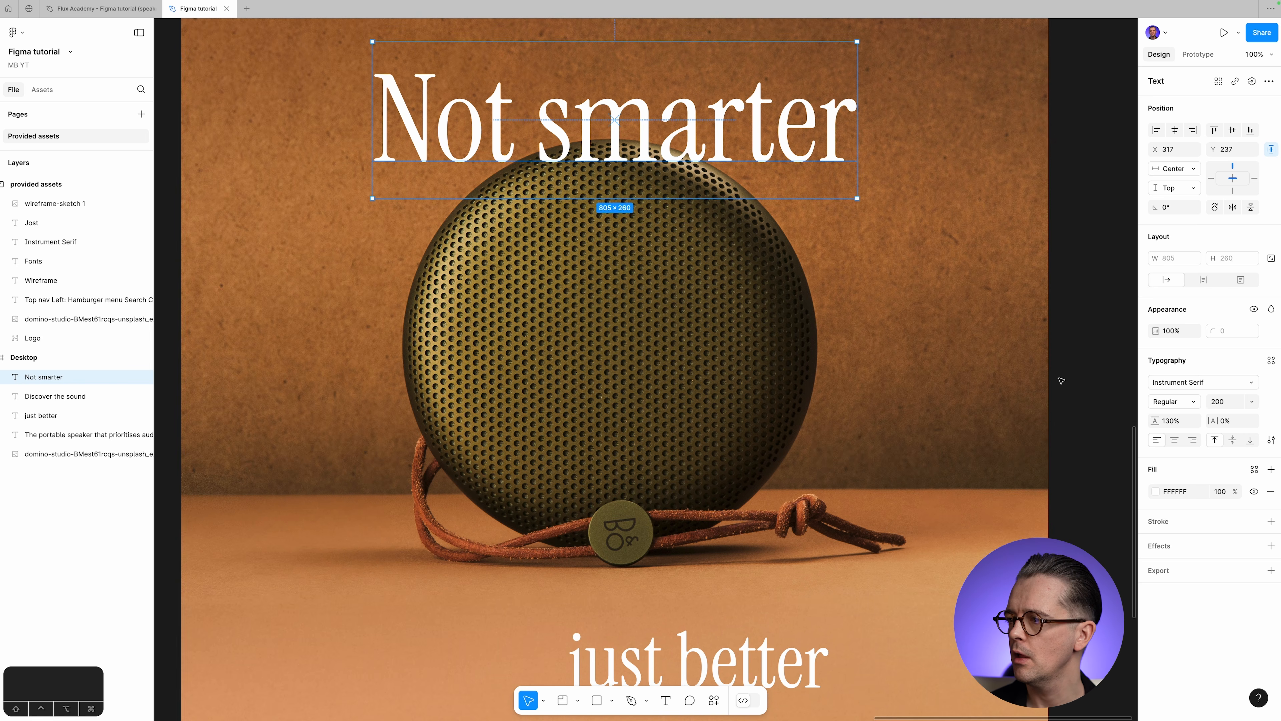
scroll(776, 677, "up", 1)
left_click(776, 678)
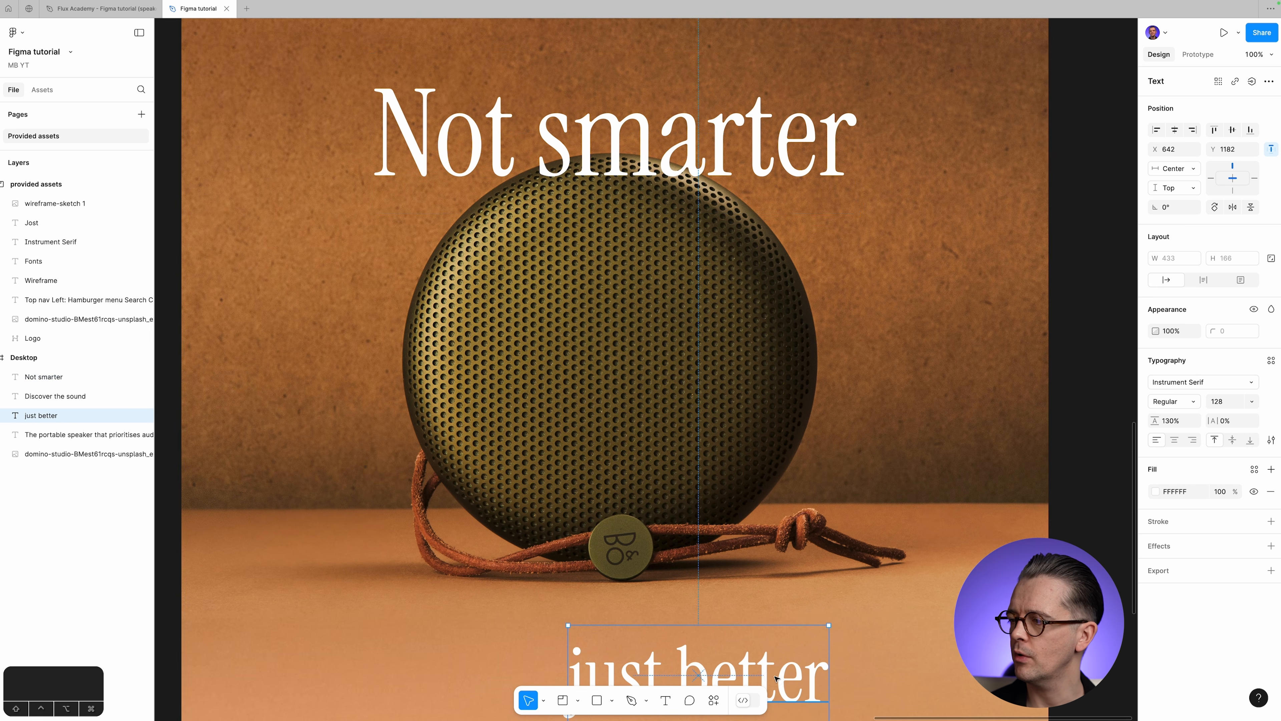
scroll(777, 678, "down", 1)
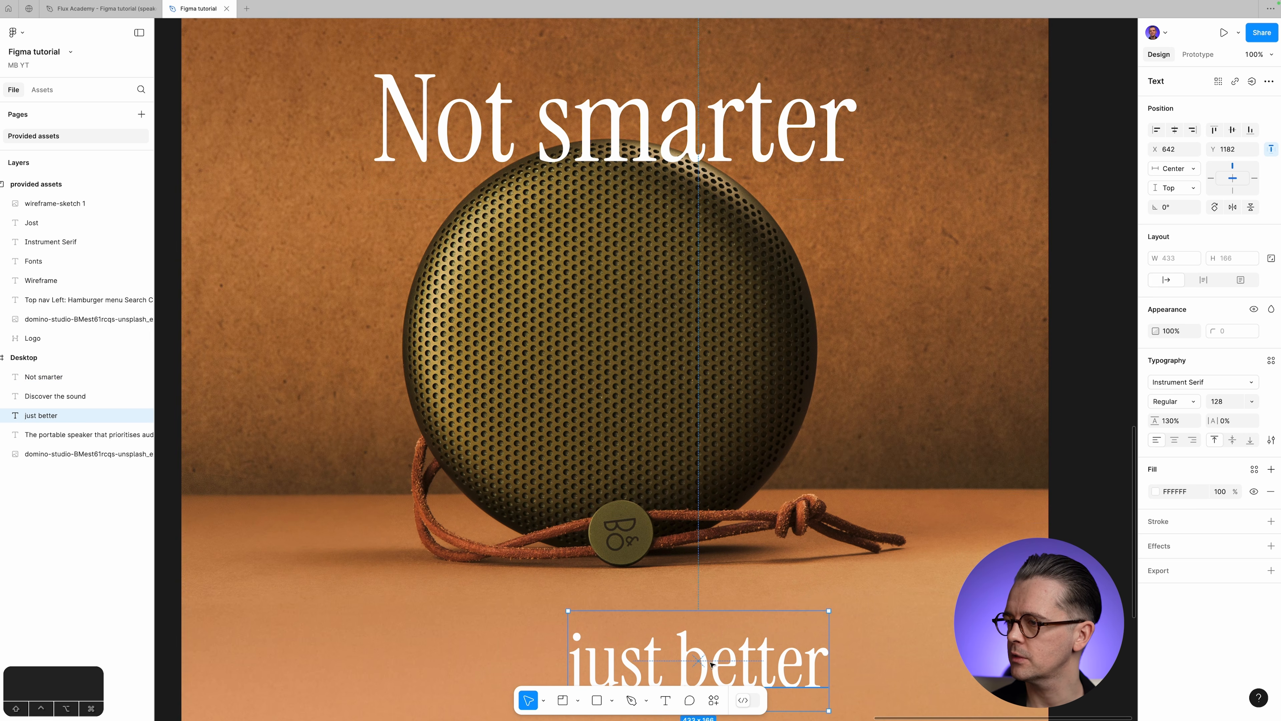
left_click(1223, 406)
type("100")
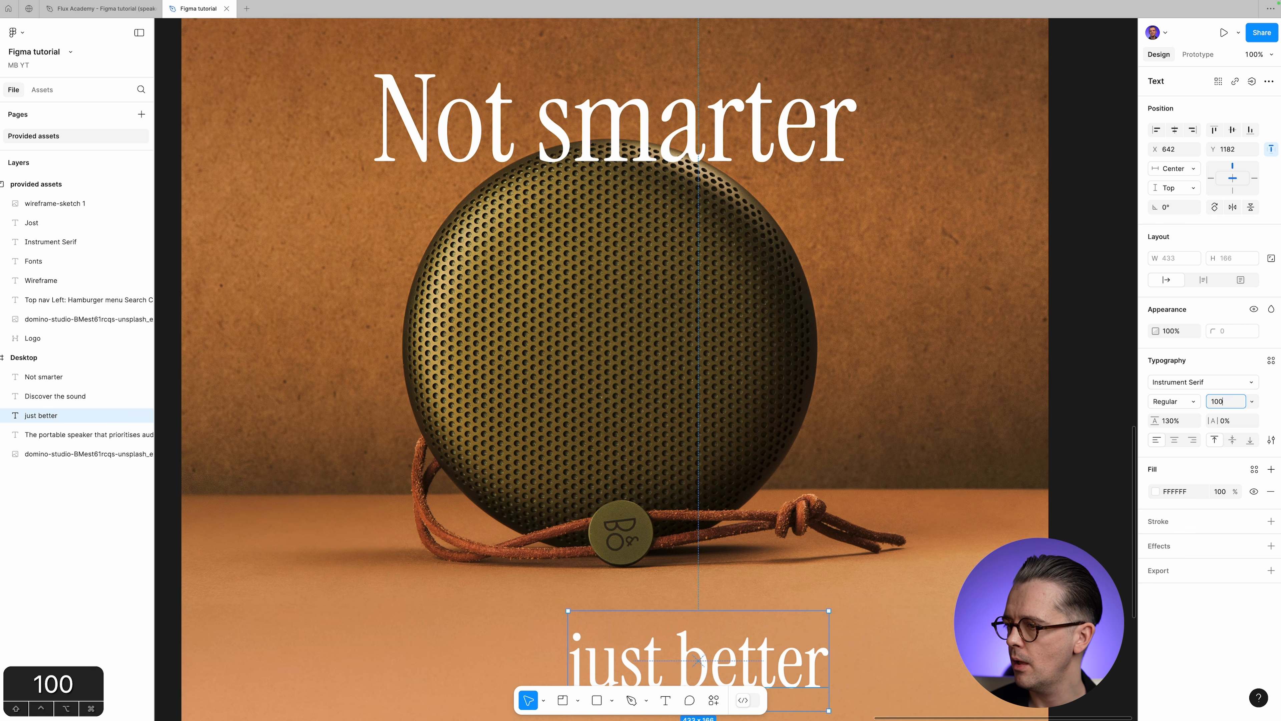
key("Tab")
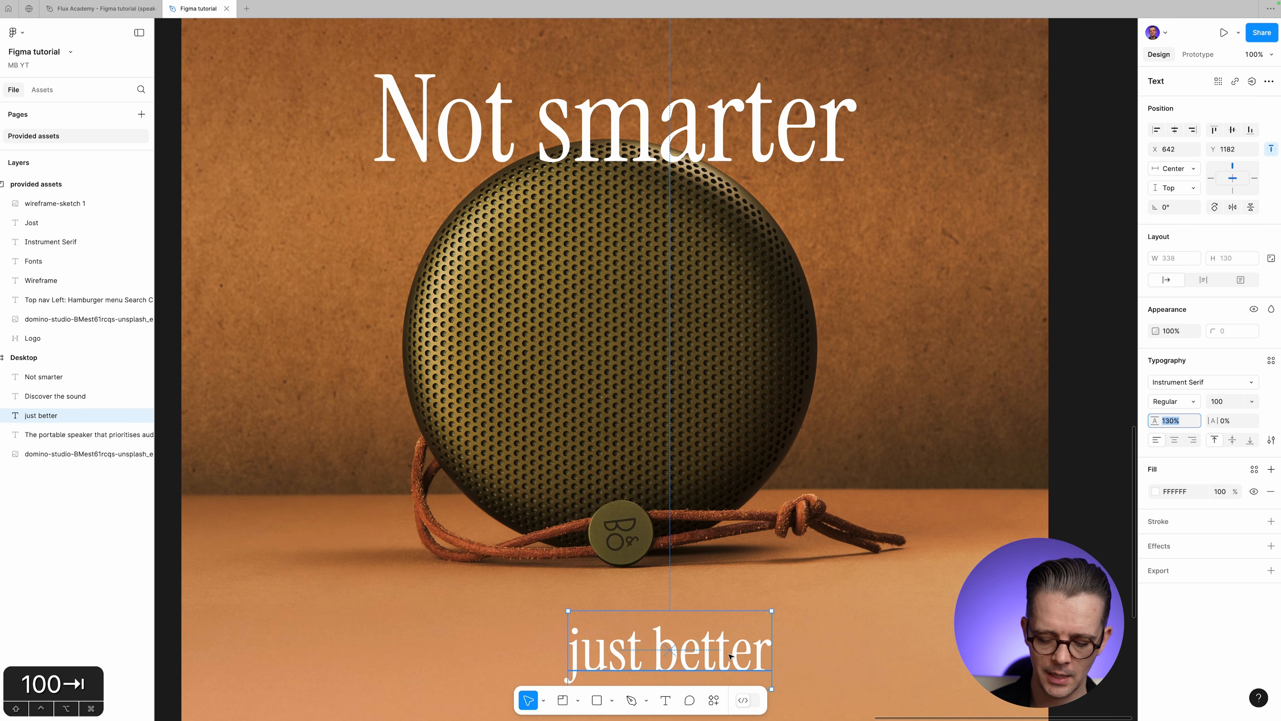
type("1")
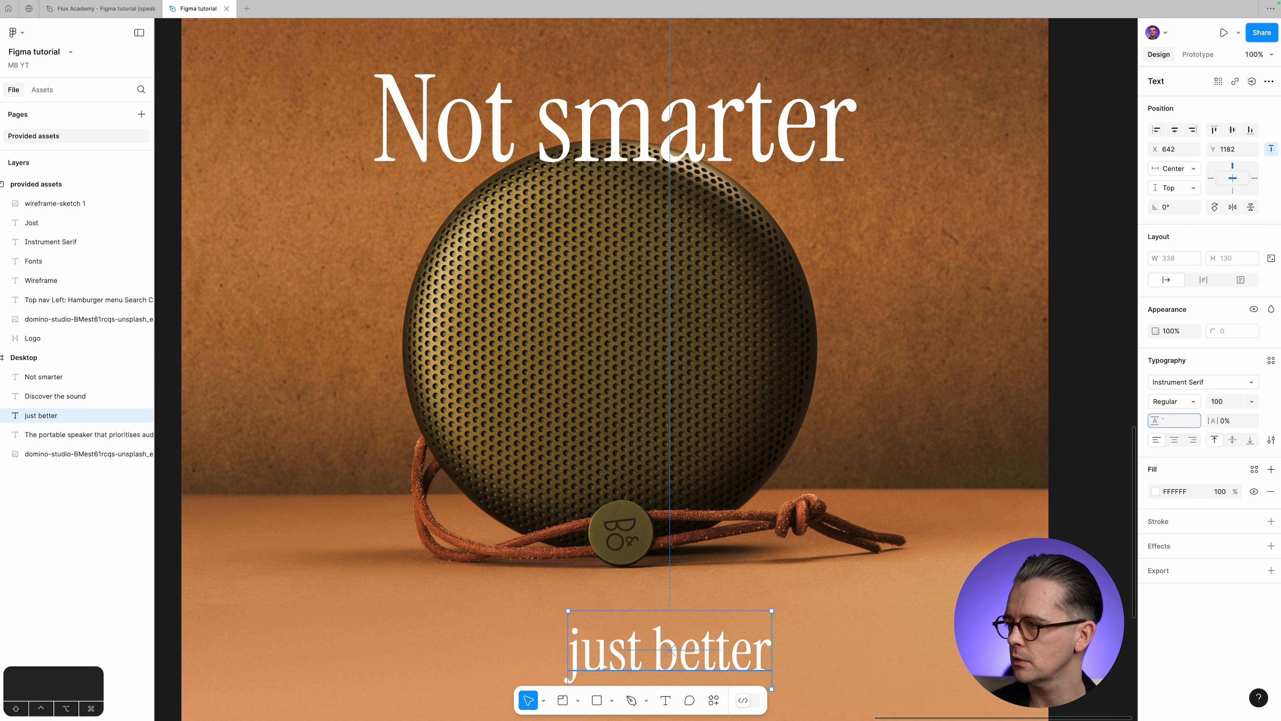
key("Escape")
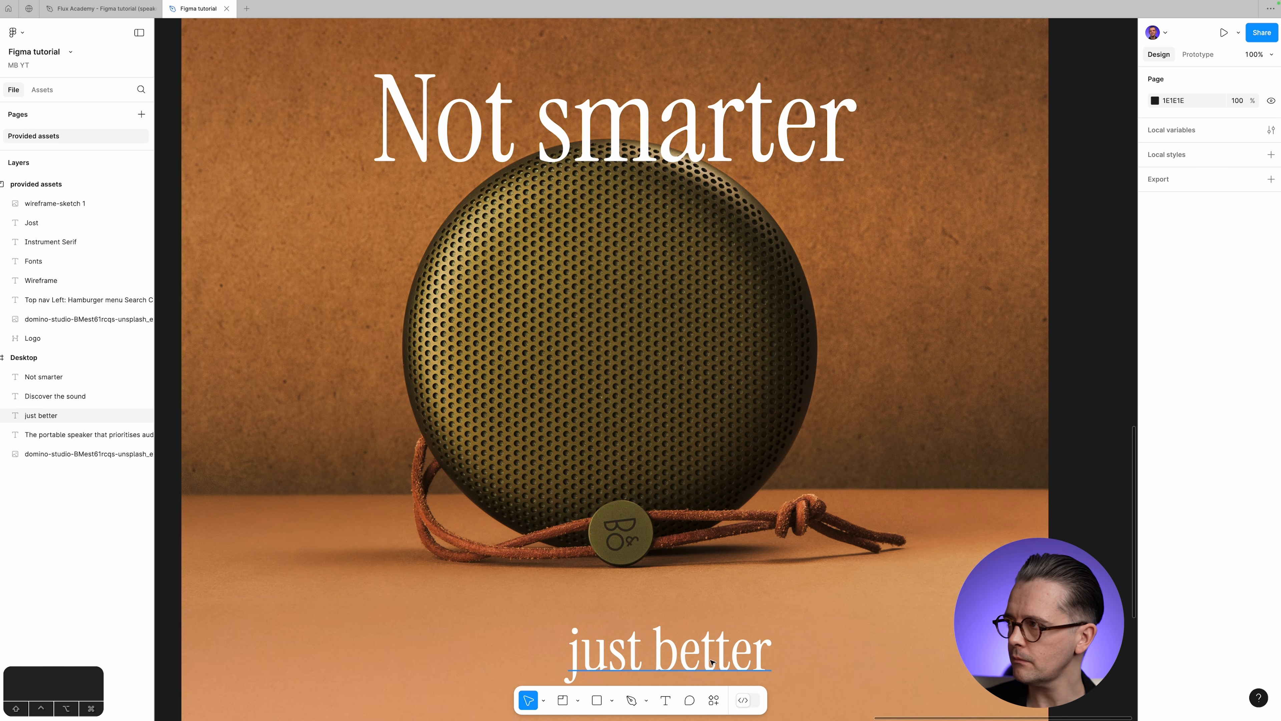
Centre the "just better" headline horizontally in the Desktop frame and move it up below the speaker to about Y 1133.
left_click(712, 662)
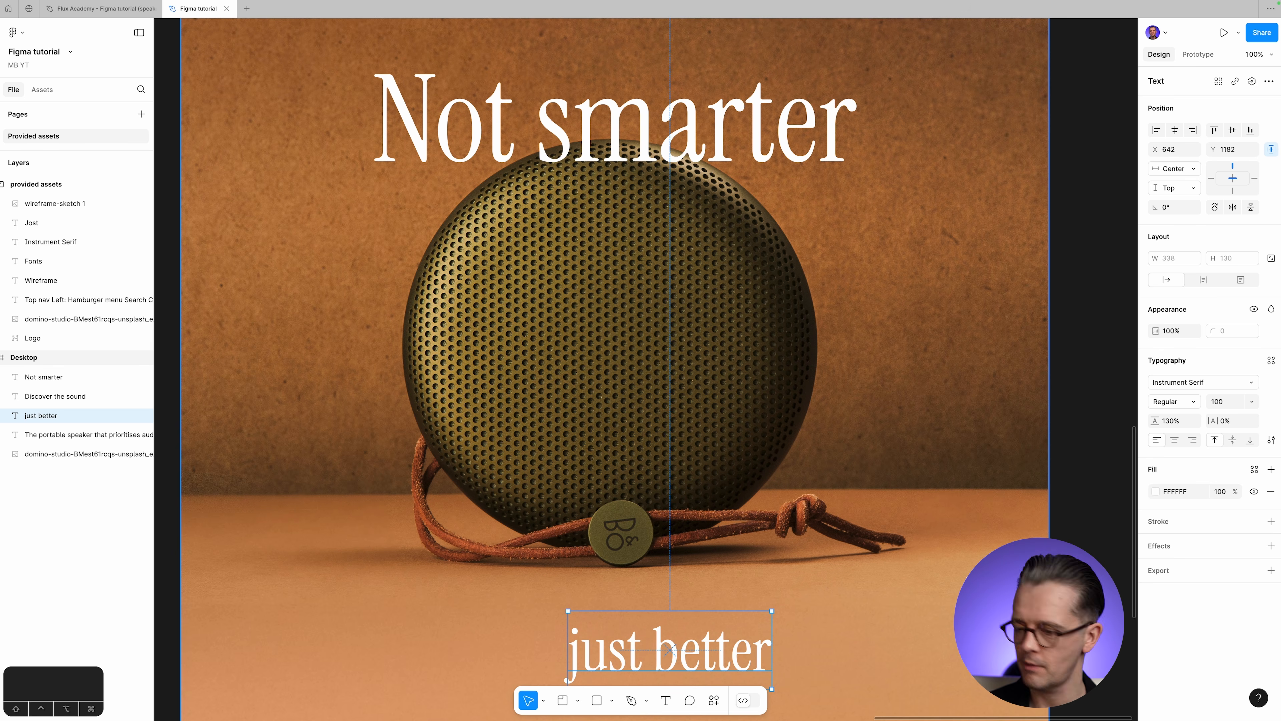
key("alt+h")
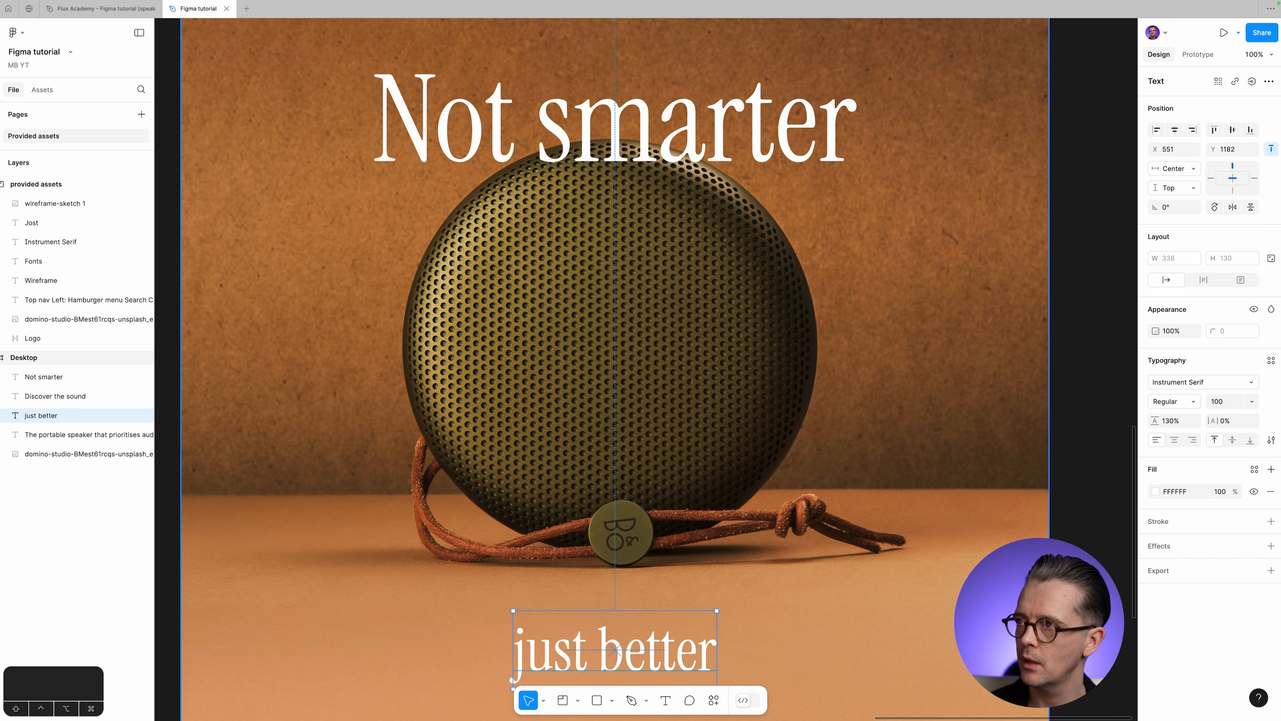
scroll(615, 601, "down", 2)
mouse_move(615, 602)
left_mouse_down()
mouse_move(609, 563)
mouse_move(611, 577)
left_mouse_up()
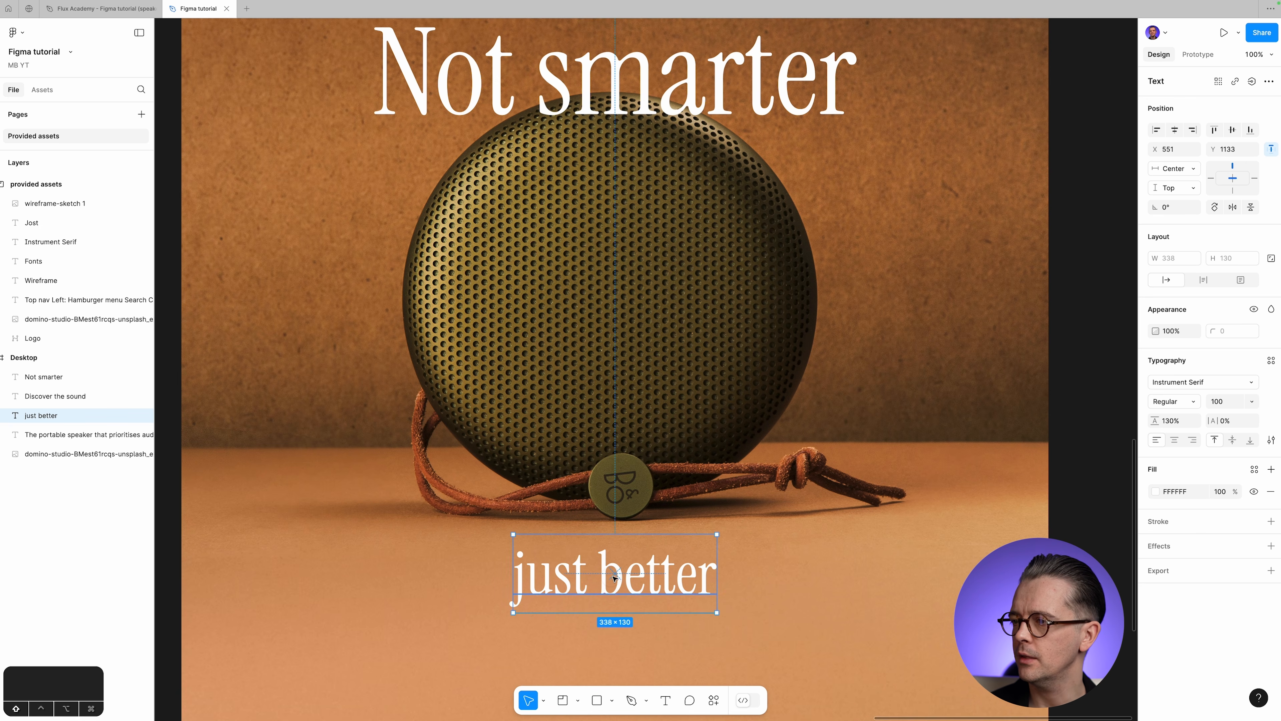
left_click(1084, 580)
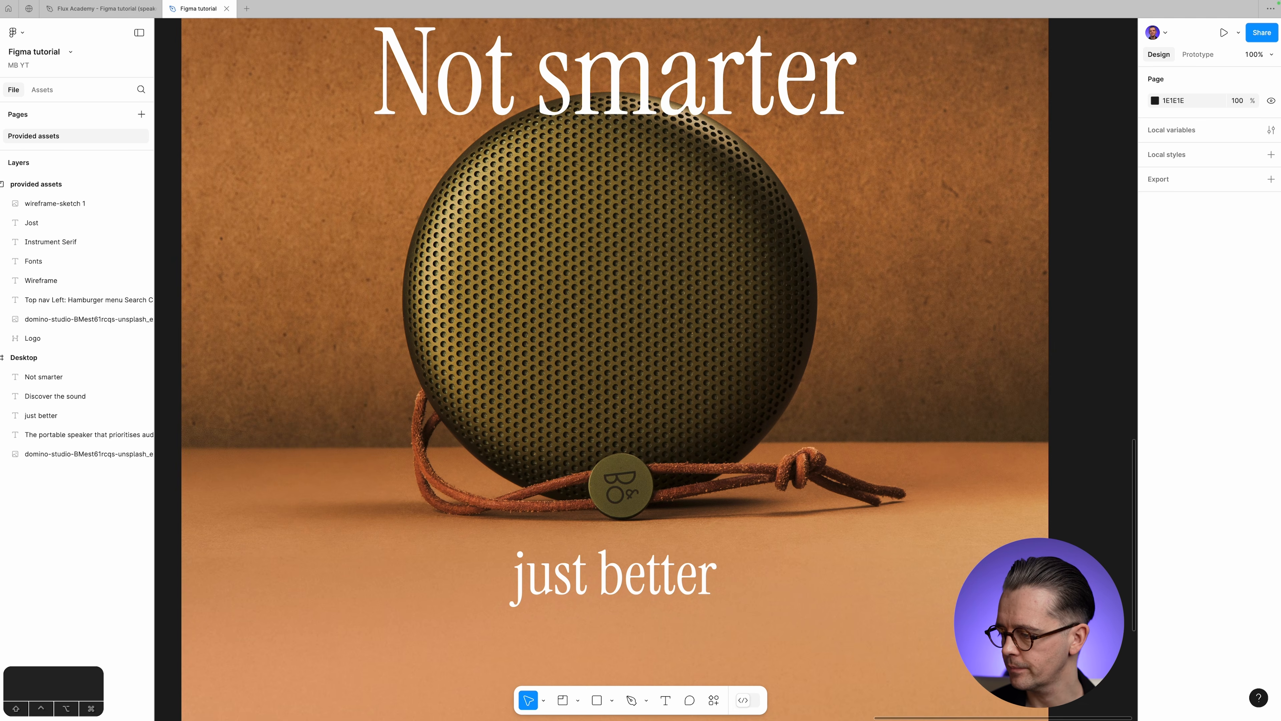
Set the font size of the "The portable speaker that prioritises audio fidelity." tagline to 24.
scroll(614, 368, "down", 6)
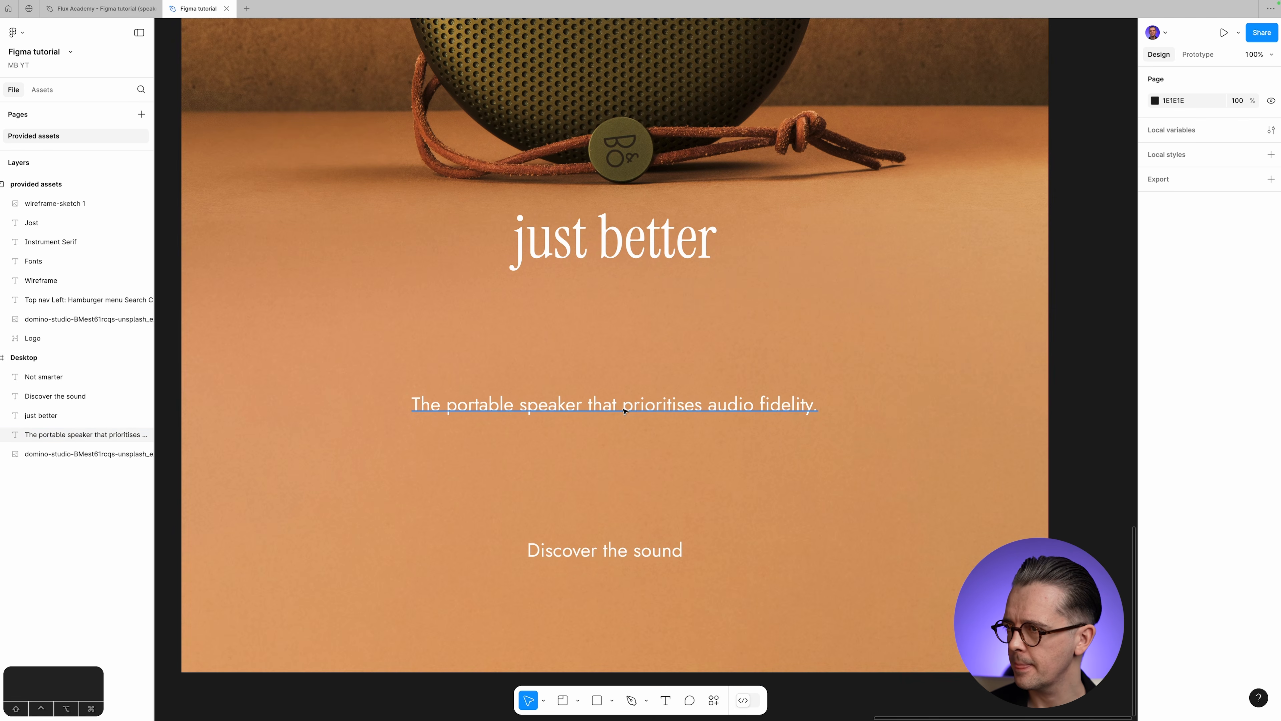
left_click(625, 410)
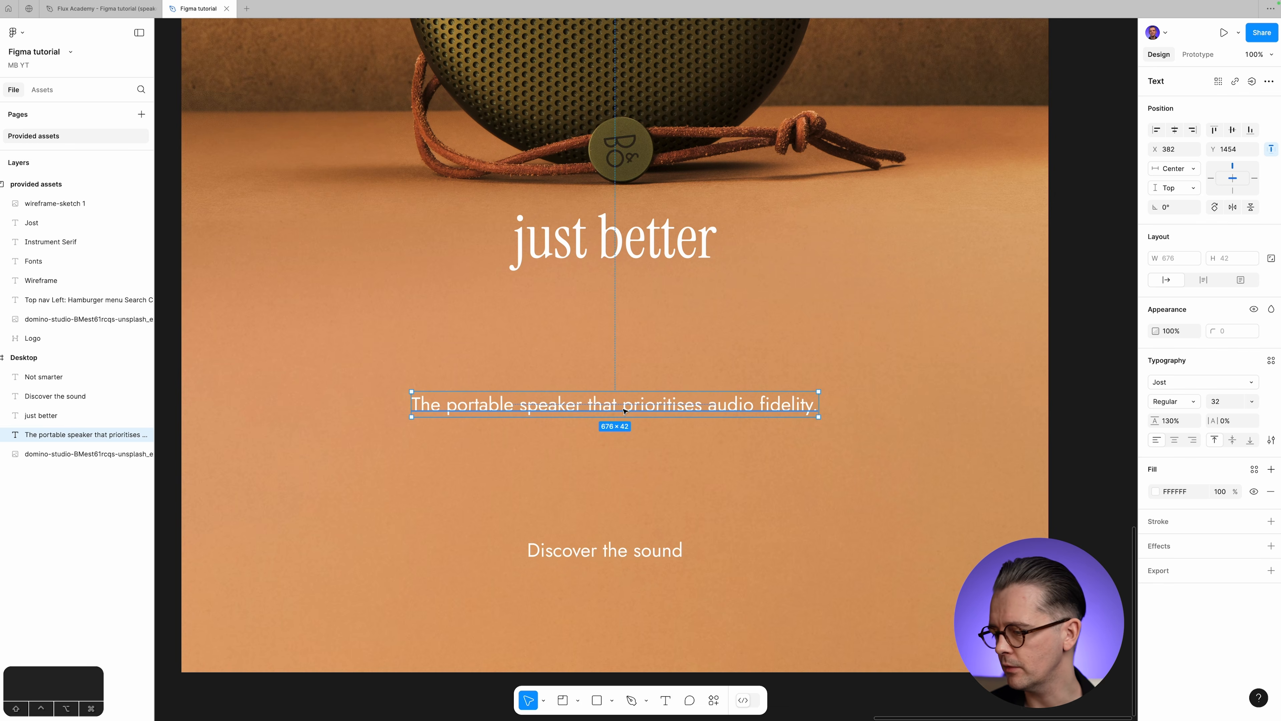
left_click(1232, 402)
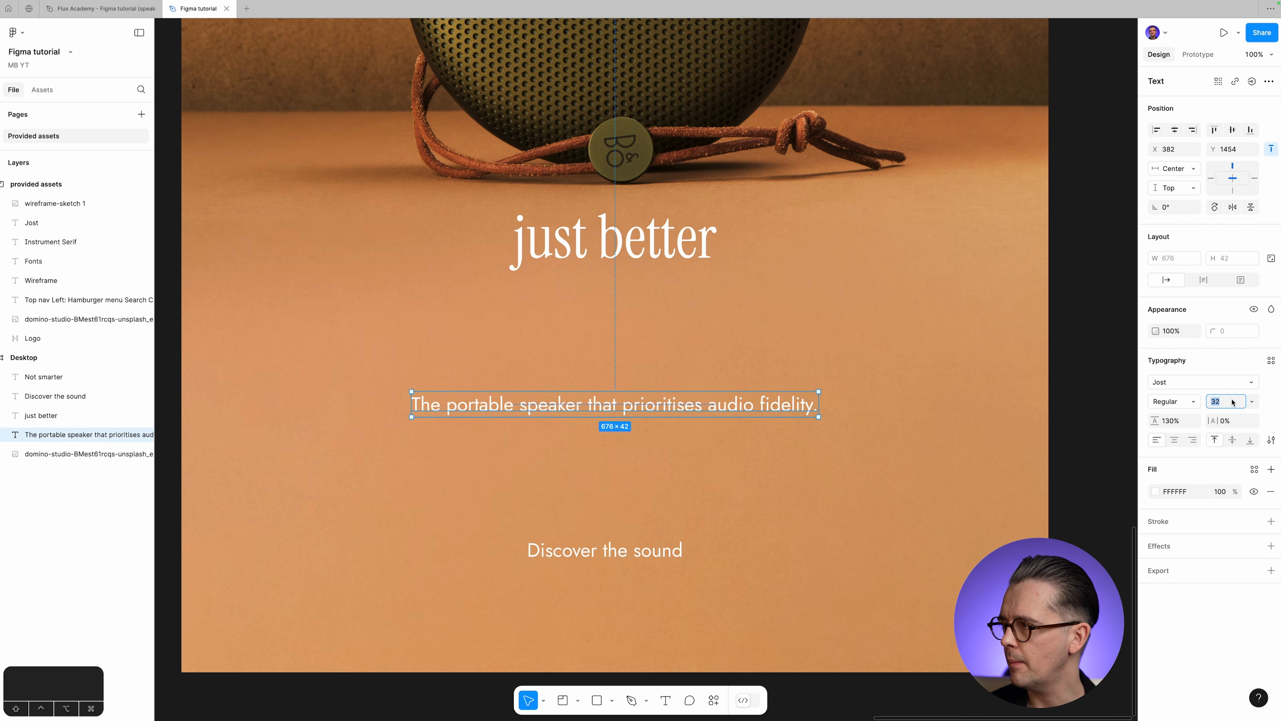
left_click(1251, 402)
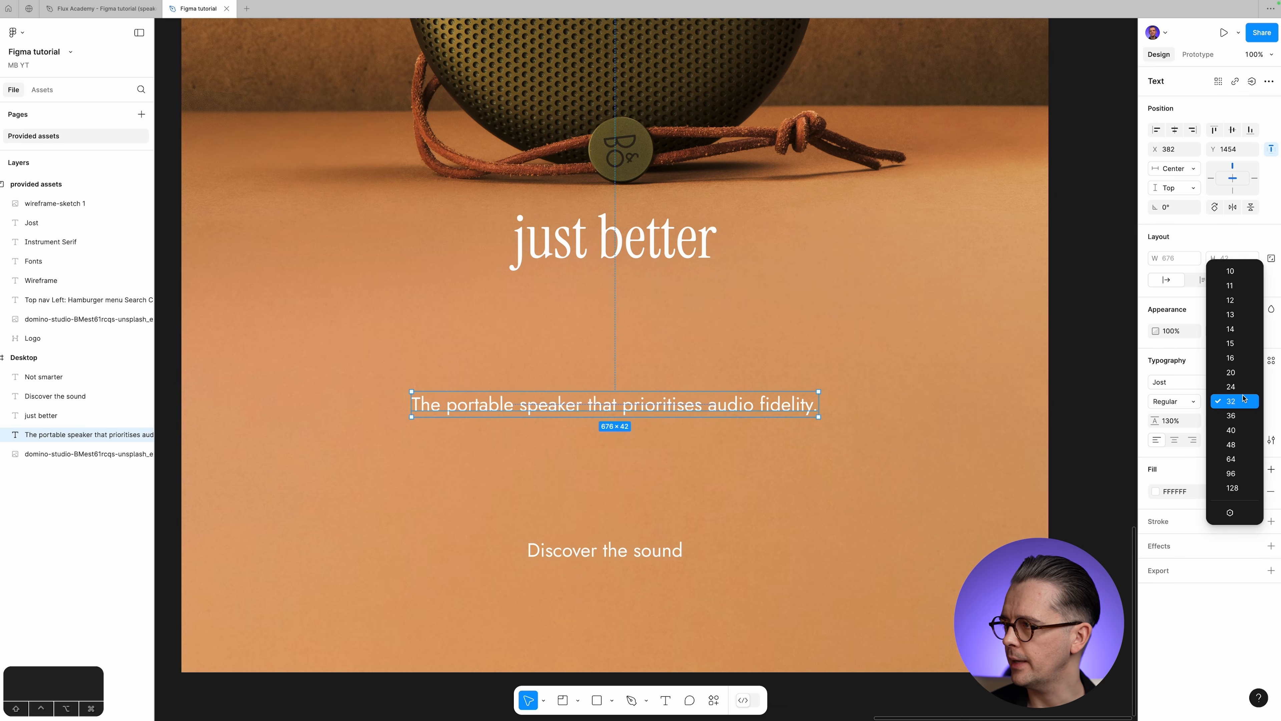
left_click(1240, 392)
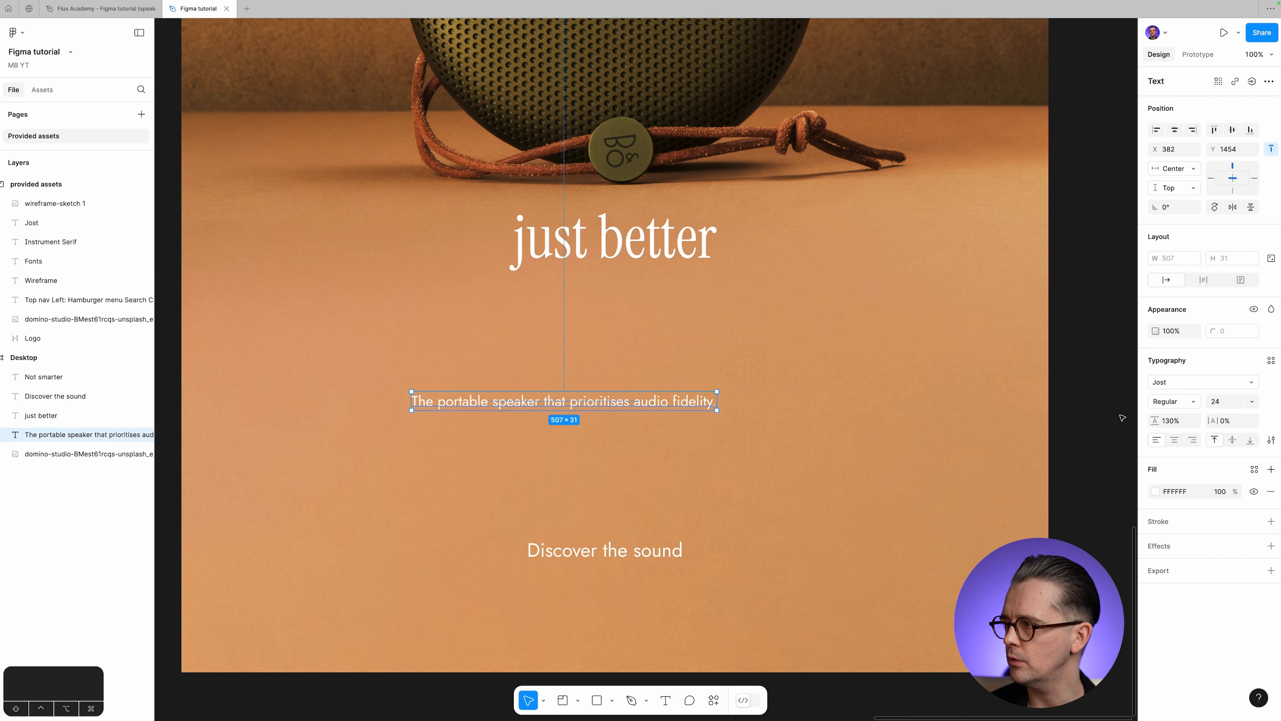
Give the portable speaker tagline centred text alignment and centre it horizontally in the Desktop frame.
scroll(657, 147, "down", 1)
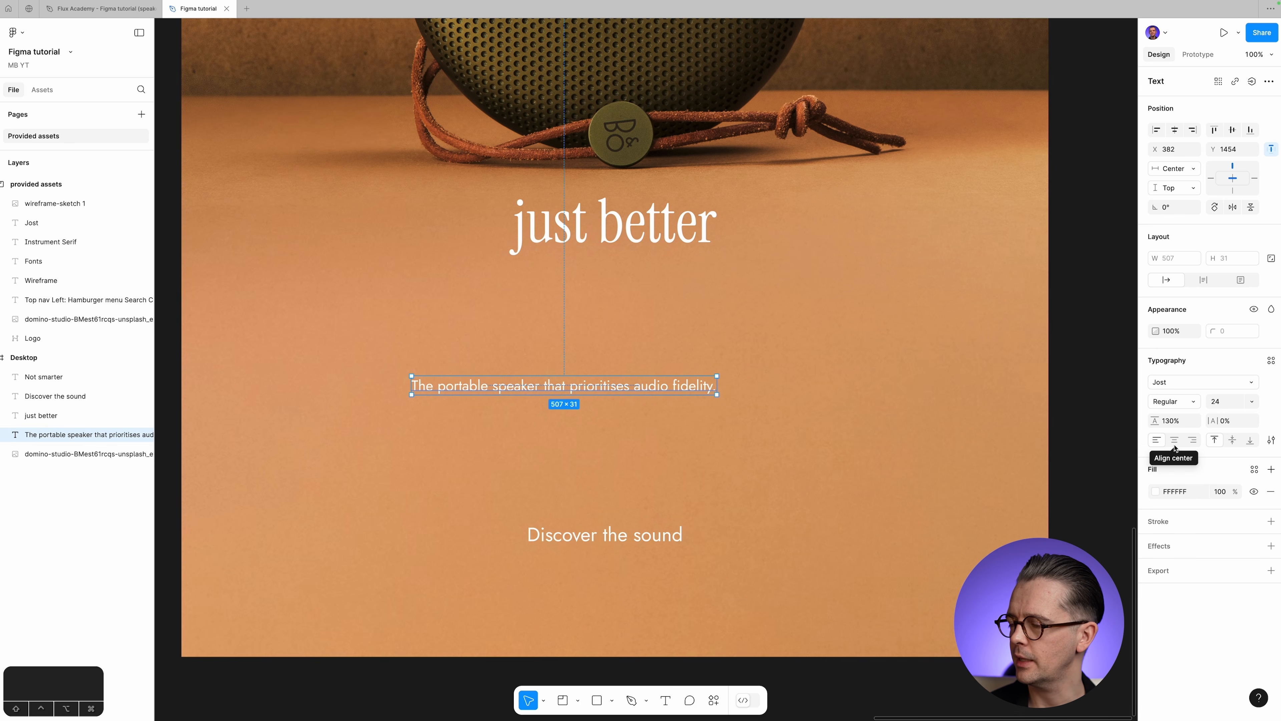
left_click(1175, 440)
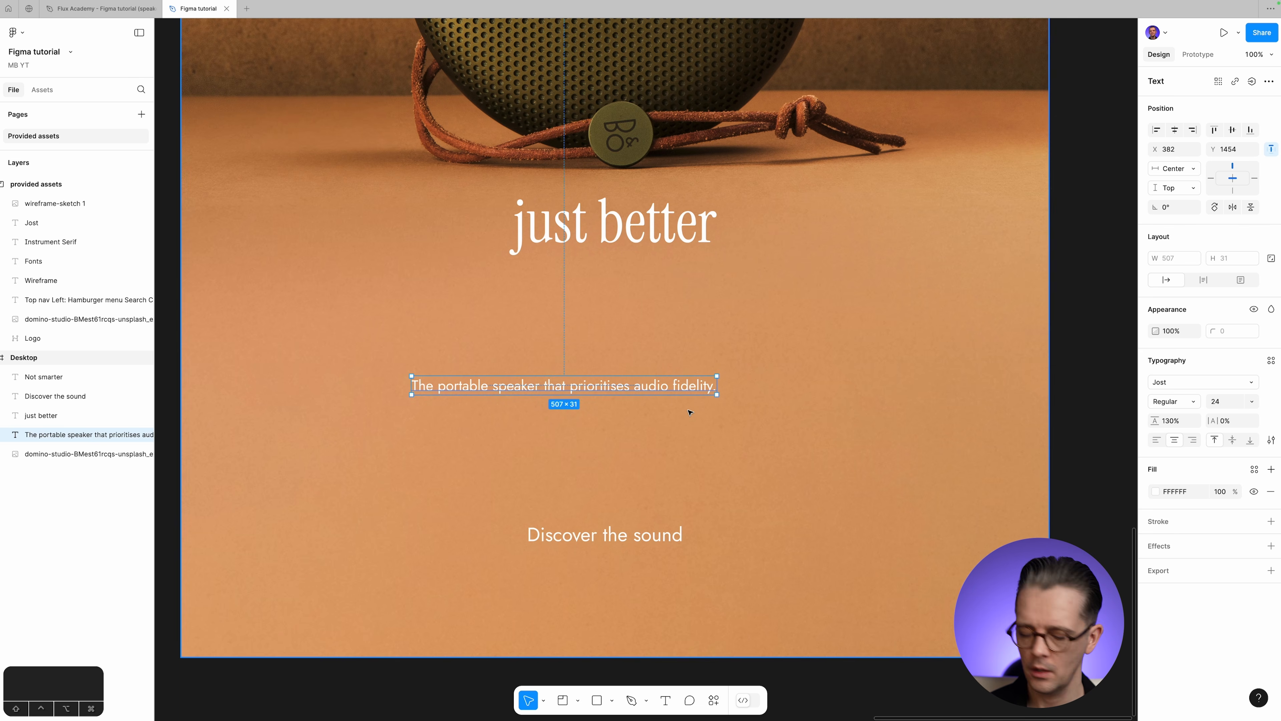
key("alt")
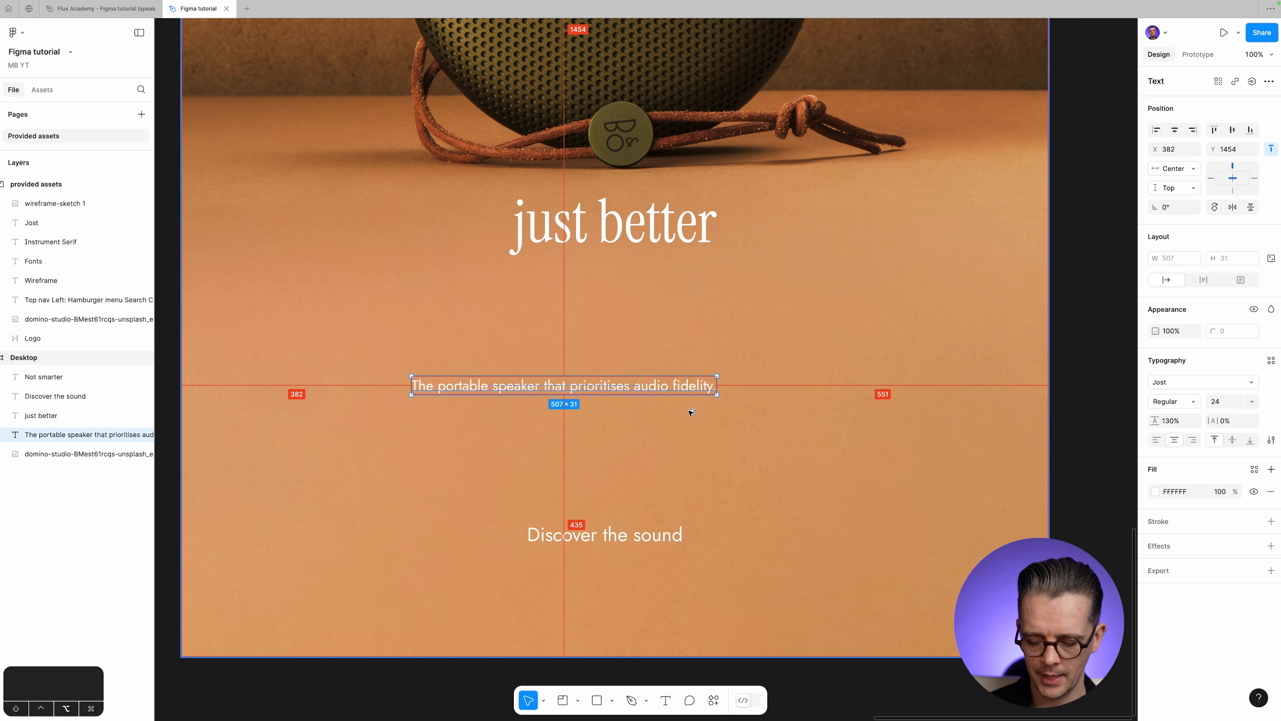
key("alt+h")
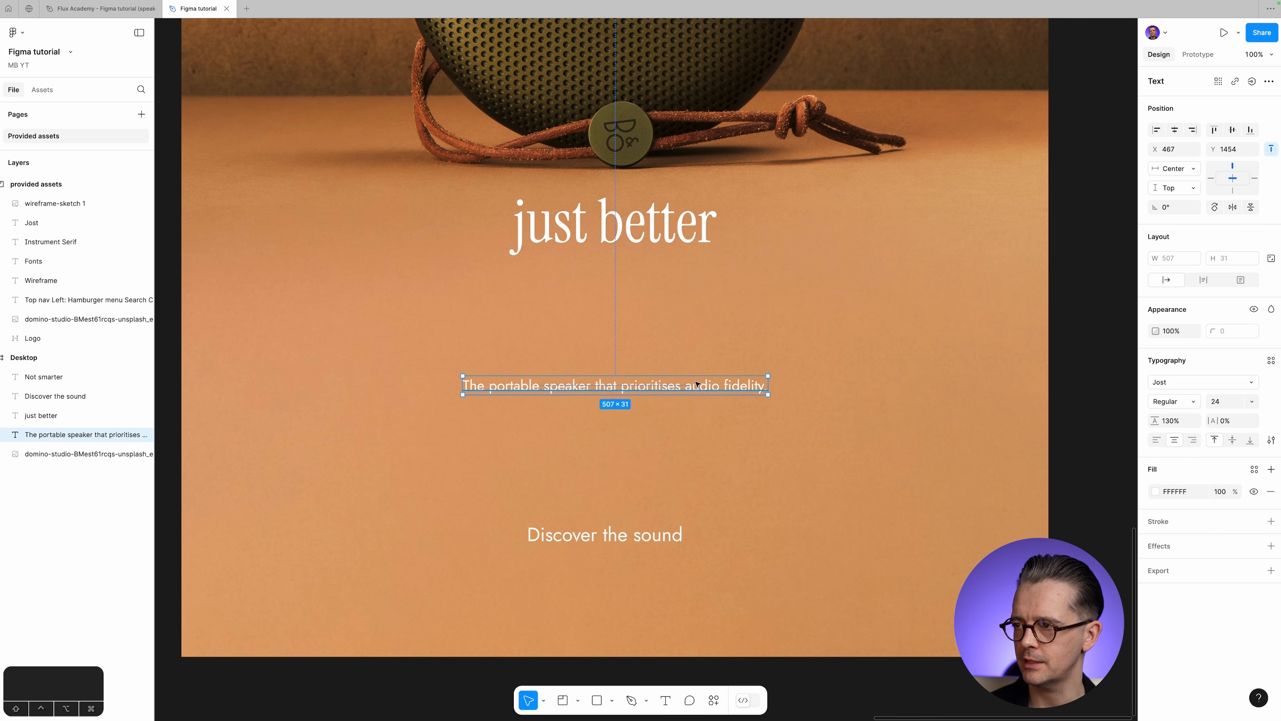
Try the centred text alignment by adding "and other things" after "fidelity" in the tagline.
double_click(690, 389)
left_click(721, 387)
left_click(766, 387)
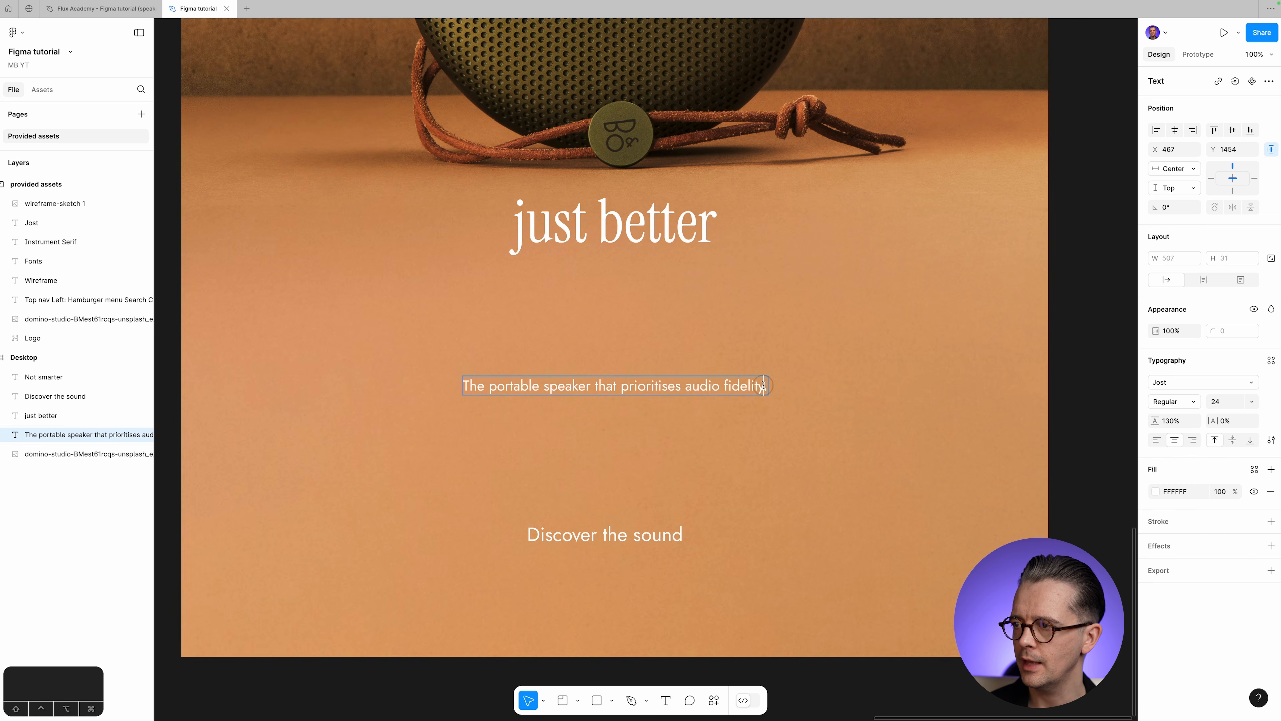
type("other things.")
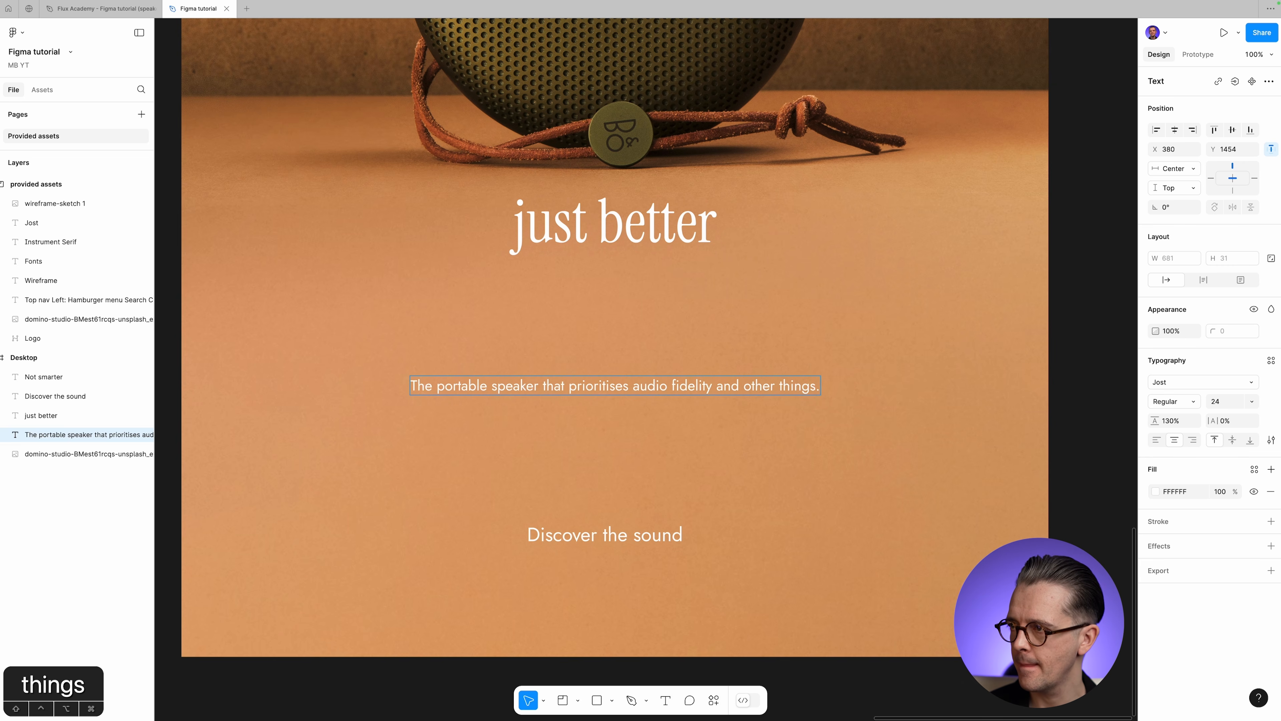
Remove the added words "and other things" from the tagline and finish editing its text.
key("BackSpace")
key("BackSpace")
key("BackSpace")
key("BackSpace")
key("BackSpace")
key("BackSpace")
key("BackSpace")
key("BackSpace")
key("BackSpace")
key("BackSpace")
key("BackSpace")
key("BackSpace")
key("BackSpace")
key("BackSpace")
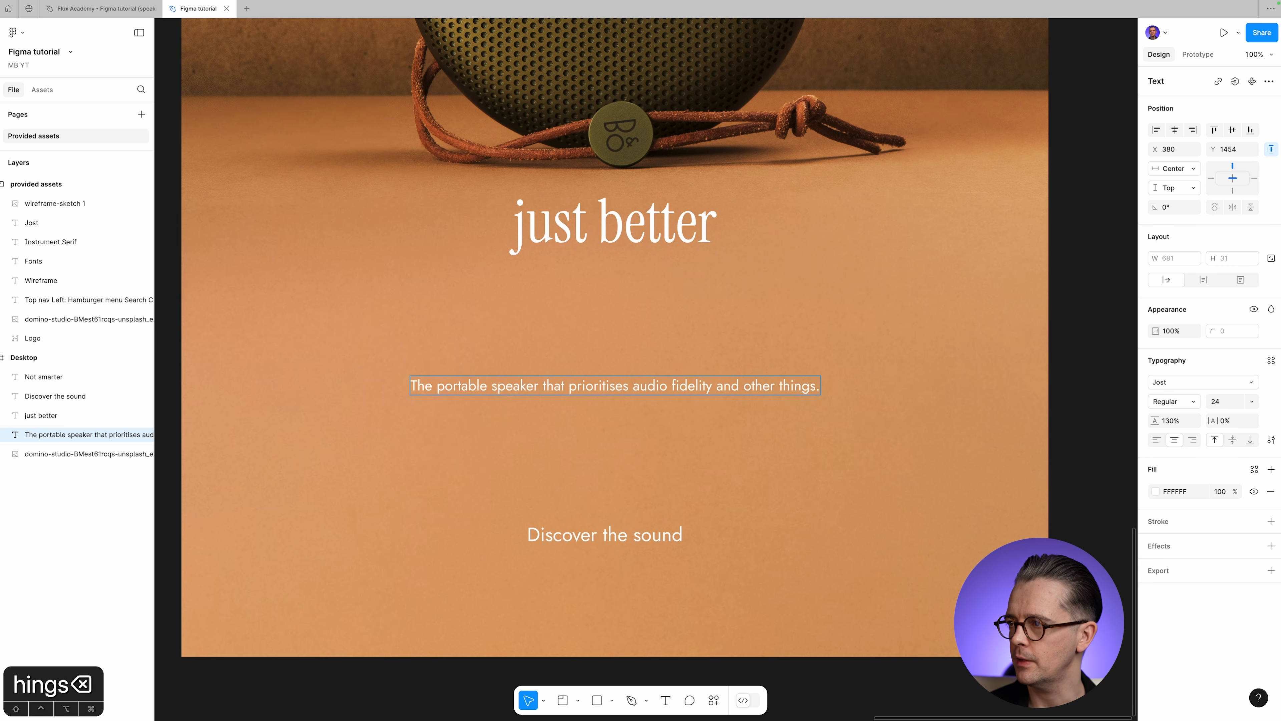
key("BackSpace")
key("BackSpace")
key("BackSpace")
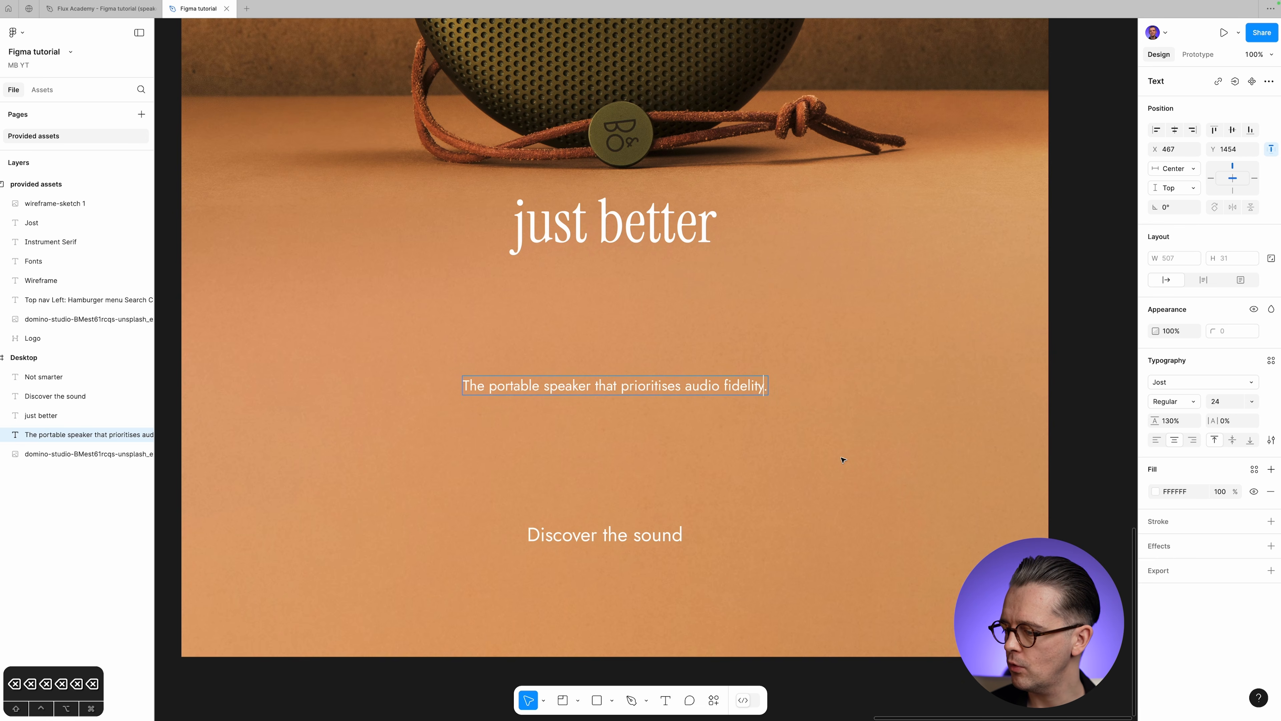
key("Escape")
Set the "Discover the sound" text to size 24 and centre it horizontally in the Desktop frame.
left_click(606, 535)
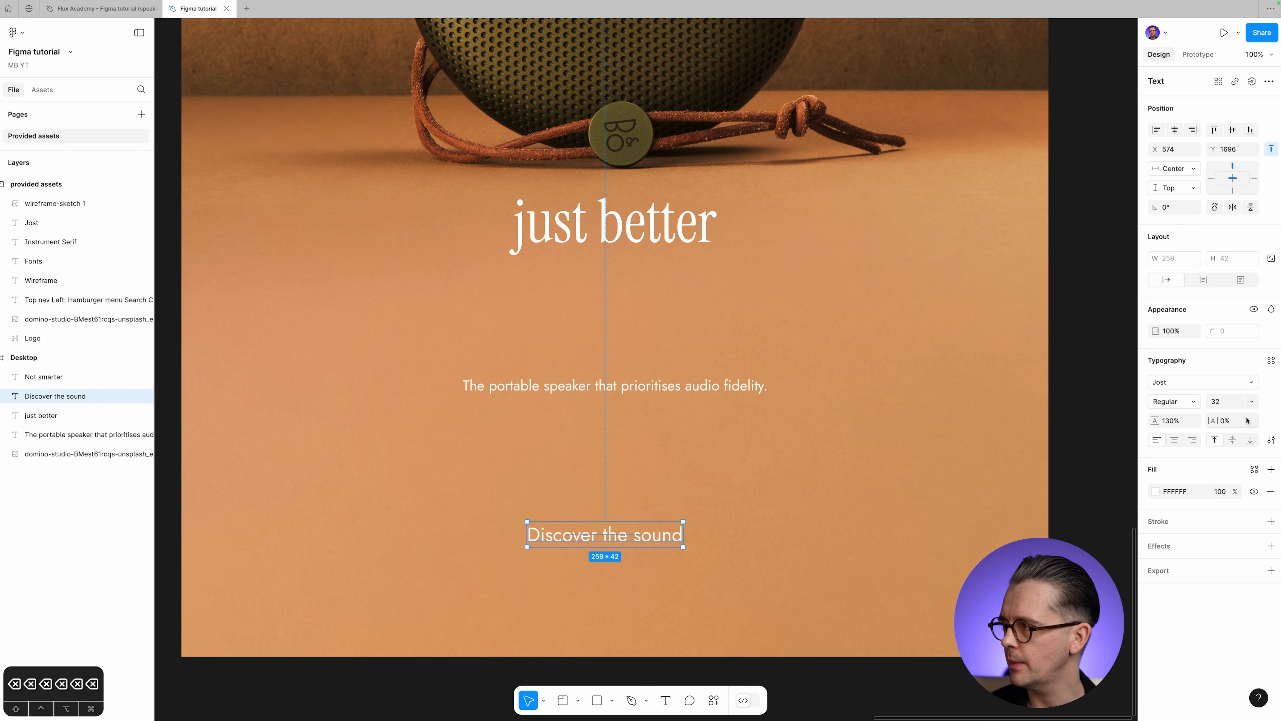
left_click(1252, 401)
left_click(1246, 384)
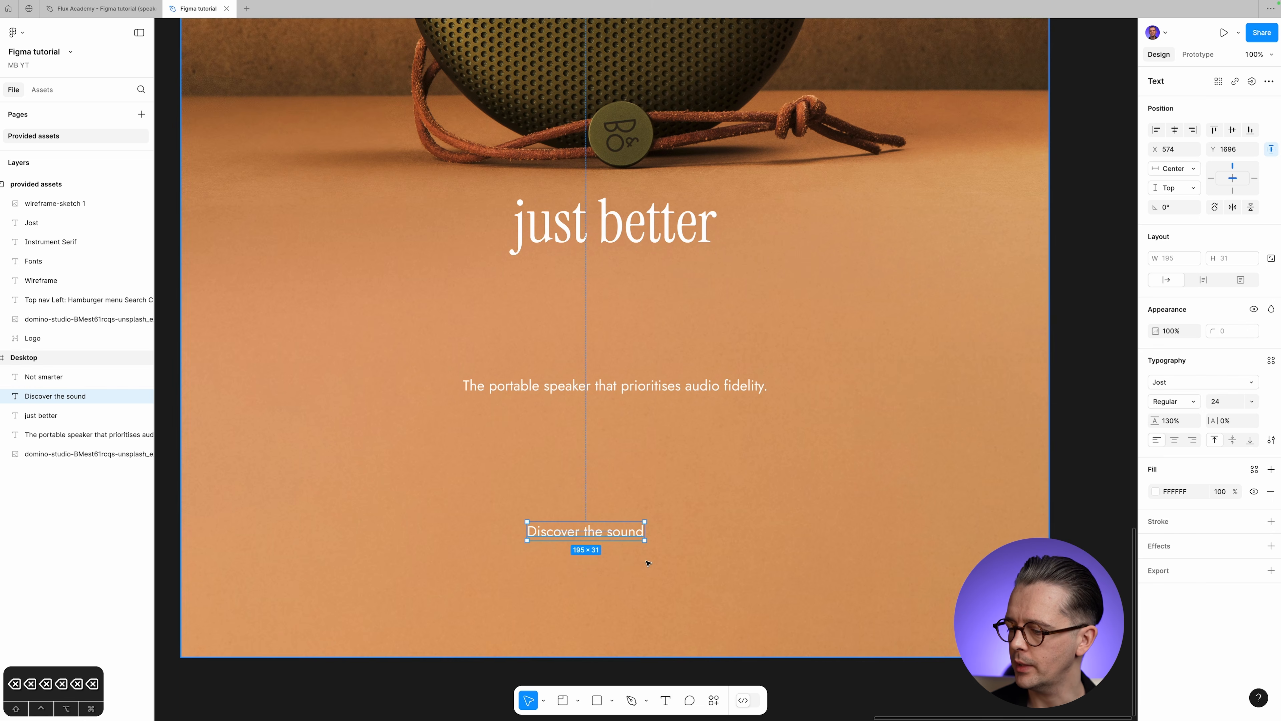
scroll(781, 544, "down", 1)
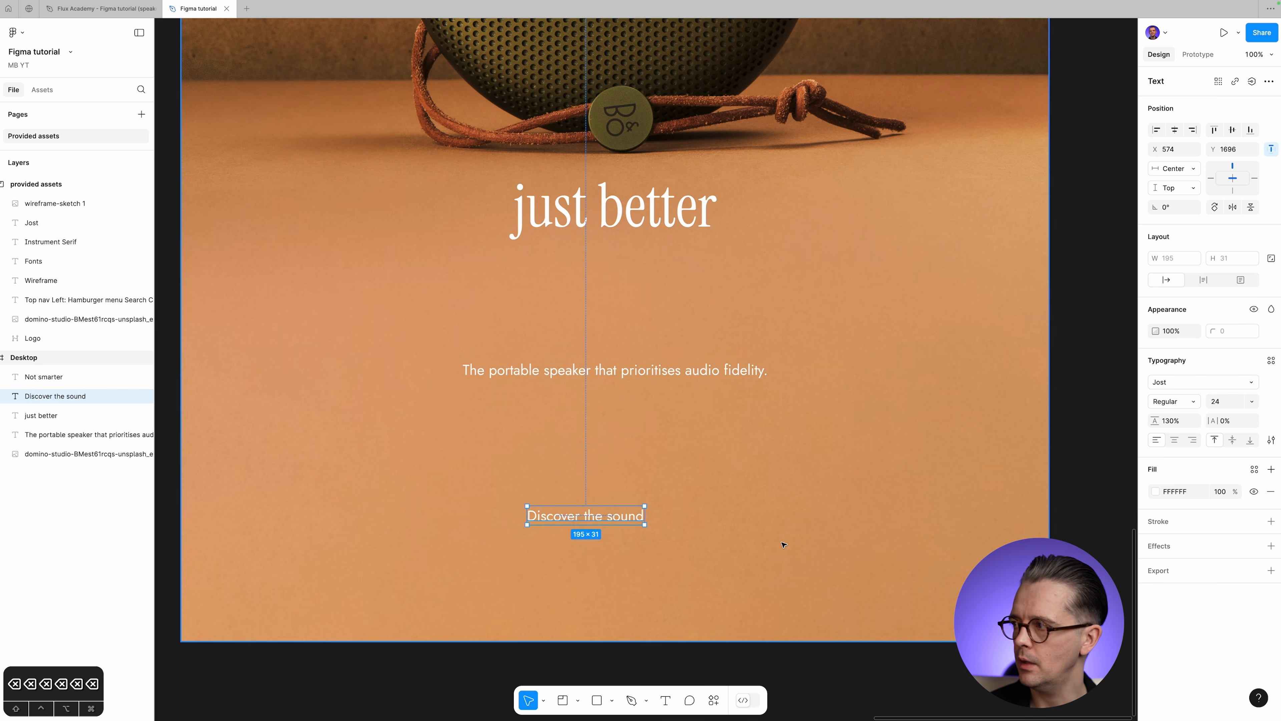
key("alt+h")
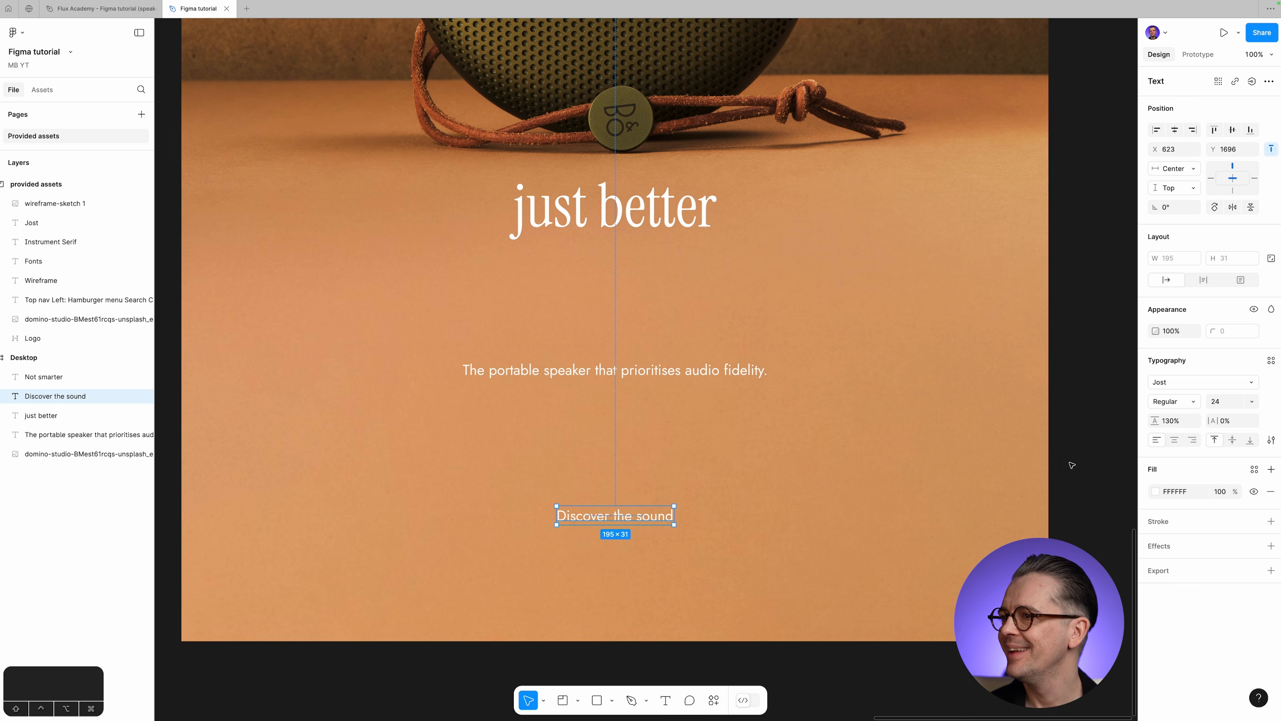
left_click(1072, 464)
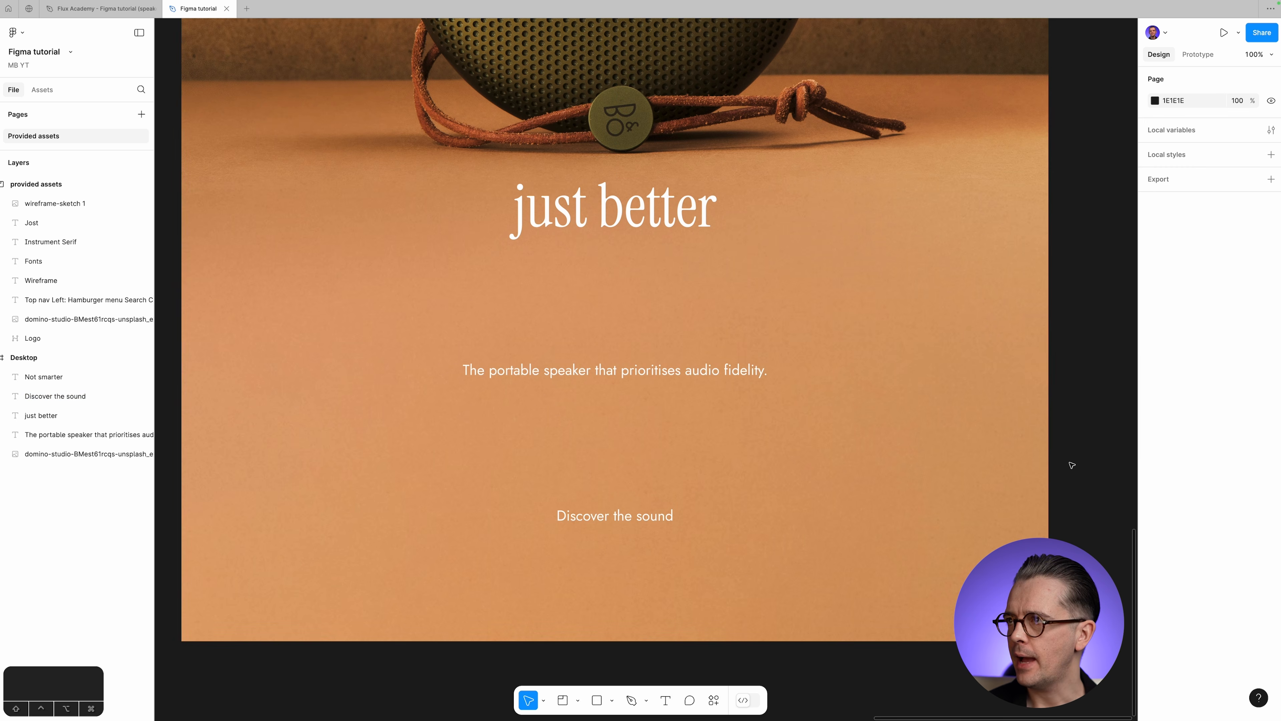
Open the fill colour of the portable speaker tagline and place the colour picker beside the speaker.
scroll(1072, 465, "up", 4)
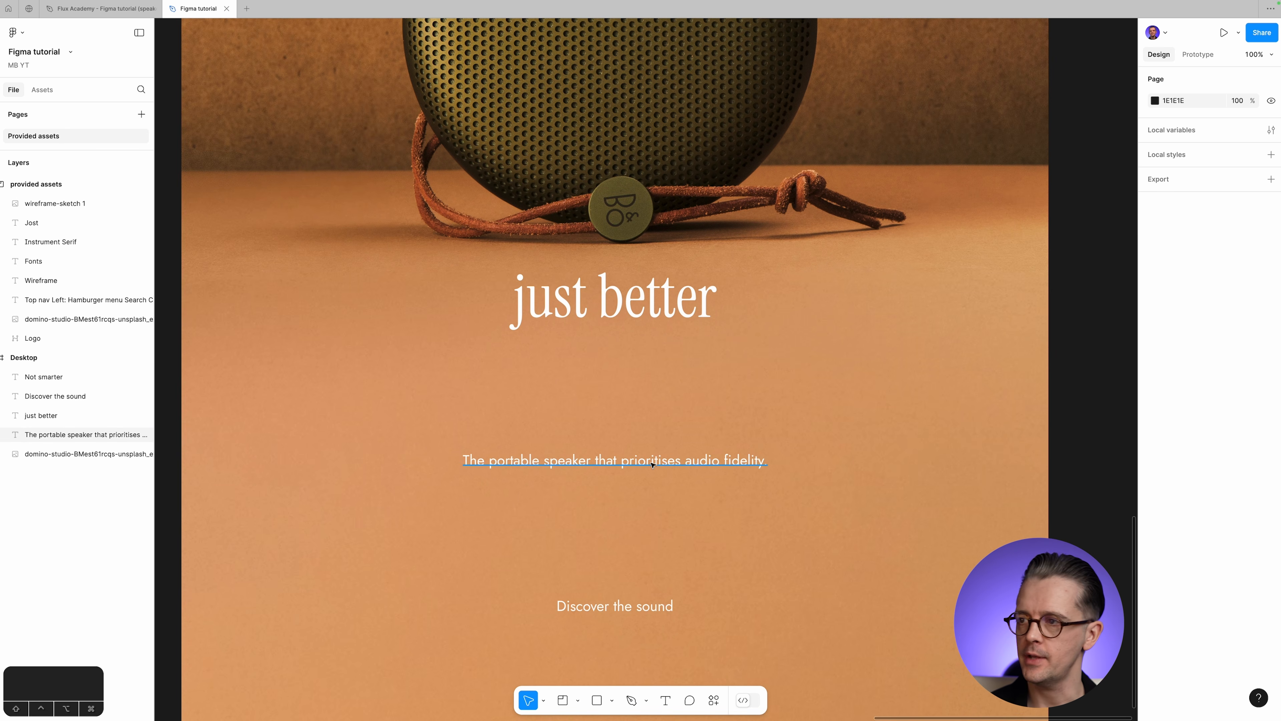
left_click(653, 464)
scroll(888, 477, "up", 4)
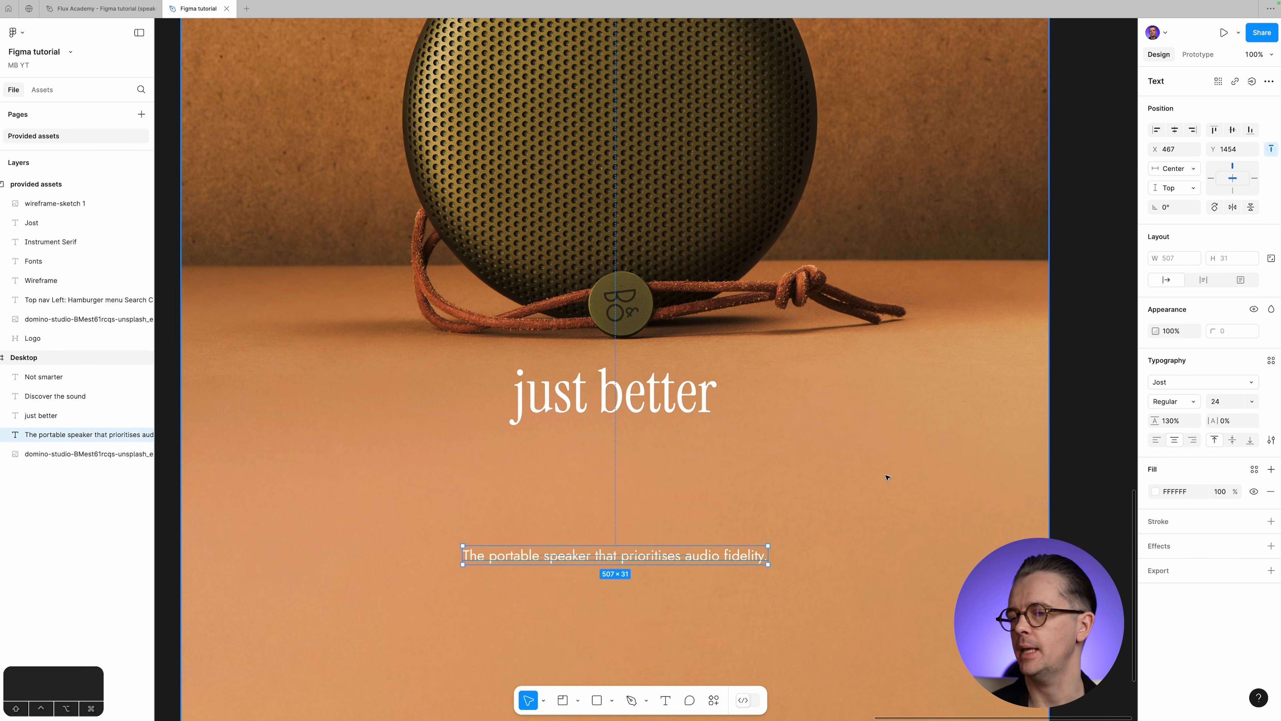
scroll(888, 477, "up", 2)
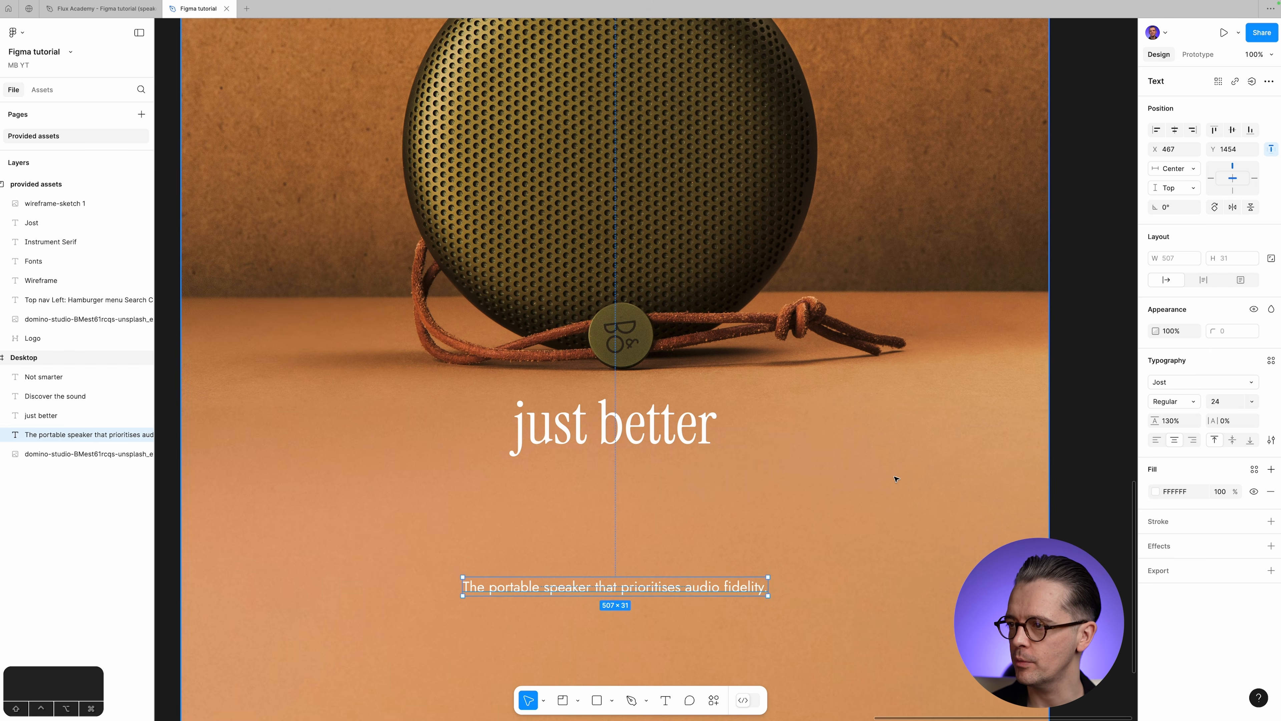
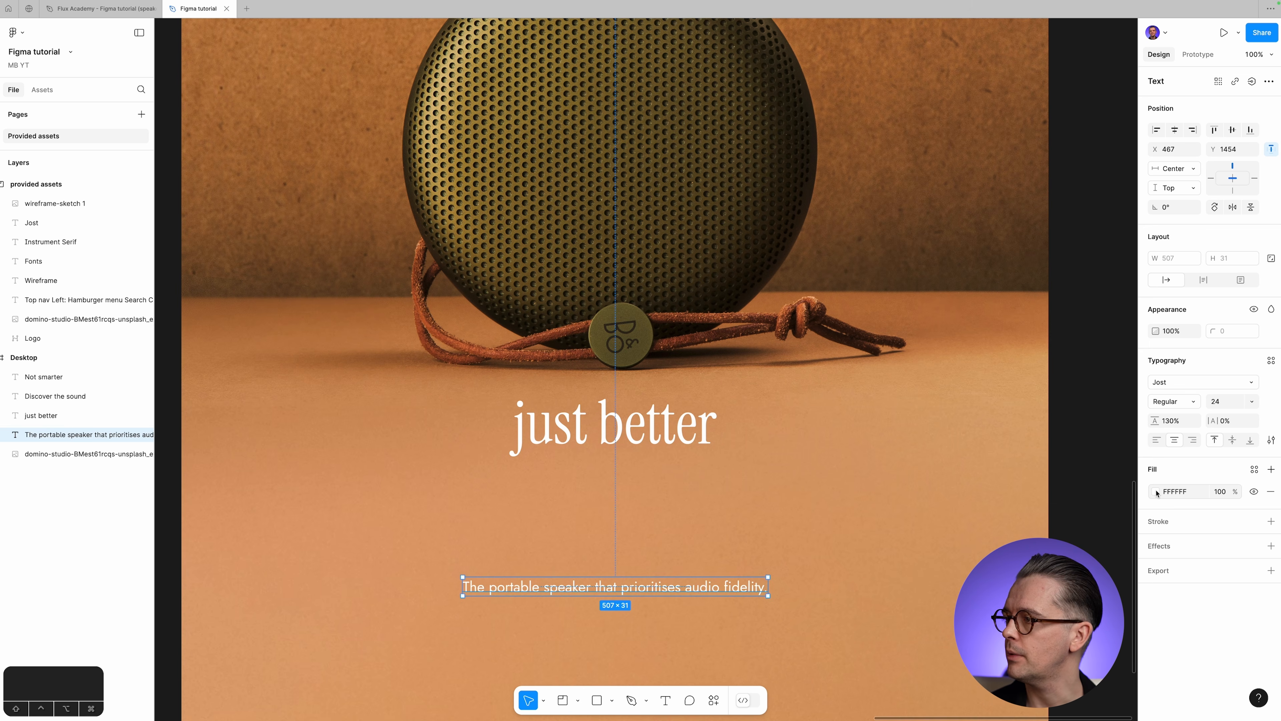
left_click(1157, 491)
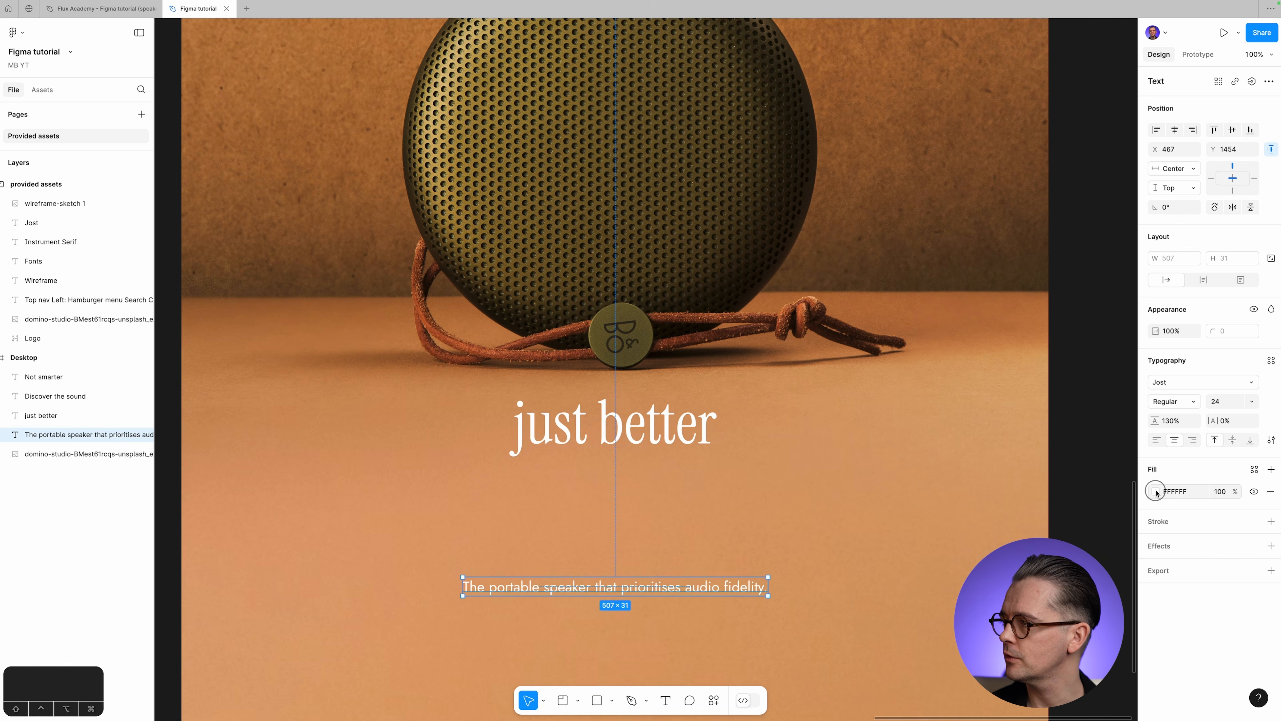
left_click_drag(1074, 377, 1012, 105)
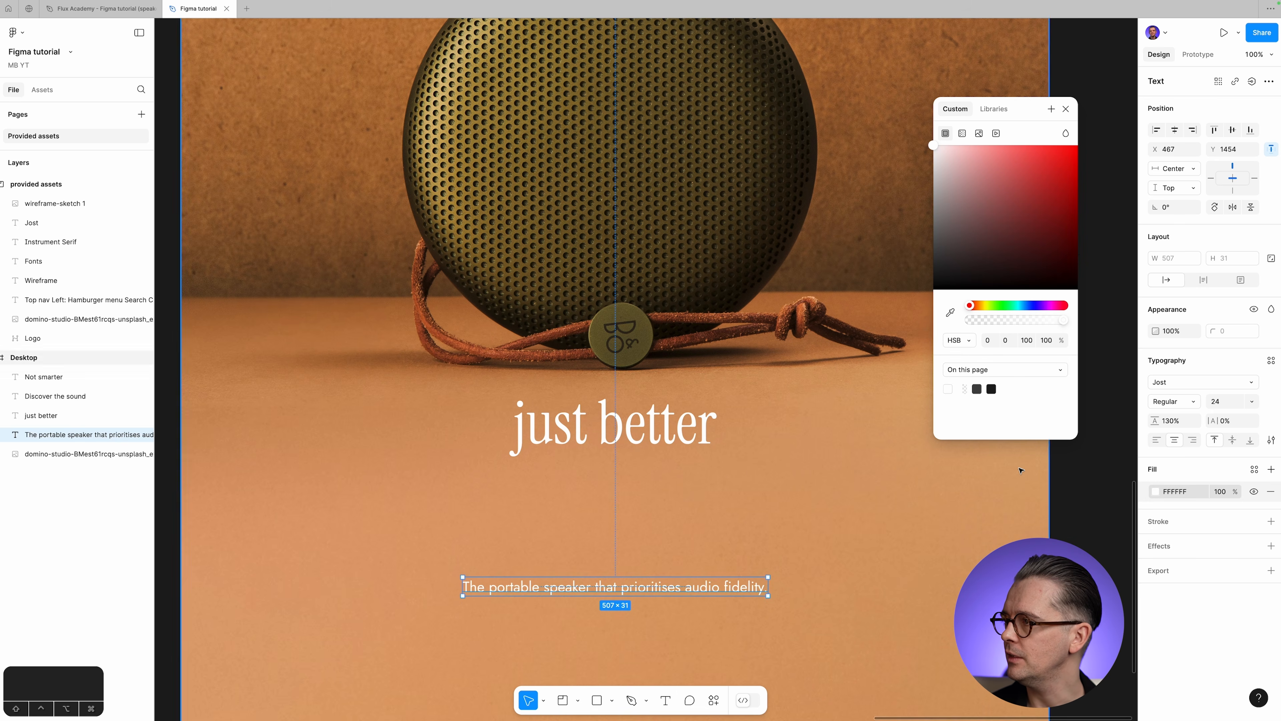
Try red and then muted green as the tagline's fill, and switch the colour values to RGB.
left_click_drag(946, 160, 995, 190)
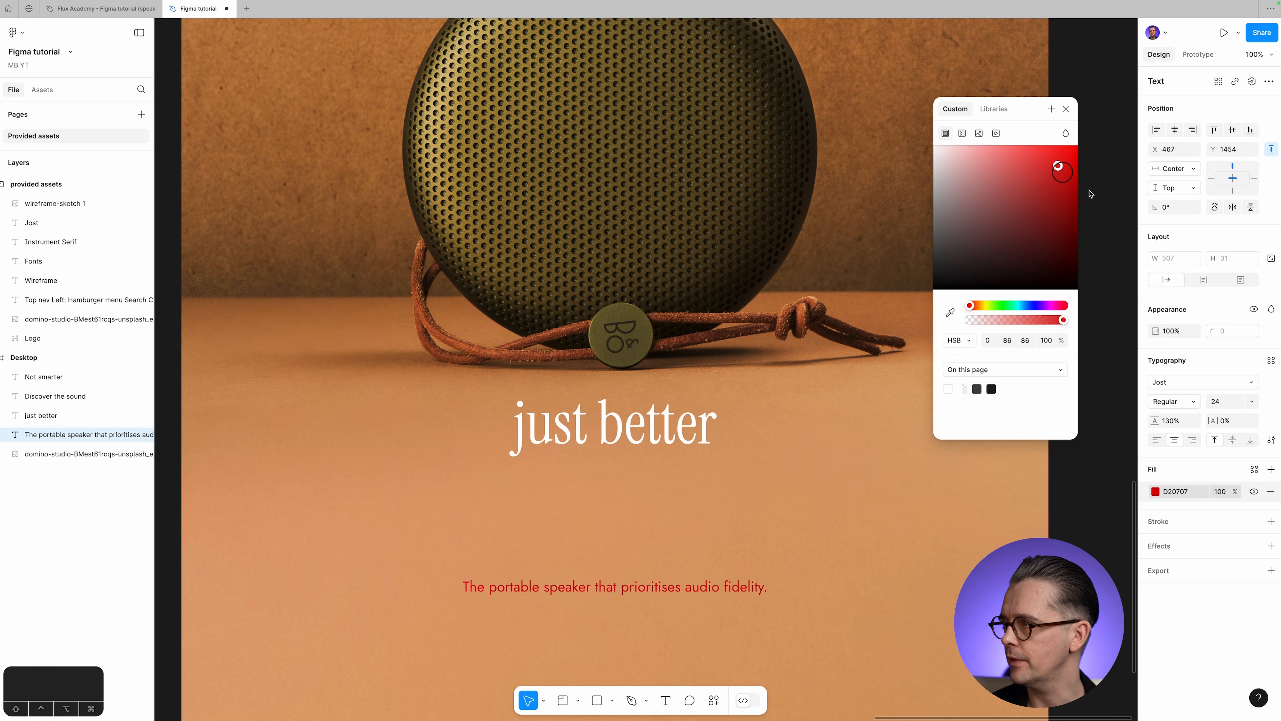
mouse_move(971, 306)
left_mouse_down()
mouse_move(1029, 306)
mouse_move(991, 306)
left_mouse_up()
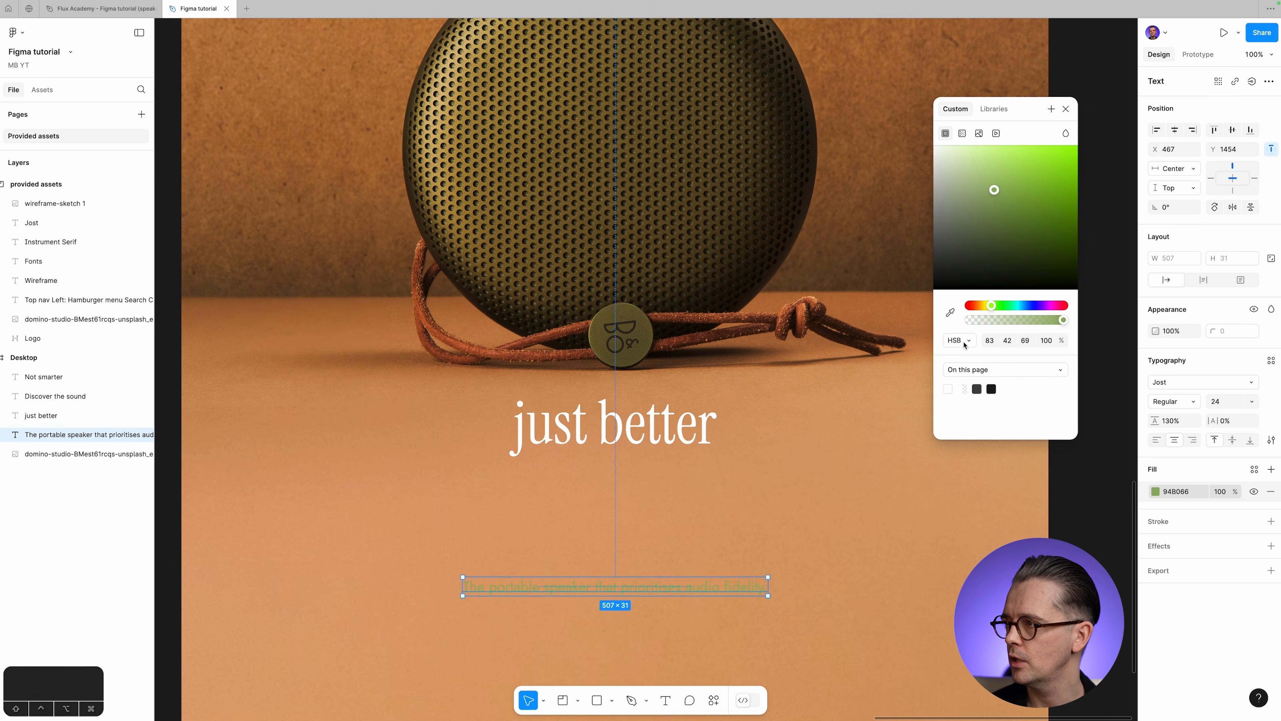
left_click(975, 345)
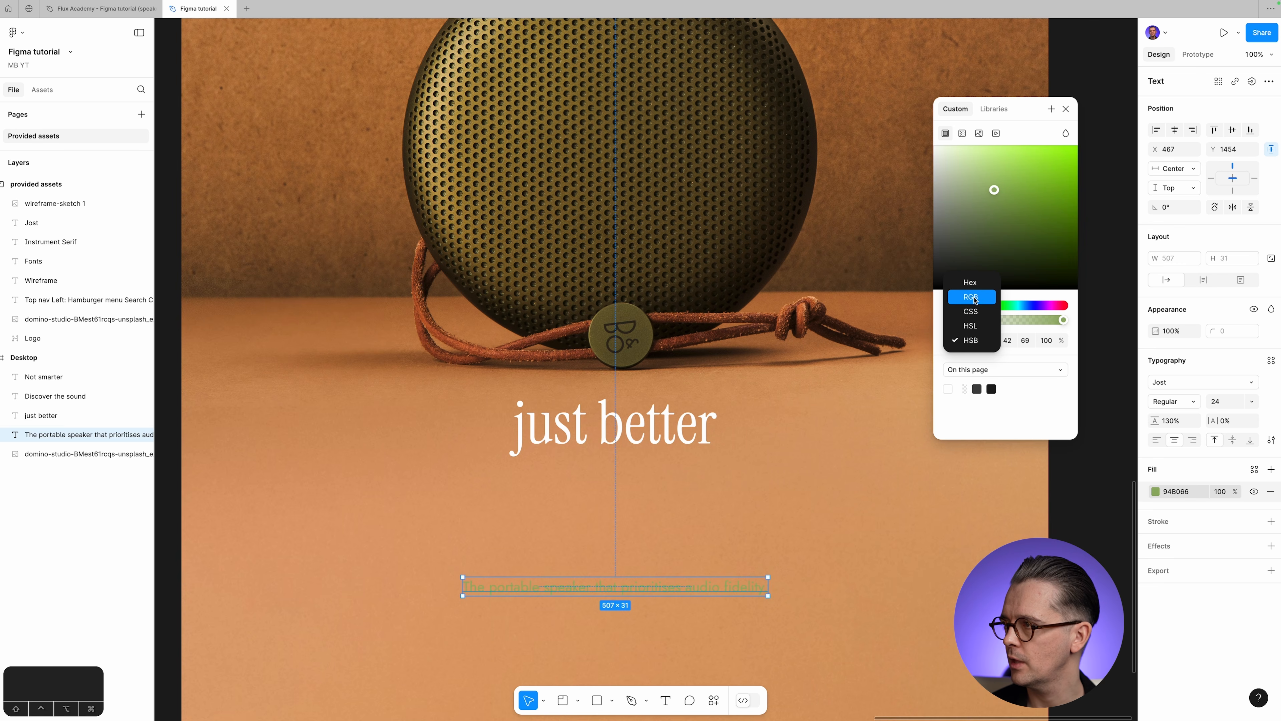
left_click(972, 297)
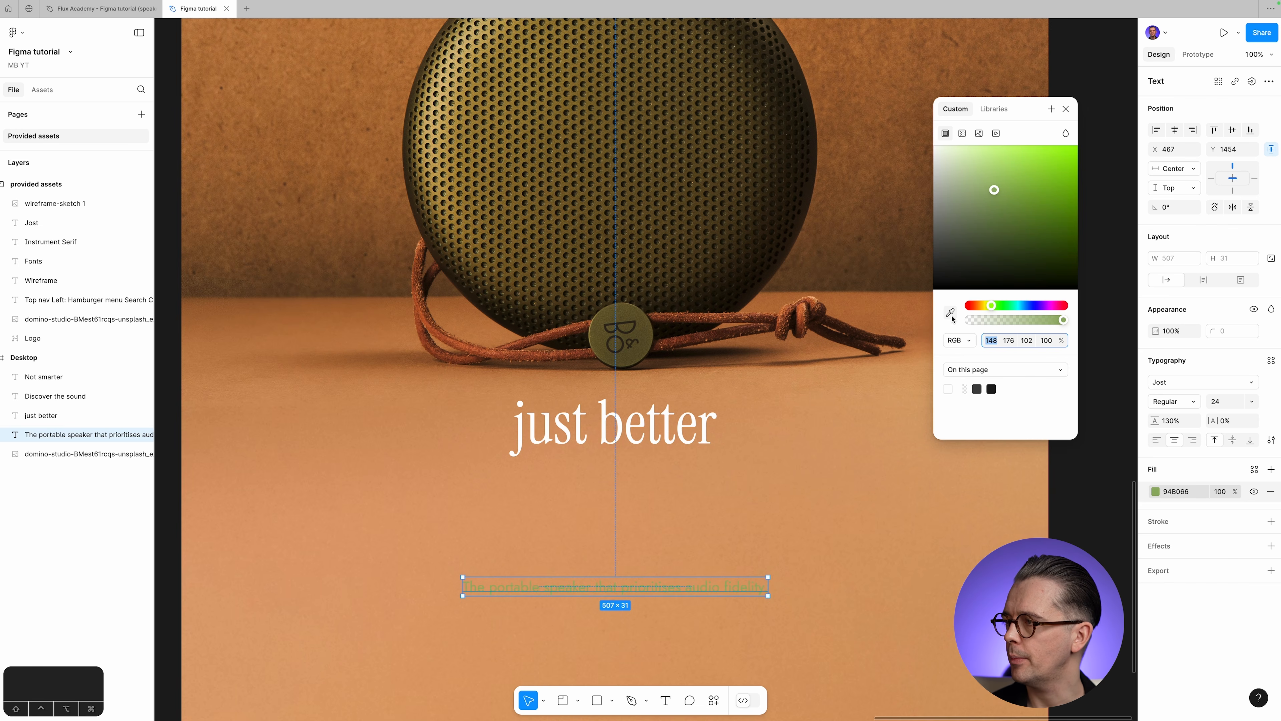
Sample the dark brown RGB 64 49 23 from the speaker's shaded edge as the tagline's fill colour.
left_click(952, 316)
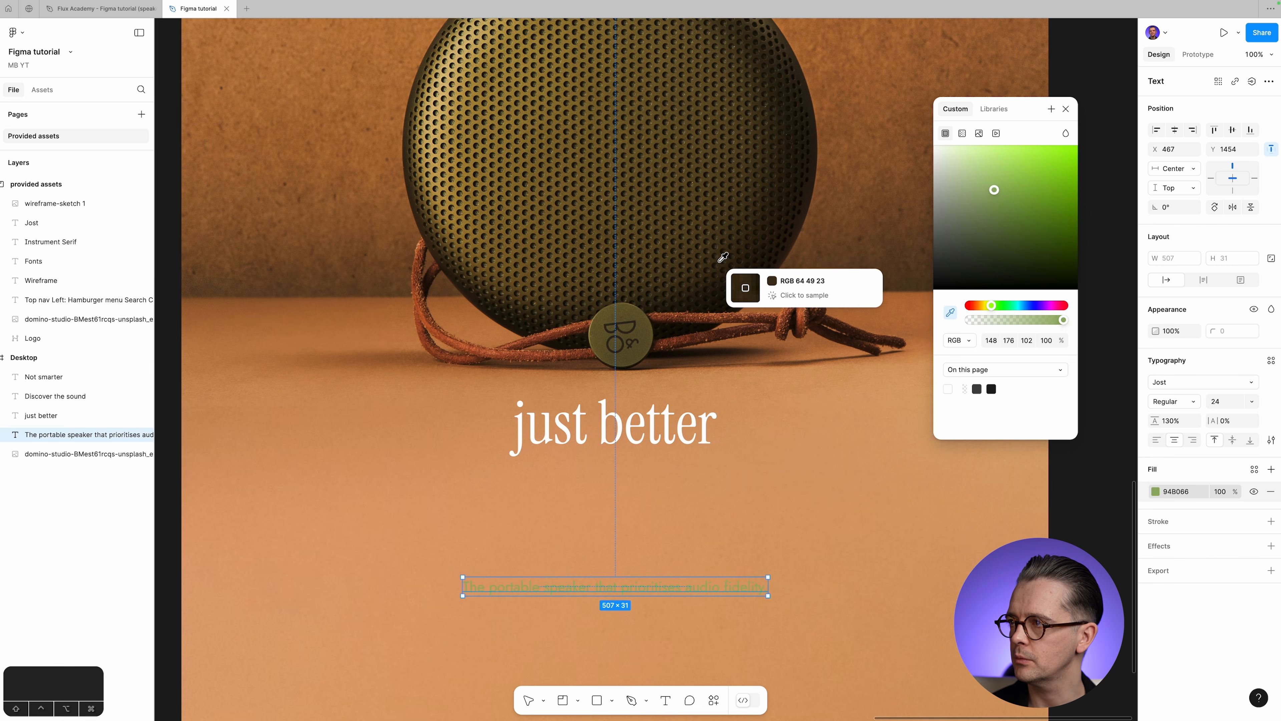
left_click(721, 260)
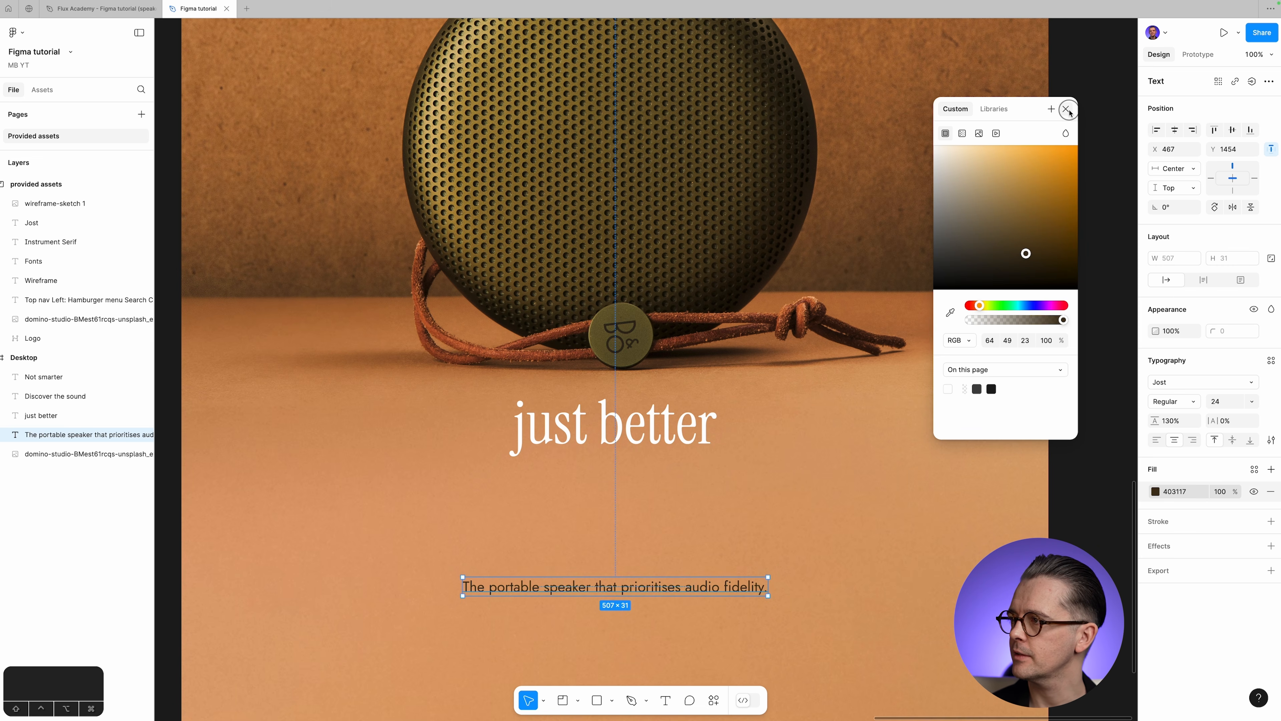
left_click(1066, 109)
left_click(1109, 415)
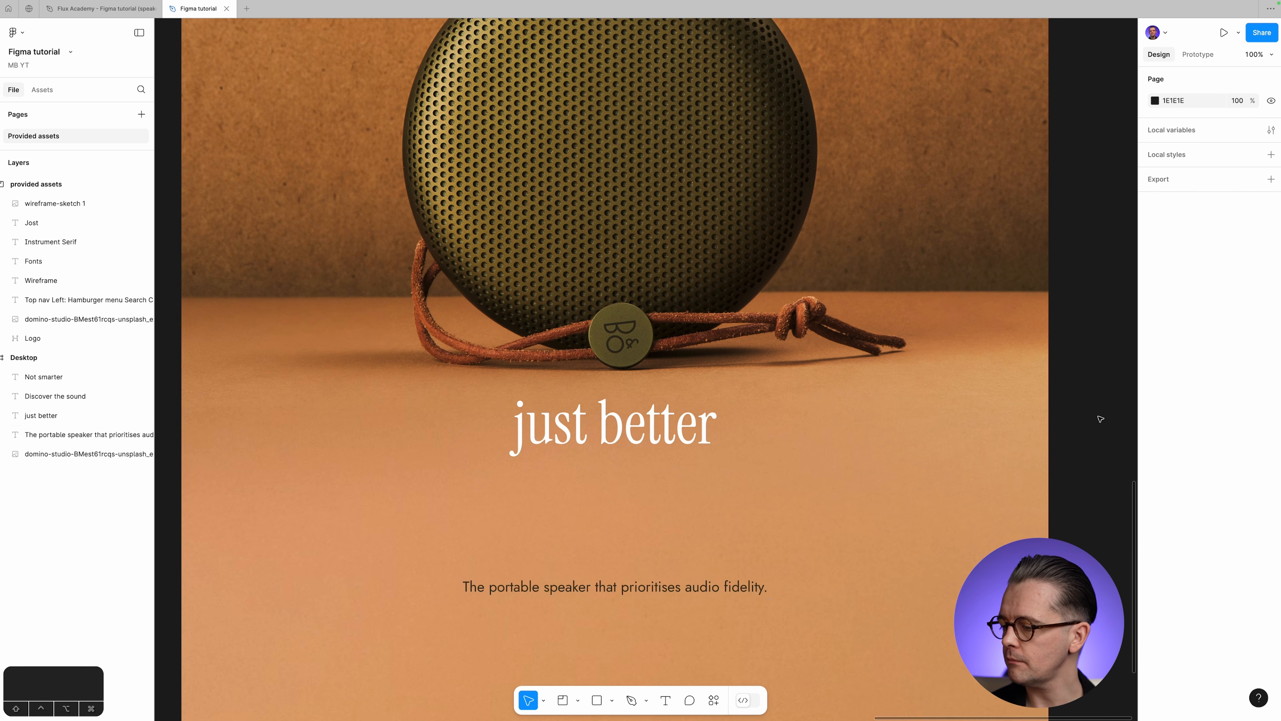
scroll(1100, 419, "up", 5)
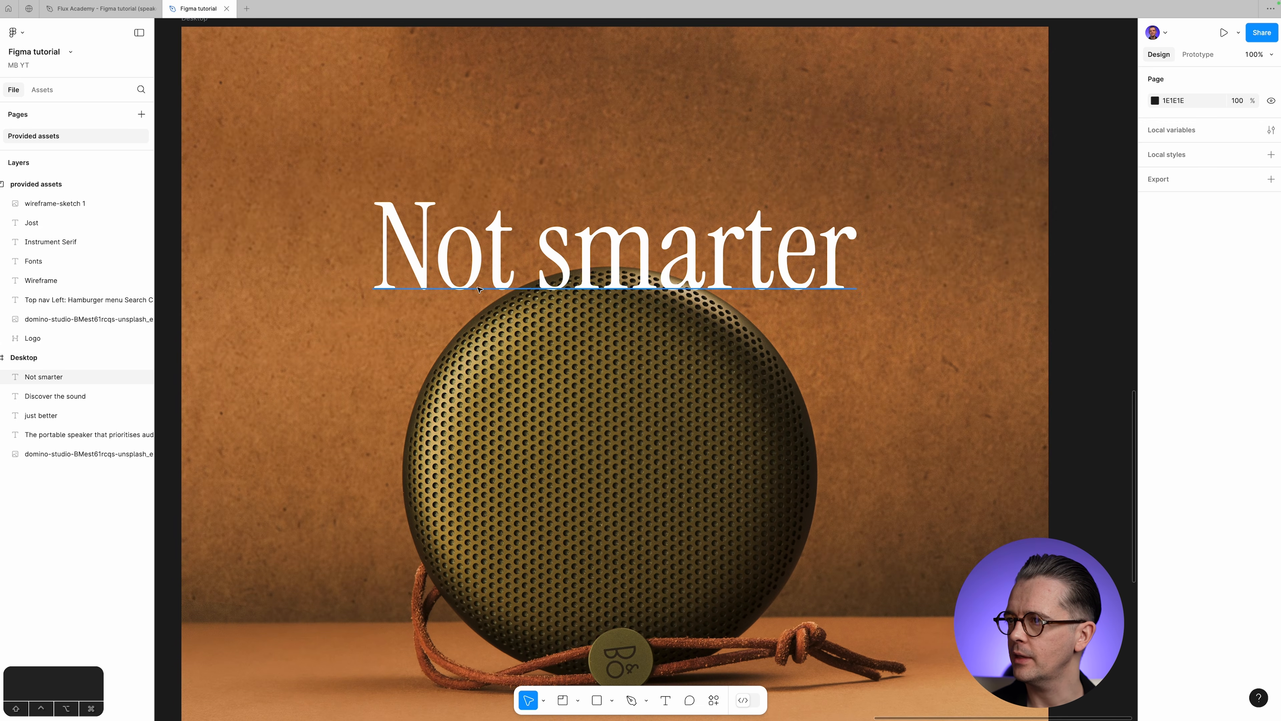
scroll(764, 377, "left", 3)
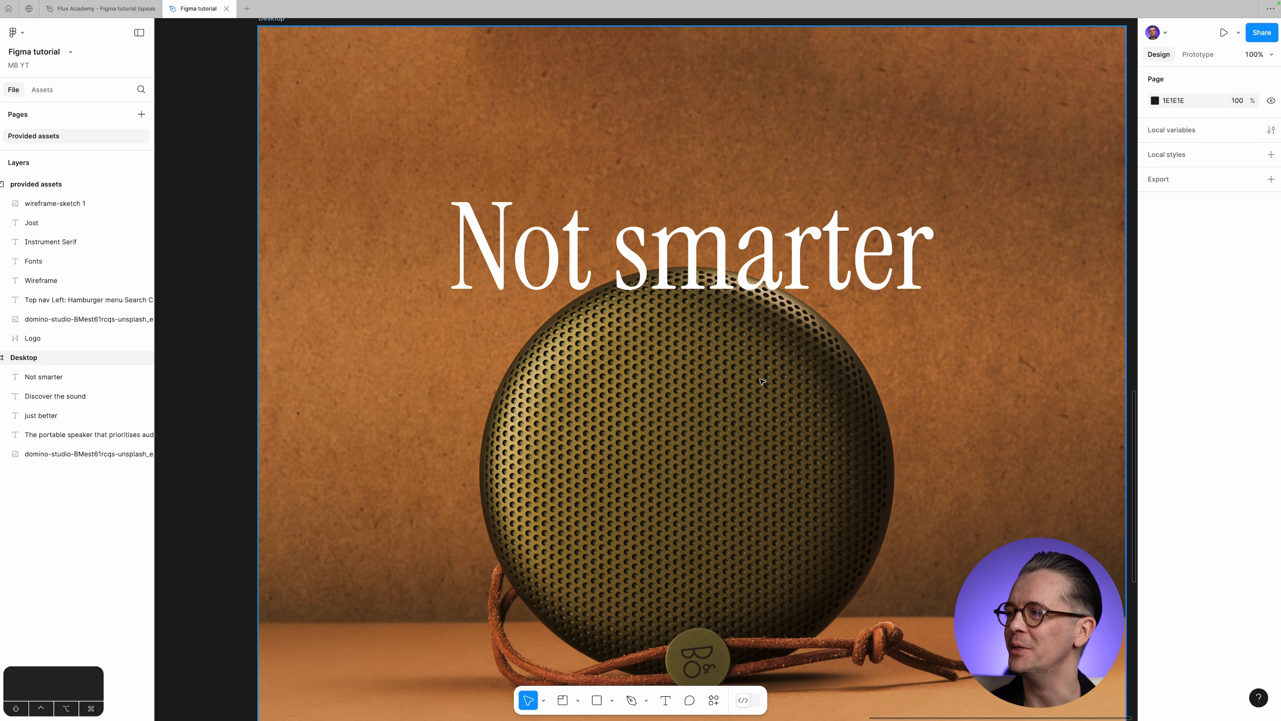
scroll(772, 387, "right", 2)
scroll(771, 387, "right", 1)
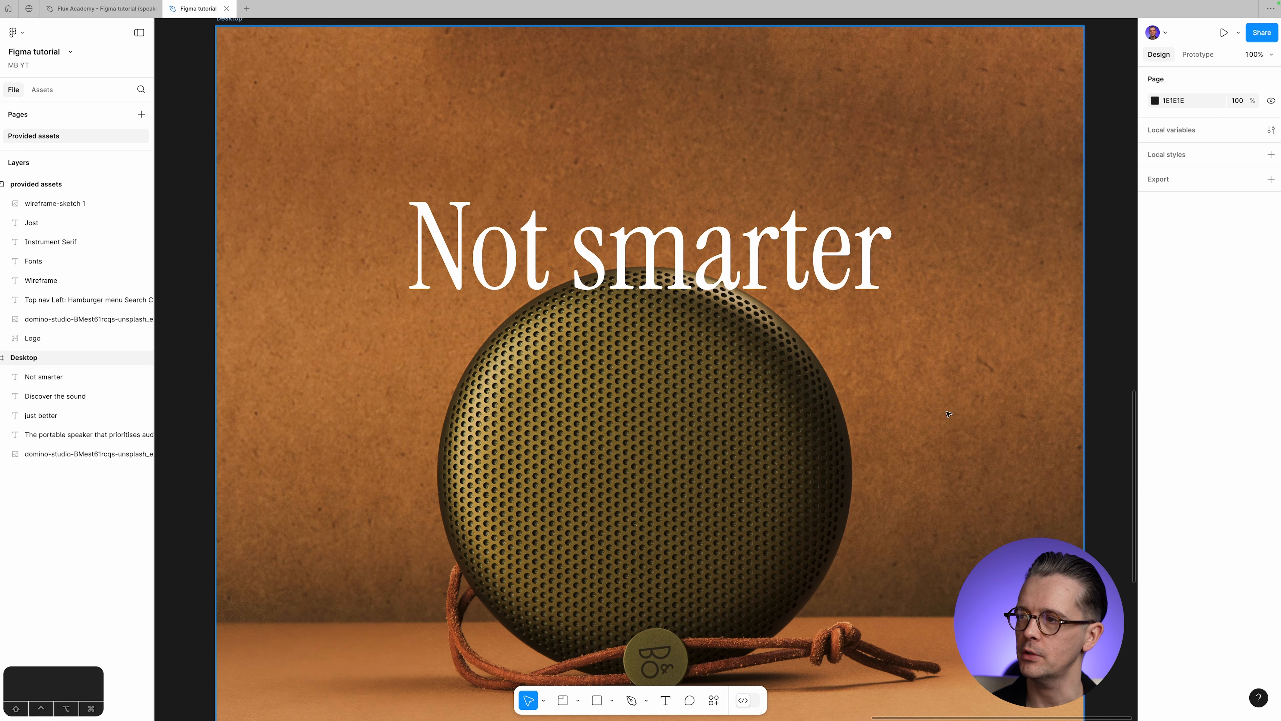
Duplicate the Desktop frame's speaker photo onto the empty canvas beside the frame.
key("super+minus")
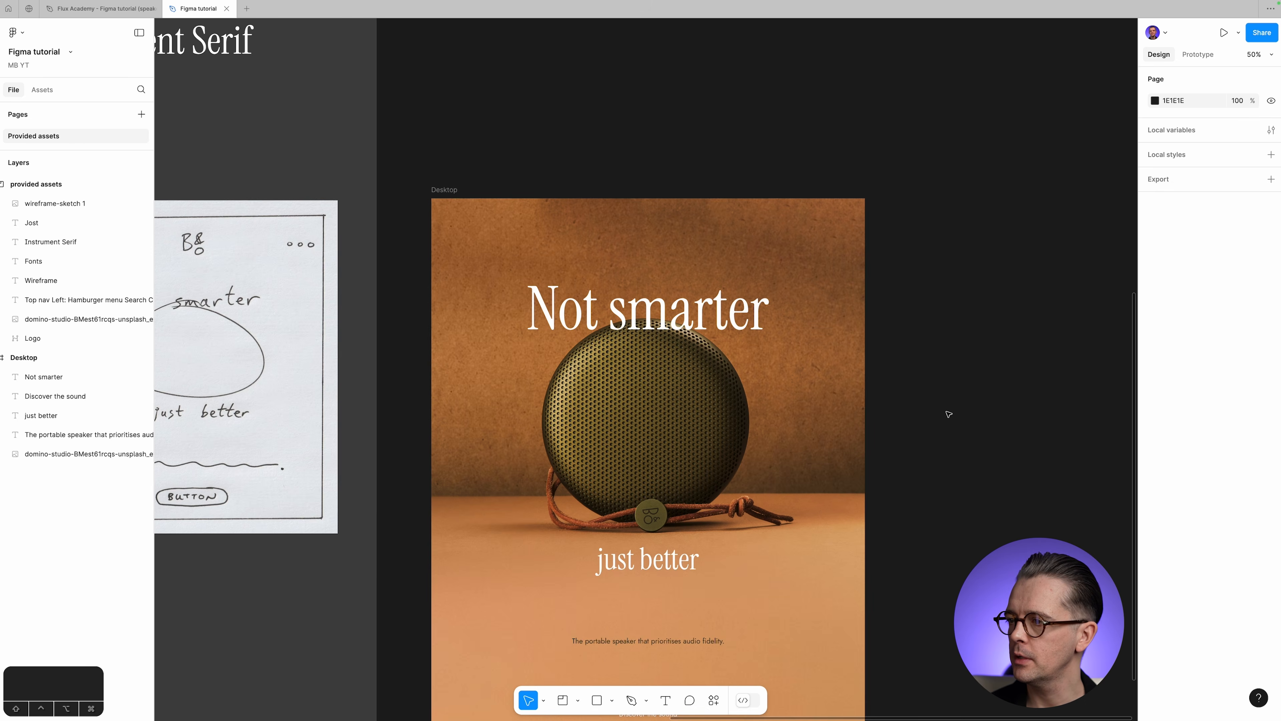
key("super+minus")
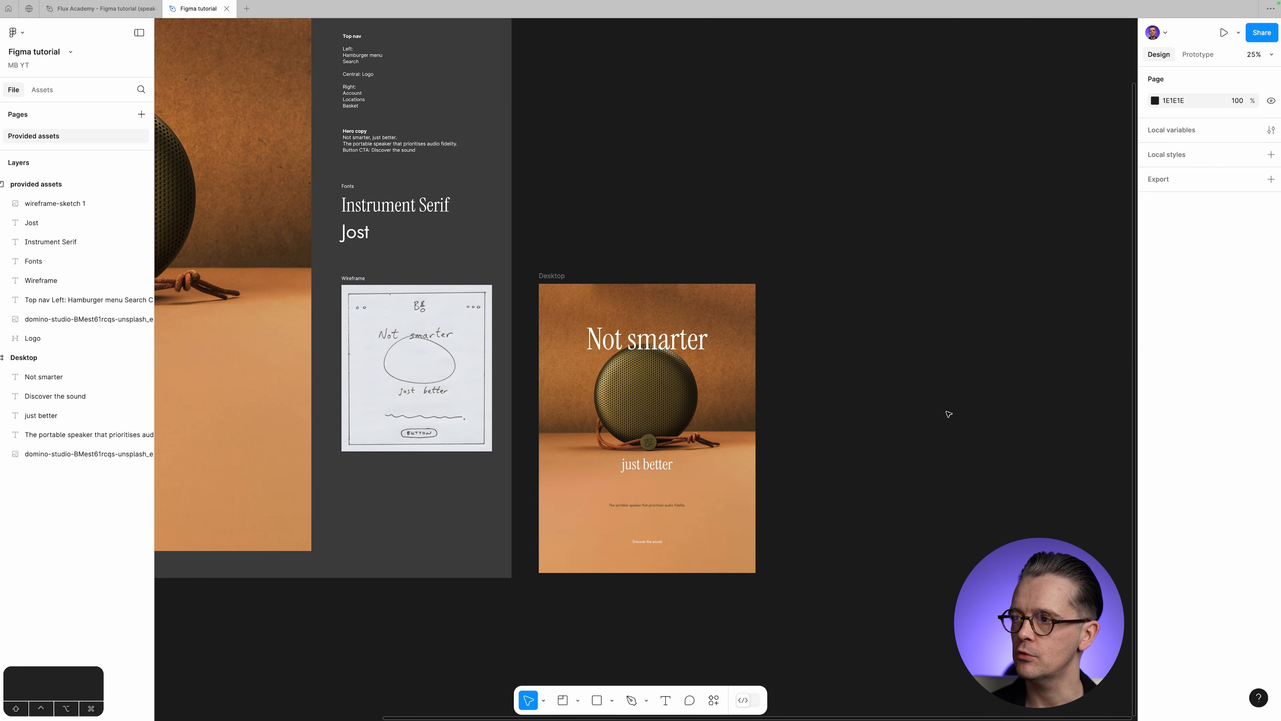
left_click_drag(927, 433, 754, 439)
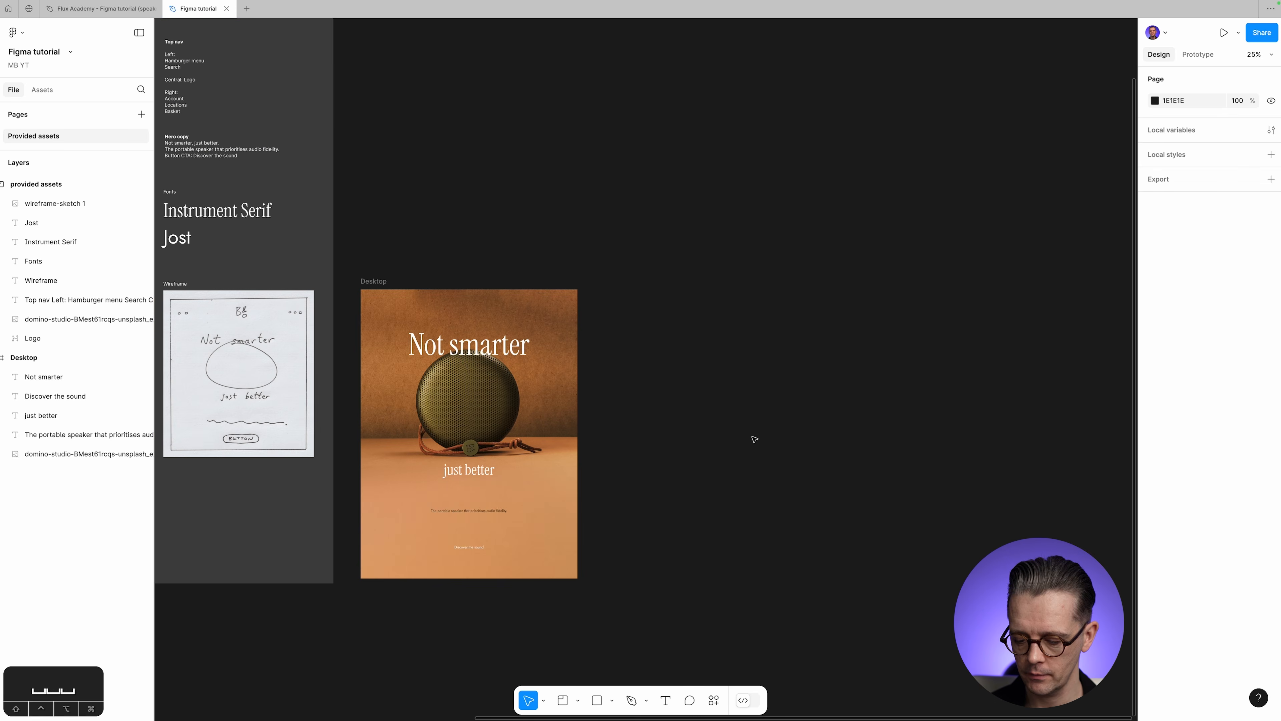
key("super+equal")
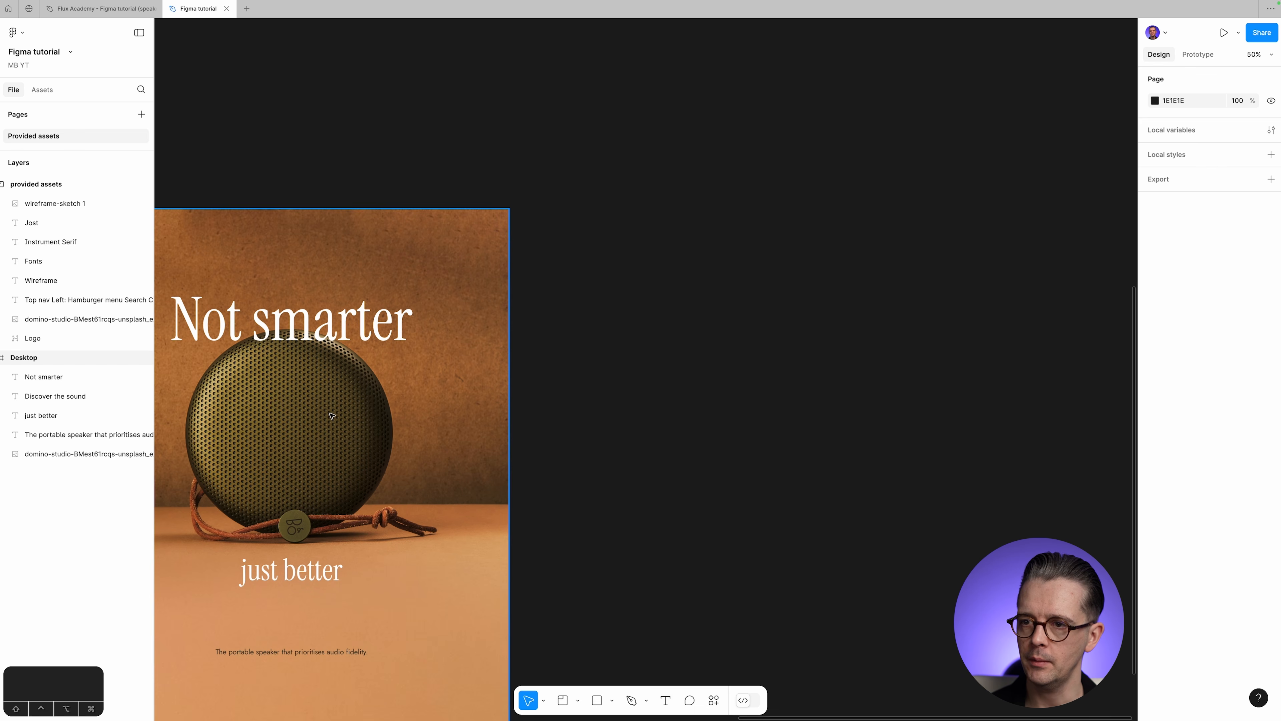
left_click(75, 453)
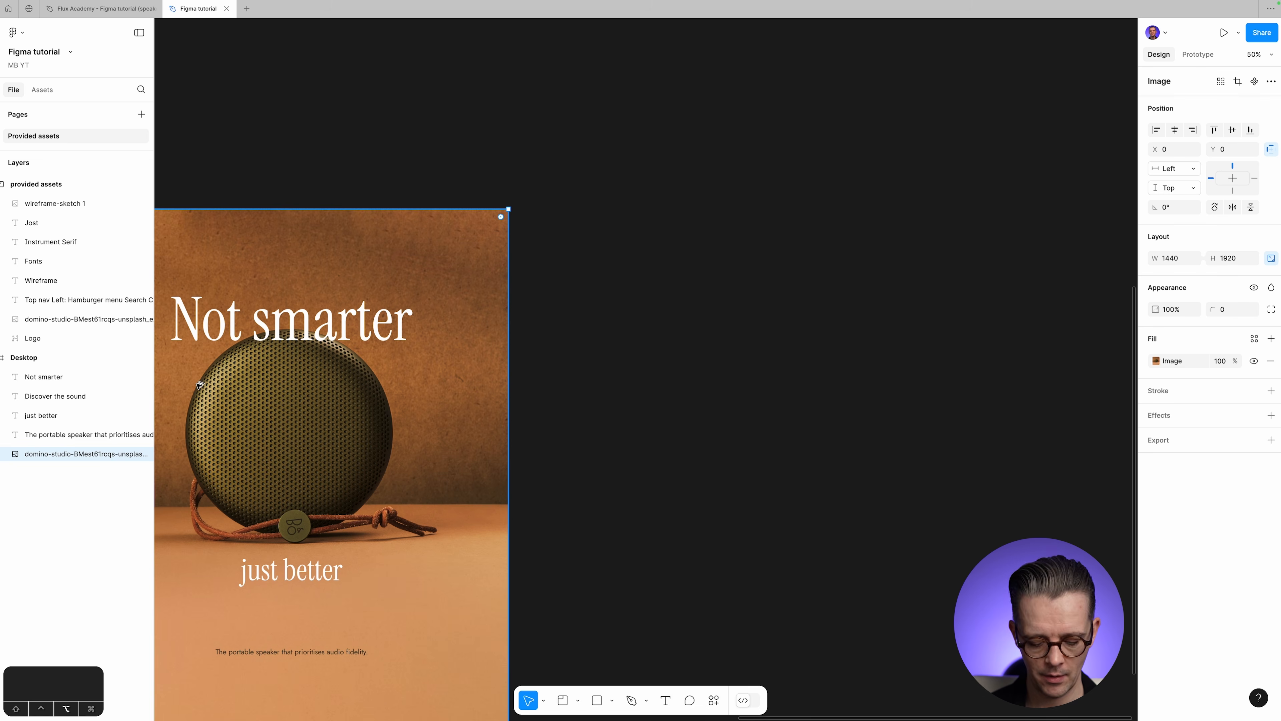
left_click_drag(187, 384, 752, 379)
left_click(587, 400)
key("space")
left_click_drag(889, 427, 788, 366)
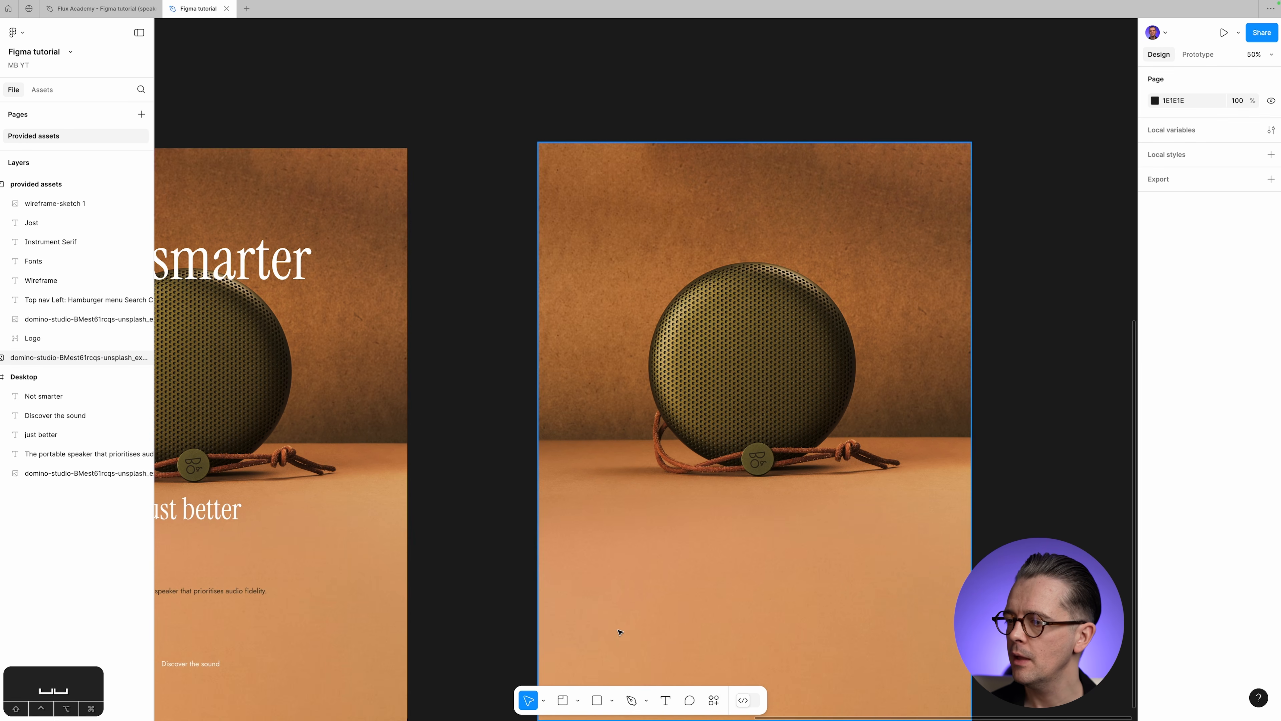
Draw a star about 904 × 904 over the speaker in the duplicated photo.
left_click(612, 701)
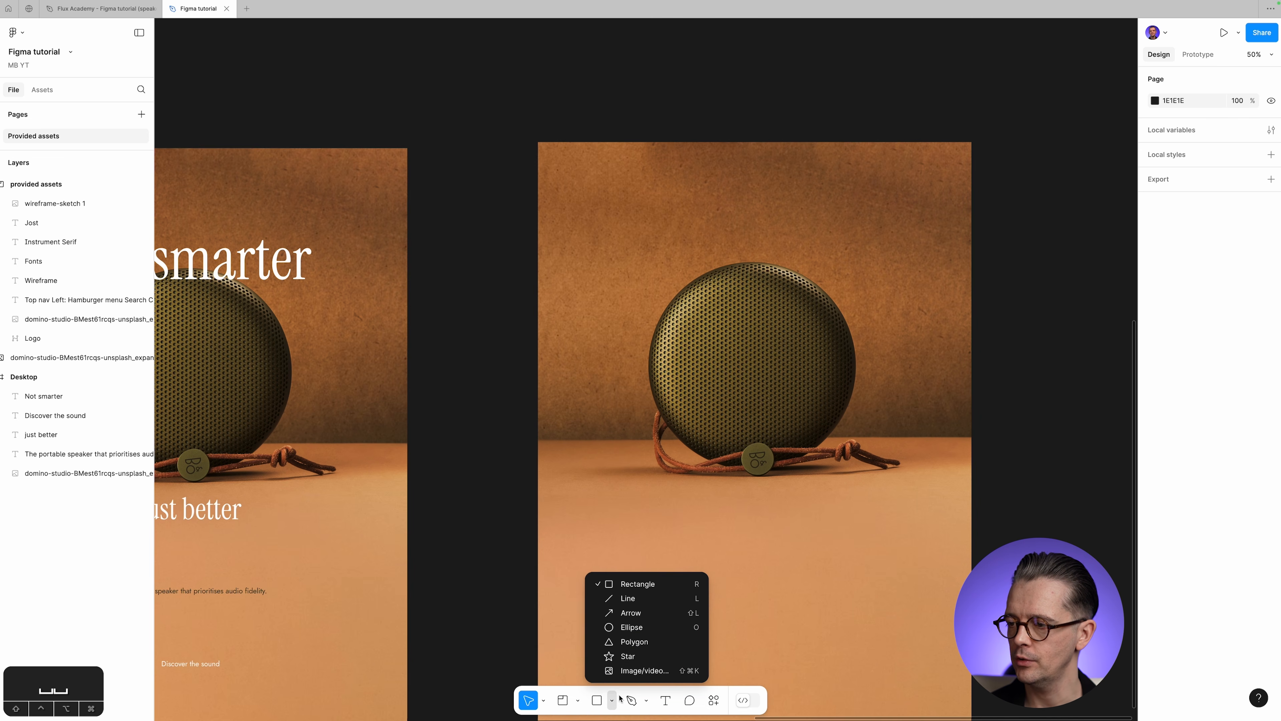
left_click(634, 656)
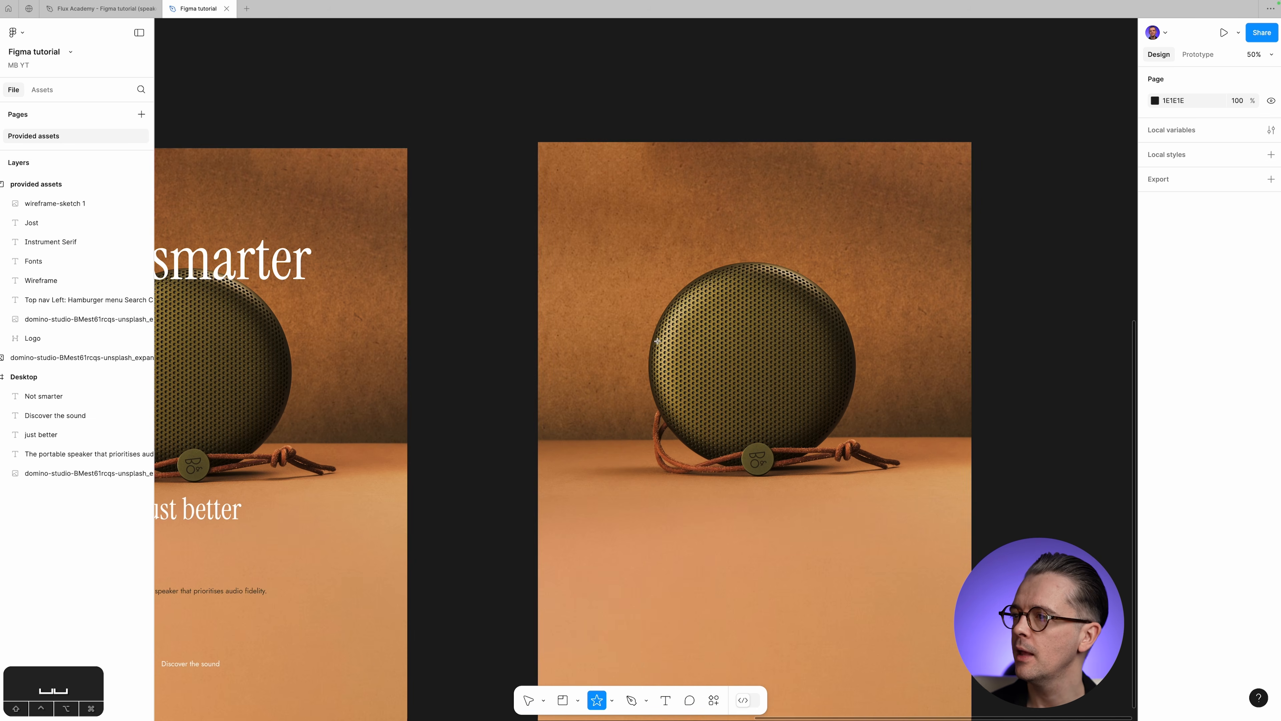
left_click_drag(612, 292, 885, 541)
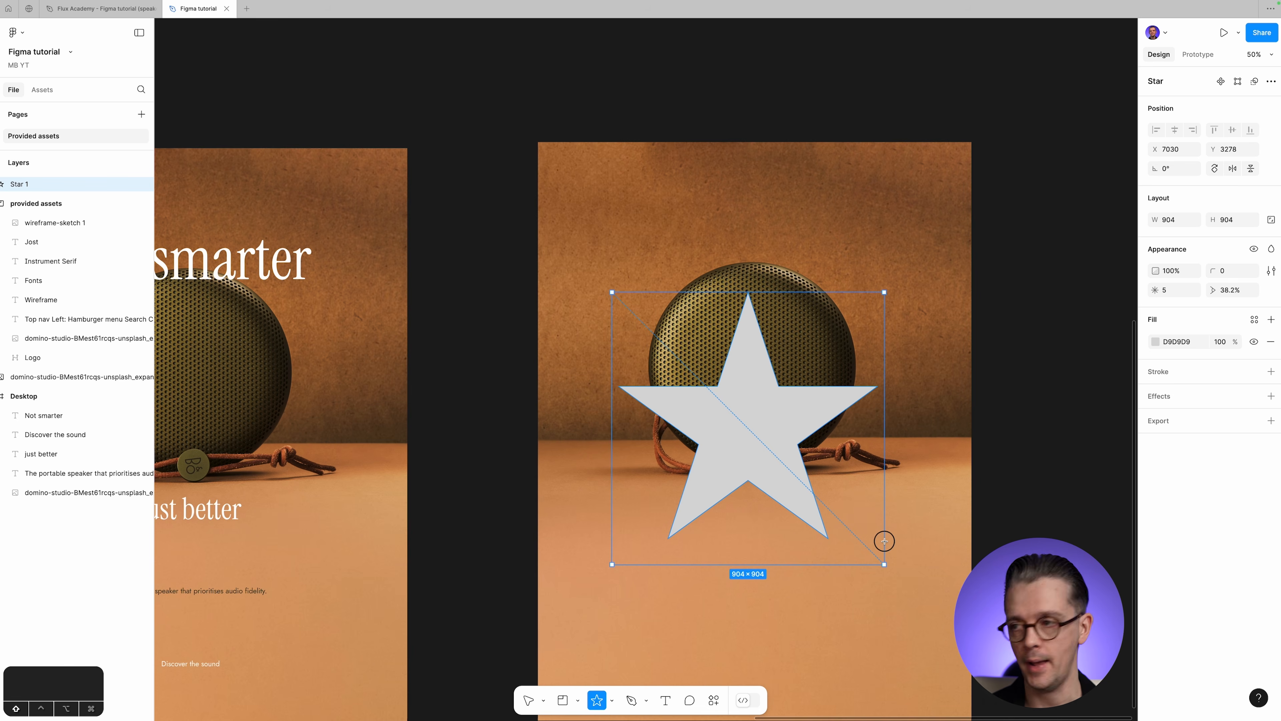
left_click_drag(884, 542, 885, 541)
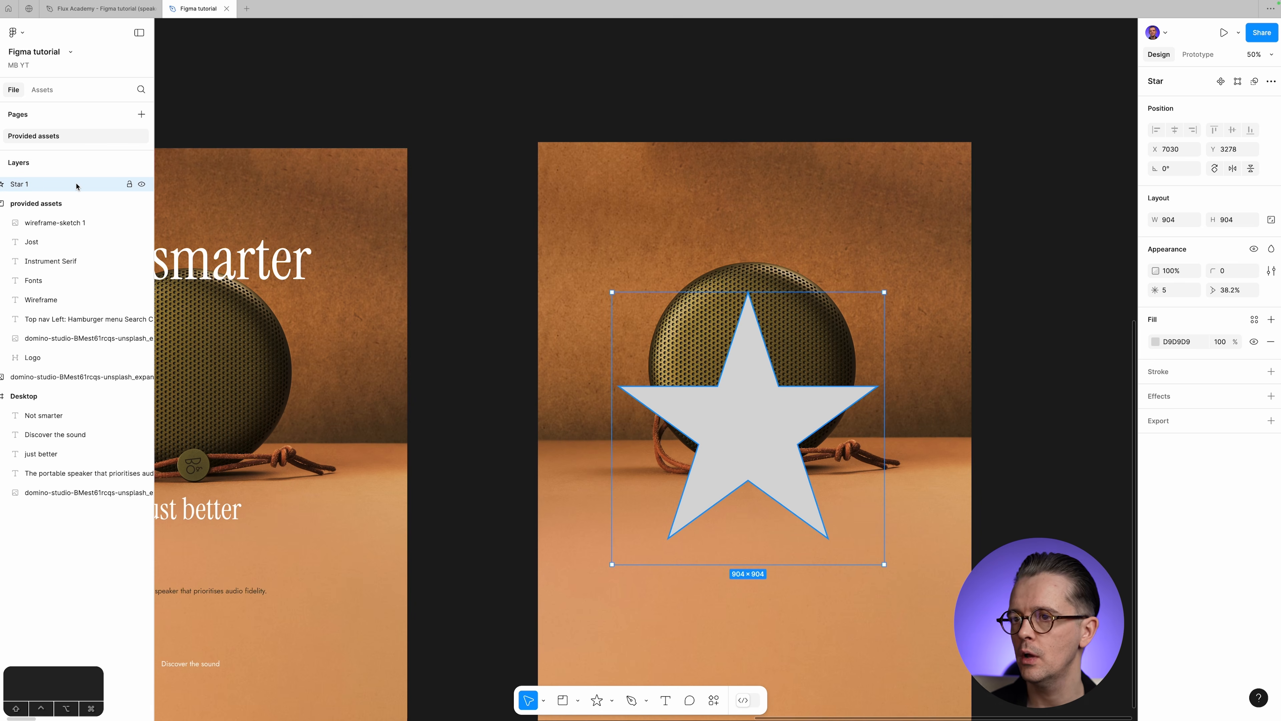
Collapse all expanded layers in the layer list and deselect the star.
key("super+l")
key("alt+l")
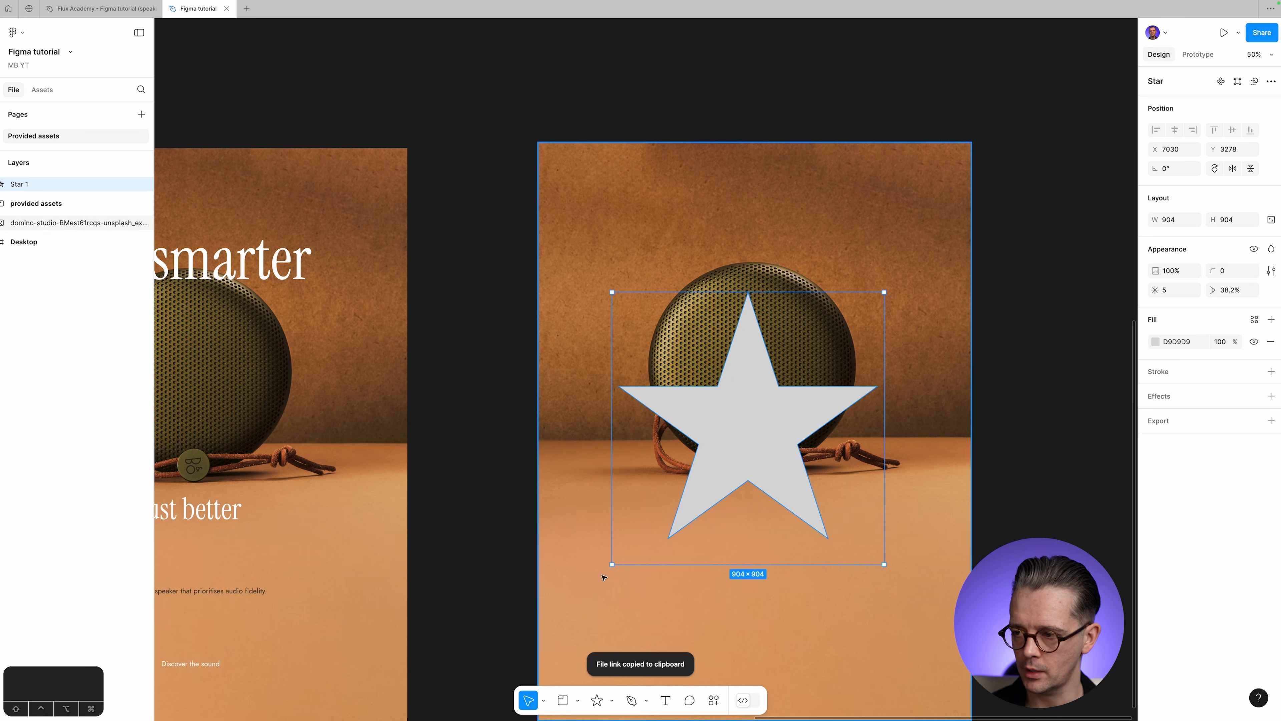
left_click(495, 413)
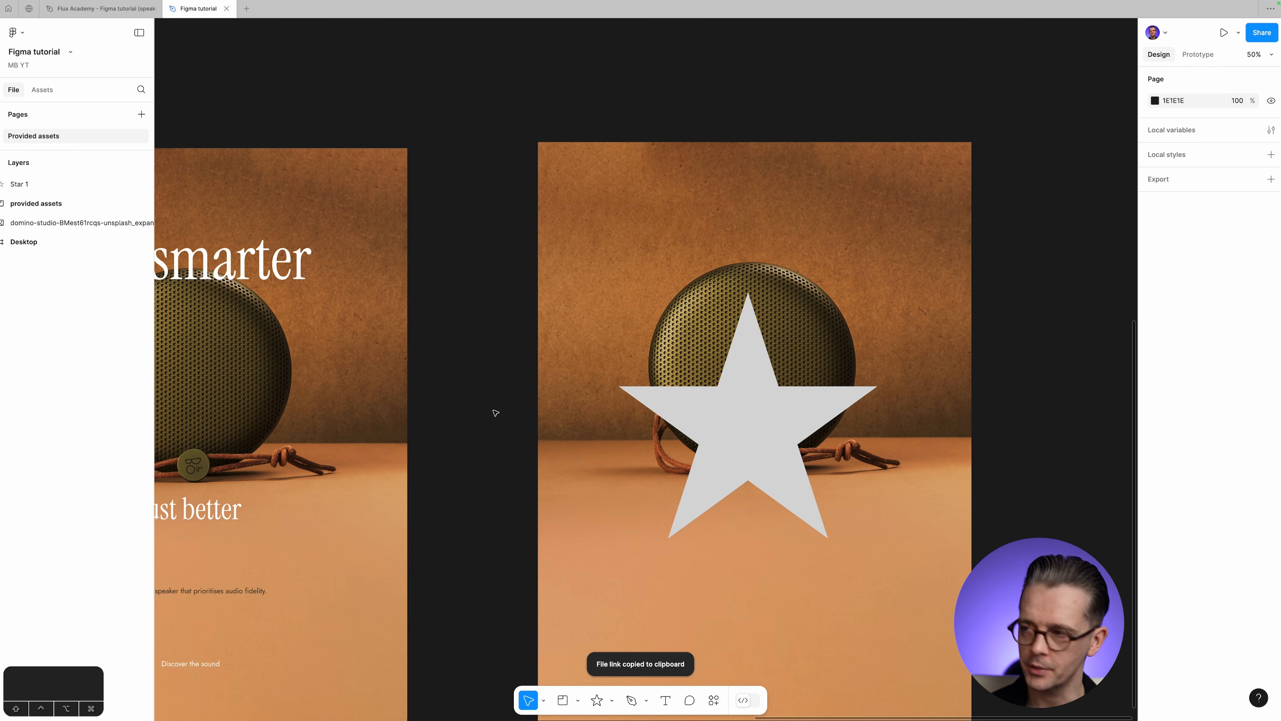
Send the star to the back and move it until it sticks out past the duplicated photo's right edge.
left_click(51, 183)
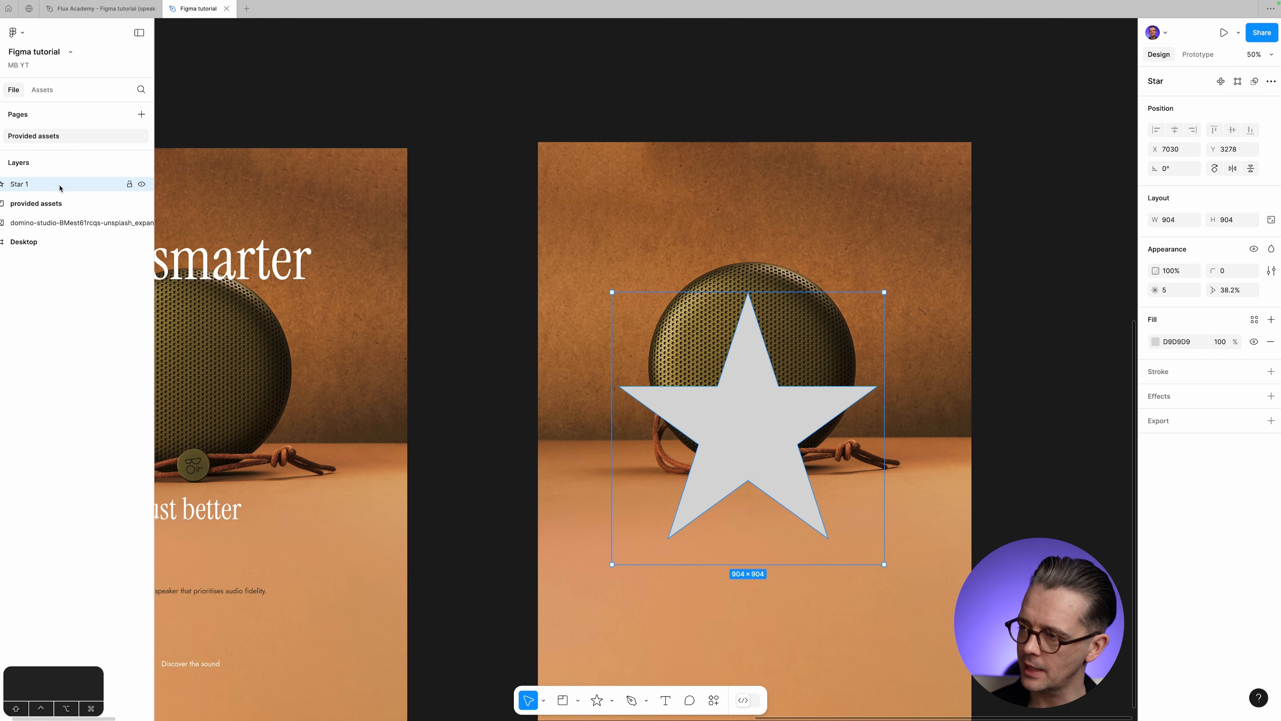
key("bracketleft")
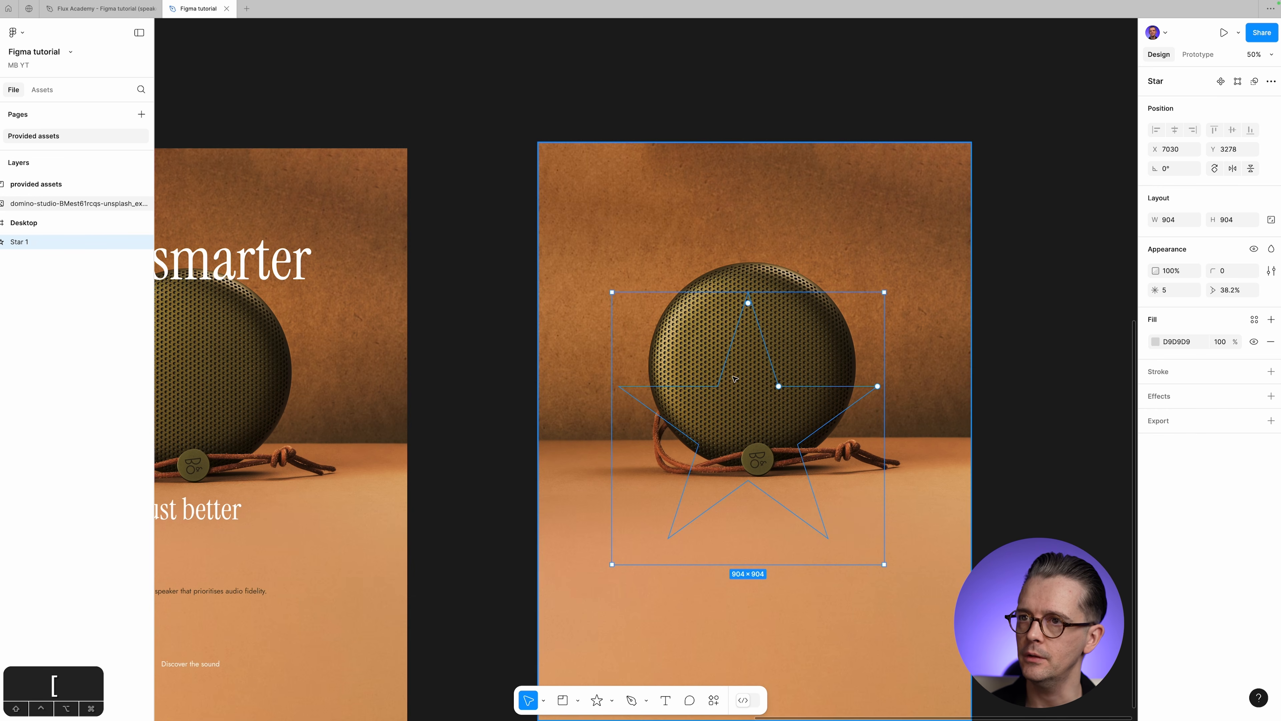
left_click_drag(707, 399, 794, 405)
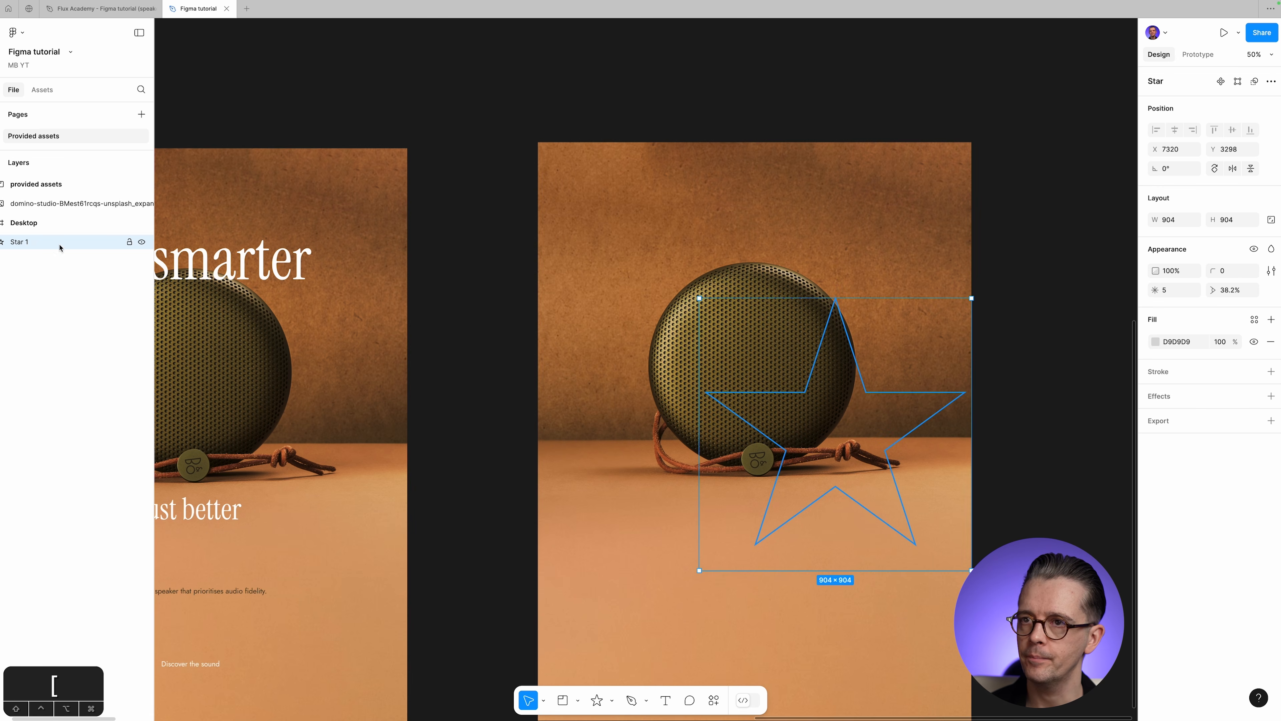
left_click_drag(918, 433, 1001, 439)
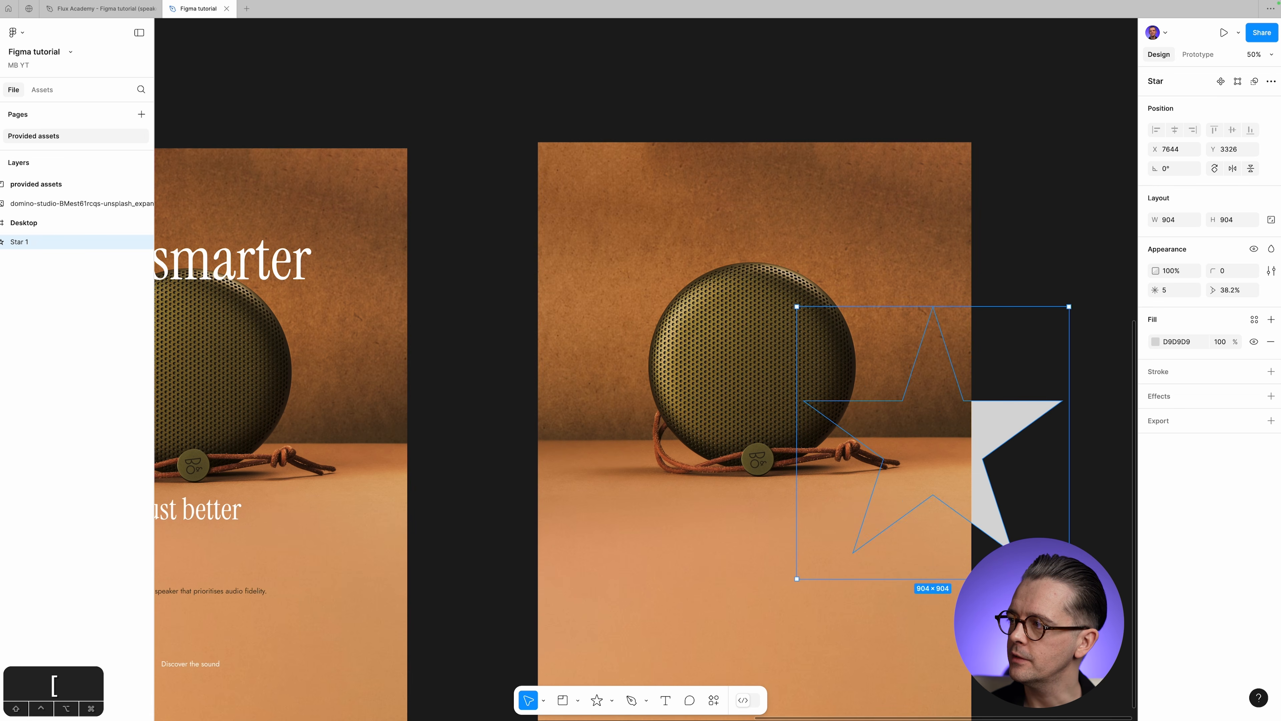
key("Escape")
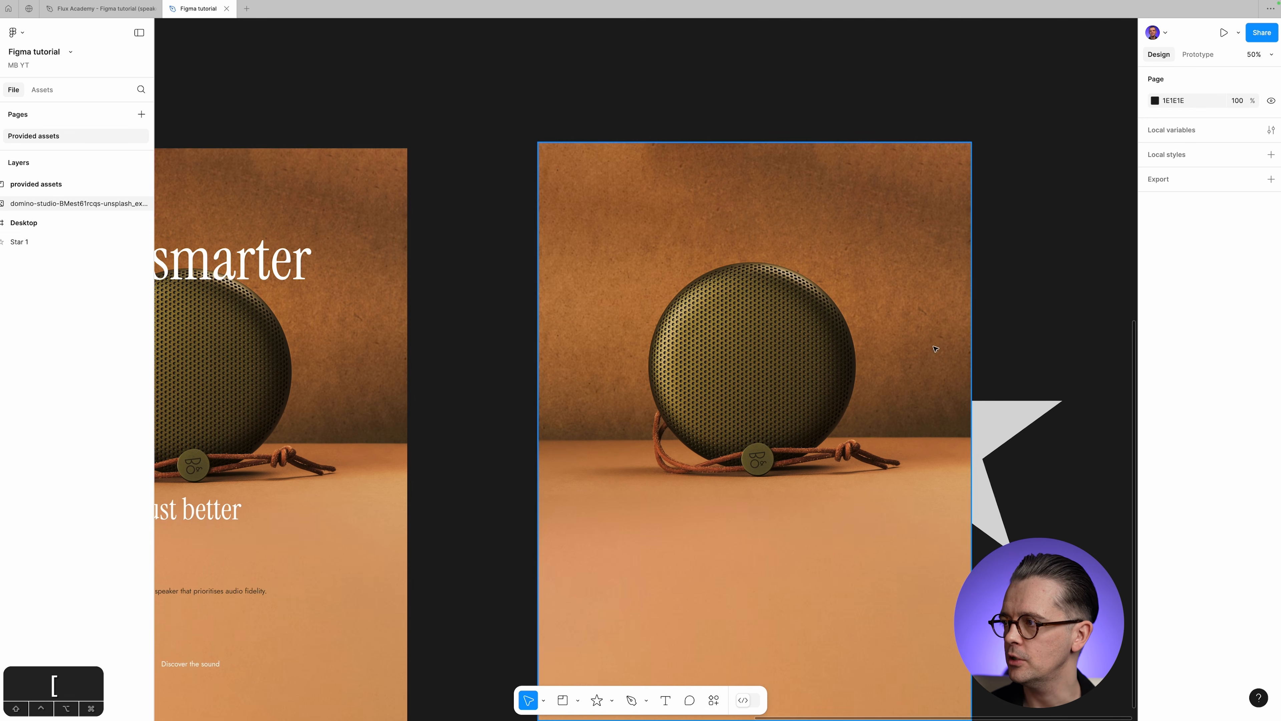
Move the star fully behind the duplicated photo, use it as the photo's mask and shift the mask to X 6832, Y 2980.
left_click_drag(1007, 420, 849, 395)
left_click(509, 289)
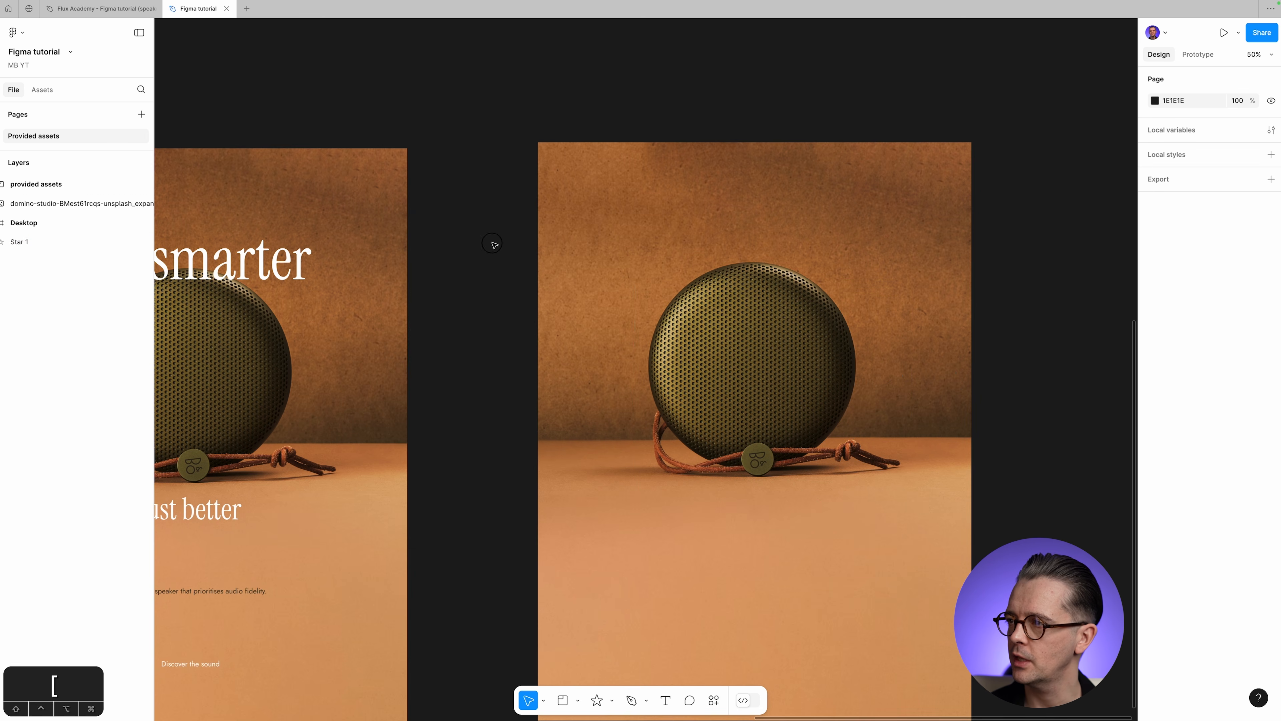
left_click_drag(494, 245, 1095, 656)
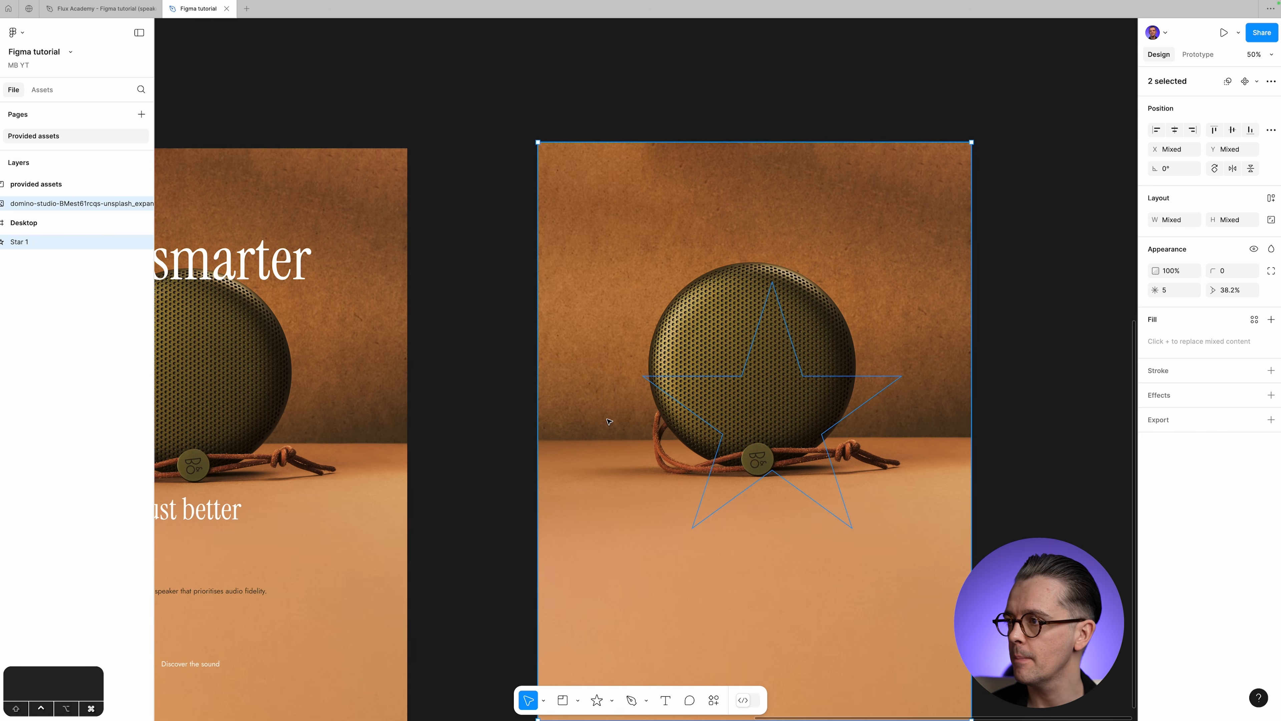
key("ctrl+super+m")
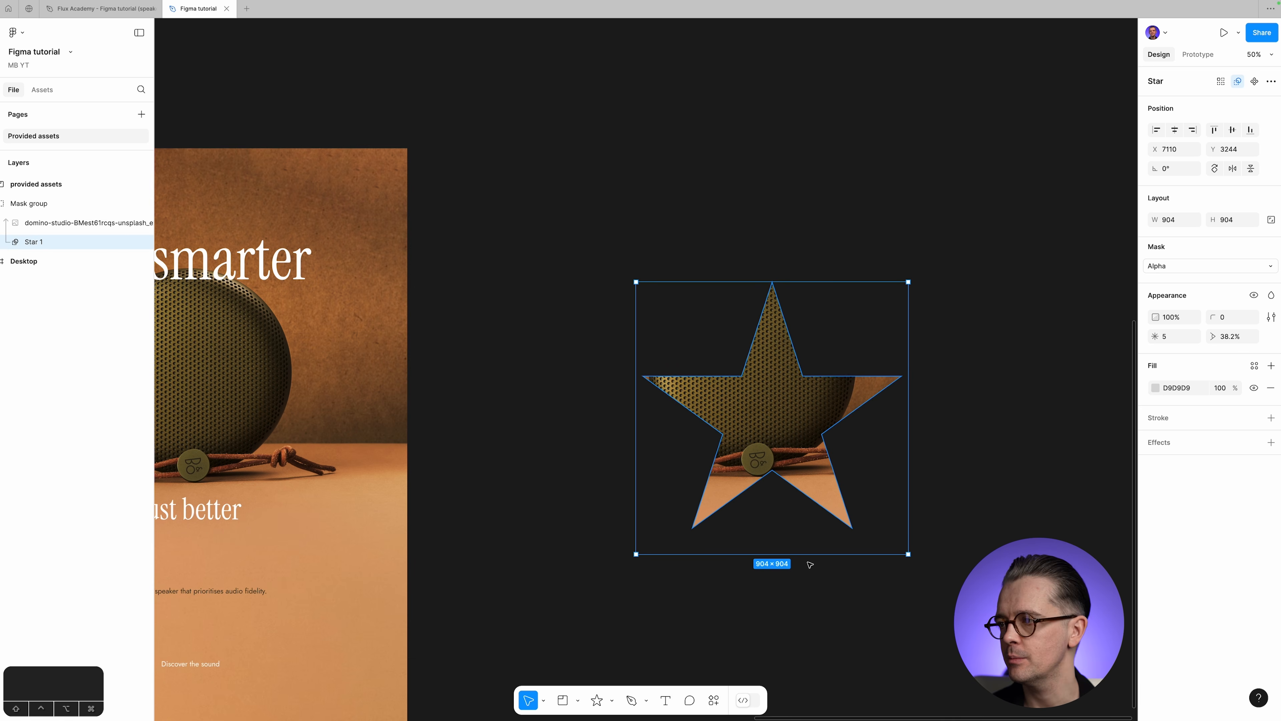
left_click_drag(779, 400, 693, 325)
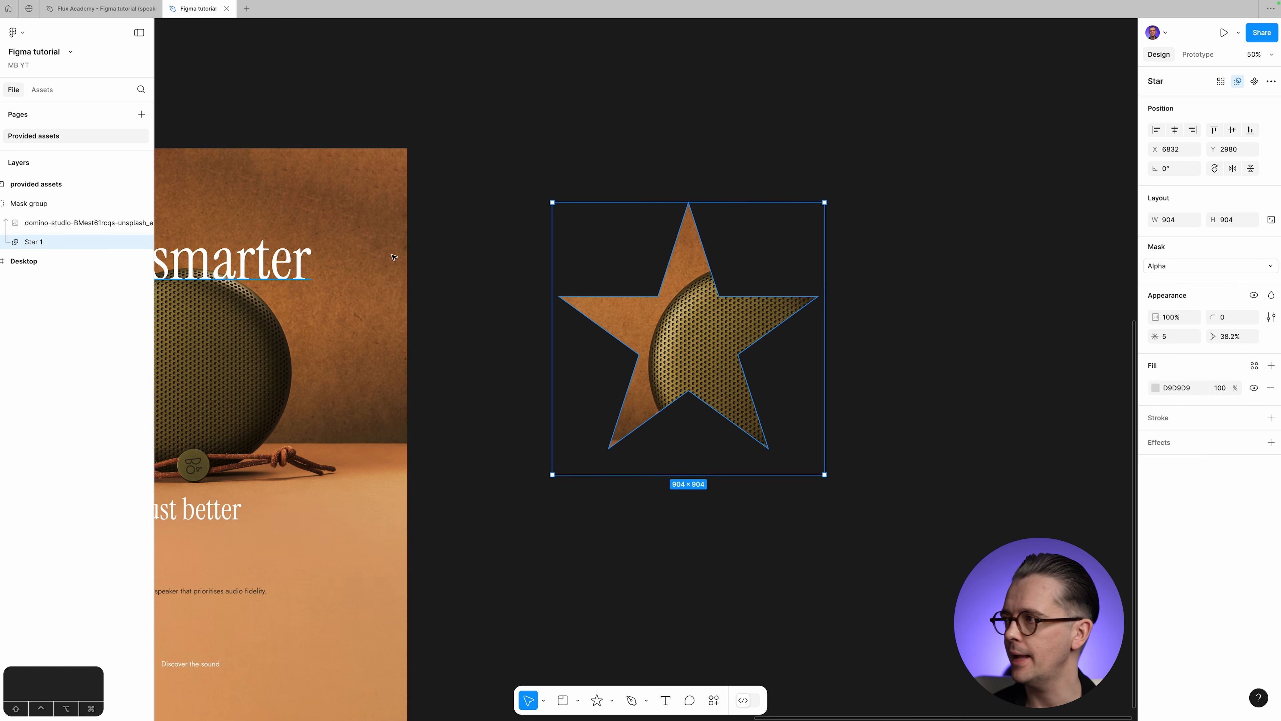
Set the star mask's point count to 20.
left_click(1177, 340)
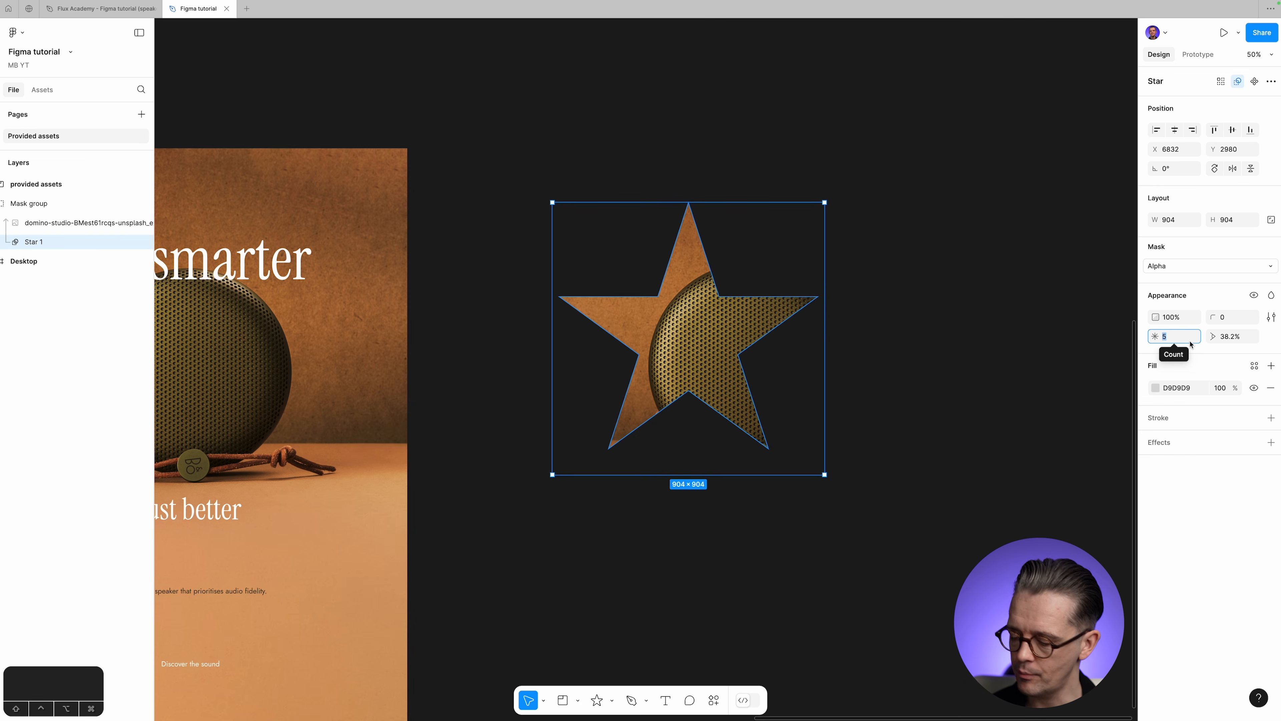
key("Up")
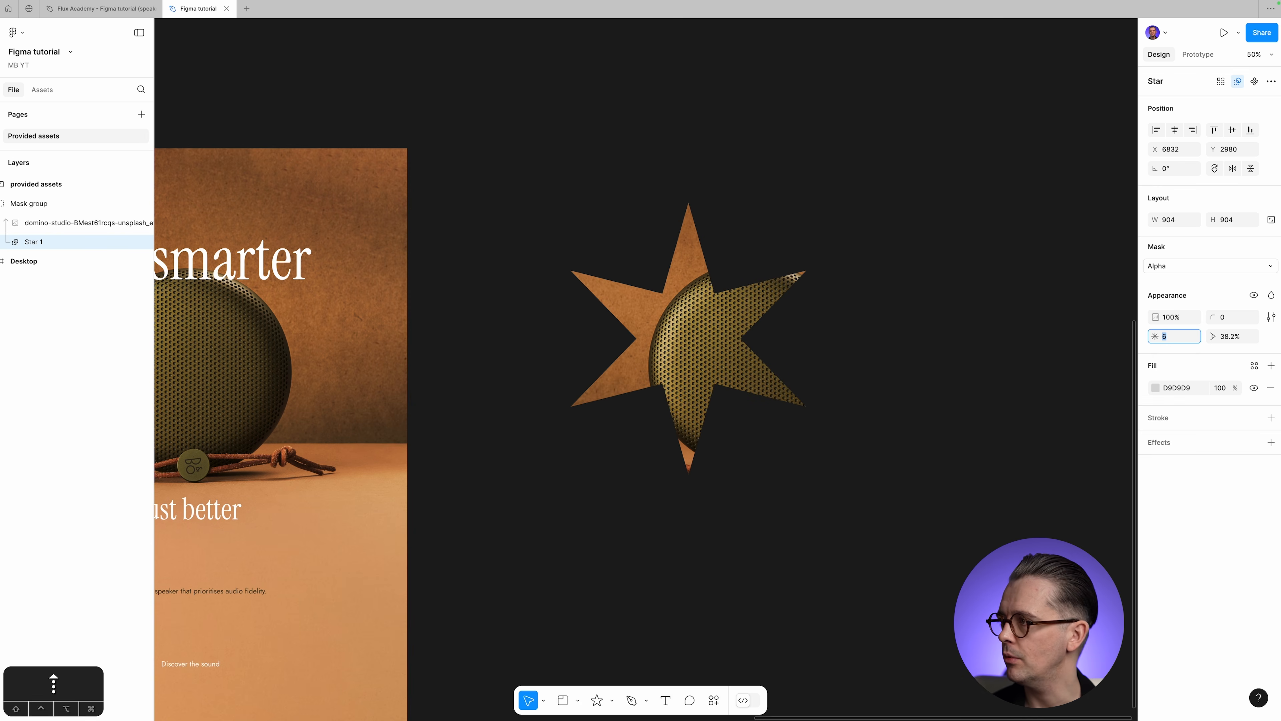
key("Up")
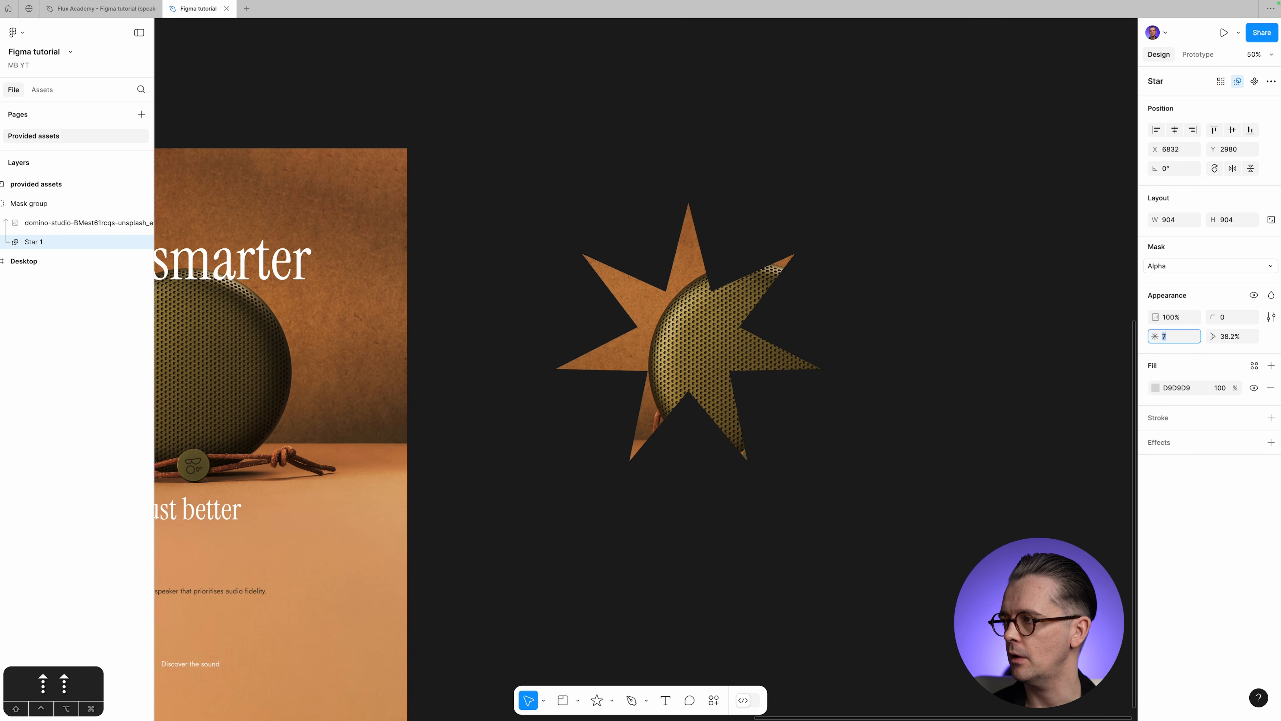
key("Up")
key("Up")
key("Up")
key("Up")
key("Up")
key("Up")
key("Up")
key("Up")
key("Up")
key("Up")
key("Up")
key("Up")
key("Up")
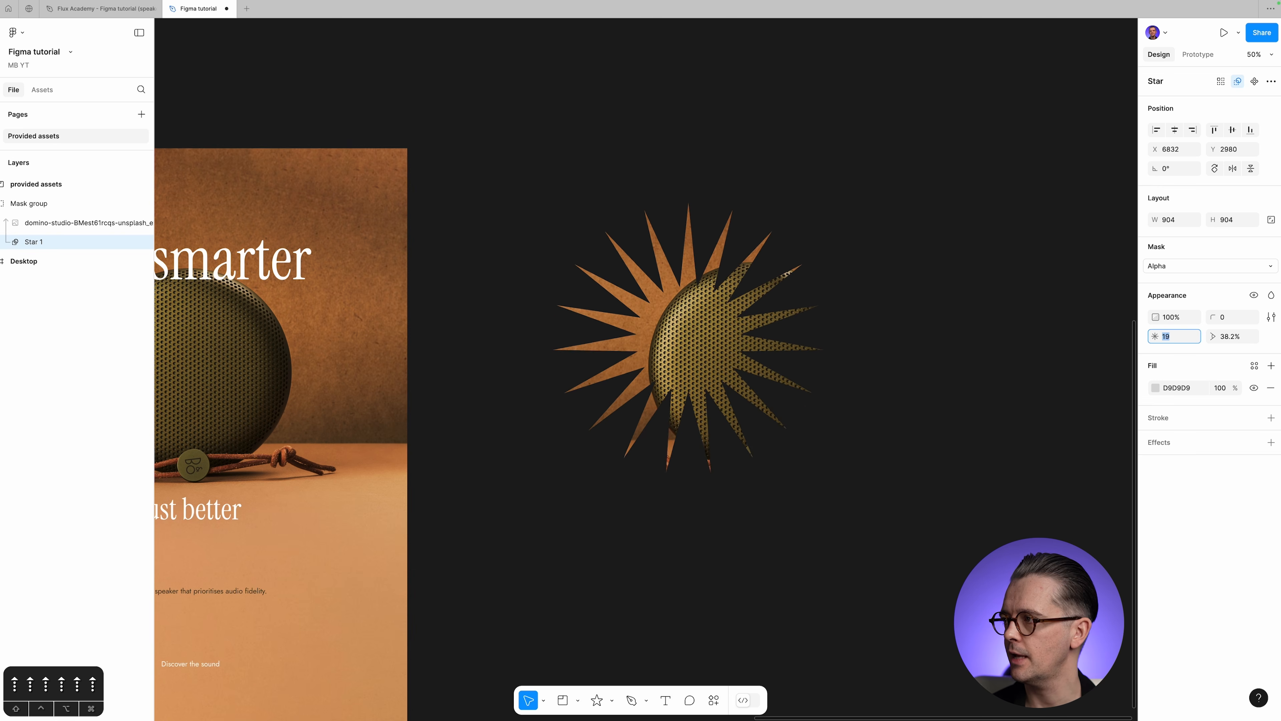
Try different inner ratios on the star mask, from 0.1% to 100%, and set the ratio to 80%.
key("Tab")
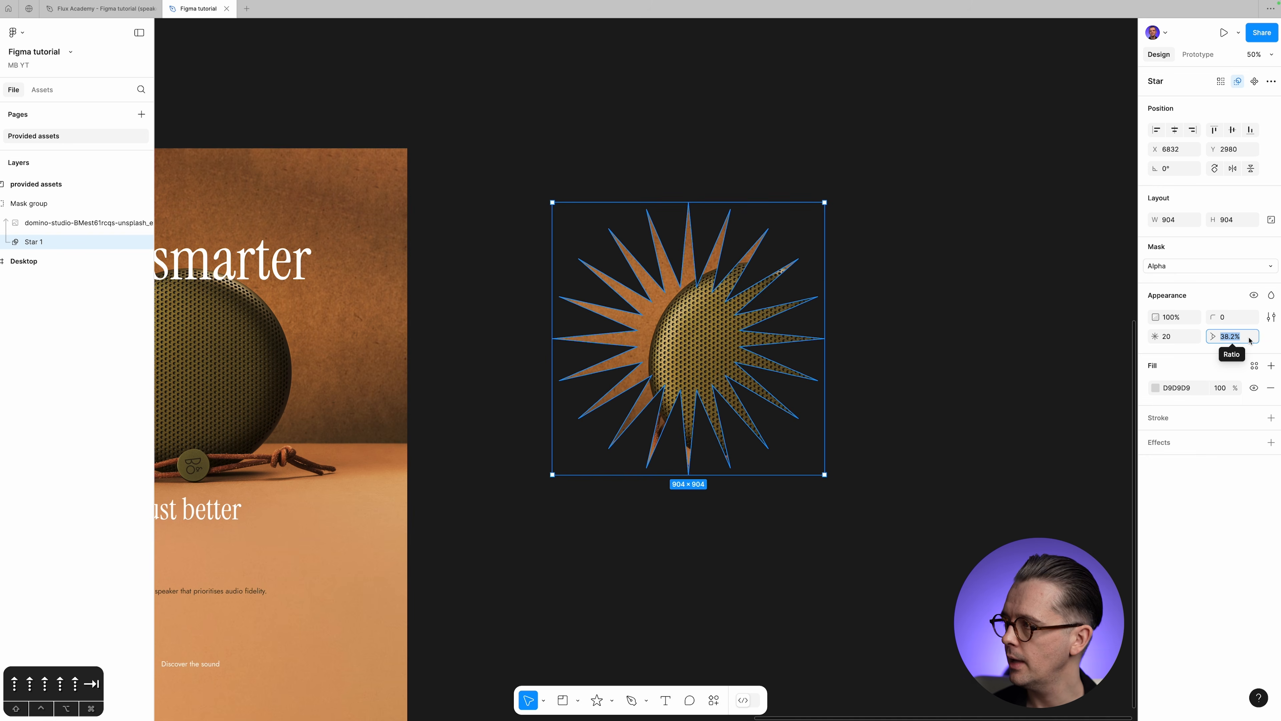
key("shift+Down")
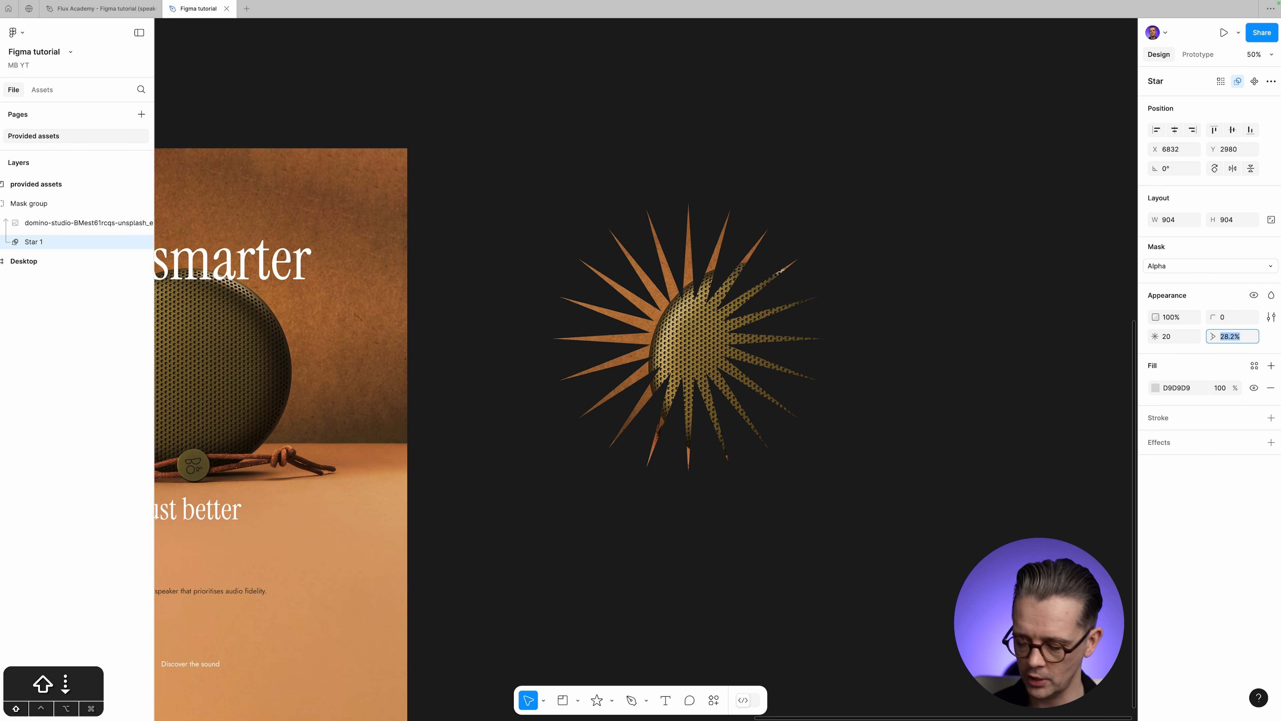
key("shift+Down")
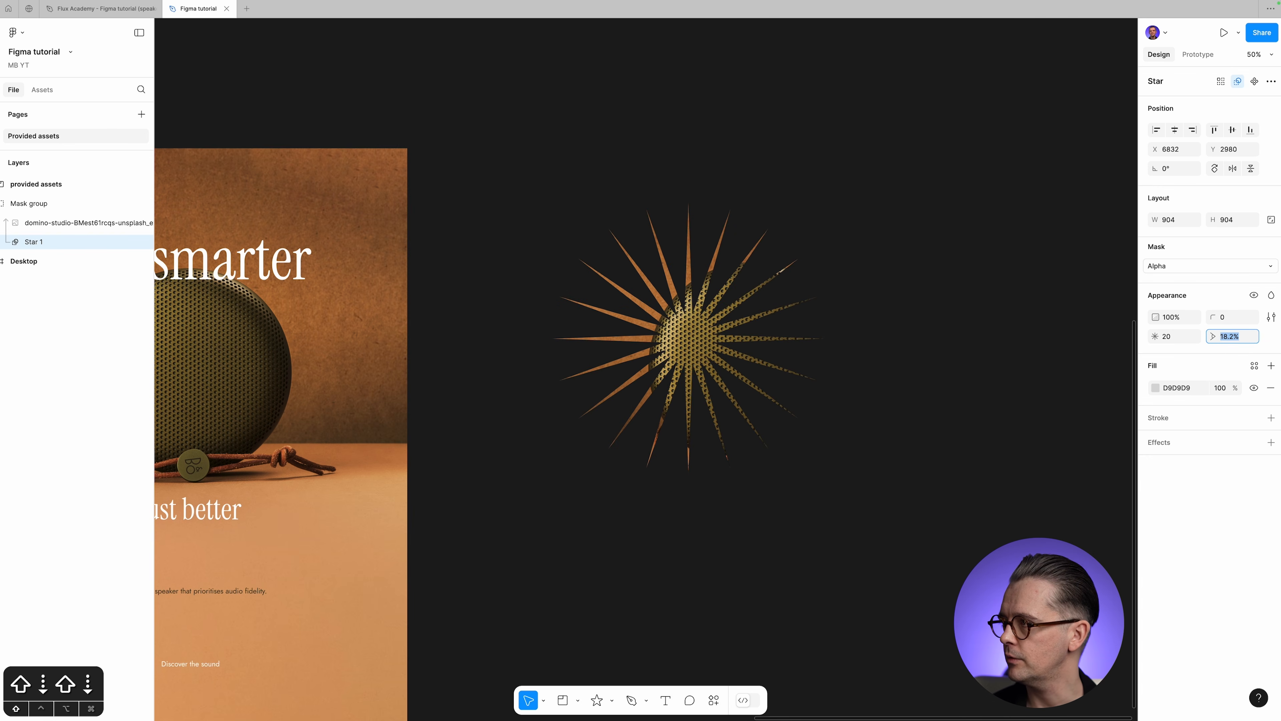
key("shift+Down")
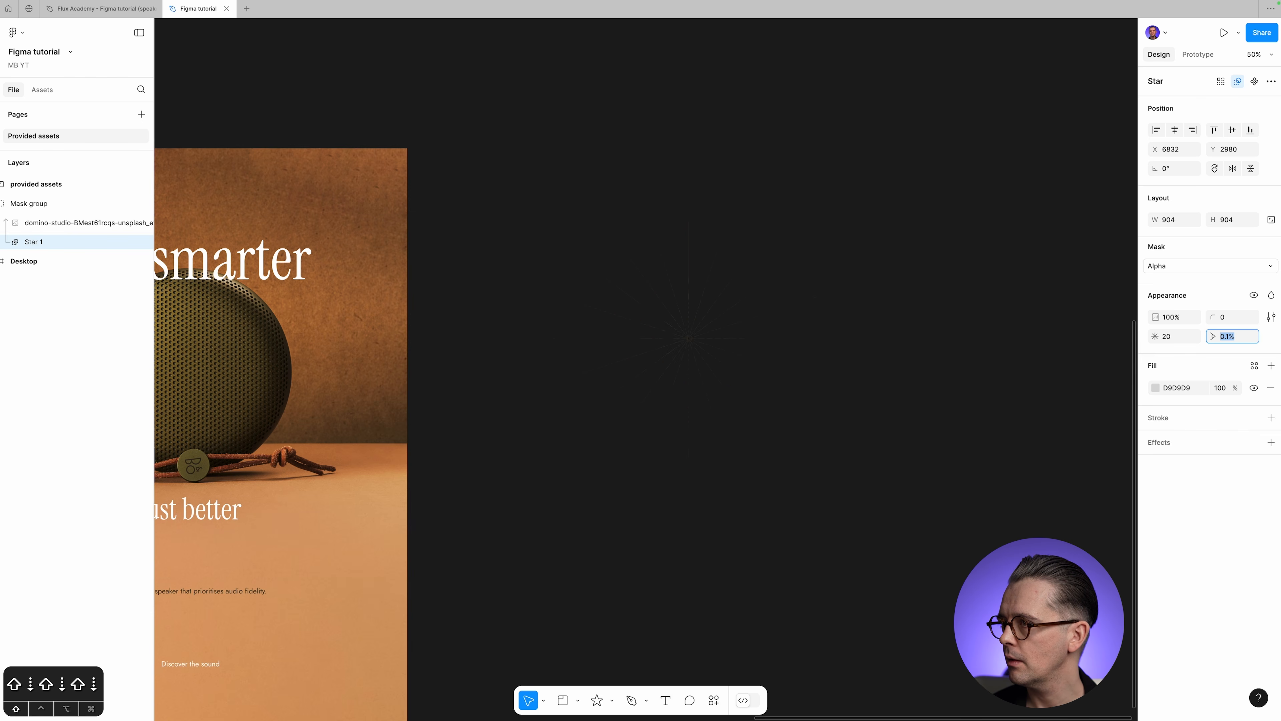
key("shift+Up")
key("shift+Up")
key("shift+Up")
key("shift+Up")
key("shift+Up")
key("shift+Up")
key("shift+Up")
key("shift+Up")
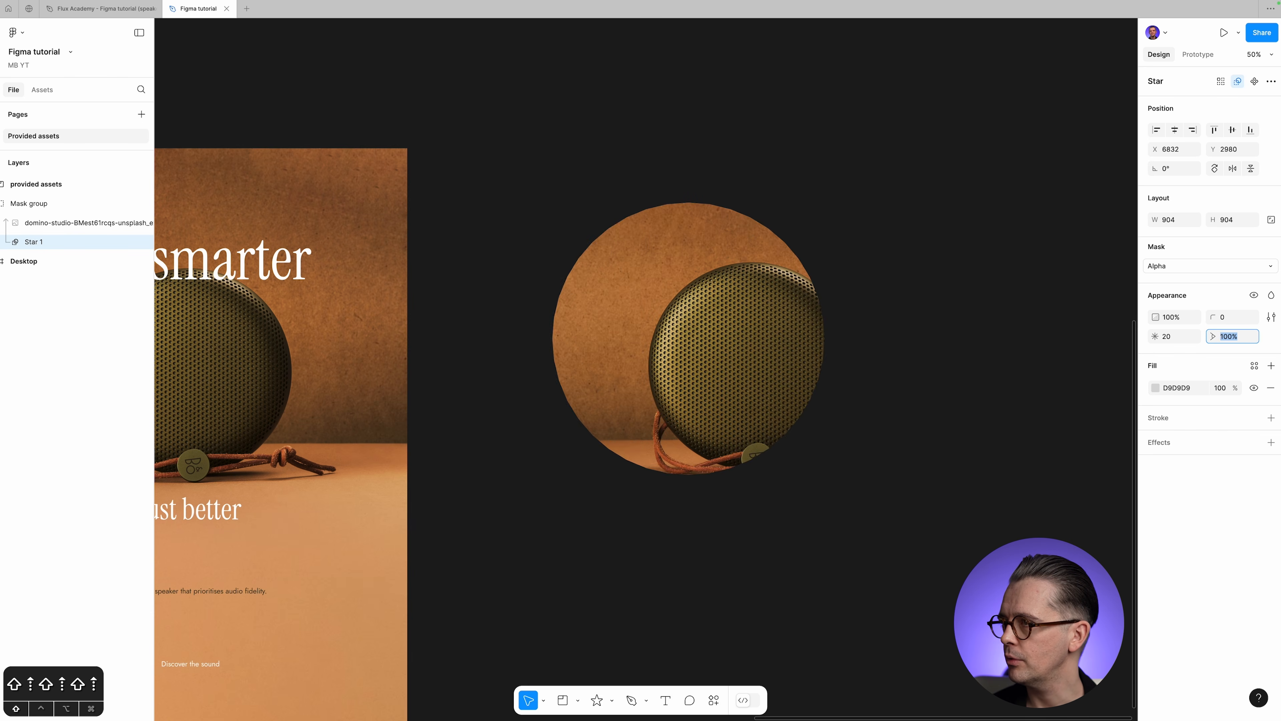
key("shift+Down")
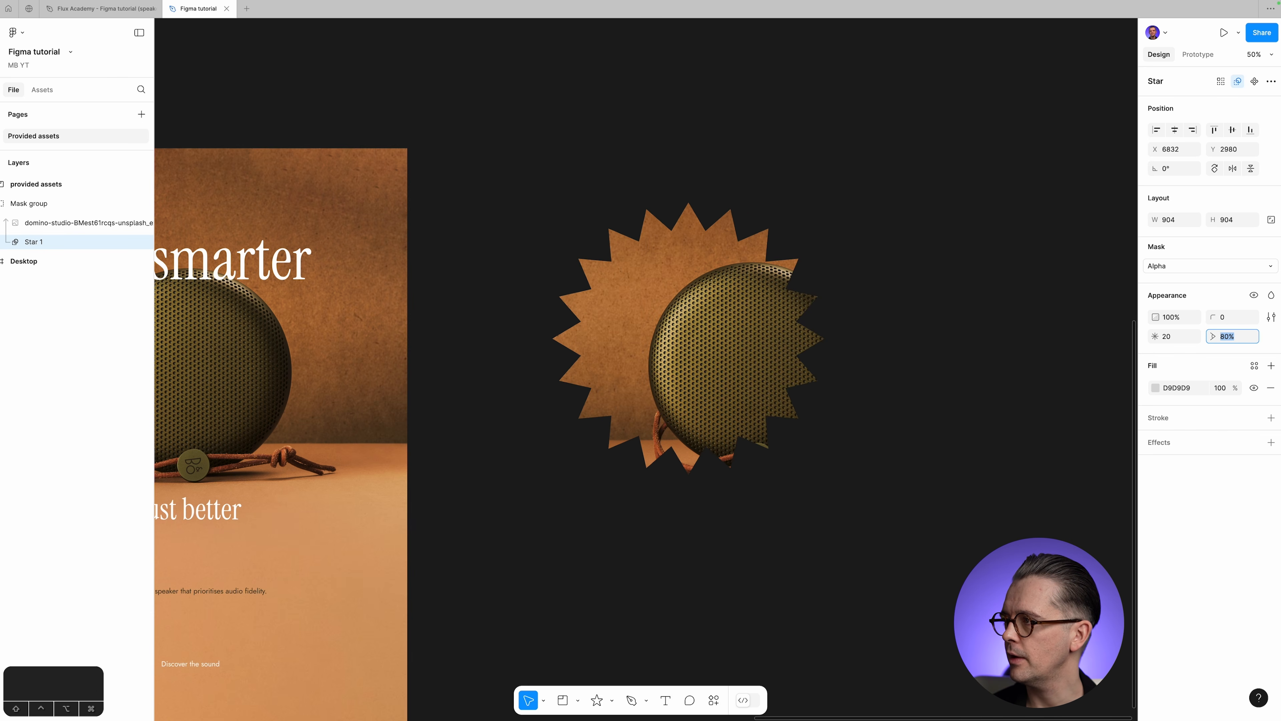
Set the star mask's point count to 60.
left_click(1178, 337)
key("shift+Up")
key("shift+Up")
key("shift+Up")
key("shift+Up")
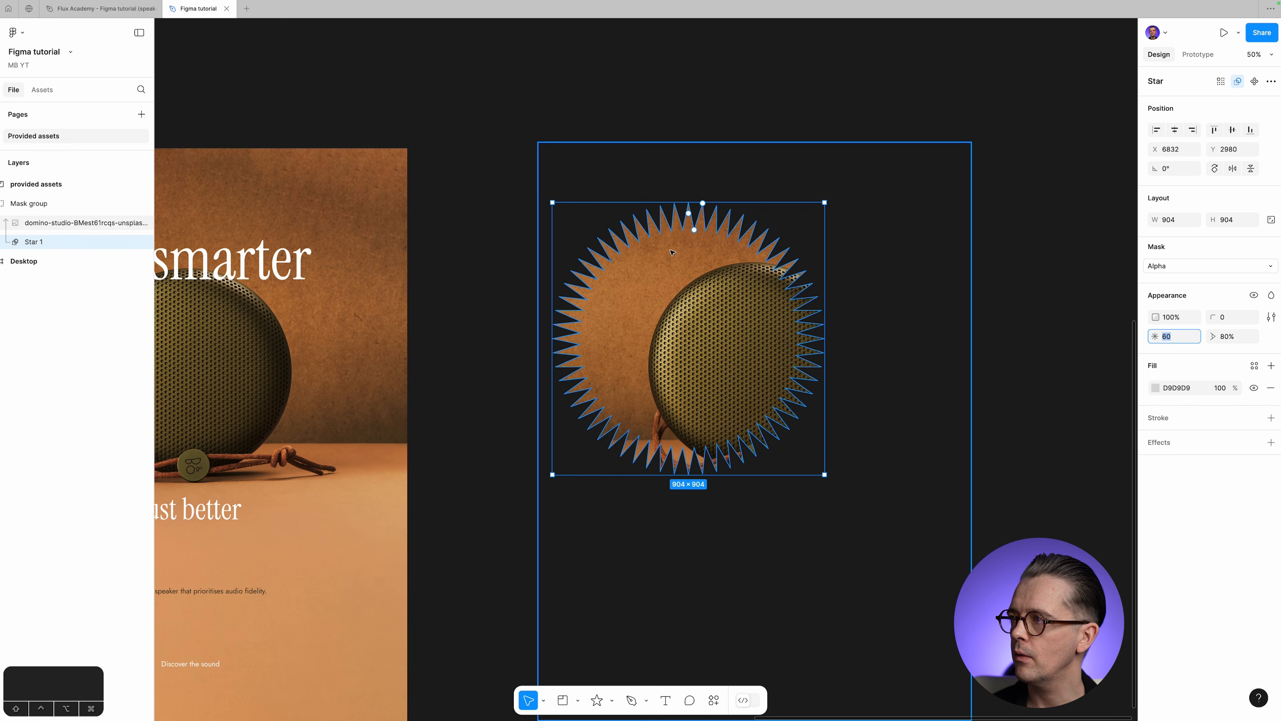
Centre the star mask on the speaker and enlarge it to 1212 × 1212.
left_click_drag(677, 263, 738, 293)
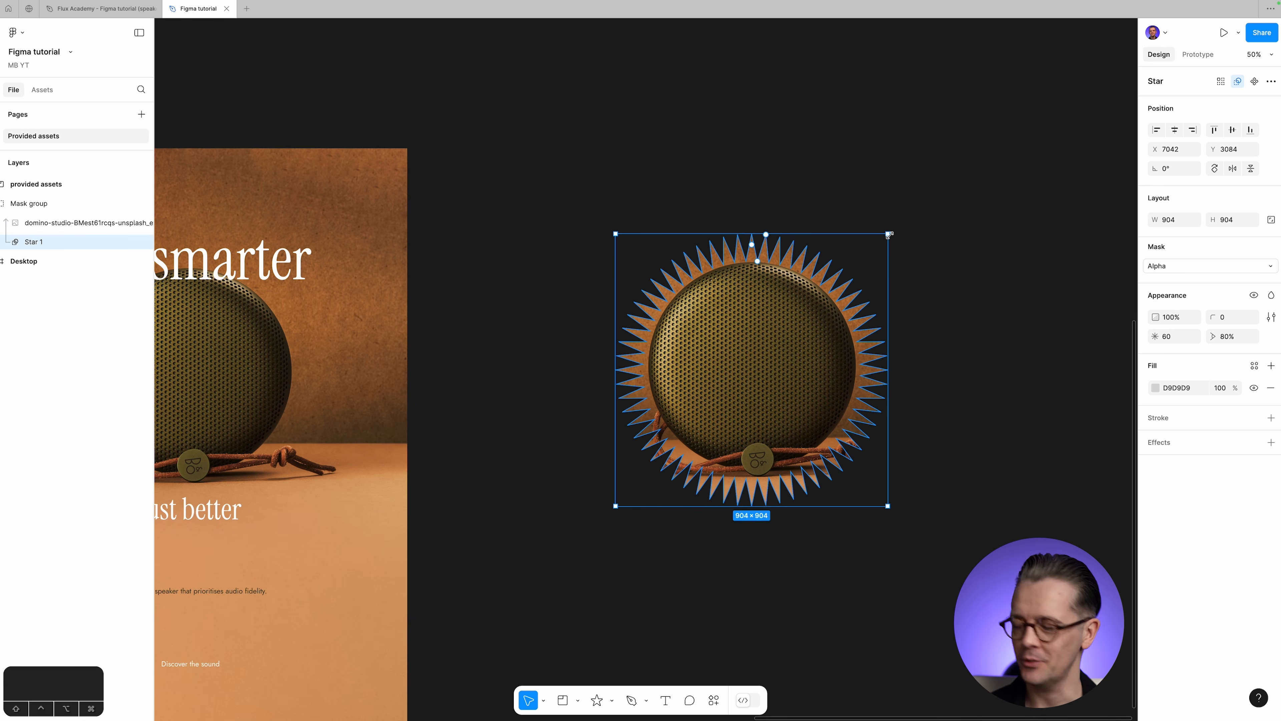
left_click_drag(889, 235, 934, 188)
Delete the mask group beside the Desktop frame.
left_click(1058, 241)
left_click_drag(1059, 240, 777, 566)
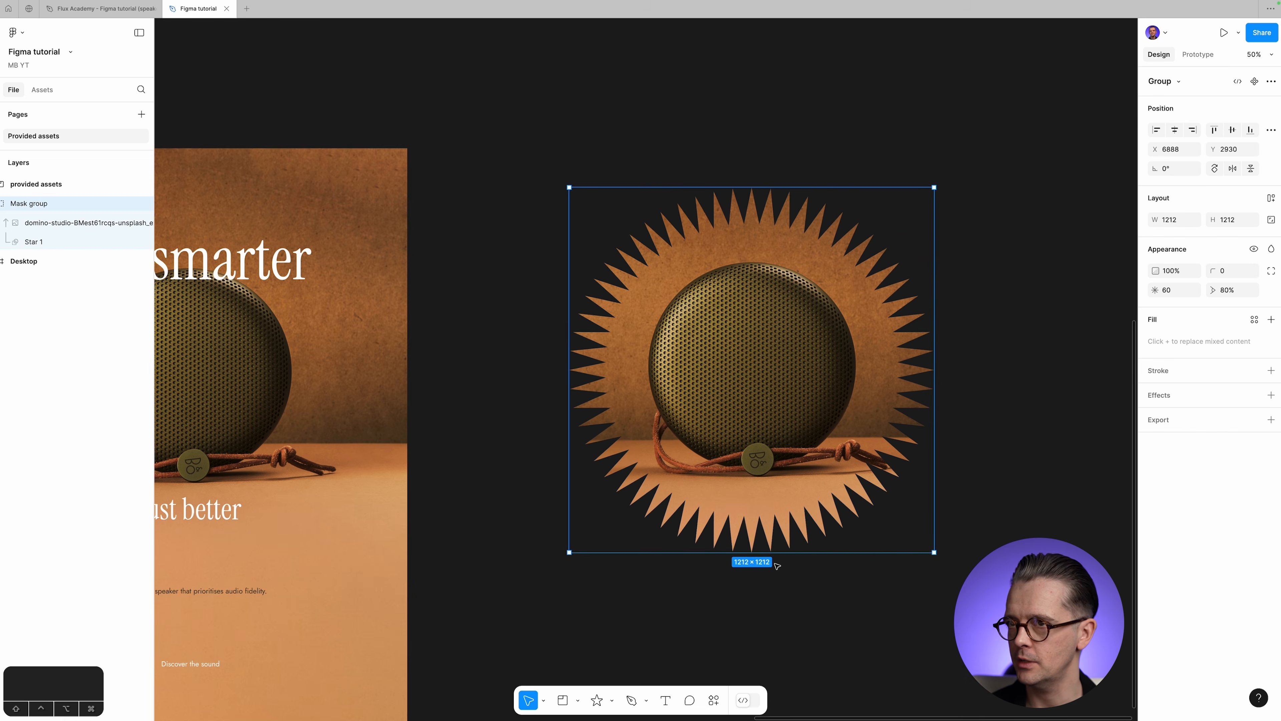
key("BackSpace")
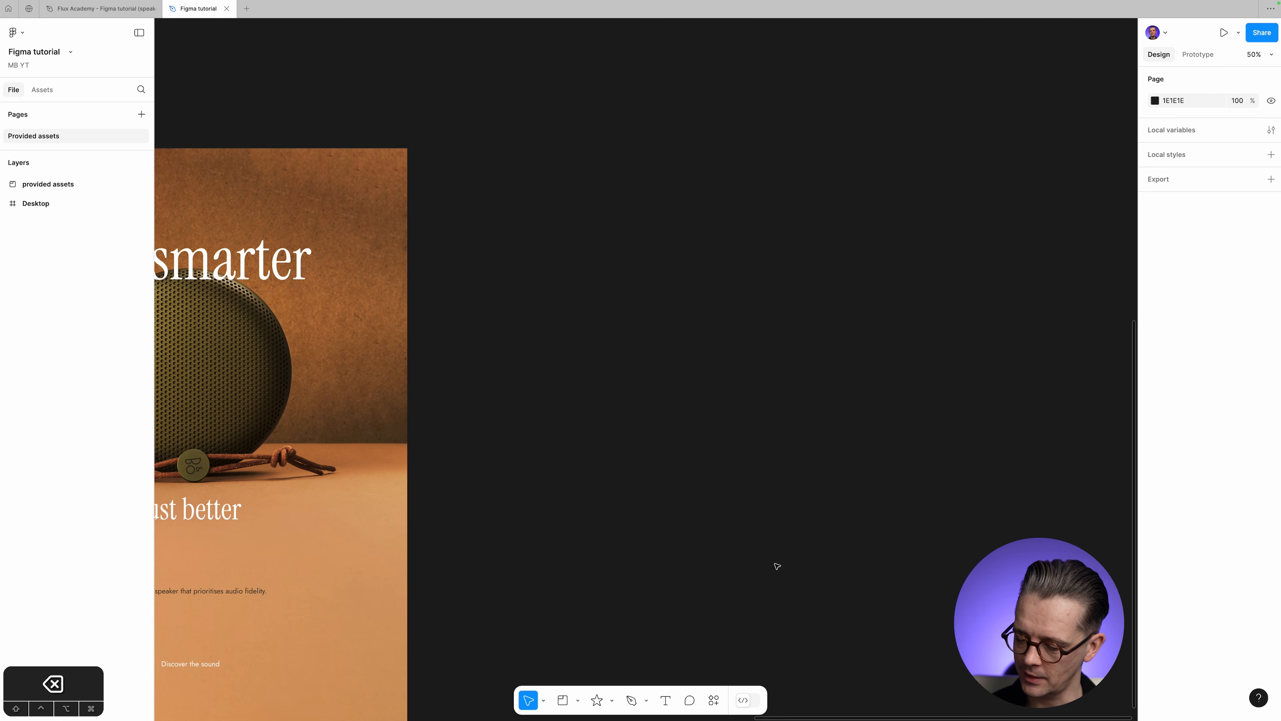
Draw a circle about 686 × 686 over the speaker in the Desktop frame.
key("space")
mouse_move(443, 414)
left_mouse_down()
mouse_move(575, 406)
mouse_move(896, 426)
left_mouse_up()
key("z")
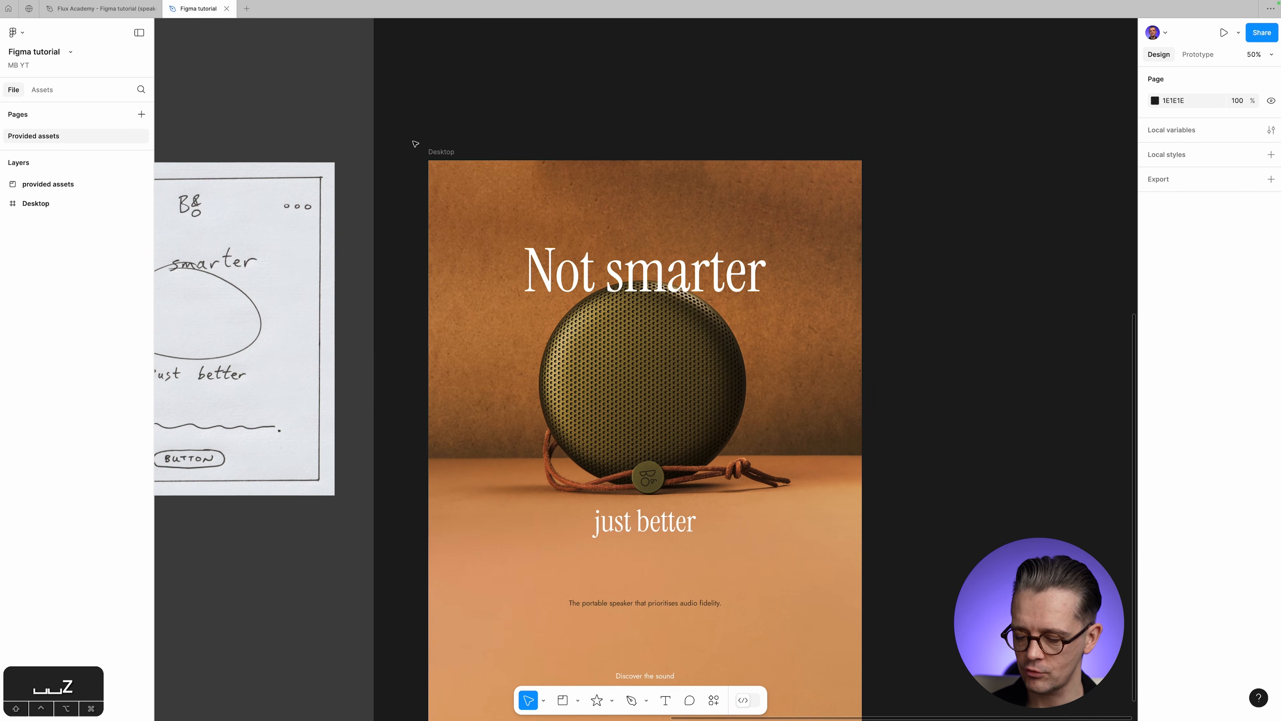
key("super+equal")
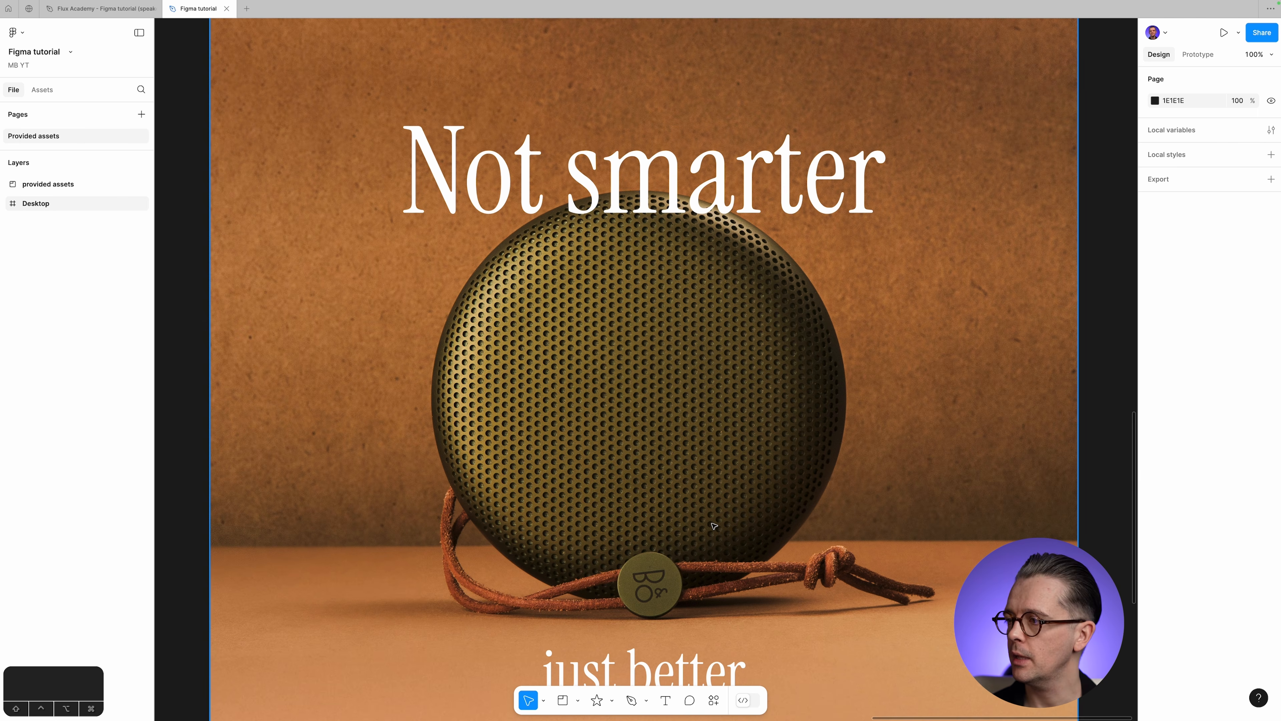
key("o")
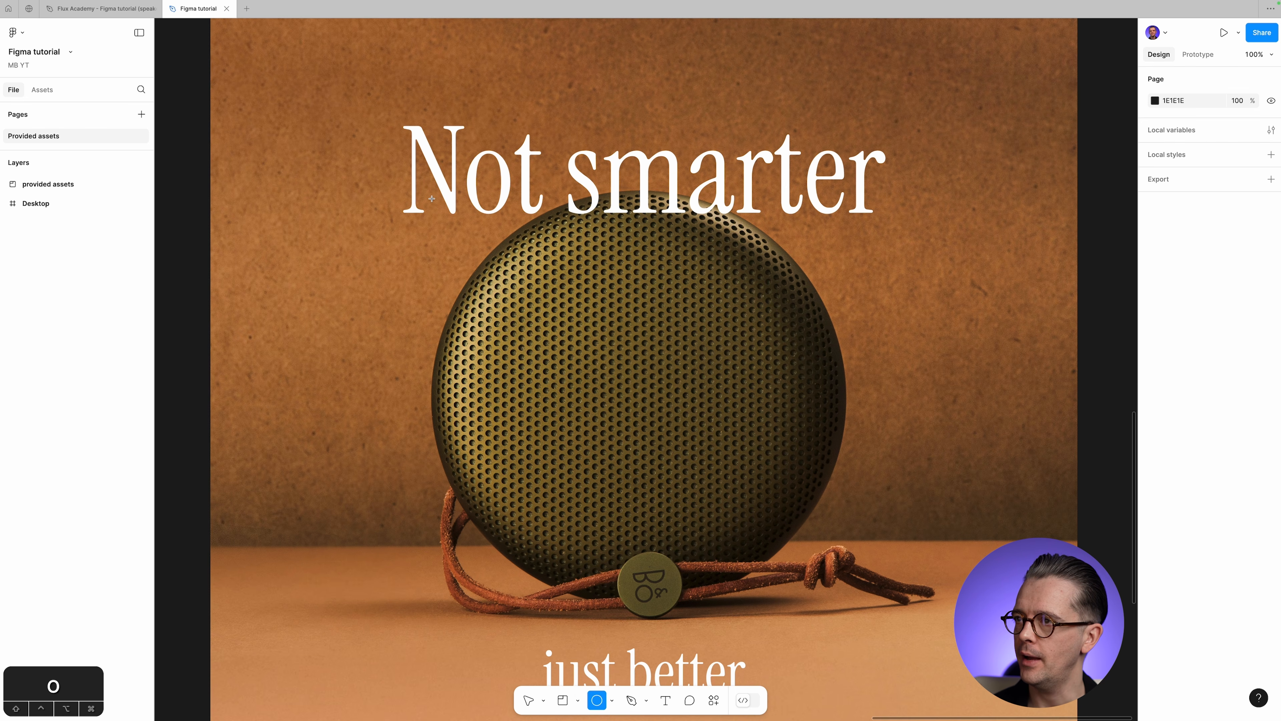
left_click_drag(432, 198, 845, 549)
key("shift")
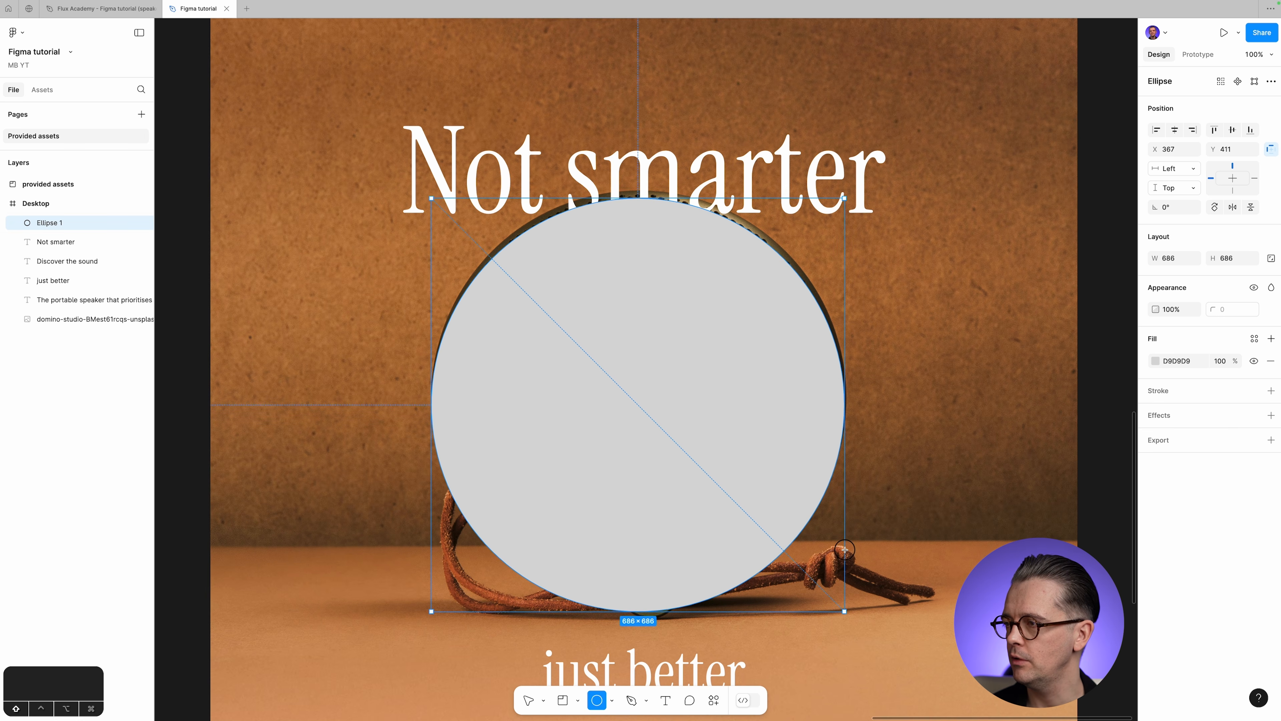
mouse_move(844, 550)
left_mouse_down()
mouse_move(838, 537)
mouse_move(844, 557)
left_mouse_up()
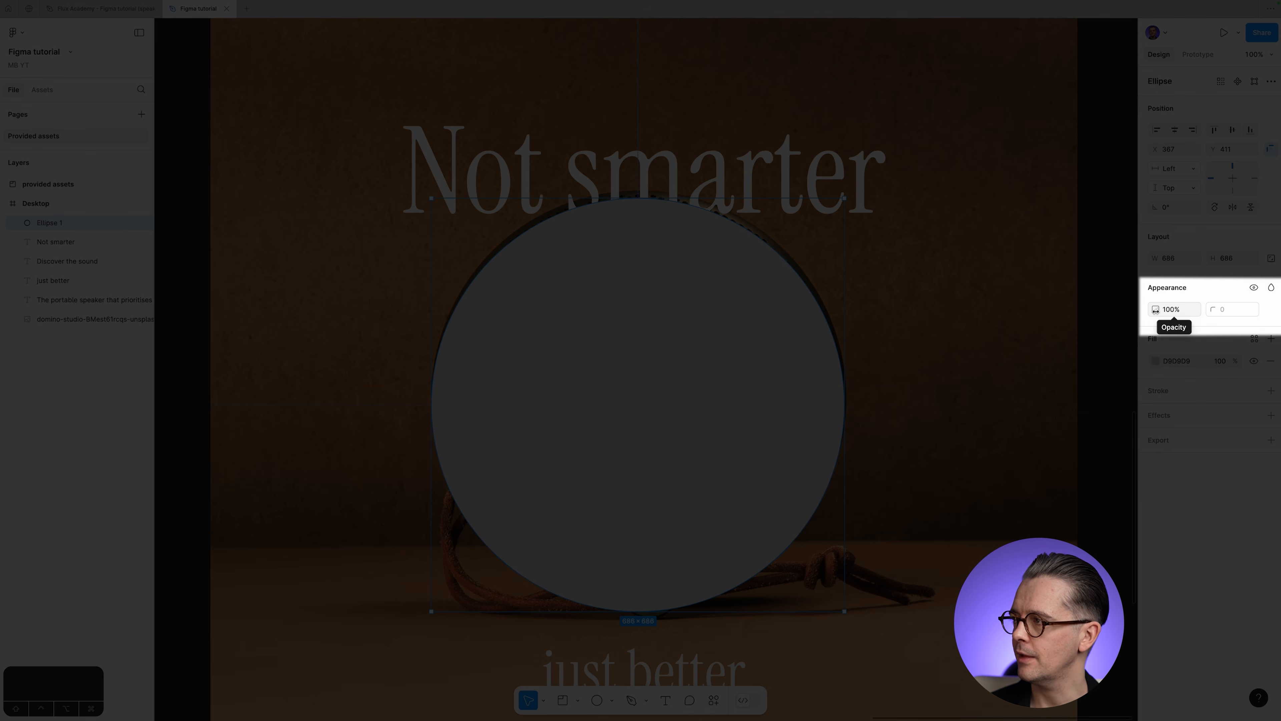
Set the circle's opacity to 50% and move it to X 368, Y 398 so it follows the speaker's outline.
key("5")
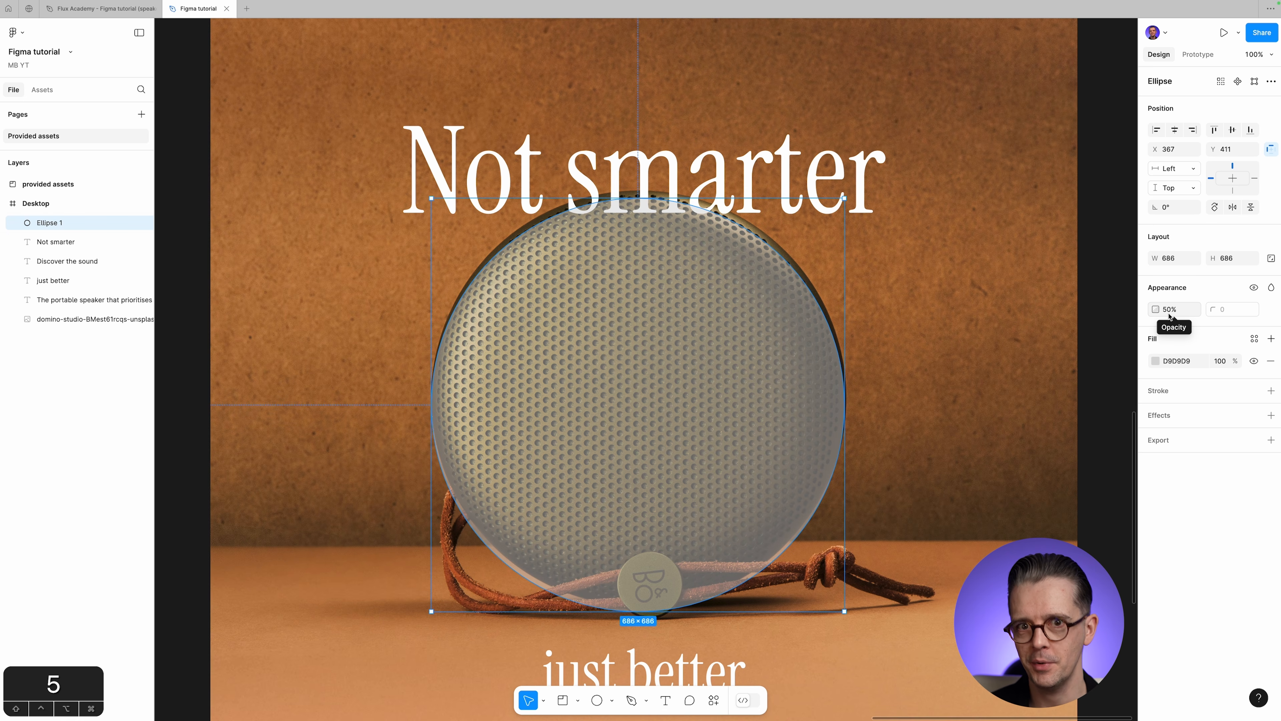
key("8")
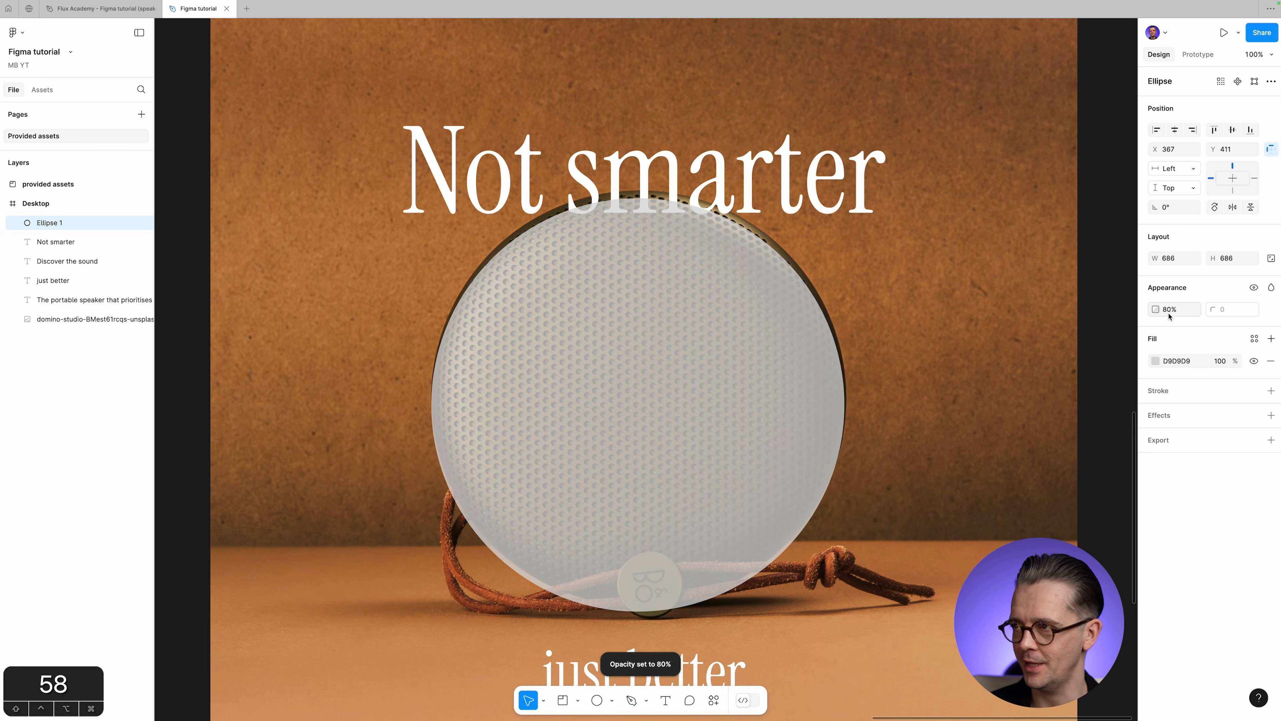
key("5")
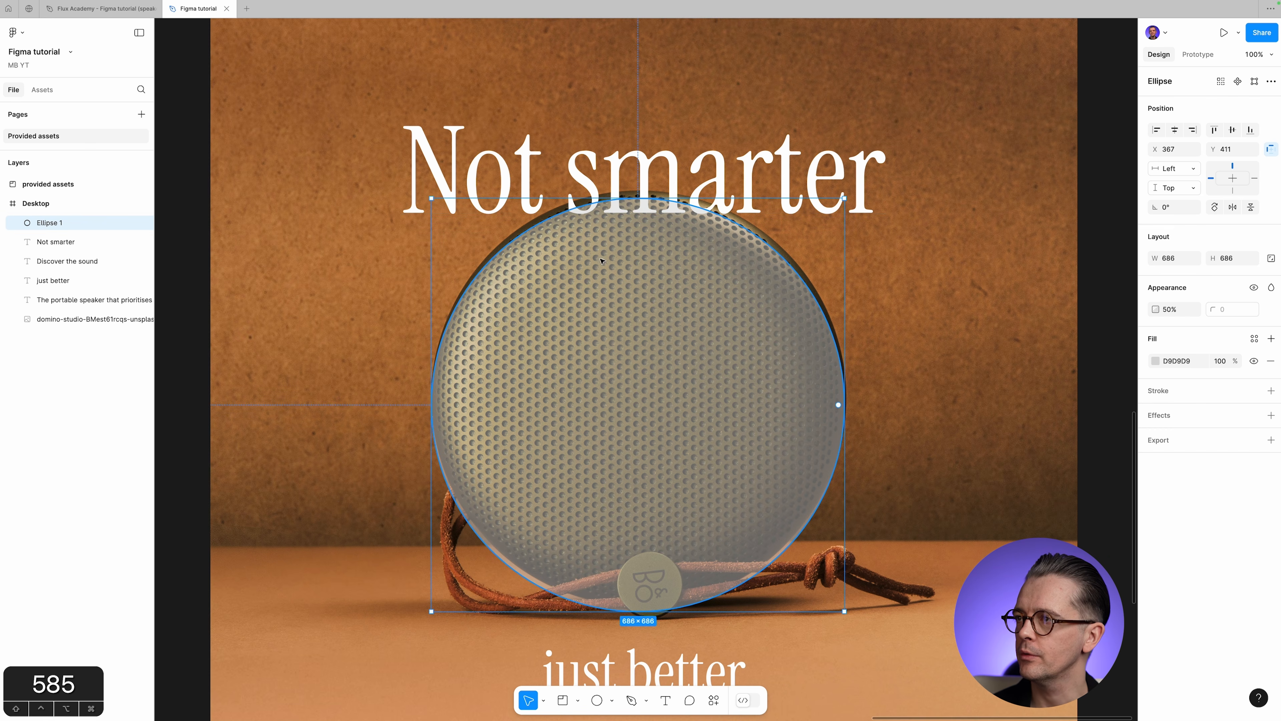
left_click_drag(612, 294, 614, 287)
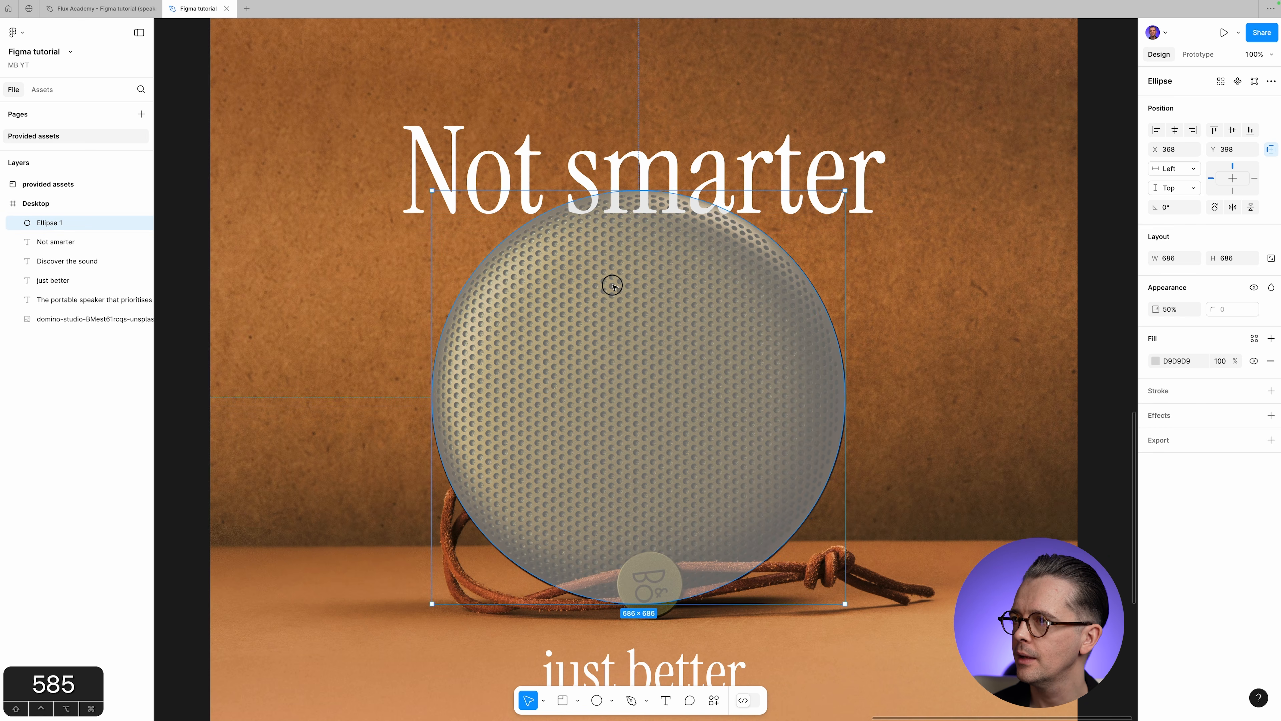
Lock the circle's proportions and set its height to 687.
key("z")
left_click_drag(372, 150, 545, 243)
left_click_drag(607, 270, 928, 332)
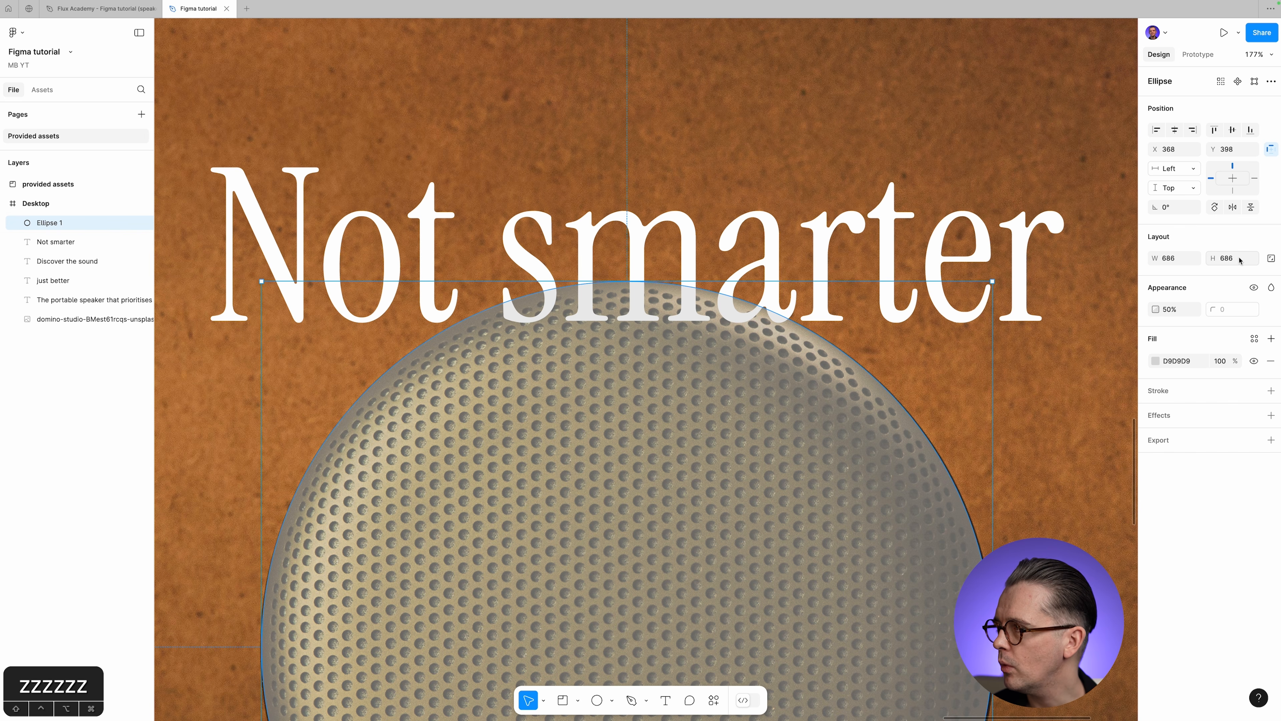
left_click(1271, 258)
left_click(1249, 259)
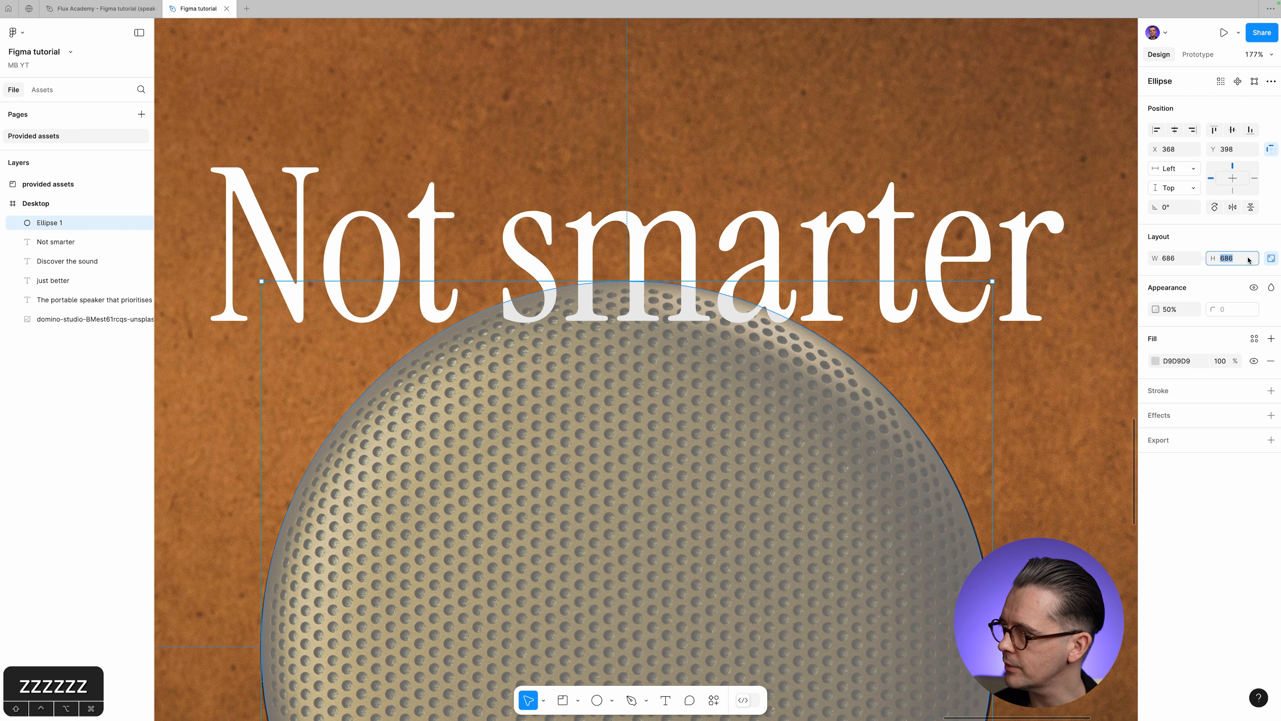
key("Up")
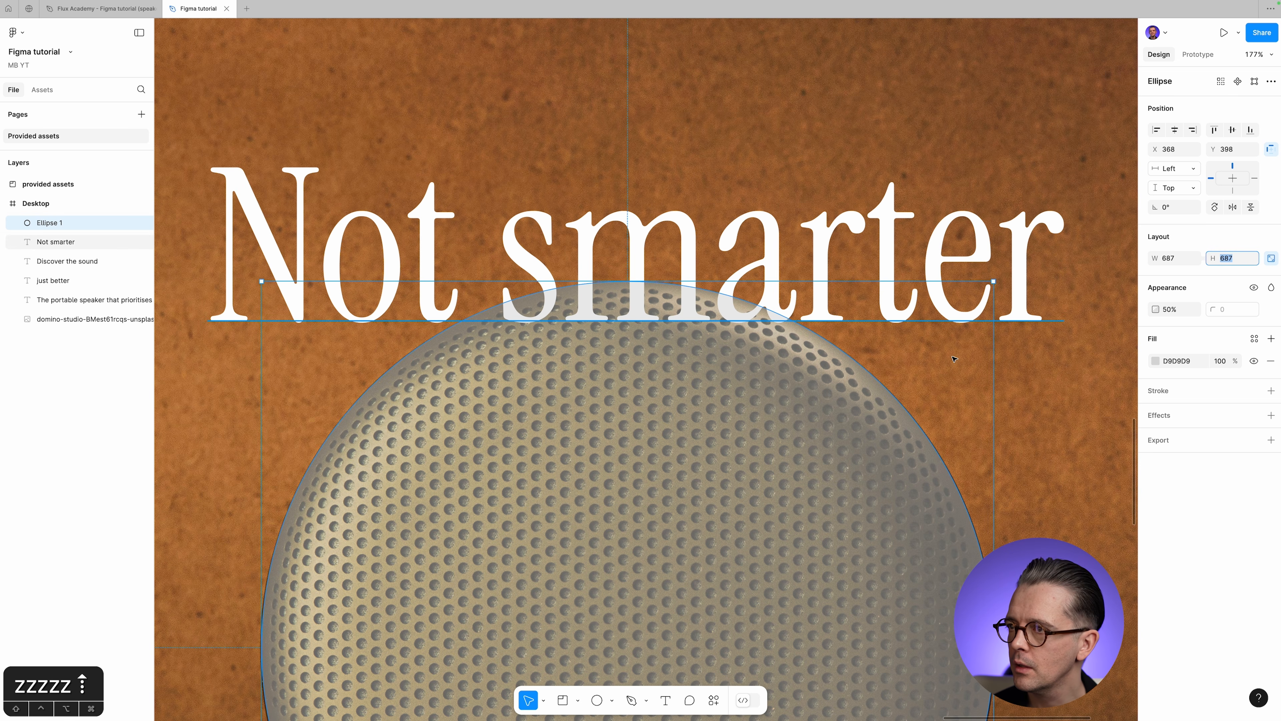
Fine-tune the circle's position over the speaker to X 367, Y 398.
left_click(1030, 369)
left_click(827, 386)
key("Down")
key("Left")
key("Down")
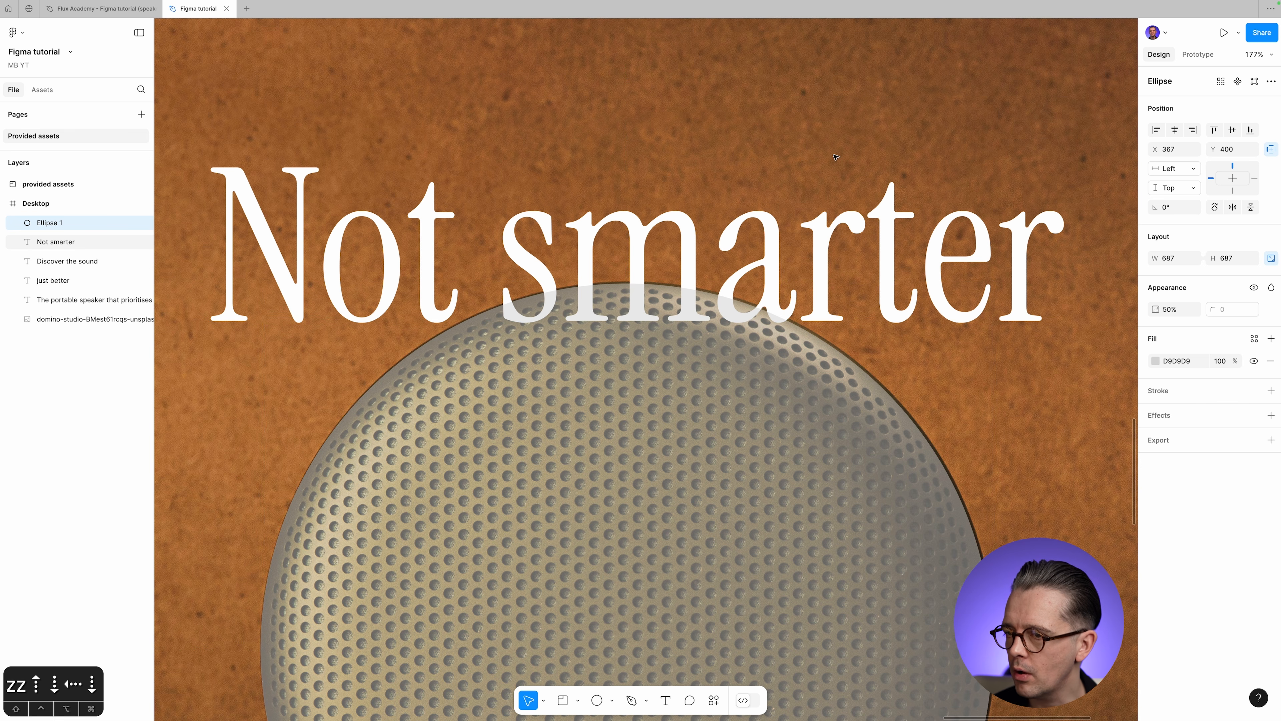
key("Up")
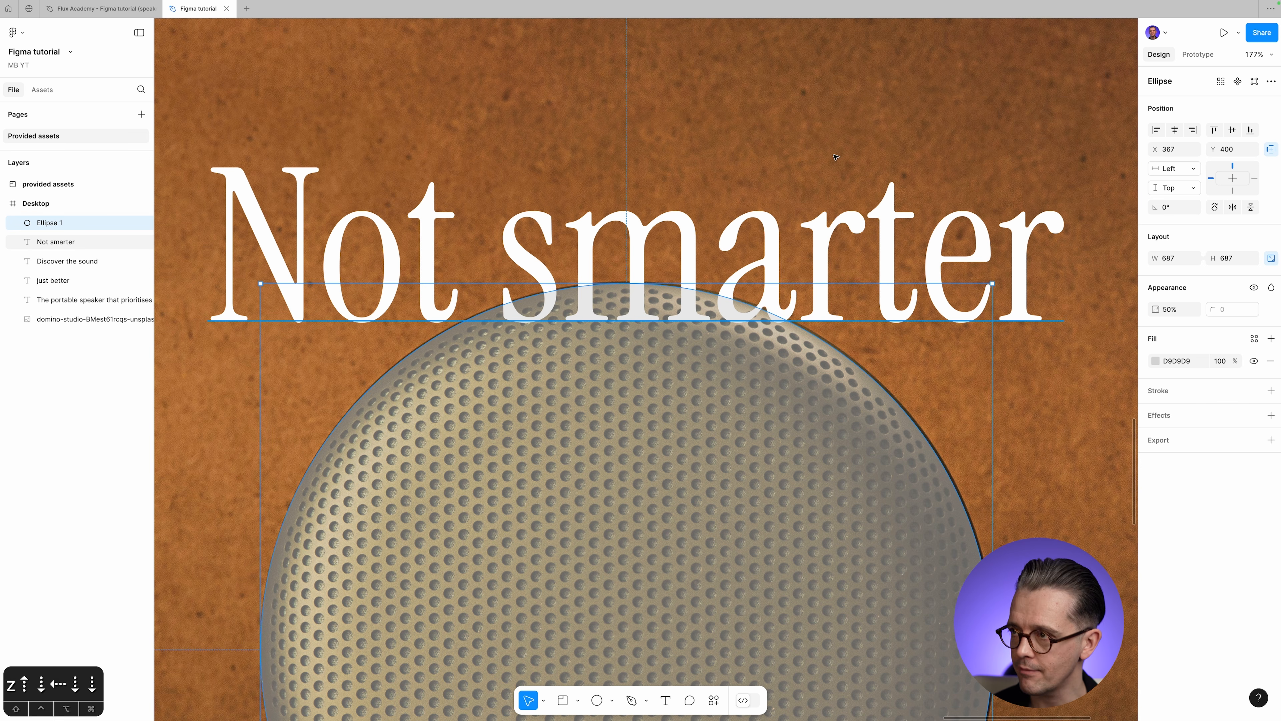
key("Up")
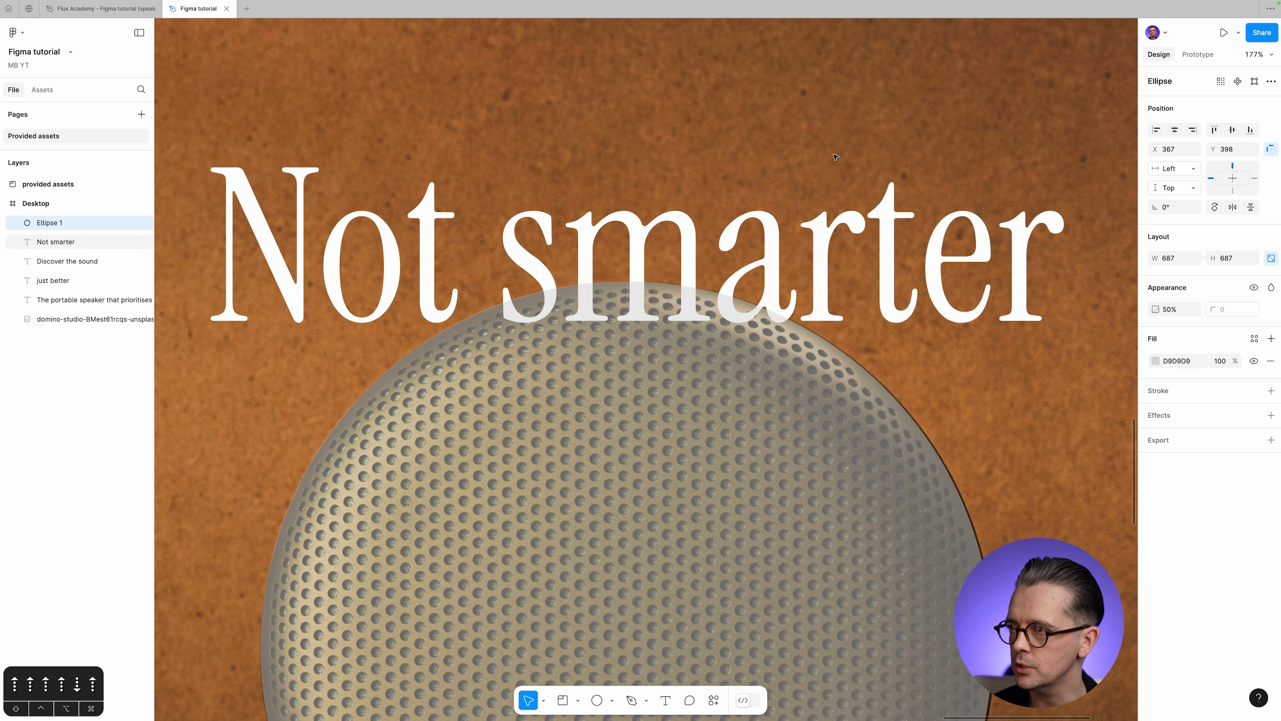
key("Left")
key("Right")
key("Left")
key("Right")
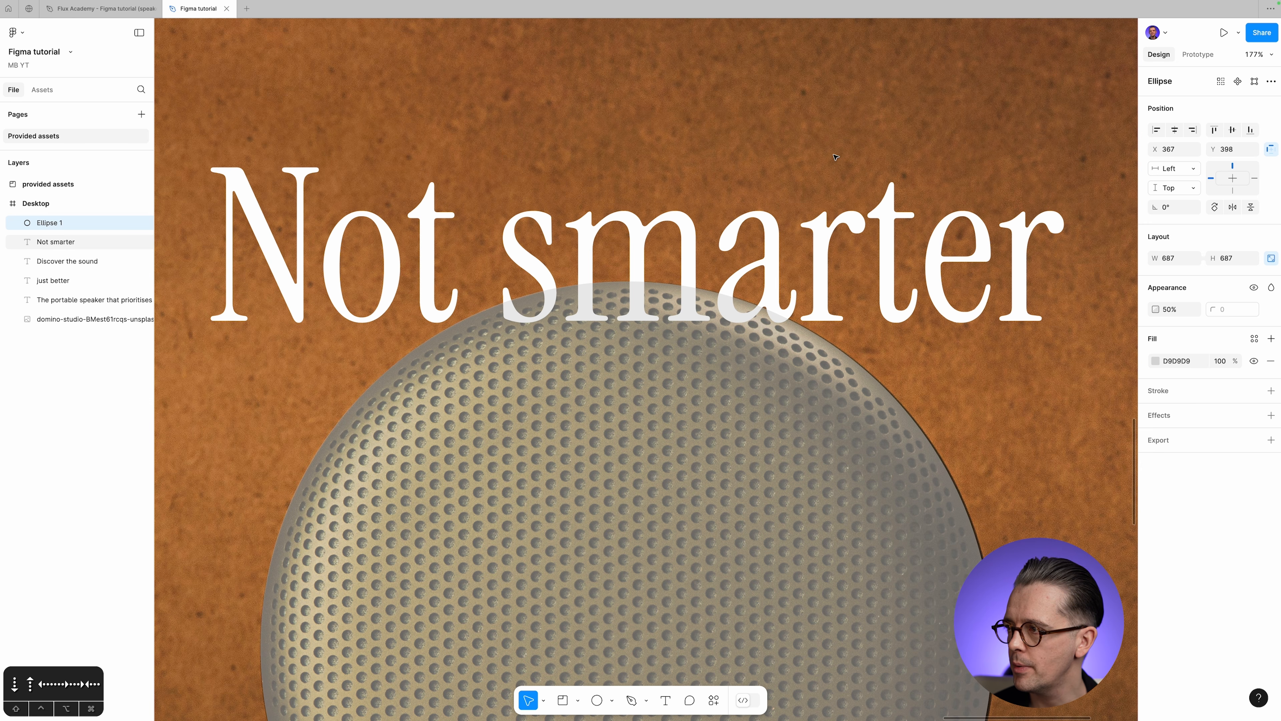
key("Right")
key("Left")
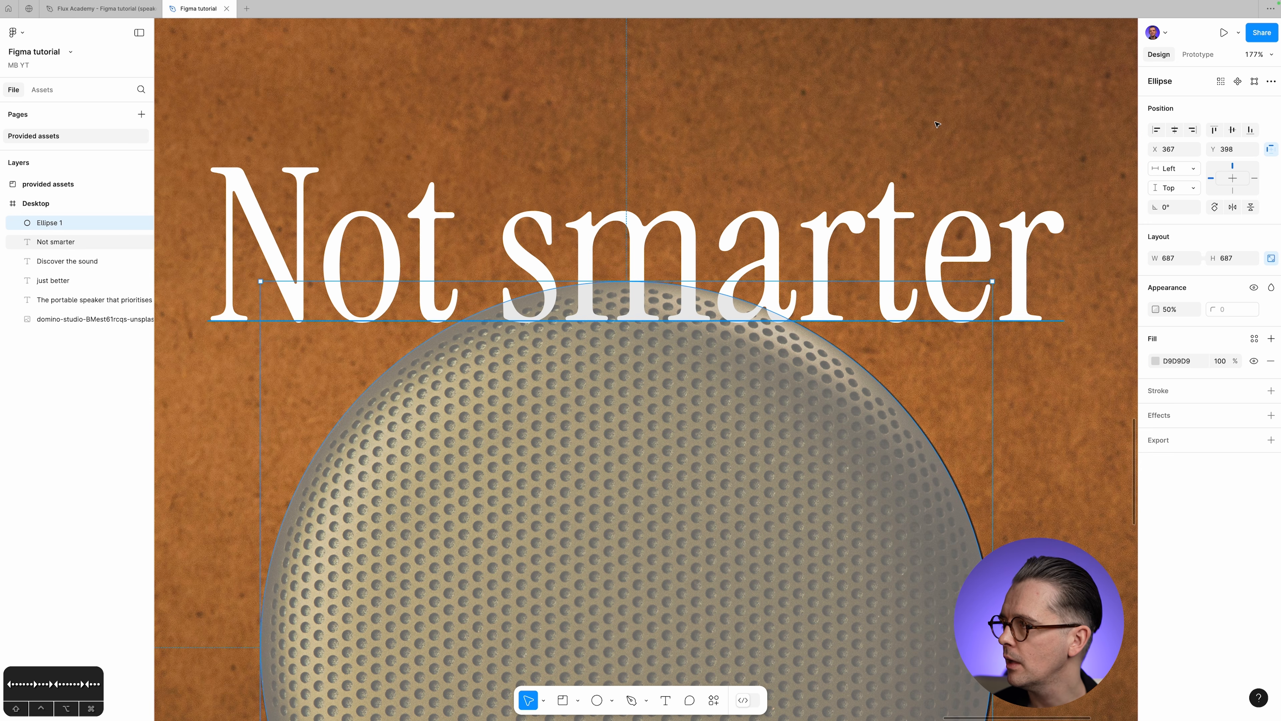
Enlarge the proportion-locked circle over the speaker to 690 × 690.
left_click(1231, 258)
key("Up")
key("Up")
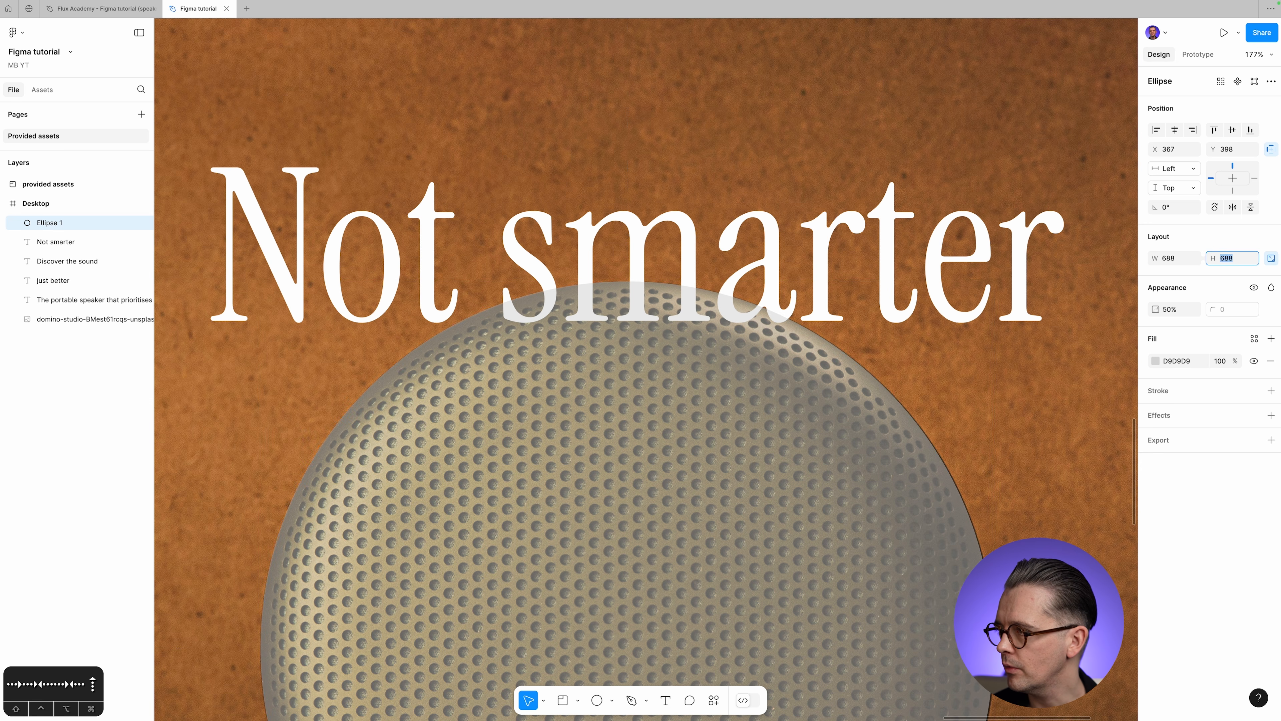
key("Up")
left_click(745, 562)
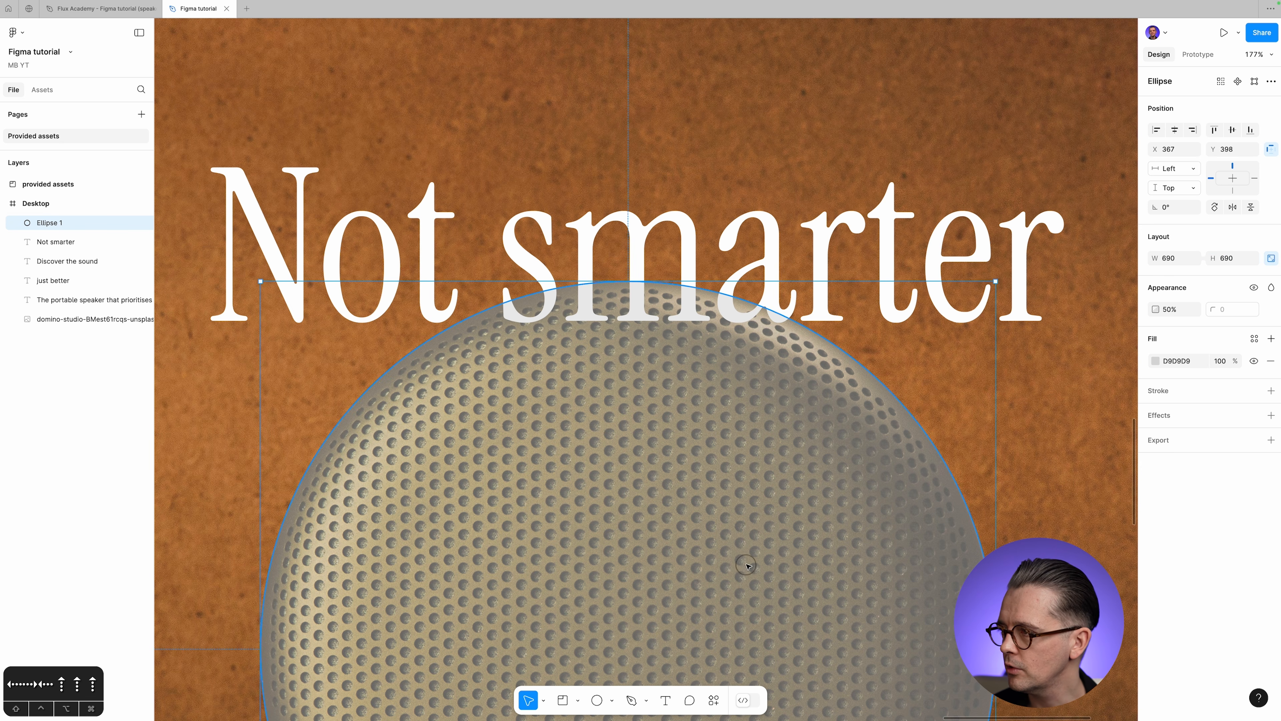
Nudge the circle sideways between X 366 and X 367 to compare how it fits the speaker's edge.
key("Left")
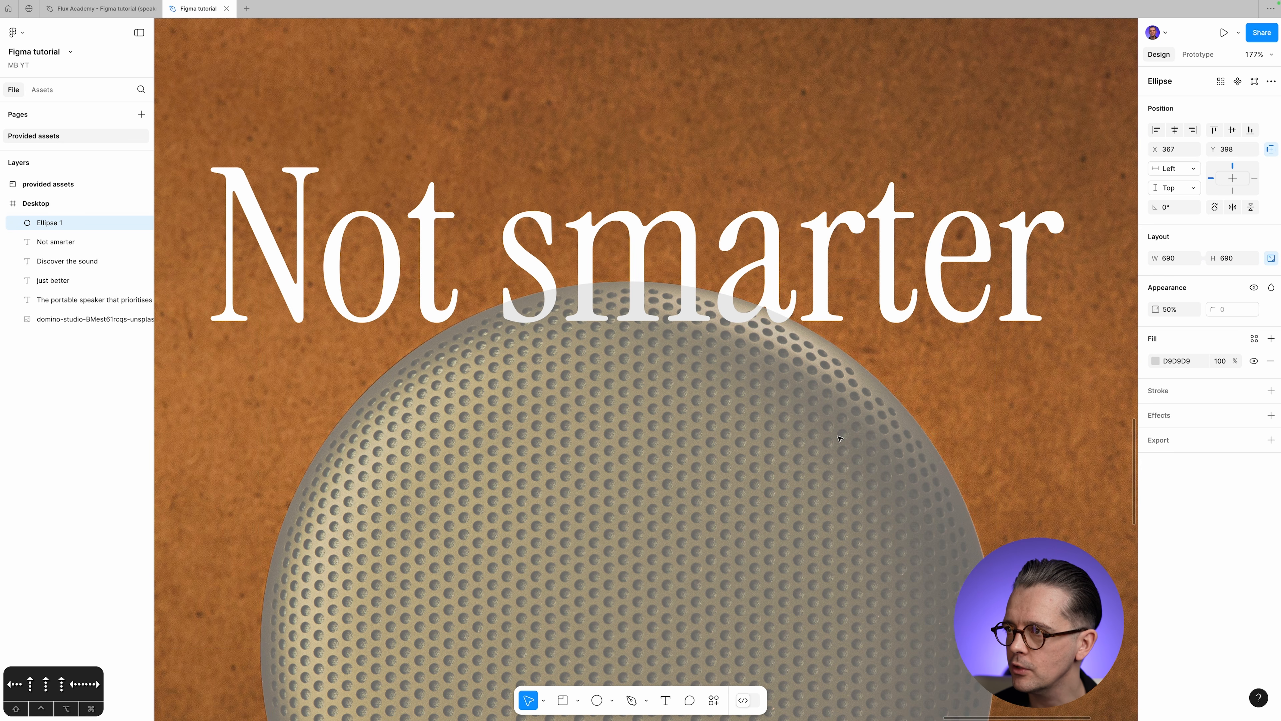
key("Right")
key("Left")
key("Right")
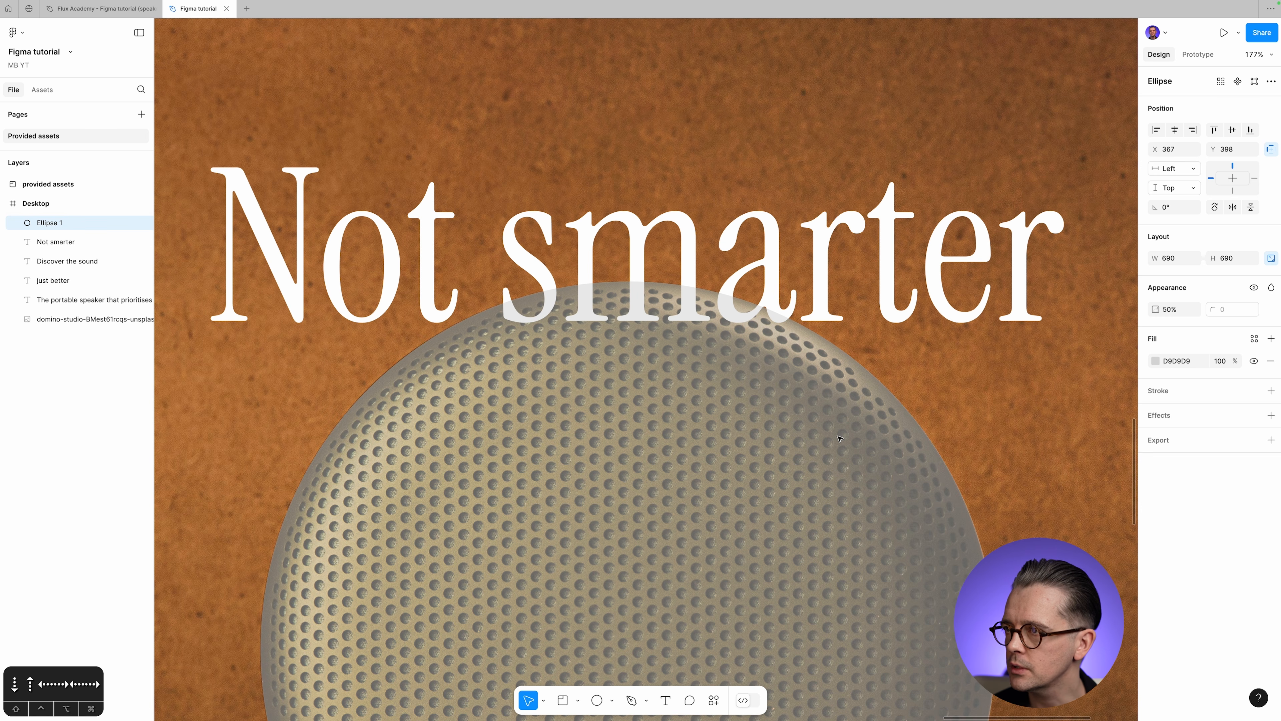
key("Left")
key("Right")
key("Left")
key("Right")
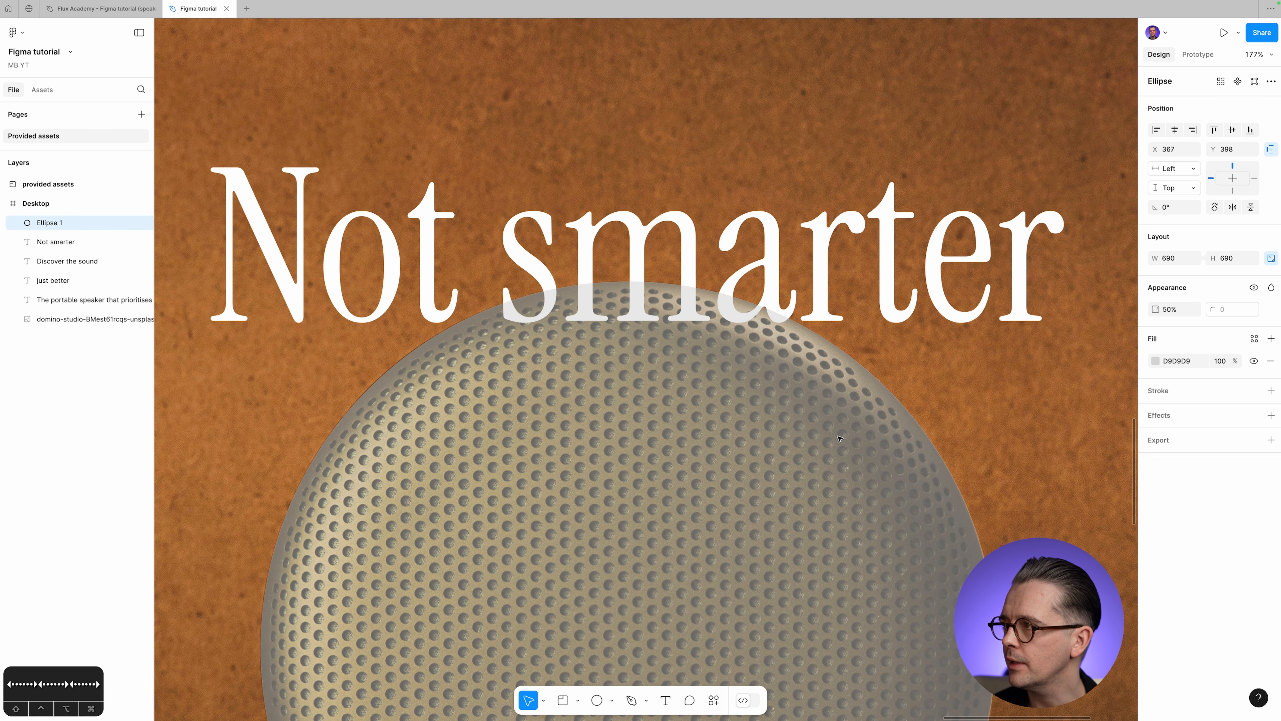
key("Left")
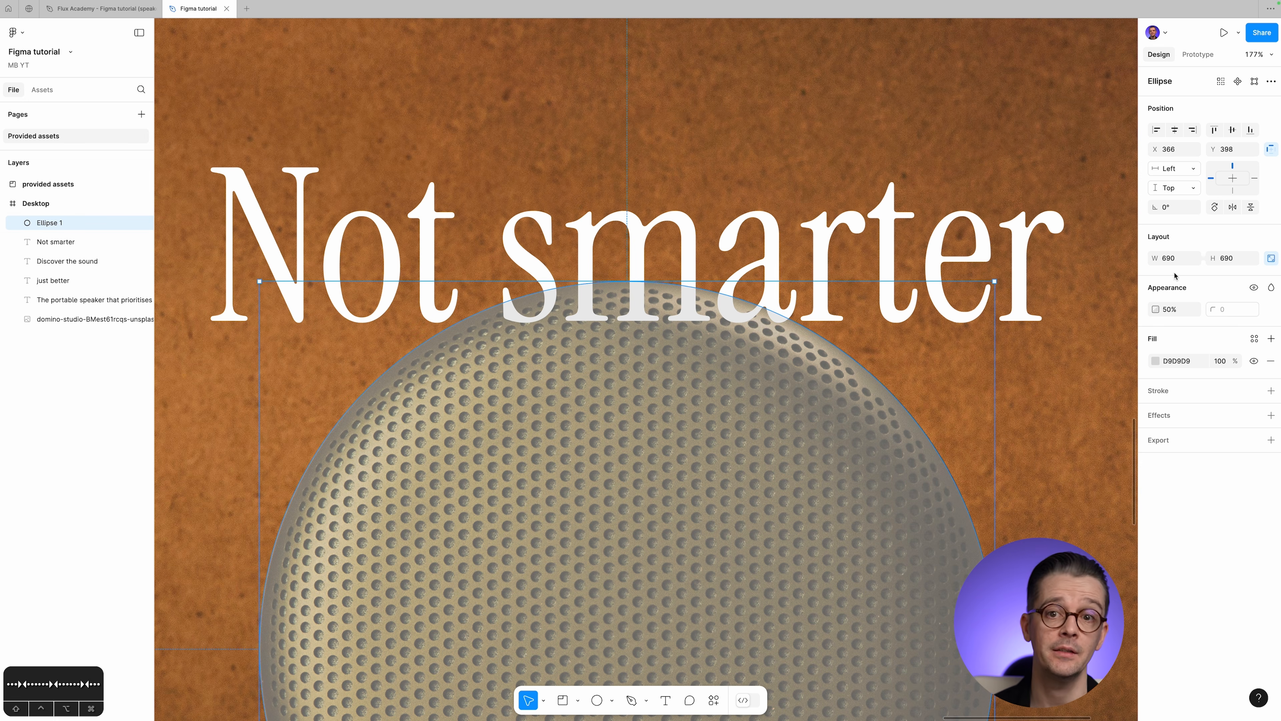
left_click(1181, 151)
left_click(936, 384)
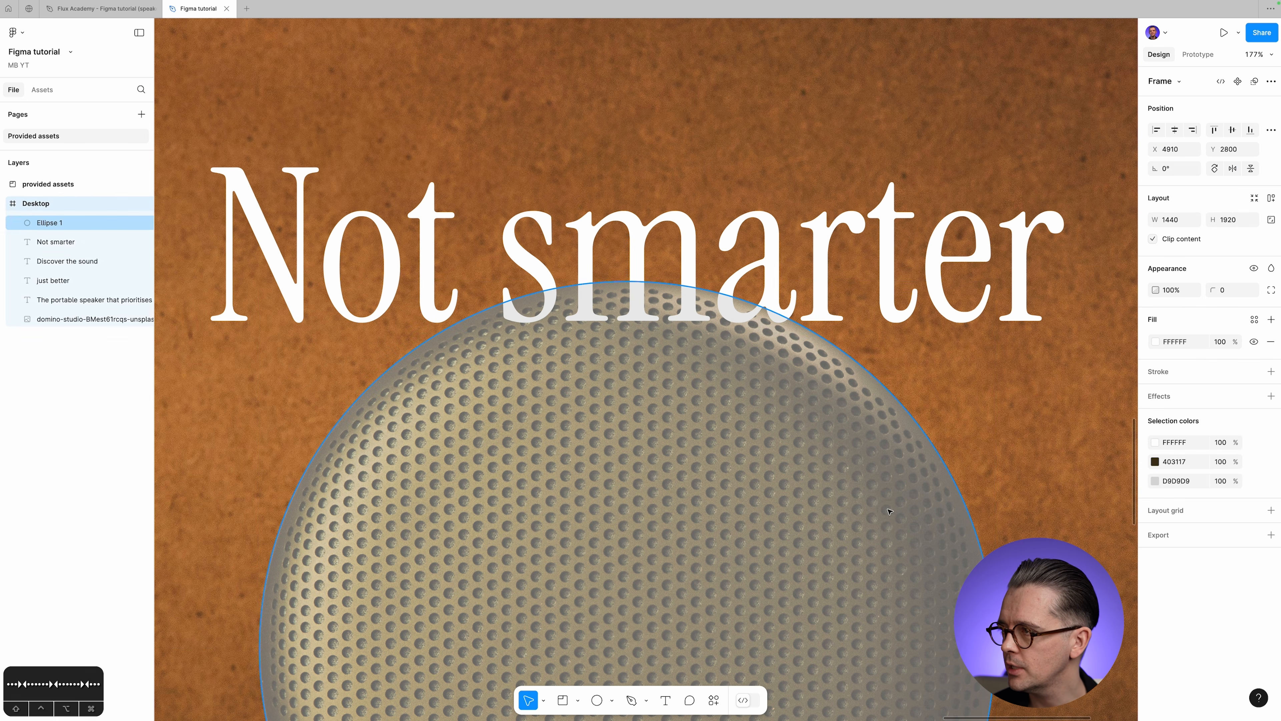
left_click(888, 516)
key("Right")
key("Left")
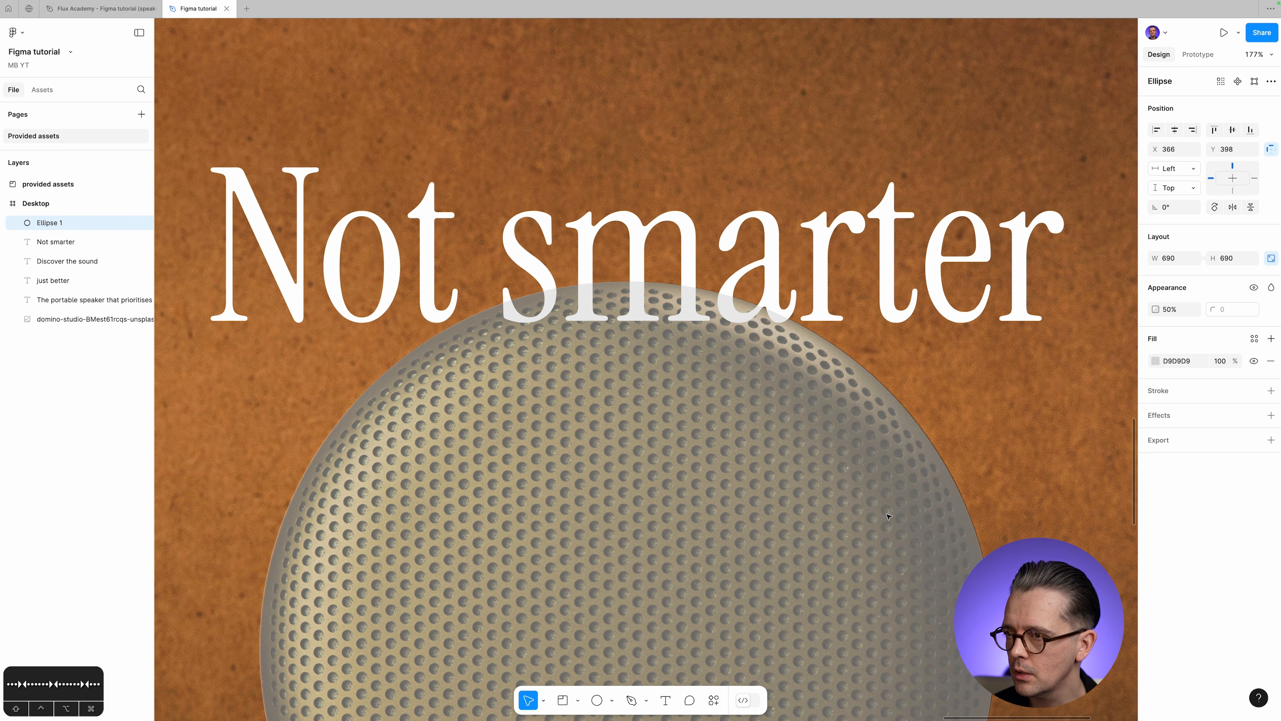
key("Right")
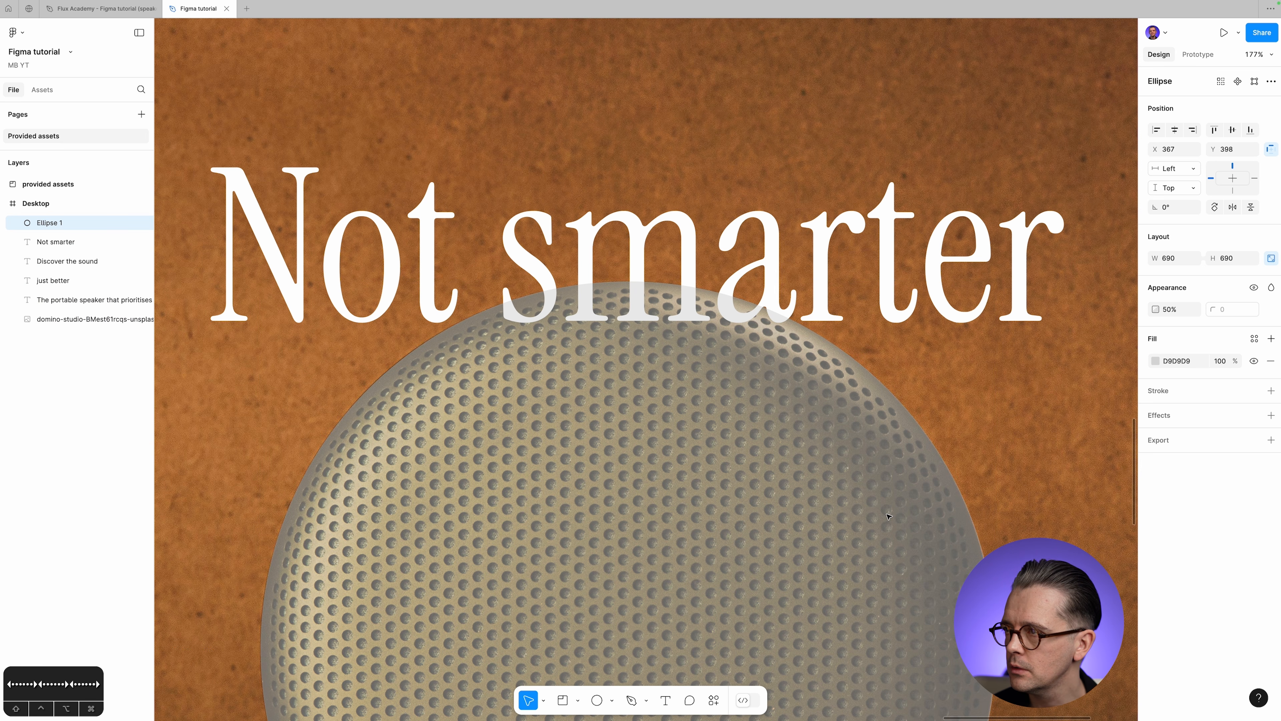
key("Left")
Set the circle's X position to 366.5 and deselect it.
left_click(1186, 149)
type(".5")
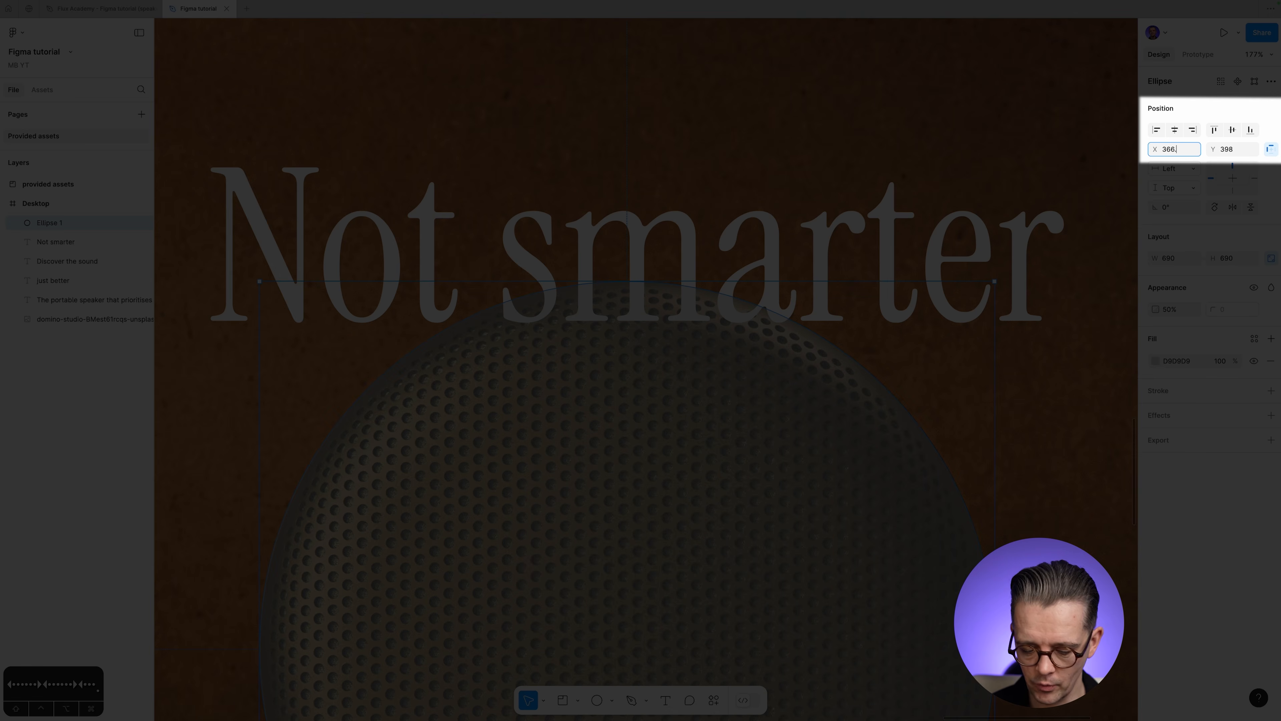
key("Tab")
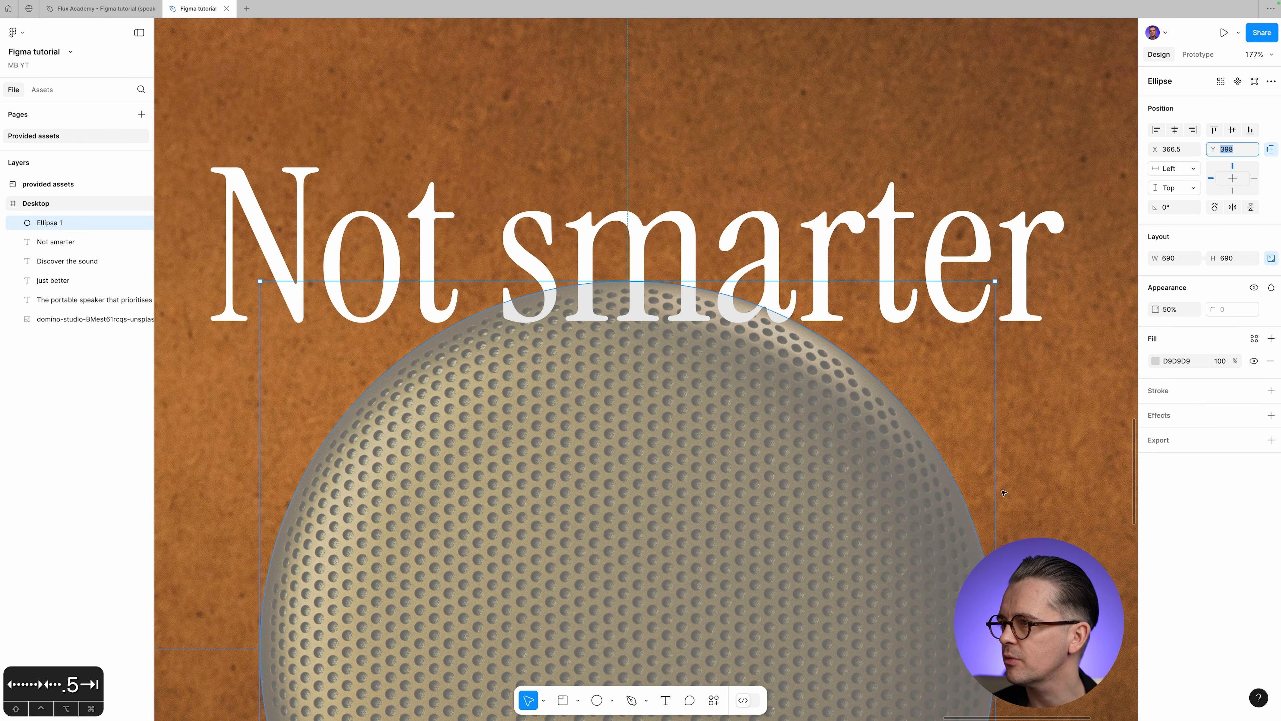
left_click(1024, 489)
Duplicate the speaker photo in the Desktop frame and move the copy above the circle and all text layers.
key("super+0")
key("super+minus")
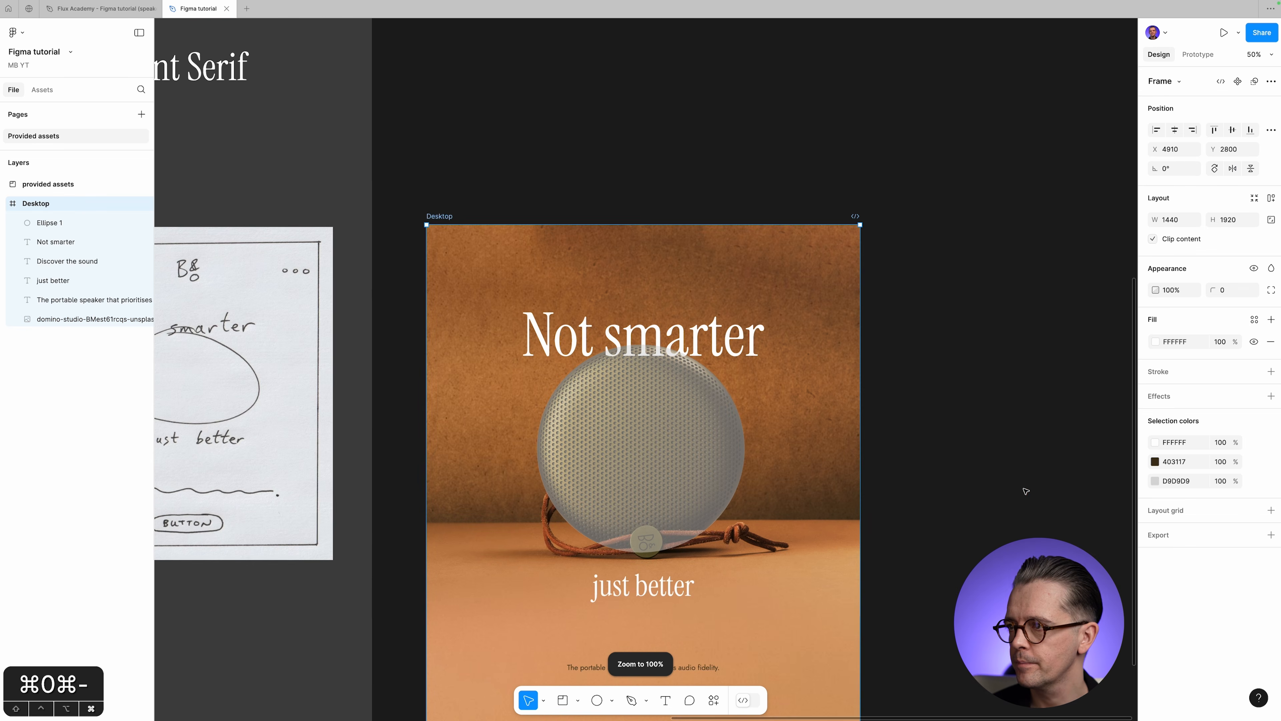
left_click(931, 566)
left_click_drag(931, 566, 932, 458)
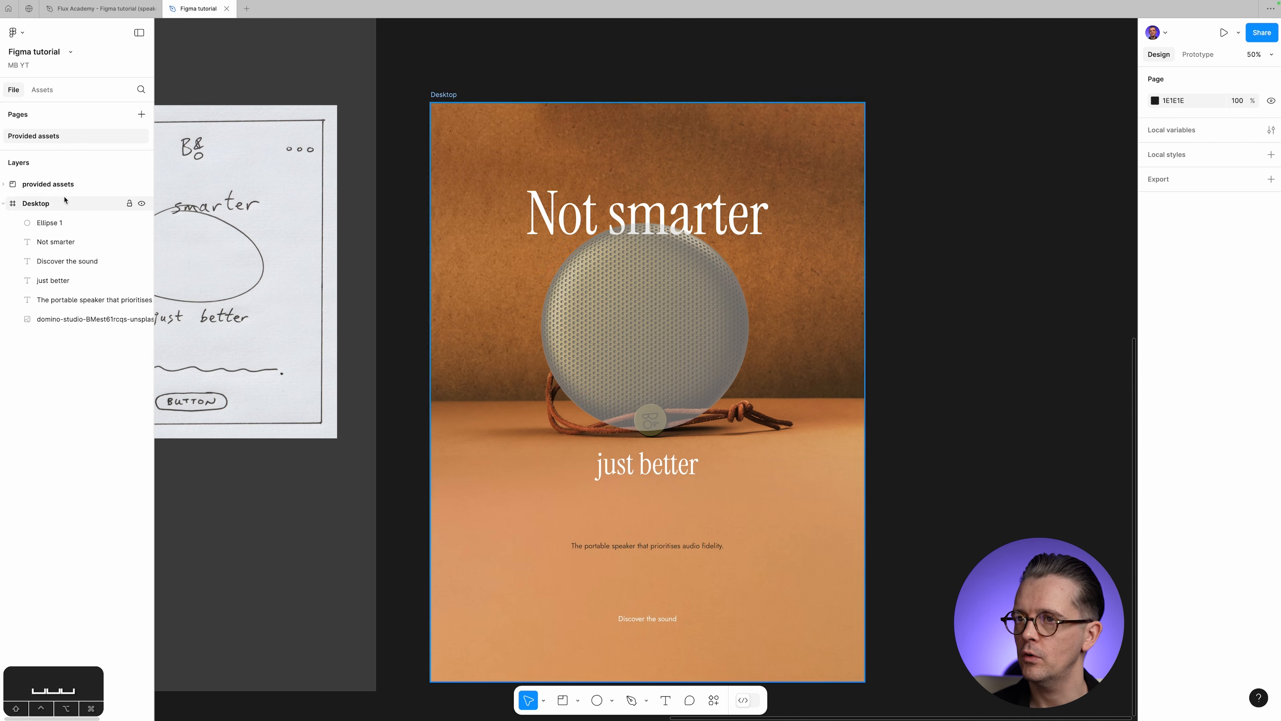
left_click(47, 322)
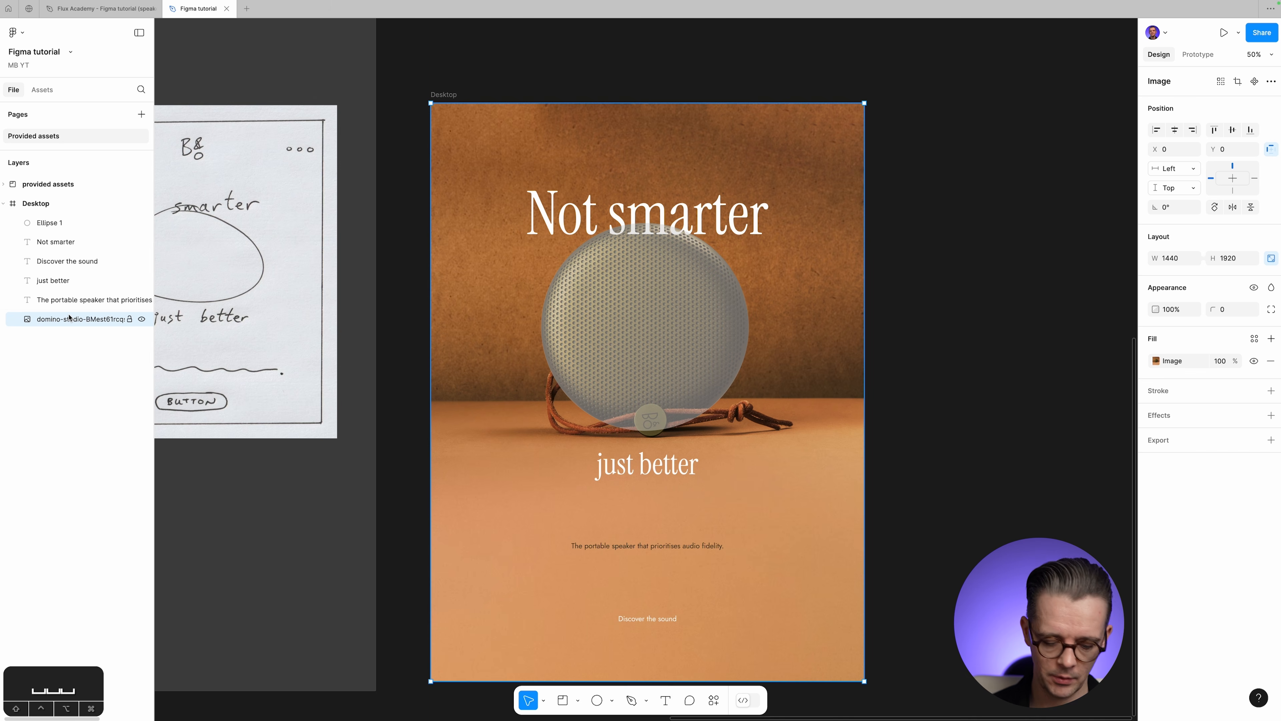
key("super+d")
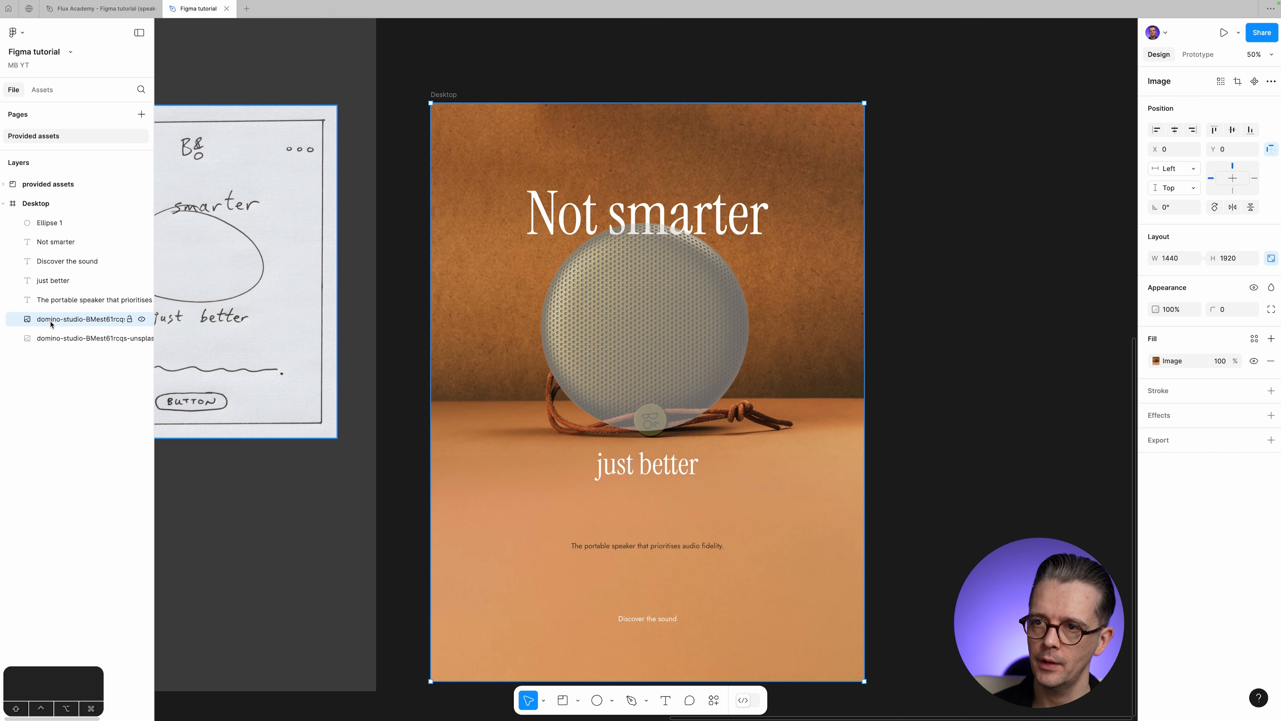
left_click_drag(50, 324, 68, 212)
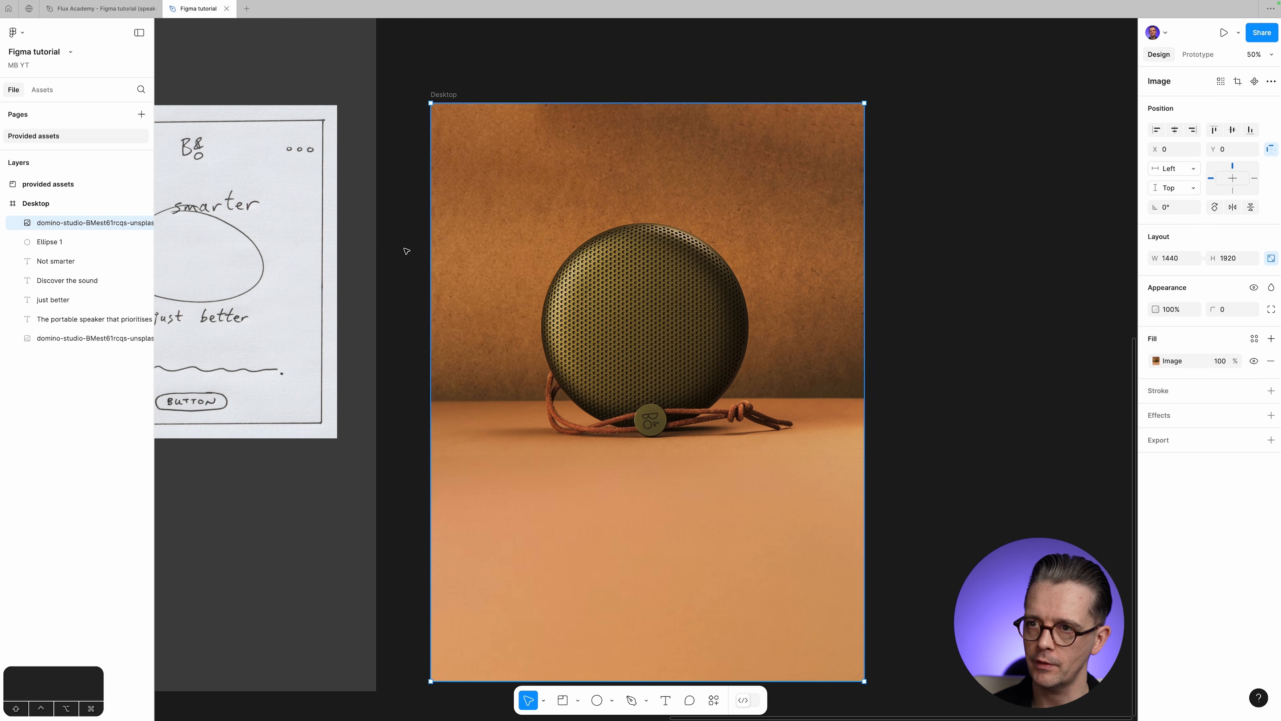
Set the opacity of the circle, Ellipse 1, back to 100%.
left_click(50, 243)
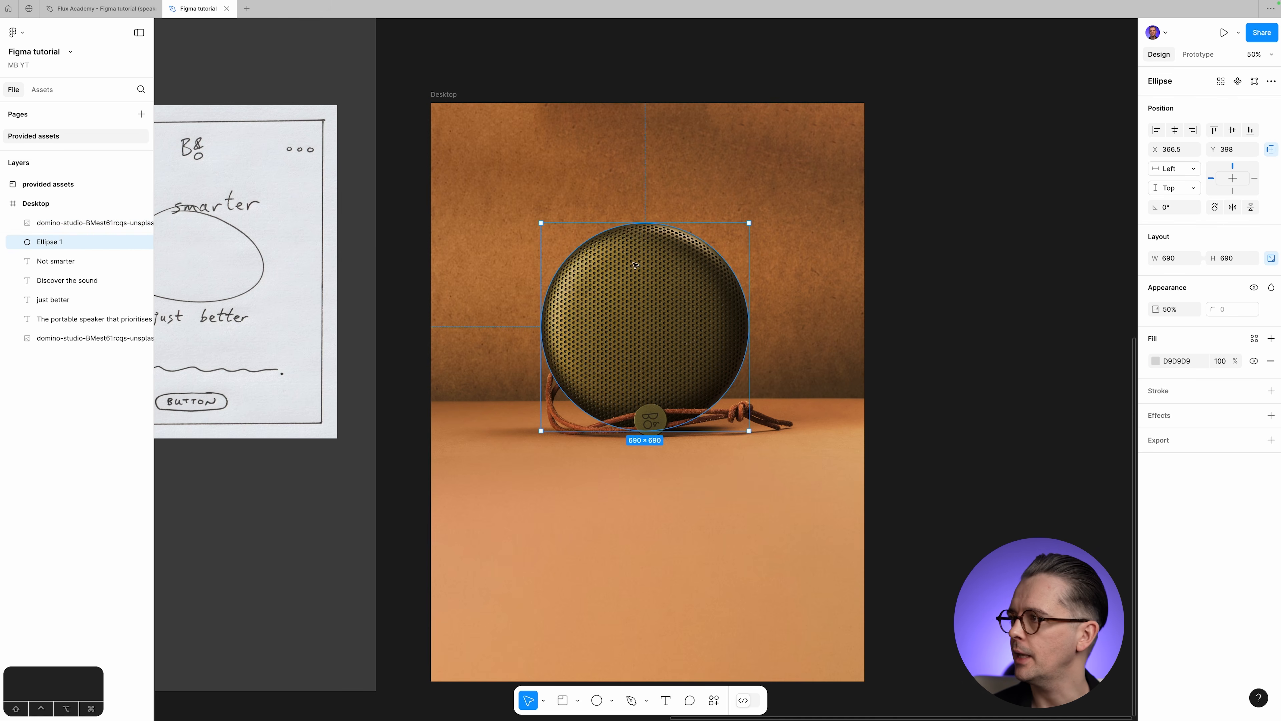
left_click(1191, 311)
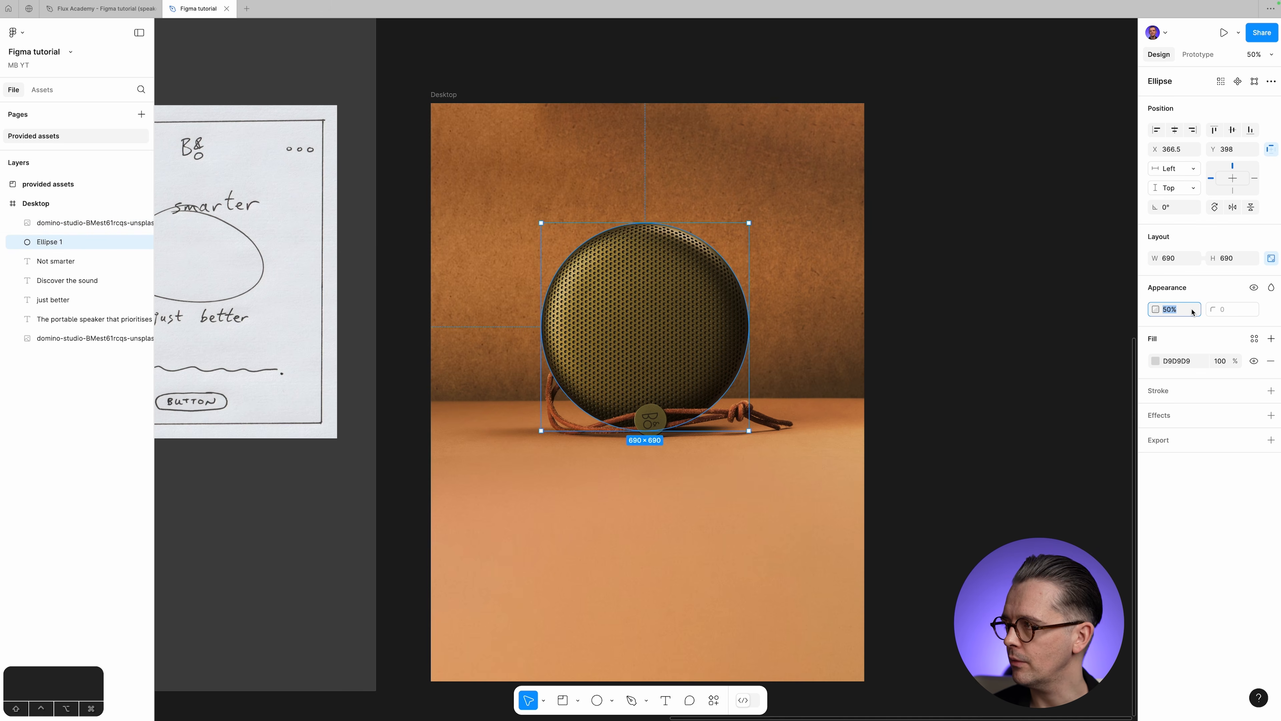
type("100")
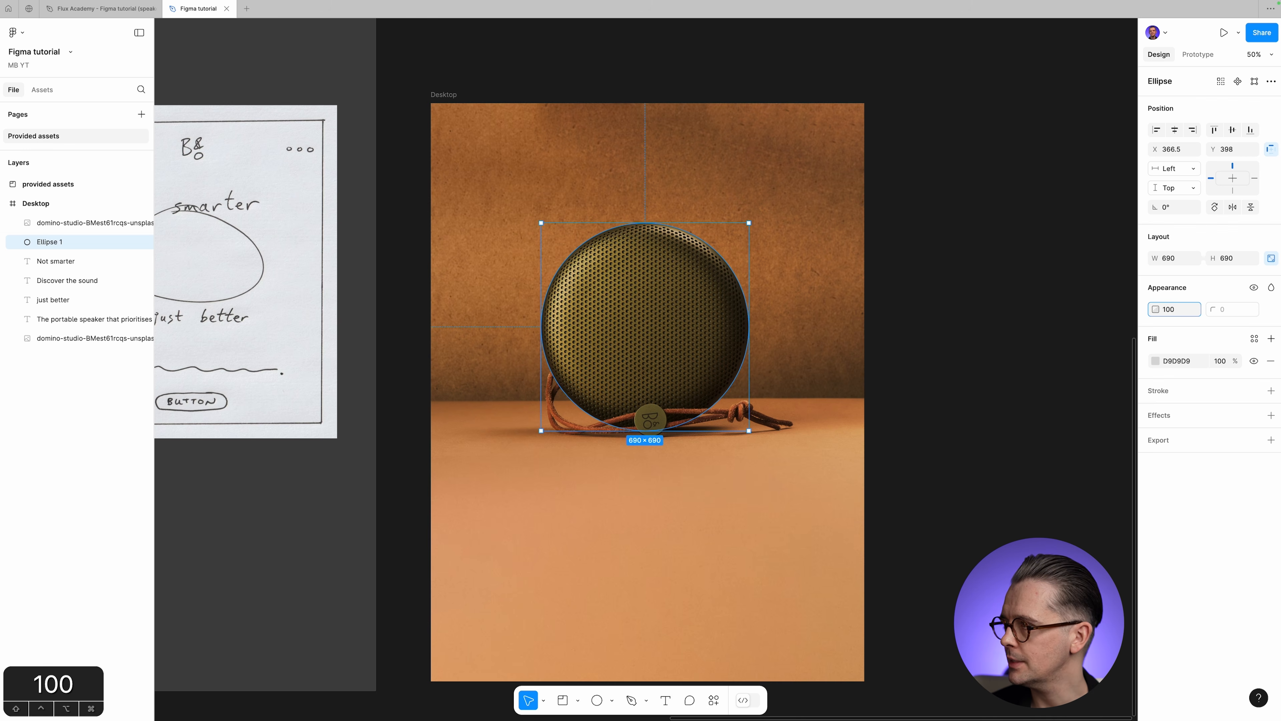
key("Tab")
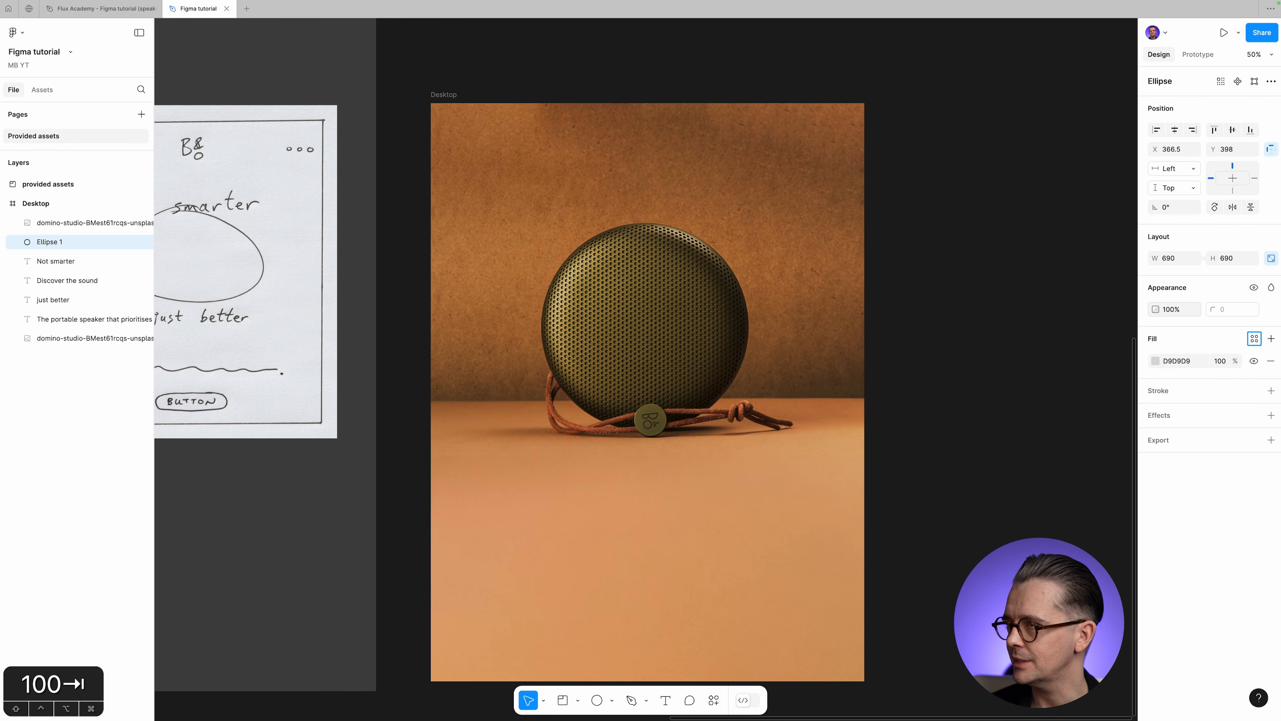
Mask the upper speaker photo with the circle and collapse the mask group in the layer list.
left_click(71, 221, "shift")
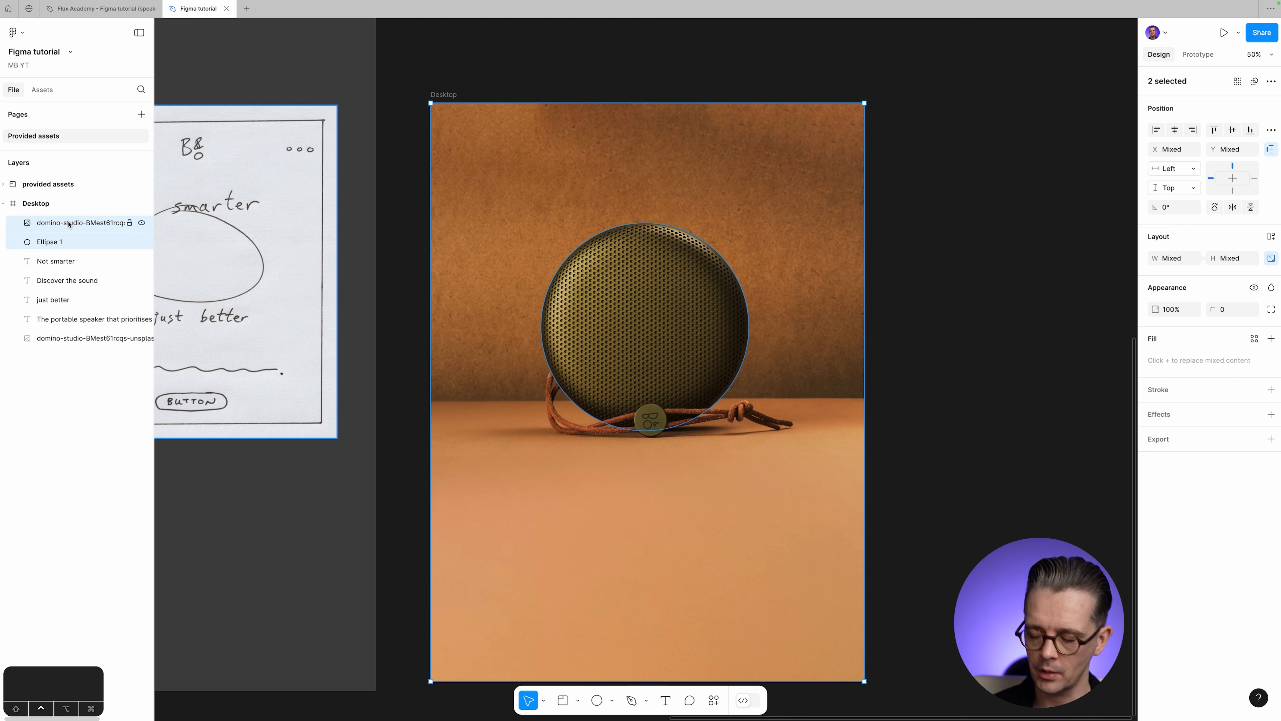
key("ctrl+super+m")
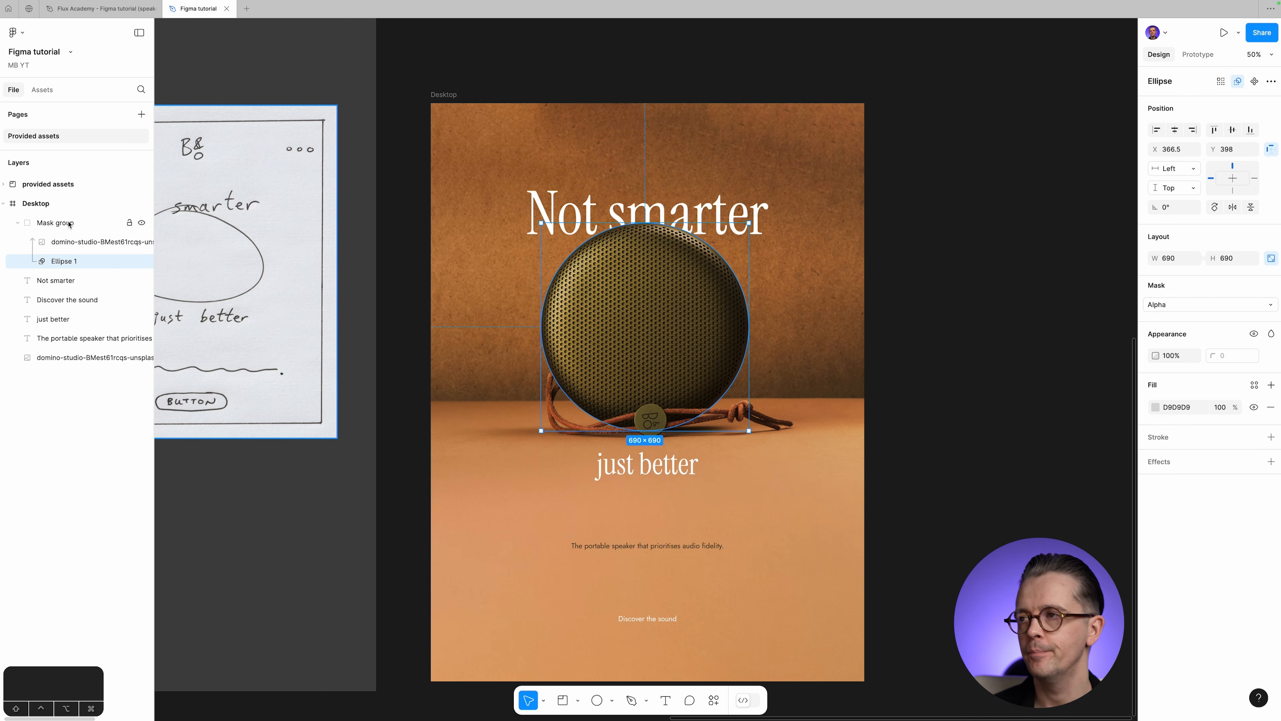
left_click(986, 235)
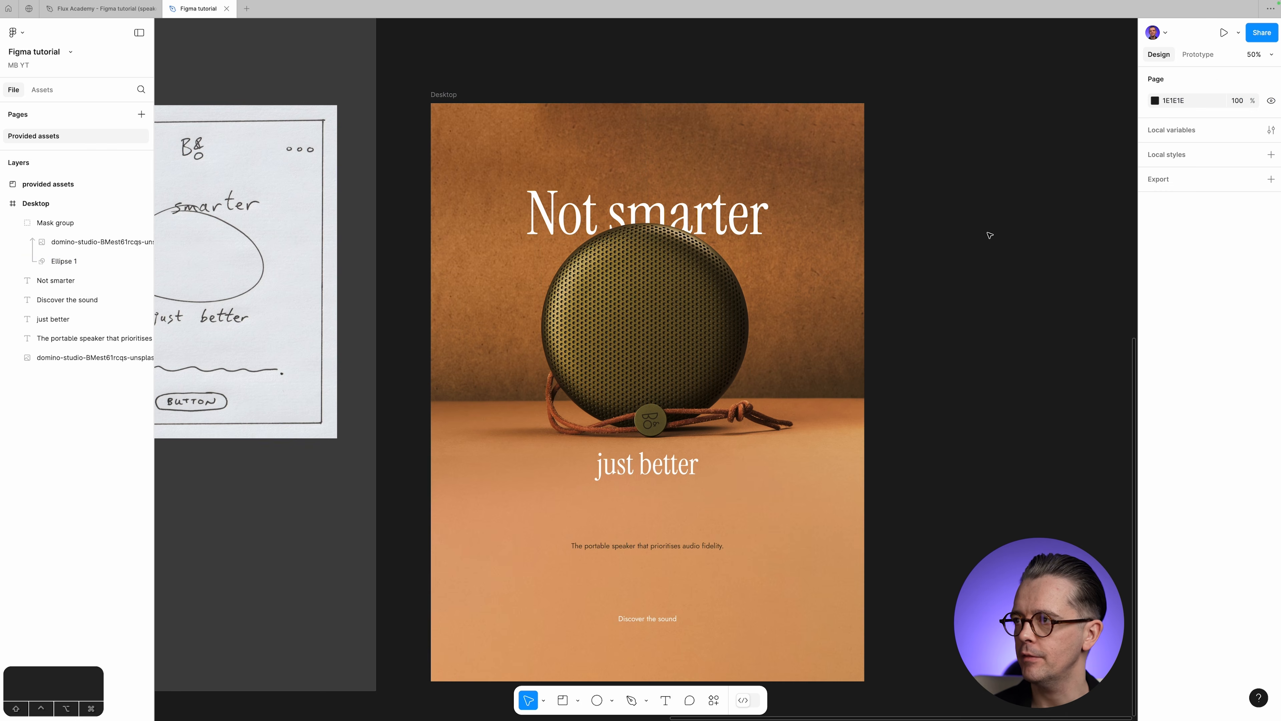
left_click(18, 222)
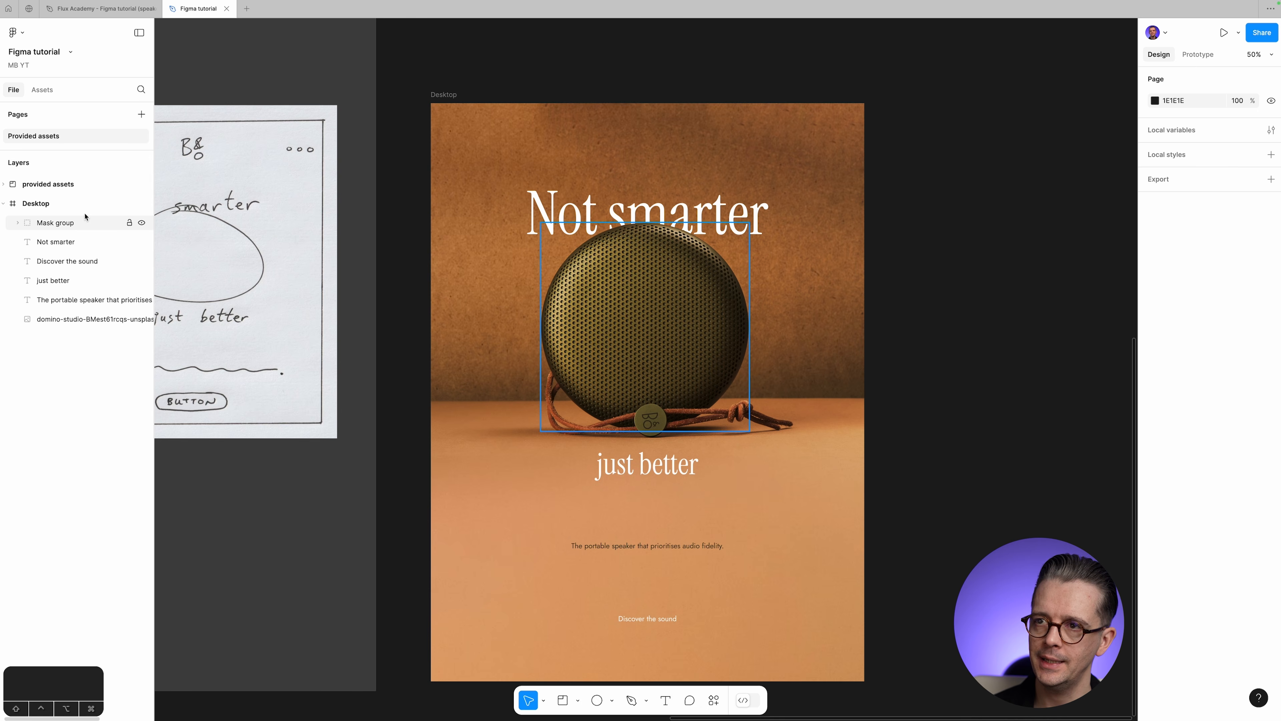
Hide and show the mask group to compare the headline in front of and behind the speaker.
left_click(142, 223)
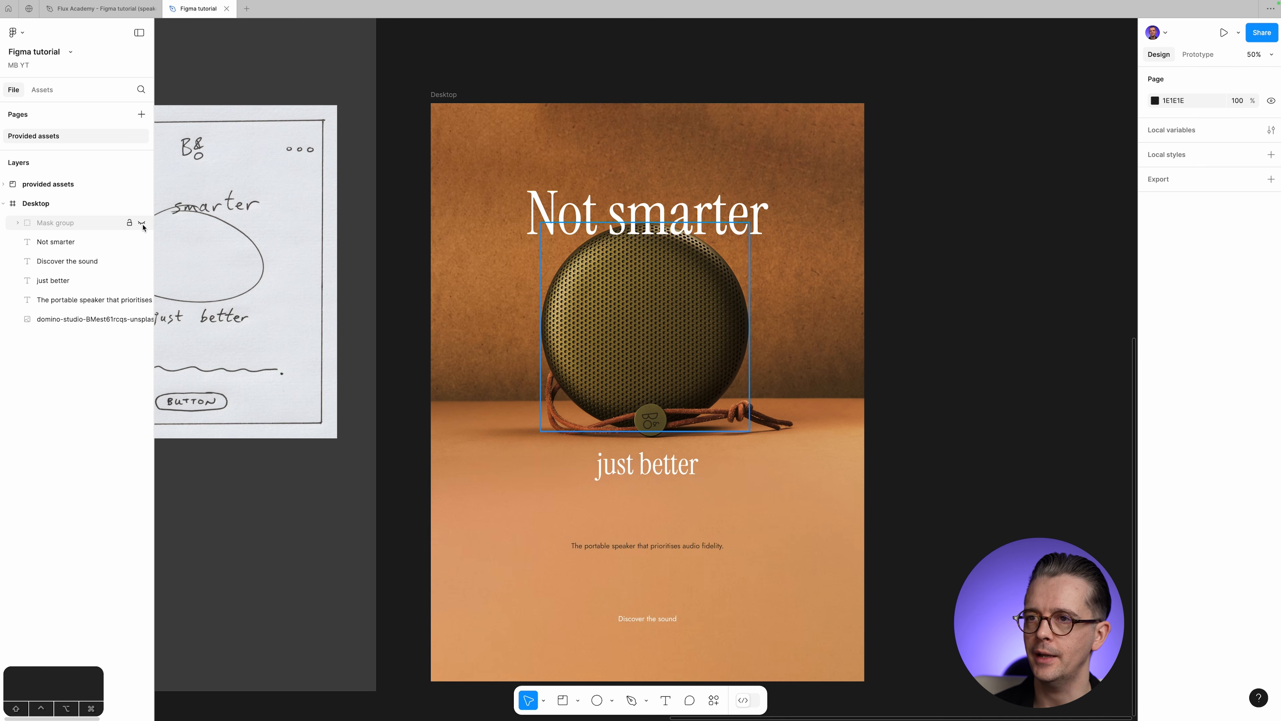
left_click(142, 223)
left_click(142, 223)
key("shift+0")
scroll(322, 316, "up", 4)
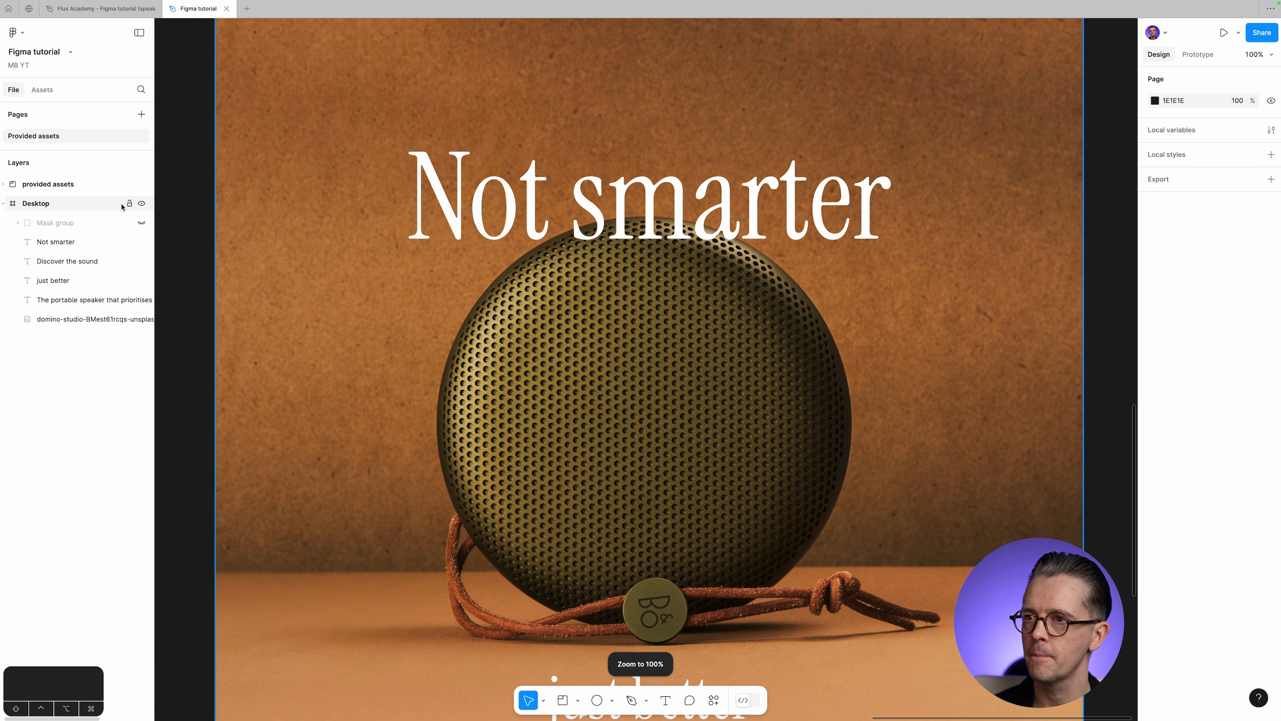
left_click(142, 223)
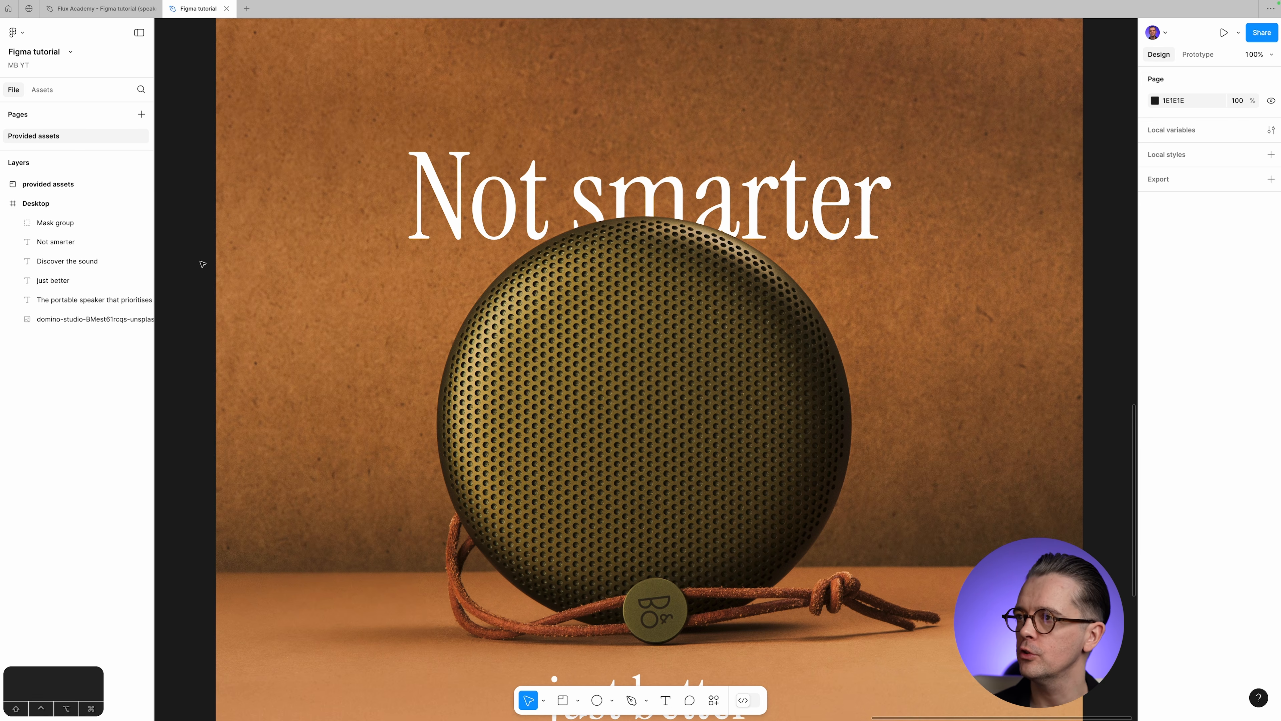
Move the "Not smarter" headline up to Y 222, keeping it horizontally centred above the speaker.
left_click(831, 187)
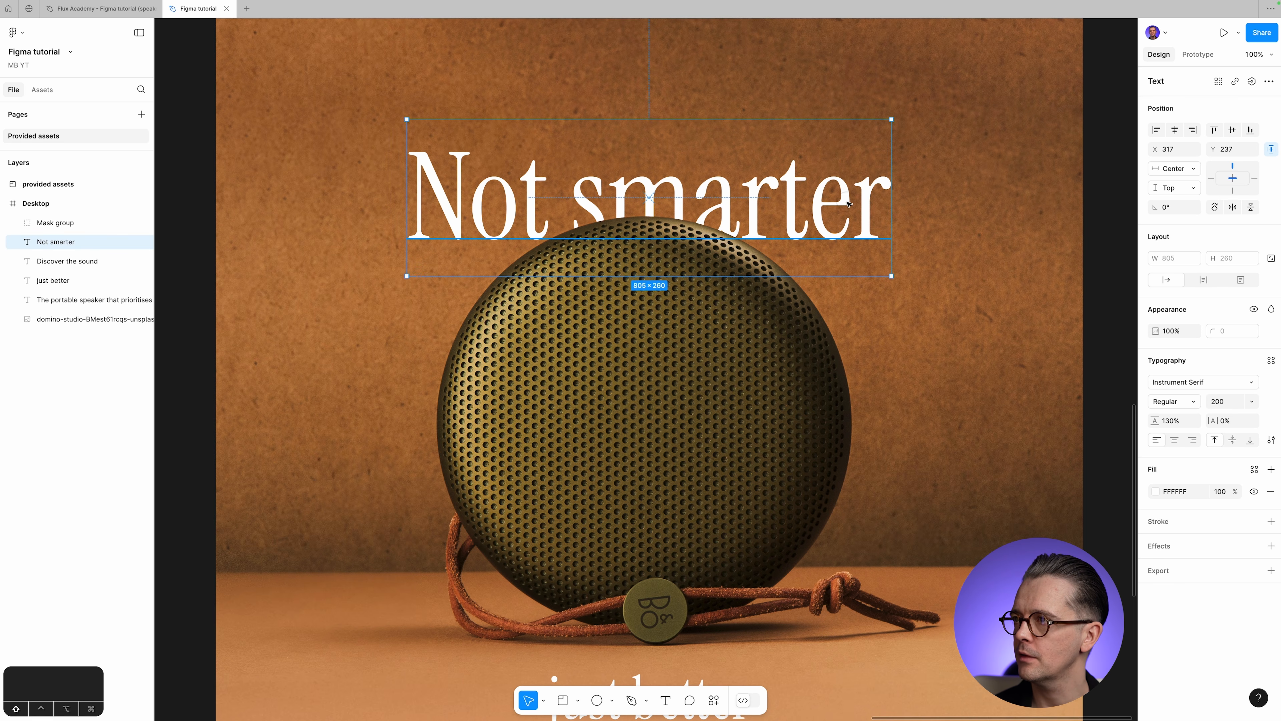
left_click_drag(847, 200, 847, 193)
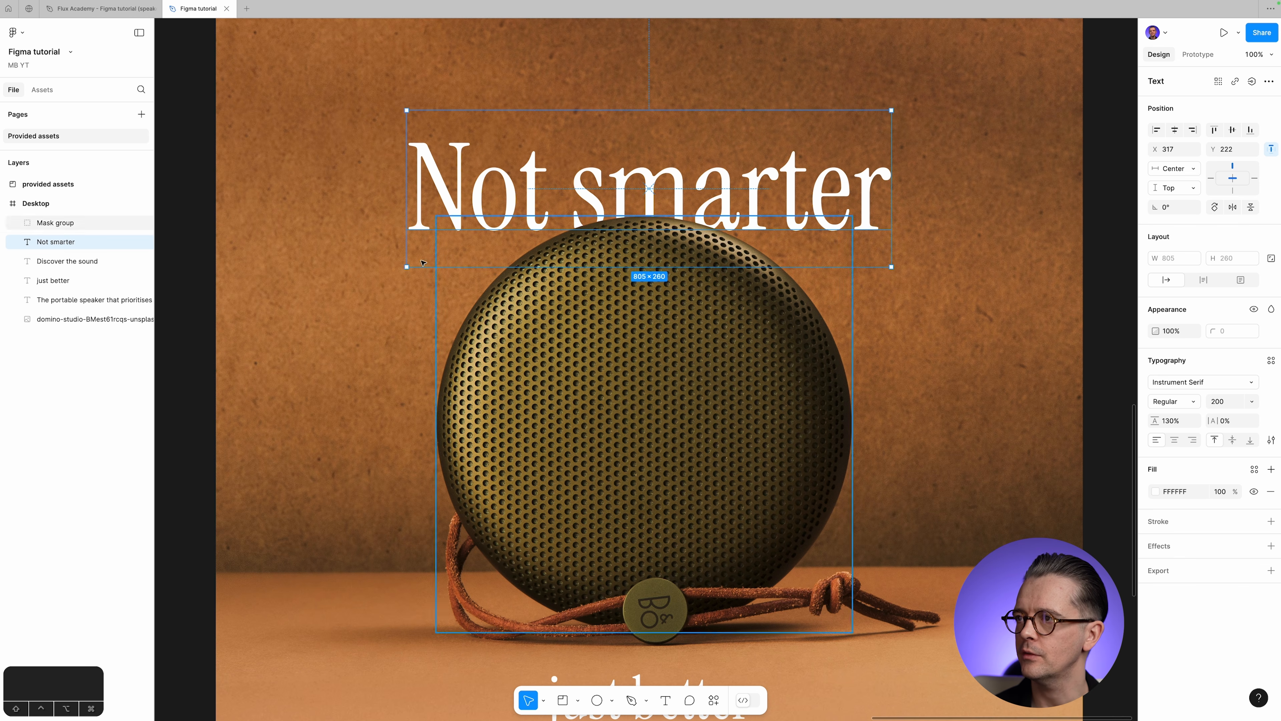
left_click(211, 260)
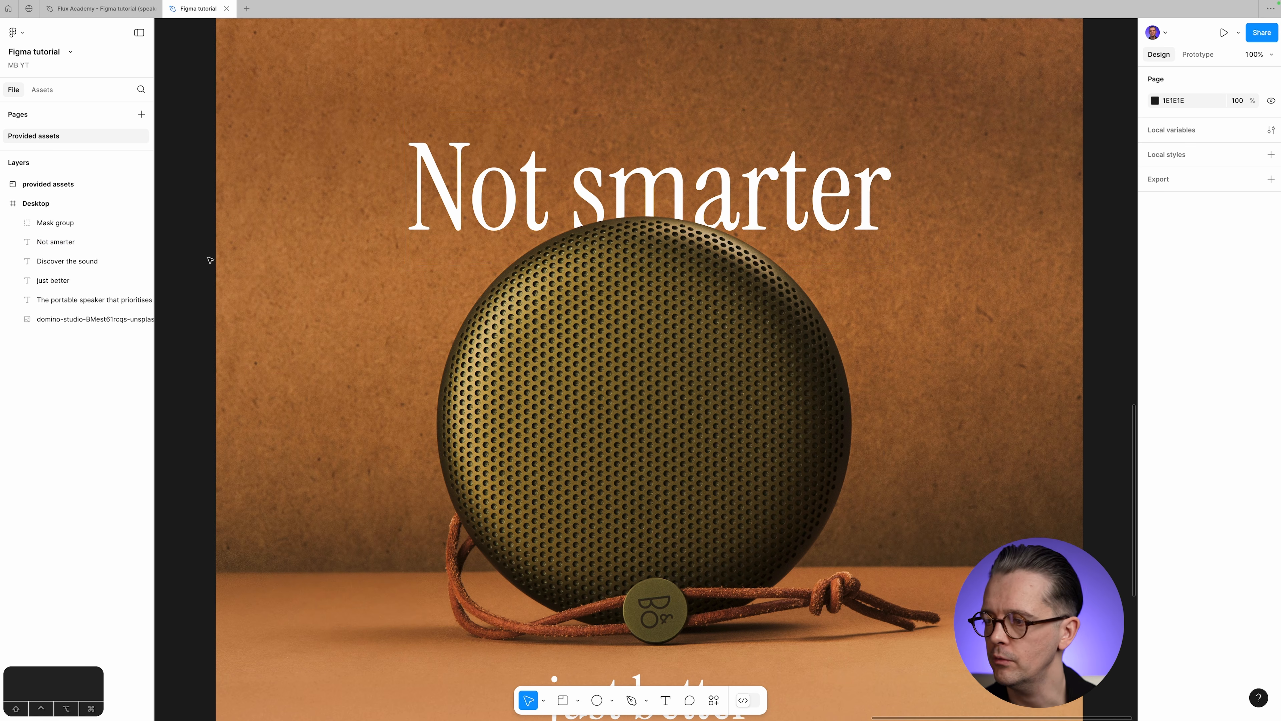
Review the lower part of the Desktop design and compare the whole layout with the wireframe sketch.
scroll(327, 256, "down", 10)
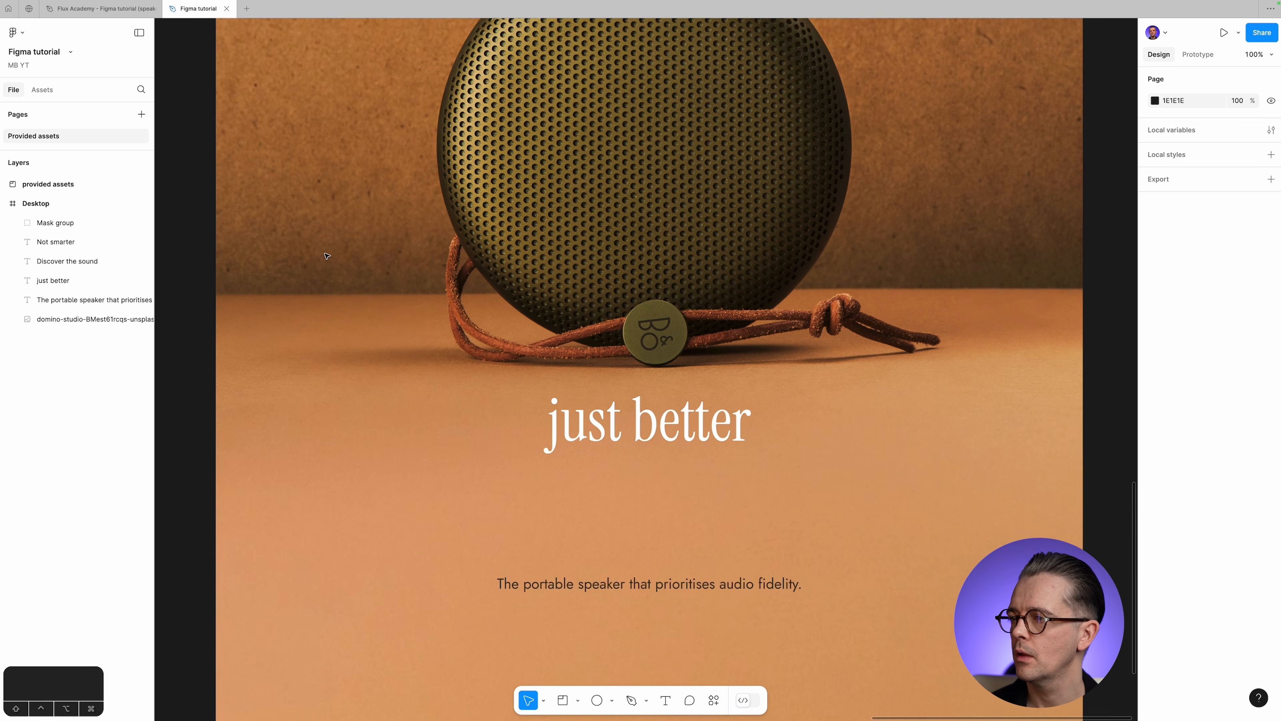
scroll(327, 256, "down", 3)
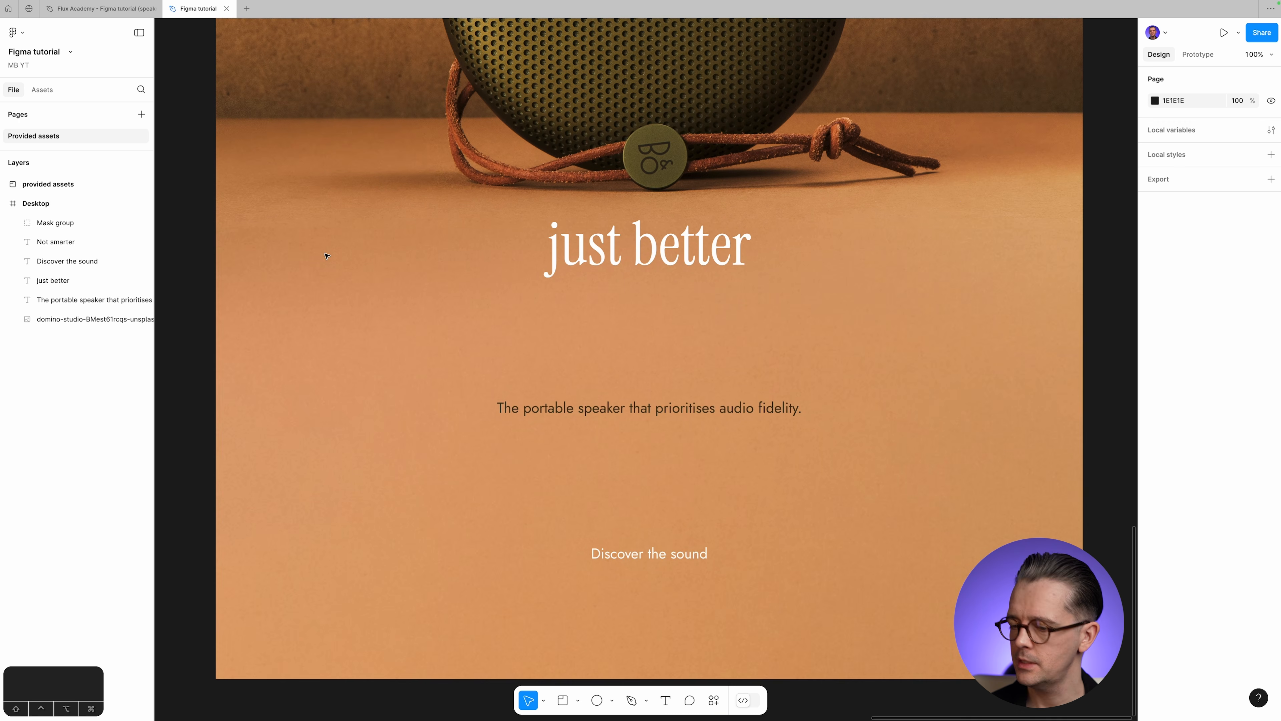
key("super+minus")
scroll(791, 283, "up", 6)
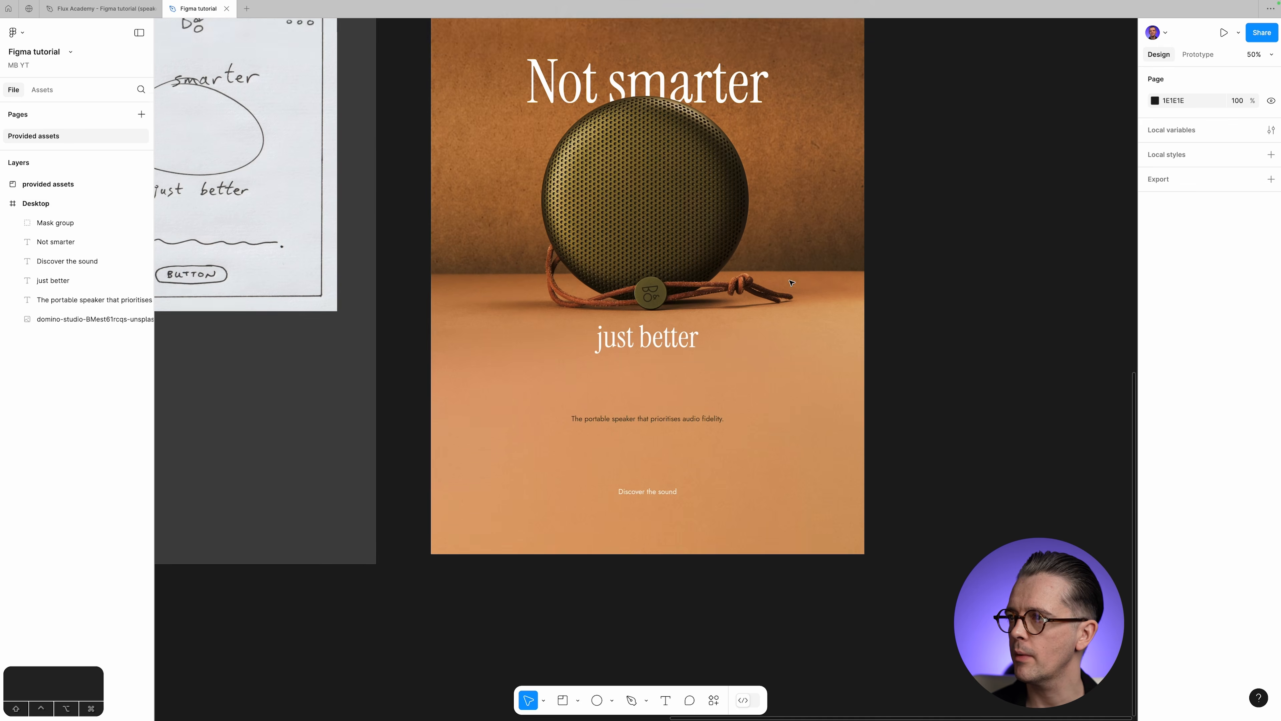
scroll(791, 282, "down", 2)
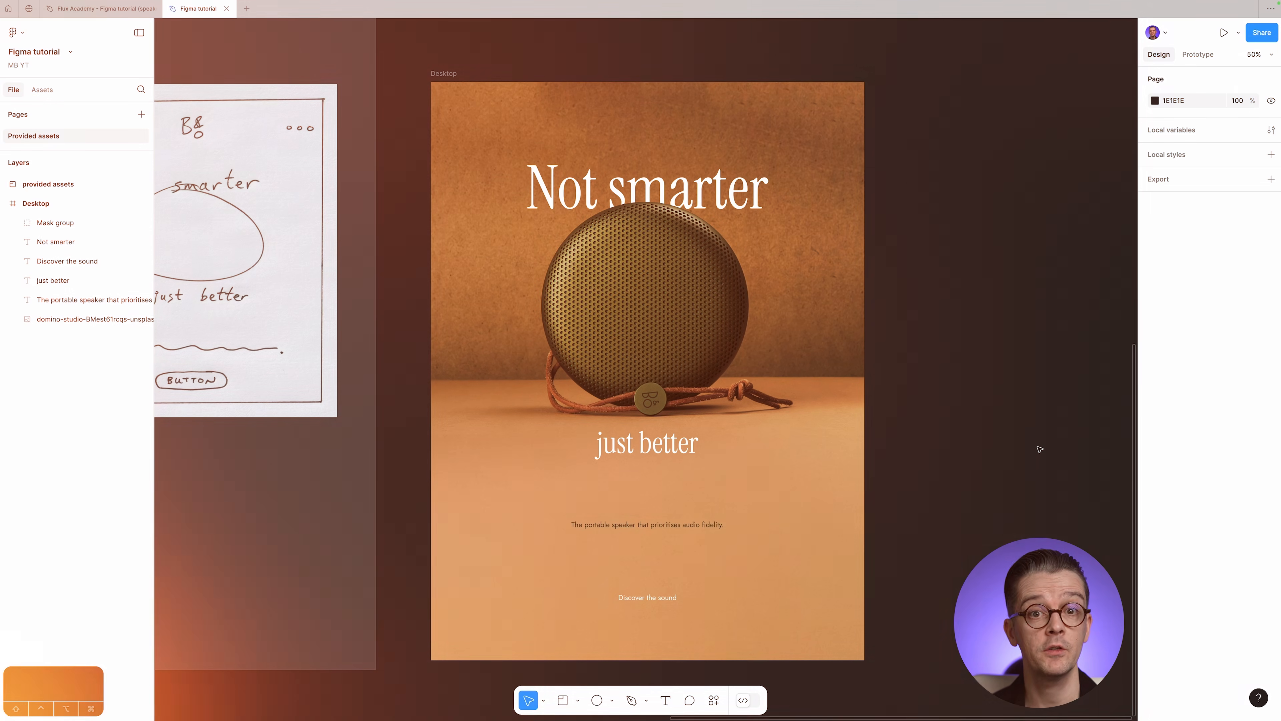
scroll(706, 494, "left", 5)
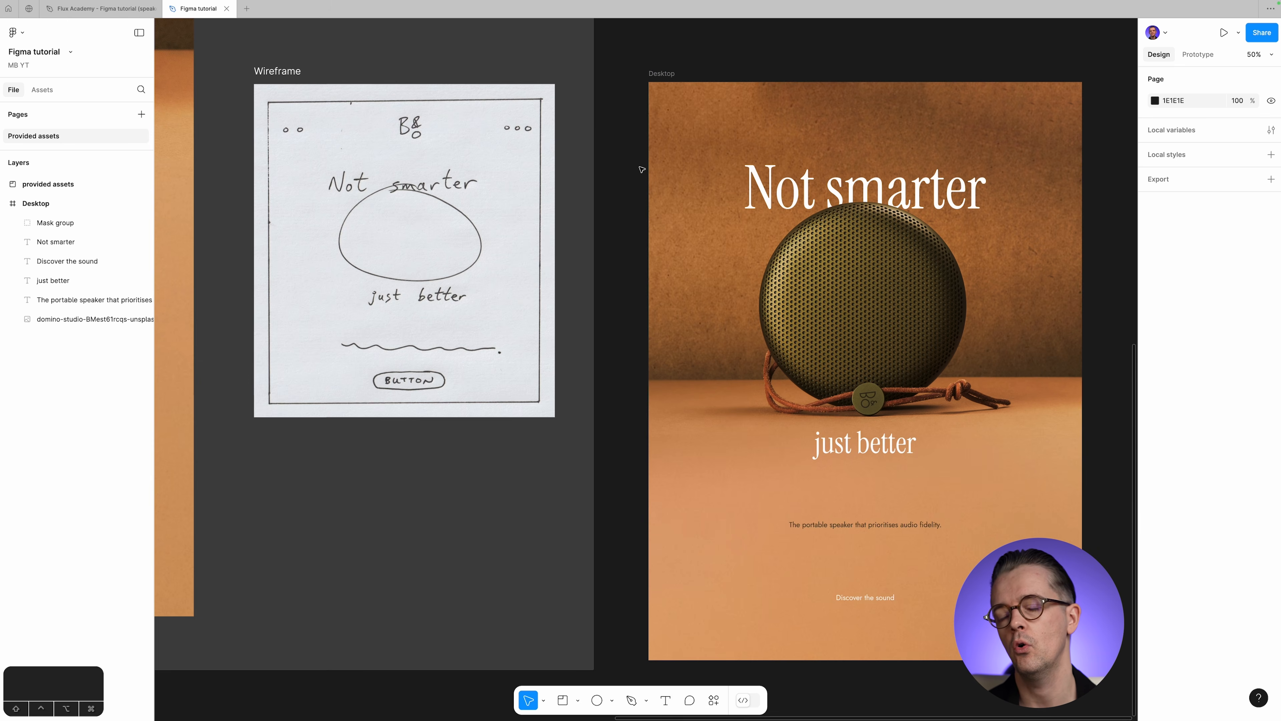
Copy the B&O logo from the provided assets and paste it into the Desktop frame.
scroll(641, 171, "down", 1)
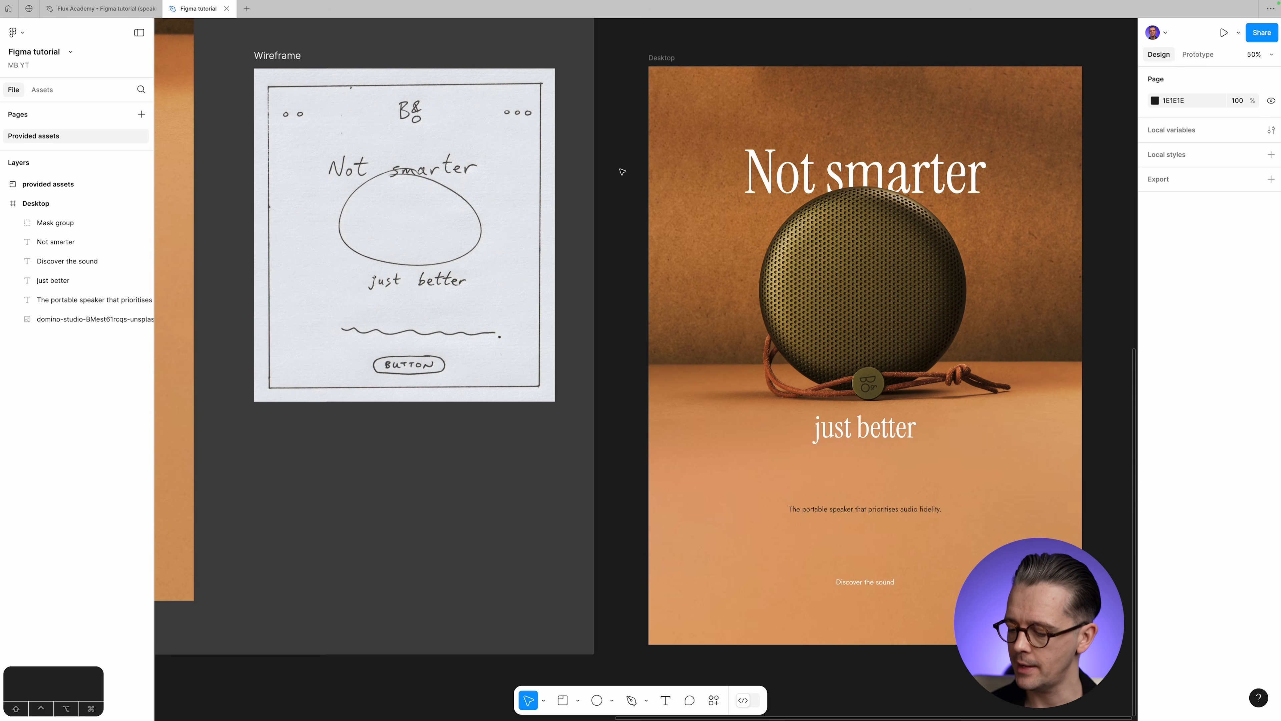
scroll(621, 171, "up", 10)
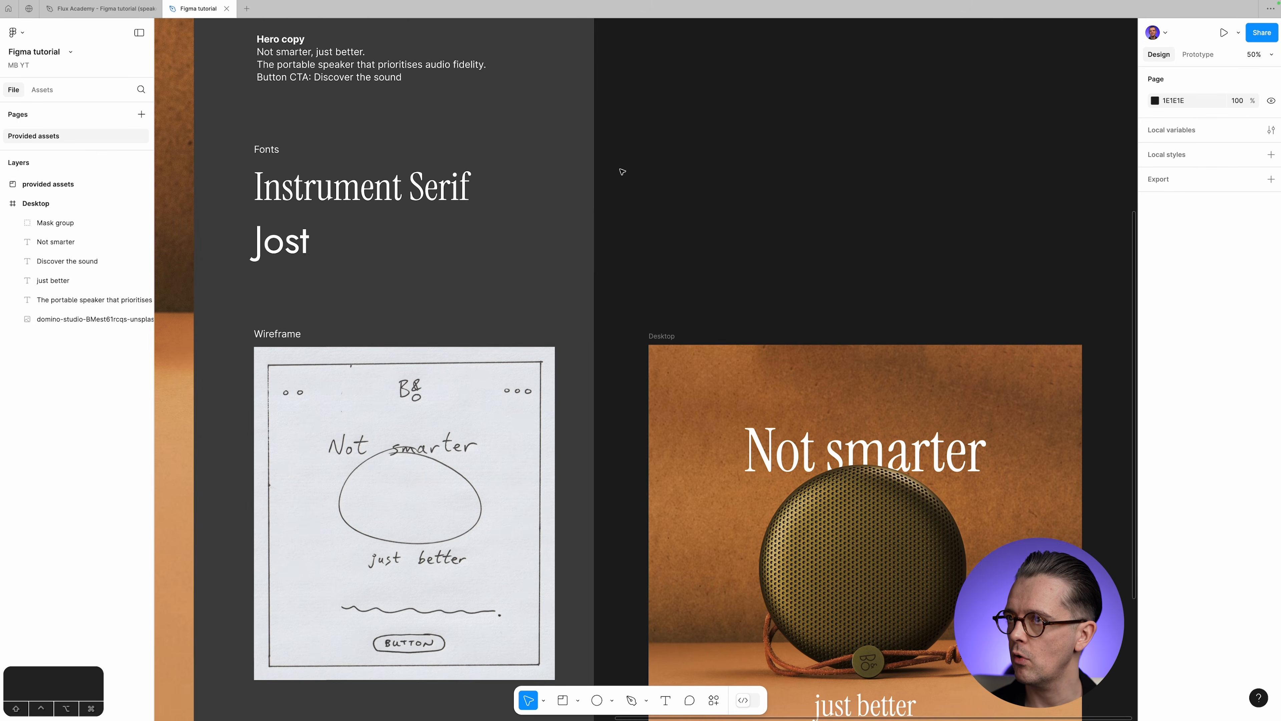
scroll(622, 172, "up", 12)
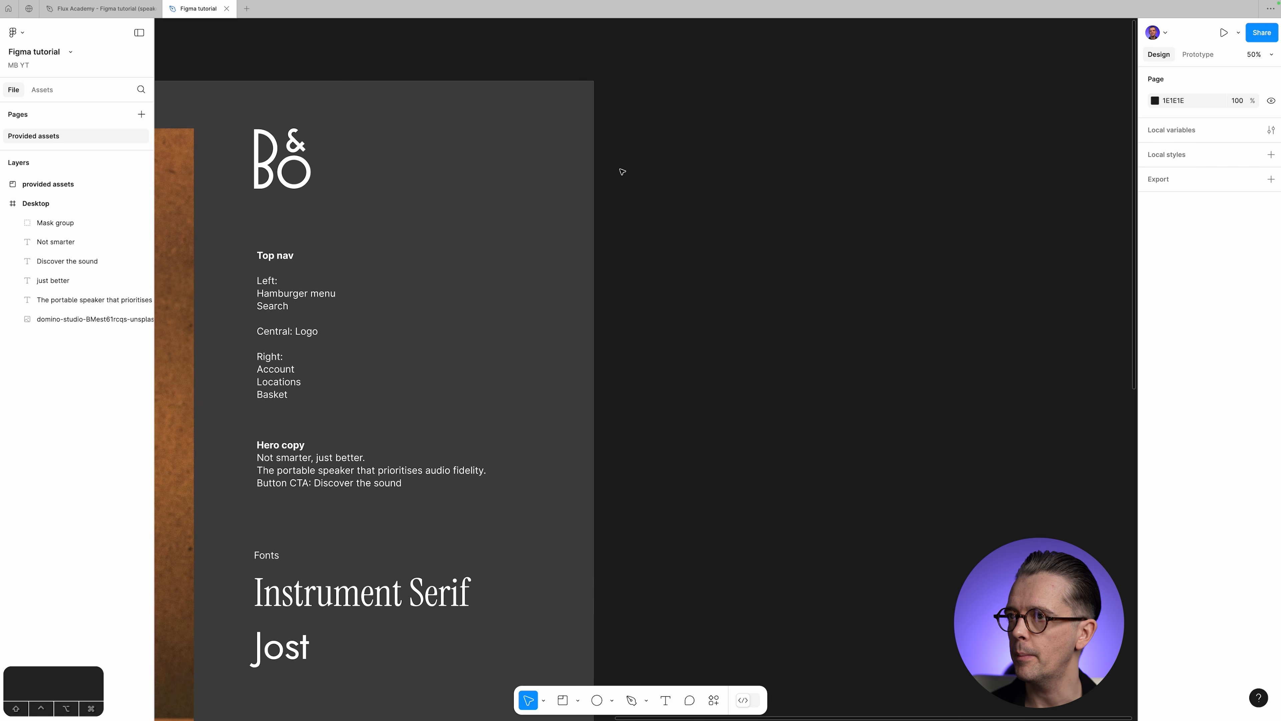
left_click(297, 188)
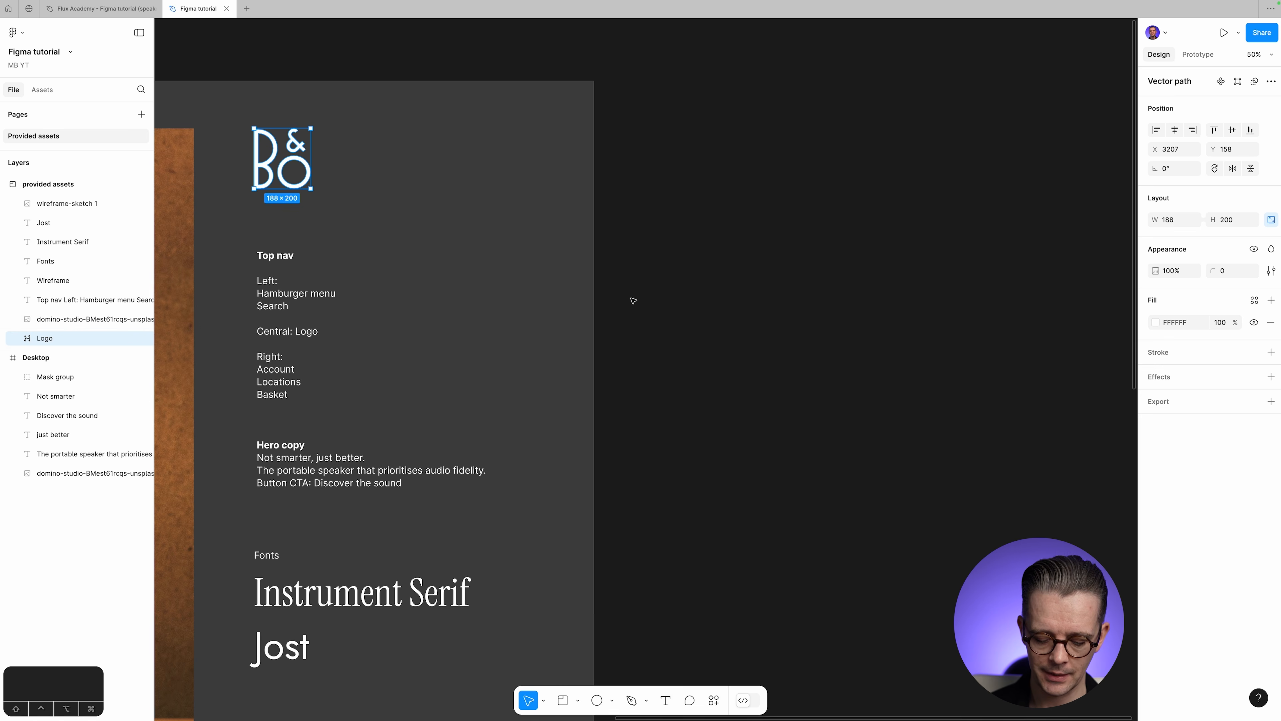
key("super+c")
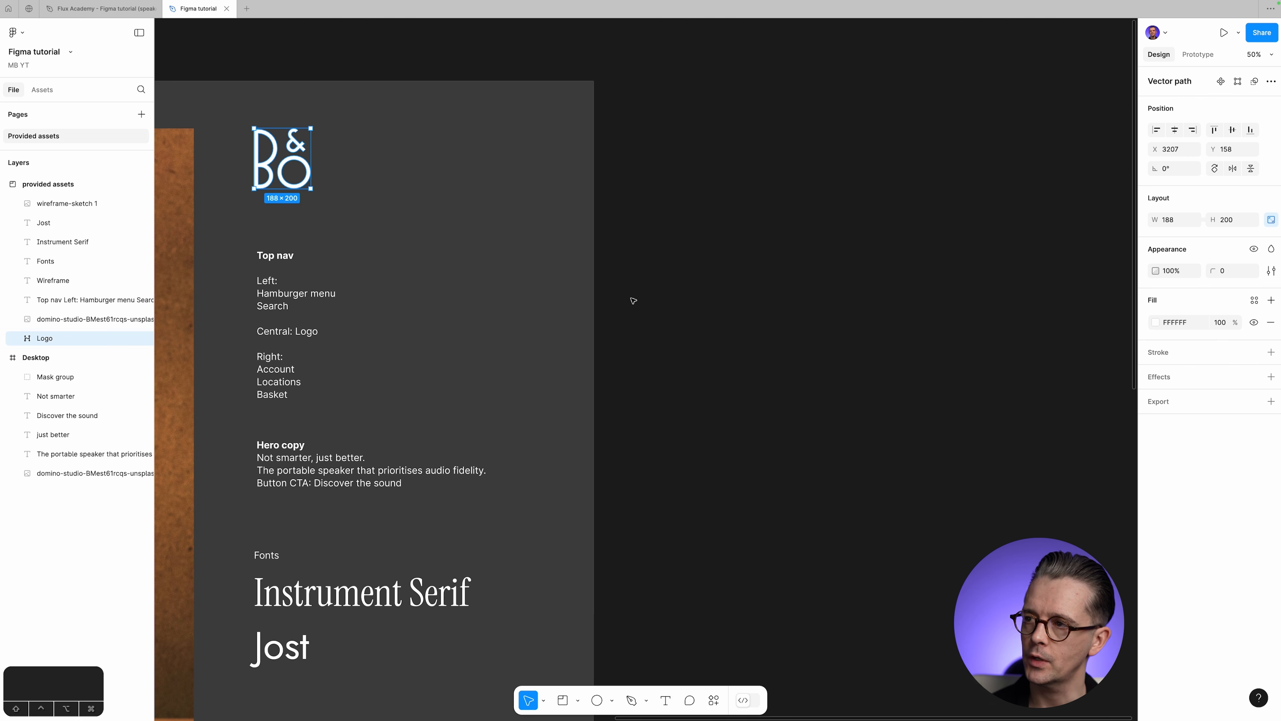
left_click(39, 359)
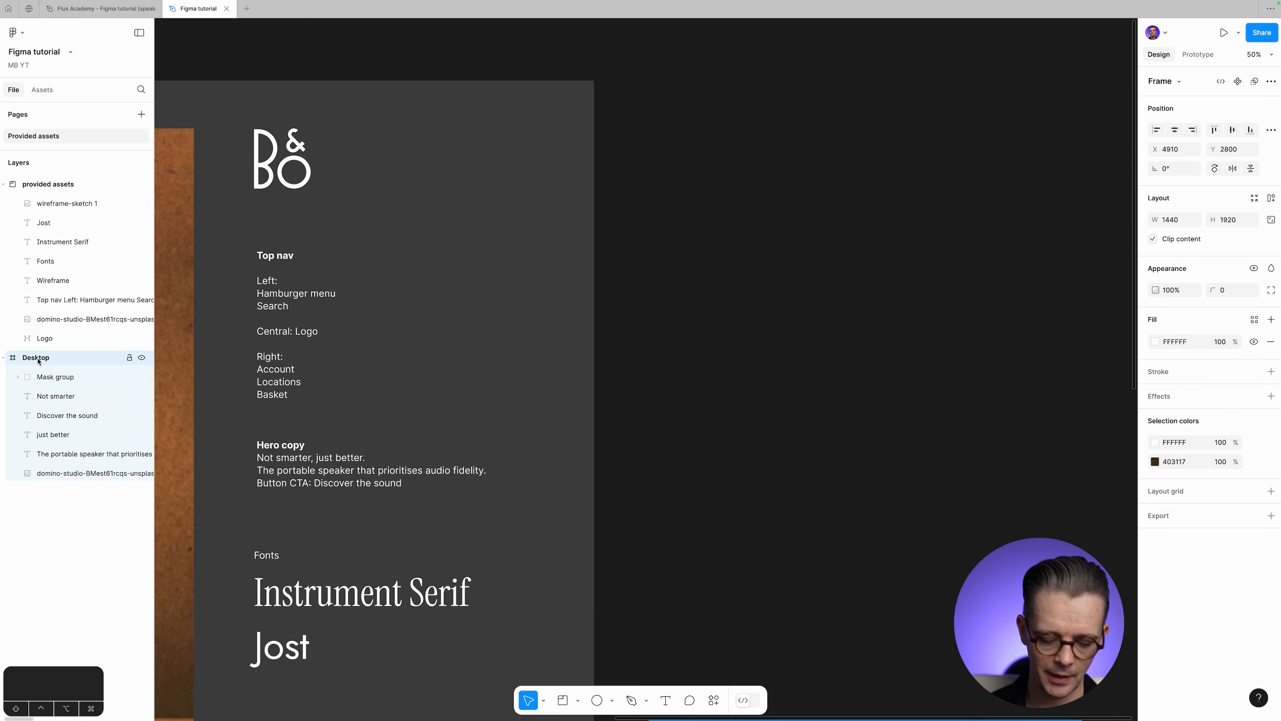
key("shift+2")
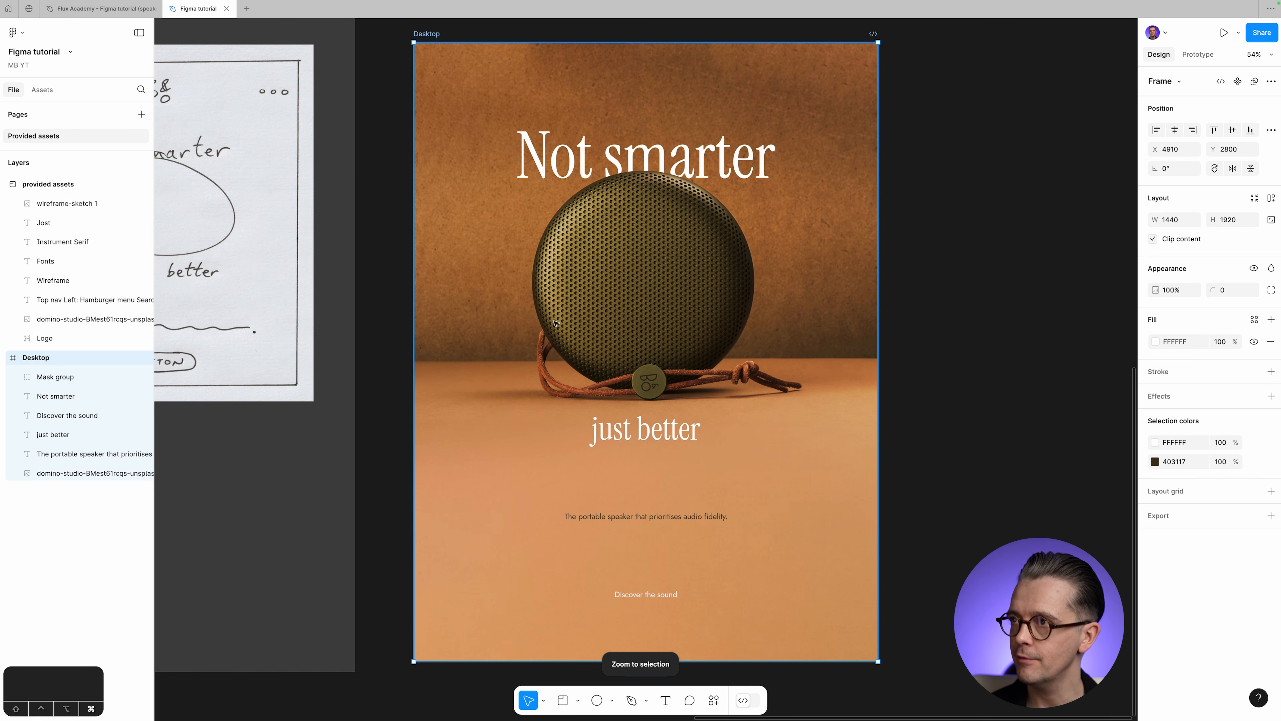
key("super+v")
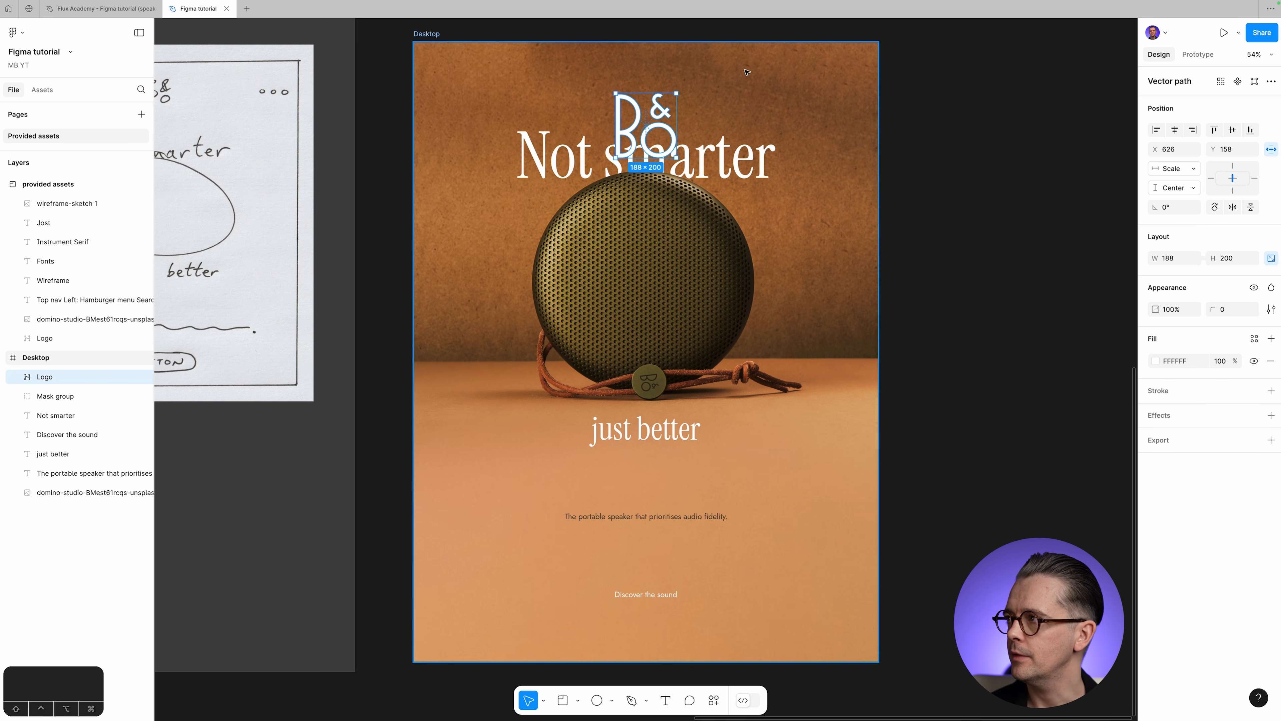
Align the pasted logo to the Desktop frame's horizontal centre and top edge, and scale it to 0.25x about its centre.
left_click(1177, 131)
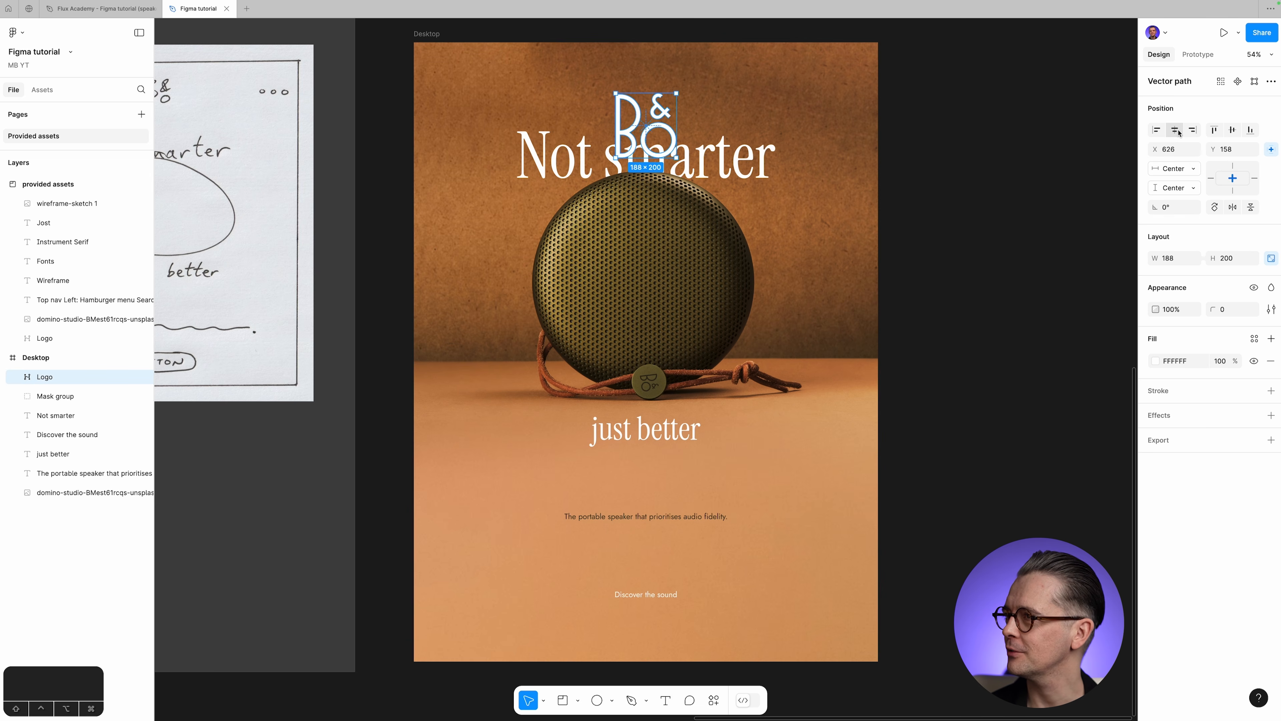
left_click(1215, 131)
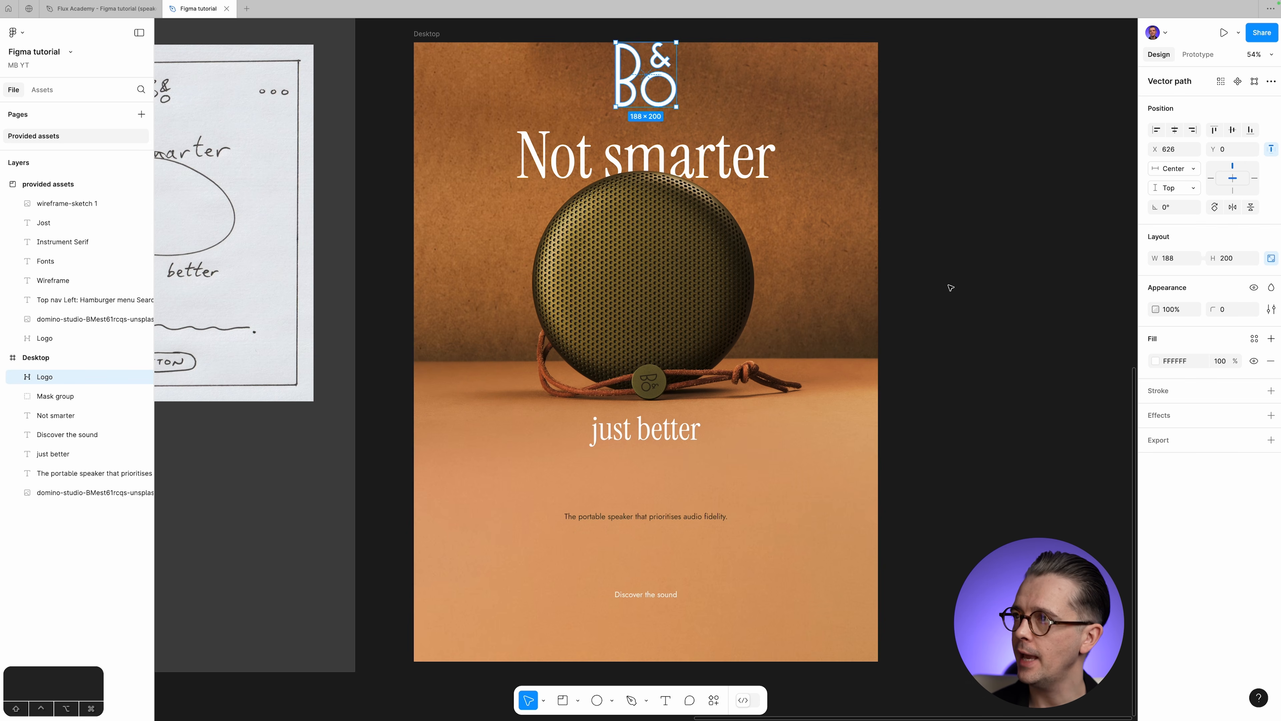
key("k")
left_click(1194, 290)
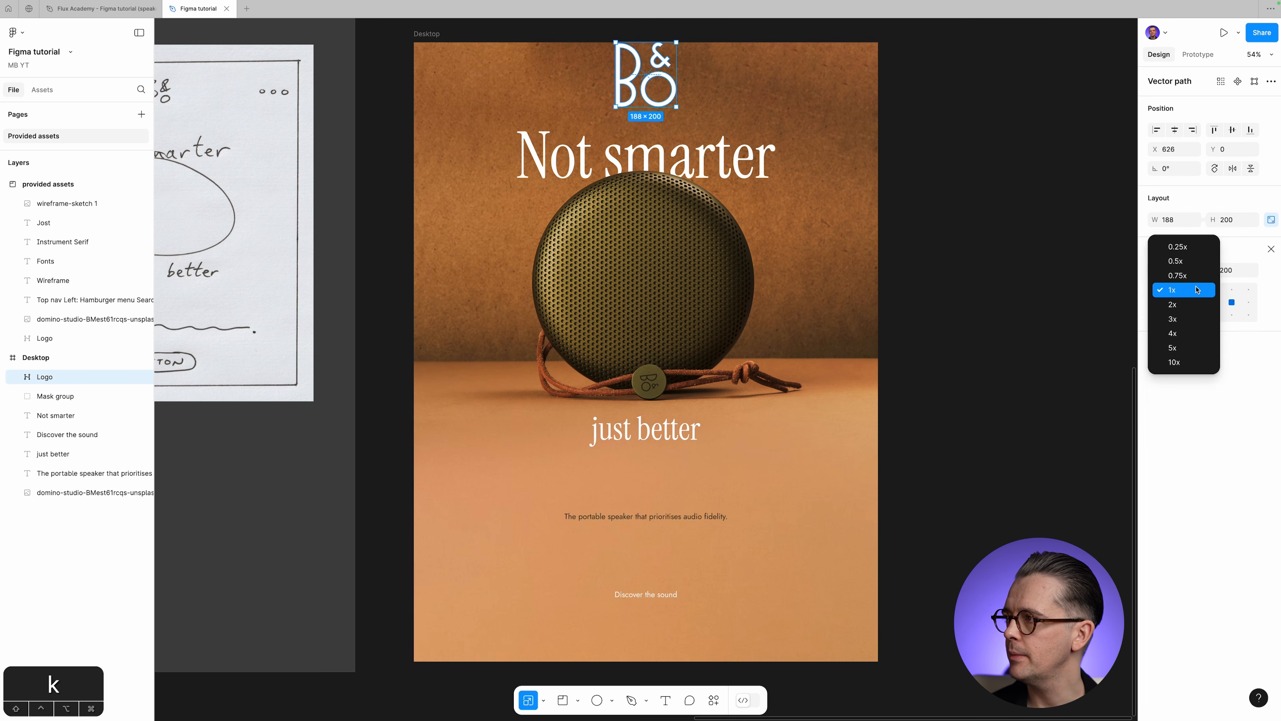
left_click(1194, 248)
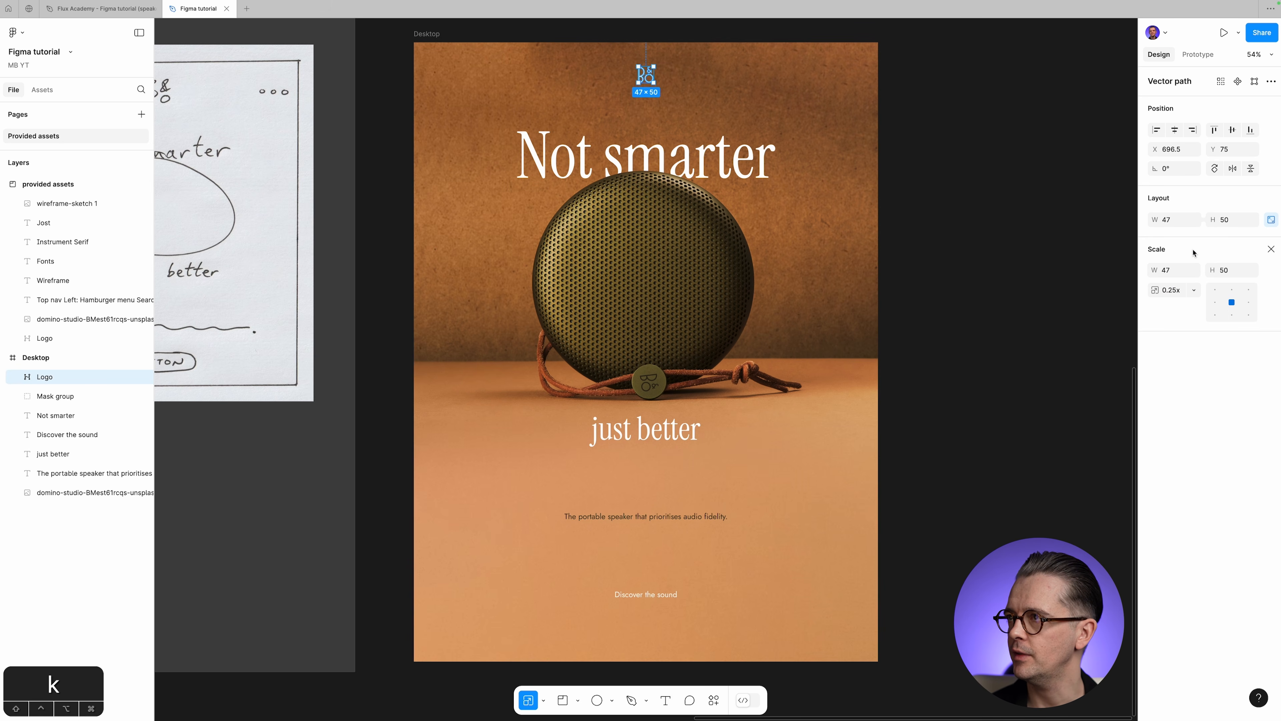
scroll(1007, 295, "up", 3)
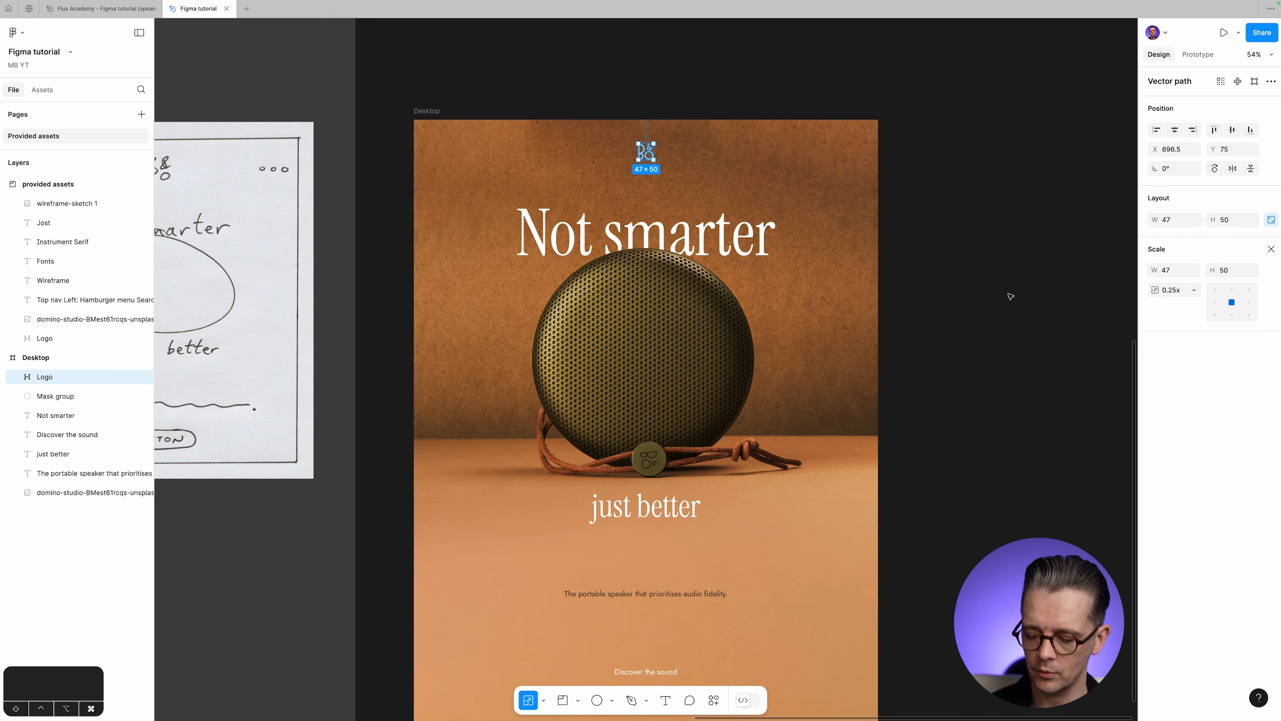
key("super+0")
scroll(1010, 296, "up", 5)
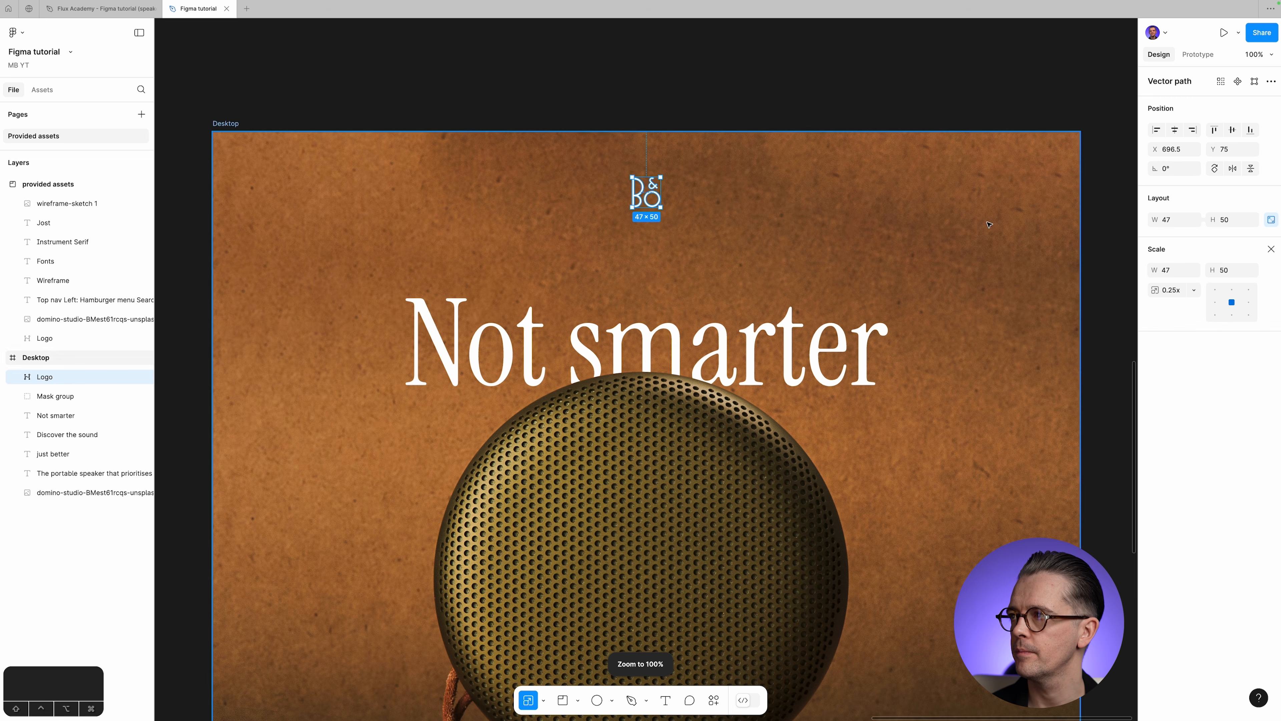
left_click(858, 63)
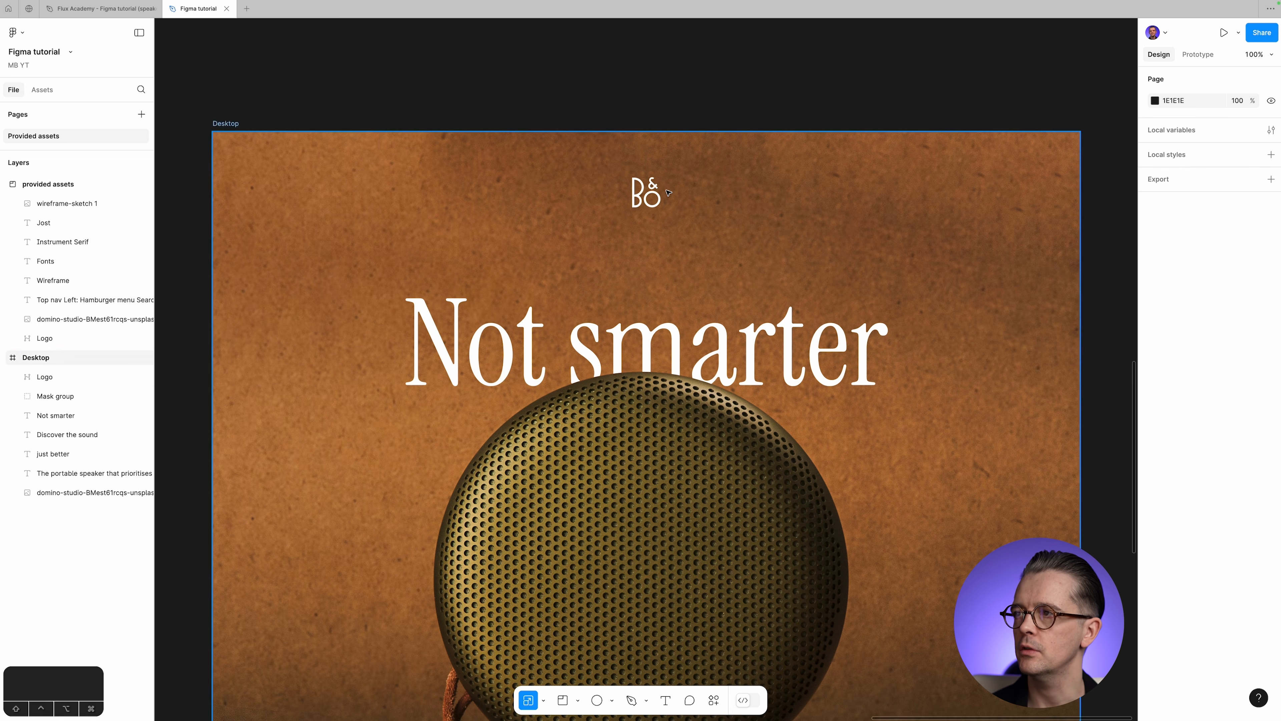
left_click(646, 192)
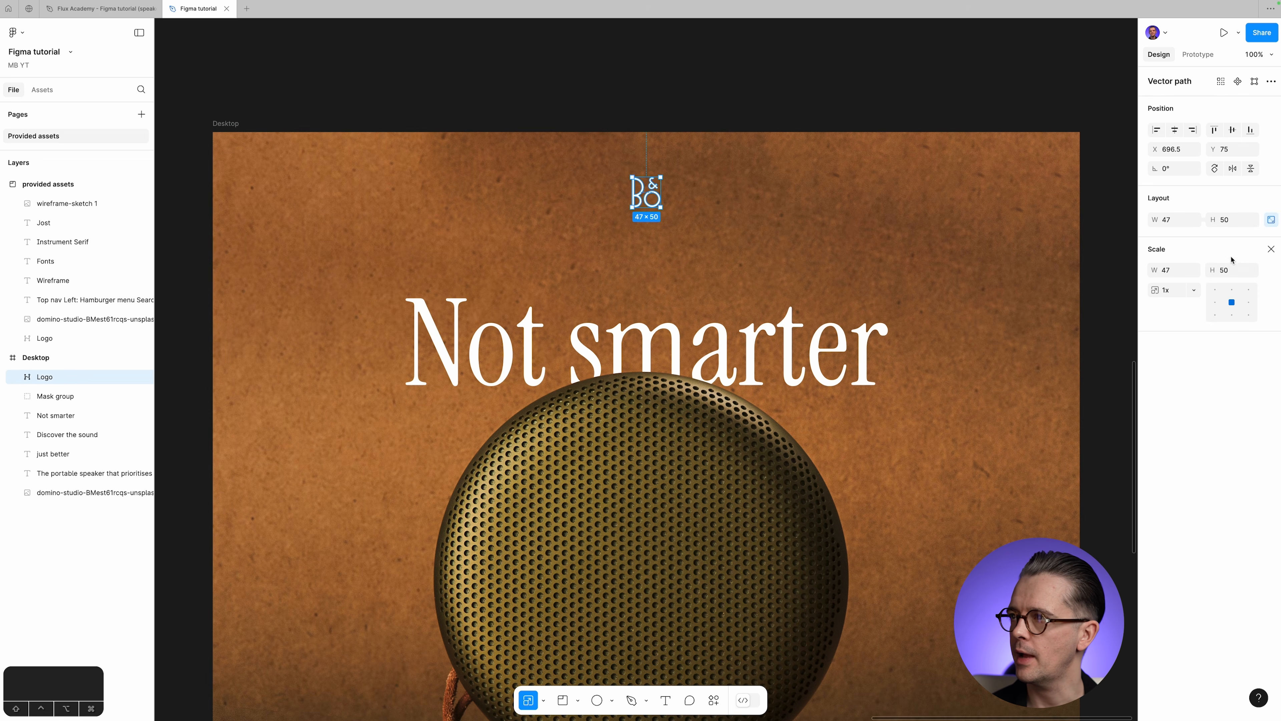
left_click(648, 100)
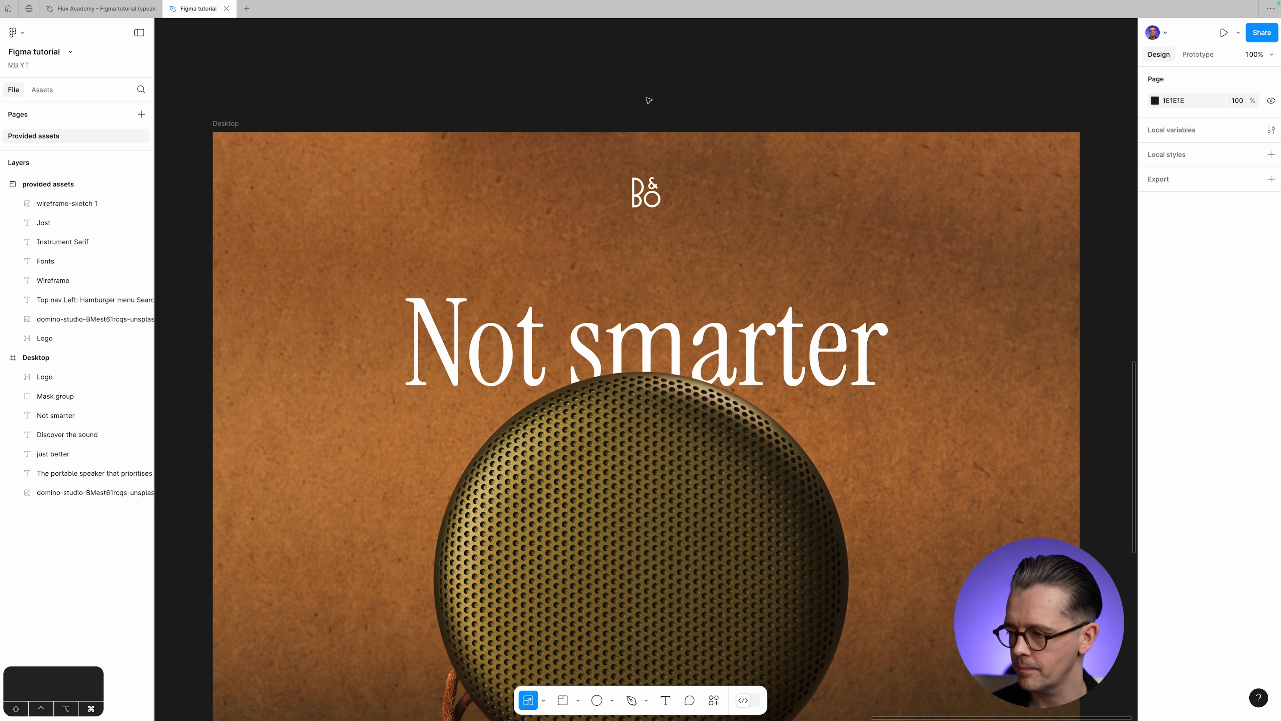
Examine the Top nav content list in the provided assets for the items required beside the logo.
key("super+minus")
scroll(535, 240, "left", 10)
scroll(535, 240, "up", 5)
scroll(549, 261, "up", 6)
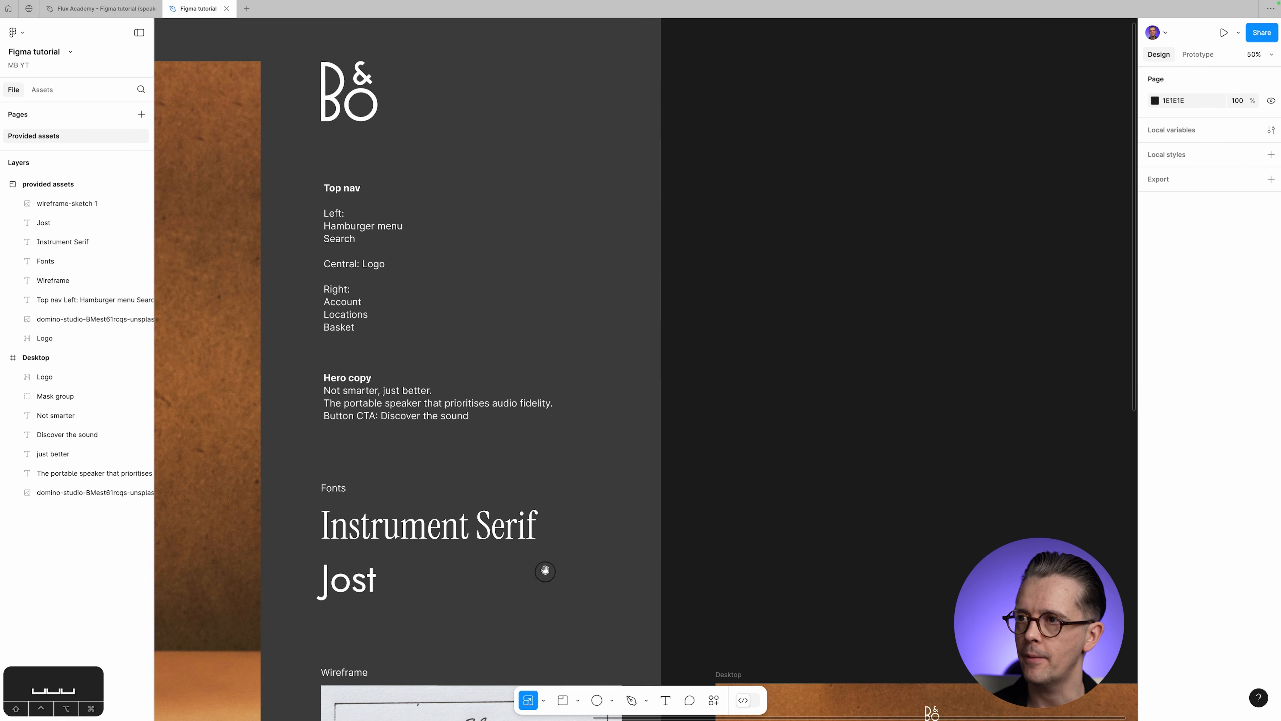
left_click(352, 234)
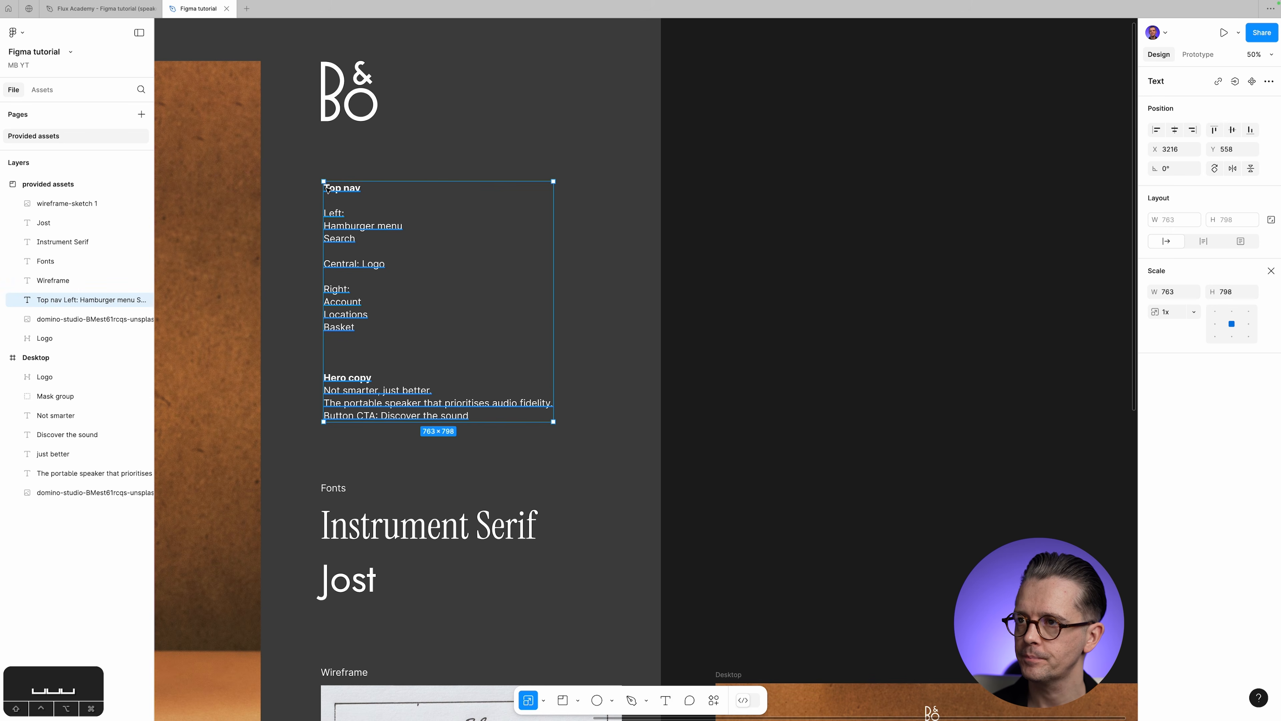
left_click(330, 170)
key("z")
left_click_drag(310, 199, 455, 364)
key("space")
left_click_drag(835, 332, 661, 349)
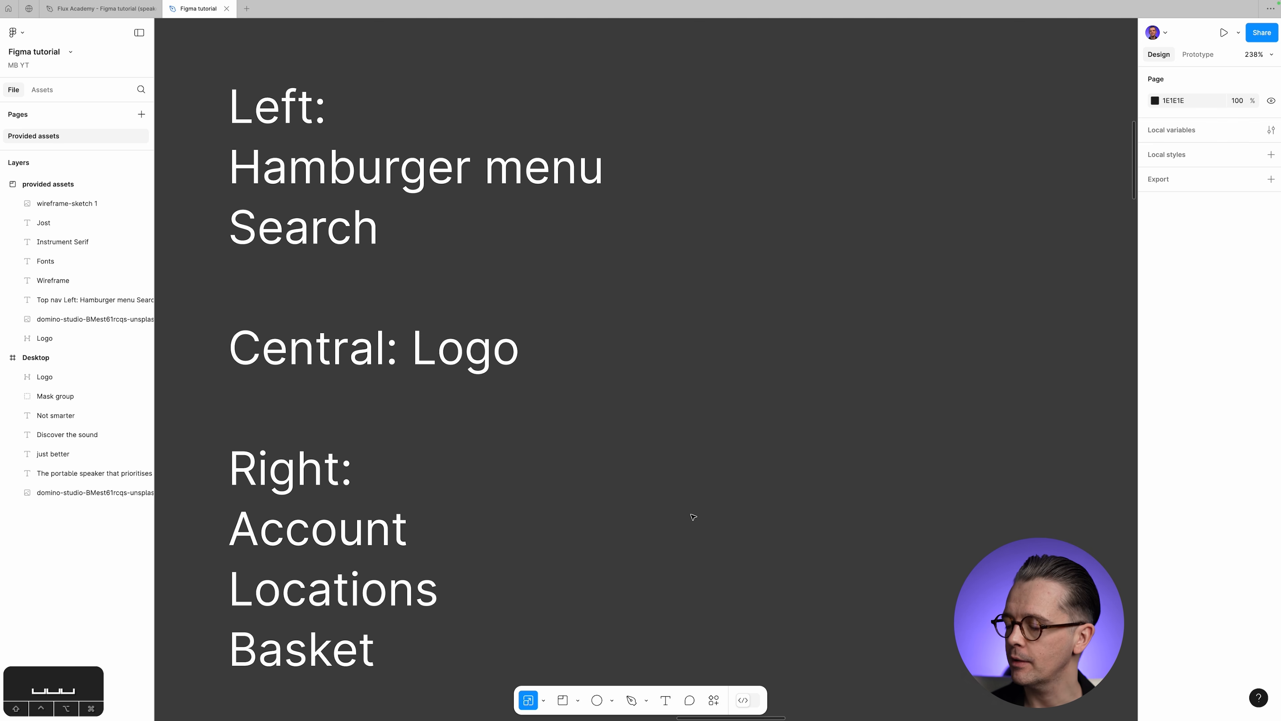
Find the Feather Icons by Iconduck plugin by searching for "feather" and run it.
left_click(714, 701)
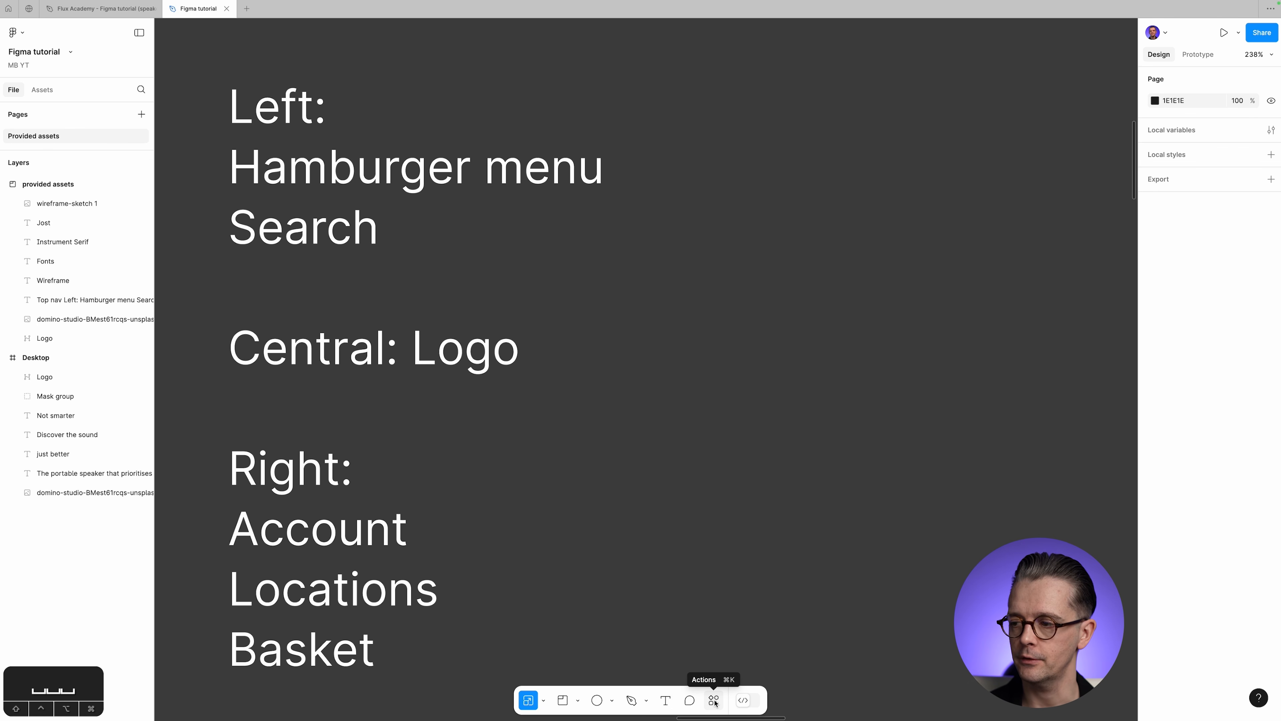
left_click(714, 701)
type("feather")
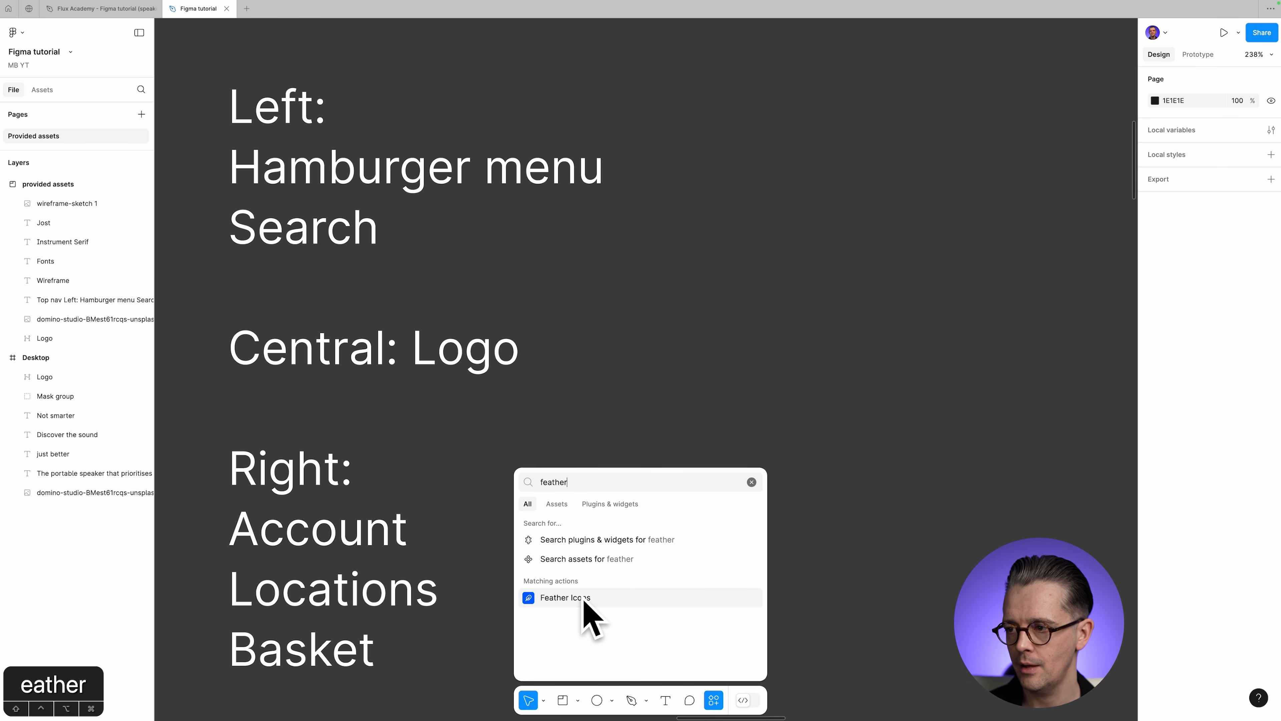
left_click(610, 503)
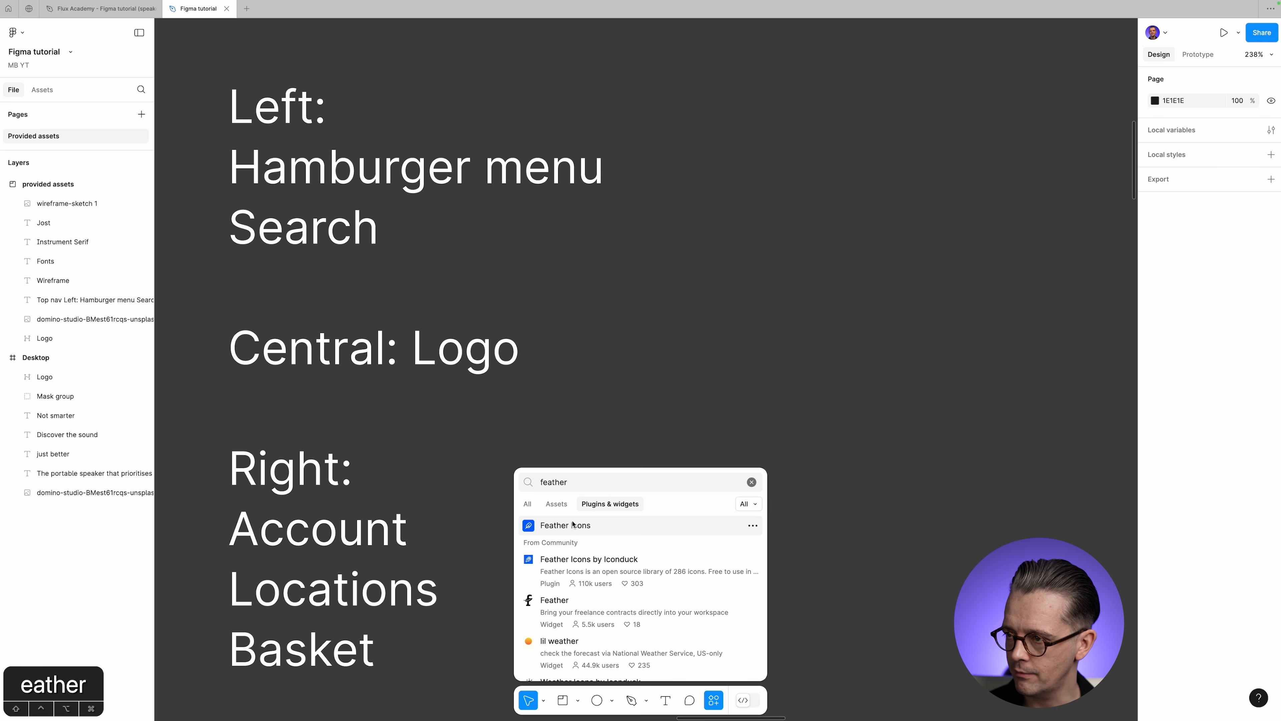
left_click(583, 569)
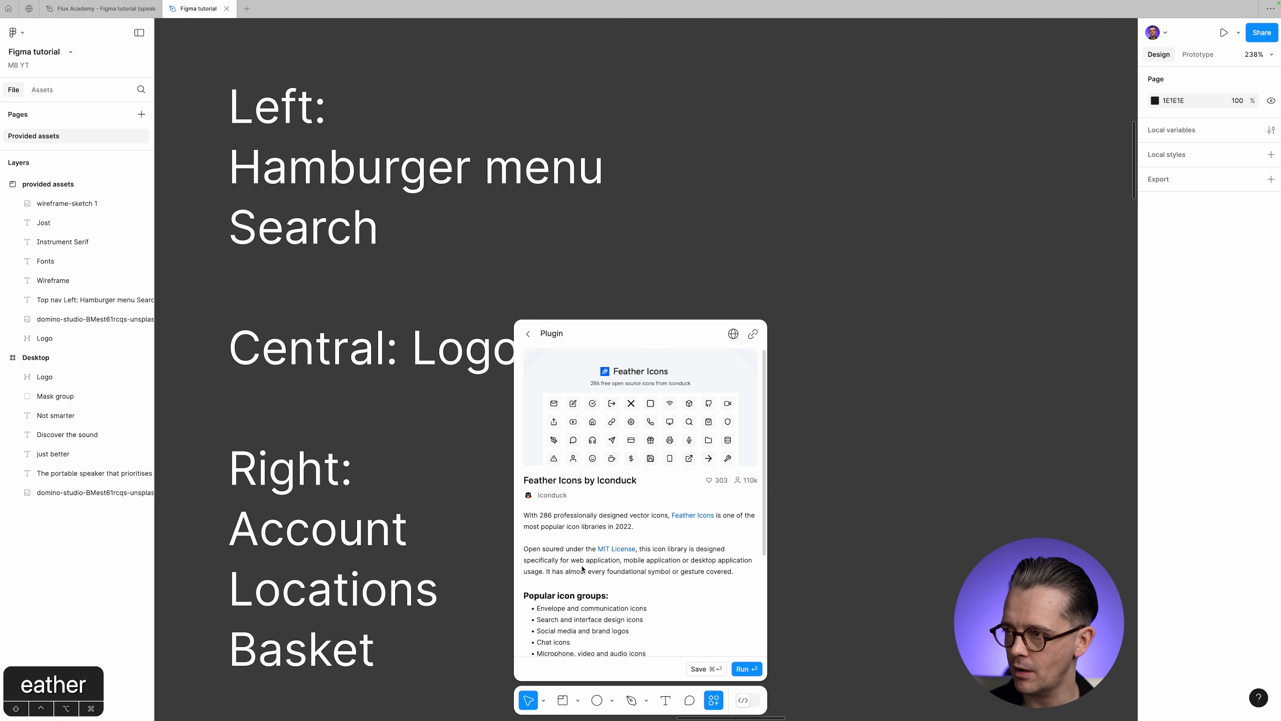
left_click(751, 674)
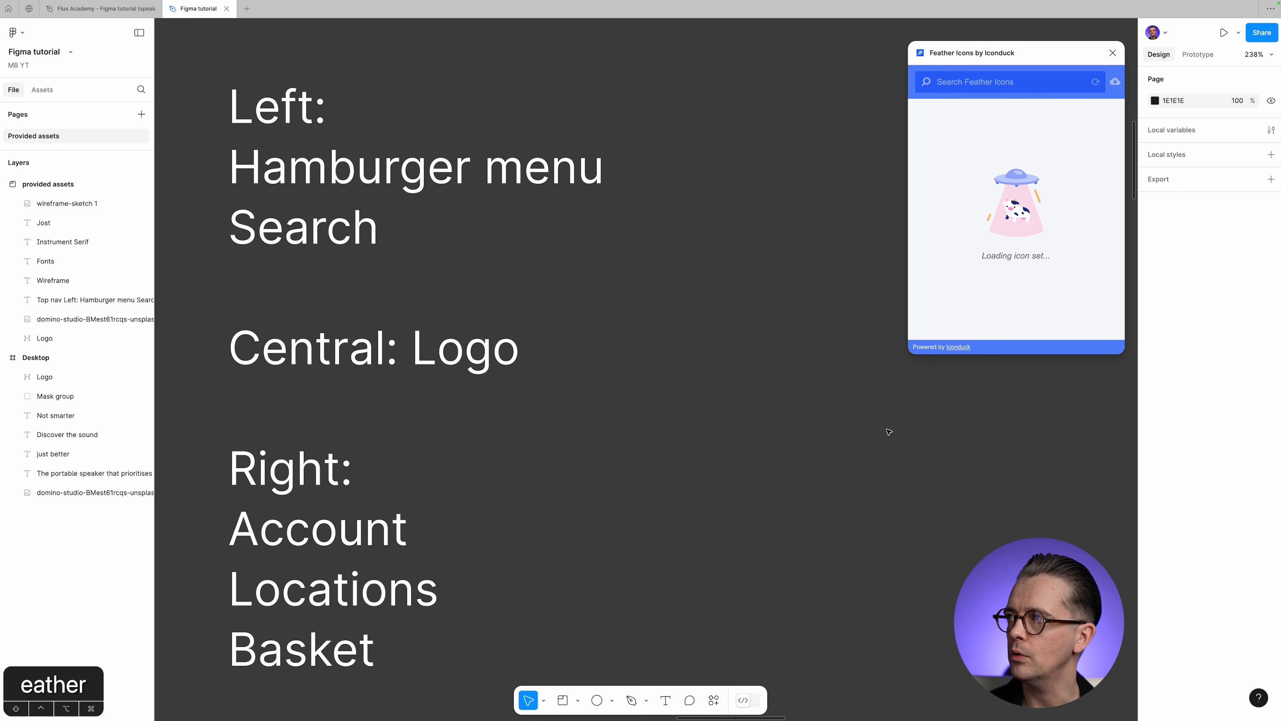
Add the search, menu and user icons from the Feather Icons set to the canvas beside the Top nav list.
left_click_drag(1024, 53, 803, 223)
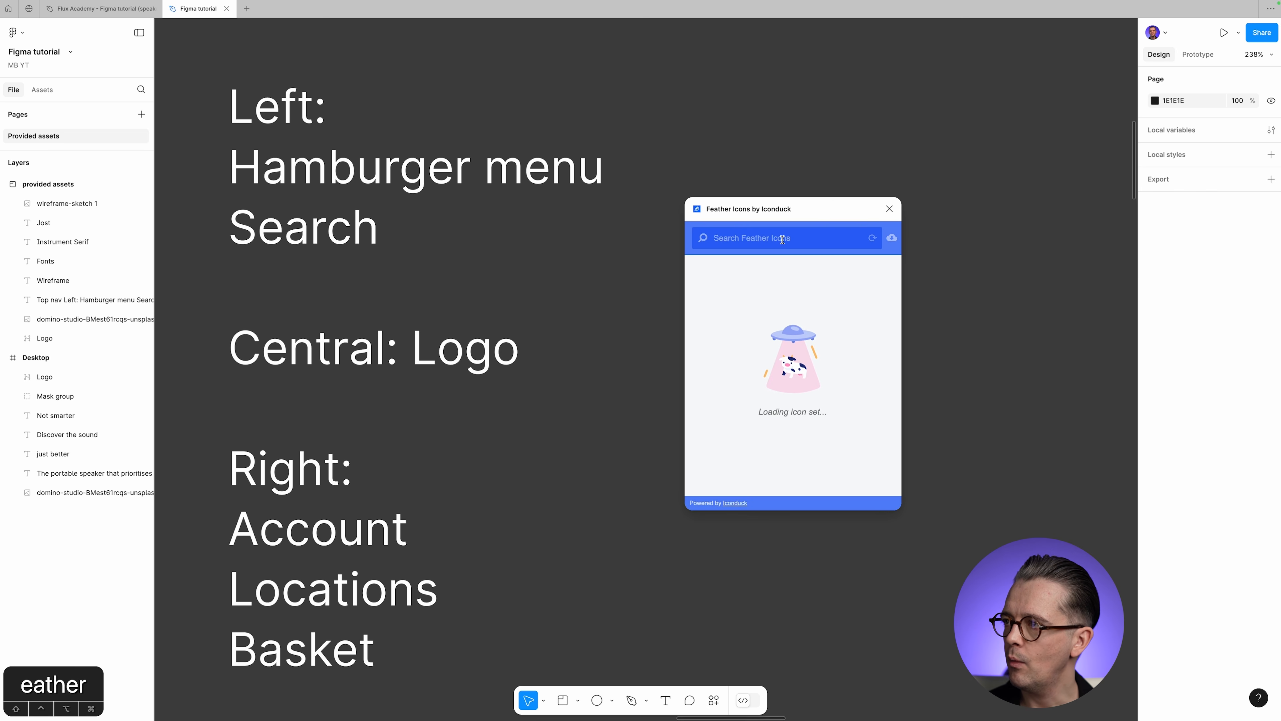
left_click(763, 239)
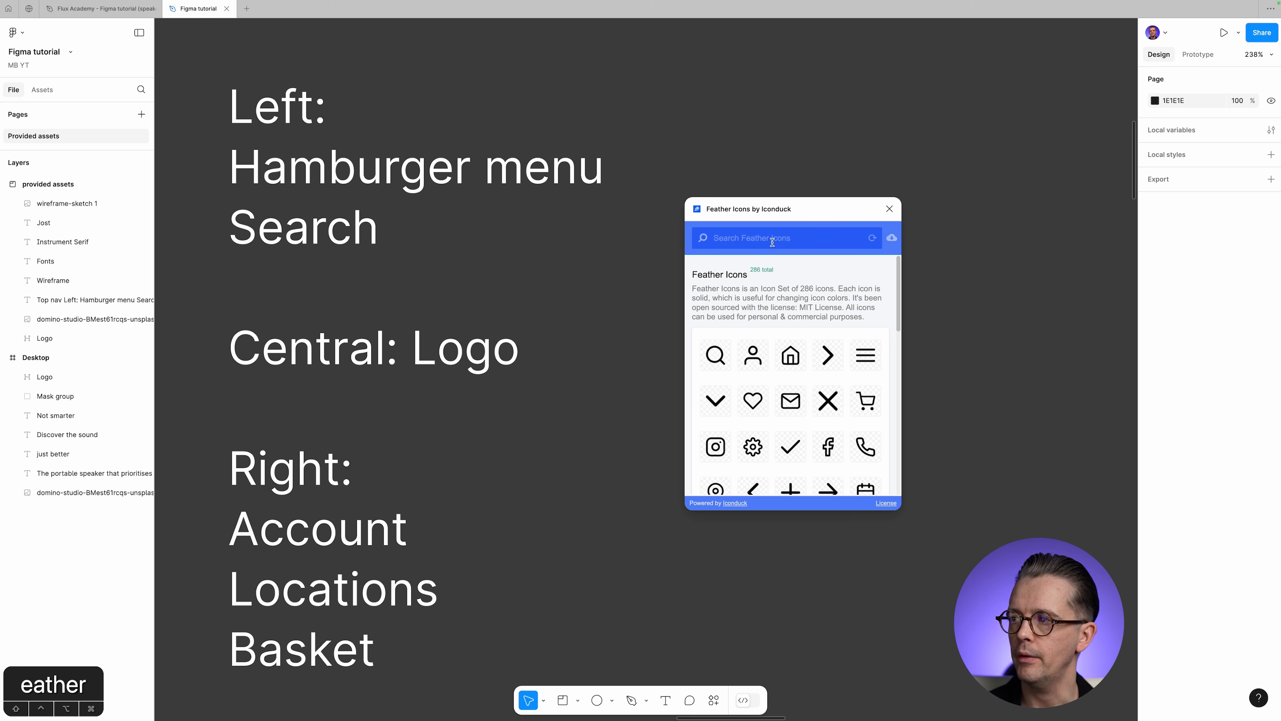
left_click(724, 360)
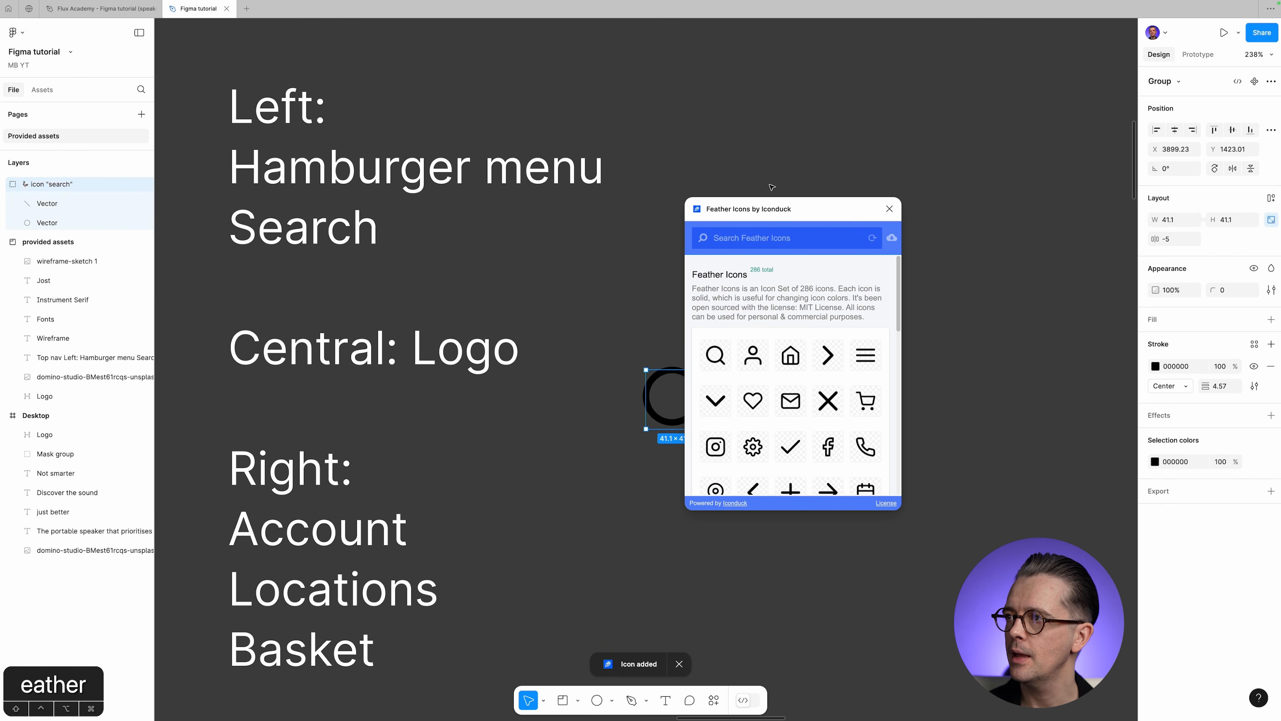
left_click_drag(832, 210, 1010, 203)
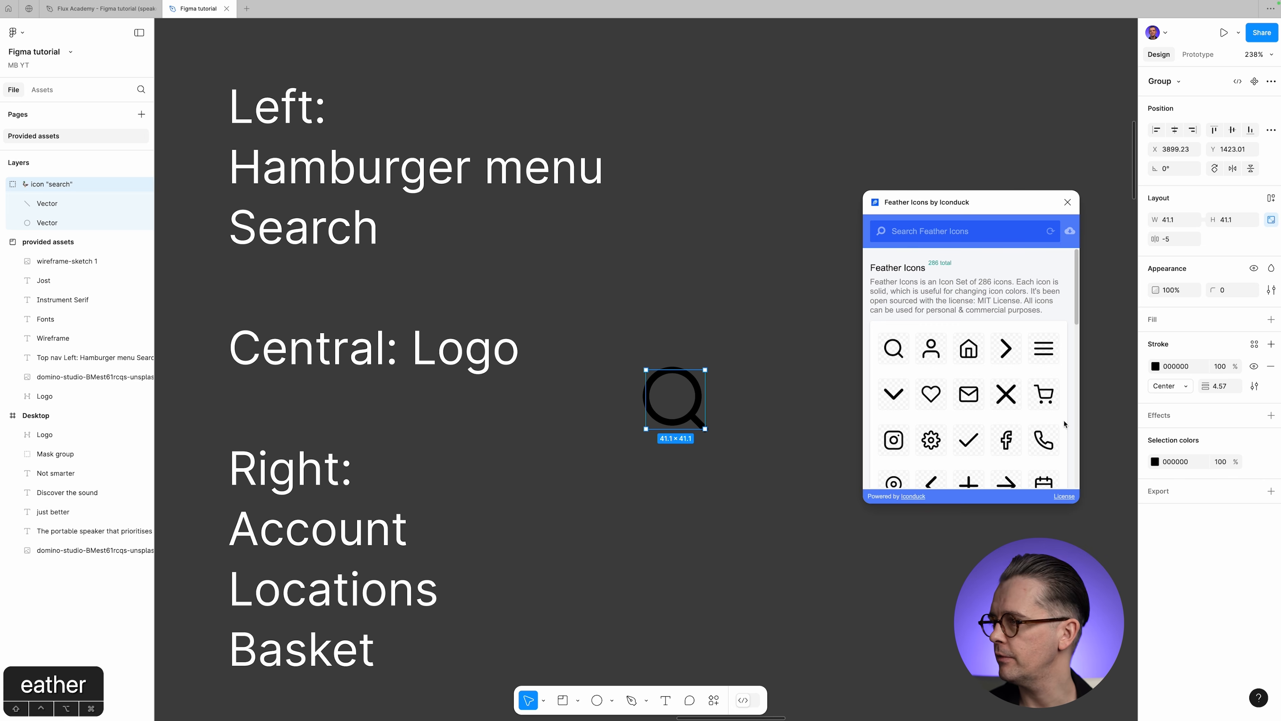
left_click(1045, 360)
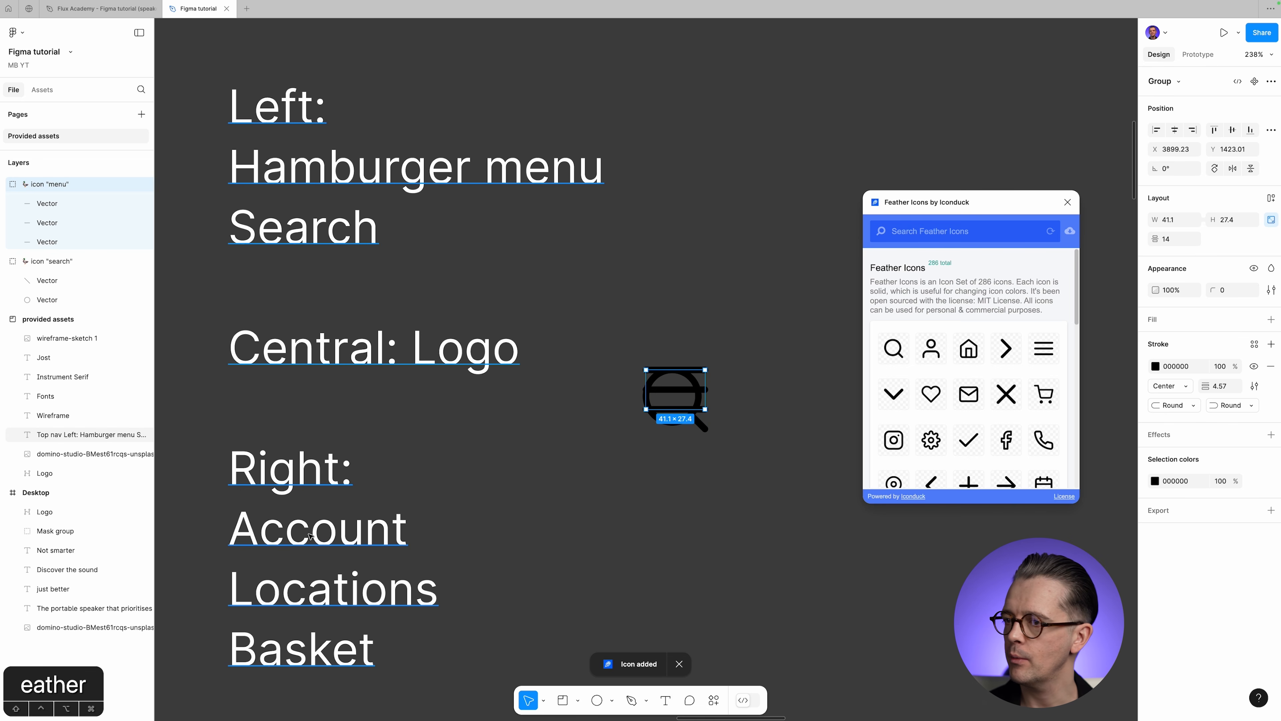
left_click(934, 357)
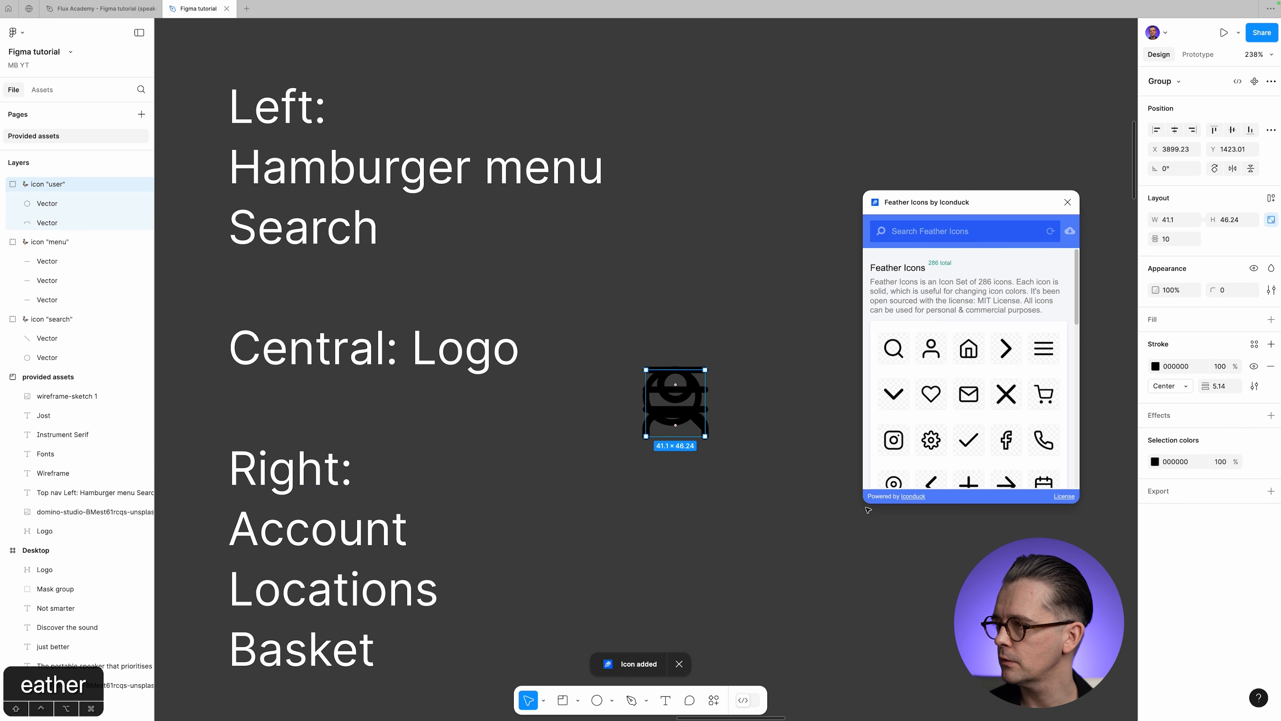
Search the Feather Icons set for "location" and for "marker" to find a Locations icon.
left_click(933, 233)
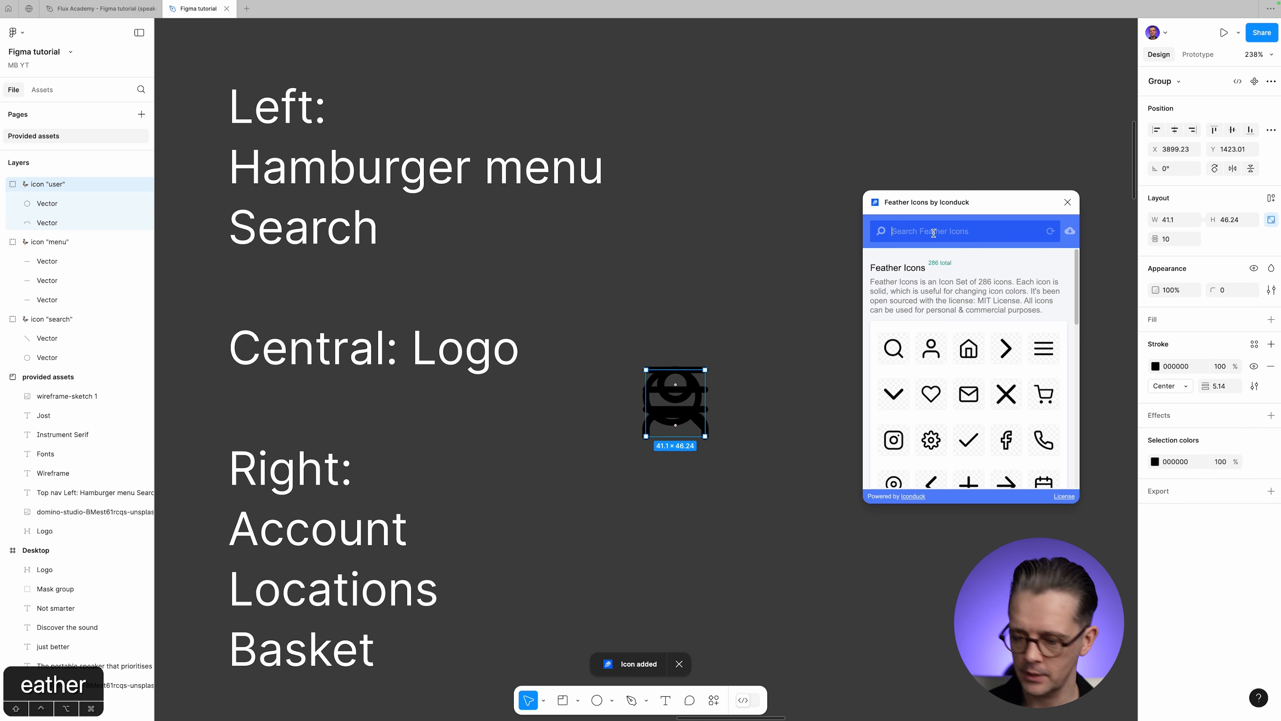
type("location")
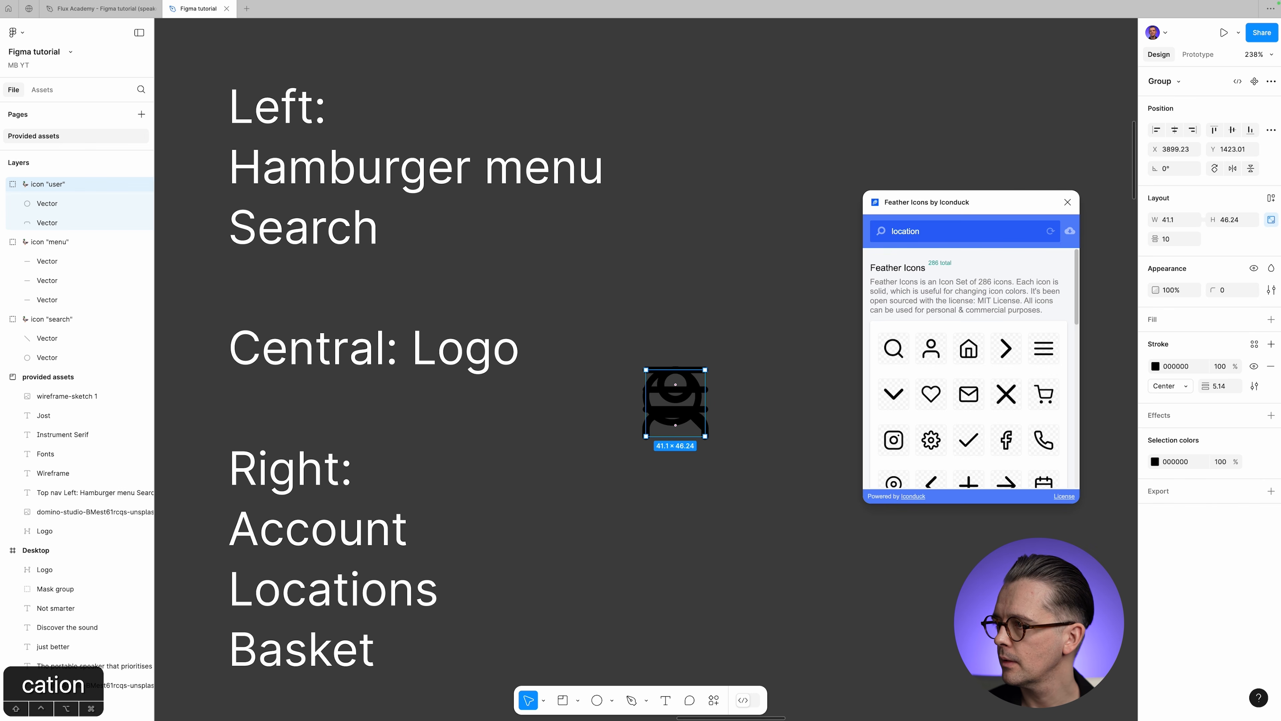
key("Return")
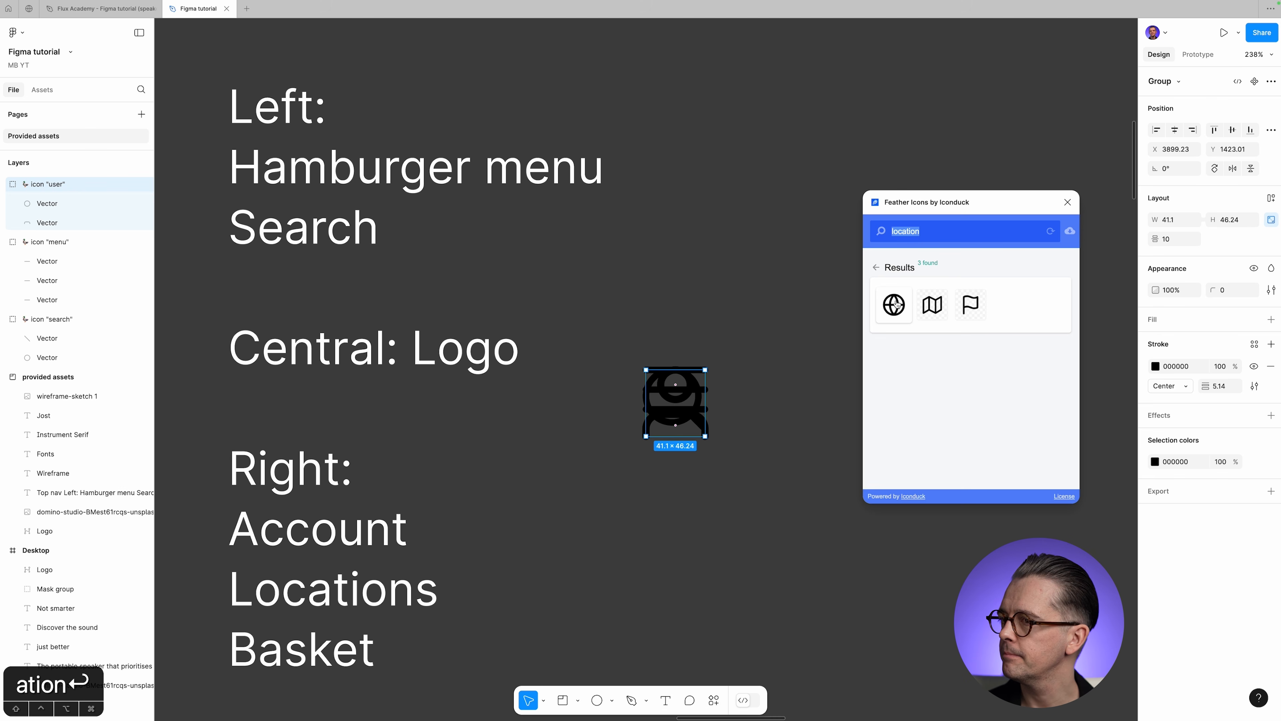
left_click(925, 237)
double_click(925, 236)
type("marker")
key("Return")
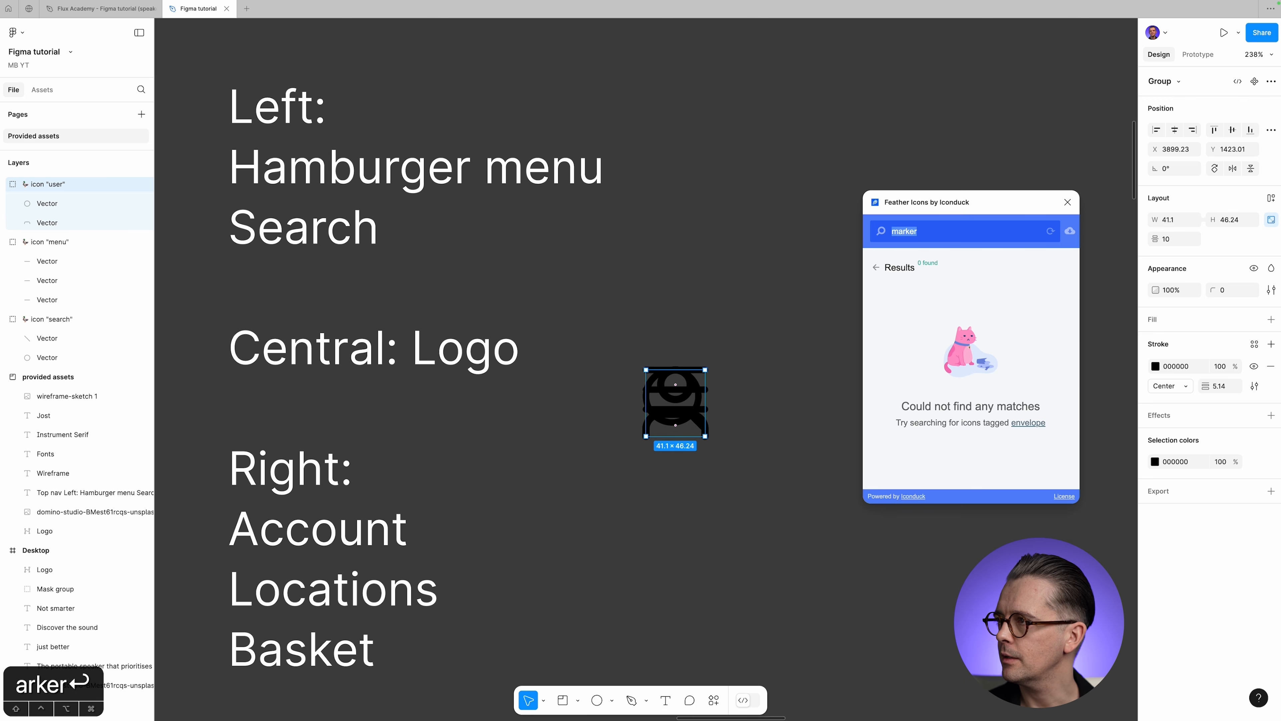
Search the Feather Icons set for "geo", "place" and "map", and add the map pin icon to the canvas.
type("geo")
key("Return")
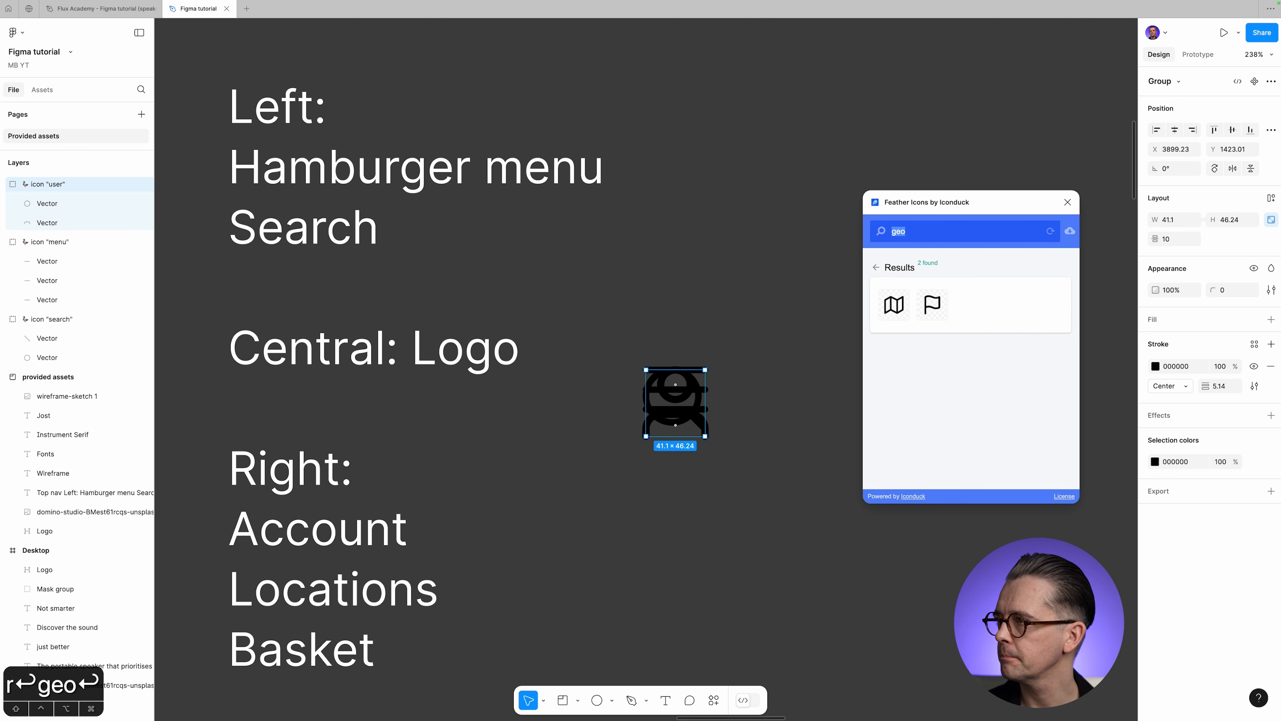
type("place")
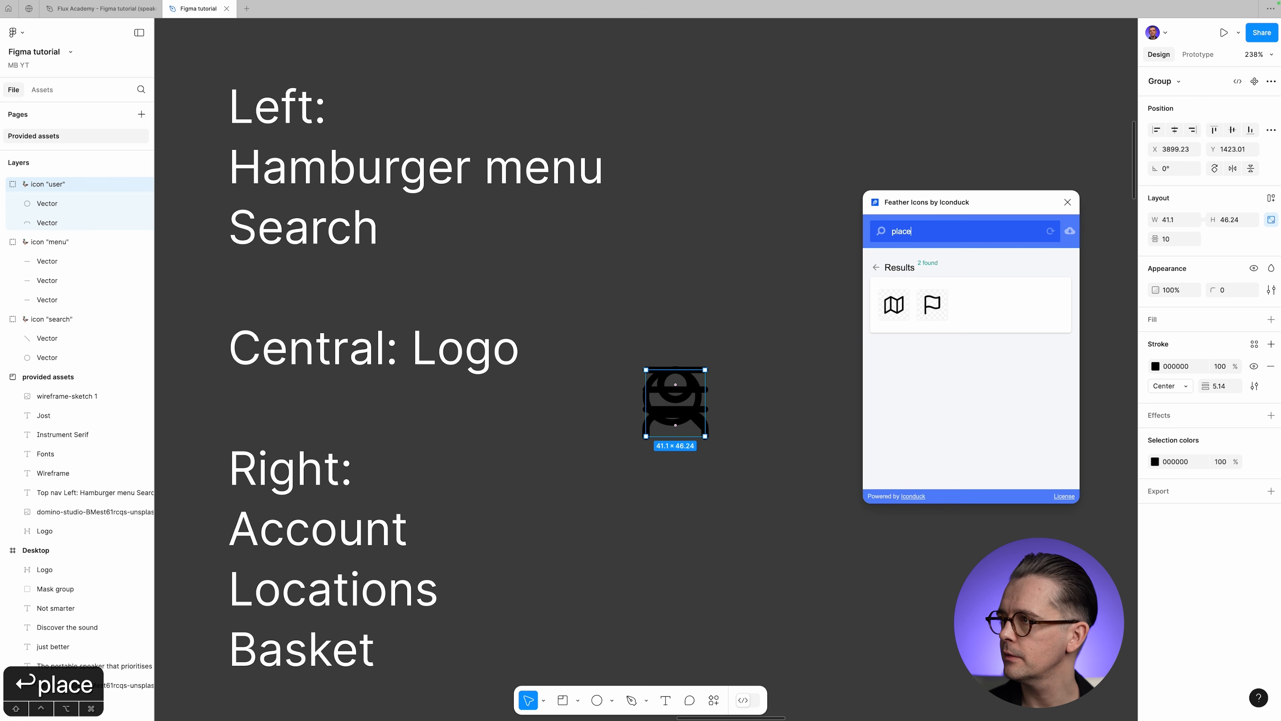
key("Return")
type("map")
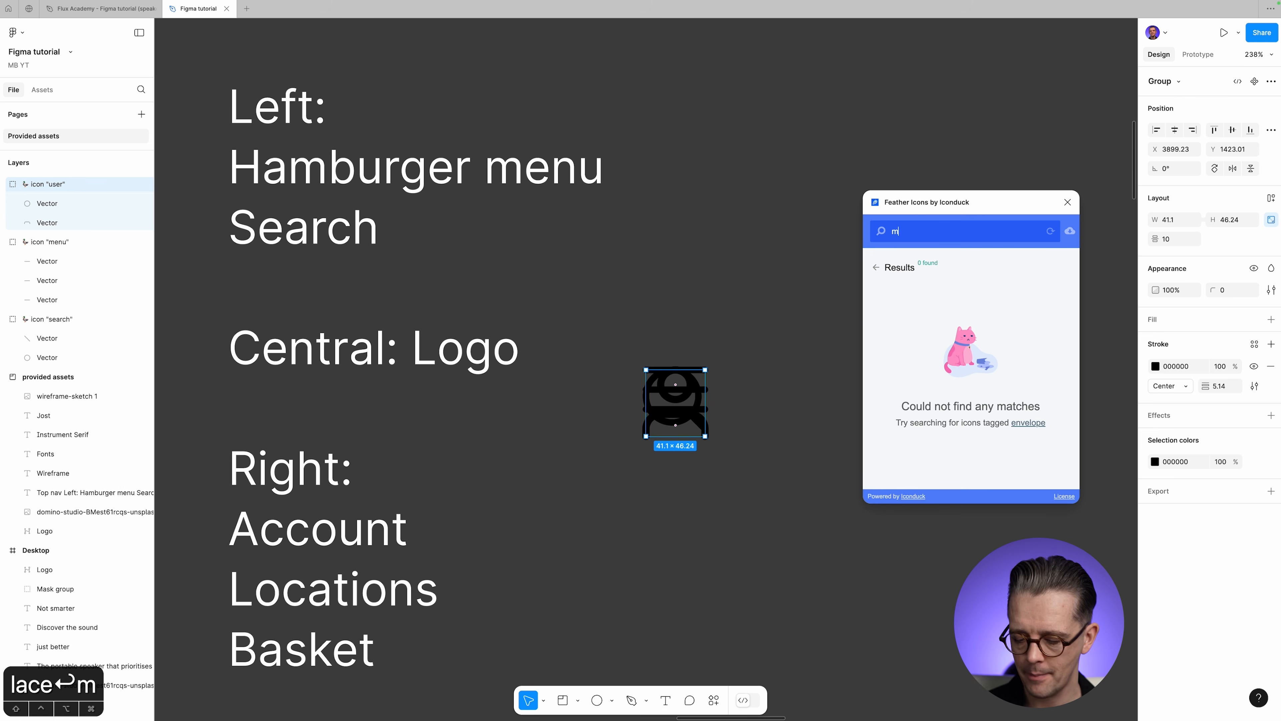
key("Return")
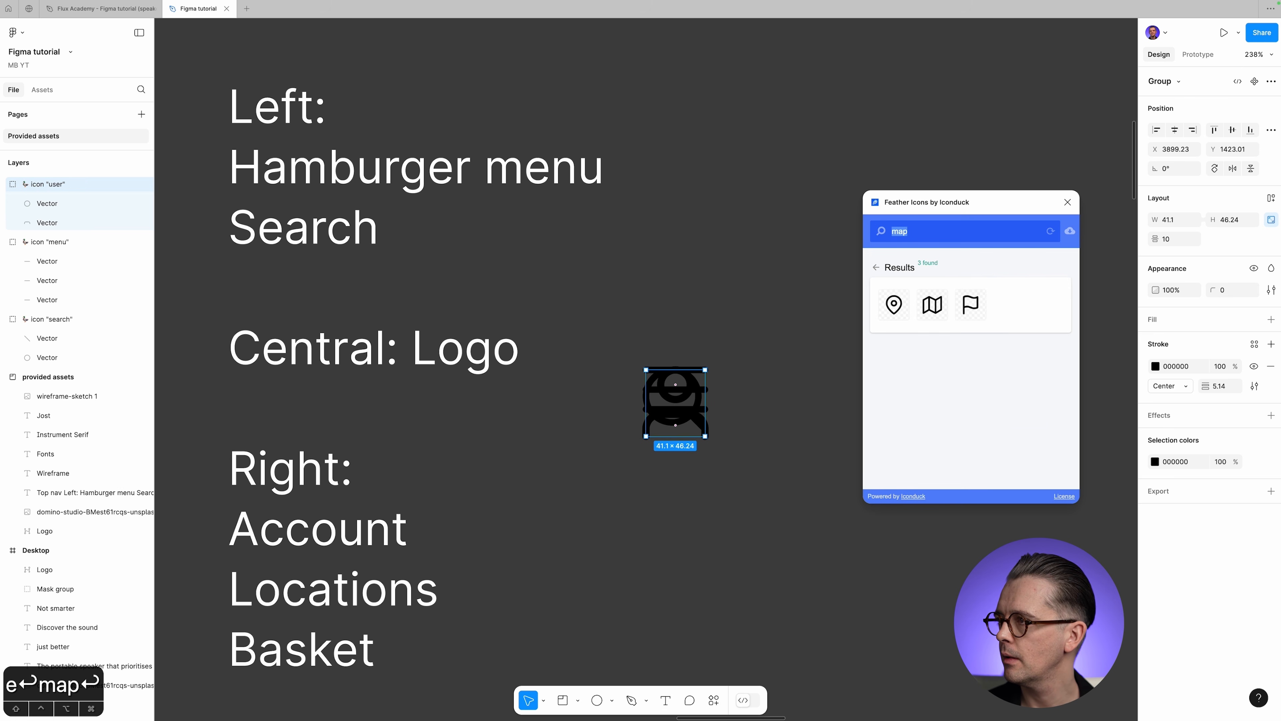
left_click(894, 305)
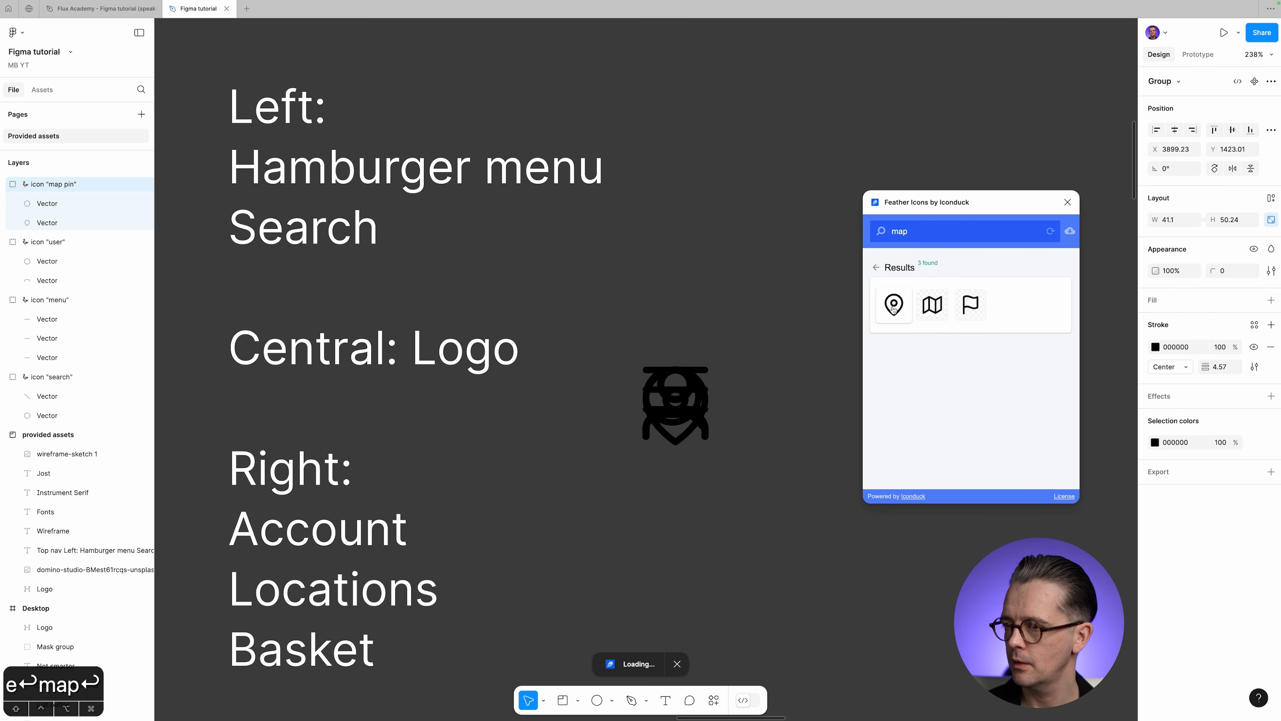
Search the Feather Icons set for "basket" and "bag", add the shopping bag icon, and close the plugin.
left_click(931, 232)
double_click(931, 232)
type("baskjet")
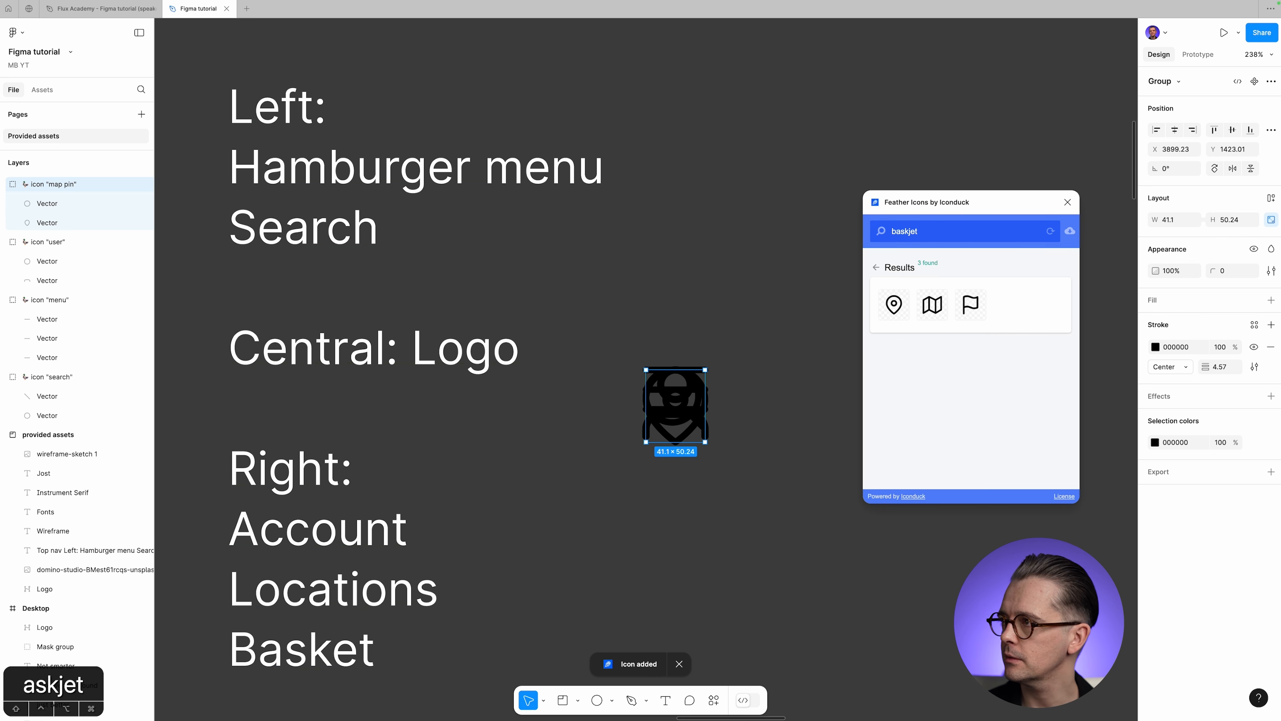
key("BackSpace")
key("BackSpace")
key("BackSpace")
type("et")
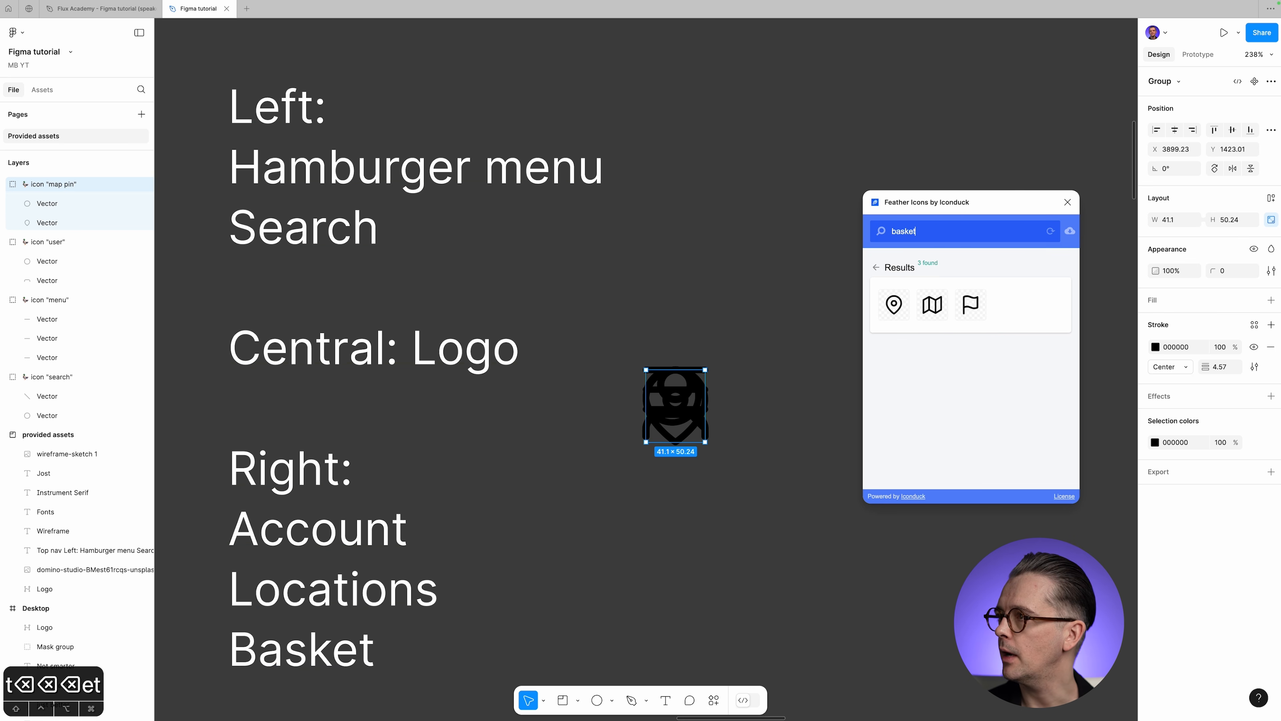
key("Return")
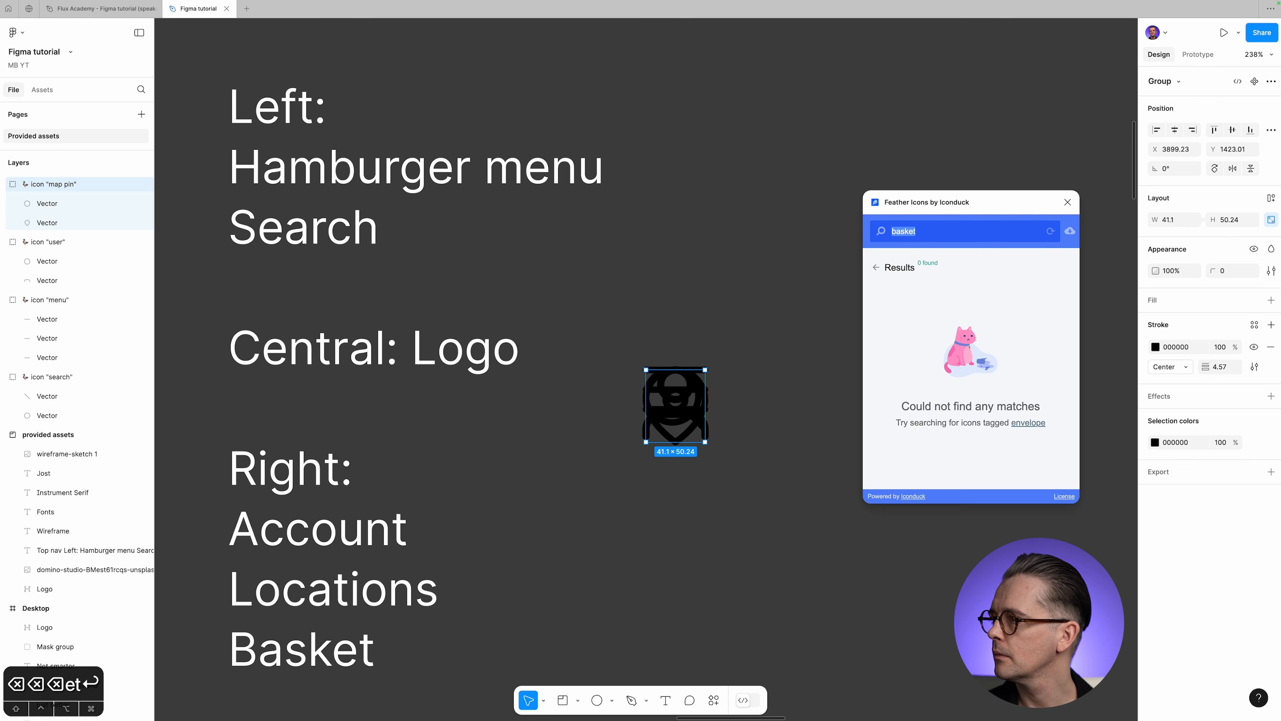
type("bag")
key("Return")
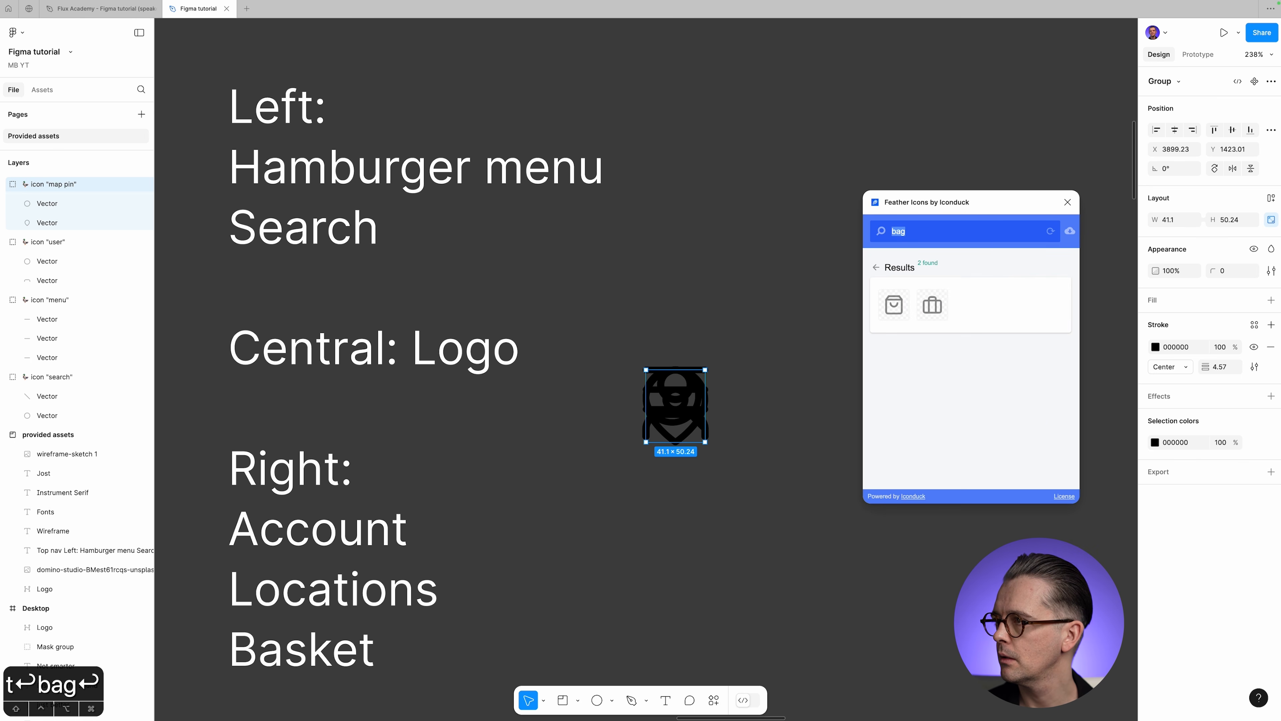
left_click(893, 305)
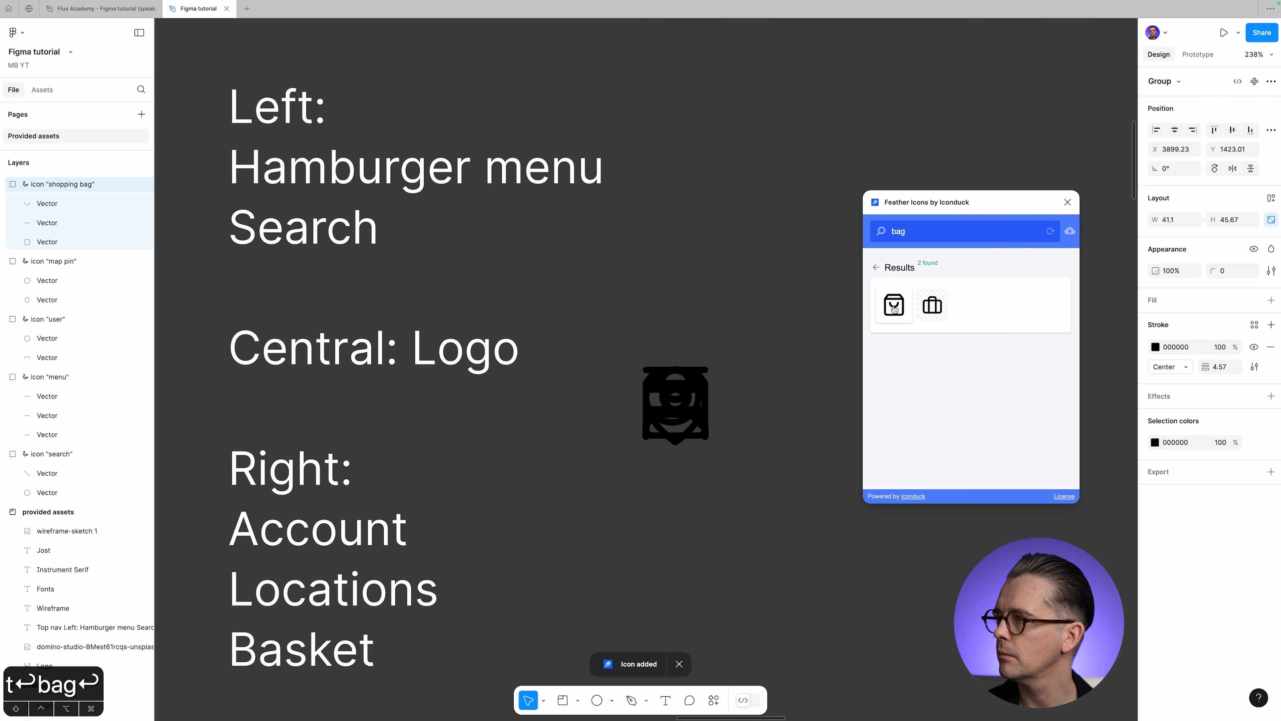
left_click(1069, 203)
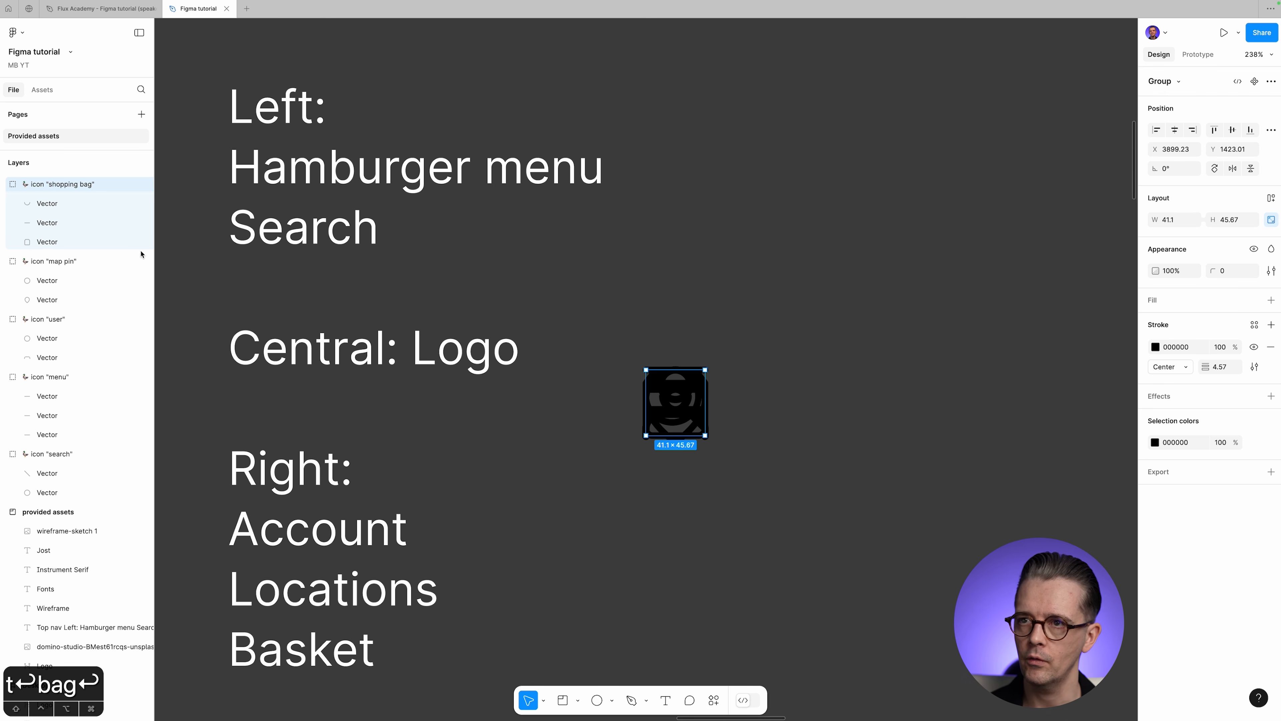
Collapse the layers and move all five icon groups, from shopping bag to search, into the Desktop frame.
left_click(4, 185)
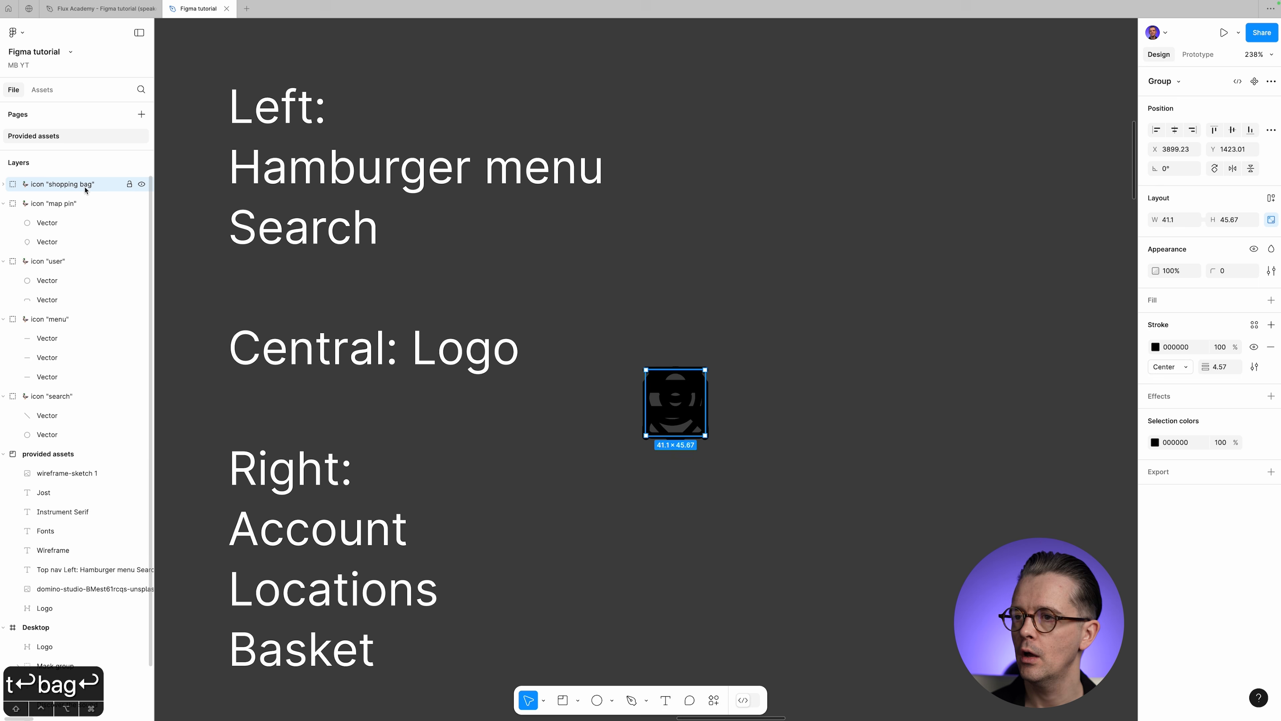
key("alt+l")
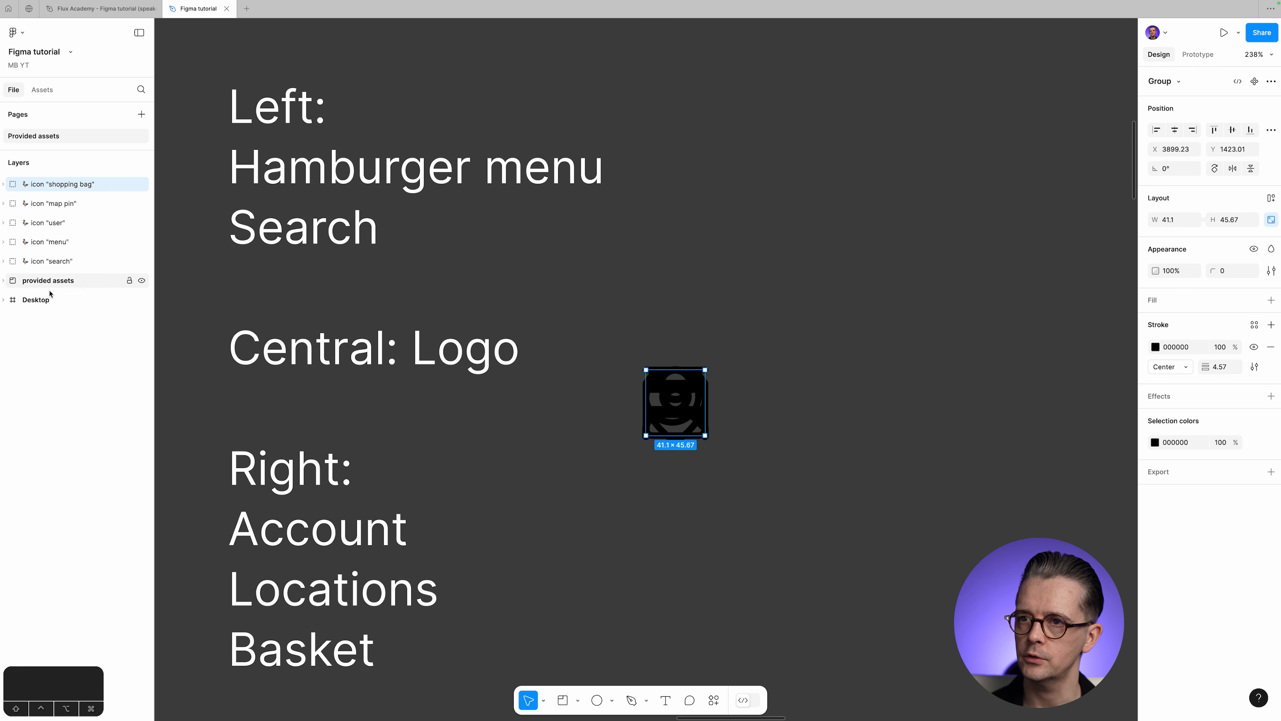
left_click(74, 261, "shift")
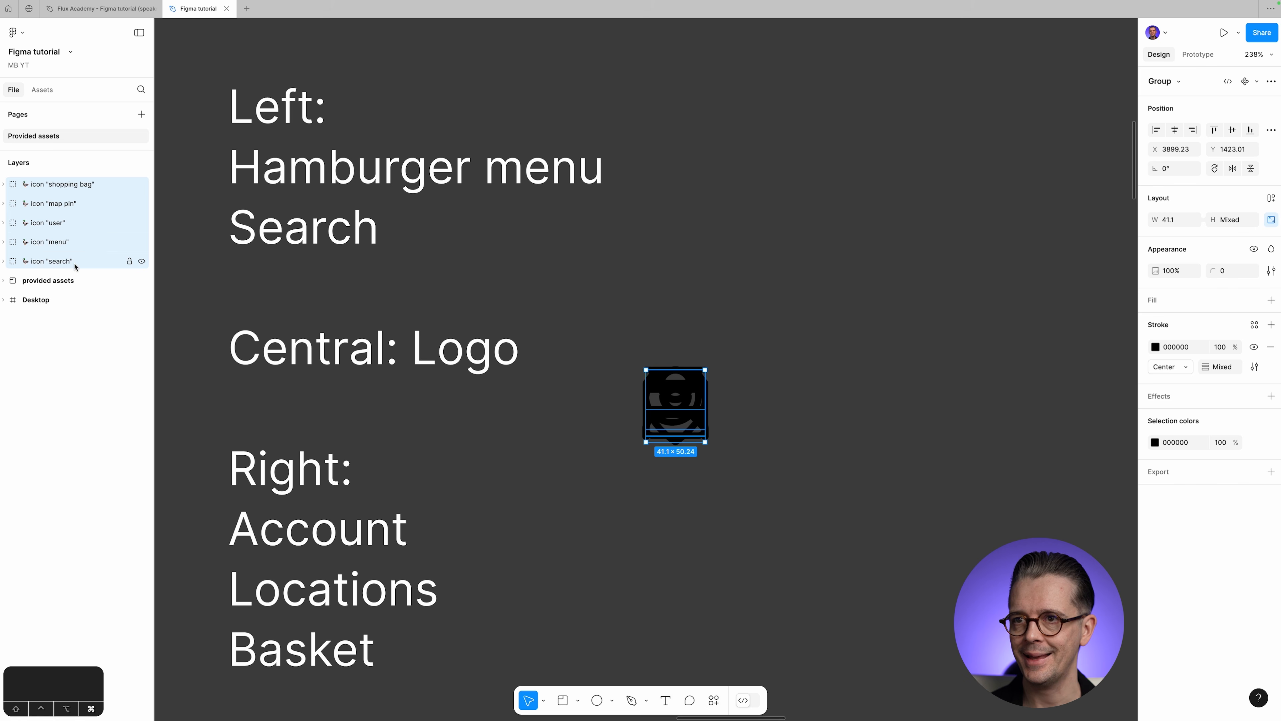
key("super+x")
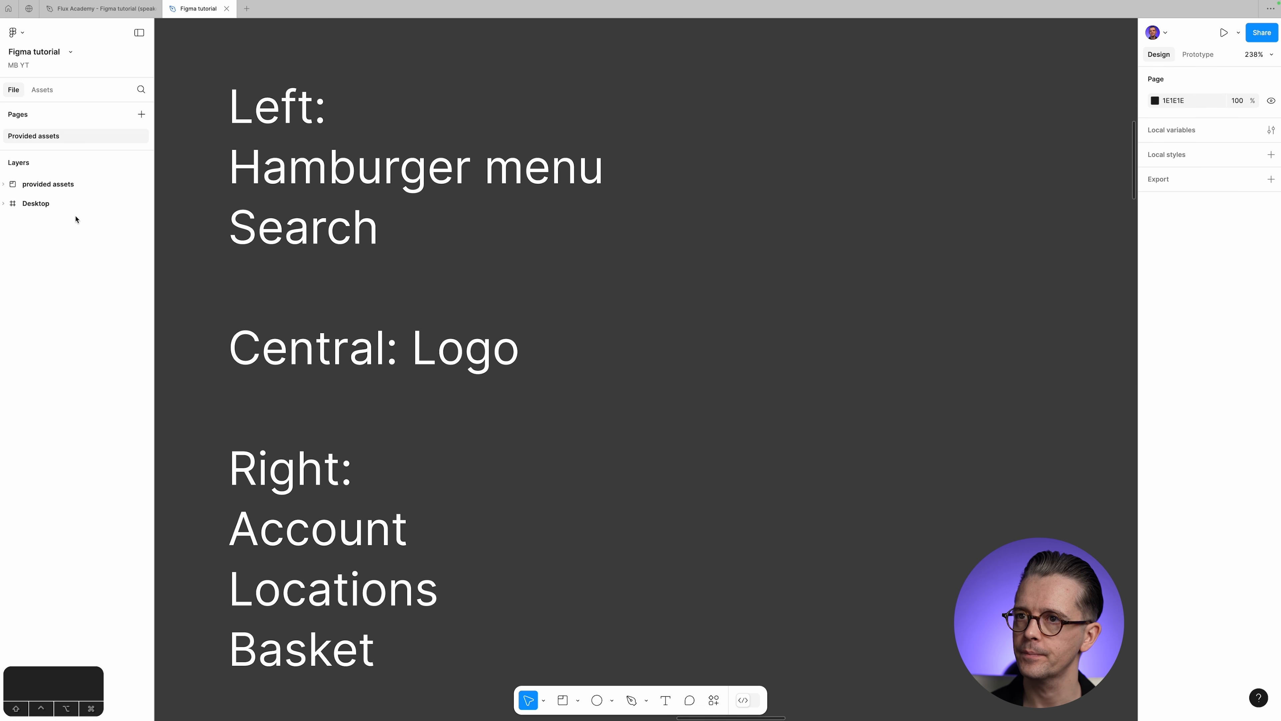
left_click(52, 204)
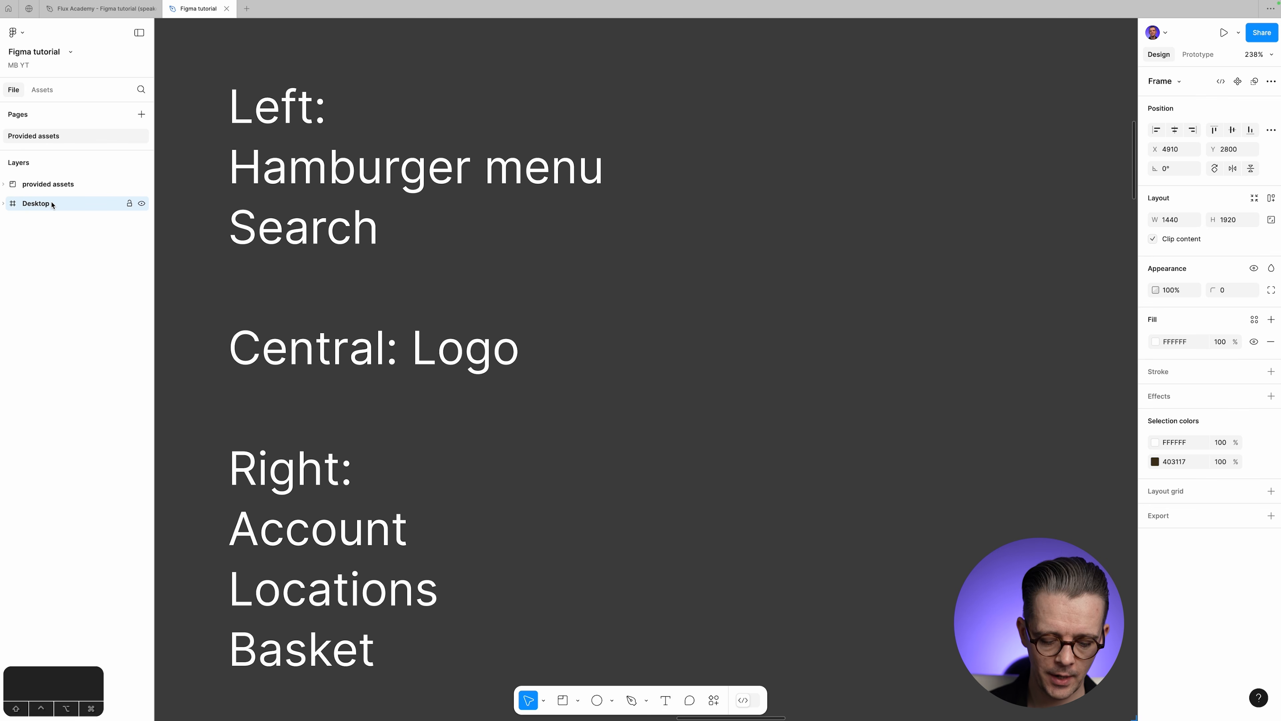
key("shift+2")
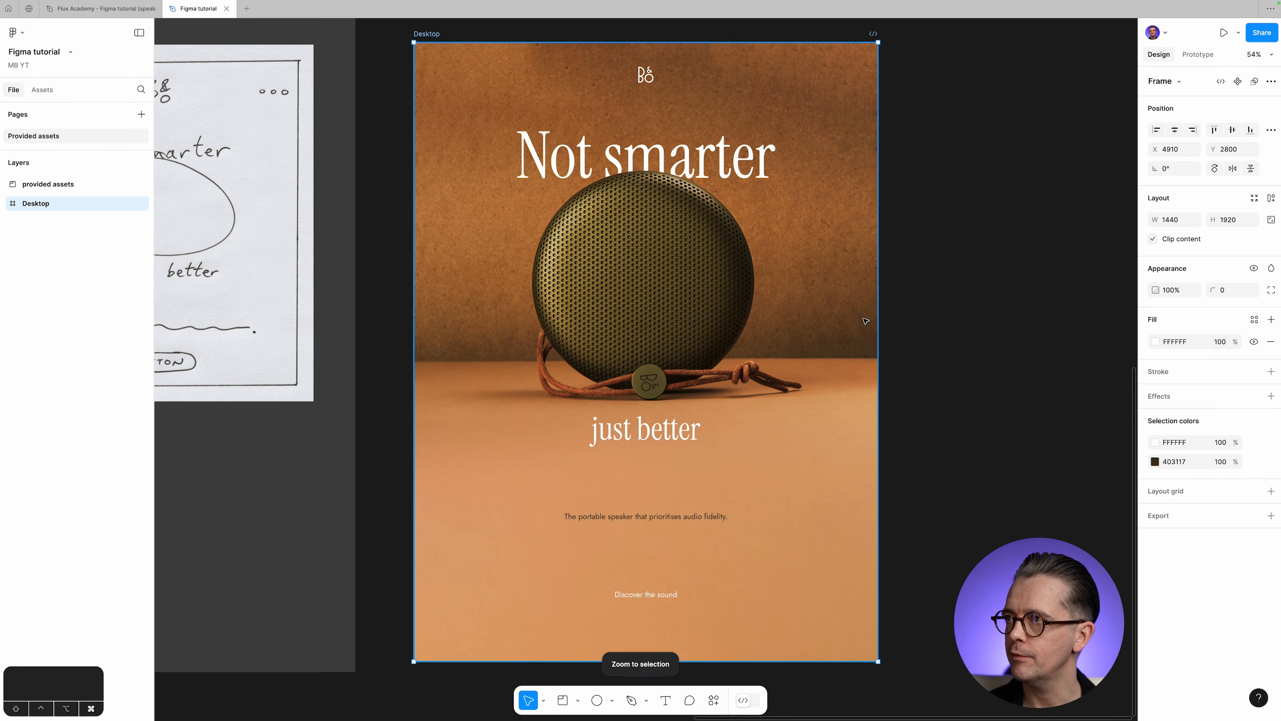
key("super+v")
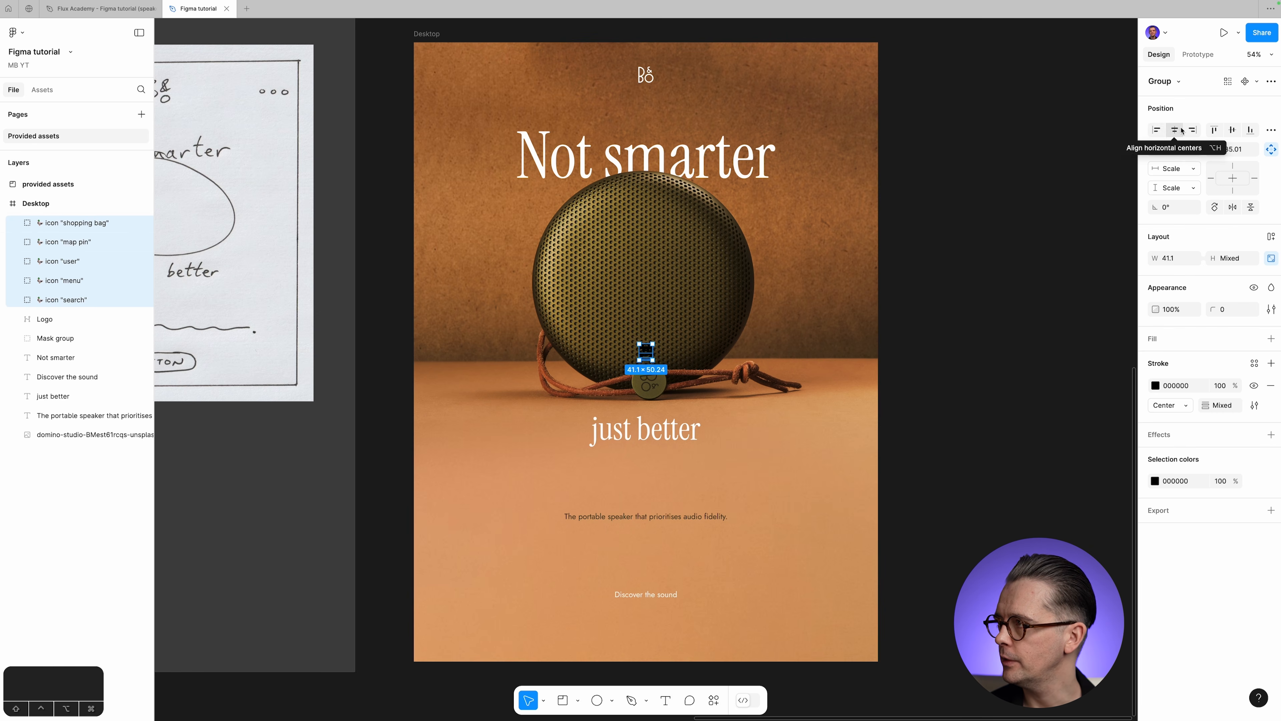
Align the search icon to the left edge of the Desktop frame.
left_click(1158, 131)
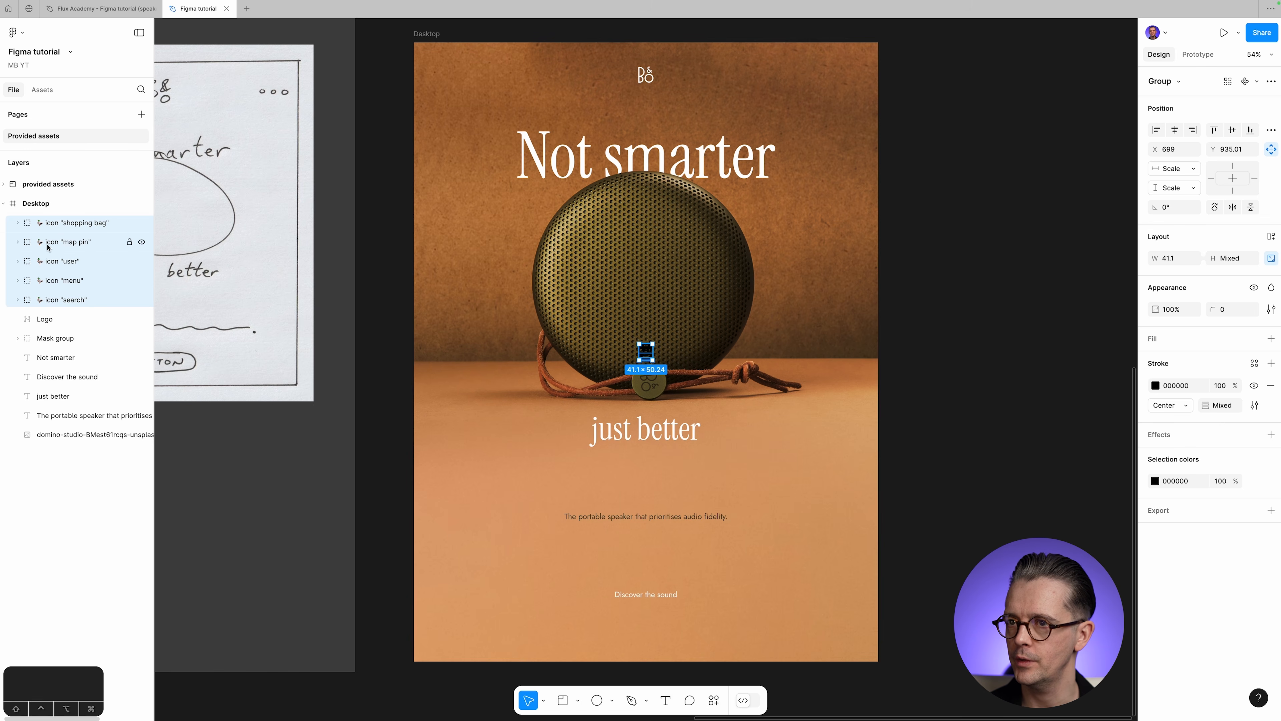
left_click(56, 203)
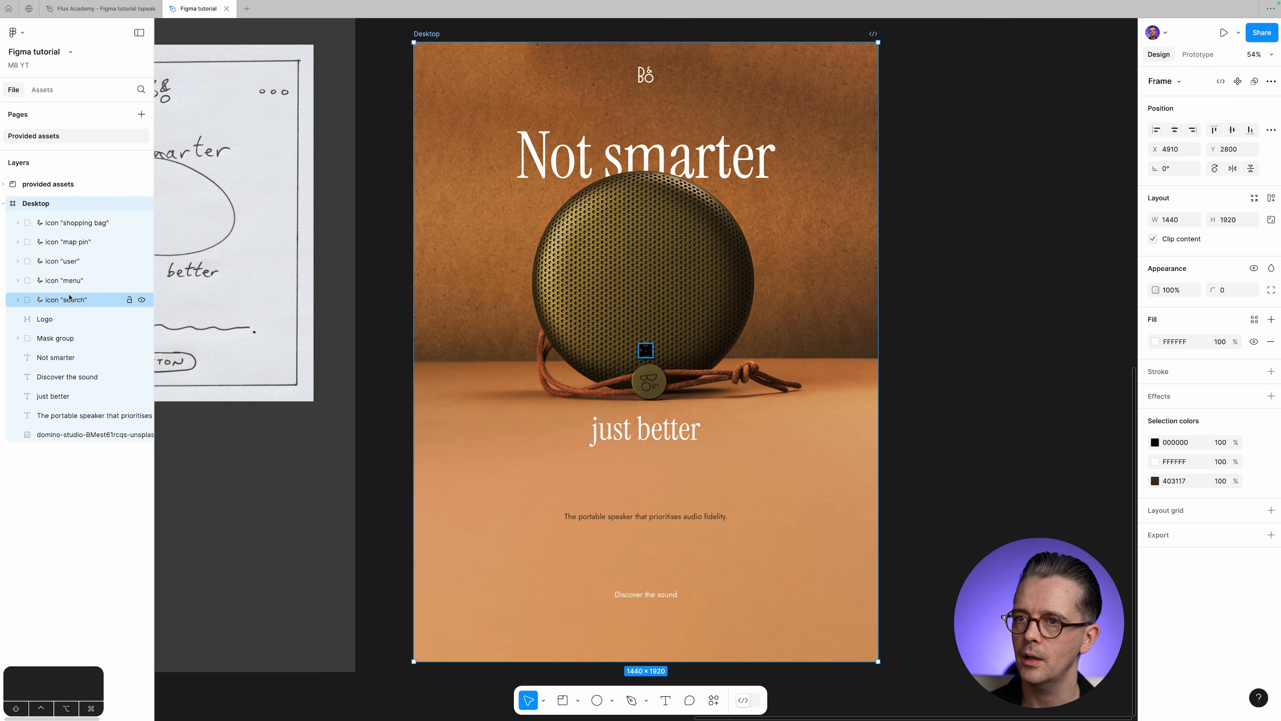
left_click(82, 299)
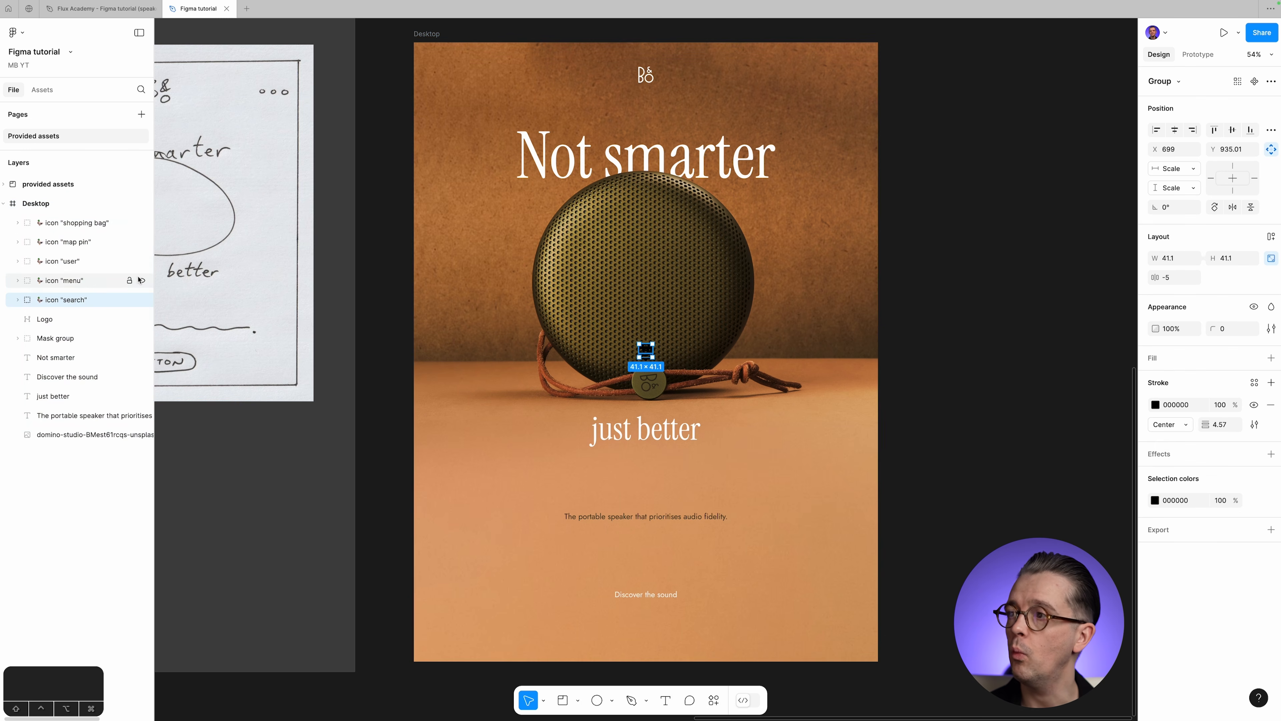
left_click(1157, 130)
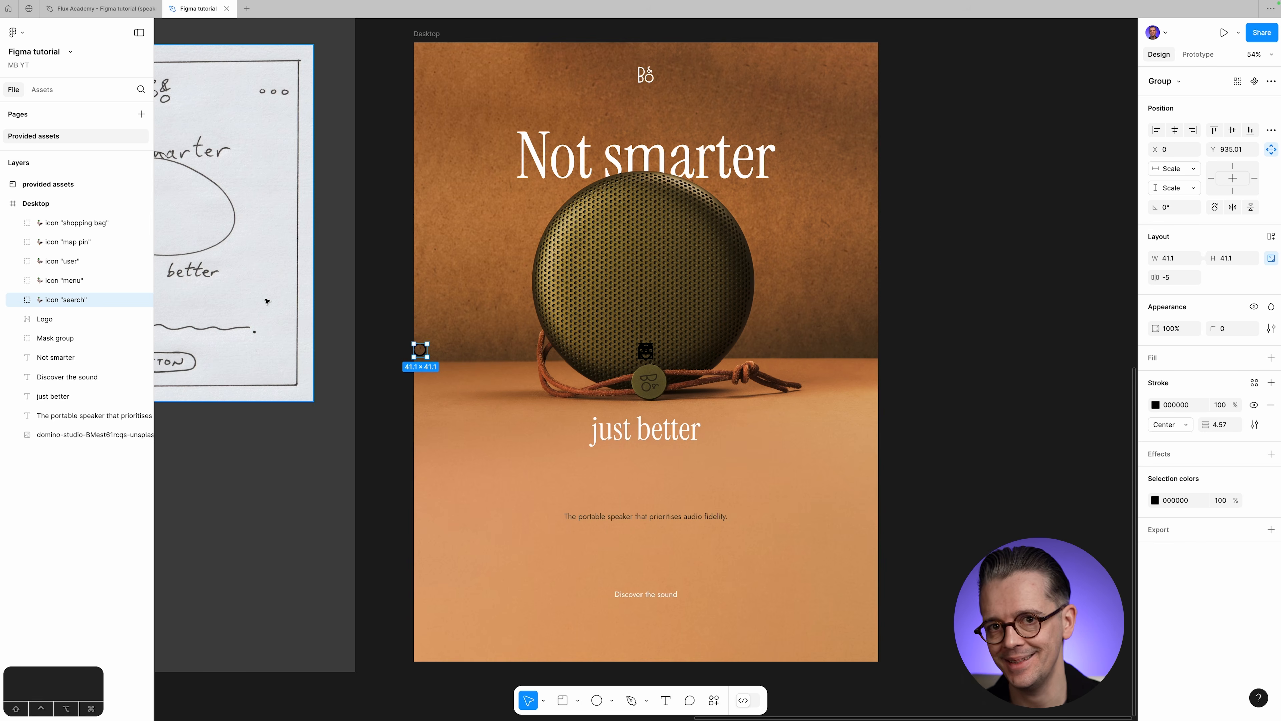
Expand the provided assets section and select its Top nav content list to check the icon order.
scroll(266, 301, "down", 1)
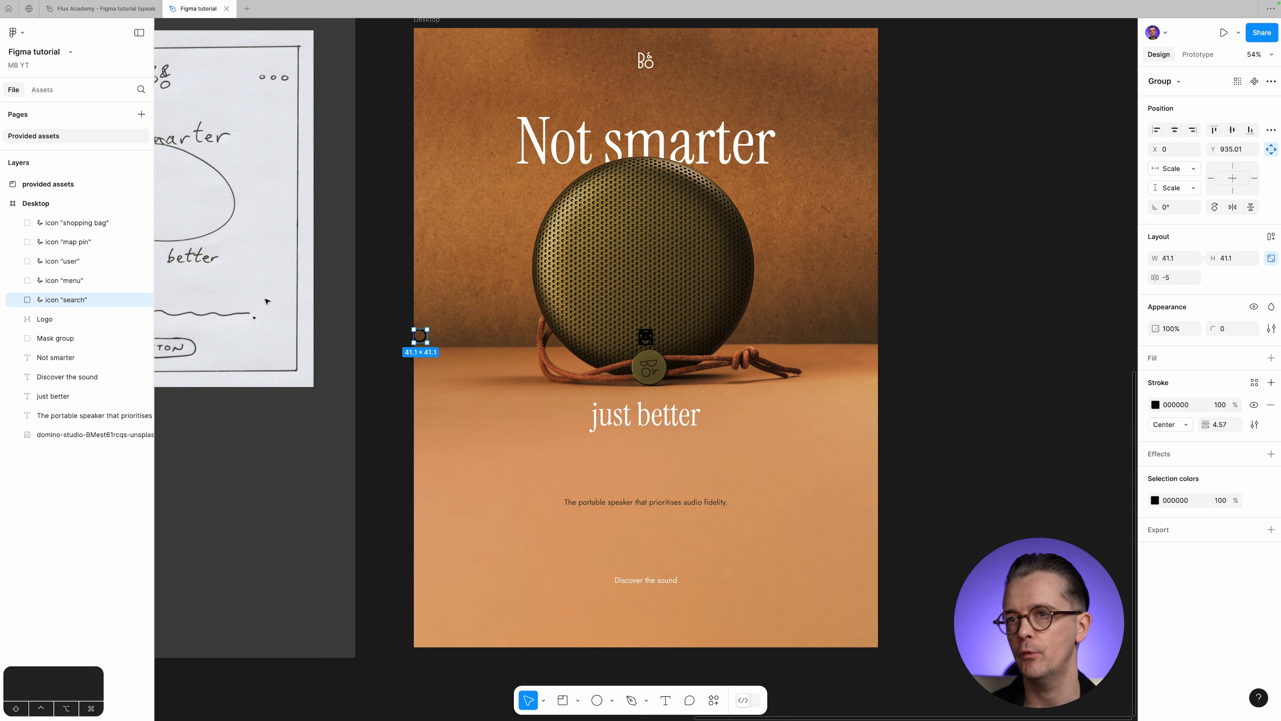
left_click(70, 184)
left_click(4, 185)
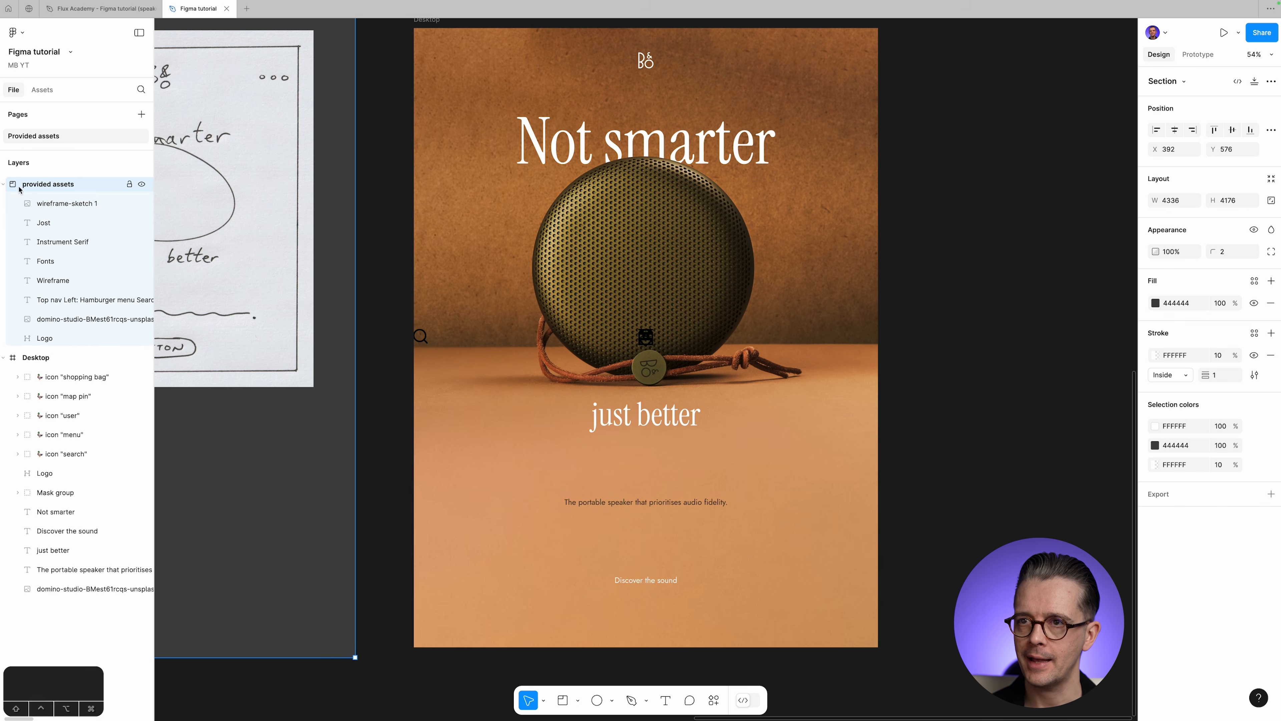
left_click(92, 301)
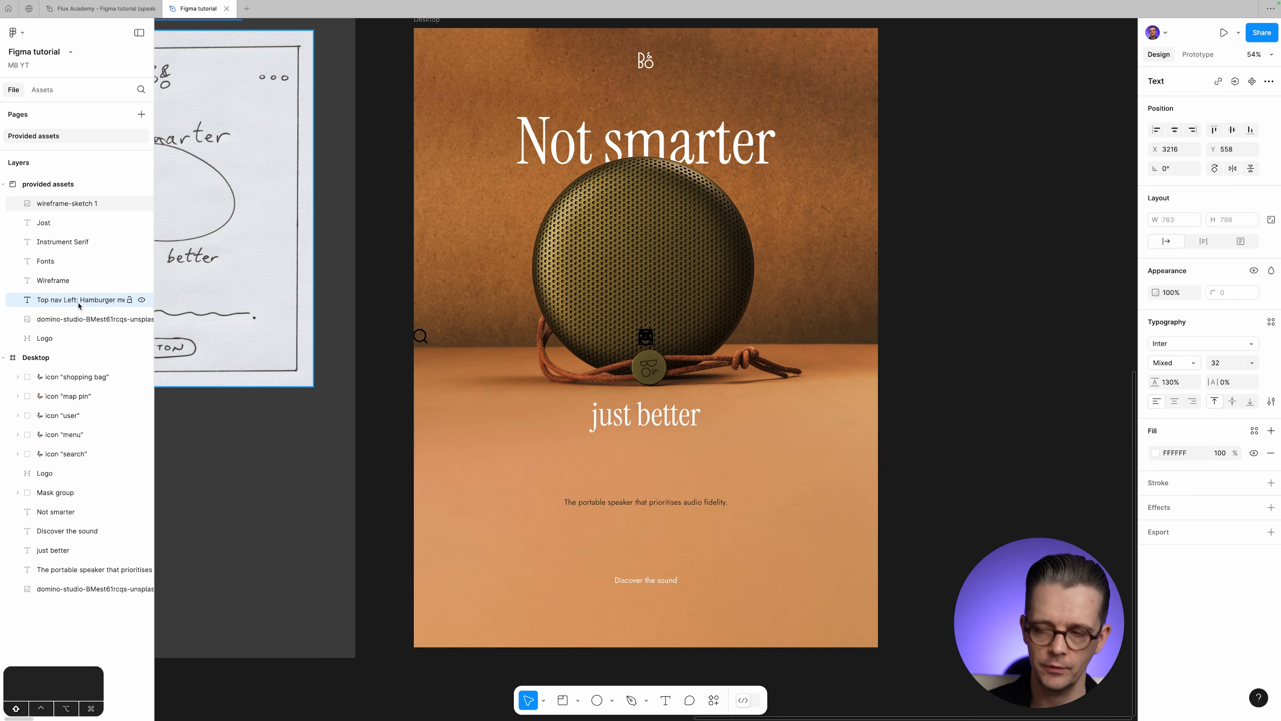
Wrap the menu and search icons on the Desktop frame in a new frame of their own.
key("shift+2")
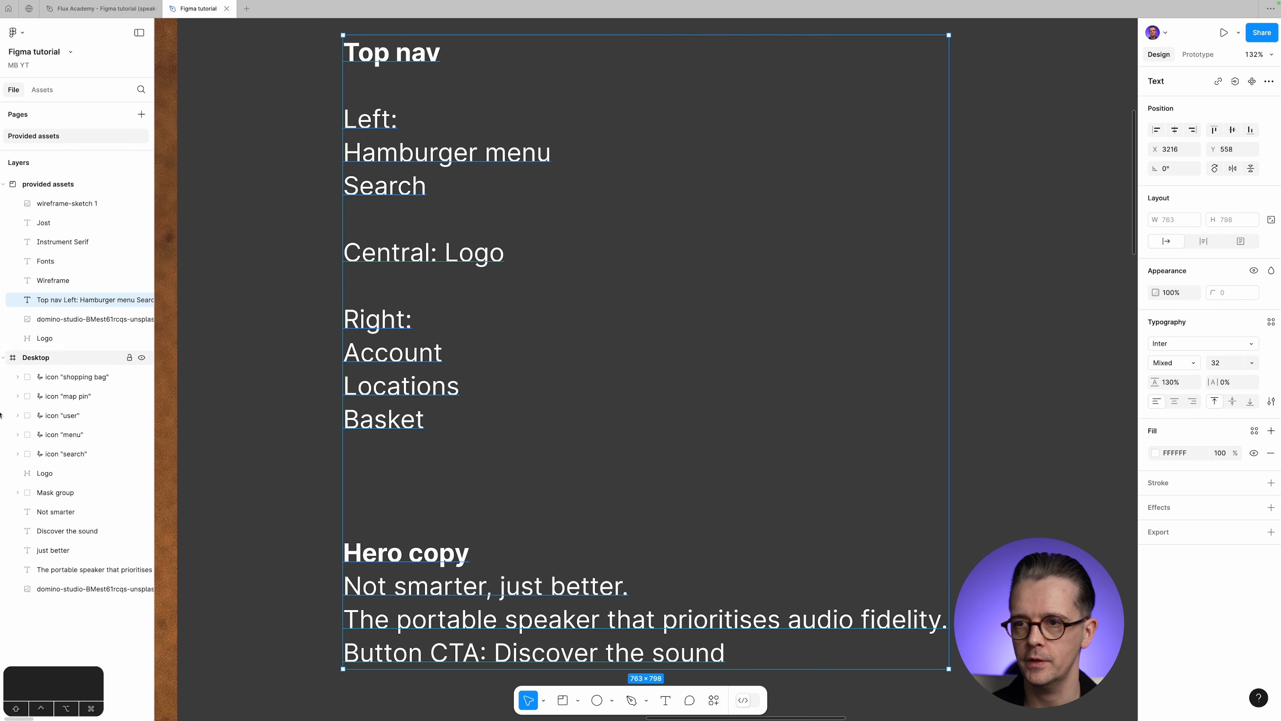
left_click(91, 359)
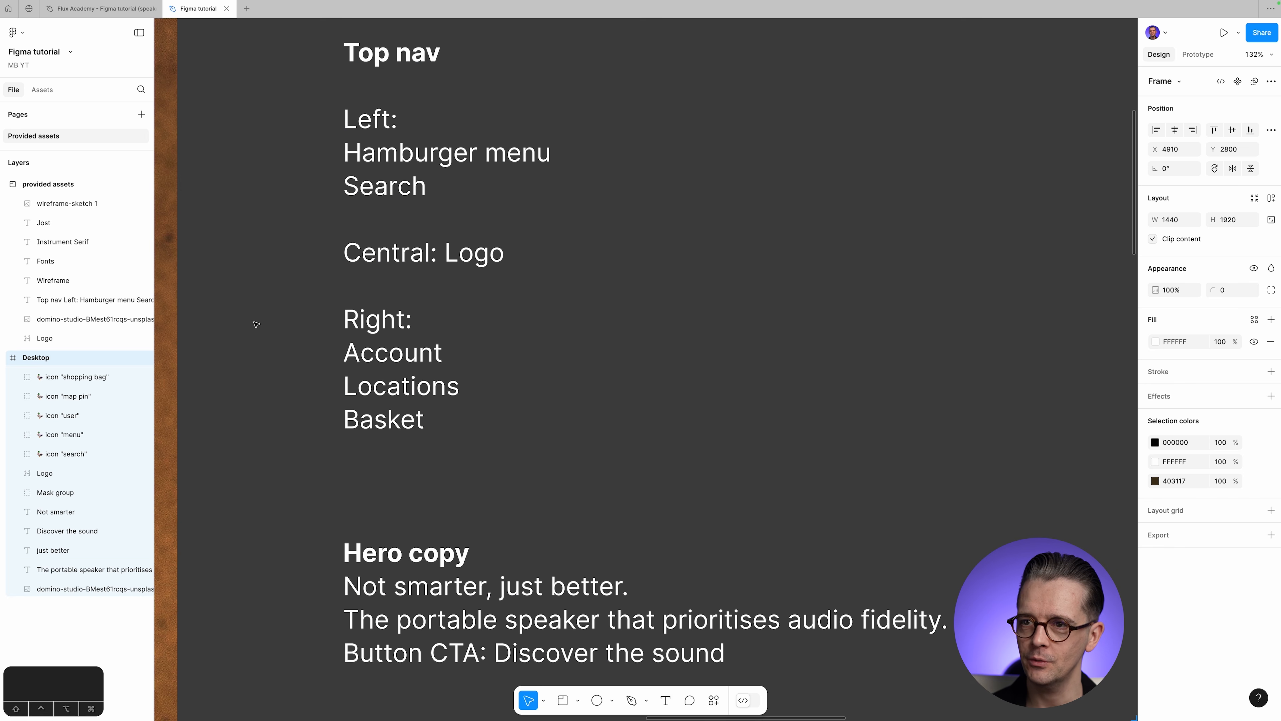
key("shift+2")
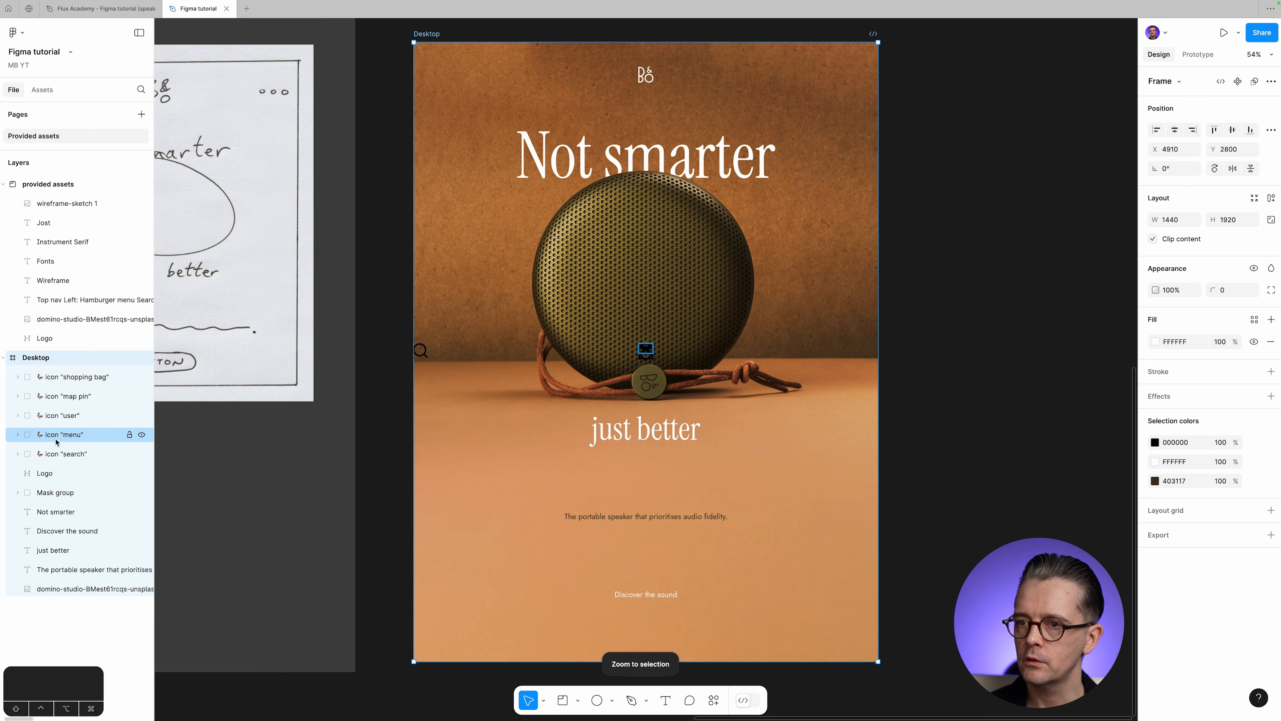
left_click(86, 436)
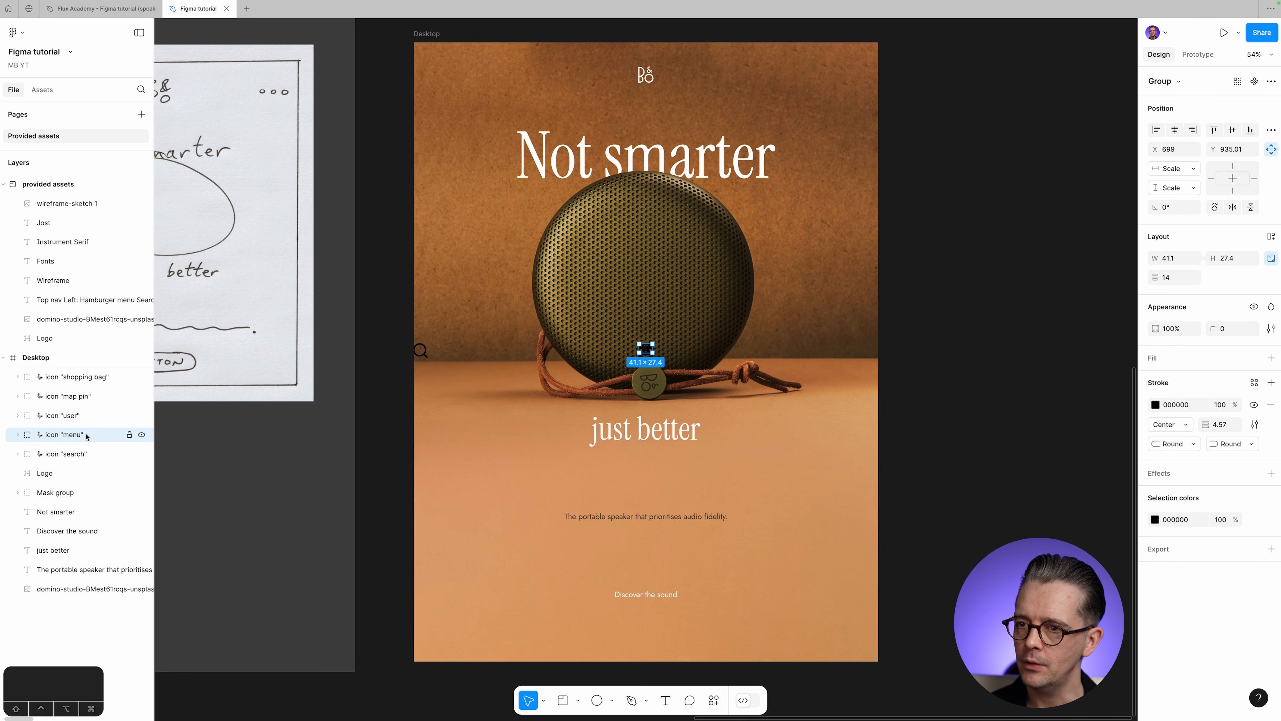
left_click(65, 456, "shift")
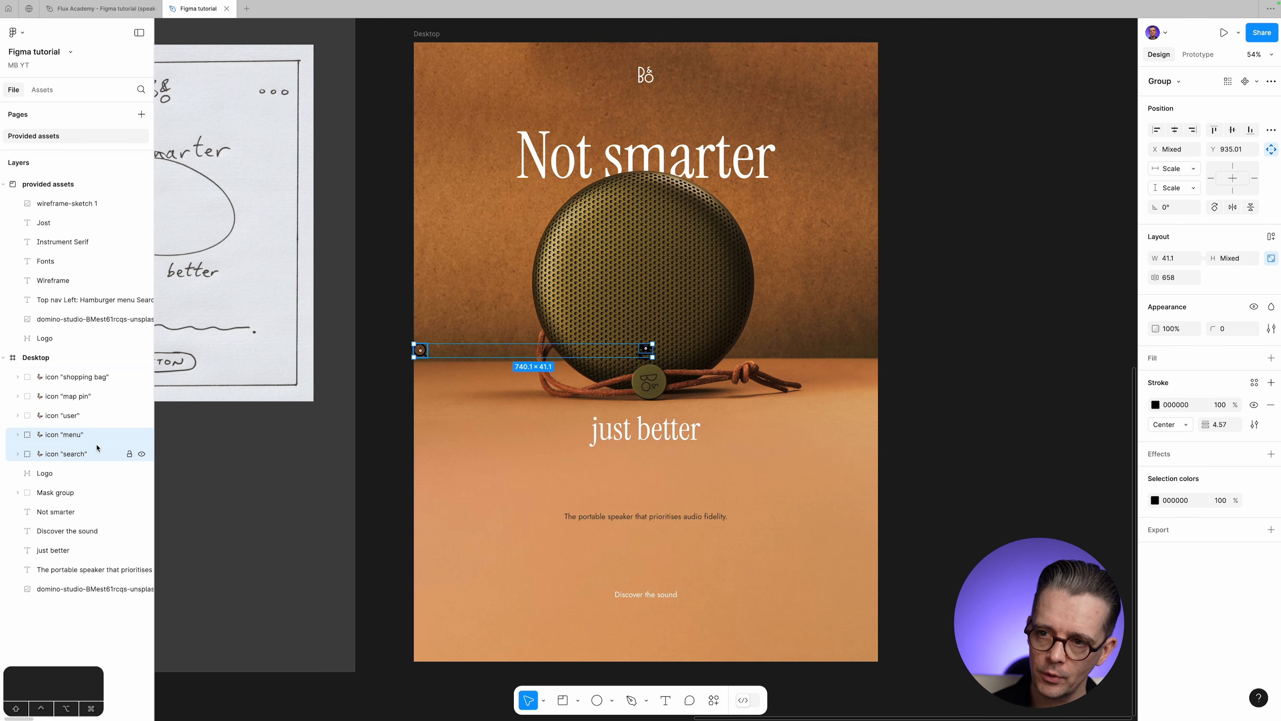
left_click(19, 437)
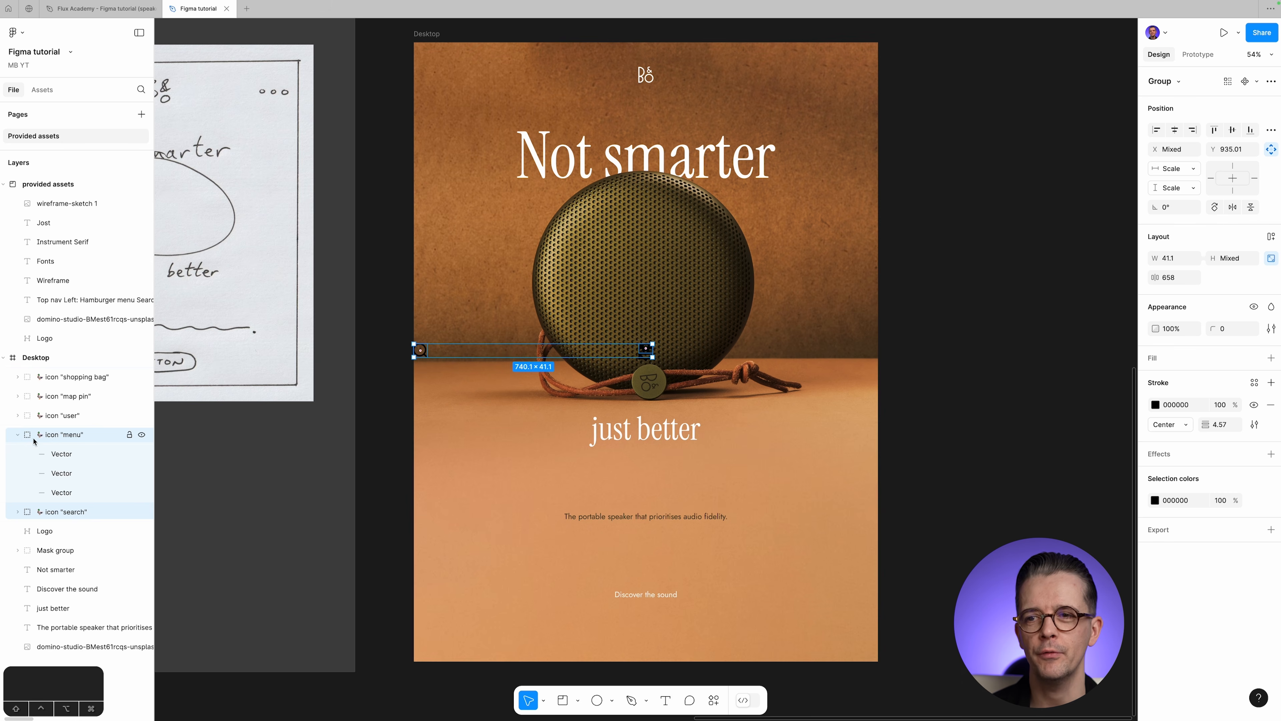
left_click(18, 435)
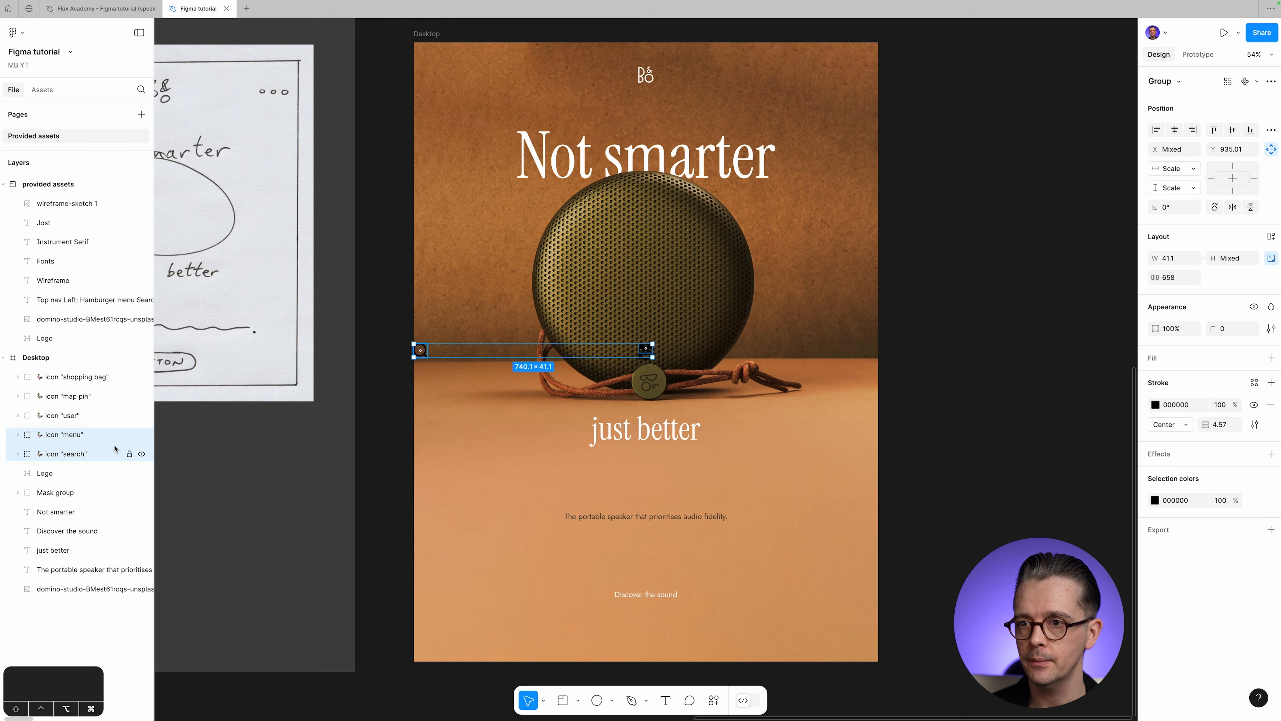
key("ctrl+alt+g")
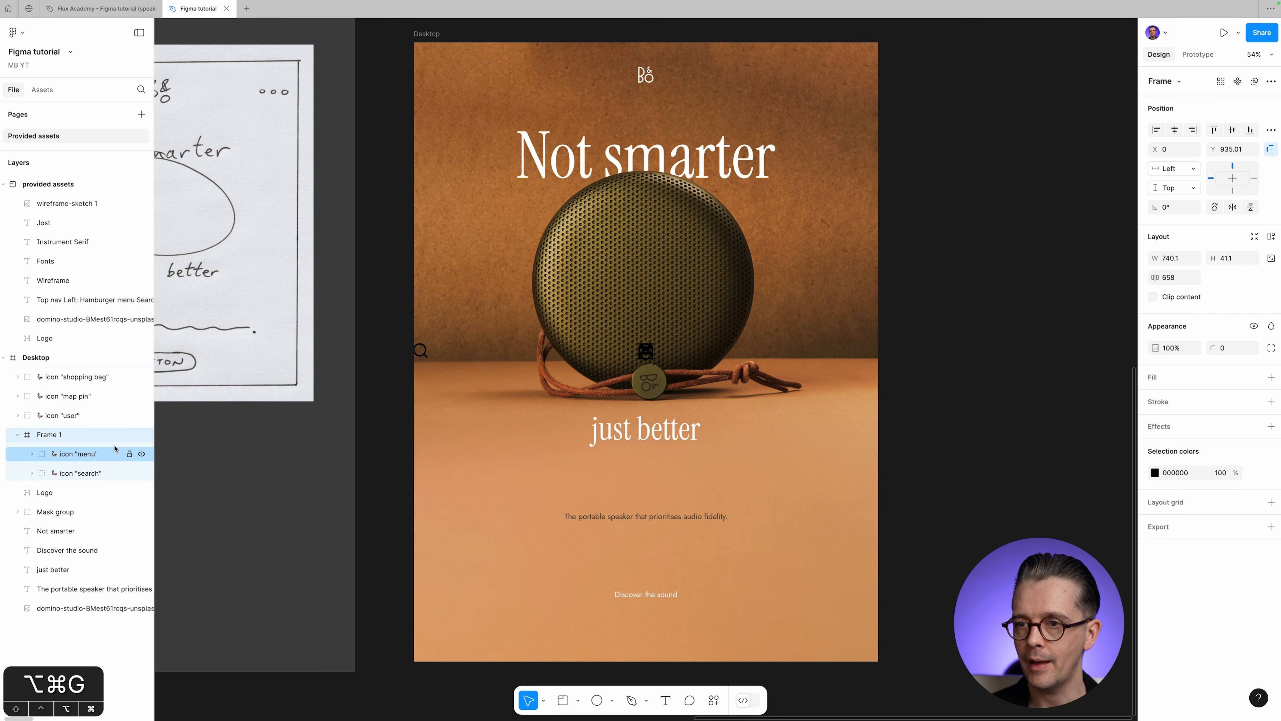
Rename the new frame around the menu and search icons "left menu icons", copy that name, and collapse the frame's layers.
double_click(55, 437)
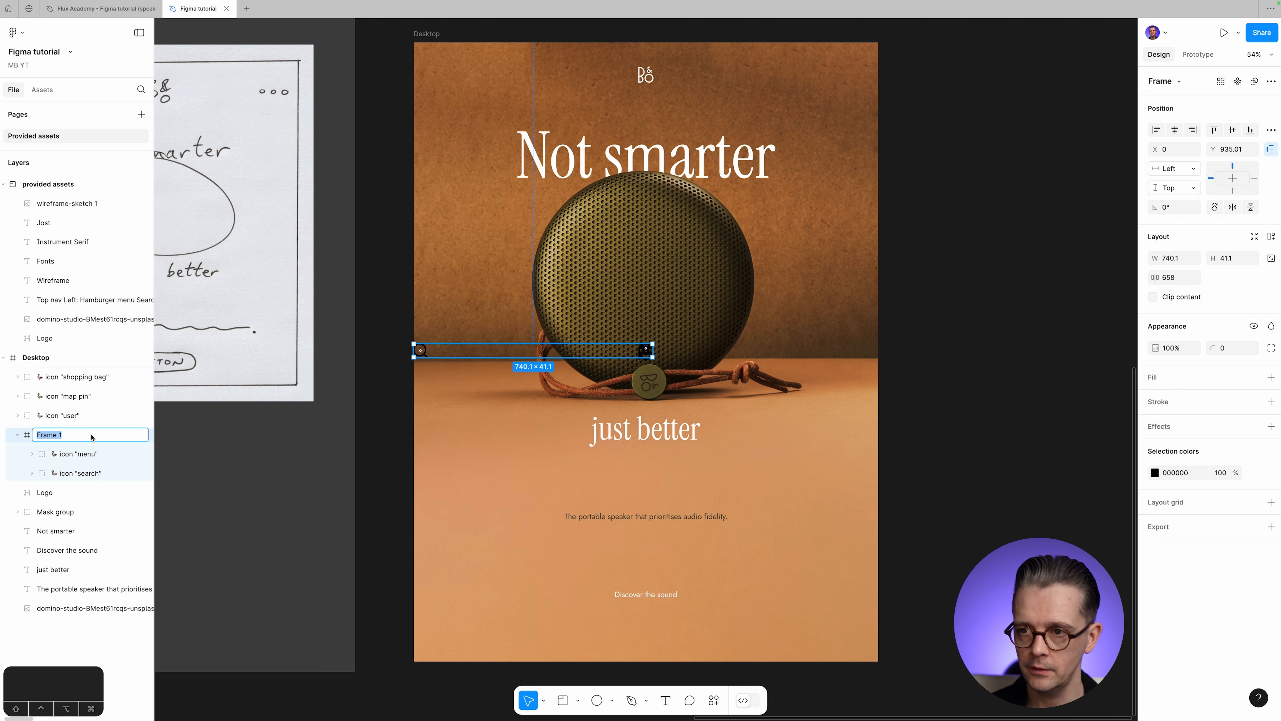
type("left ")
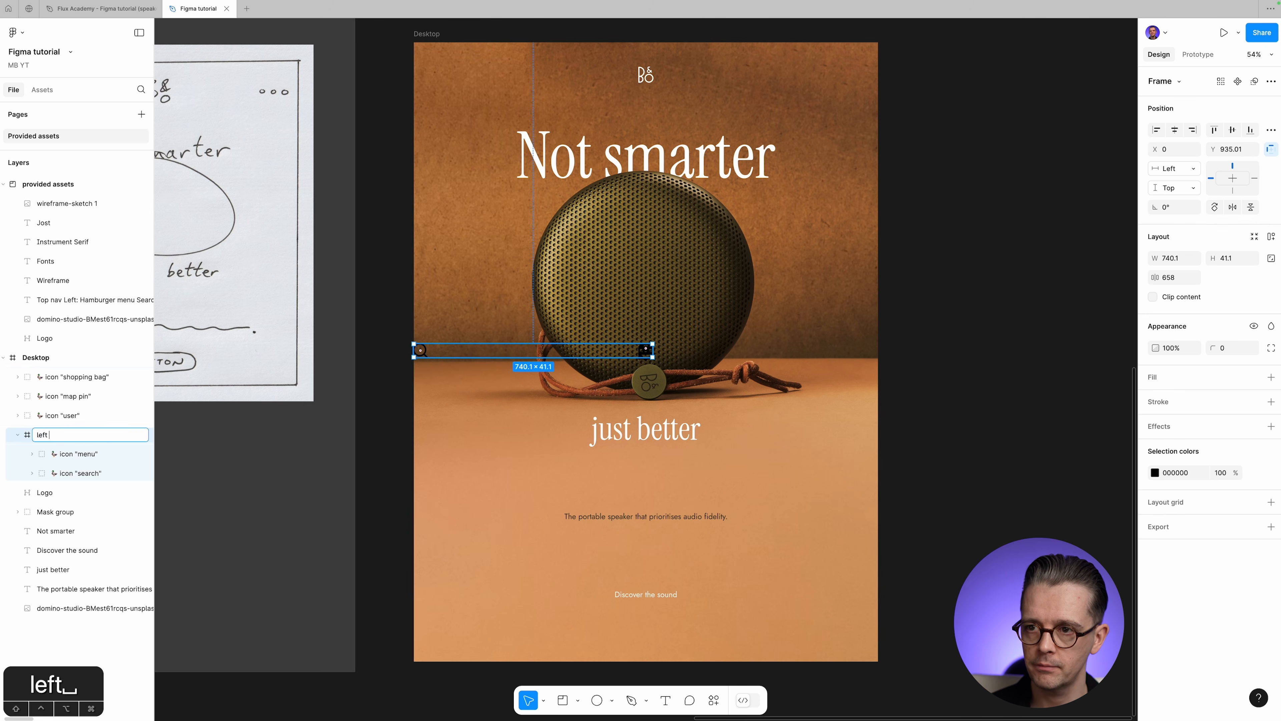
type("icons")
key("Left")
key("Left")
key("Left")
key("Left")
key("Left")
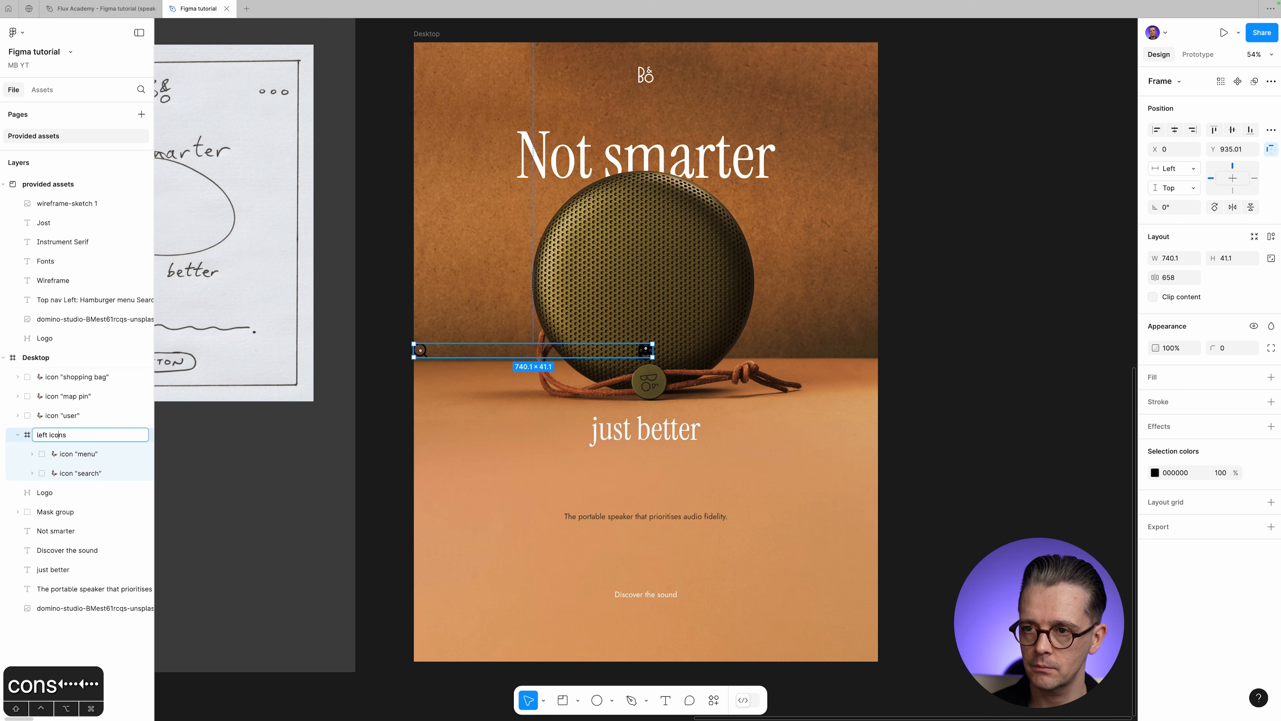
type("menu")
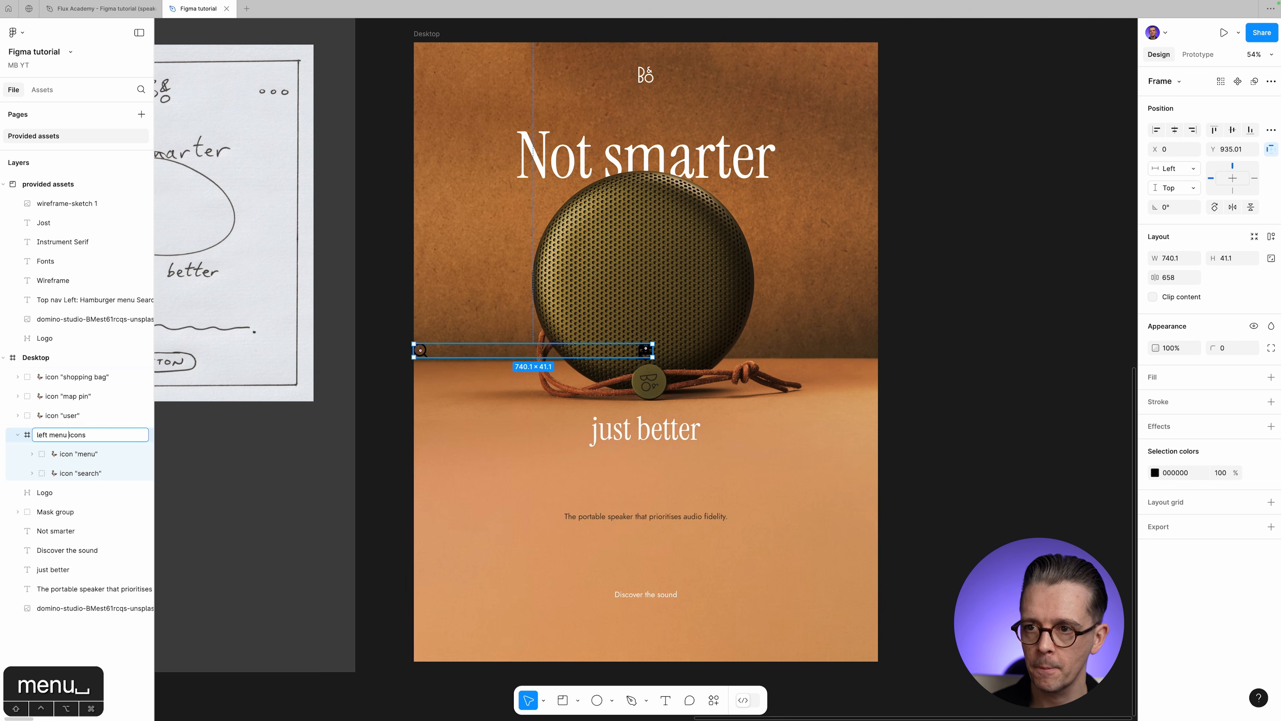
key("super+a")
key("super+c")
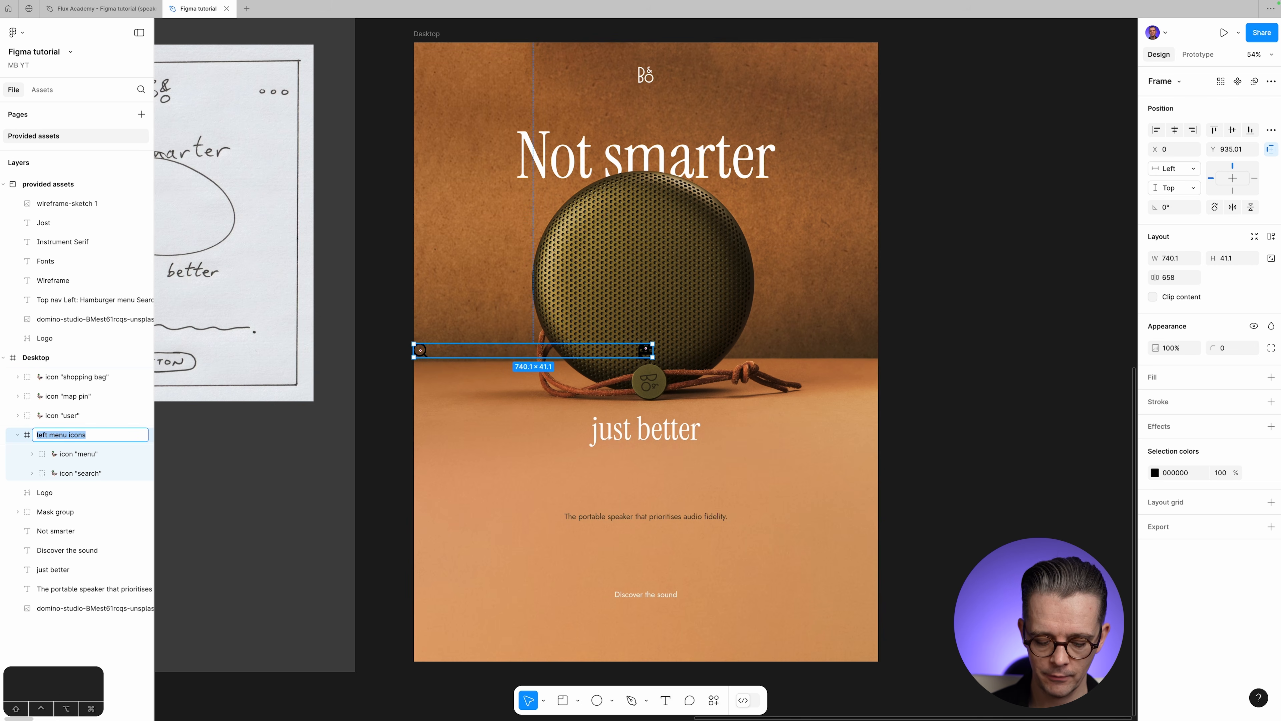
left_click(107, 434)
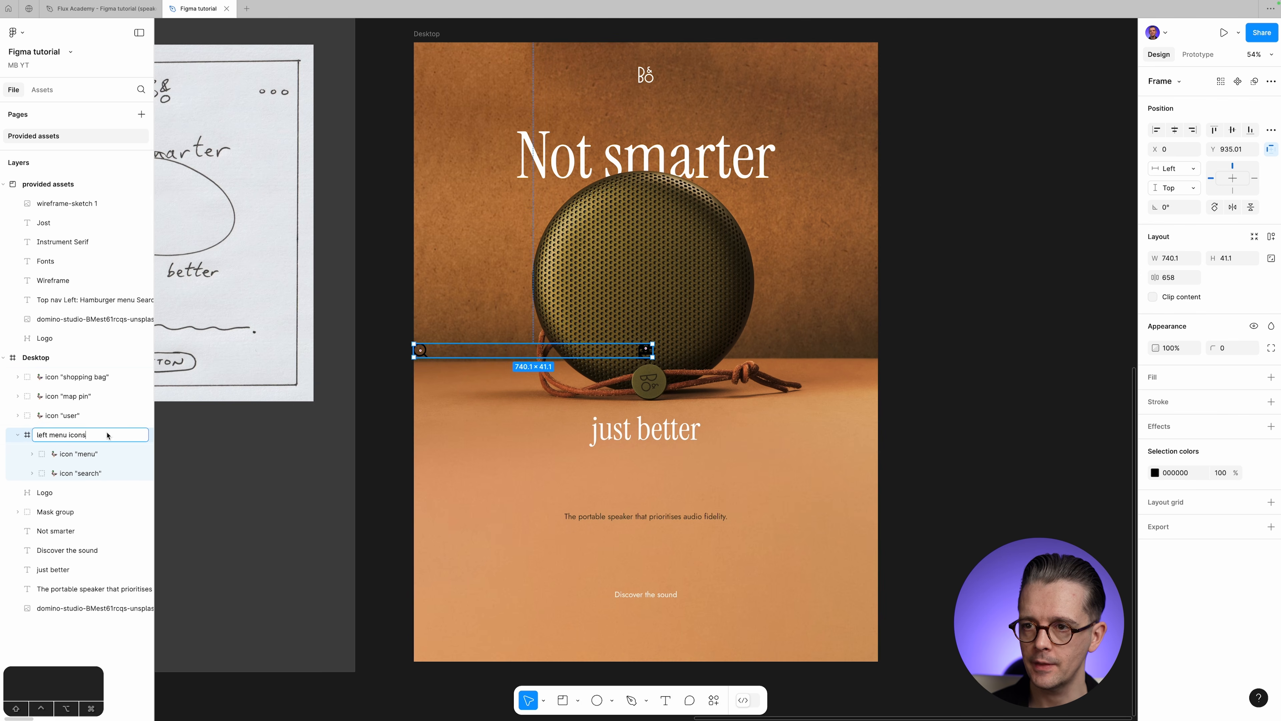
left_click(18, 435)
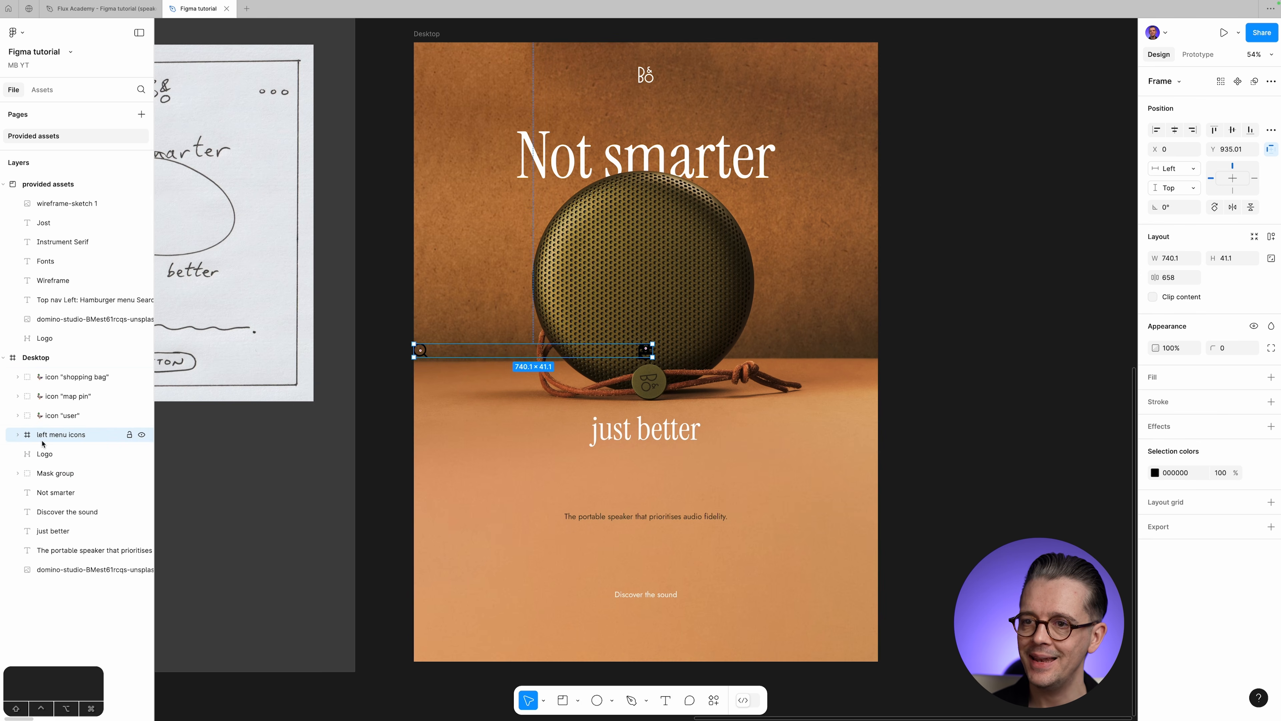
Wrap the shopping bag, map pin and user icons in another new frame.
left_click(55, 416)
left_click(76, 377, "shift")
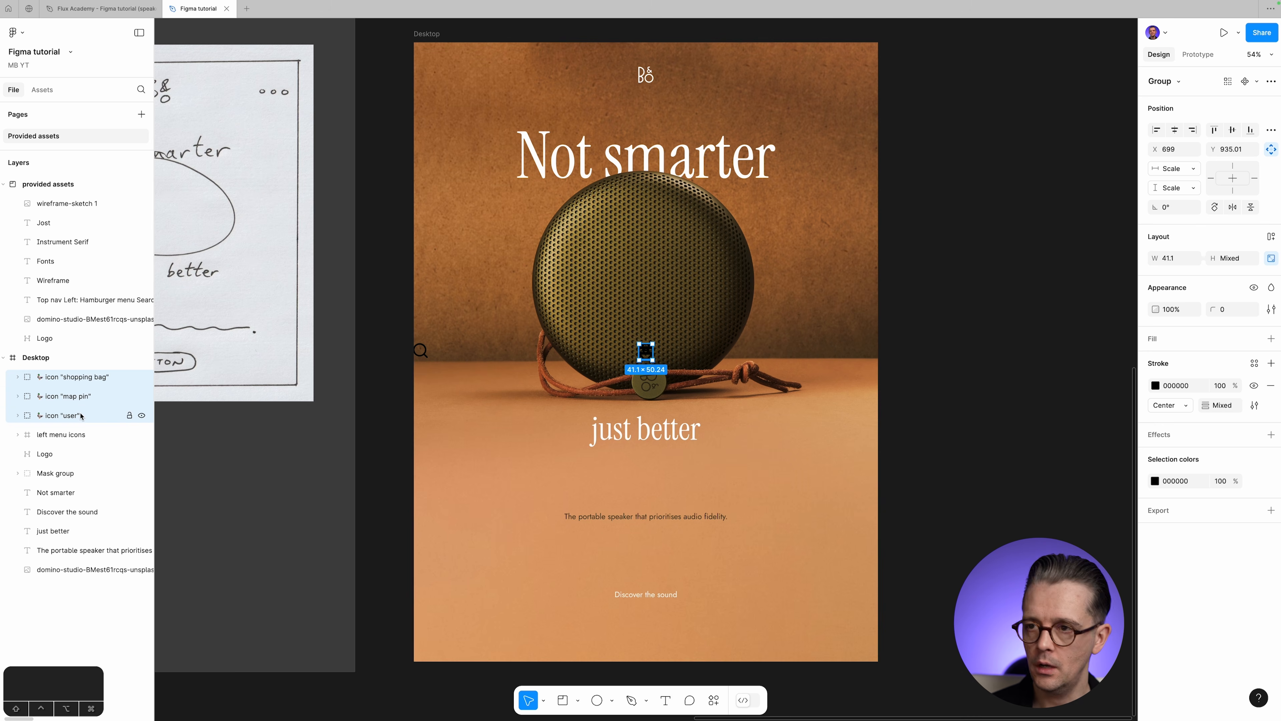
key("alt")
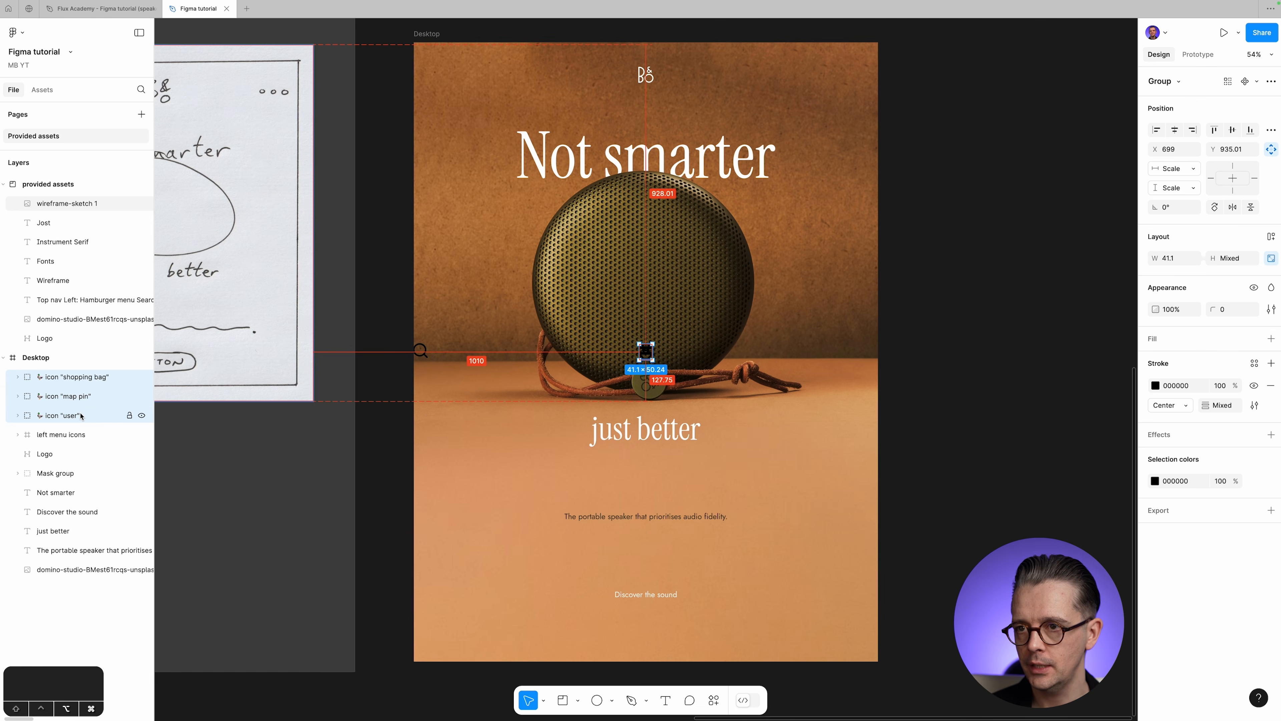
key("super+alt+g")
Rename the frame around the shopping bag, map pin and user icons "right menu icons", reusing the copied name.
double_click(81, 377)
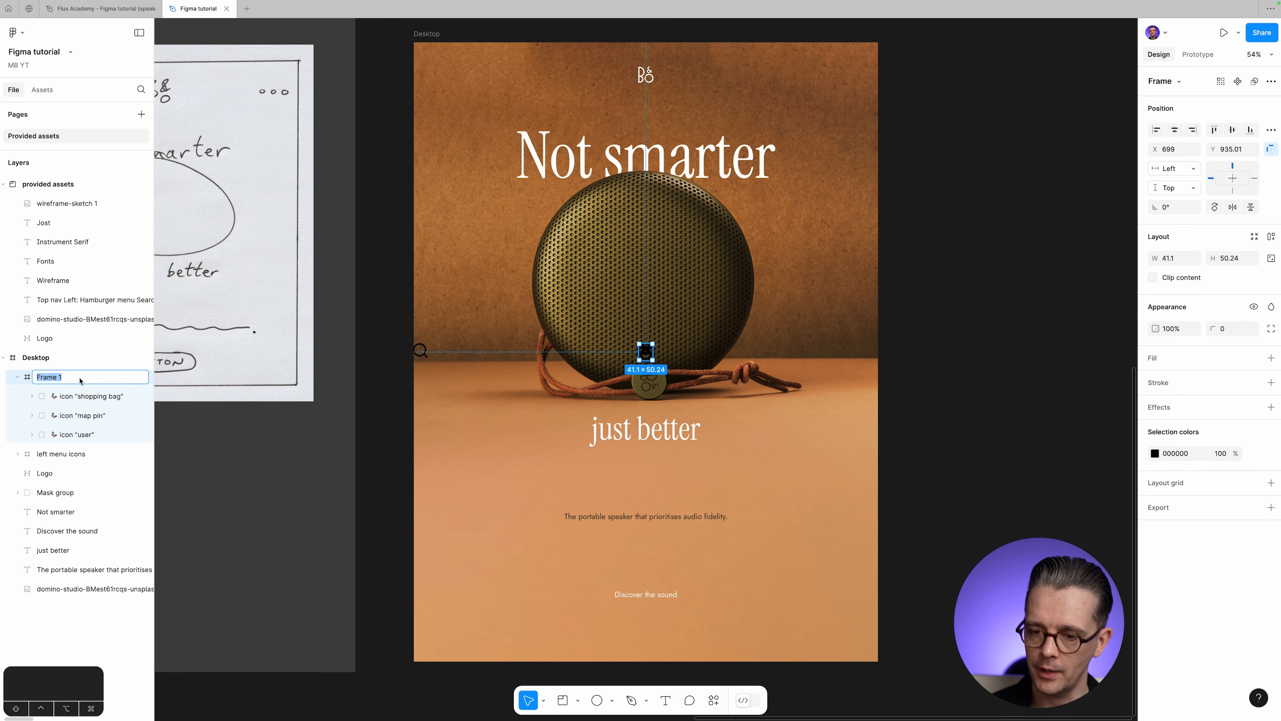
key("super+v")
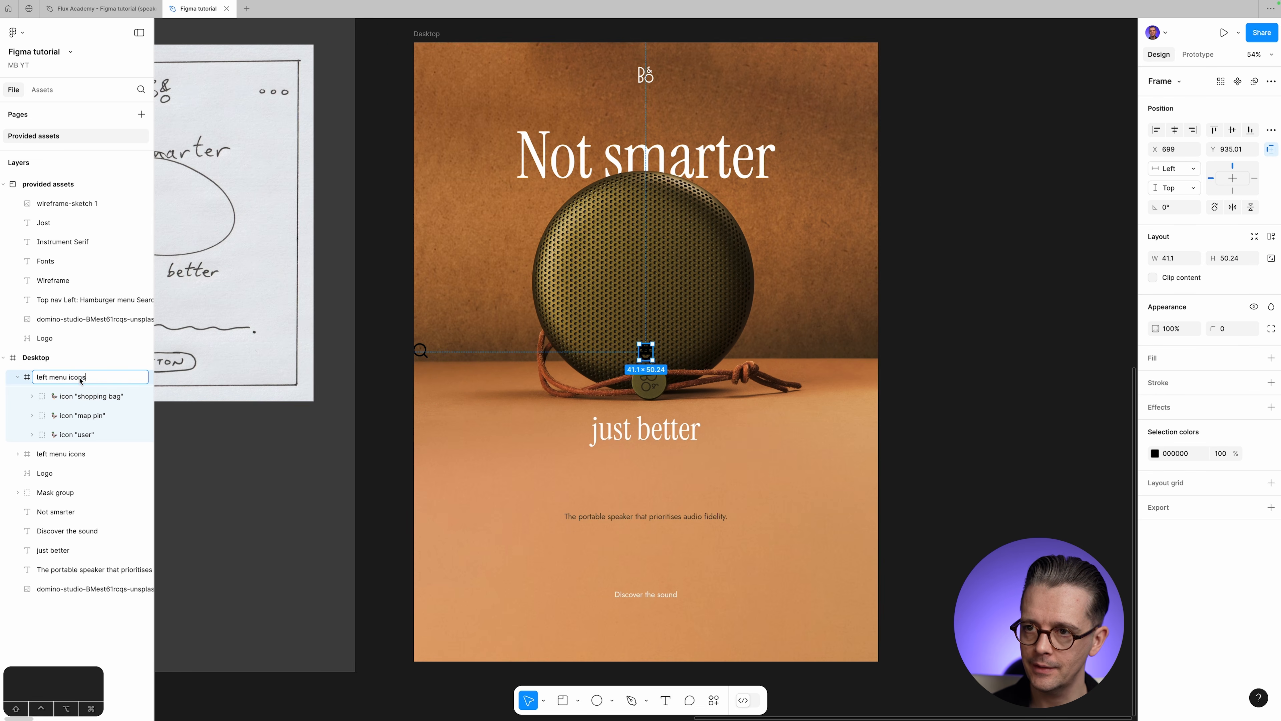
key("super+Left")
key("shift+Right")
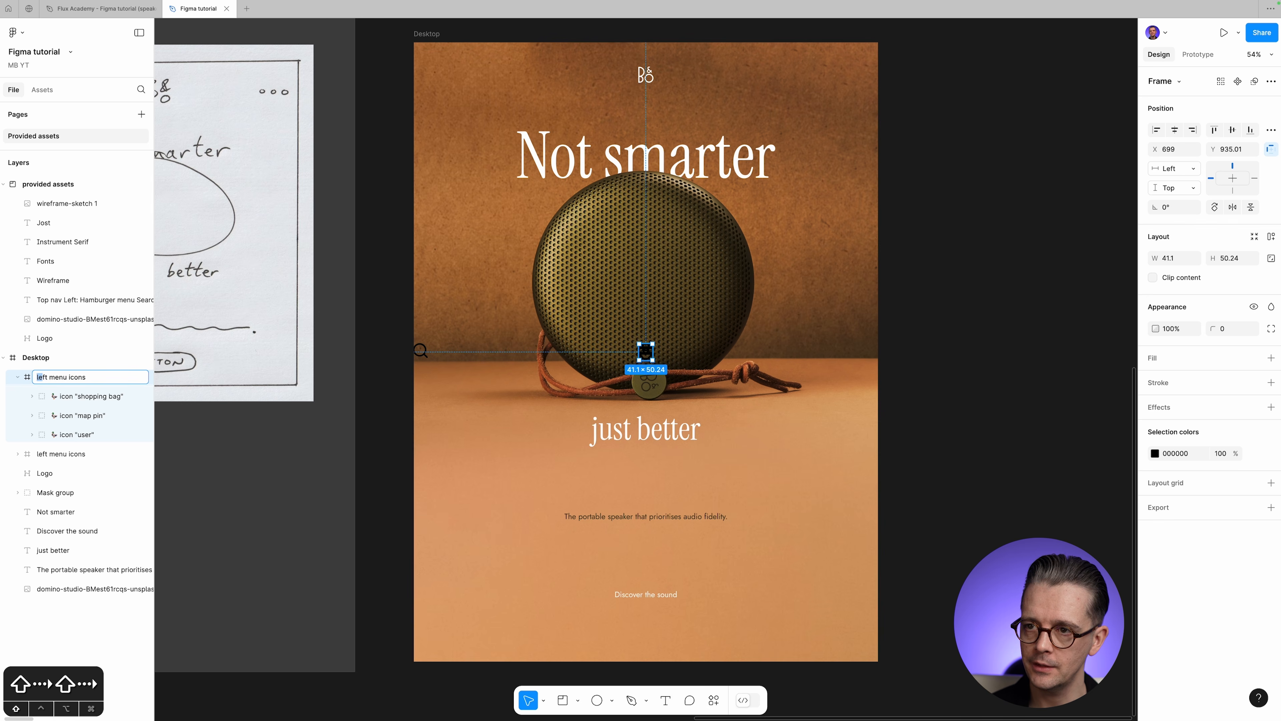
type("righ")
key("Return")
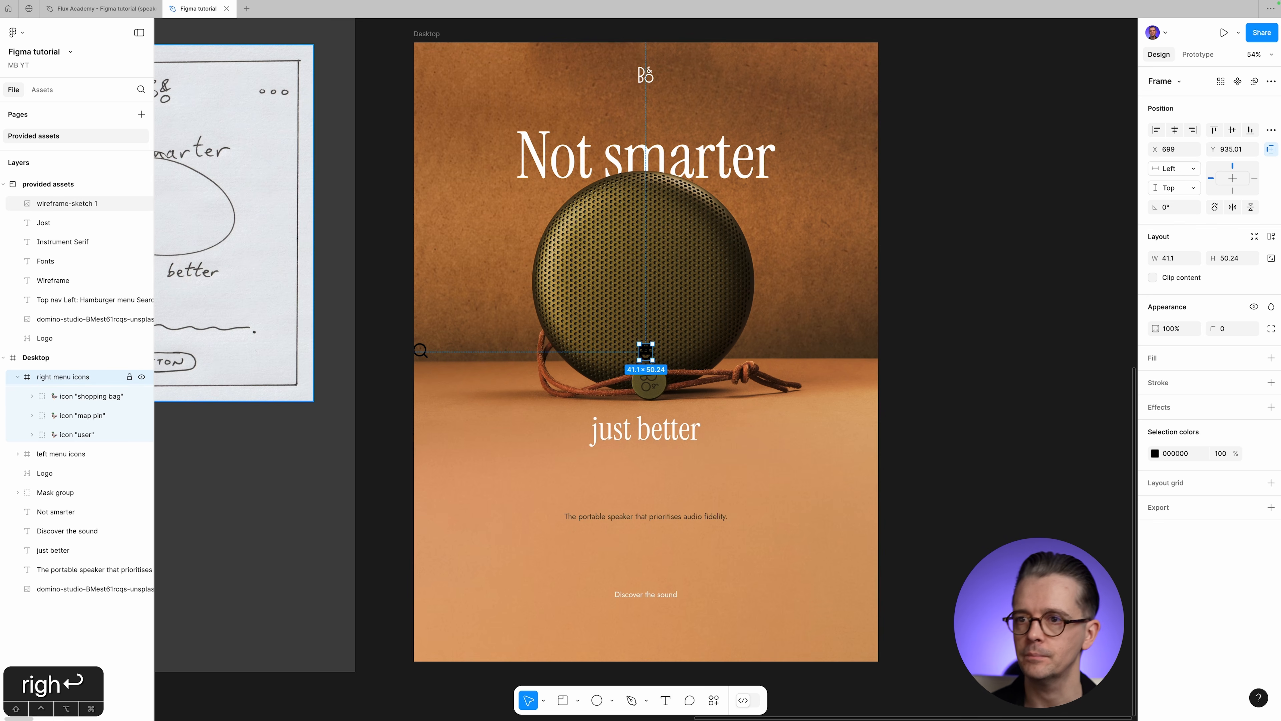
Align the "right menu icons" frame to the right and top edges of the Desktop frame.
scroll(780, 518, "up", 3)
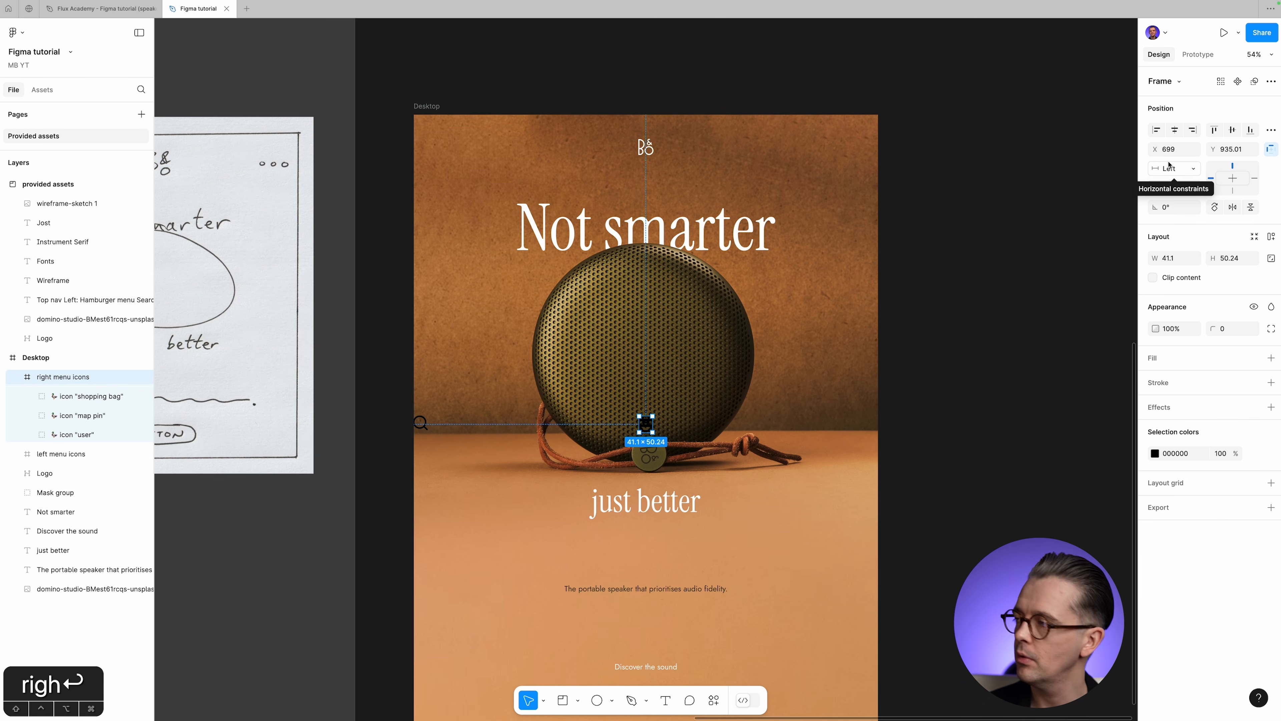
key("alt+d")
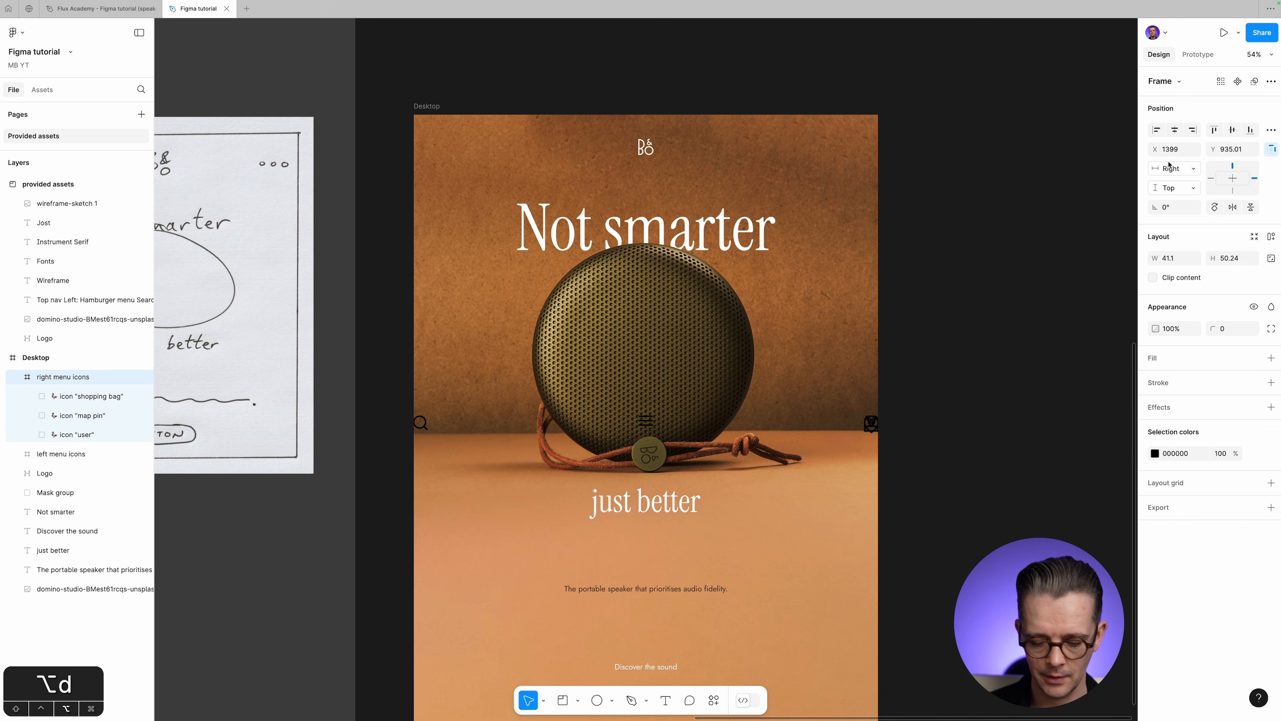
key("alt+w")
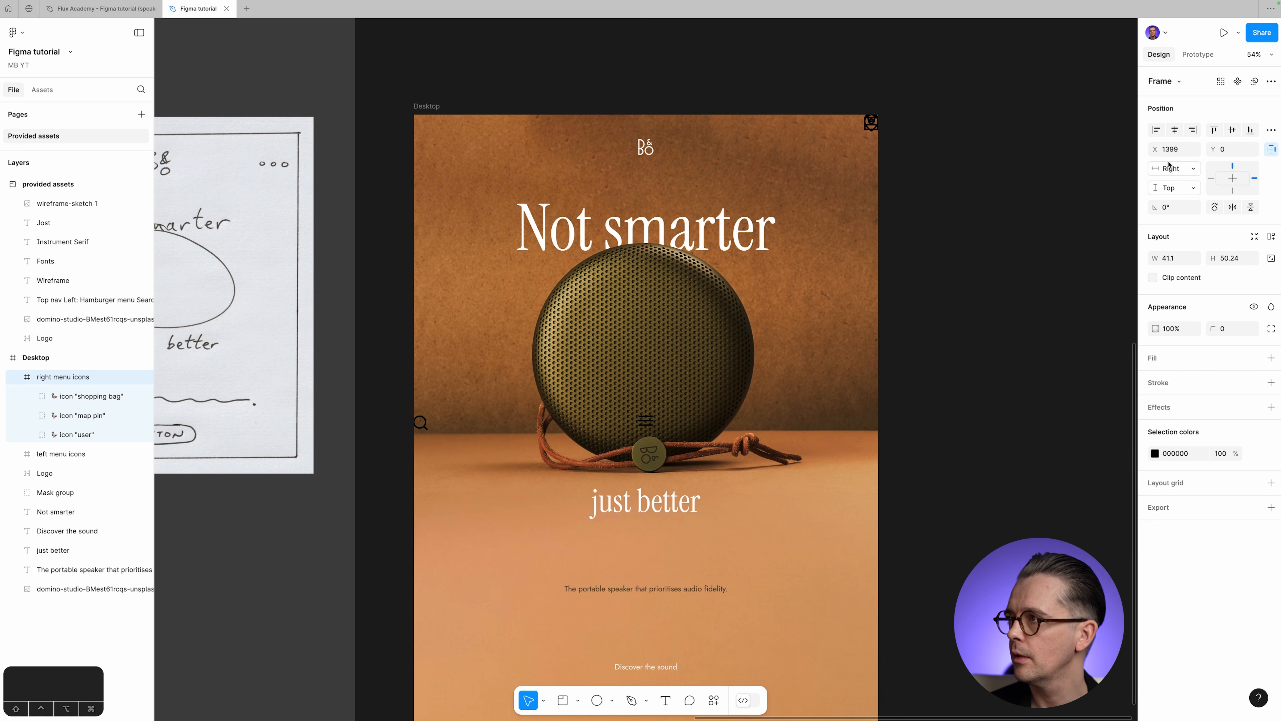
Align the "left menu icons" frame to the left and top edges of the Desktop frame.
scroll(55, 492, "up", 1)
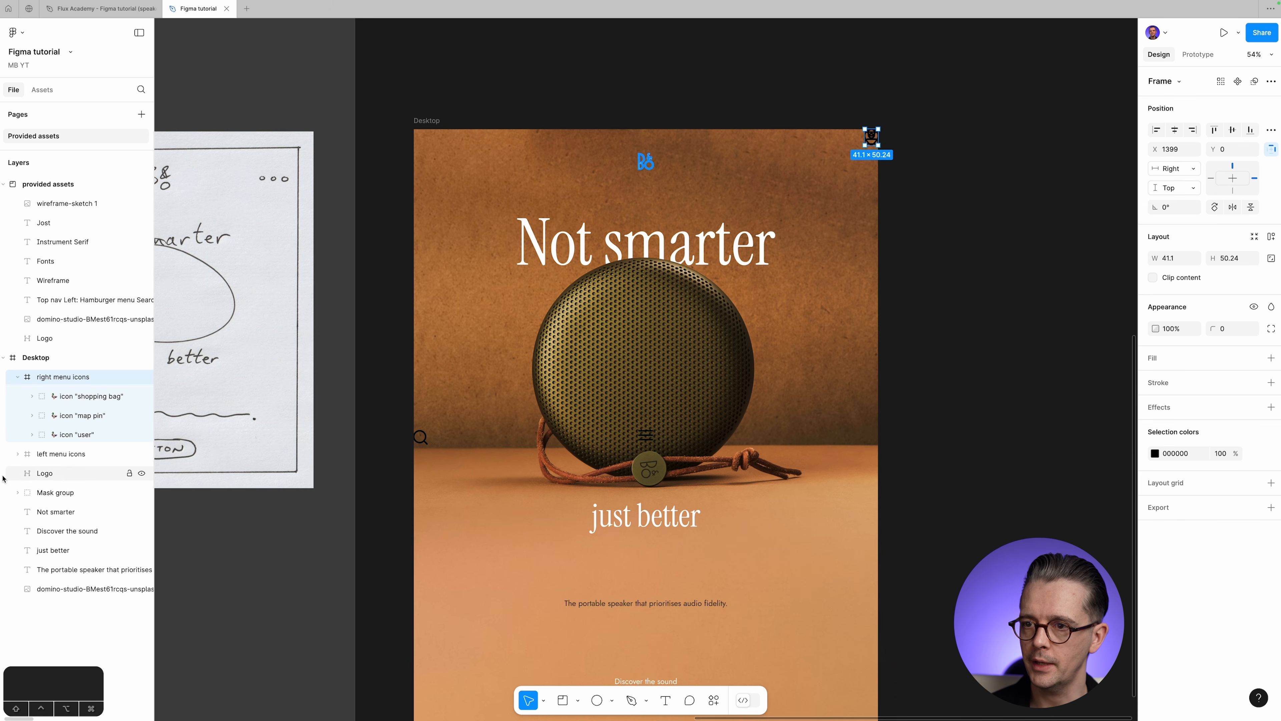
left_click(54, 457)
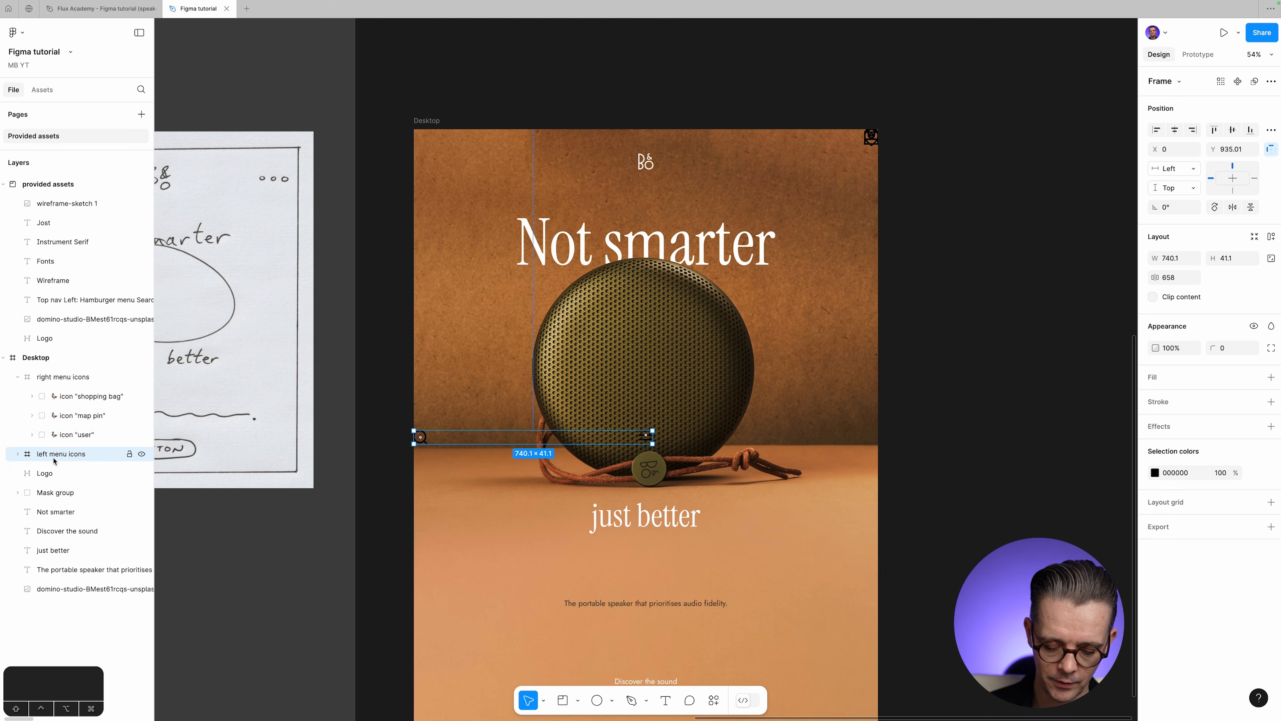
key("alt+a")
key("alt+w")
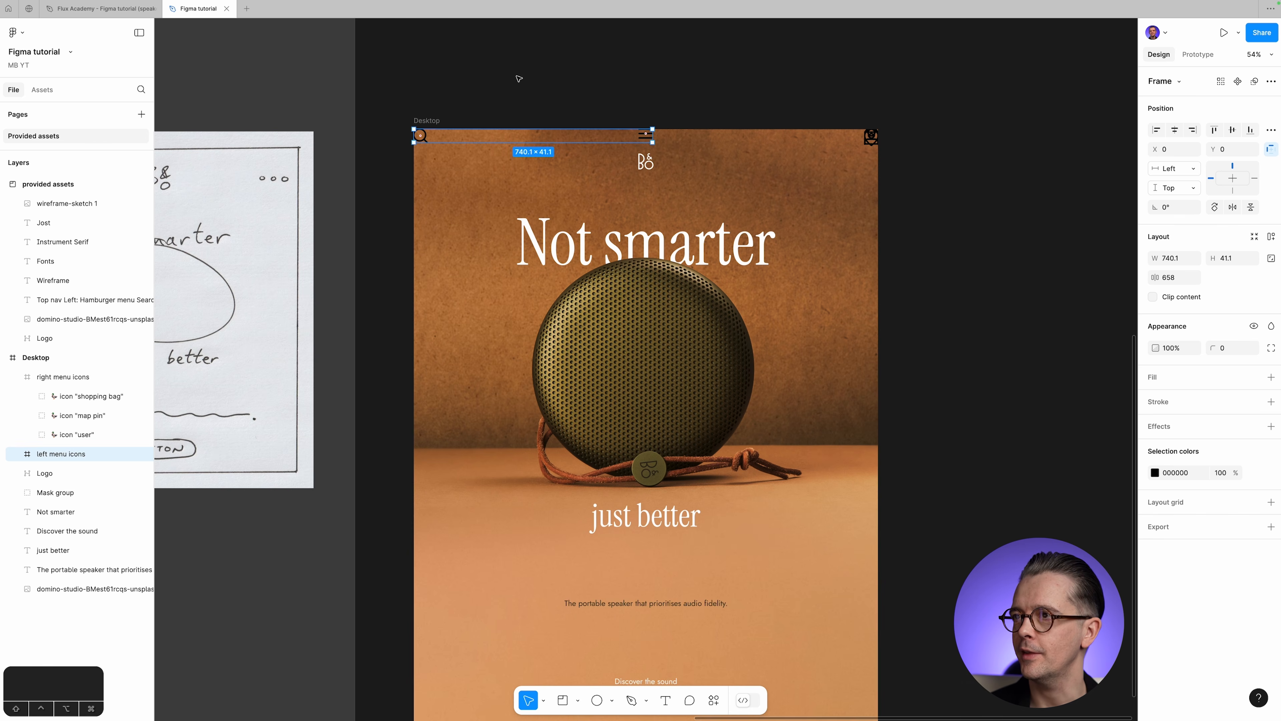
Apply auto layout to the "right menu icons" frame.
left_click(438, 121)
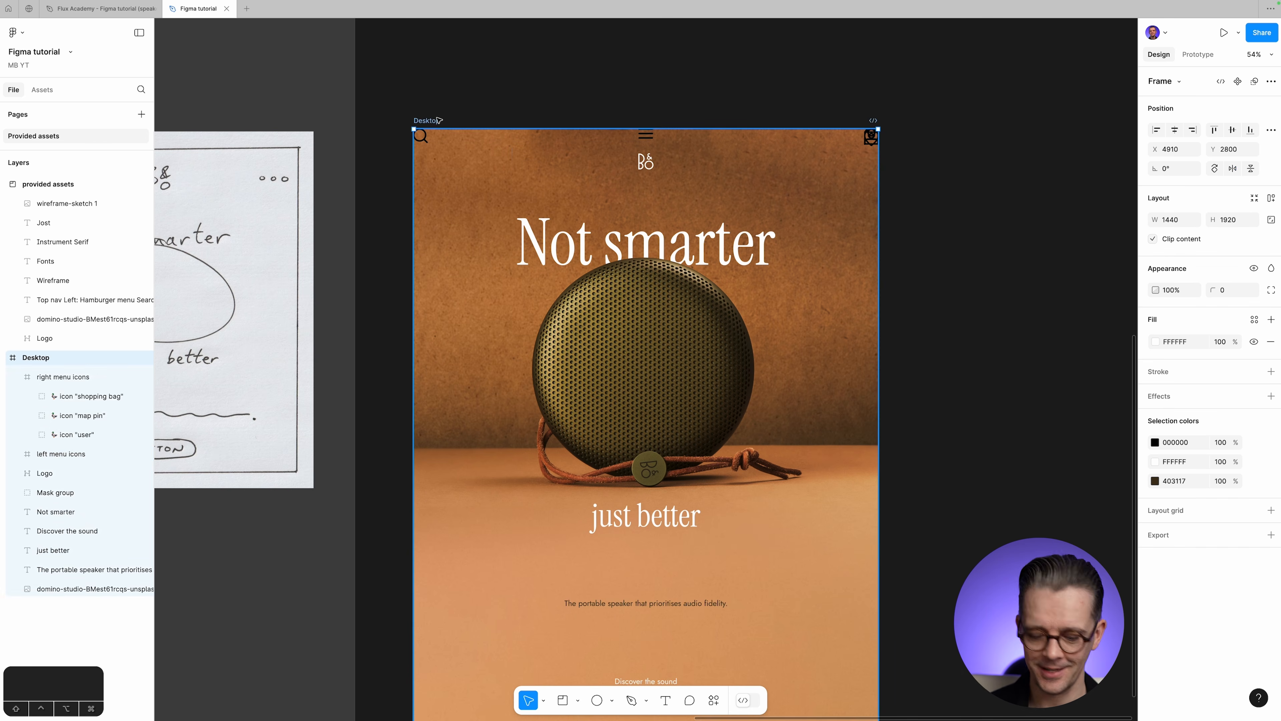
key("shift+2")
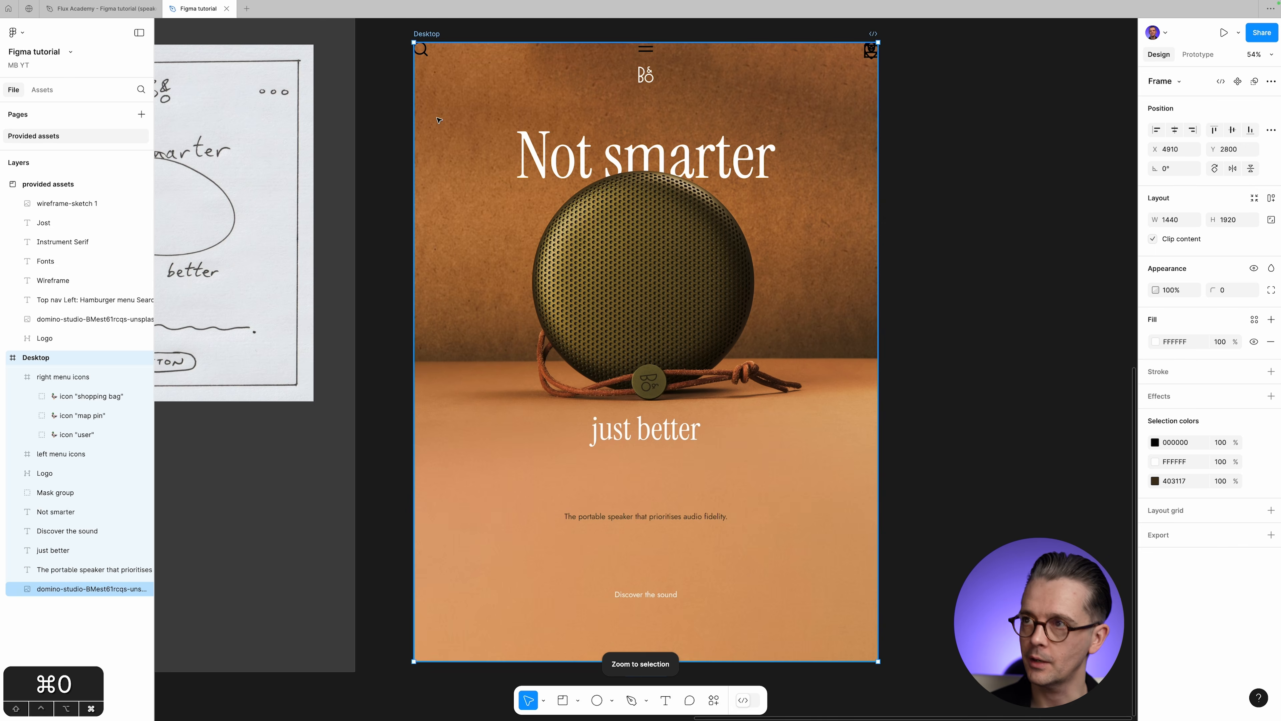
key("super+0")
scroll(799, 353, "up", 10)
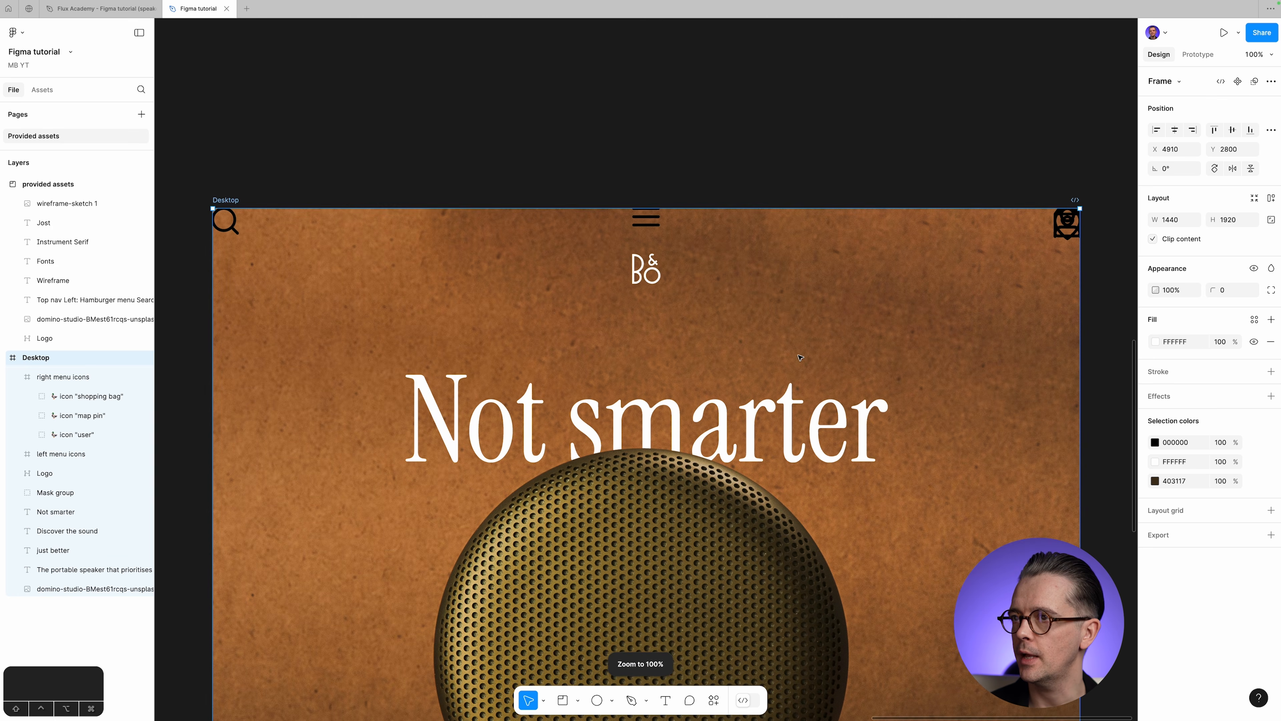
left_click(443, 108)
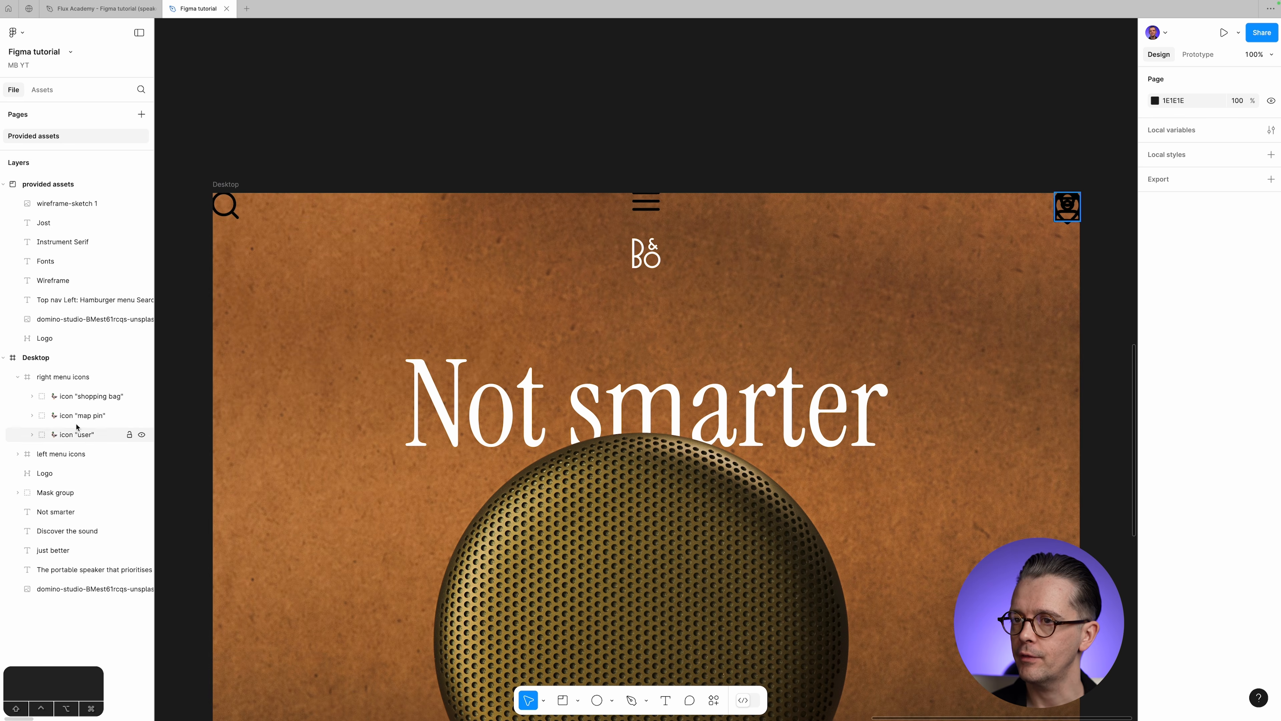
left_click(66, 379)
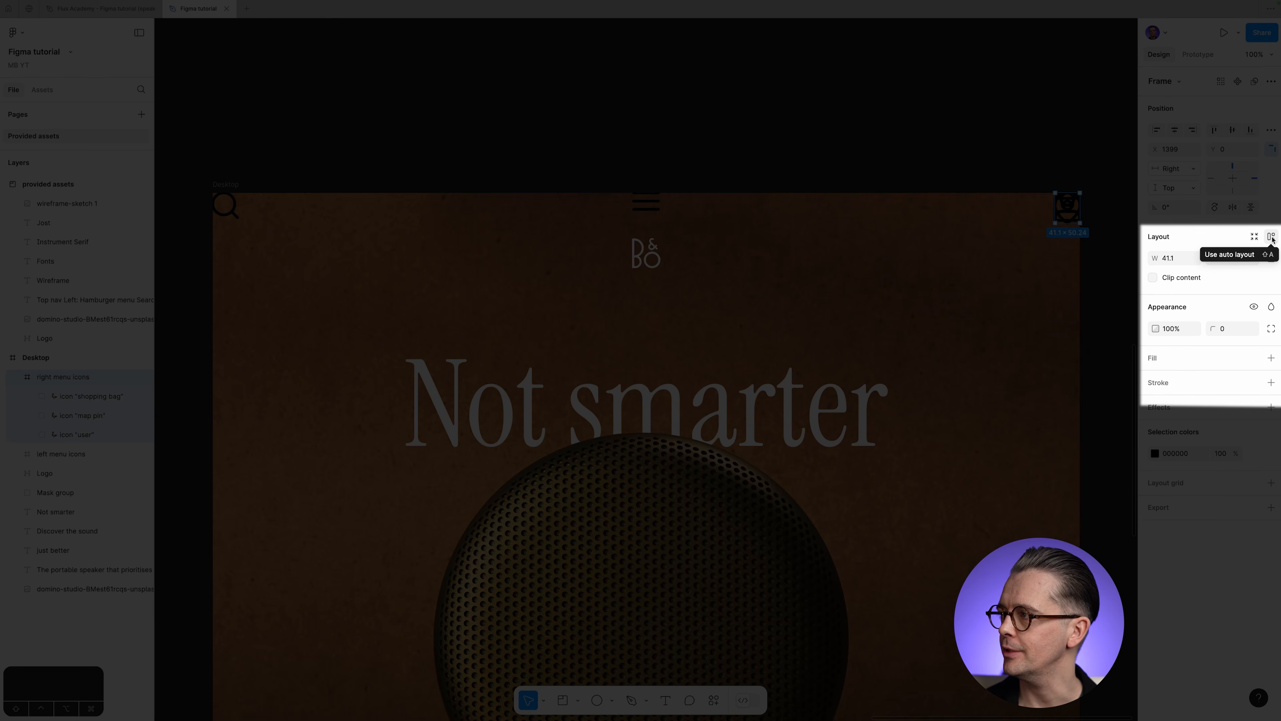
left_click(1271, 237)
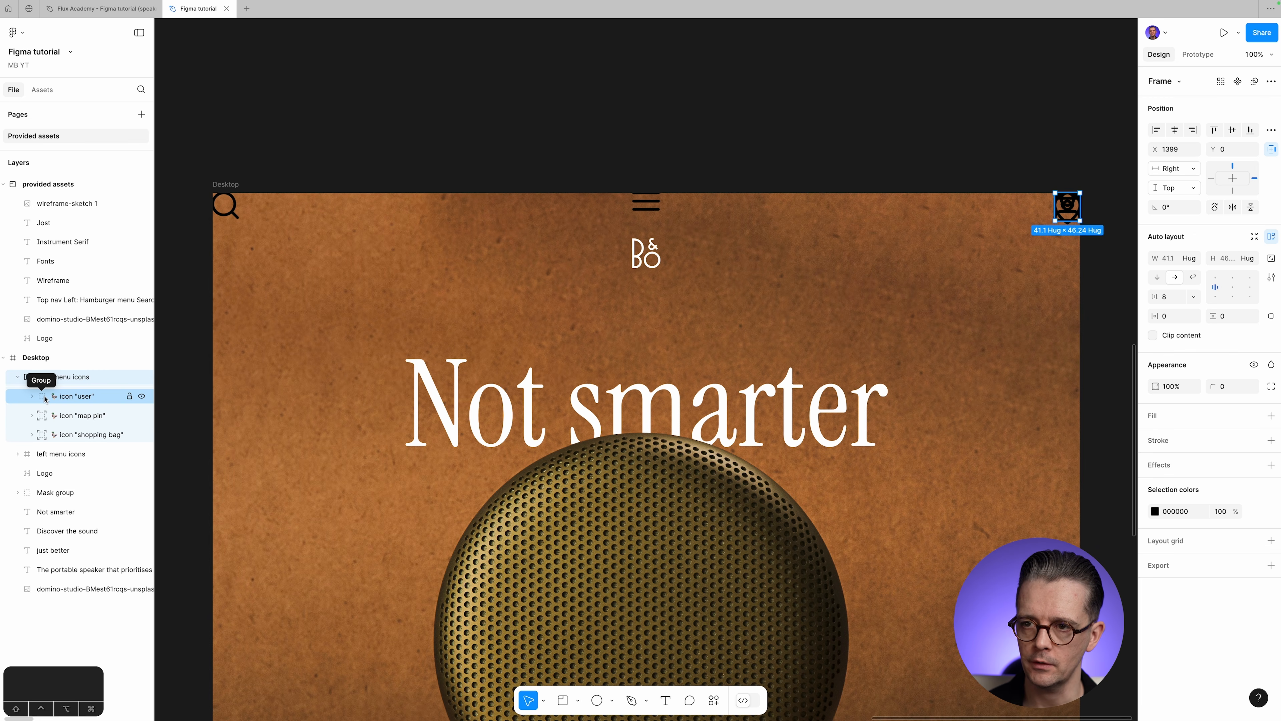
Stop the map pin and shopping bag icons from ignoring the auto layout of the "right menu icons" frame.
left_click(71, 417)
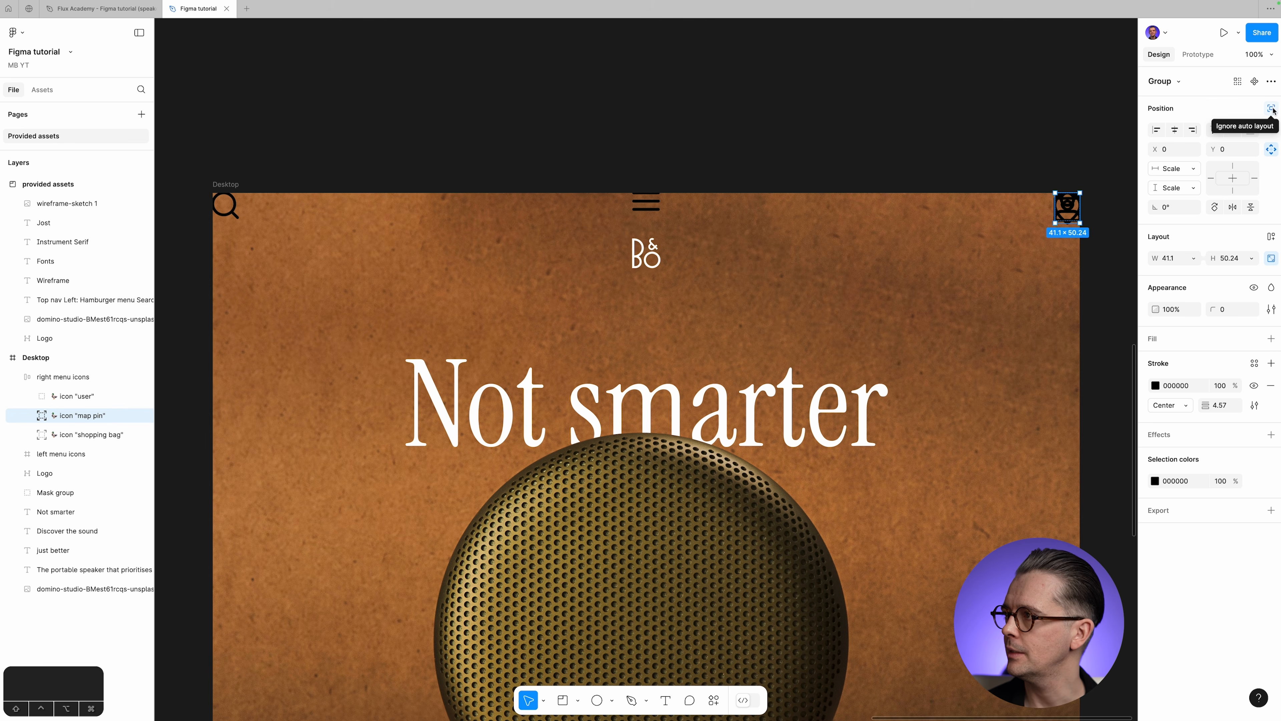
left_click(1271, 108)
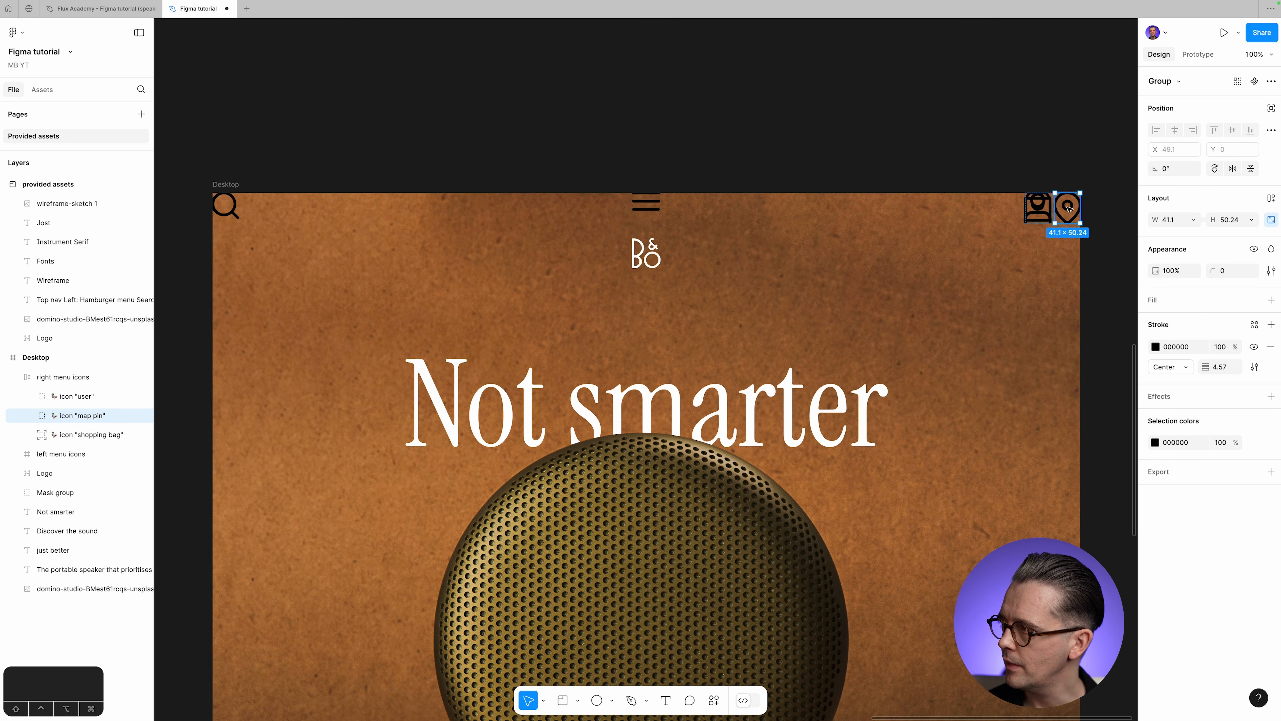
left_click(86, 435)
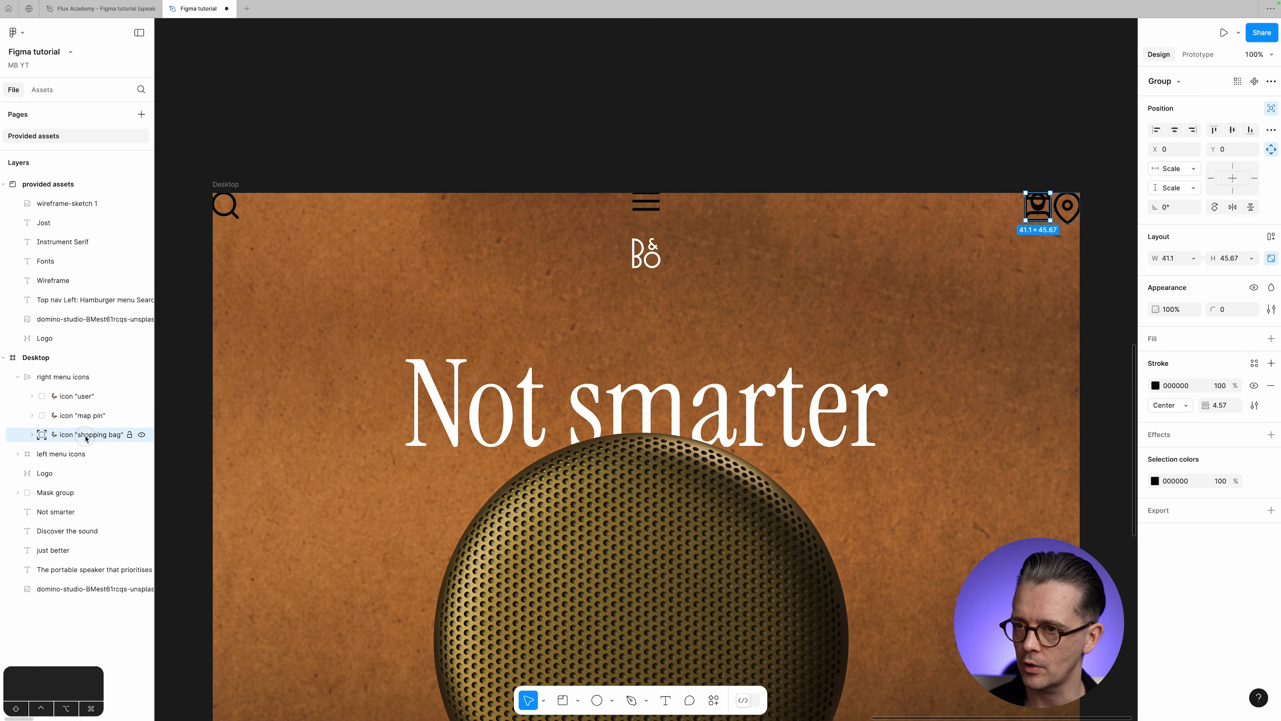
left_click(1272, 109)
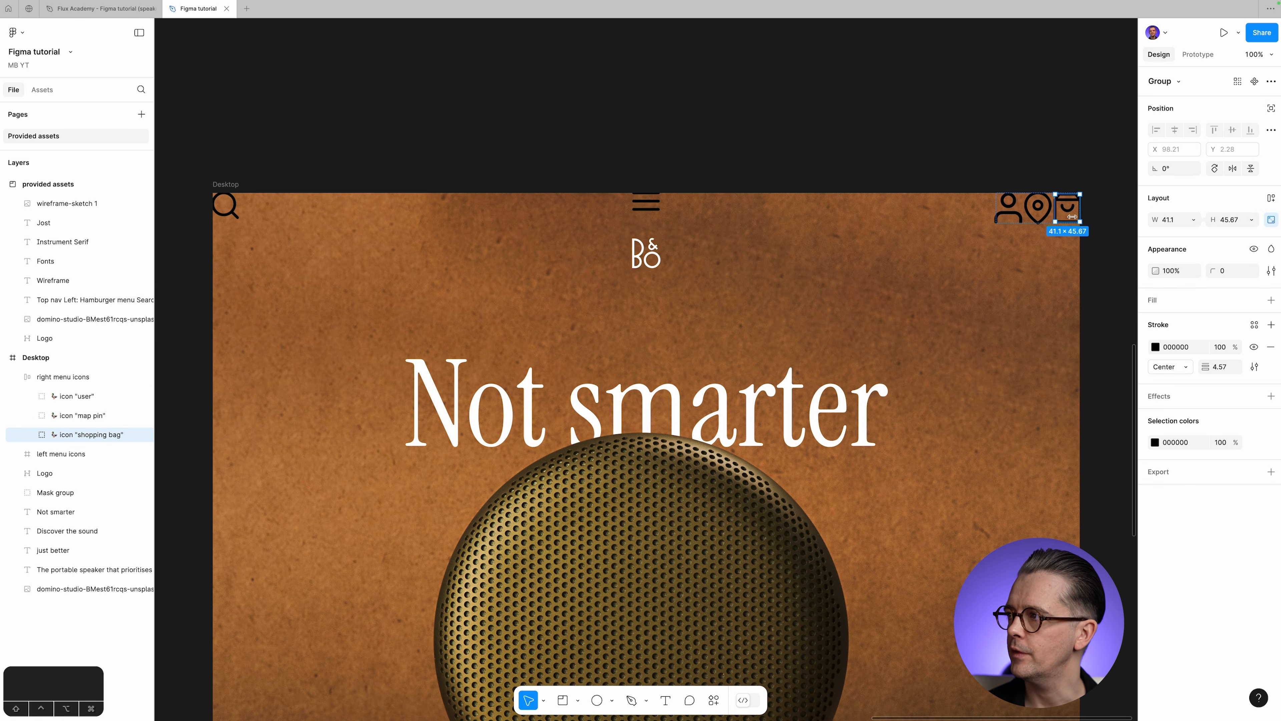
Set the width of the "right menu icons" frame to hug contents.
left_click(77, 379)
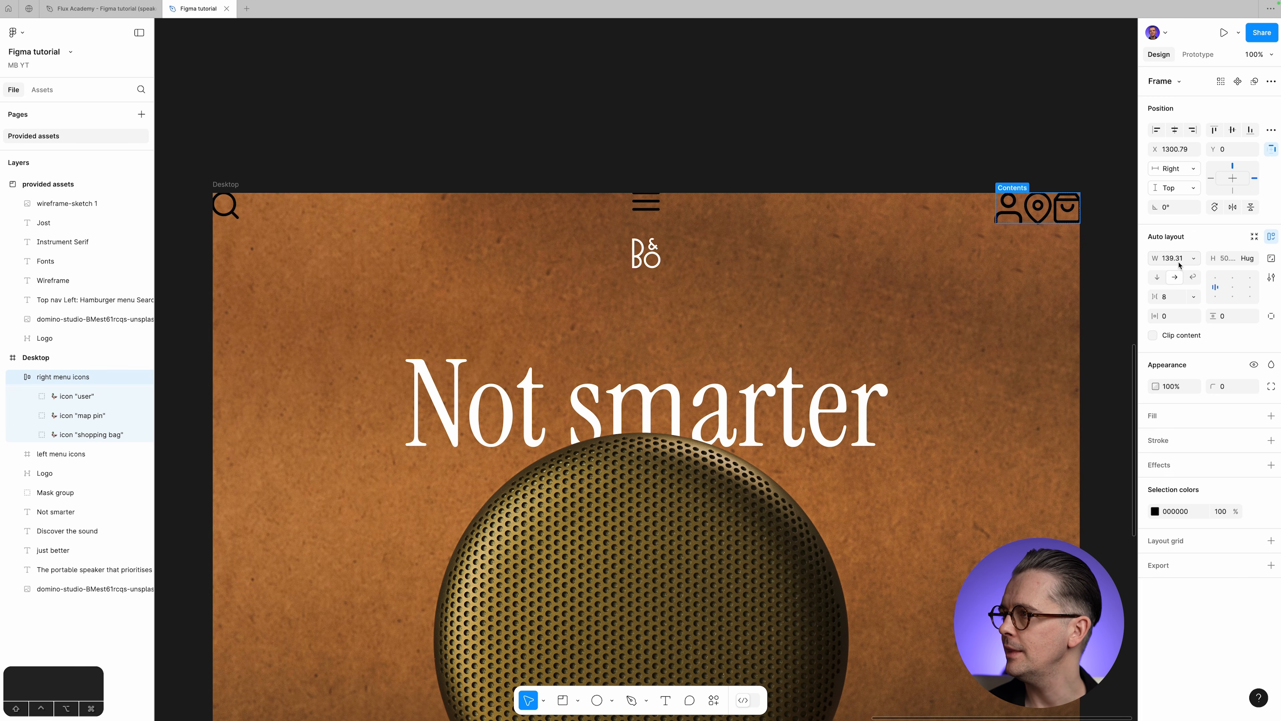
left_click(1193, 261)
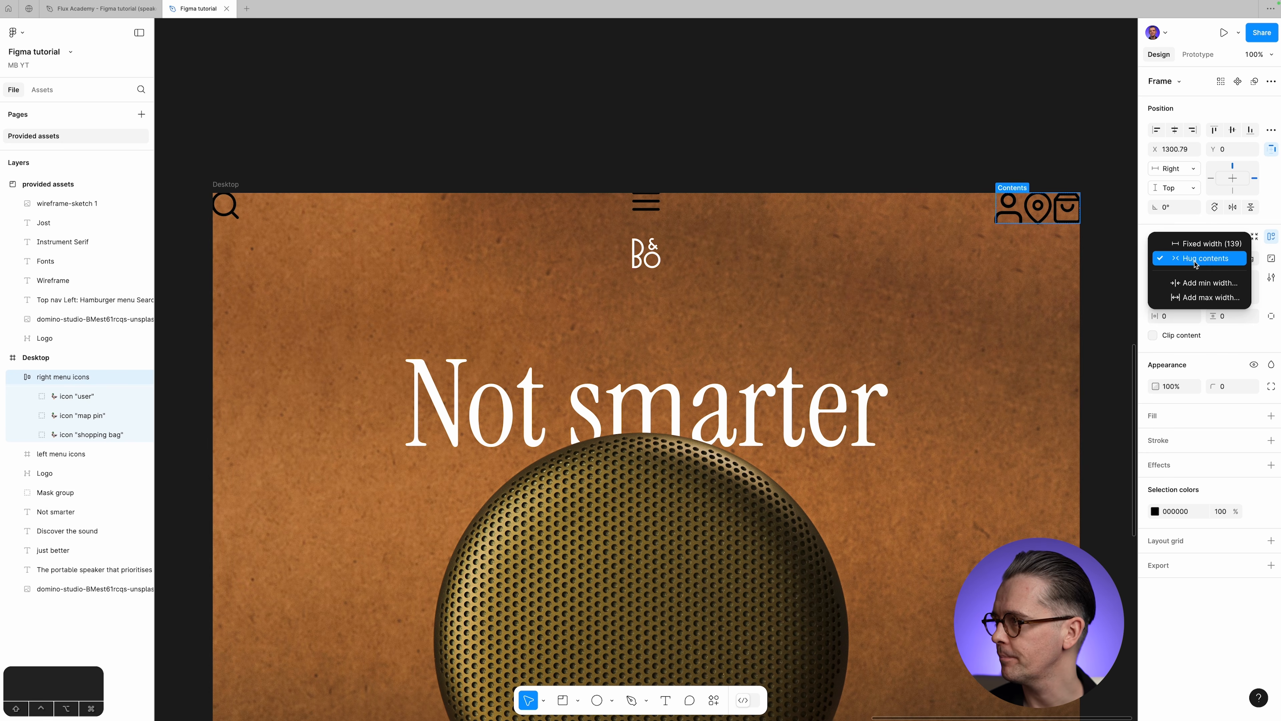
left_click(1196, 259)
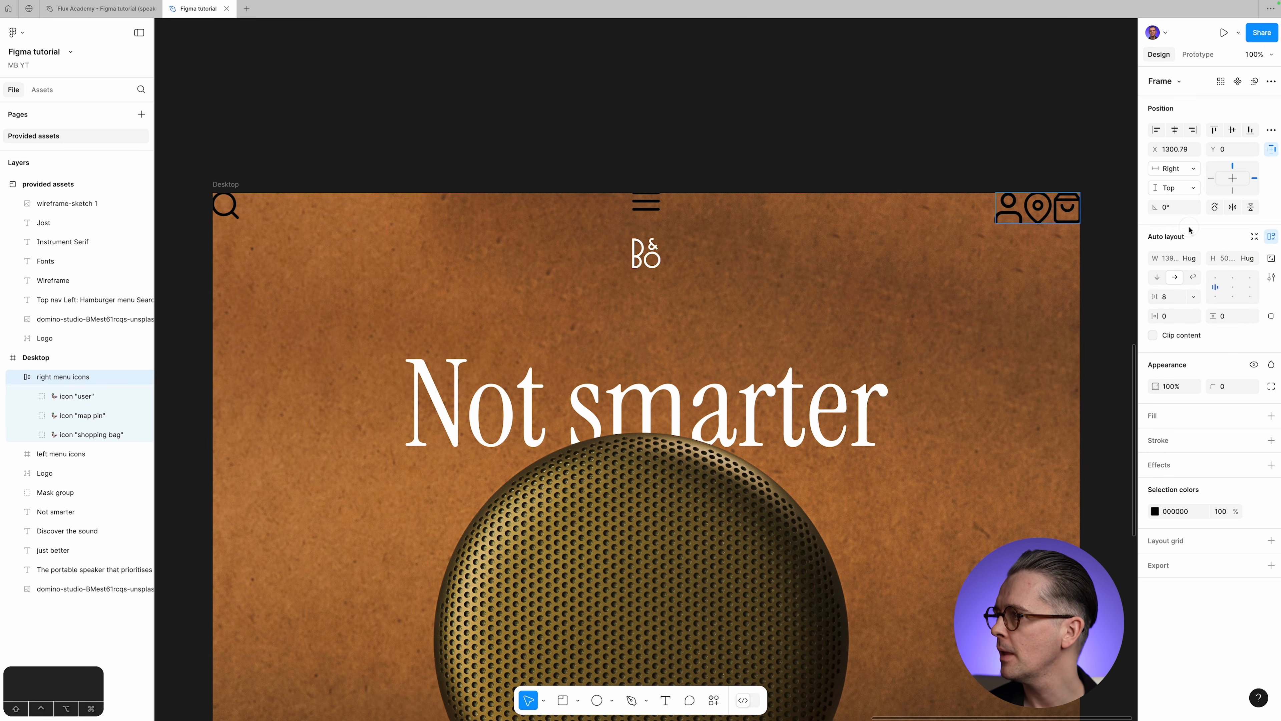
left_click(1253, 259)
left_click(1137, 265)
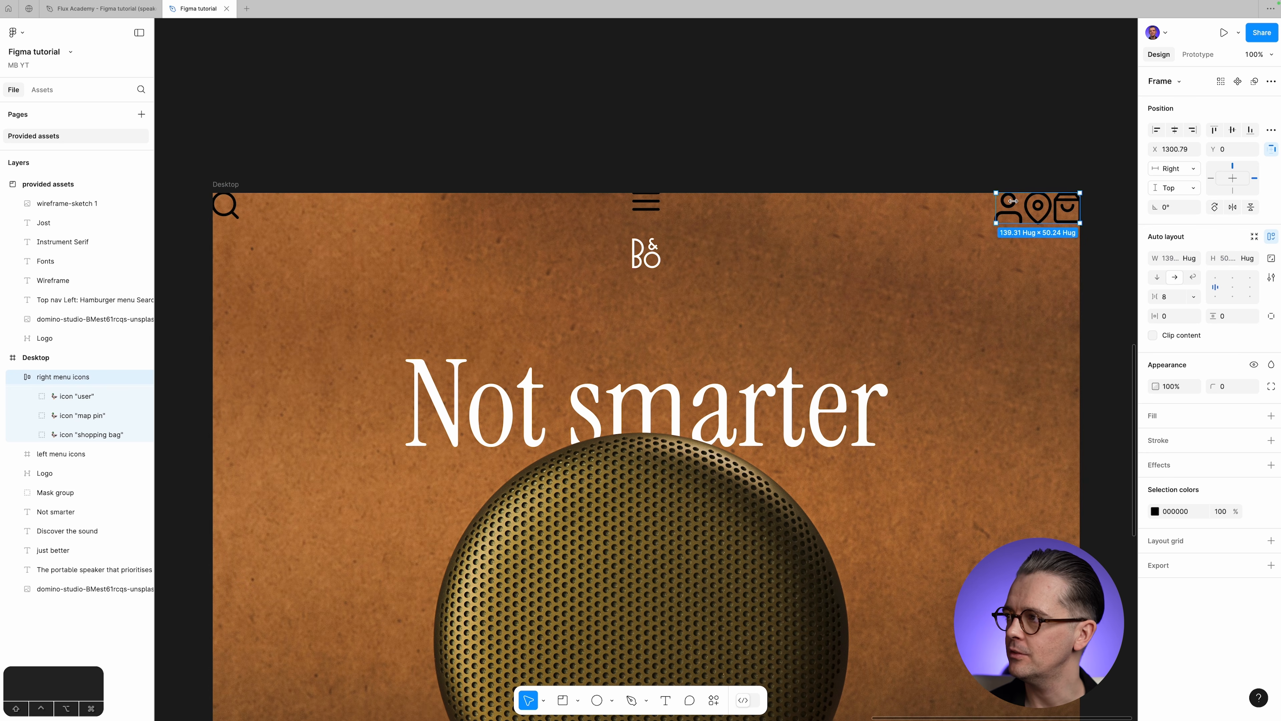
Try a vertical auto layout direction on the "right menu icons" frame and switch it back to horizontal.
left_click(1157, 278)
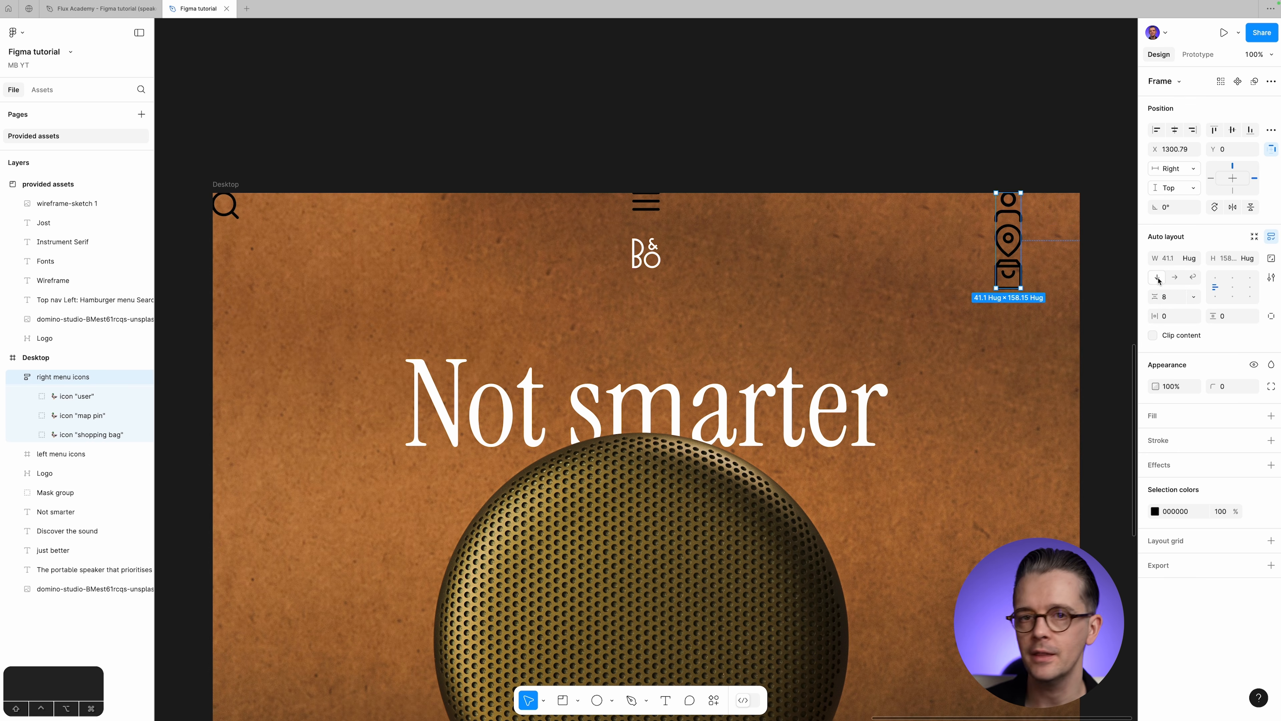
left_click(1177, 278)
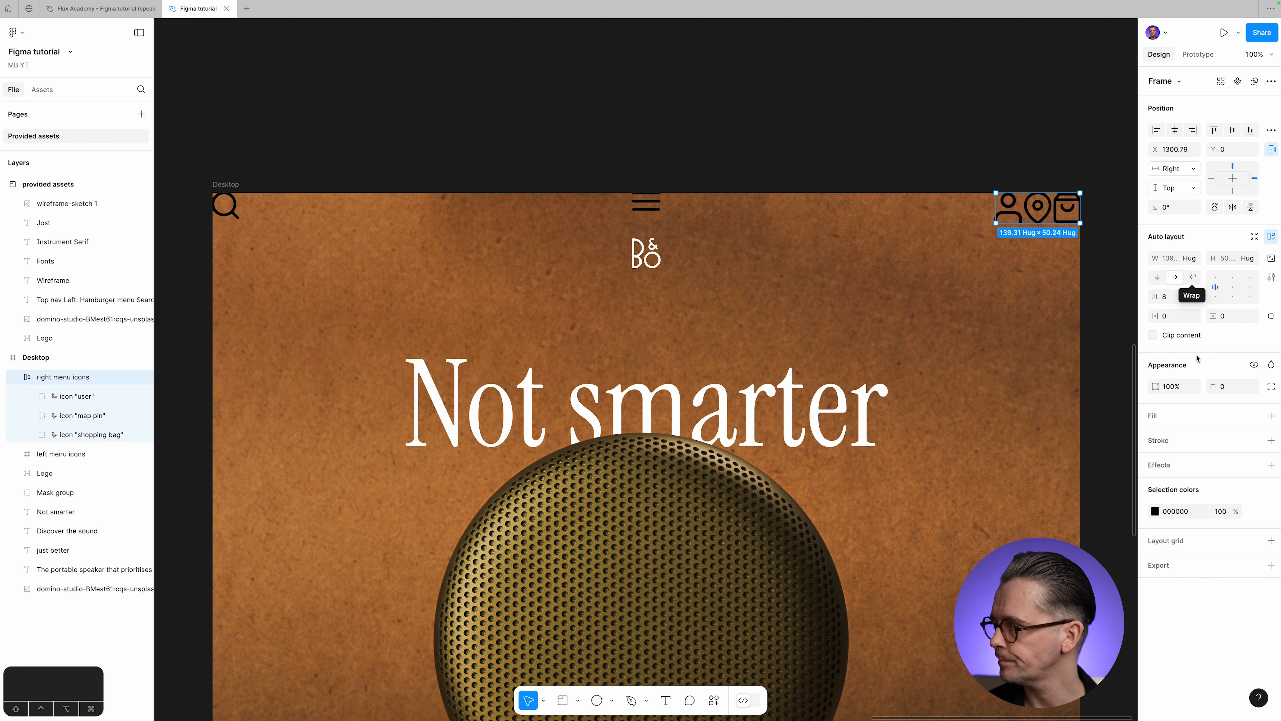
Set the horizontal gap between the icons in the "right menu icons" frame to 20.
left_click(1172, 299)
key("Up")
key("Up")
key("Up")
key("Up")
key("Up")
key("Up")
key("Up")
key("Up")
key("Up")
key("Up")
key("Up")
key("Up")
key("Up")
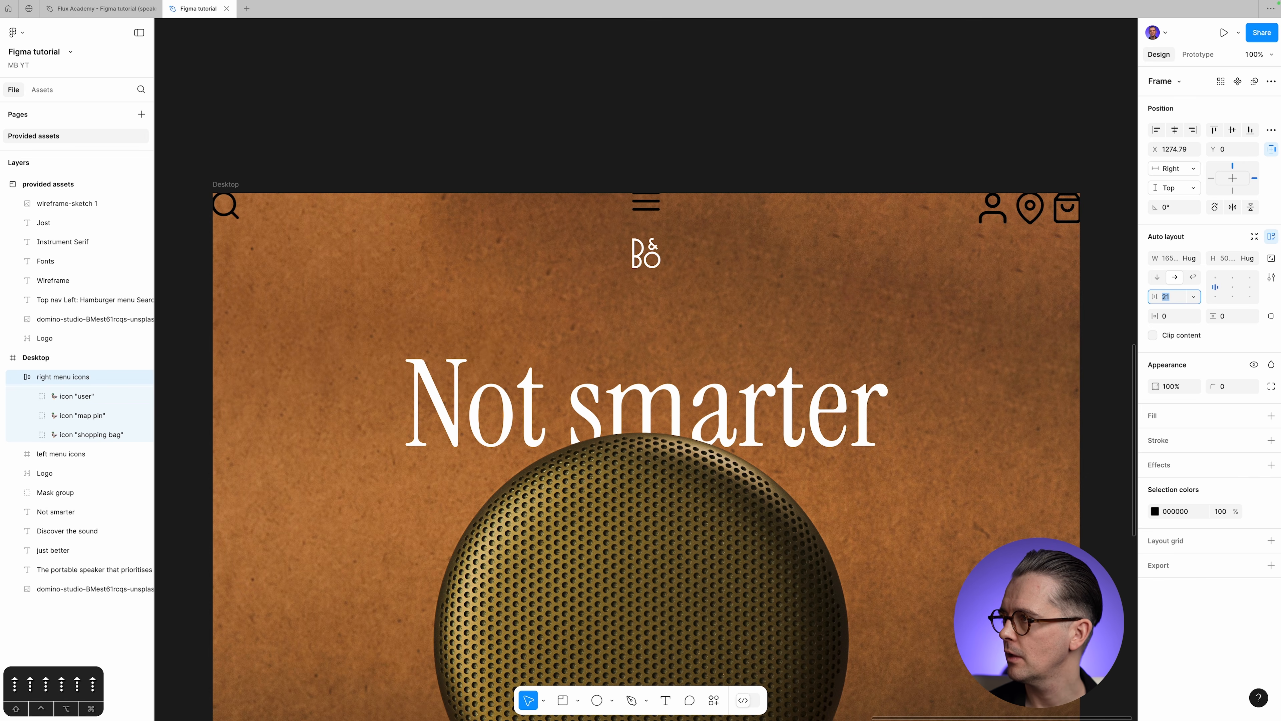
key("Up")
key("Up")
key("Up")
key("Up")
key("Up")
key("Up")
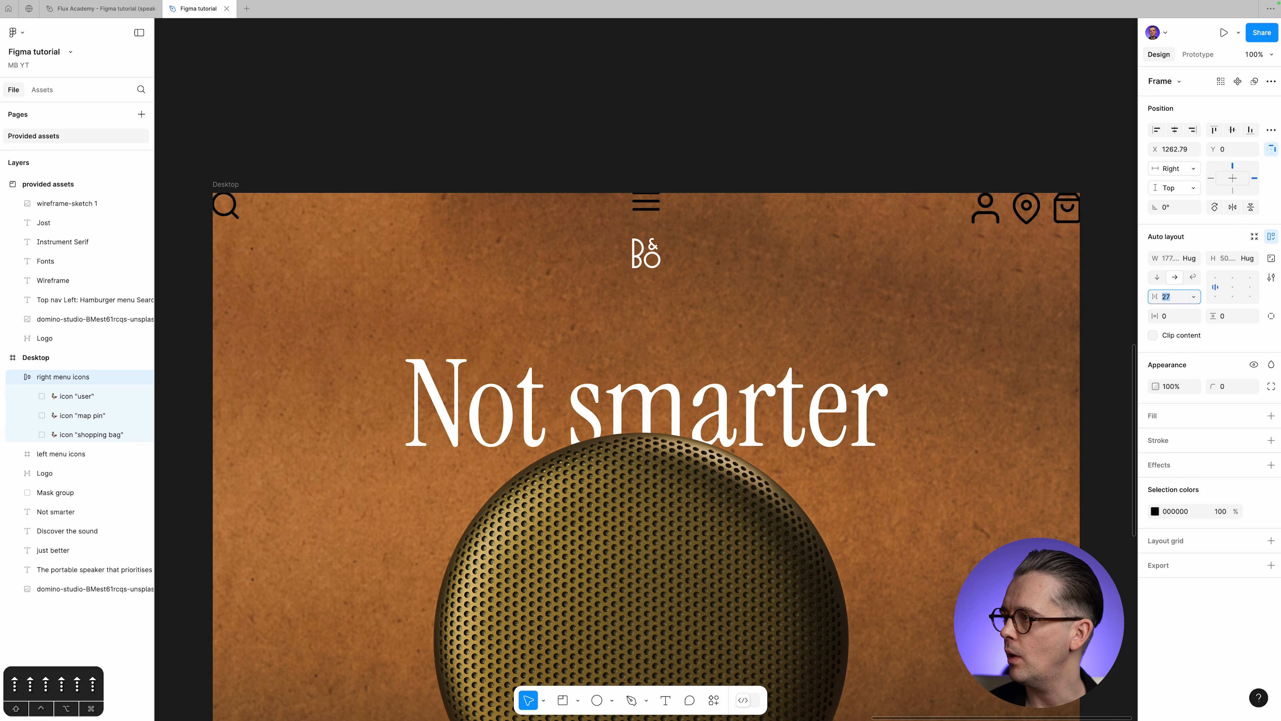
key("Down")
key("Down")
key("Down")
key("Down")
key("Down")
key("Down")
key("Down")
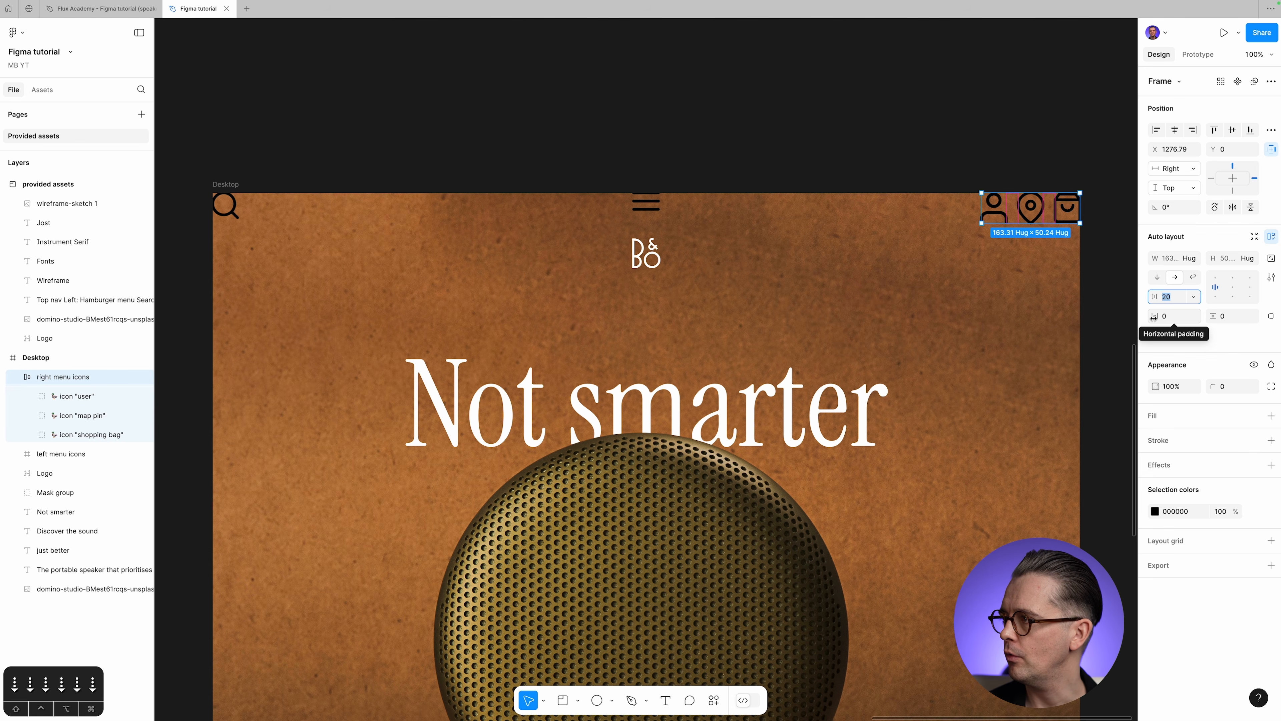
Try out horizontal and vertical padding on the "right menu icons" frame and reset both to 0.
left_click_drag(1154, 317, 1183, 320)
left_click(1183, 321)
type("0")
key("Tab")
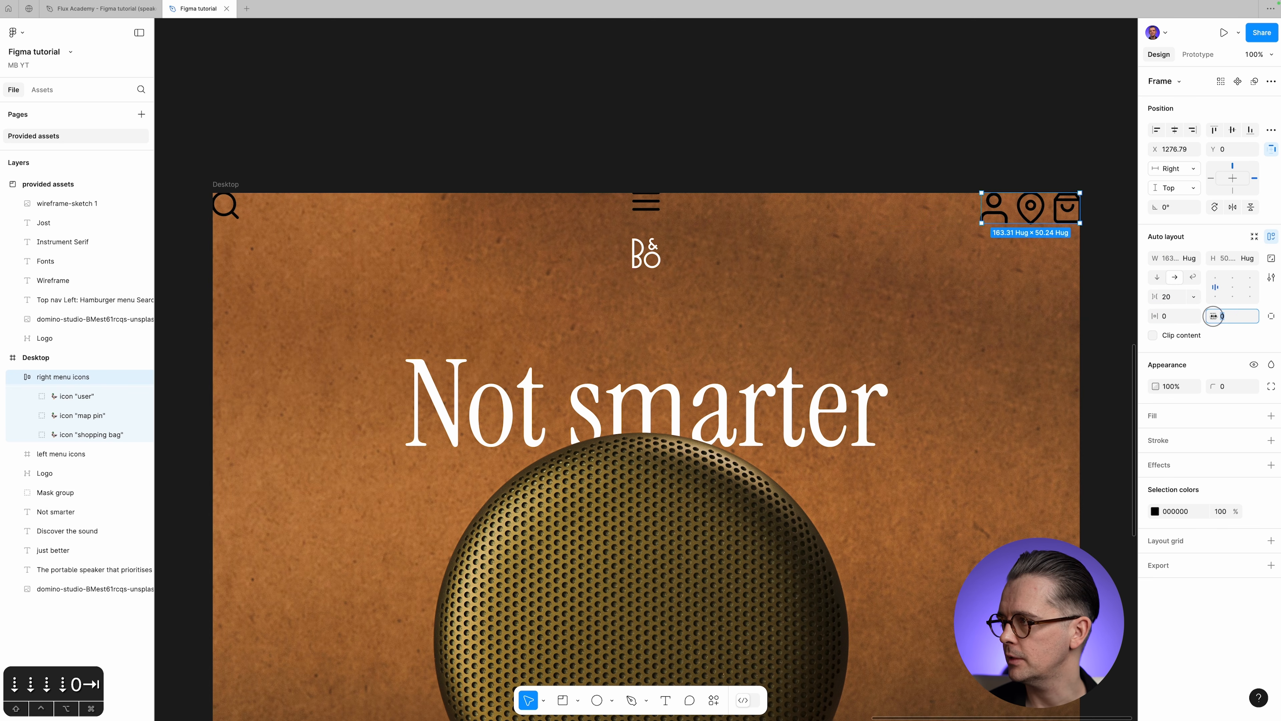
left_click_drag(1212, 314, 1220, 314)
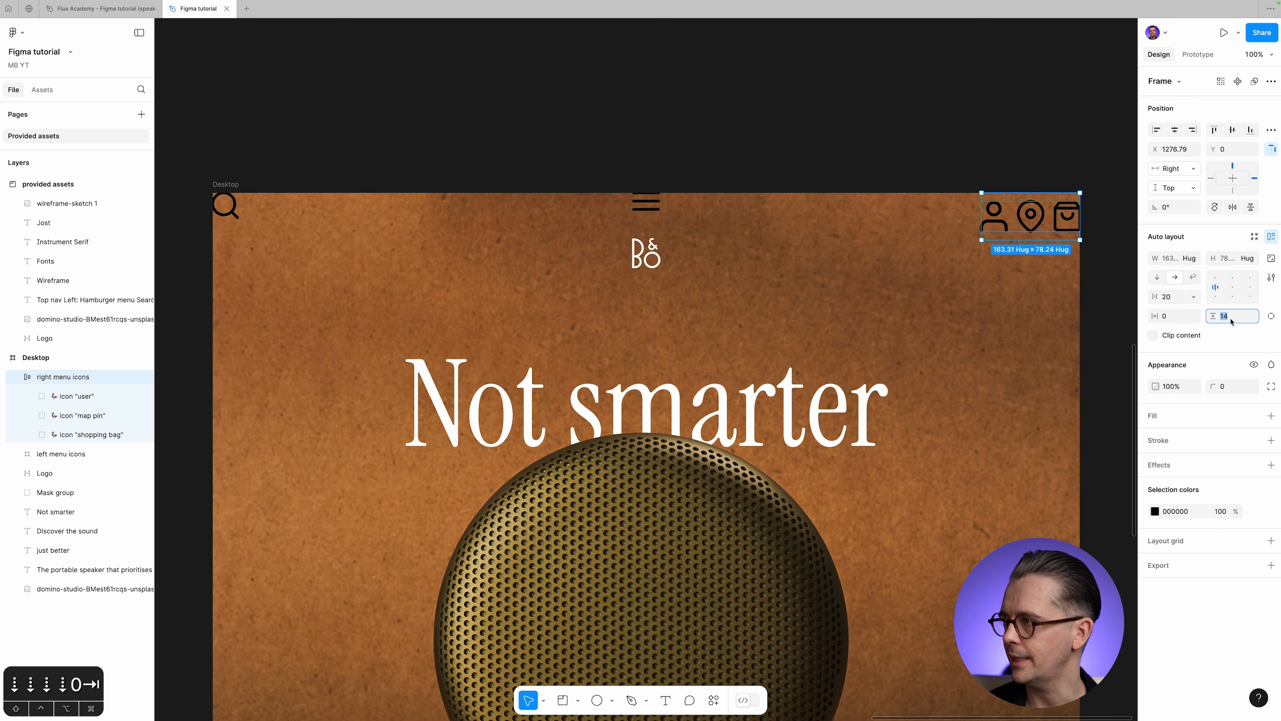
type("0")
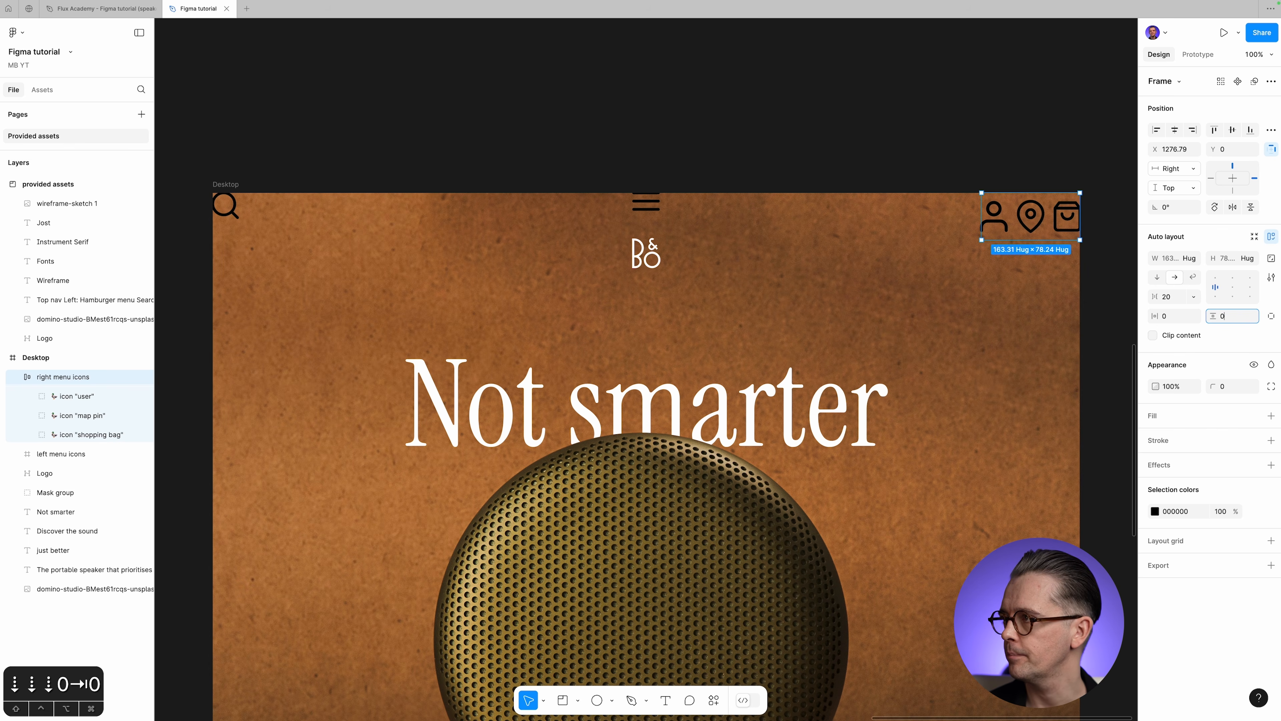
key("Tab")
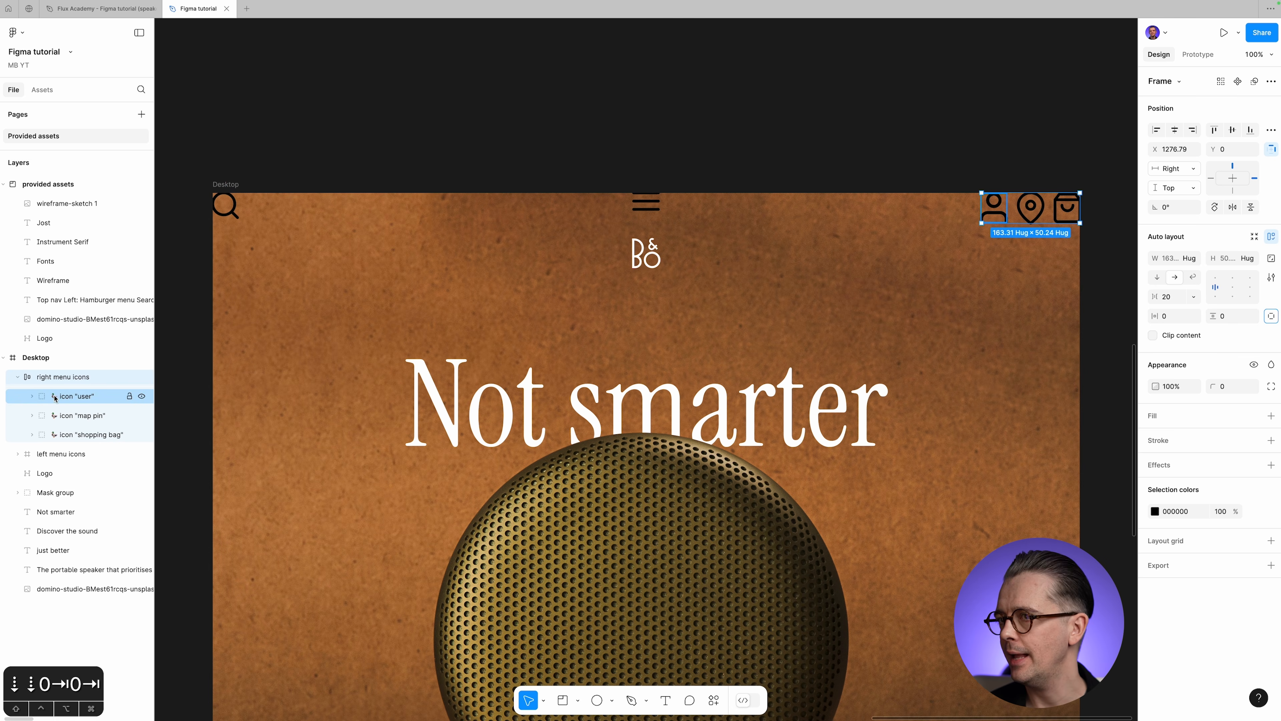
left_click(101, 400)
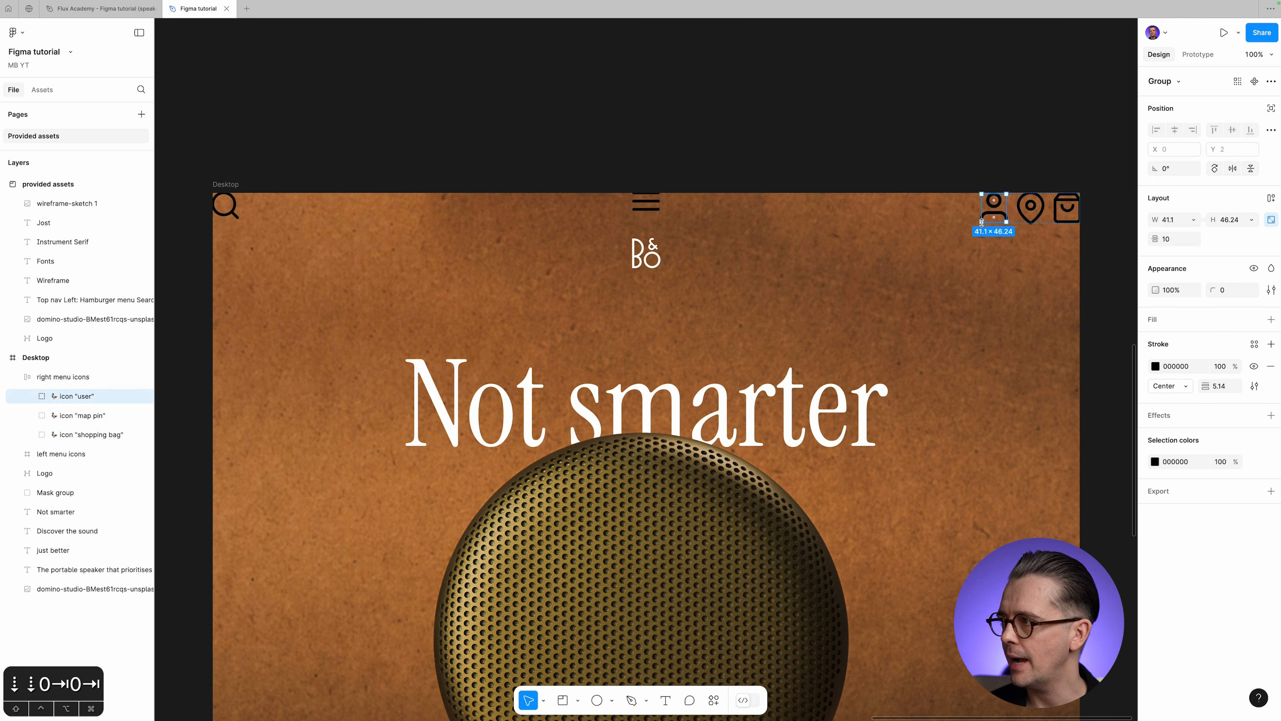
left_click(81, 377)
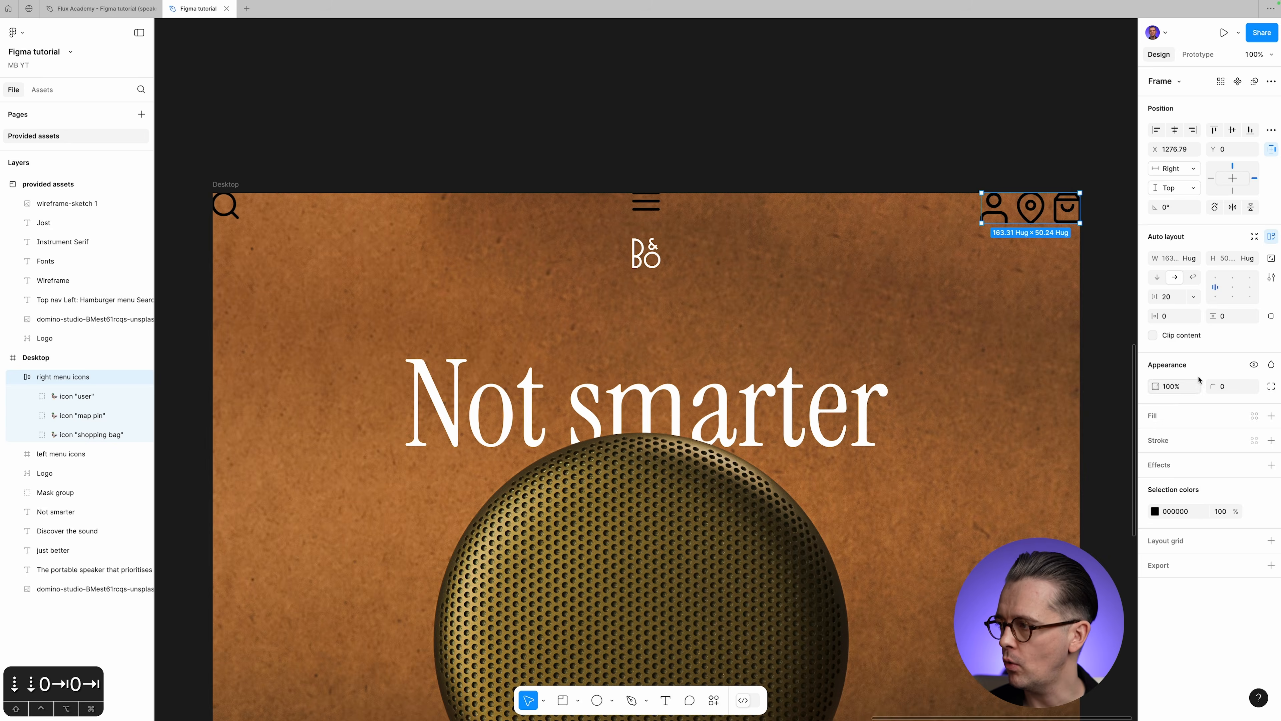
left_click(222, 185)
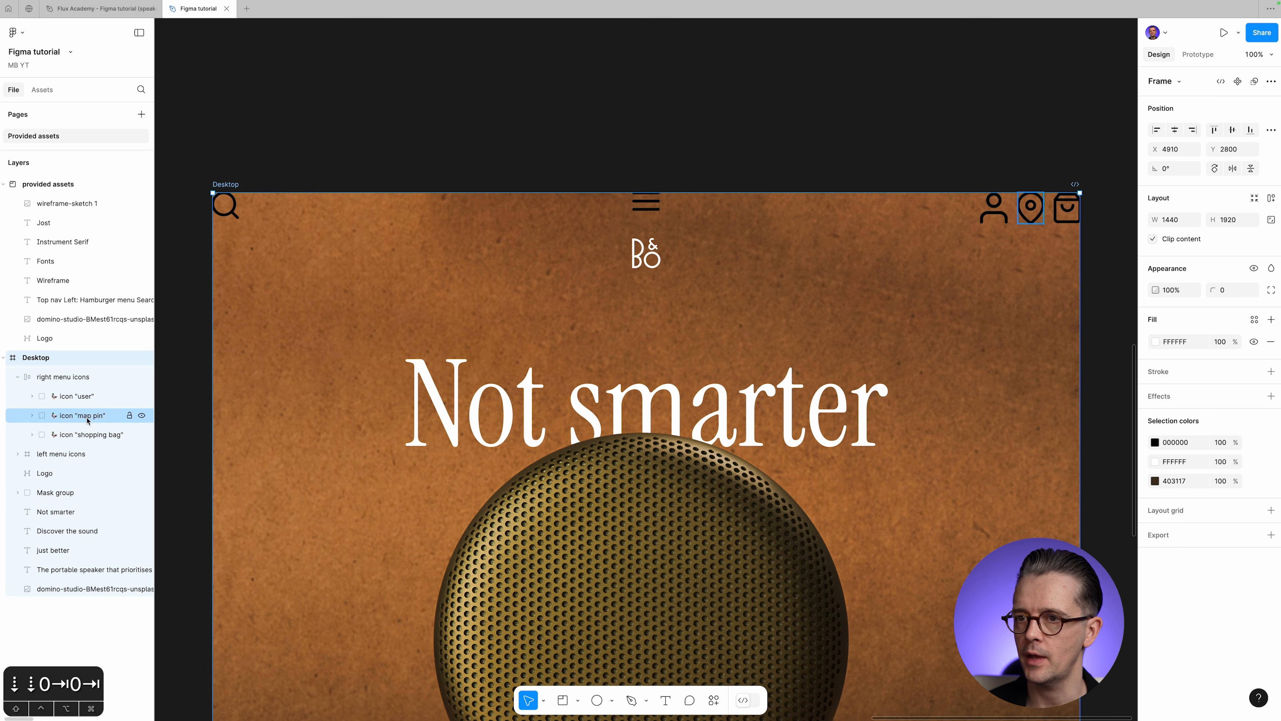
Recolor all icons in the "right menu icons" frame from their shared selection color to white (FFFFFF).
left_click(65, 381)
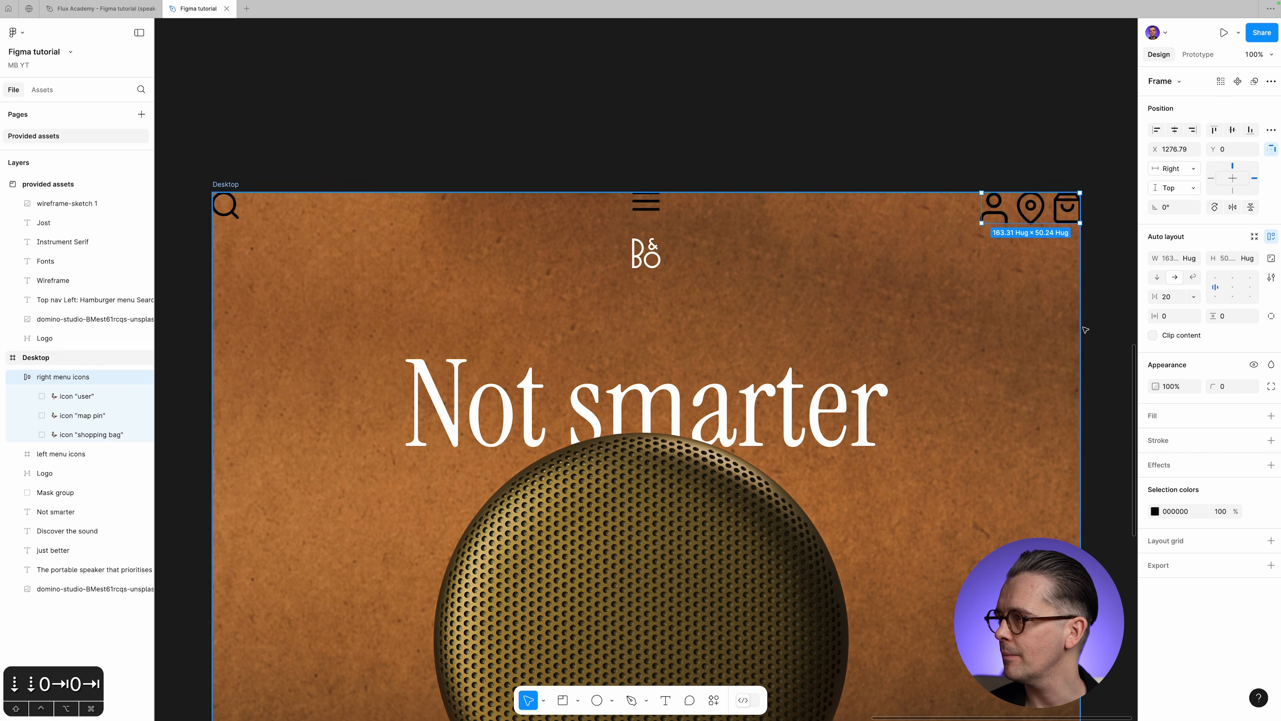
left_click(1155, 513)
left_click_drag(1086, 383, 843, 117)
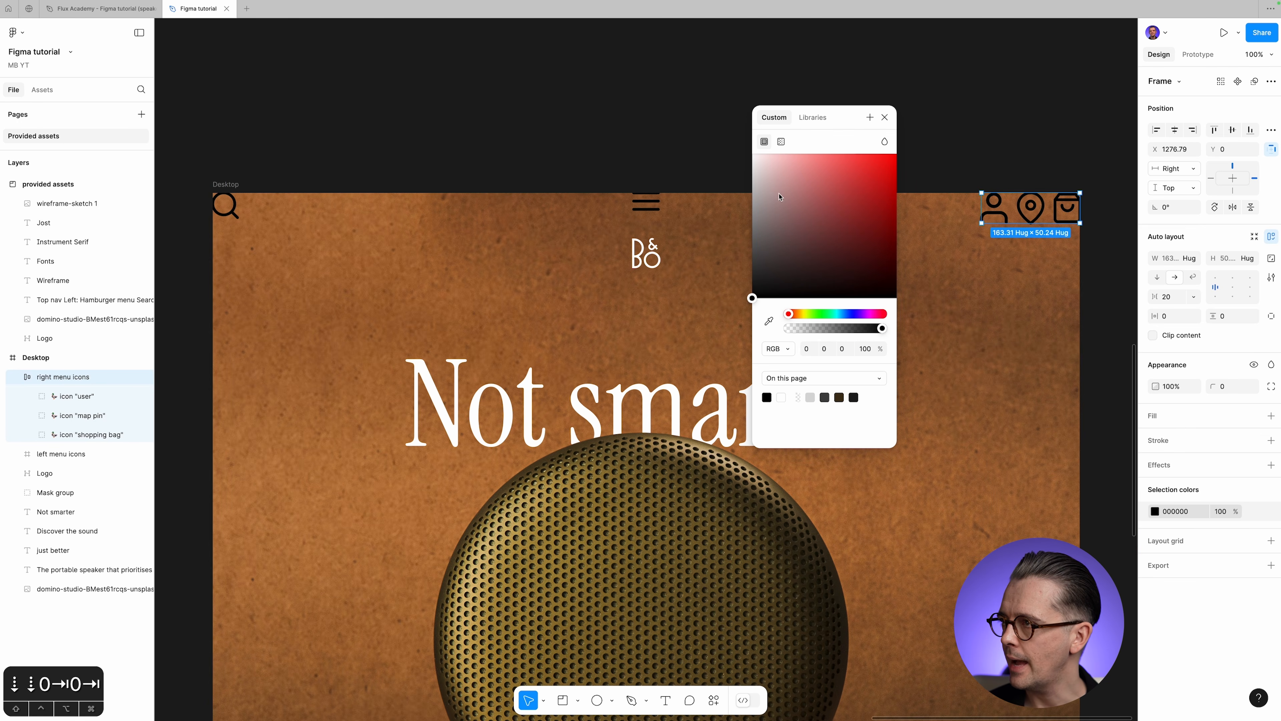
left_click_drag(752, 298, 714, 124)
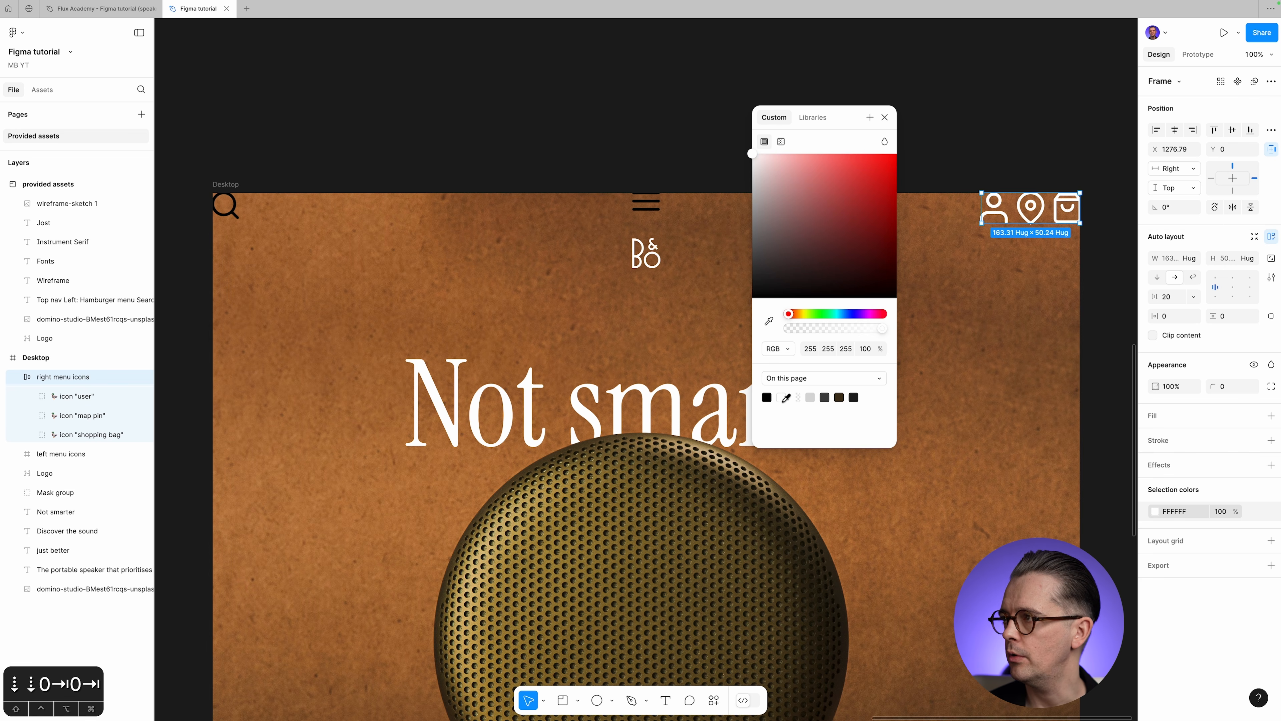
left_click(885, 117)
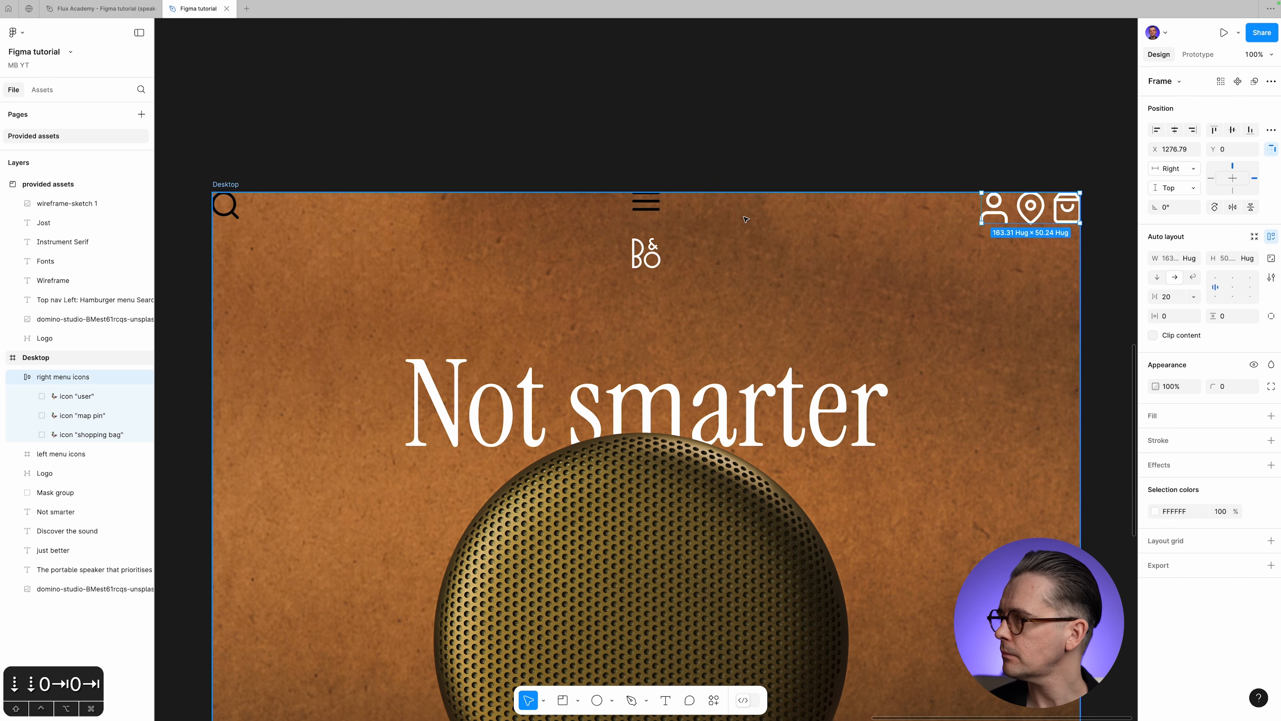
Select the user, map pin and shopping bag icons together inside the "right menu icons" frame.
left_click(80, 397)
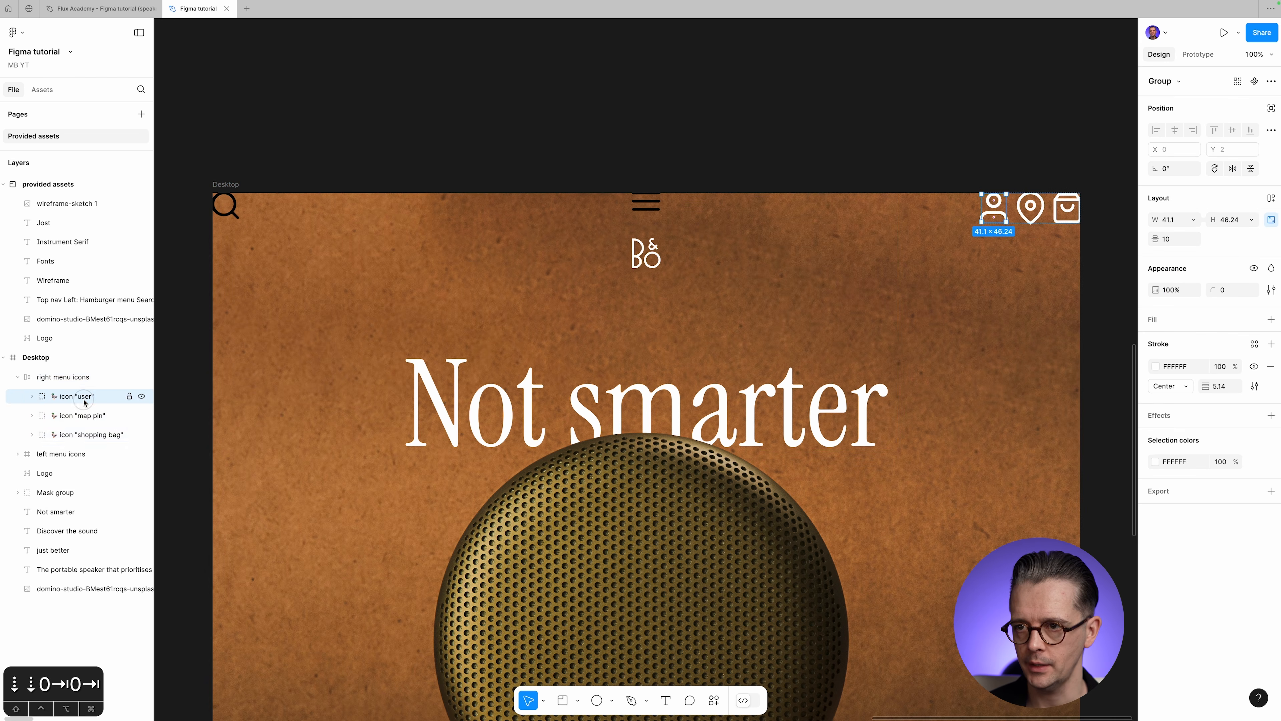
left_click(82, 434, "shift")
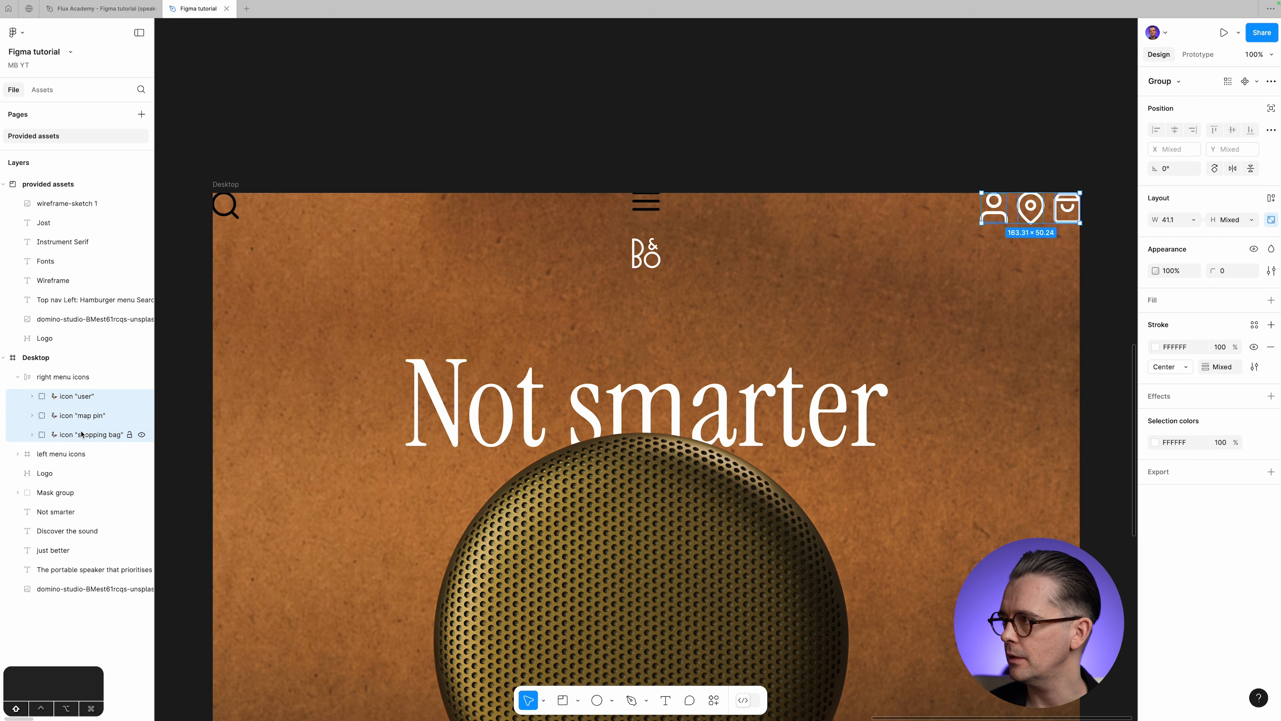
left_click(91, 397)
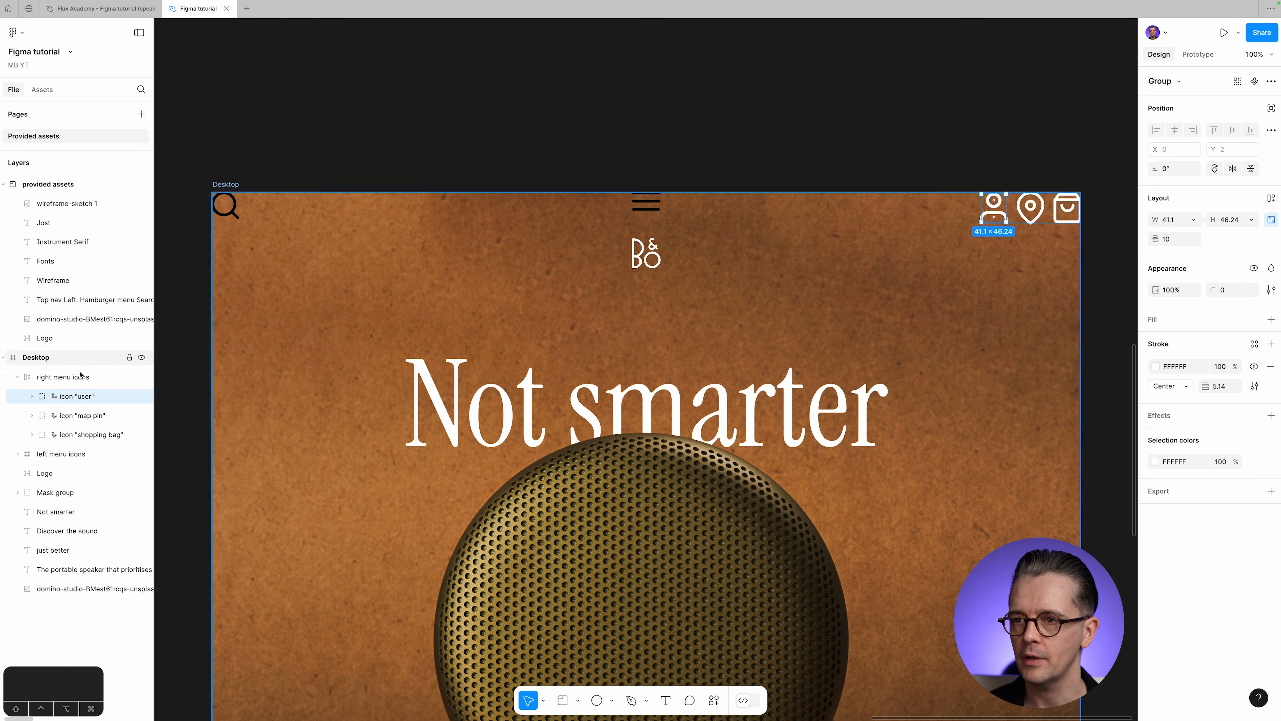
left_click(77, 438, "shift")
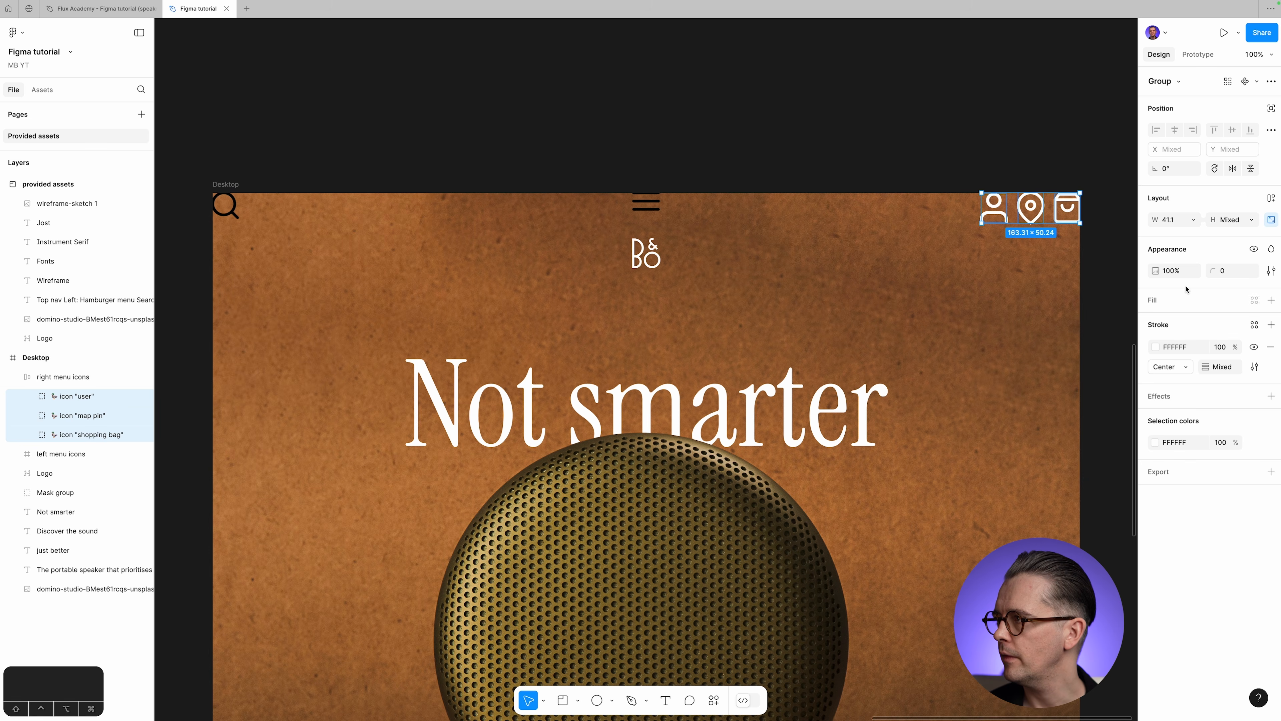
Try resizing the three selected icons to a layout height of 24 and undo the resize.
left_click(1243, 221)
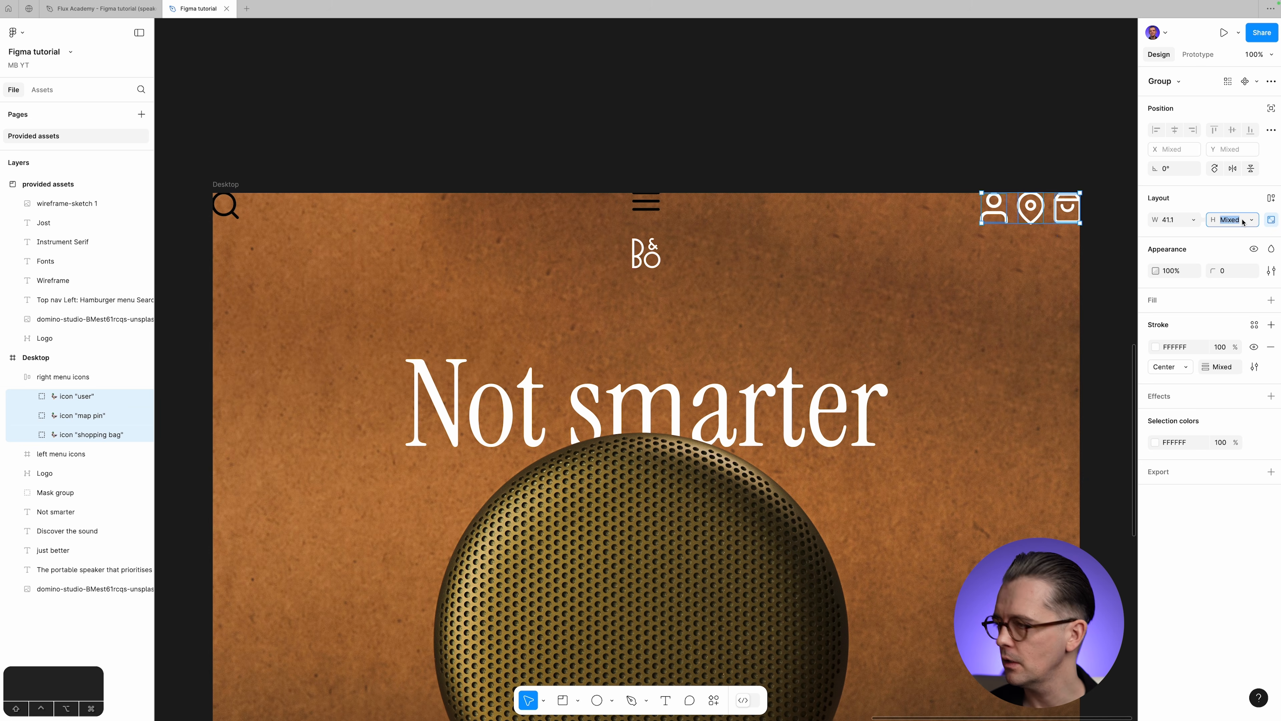
type("24")
key("Tab")
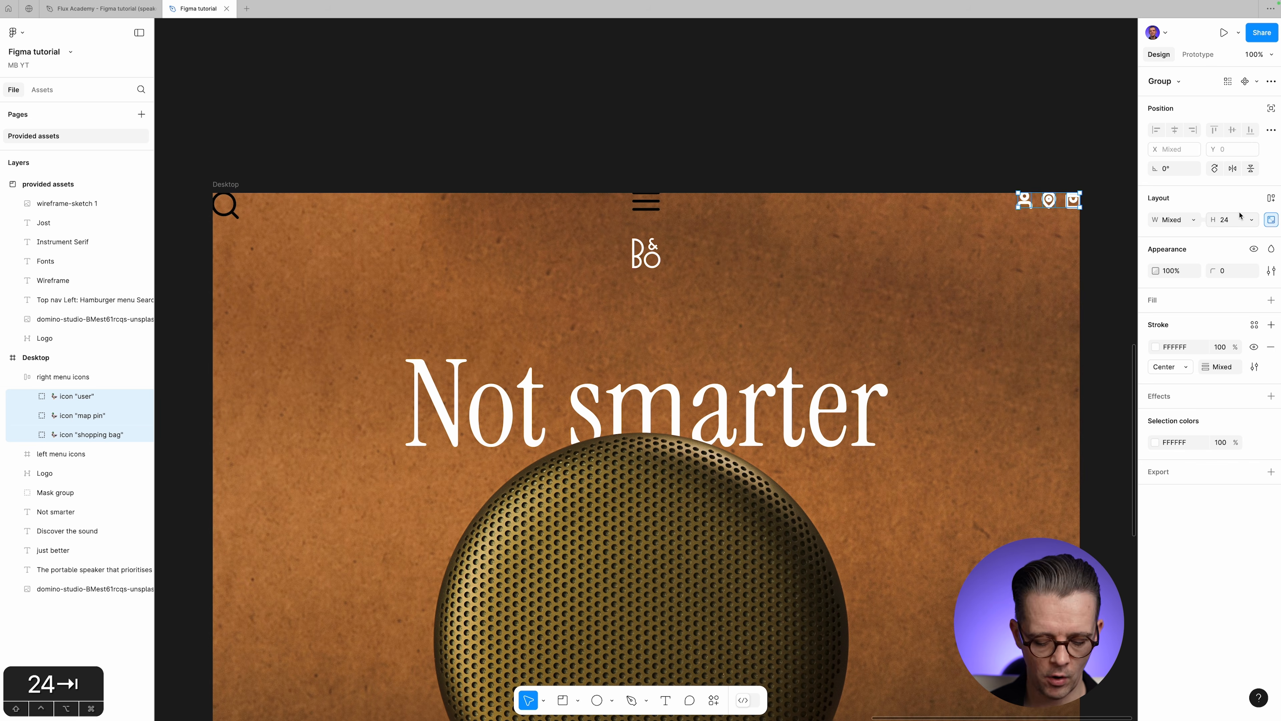
key("super+z")
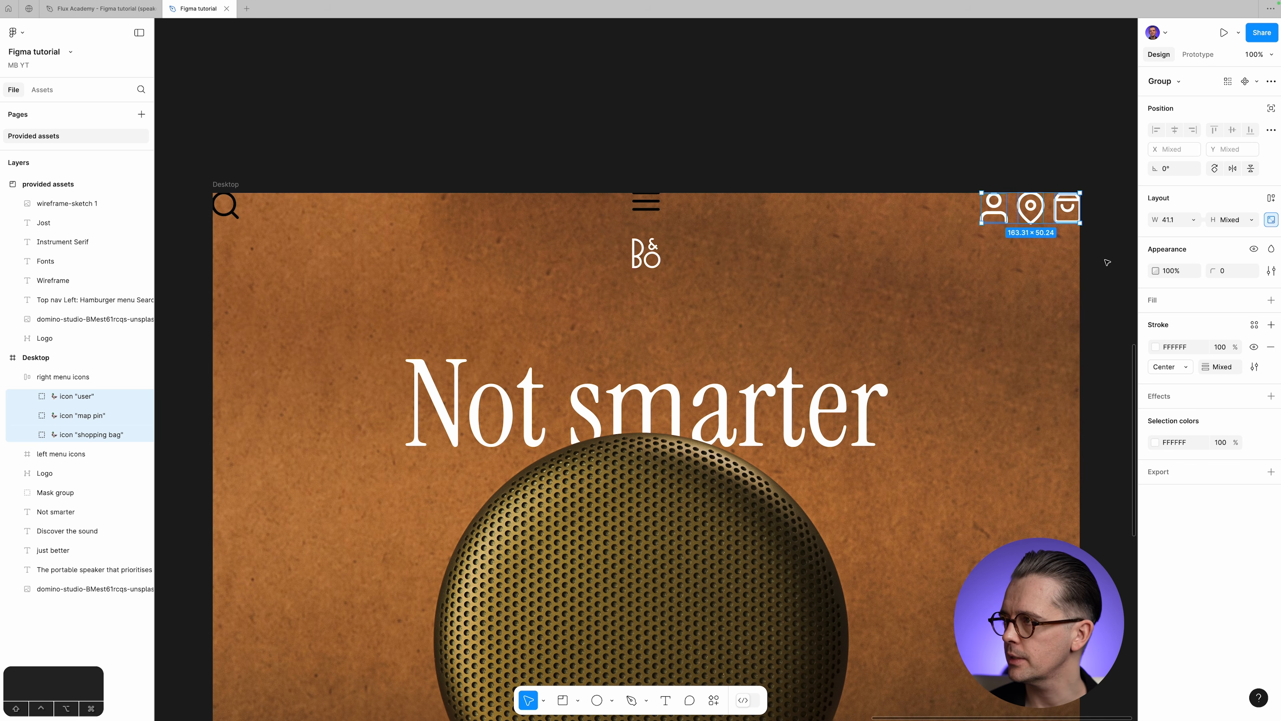
Scale the three selected right menu icons proportionally, strokes included, to a height of 24 with the Scale tool.
key("k")
scroll(1107, 263, "left", 3)
left_click(1238, 273)
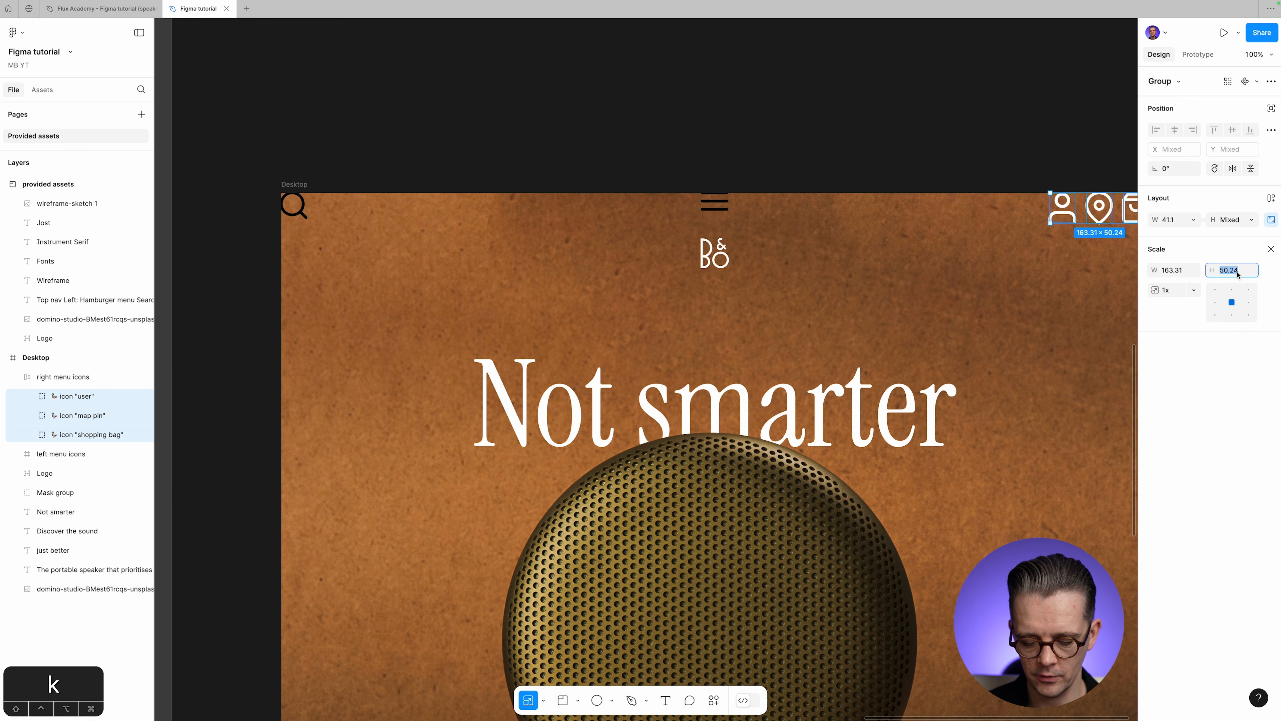
type("24")
key("Tab")
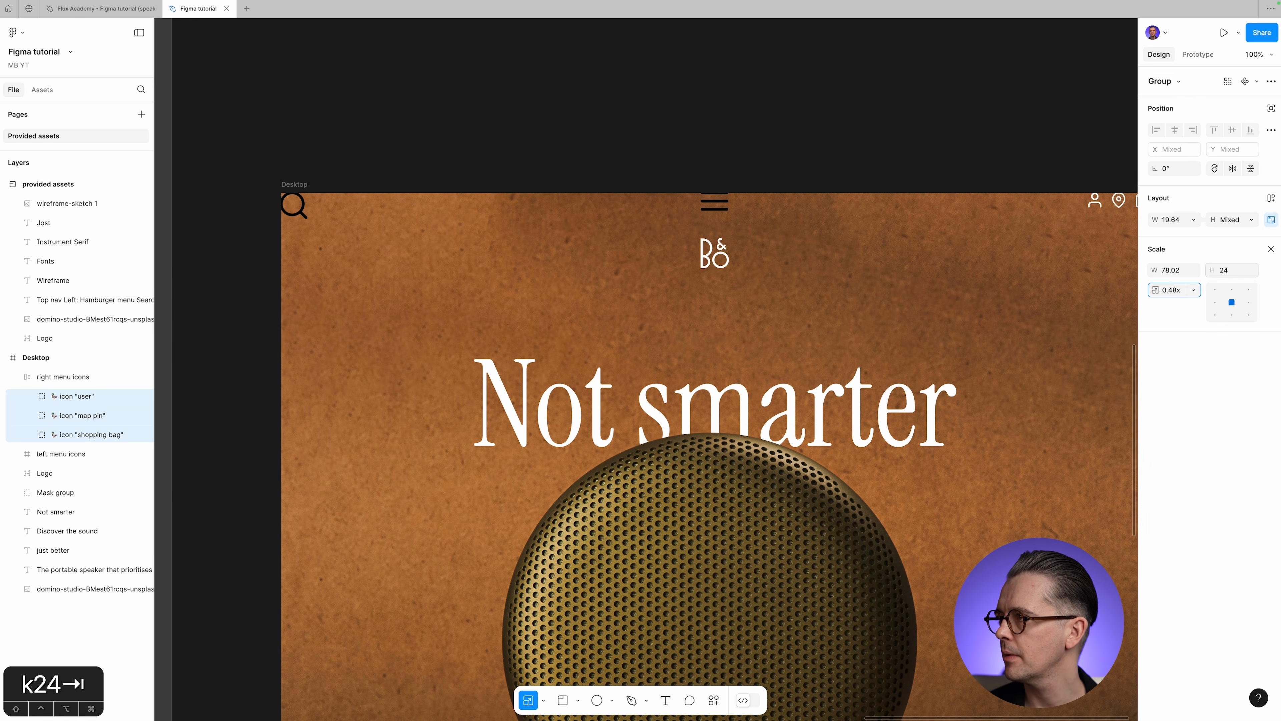
scroll(1029, 254, "right", 5)
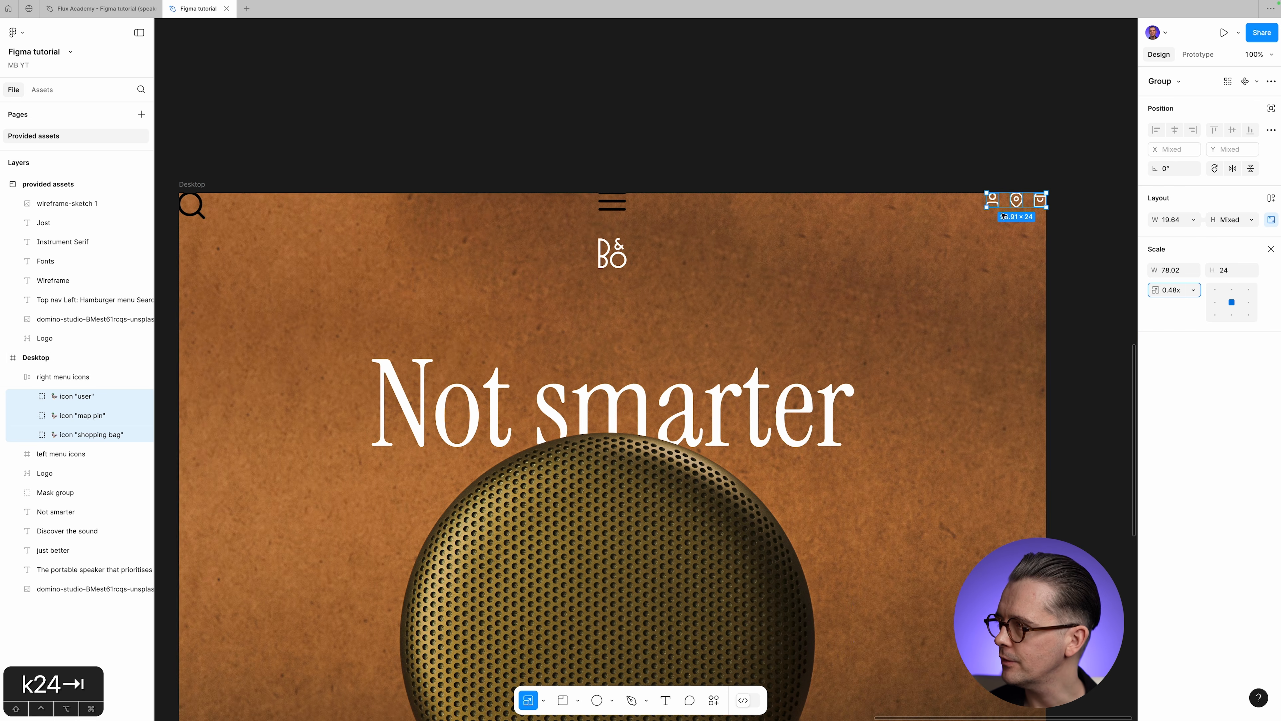
left_click(1272, 249)
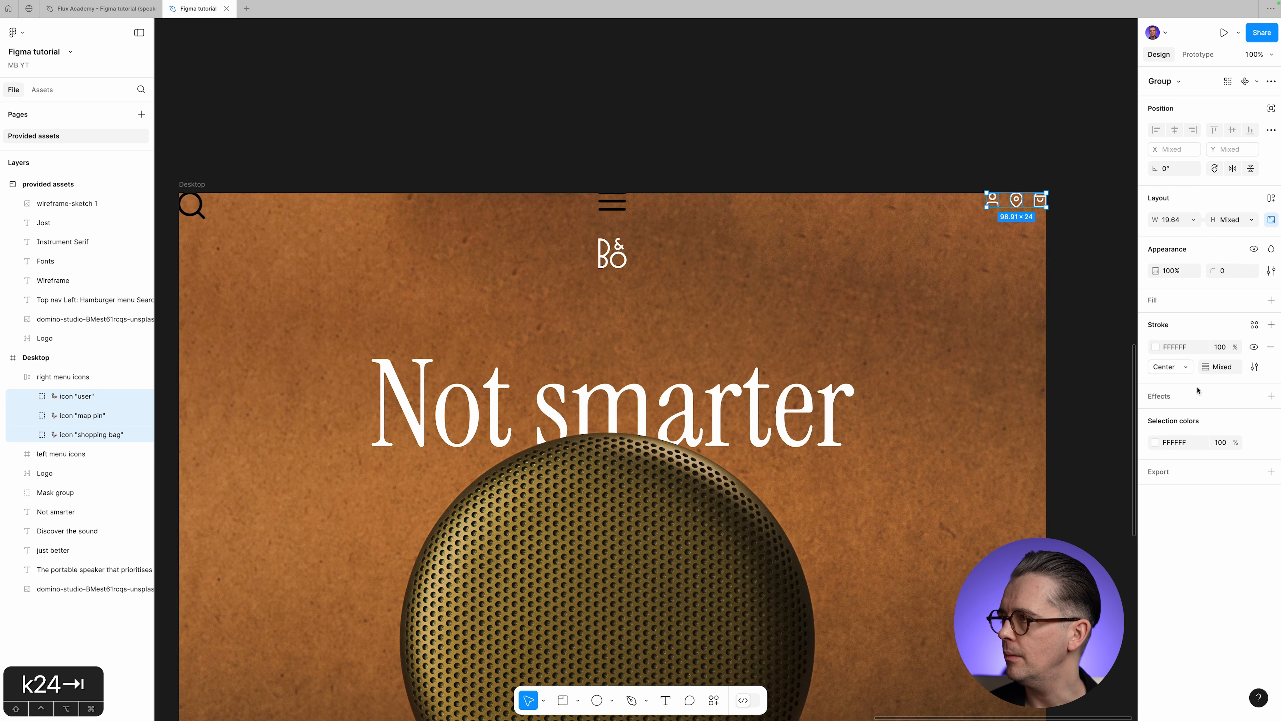
Set the auto layout gap between icons in the "right menu icons" frame to 24.
left_click(1078, 236)
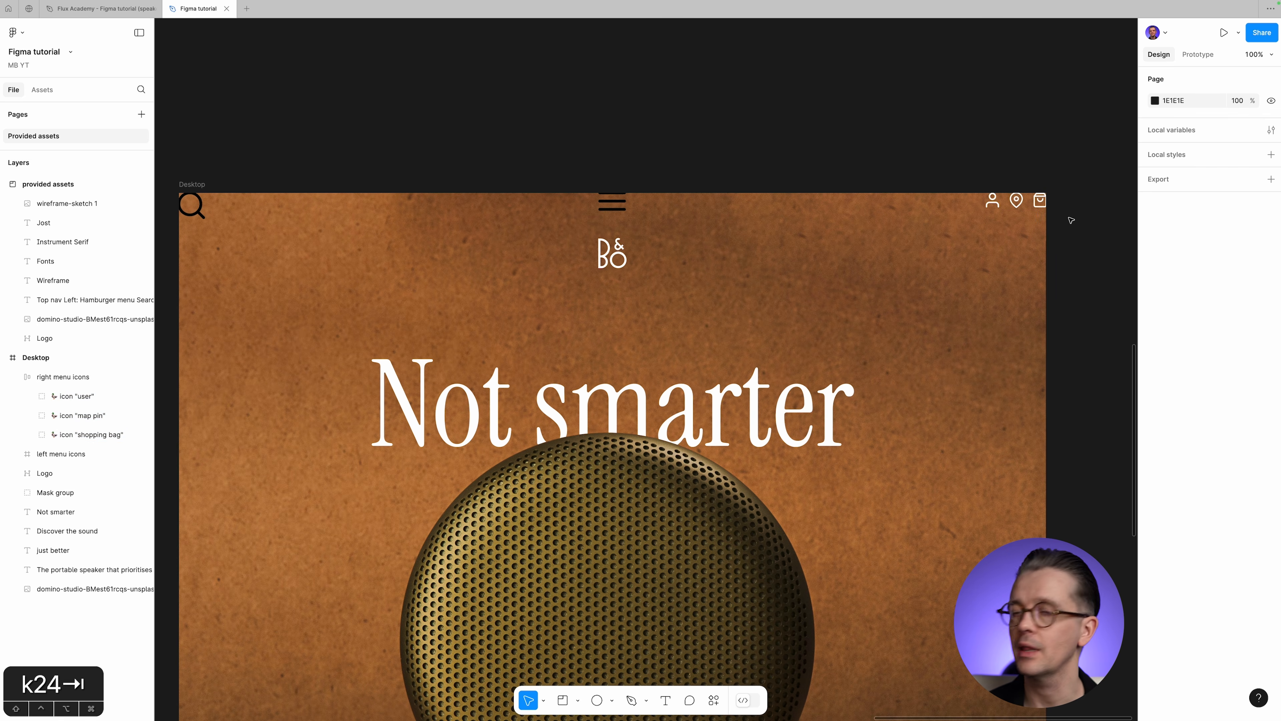
scroll(1054, 283, "left", 2)
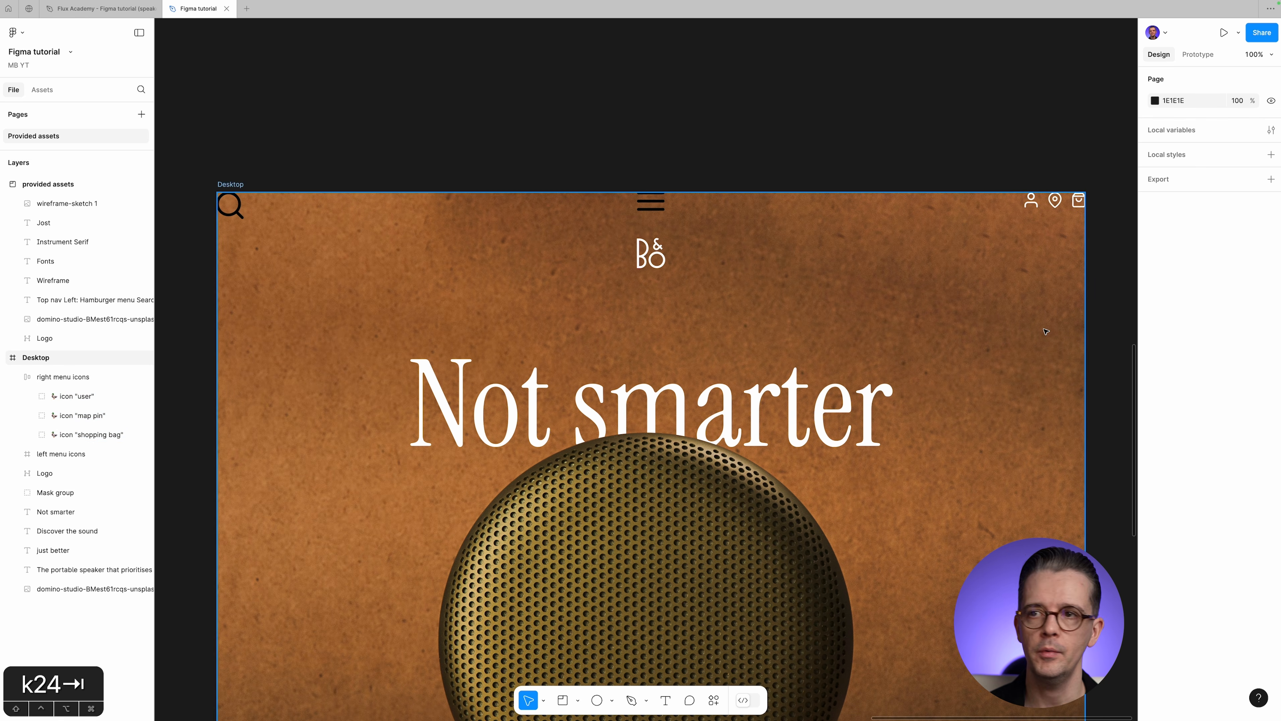
left_click(80, 378)
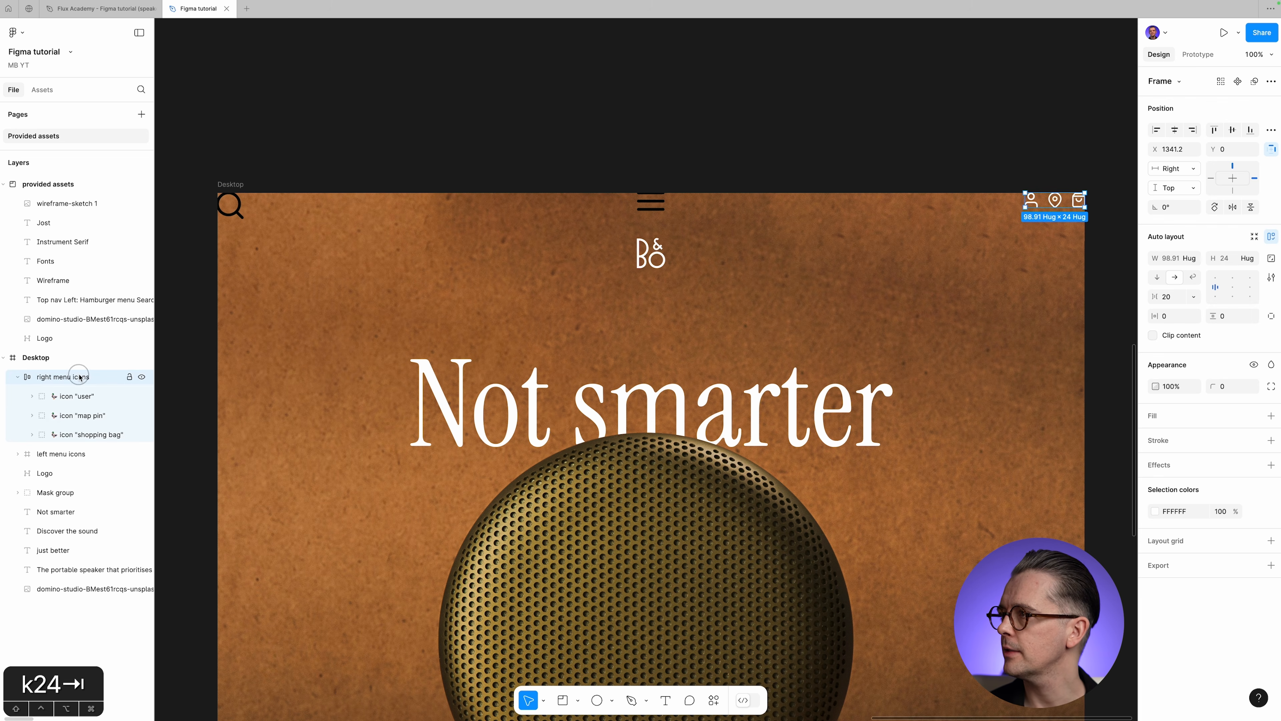
left_click(1169, 296)
key("Up")
key("Up")
key("Up")
key("Up")
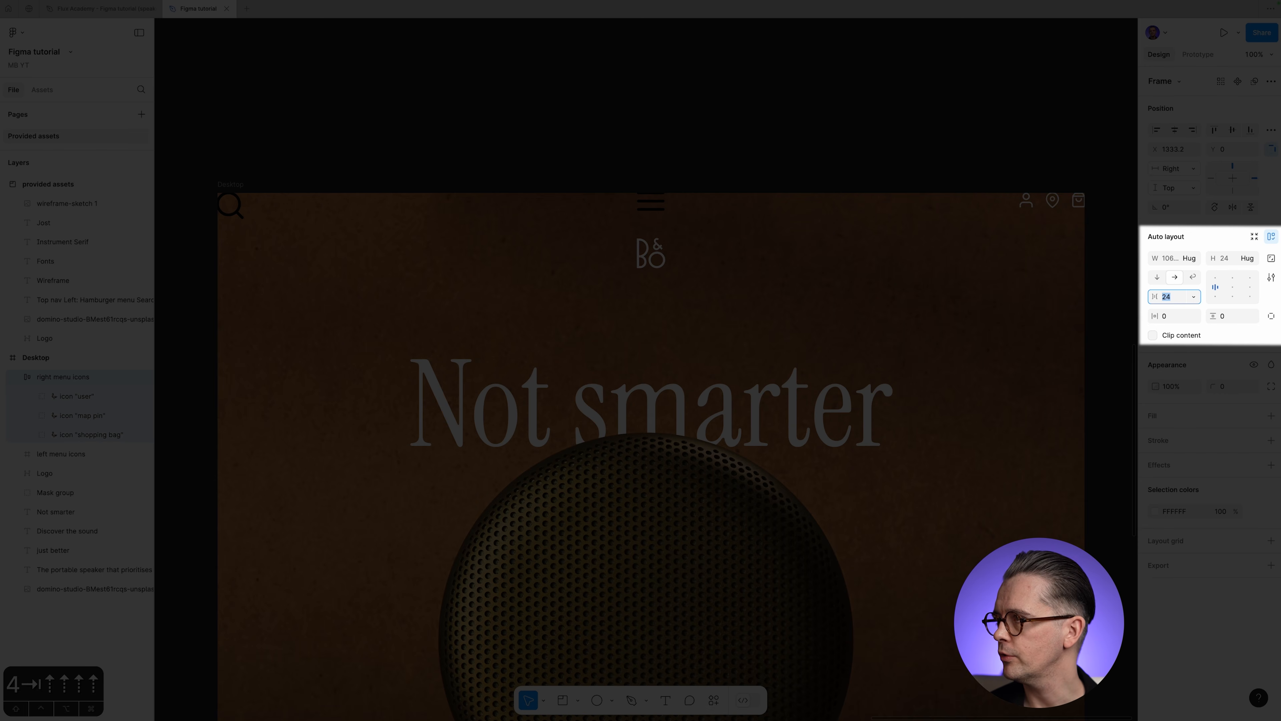
key("Tab")
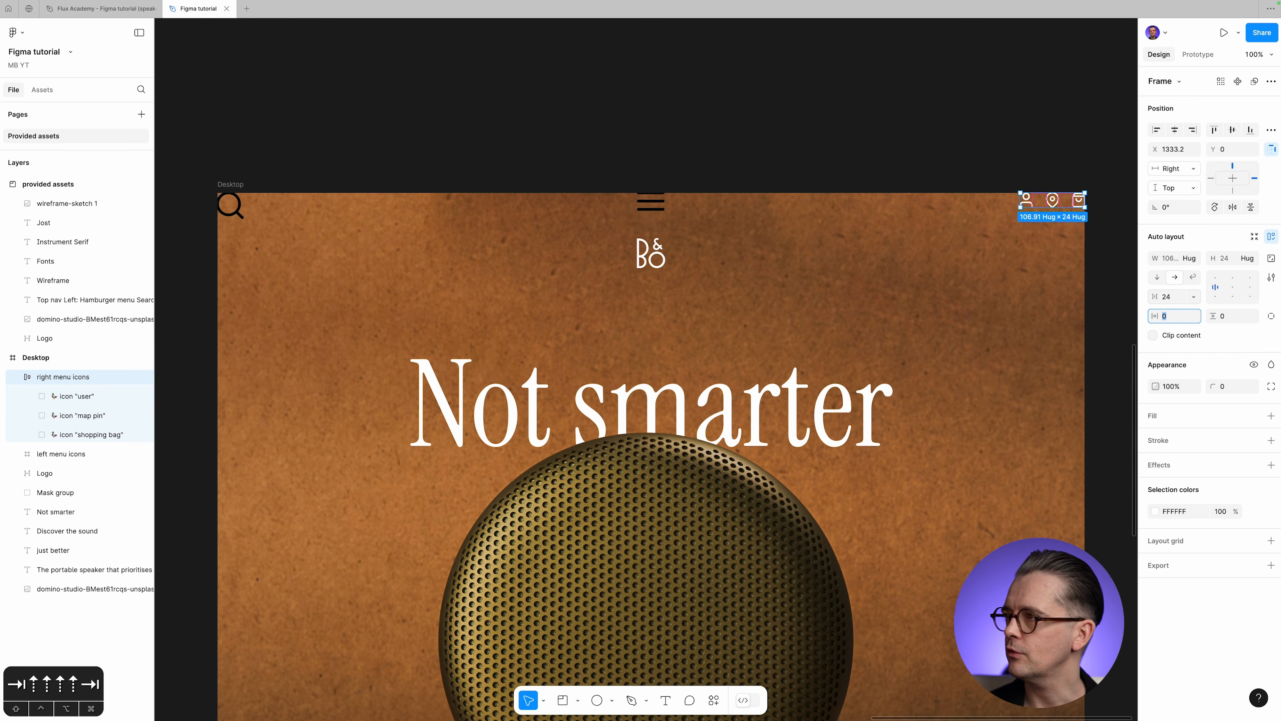
left_click(785, 133)
scroll(784, 134, "up", 1)
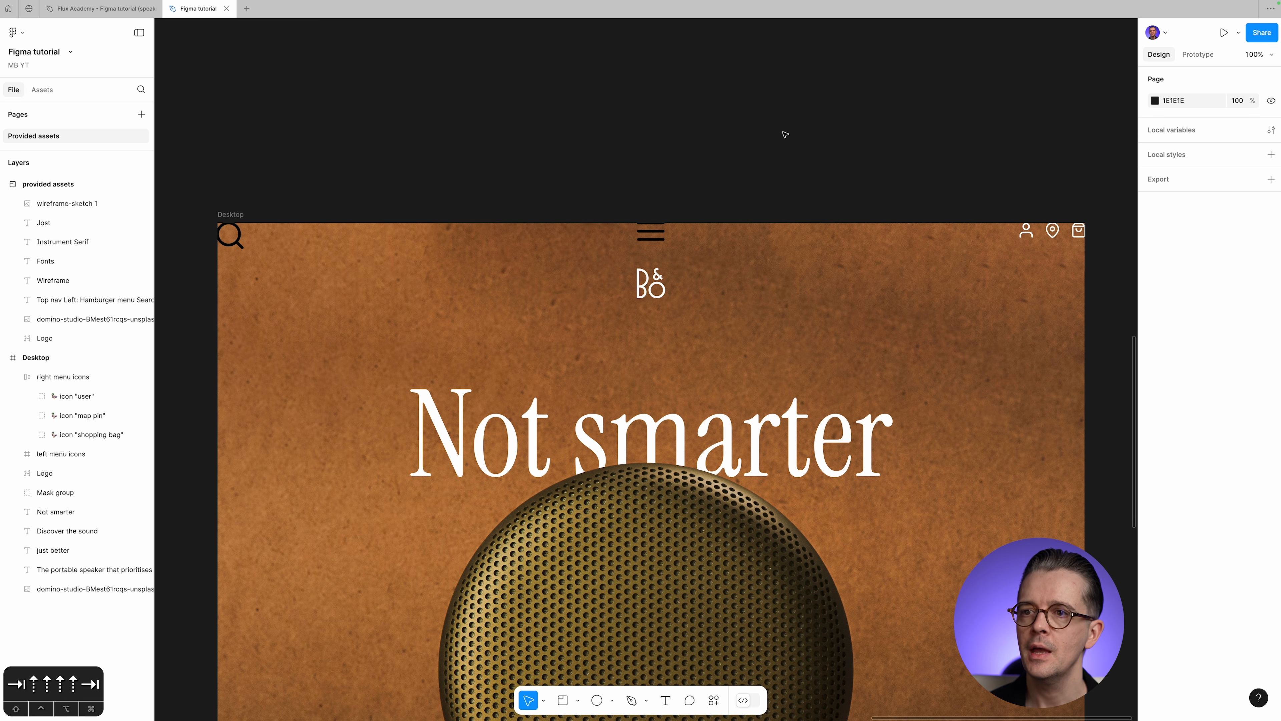
Add auto layout to the "left menu icons" frame and make its width hug contents.
left_click(67, 457)
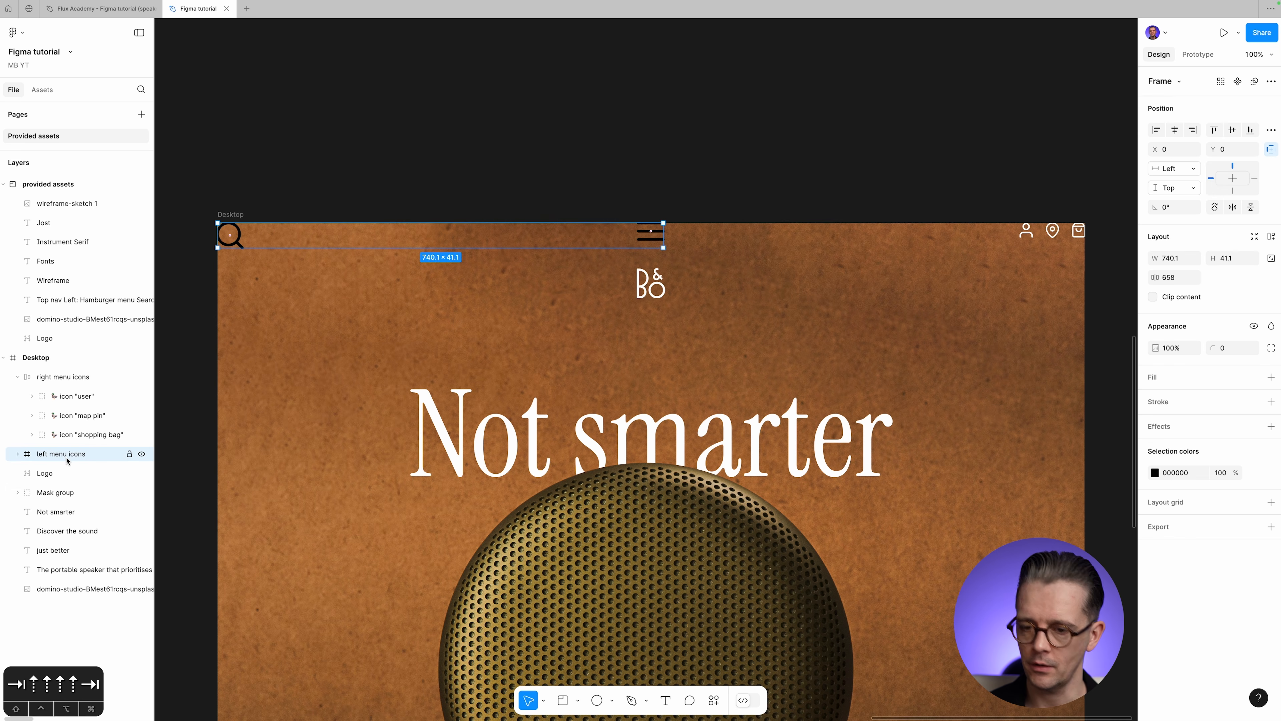
key("shift+a")
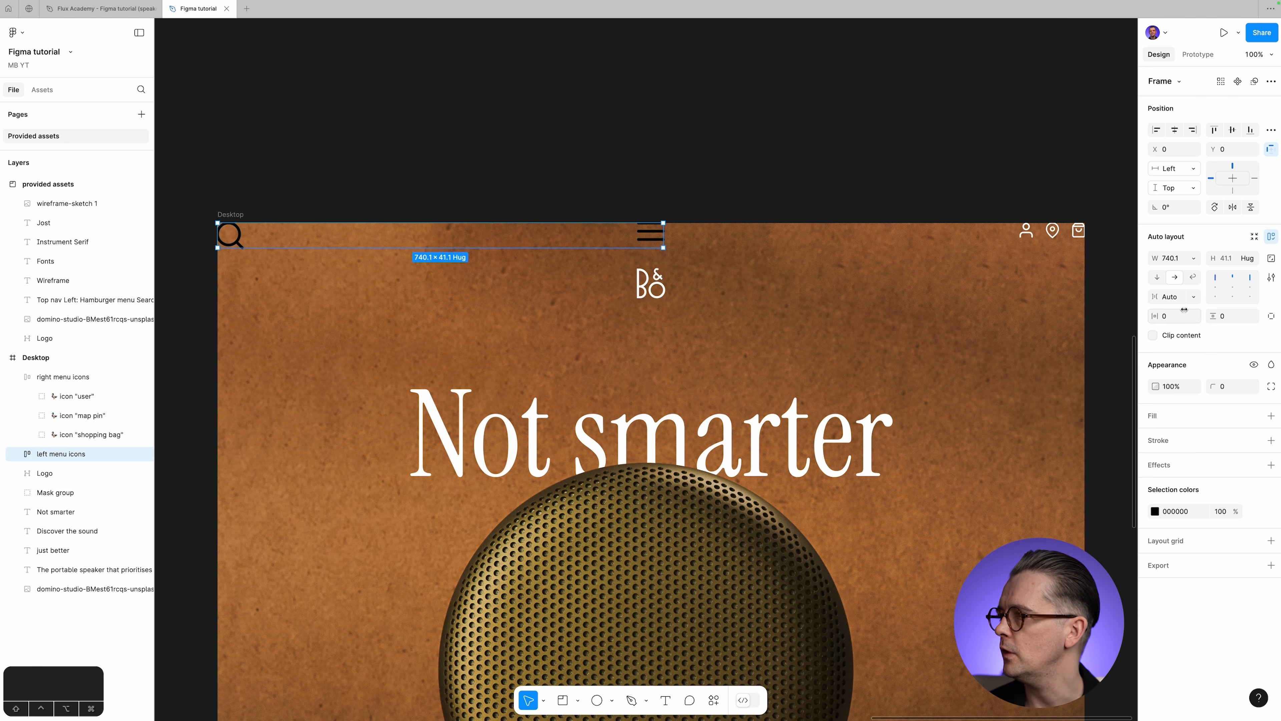
left_click(1198, 259)
left_click(1196, 260)
left_click(1195, 260)
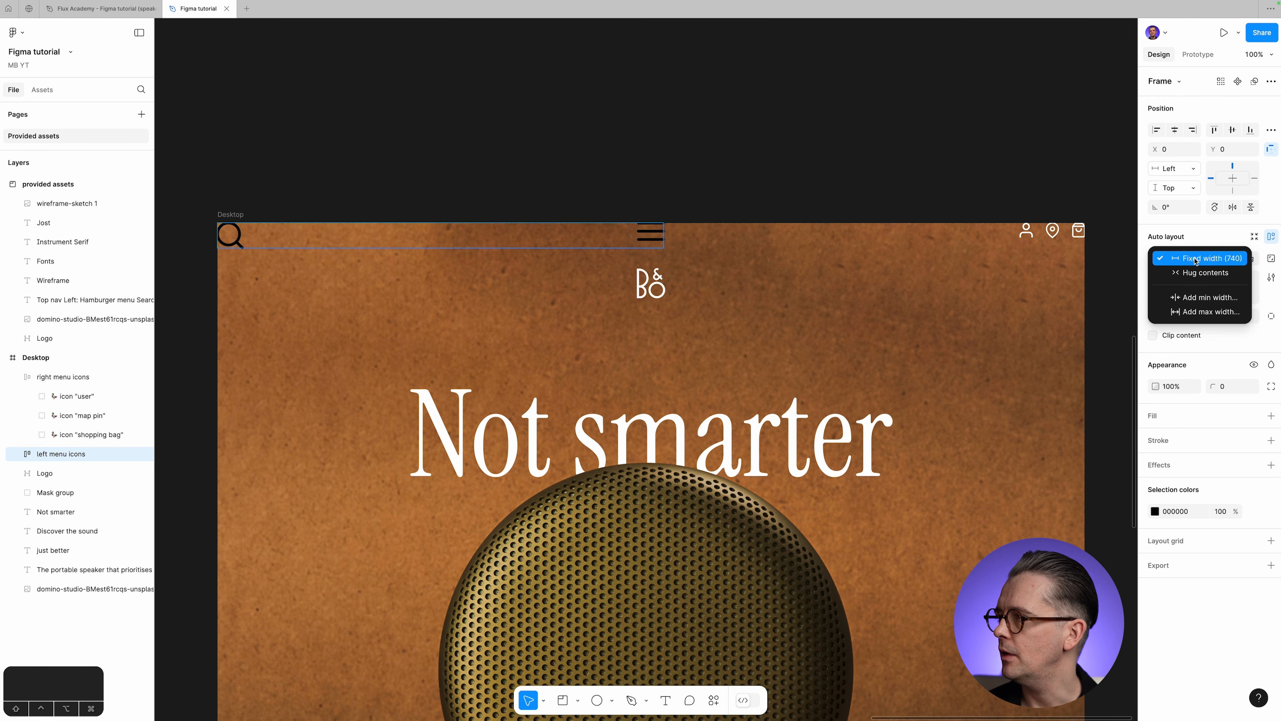
left_click(1193, 272)
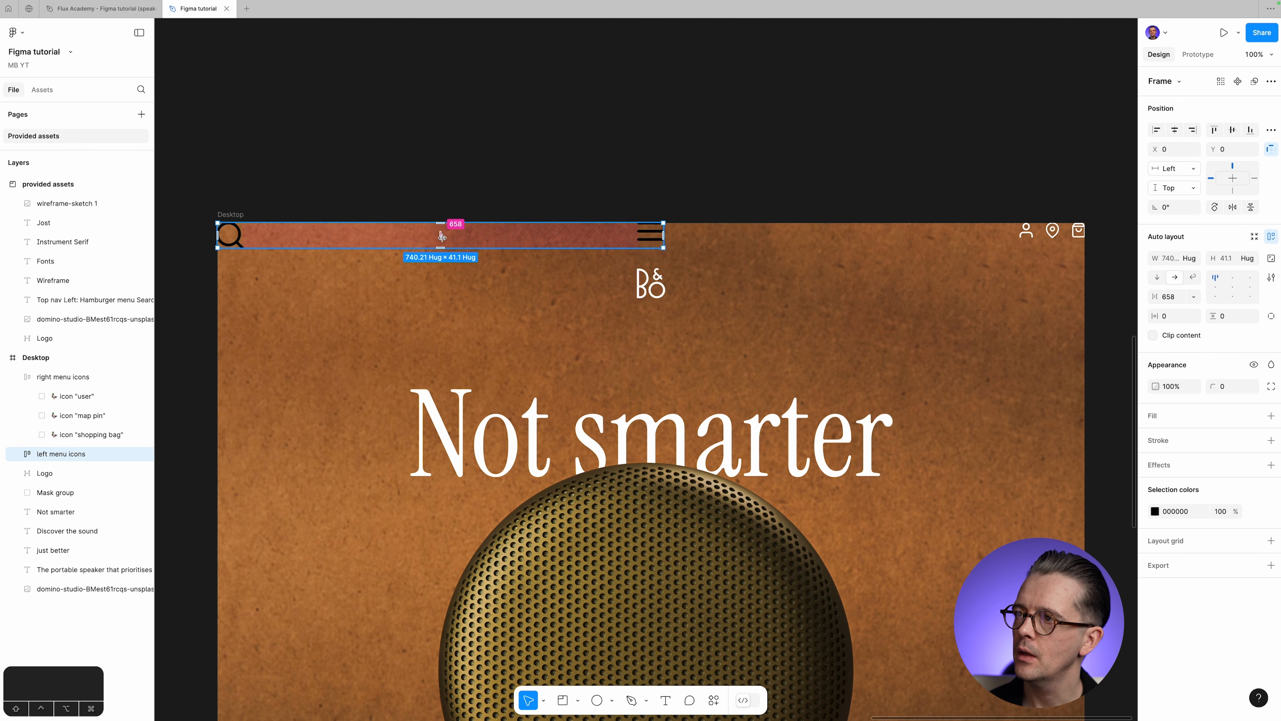
Reduce the gap between the search and menu icons in the "left menu icons" frame to 24.
left_click_drag(438, 235, 267, 236)
left_click(1176, 301)
type("24")
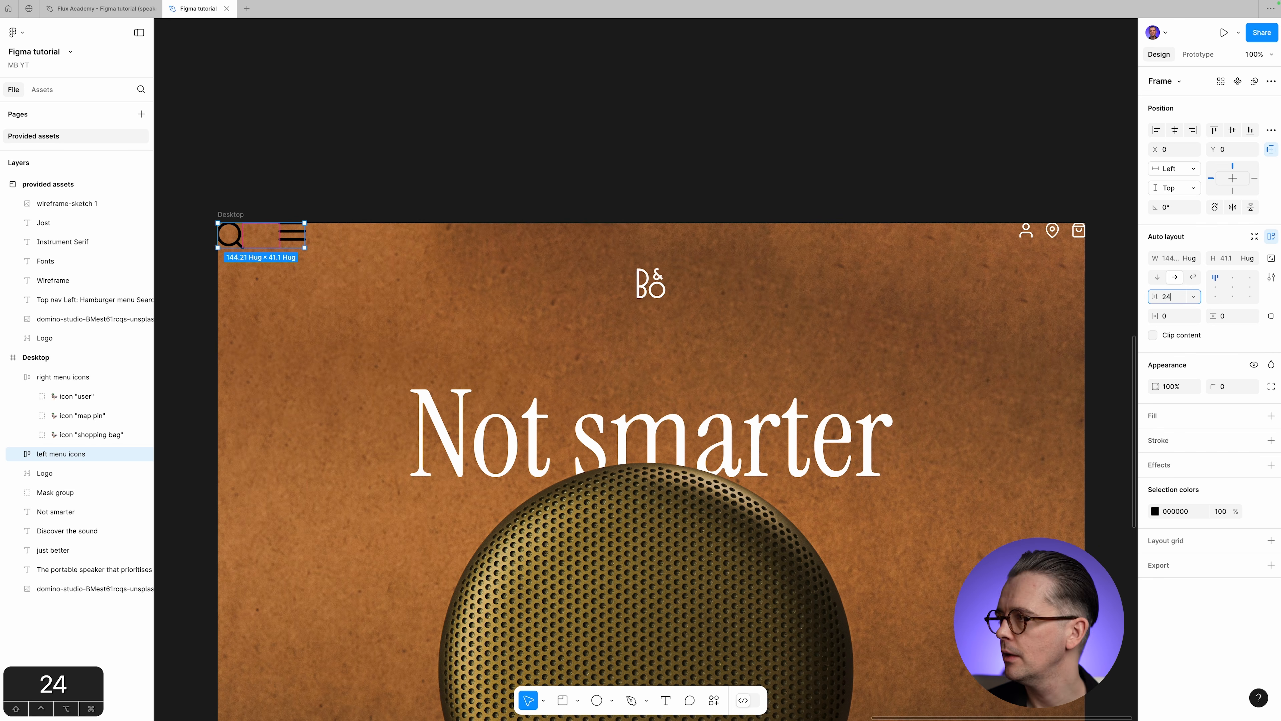
key("Tab")
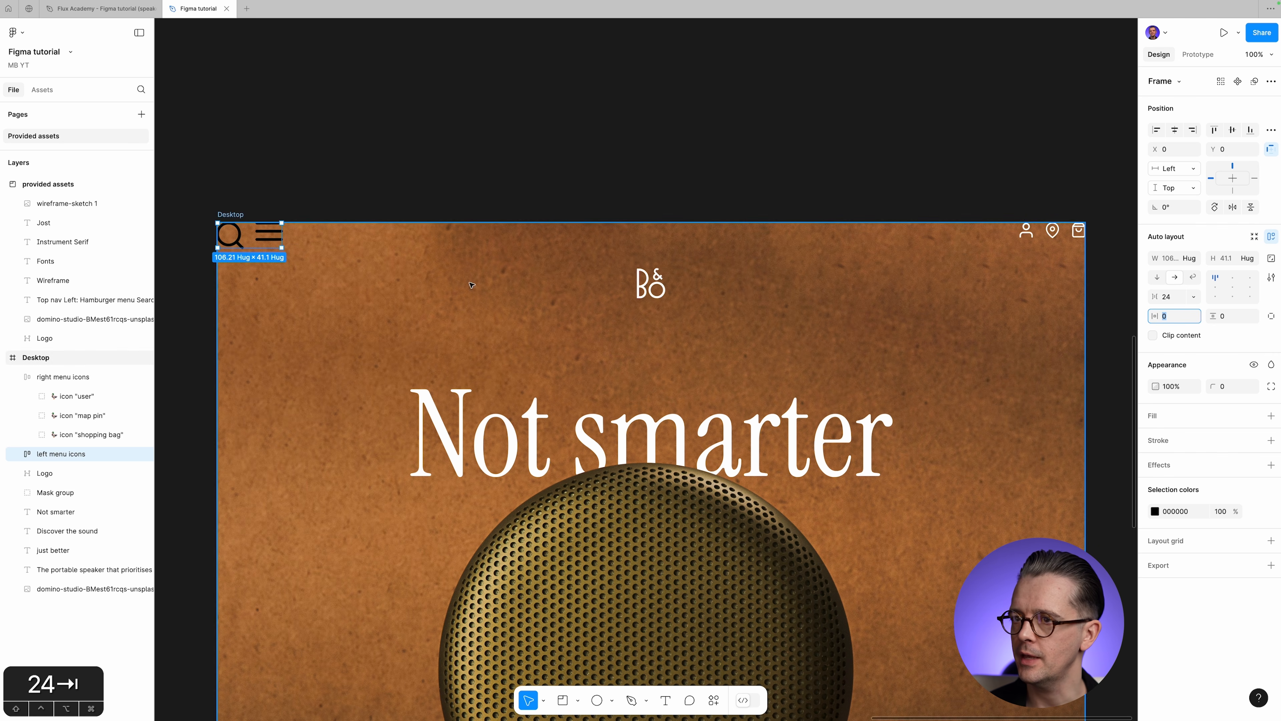
Expand the "left menu icons" frame's layers and set its auto layout alignment to center.
left_click(18, 454)
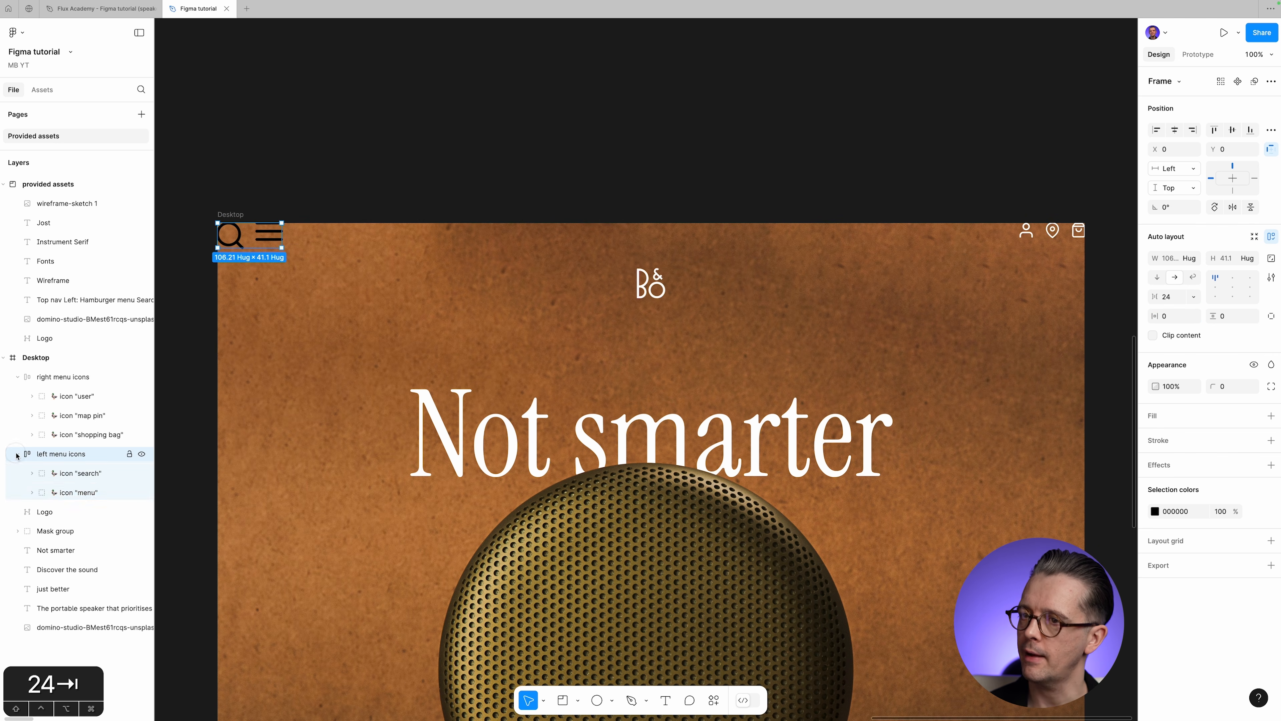
left_click(69, 478)
left_click(74, 492, "shift")
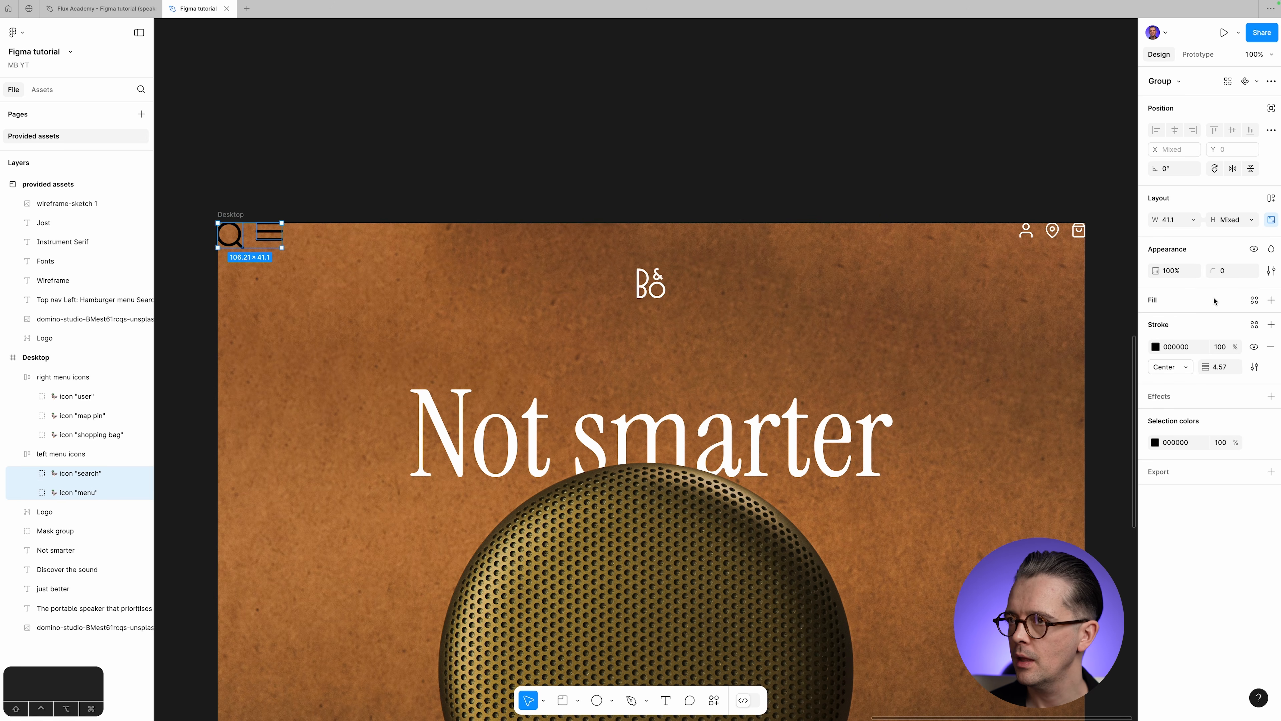
left_click(135, 453)
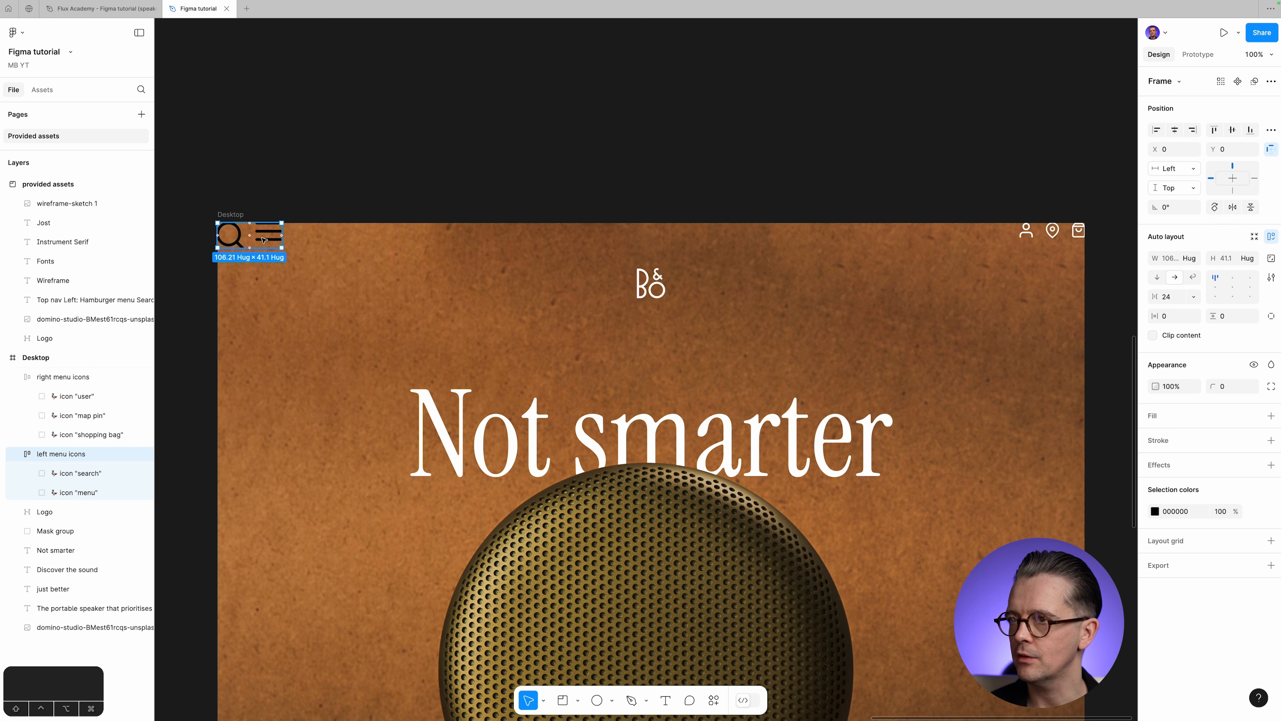
left_click(1232, 291)
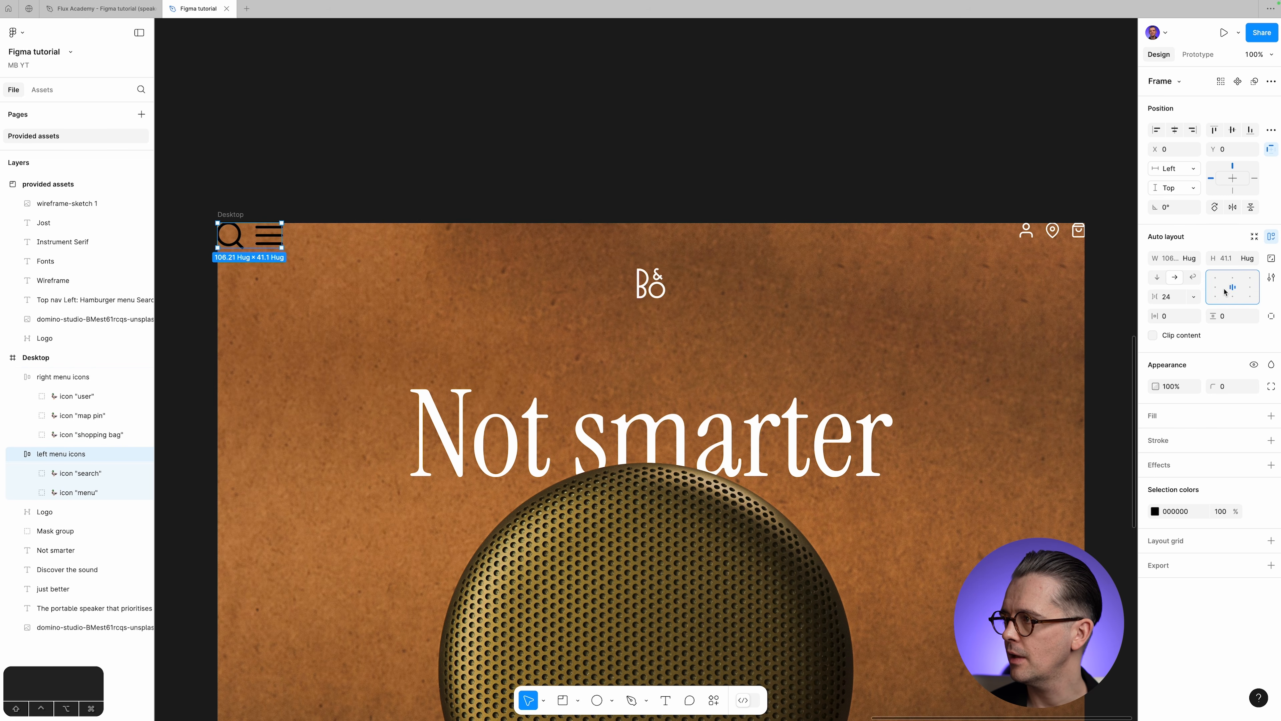
left_click(1247, 292)
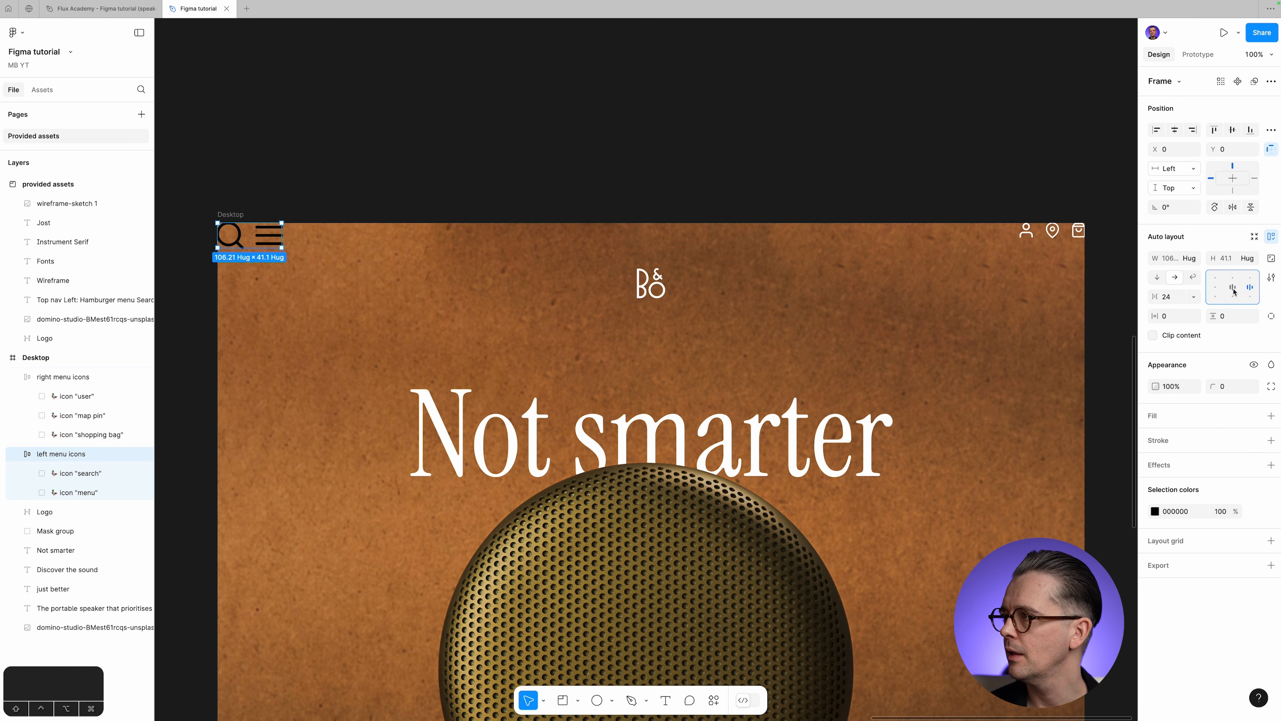
left_click(1233, 290)
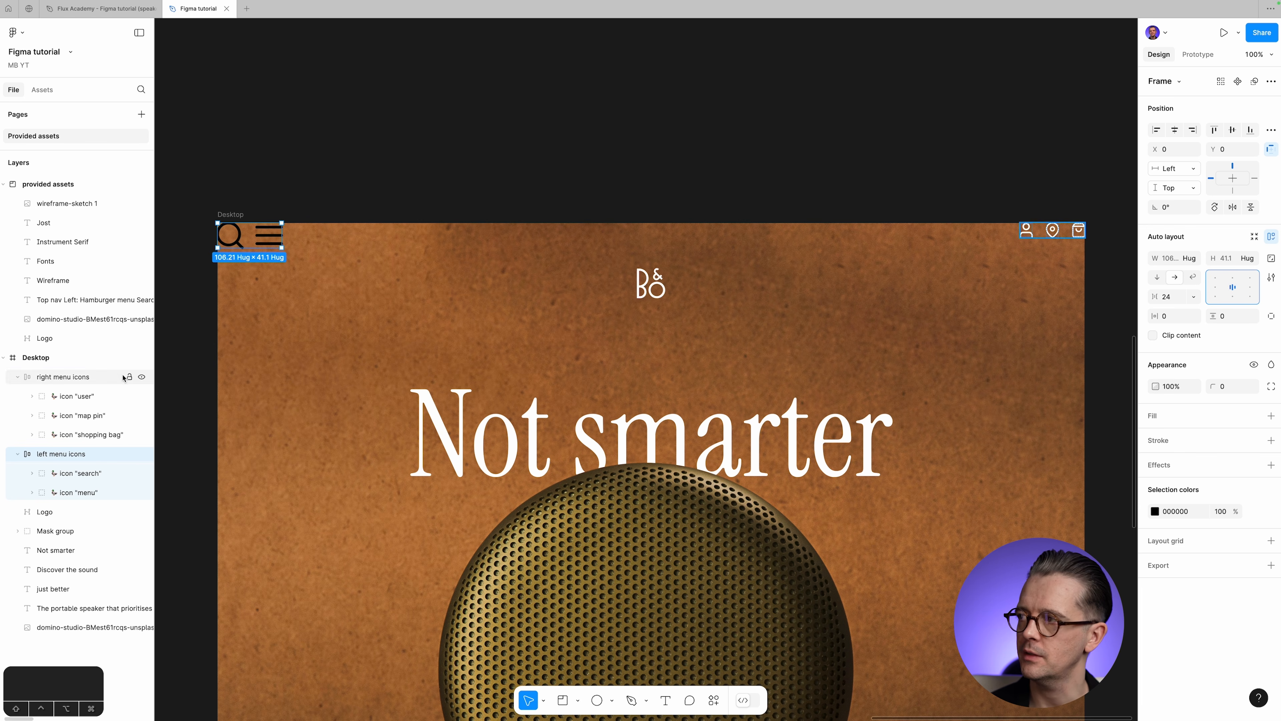
Scale the search and menu icons in the "left menu icons" frame together to a height of 24 with the Scale tool.
left_click(76, 475)
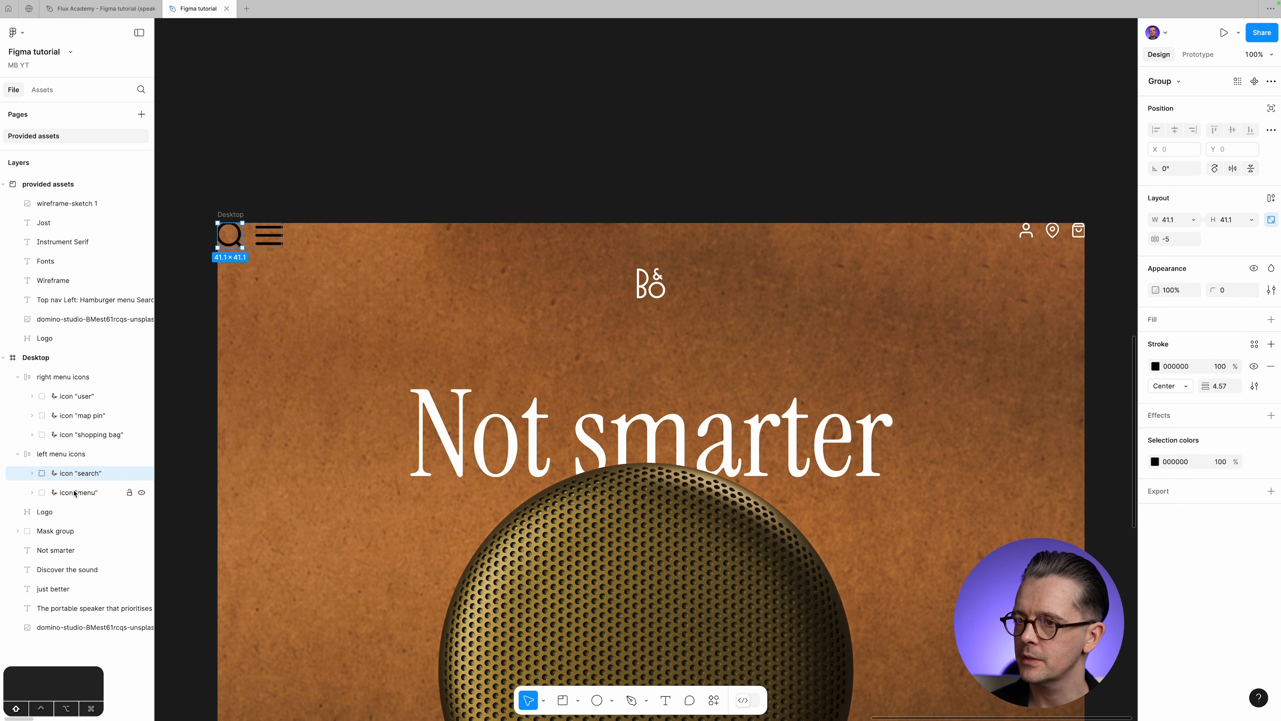
left_click(78, 492, "shift")
key("k")
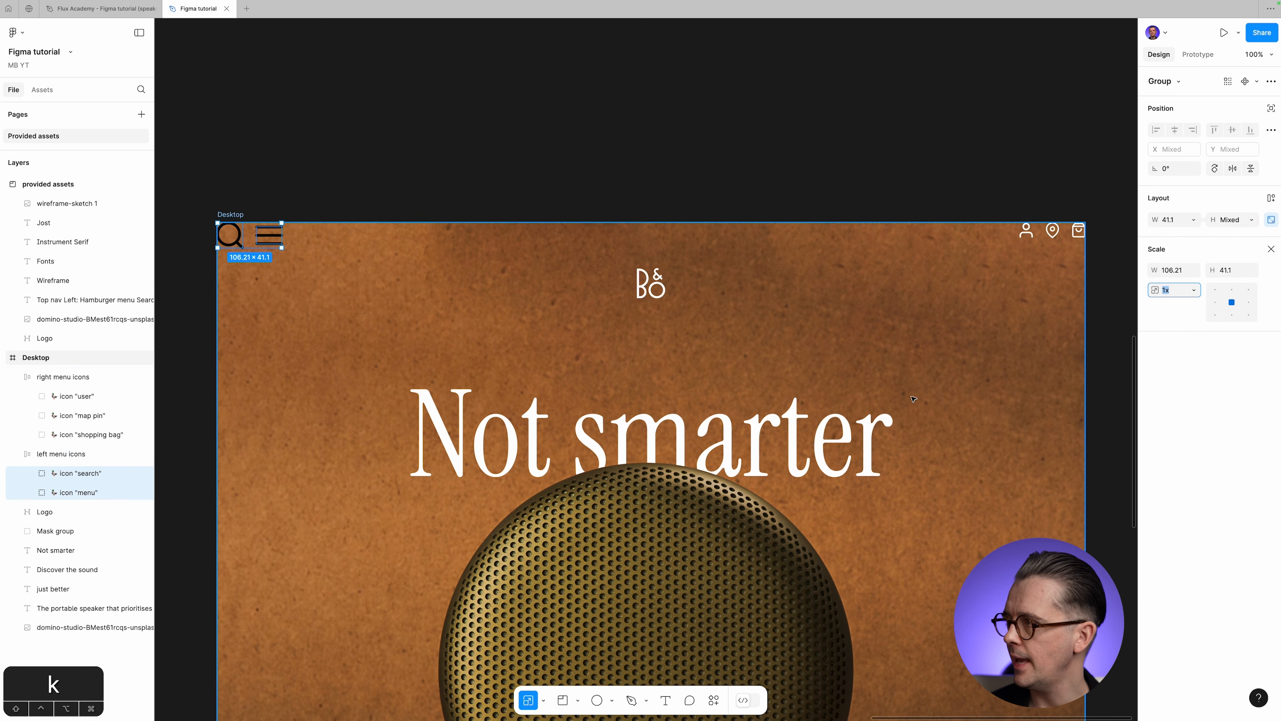
left_click(1241, 271)
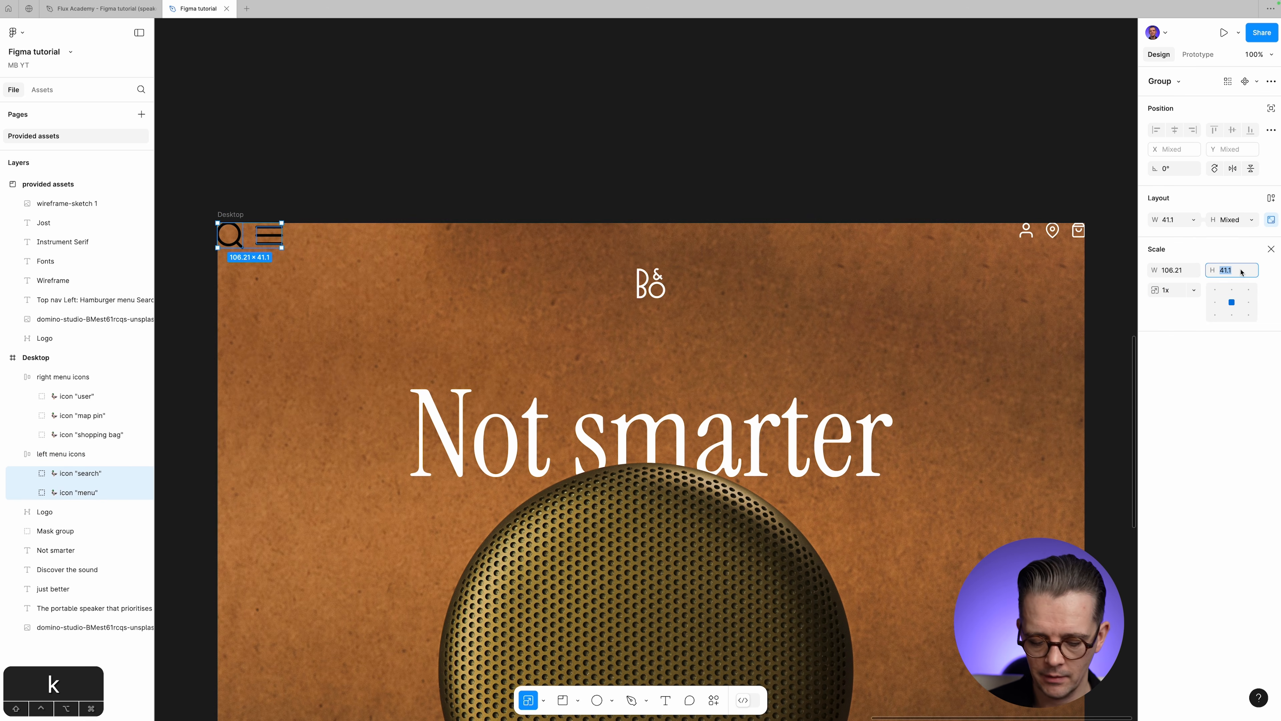
type("24")
key("Tab")
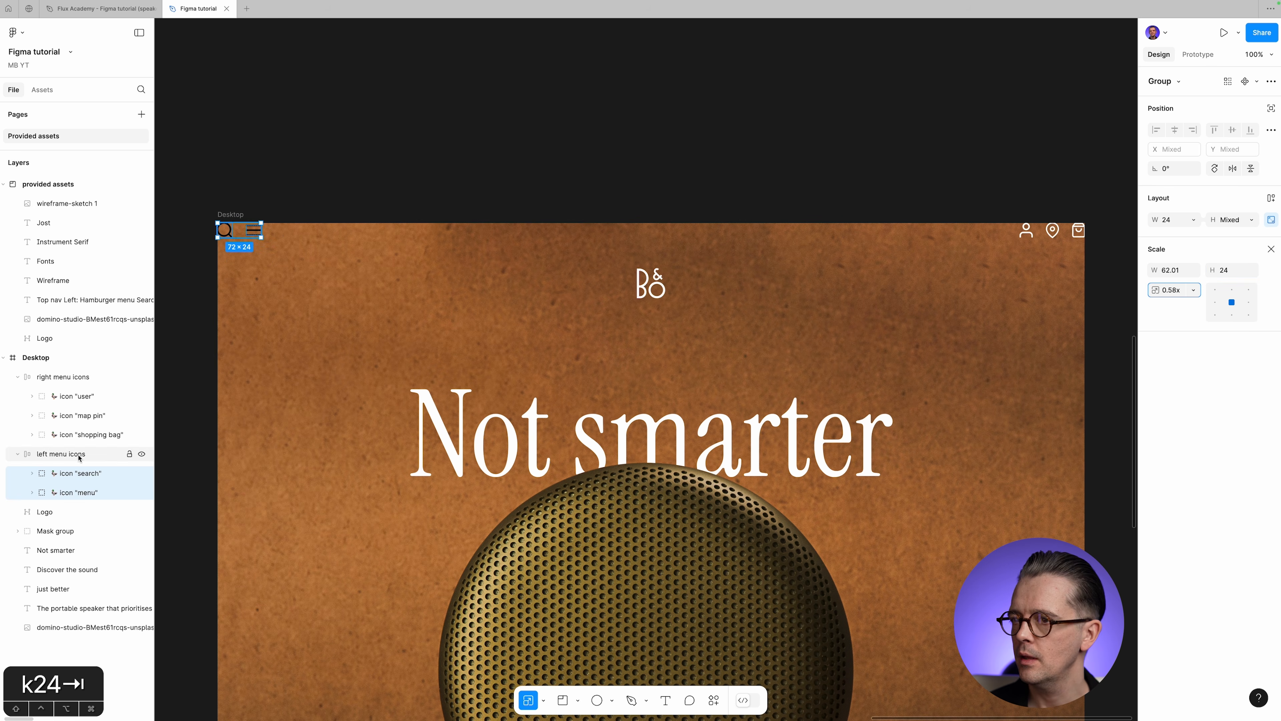
left_click(1271, 250)
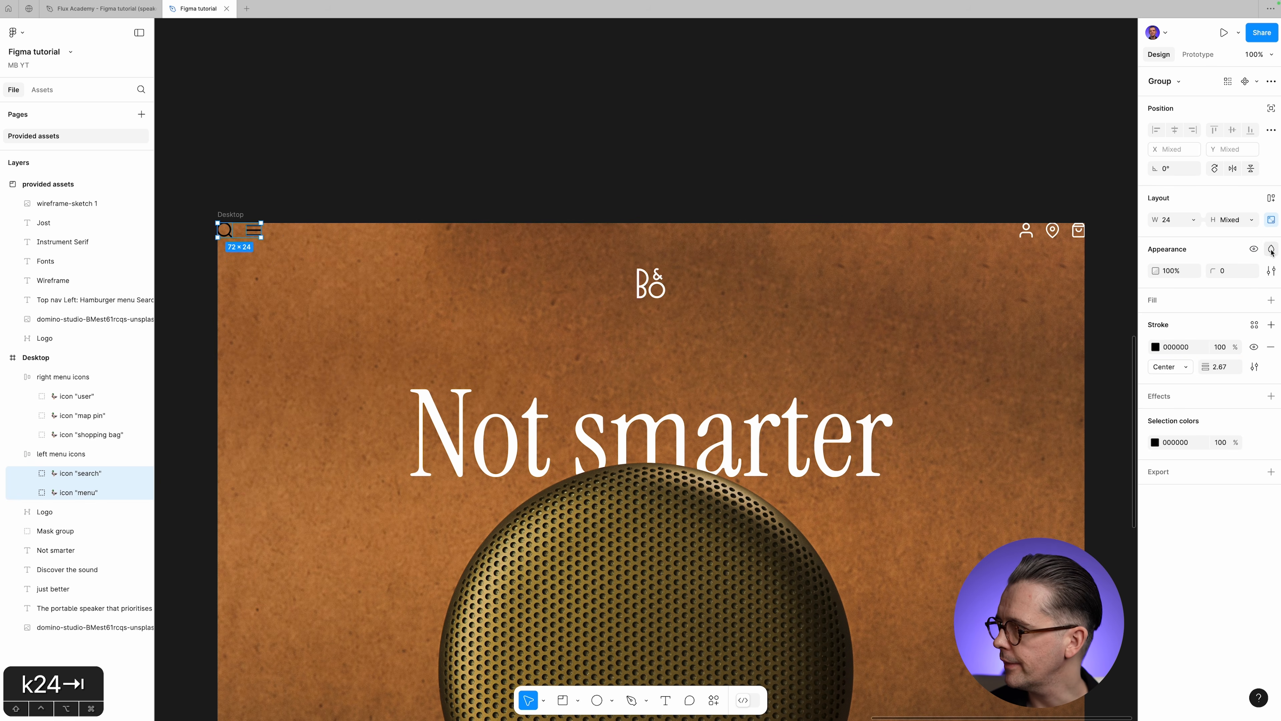
Change the stroke color of the search and menu icons to white (FFFFFF).
left_click(1156, 348)
left_click_drag(1024, 424, 958, 363)
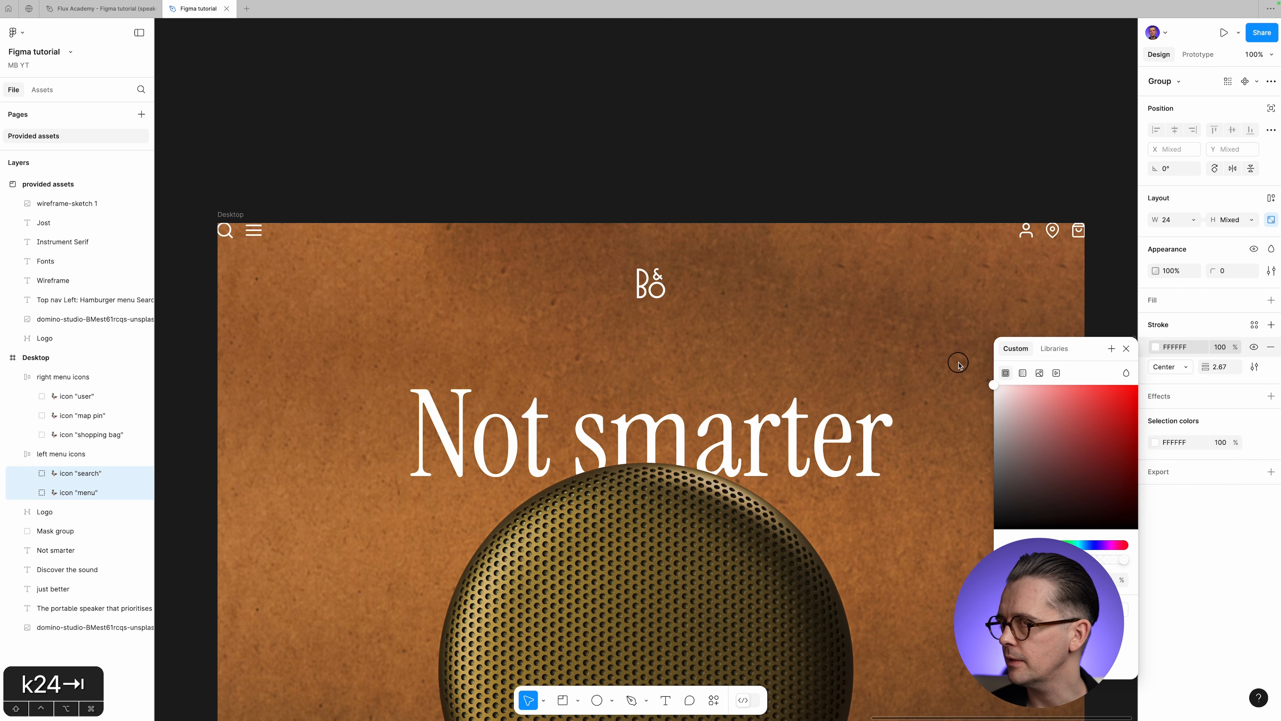
left_click(1126, 349)
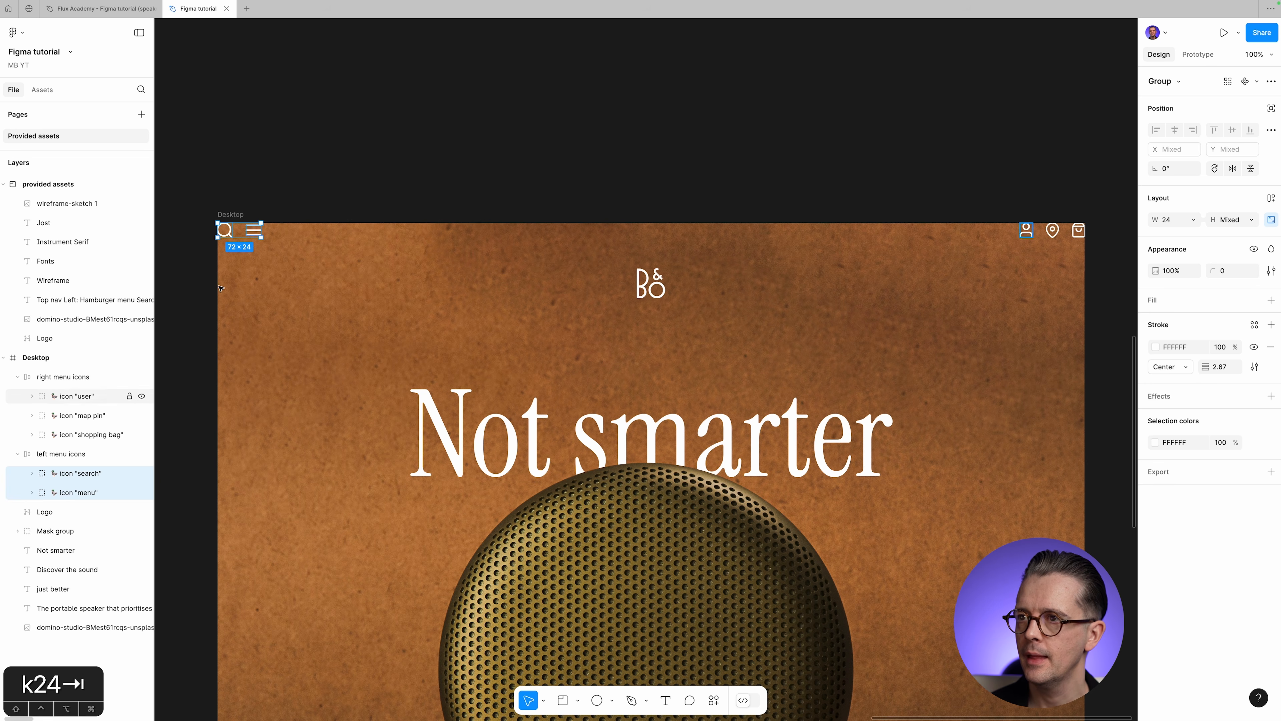
left_click(255, 209)
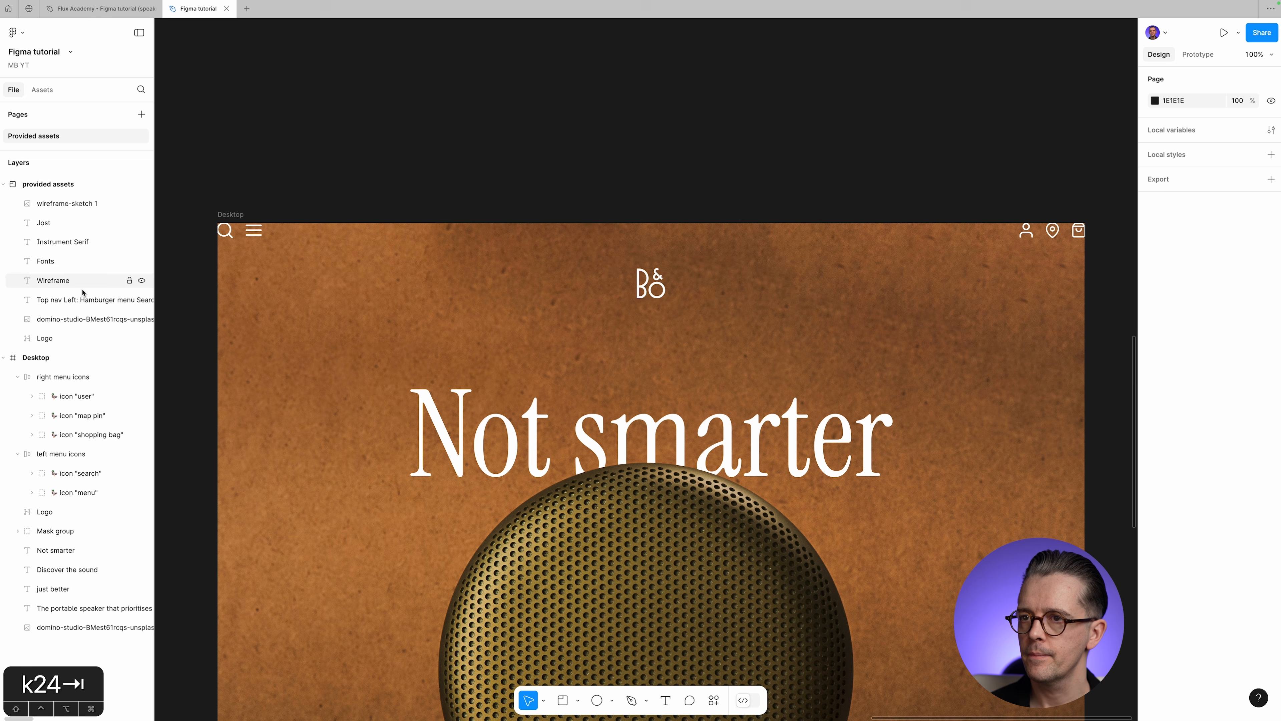
Check the Top nav brief text and reorder the "left menu icons" frame so the menu icon comes before the search icon.
left_click(74, 301)
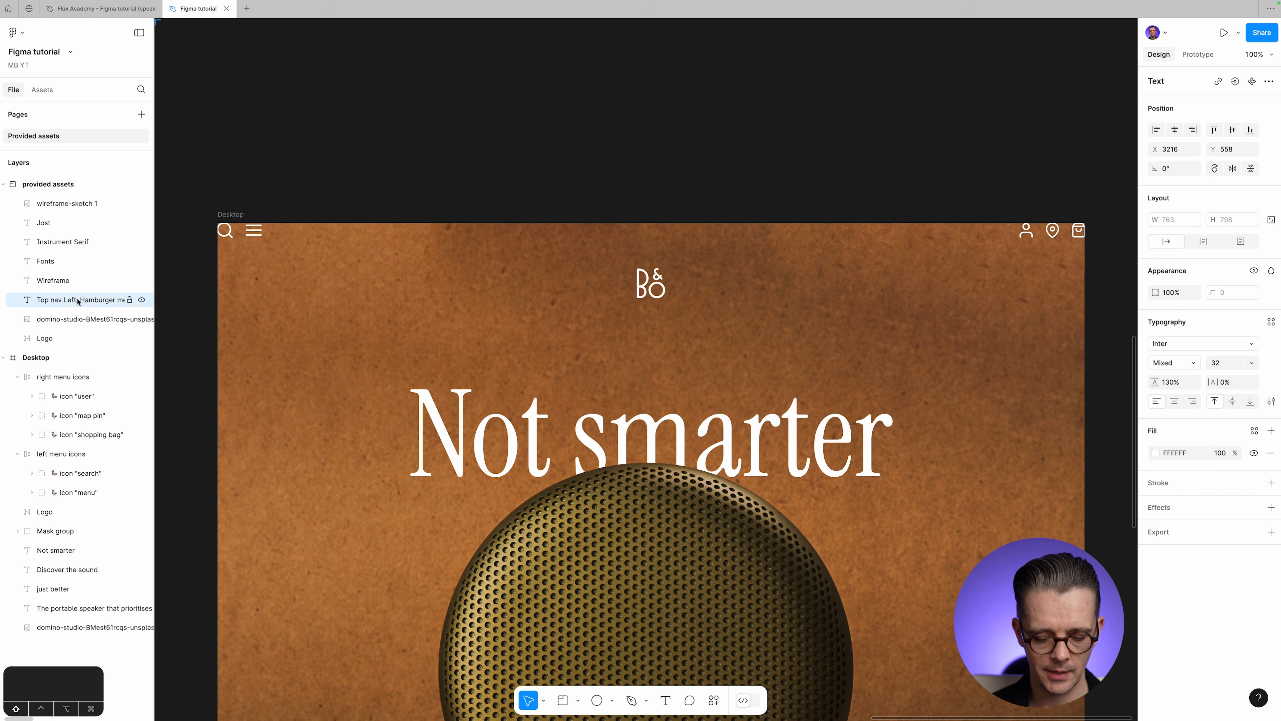
key("shift+2")
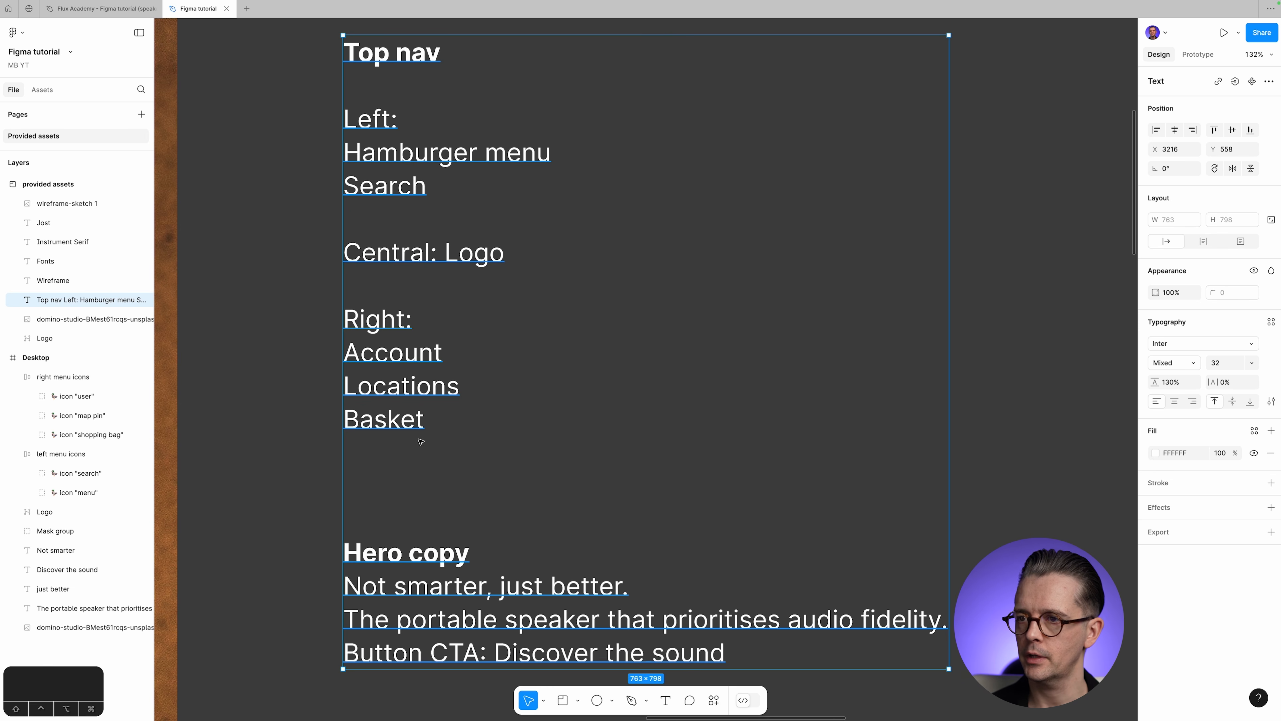
left_click(69, 362)
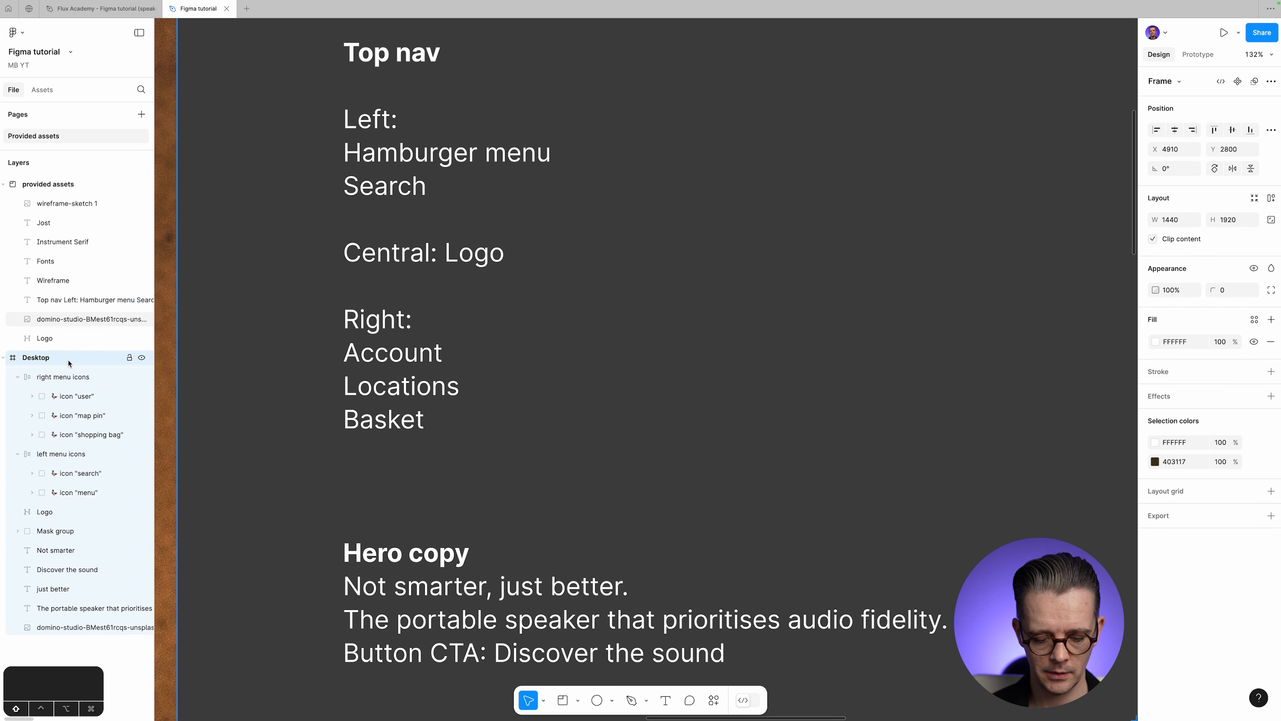
key("shift+2")
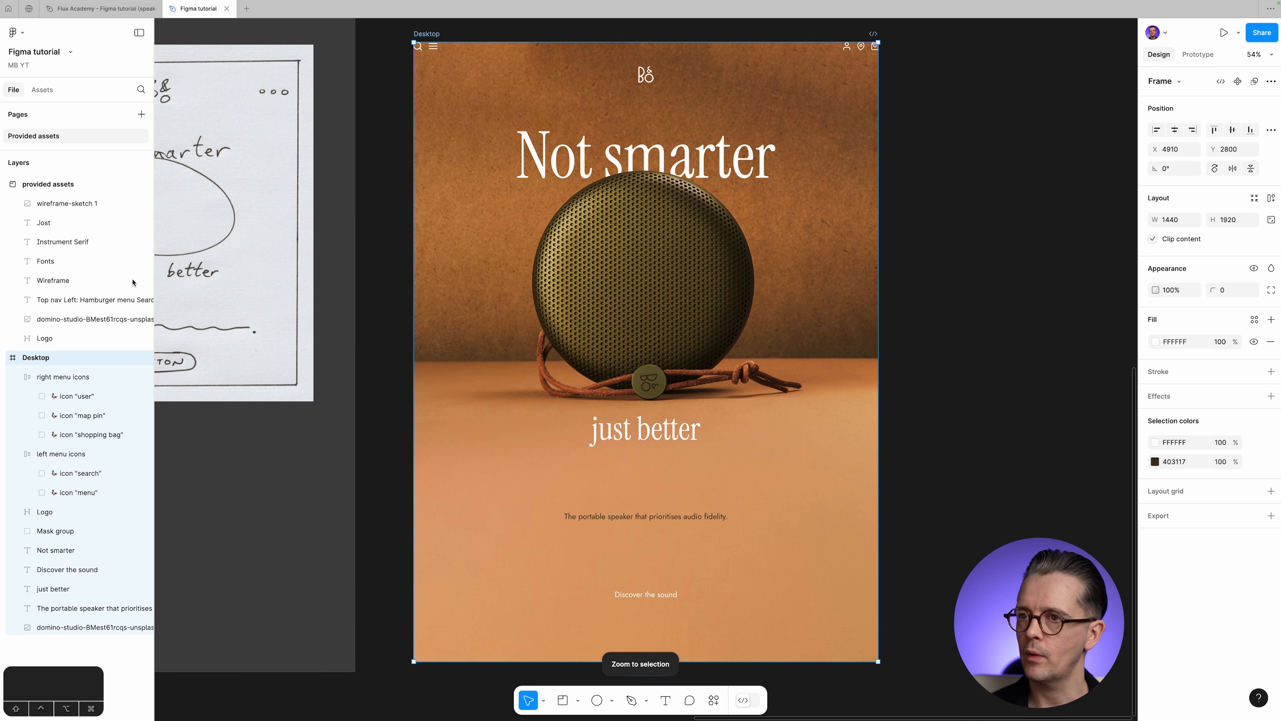
left_click(102, 494)
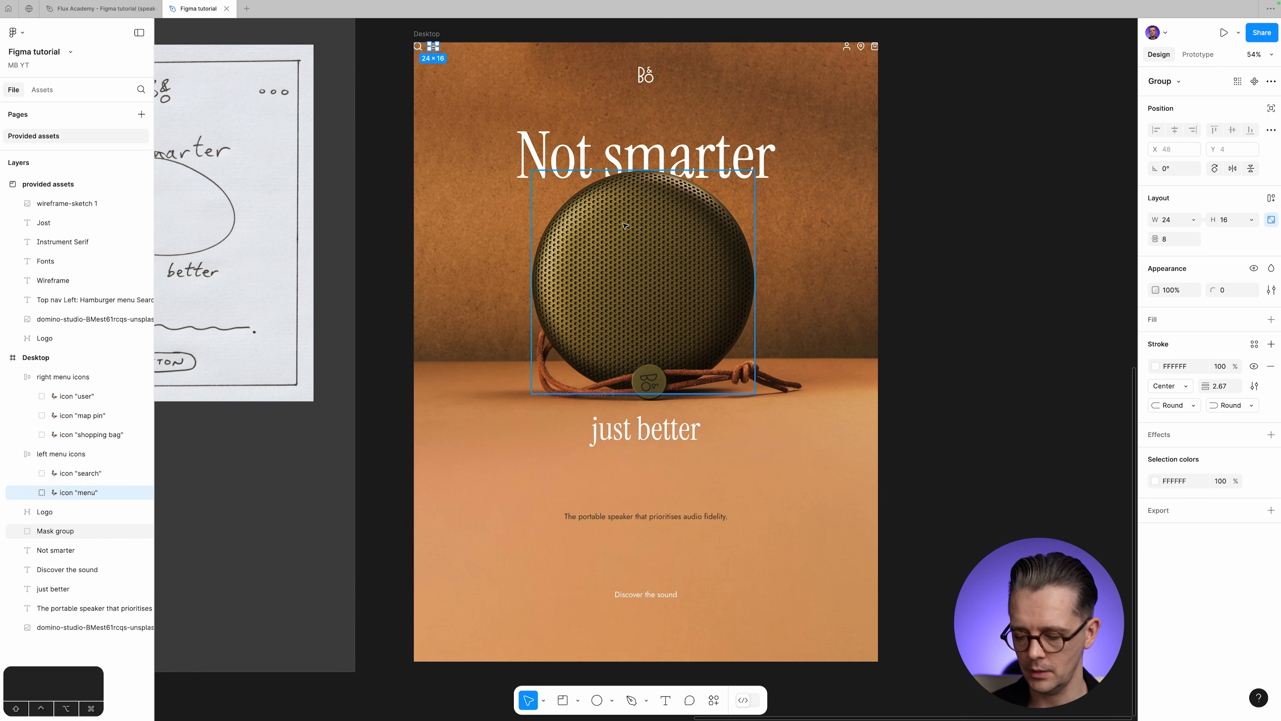
key("shift+0")
scroll(625, 226, "up", 5)
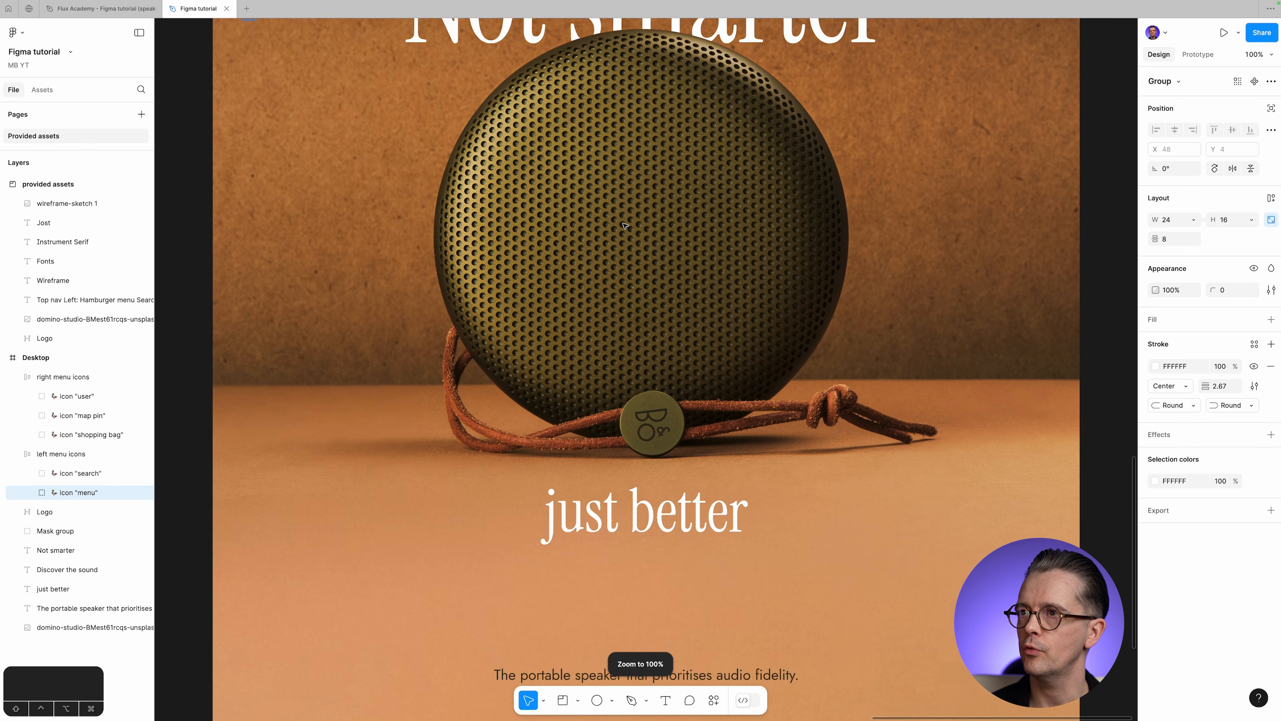
scroll(624, 226, "up", 2)
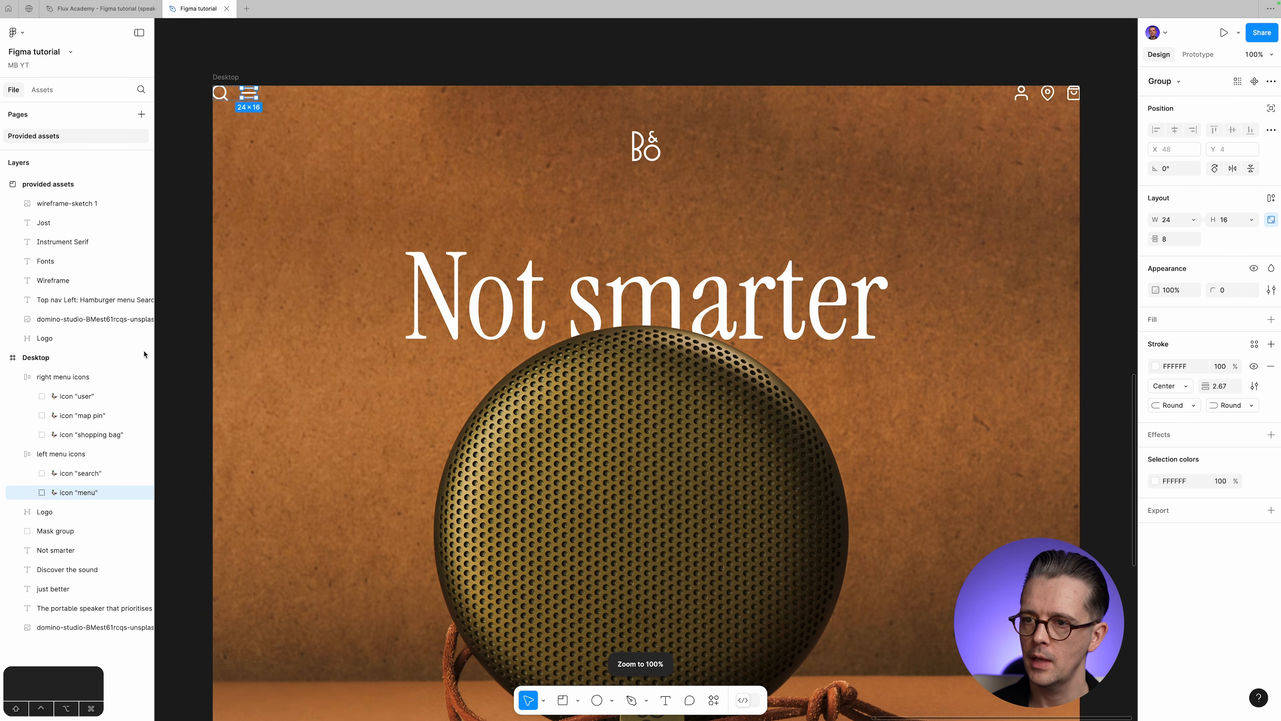
left_click_drag(56, 499, 89, 472)
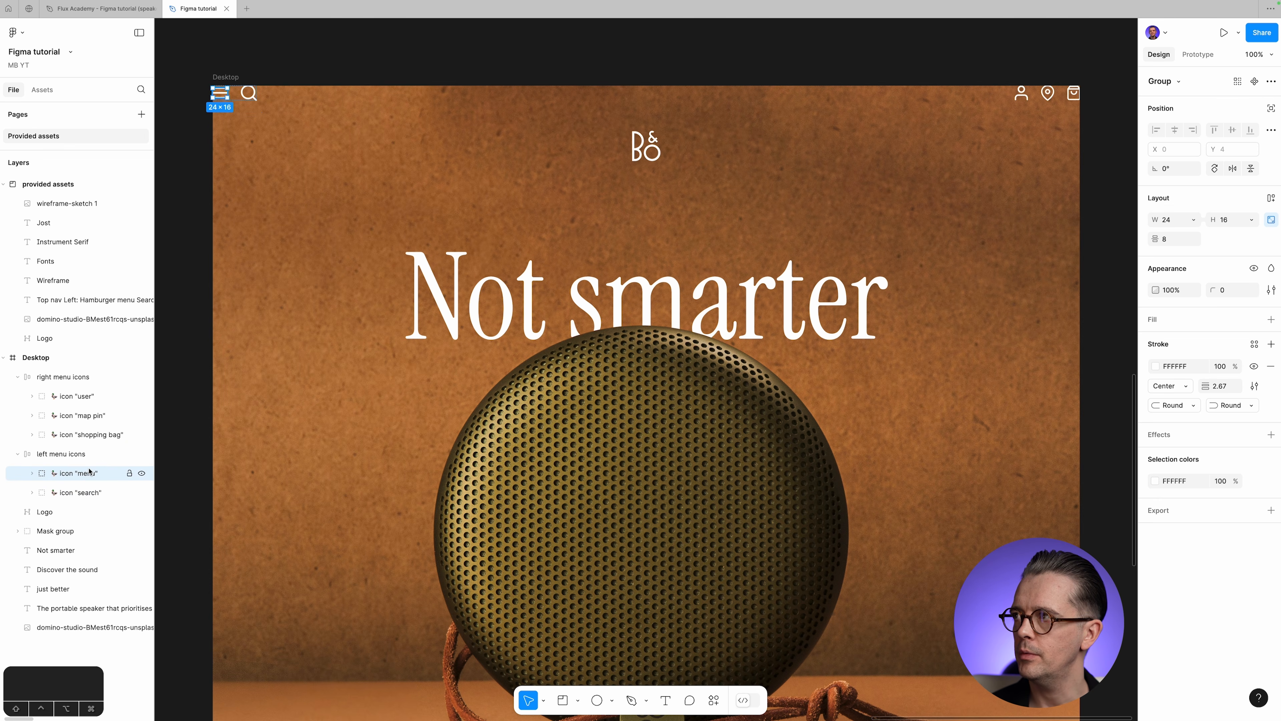
left_click(85, 397)
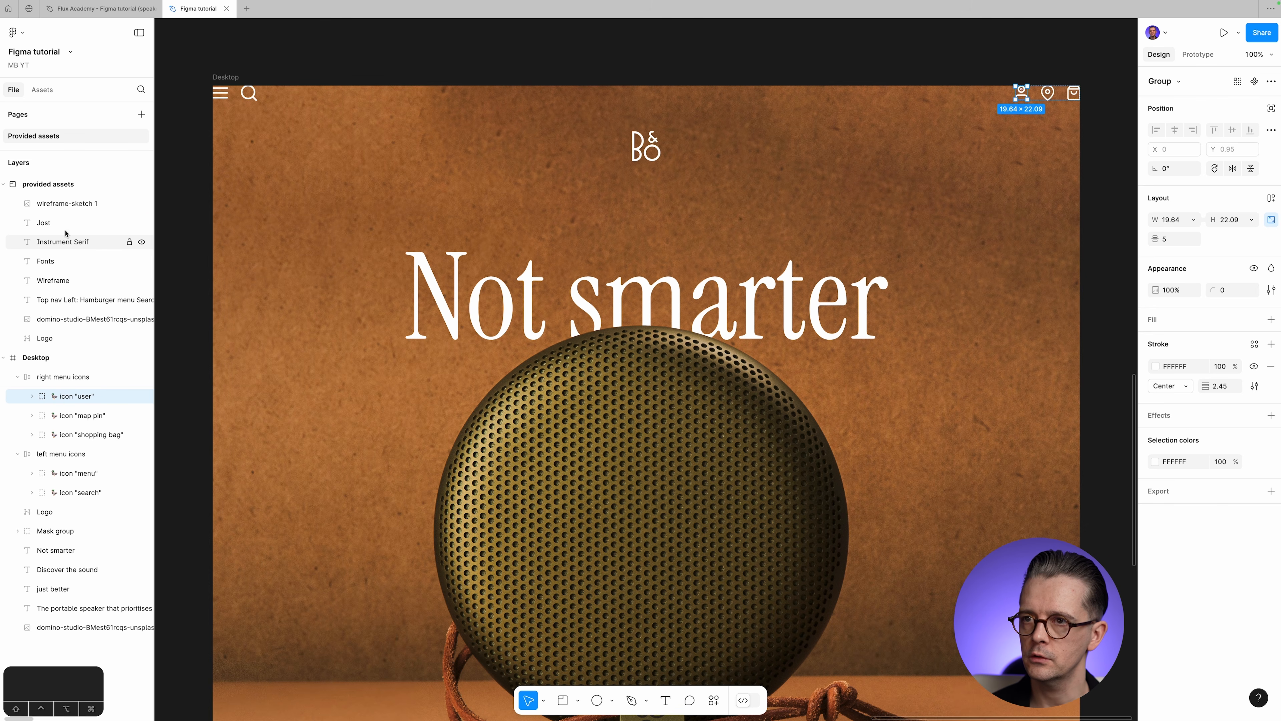
Check the Top nav brief text for the required item order and return to the top of the Desktop frame.
left_click(54, 300)
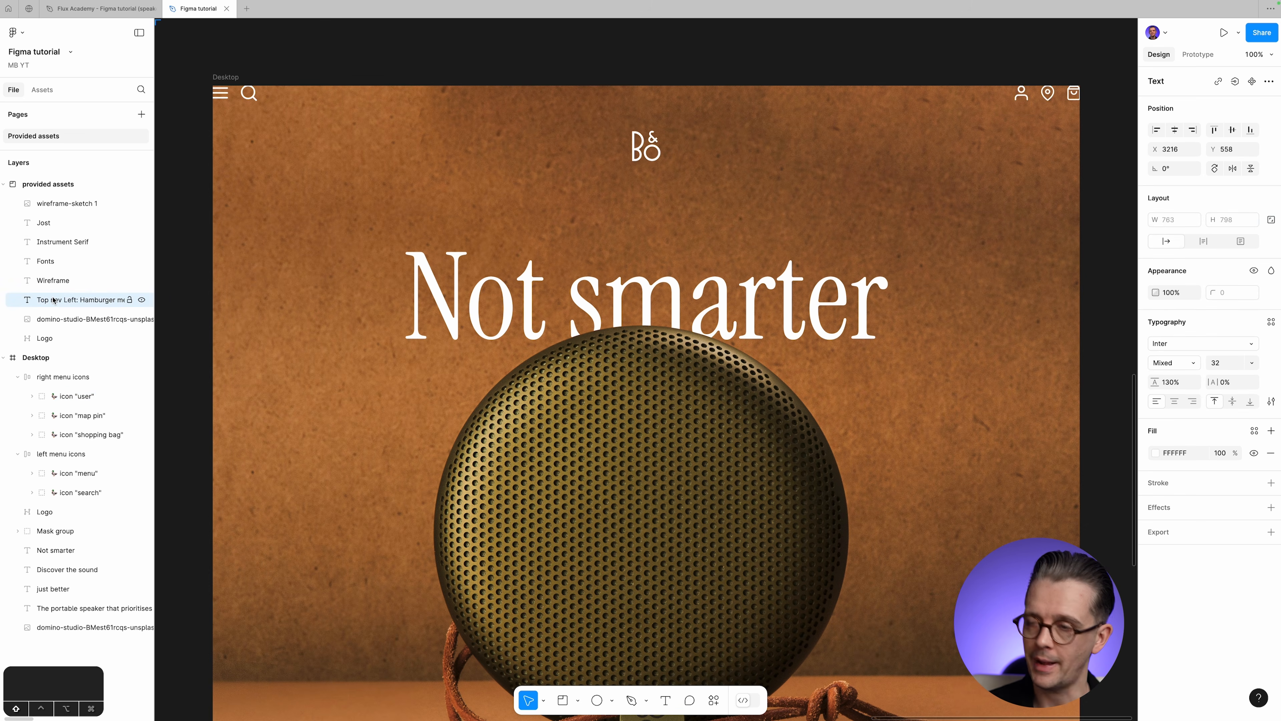
key("shift+2")
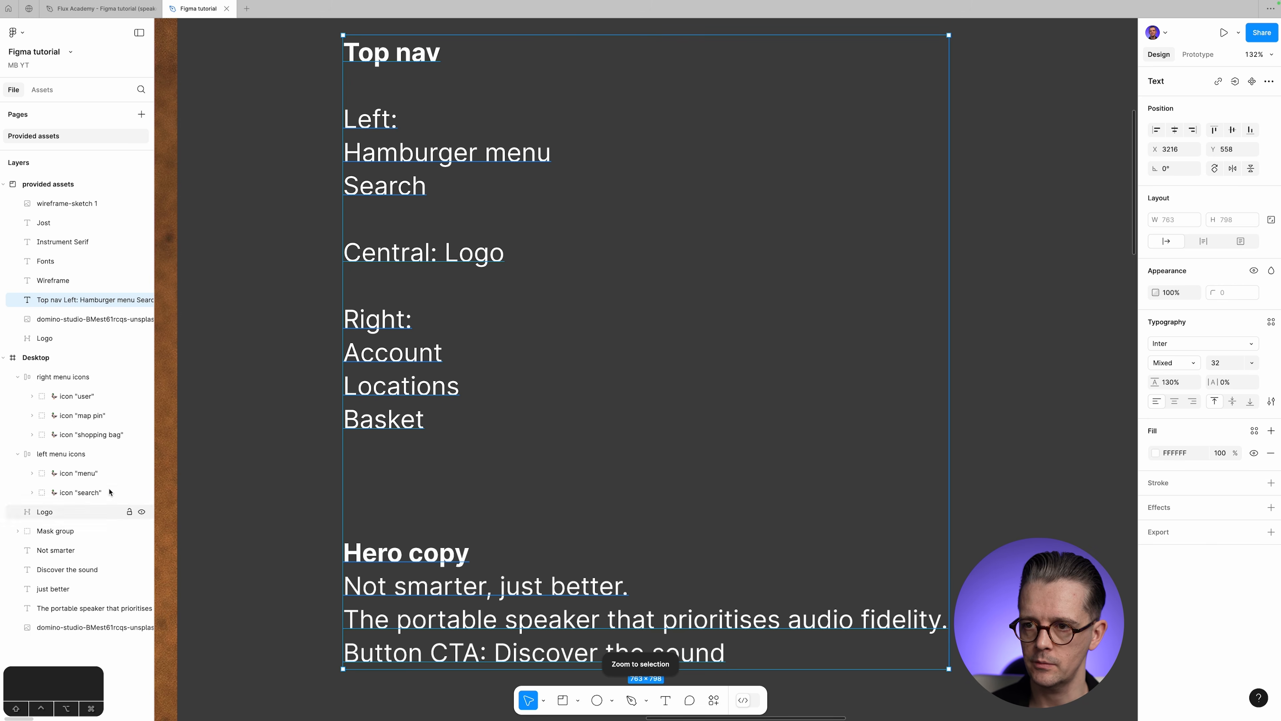
left_click(59, 363)
key("shift+2")
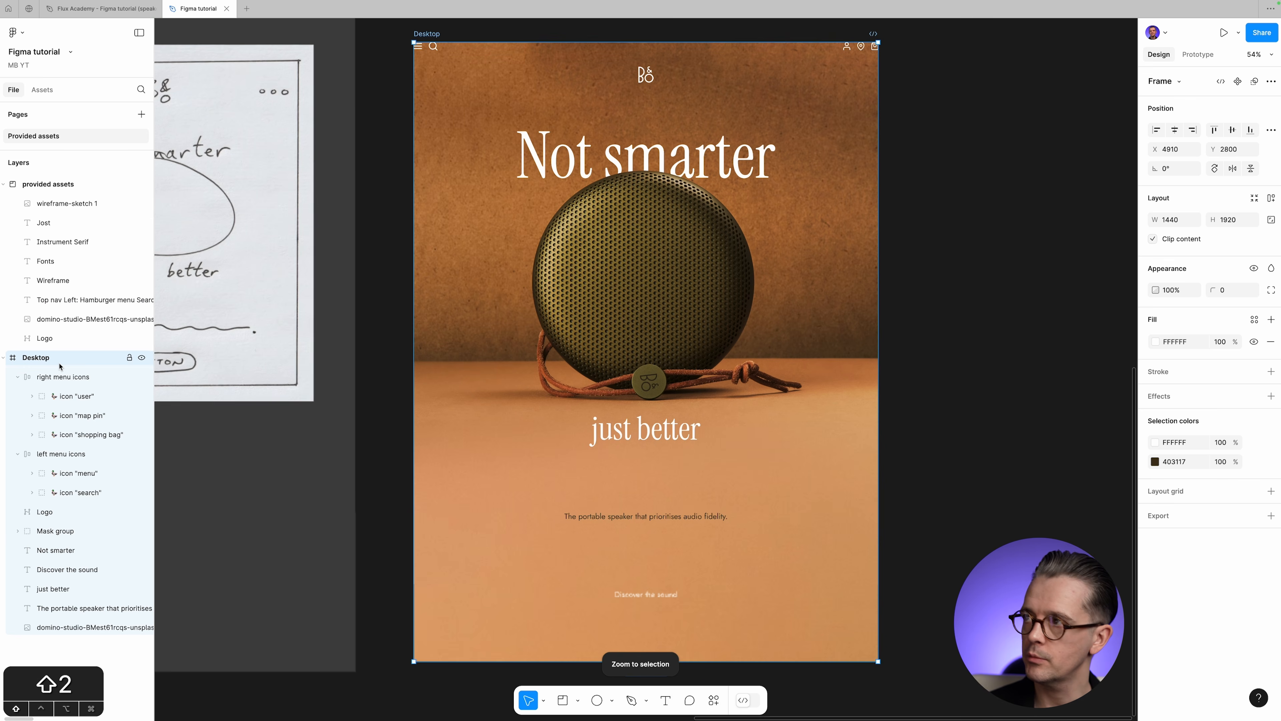
key("shift+0")
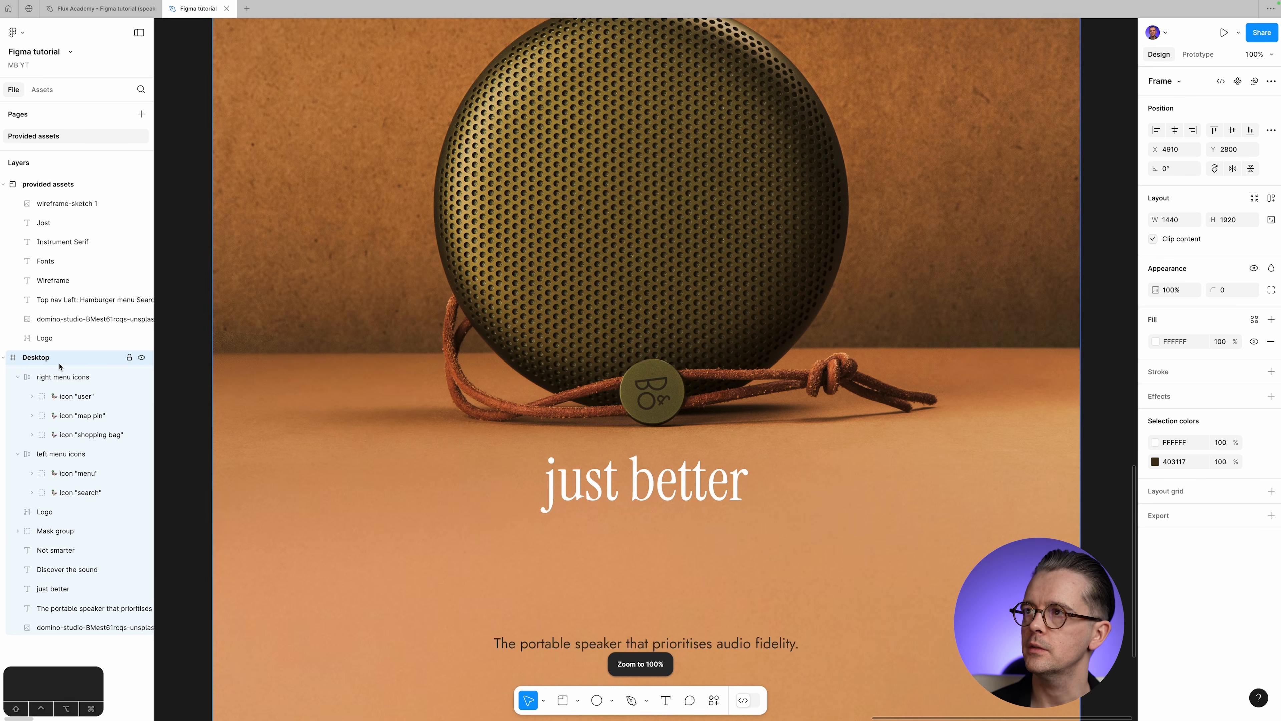
scroll(550, 410, "up", 8)
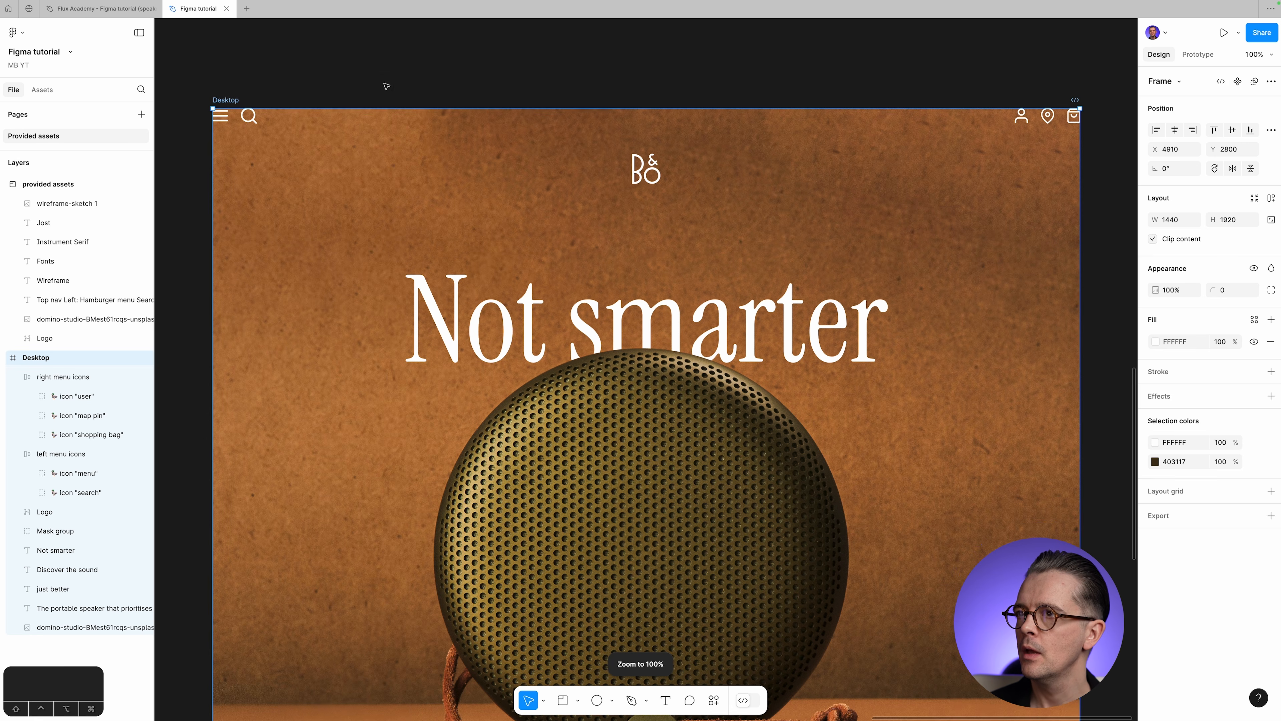
left_click(435, 87)
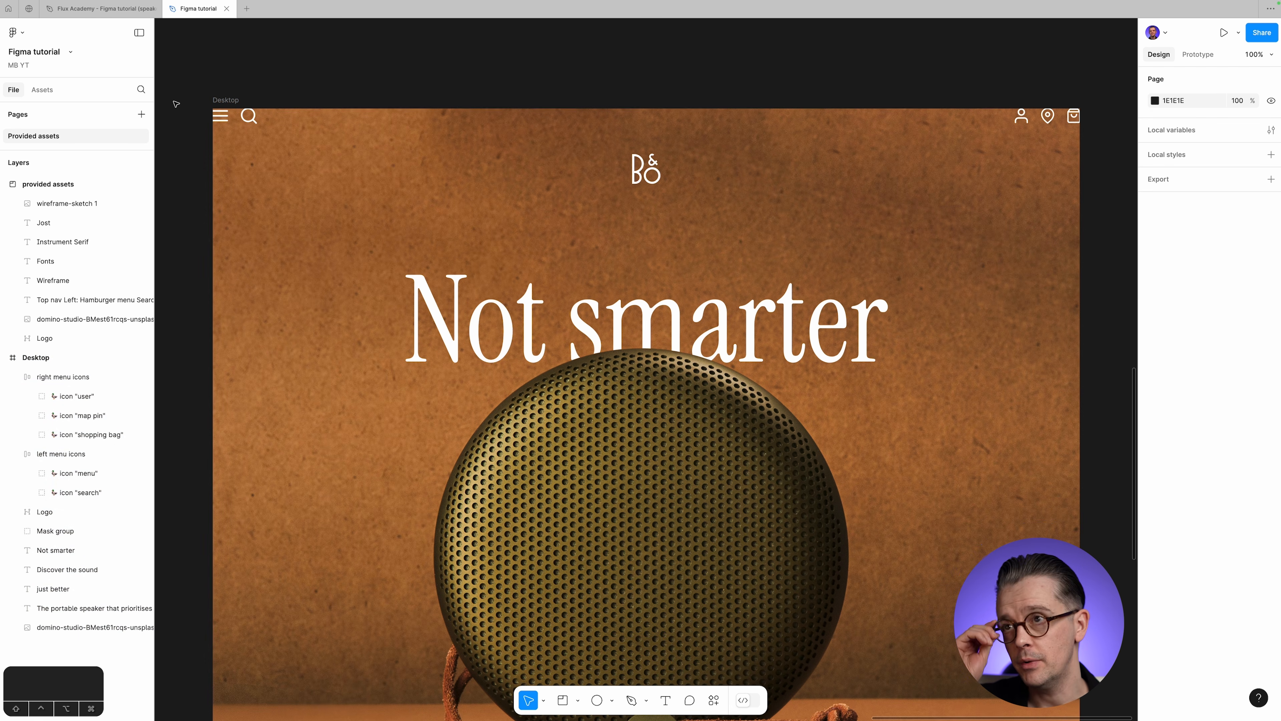
Collapse both menu icon frames' layers and move "left menu icons" inward from the Desktop frame's corner to about X 70, Y 51.
left_click(17, 454)
left_click(18, 378)
left_click(220, 116)
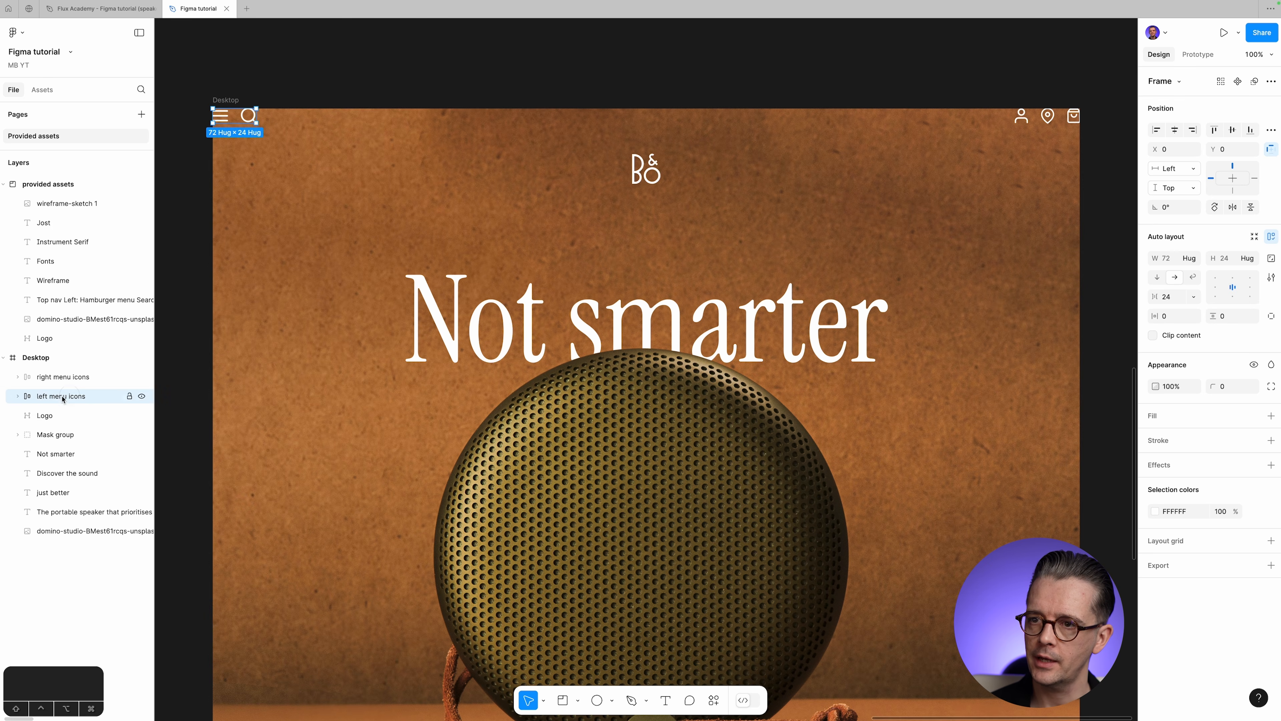
left_click_drag(249, 121, 291, 153)
left_click(301, 79)
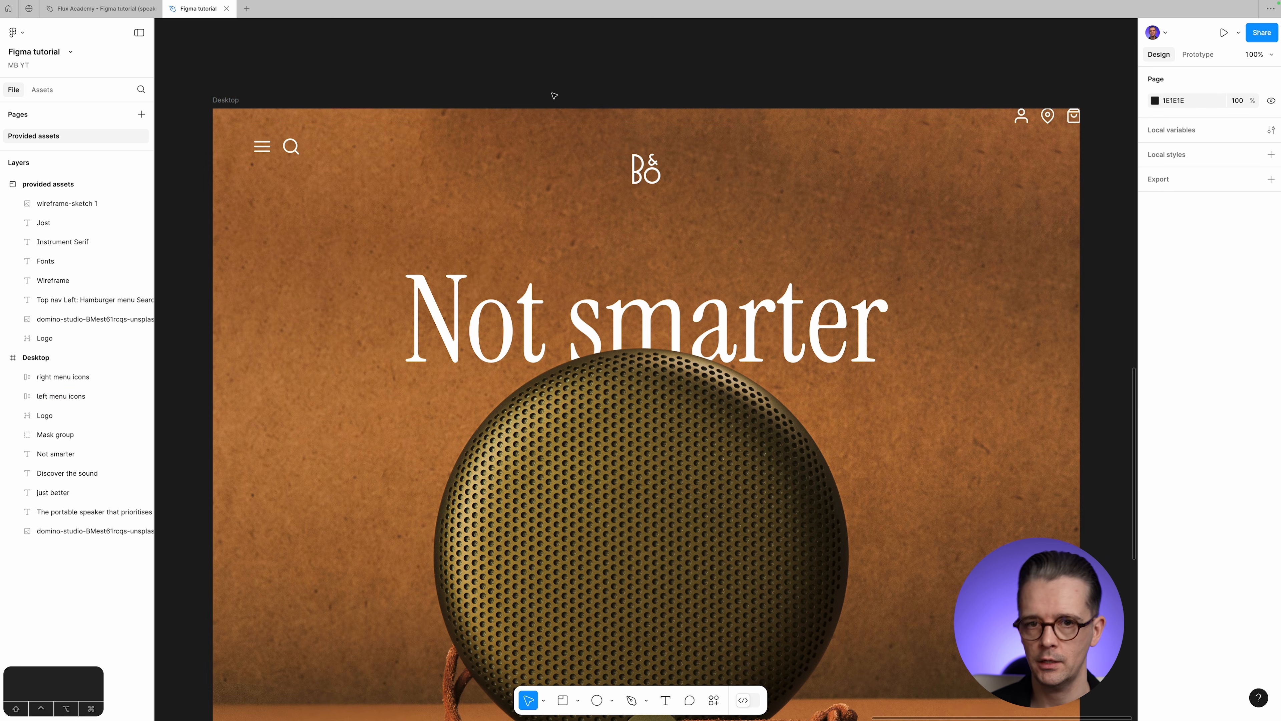
Add a layout grid to the Desktop frame and set its grid size to 120.
left_click(236, 99)
scroll(202, 104, "up", 1)
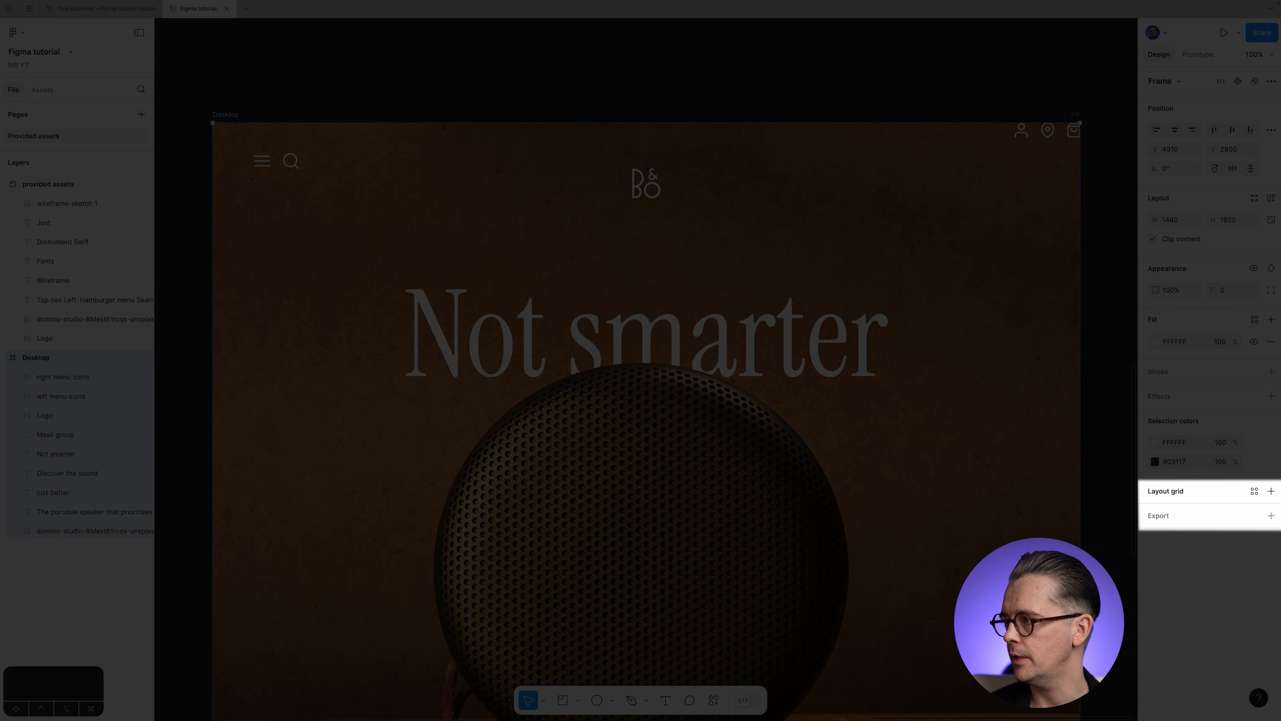
left_click(1271, 491)
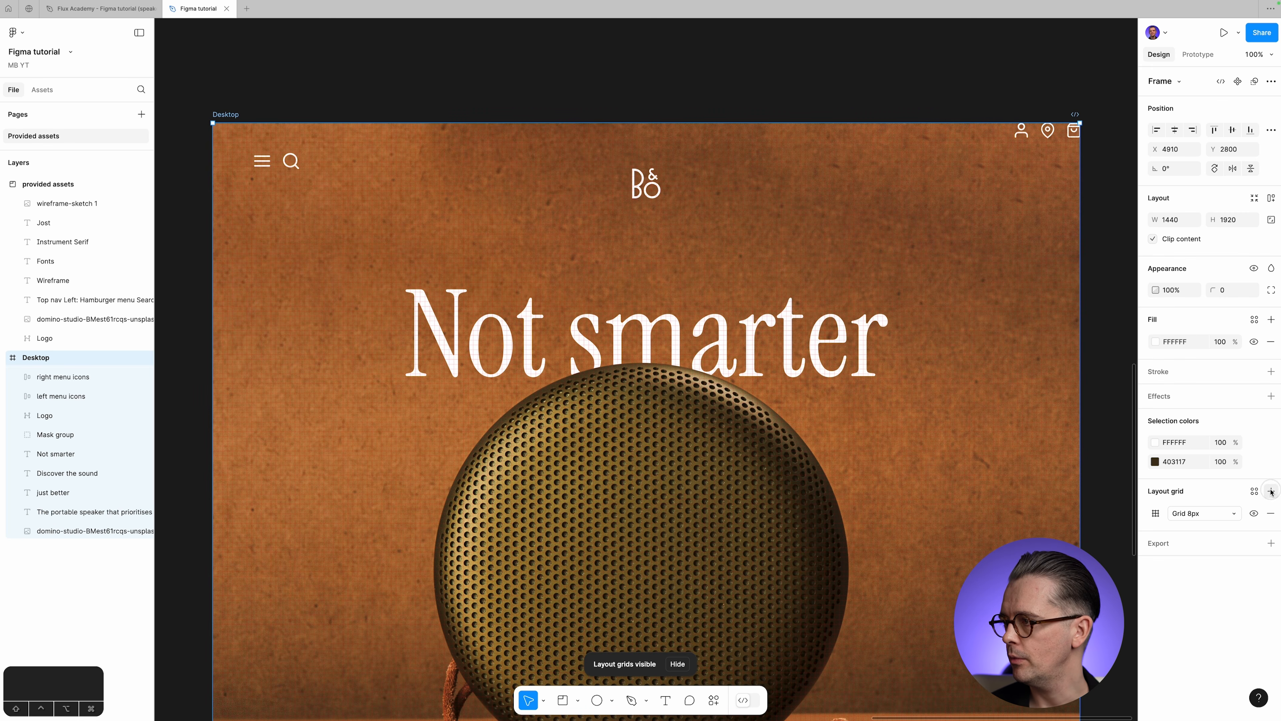
left_click(1155, 514)
left_click_drag(1097, 515, 818, 182)
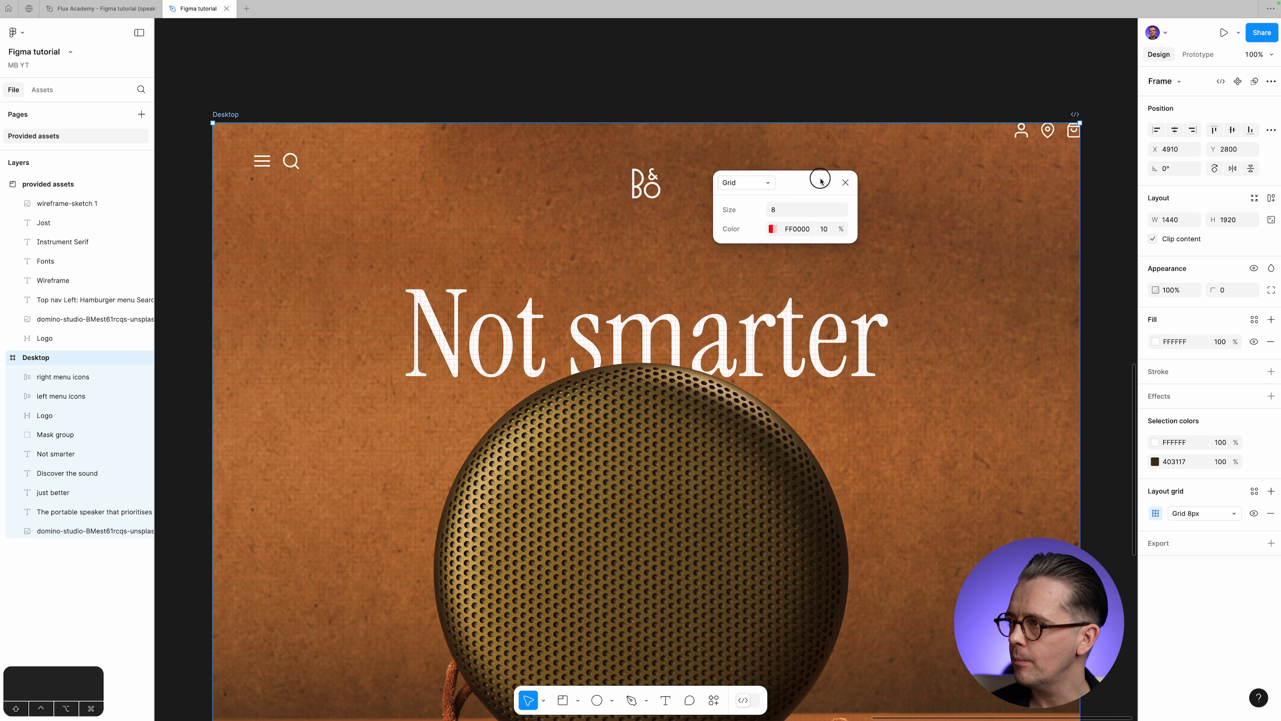
left_click(793, 209)
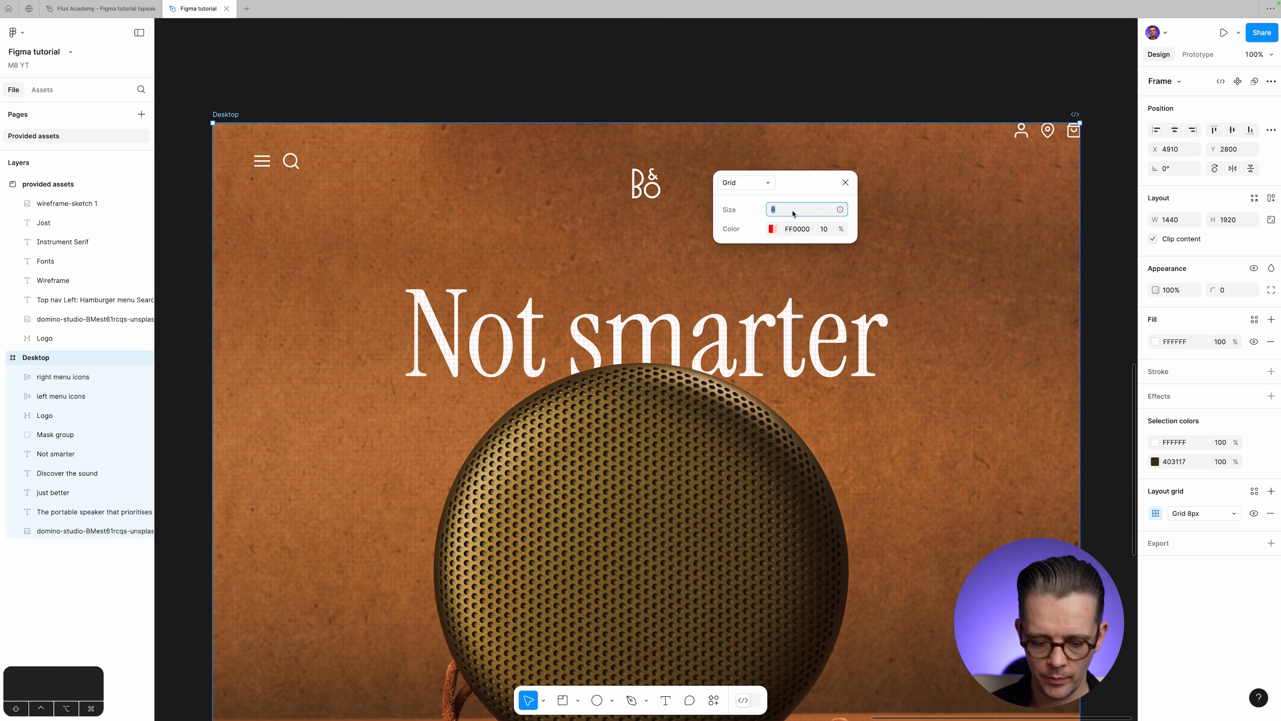
type("120")
key("Tab")
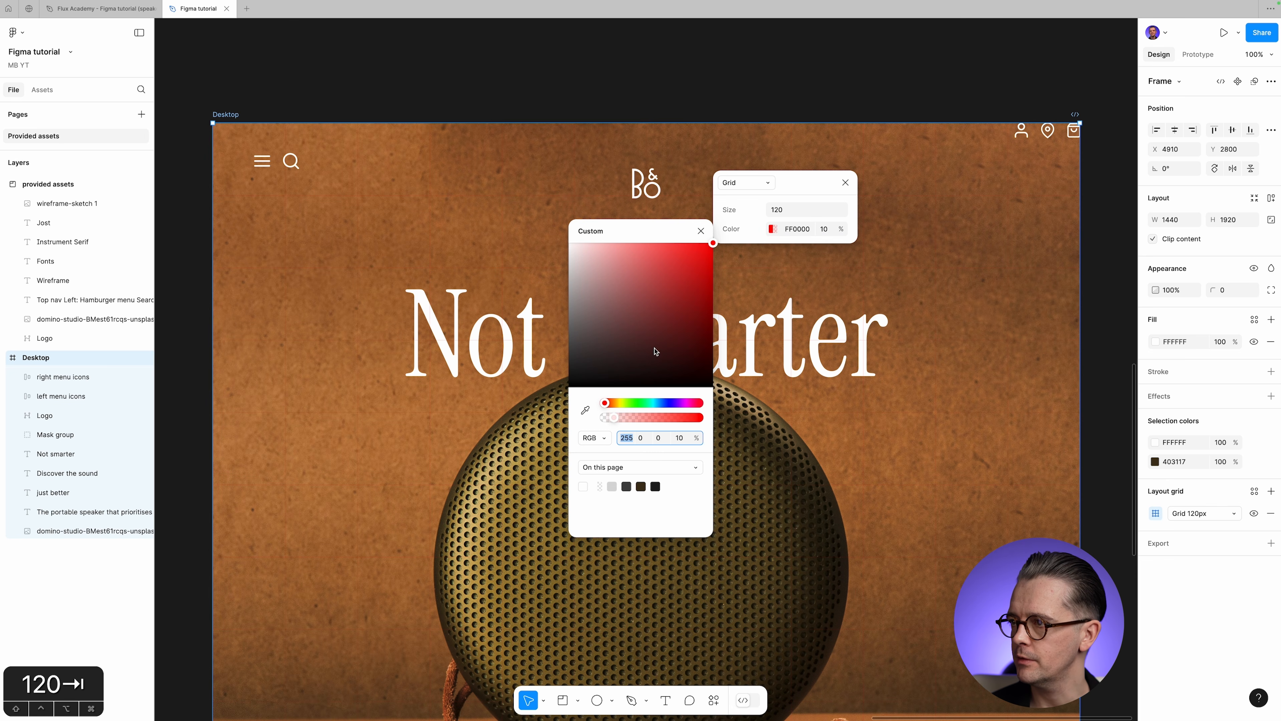
Change the layout grid's color to bright green (00FF48) with 70% opacity.
left_click(639, 403)
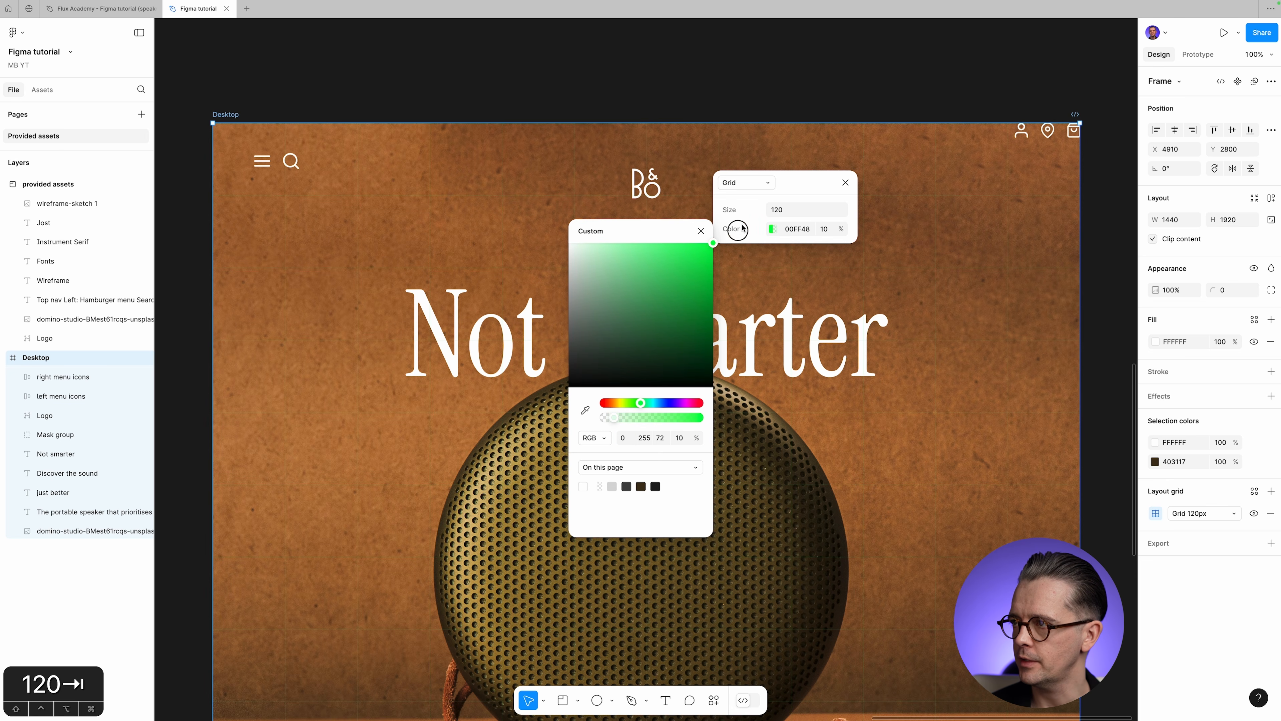
left_click(837, 230)
key("shift+Up")
key("shift+Up")
key("shift+Up")
key("shift+Up")
key("shift+Up")
key("shift+Up")
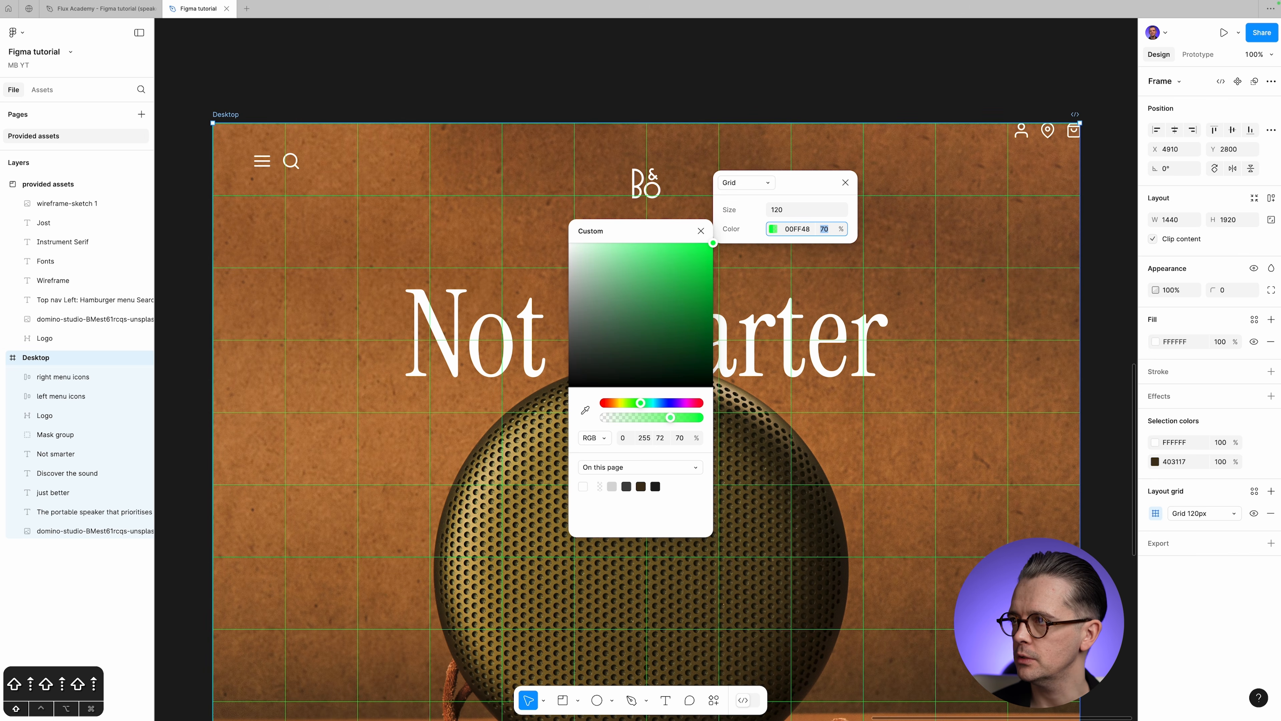
left_click(701, 230)
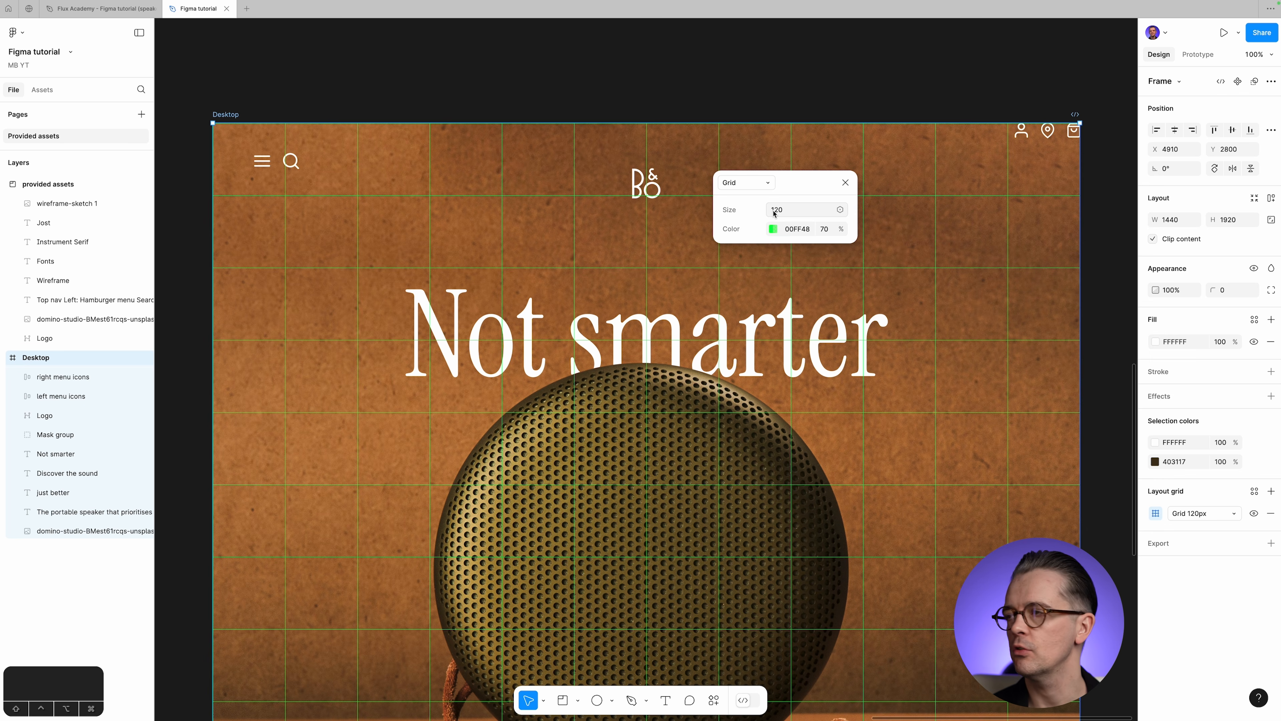
Switch the Desktop frame's layout grid to Columns with a count of 2.
left_click(746, 183)
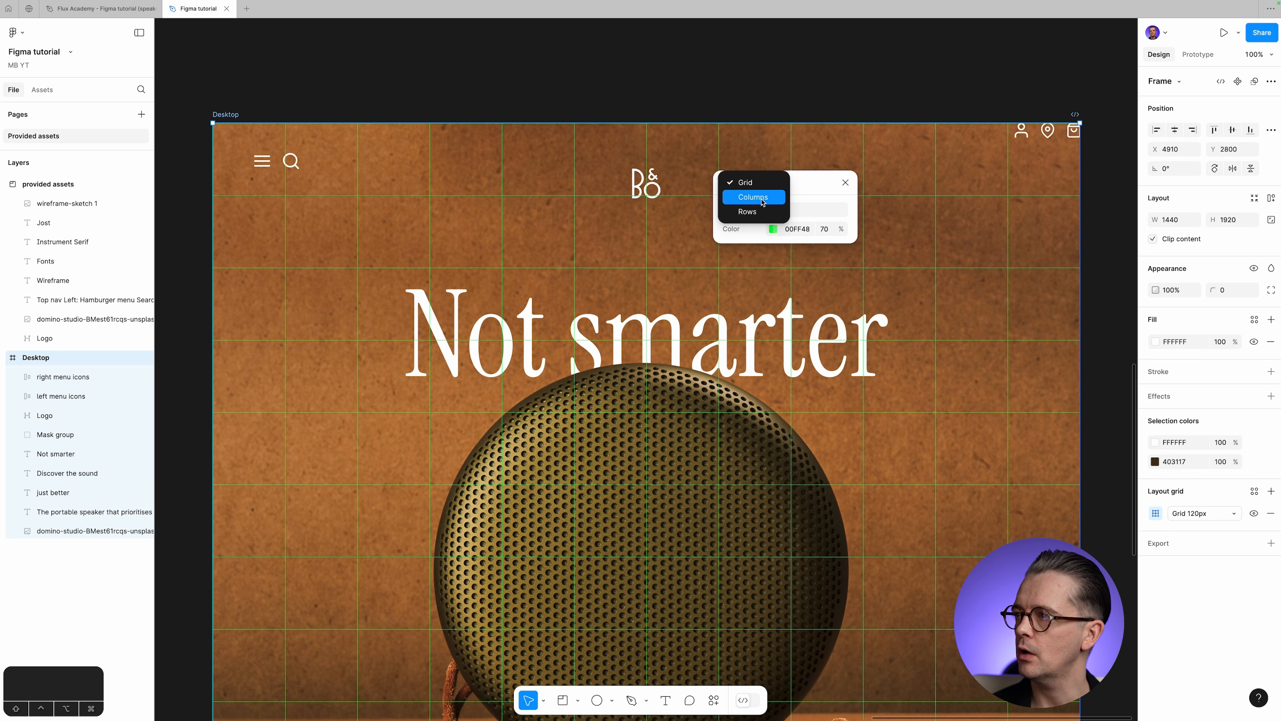
left_click(762, 201)
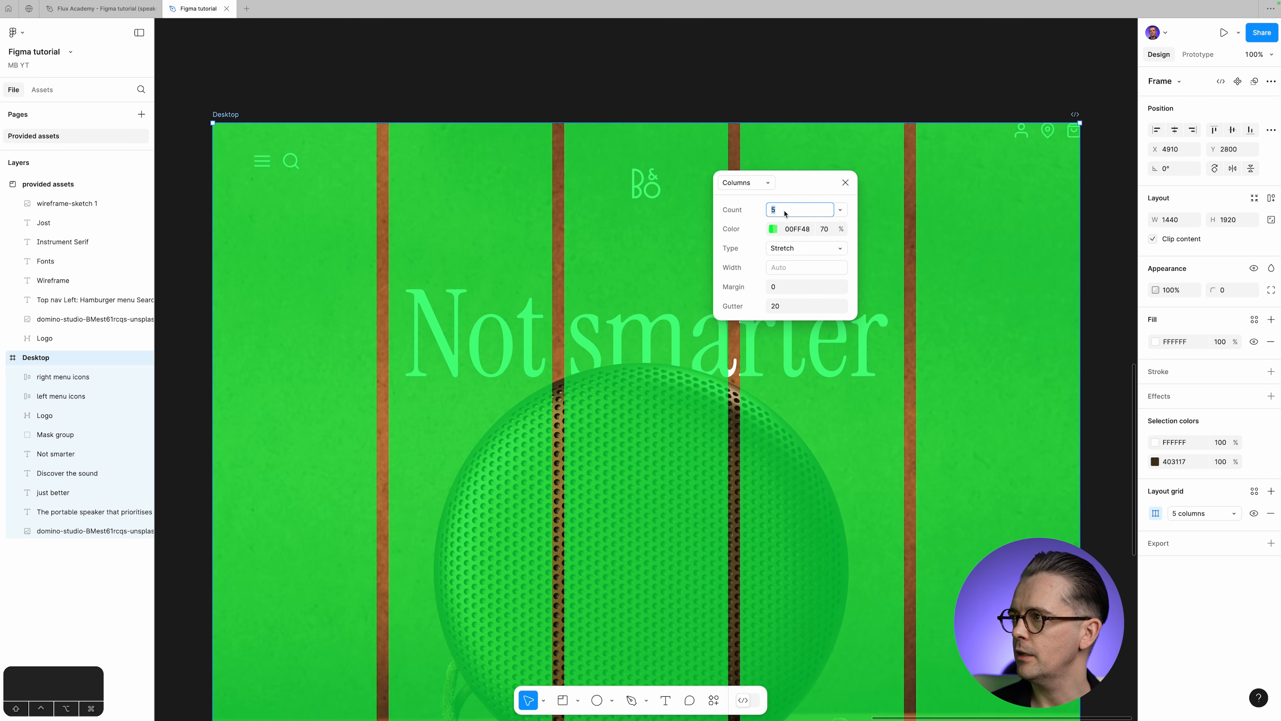
type("2")
key("Tab")
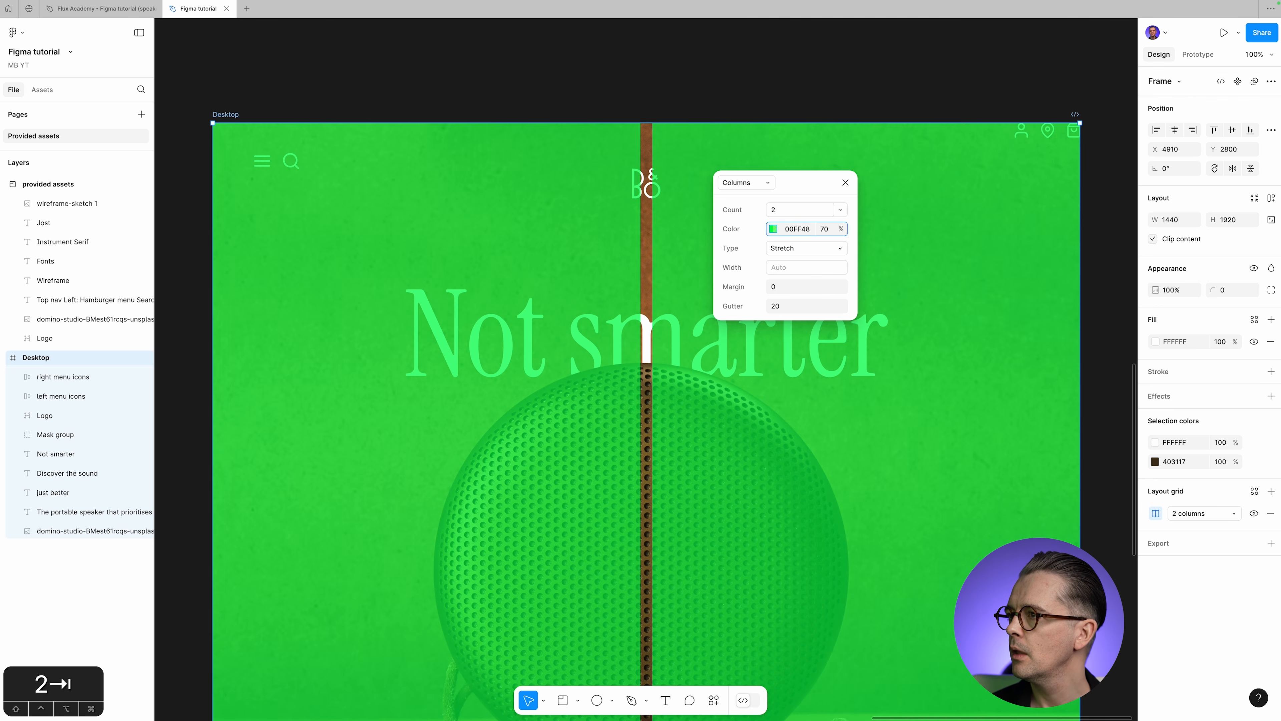
Lower the column grid color's opacity to 30%.
left_click(839, 229)
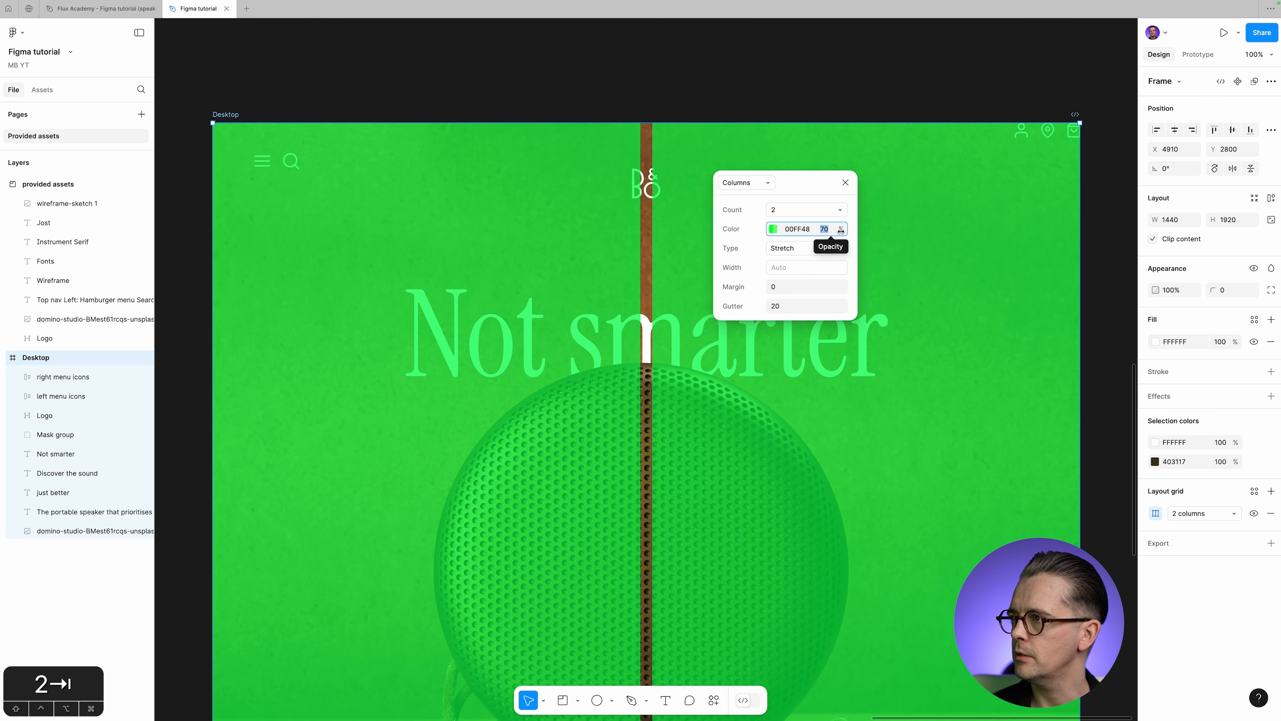
key("shift+Down")
key("shift+Down")
key("shift+Down")
key("shift+Down")
key("shift+Down")
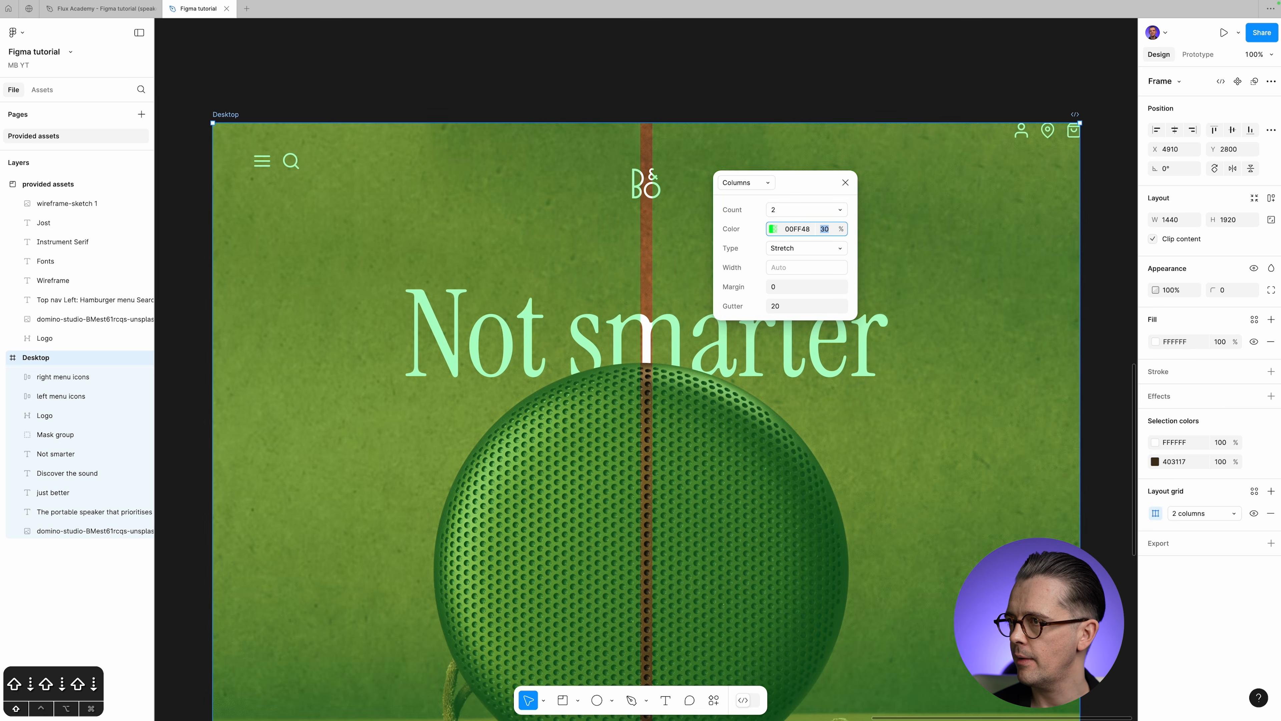
key("shift+Up")
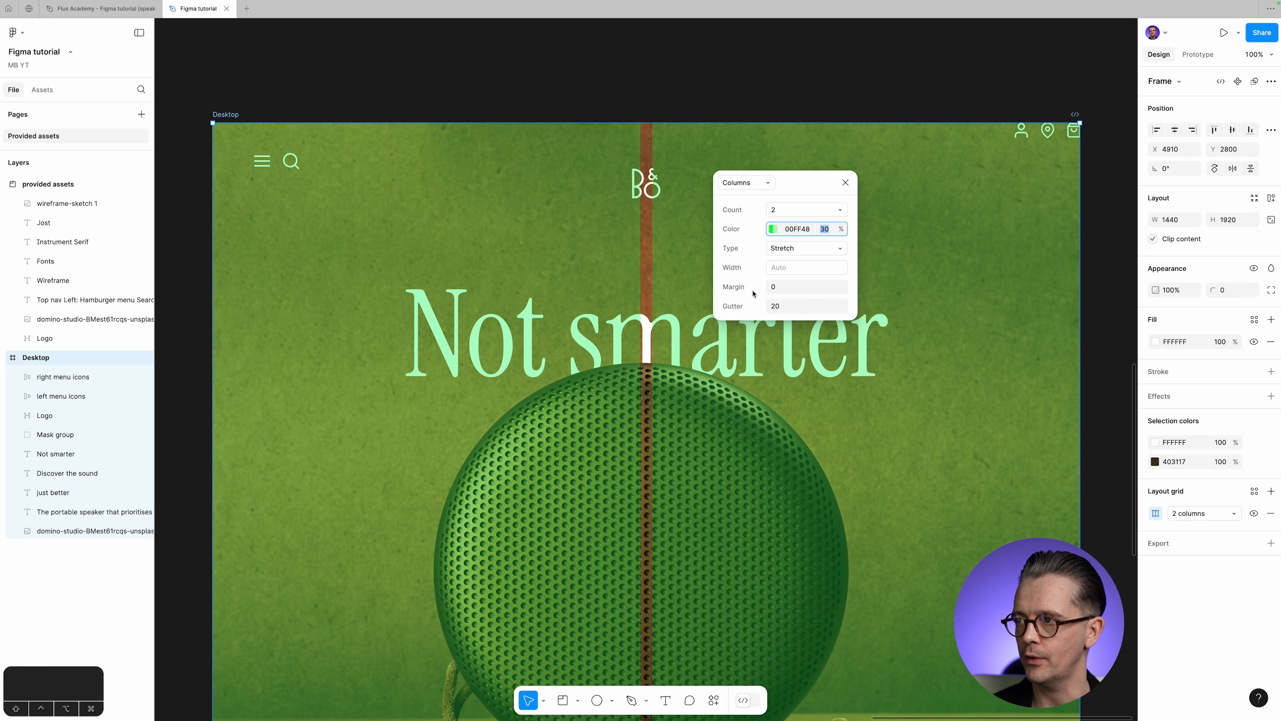
Try out different gutter widths between the two columns in increments of 10, such as 60.
left_click(784, 309)
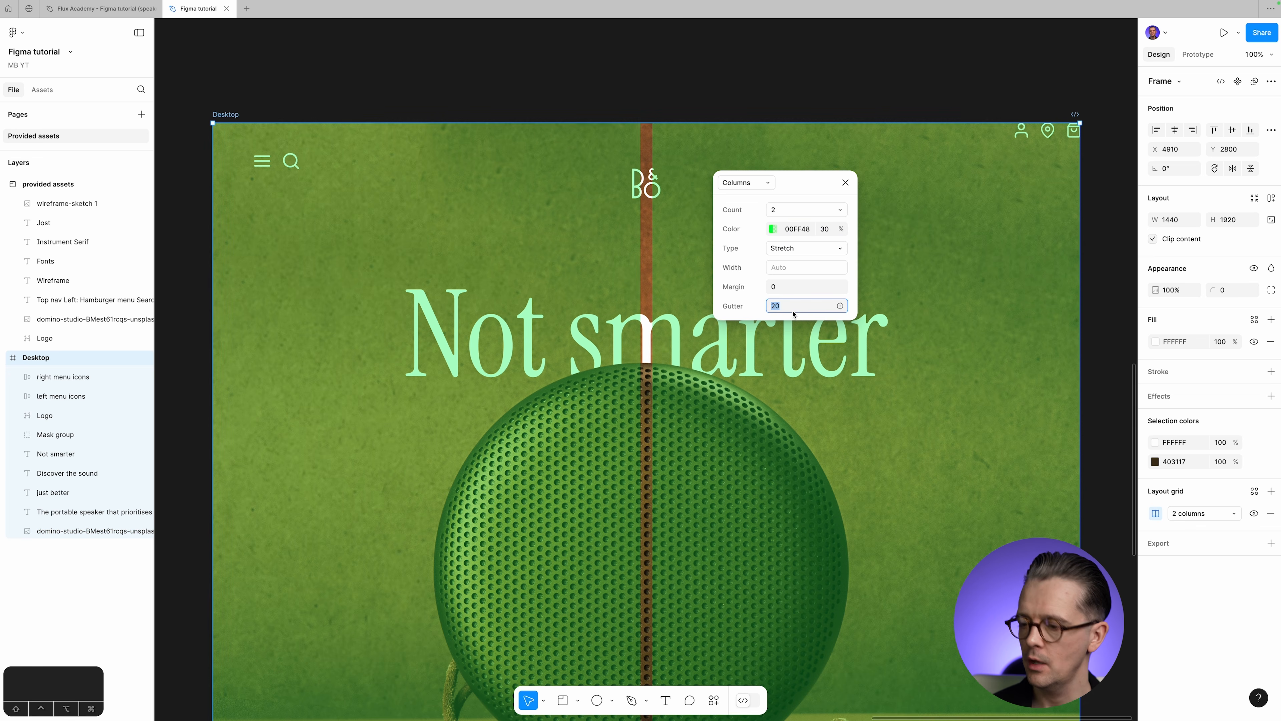
key("shift+Up")
key("shift+Up")
key("shift+Up")
key("shift+Up")
key("shift+Up")
key("shift+Up")
key("shift+Up")
key("shift+Up")
key("shift+Up")
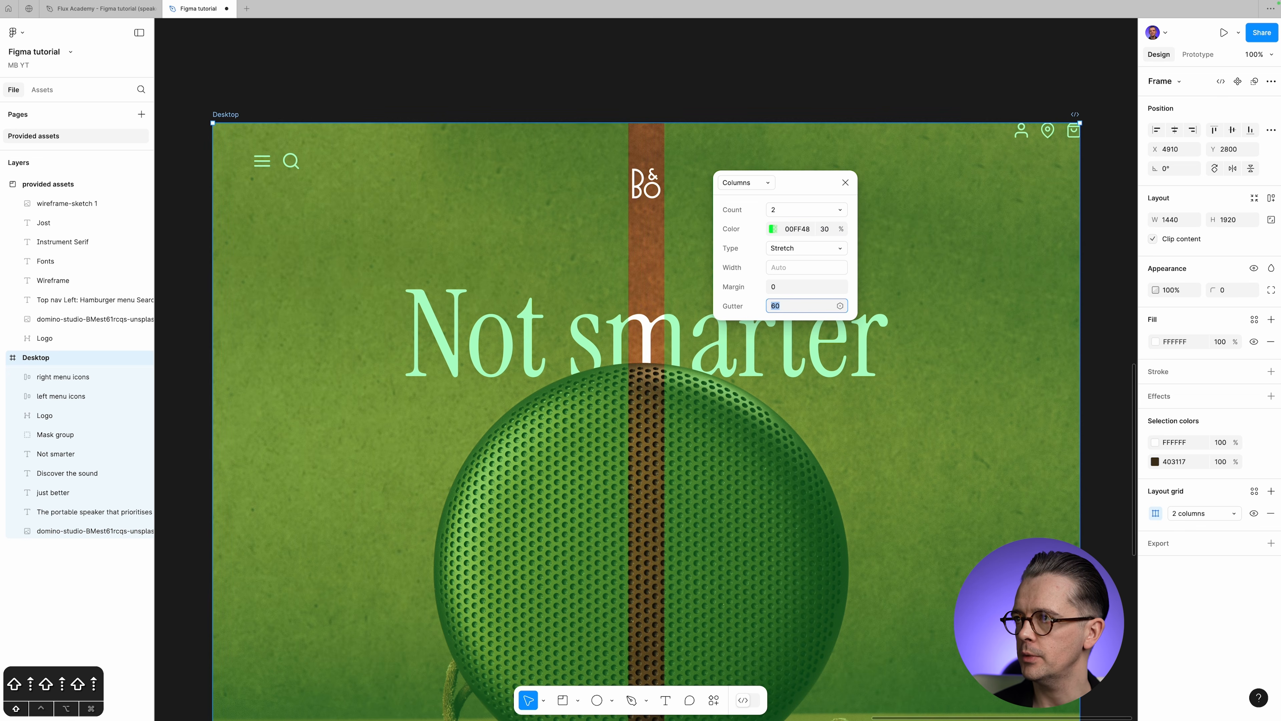
key("shift+Up")
key("shift+Up")
key("shift+Down")
key("shift+Down")
key("shift+Down")
key("shift+Down")
key("shift+Down")
key("shift+Down")
key("shift+Down")
key("shift+Down")
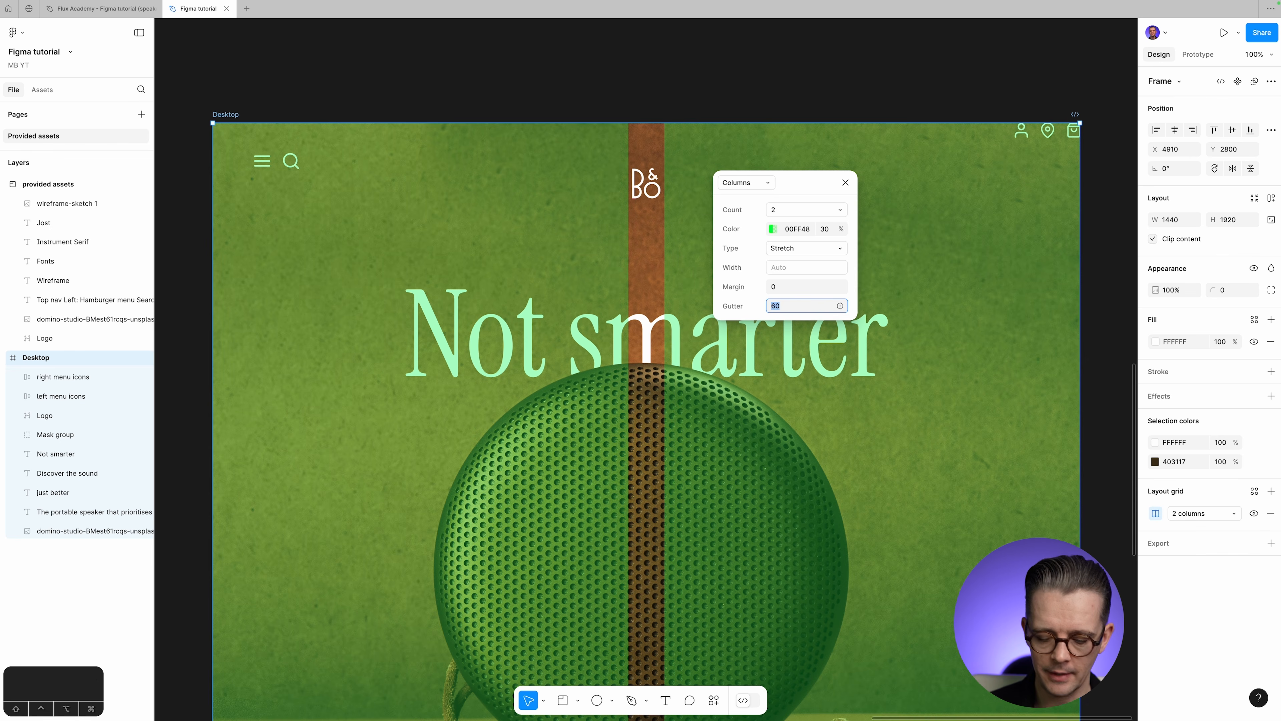
Set both the gutter and the margin of the column grid to 24.
type("24")
key("Tab")
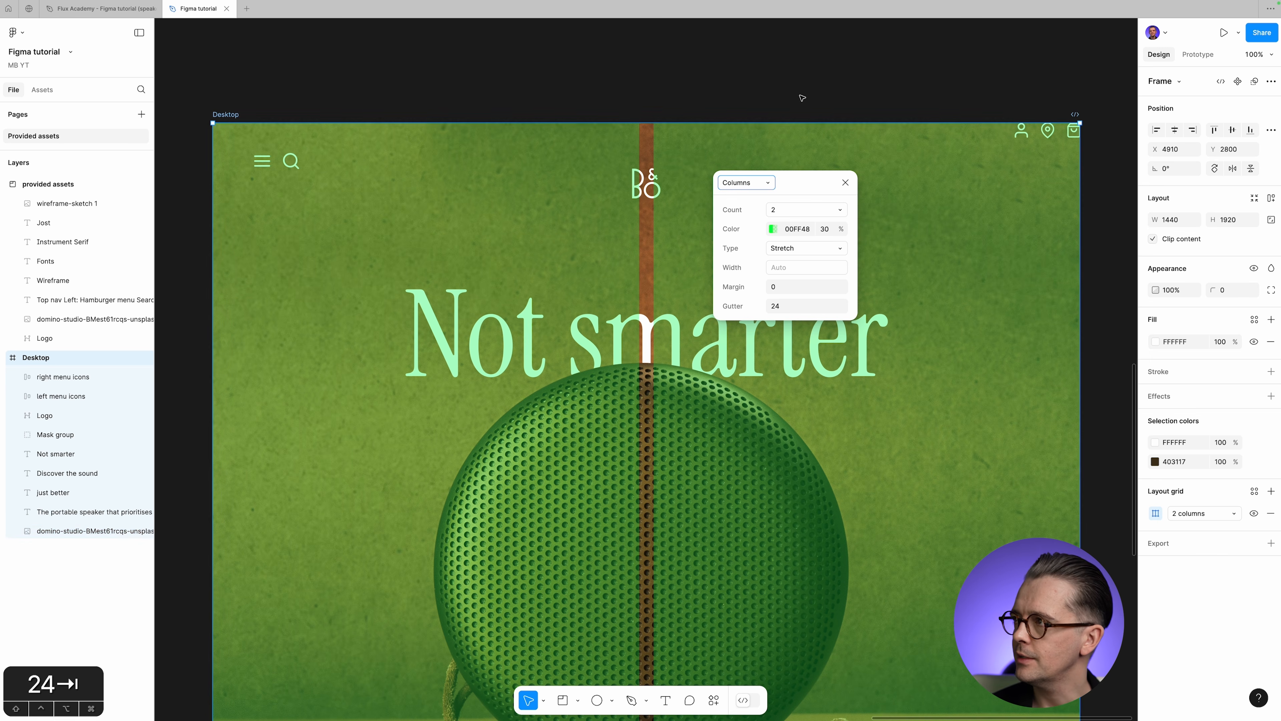
left_click(791, 287)
type("24")
key("Tab")
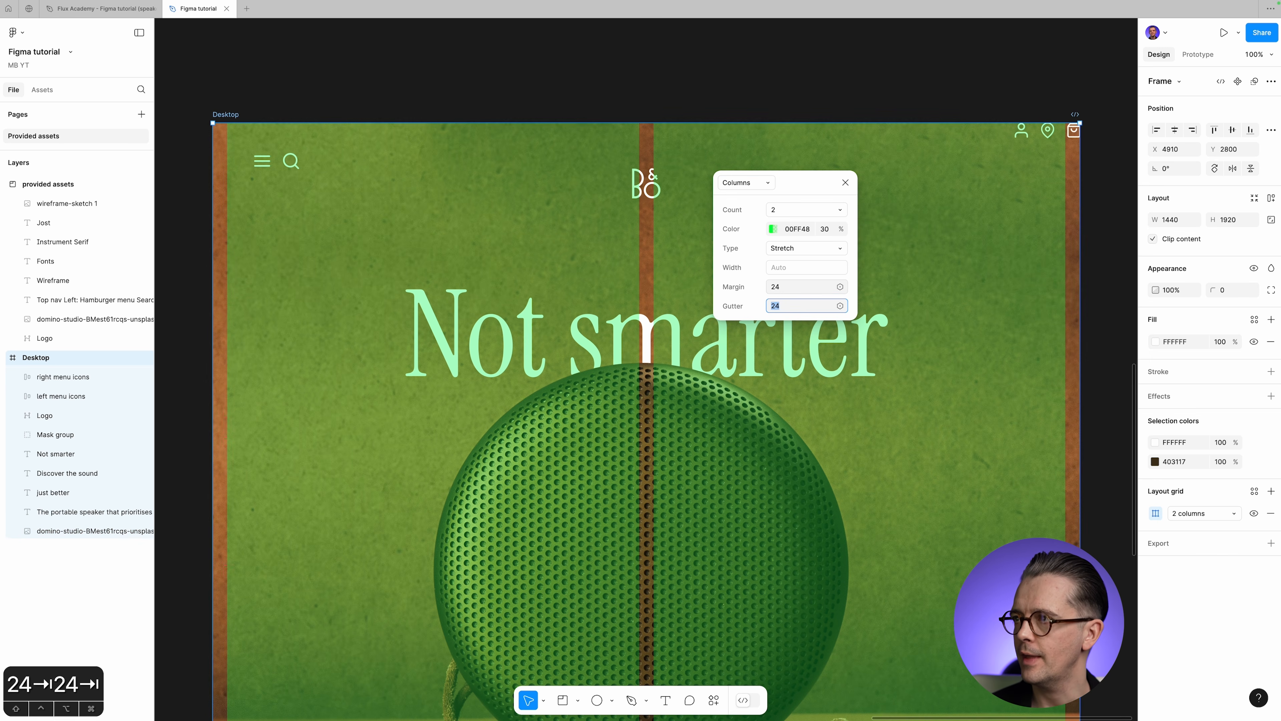
Try the Center column type with a width of 400 and switch the type back to Stretch.
left_click(810, 249)
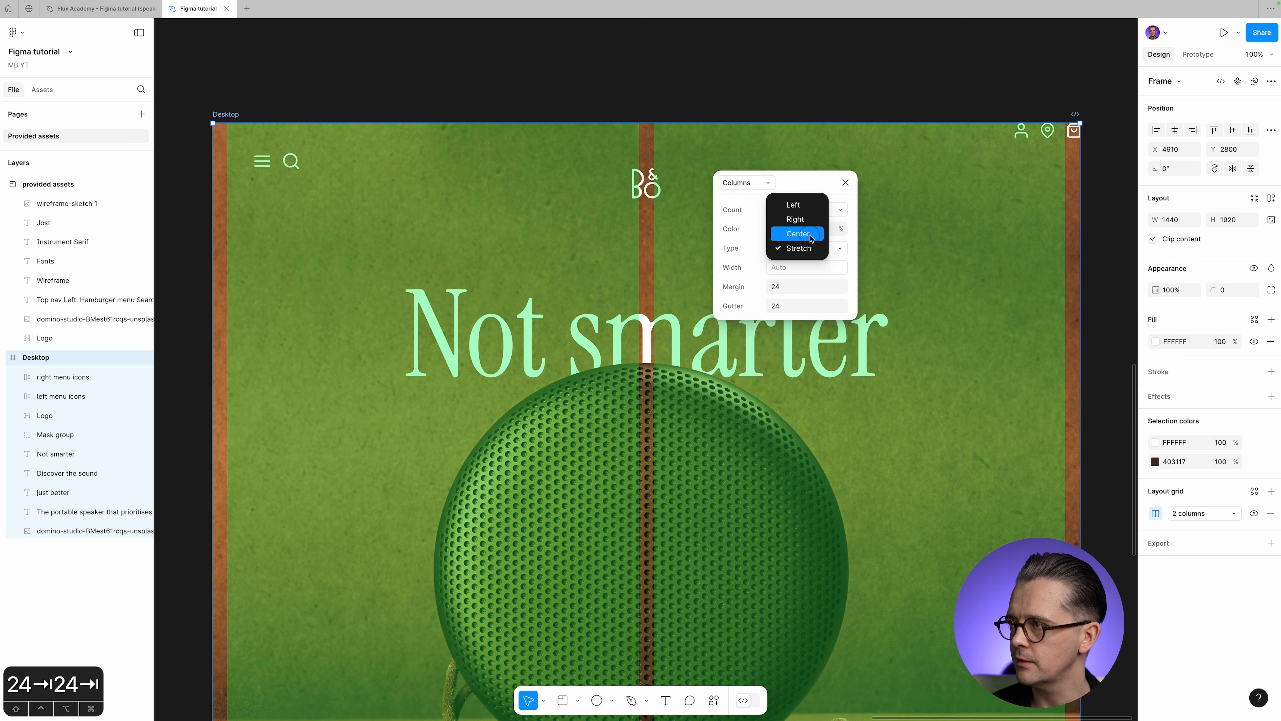
left_click(798, 233)
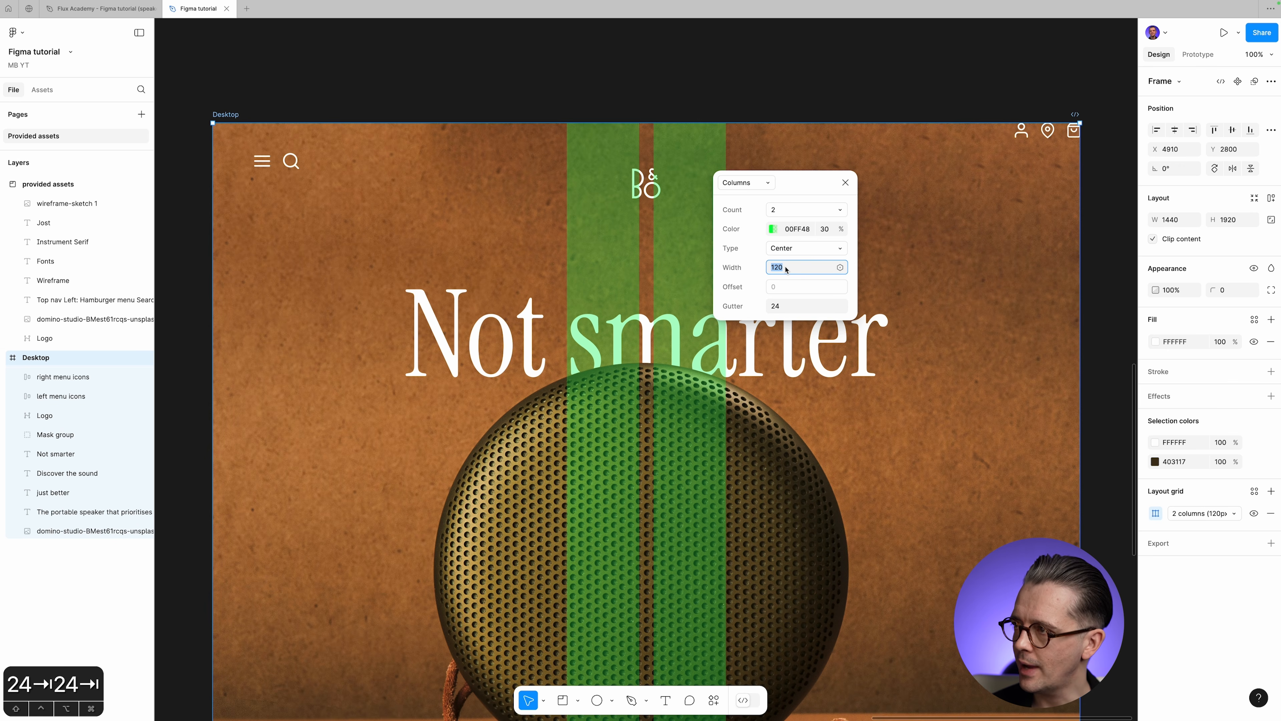
type("400")
key("Tab")
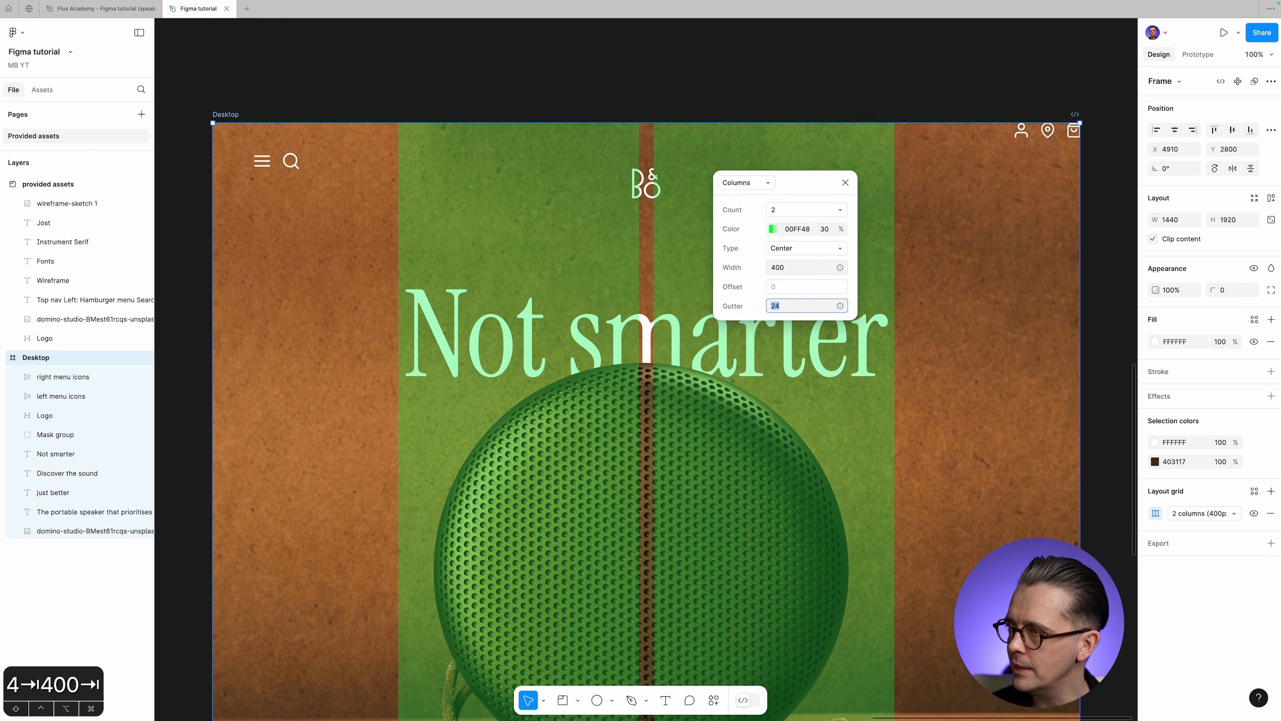
left_click(806, 249)
left_click(798, 262)
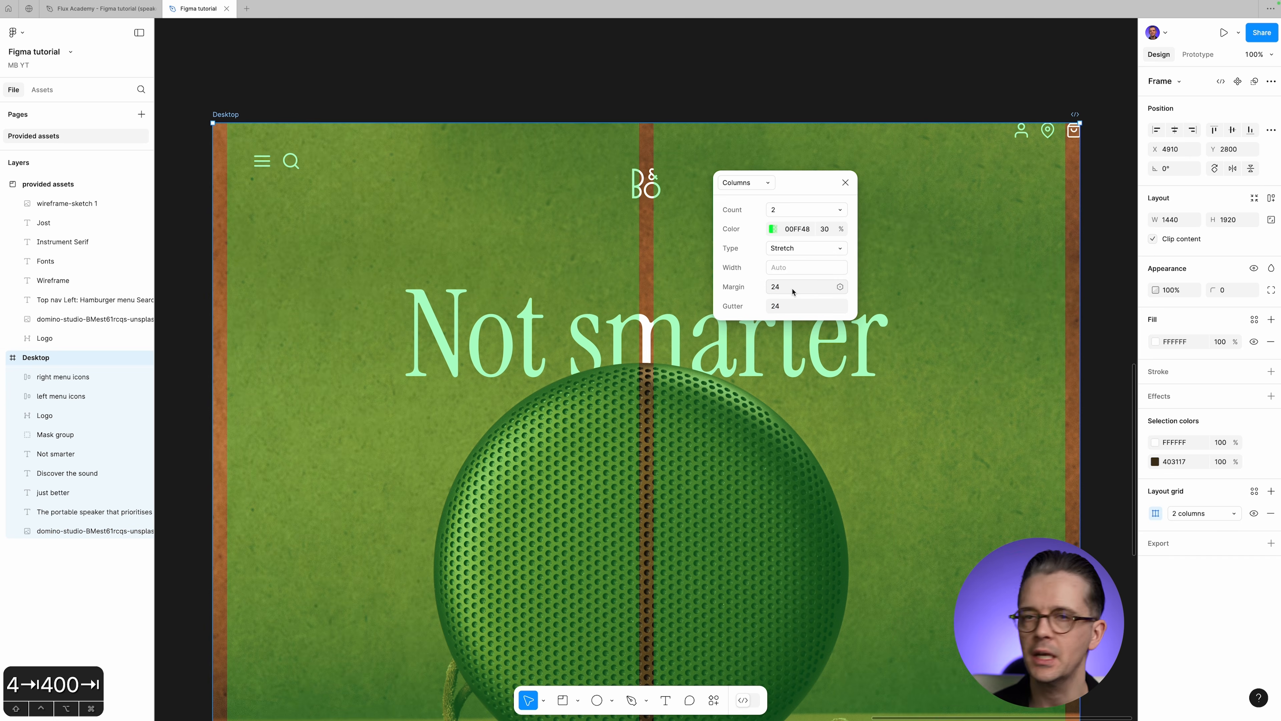
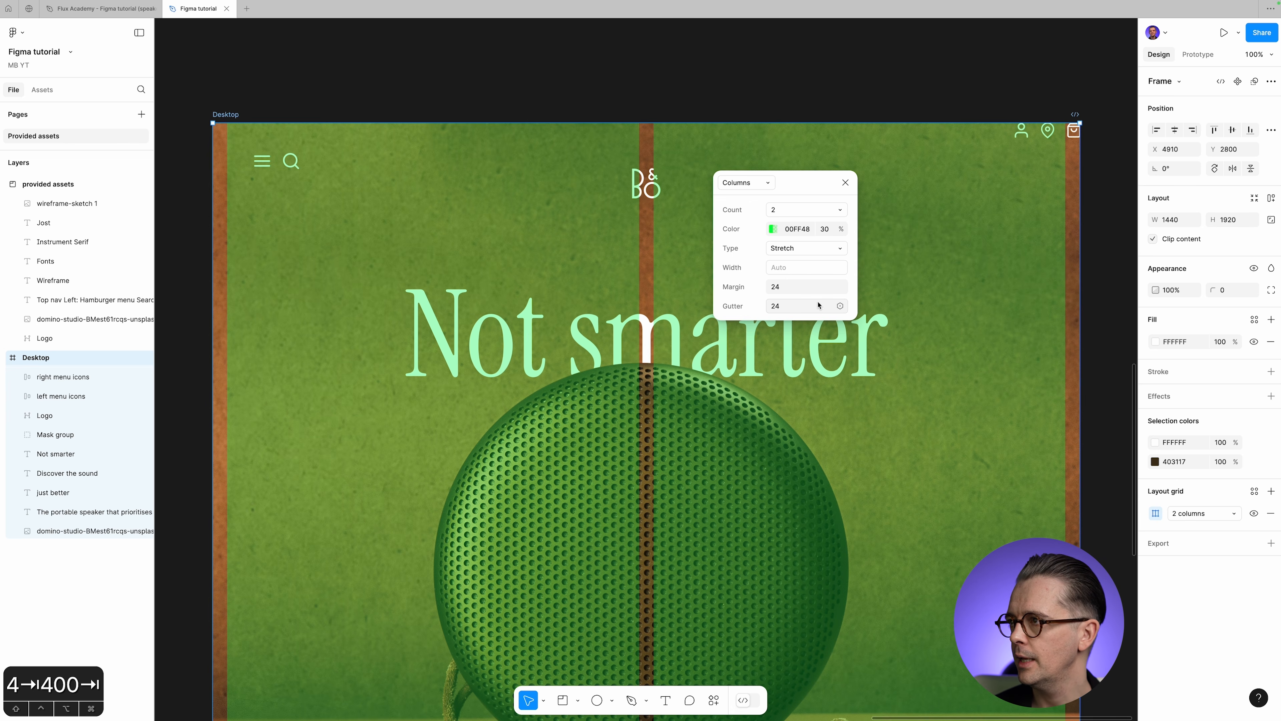
Close the grid settings and move the "left menu icons" frame to the grid's left margin at X 24, about Y 19.
left_click(846, 183)
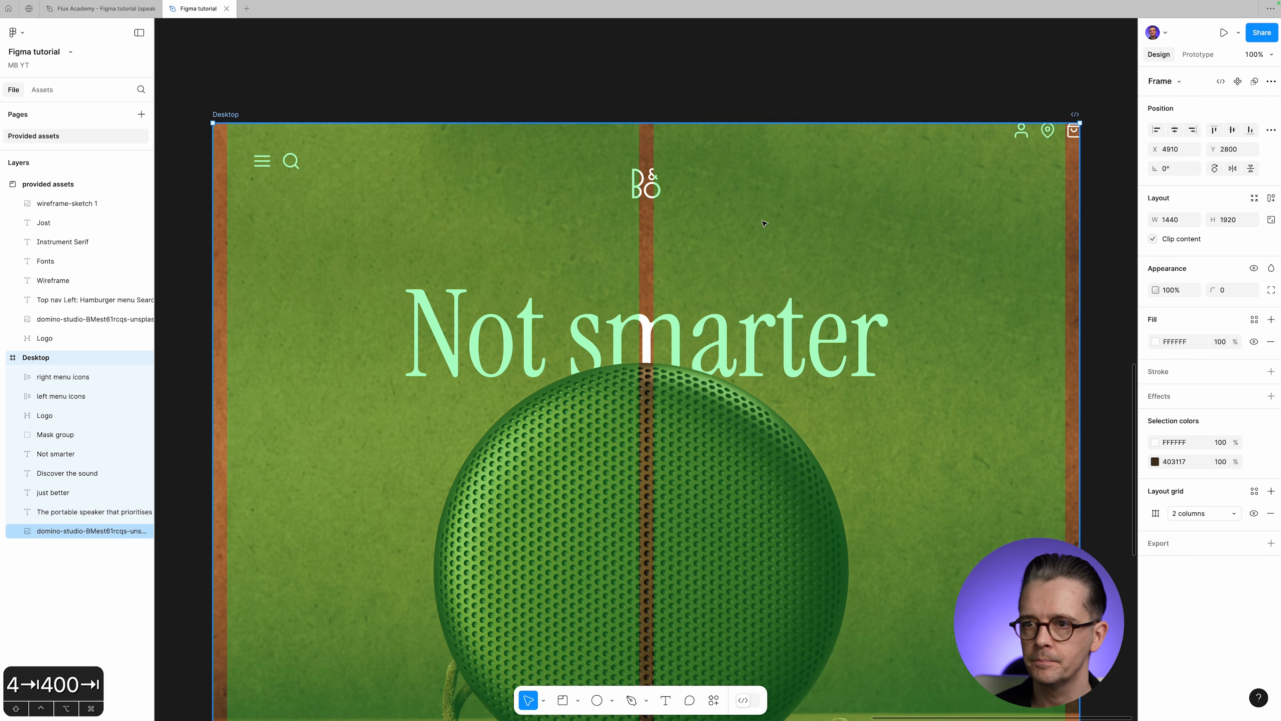
left_click(63, 396)
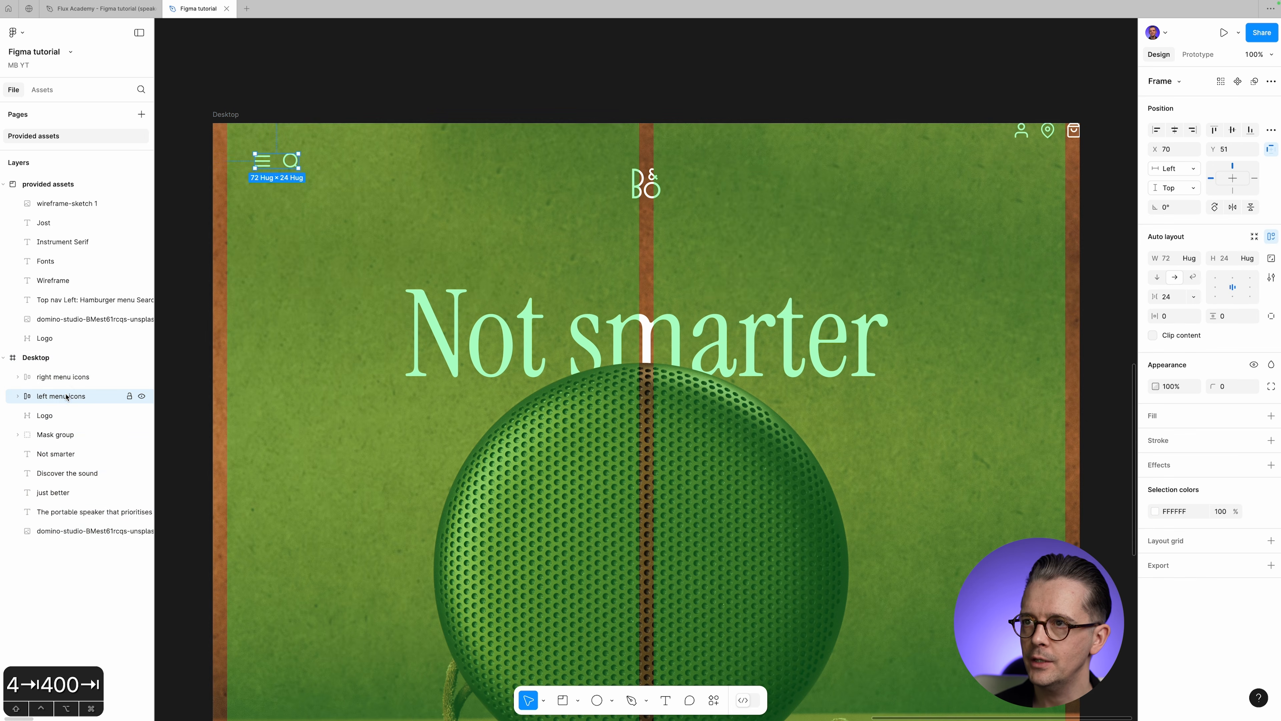
scroll(284, 167, "down", 1)
scroll(283, 166, "up", 2)
left_click_drag(263, 175, 239, 156)
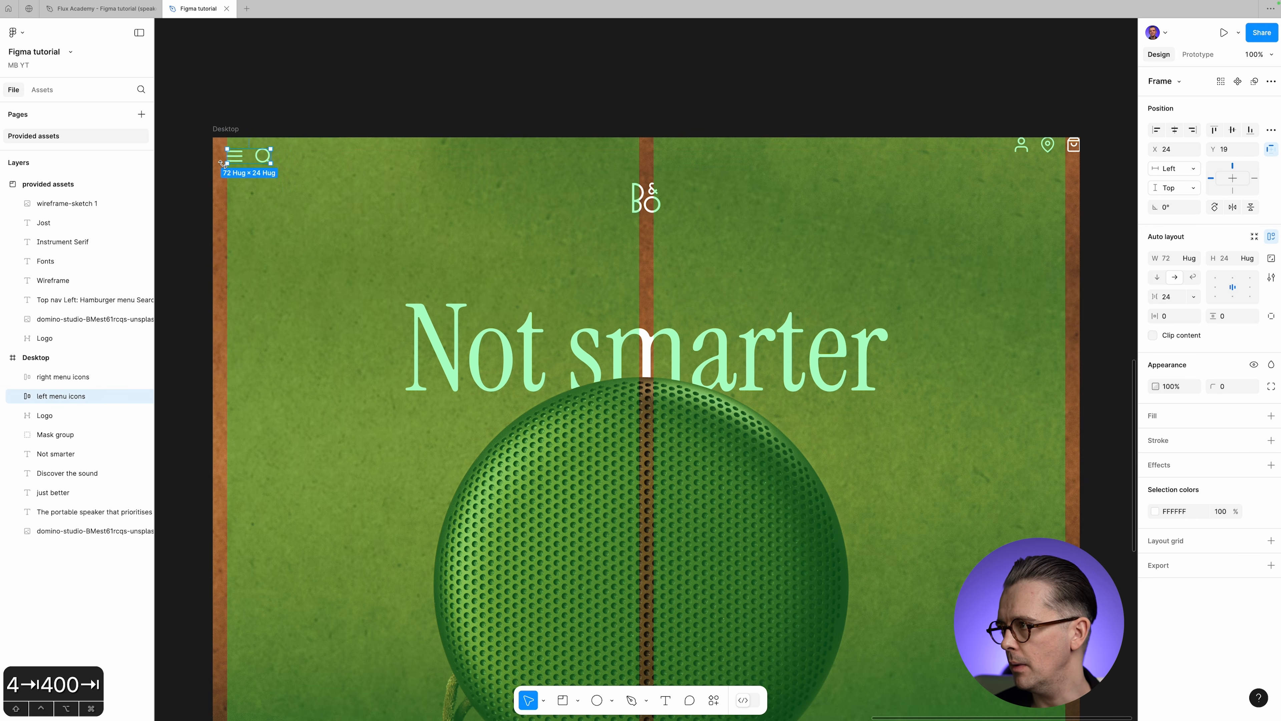
Try moving the "right menu icons" frame to the grid's right margin at X 1309 and undo the move.
key("z")
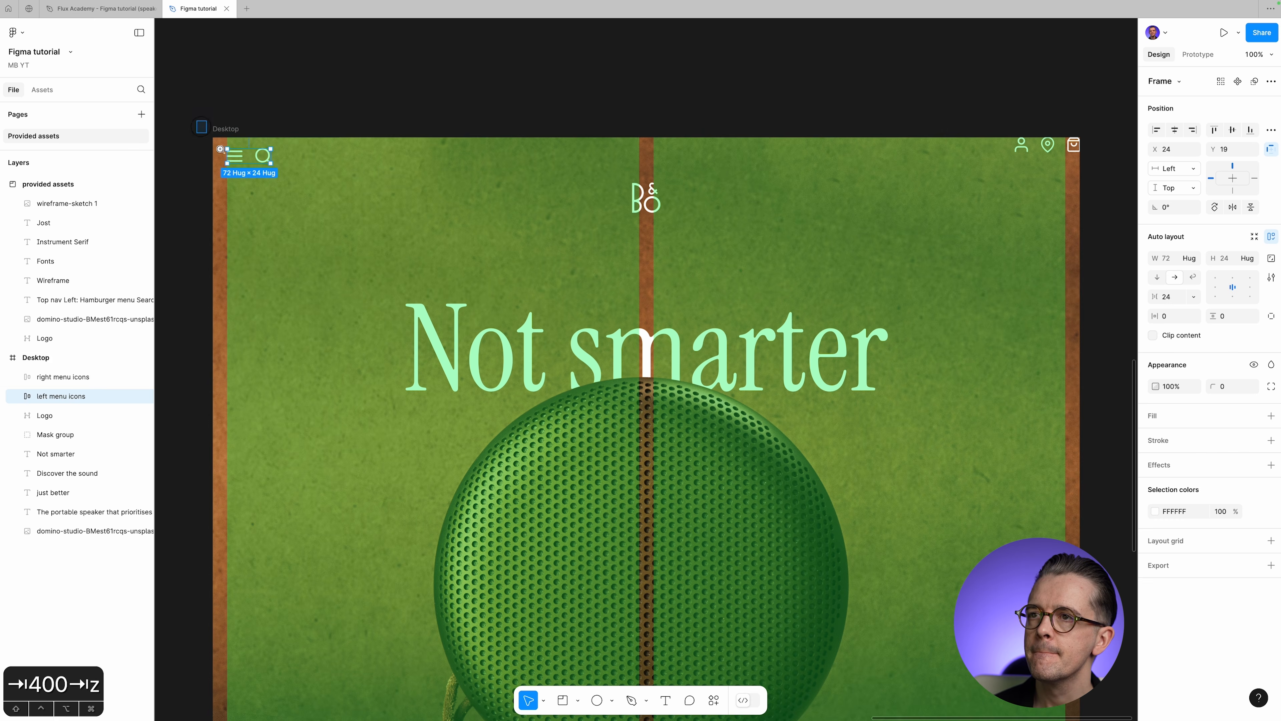
left_click_drag(220, 148, 277, 209)
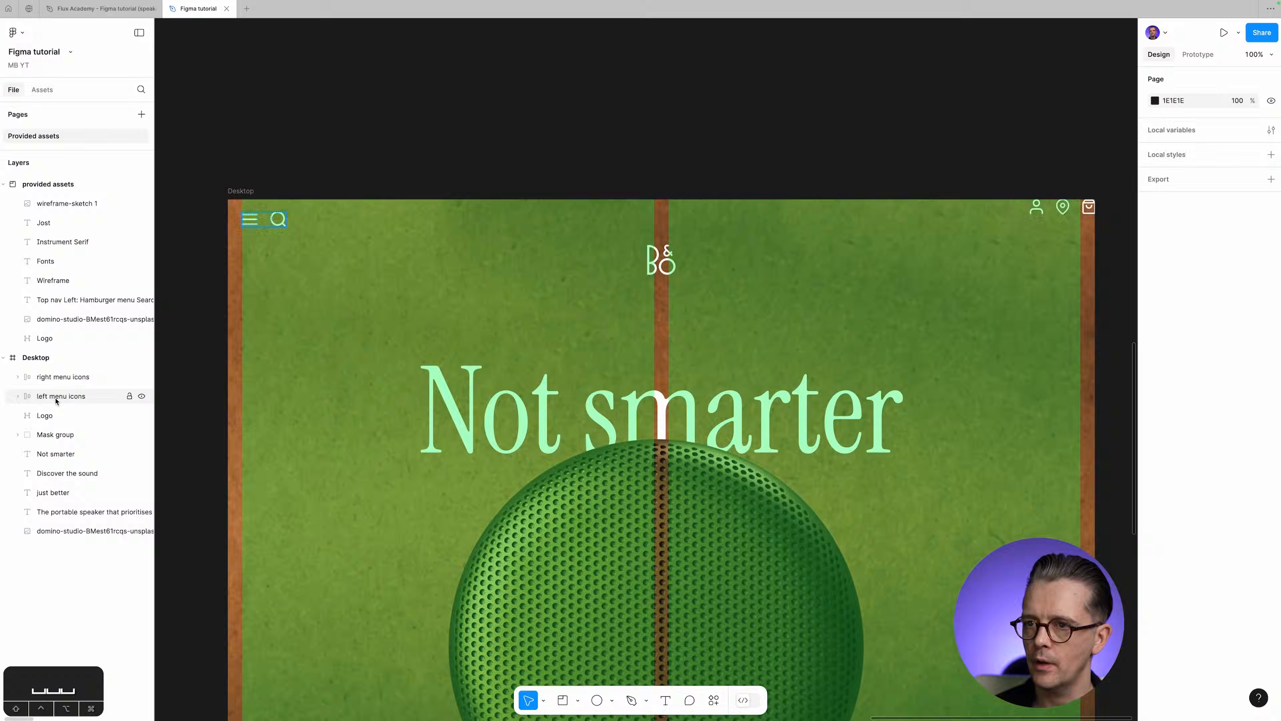
left_click(58, 377)
left_click_drag(1066, 210, 1051, 209)
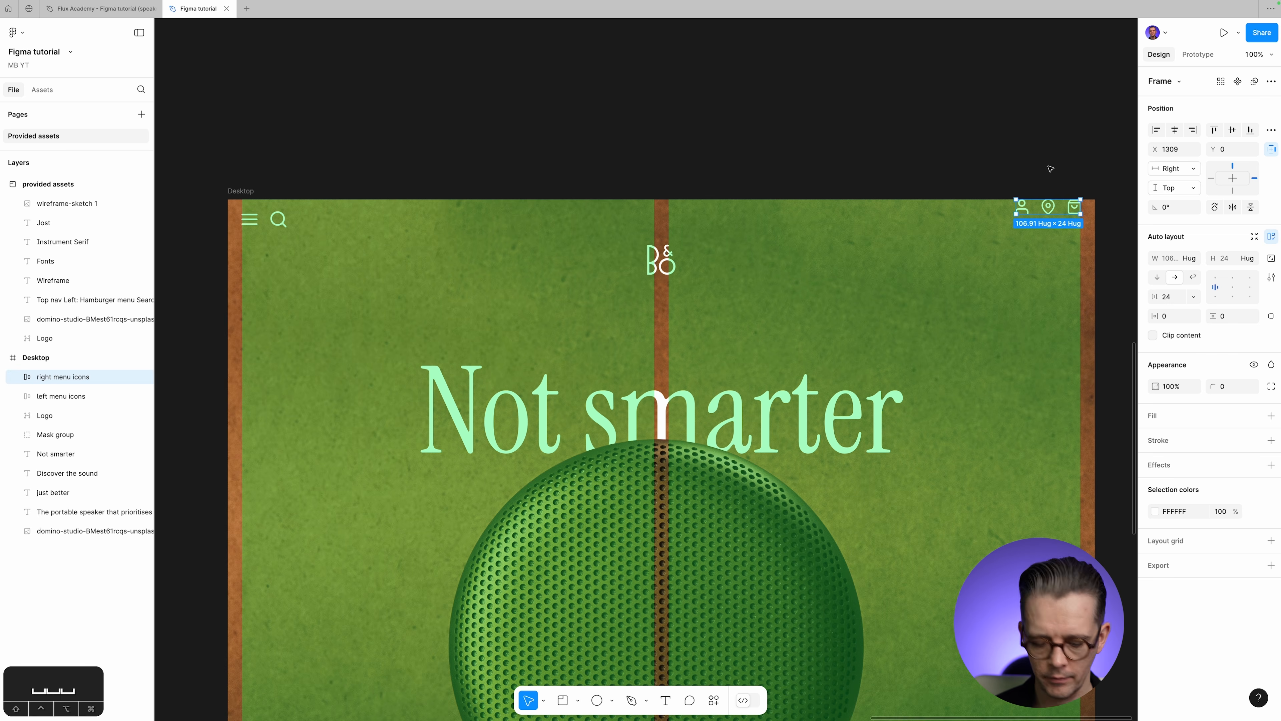
key("super+z")
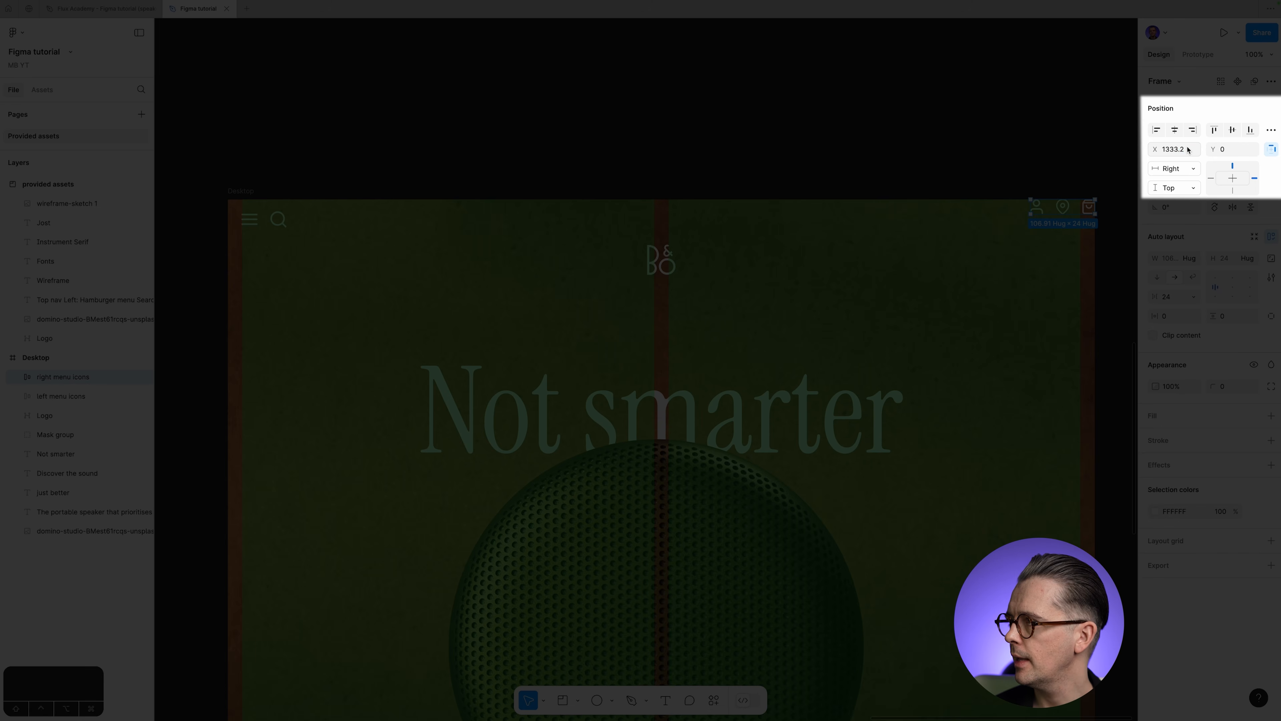
Subtract 24 from the X position of the "right menu icons" frame (1333.2-24) and set its Y position to 24.
left_click(1188, 150)
left_click(1191, 150)
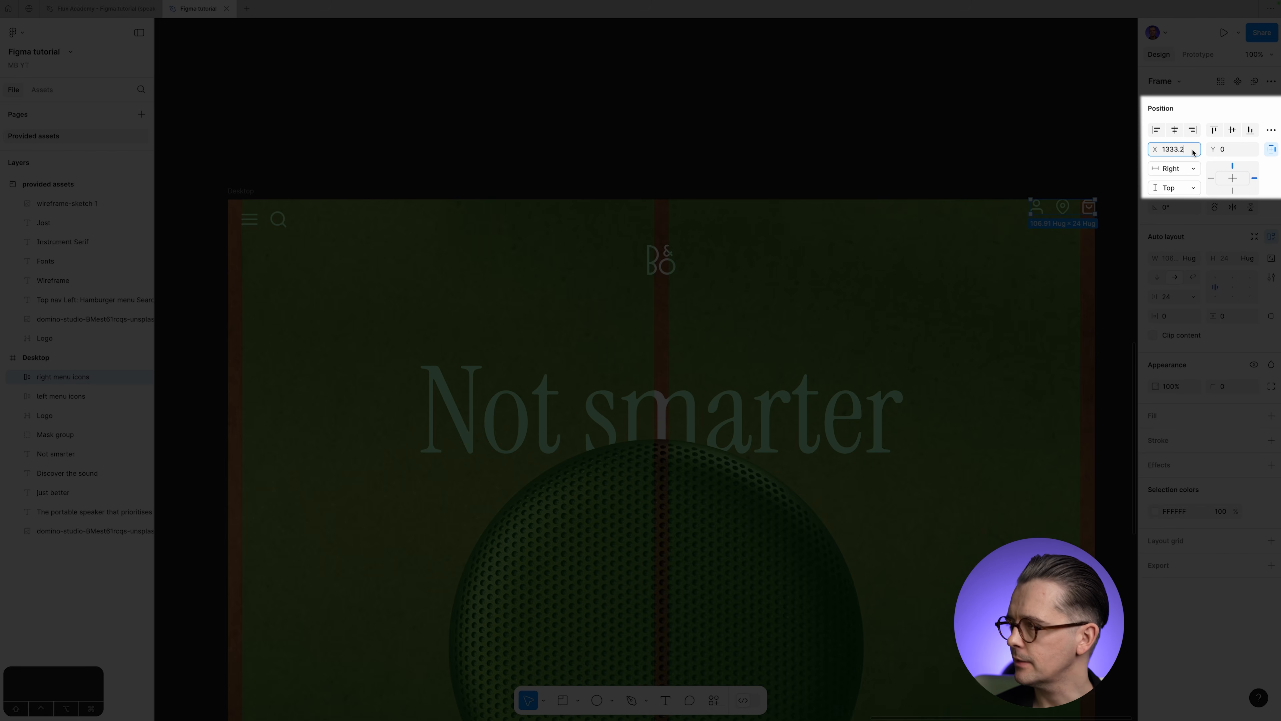
type("-24")
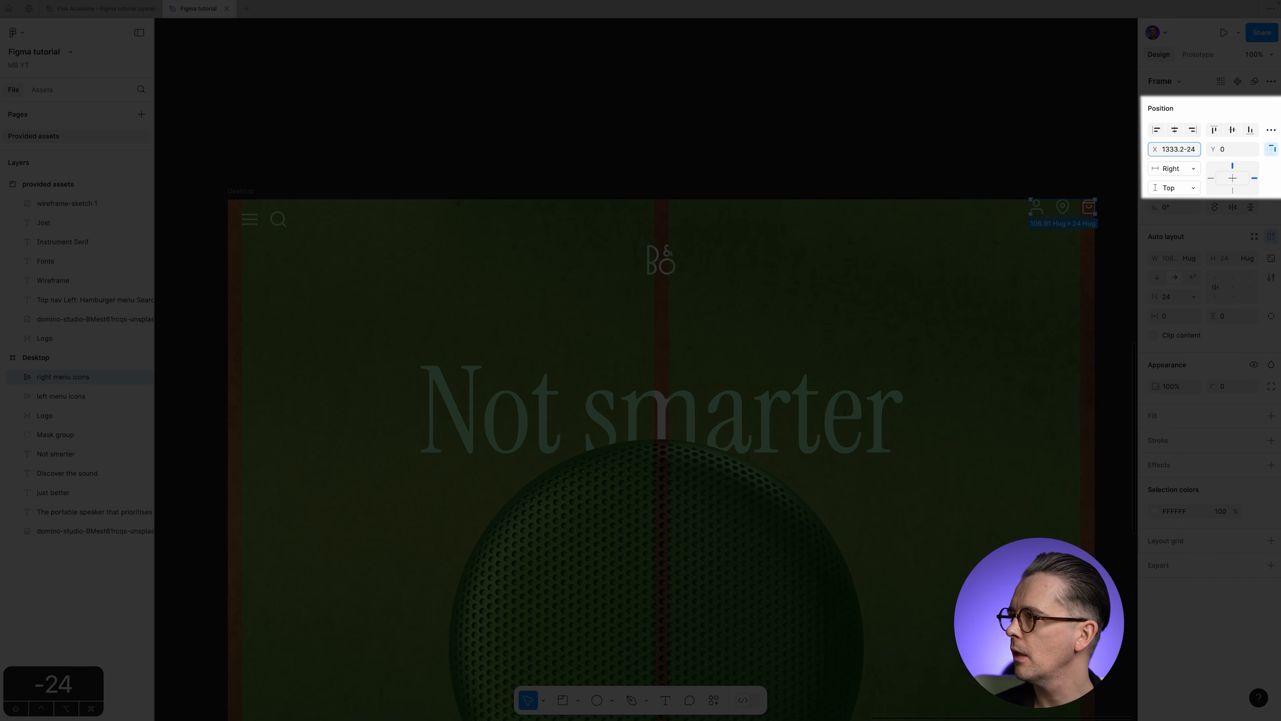
key("Tab")
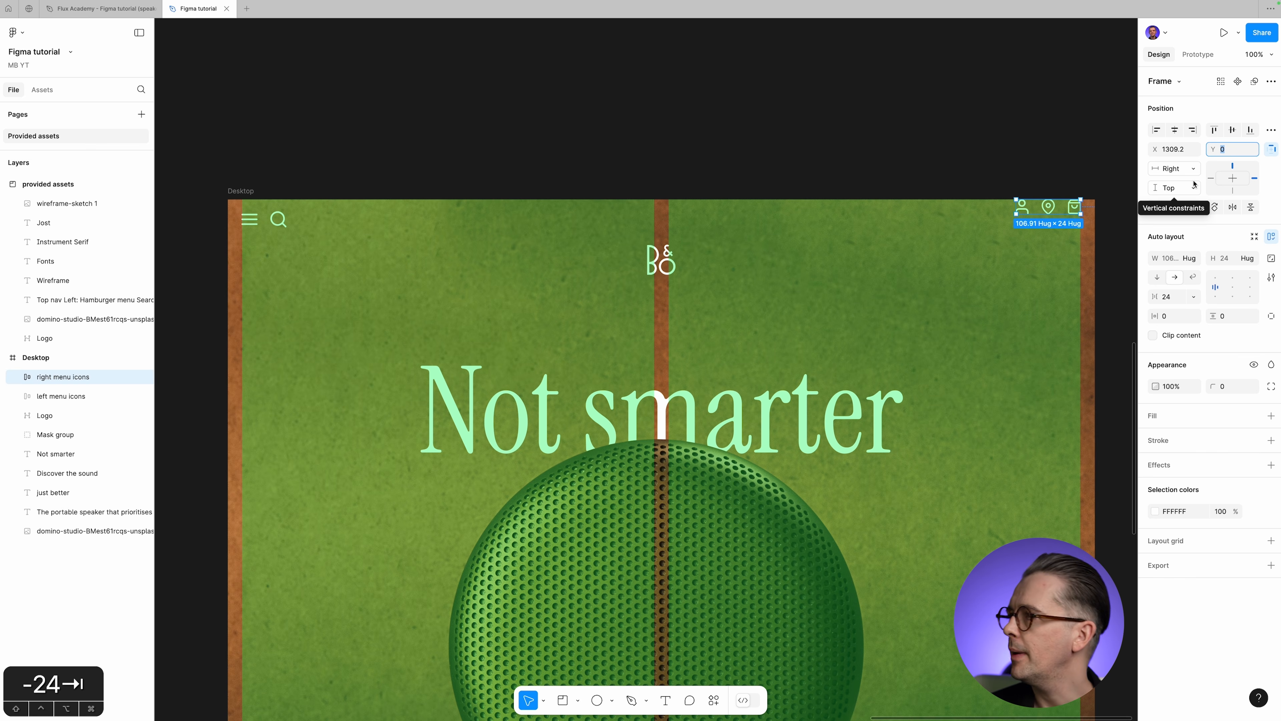
type("24")
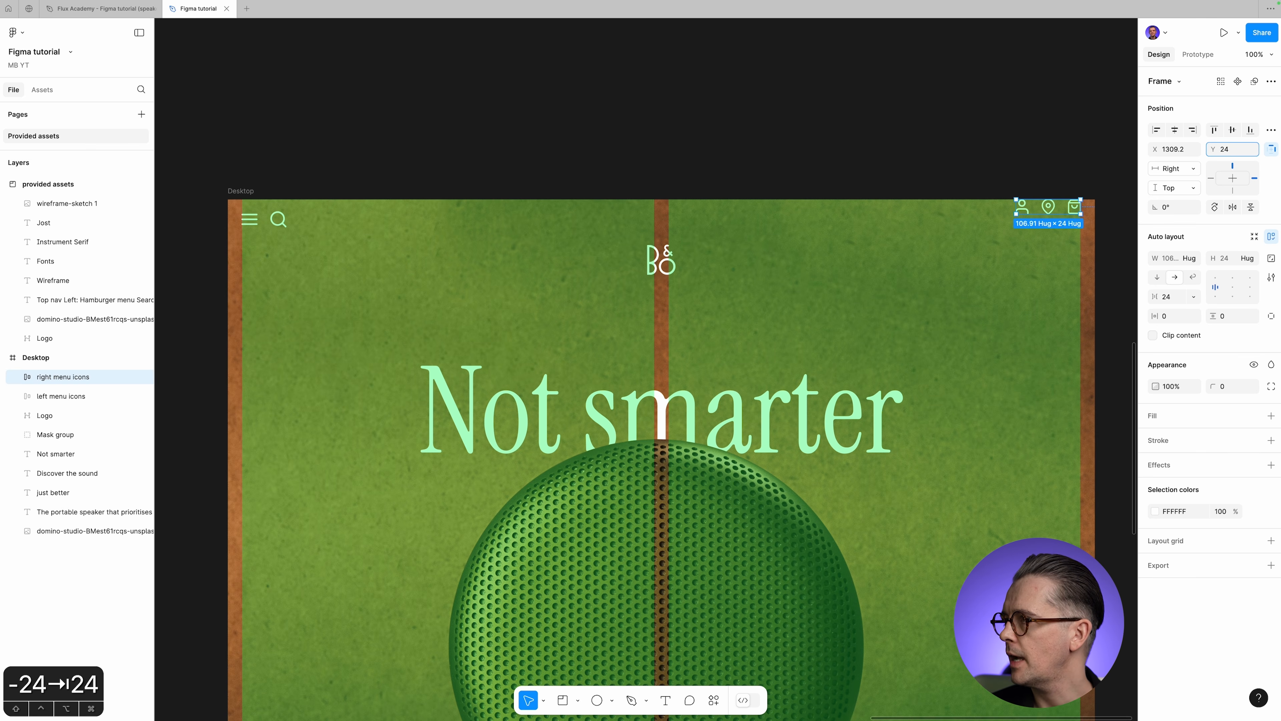
key("Tab")
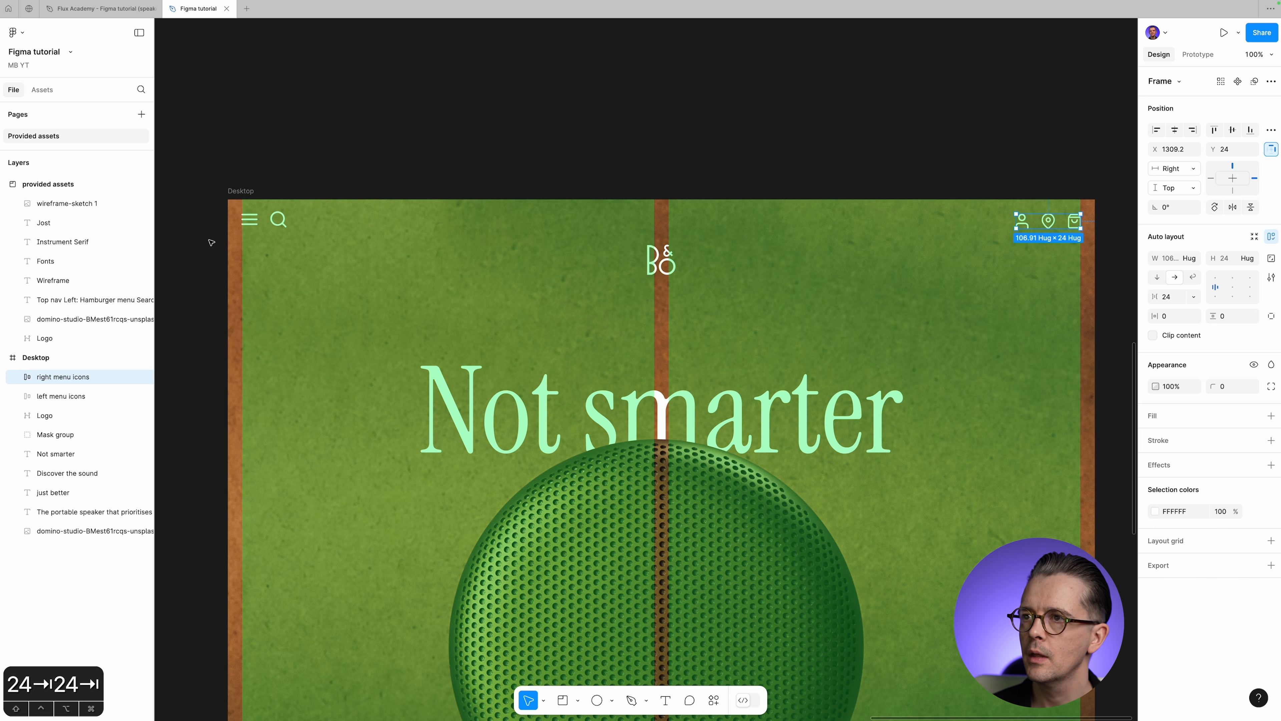
Raise the Y position of the "left menu icons" frame to 24.
left_click(61, 396)
left_click(1239, 150)
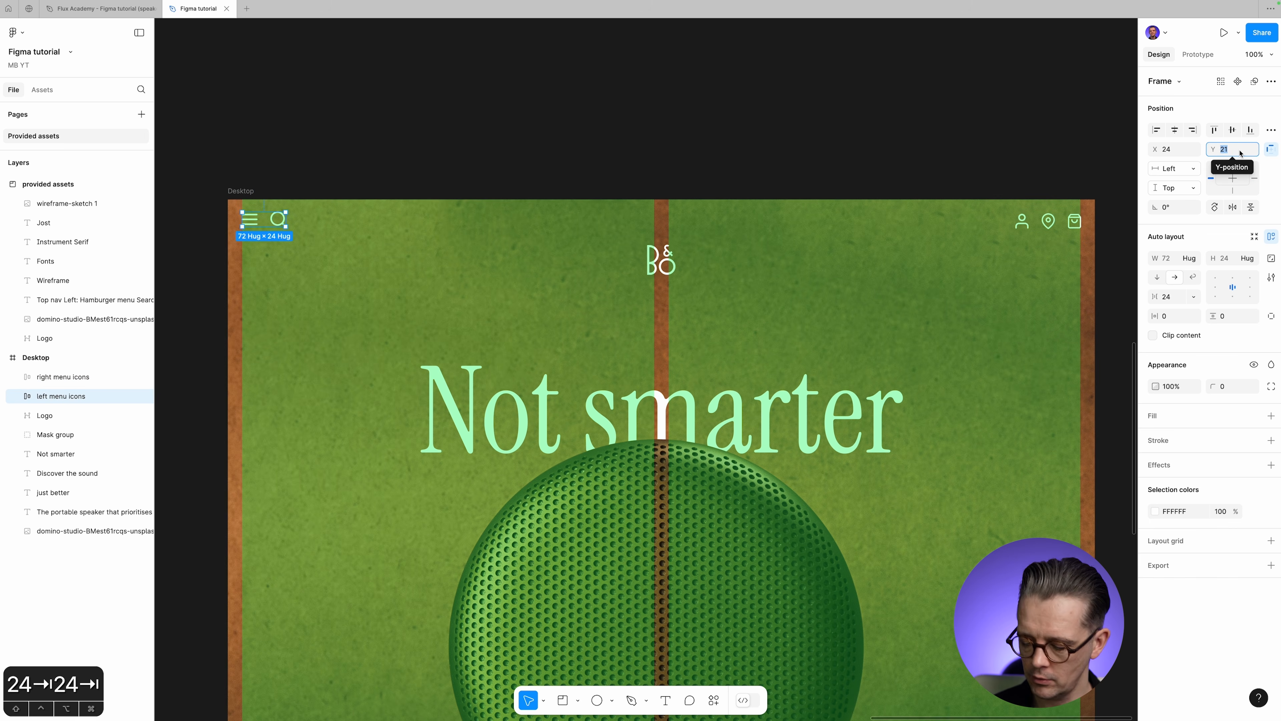
key("Up")
key("Up")
key("Up")
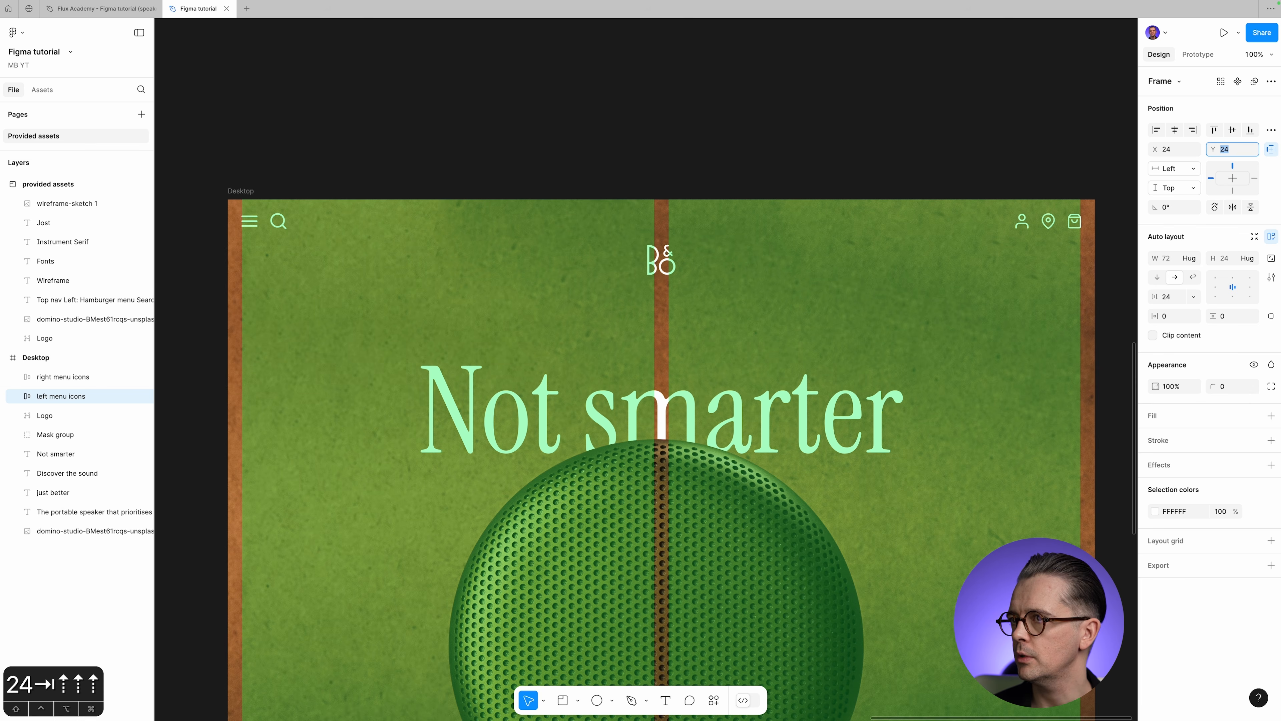
key("Tab")
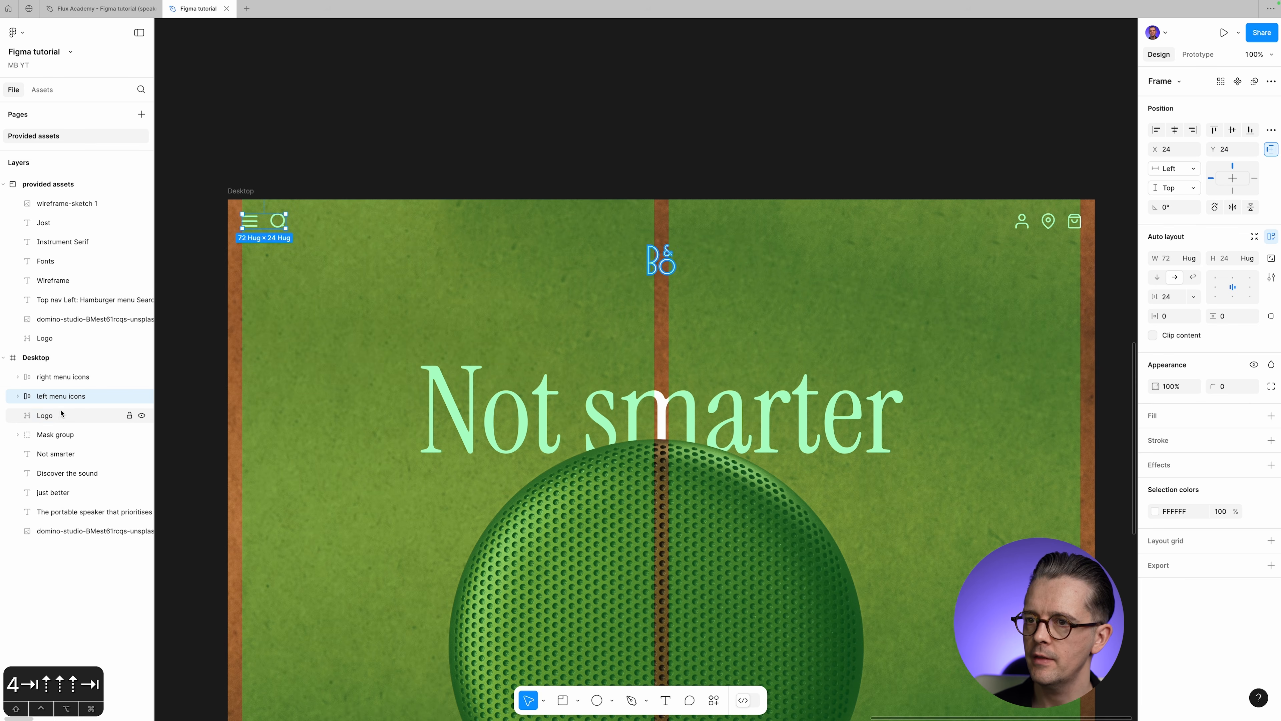
Set the Y position of the Logo in the Desktop frame to 24 and hide the layout grids.
left_click(61, 413)
left_click(1249, 149)
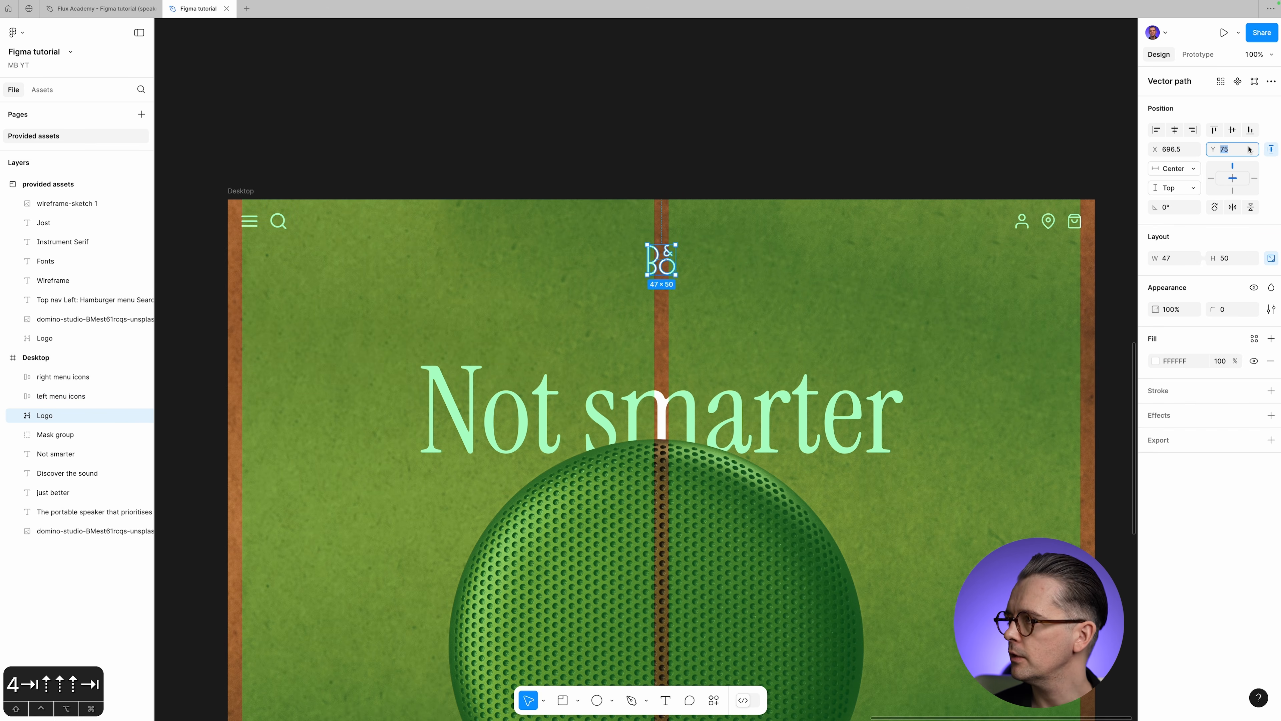
type("24")
key("Tab")
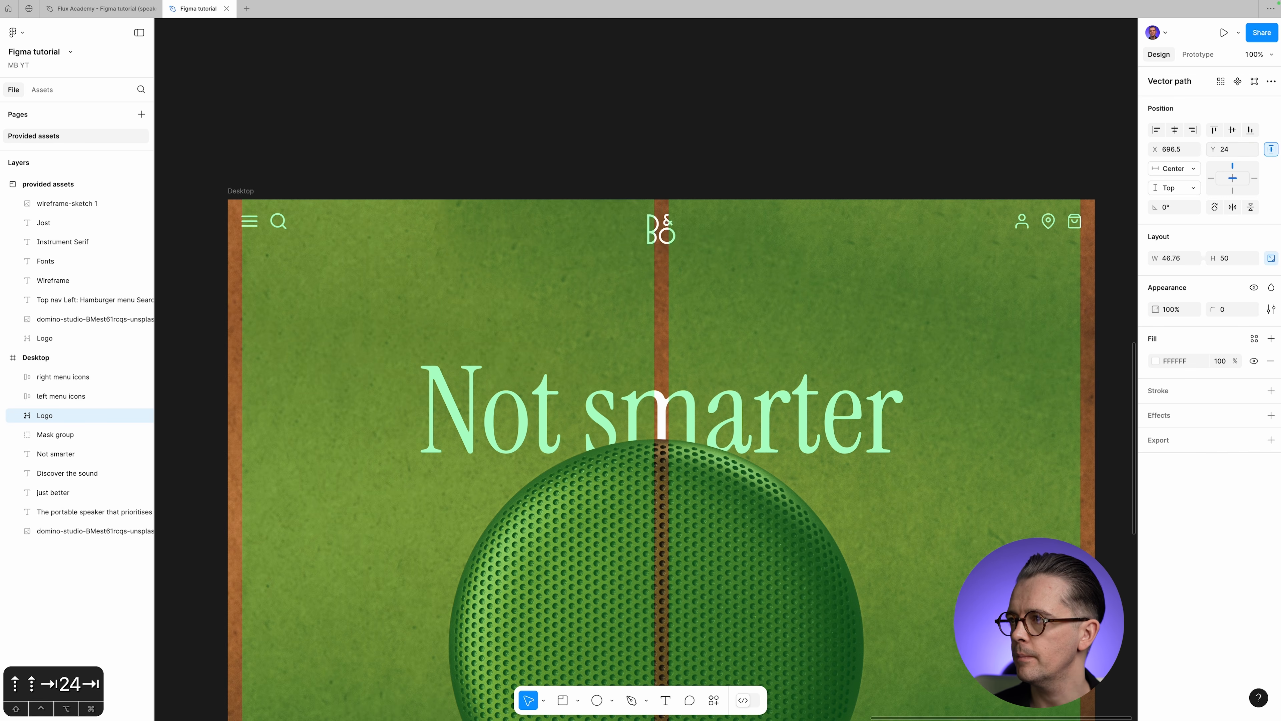
left_click(798, 144)
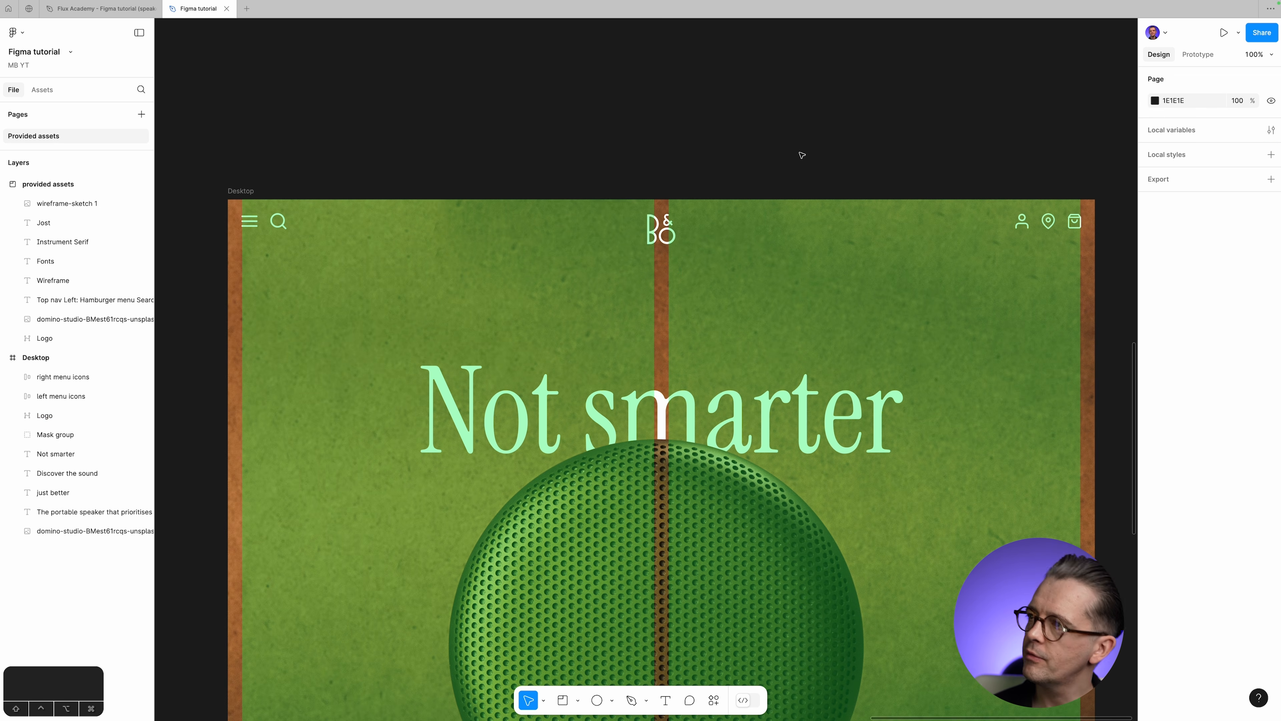
key("ctrl+g")
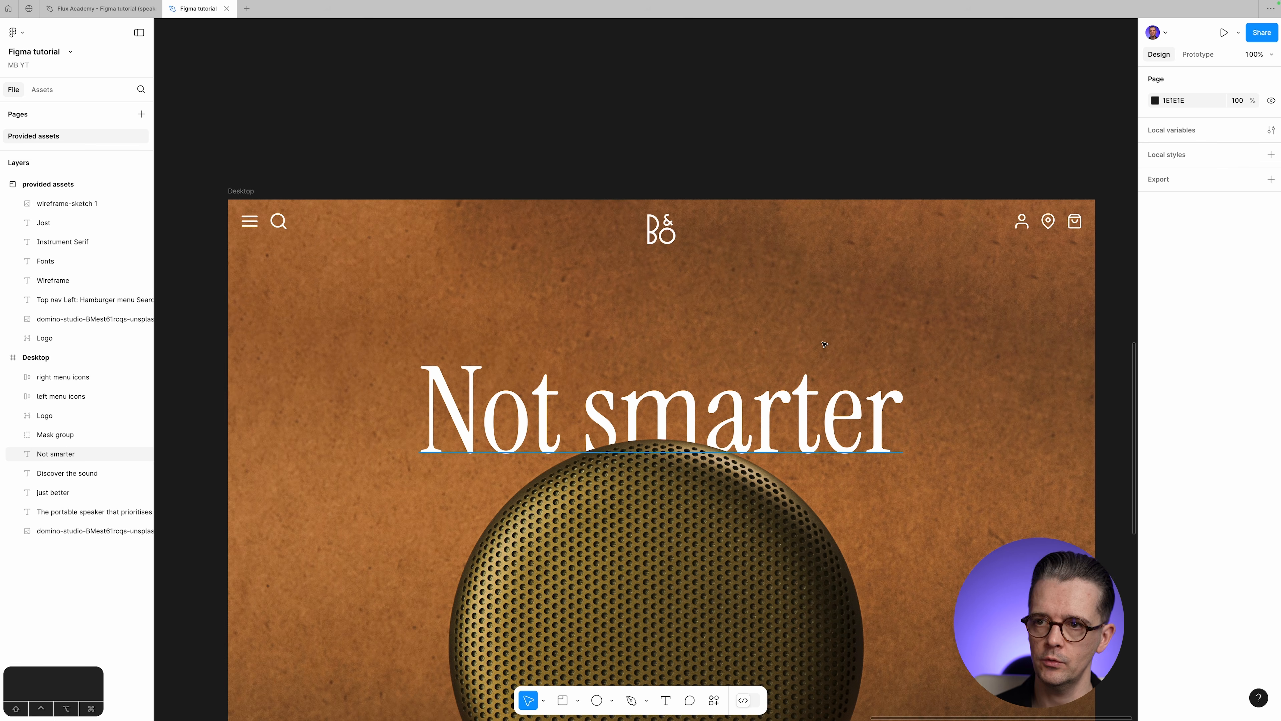
Wrap the right menu icons, left menu icons and Logo in one auto layout frame and name it "top nav".
left_click(94, 376)
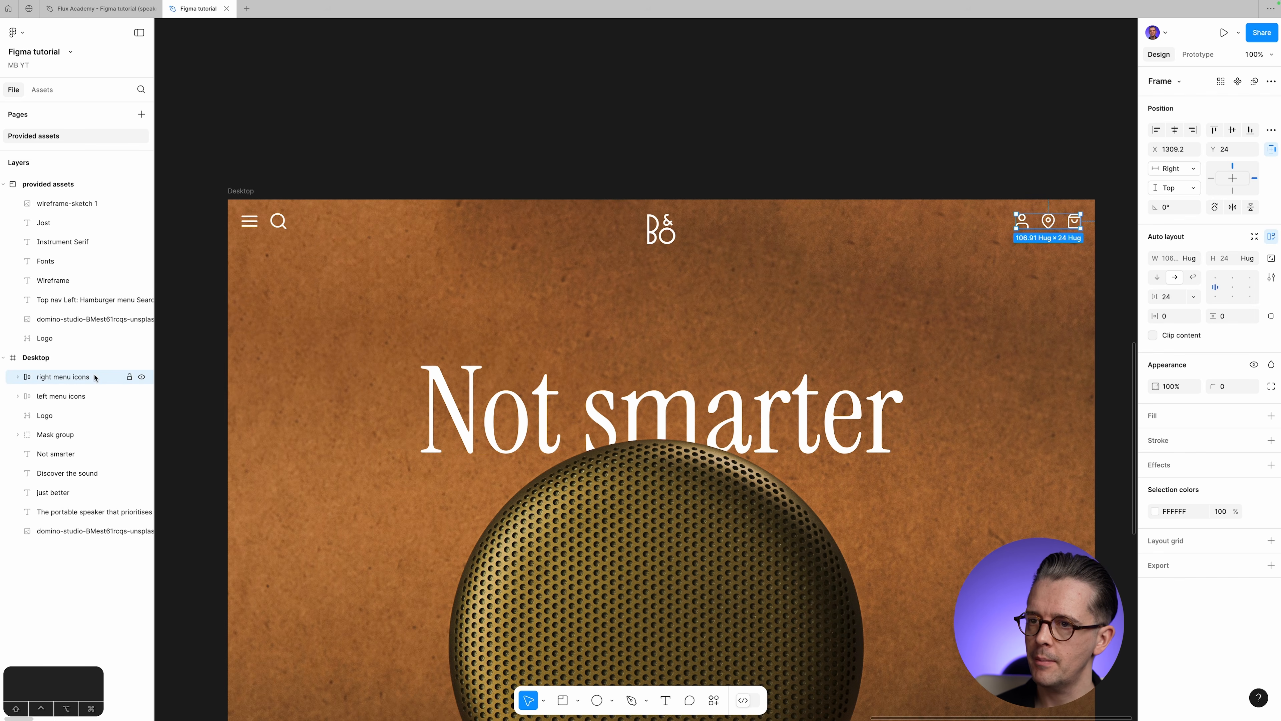
left_click(91, 416, "shift")
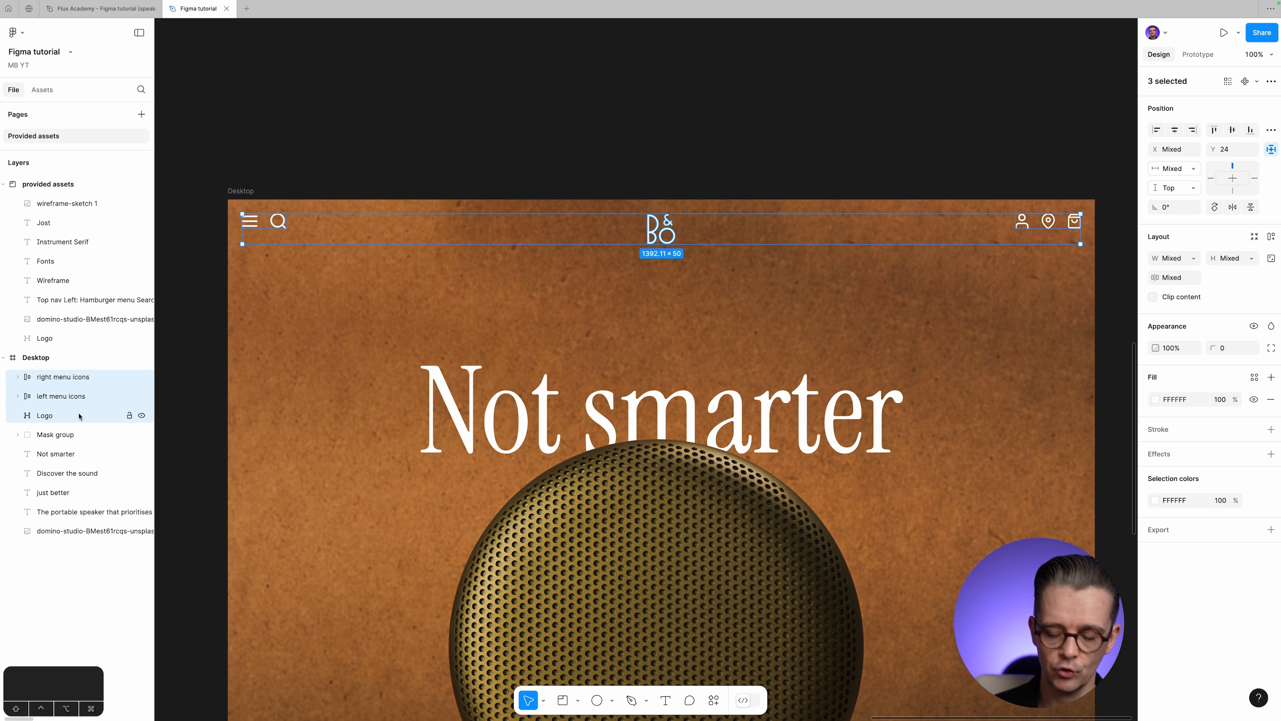
key("shift+a")
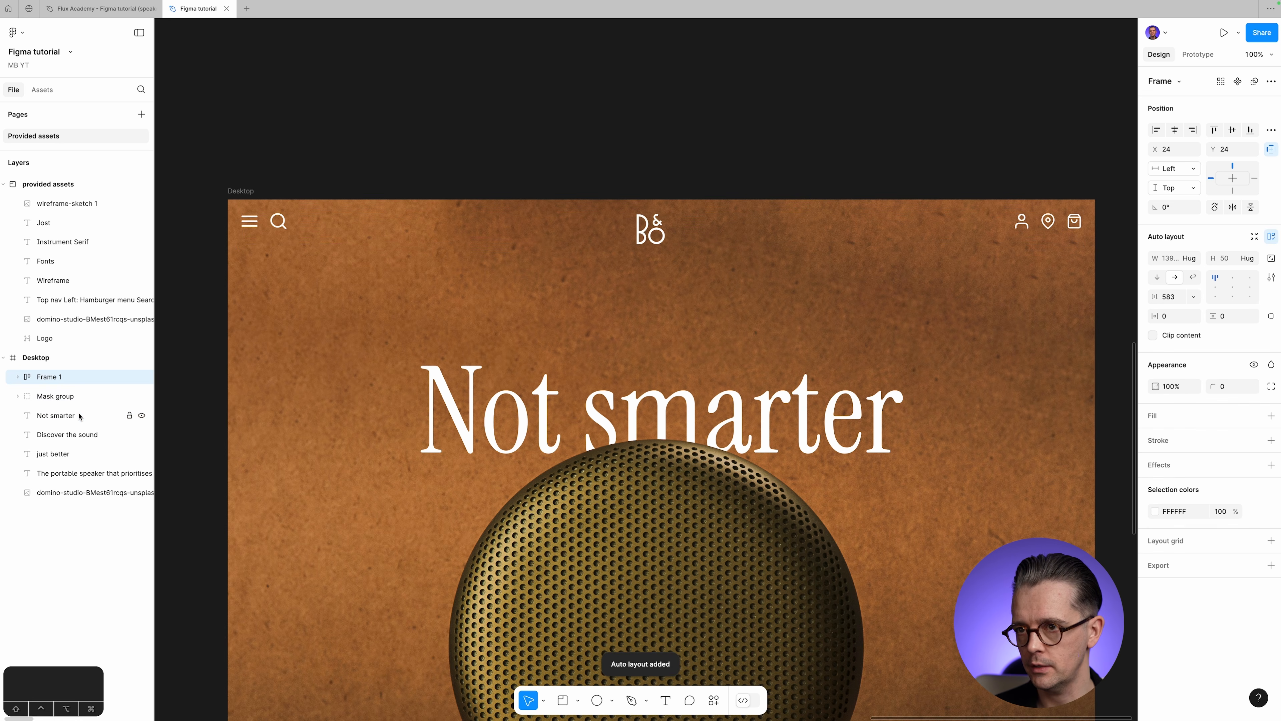
double_click(50, 377)
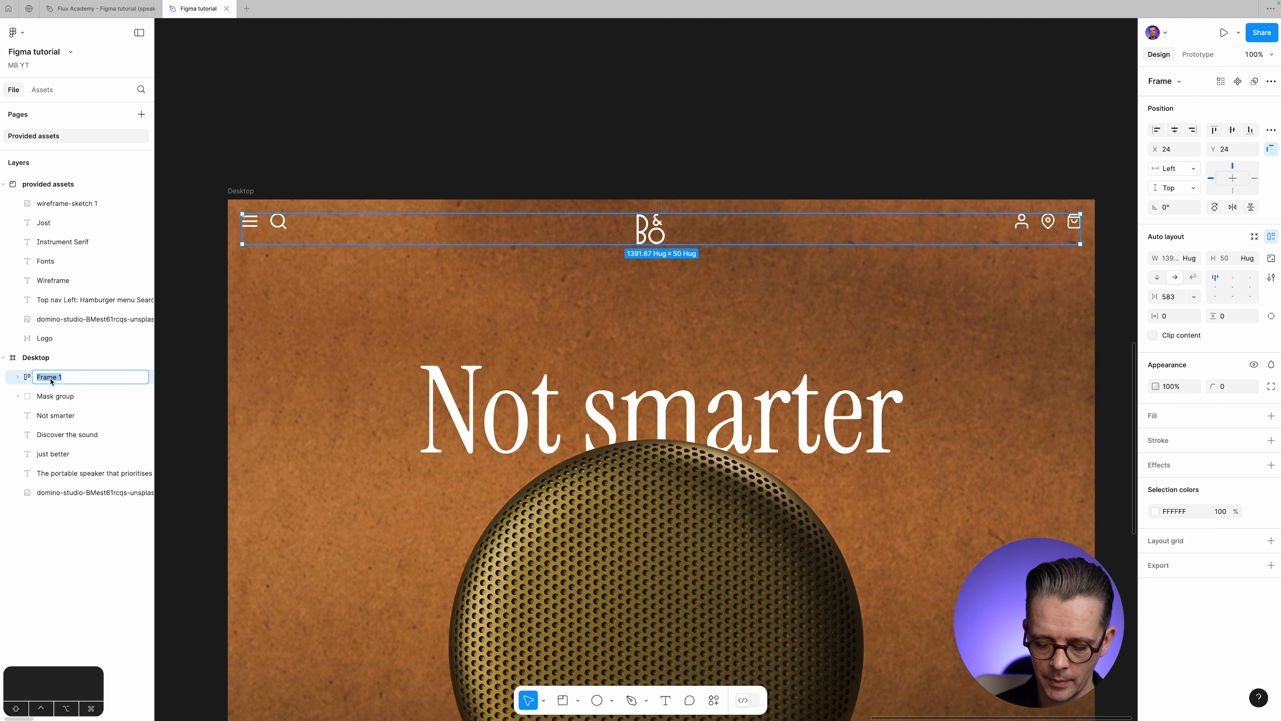
type("top nav")
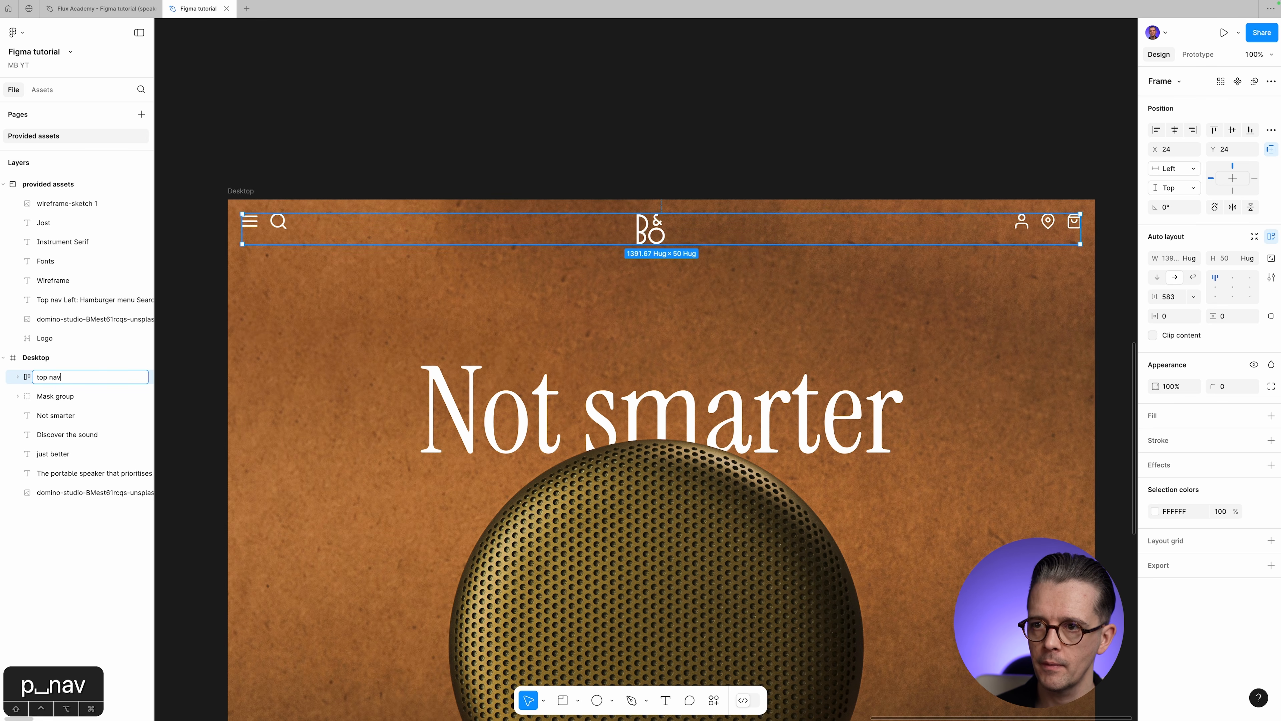
key("Return")
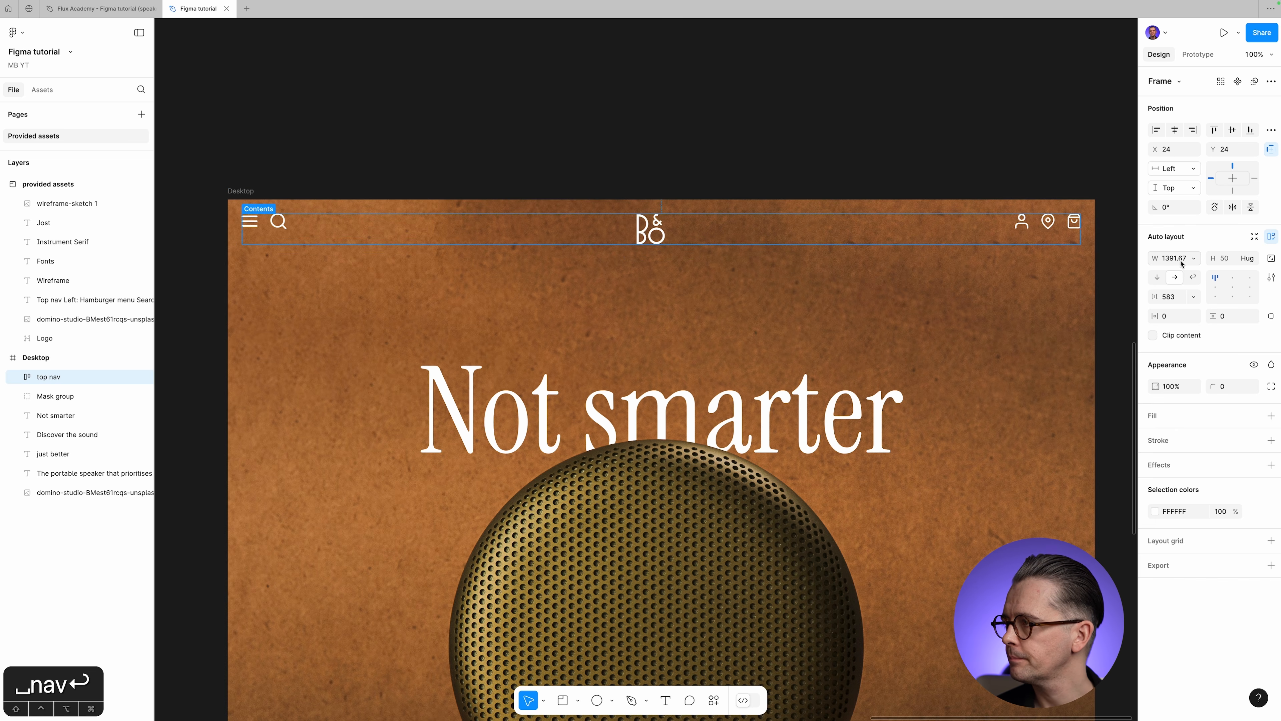
left_click(1194, 259)
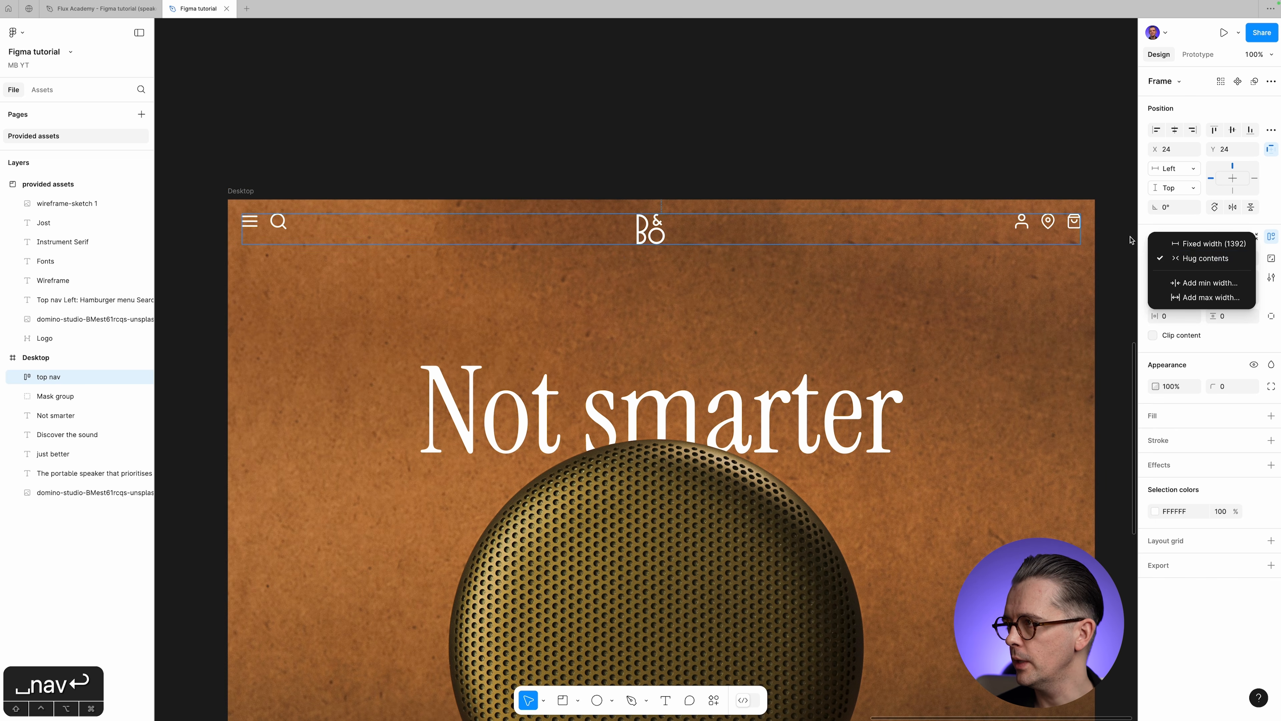
left_click(1176, 255)
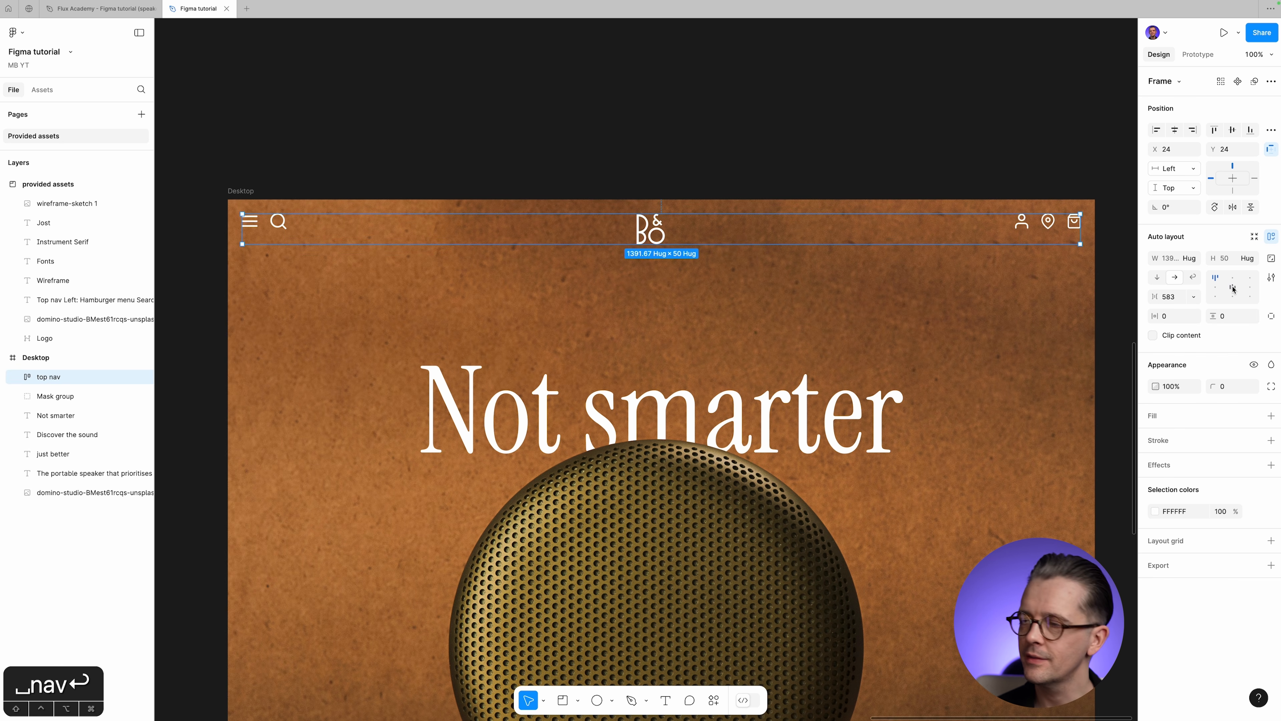
left_click(280, 117)
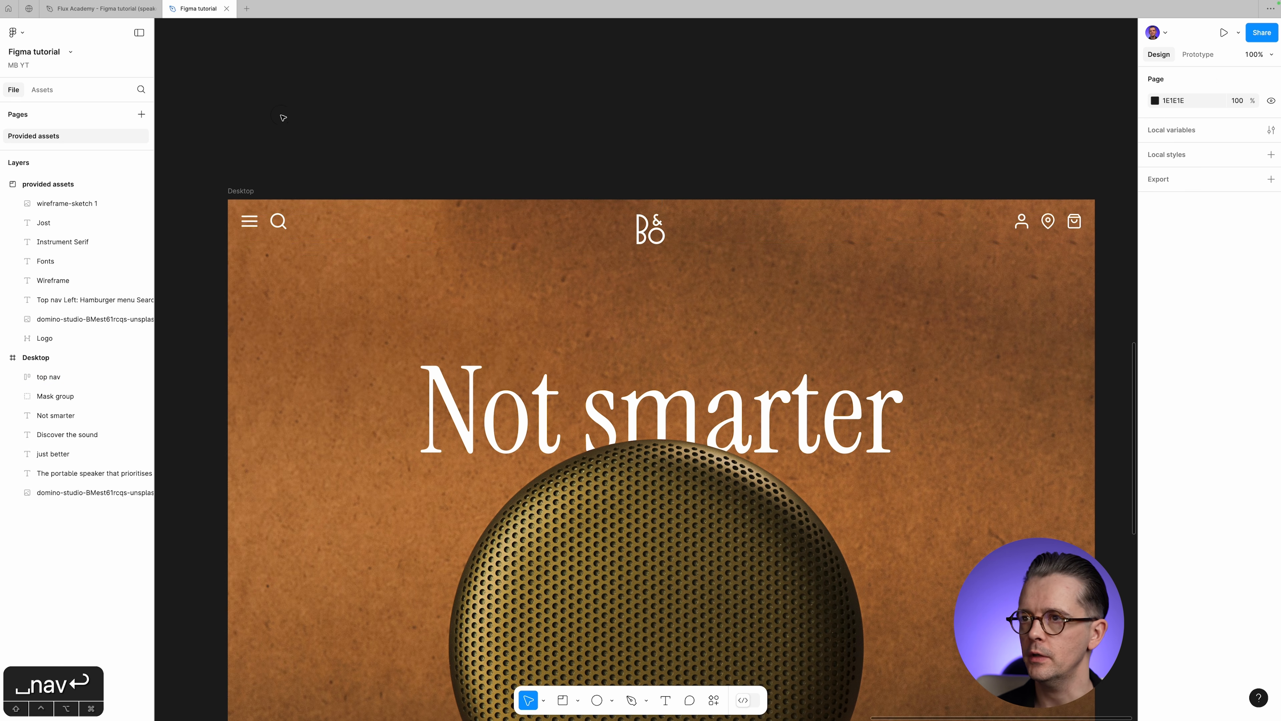
scroll(281, 135, "down", 1)
scroll(282, 135, "down", 2)
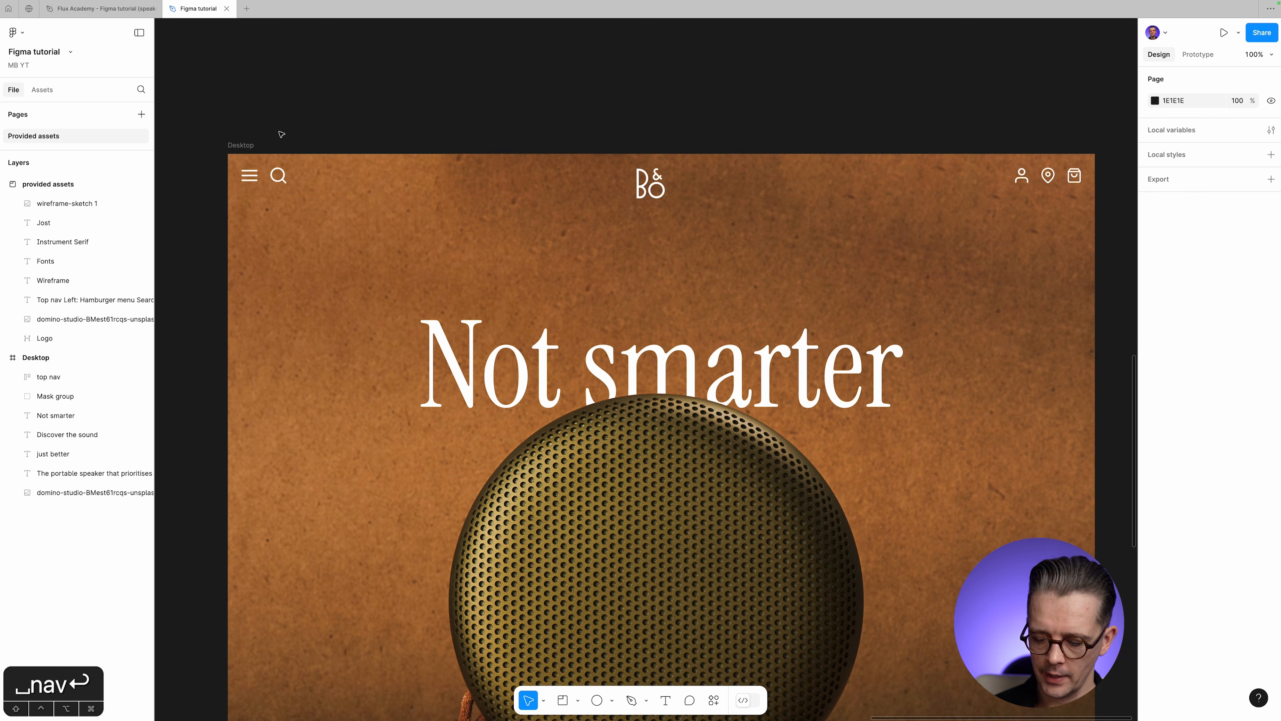
key("super+minus")
key("super+equal")
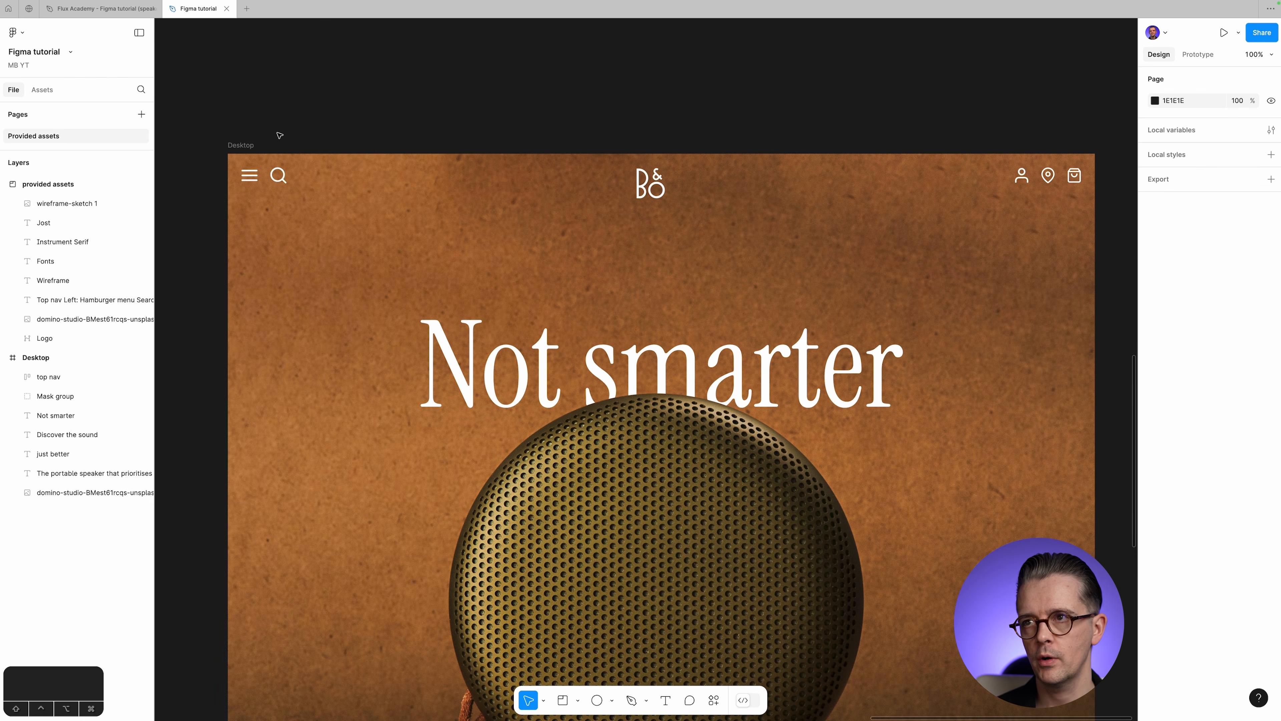
Set the margin of the Desktop frame's two-column layout grid to 64 and close the grid settings.
left_click(242, 145)
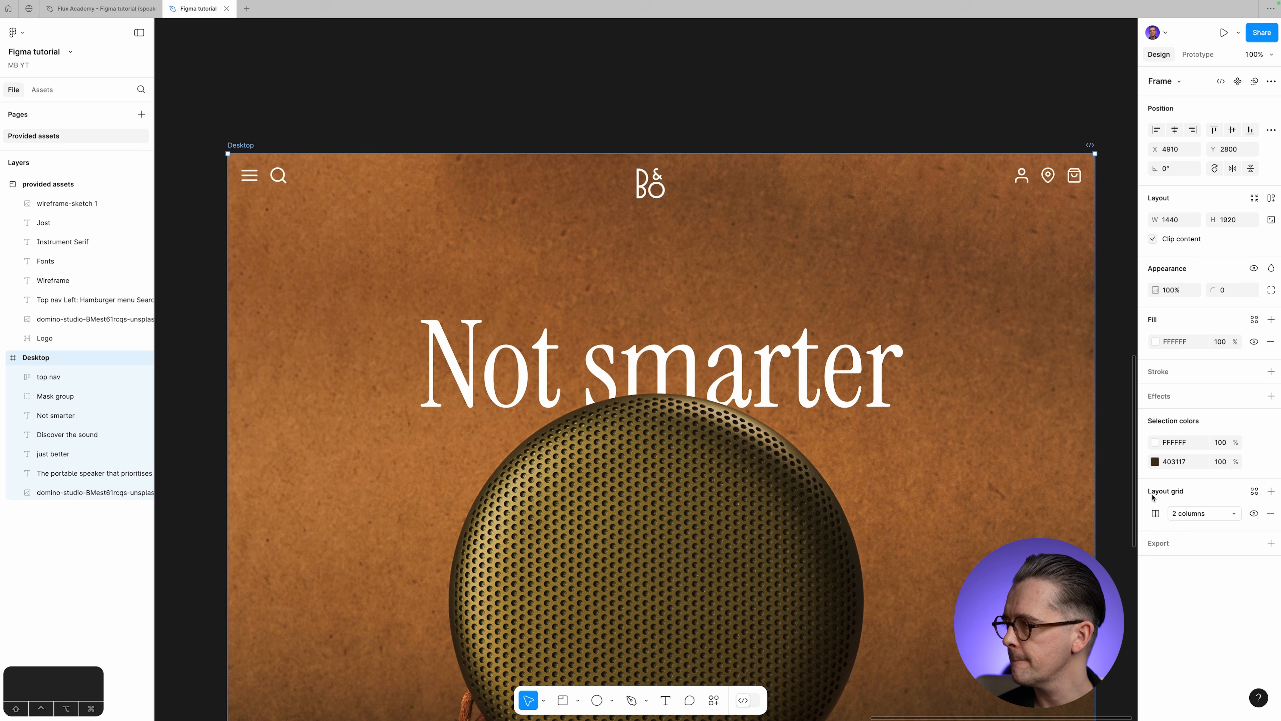
left_click(1155, 513)
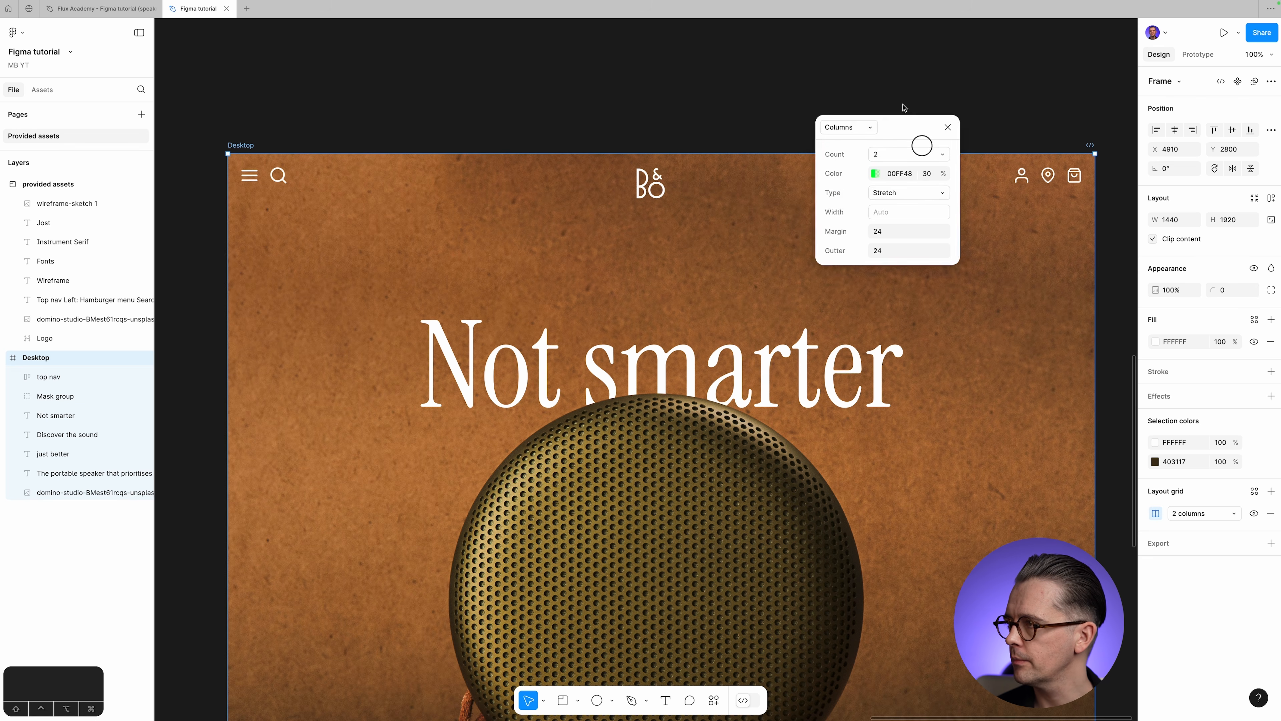
left_click(862, 175)
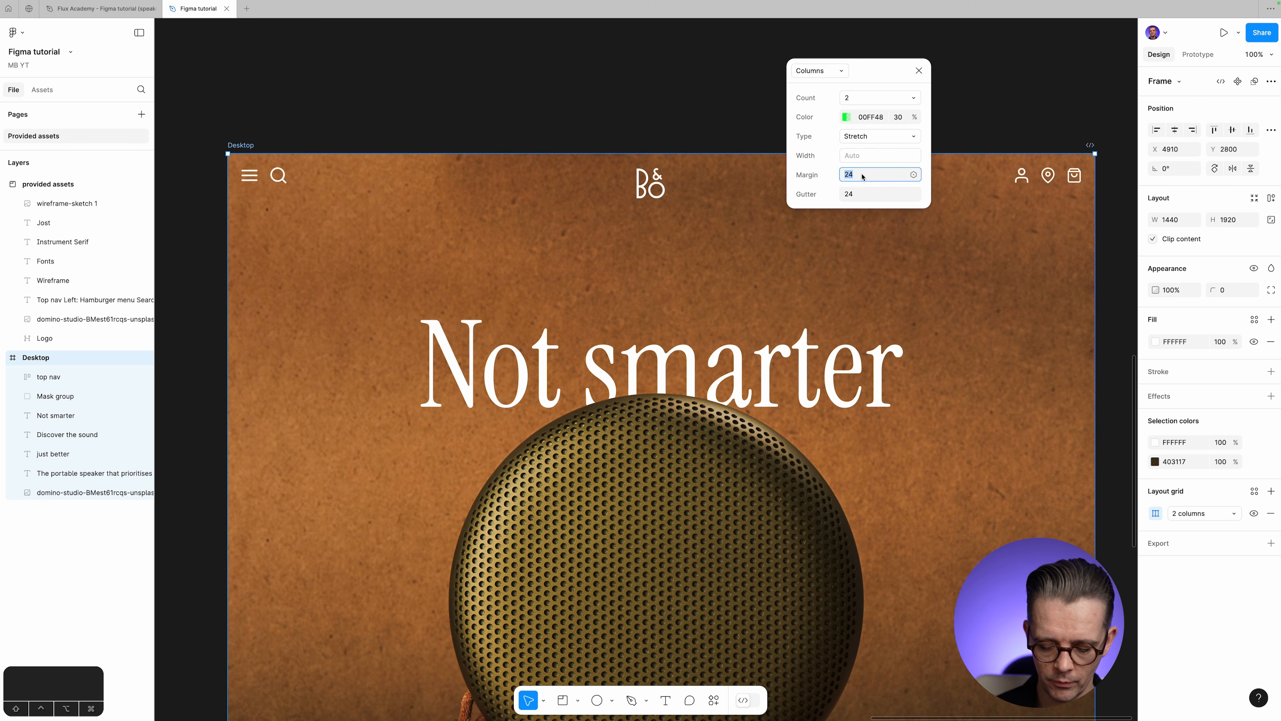
type("64")
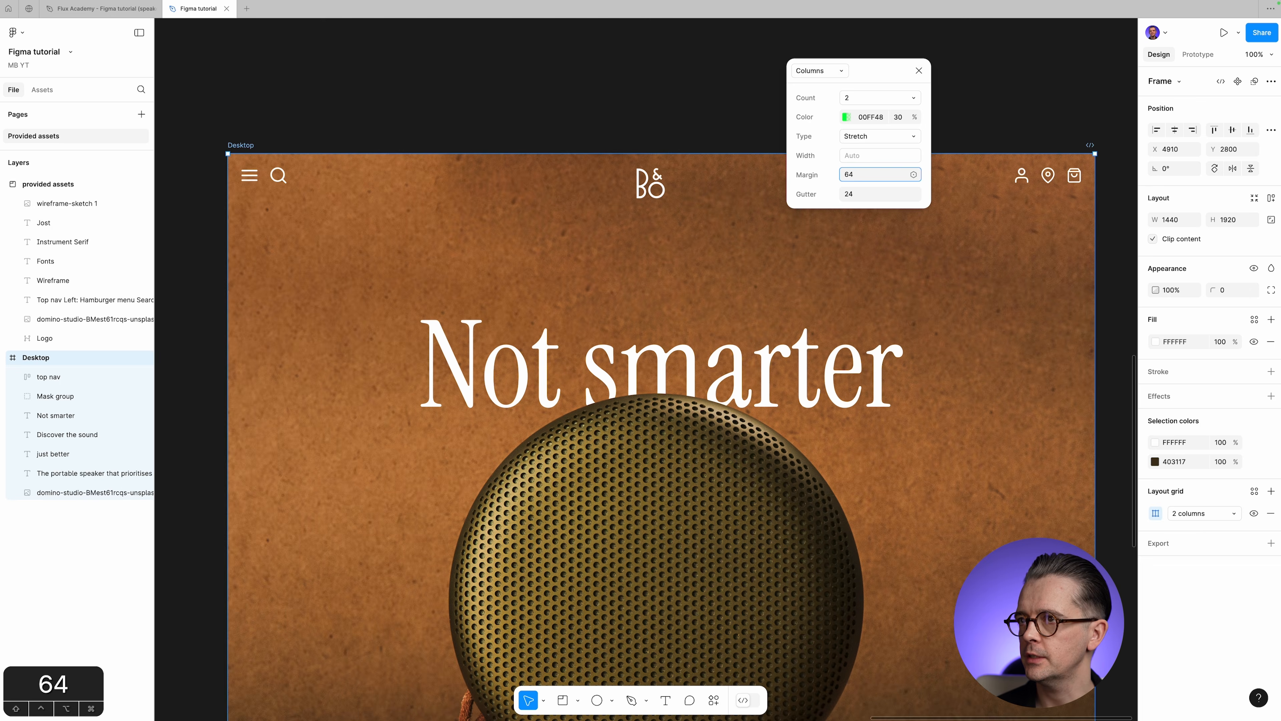
key("Tab")
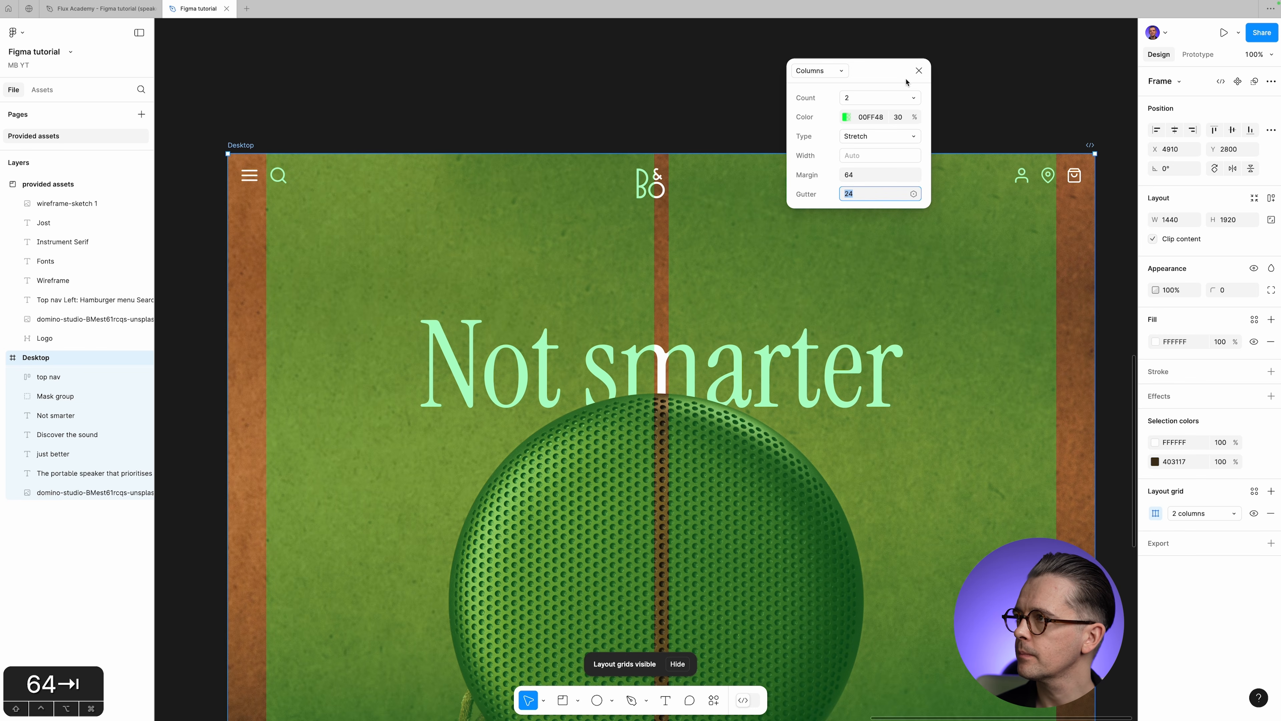
left_click(918, 72)
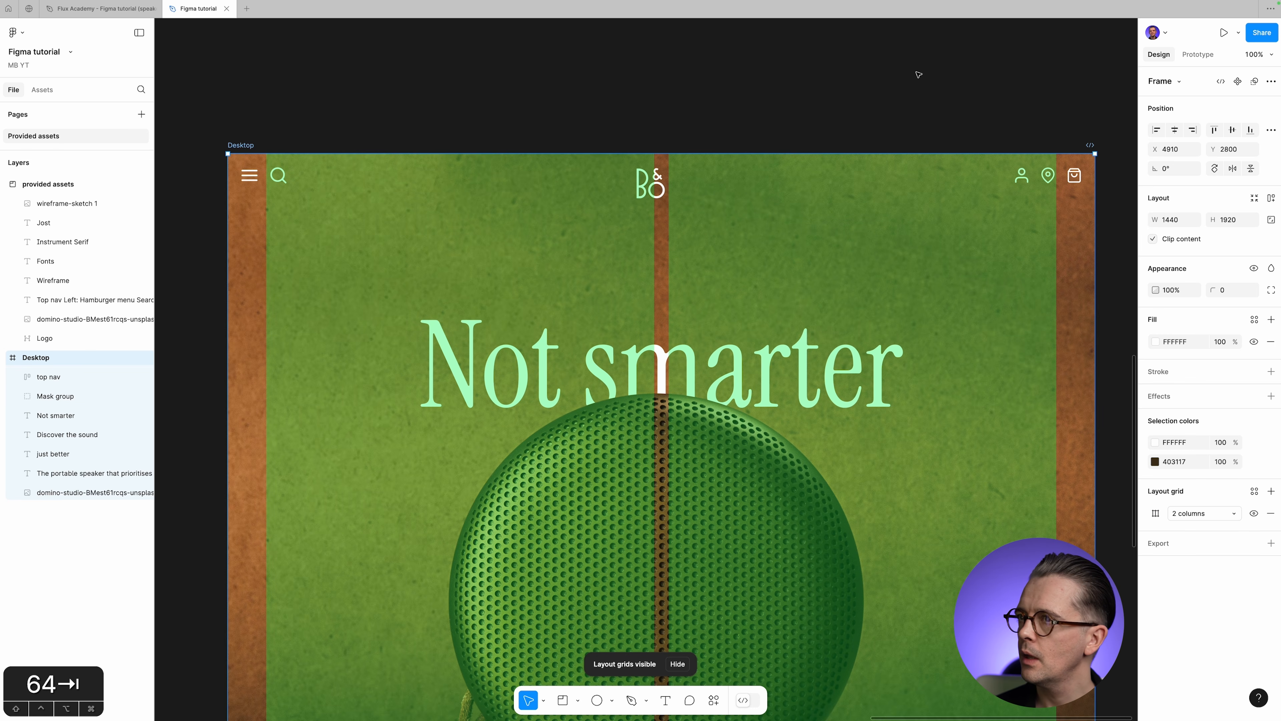
Wrap the "top nav" frame in another auto layout frame and name it "top nav container".
left_click(70, 377)
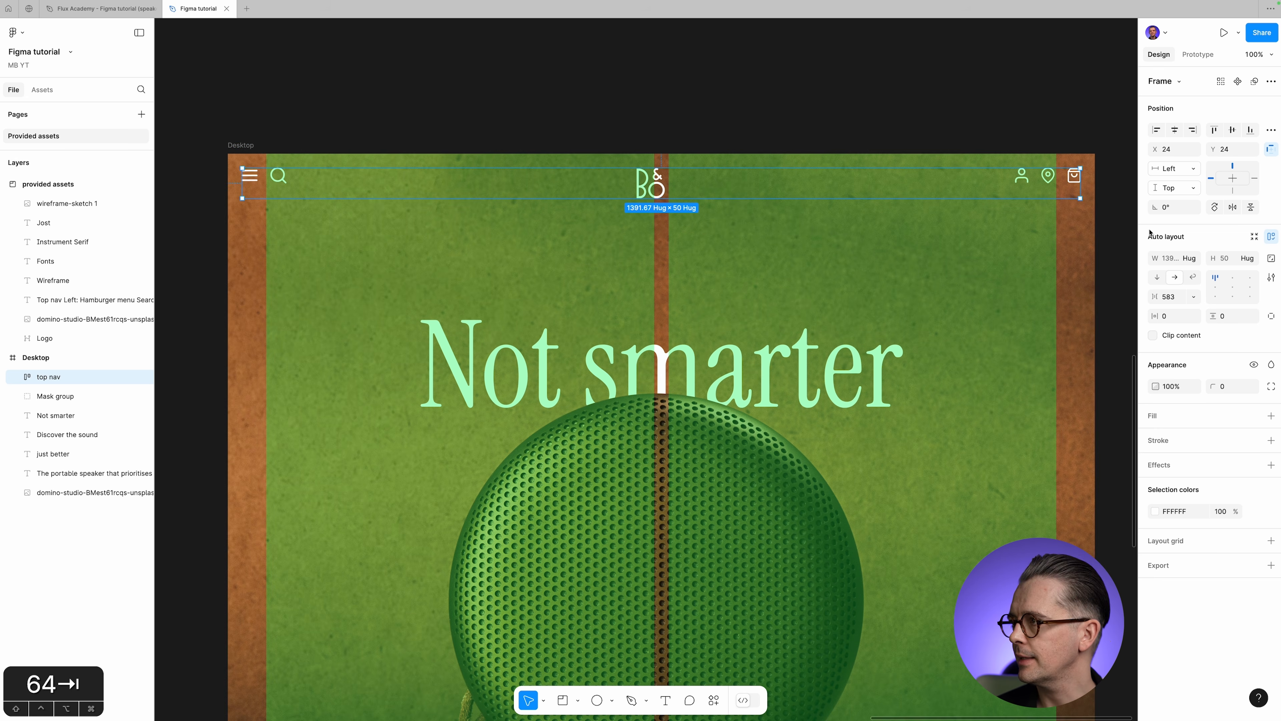
left_click(1194, 259)
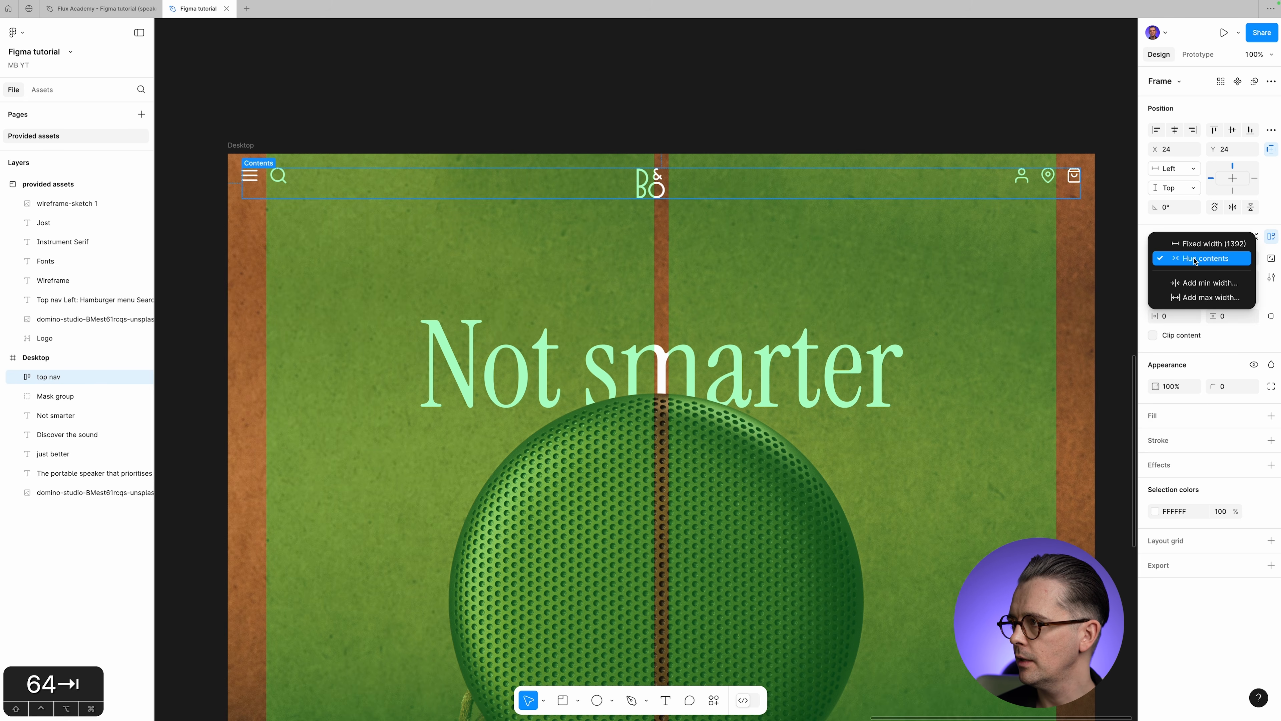
left_click(1196, 259)
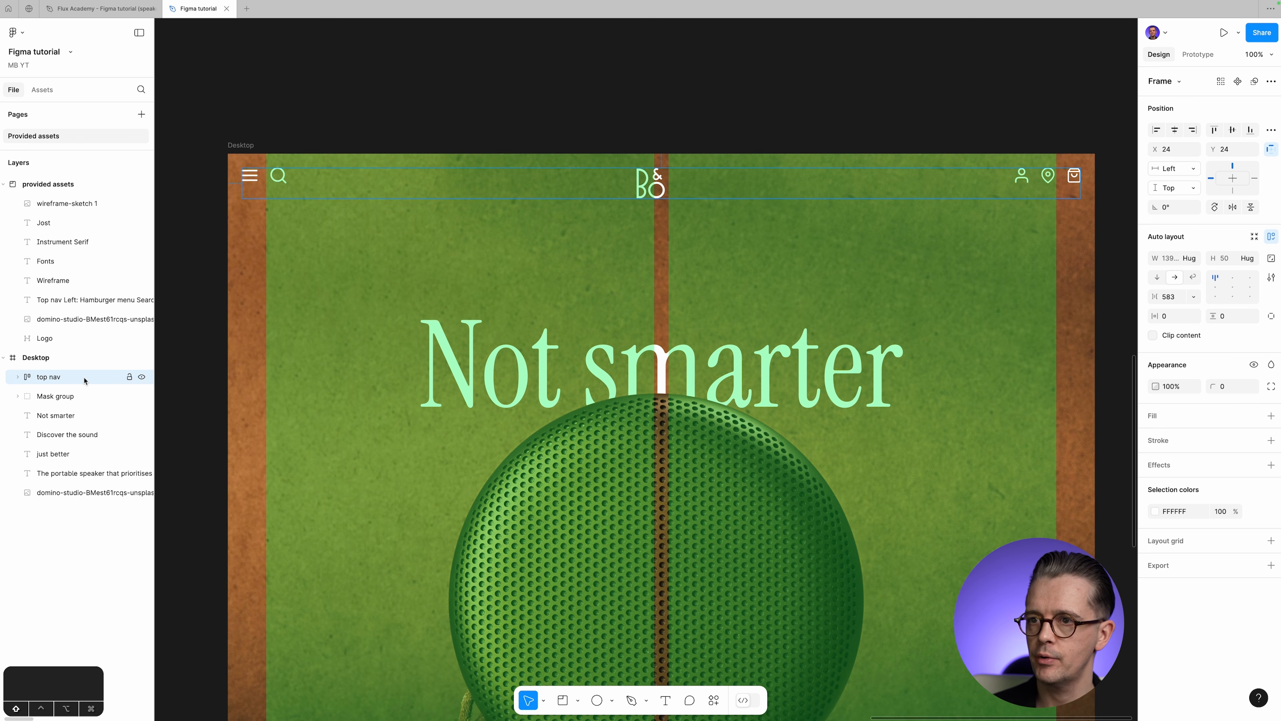
key("shift+a")
double_click(49, 377)
type("top n")
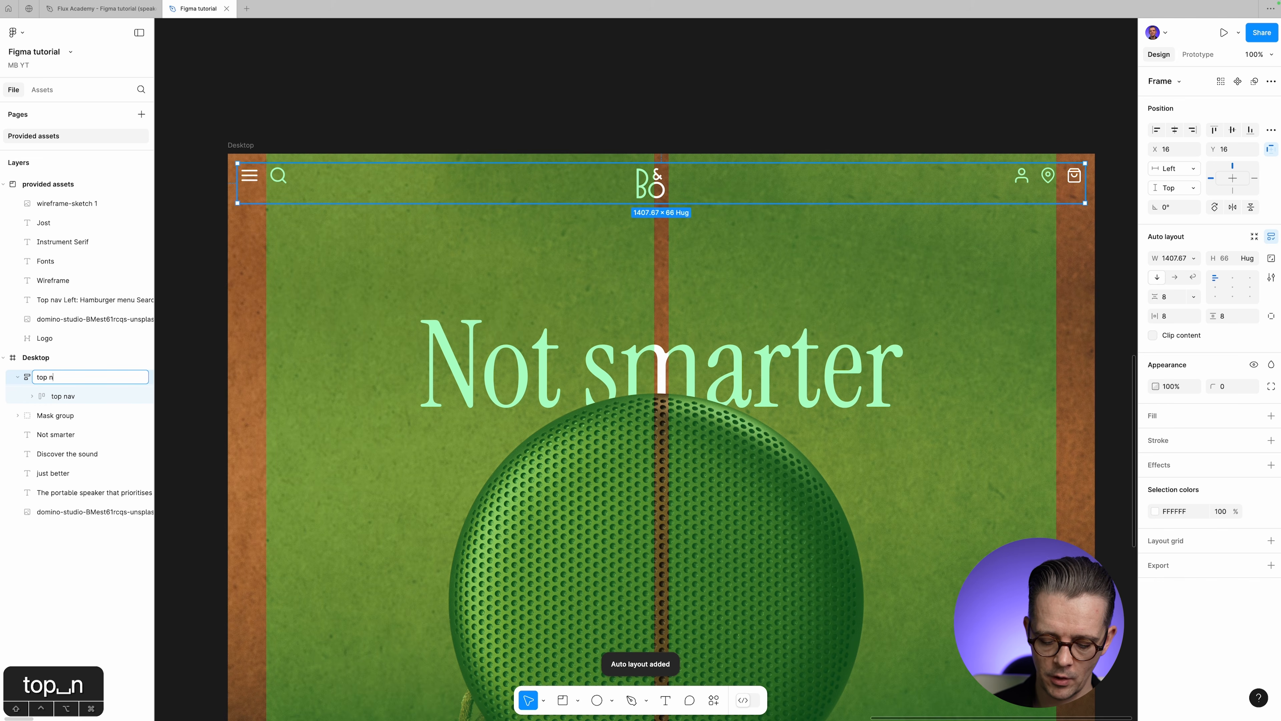
type("av container")
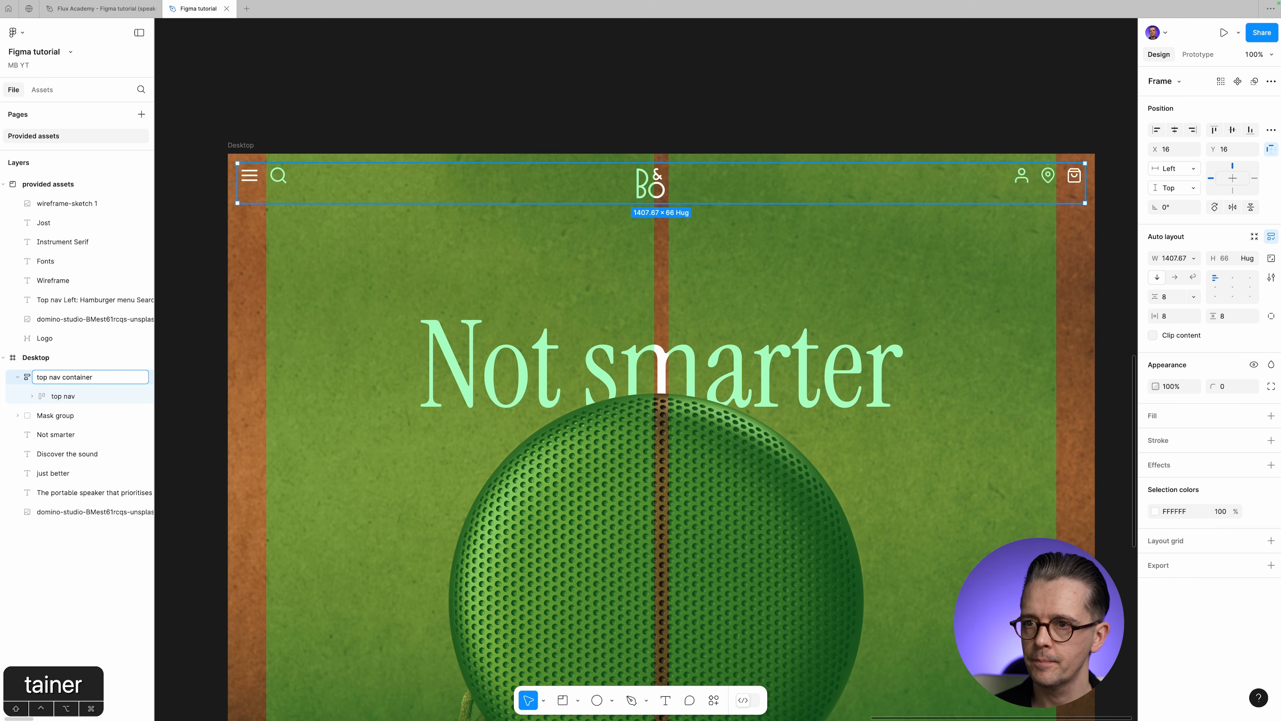
key("Return")
Set the width of "top nav container" to 1440 and align it to the left and top edges of the Desktop frame.
left_click(1174, 258)
type("1440")
key("Tab")
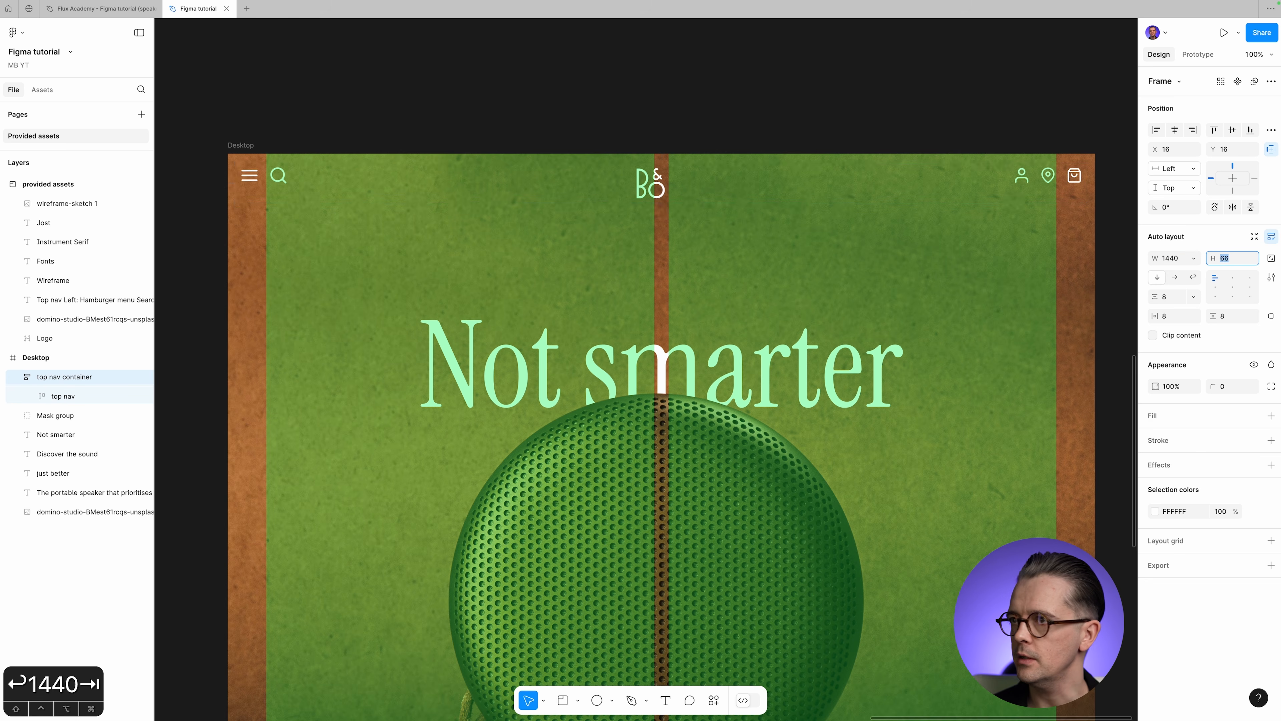
left_click(239, 146)
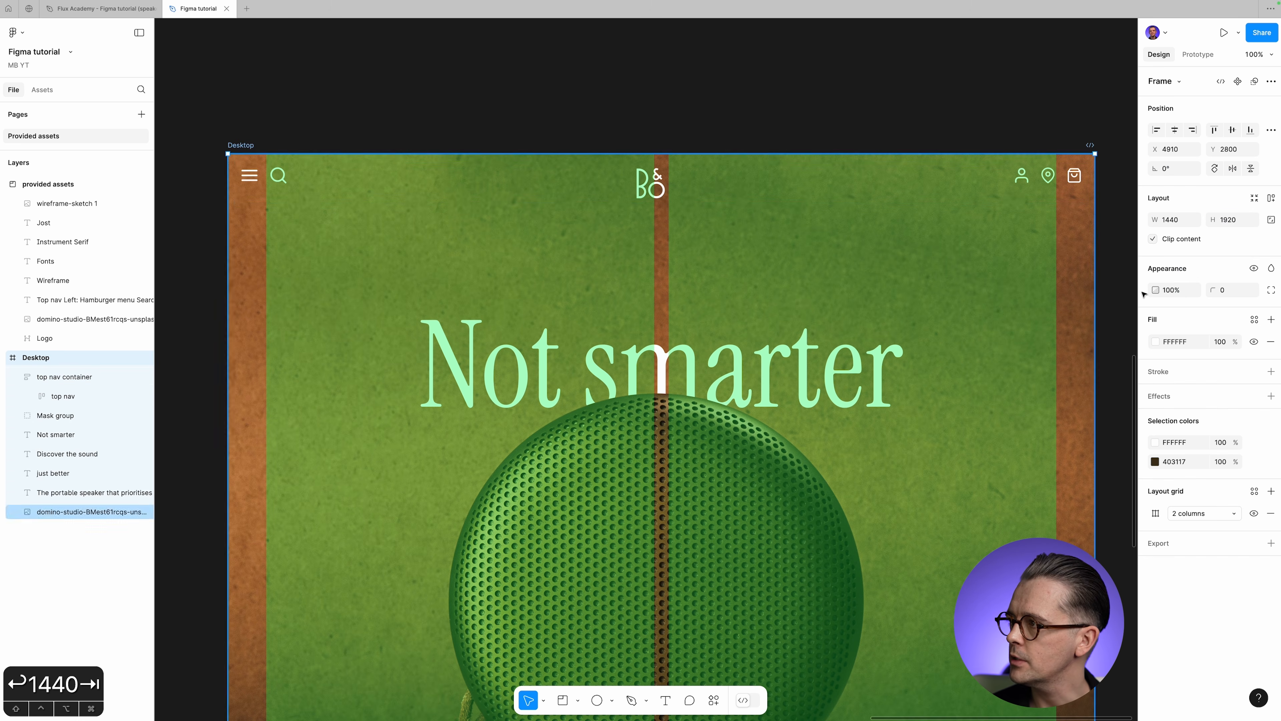
left_click(1171, 218)
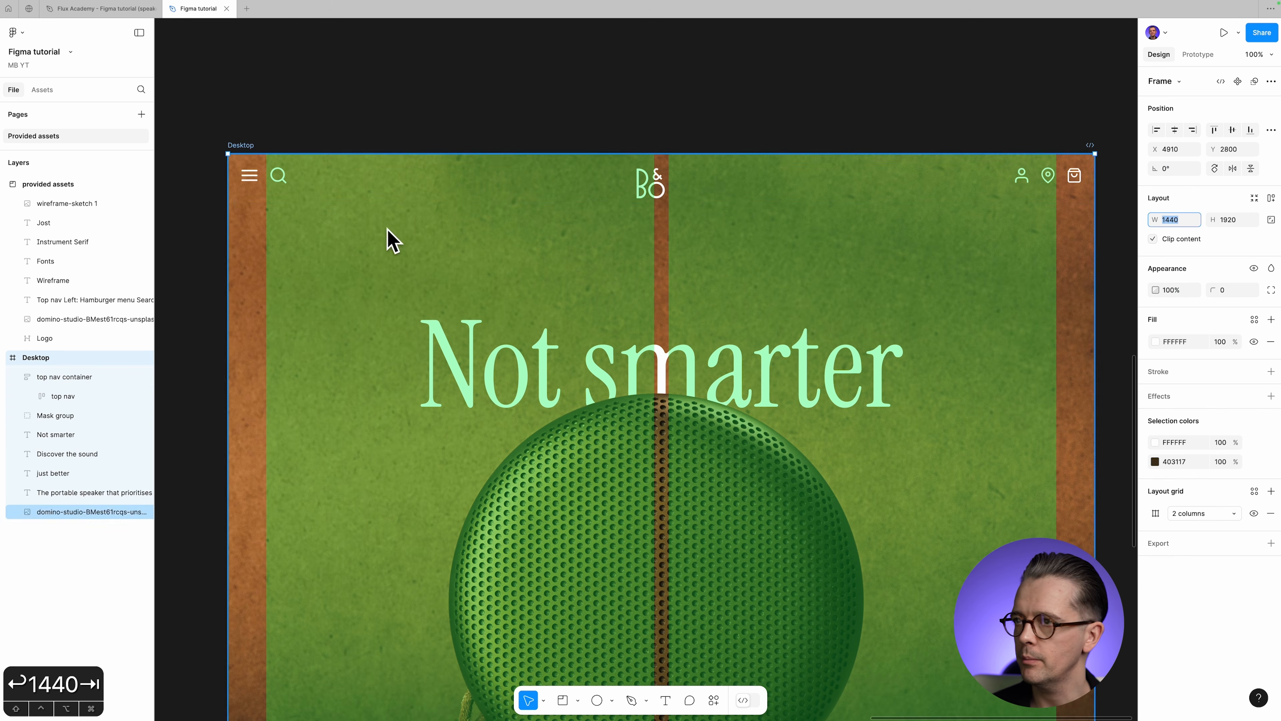
left_click(63, 376)
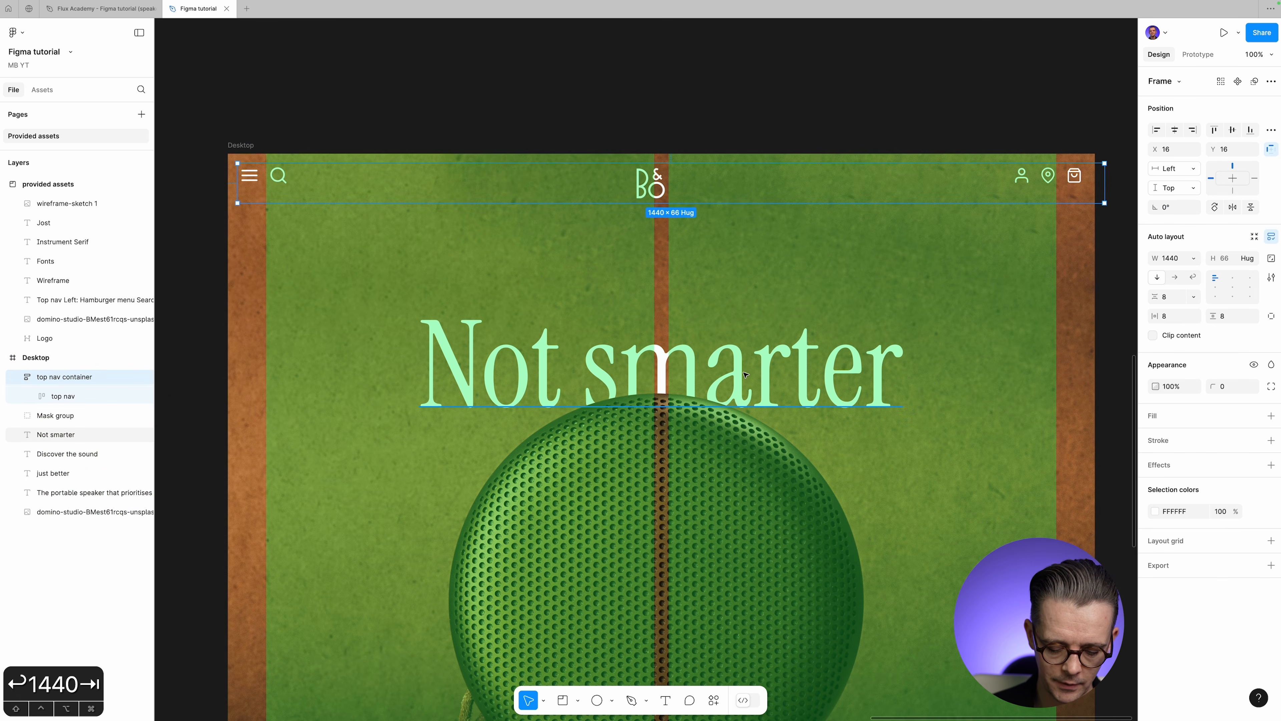
key("alt+a")
key("alt+w")
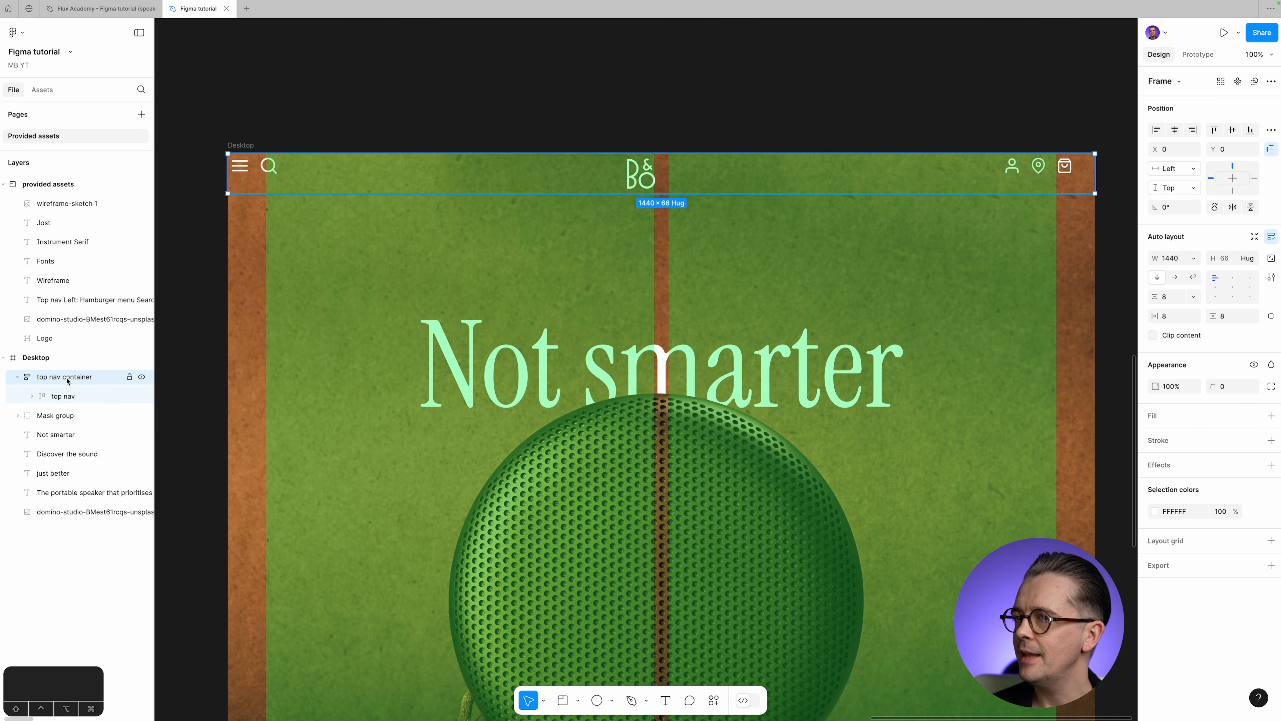
Set the item gap of "top nav container" to 0 and its horizontal padding to 64.
left_click(1173, 302)
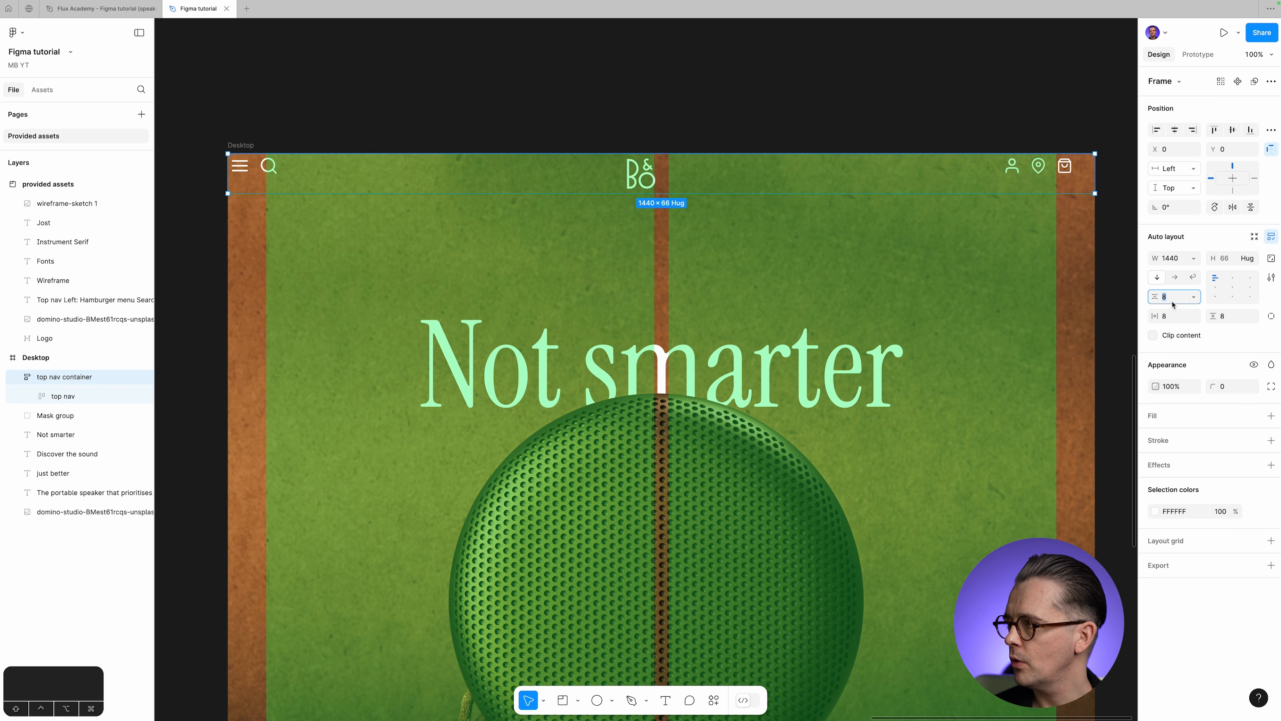
type("0")
key("Tab")
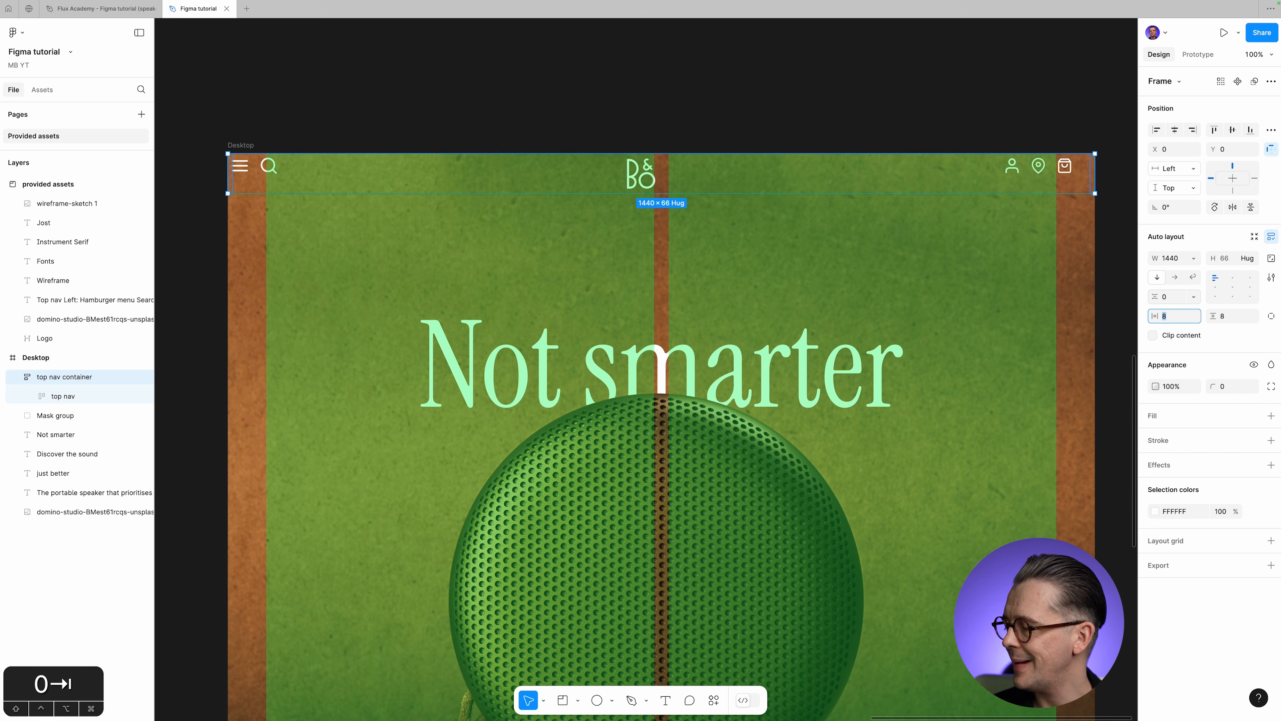
type("64")
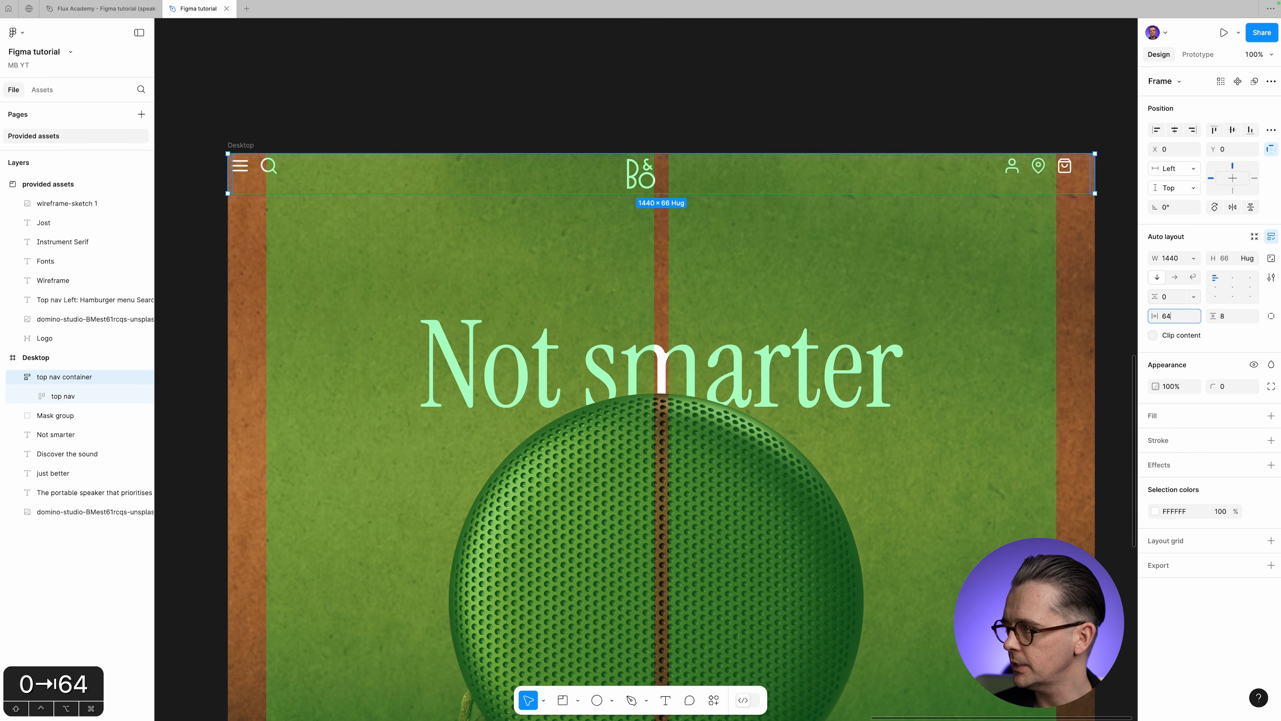
key("Tab")
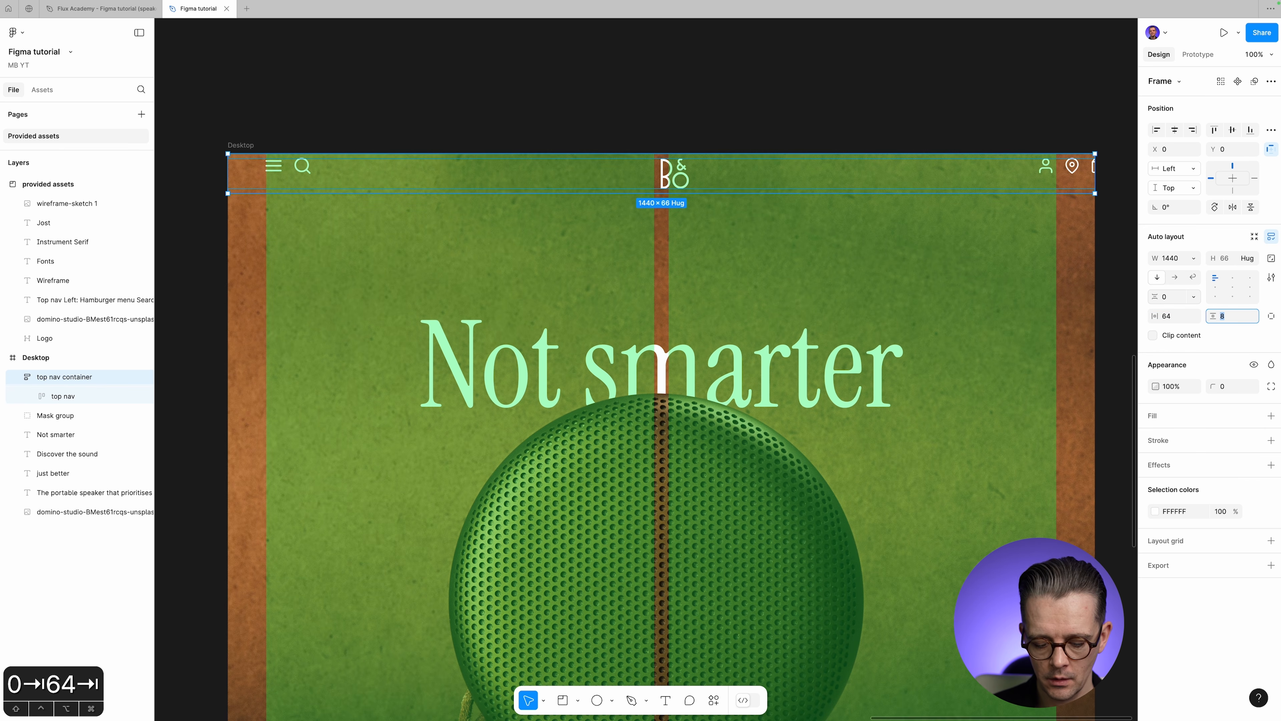
Set the vertical padding of "top nav container" to 24 and raise it to 32.
type("24")
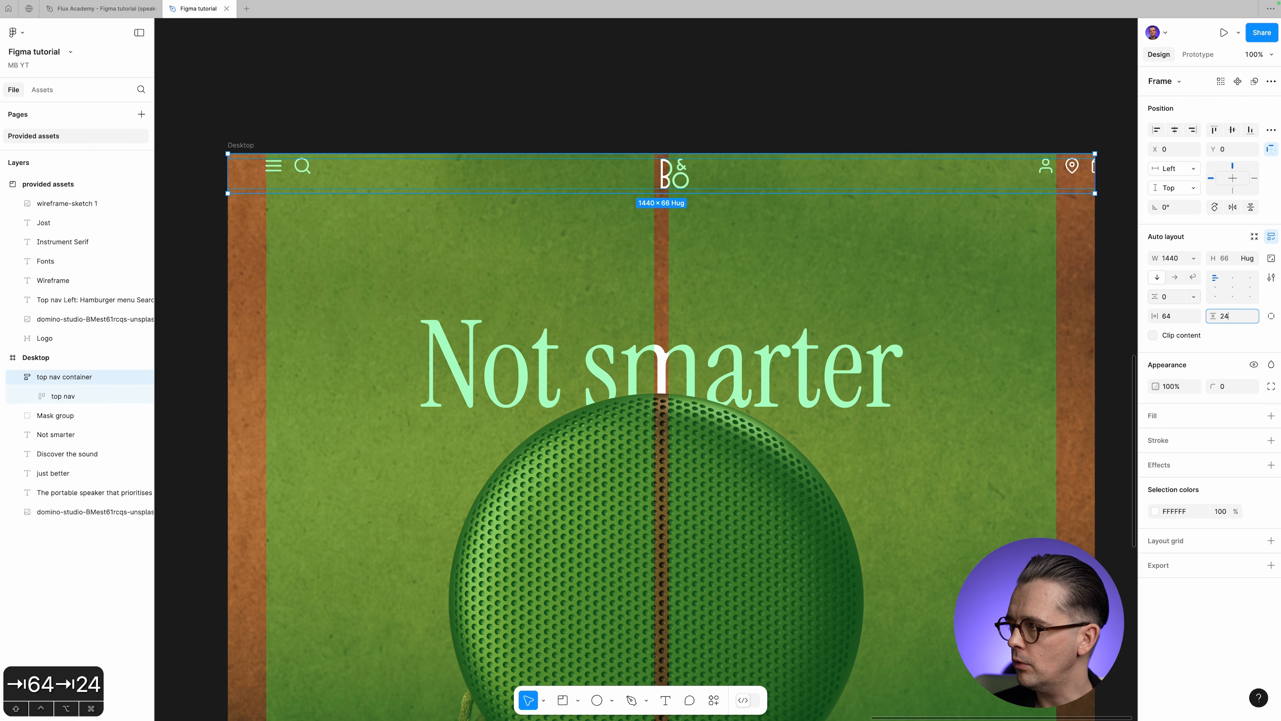
key("Tab")
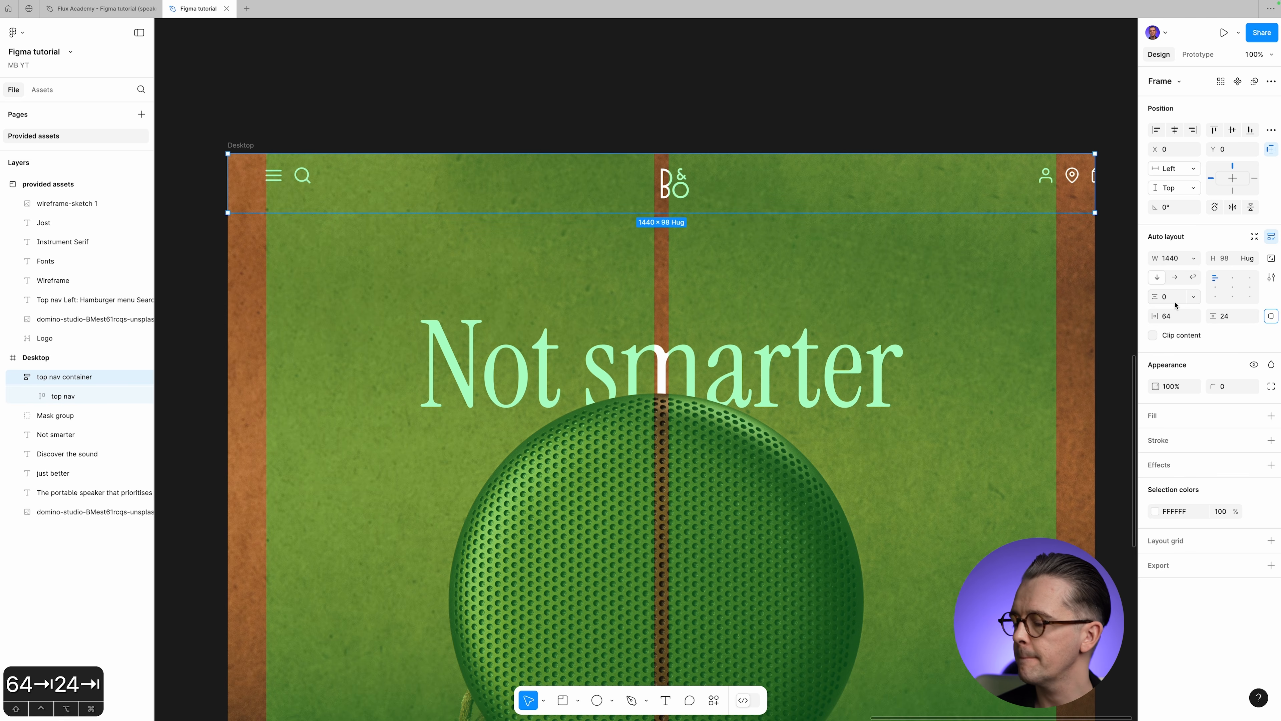
left_click(1232, 316)
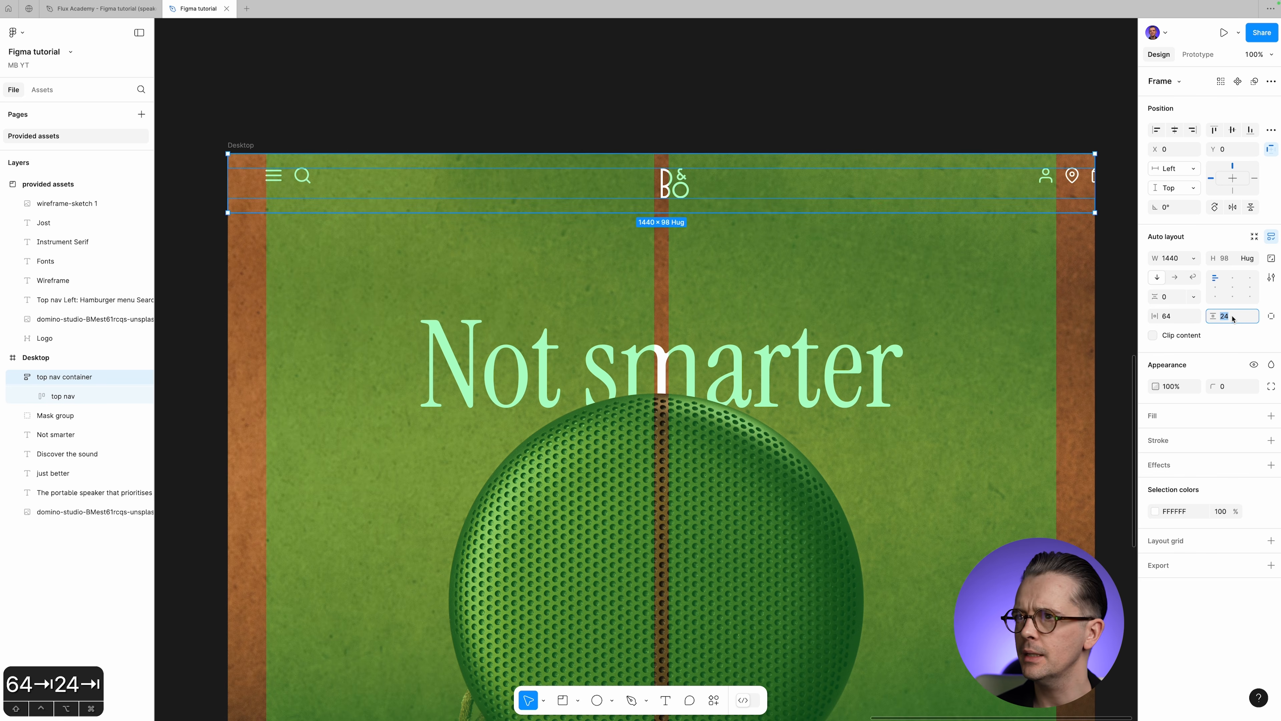
type("32")
key("Tab")
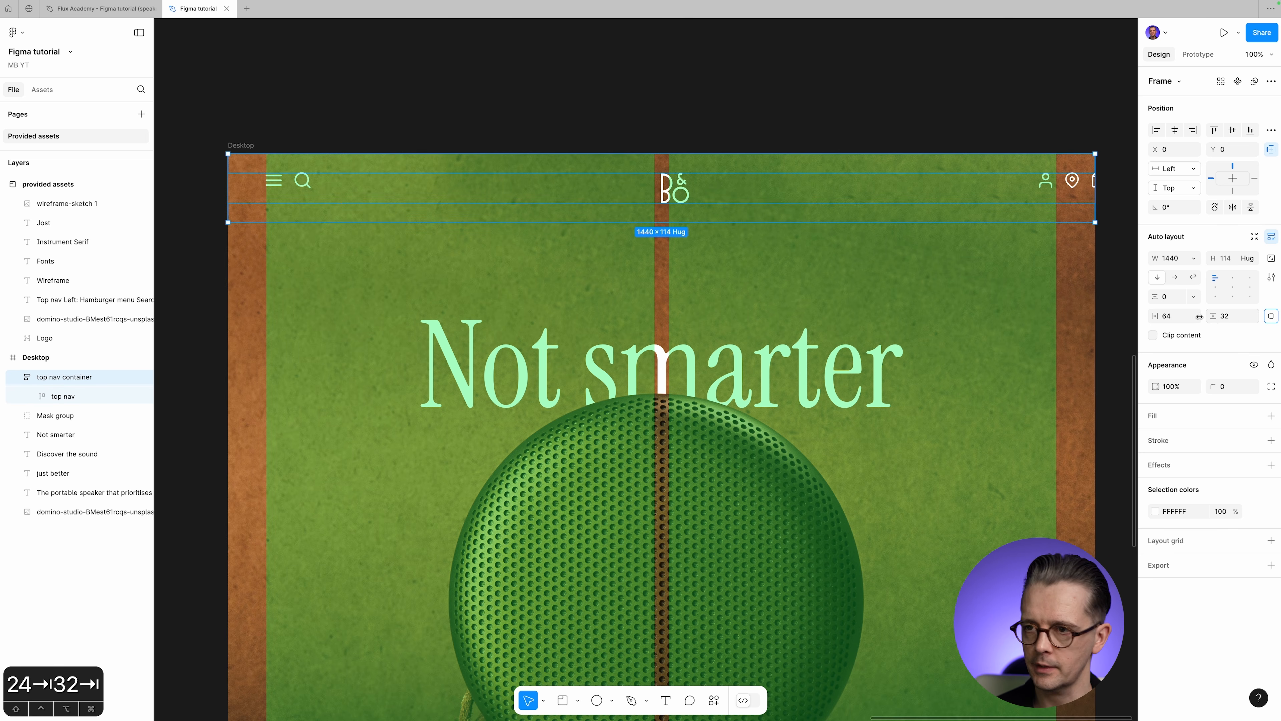
Check the width sizing of the inner "top nav" frame and examine how the right menu icons sit against its right edge.
left_click(75, 395)
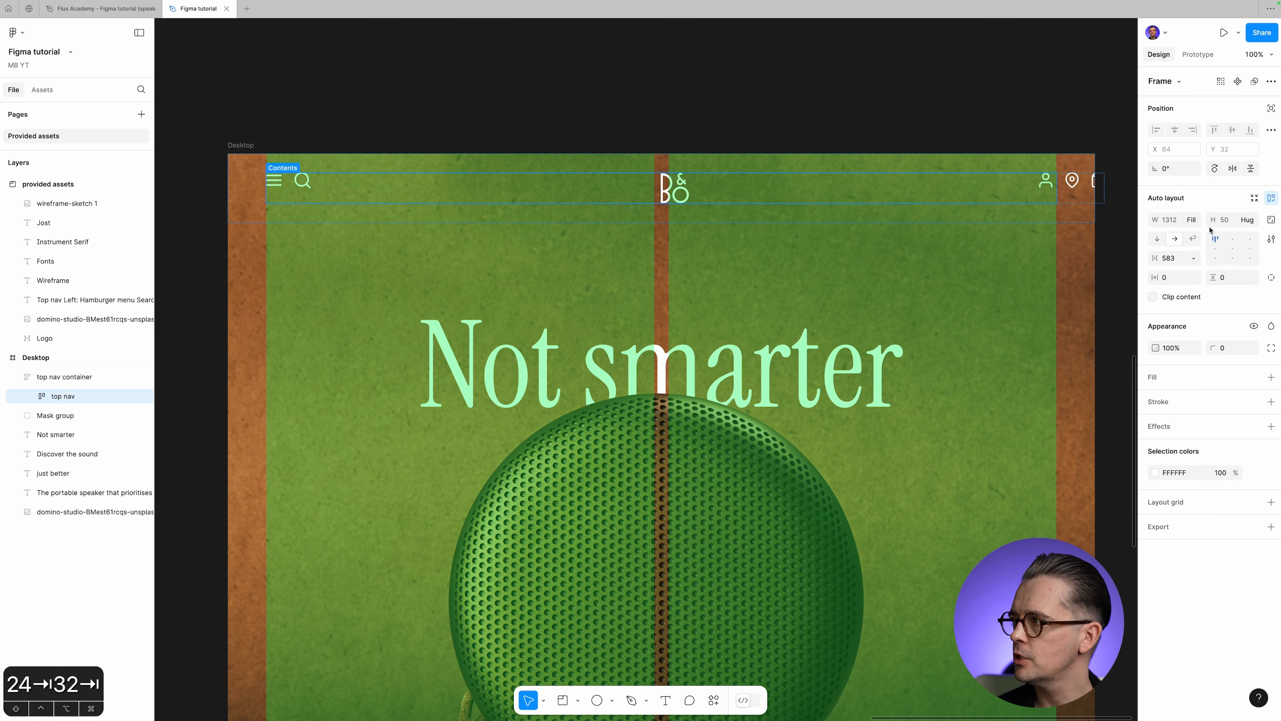
left_click(1195, 223)
left_click(1195, 221)
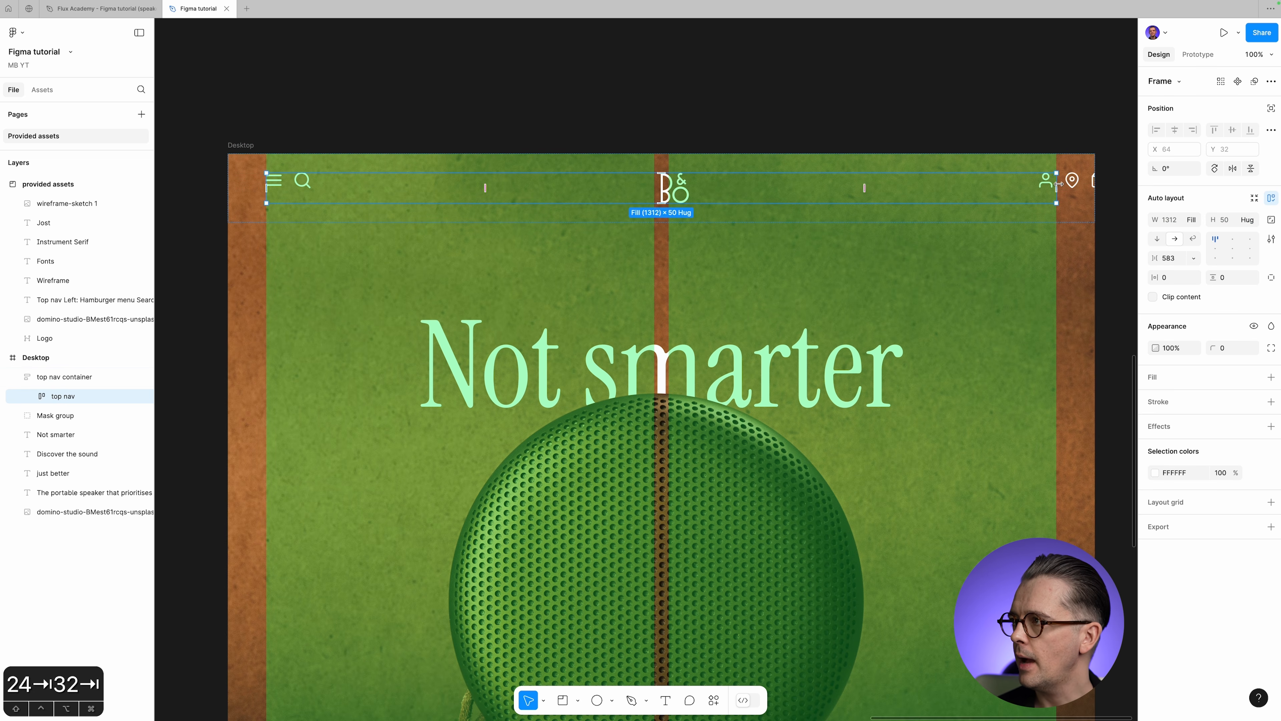
key("z")
left_click_drag(1072, 219, 1068, 212)
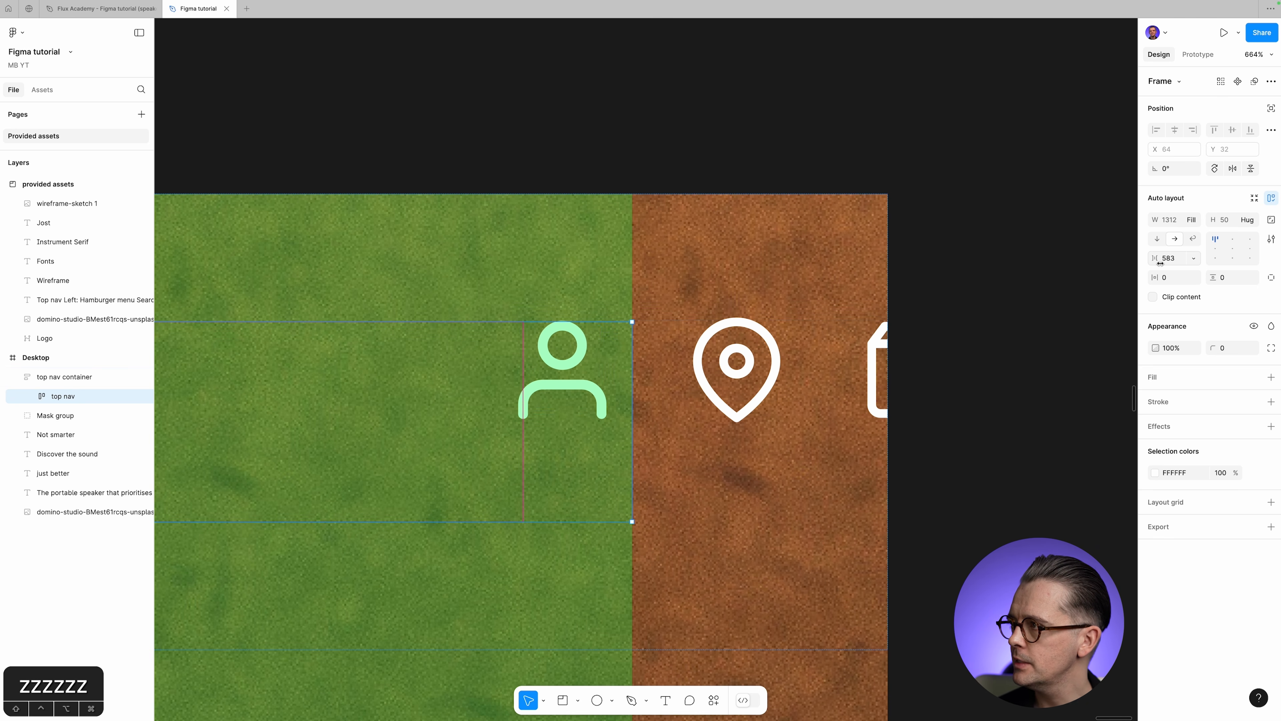
key("super+0")
key("space")
left_click_drag(491, 285, 660, 232)
key("z")
left_click_drag(383, 280, 921, 420)
Try a horizontal gap of 80 between the items of the "top nav" frame and switch the gap to Auto.
left_click(1181, 259)
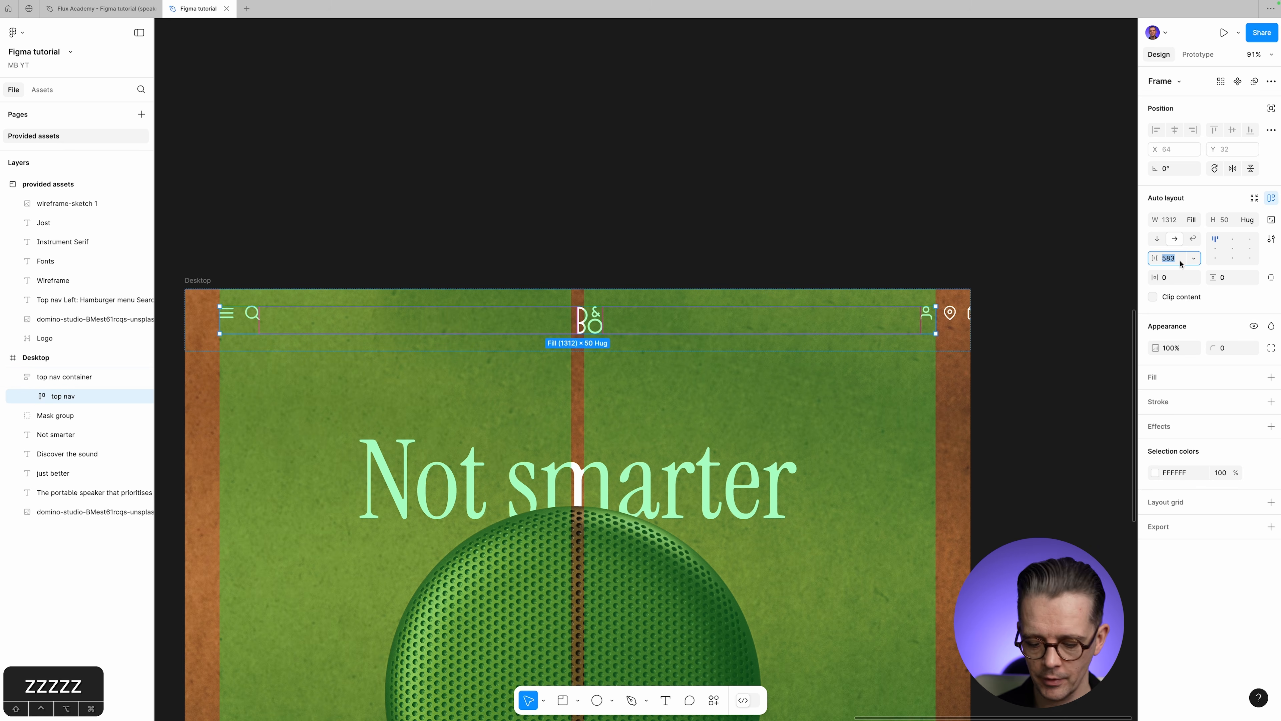
type("80")
key("Tab")
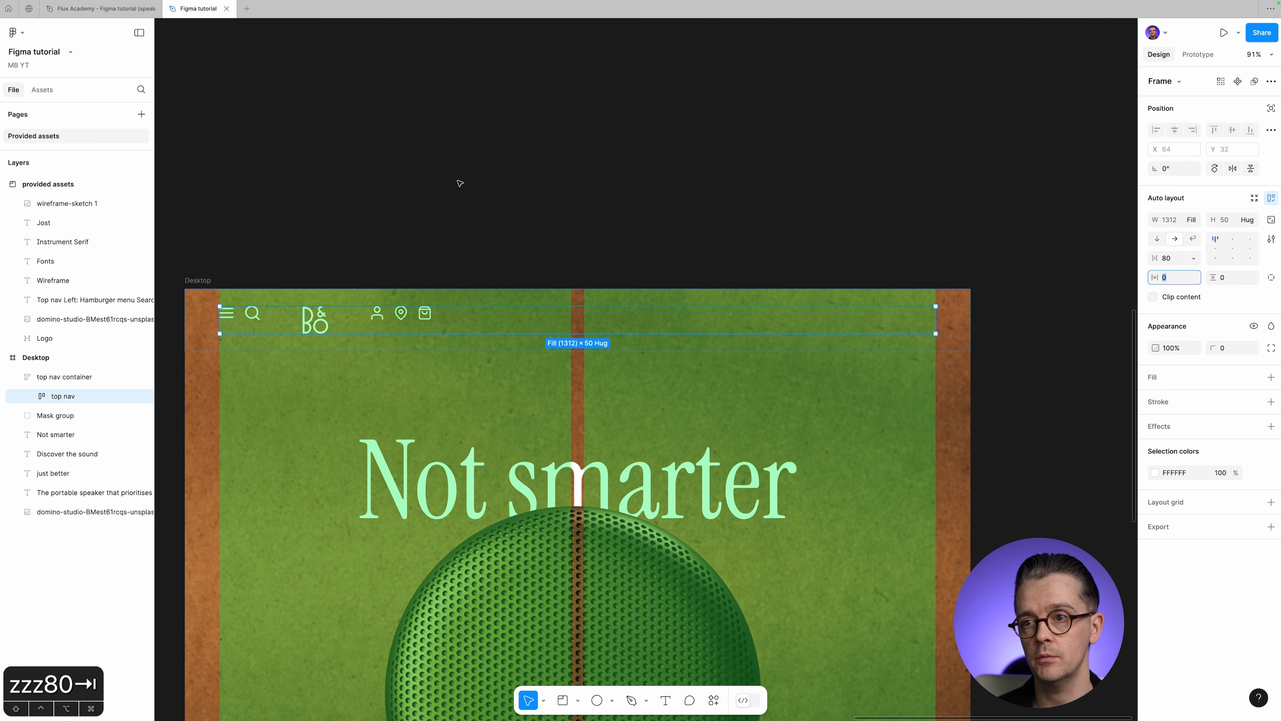
left_click(1194, 258)
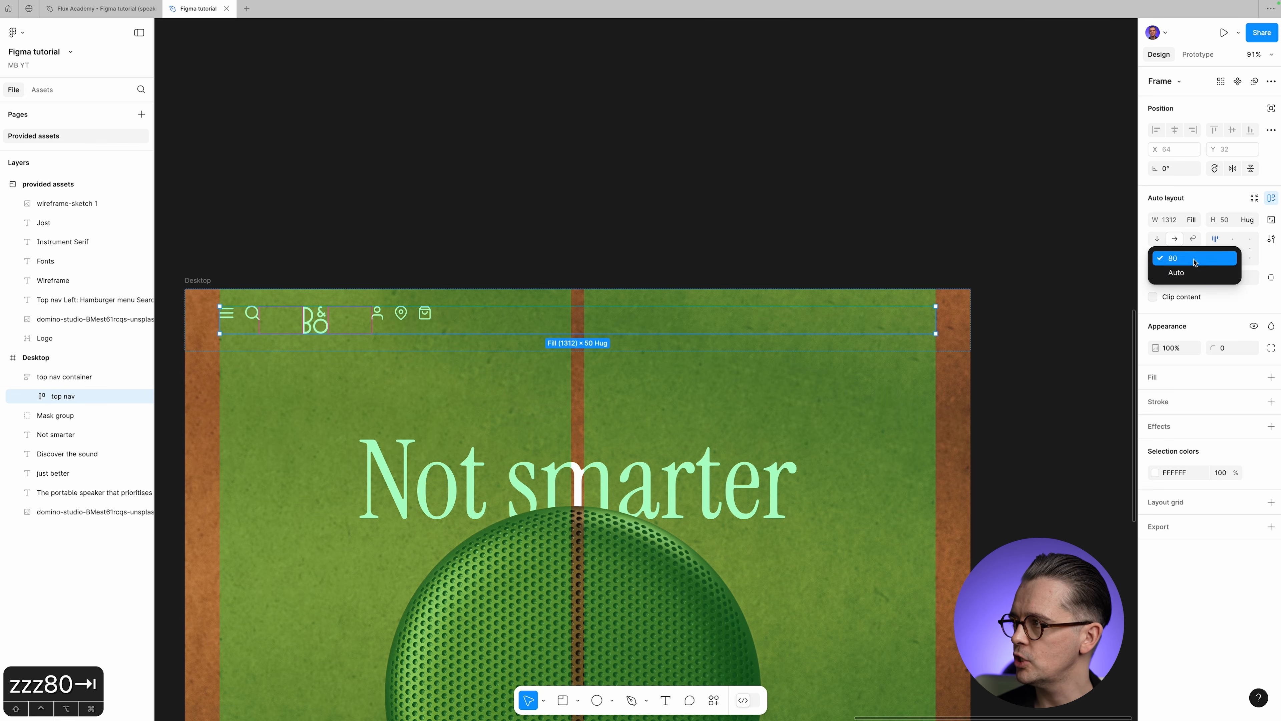
left_click(1187, 274)
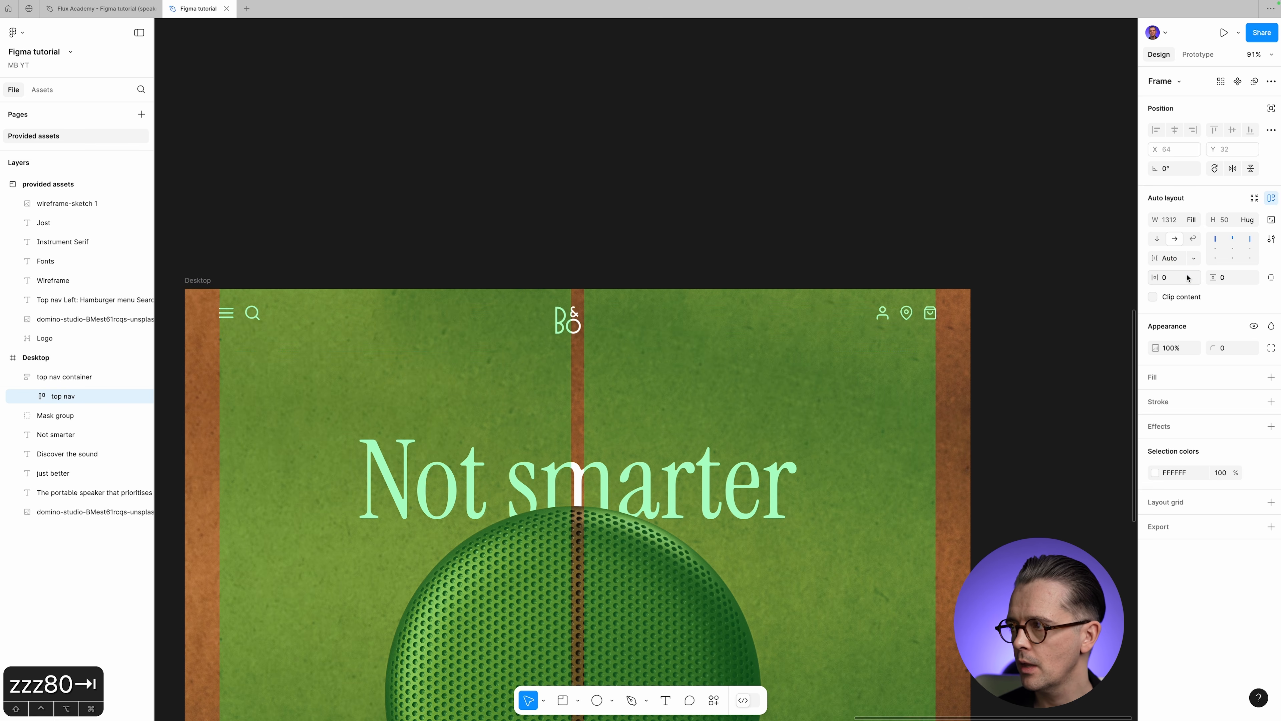
Hide the layout grids and deselect the "top nav" frame to view the navigation bar on the Desktop frame.
scroll(264, 286, "down", 2)
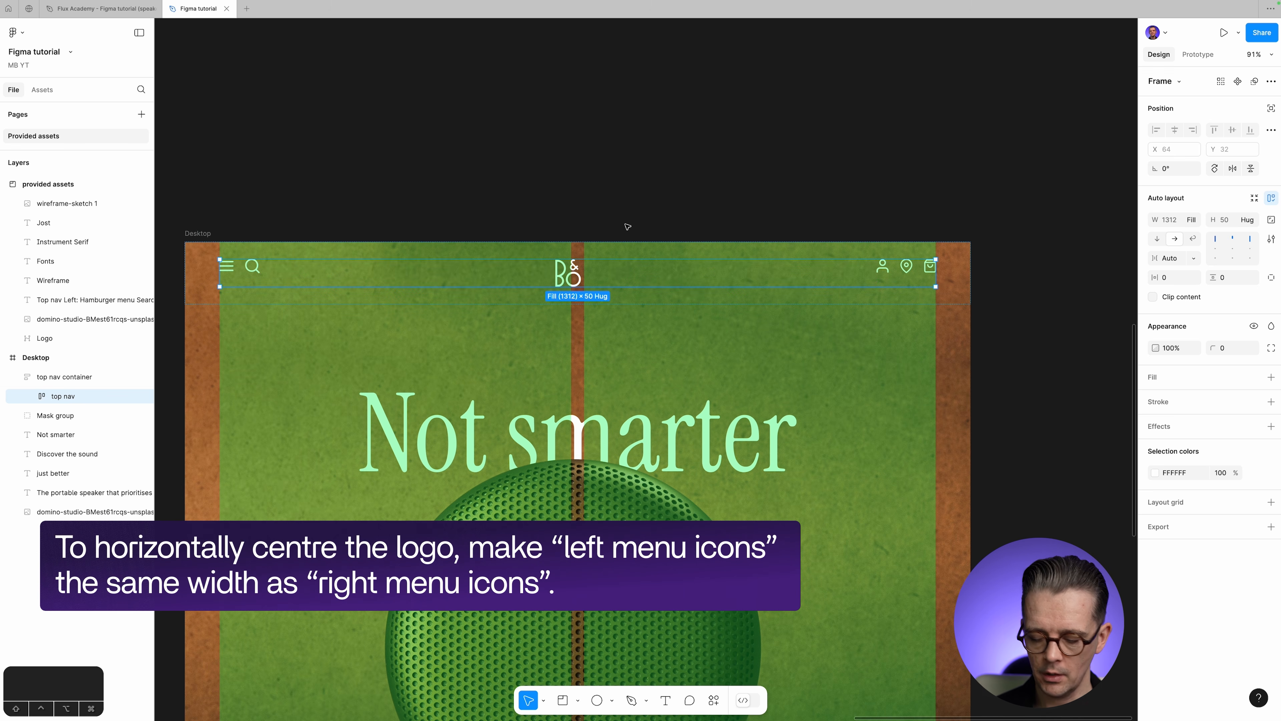
key("ctrl+g")
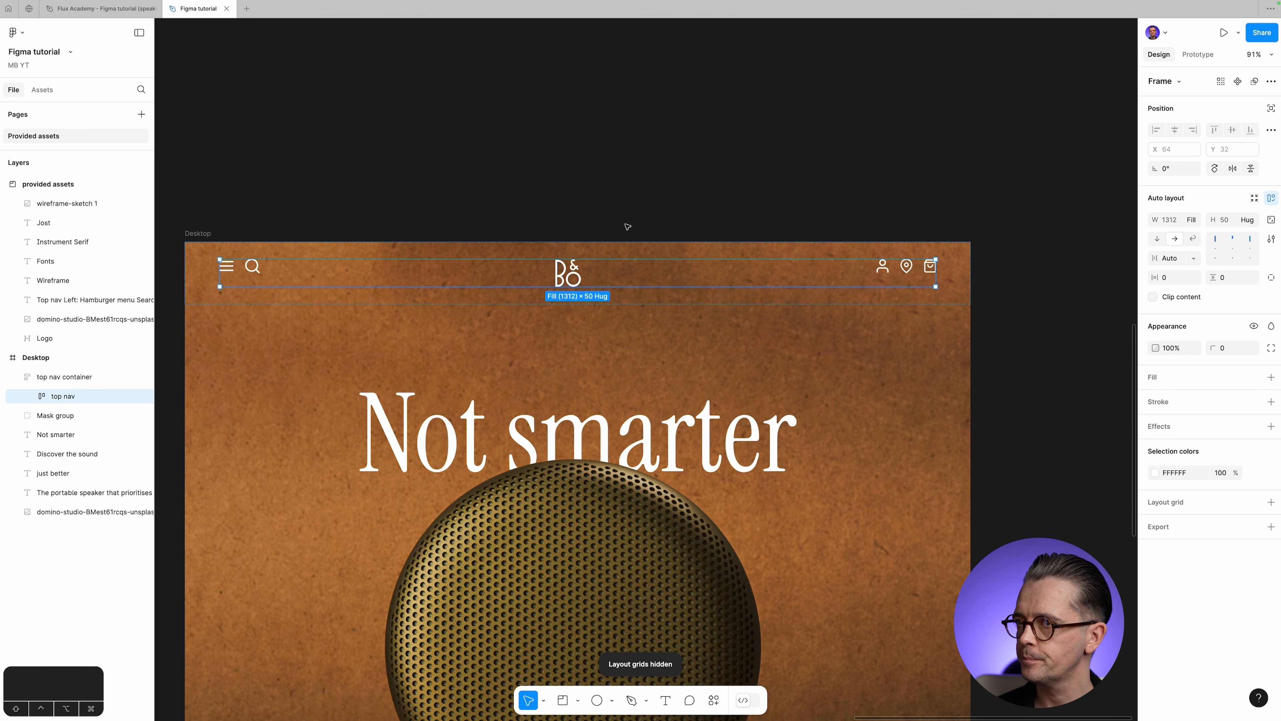
left_click(628, 226)
scroll(625, 227, "down", 2)
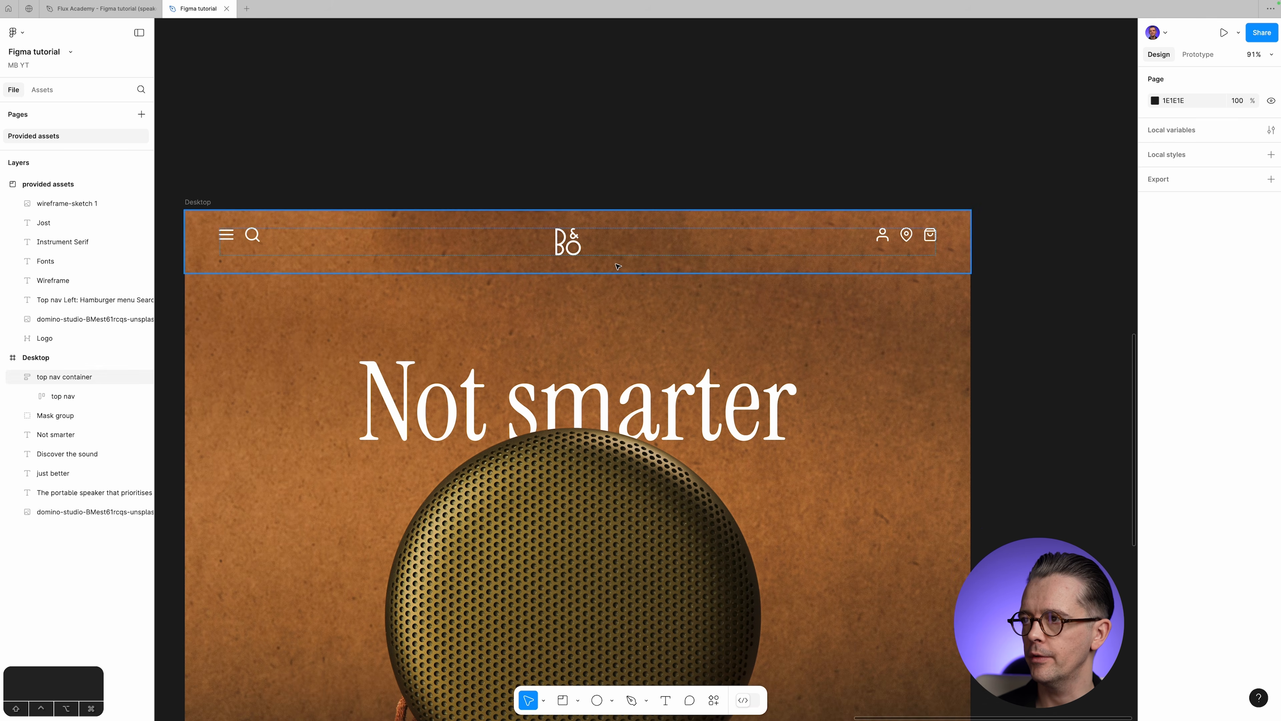
scroll(835, 282, "left", 3)
scroll(835, 282, "right", 1)
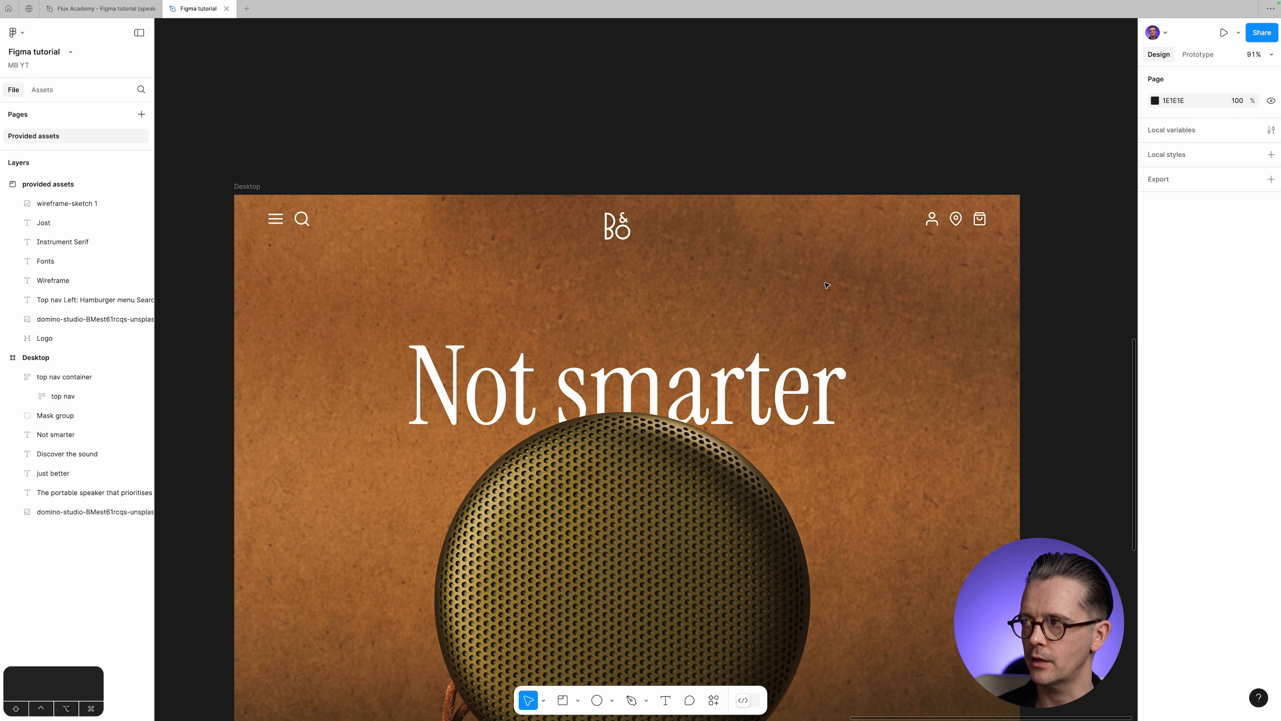
Vertically centre the items of the "top nav" frame, review the layout settings of both nav frames and deselect everything.
left_click(65, 397)
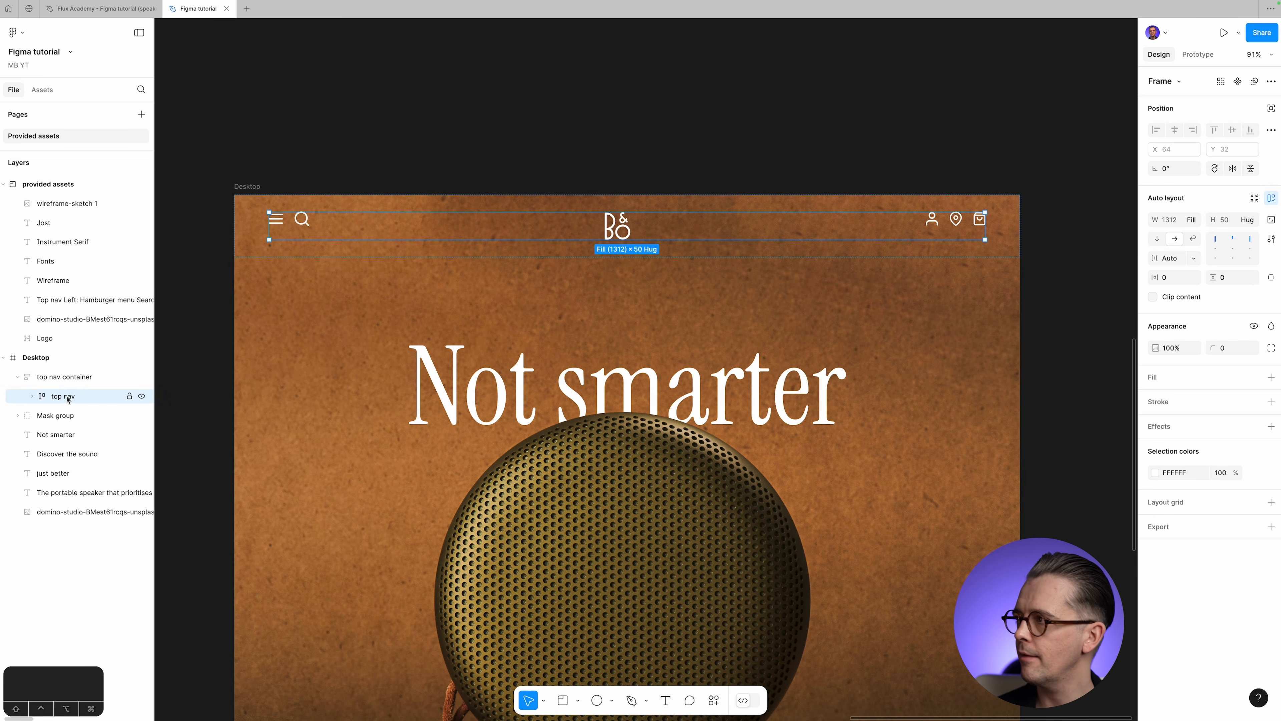
left_click(1233, 250)
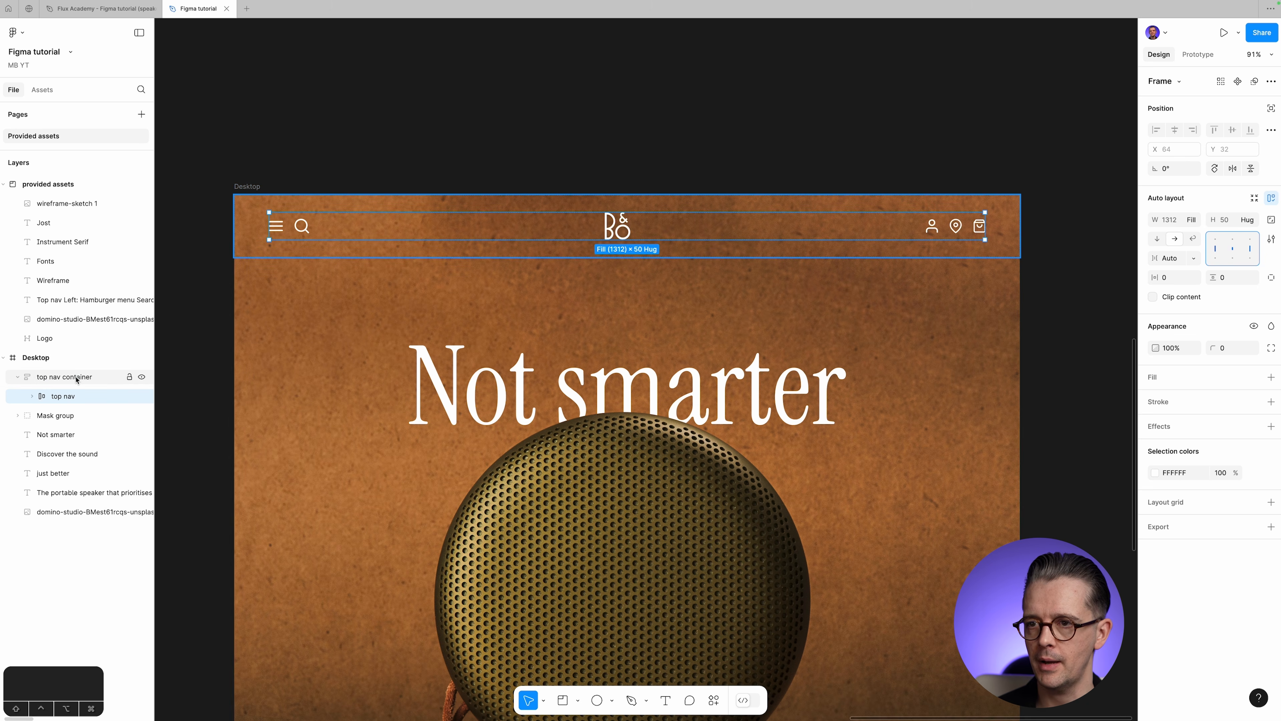
left_click(59, 376)
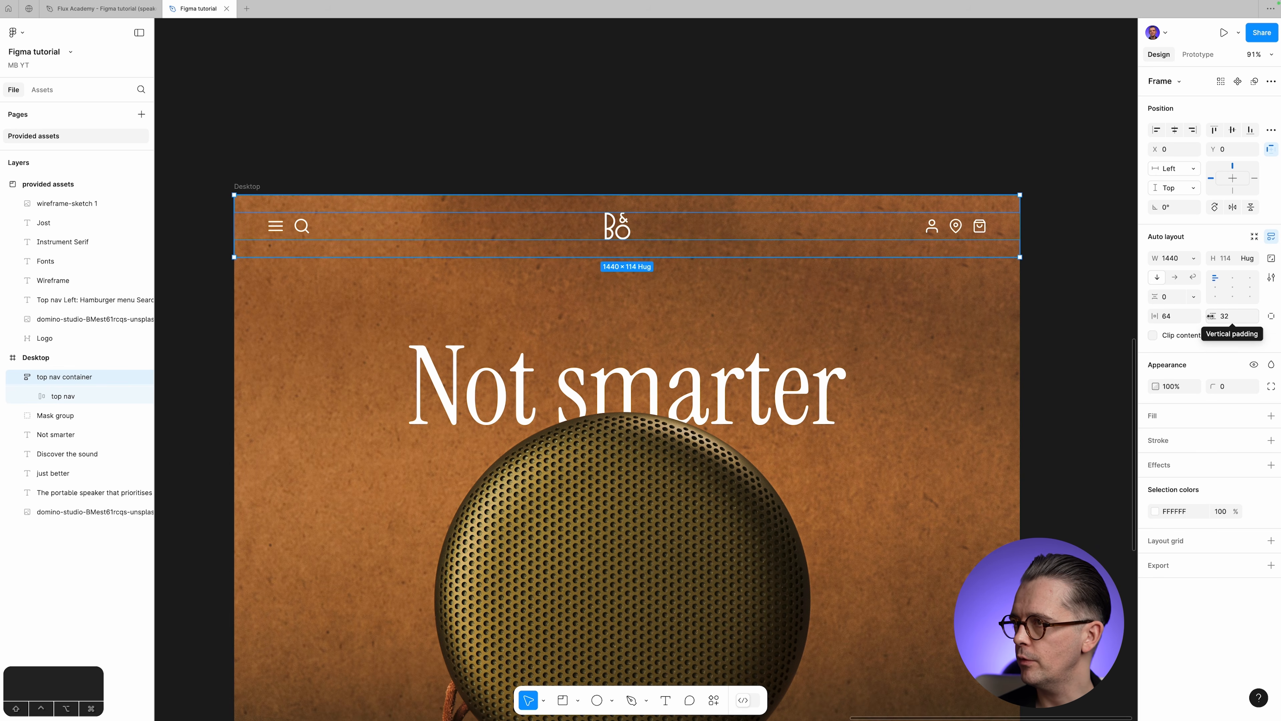
left_click(86, 397)
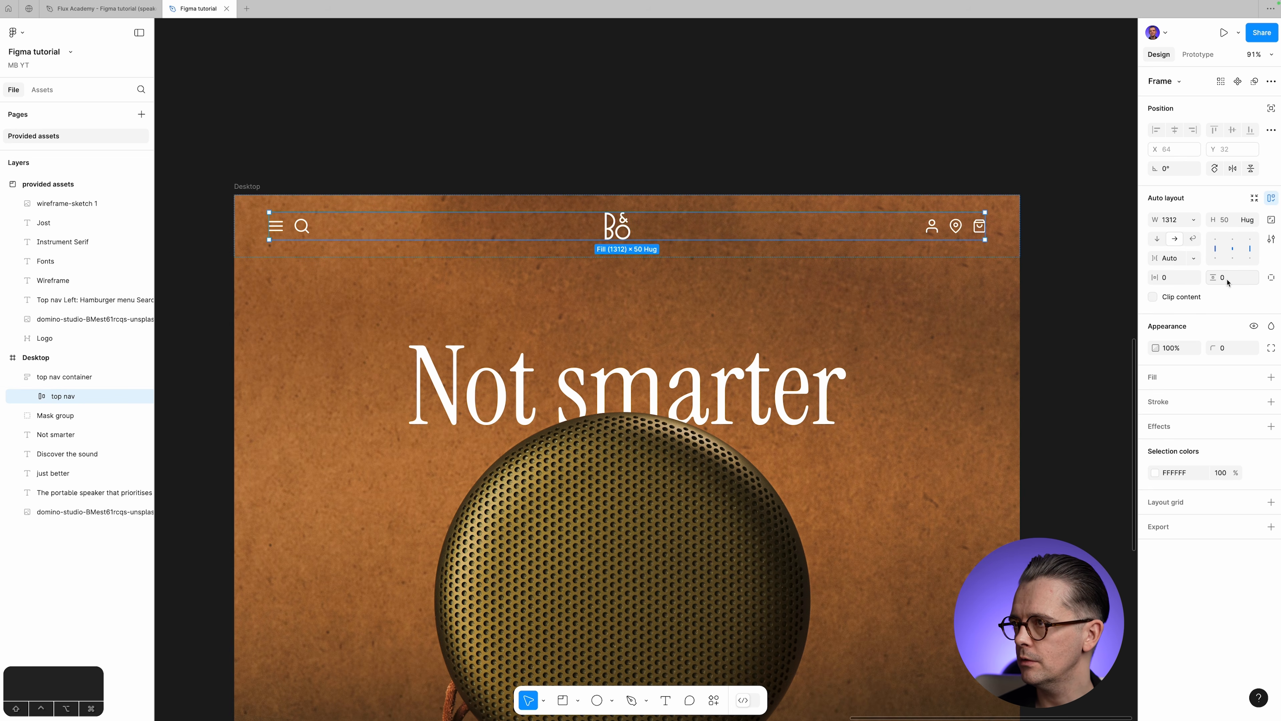
left_click(628, 128)
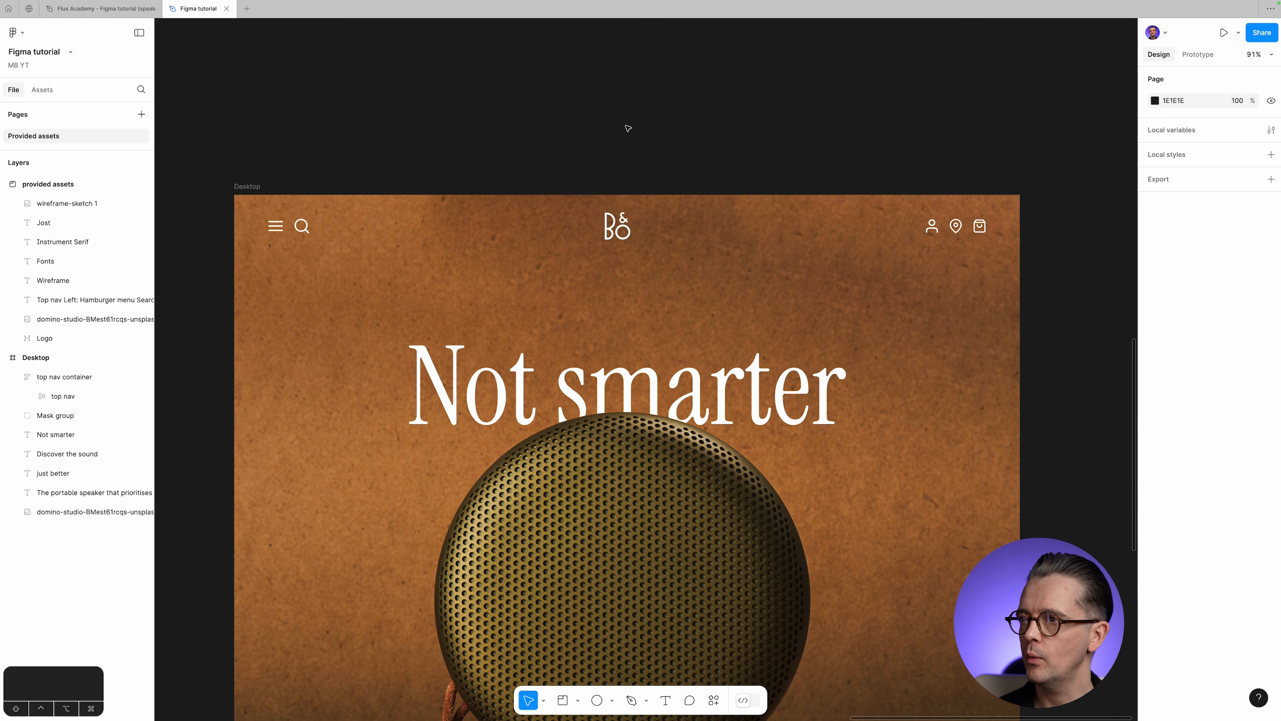
scroll(1032, 350, "up", 1)
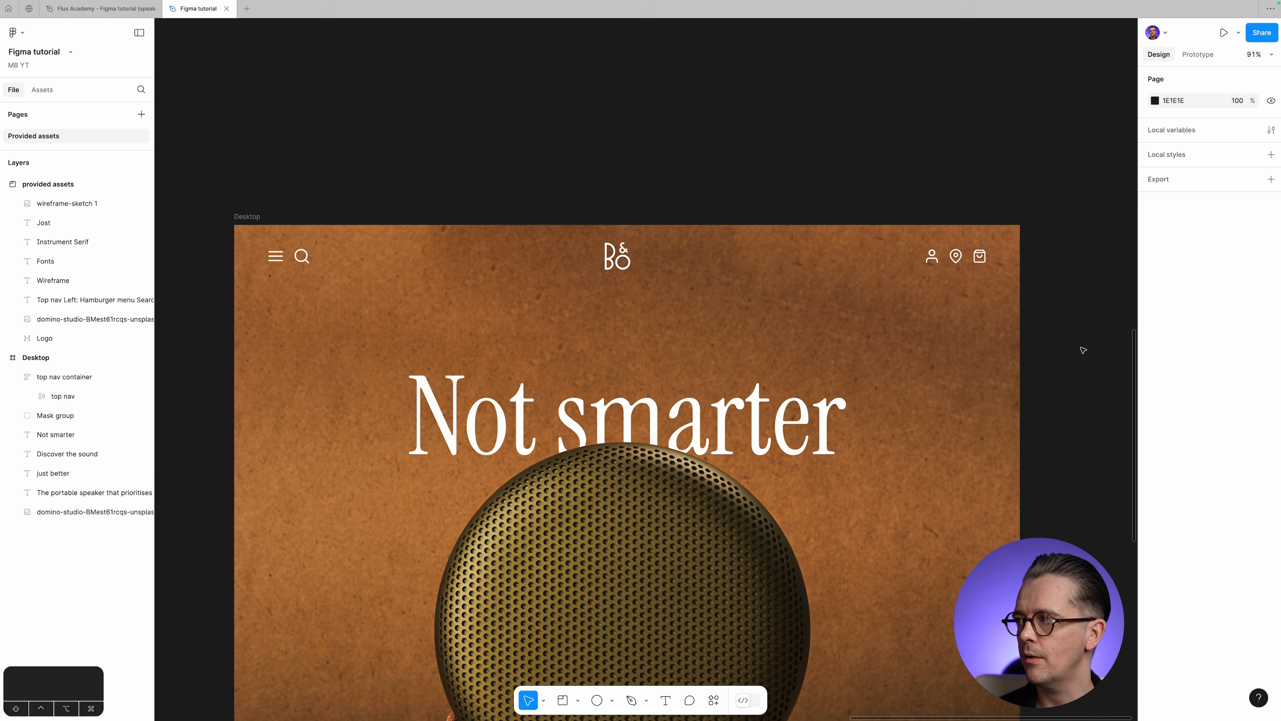
Wrap the "Discover the sound" text in an auto layout frame named "Button" and collapse the layer list.
scroll(1083, 349, "down", 1)
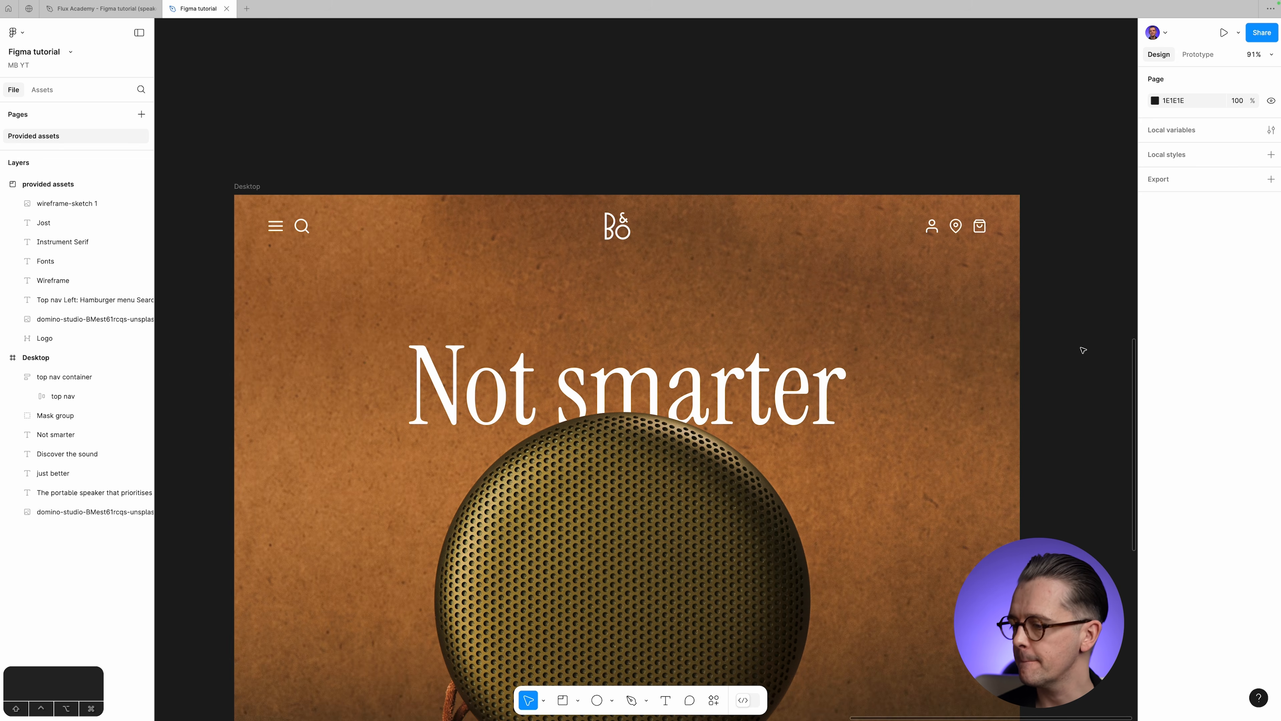
scroll(1083, 349, "down", 1)
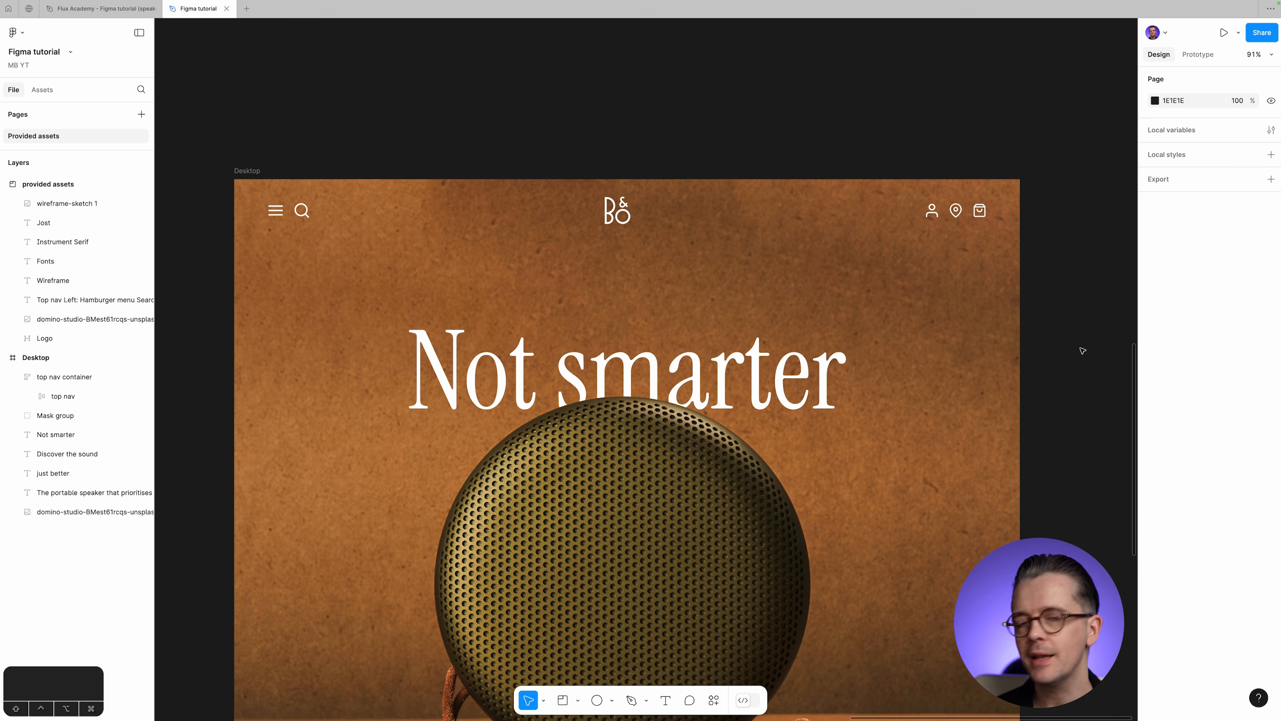
scroll(1084, 351, "down", 1)
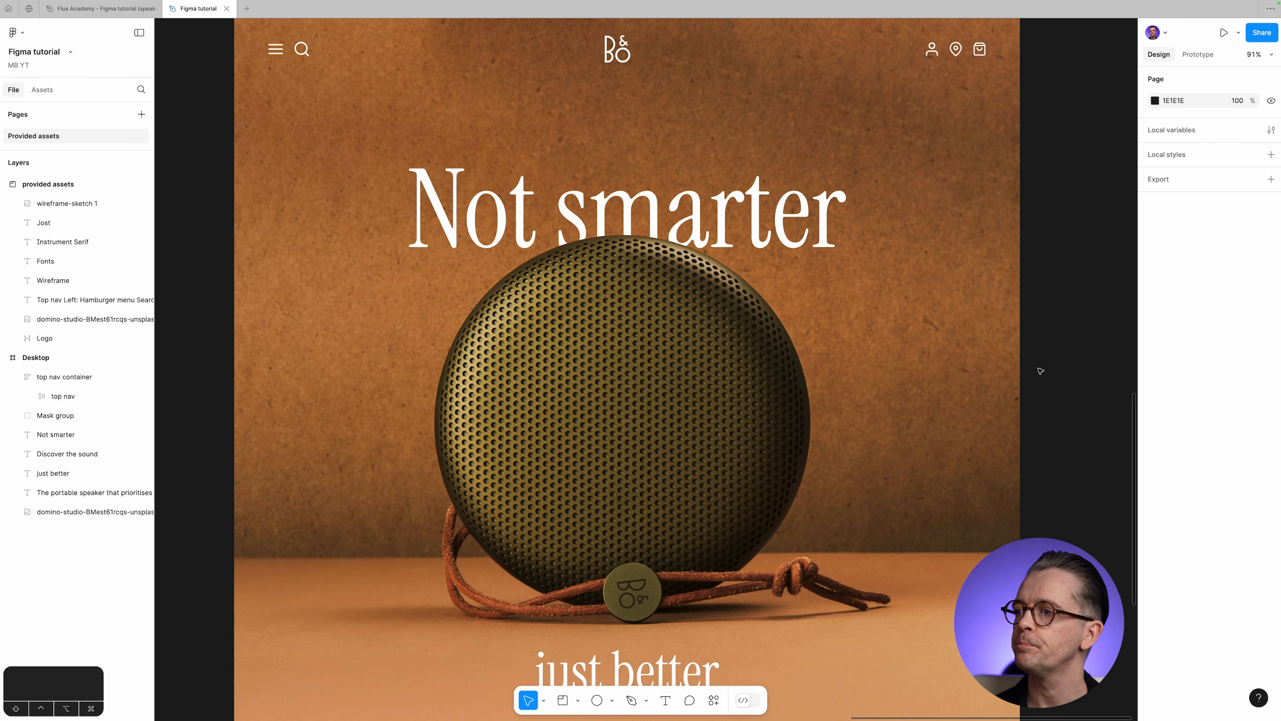
scroll(1040, 371, "down", 5)
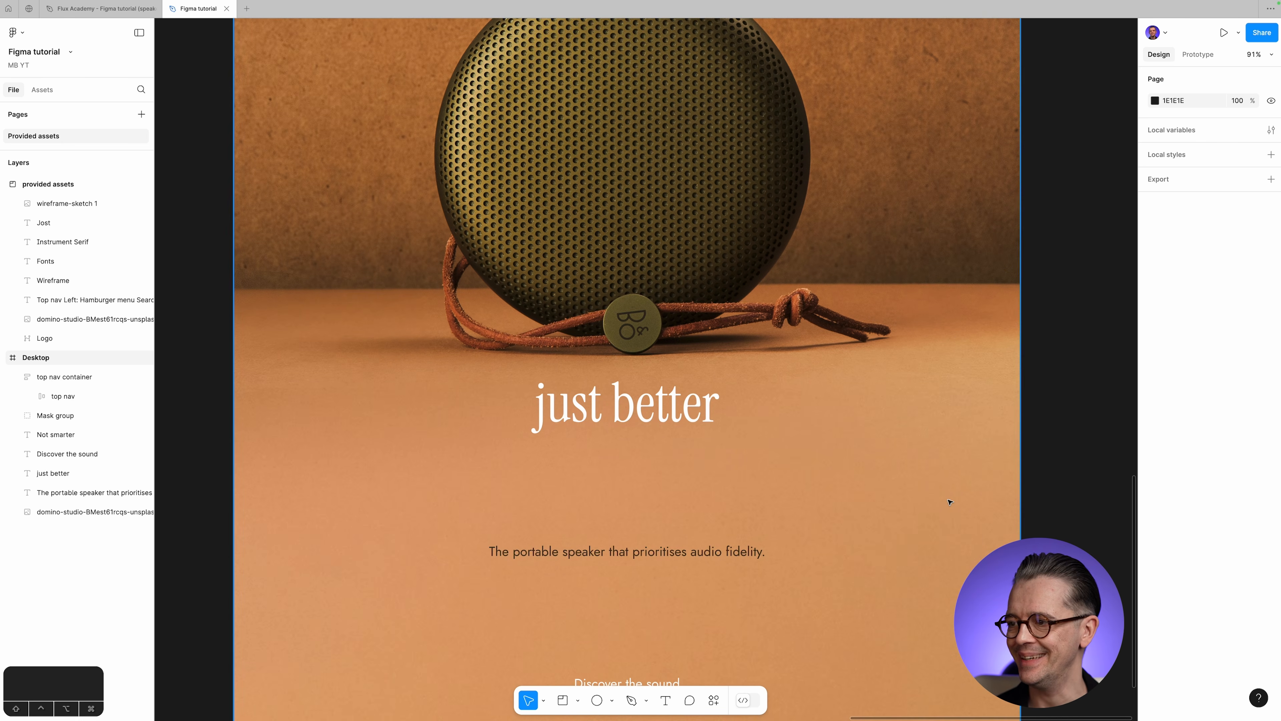
scroll(950, 501, "down", 5)
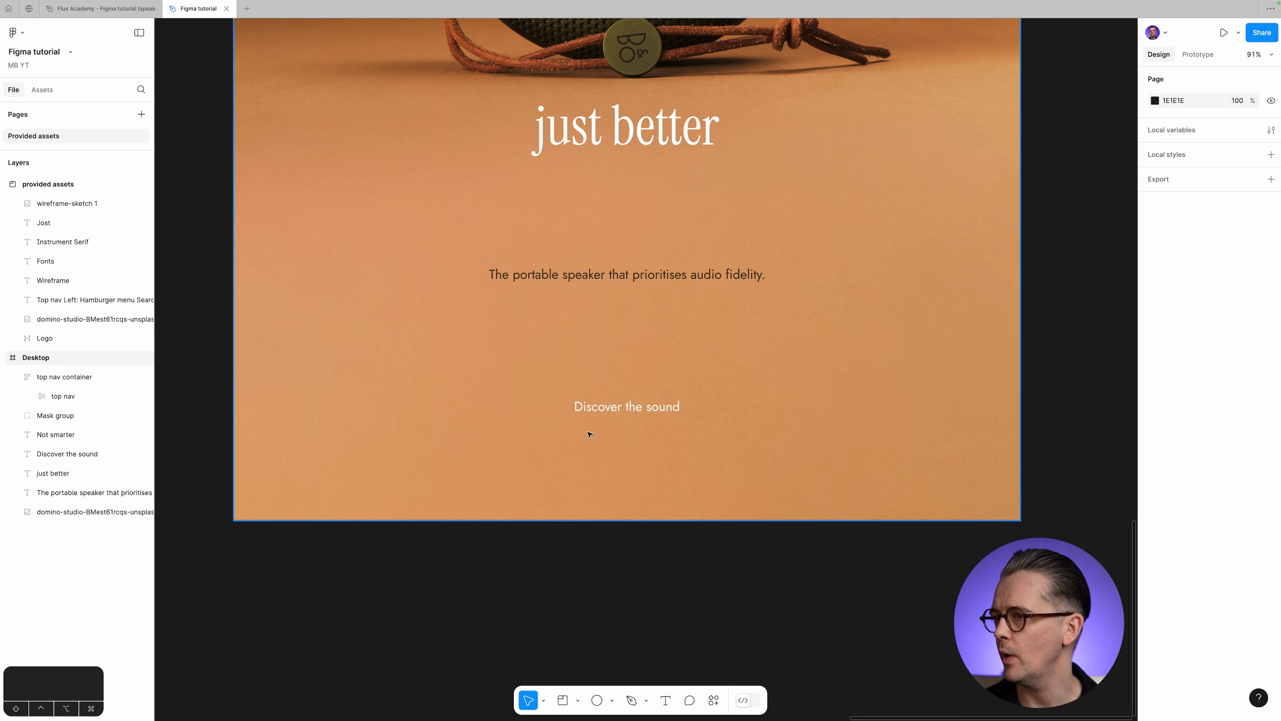
left_click(611, 407)
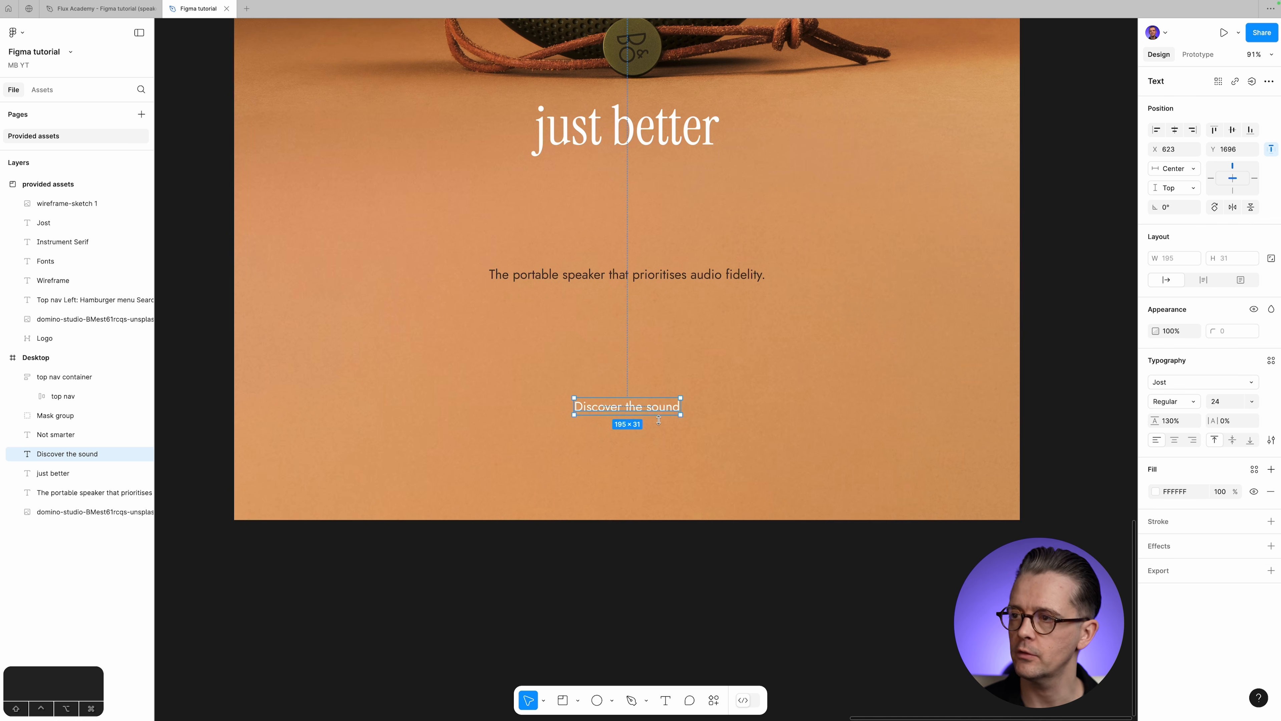
key("shift+a")
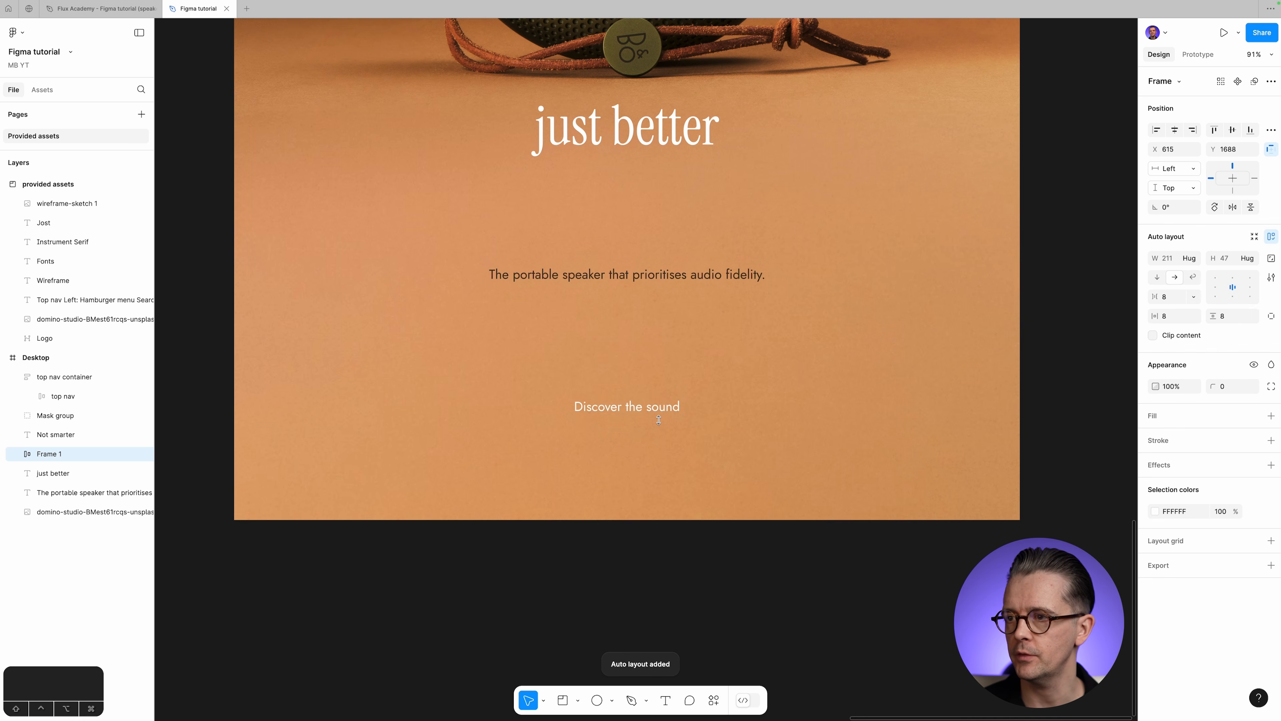
double_click(55, 454)
type("Button")
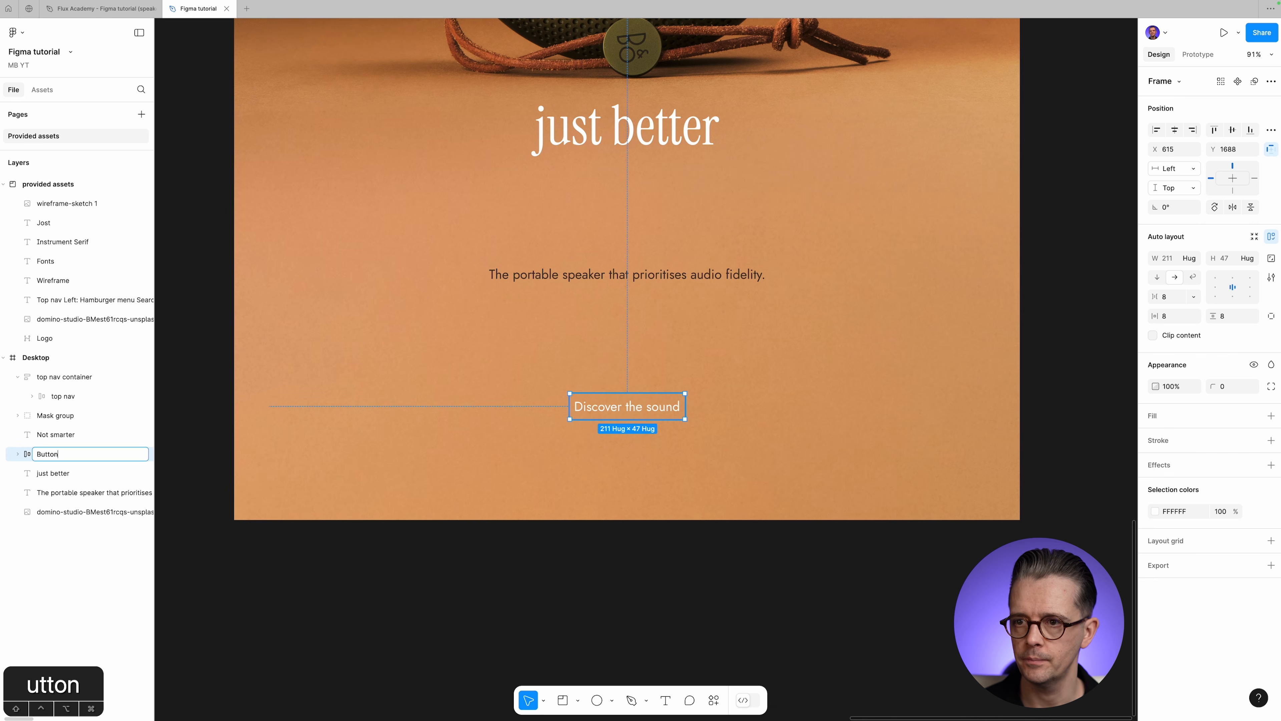
key("Return")
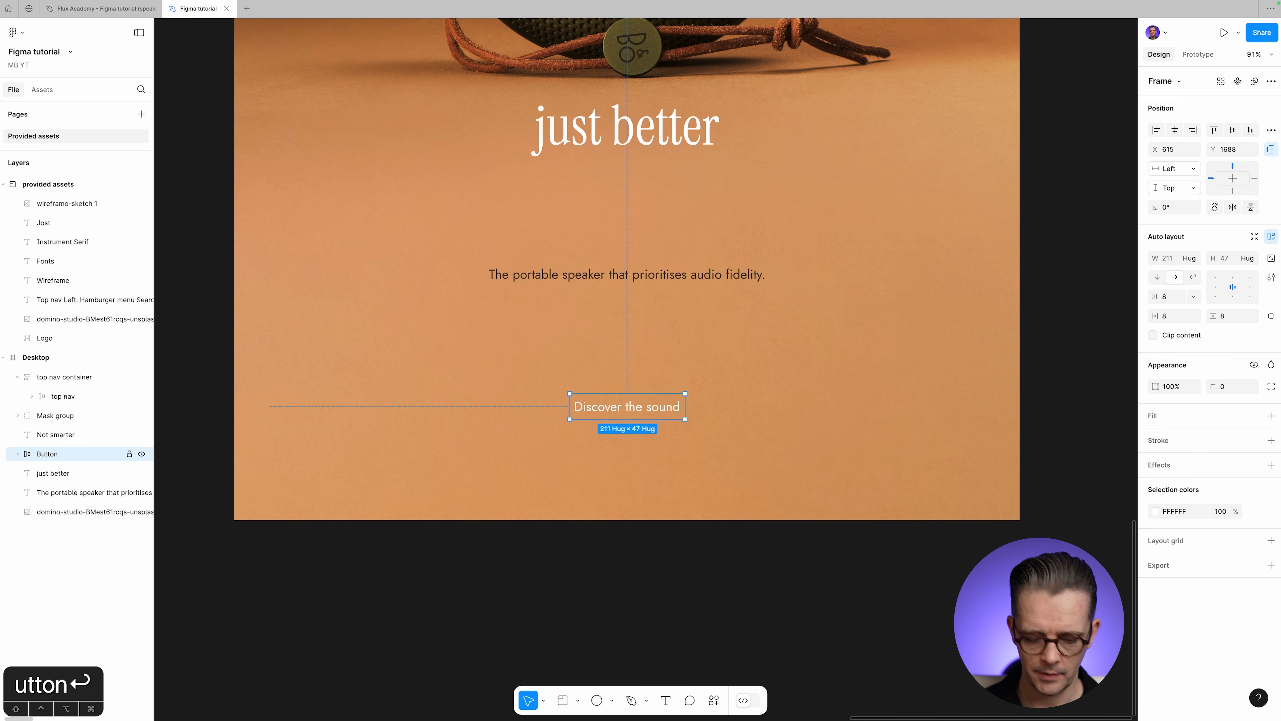
key("alt+l")
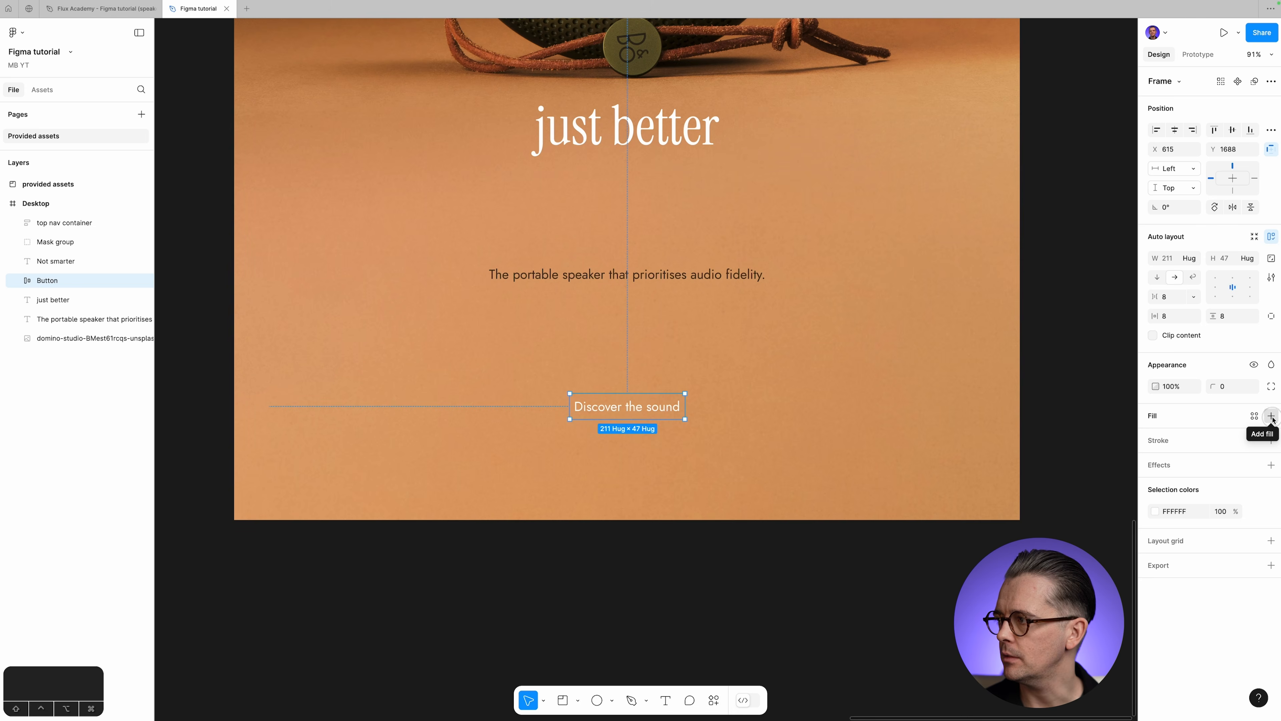
Add a dark brown 403117 fill to the "Button" frame, taken from the colours on this page.
left_click(1271, 417)
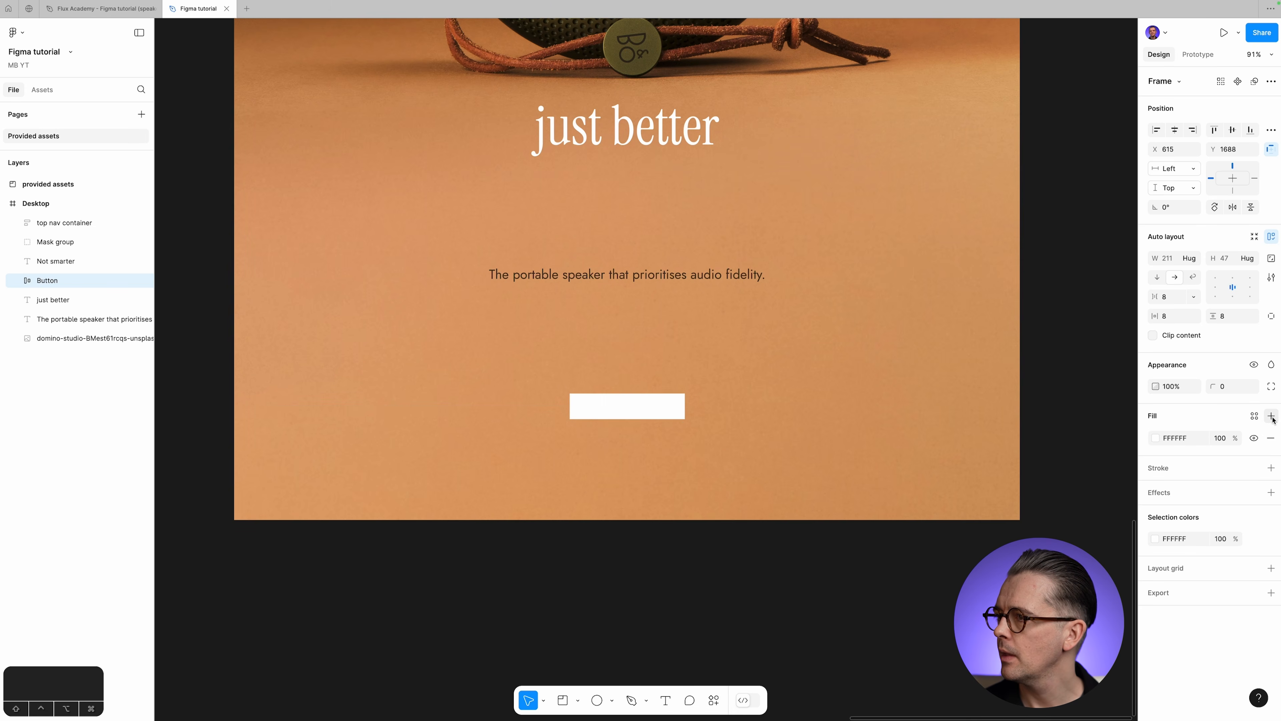
left_click(1156, 438)
left_click_drag(1093, 384, 879, 136)
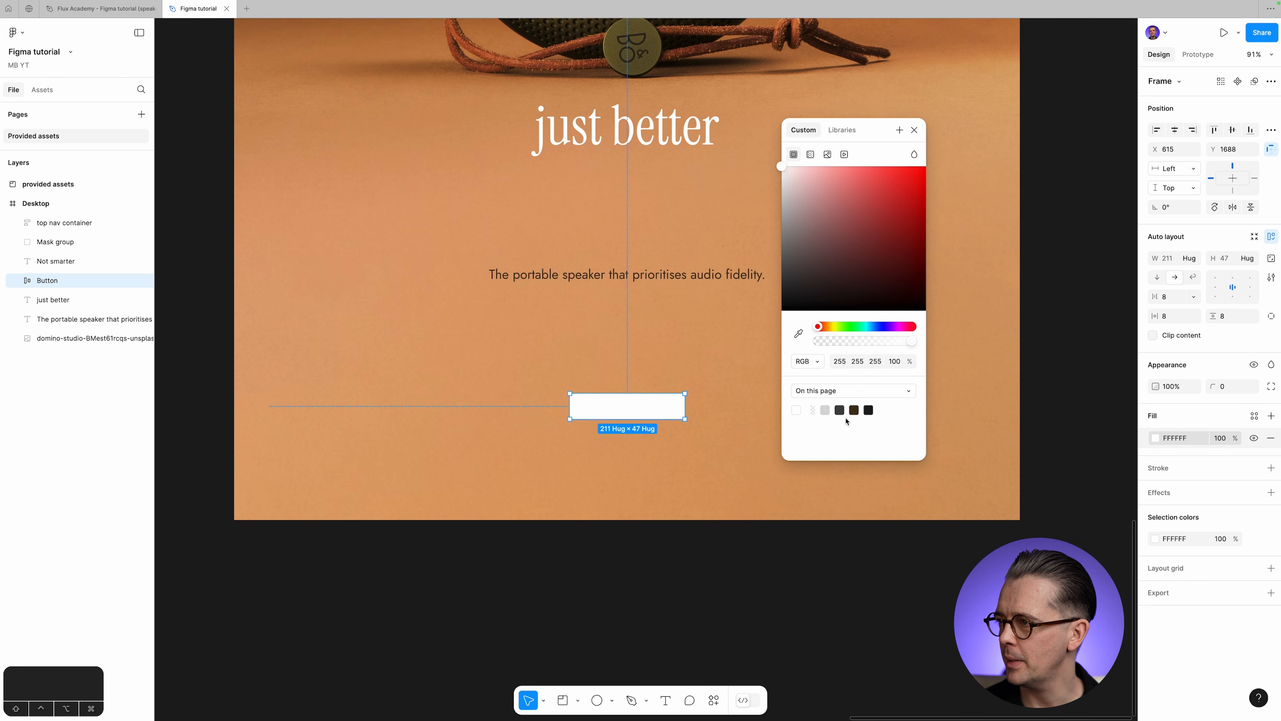
left_click(855, 408)
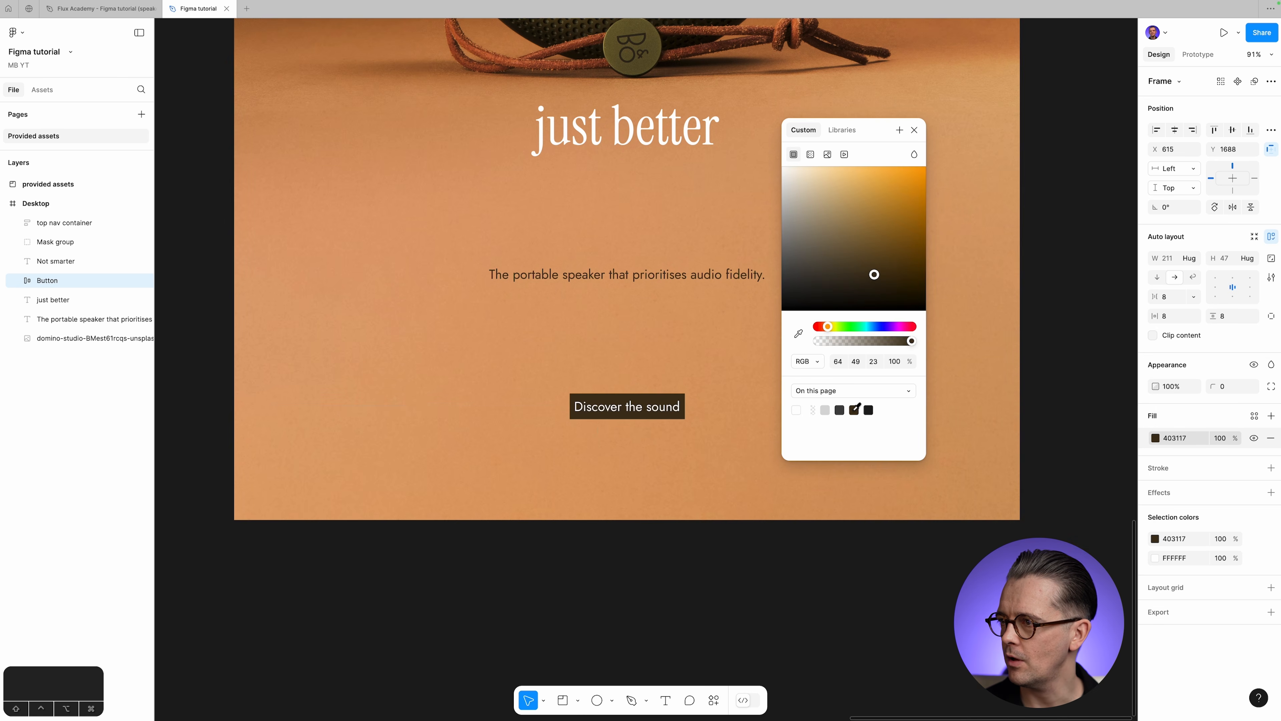
left_click(914, 130)
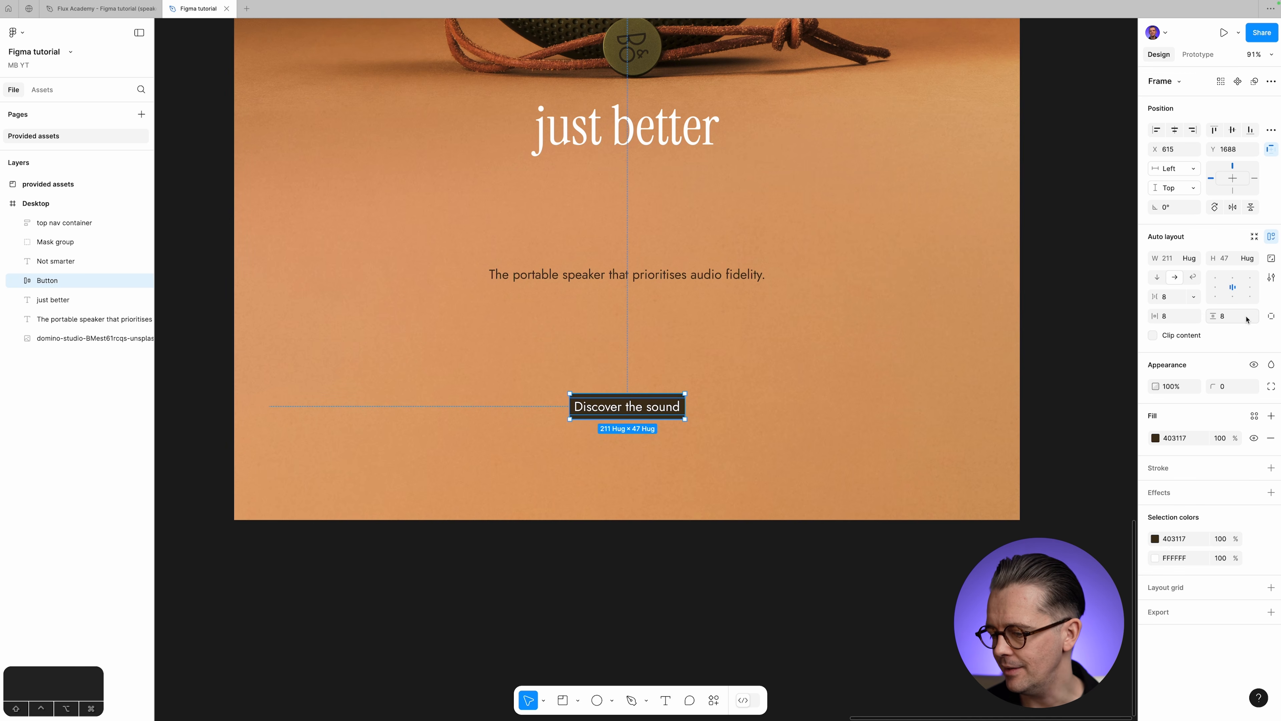
Set the "Button" frame's horizontal padding to 40 and its vertical padding to 24.
left_click(1179, 317)
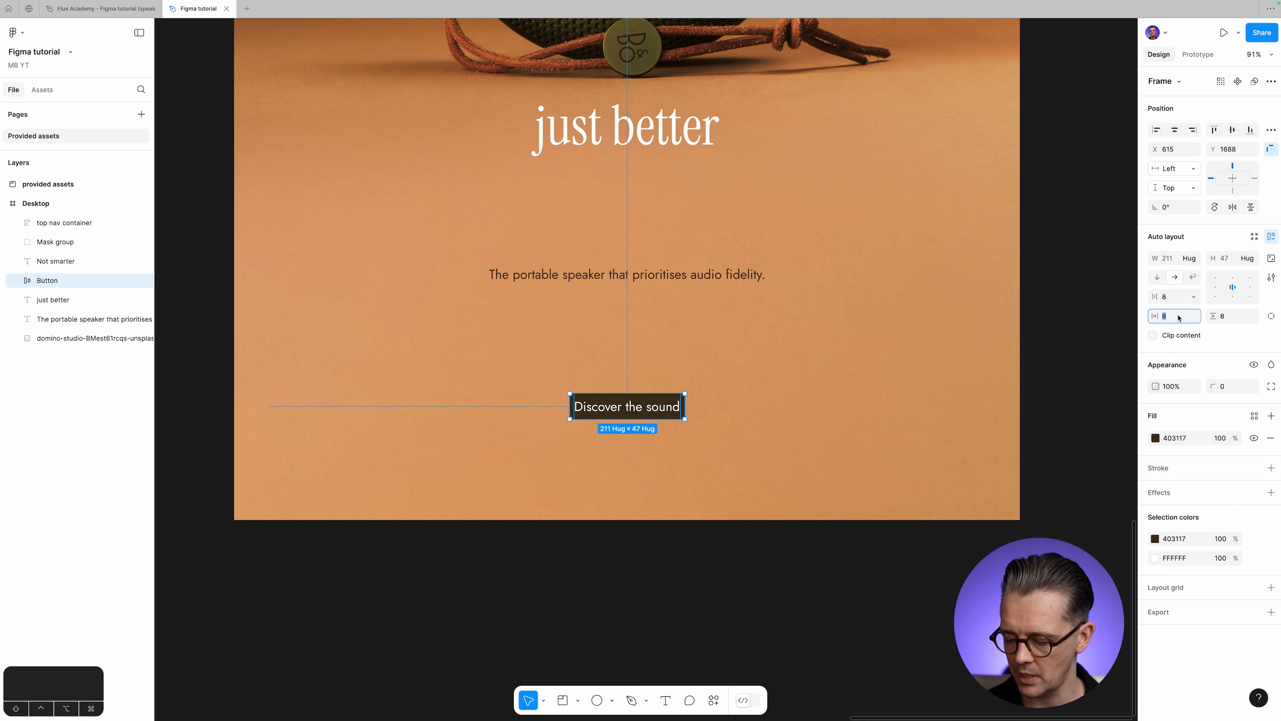
key("shift+Up")
key("shift+Up")
key("shift+Up")
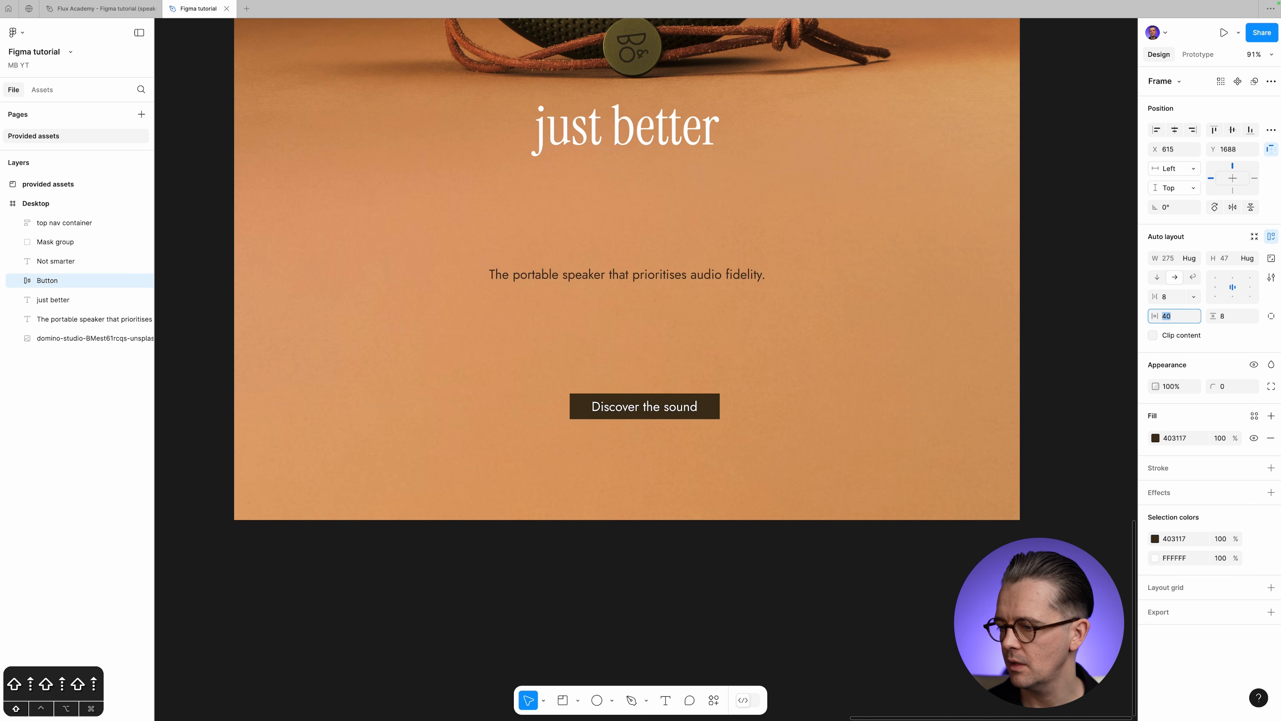
key("Tab")
key("shift+Up")
key("shift+Up")
key("shift+Down")
key("shift+Up")
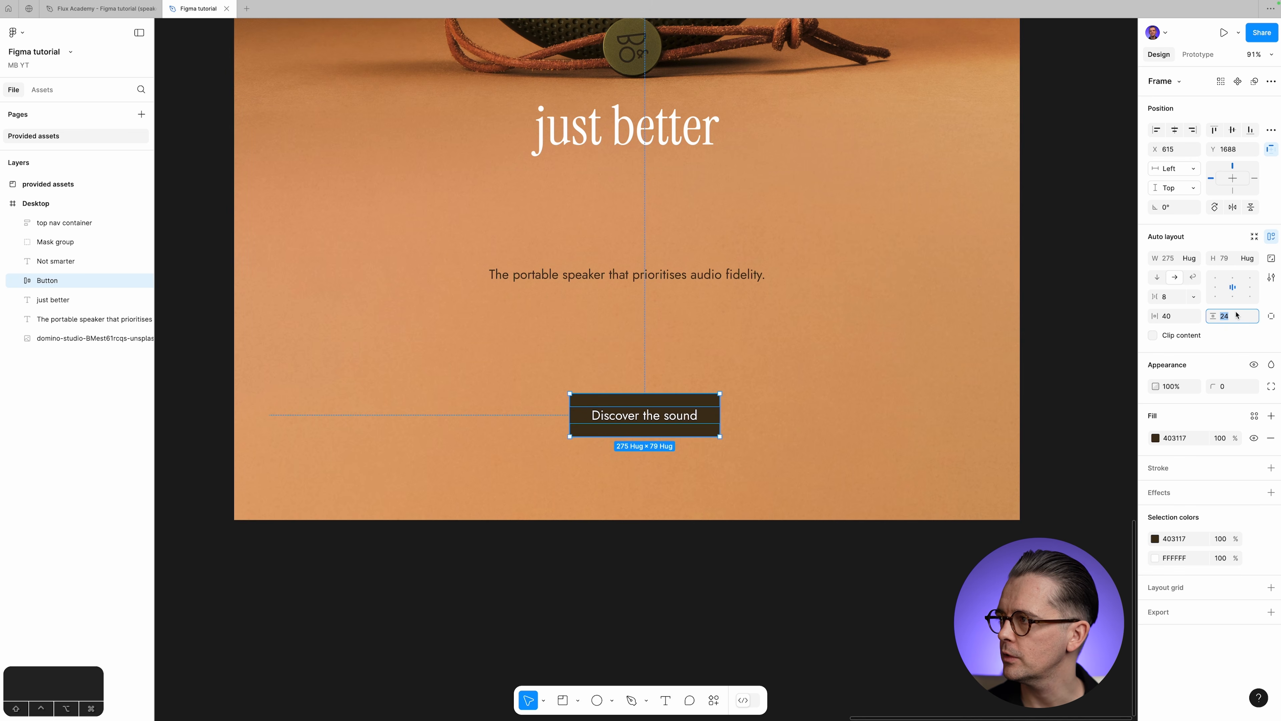
Set the gap between items of the "Button" frame to 0 and deselect it.
left_click(1174, 300)
type("0")
key("Tab")
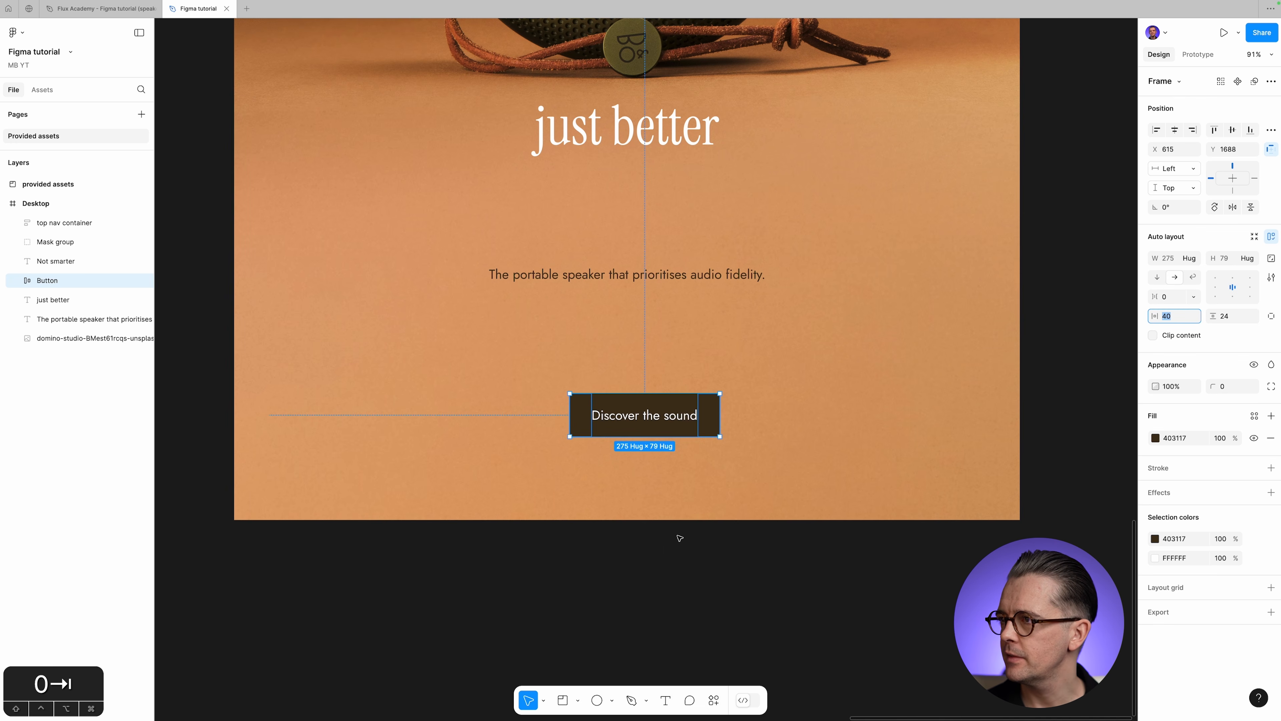
left_click(677, 552)
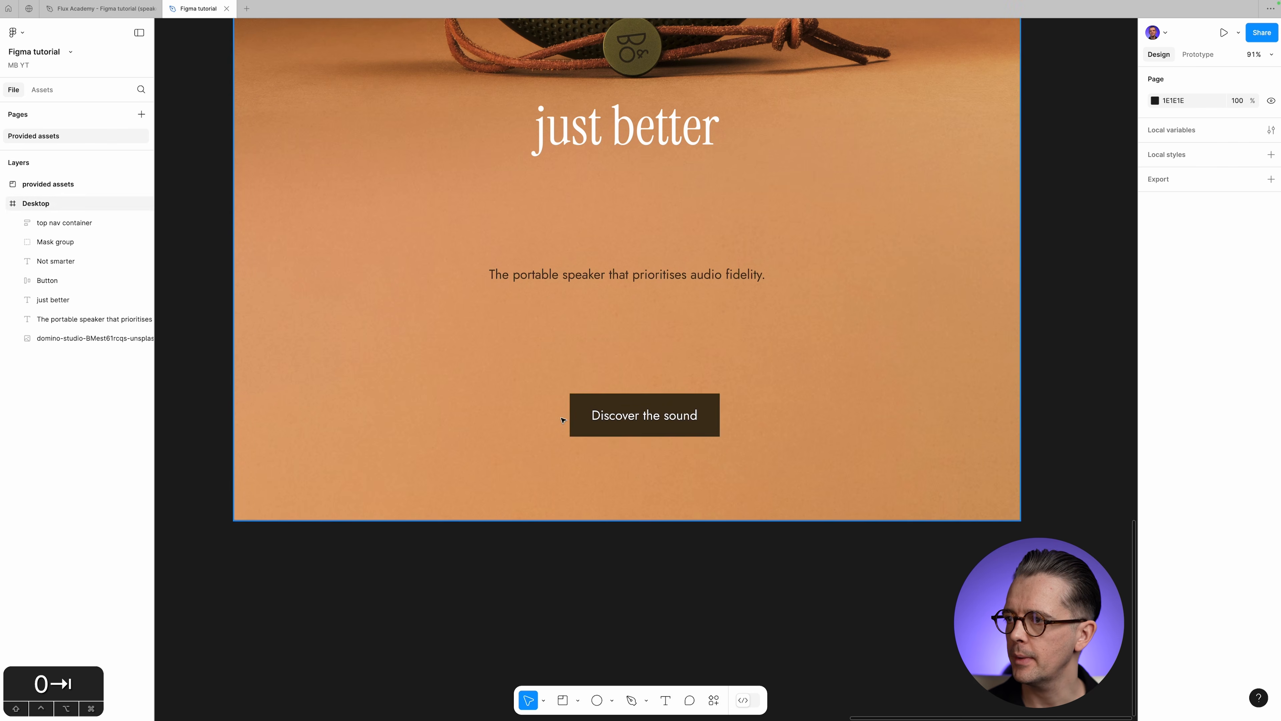
Set the font weight of the "Discover the sound" label inside the button to SemiBold.
key("super")
left_click(621, 421, "super")
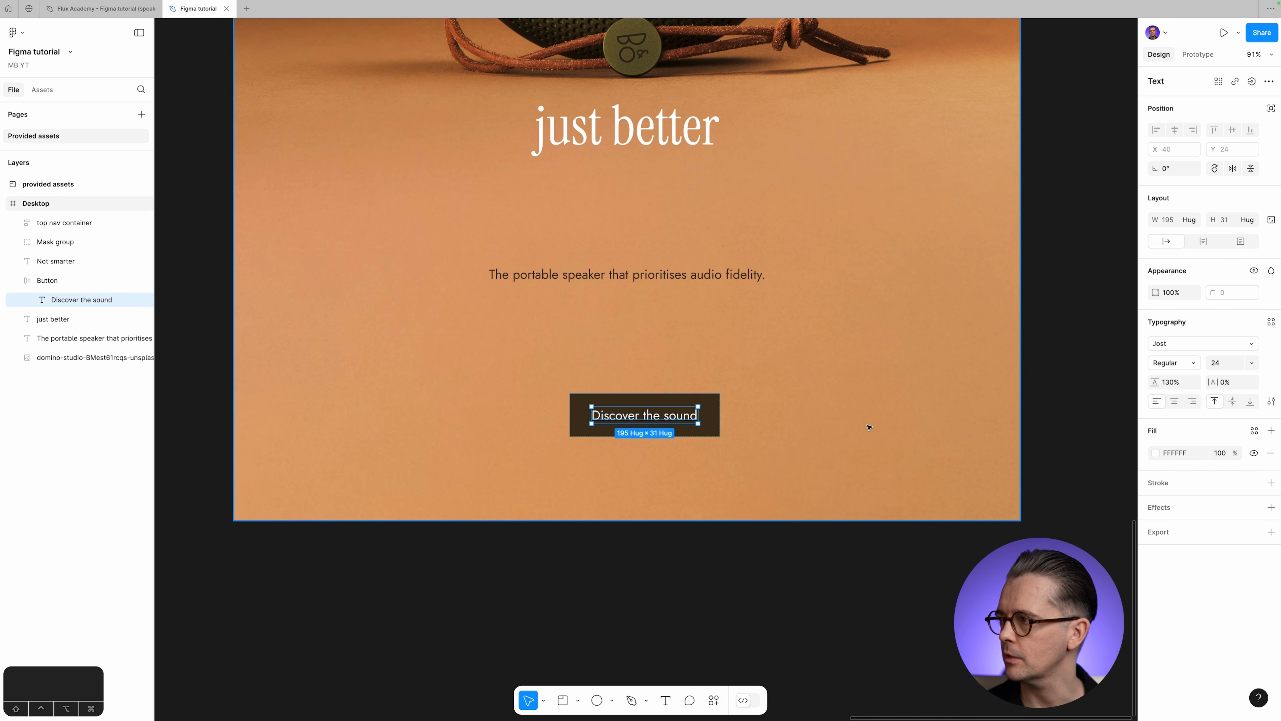
left_click(1181, 364)
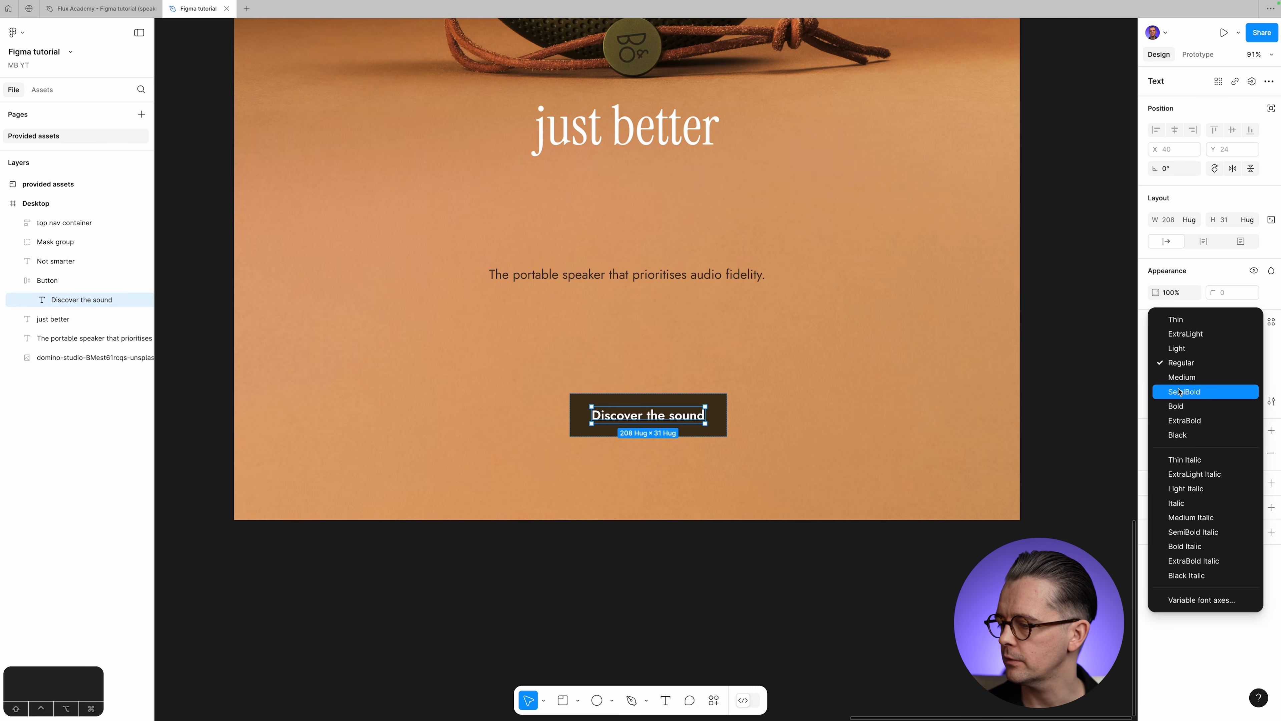
left_click(1180, 392)
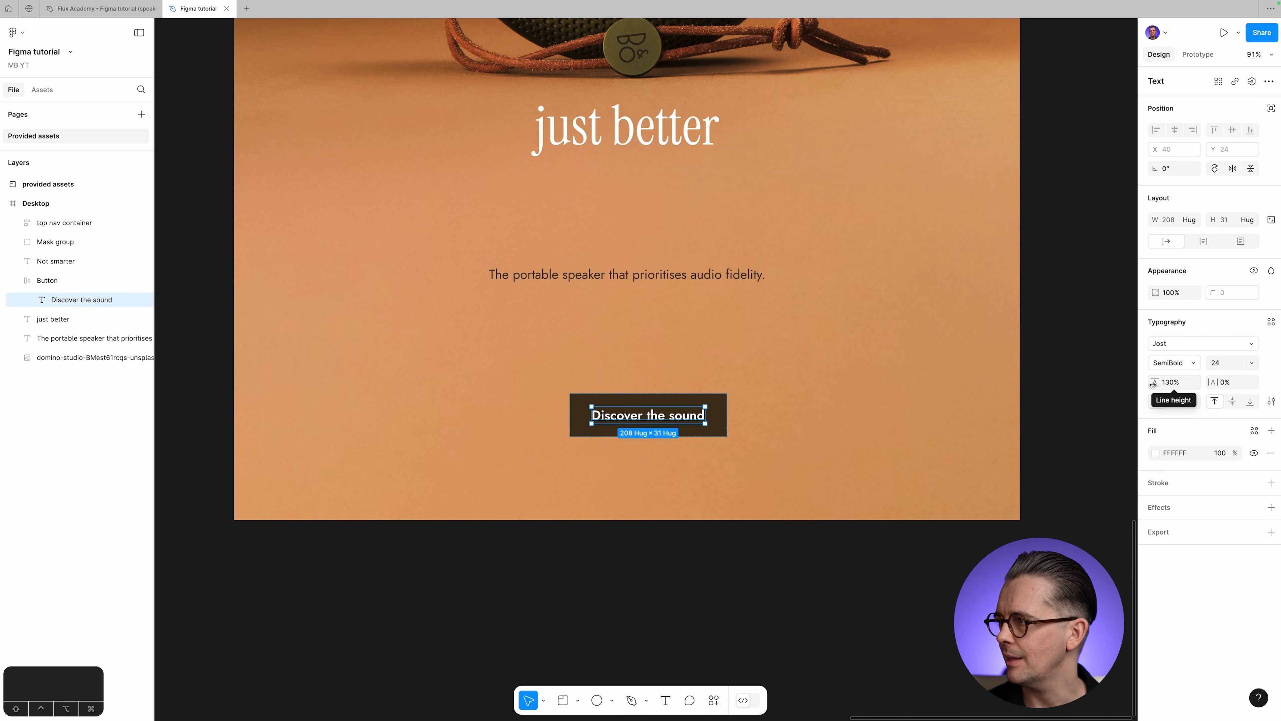
Try breaking the button label into two lines after "Discover" and increasing its line height to 136%.
double_click(649, 415)
key("Return")
key("Escape")
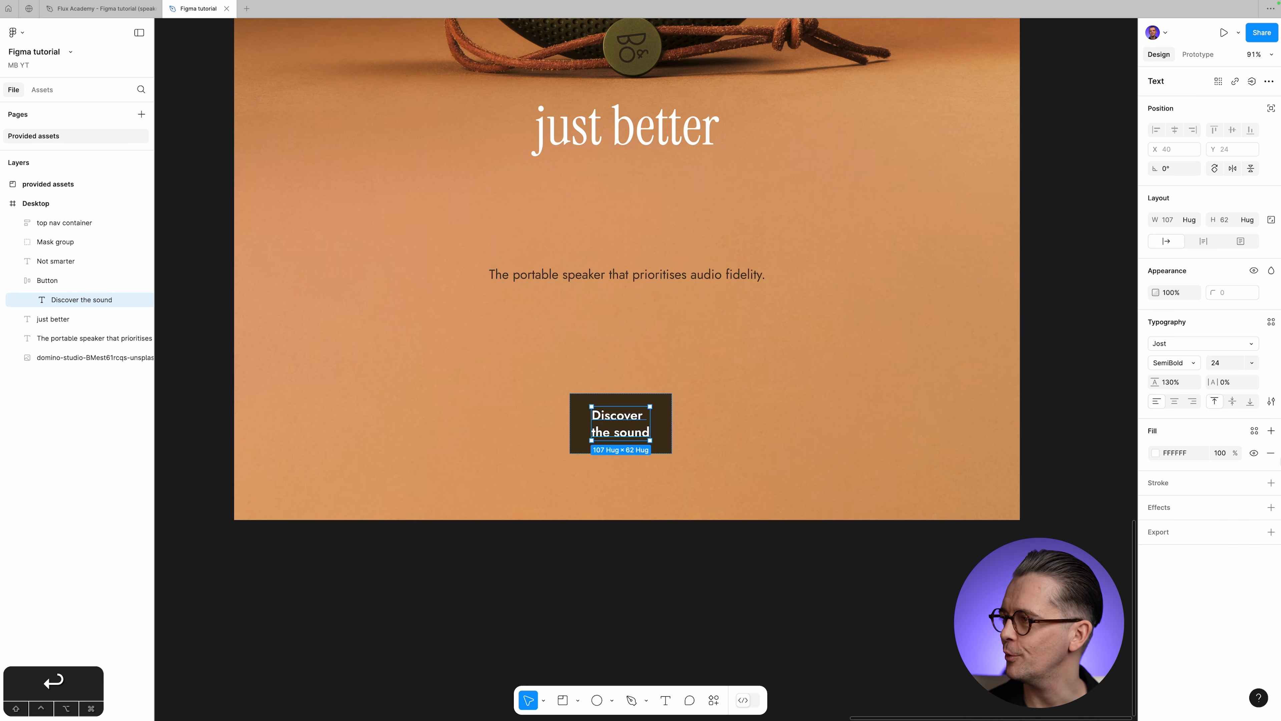
left_click_drag(1155, 382, 1176, 397)
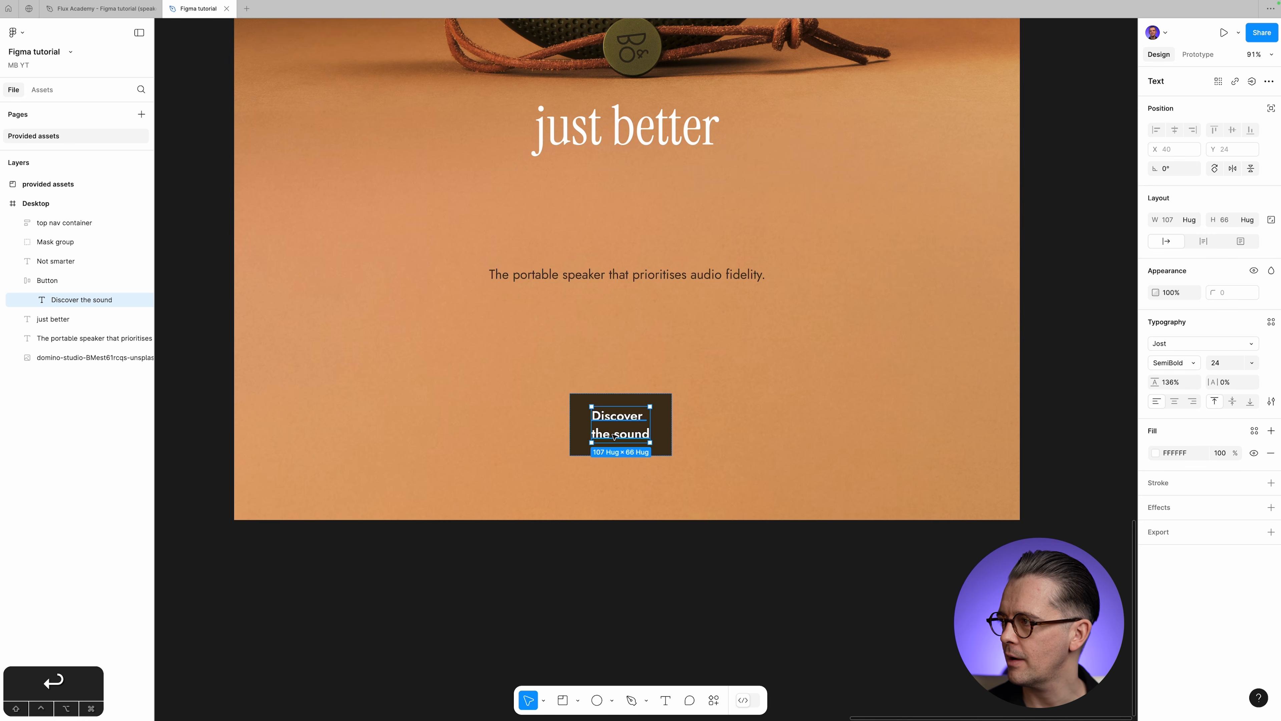
Set the button label's line height to 100%, rejoin "Discover the sound" on one line and deselect it.
double_click(1169, 383)
type("100")
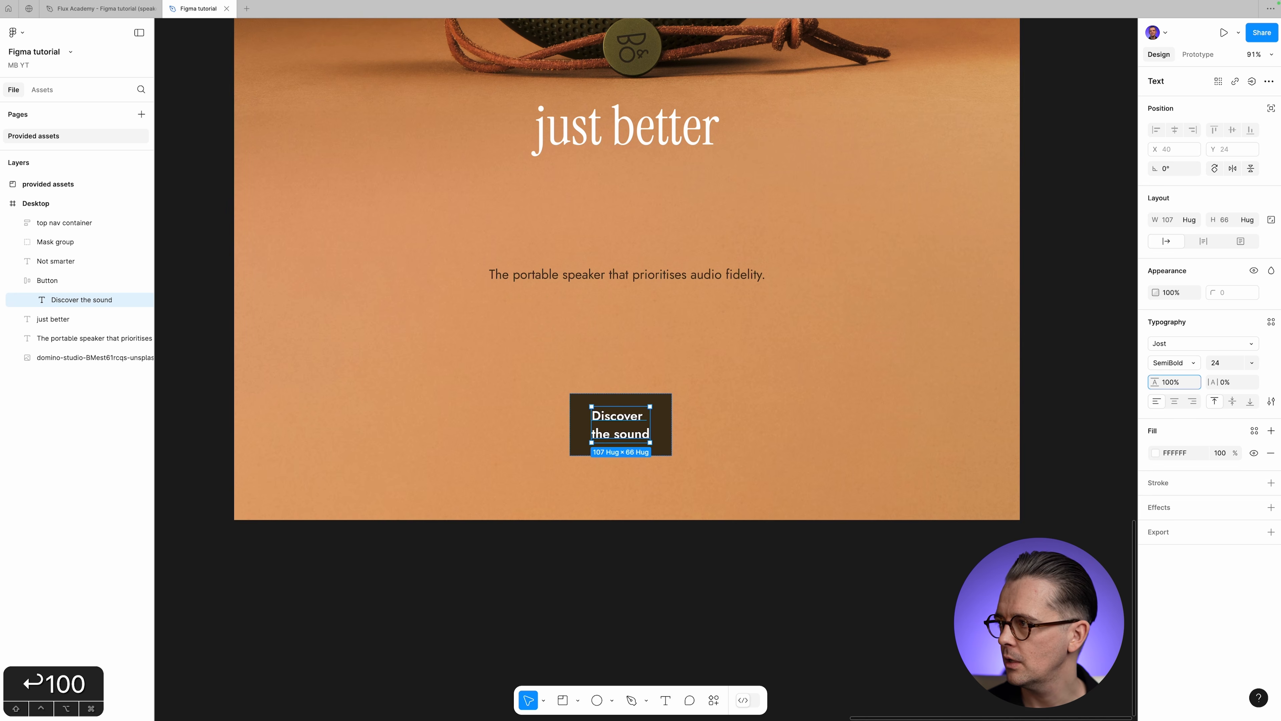
key("Tab")
double_click(621, 428)
left_click(622, 428)
left_click_drag(622, 428, 564, 428)
key("Left")
key("BackSpace")
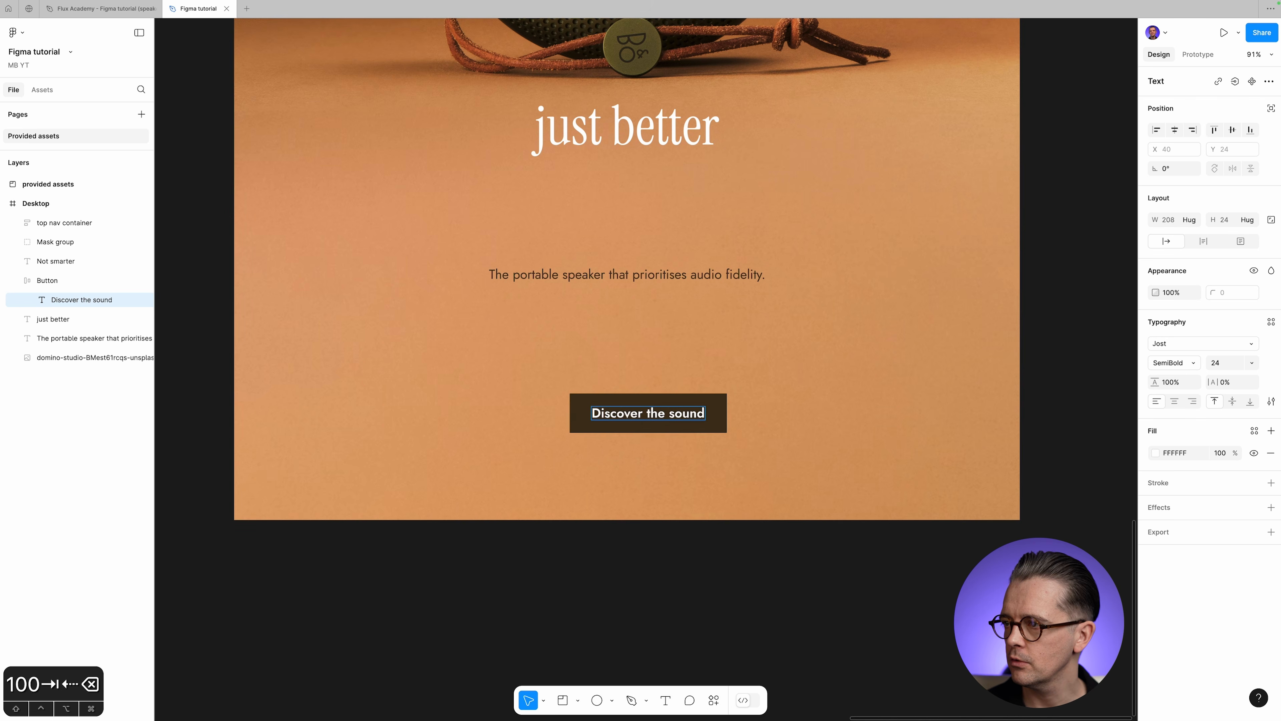
scroll(746, 597, "left", 3)
left_click(733, 599)
scroll(730, 599, "right", 3)
left_click(729, 599)
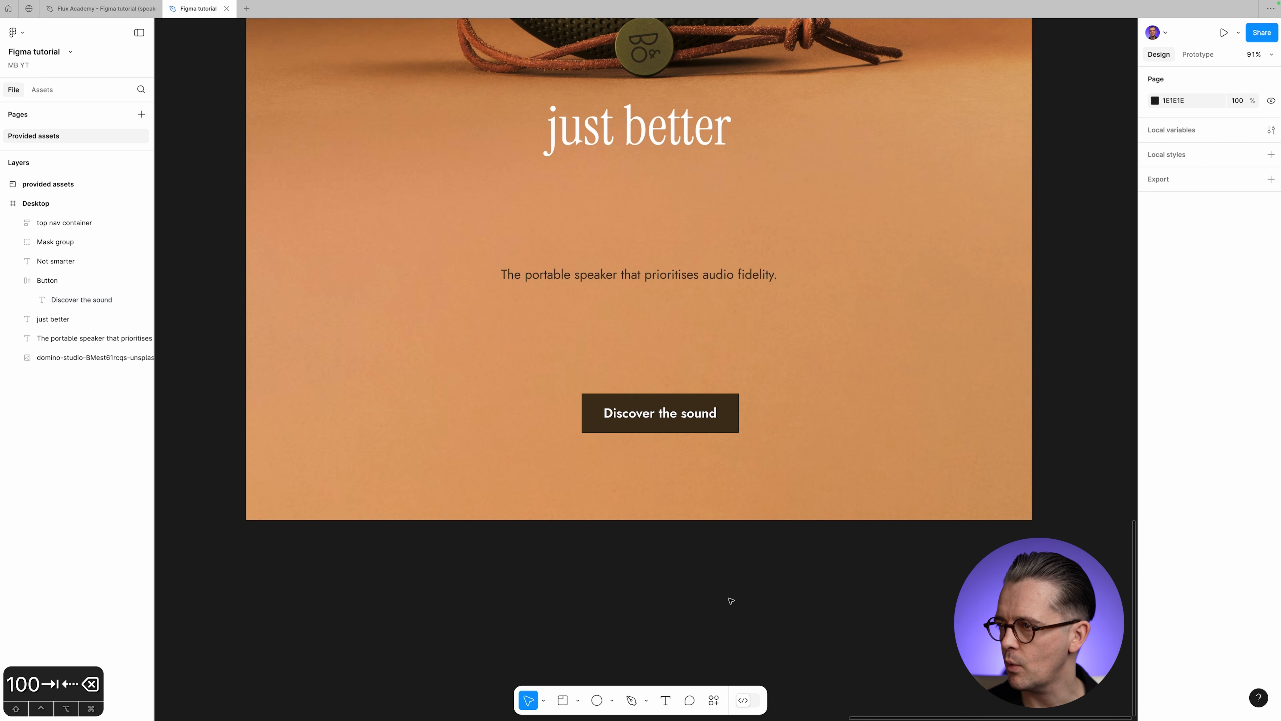
Try wider and tighter letter spacing on the button label, down to -12%, restore it to 0% and deselect the label.
key("super+0")
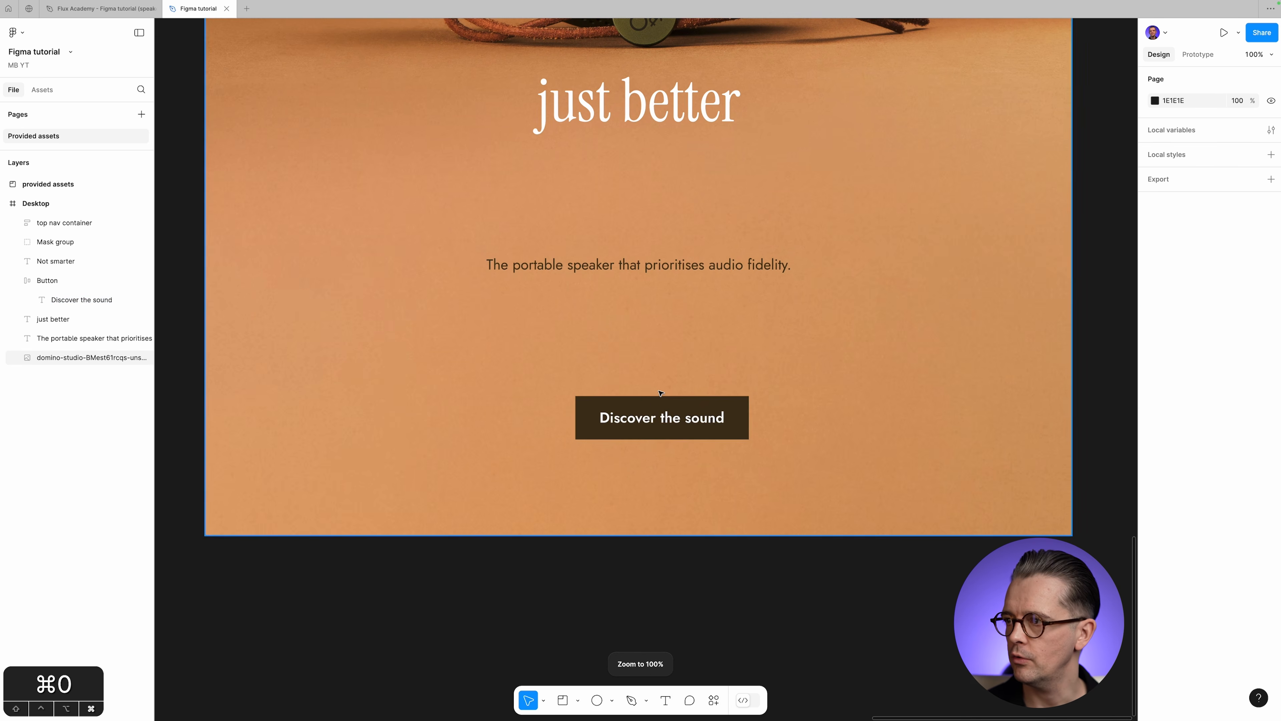
double_click(644, 419)
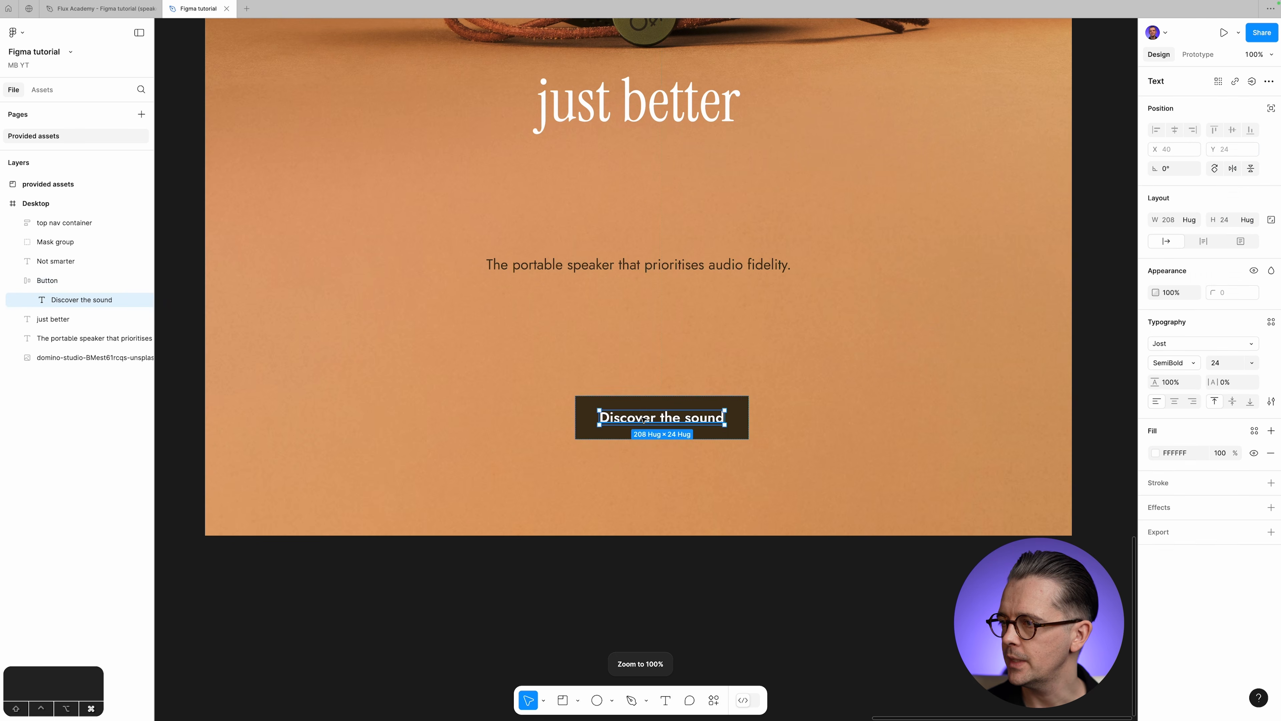
left_click(1242, 384)
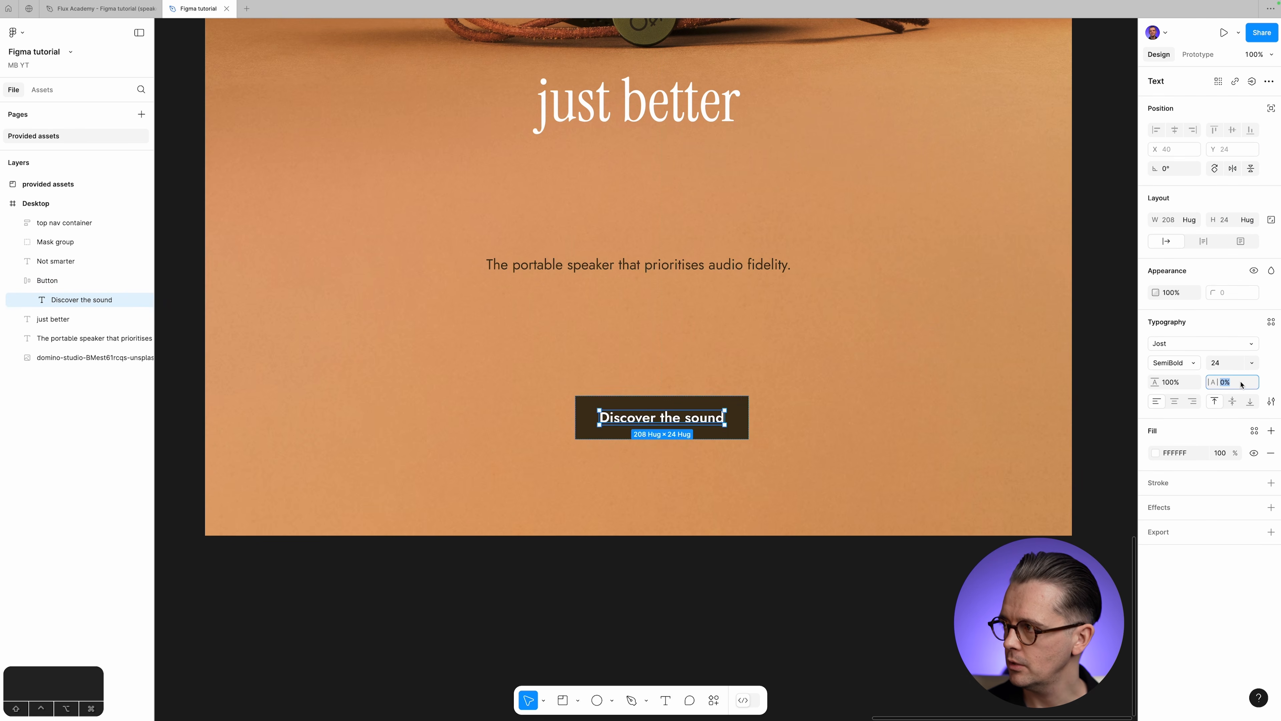
key("Up")
key("Up")
key("Up")
key("Up")
key("Up")
key("Up")
key("Up")
key("Up")
key("Up")
key("Up")
key("Up")
key("Up")
key("Up")
key("Up")
key("Down")
key("Down")
key("Down")
key("Down")
key("Down")
key("Down")
key("shift+Down")
key("shift+Down")
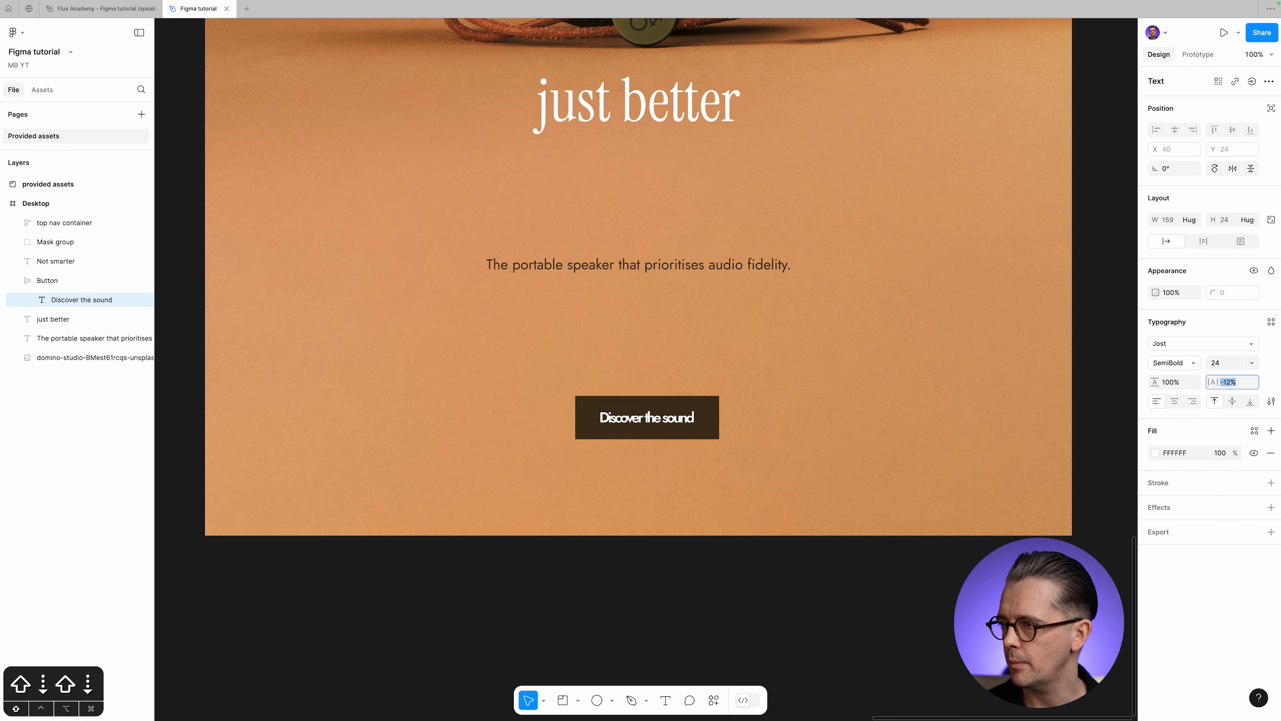
key("shift+Up")
key("Down")
key("Down")
type("0")
key("Tab")
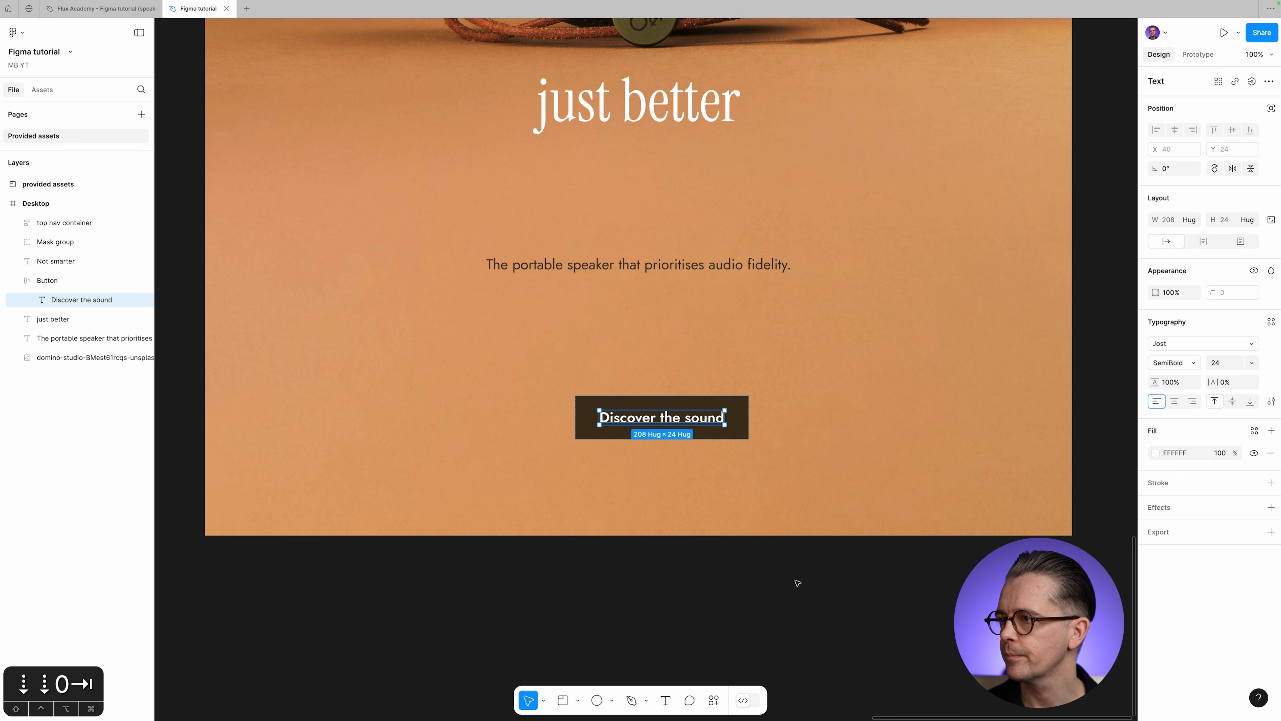
left_click(798, 583)
Open the Feather Icons plugin and search its icon set for "speaker", "sound" and "audio".
scroll(797, 583, "down", 1)
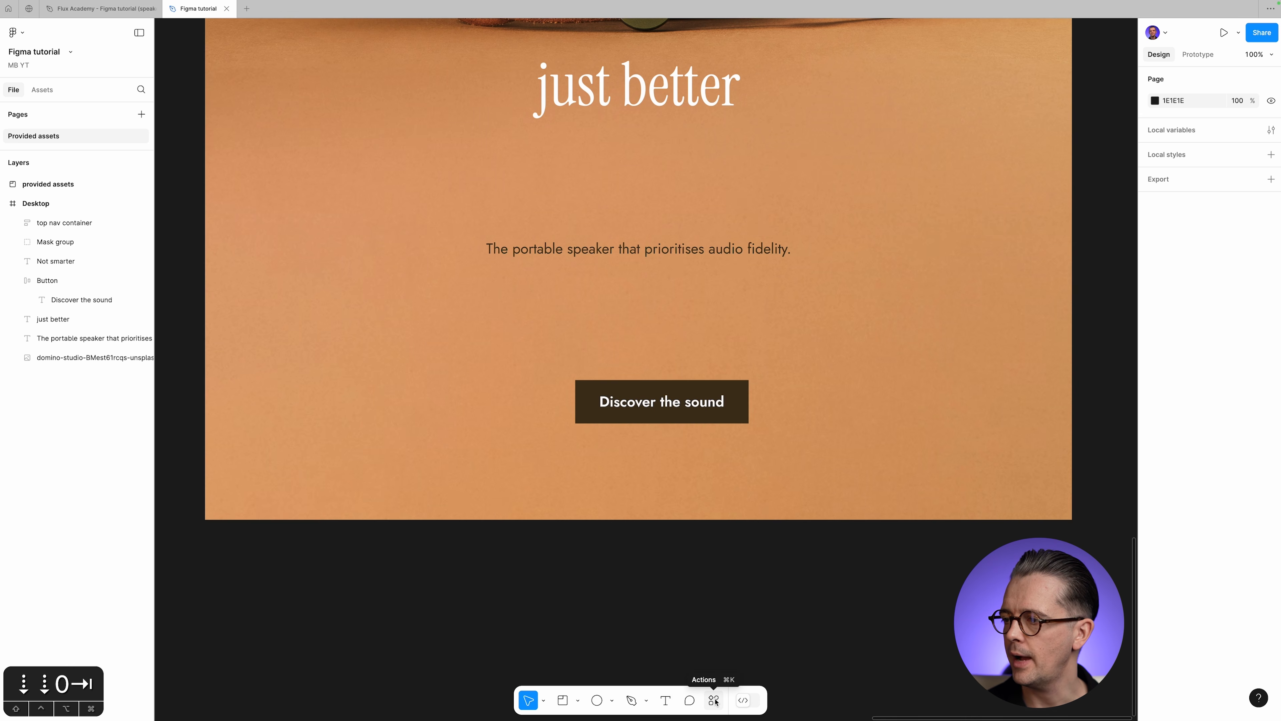
left_click(714, 700)
left_click(577, 538)
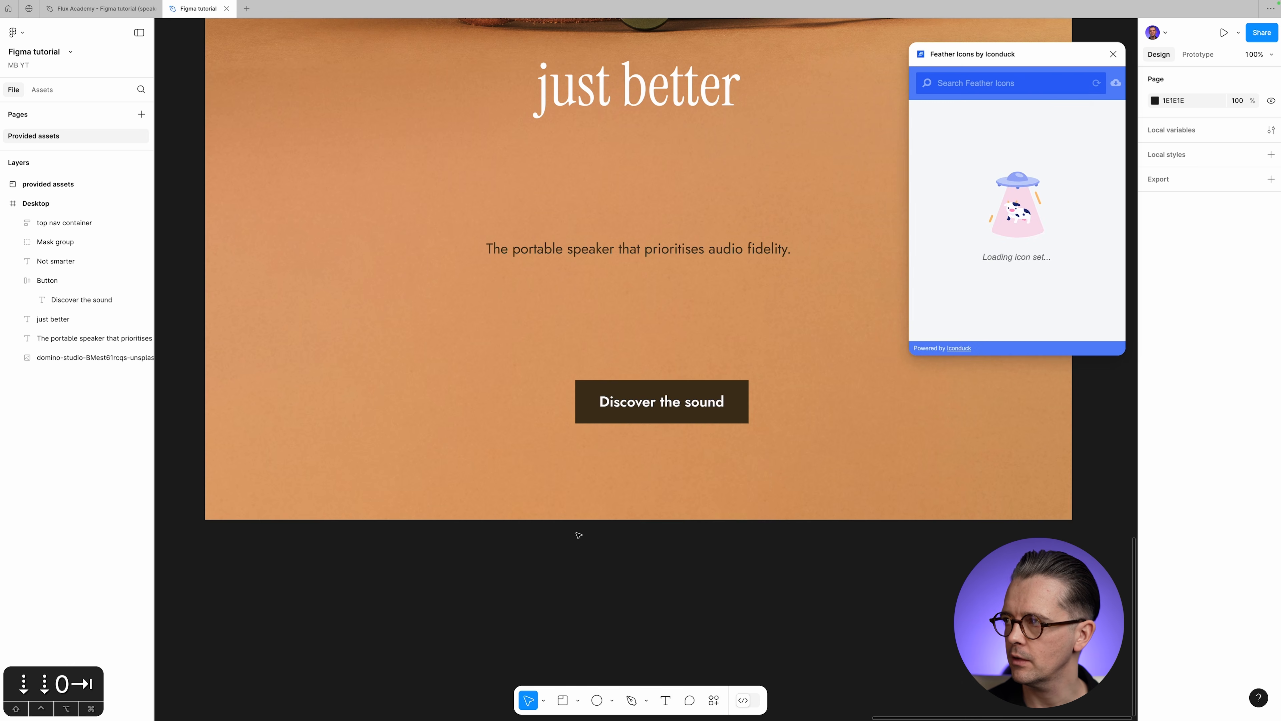
type("speaker")
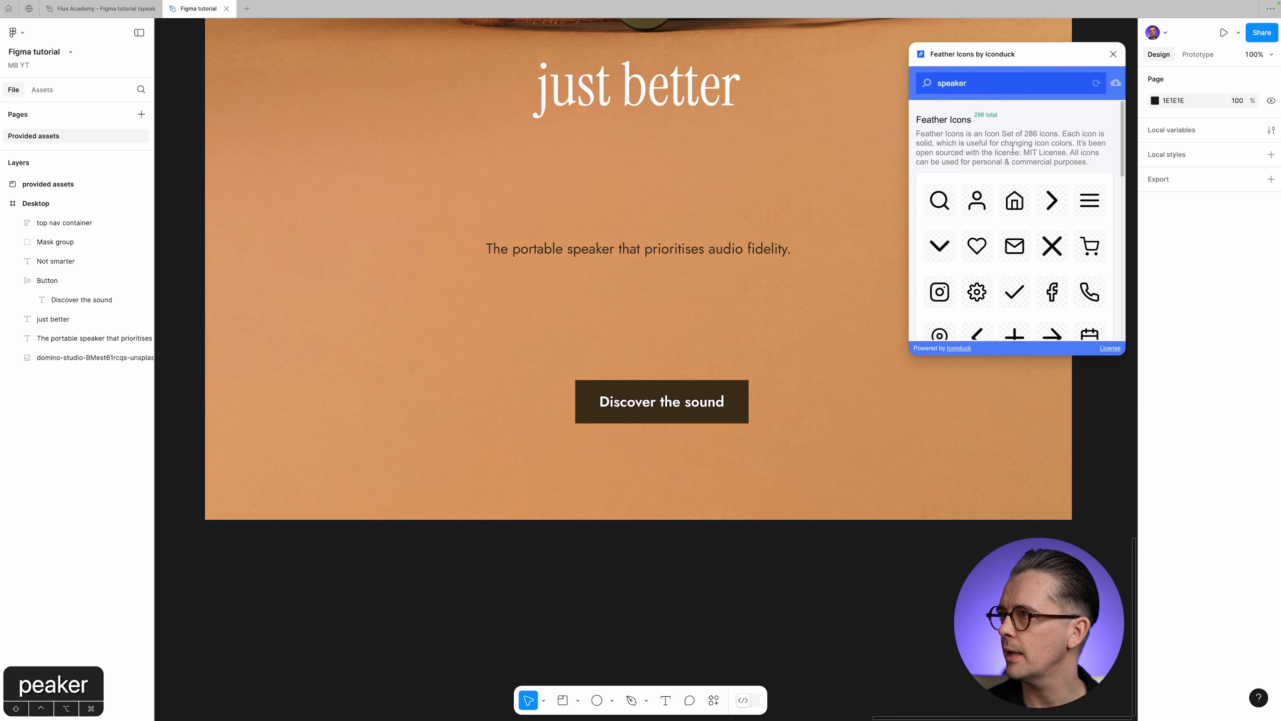
key("Return")
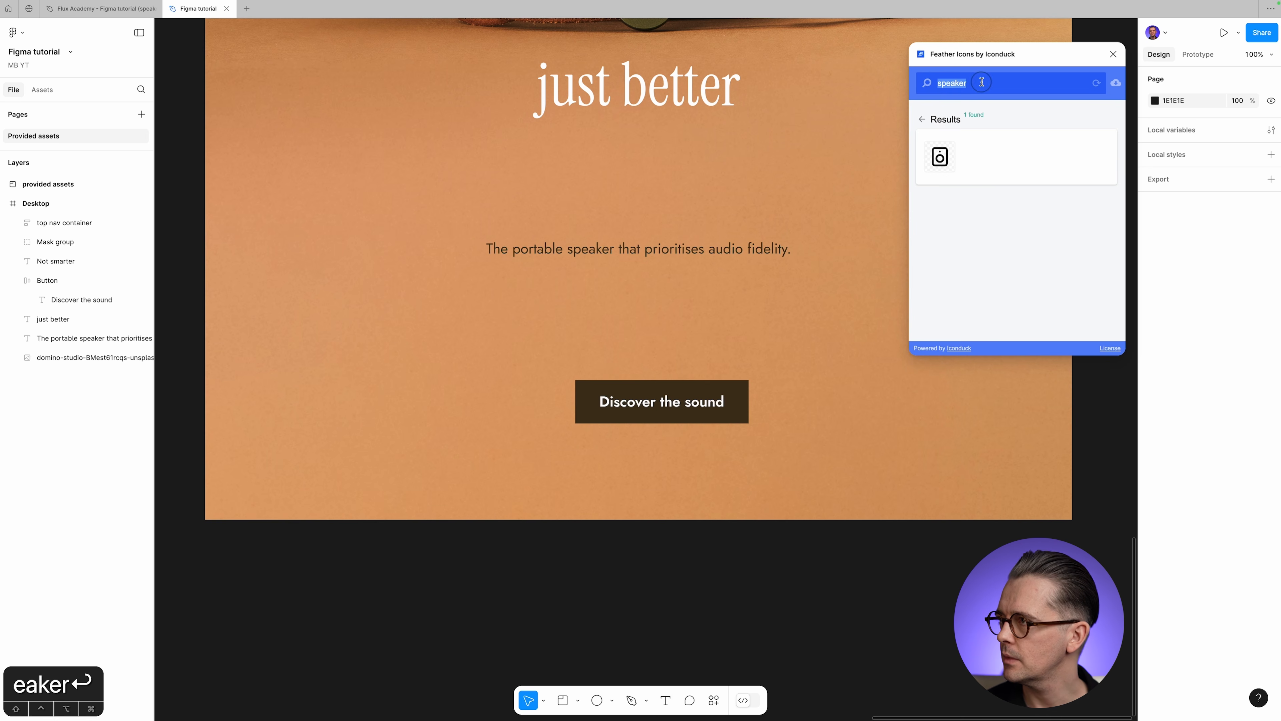
type("sound")
key("Return")
type("audio")
key("Return")
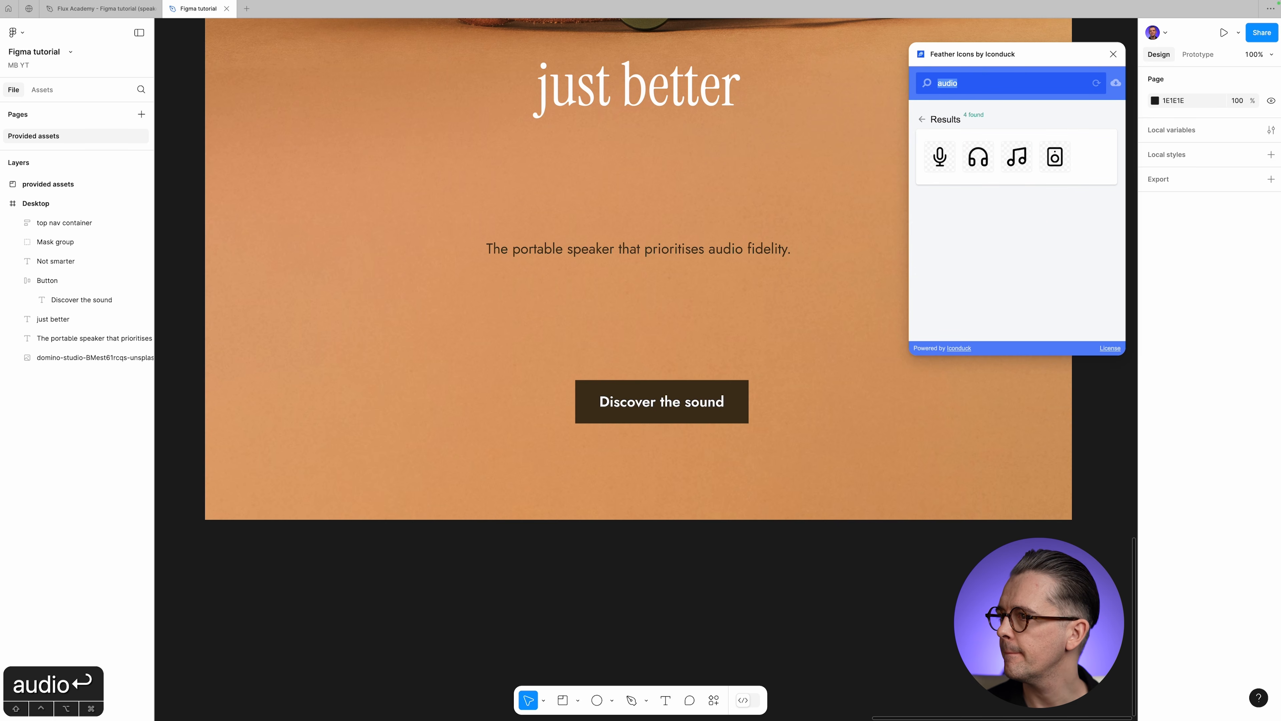
Search Feather Icons for "volume", insert the "volume 2" icon and close the plugin.
type("no")
key("BackSpace")
key("BackSpace")
key("BackSpace")
type("volume")
key("Return")
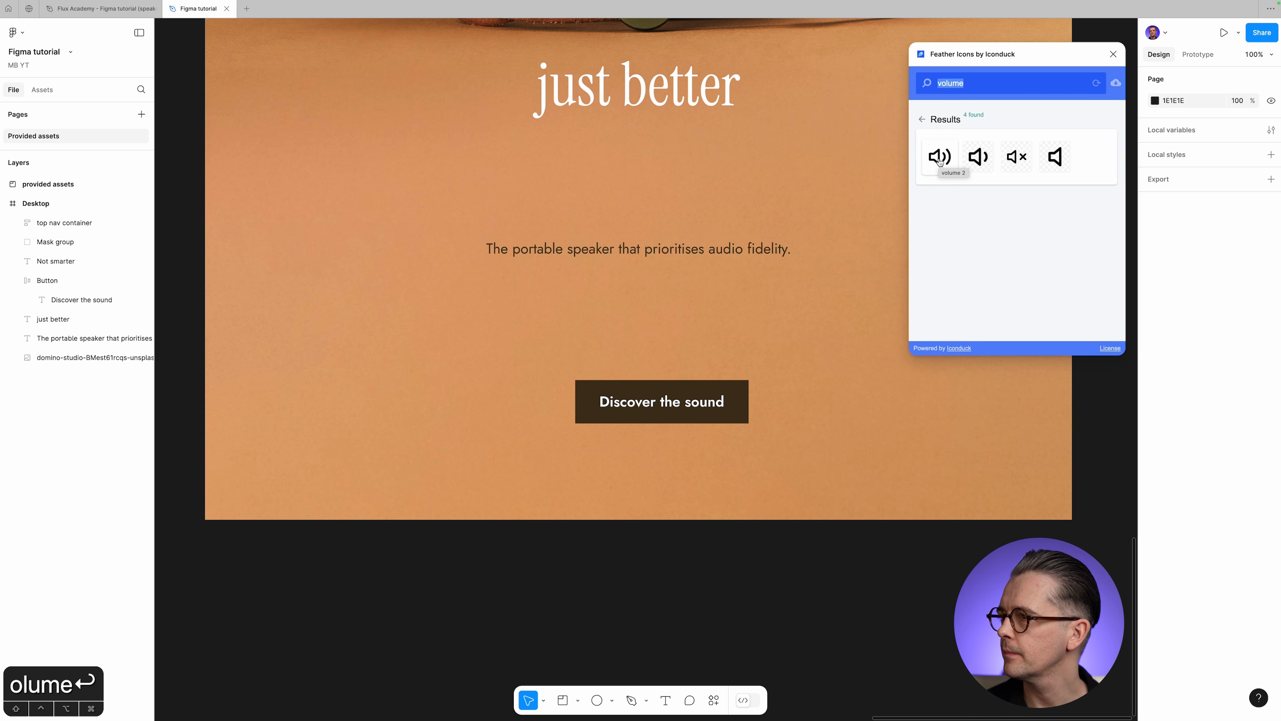
left_click(939, 158)
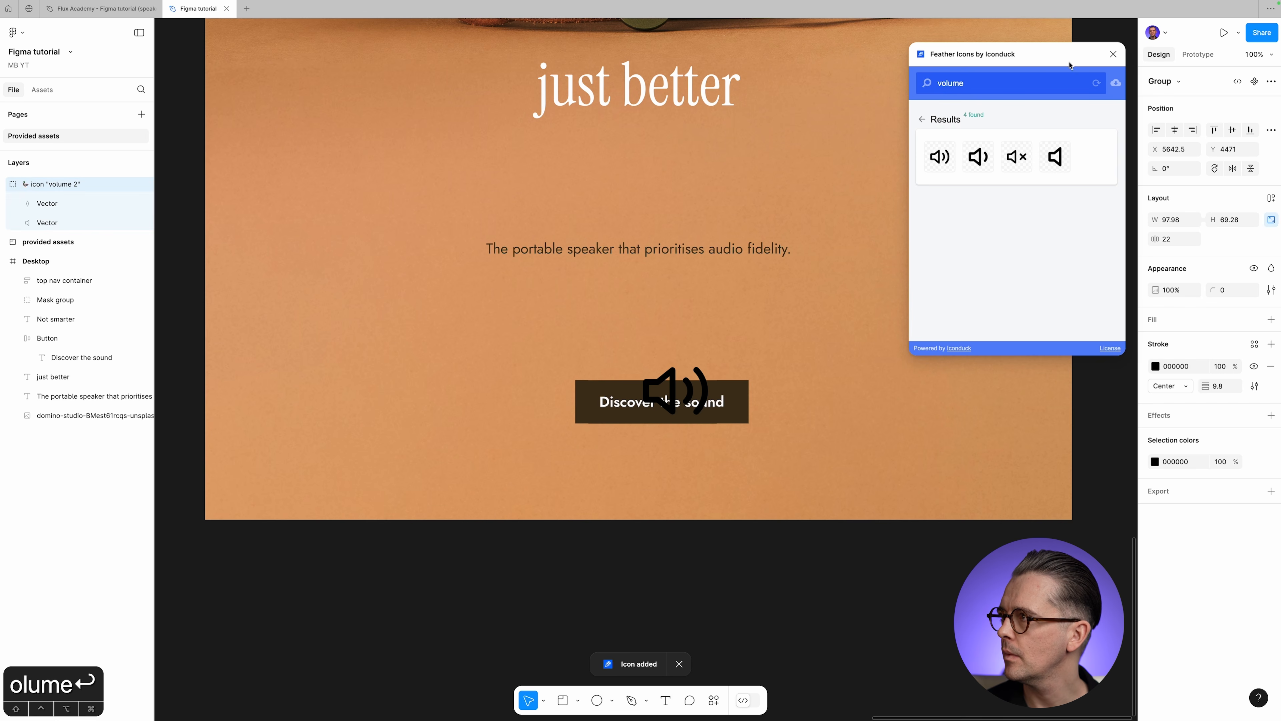
left_click(1114, 54)
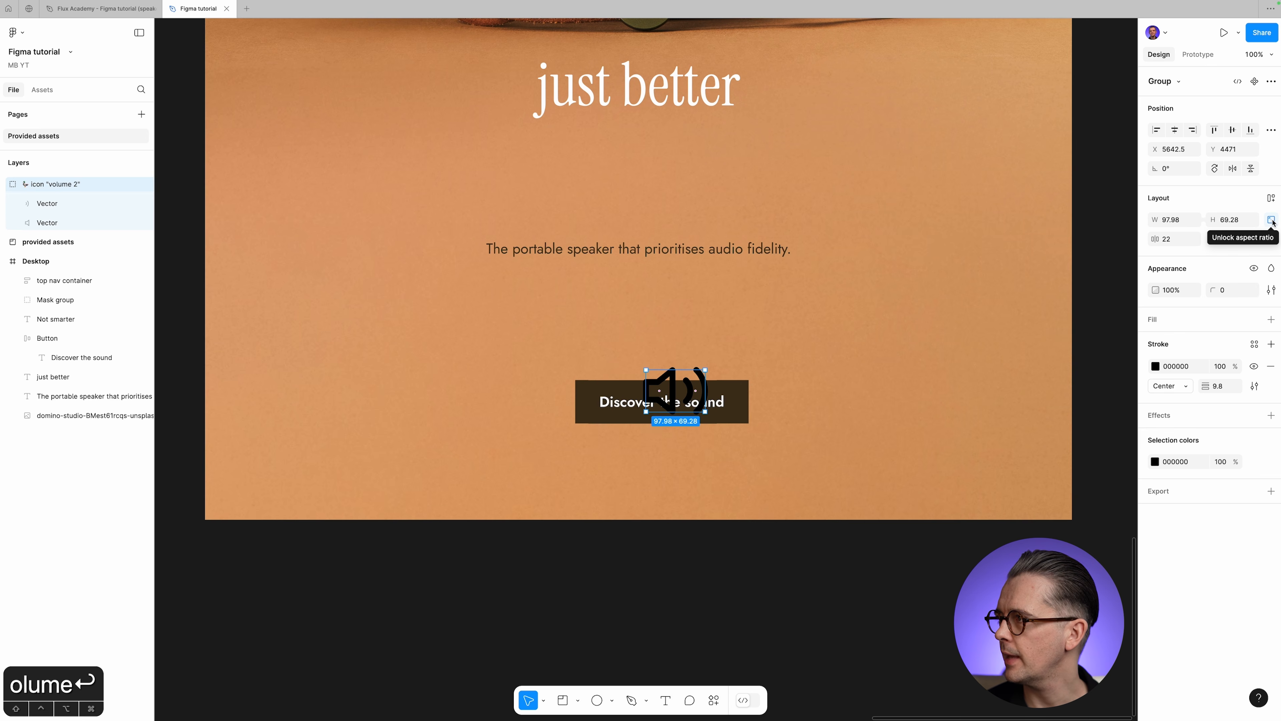
Scale the volume icon proportionally to a height of 24 with the Scale tool.
key("k")
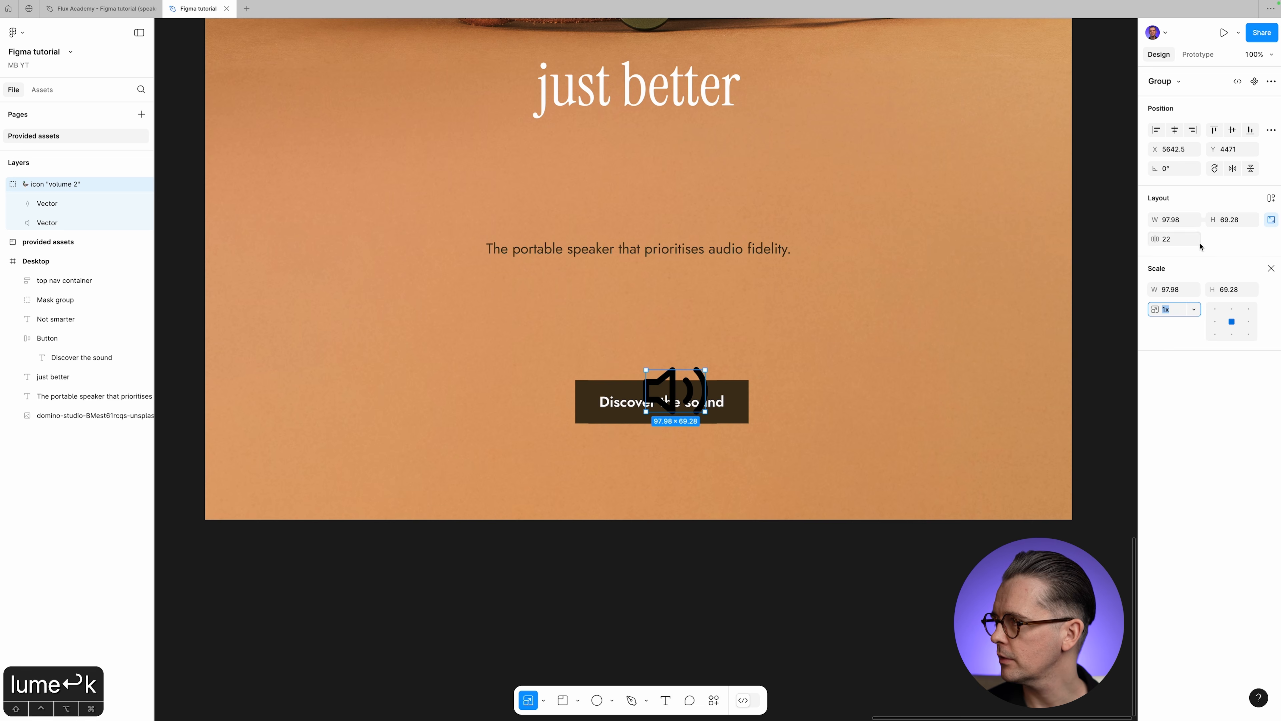
left_click(1234, 295)
type("24")
key("Tab")
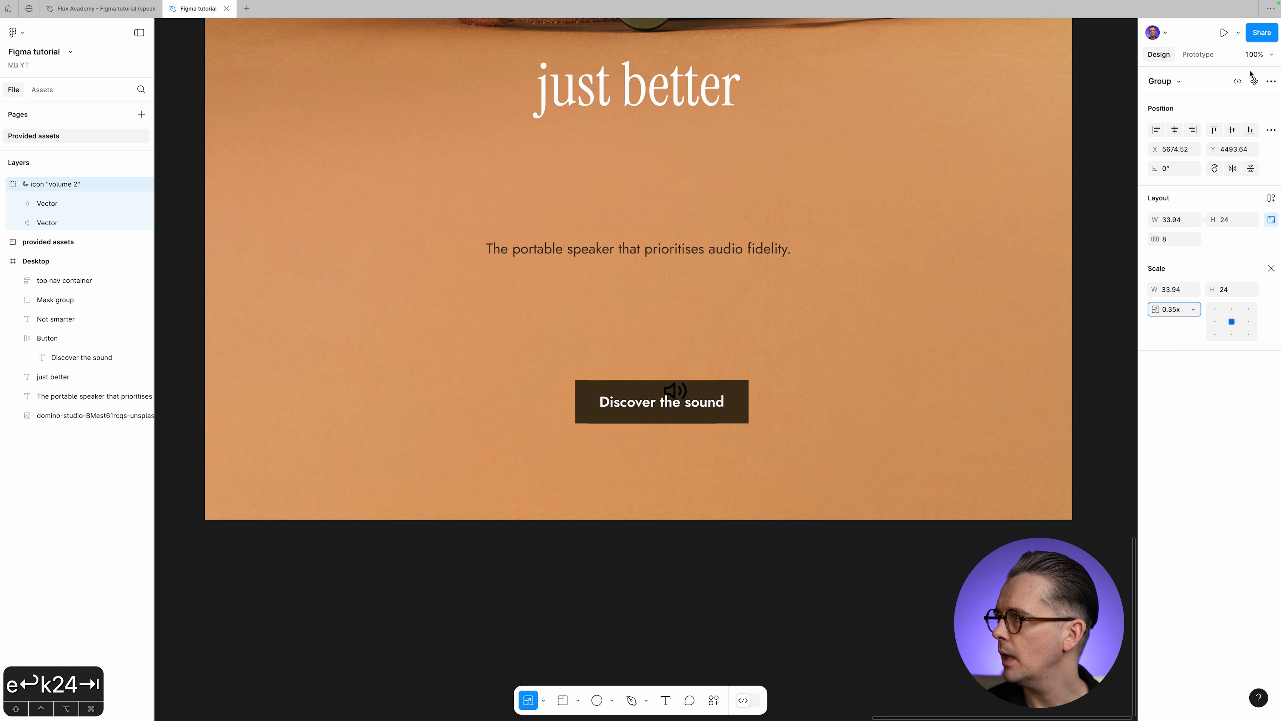
left_click(1270, 268)
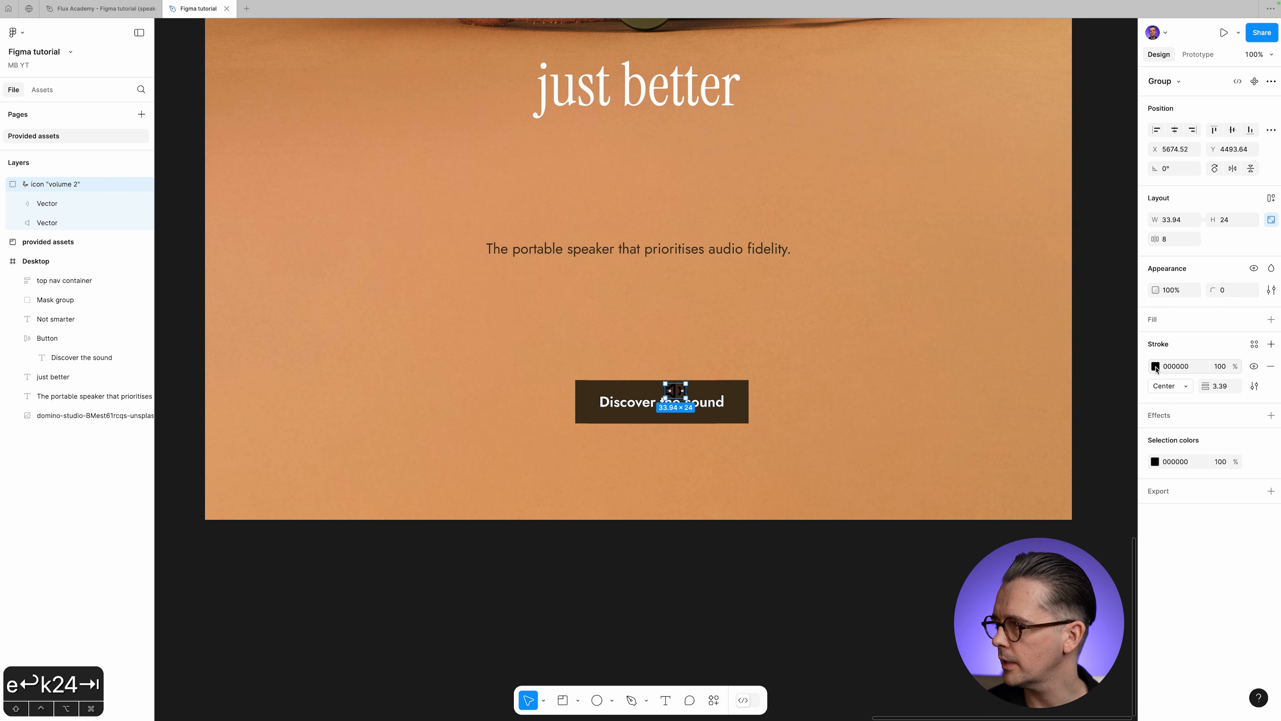
Recolor the volume icon white (FFFFFF) using the color already on the page.
left_click(1155, 462)
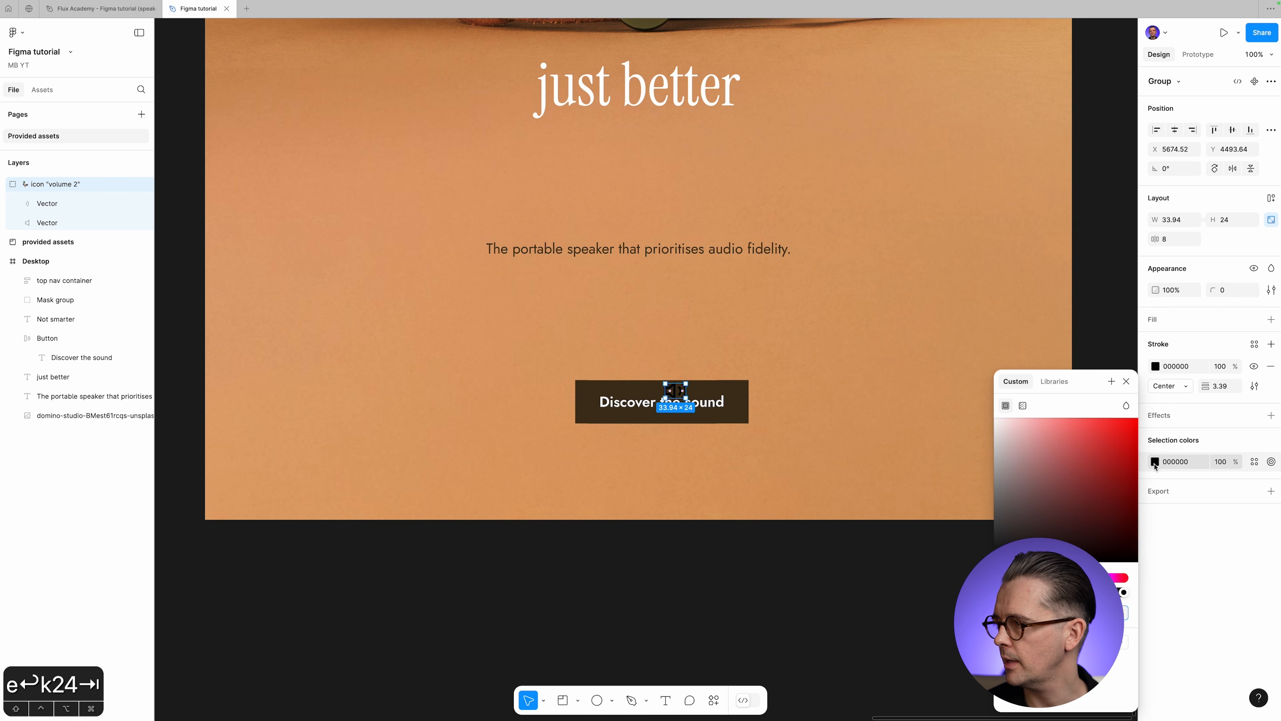
left_click_drag(1095, 376, 882, 61)
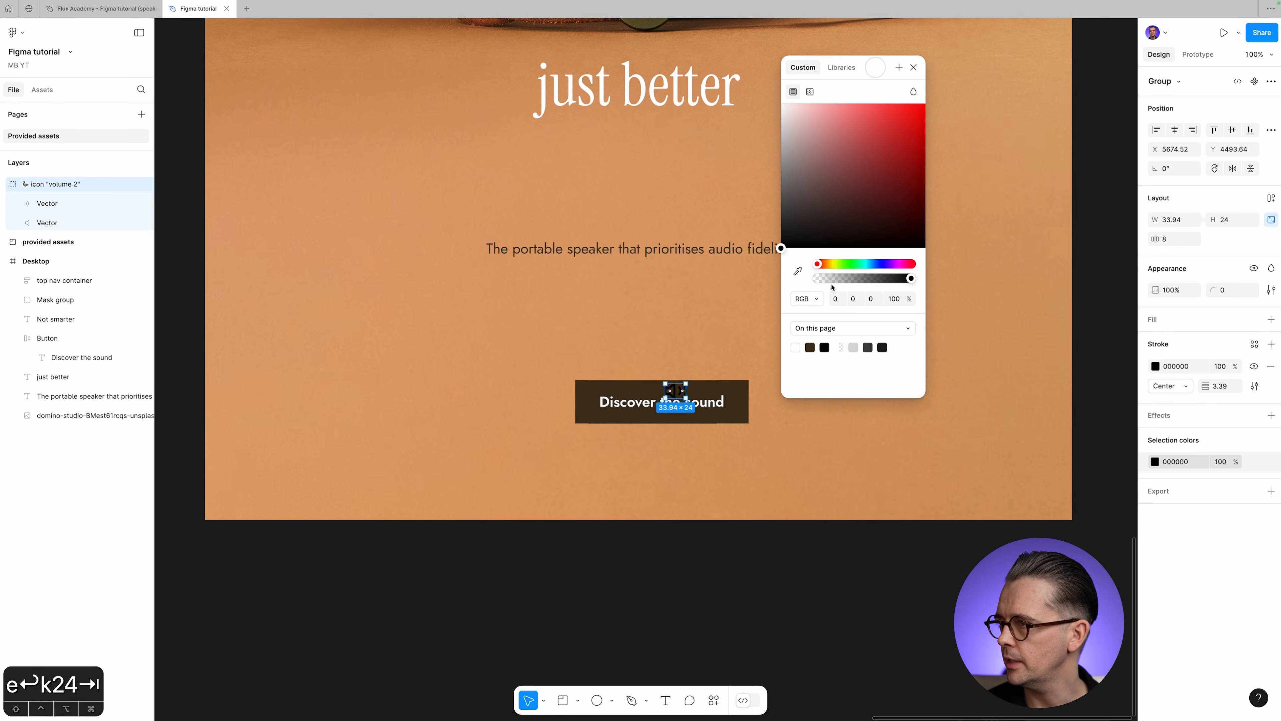
left_click(796, 347)
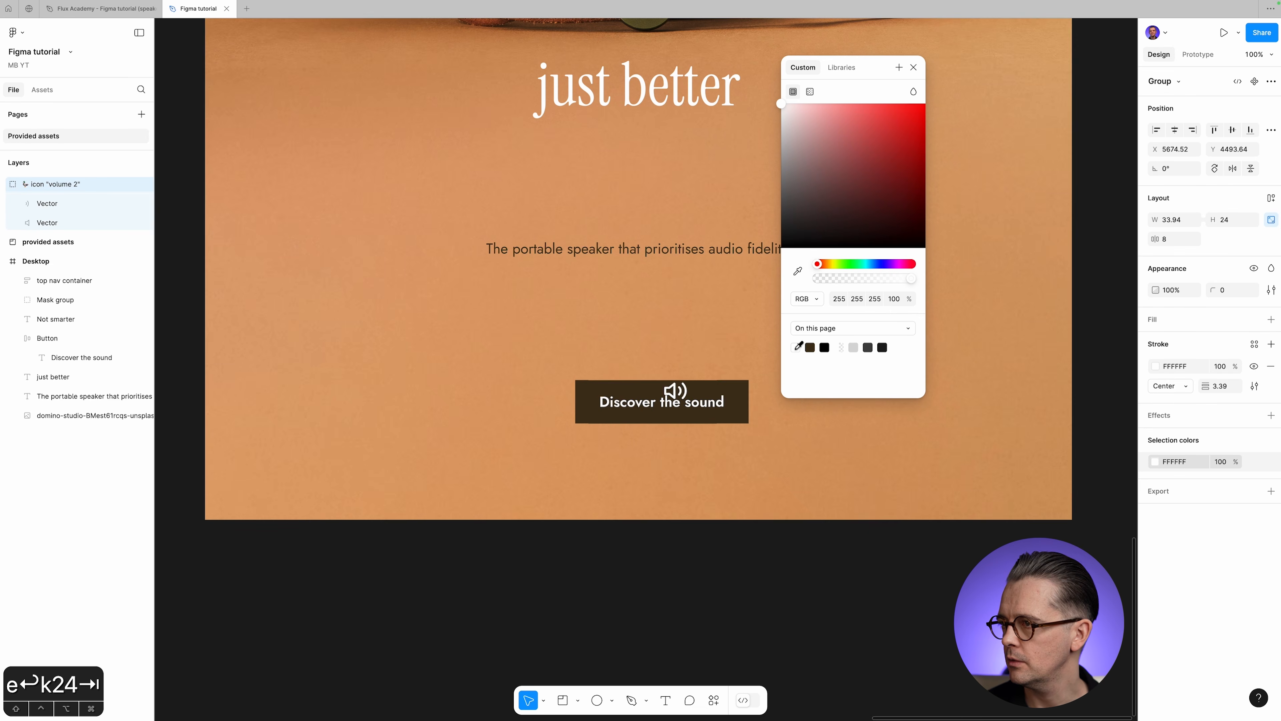
left_click(914, 67)
Move the volume icon into the Button frame and reorder the contents so the icon follows "Discover the sound".
scroll(798, 185, "up", 2)
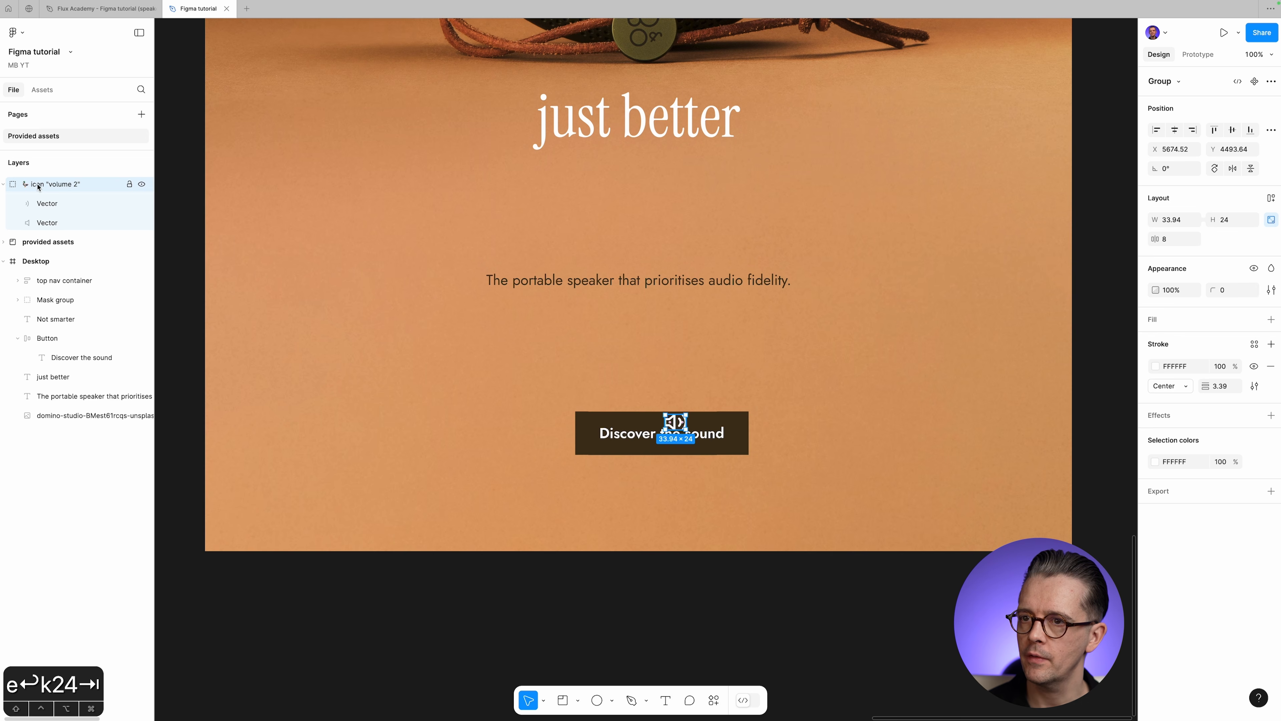
left_click_drag(33, 186, 89, 351)
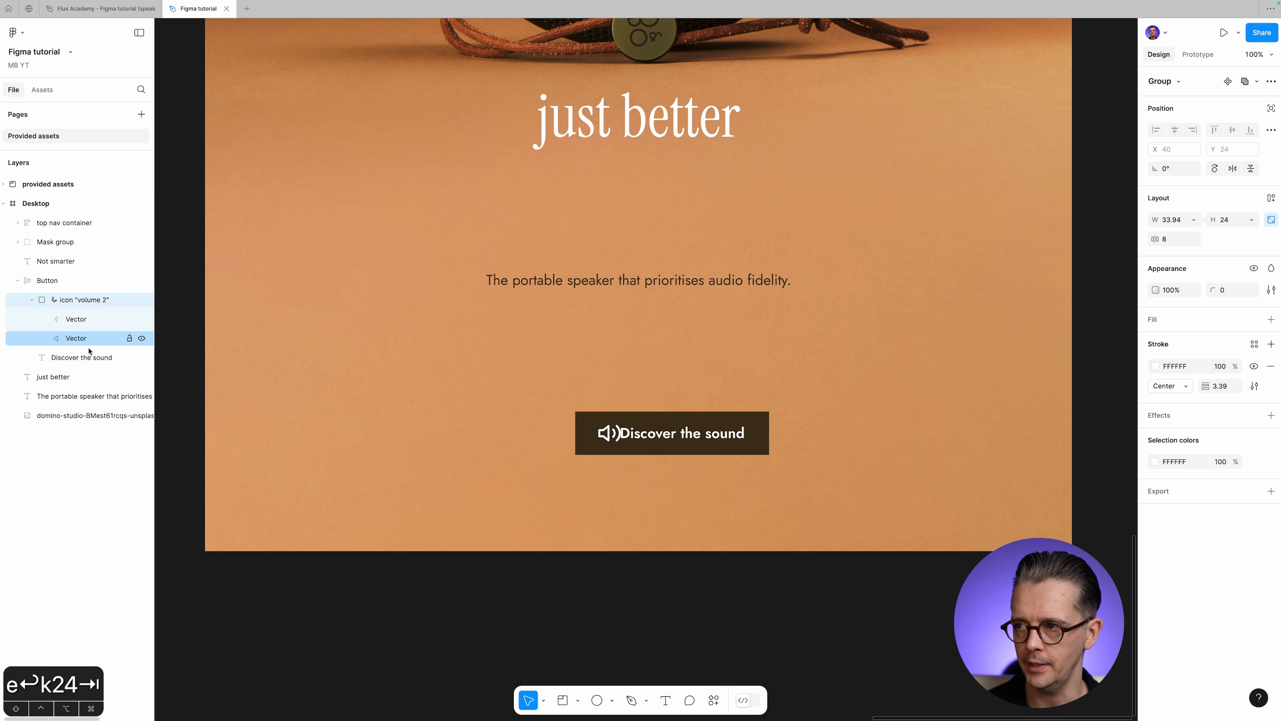
left_click(32, 299)
left_click(71, 319)
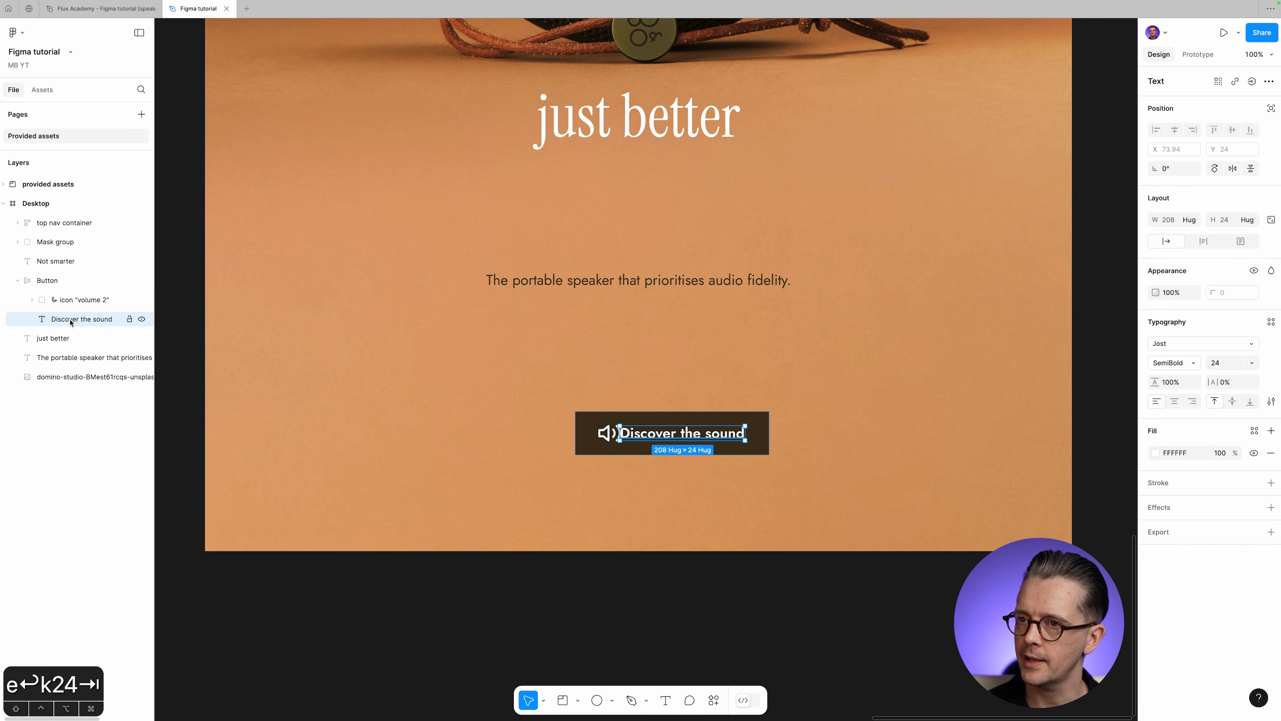
left_click_drag(69, 303, 65, 293)
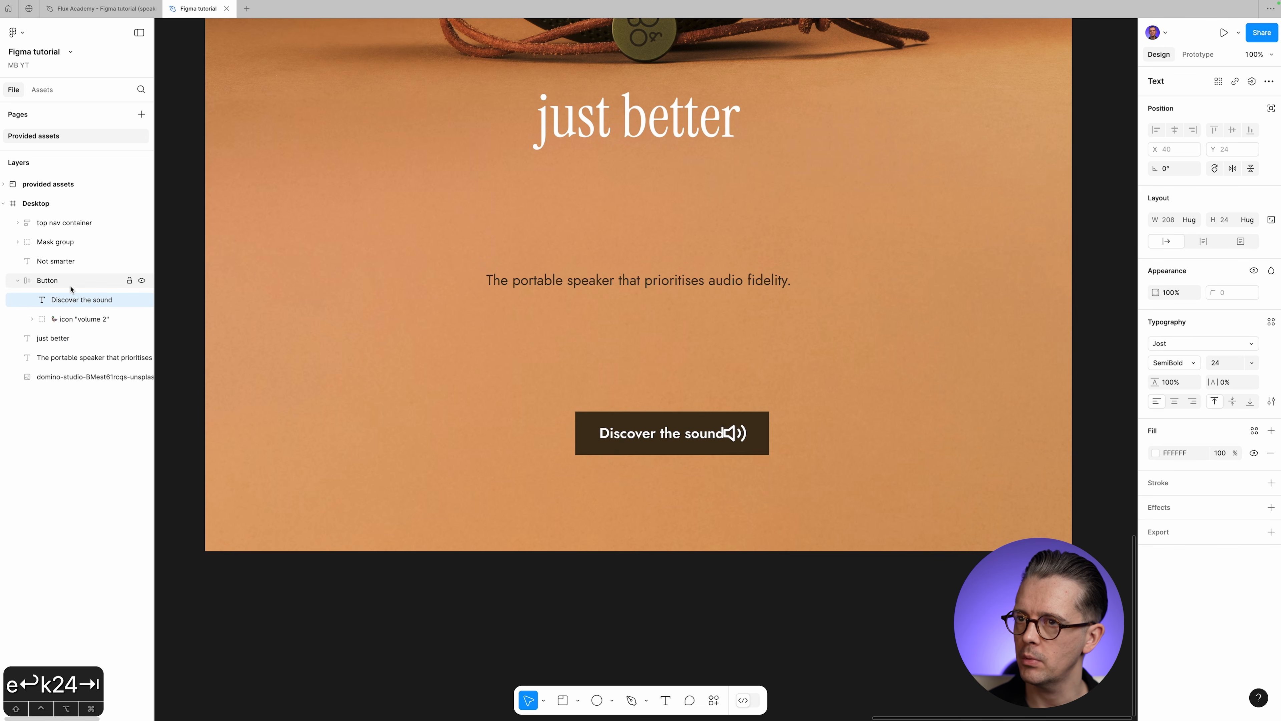
left_click(776, 600)
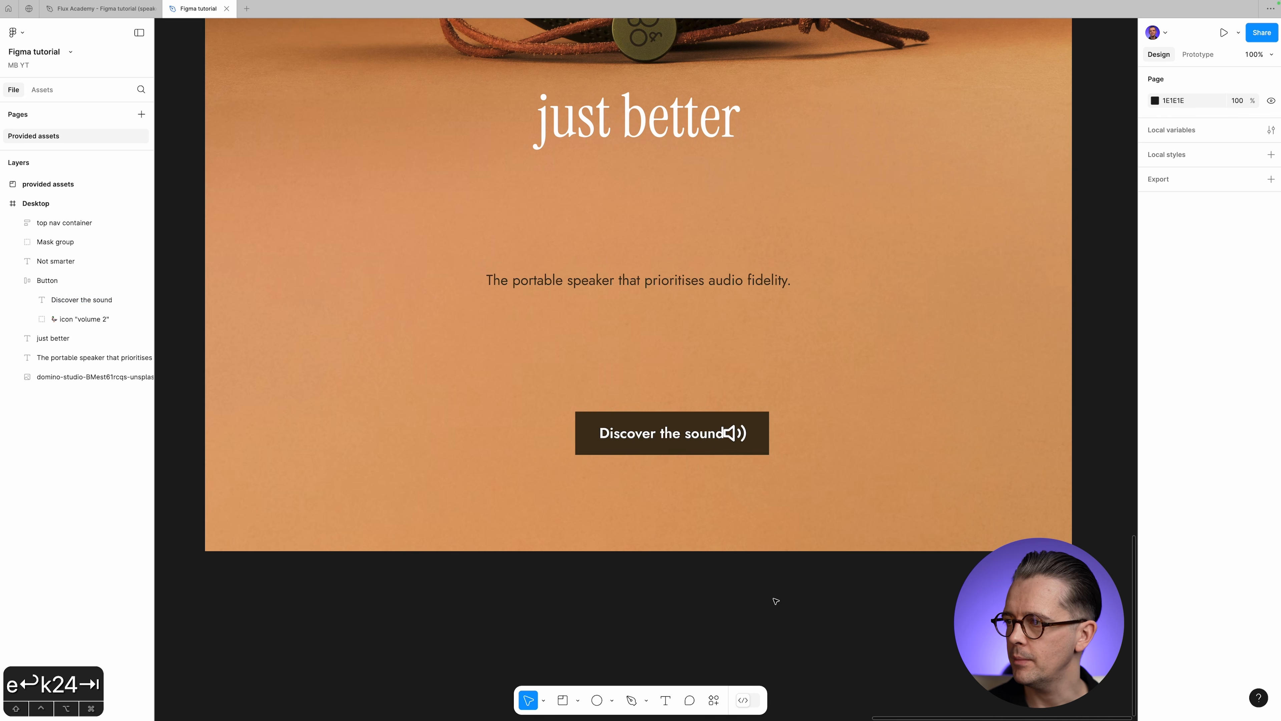
Set the Button frame's auto layout gap between label and icon to 32, comparing larger and smaller gaps, and deselect it.
left_click(33, 281)
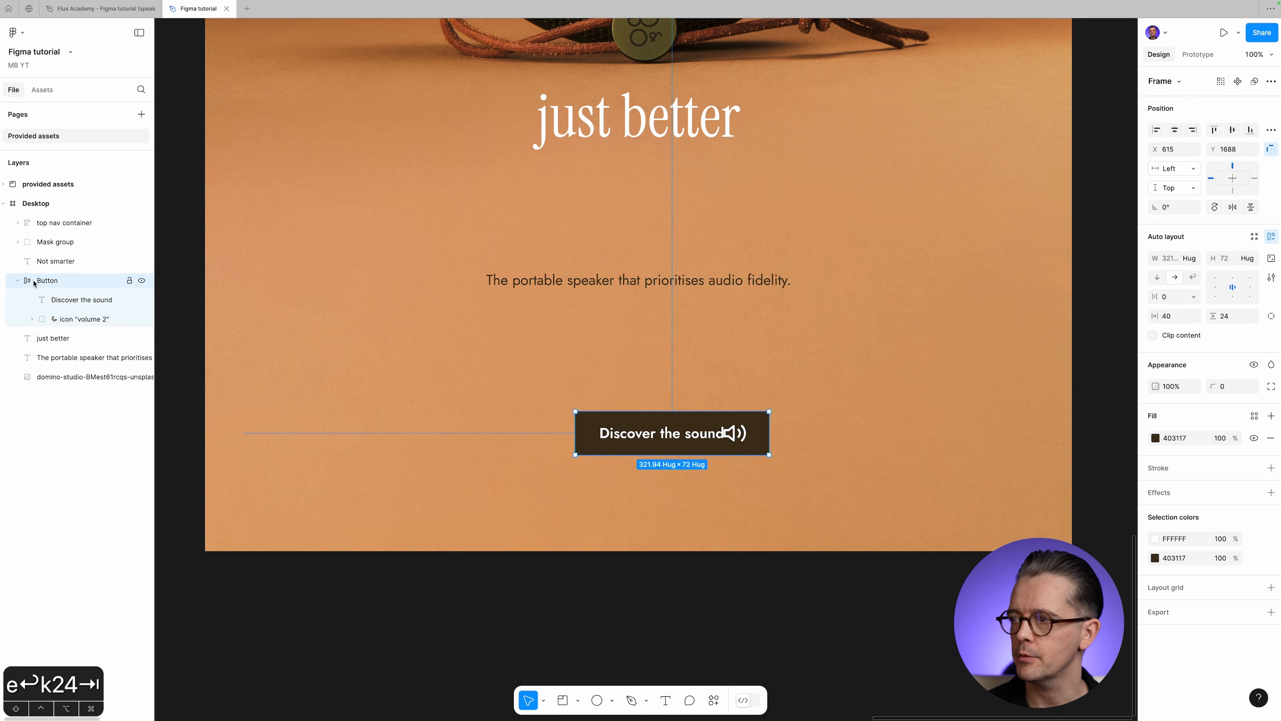
left_click(1177, 302)
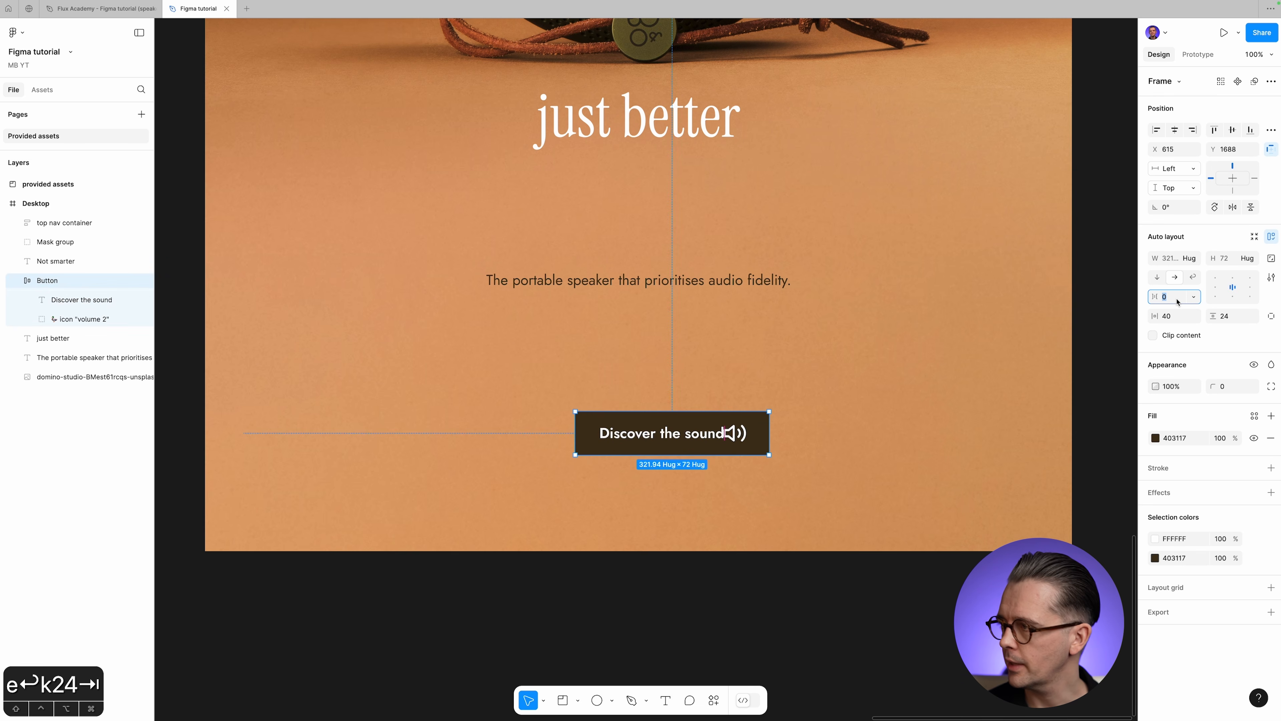
key("shift+Up")
key("shift+Up")
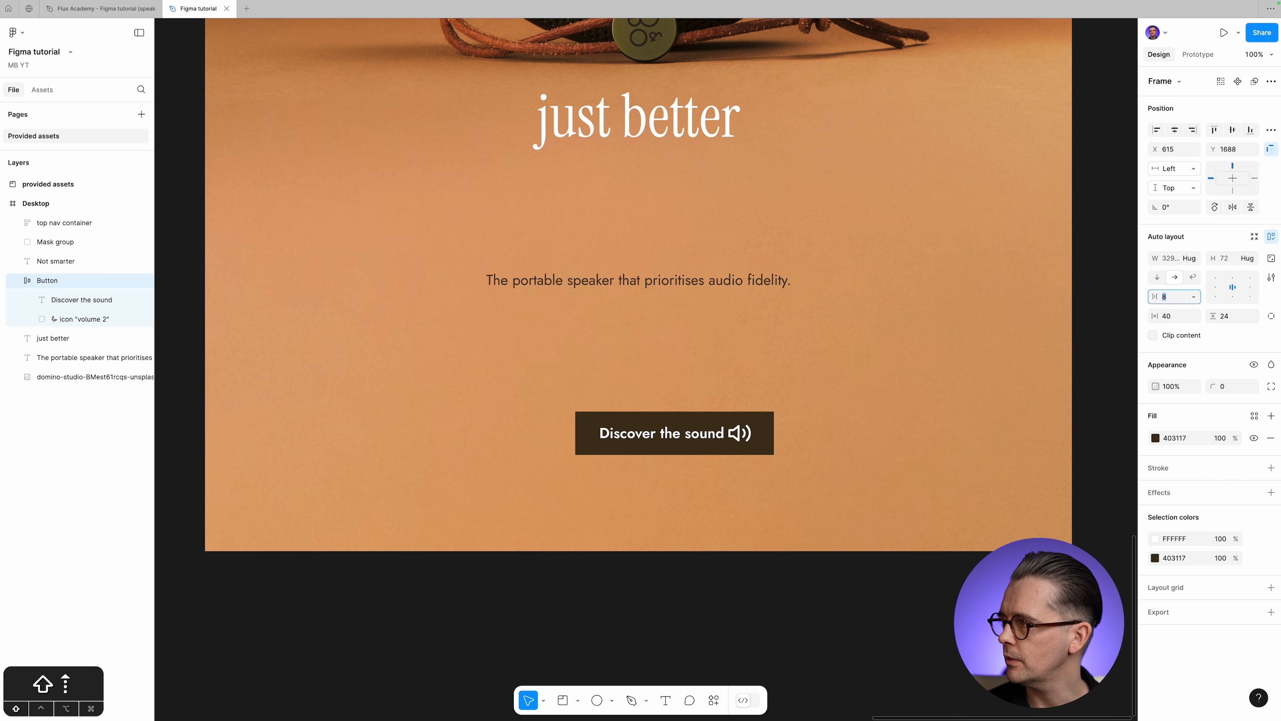
key("shift+Down")
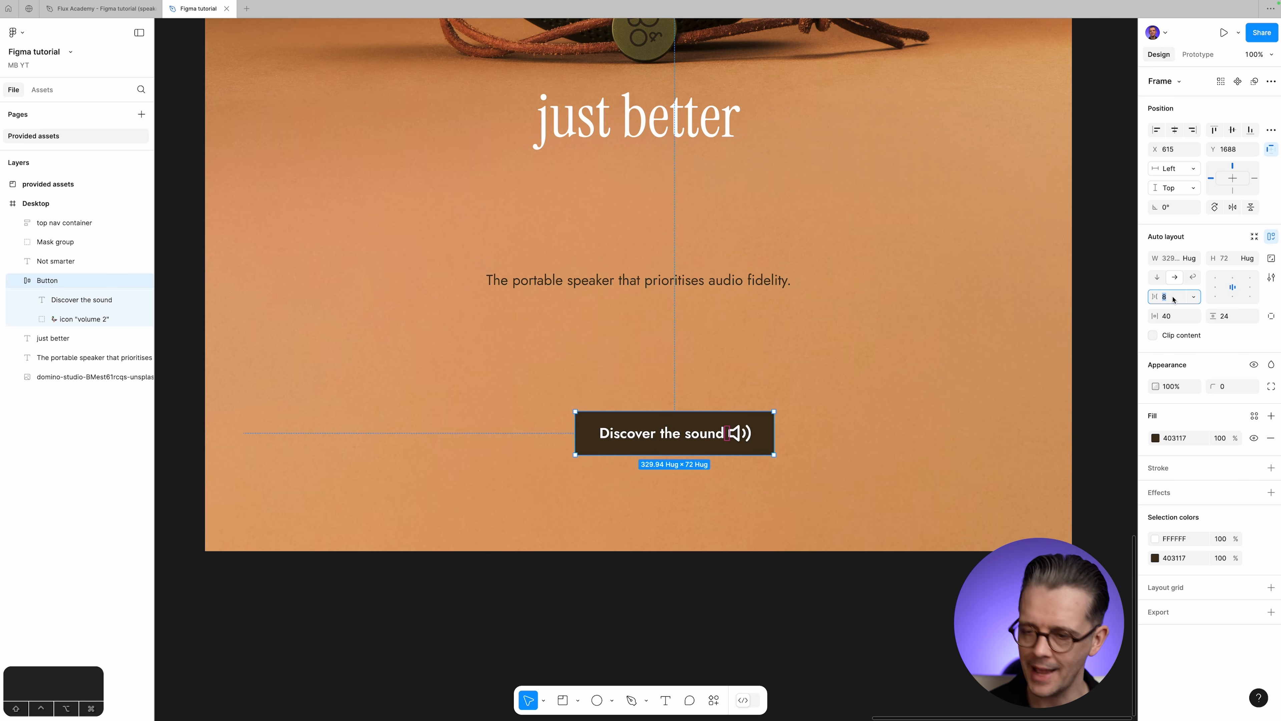
key("shift+Up")
key("shift+Up")
key("shift+Up")
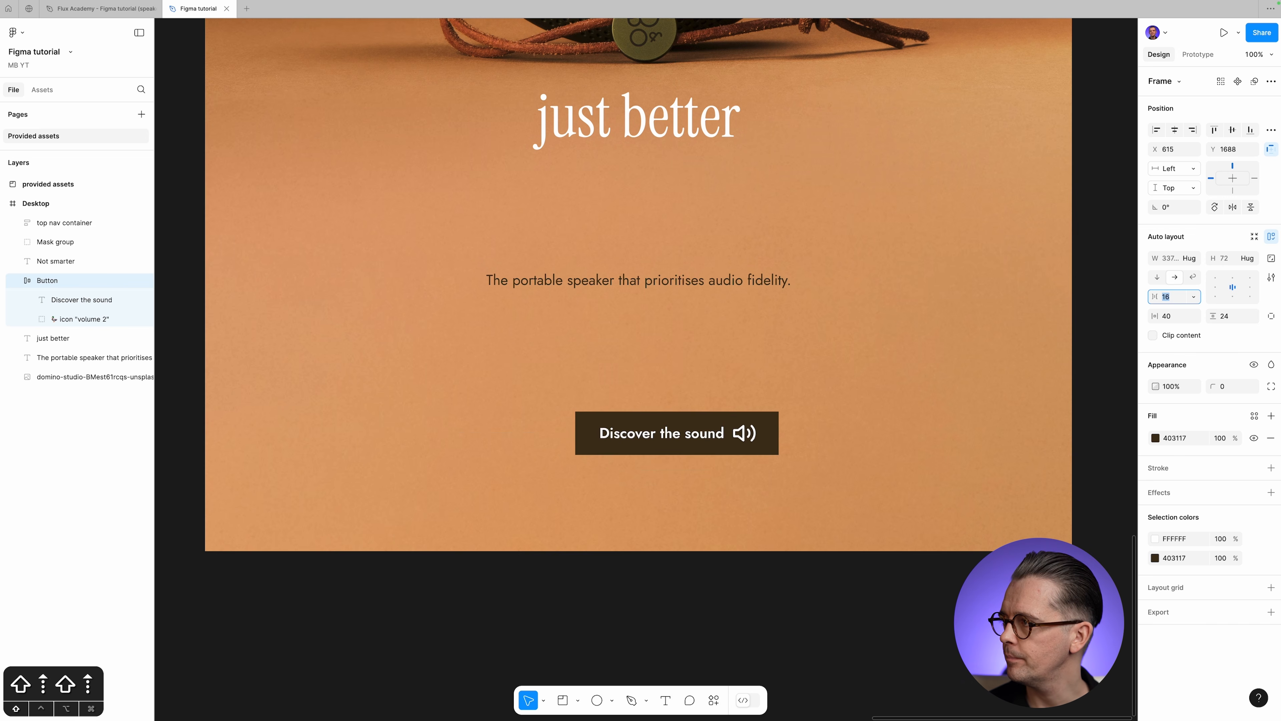
key("shift+Up")
key("shift+Down")
key("shift+Down")
key("shift+Up")
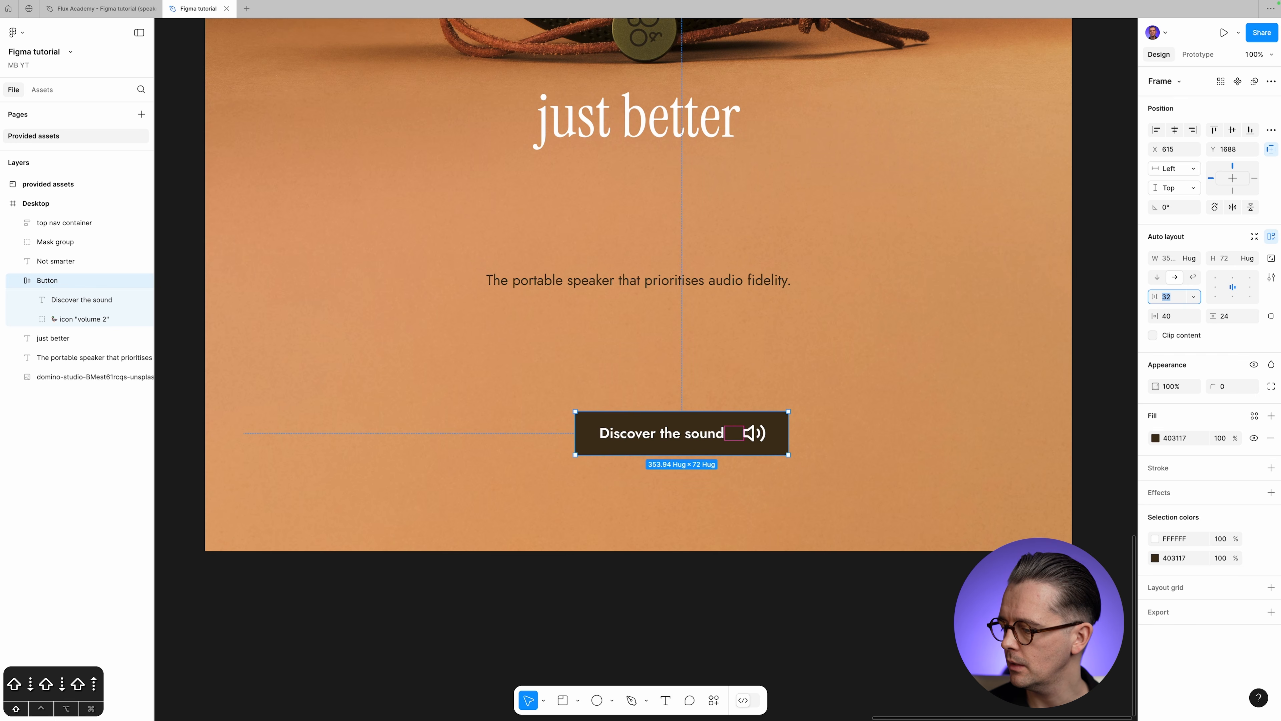
key("shift+Down")
key("shift+Up")
key("shift+Down")
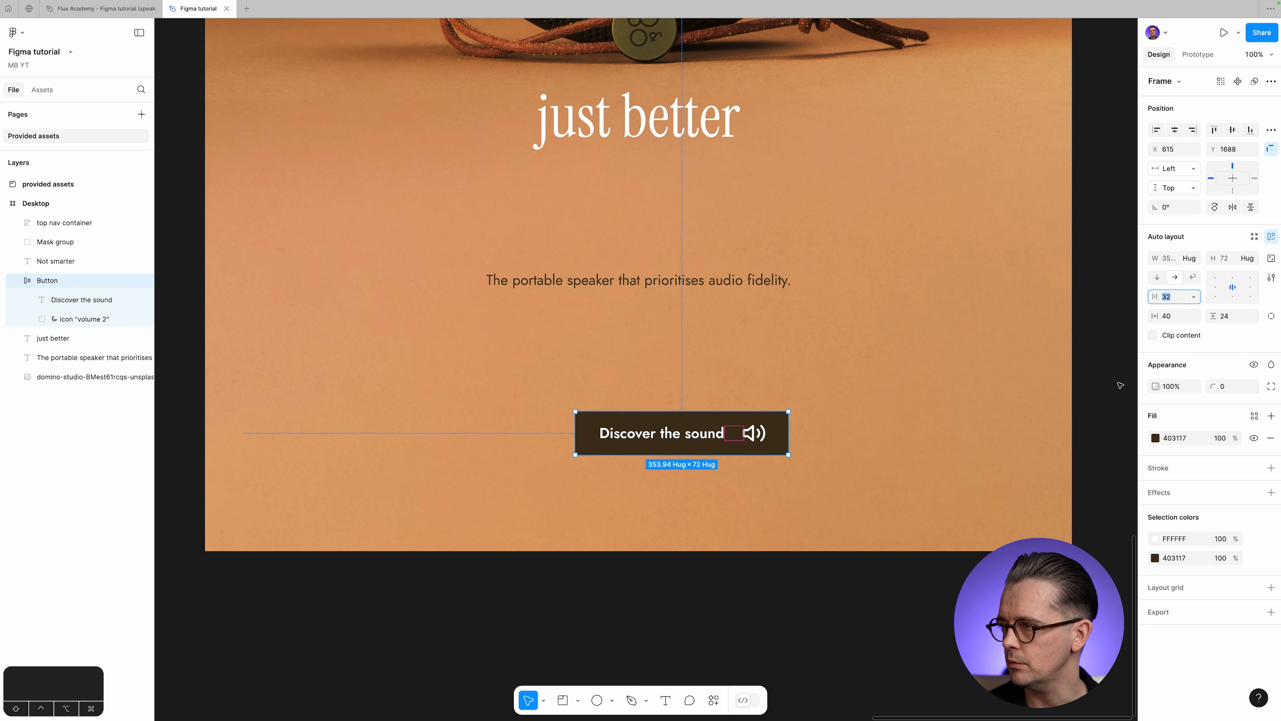
left_click(816, 587)
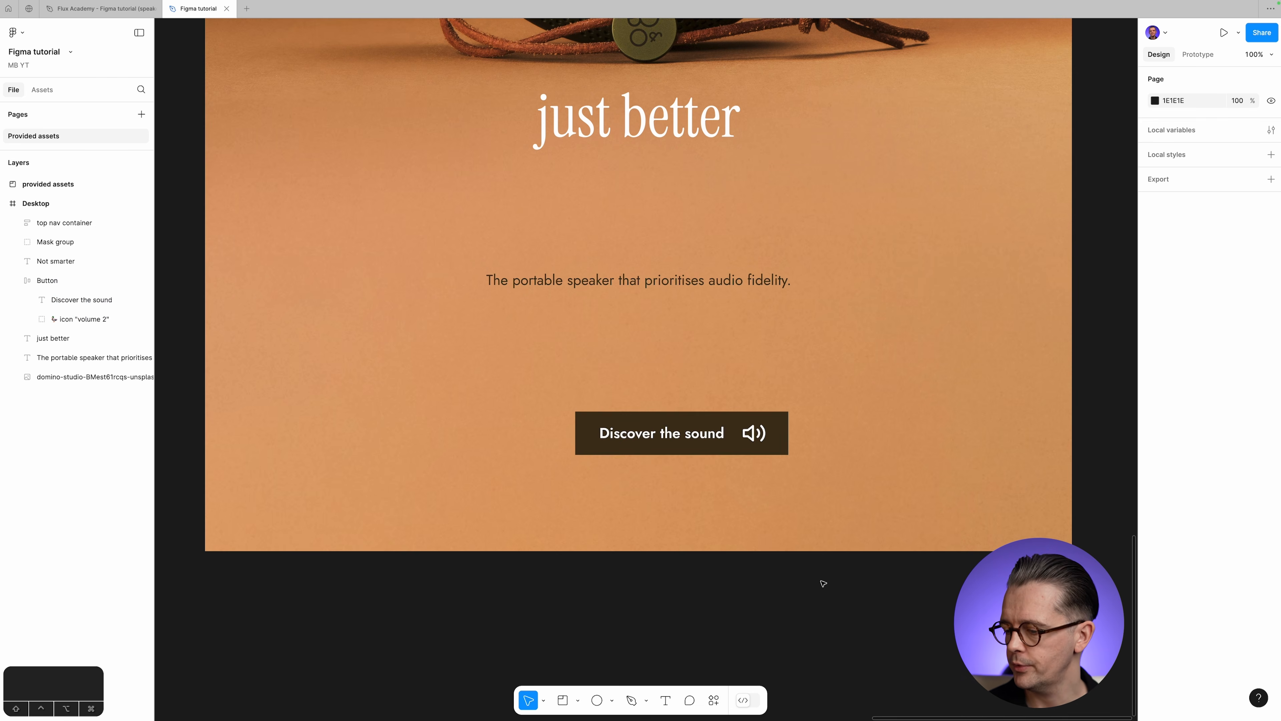
Try rounding the Button frame's corners, raising the radius gradually and setting it to 16, and deselect the frame.
left_click(58, 285)
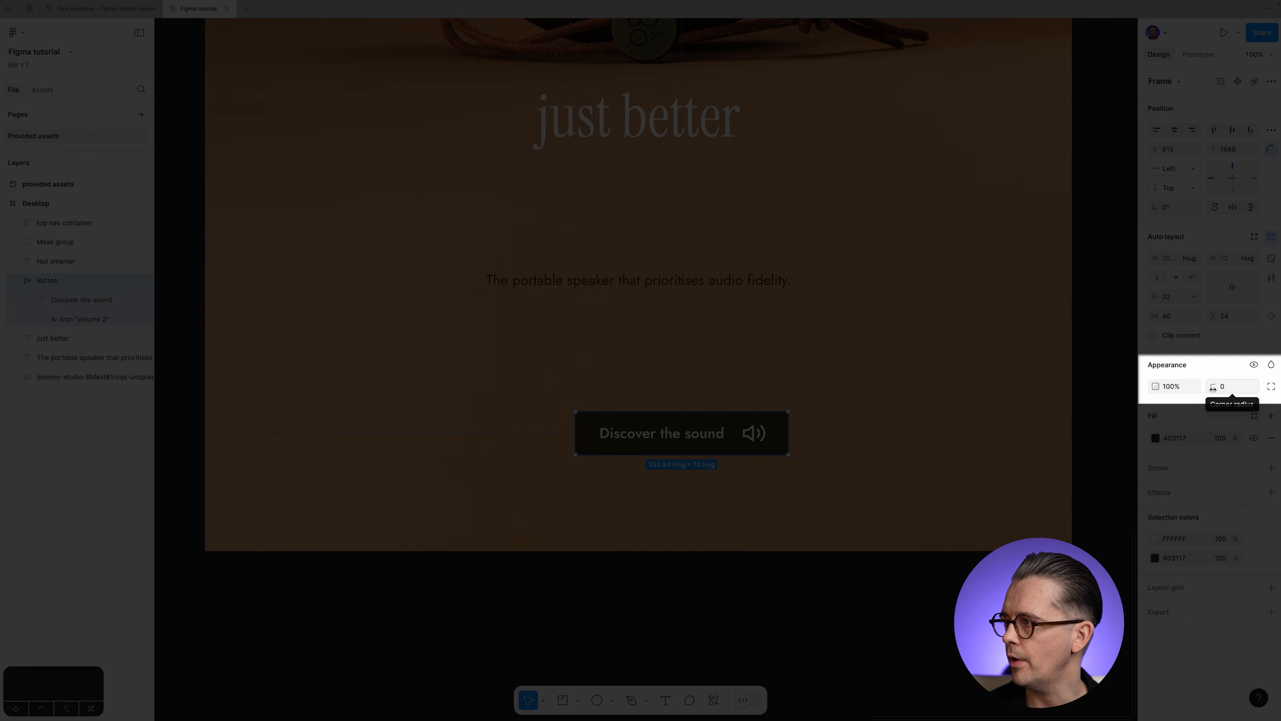
left_click(1230, 392)
key("Up")
key("Up")
key("Up")
key("Up")
key("Up")
key("Up")
key("Up")
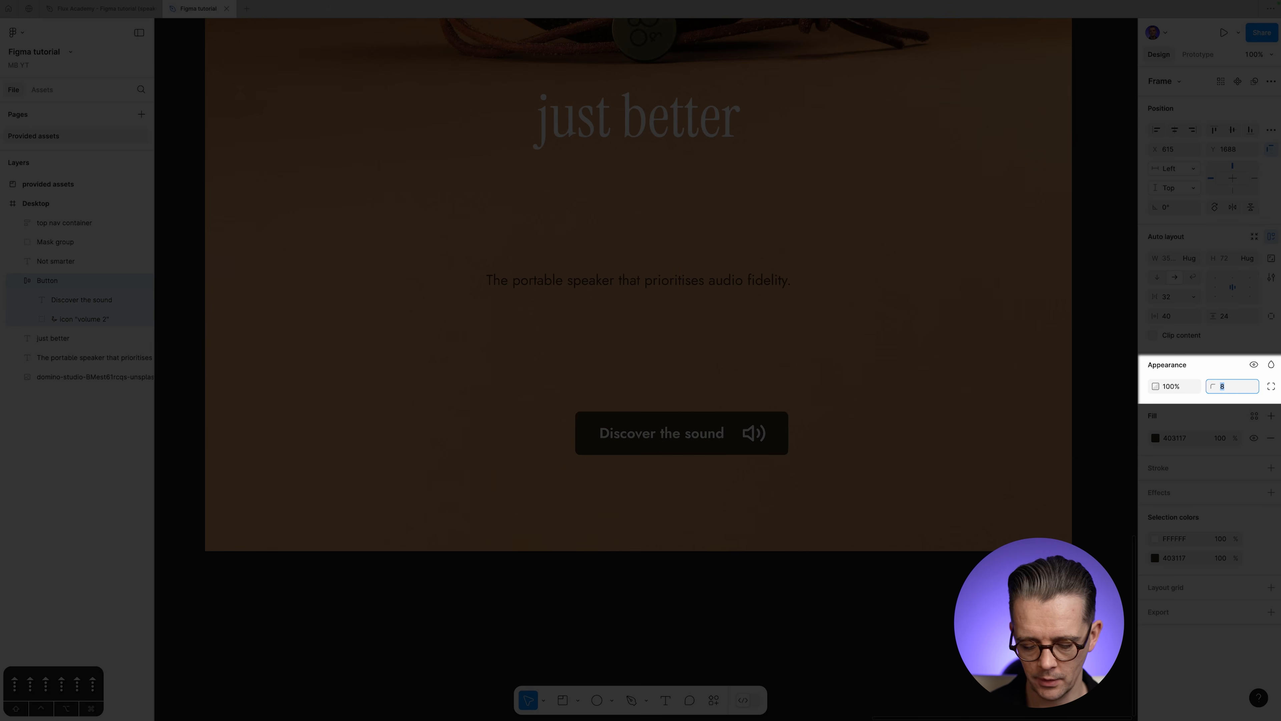
type("16")
key("Tab")
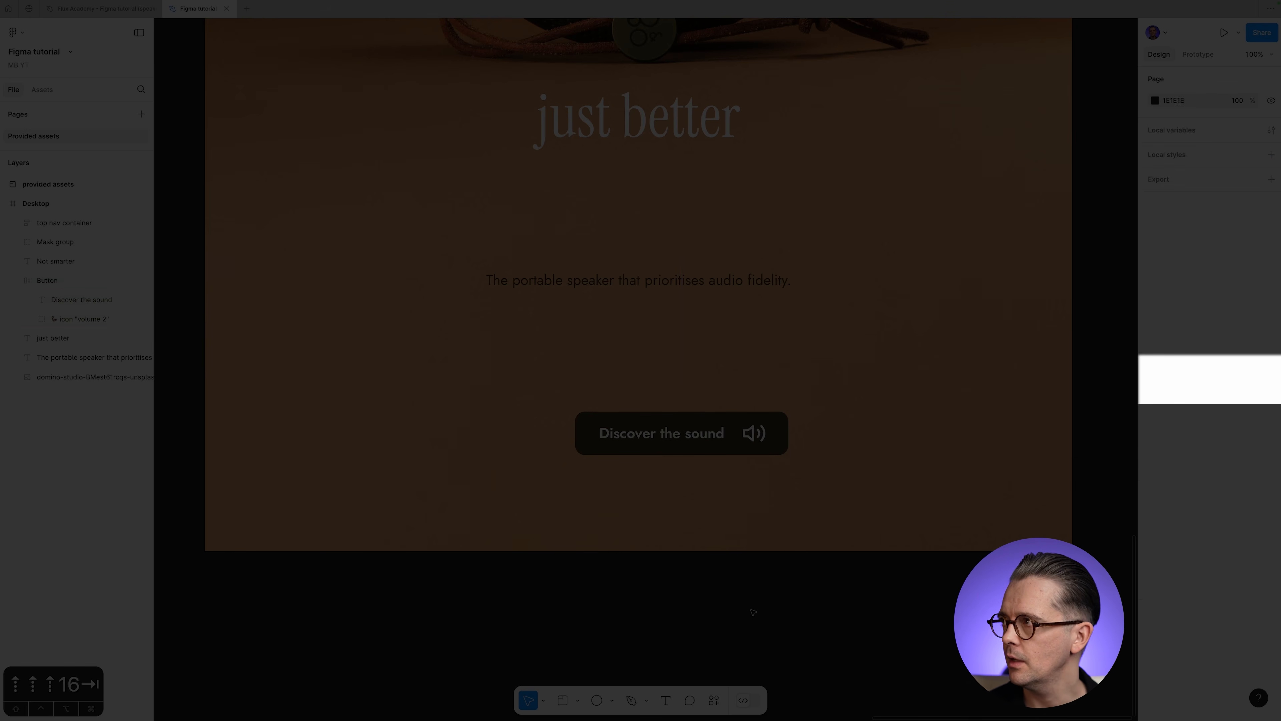
left_click(752, 607)
Set the Button frame's corner radius to 72 to give it pill-shaped ends.
key("super+equal")
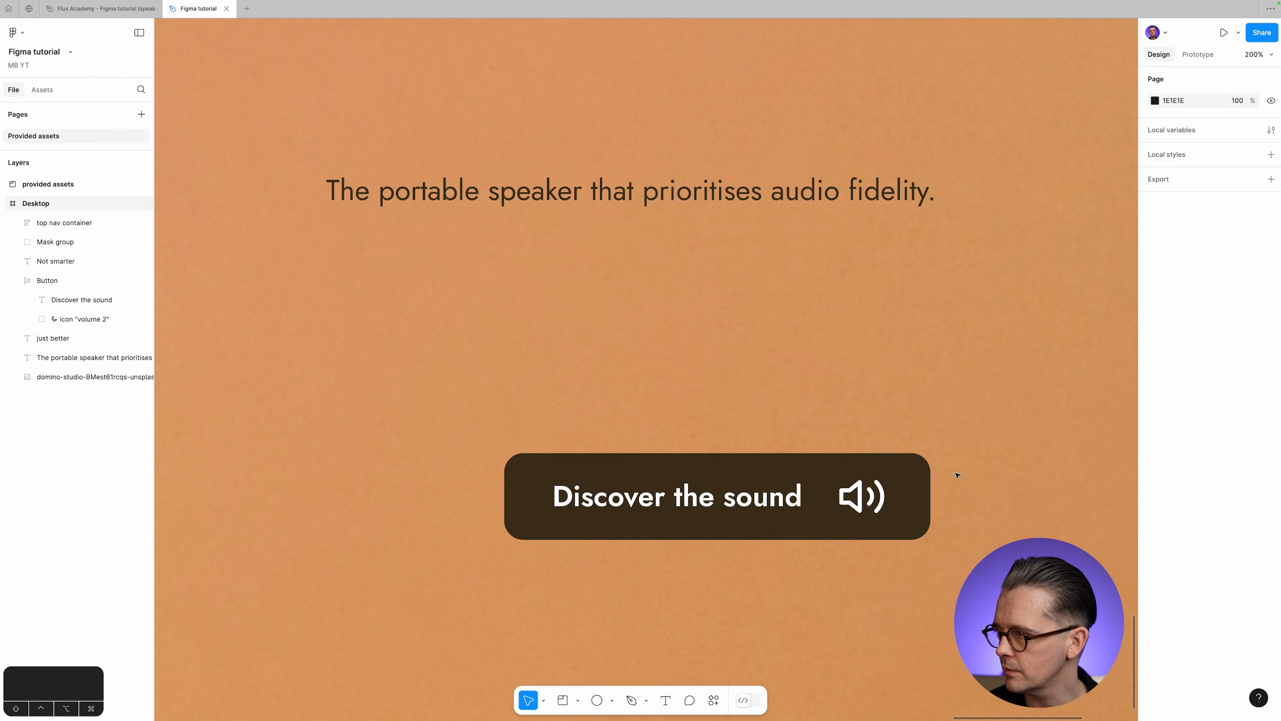
left_click(88, 286)
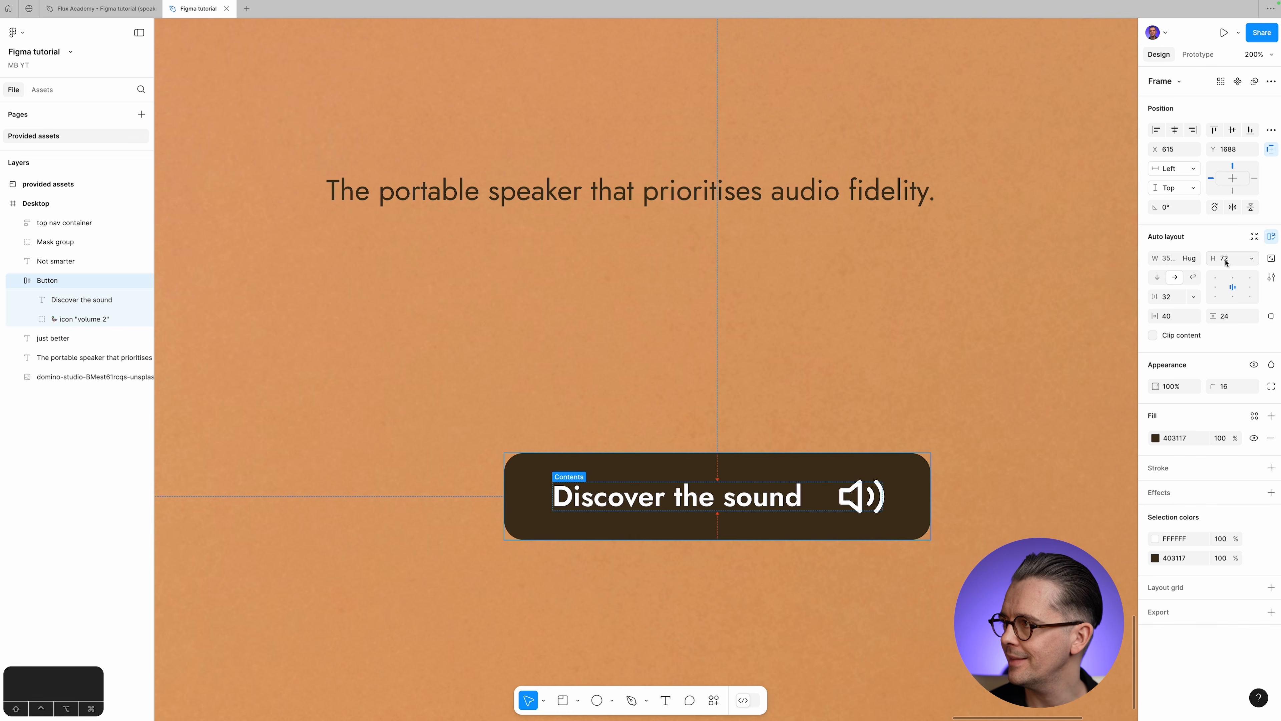
left_click(1231, 388)
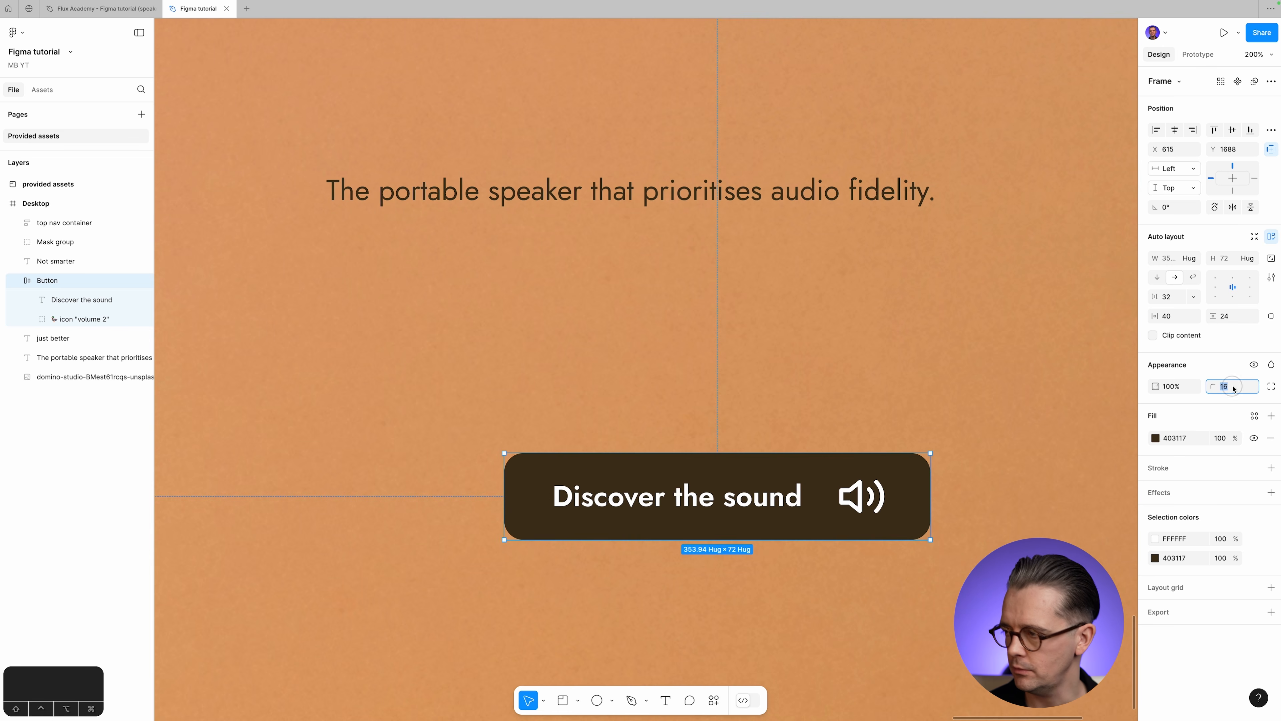
type("72")
key("Tab")
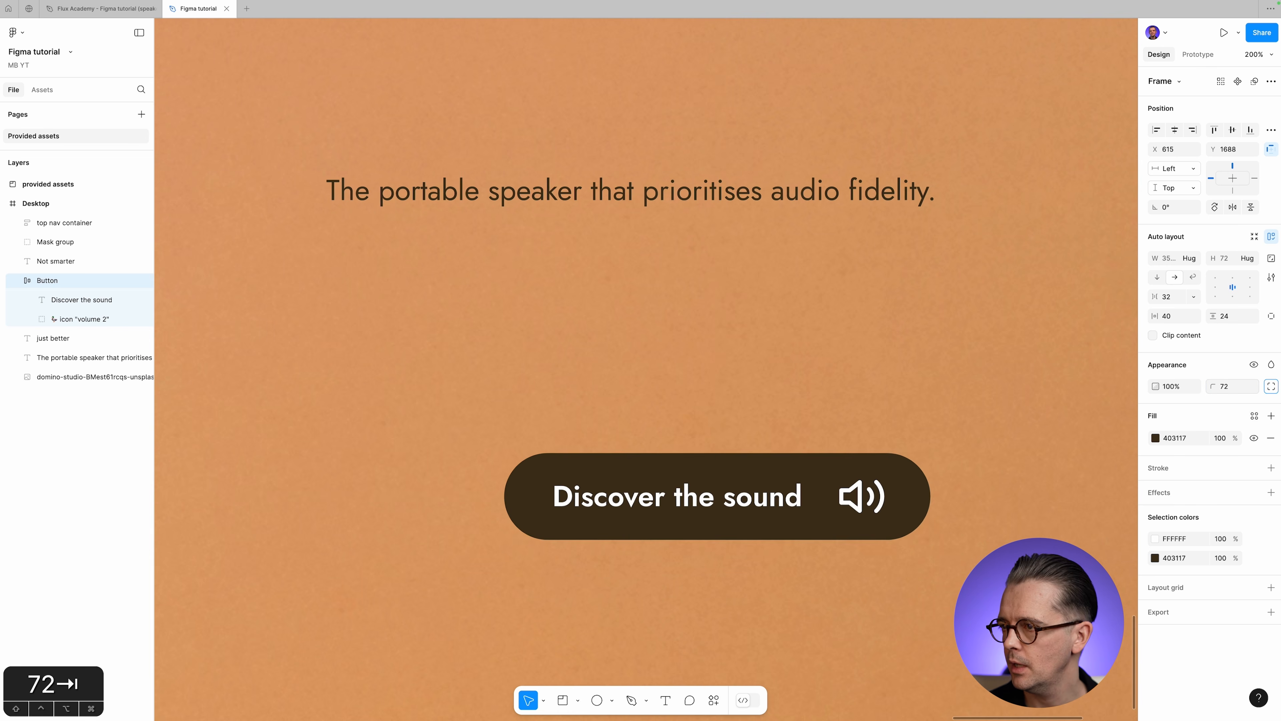
Set the Button frame's corner radius to 999 and deselect it.
left_click(1237, 387)
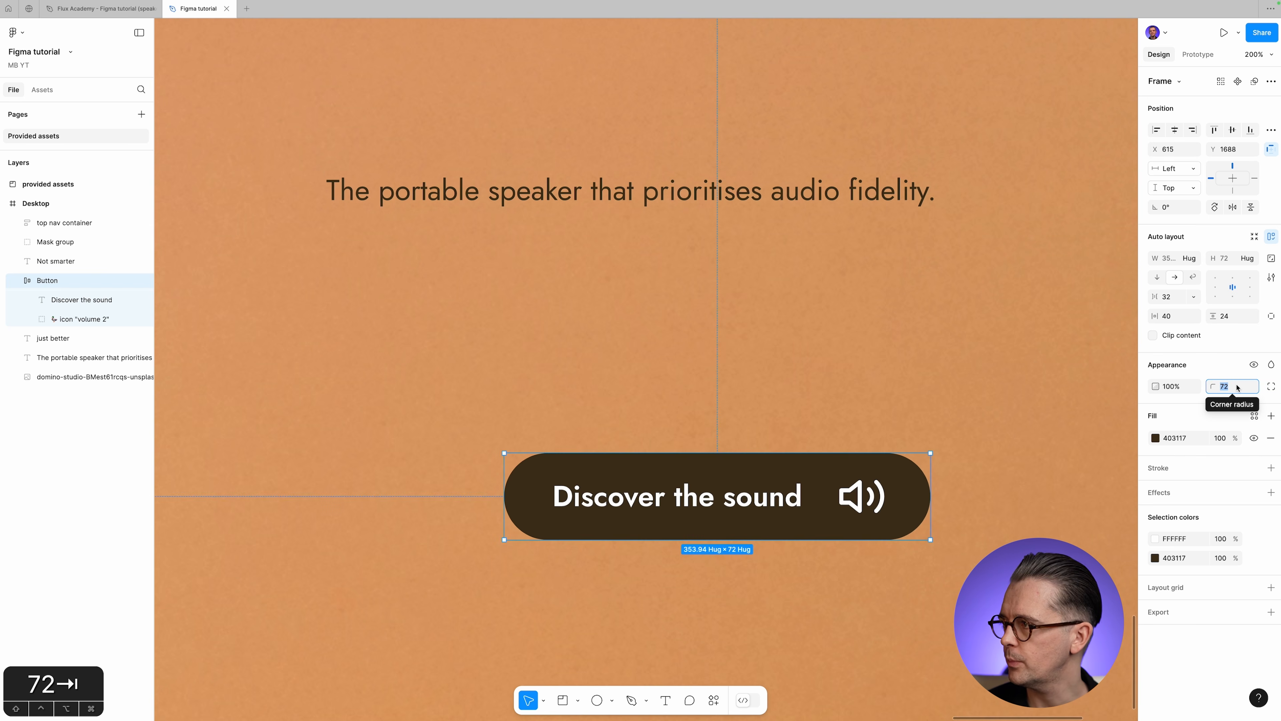
type("999")
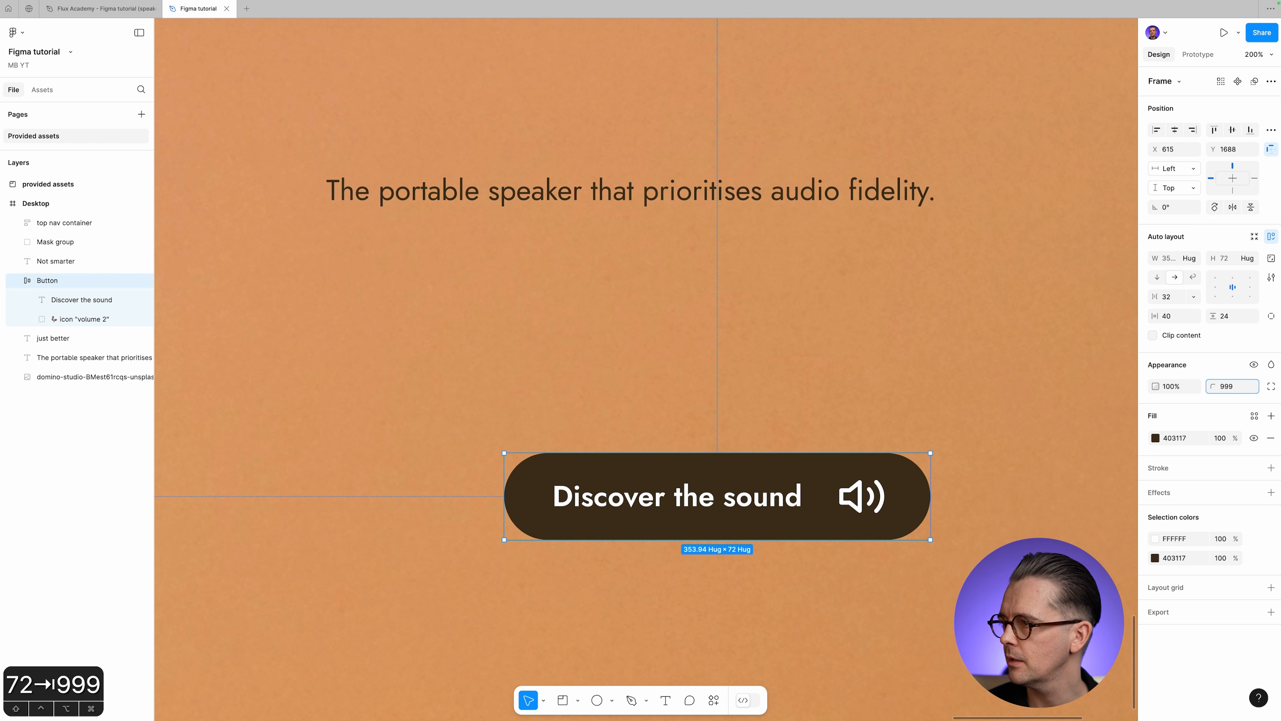
key("Tab")
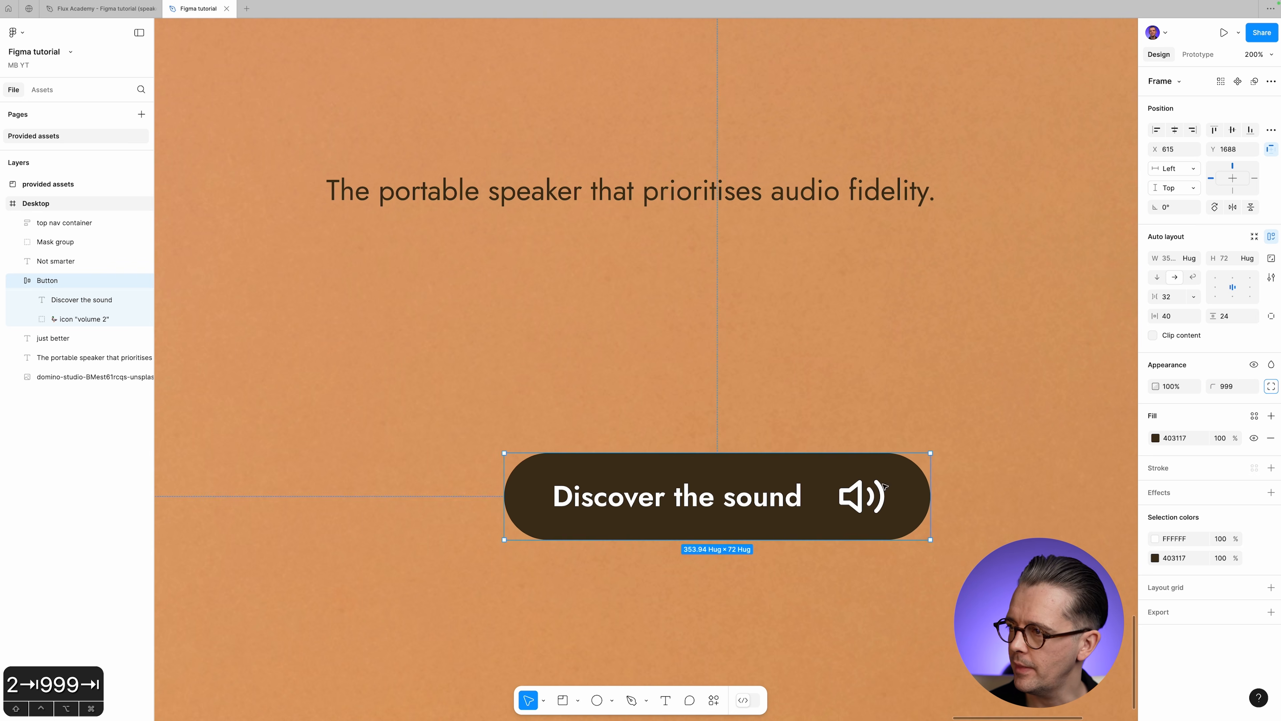
key("shift+0")
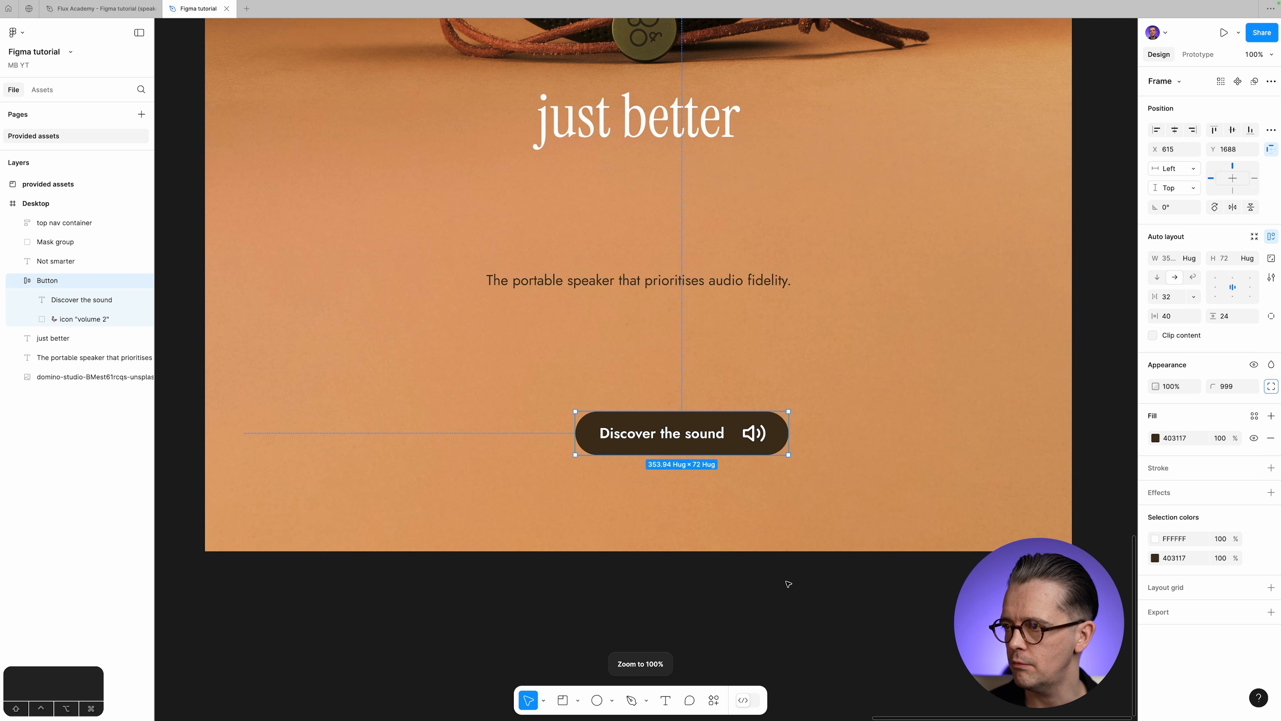
left_click(781, 596)
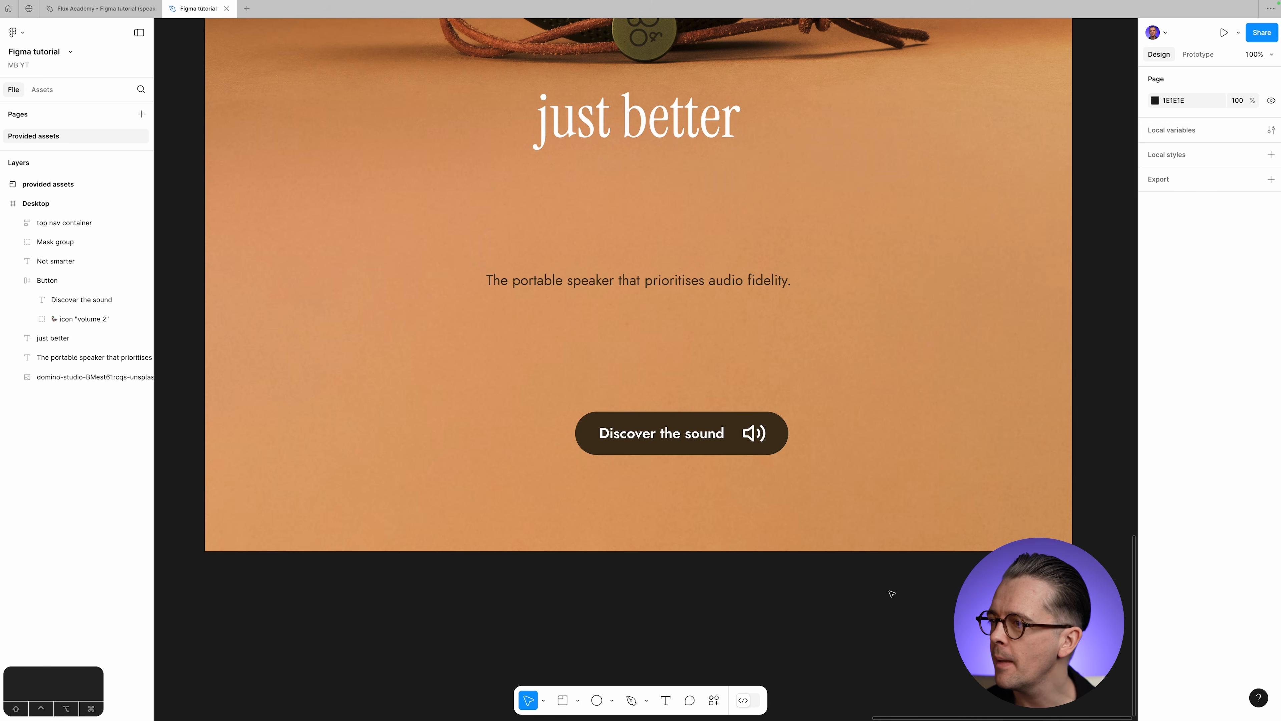
Centre the Button frame horizontally on the Desktop frame.
scroll(892, 594, "down", 1)
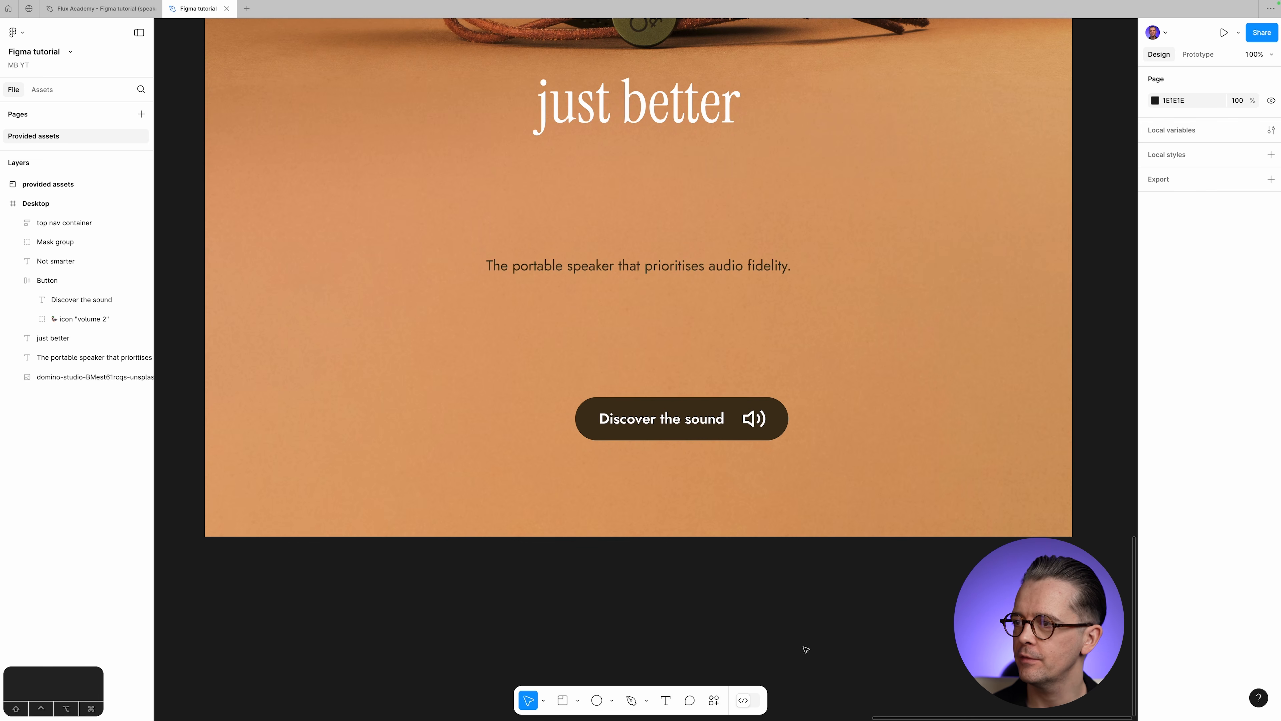
scroll(802, 653, "up", 6)
scroll(805, 659, "up", 5)
scroll(805, 659, "down", 4)
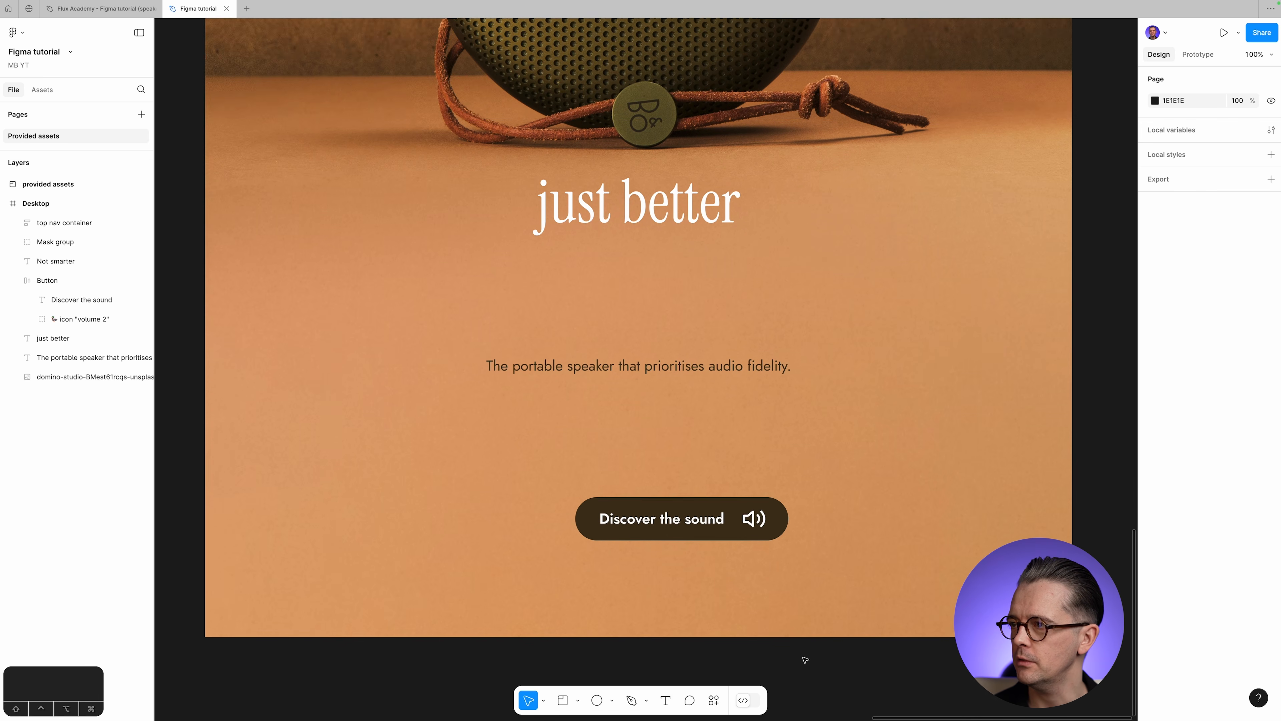
scroll(812, 655, "up", 4)
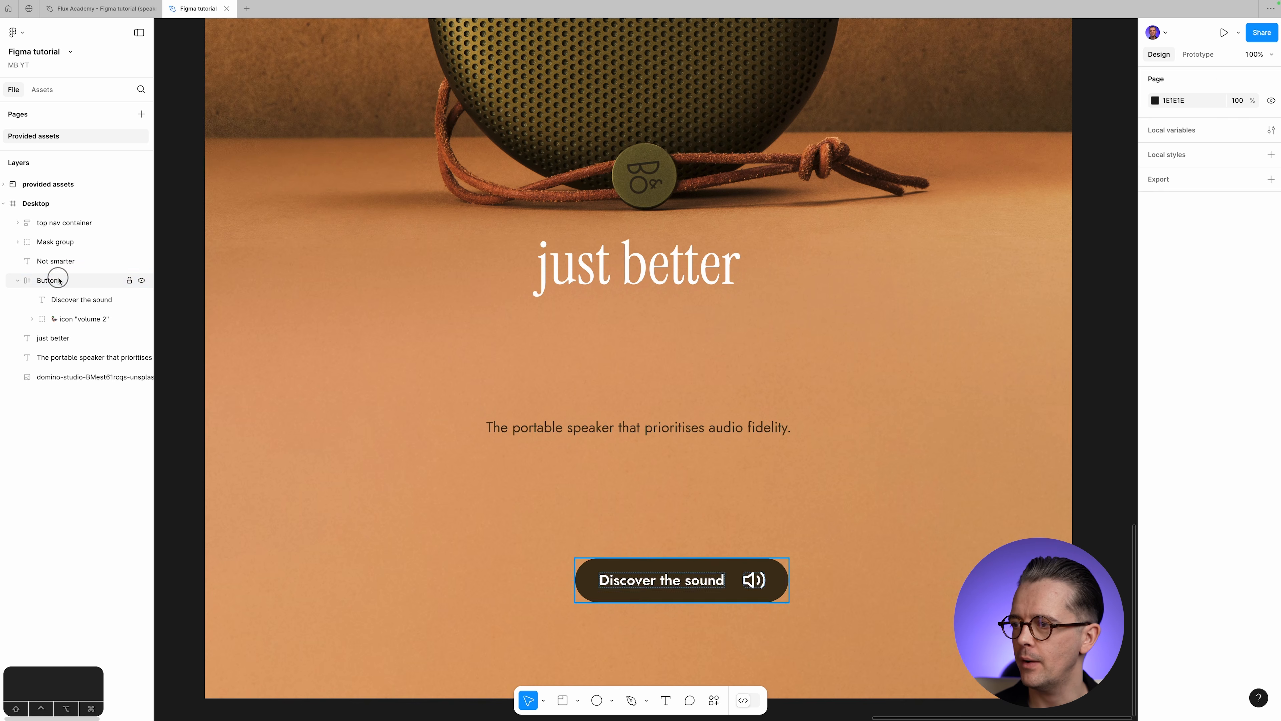
left_click(53, 280)
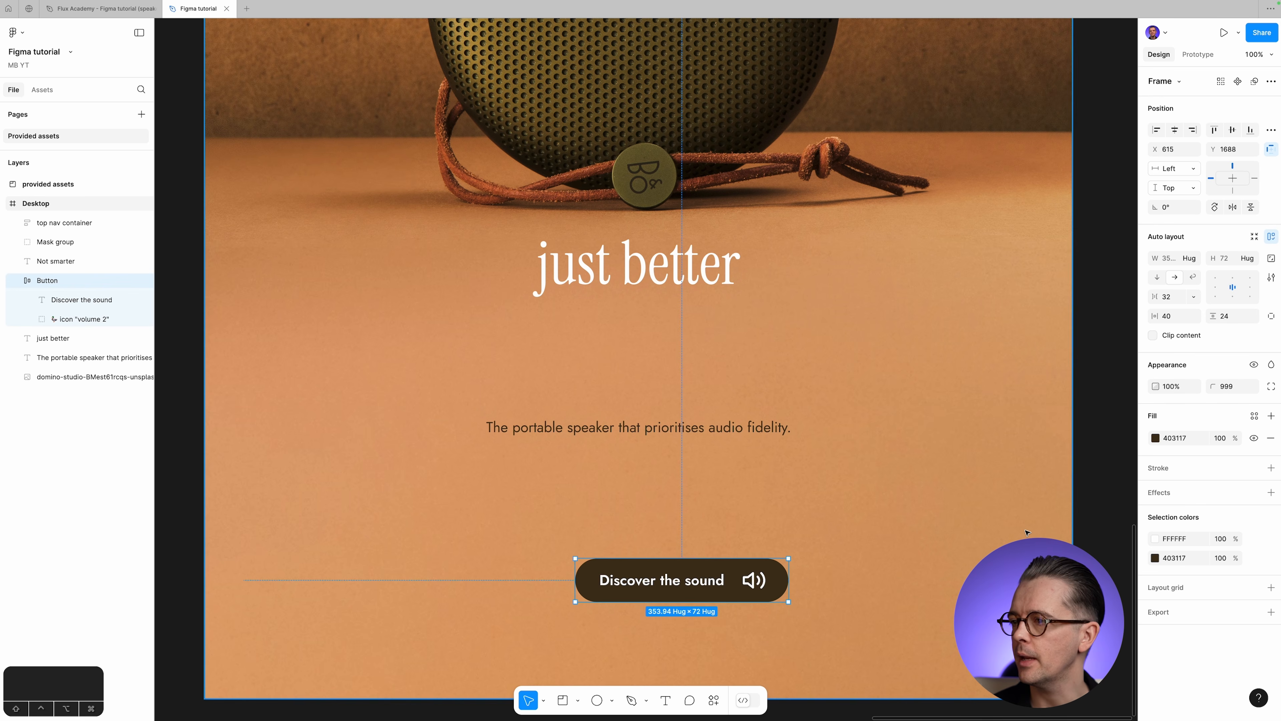
key("alt+h")
scroll(983, 481, "up", 3)
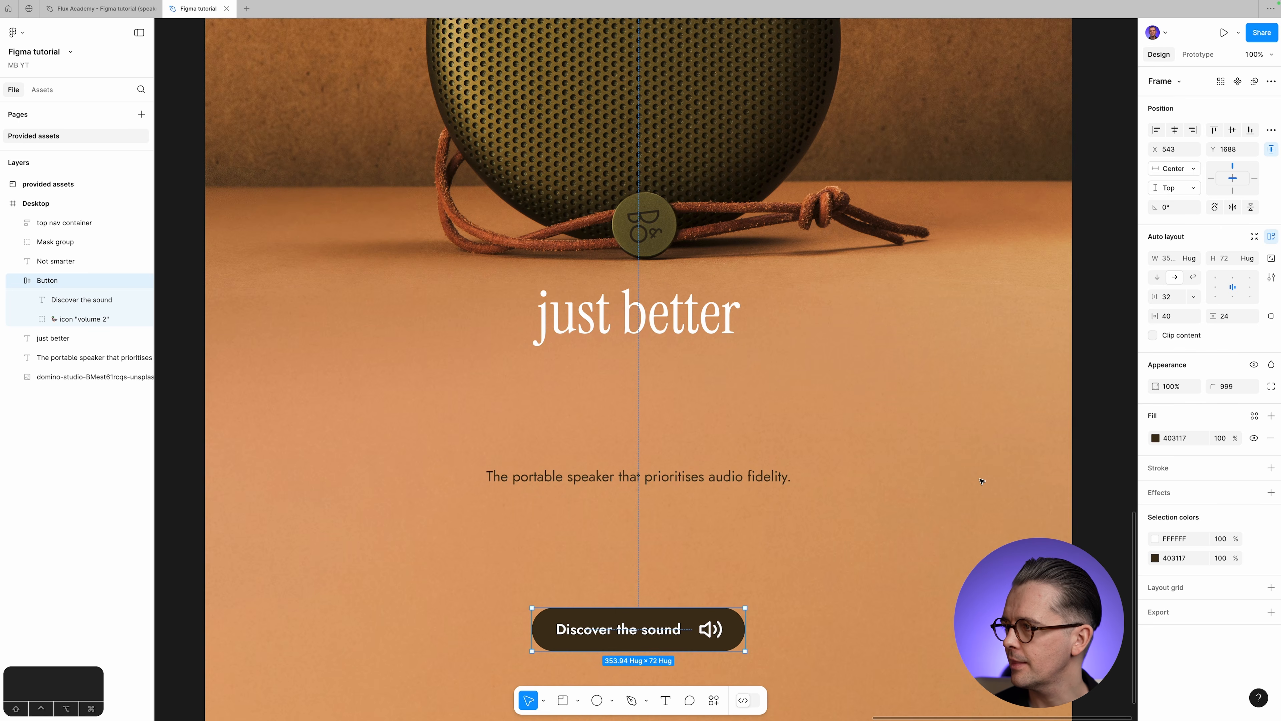
Recolour the Button's fill to 353313 by sampling a dark olive tone from the speaker photo.
left_click(1155, 438)
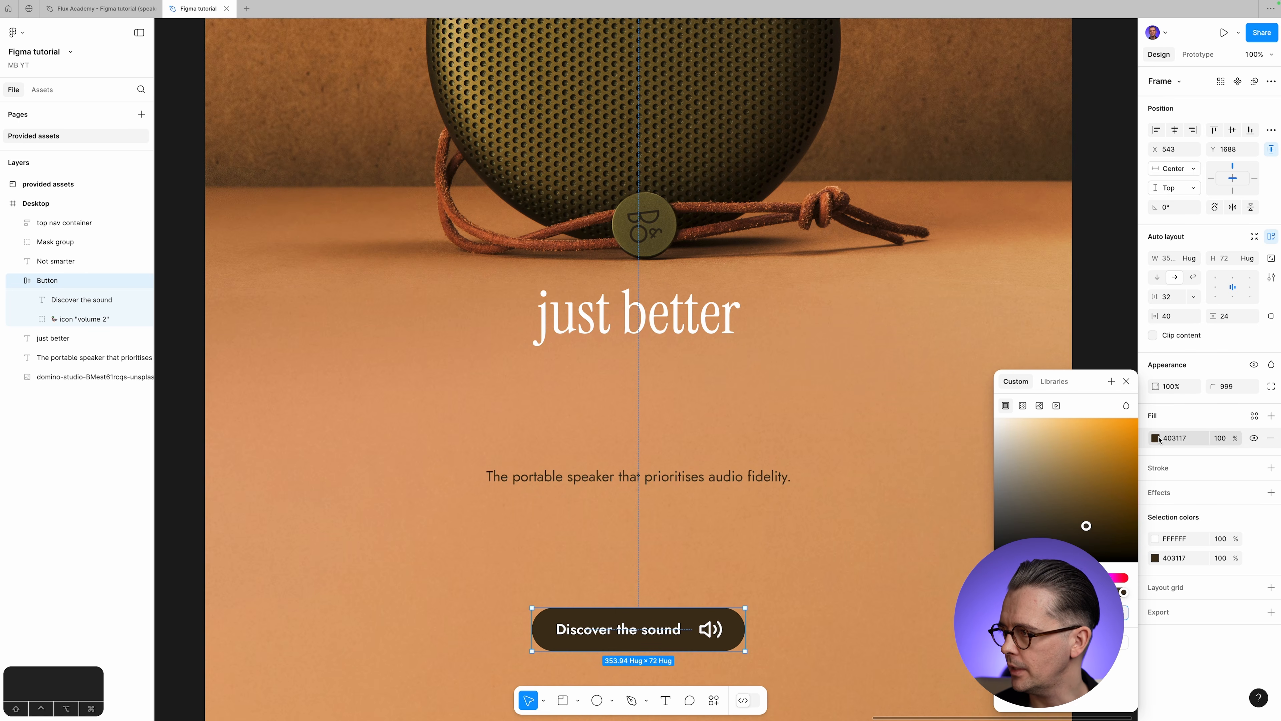
key("i")
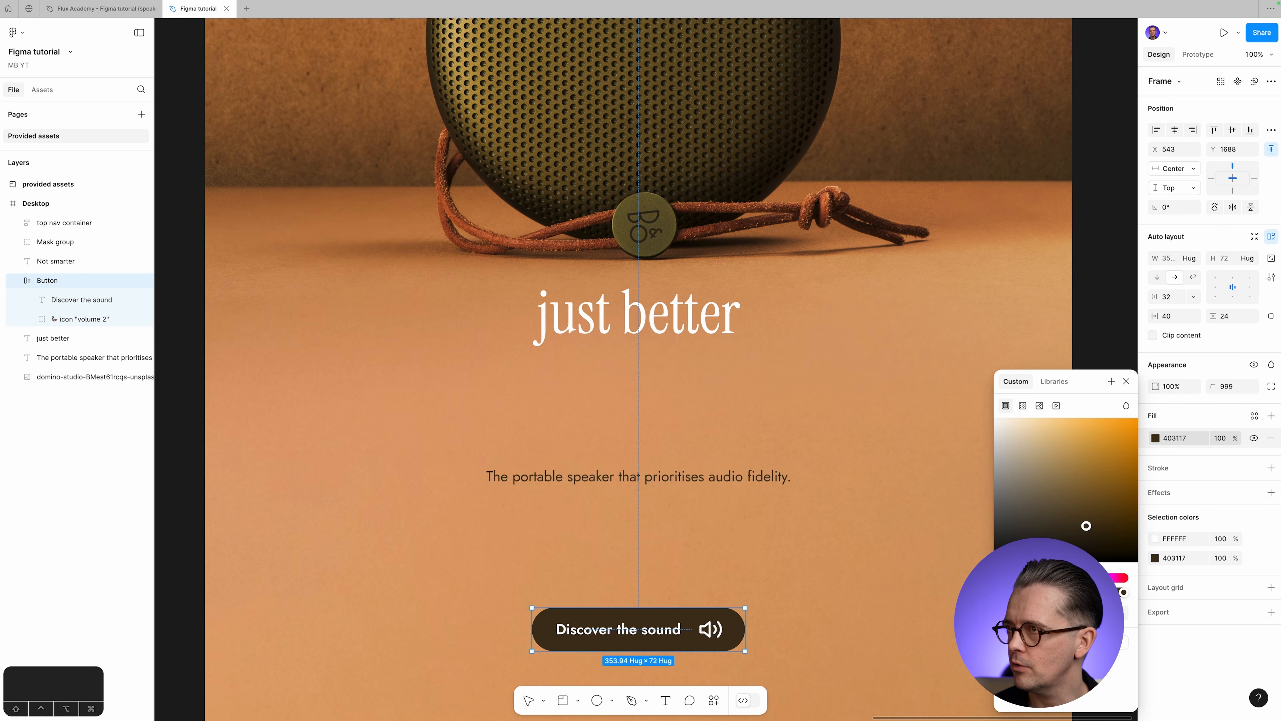
left_click(569, 188)
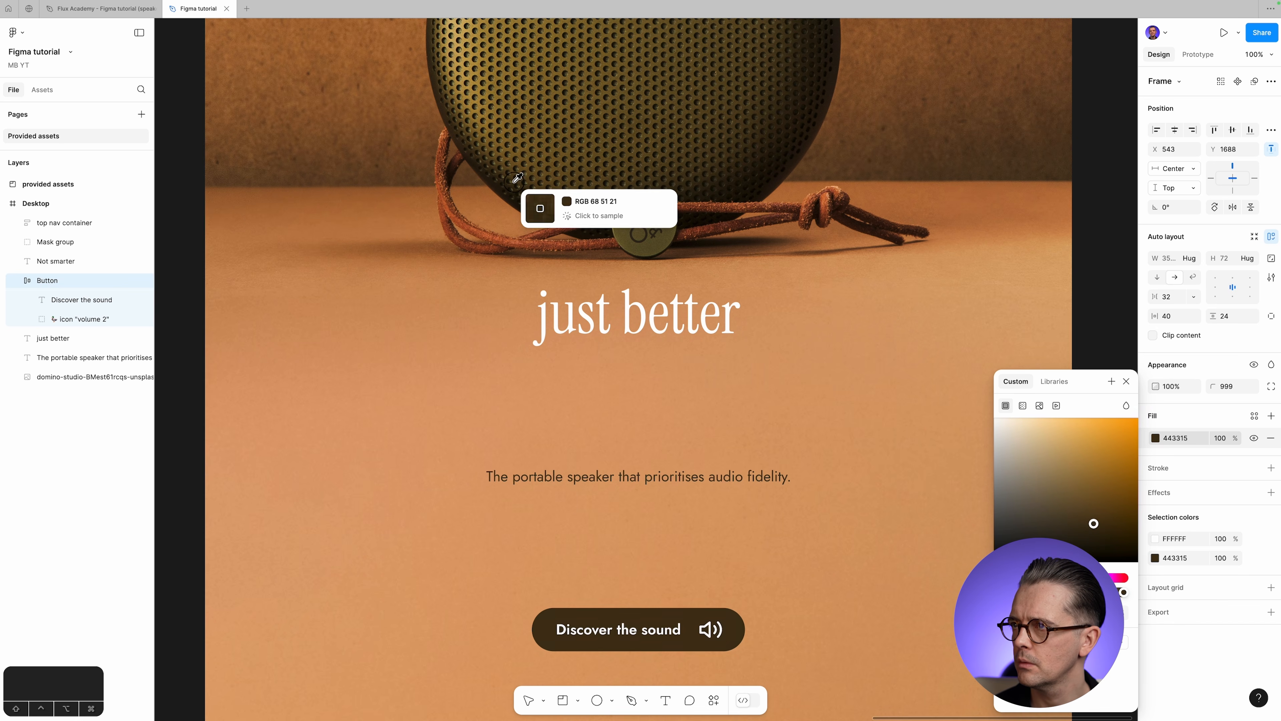
left_click(514, 177)
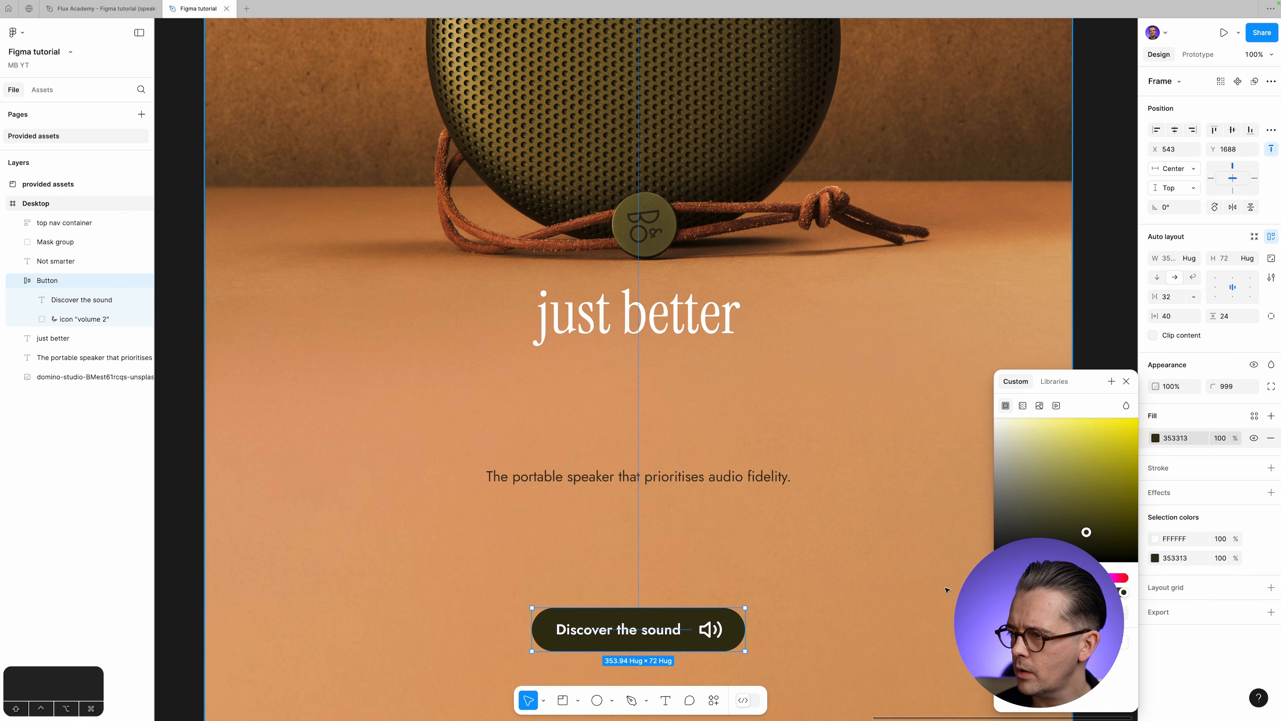
scroll(929, 601, "down", 1)
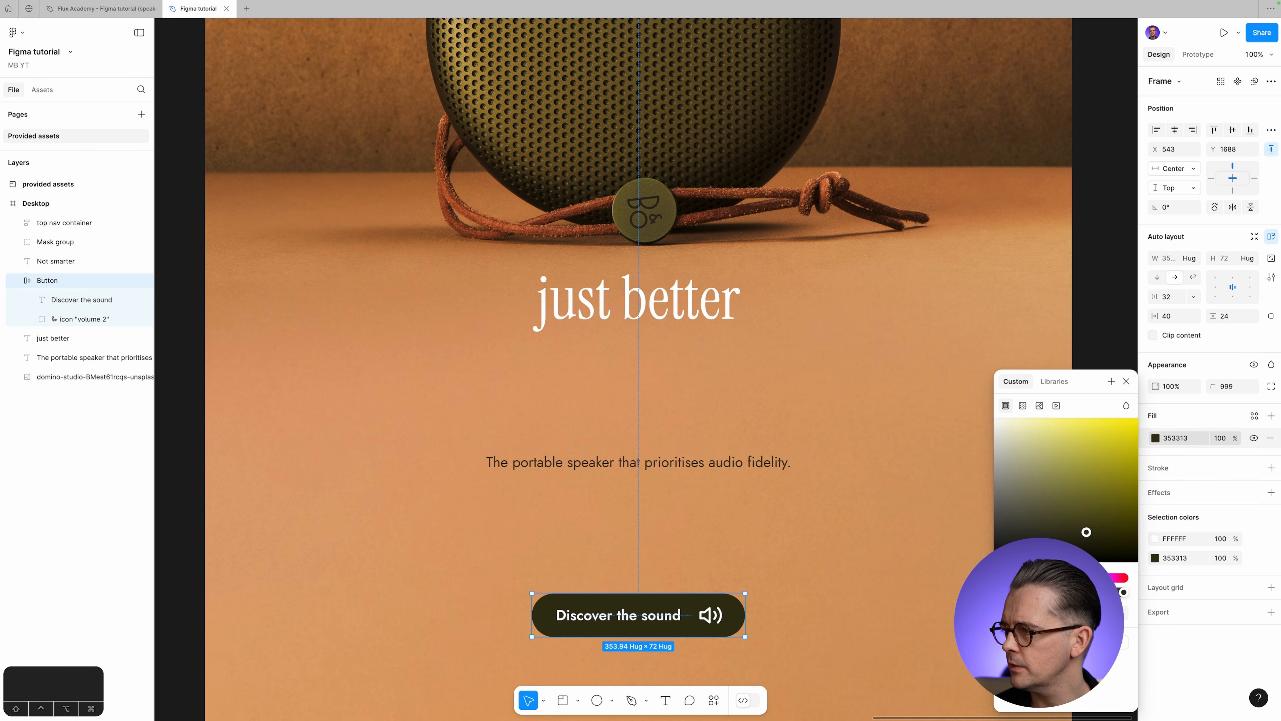
left_click_drag(1088, 411, 881, 178)
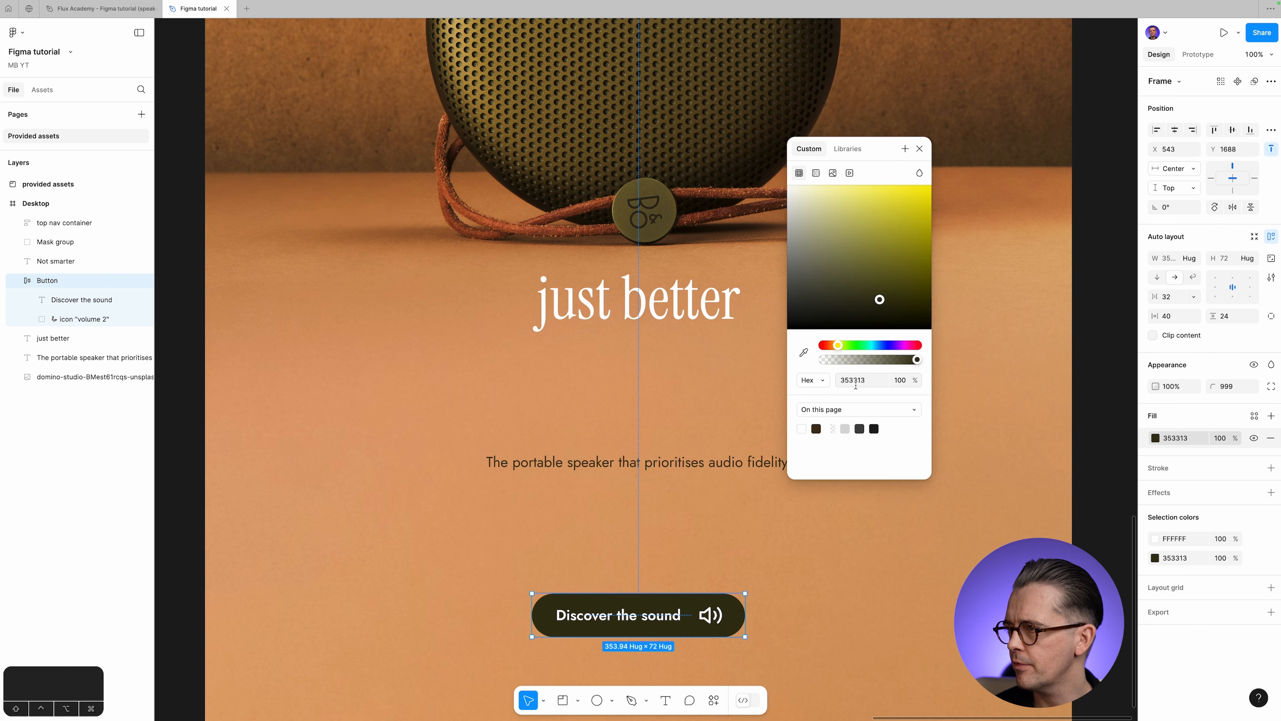
left_click_drag(856, 384, 887, 384)
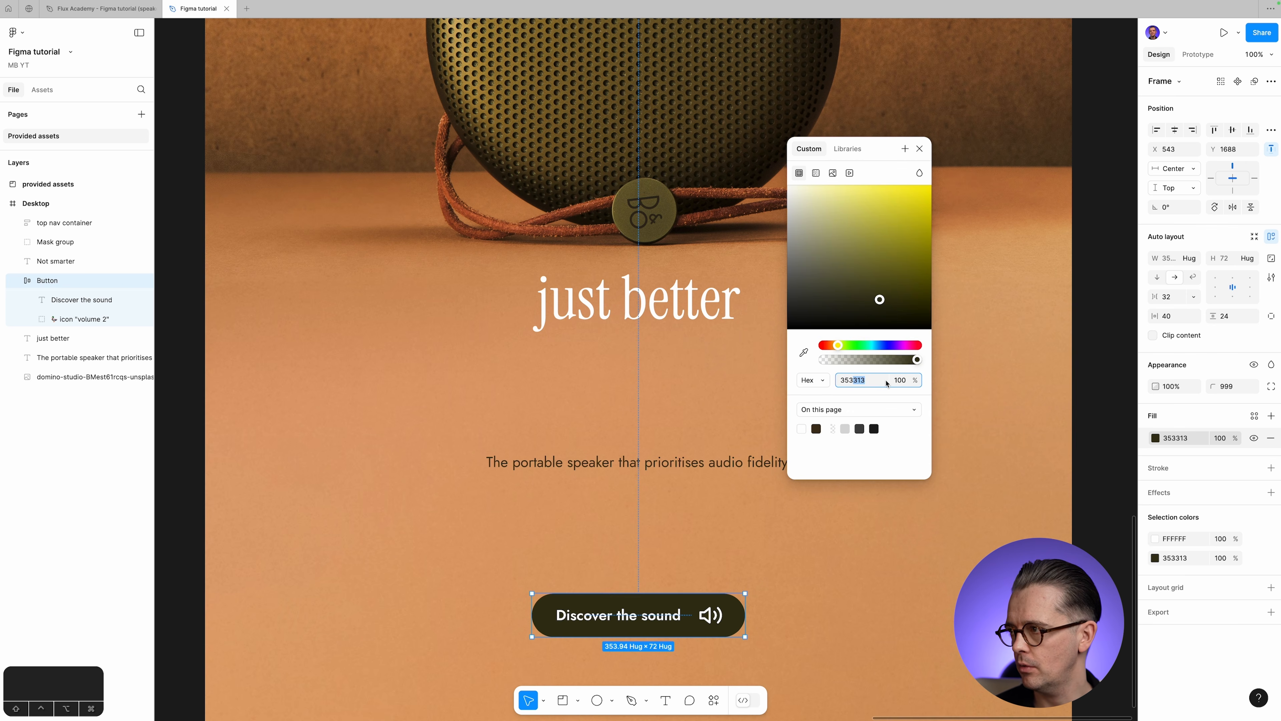
Turn the Button's fill into a linear gradient and sample 8E6D2B from the speaker for its 100% stop.
left_click(816, 173)
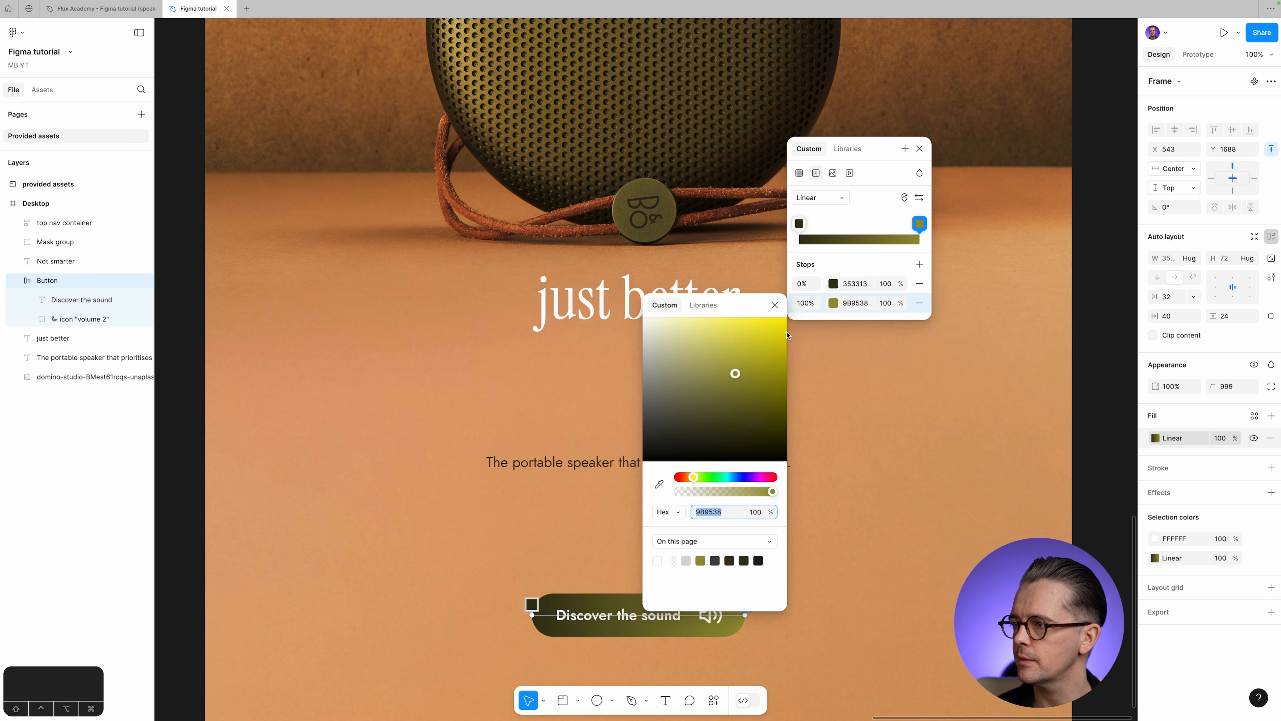
left_click_drag(732, 317, 727, 237)
left_click(655, 404)
left_click(515, 93)
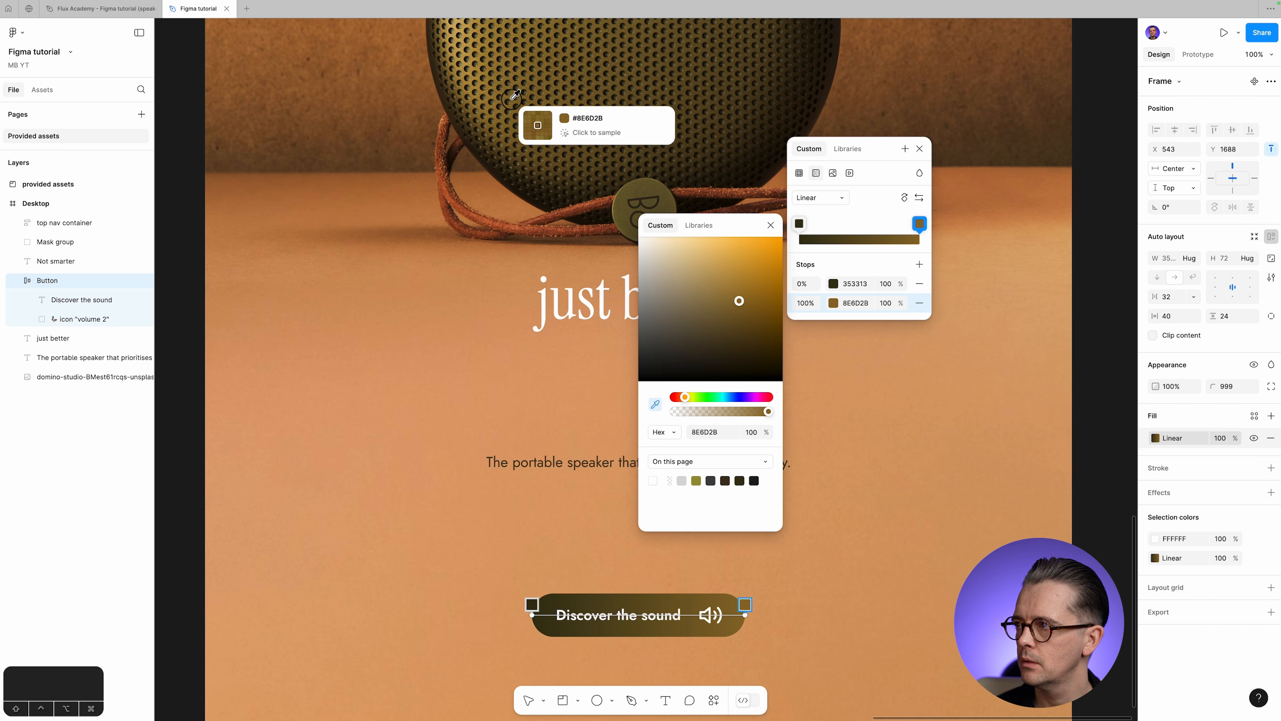
left_click(512, 98)
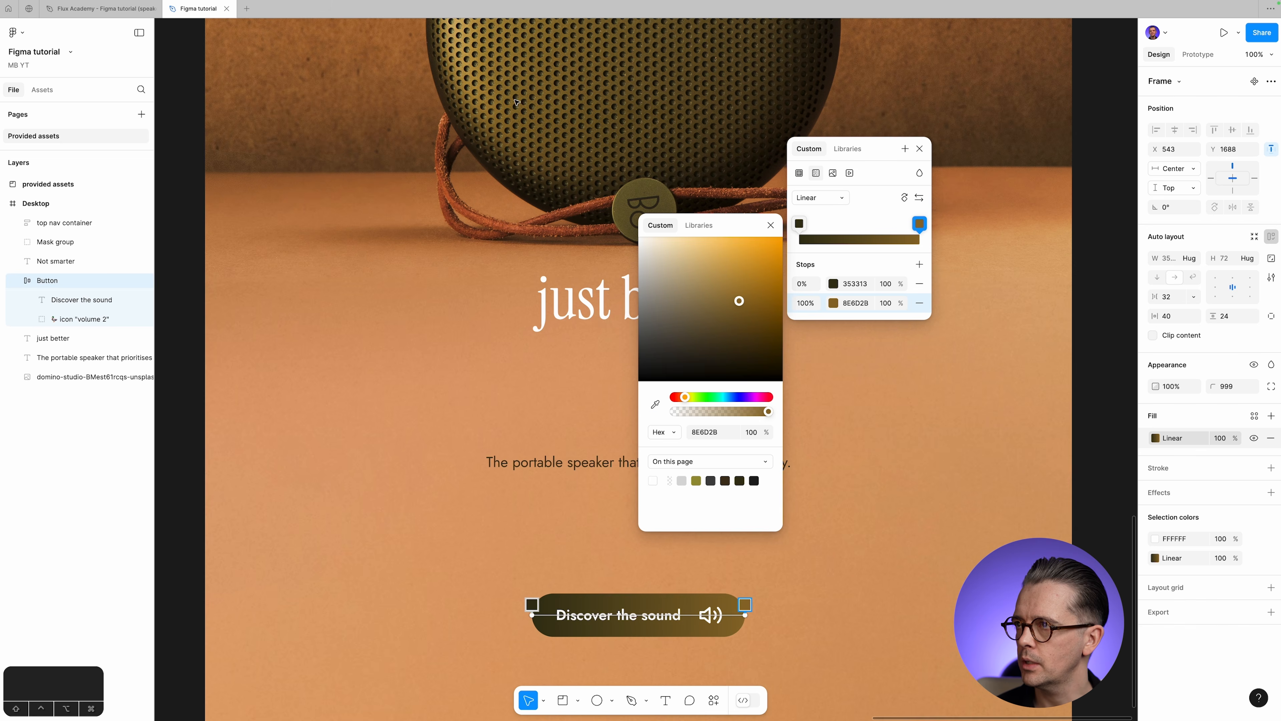
left_click(771, 226)
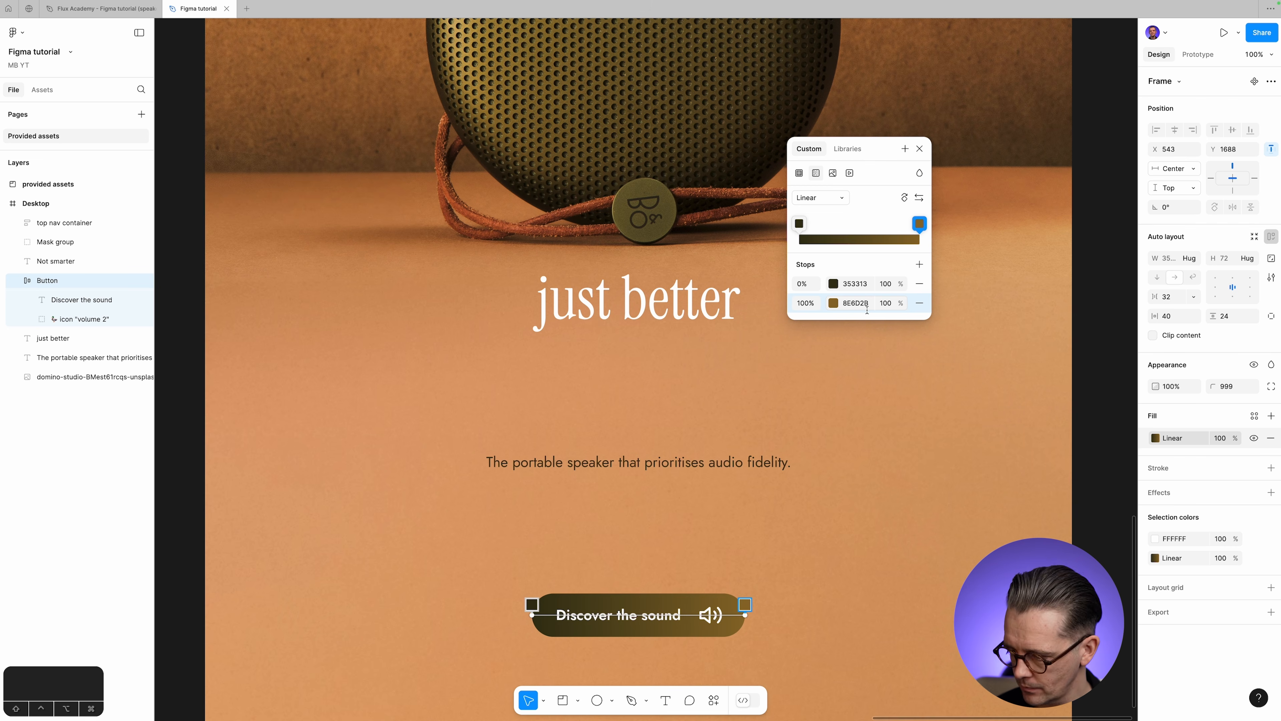
left_click(920, 150)
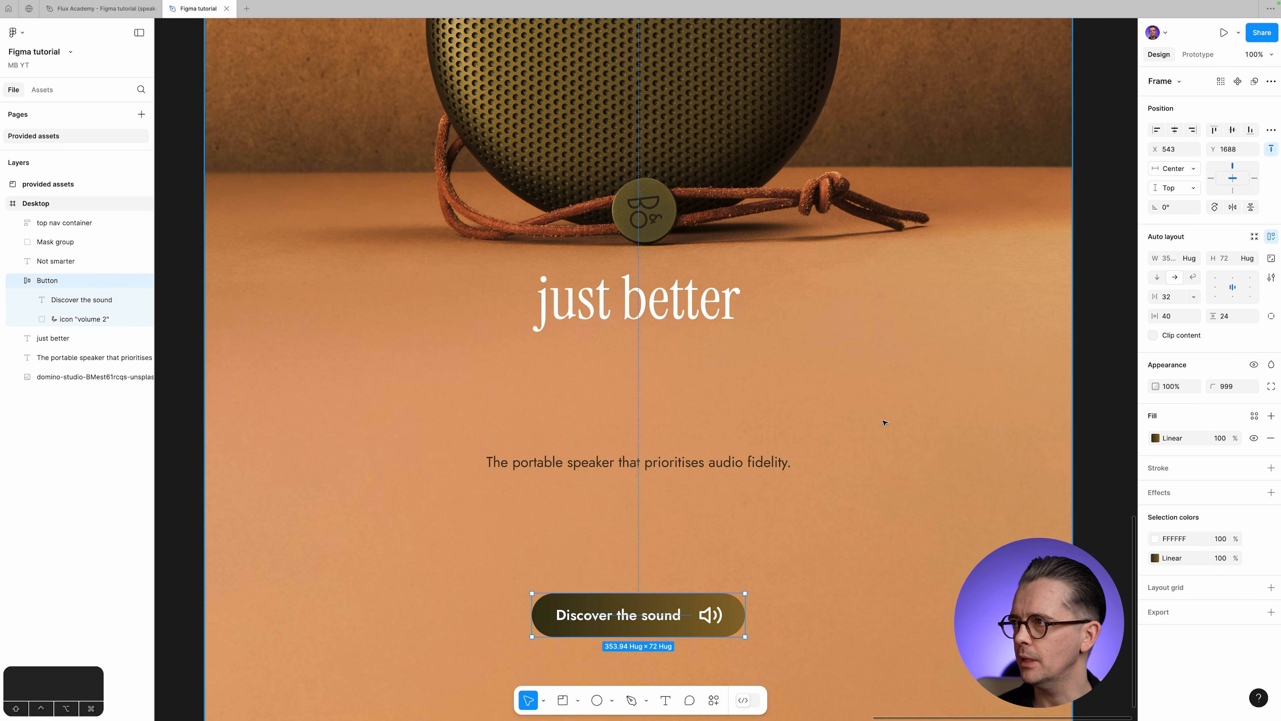
Move the Button below the speaker, beside the "just better" heading, at about X 951, Y 1147.
left_click_drag(577, 608, 928, 103)
scroll(927, 103, "up", 5)
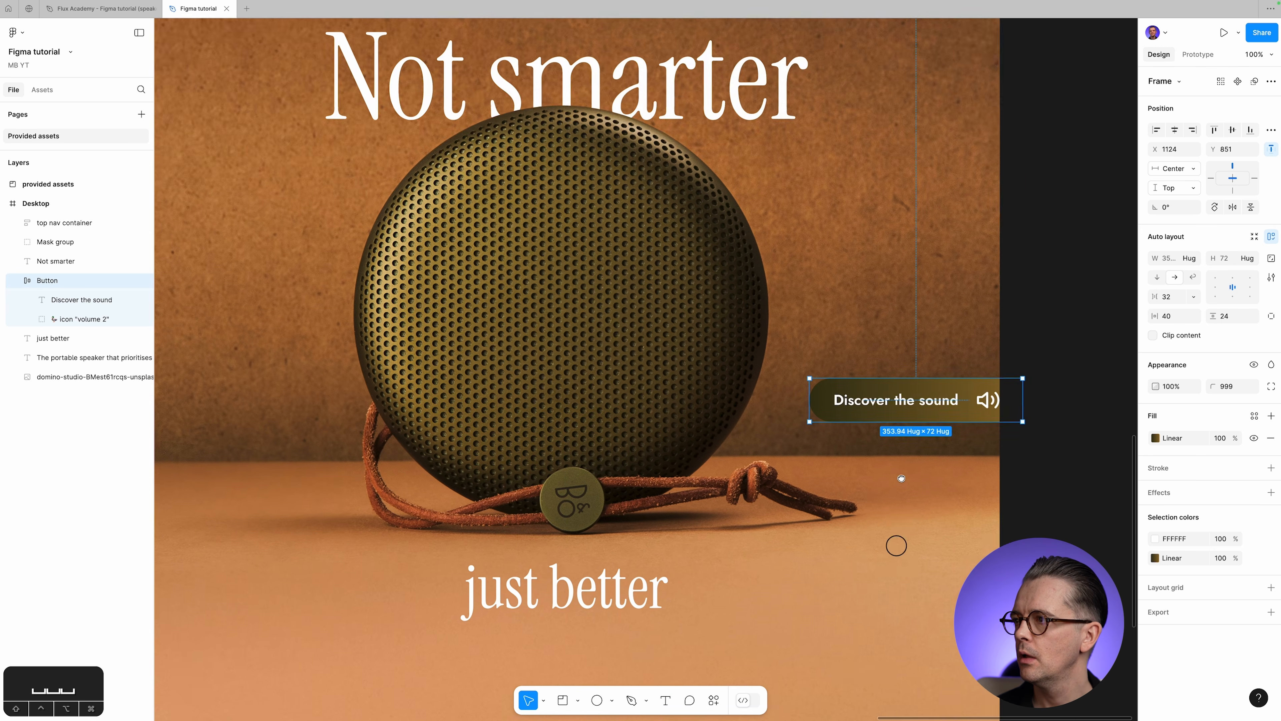
scroll(895, 544, "down", 3)
left_click_drag(874, 247, 768, 435)
left_click_drag(887, 284, 807, 332)
Compare the Button's gradient with the speaker's shading, both close up and in the whole page.
key("z")
left_click_drag(263, 48, 878, 569)
key("space")
left_click_drag(964, 511, 933, 492)
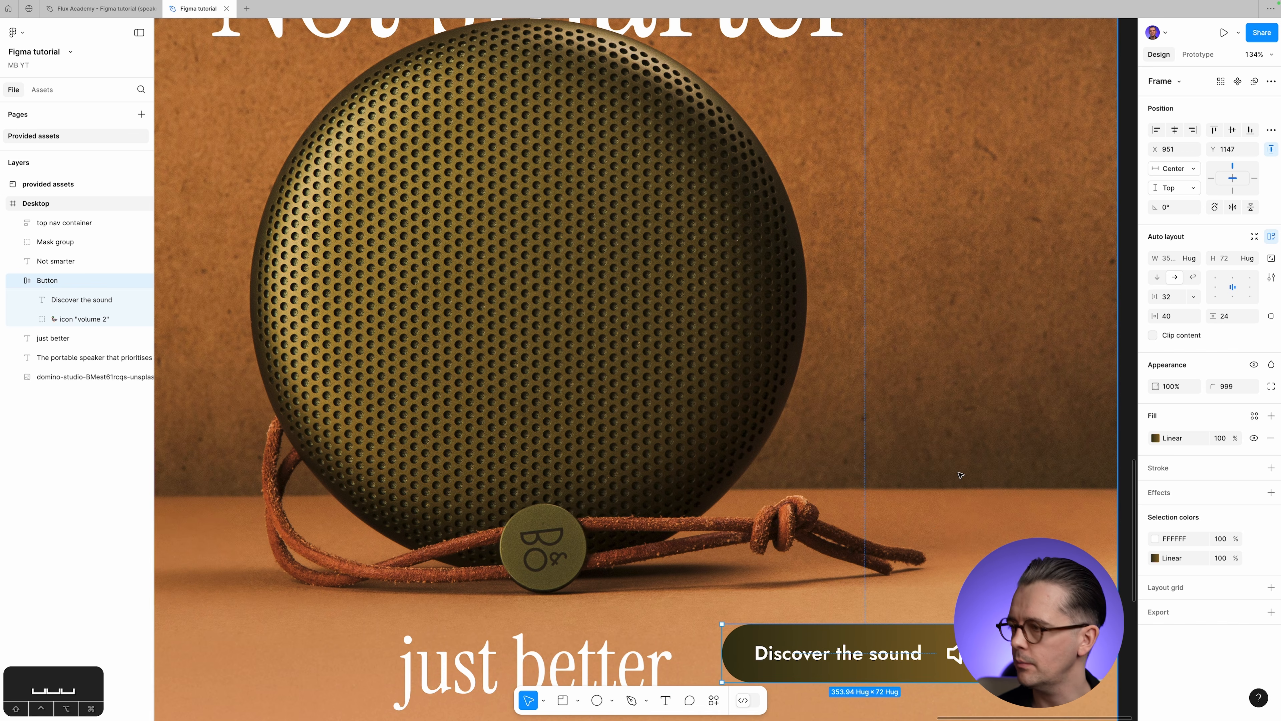
key("super+minus")
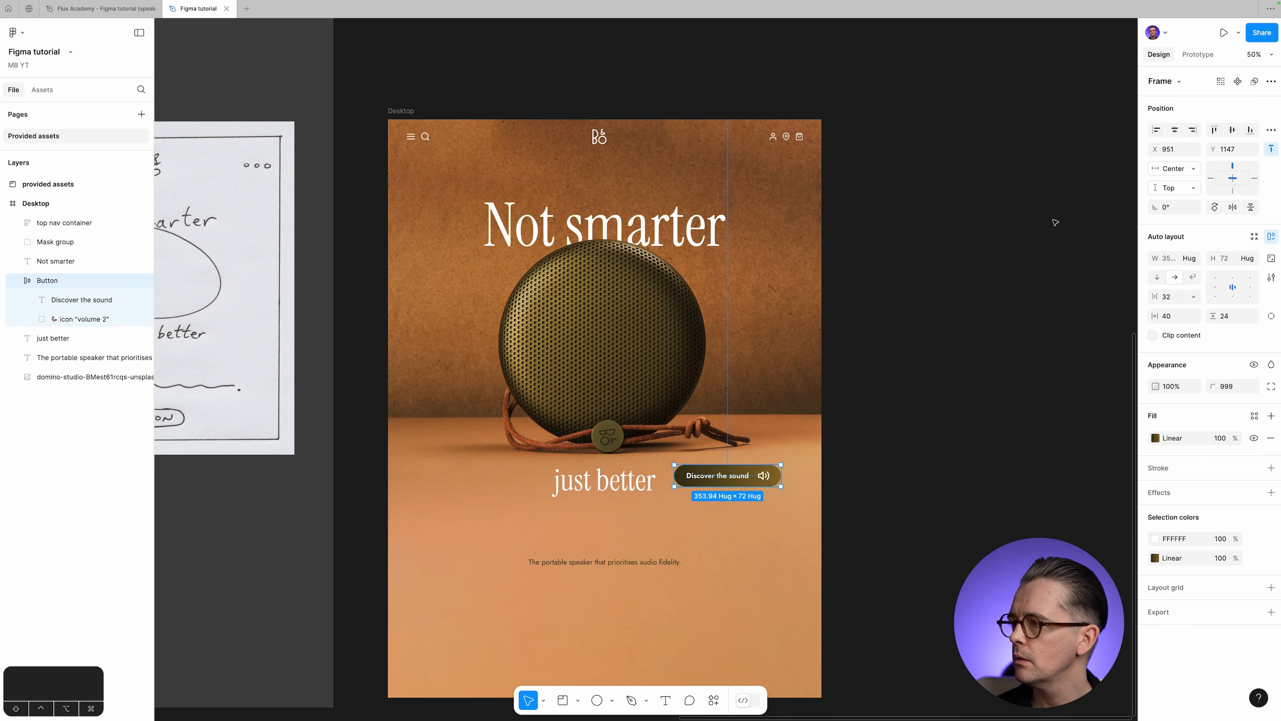
key("super+plus")
left_click_drag(938, 320, 850, 286)
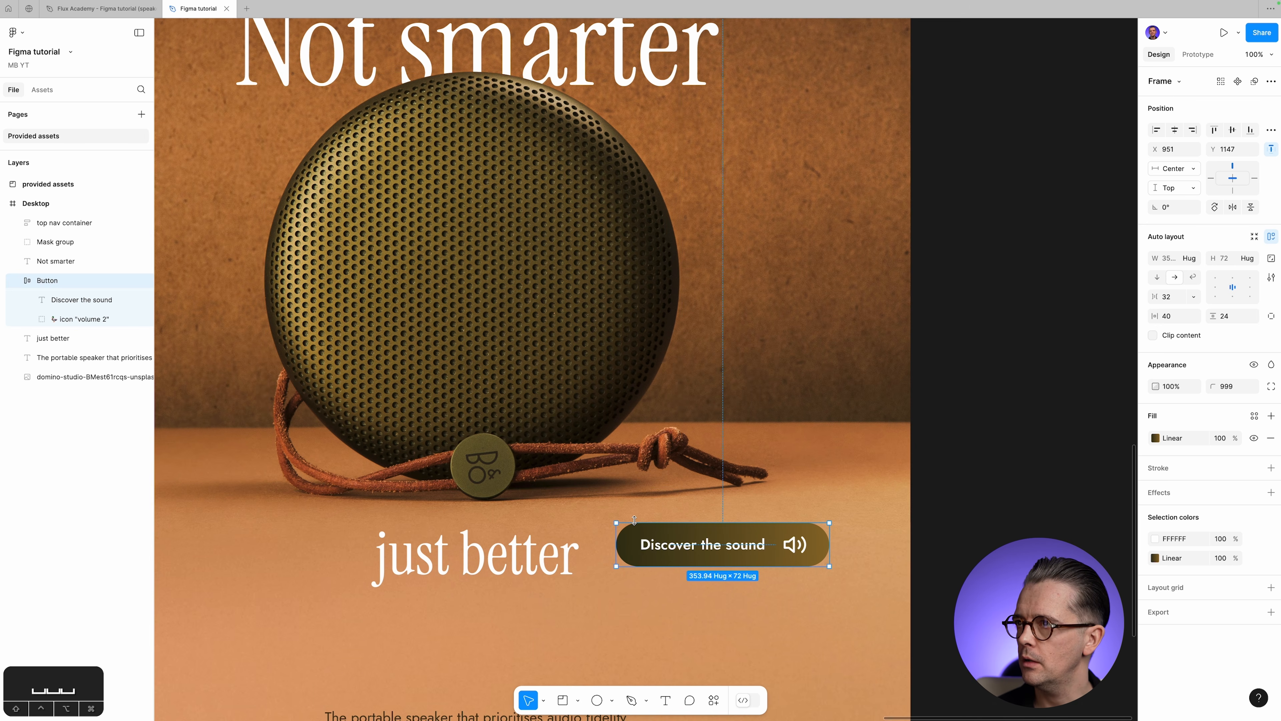
scroll(369, 159, "down", 1)
scroll(369, 158, "up", 1)
scroll(731, 319, "up", 2)
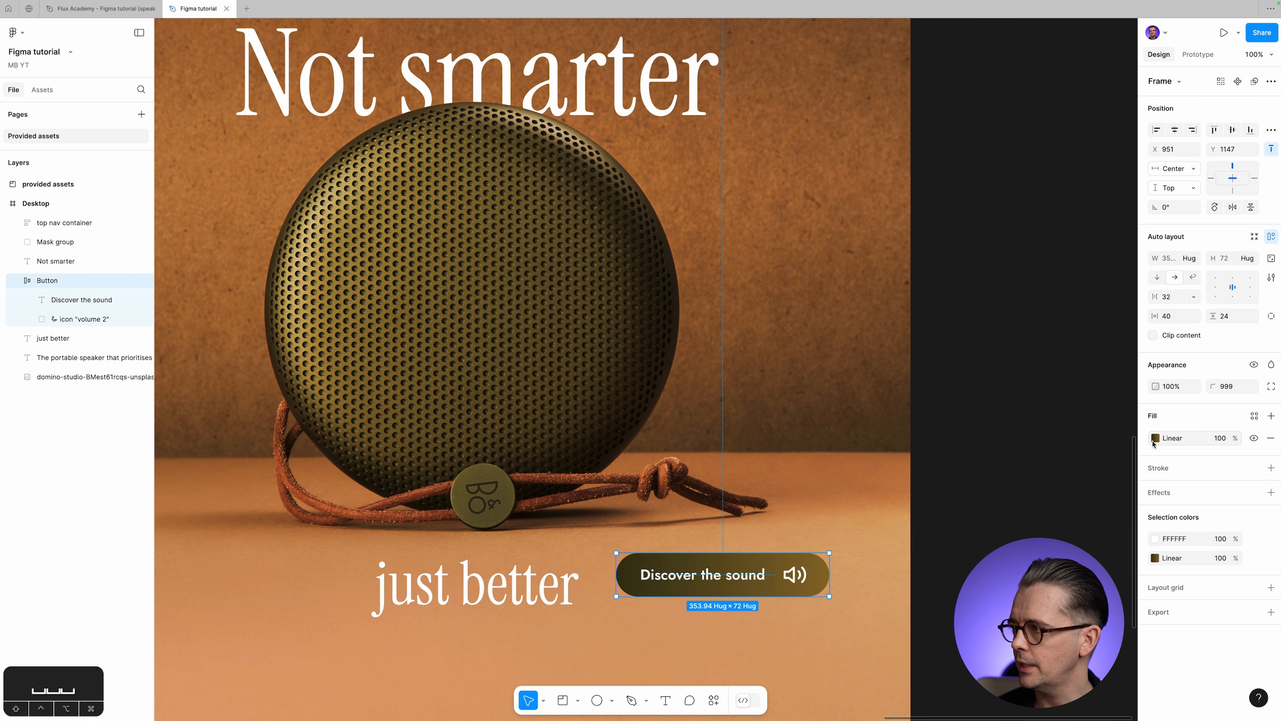
Re-angle the Button's gradient to run steeply from the dark stop near the top edge to the lighter stop at the bottom edge.
left_click(1155, 440)
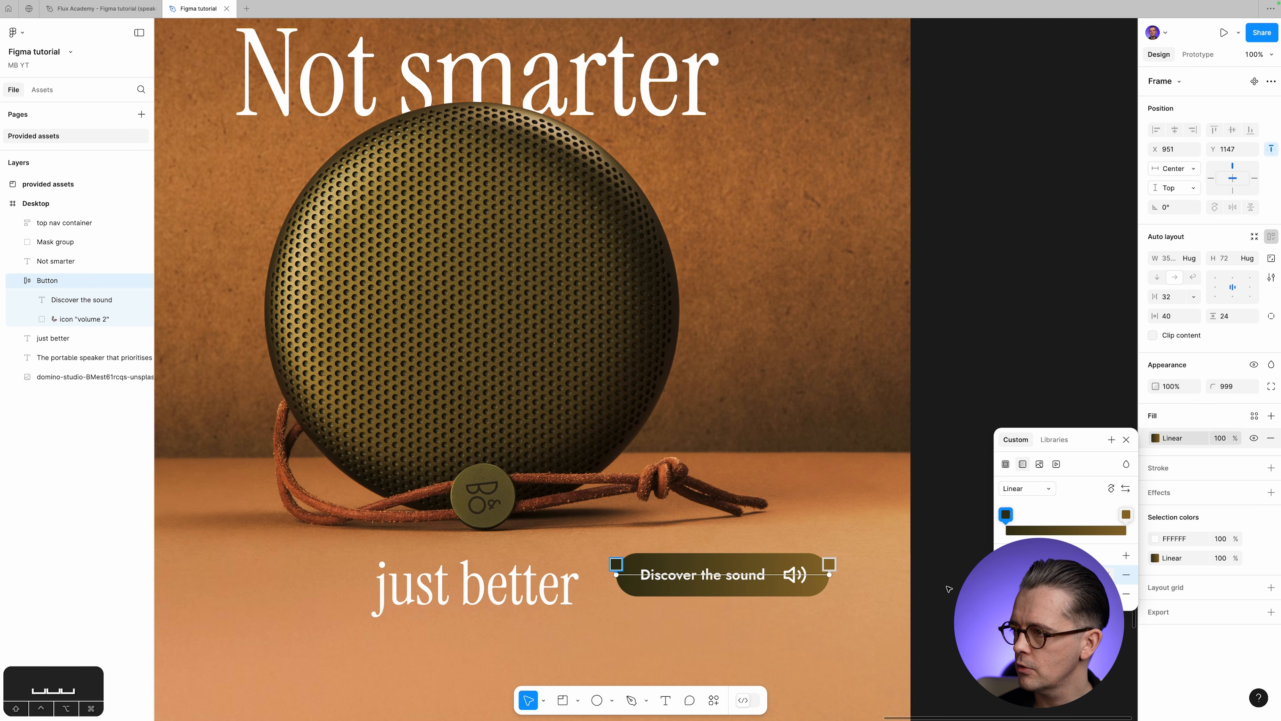
left_click_drag(1085, 439, 1012, 329)
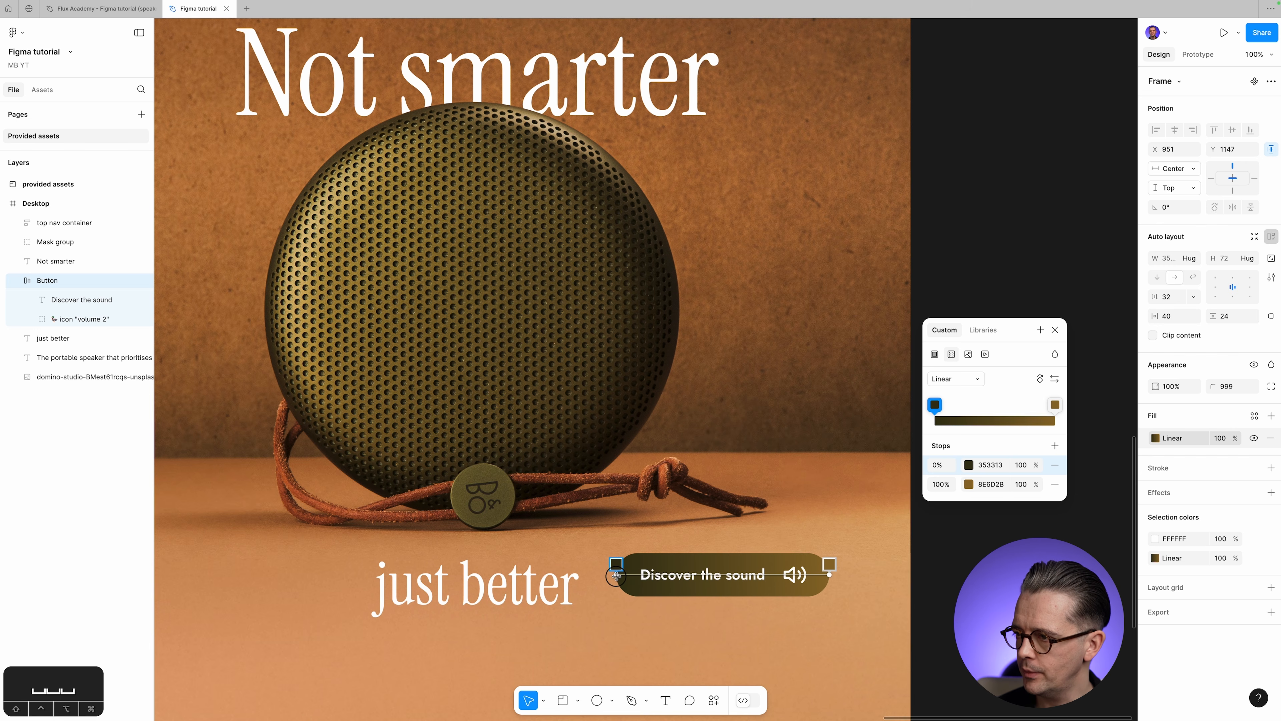
left_click_drag(616, 575, 688, 552)
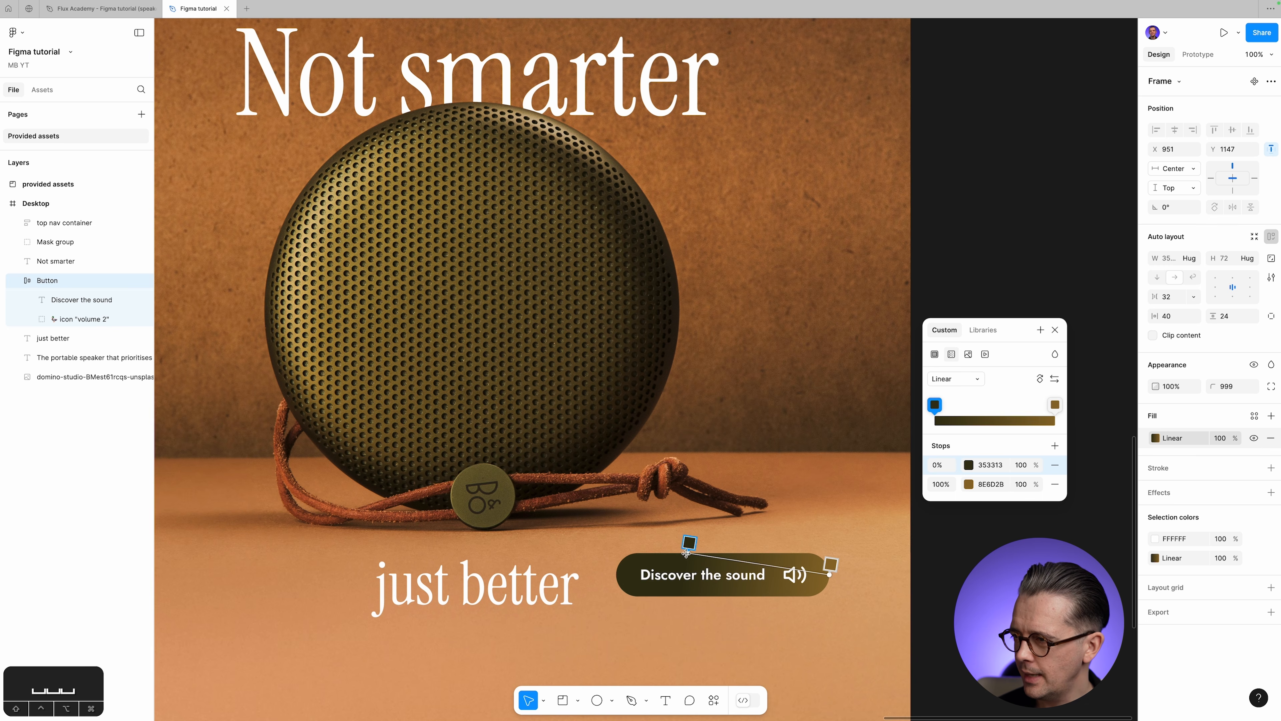
left_click_drag(830, 573, 730, 597)
mouse_move(692, 553)
left_mouse_down()
mouse_move(724, 553)
mouse_move(728, 595)
left_mouse_up()
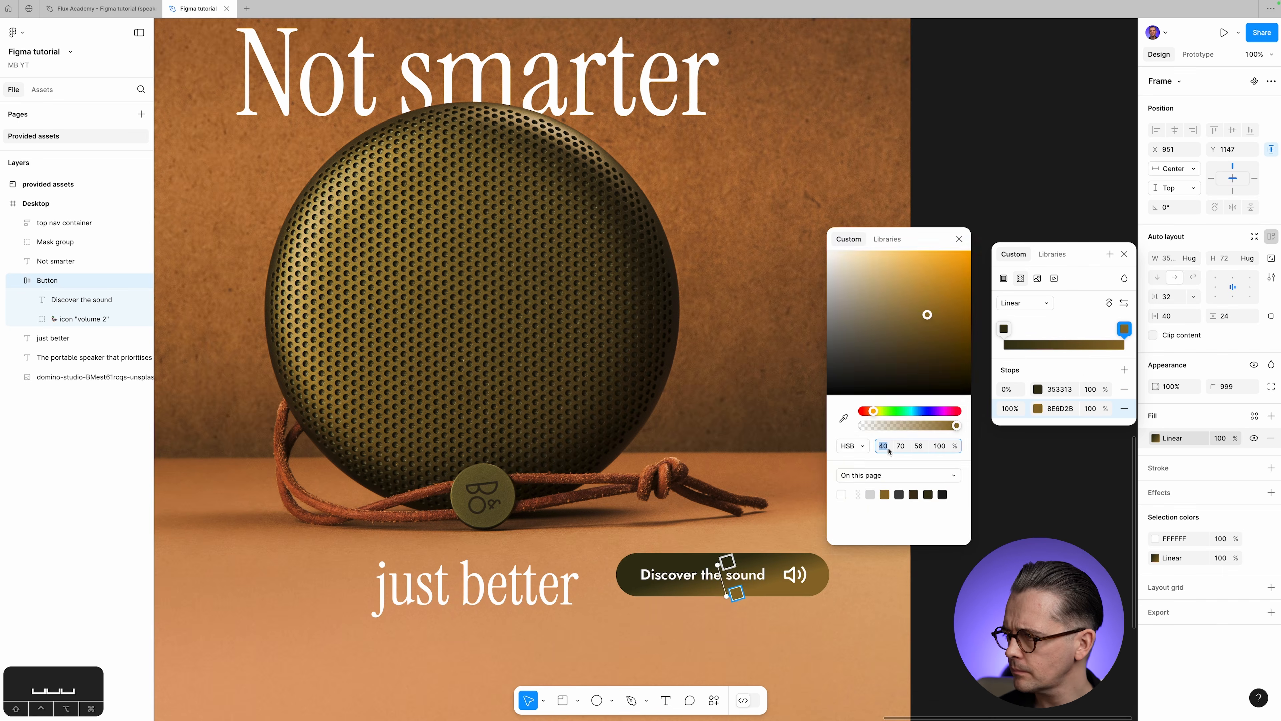
Adjust the gradient's 100% stop in HSB to hue 44, saturation 67 and brightness 50.
key("Up")
key("Up")
key("Up")
key("Up")
key("Tab")
key("Down")
key("Down")
key("Down")
key("Tab")
key("Down")
key("Down")
key("Down")
key("Down")
key("Down")
key("Down")
key("Up")
key("Up")
key("Down")
key("Down")
Stretch both ends of the Button's gradient slightly outward and finish editing the fill.
left_click_drag(717, 565, 712, 562)
left_click_drag(727, 596, 722, 603)
left_click(1124, 254)
Examine the Button's gradient and its stops up close.
left_click(774, 586)
left_click(1156, 438)
left_click_drag(1081, 439, 979, 367)
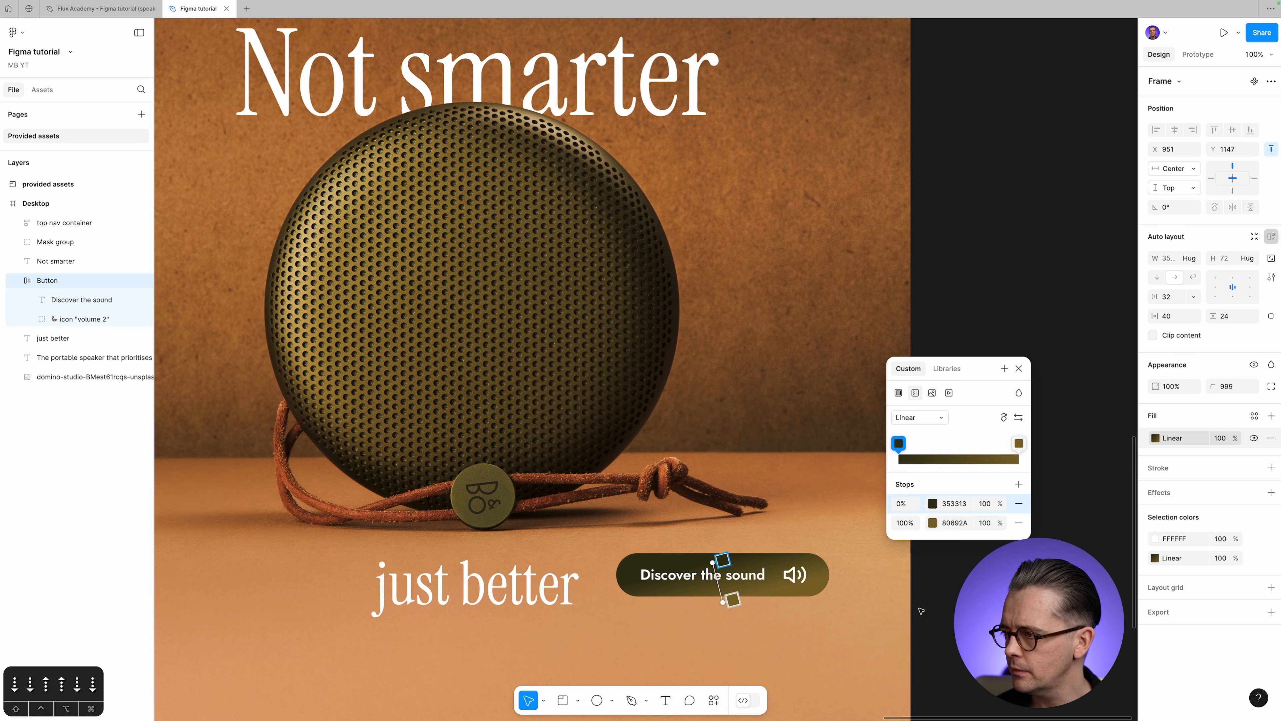
left_click(920, 610)
key("z")
left_click_drag(602, 615, 893, 525)
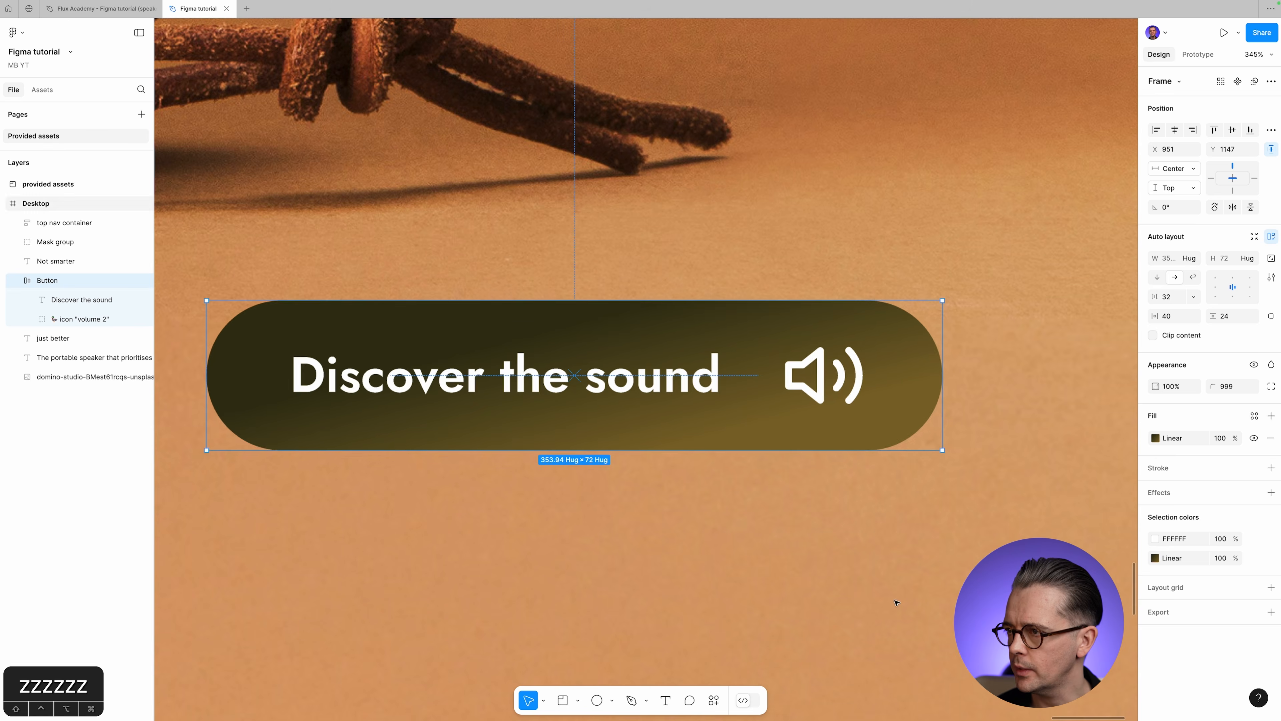
left_click(1156, 438)
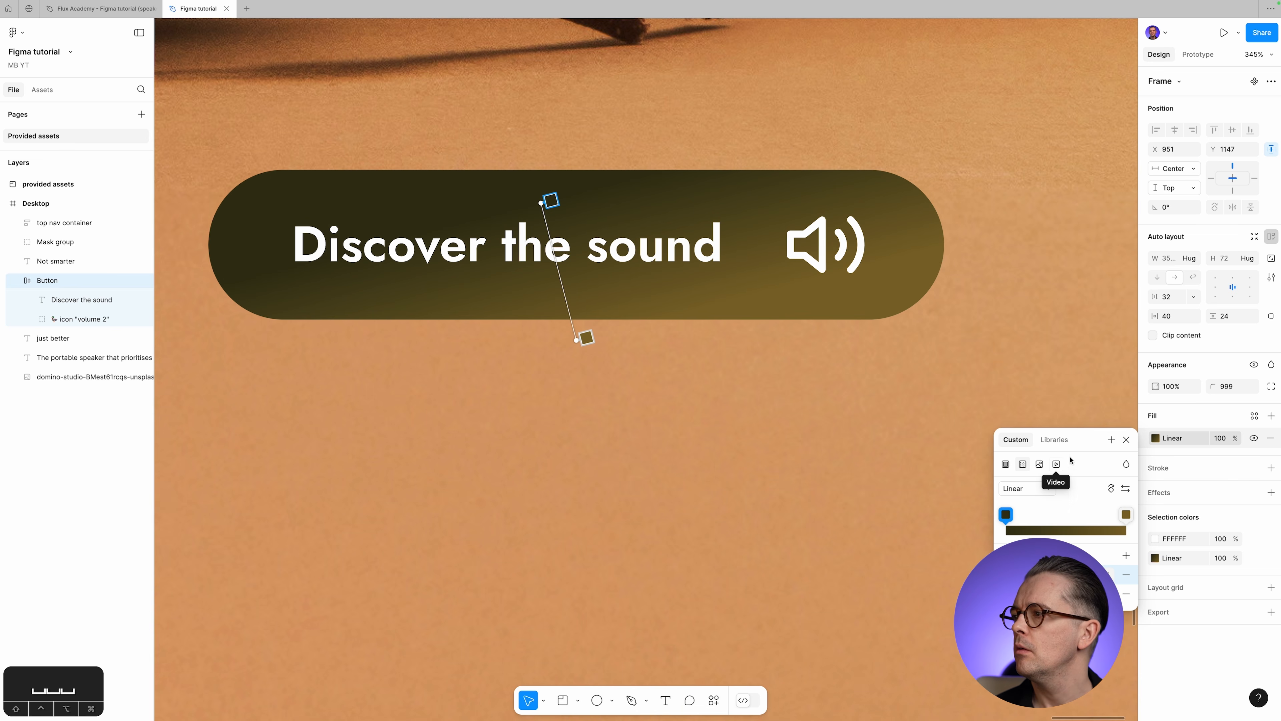
left_click(1127, 440)
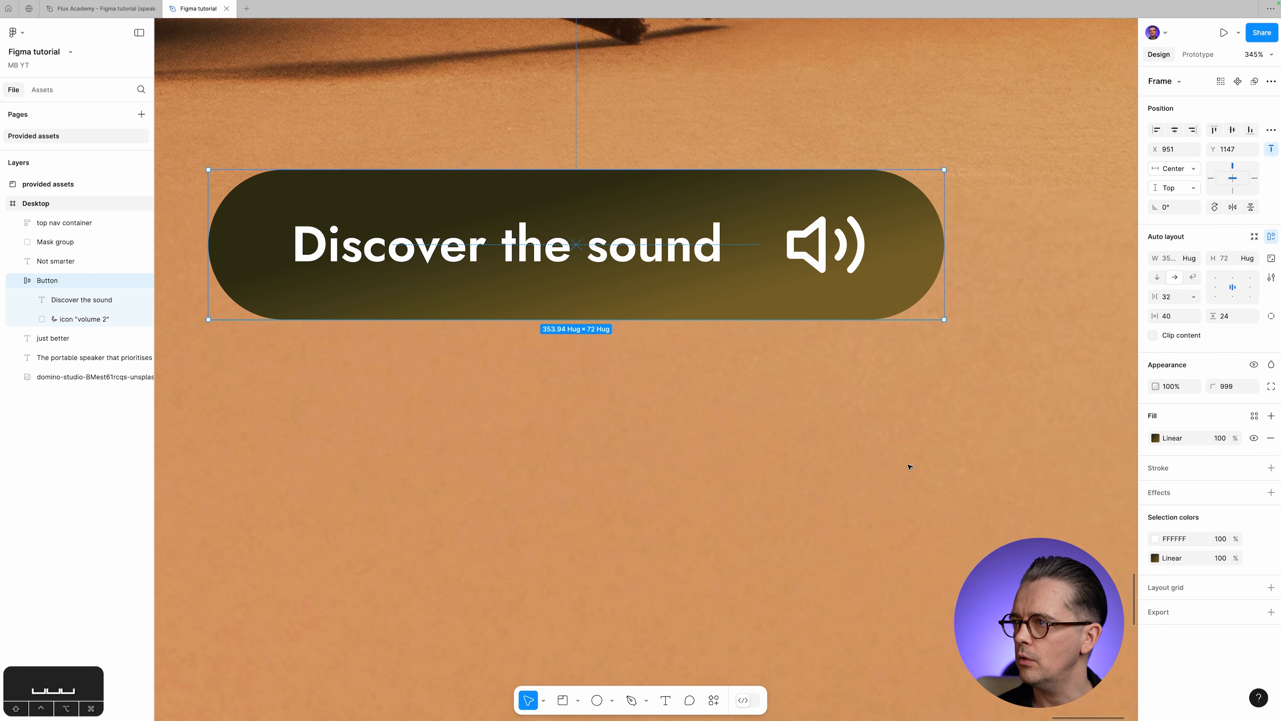
Add a drop shadow effect to the Button.
key("super+minus")
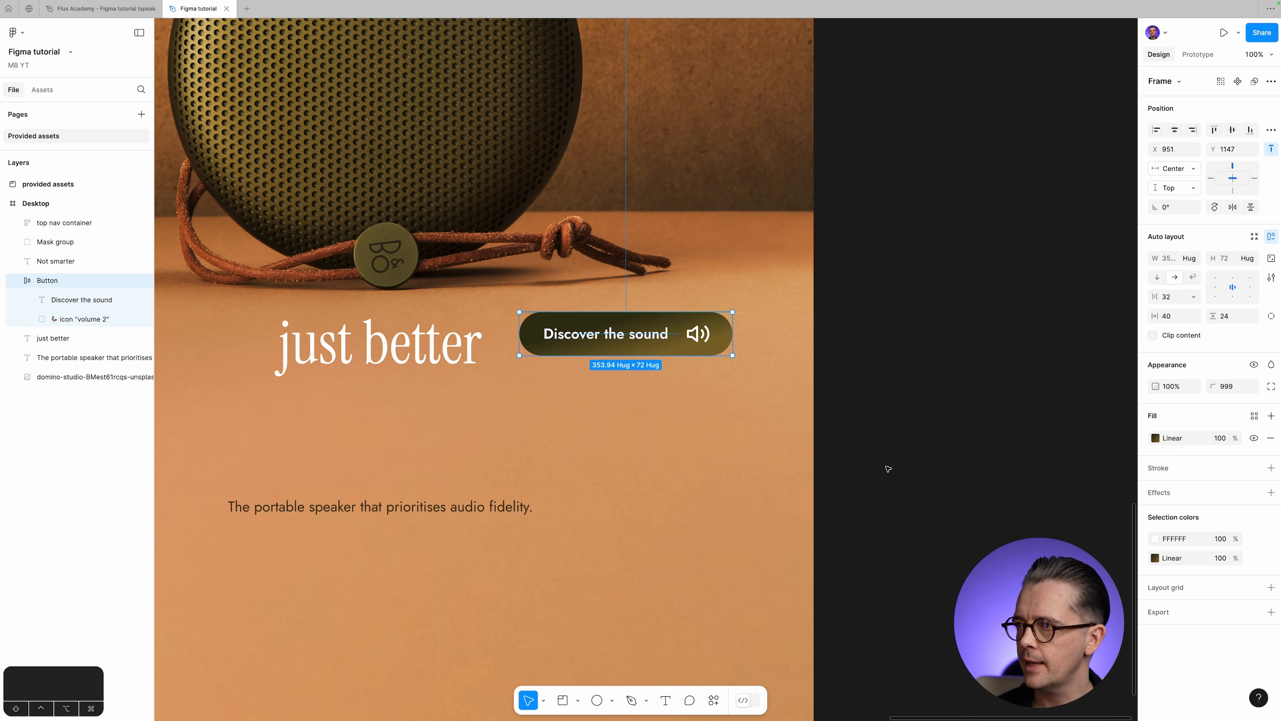
left_click(873, 351)
key("space")
left_click_drag(851, 300, 924, 437)
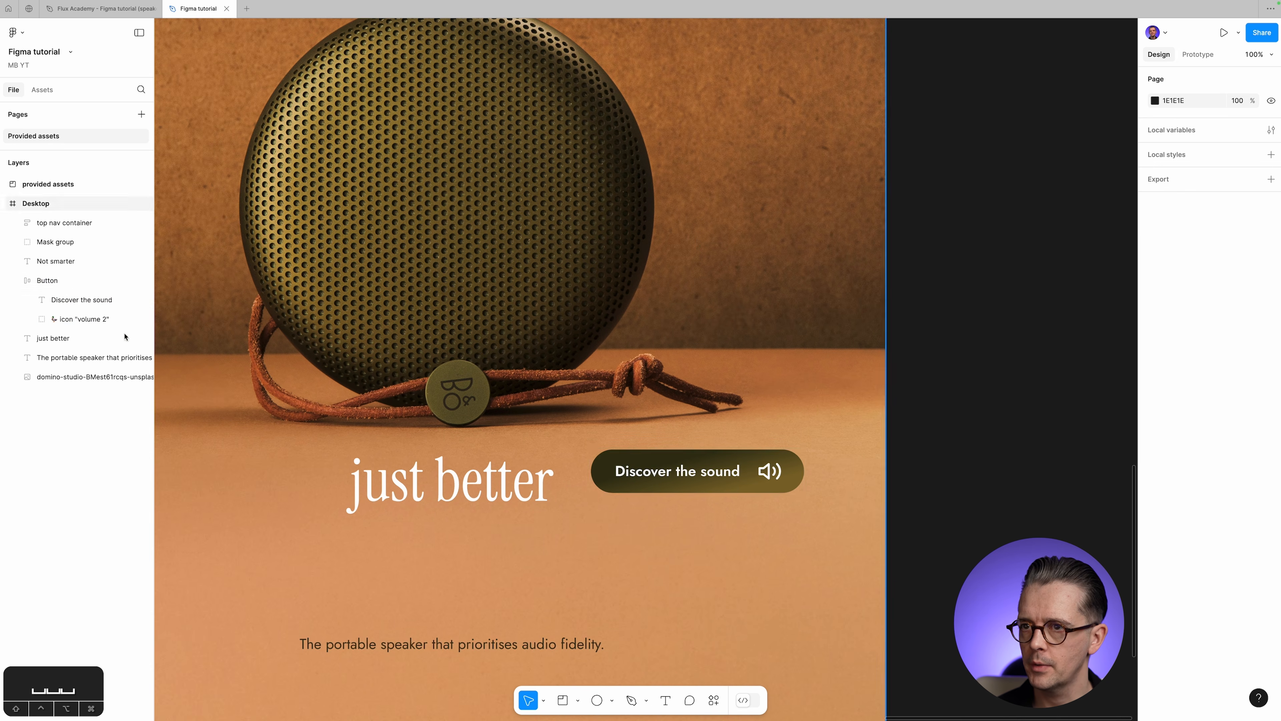
left_click(72, 281)
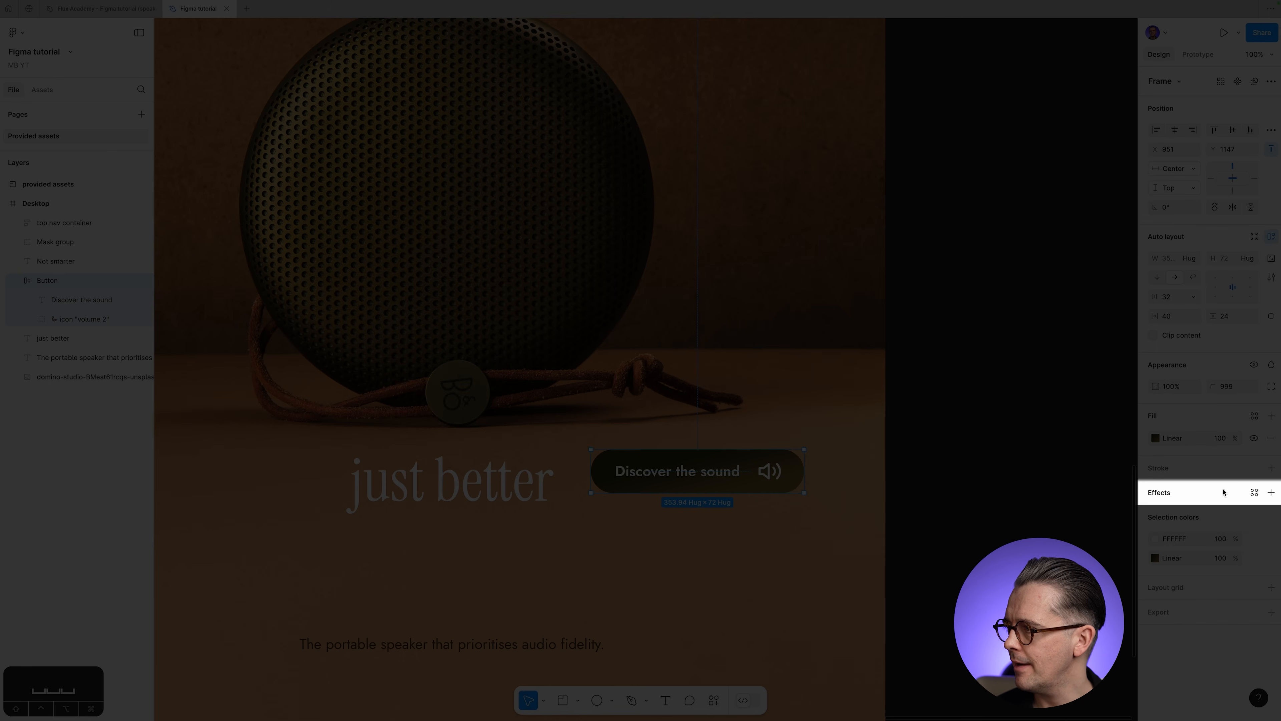
left_click(1271, 493)
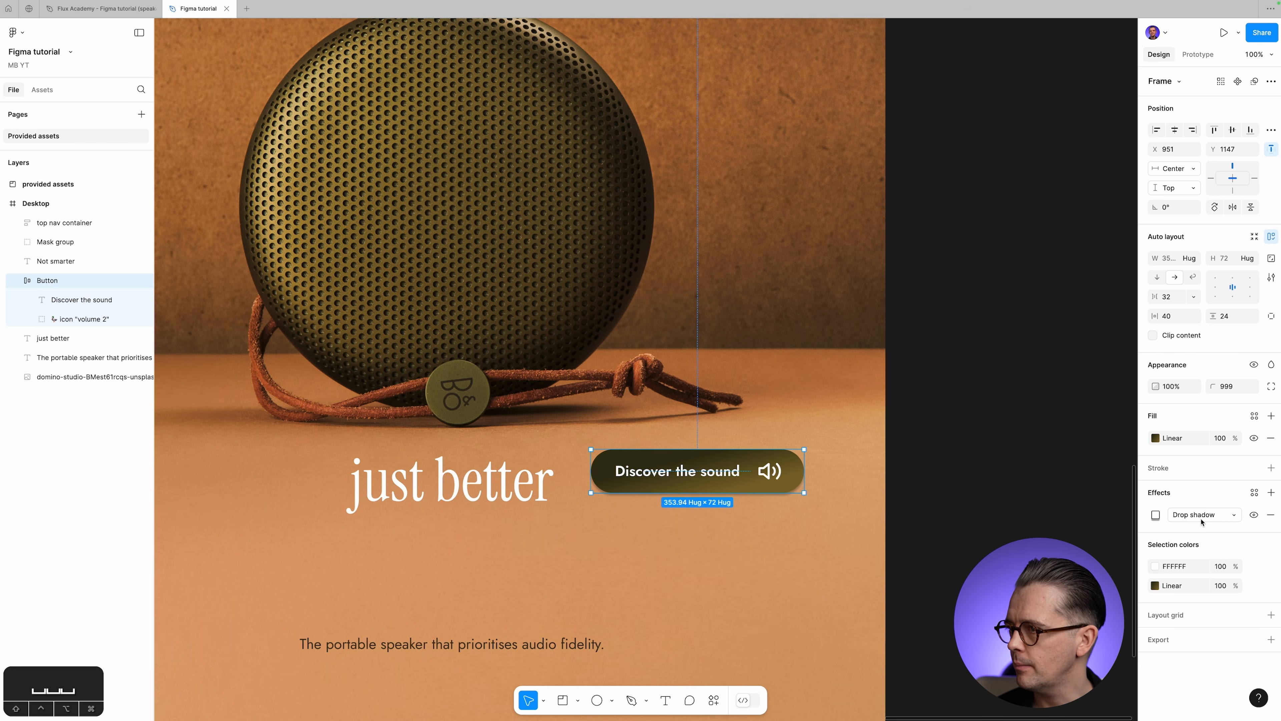
key("super+equal")
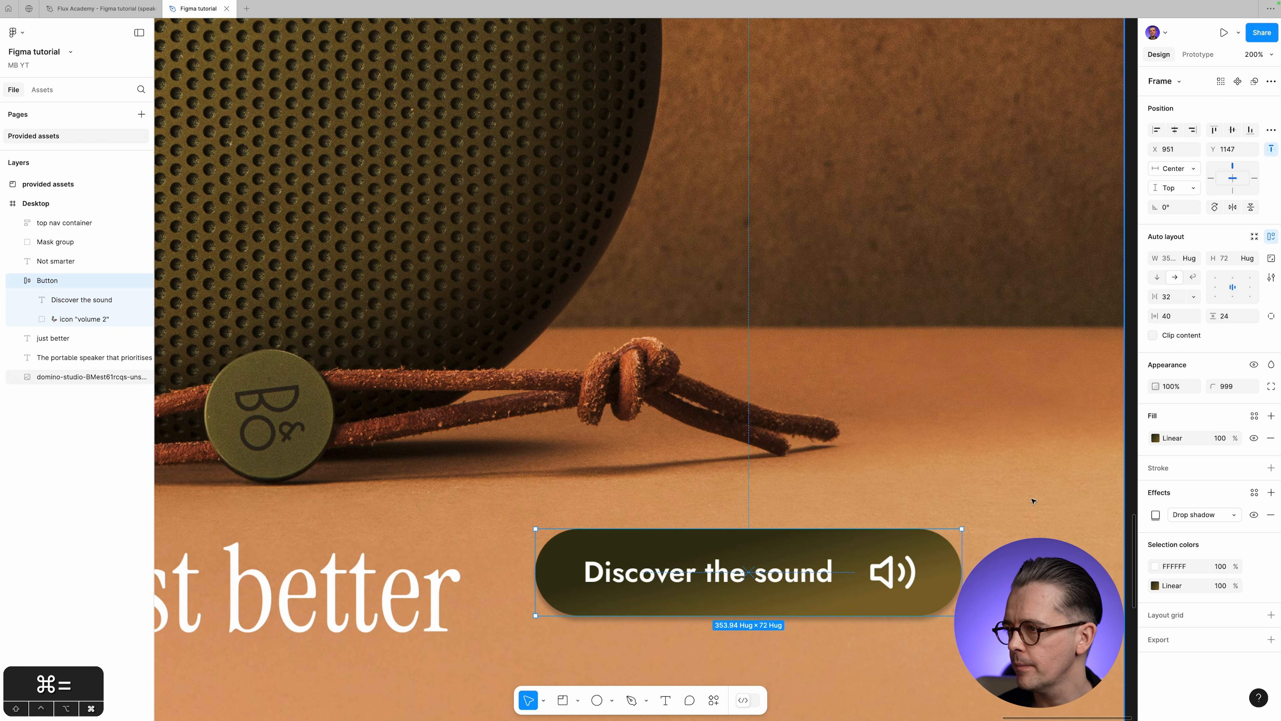
left_click_drag(1074, 540, 792, 203)
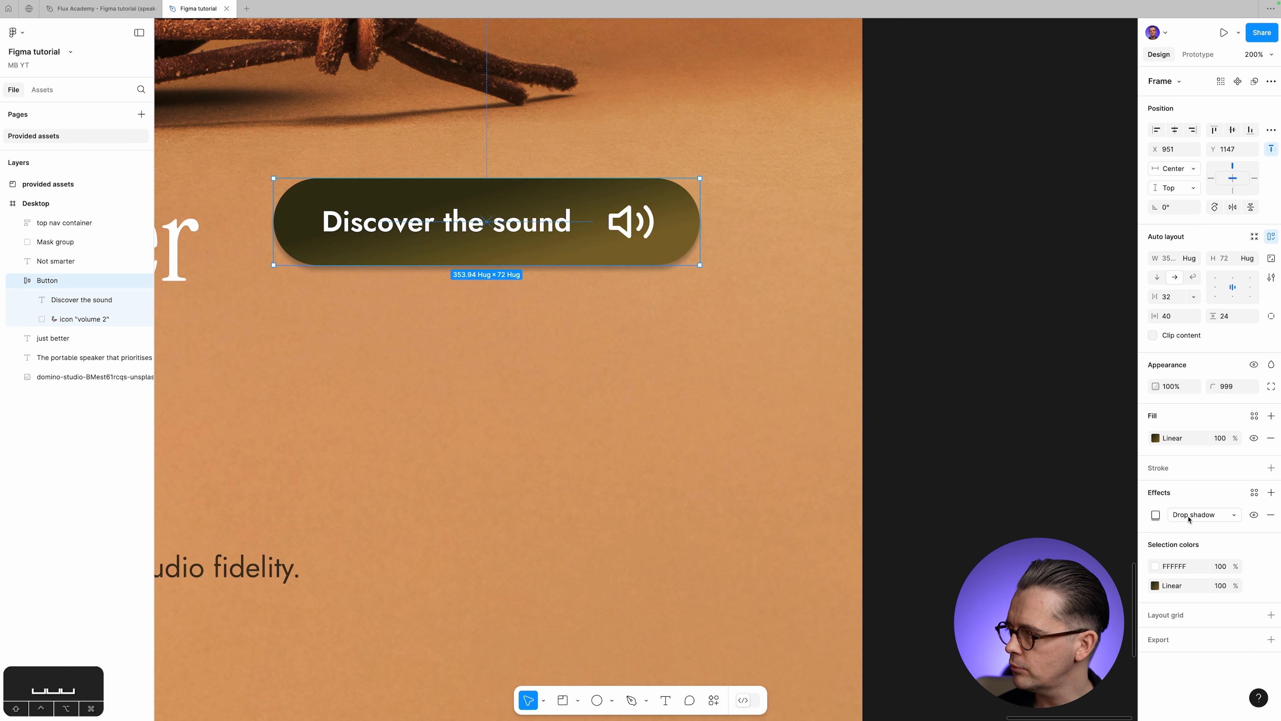
Open the Button's drop shadow settings and set the shadow colour's opacity to 100%.
left_click(1156, 520)
left_click_drag(1090, 515, 842, 198)
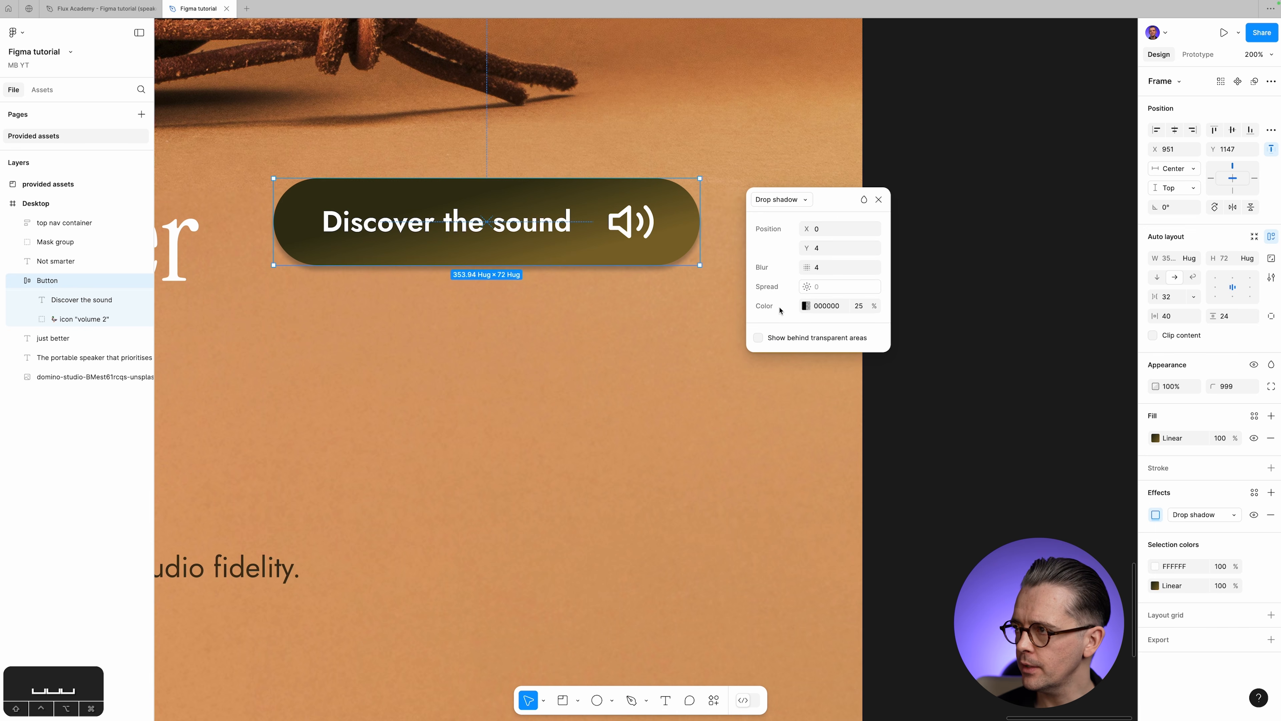
left_click(859, 307)
type("100")
key("Tab")
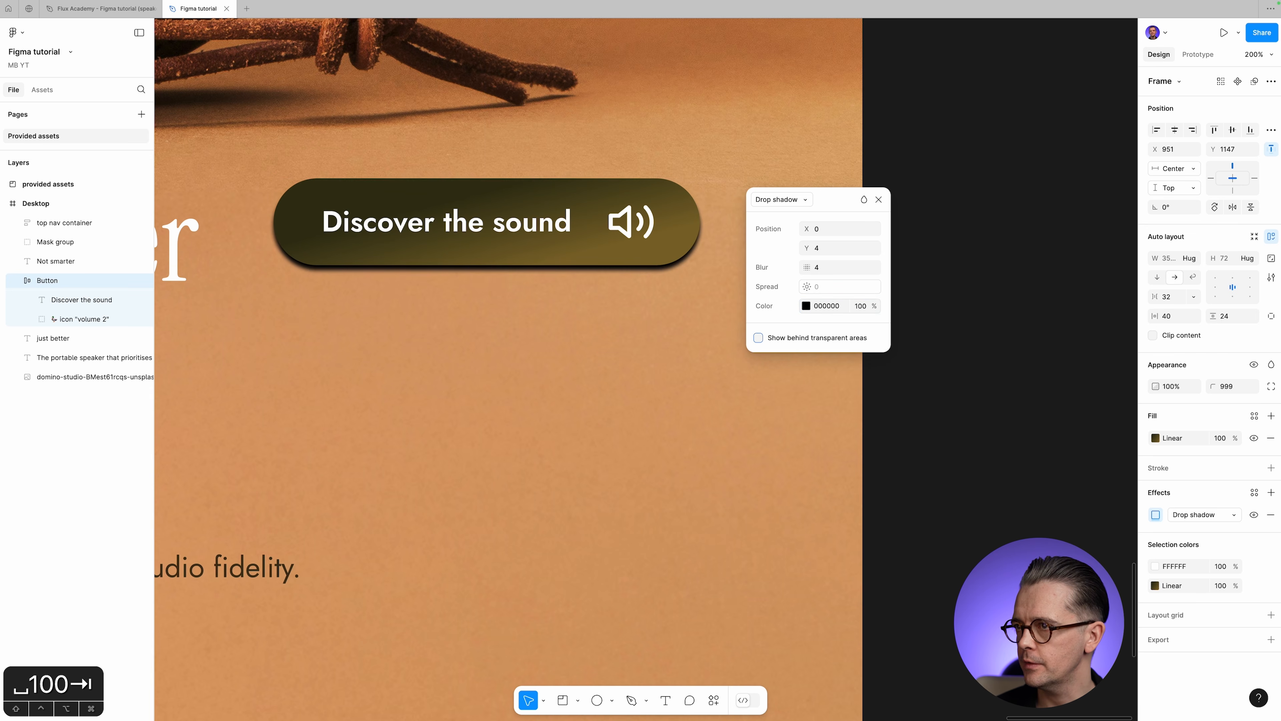
Give the drop shadow an X offset of 4 and a blur of 0.
left_click(828, 230)
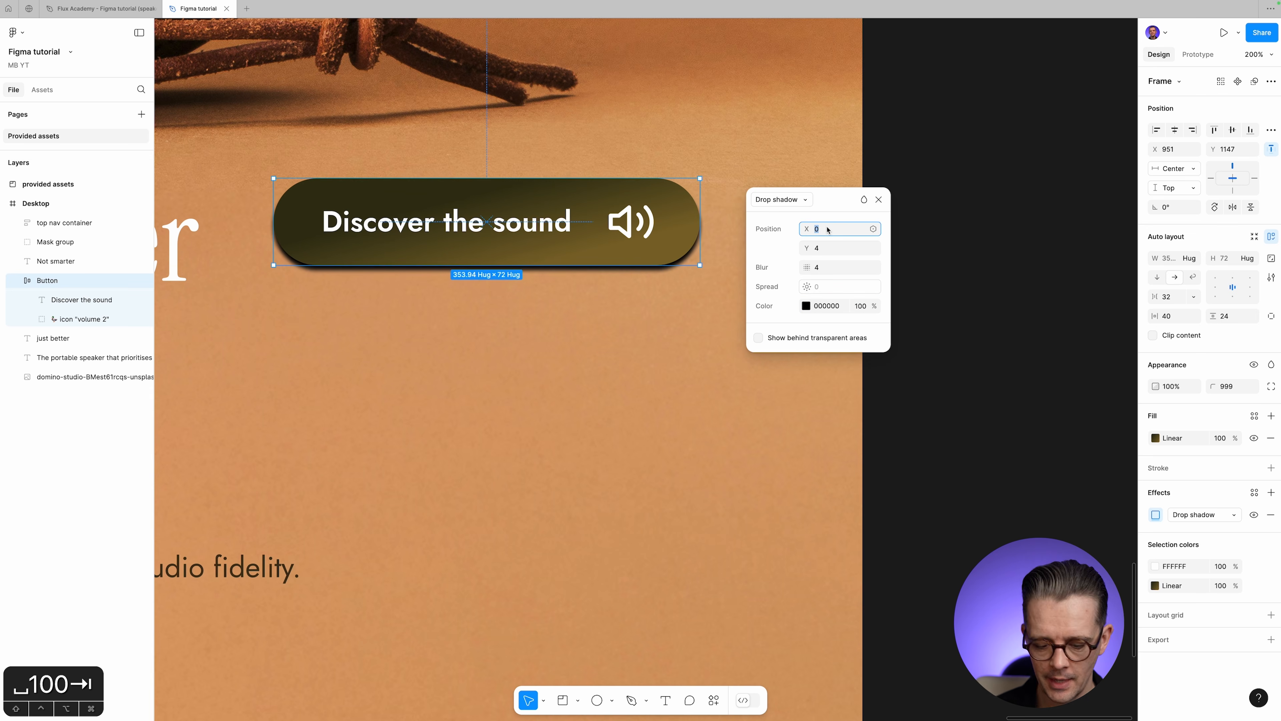
type("4")
key("Tab")
key("Tab")
type("0")
key("Tab")
key("Tab")
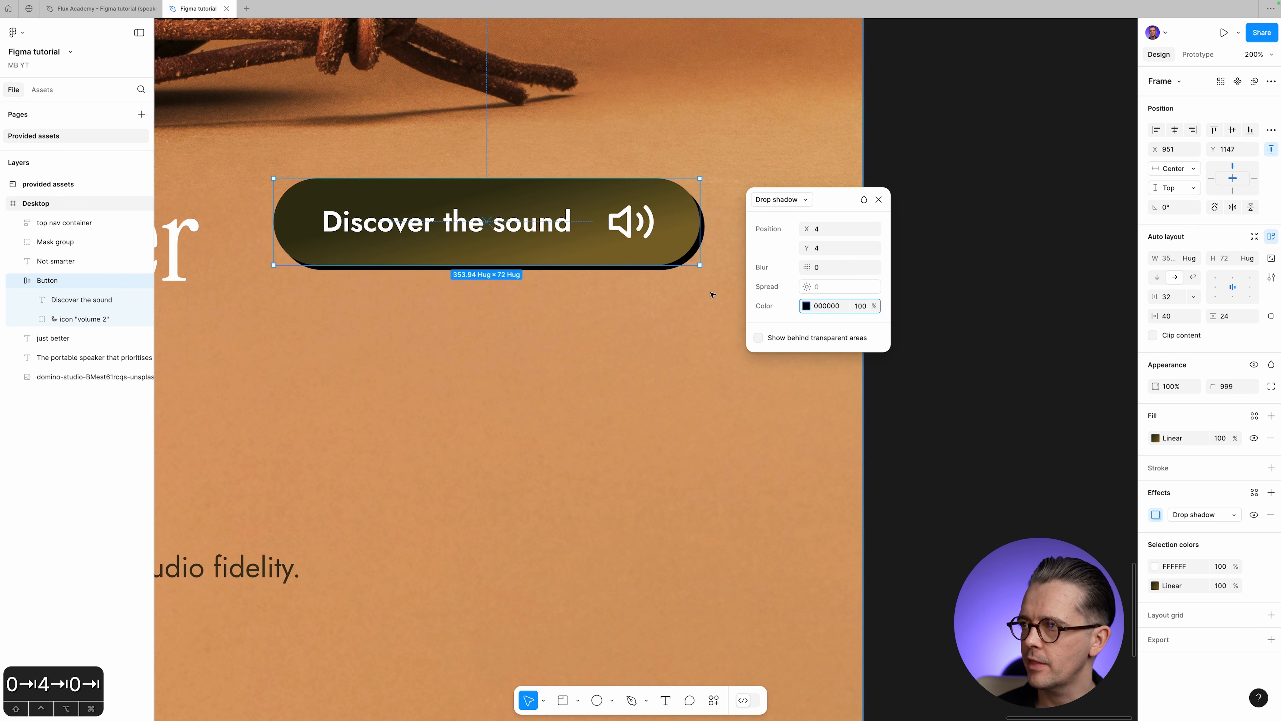
Try a larger drop shadow offset of X 10 and Y 10, and return both offsets to 4.
left_click(831, 230)
type("10")
key("Tab")
type("10")
key("Tab")
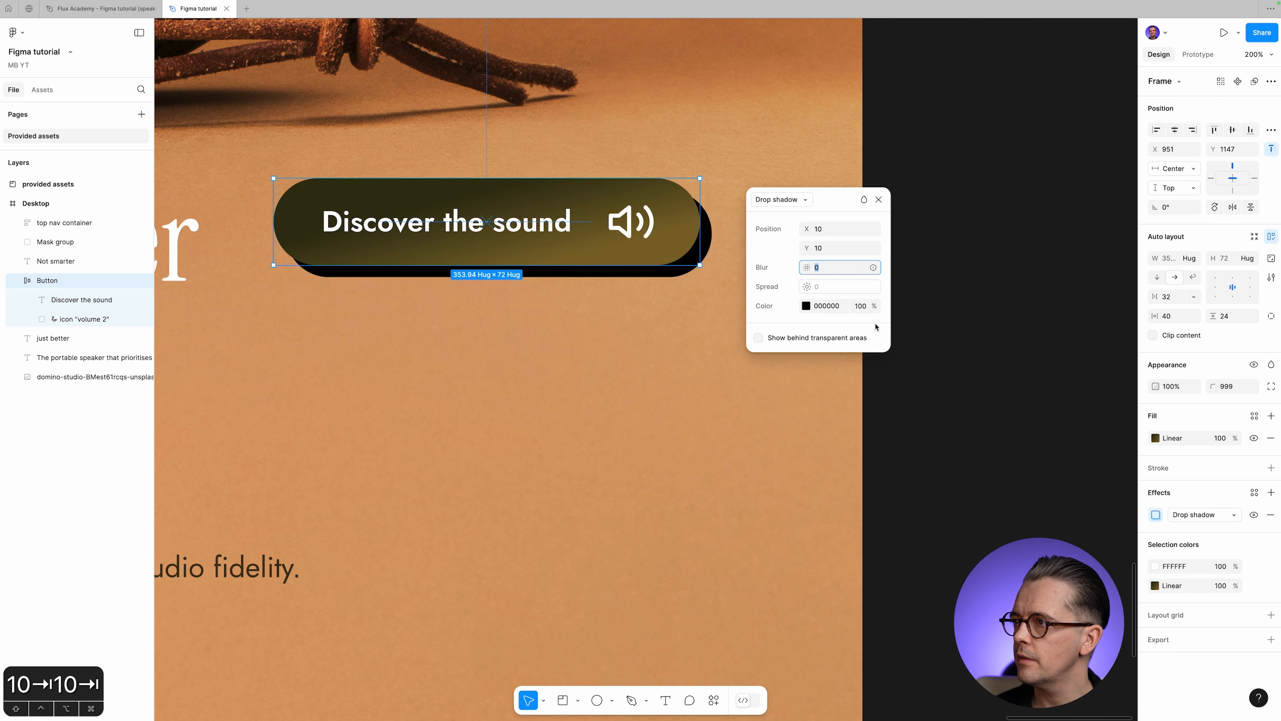
mouse_move(807, 248)
left_mouse_down()
mouse_move(827, 249)
mouse_move(807, 248)
mouse_move(809, 229)
mouse_move(772, 233)
mouse_move(805, 239)
mouse_move(801, 249)
left_mouse_up()
left_click(825, 236)
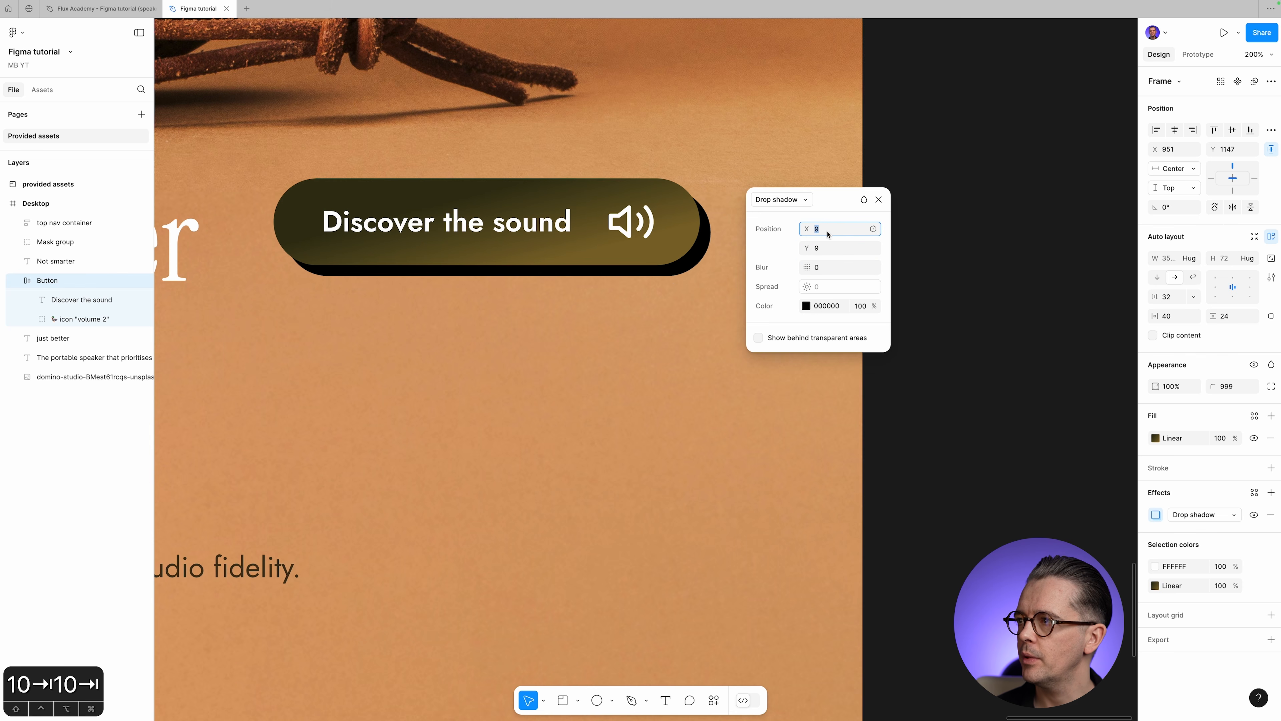
type("4")
key("Tab")
type("4")
key("Tab")
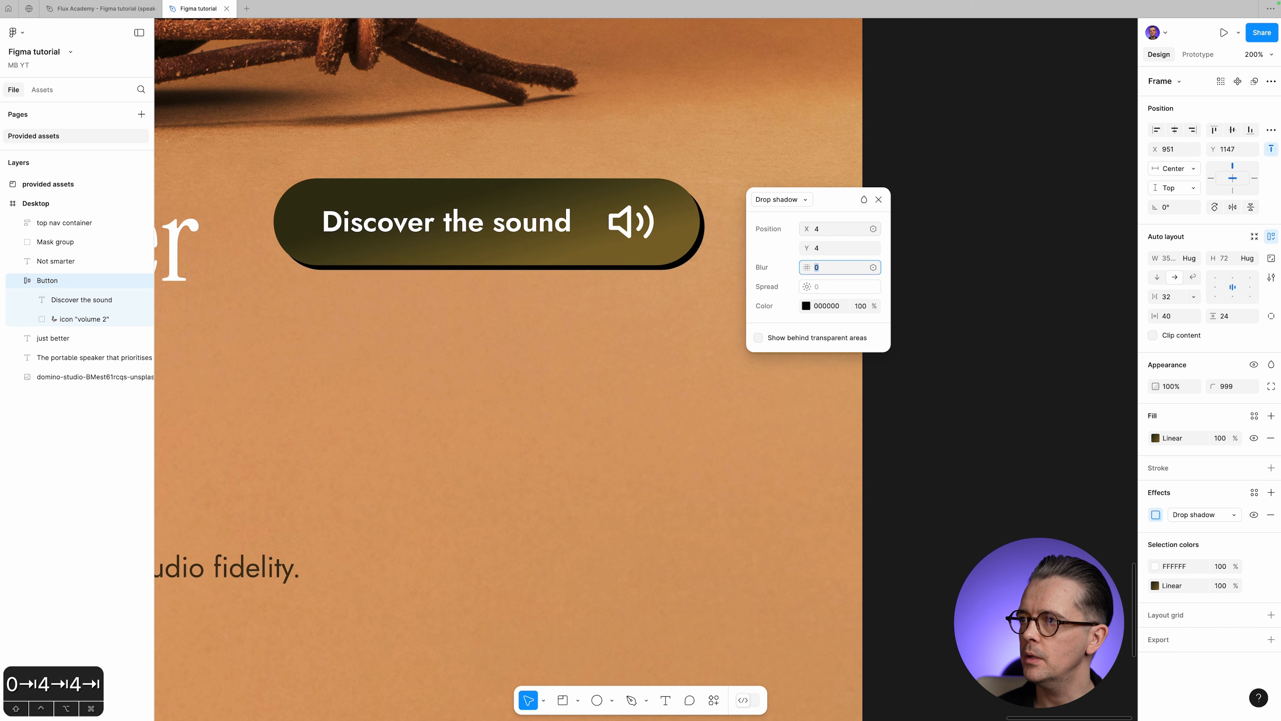
Reduce the drop shadow's X offset to 2.
left_click(831, 231)
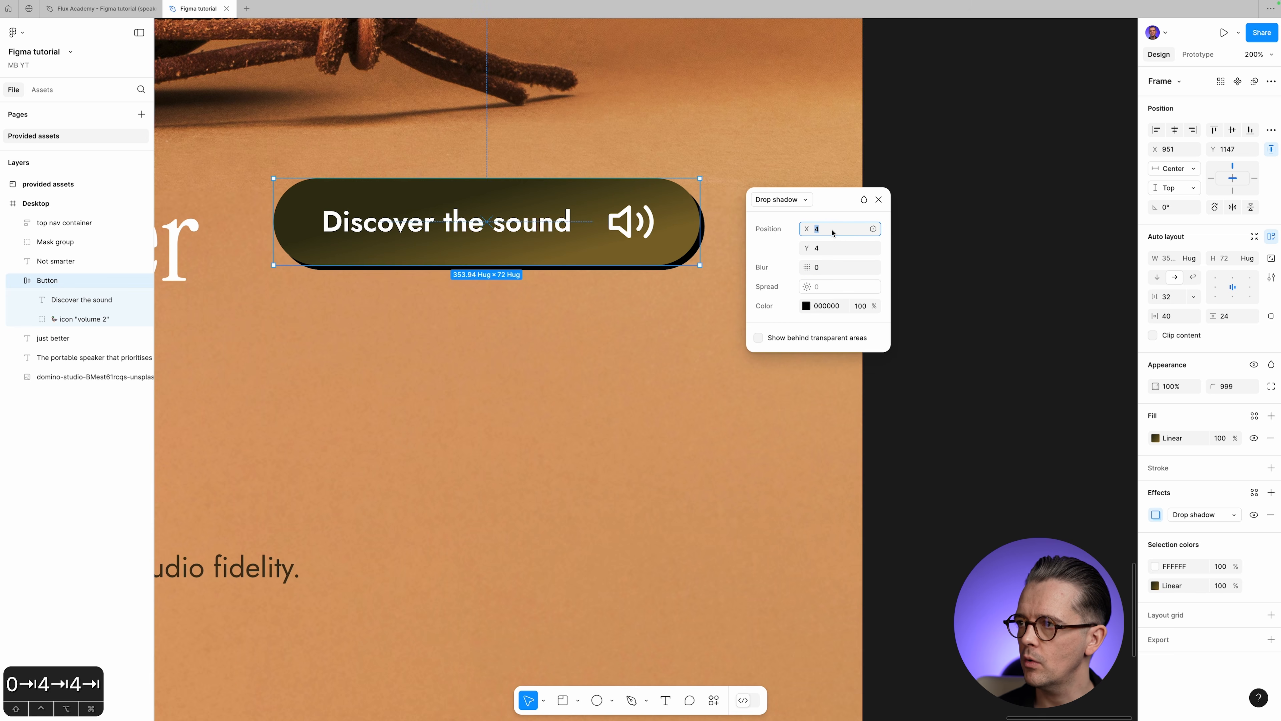
key("Down")
key("Down")
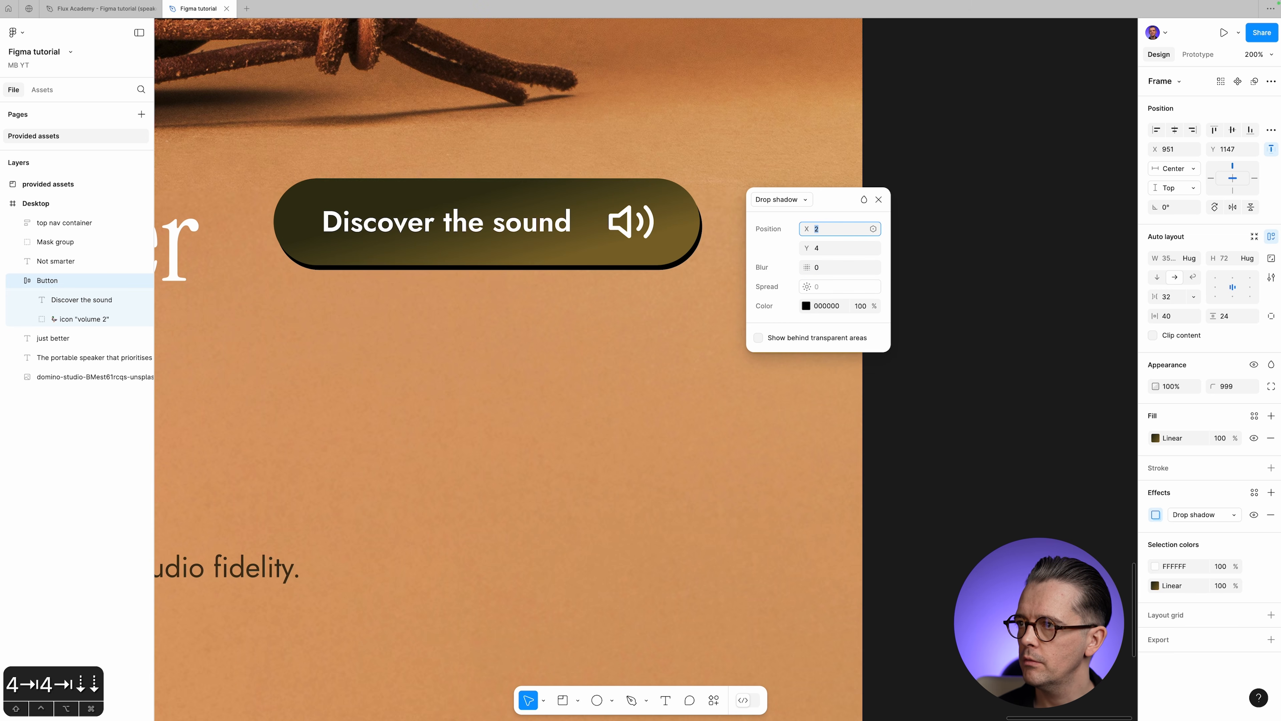
Soften the drop shadow by raising its blur to 6.
key("Tab")
key("Tab")
key("Tab")
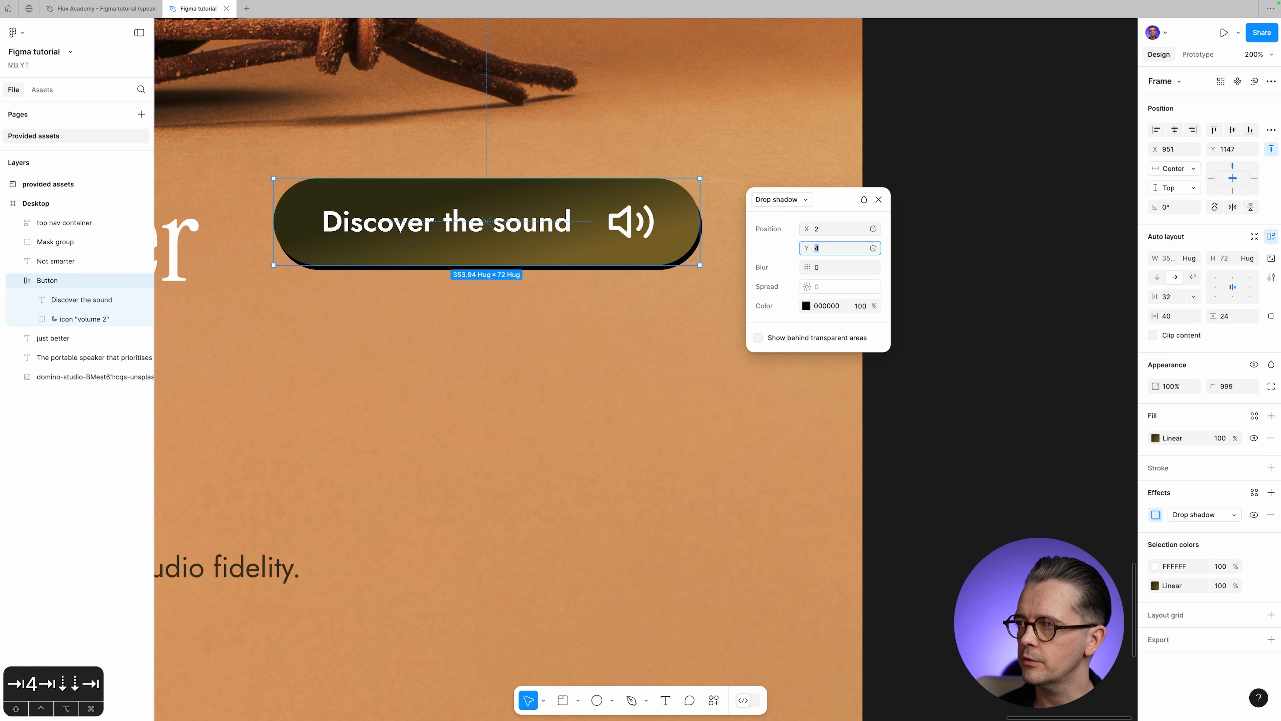
key("shift+Tab")
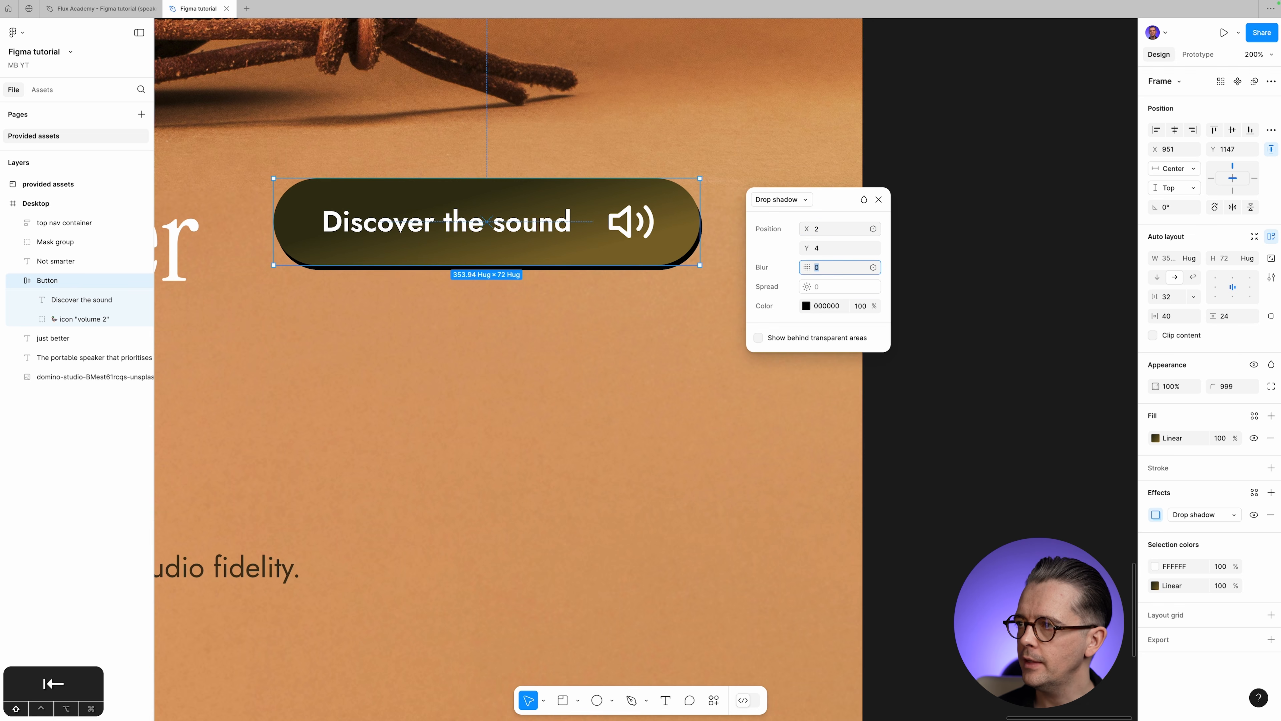
key("Up")
key("Up")
key("Up")
key("Up")
key("Up")
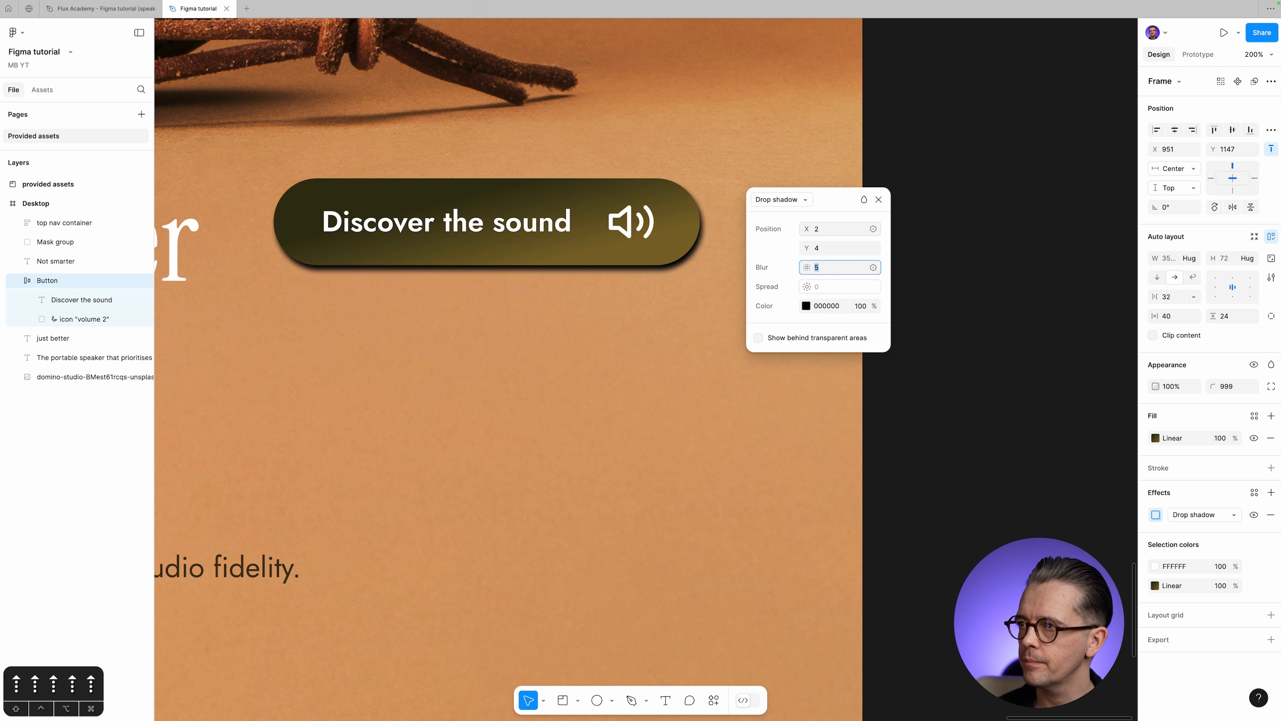
key("Up")
key("Up")
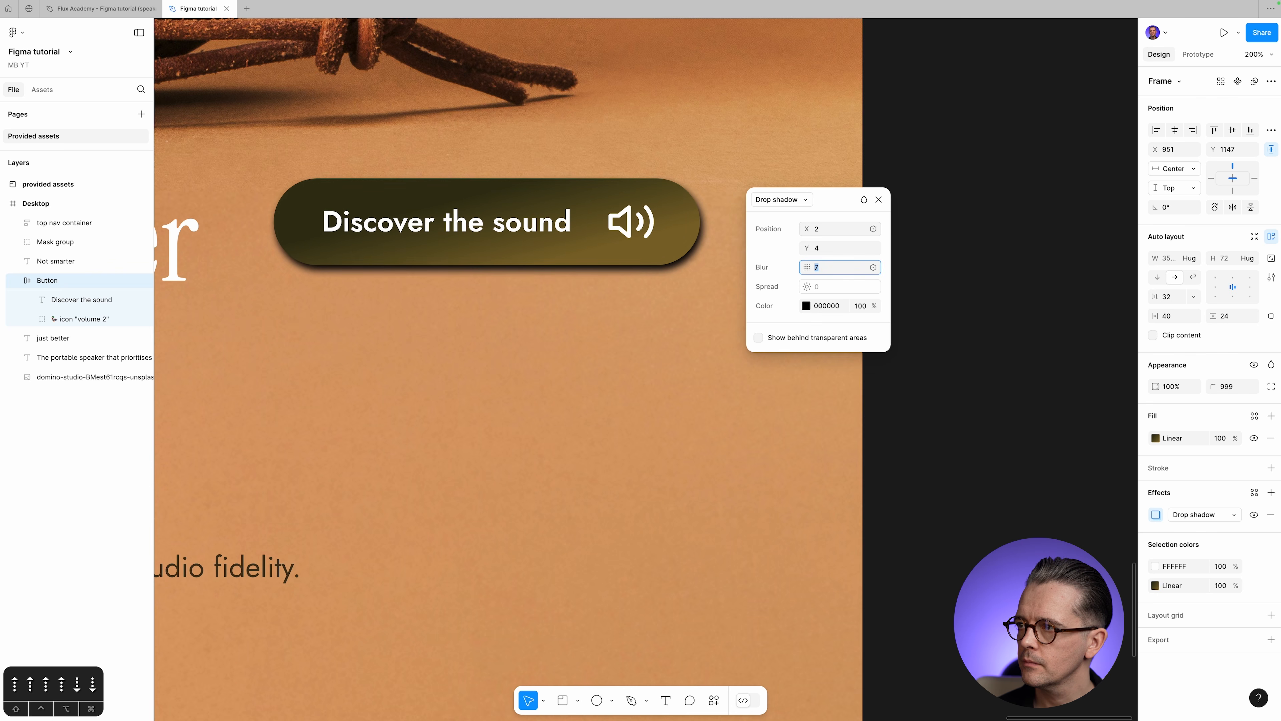
key("Up")
key("Down")
key("Down")
key("Up")
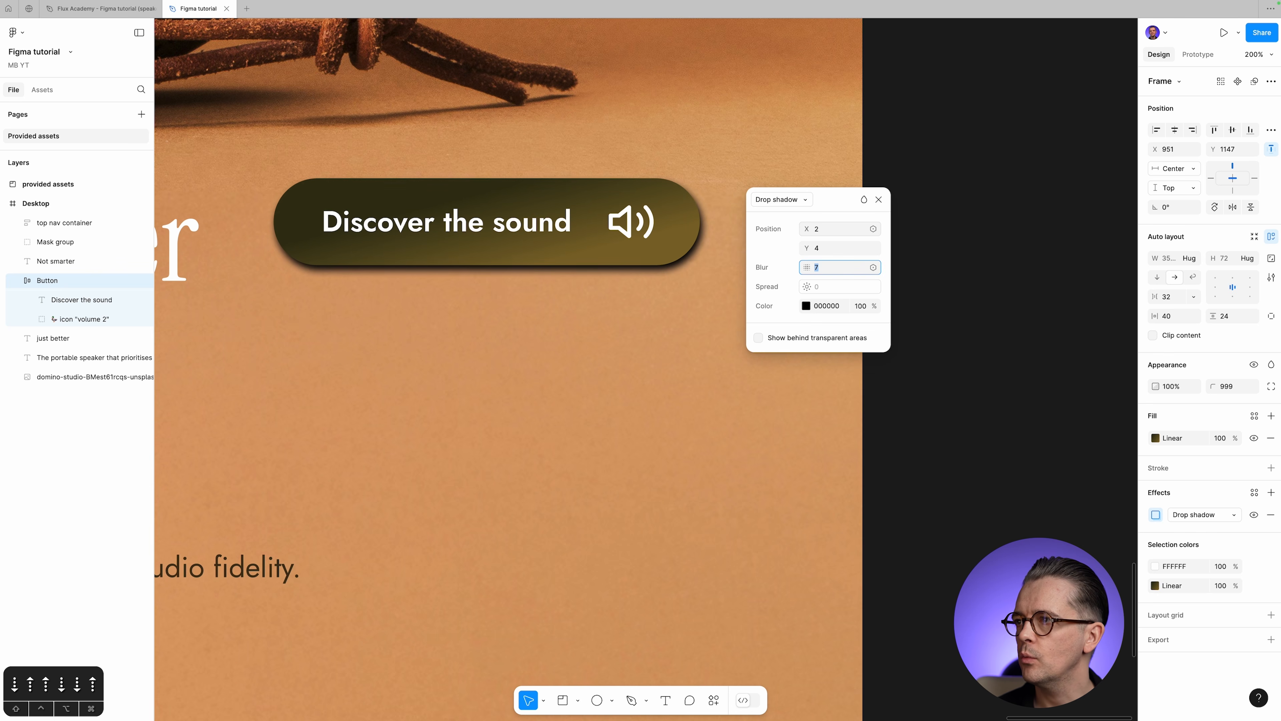
key("Down")
Lower the opacity of the drop shadow's black colour to 40%.
key("Tab")
key("Tab")
key("Tab")
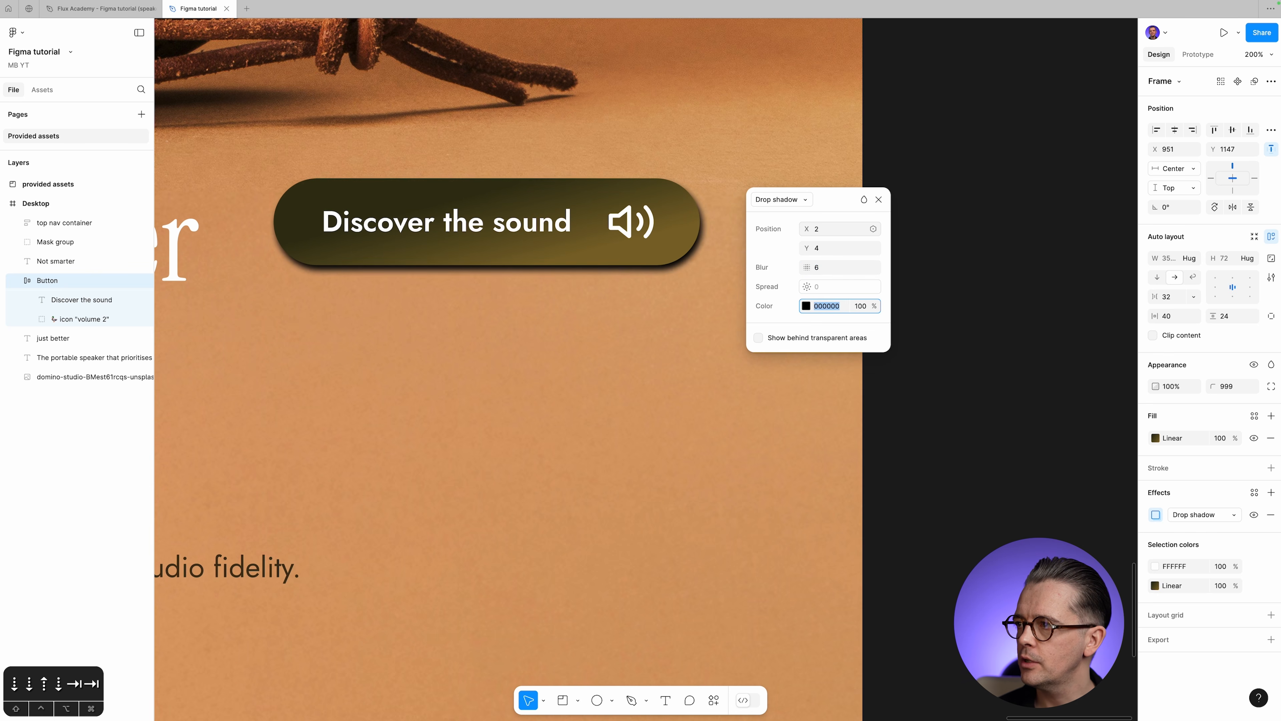
key("shift+Down")
key("shift+Down")
key("shift+Down")
key("shift+Down")
key("shift+Down")
key("shift+Down")
key("shift+Down")
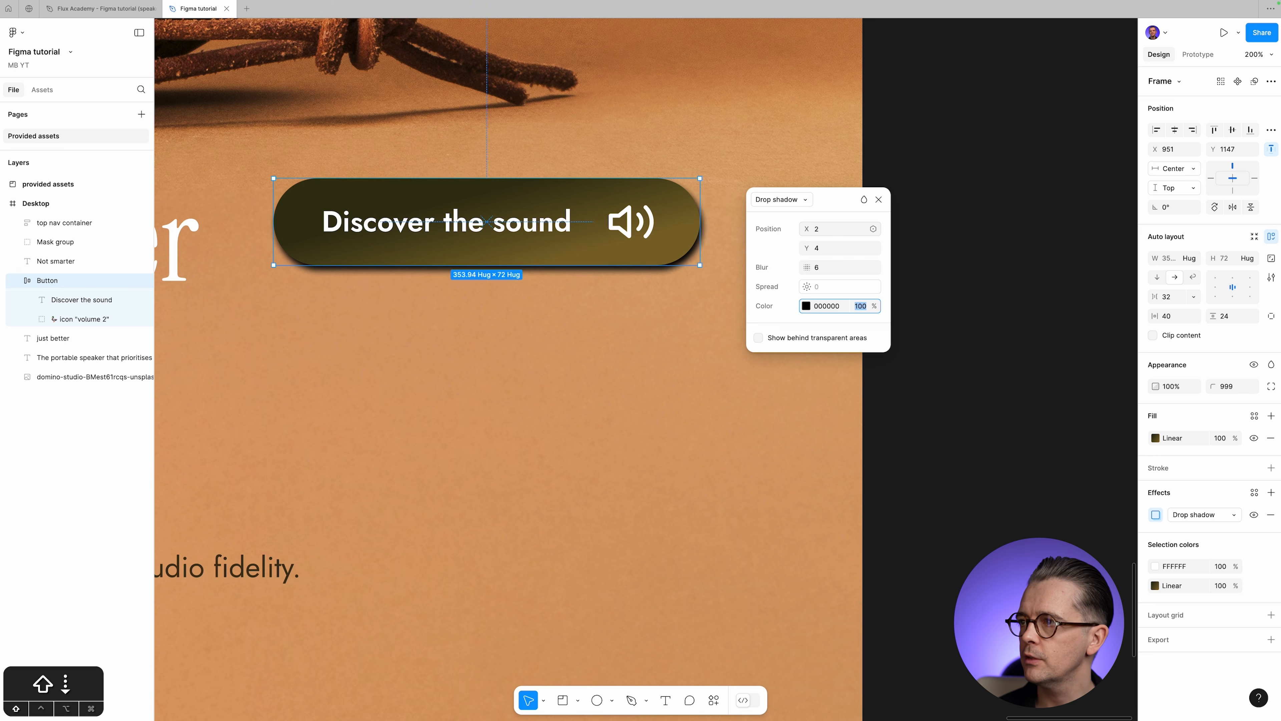
key("shift+Up")
key("shift+Down")
key("shift+Up")
key("shift+Down")
key("shift+Up")
Set the drop shadow's offset to X 1 and Y 2 and close its settings.
key("shift+Tab")
key("shift+Tab")
key("shift+Tab")
key("shift+Tab")
key("shift+Tab")
key("Down")
key("Tab")
key("Down")
key("Down")
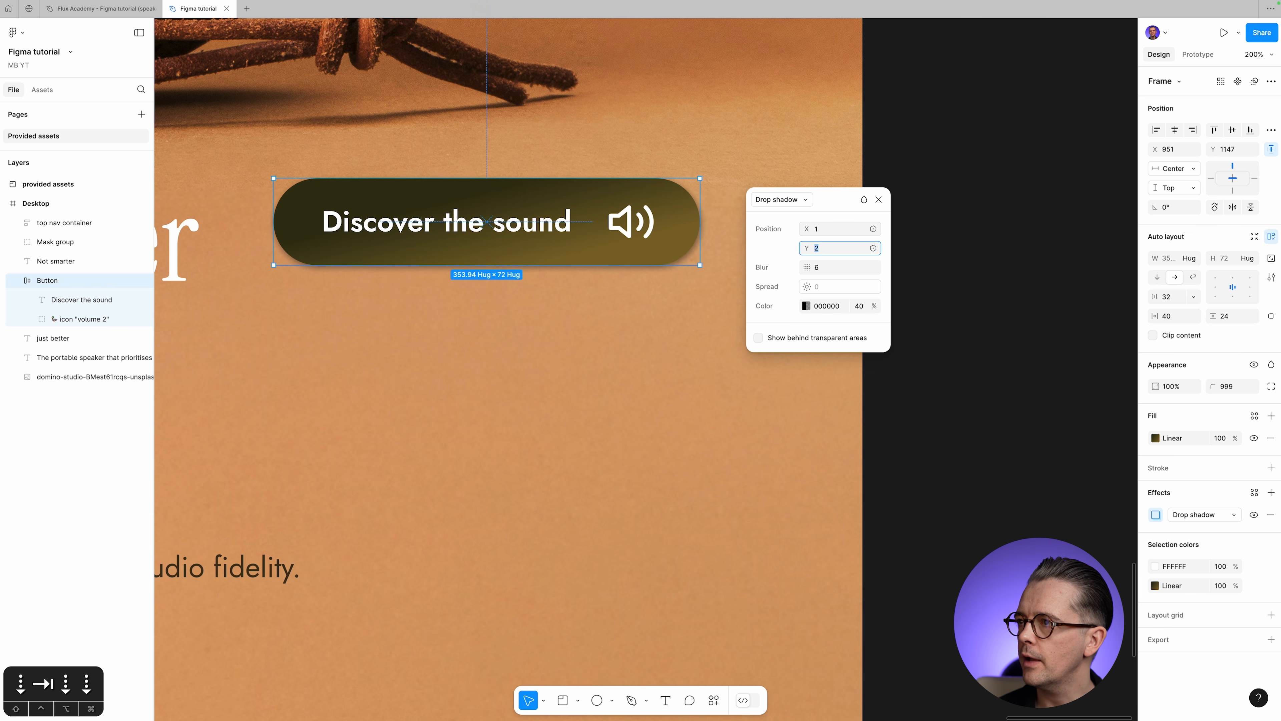
key("Tab")
key("Tab")
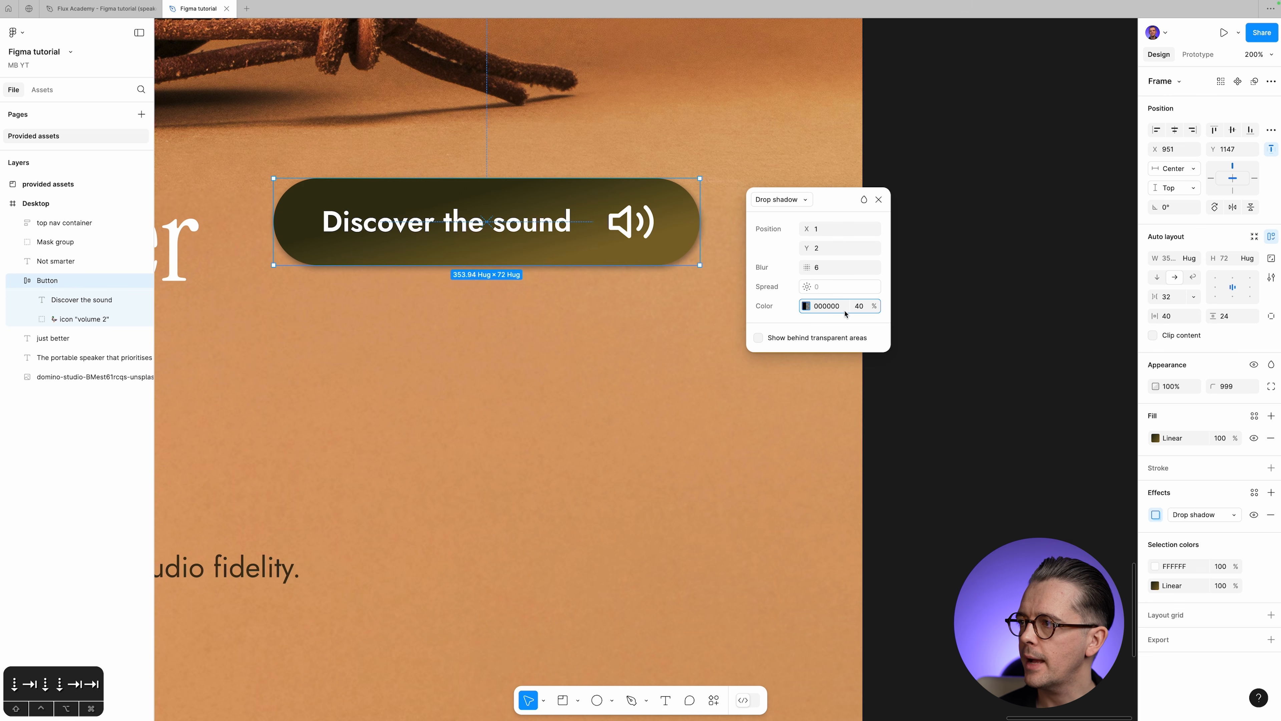
left_click(878, 199)
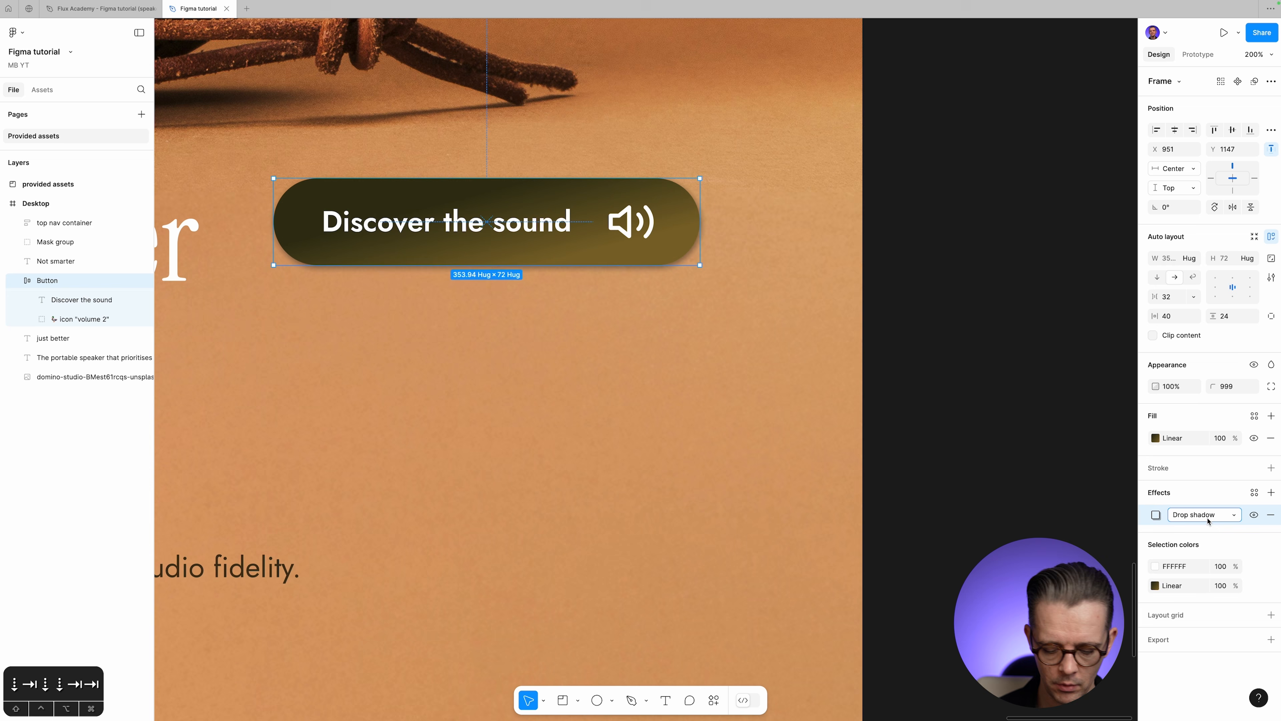
Duplicate the Button's drop shadow effect and set the upper copy's offset to X 2 and Y 4.
key("super+c")
key("super+v")
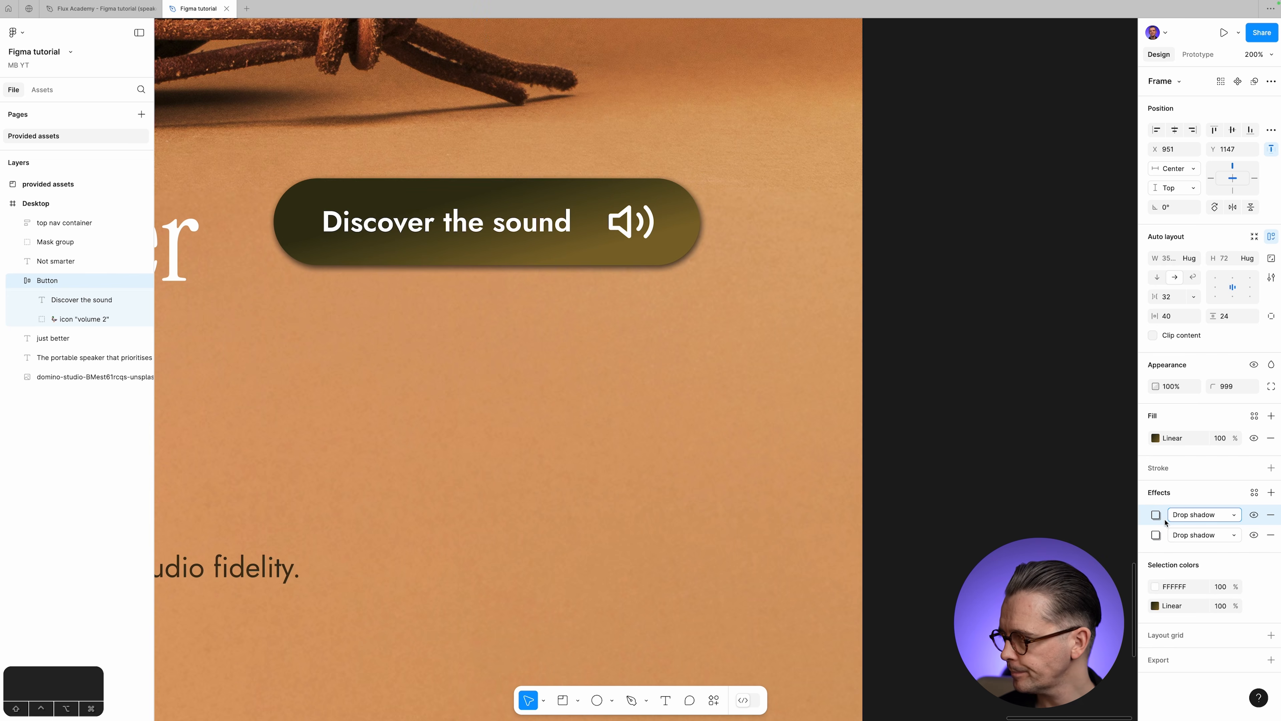
left_click(1156, 514)
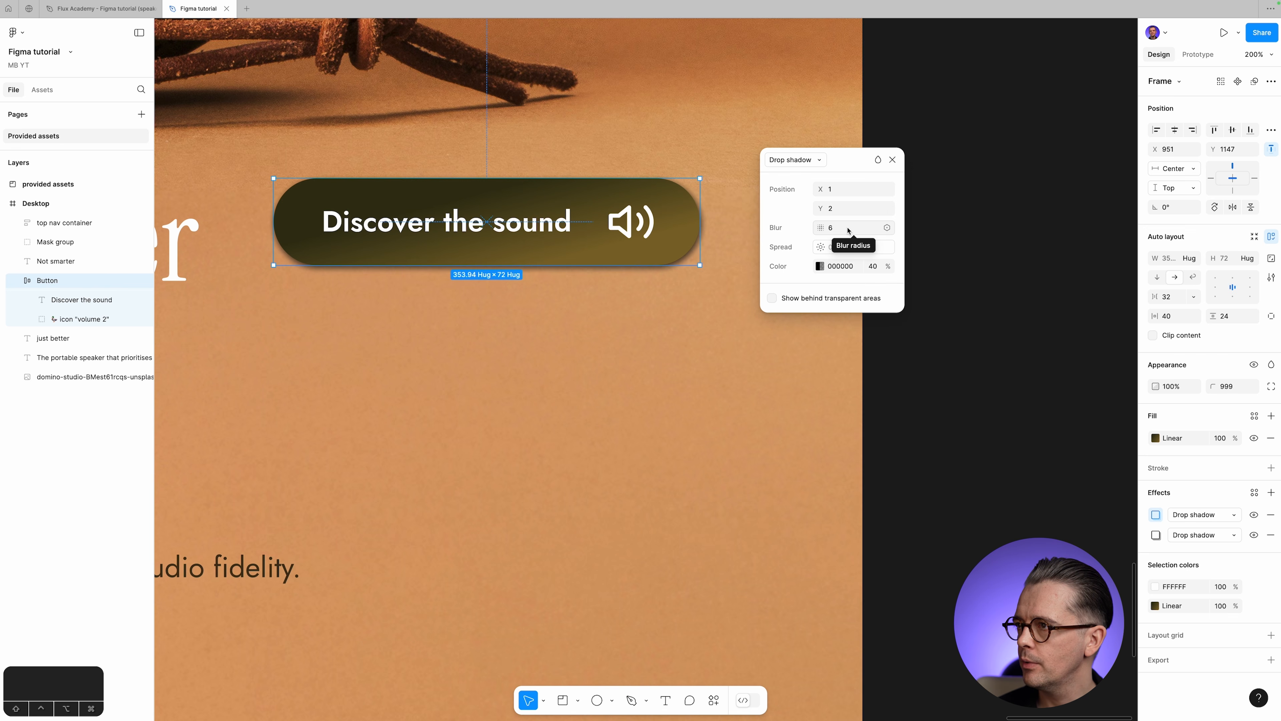
left_click(847, 189)
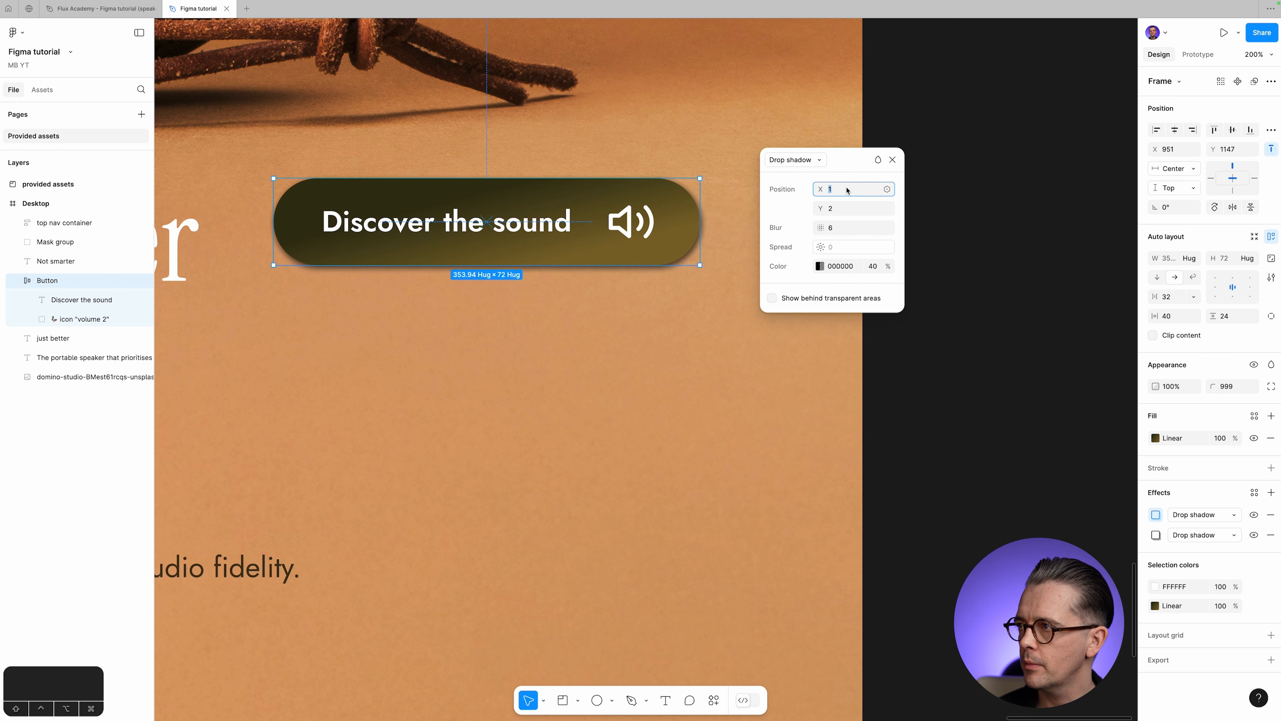
key("Up")
key("Tab")
key("Up")
key("Up")
Increase the upper drop shadow's blur to 18.
key("Tab")
key("Up")
key("Up")
key("Up")
key("Up")
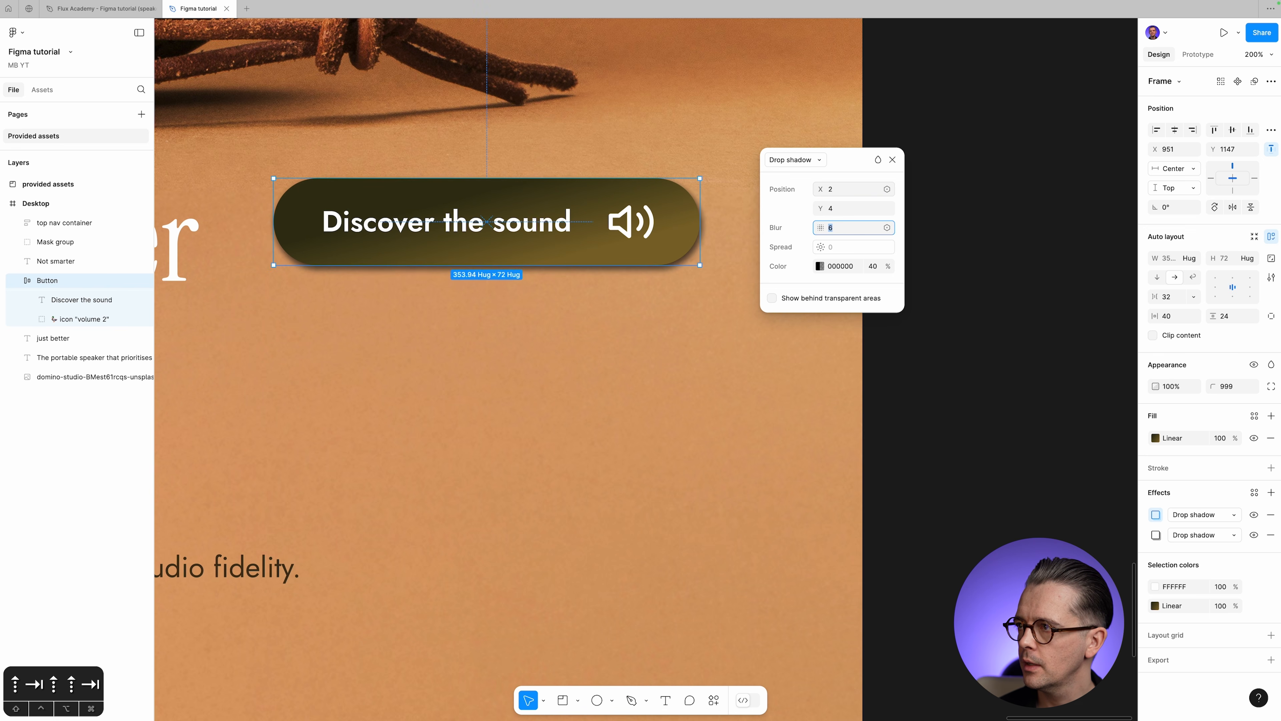
key("Up")
key("Up")
key("Up")
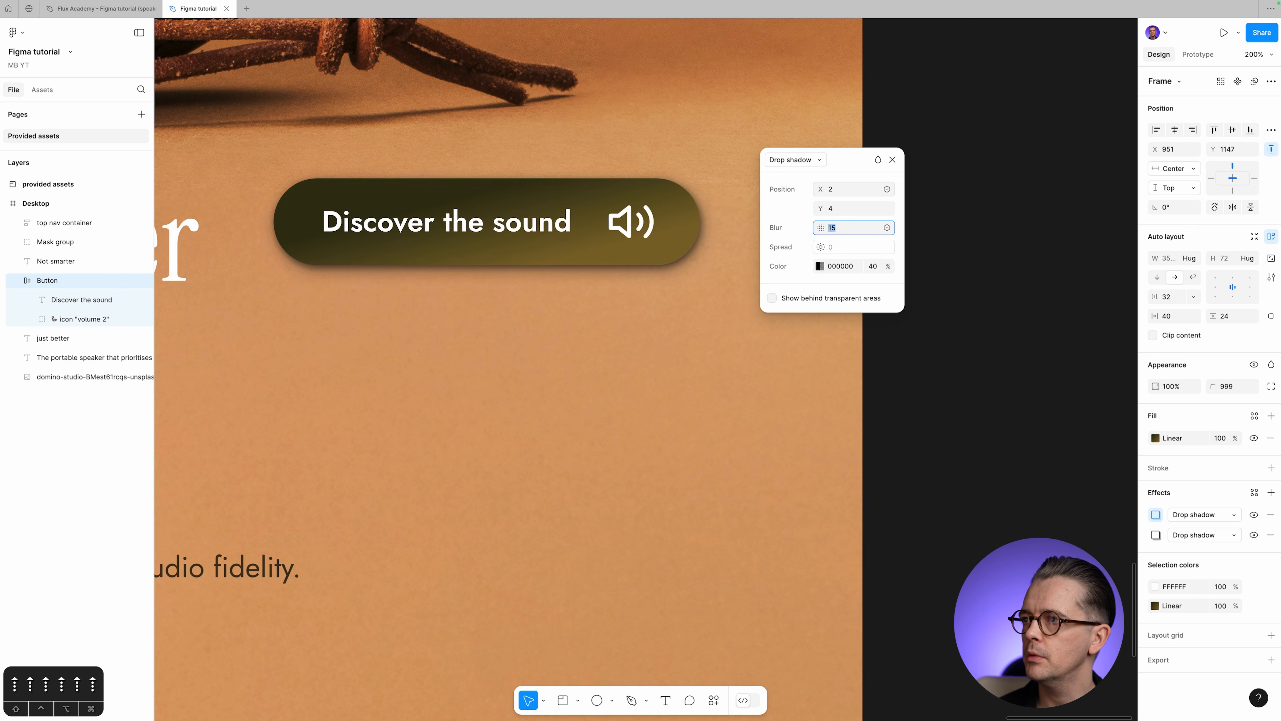
key("Down")
key("Down")
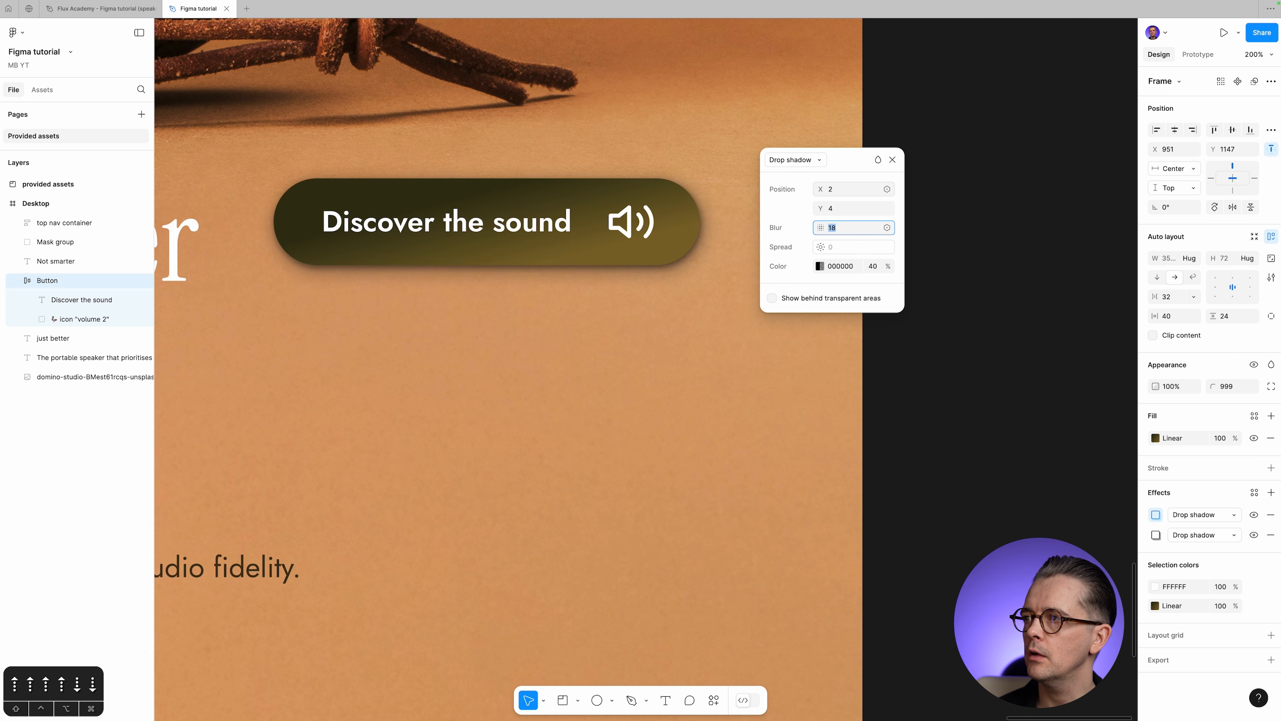
Set the upper drop shadow's opacity to 20% and close its settings.
left_click(873, 265)
key("shift+Up")
key("shift+Up")
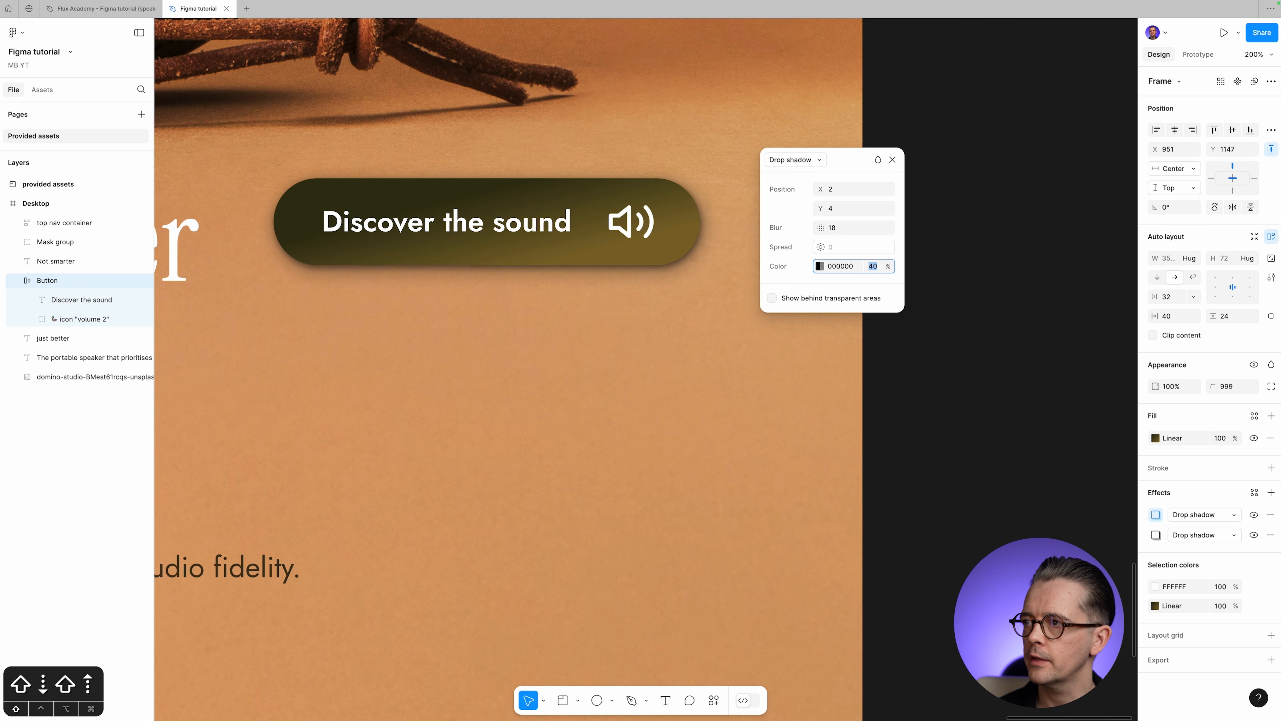
key("shift+Down")
key("shift+Down")
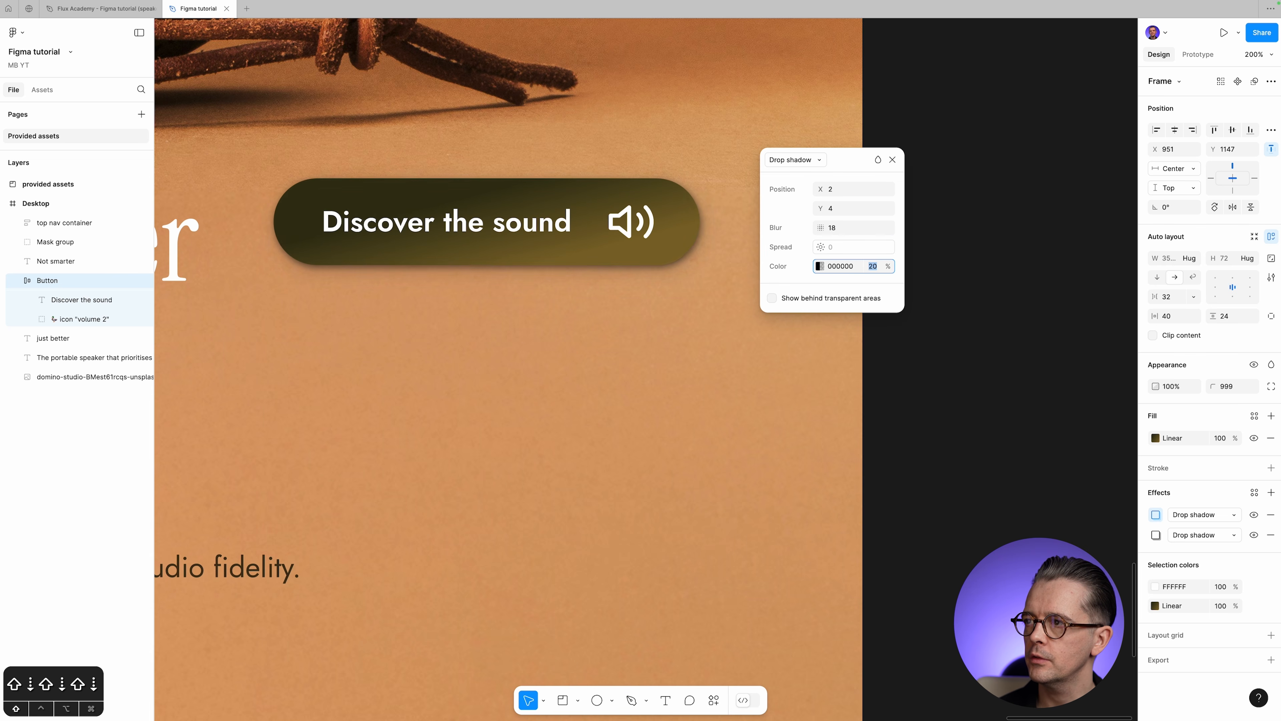
key("shift+Down")
key("shift+Down")
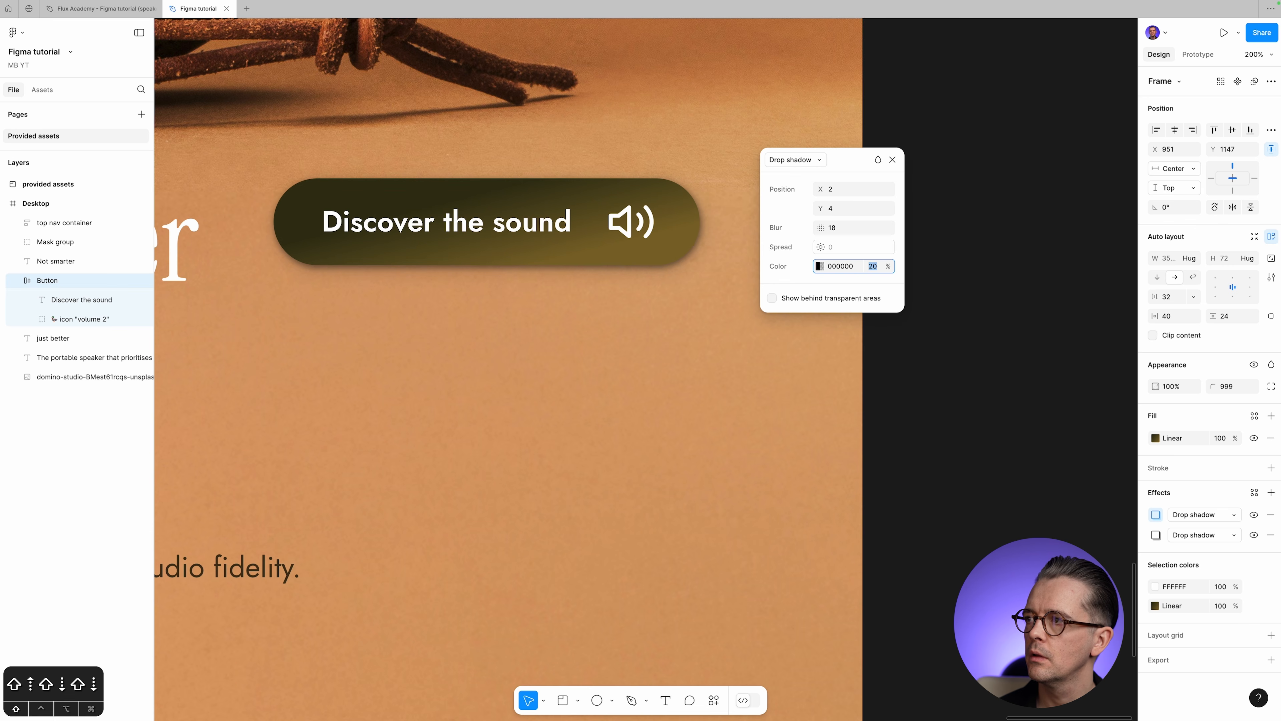
left_click(893, 161)
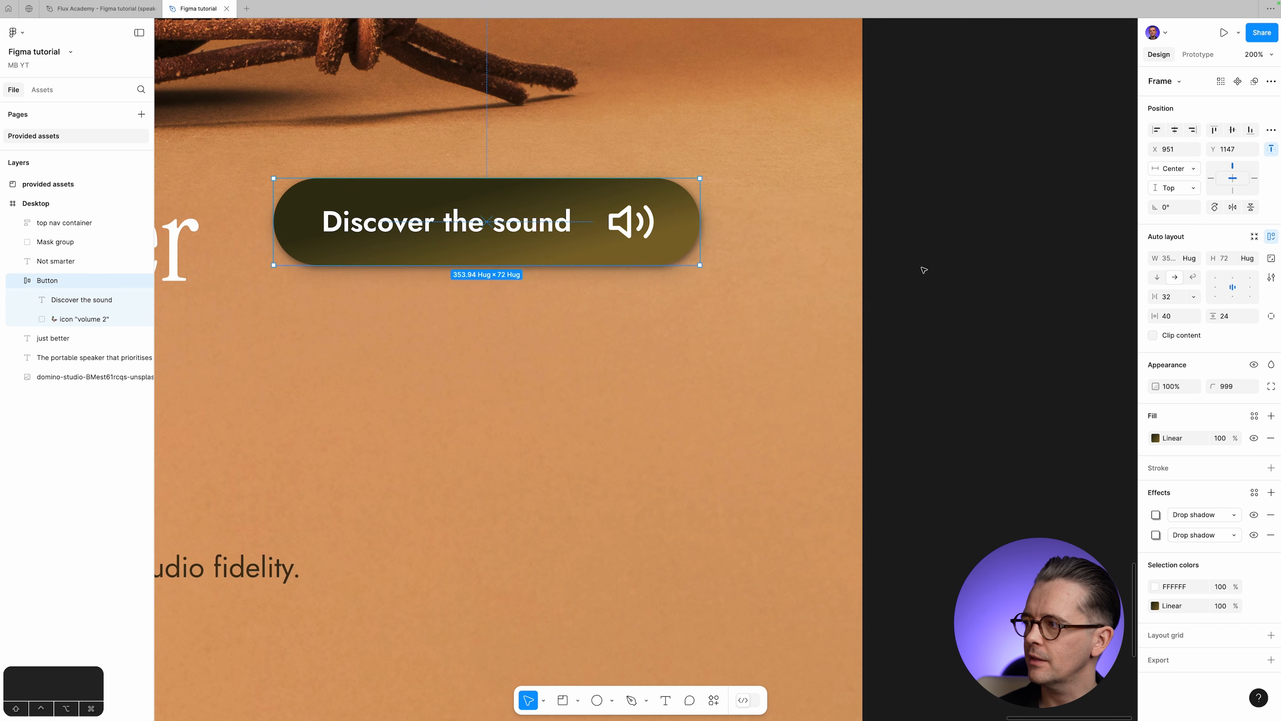
Toggle the visibility of each of the Button's two drop shadows to compare their effect, leaving both visible.
left_click(1255, 514)
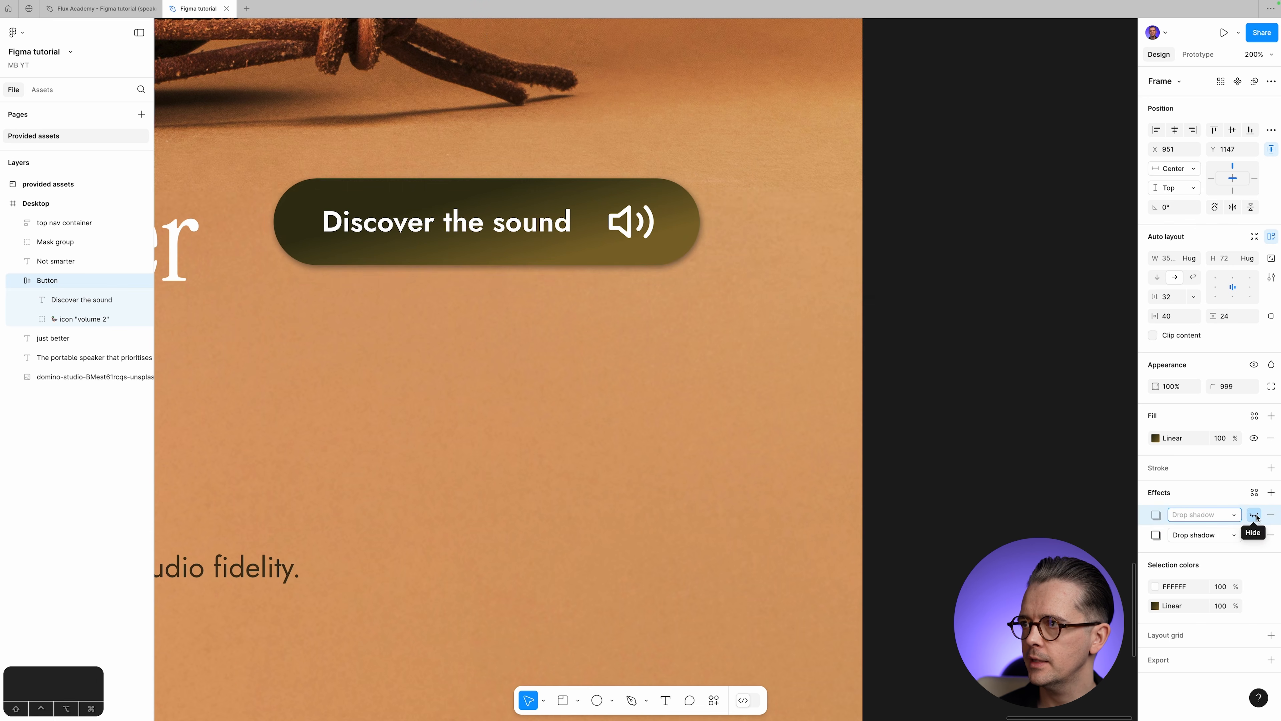
left_click(1255, 514)
left_click(1255, 515)
left_click(1255, 515)
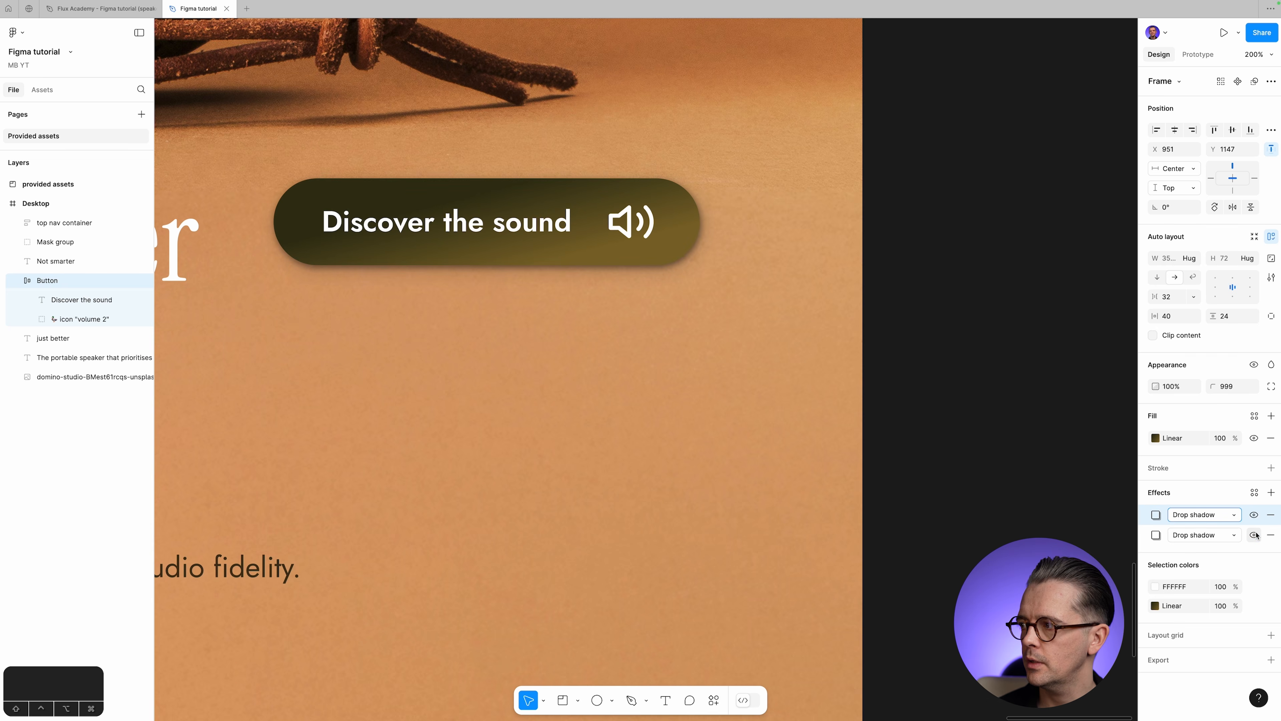
left_click(1255, 534)
left_click(1255, 535)
left_click(1254, 535)
left_click(1256, 534)
left_click(1256, 535)
left_click(1256, 535)
left_click(1254, 517)
left_click(1255, 517)
left_click(1254, 515)
left_click(1255, 515)
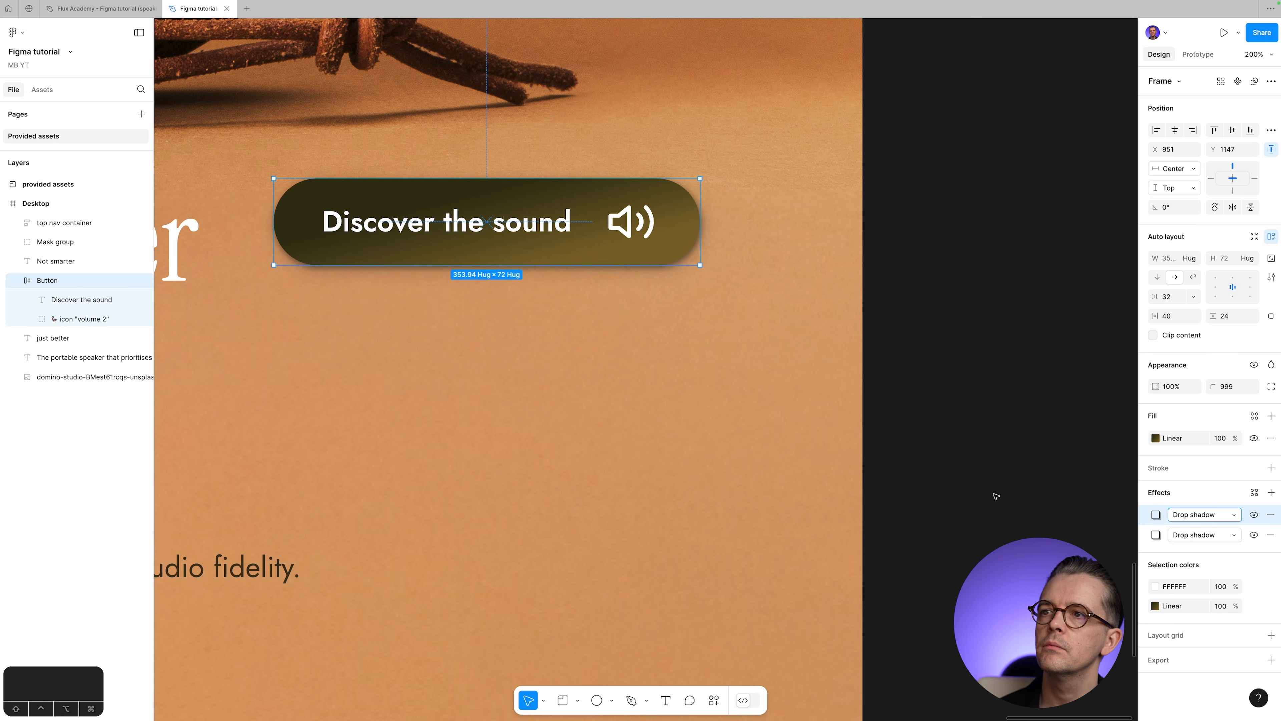
scroll(893, 383, "up", 3)
scroll(893, 384, "left", 3)
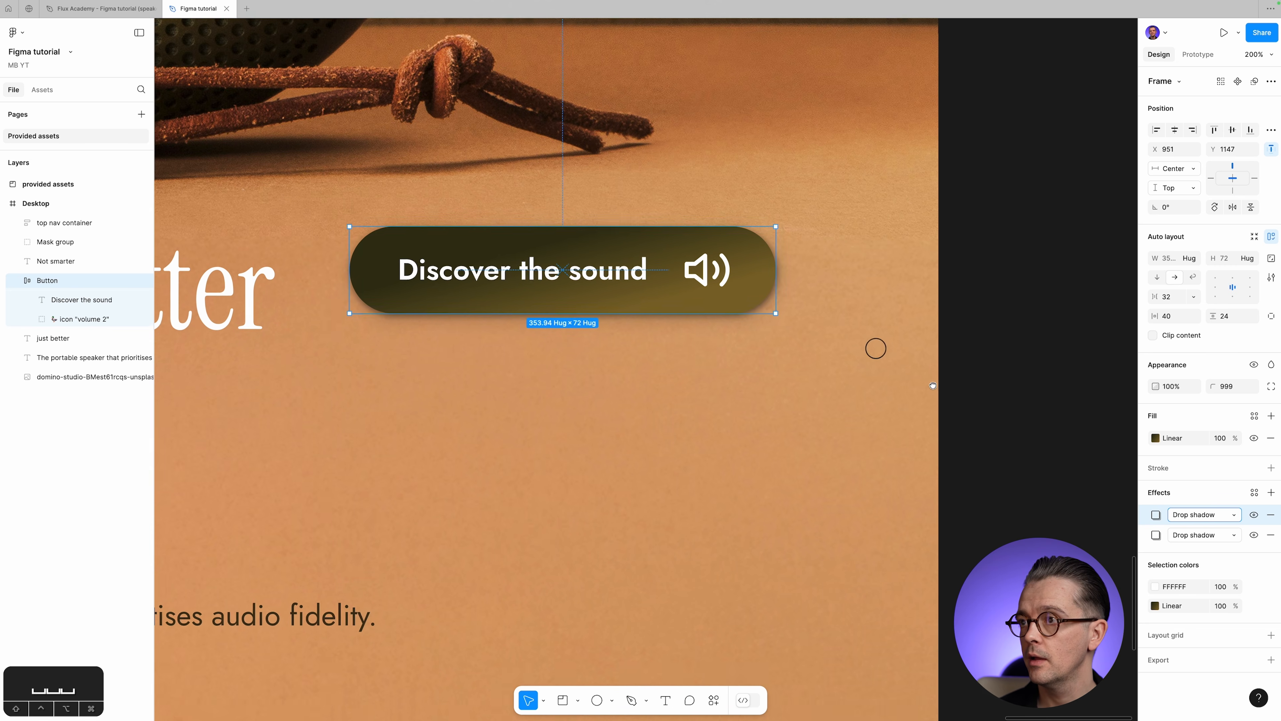
left_click(999, 378)
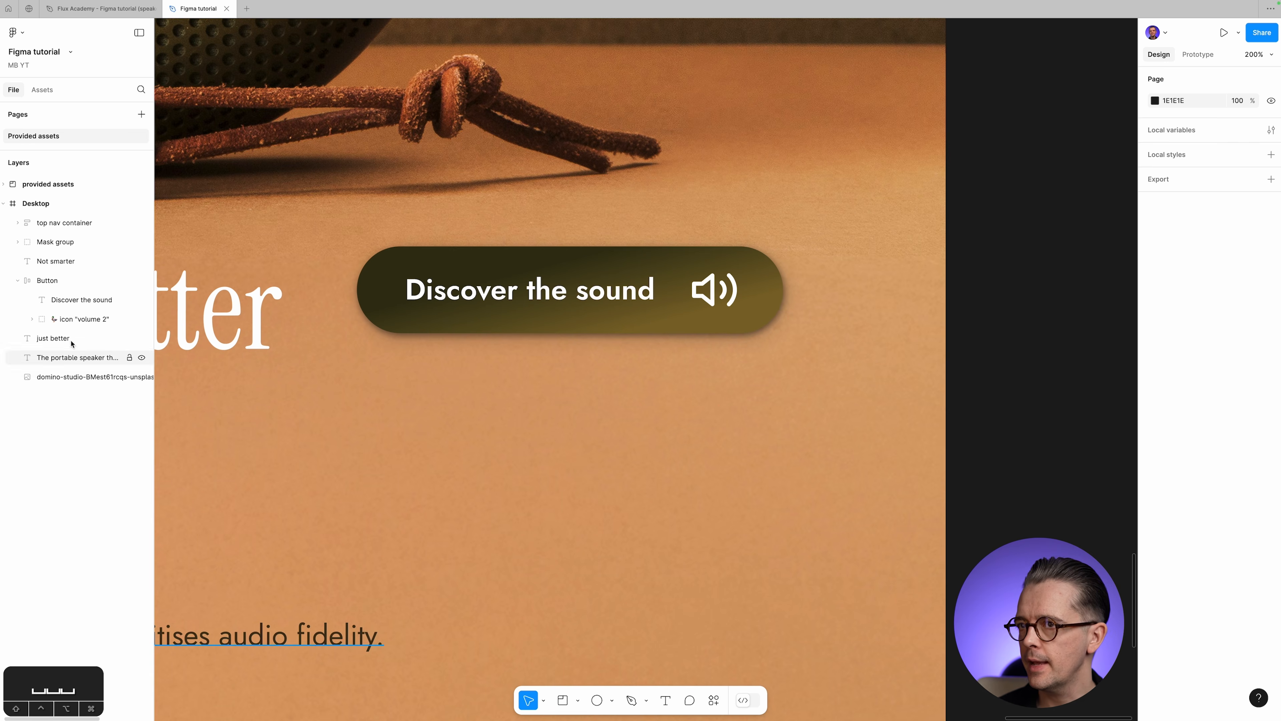
Save the Button's linear gradient fill as a new color style named "Gradient-btn".
left_click(47, 280)
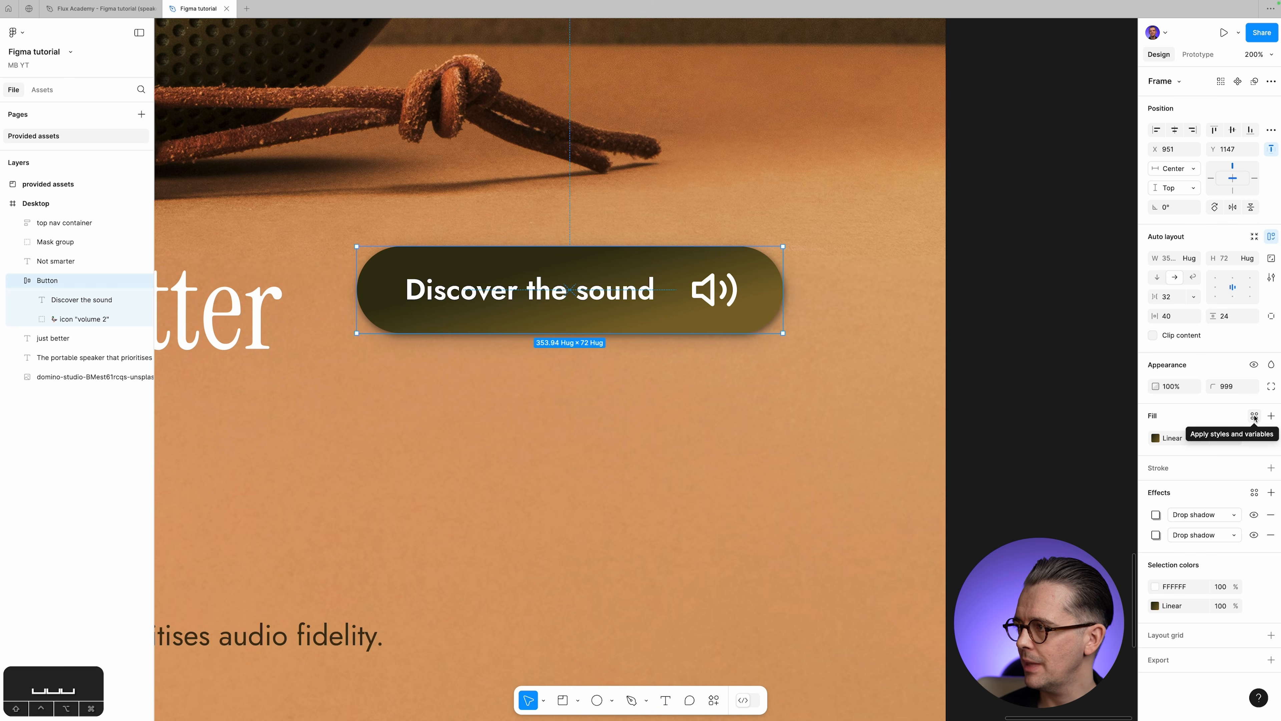
left_click(1254, 416)
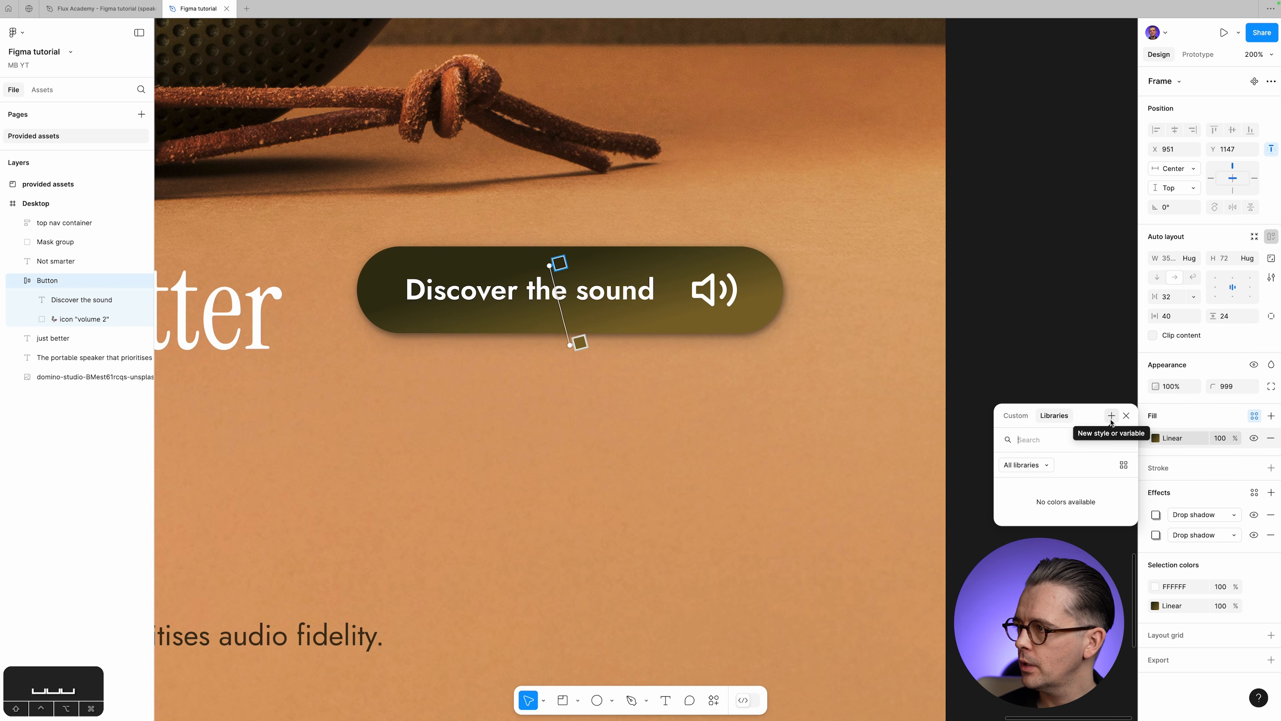
left_click(1112, 415)
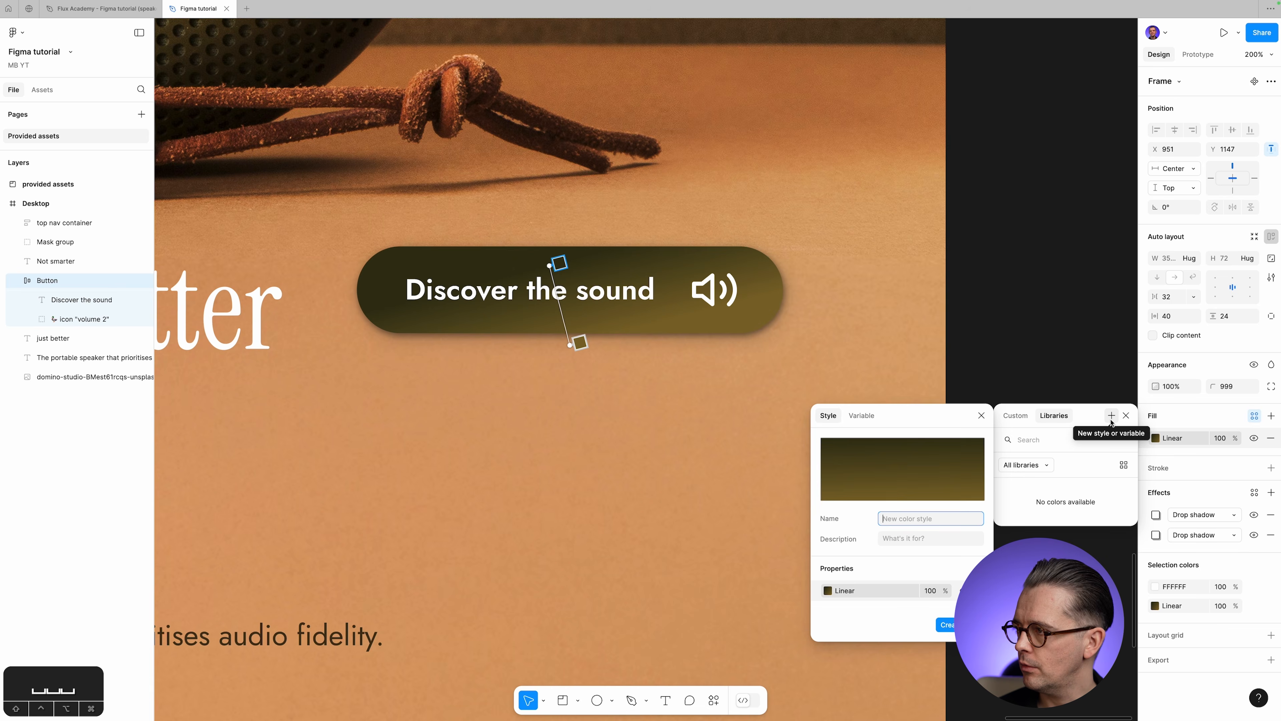
left_click_drag(912, 421, 901, 244)
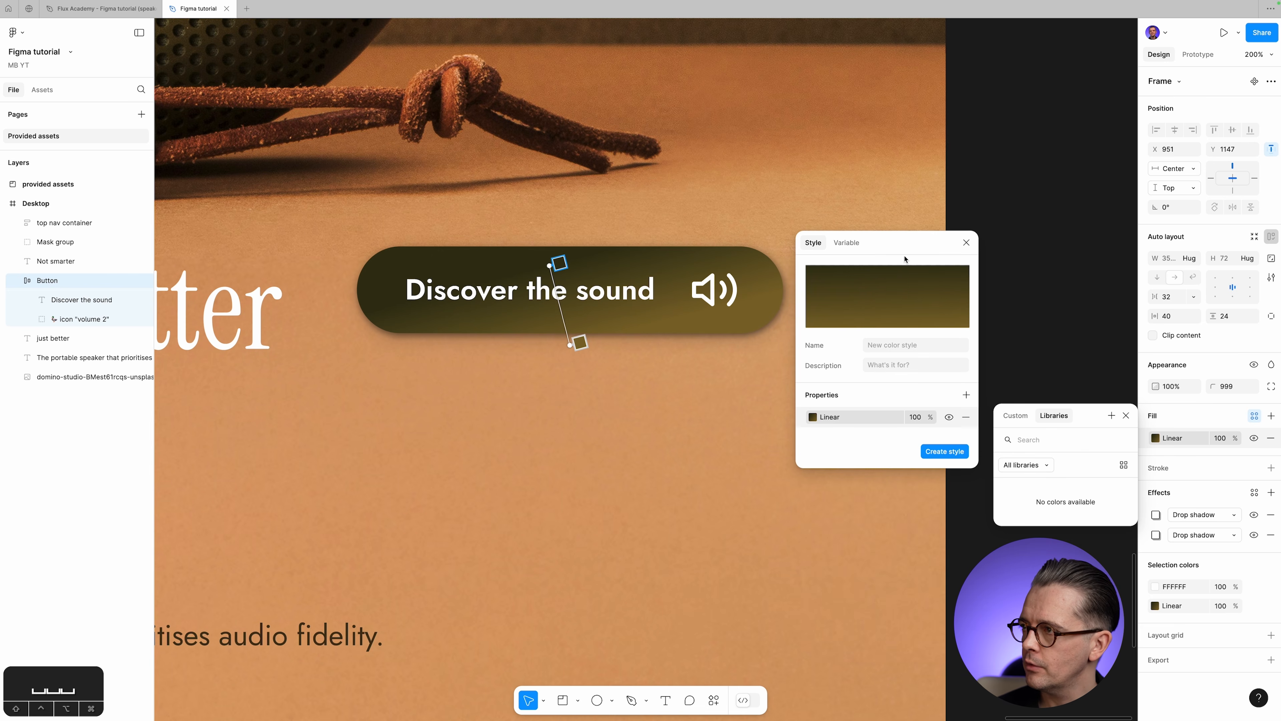
left_click(886, 346)
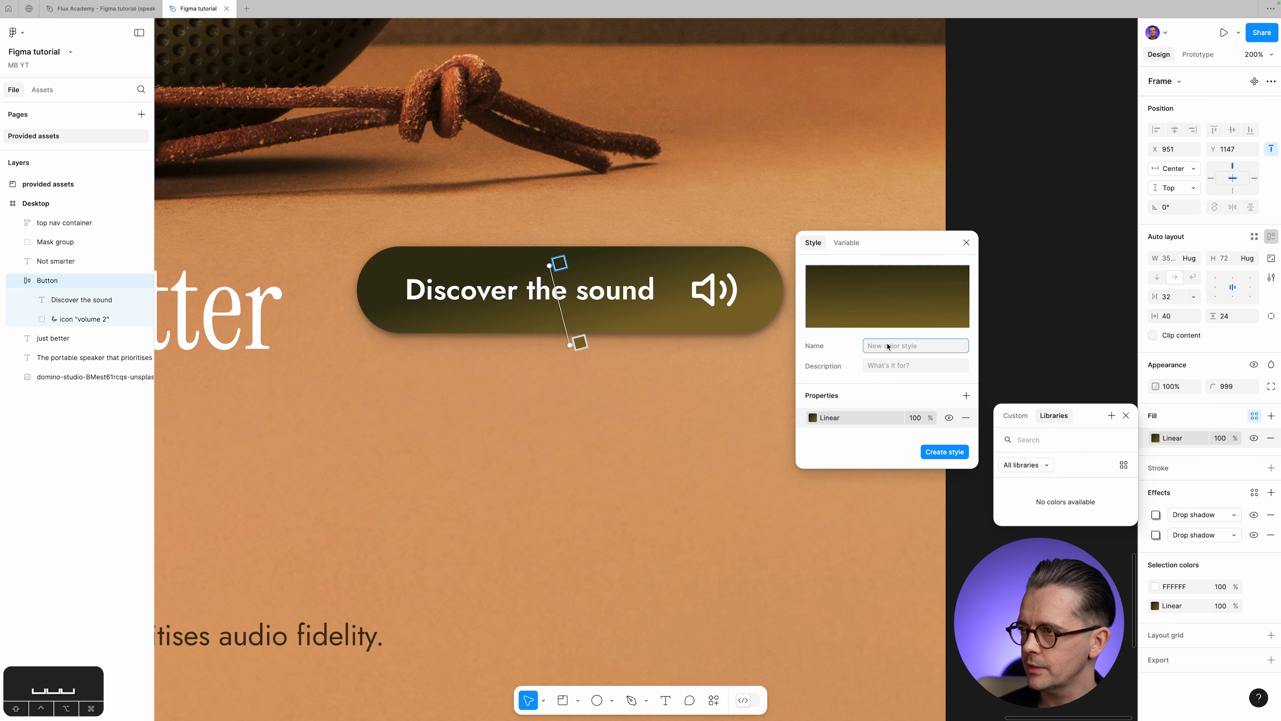
type("Gradient")
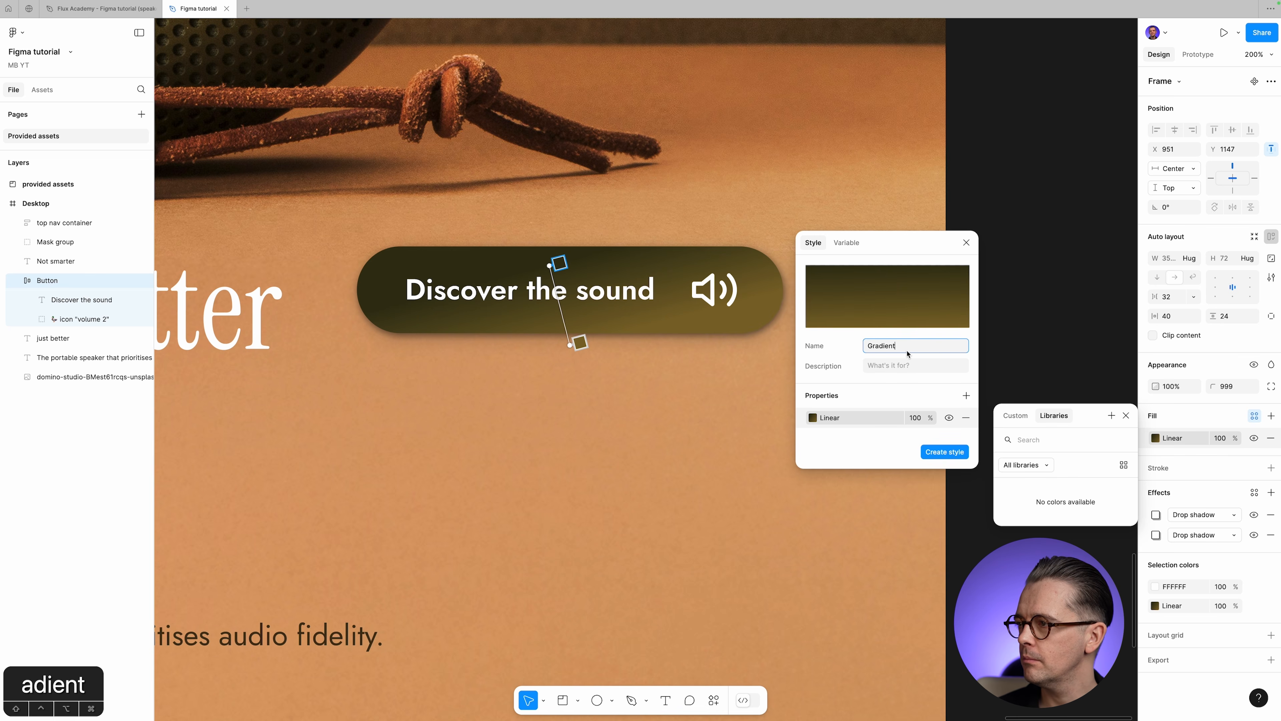
type("-btn")
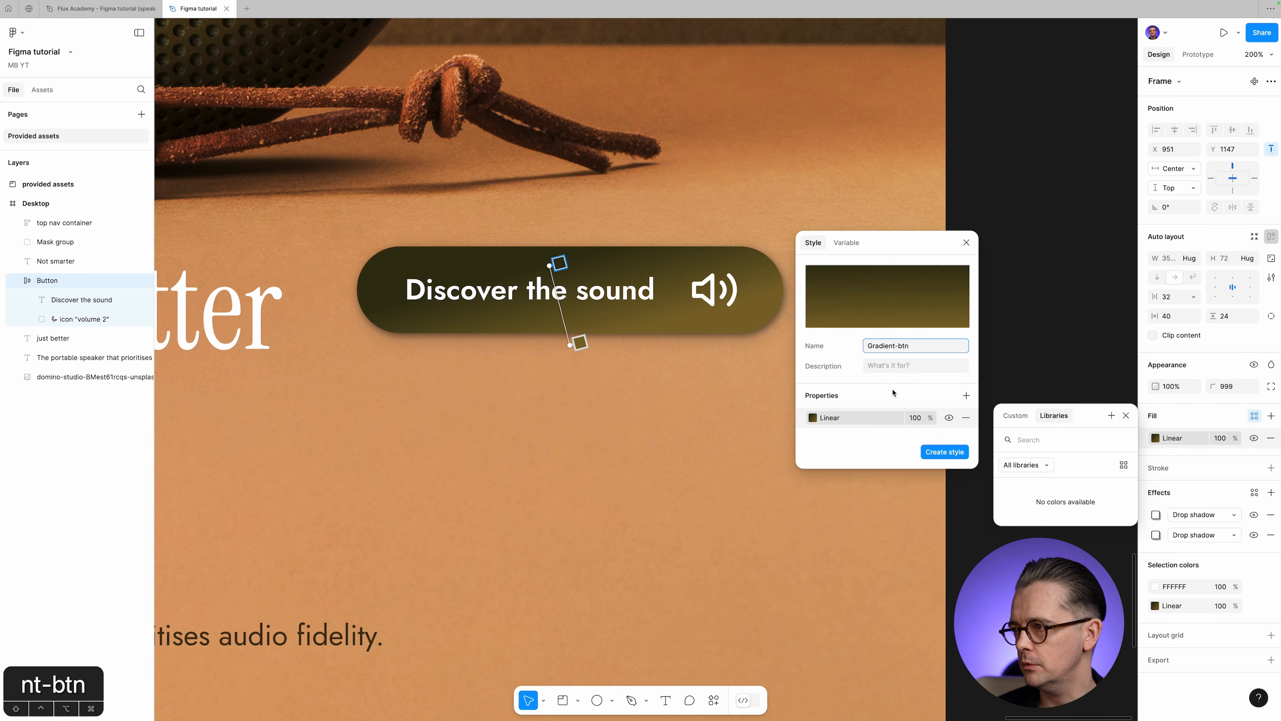
left_click(950, 453)
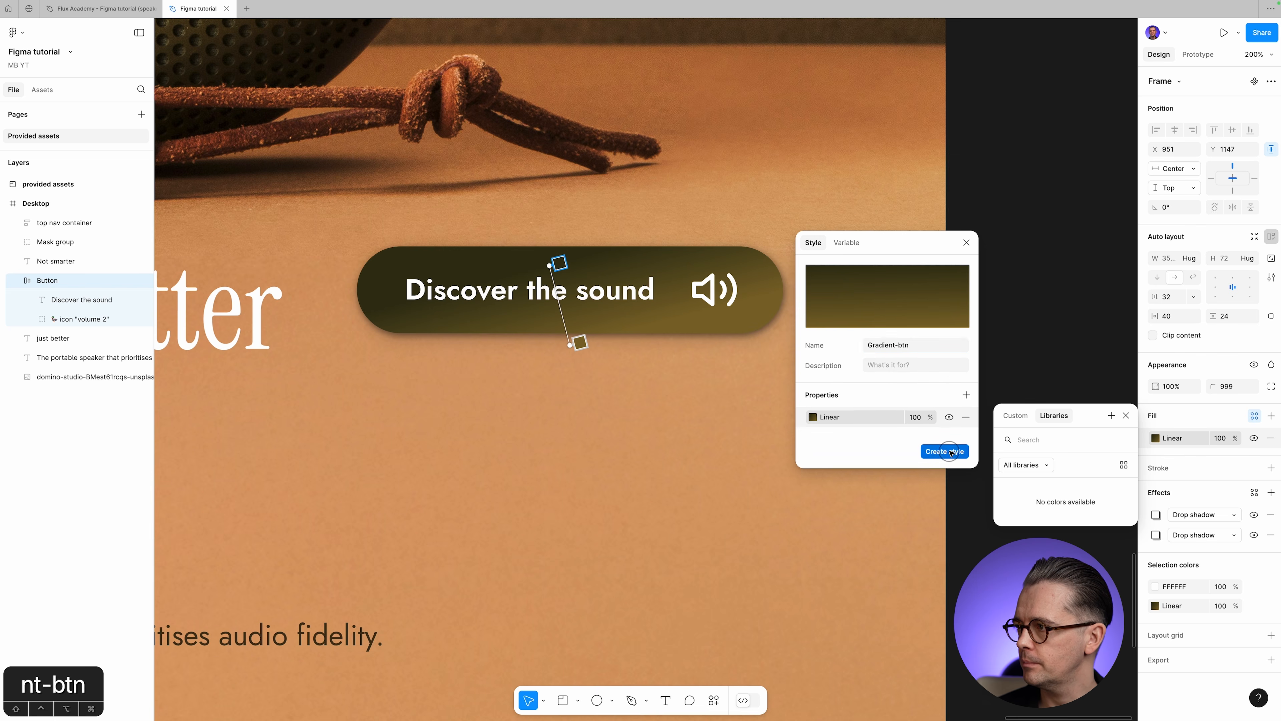
left_click(1127, 415)
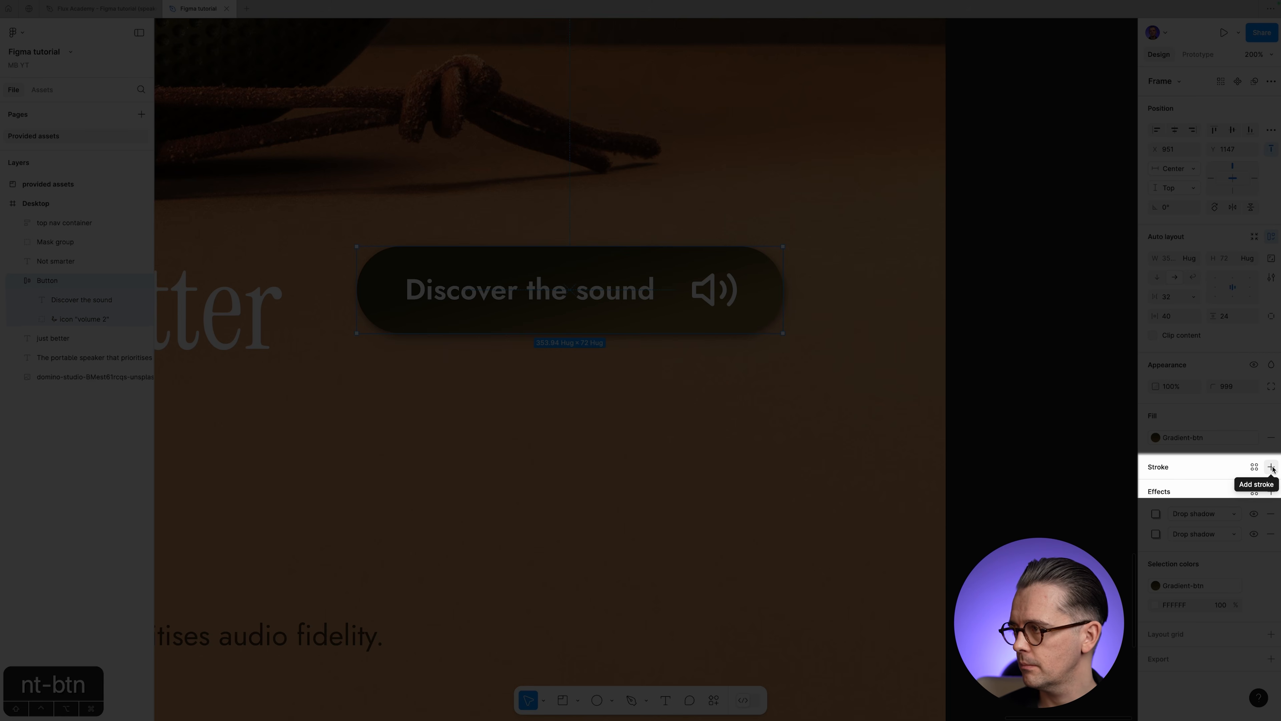
Add a stroke to the Button and set its weight to 10.
left_click(1270, 467)
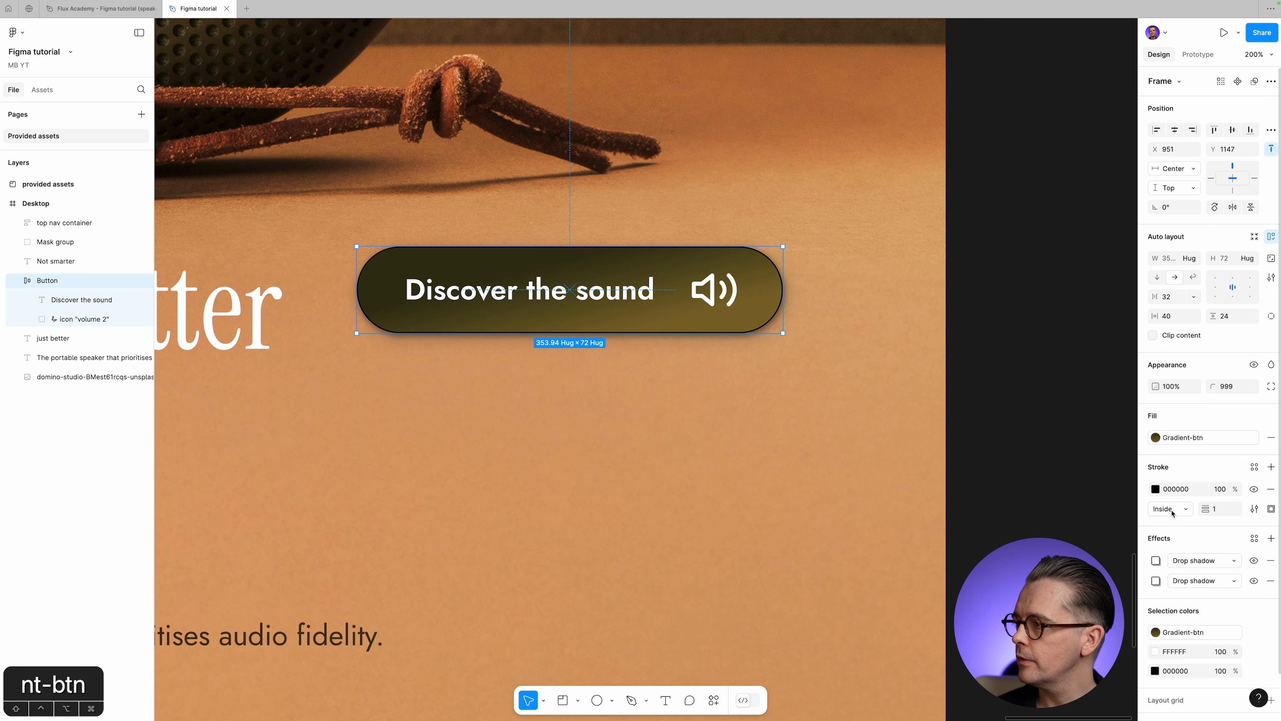
left_click(1225, 510)
type("10")
key("Tab")
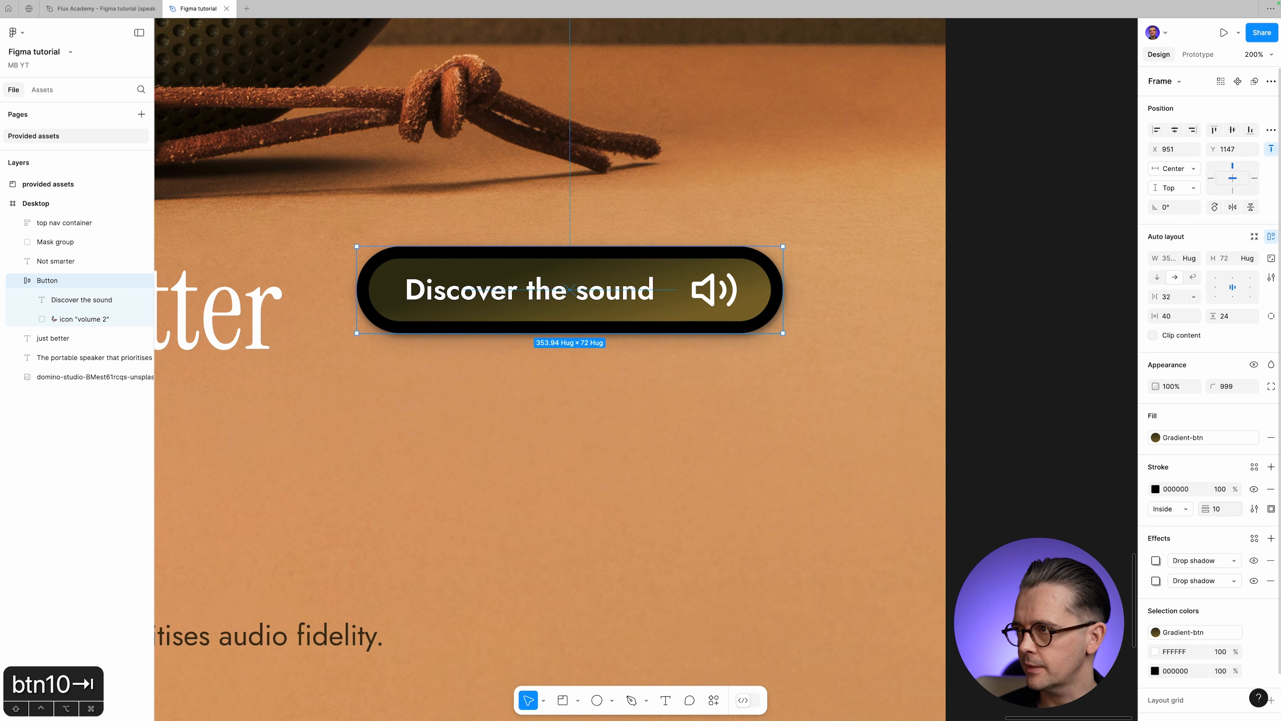
Try the Center and Outside positions for the Button's stroke and return it to Inside.
left_click(1162, 510)
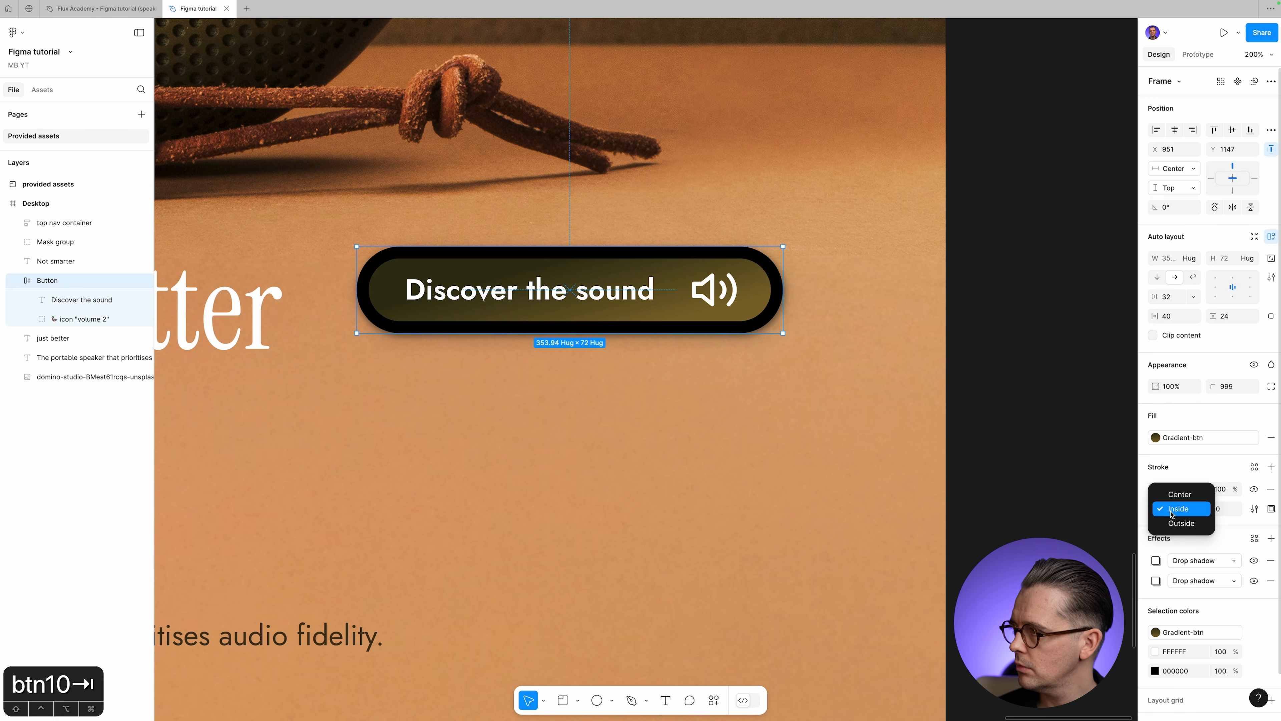
left_click(1180, 494)
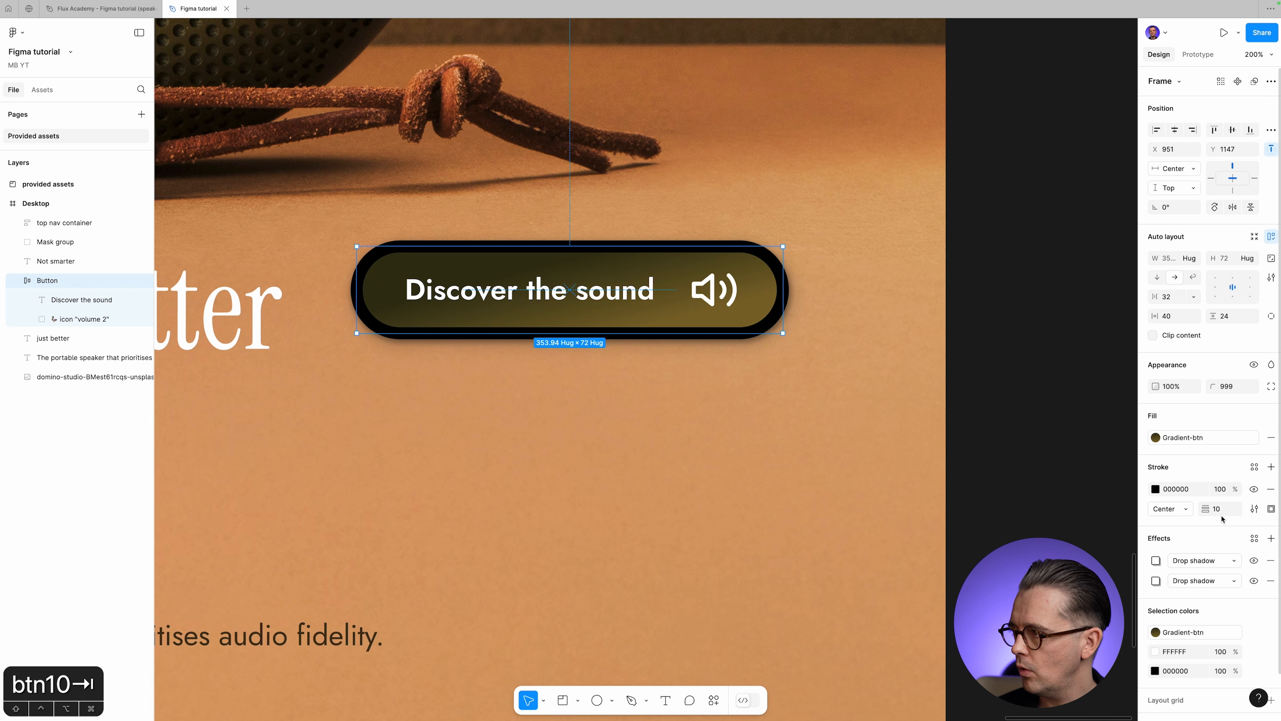
left_click(1169, 510)
left_click(1182, 538)
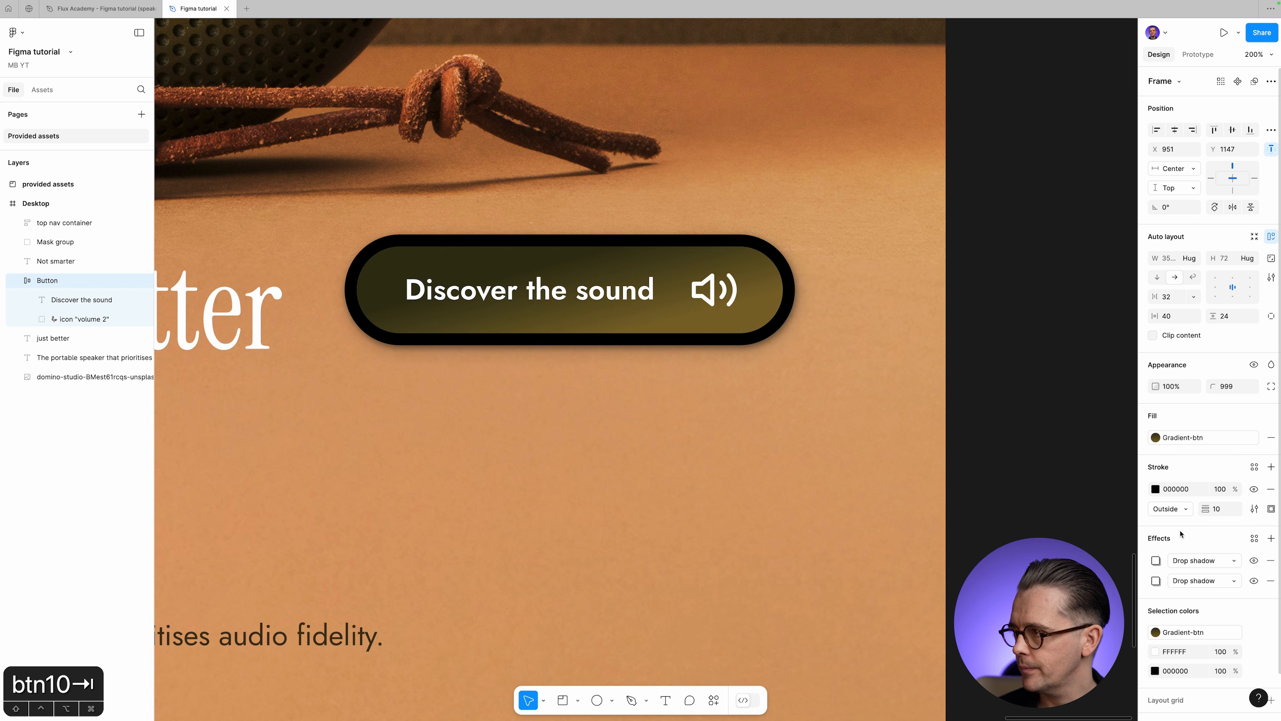
left_click(1183, 511)
left_click(1186, 500)
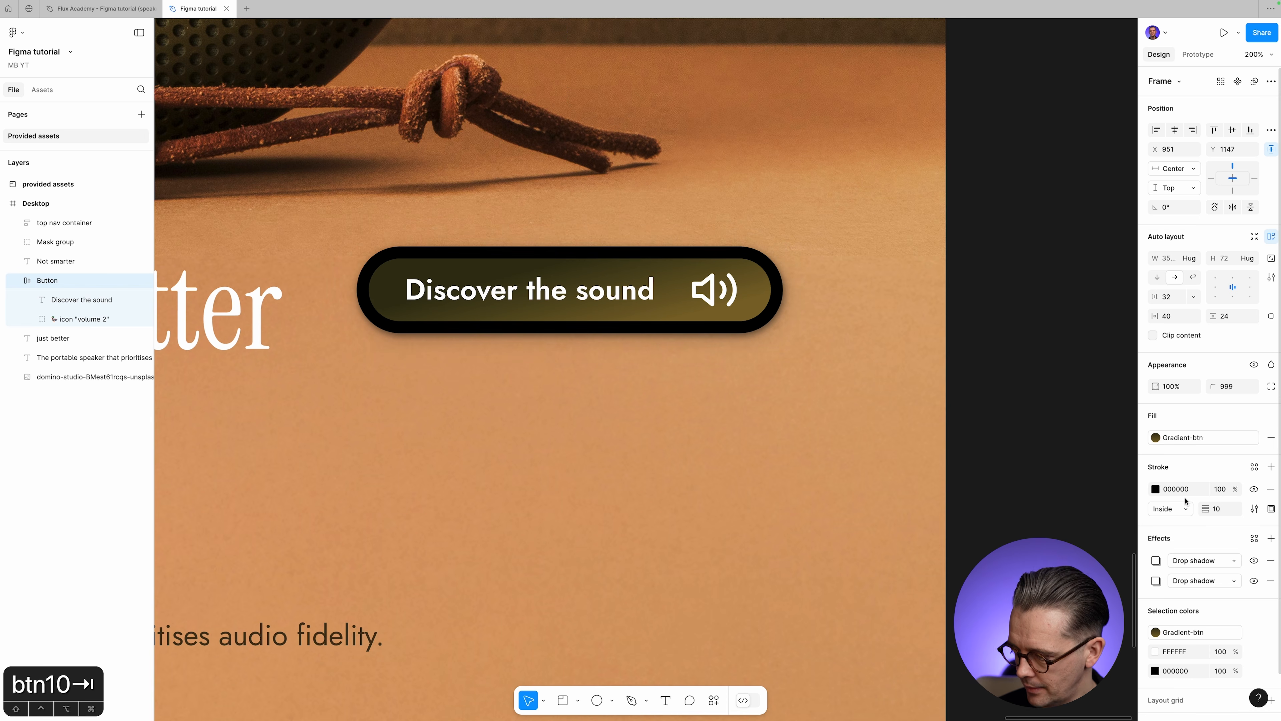
Reduce the Button's stroke weight to 3 and deselect the Button.
left_click(1224, 509)
key("Down")
key("Down")
key("Down")
key("Down")
key("Down")
key("Down")
key("Down")
key("Down")
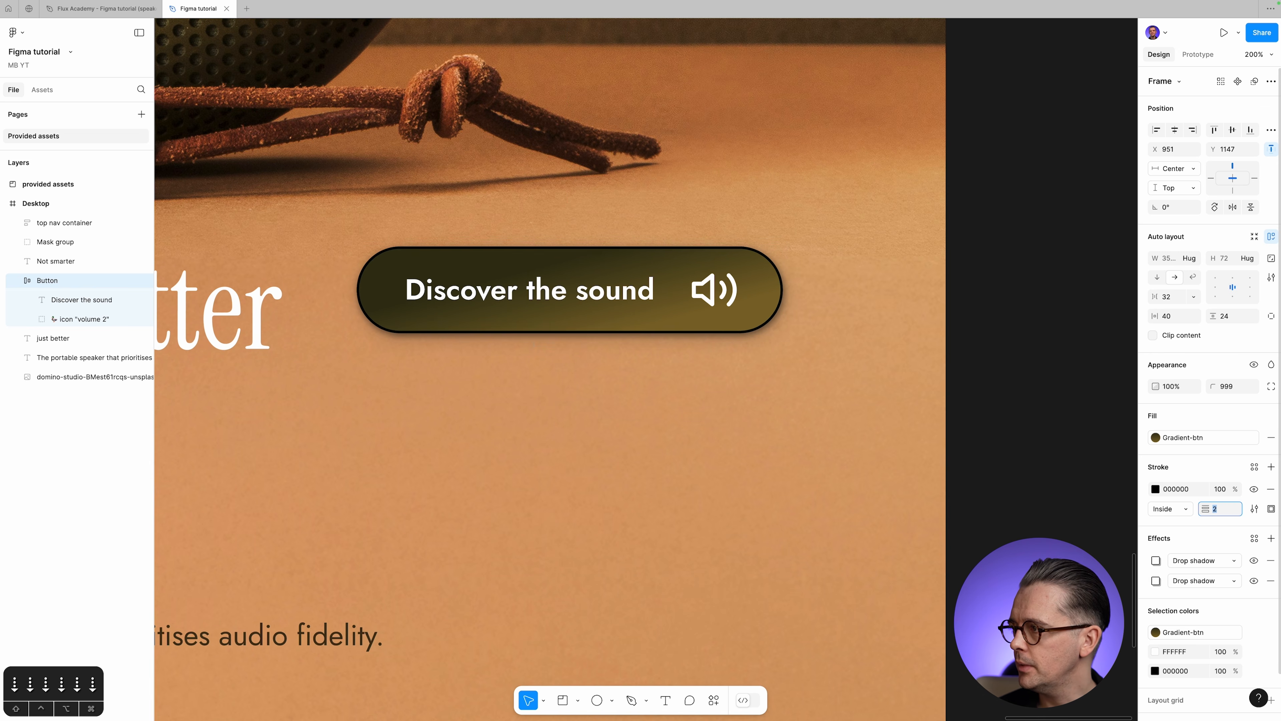
key("Down")
key("Up")
key("Up")
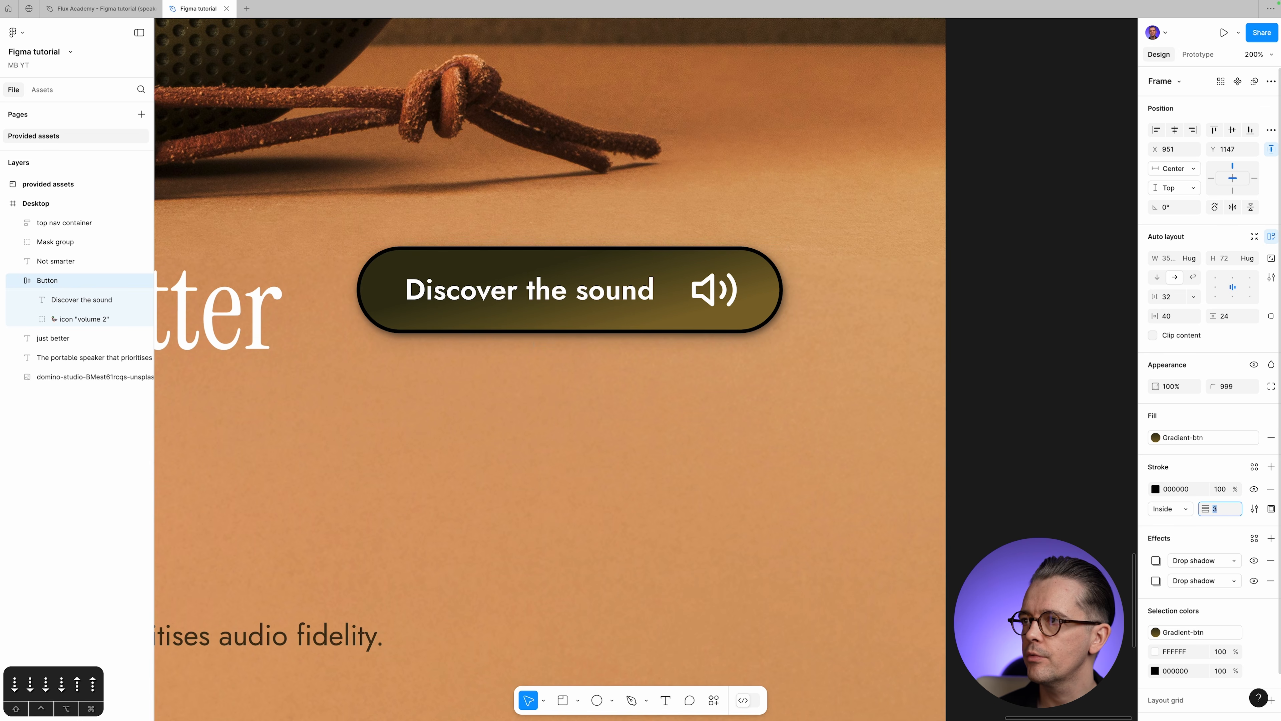
left_click(1073, 438)
Apply the Gradient-btn color style to the Button's stroke.
key("super+0")
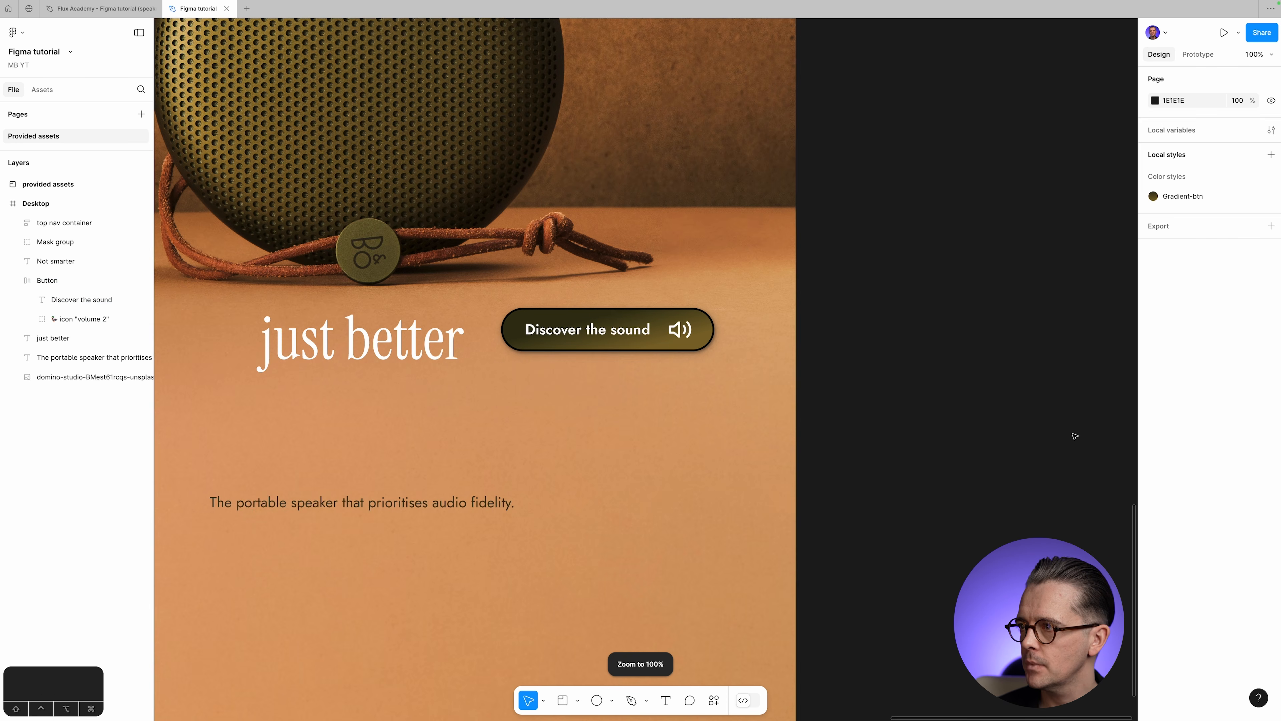
key("super+minus")
key("super+minus")
key("super+equal")
key("super+equal")
key("super+equal")
key("super+equal")
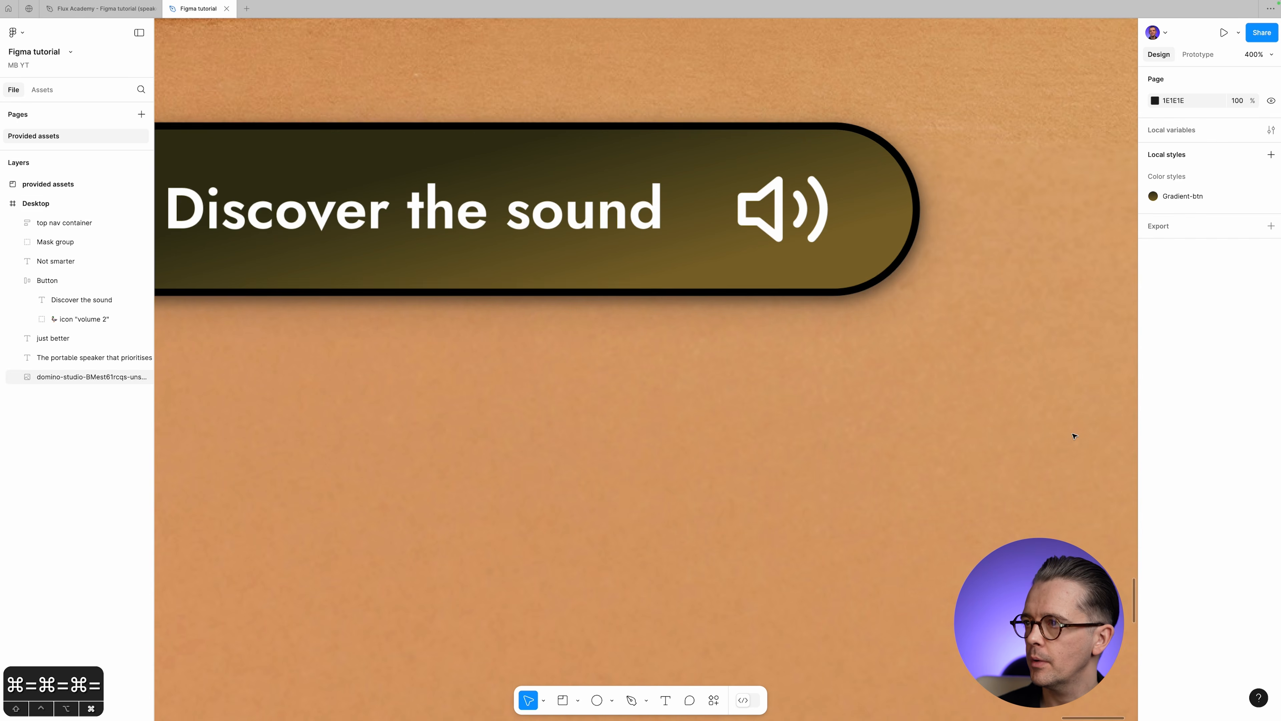
key("space")
left_click_drag(805, 519, 898, 471)
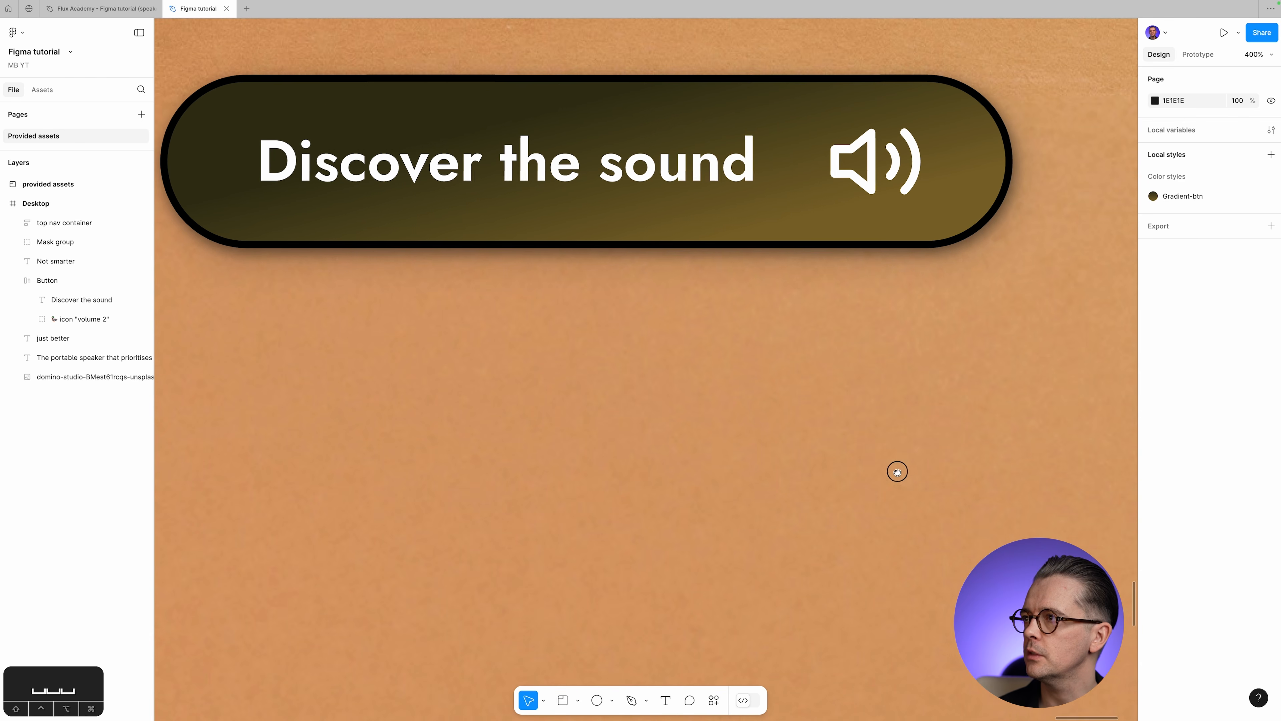
left_click(785, 143)
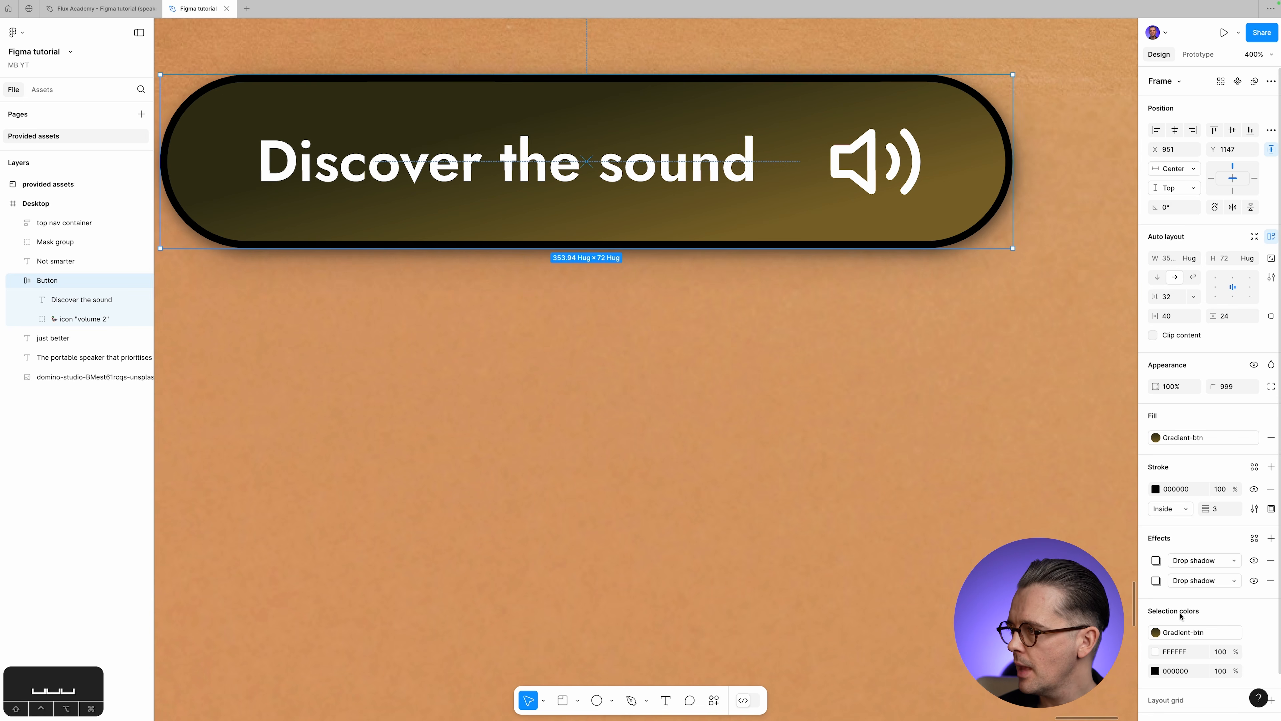
left_click(1156, 491)
mouse_move(1093, 368)
left_mouse_down()
mouse_move(1038, 84)
mouse_move(1050, 117)
left_mouse_up()
left_click(1006, 109)
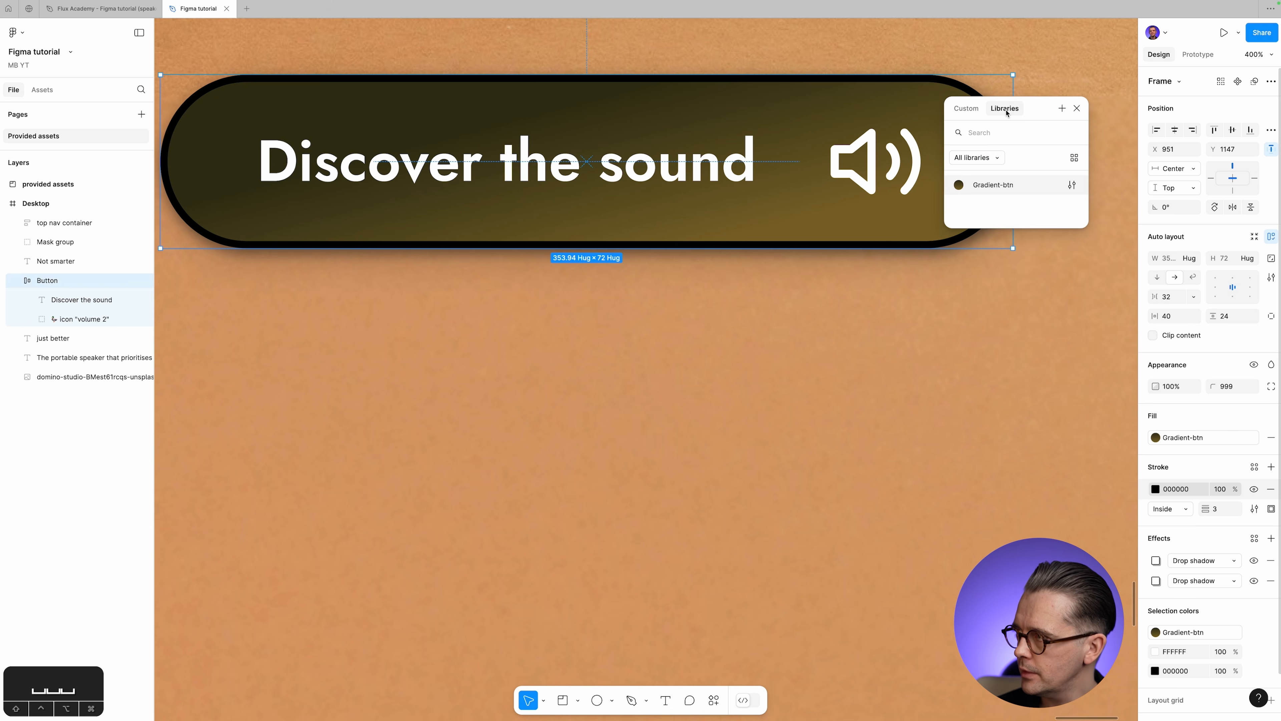
left_click(1016, 186)
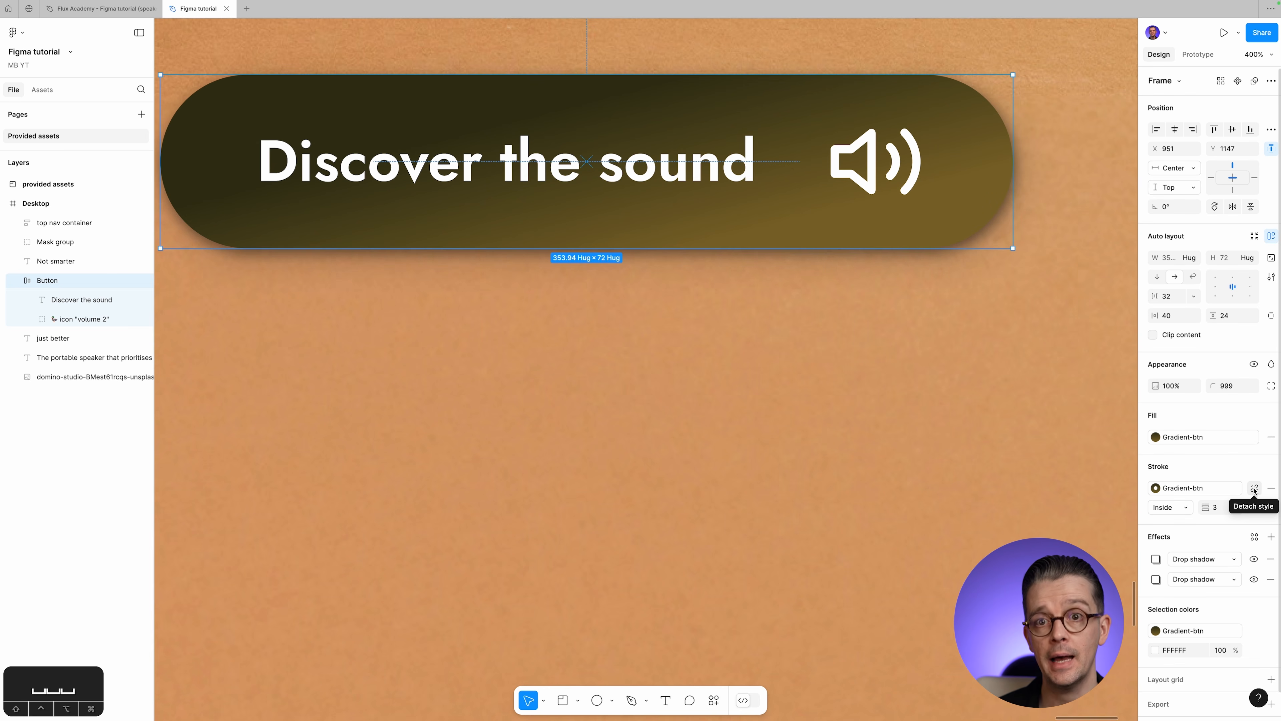
Detach the color style from the Button's stroke and flip the stroke's linear gradient.
left_click(1255, 489)
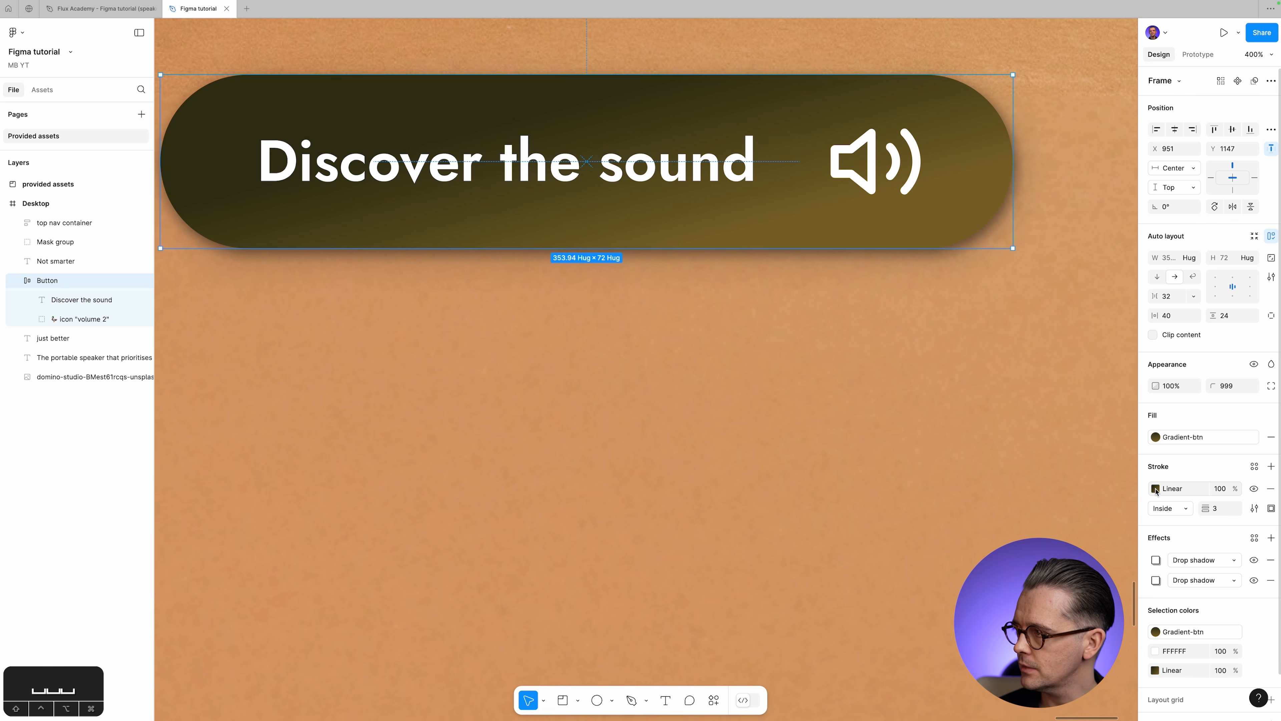
left_click(1155, 490)
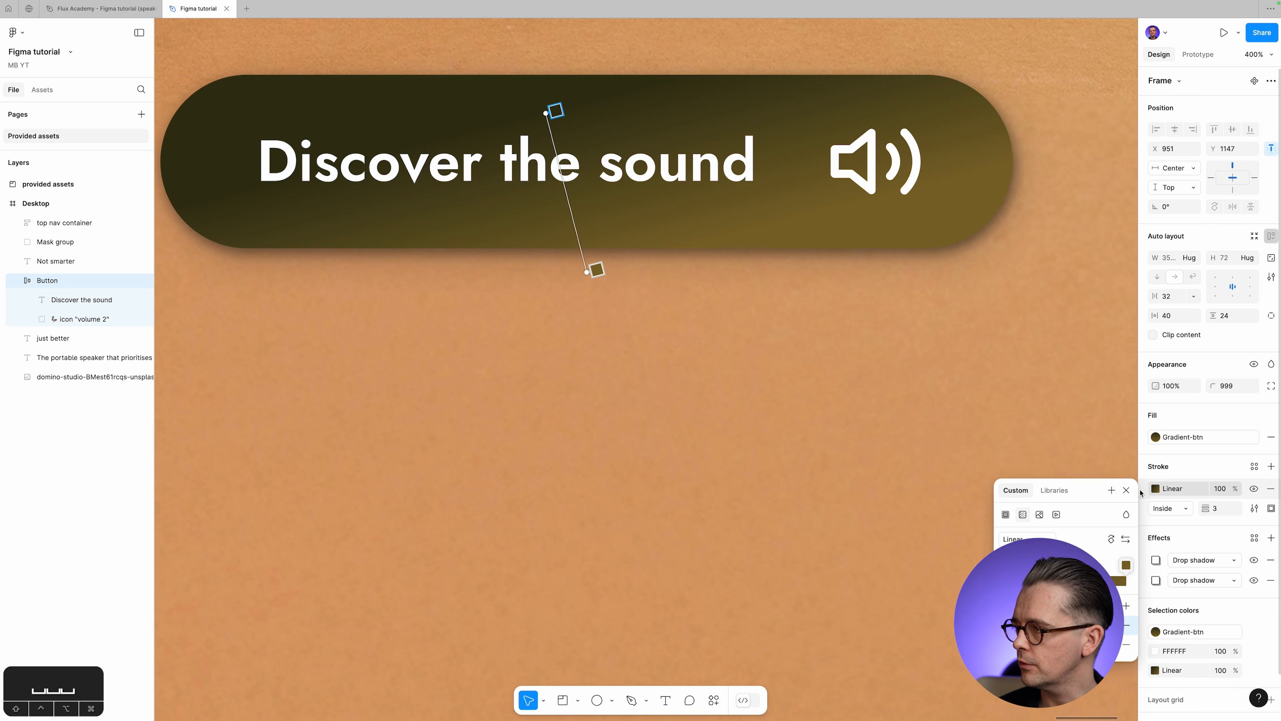
mouse_move(1081, 449)
left_mouse_down()
mouse_move(1033, 171)
mouse_move(1070, 151)
left_mouse_up()
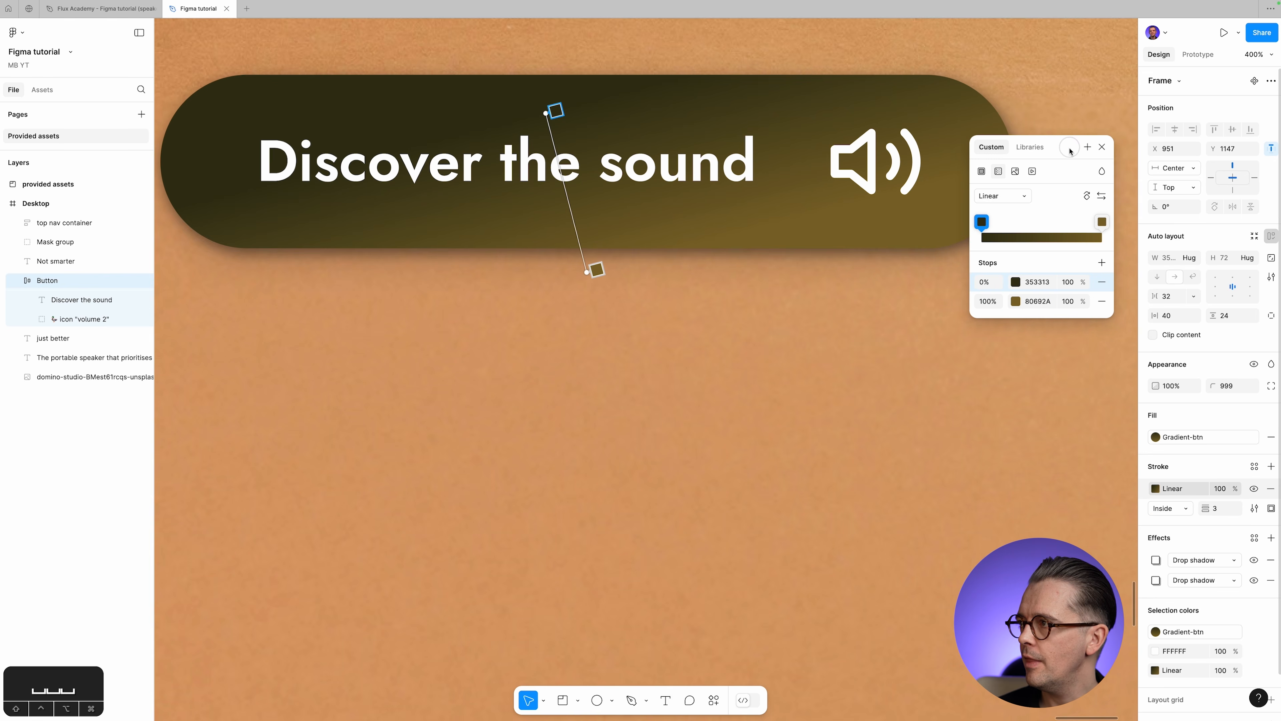
left_click(1102, 197)
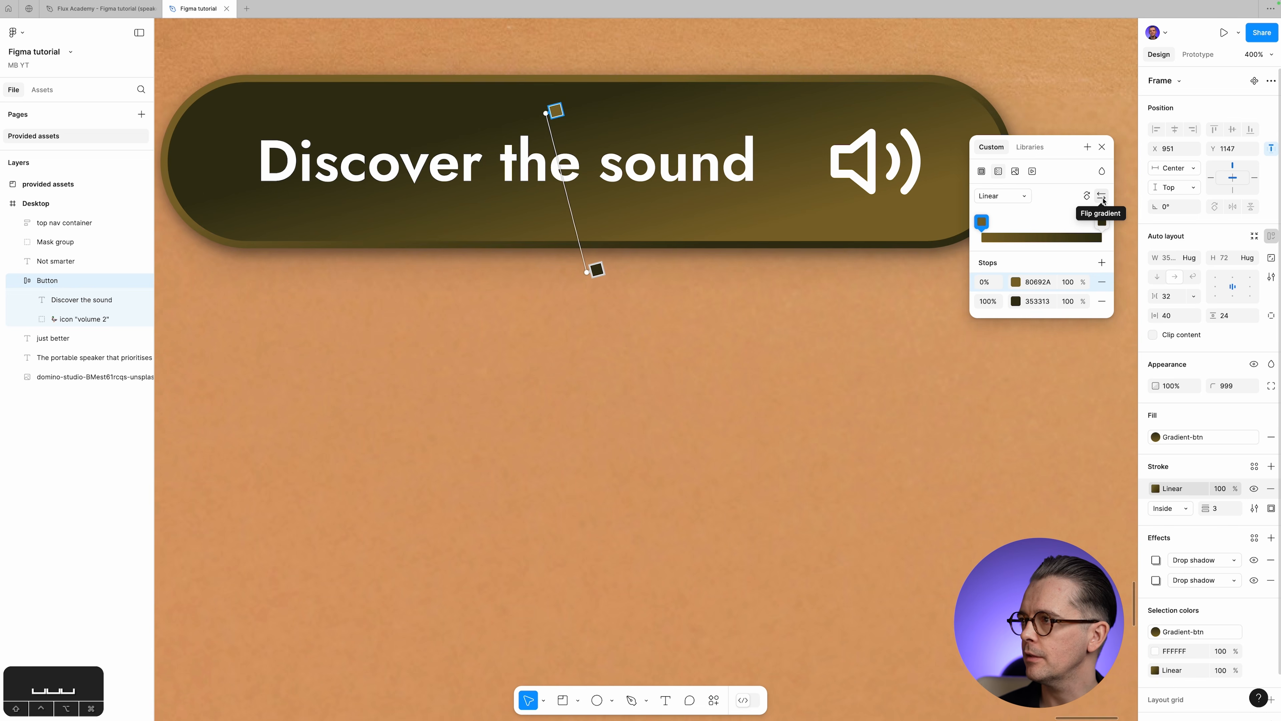
left_click(1102, 147)
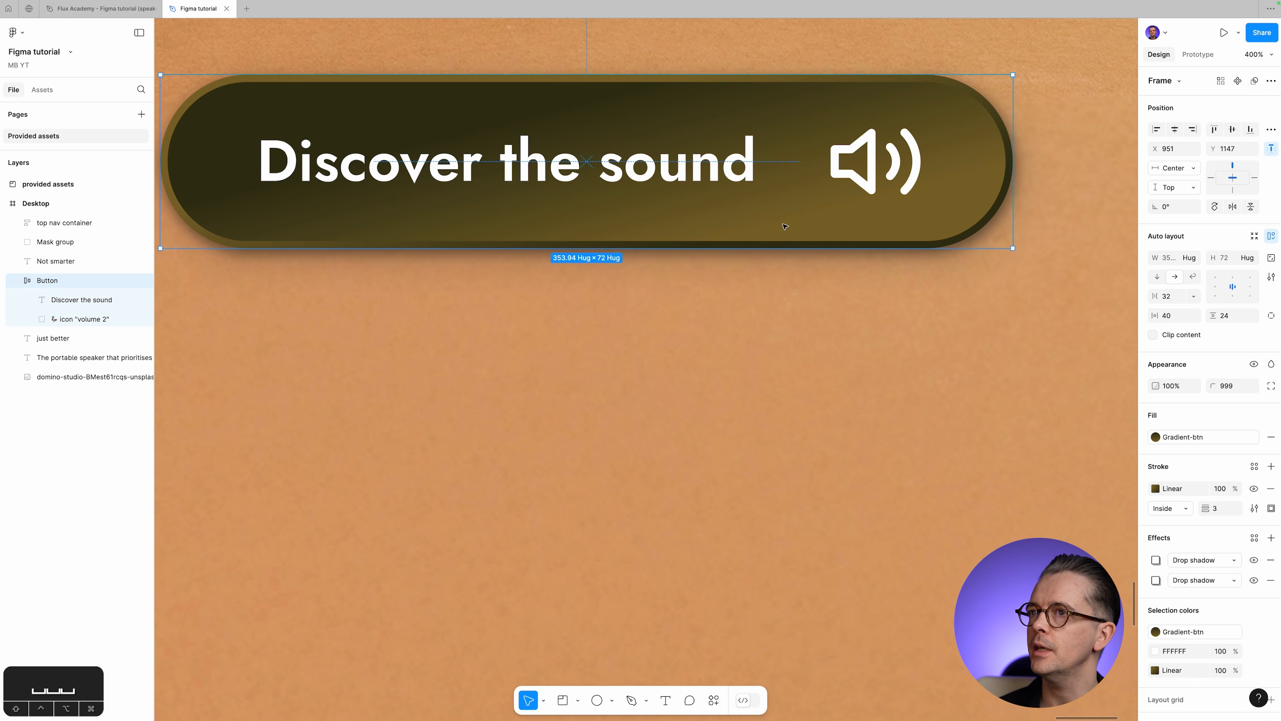
key("Escape")
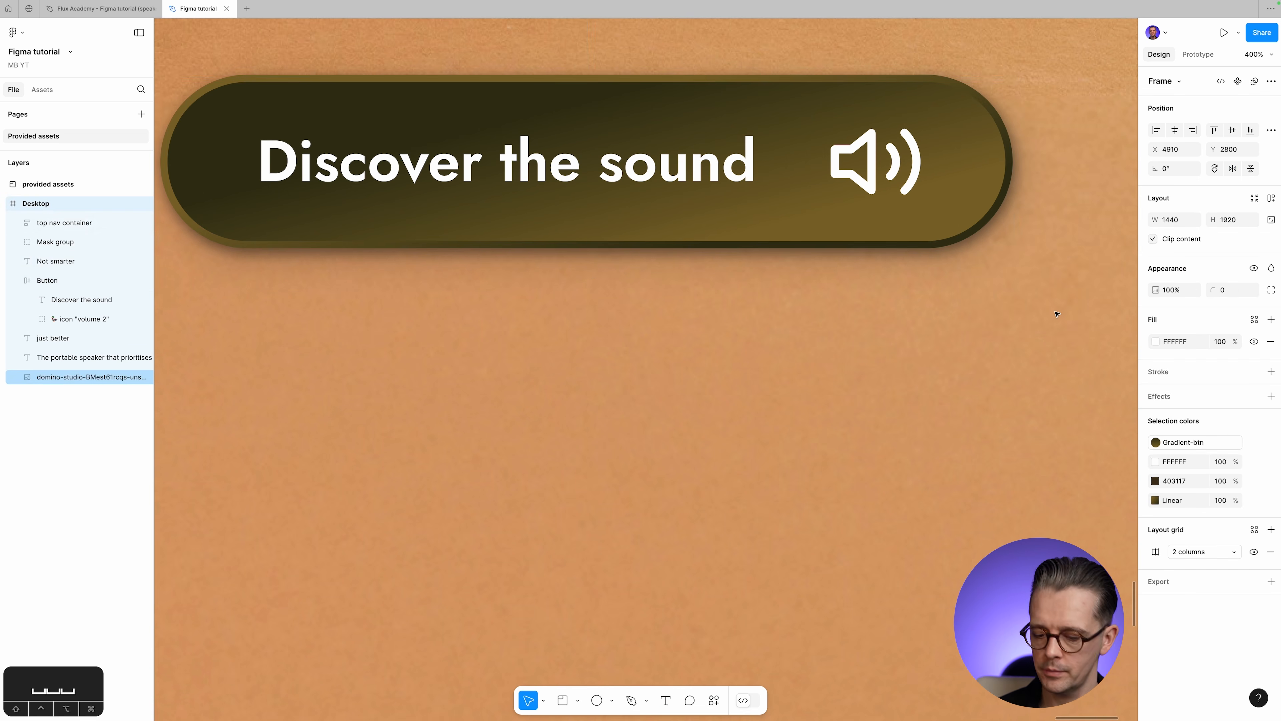
key("shift+0")
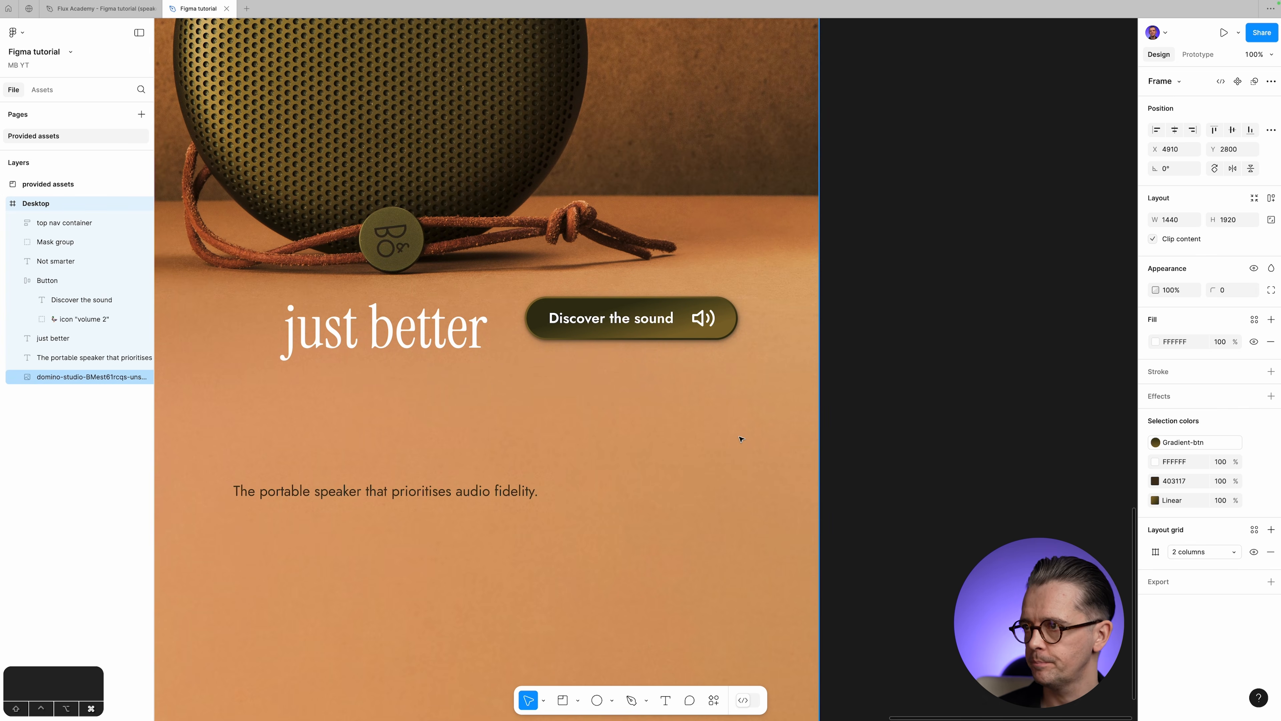
Examine the gradient stroke and shadows of the Discover the sound button at 100% and 200% zoom.
key("super+equal")
key("space")
left_click_drag(687, 400, 819, 660)
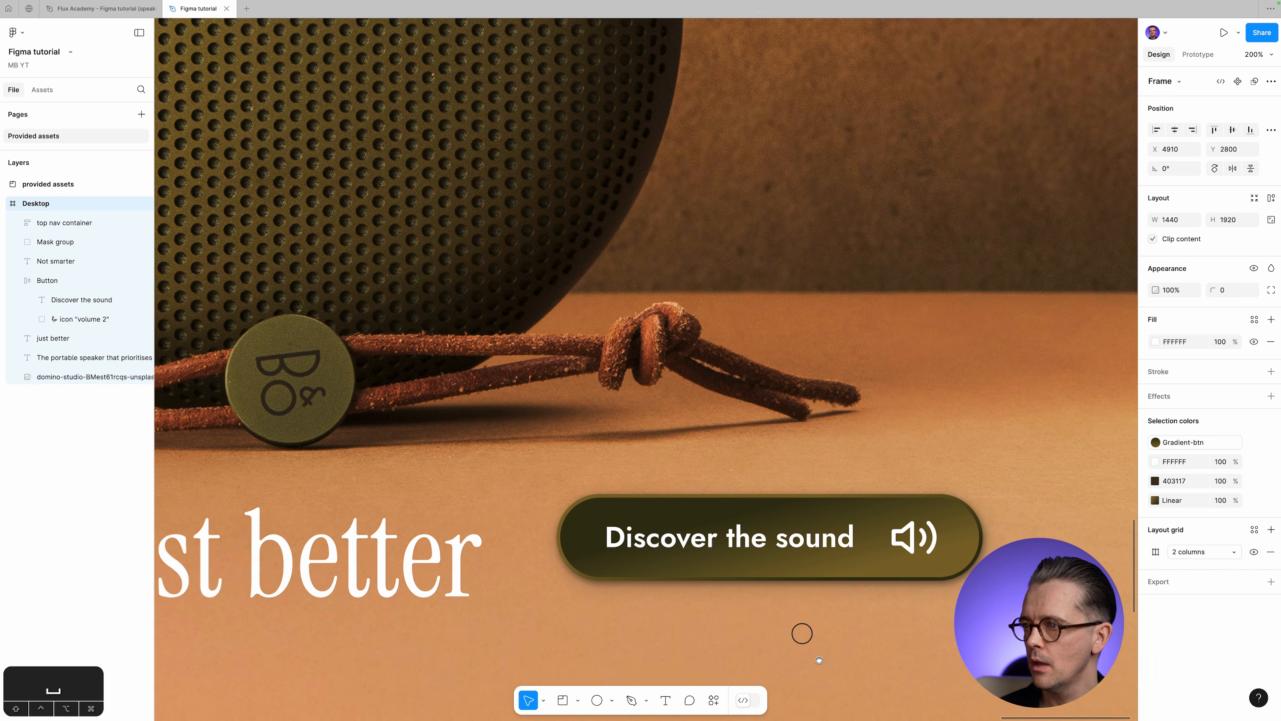
key("super+minus")
key("space")
left_click_drag(493, 229, 468, 286)
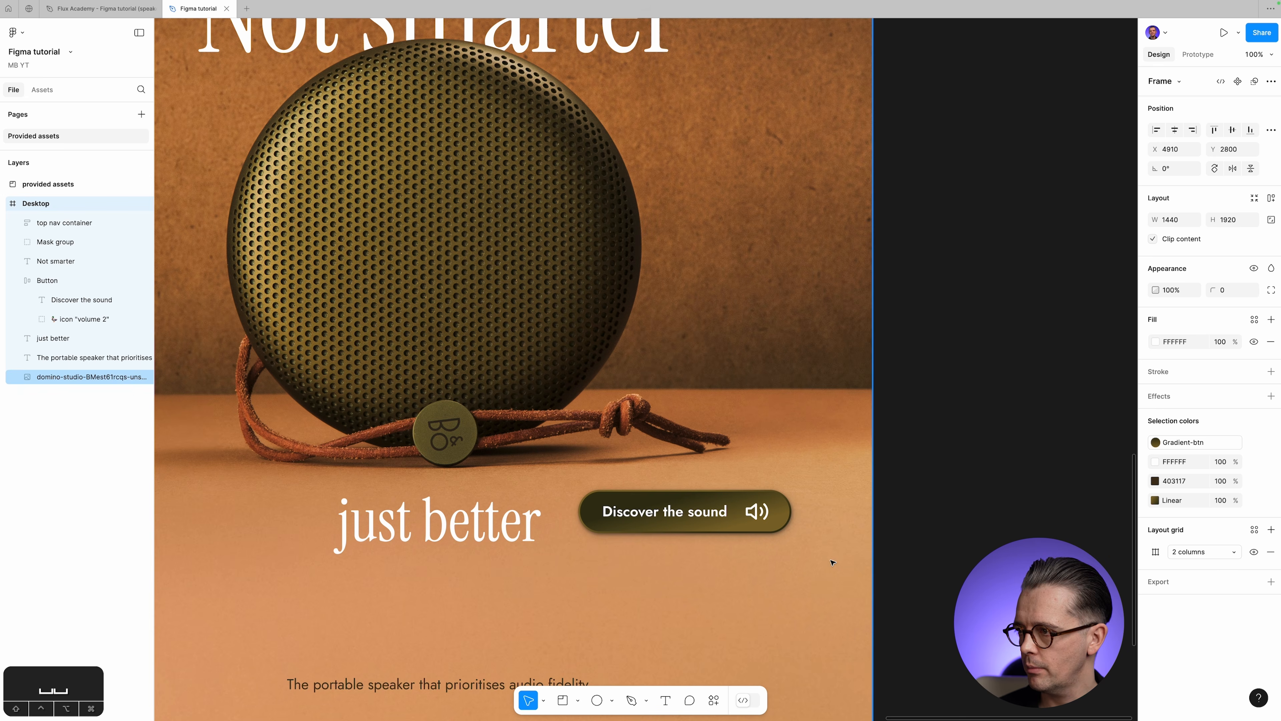
key("super+equal")
key("space")
left_click_drag(829, 561, 795, 321)
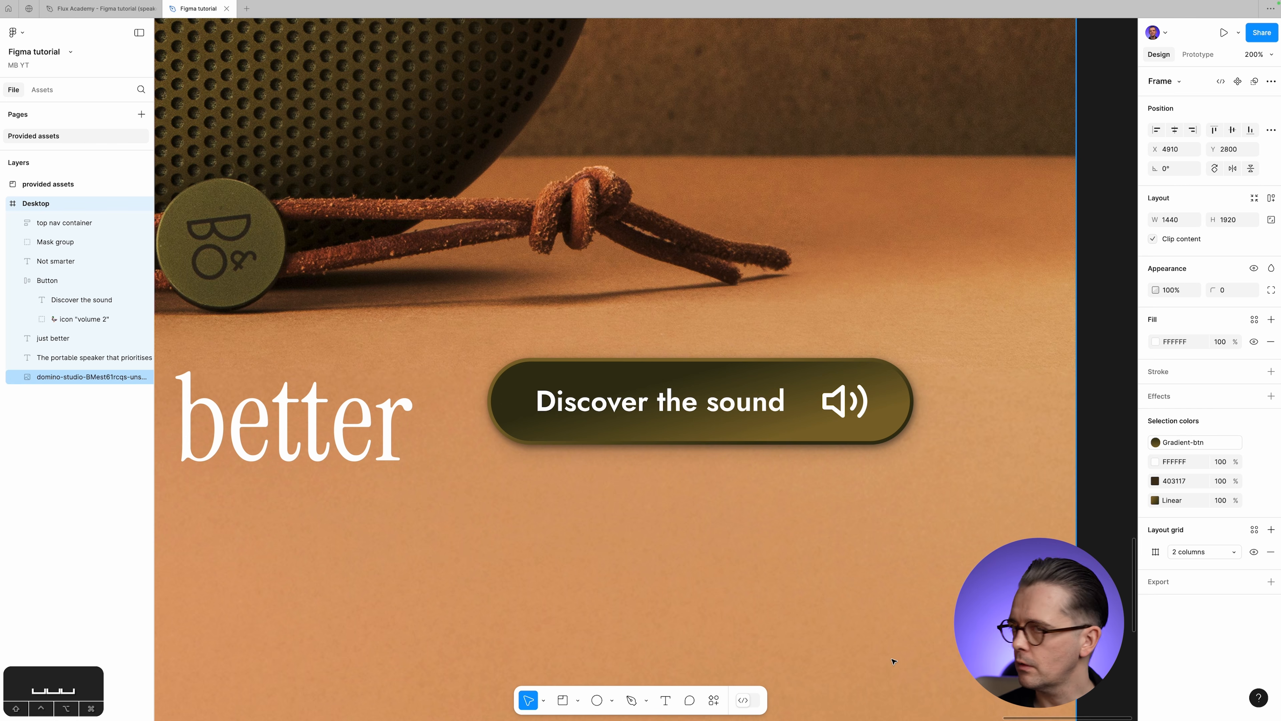
Duplicate both of the Button's drop shadows and move the third shadow up to second place in the effects order.
left_click(70, 285)
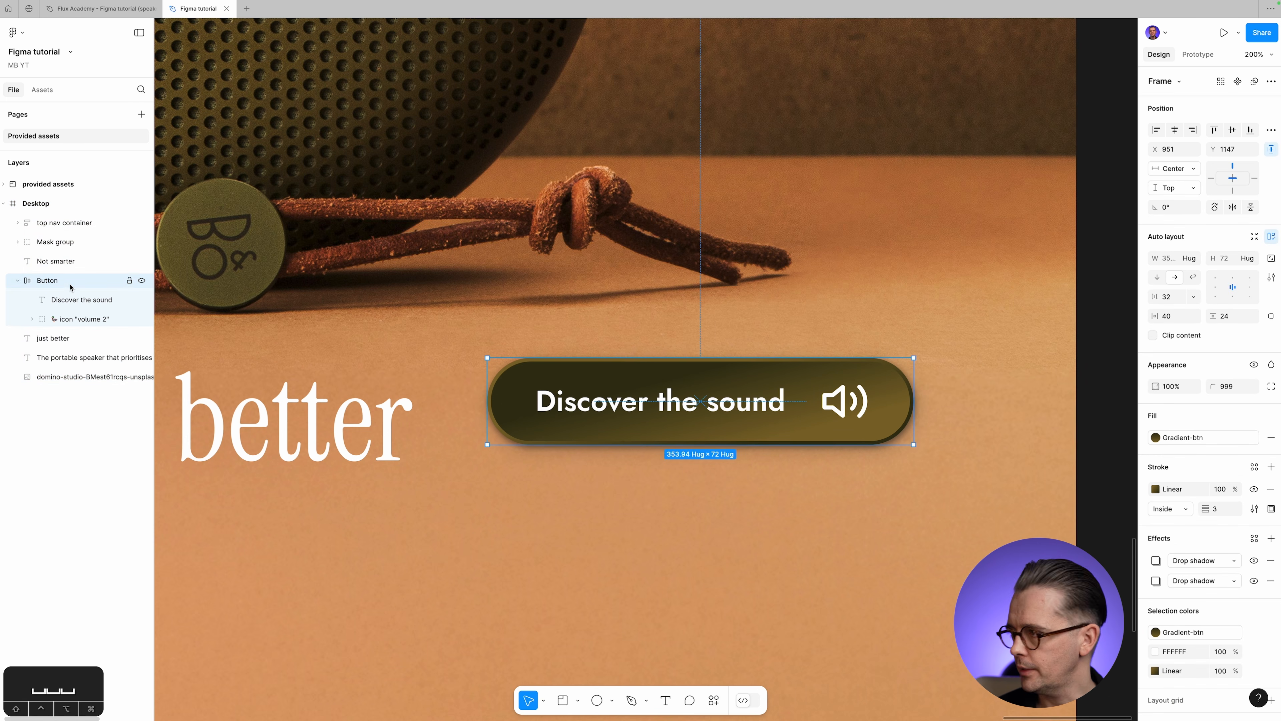
left_click(1146, 561)
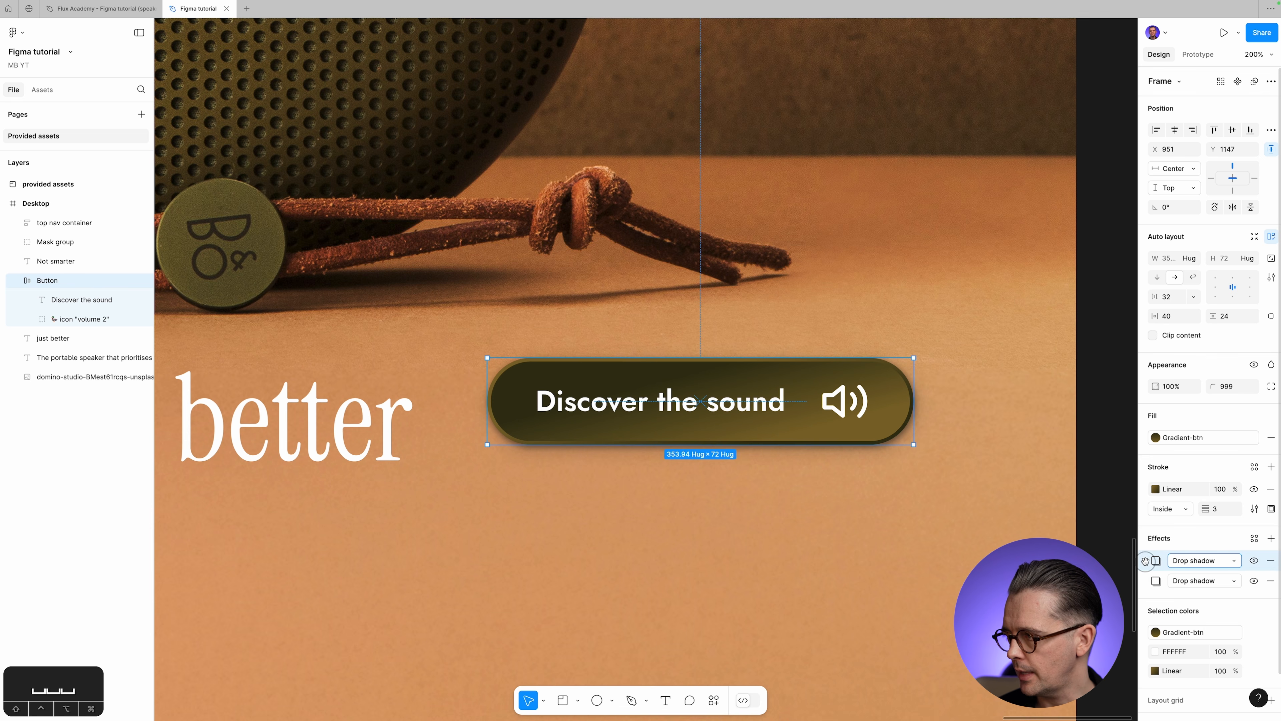
left_click(1145, 583, "shift")
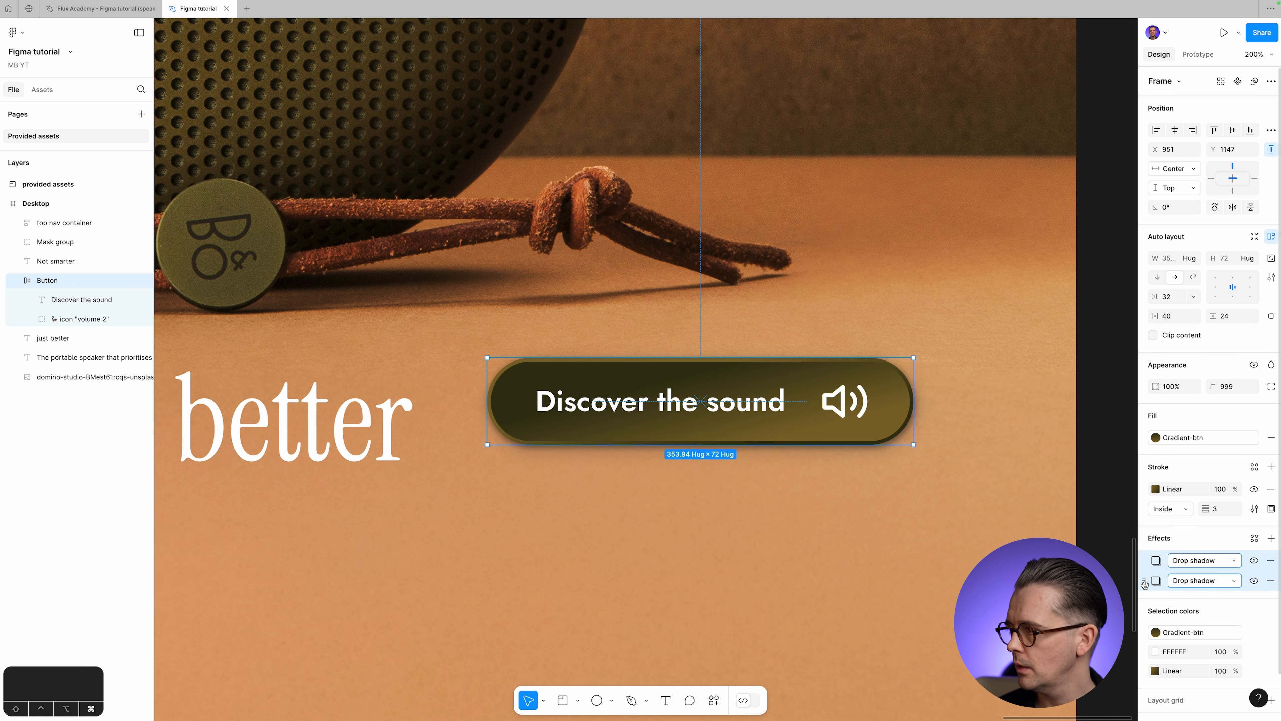
key("super+d")
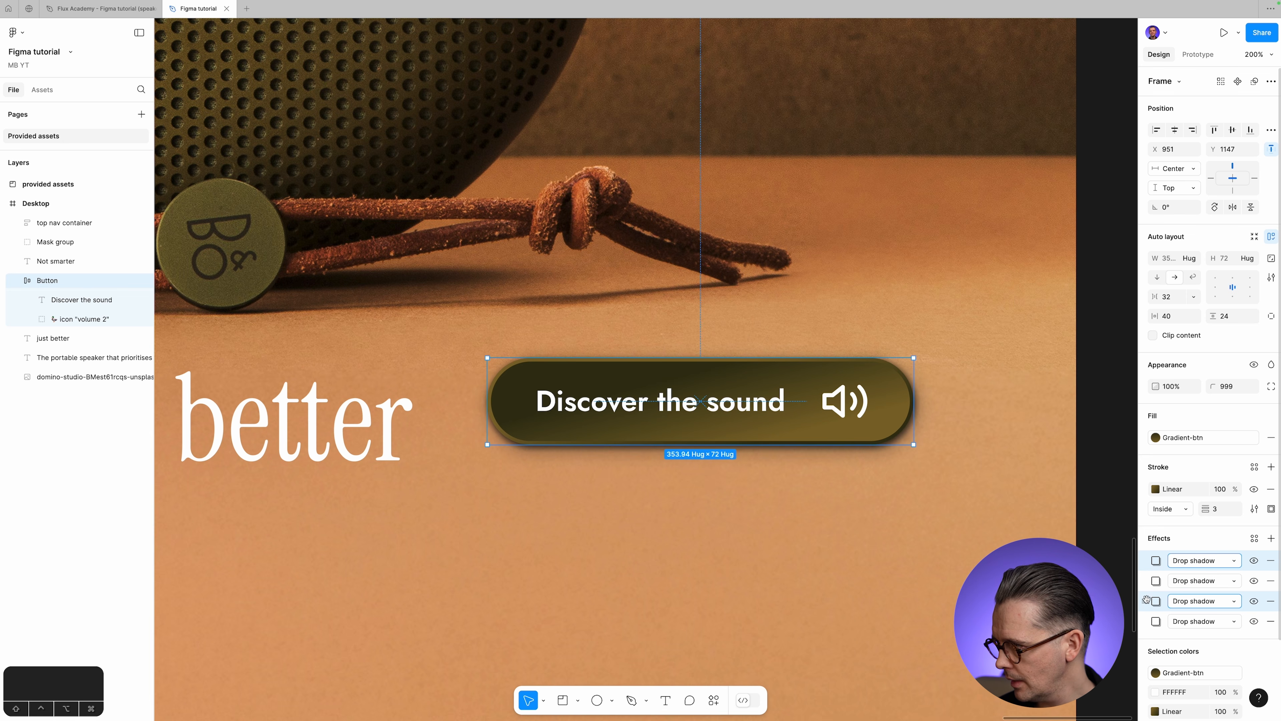
left_click_drag(1144, 600, 1183, 573)
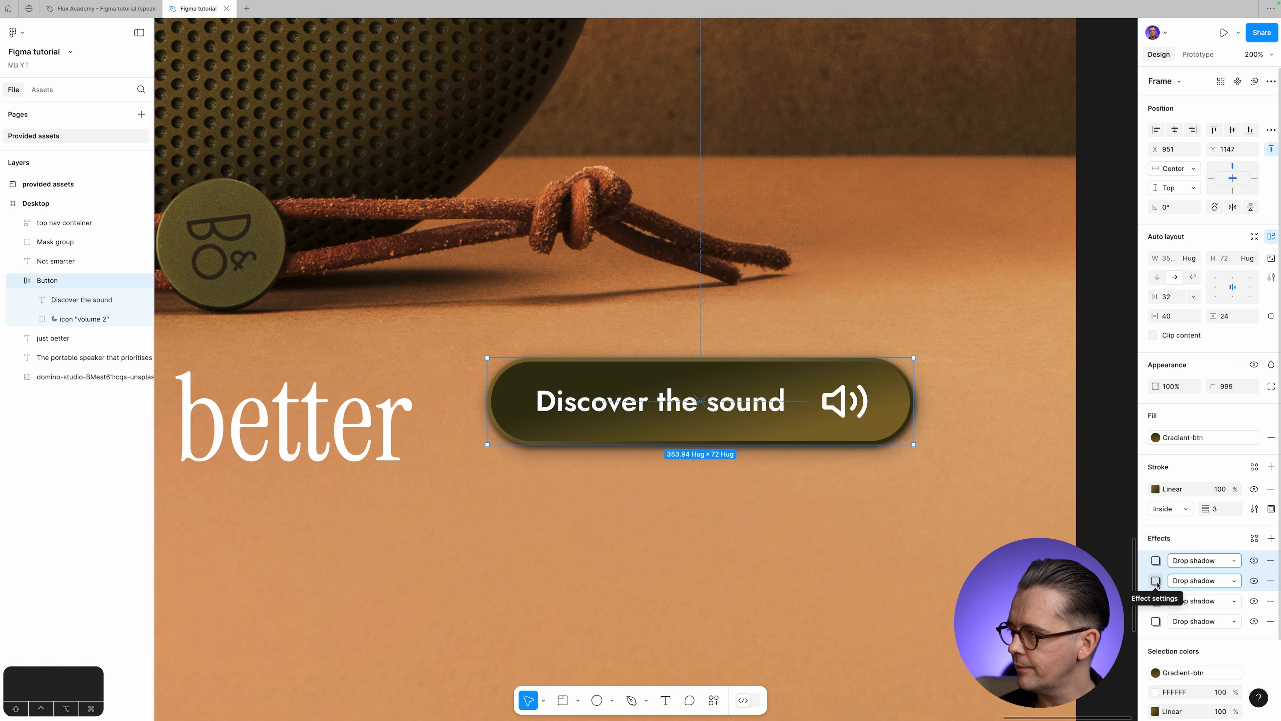
Change the color of the Button's second drop shadow to white FFFFFF at 100% opacity.
left_click(1156, 581)
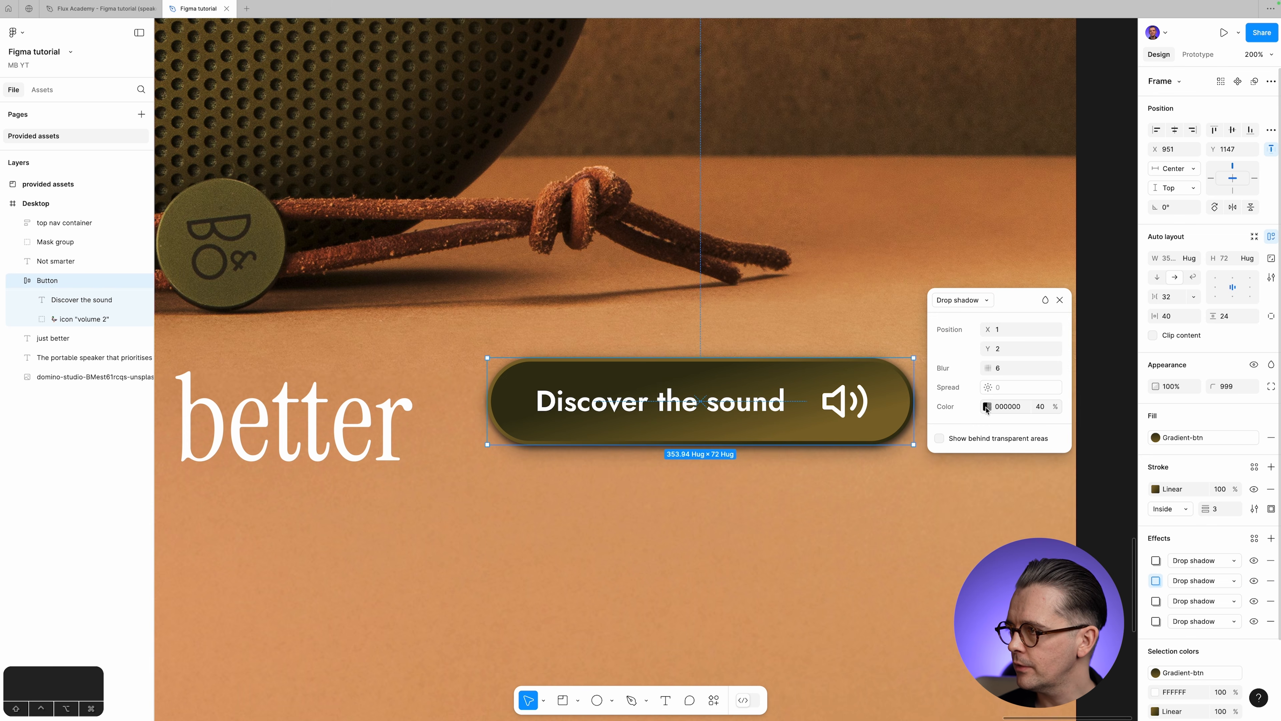
left_click(988, 408)
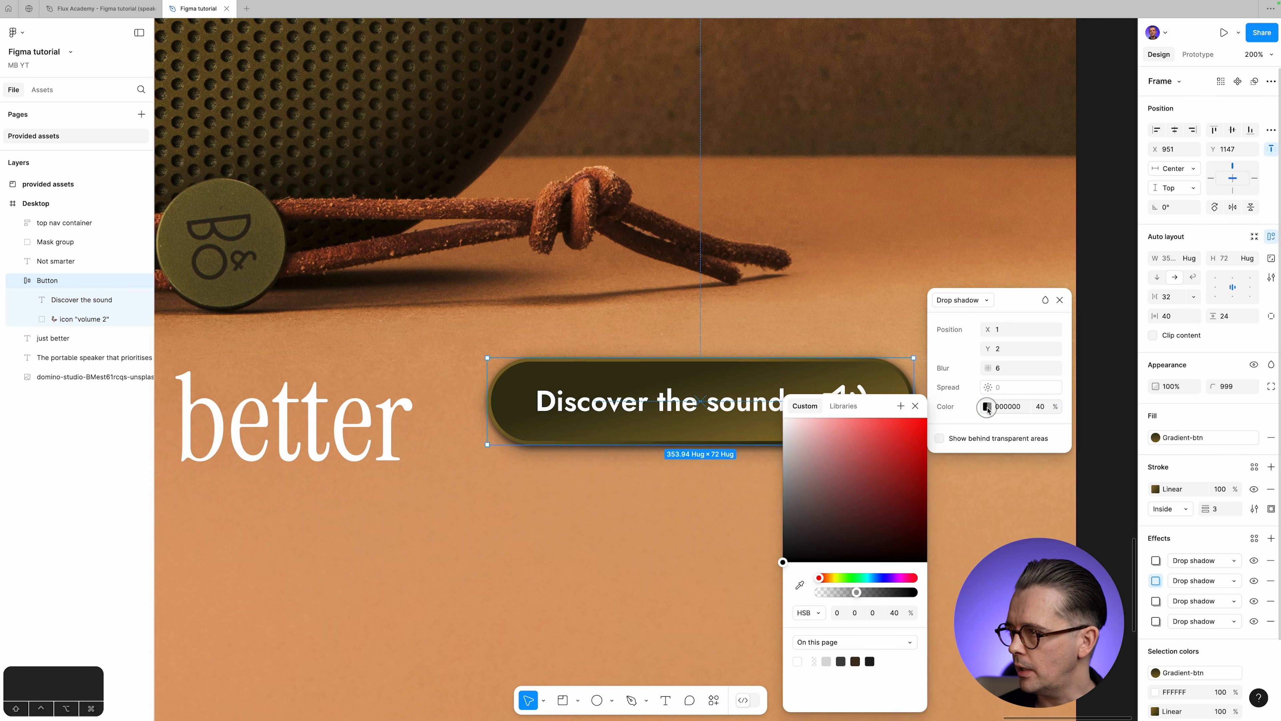
left_click(797, 661)
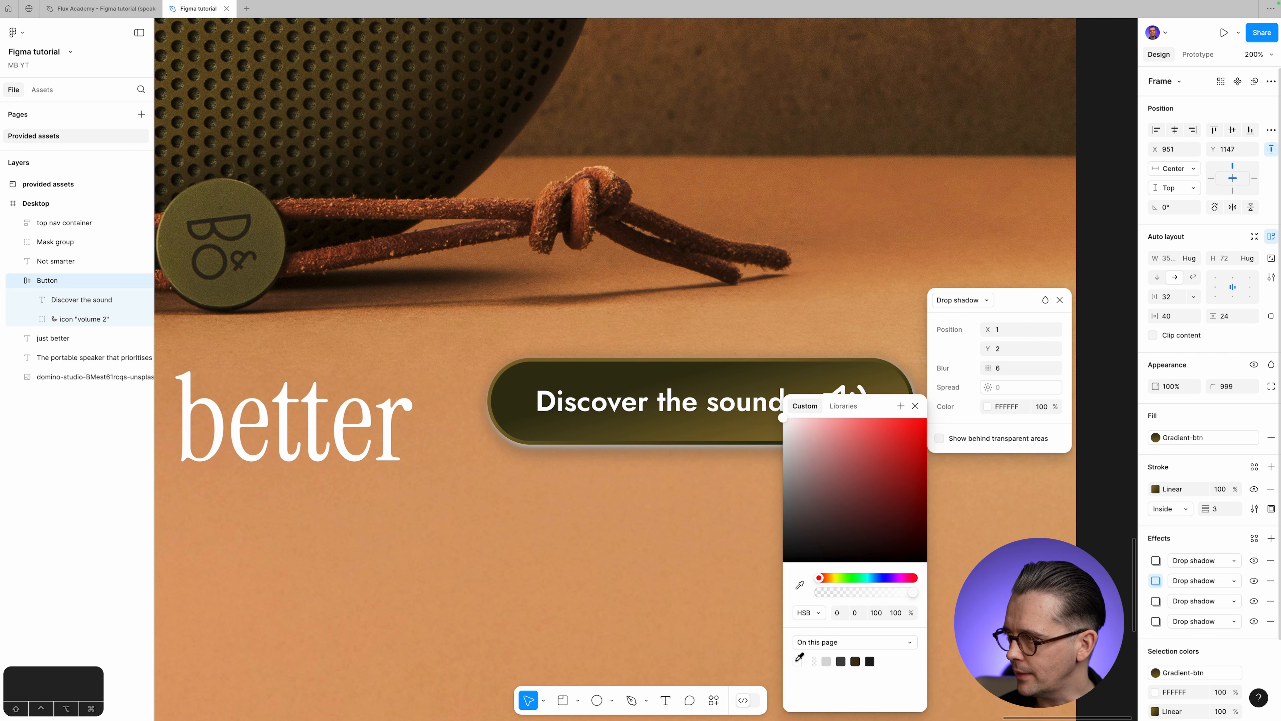
left_click(915, 406)
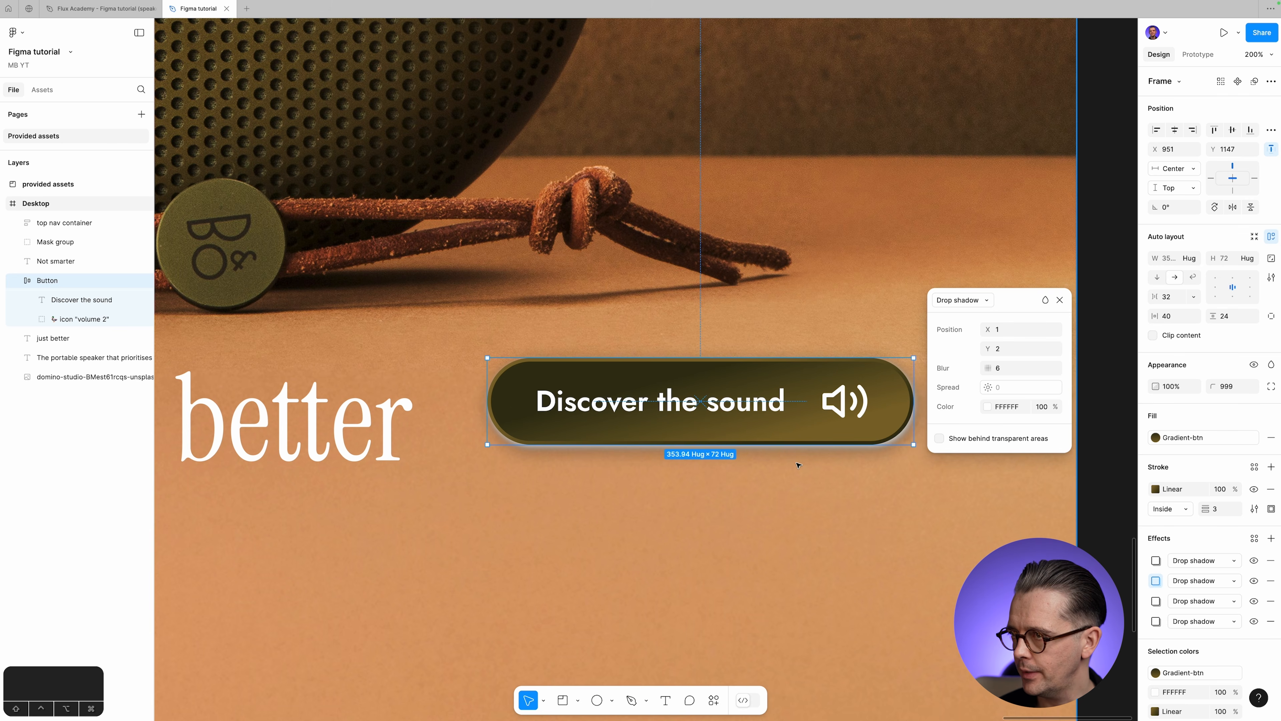
Offset the Button's white drop shadow to X -1 and Y -2.
left_click(1016, 331)
key("Left")
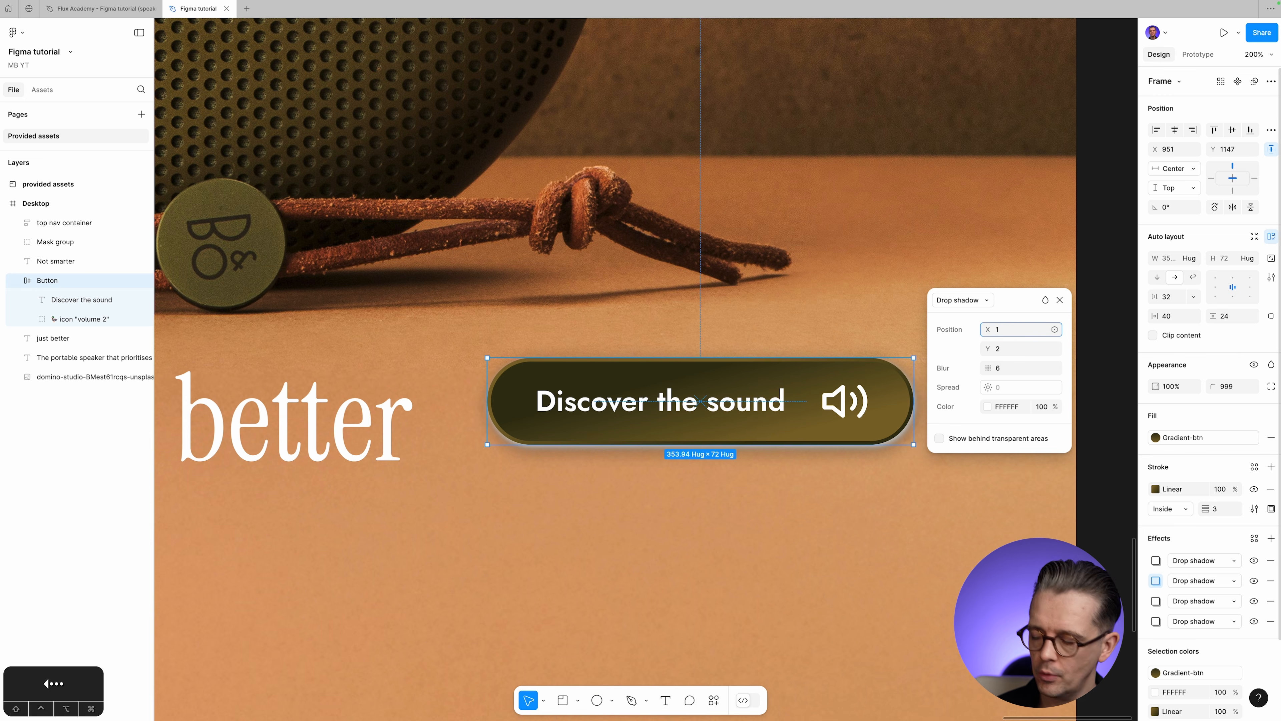
type("-")
key("Tab")
key("Left")
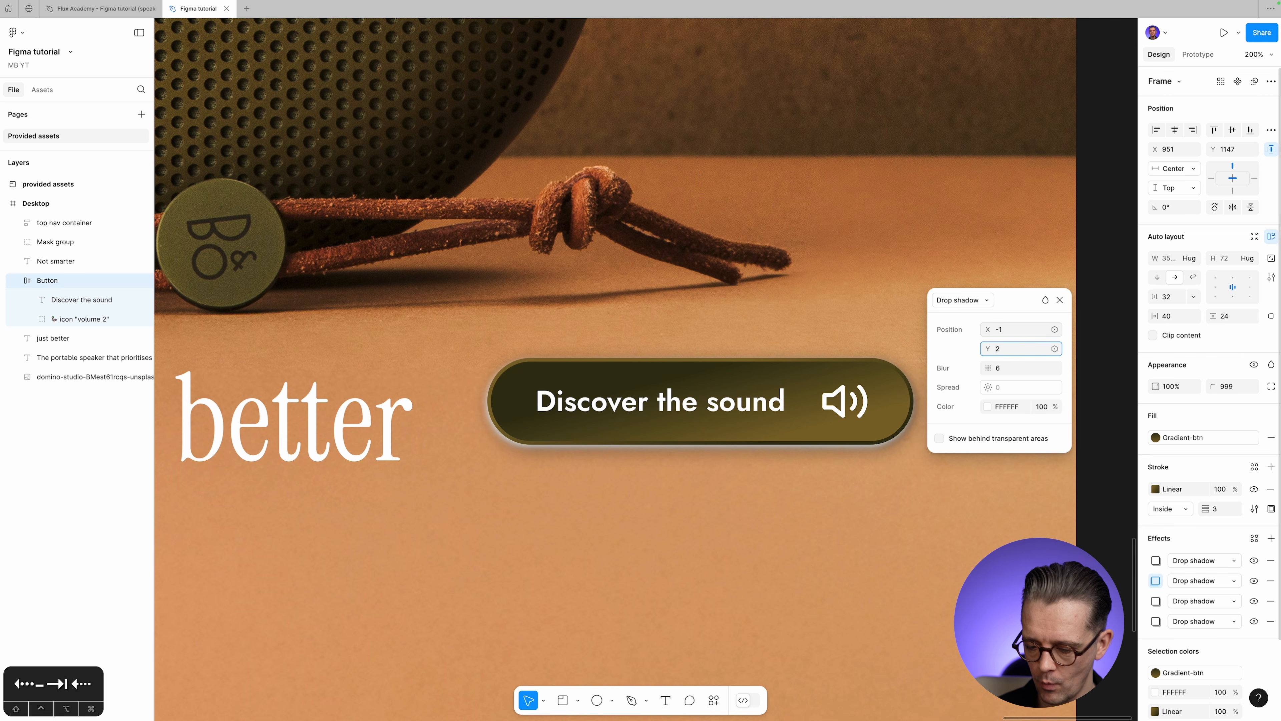
type("-")
key("Tab")
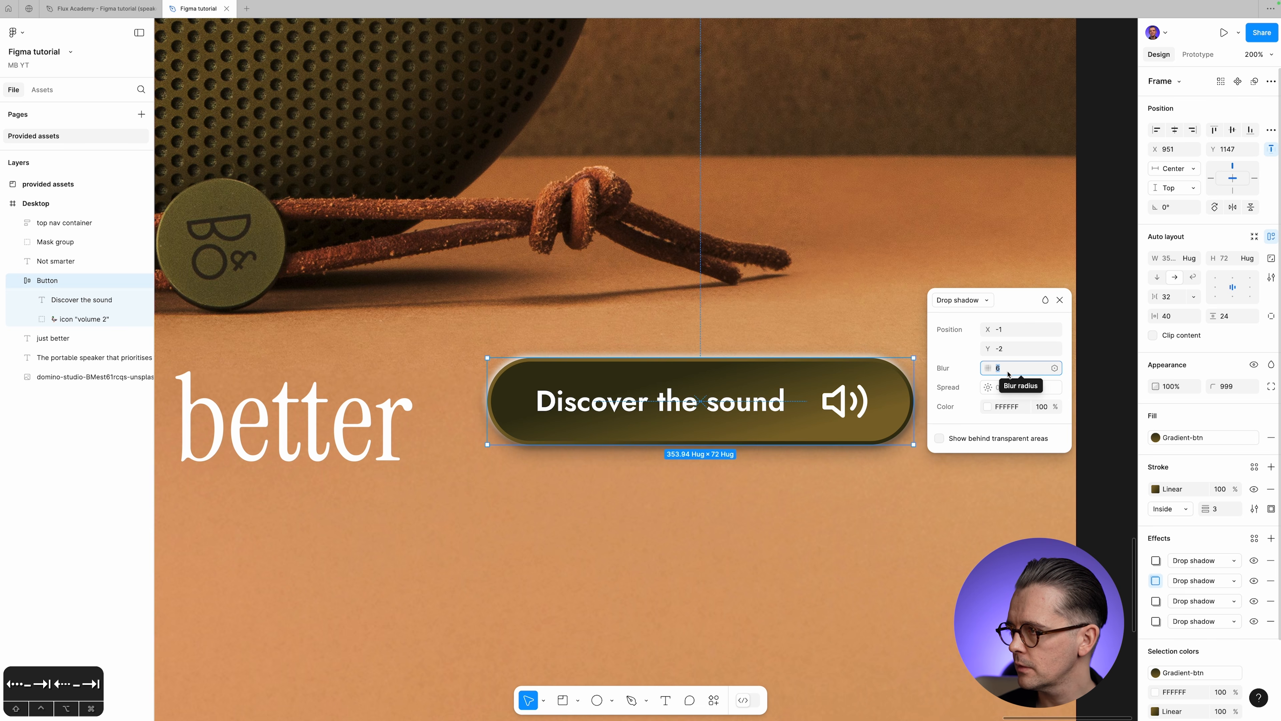
Lower the white drop shadow's color opacity to 90%.
left_click(1044, 406)
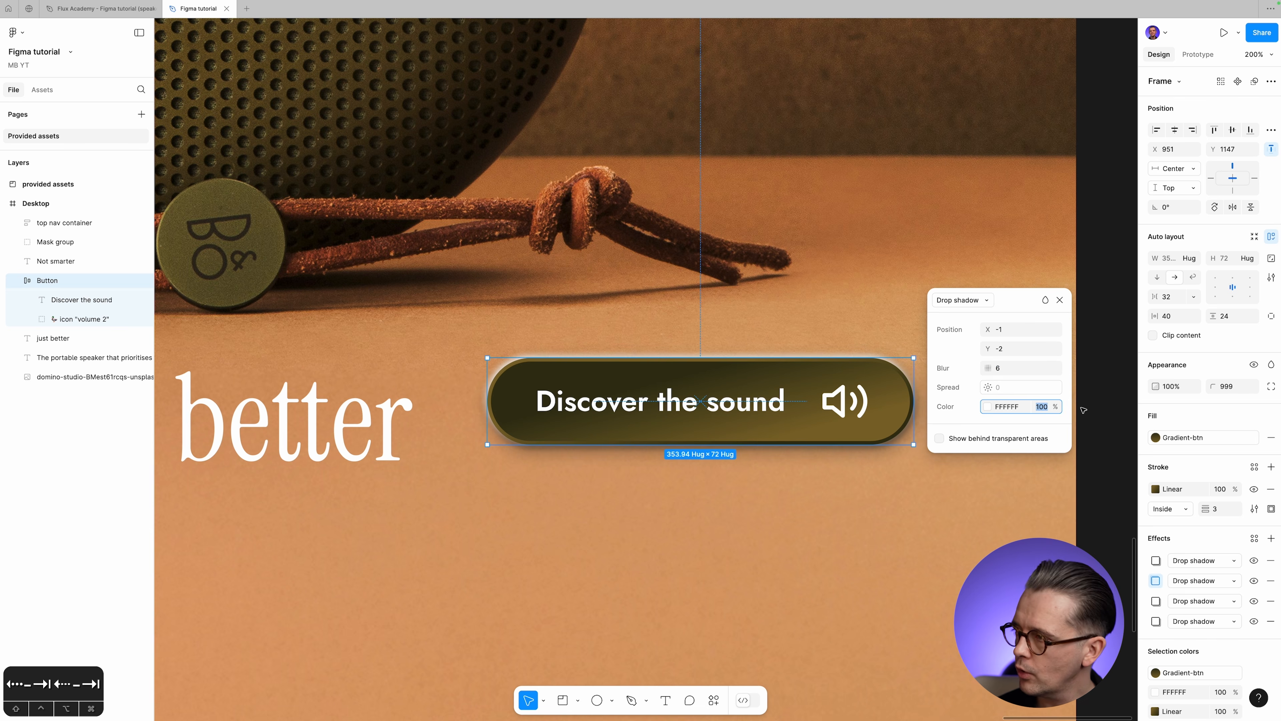
key("shift+Down")
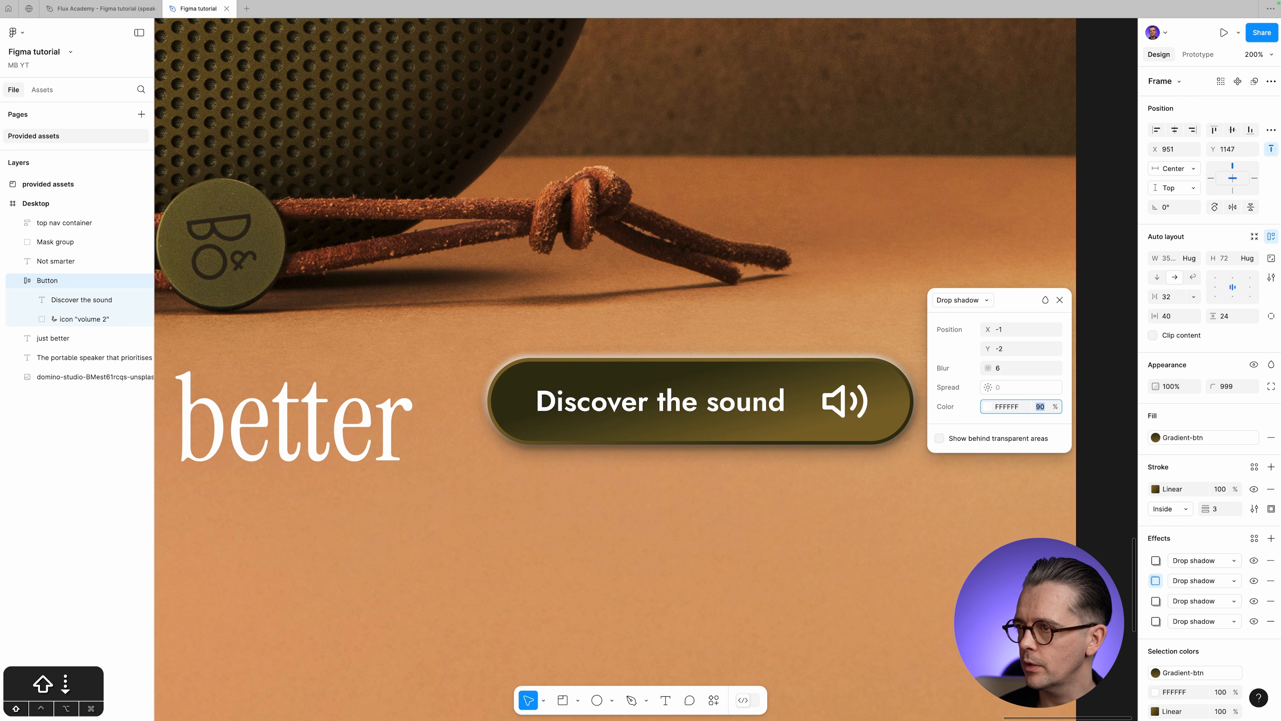
Set the button's second drop shadow to 40% opacity and close its settings.
key("shift+Down")
key("shift+Down")
key("shift+Down")
key("shift+Down")
key("shift+Down")
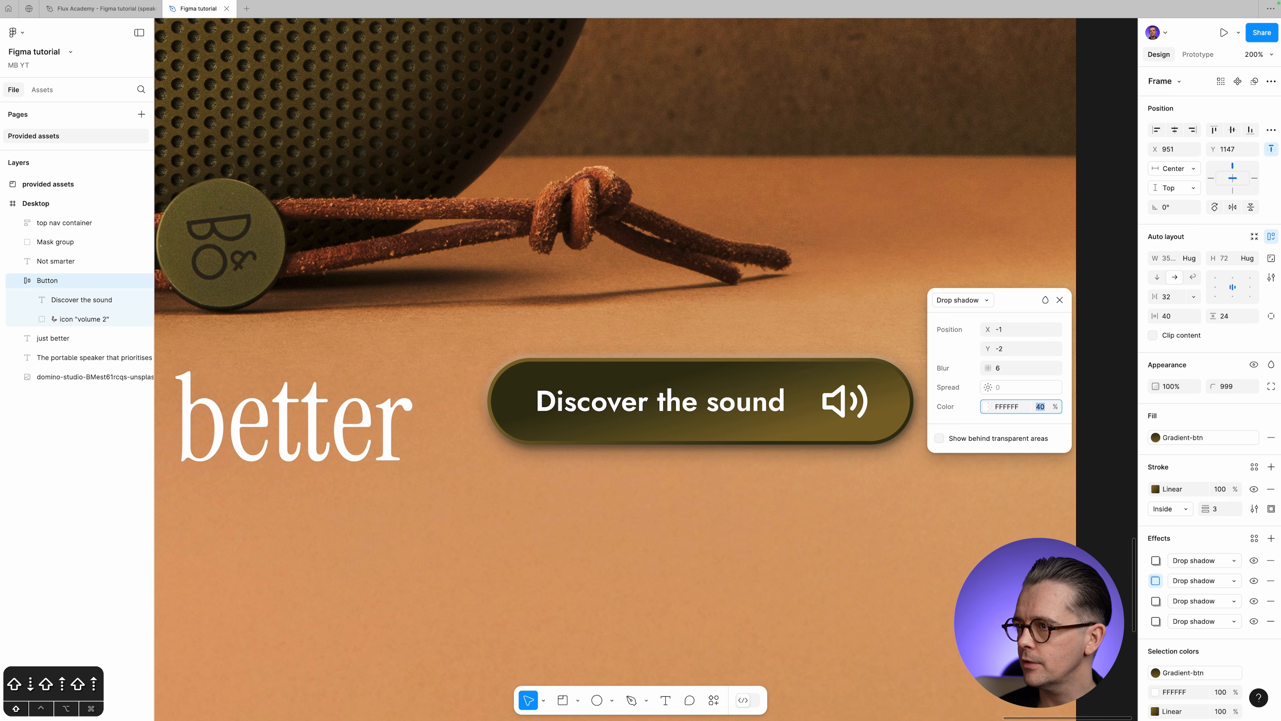
key("shift+Down")
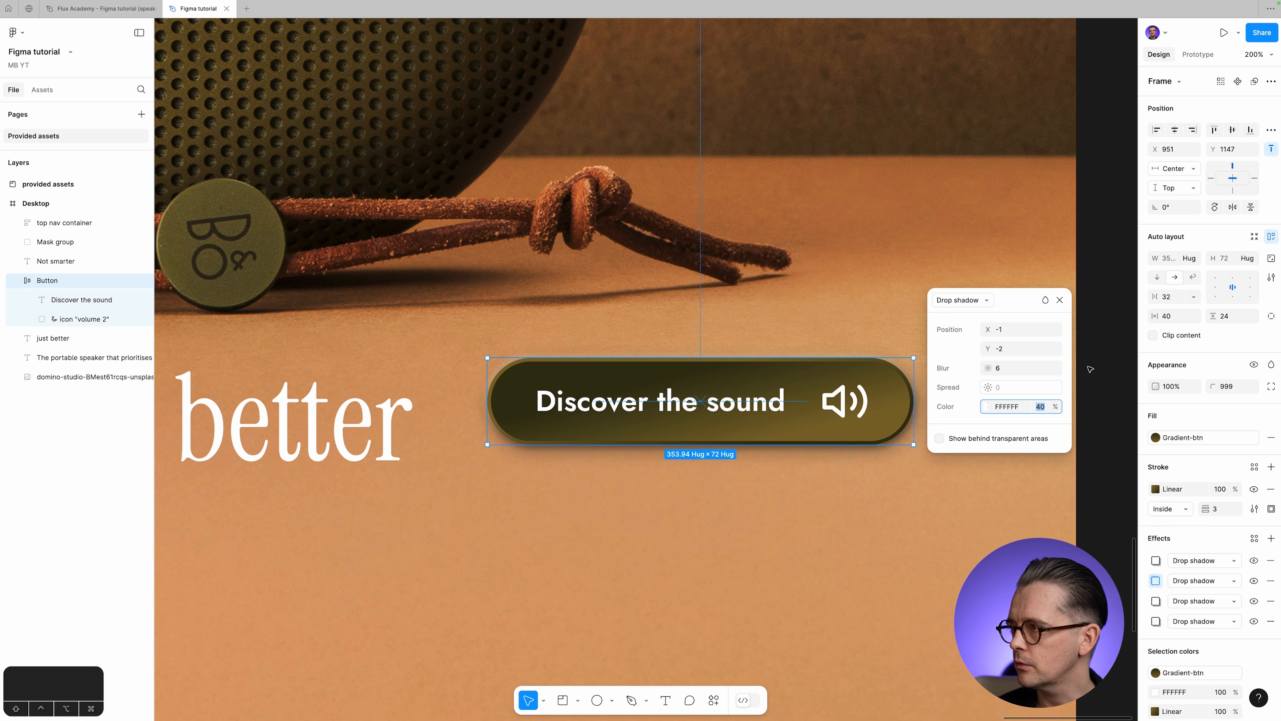
left_click(1059, 301)
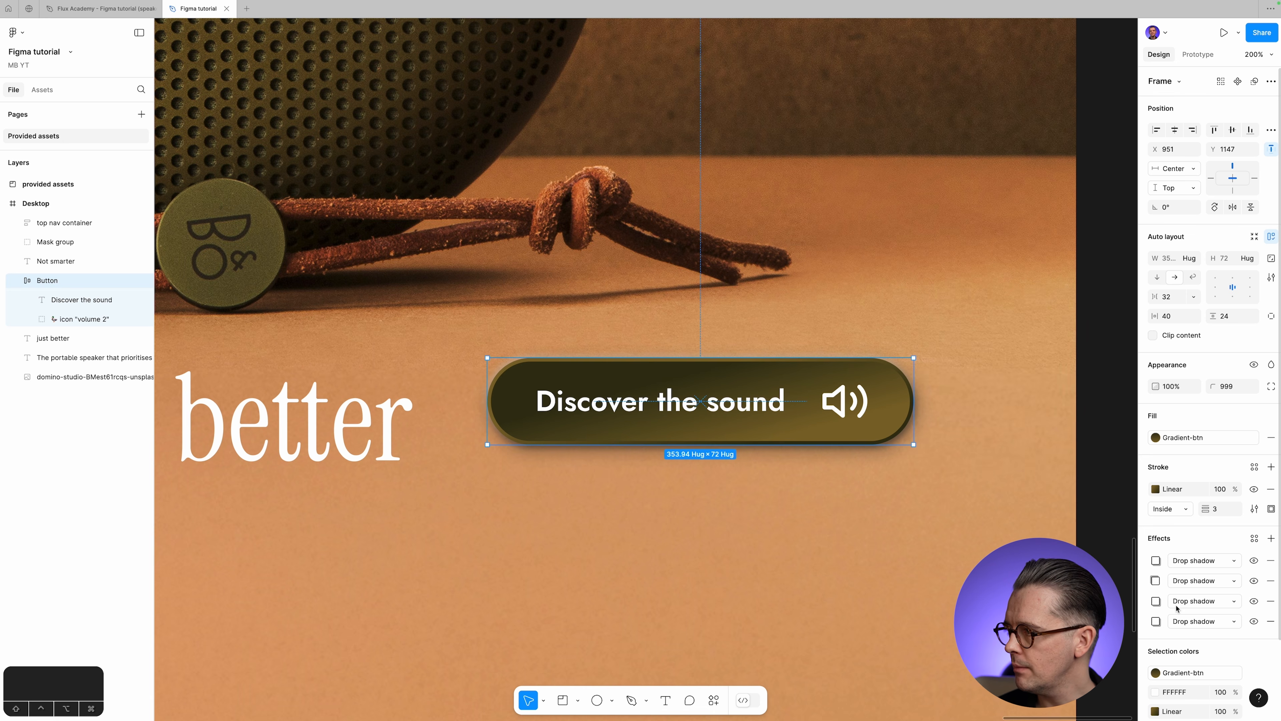
Set the button's first drop shadow offset to X -2 and Y -4.
left_click(1157, 561)
left_click(1023, 314)
key("Left")
type("-")
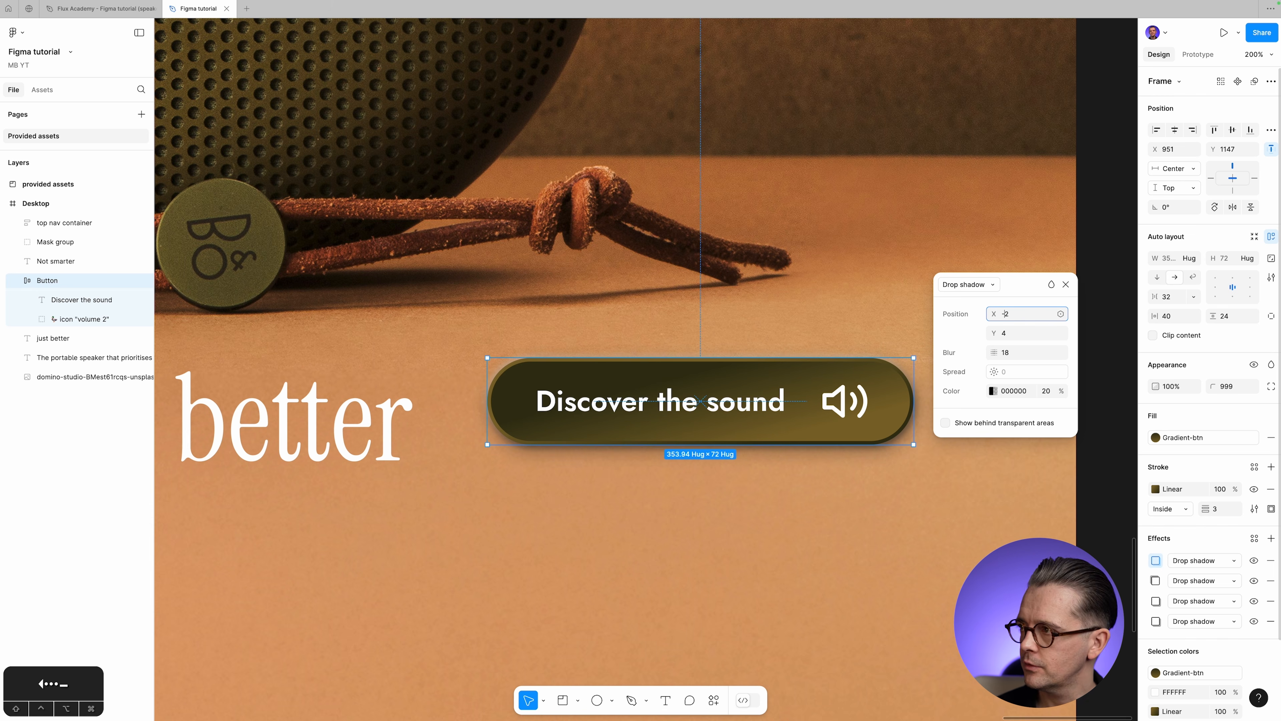
key("Tab")
key("Left")
type("-")
key("Tab")
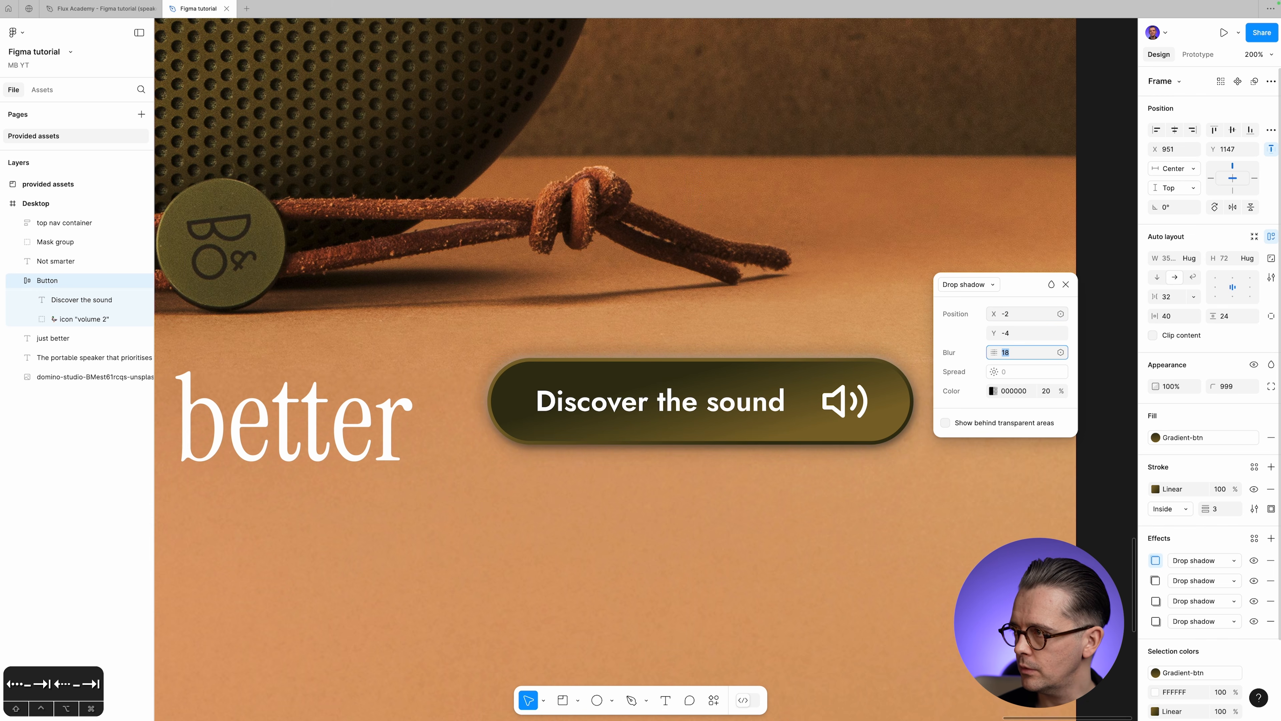
Change the first drop shadow's color from the page colors to white, FFFFFF.
key("Tab")
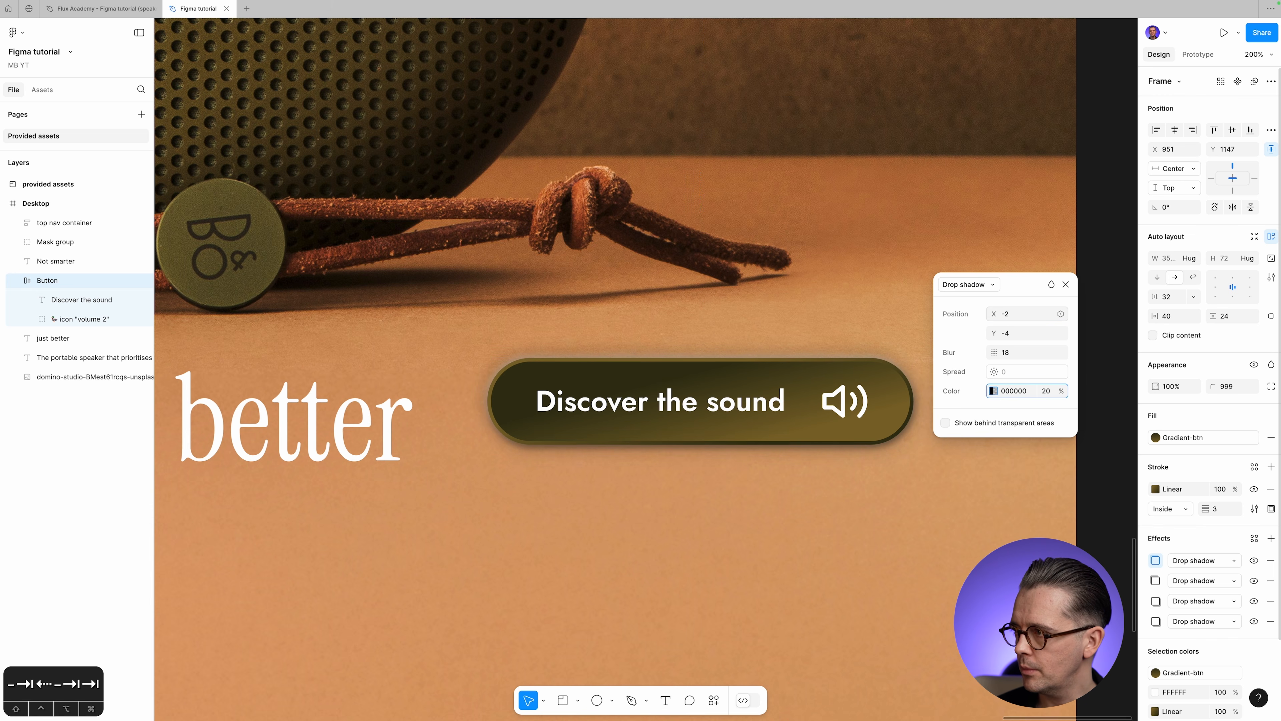
left_click(992, 391)
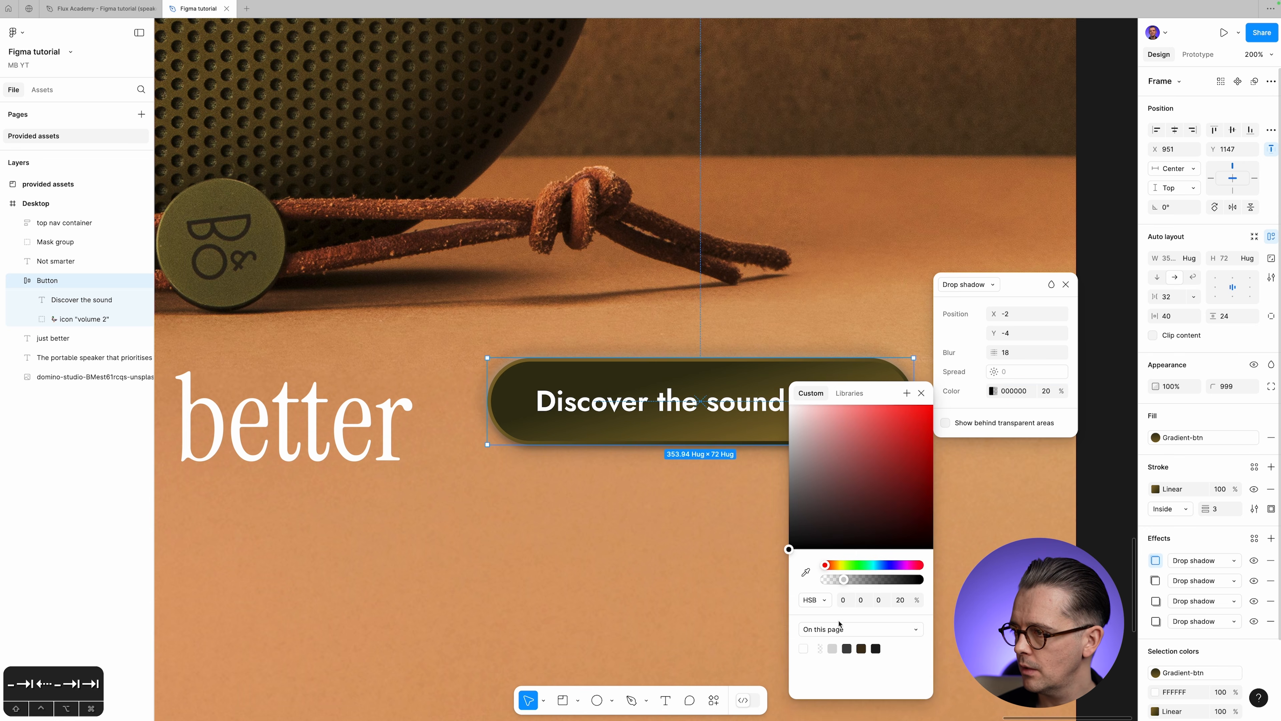
left_click(806, 648)
left_click(921, 393)
Lower the white first drop shadow's opacity to 10% and deselect the button.
left_click(1050, 392)
key("shift+Down")
key("shift+Down")
key("shift+Down")
key("shift+Down")
key("shift+Down")
key("shift+Down")
key("shift+Down")
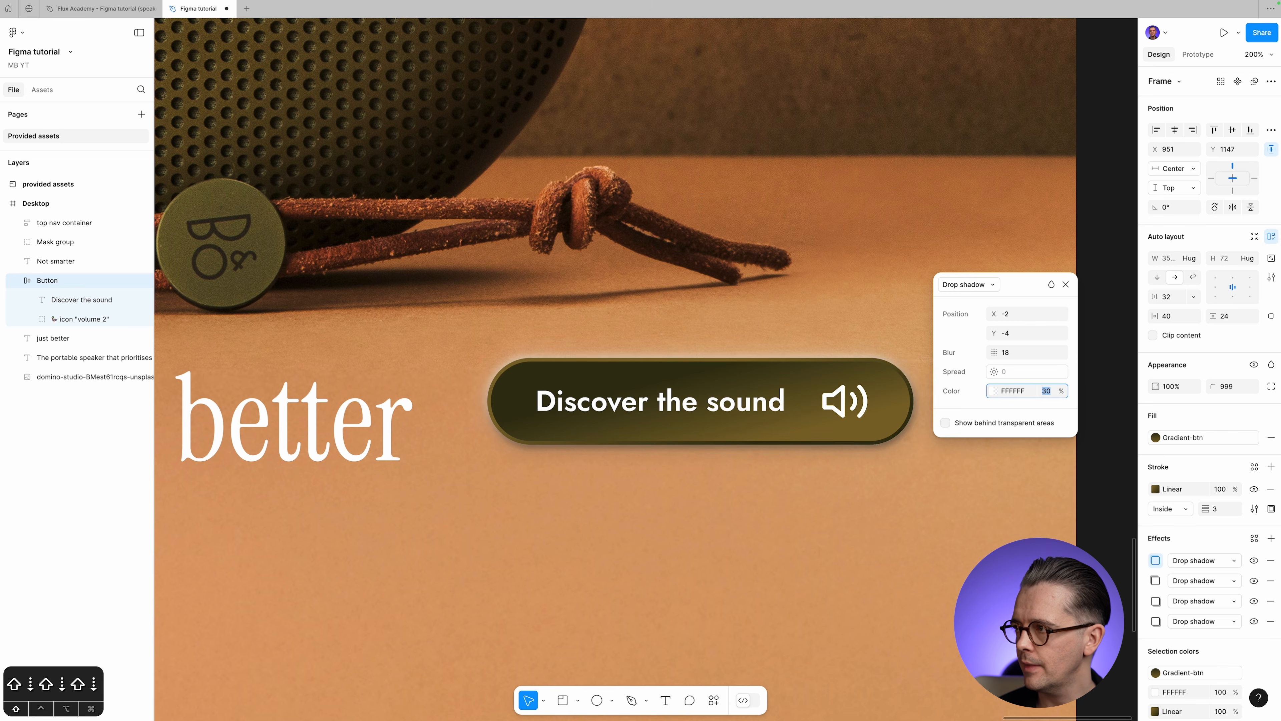
key("shift+Down")
key("shift+Down")
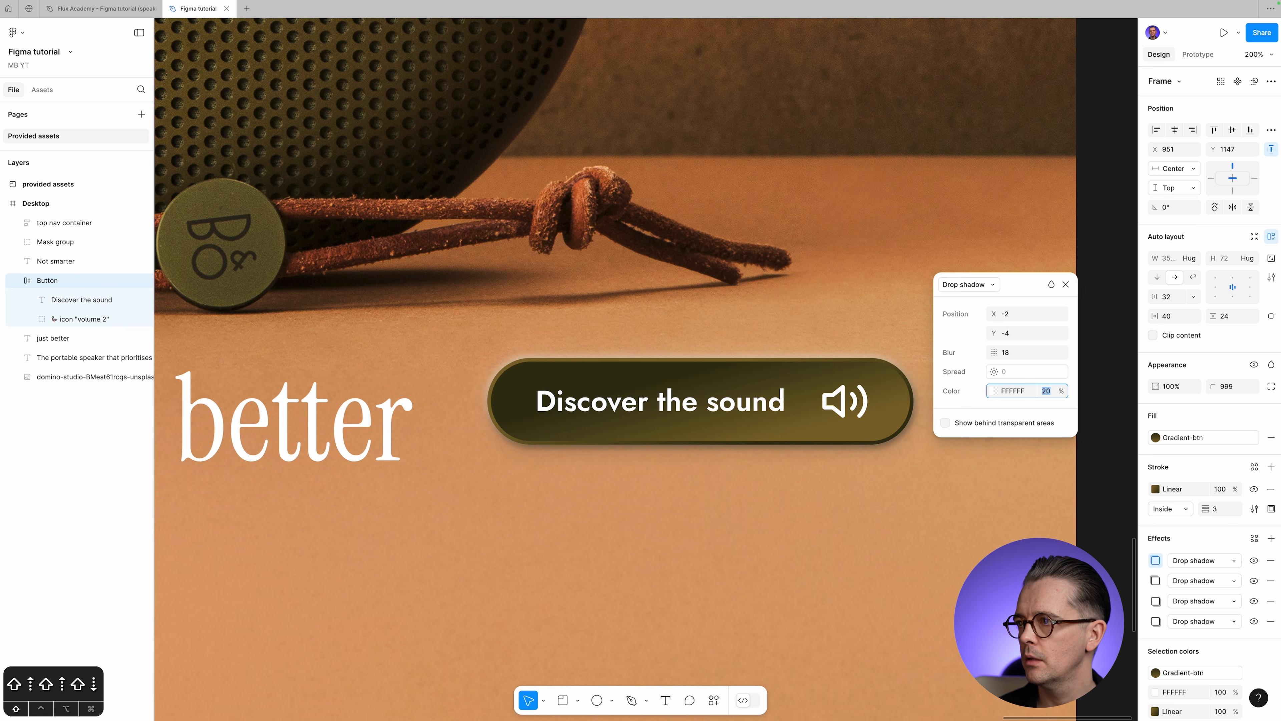
key("shift+Down")
key("shift+Down")
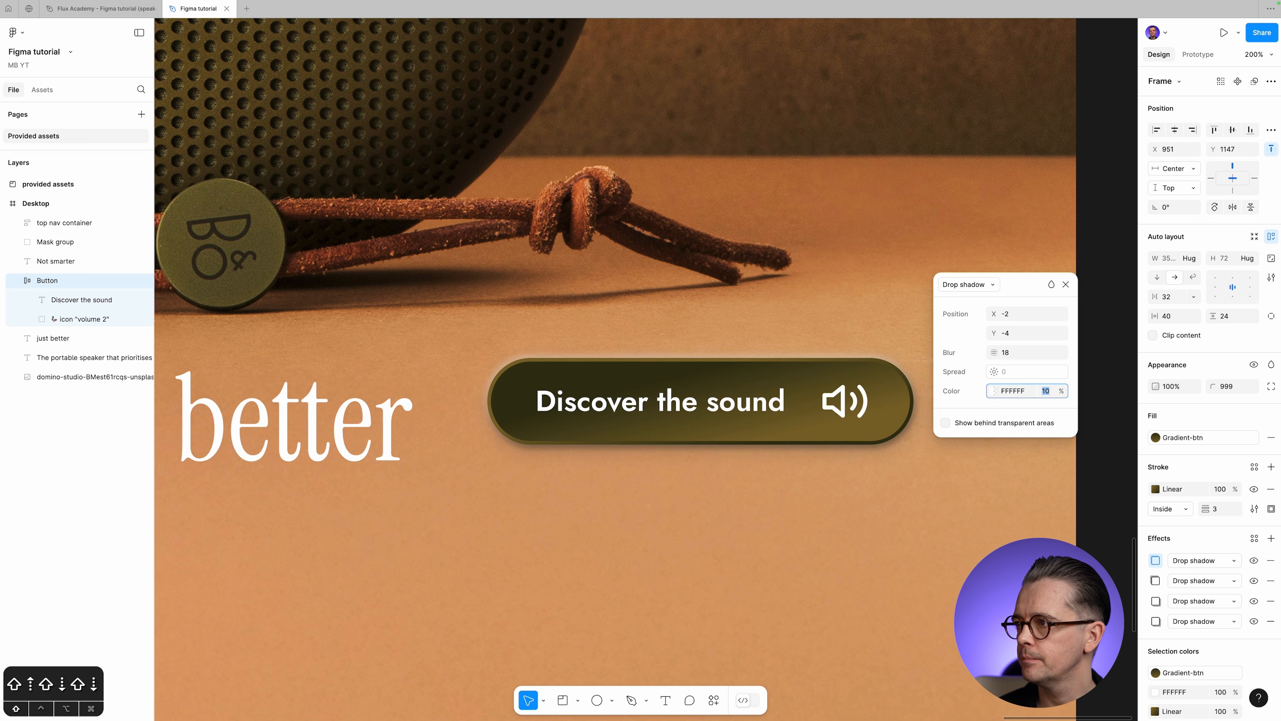
left_click(1098, 365)
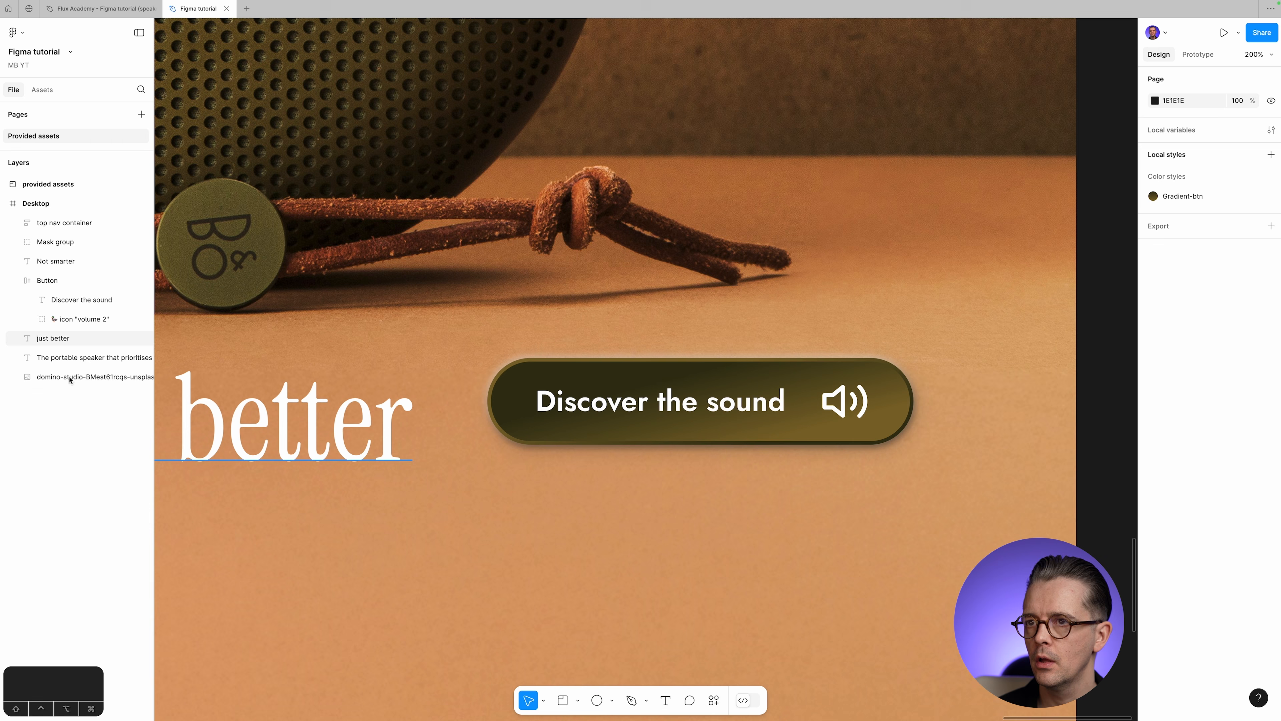
Copy the hex color 80692A from the 0% stop of the Button frame's stroke gradient.
left_click(121, 280)
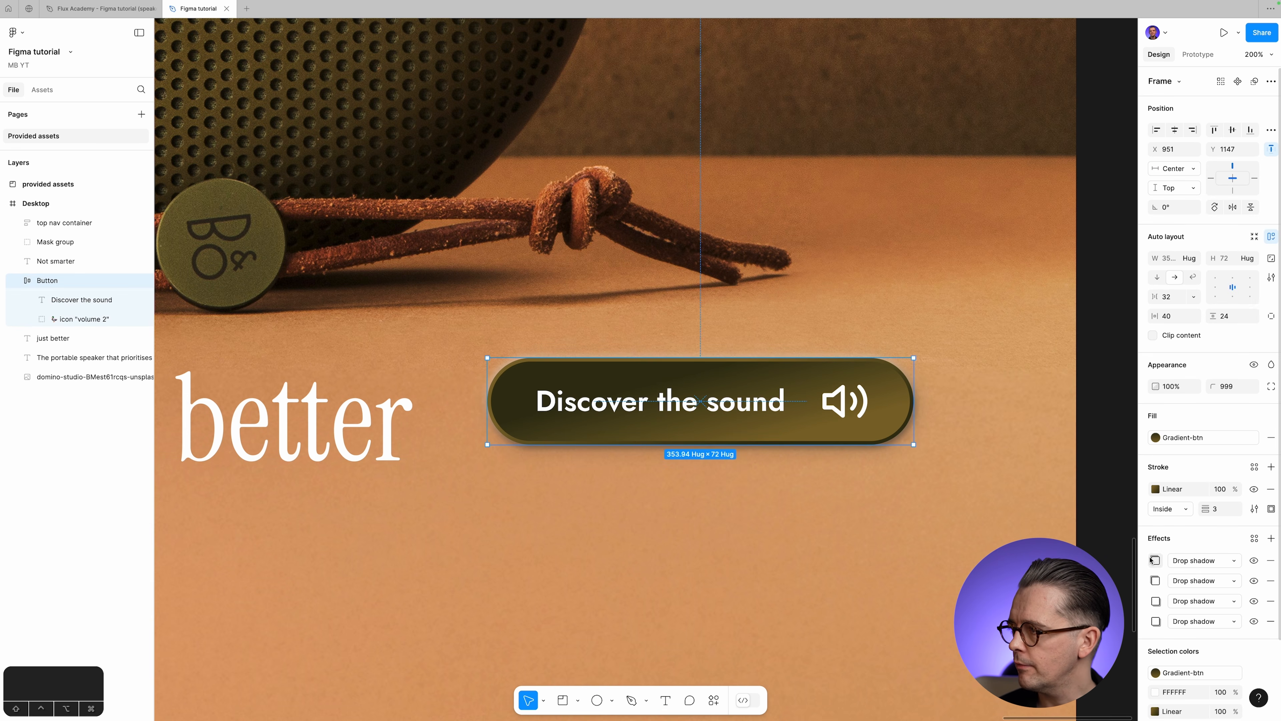
left_click(1156, 488)
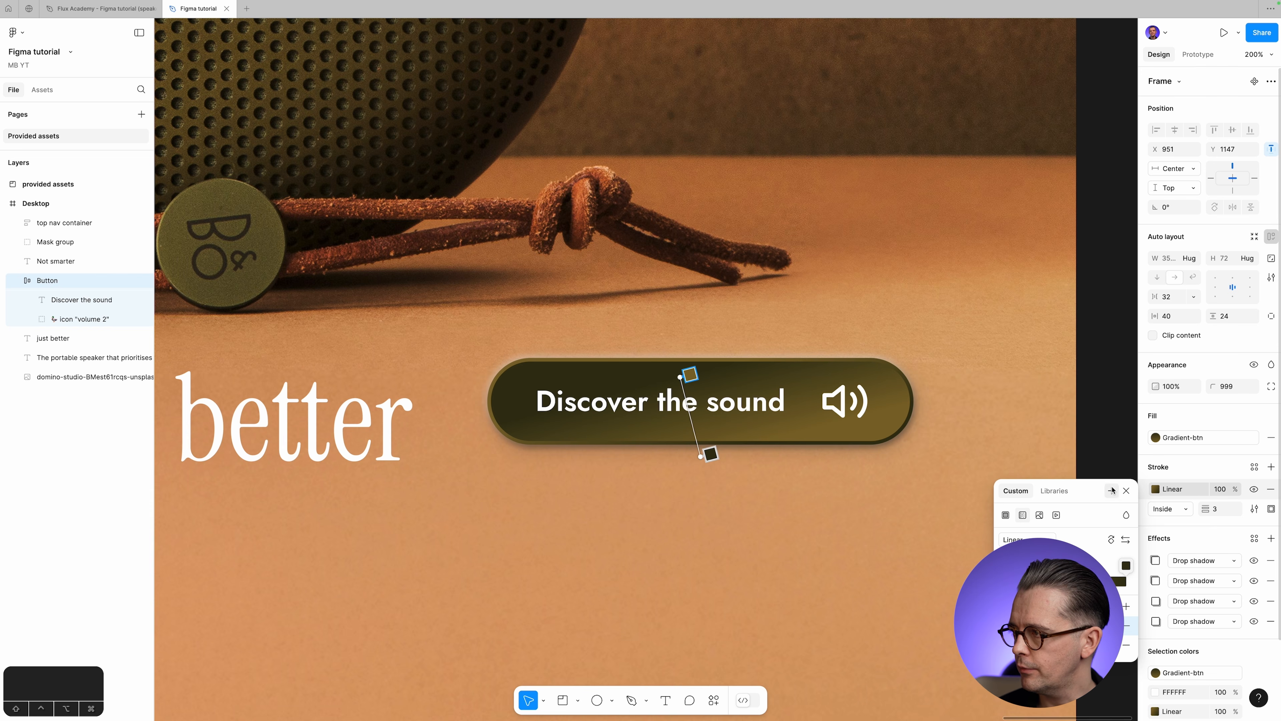
left_click(1127, 490)
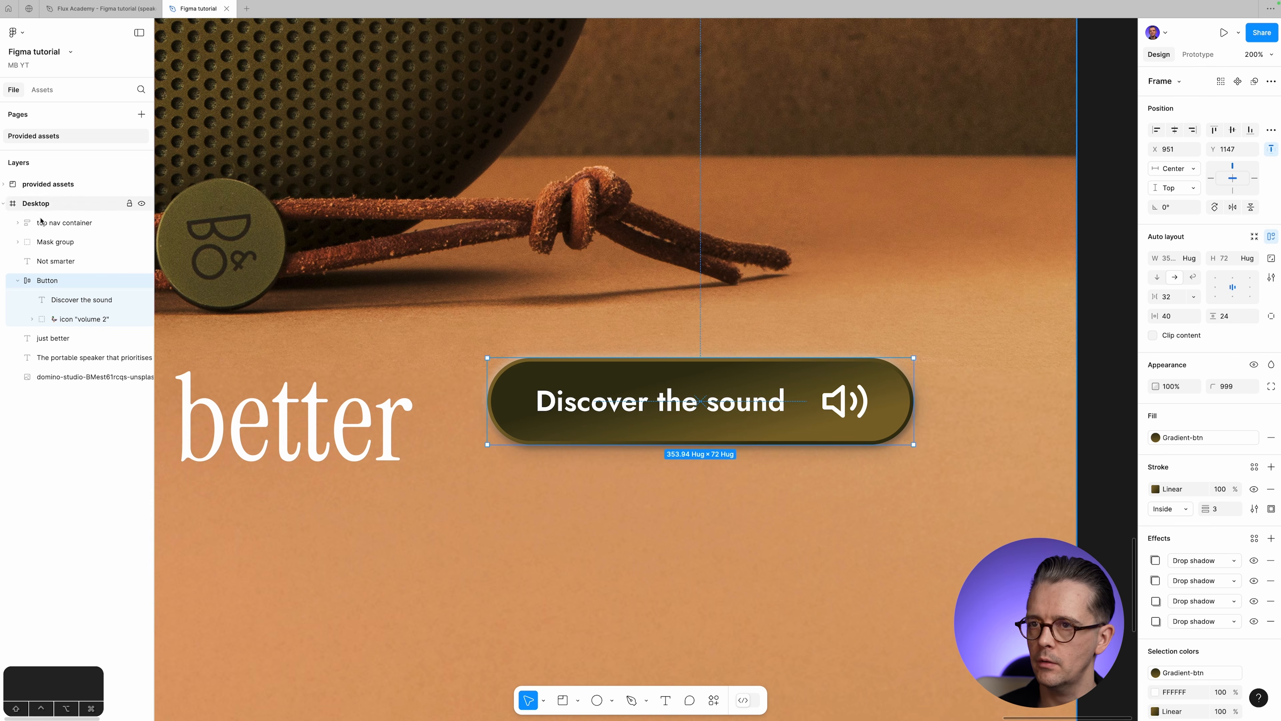
left_click(1155, 488)
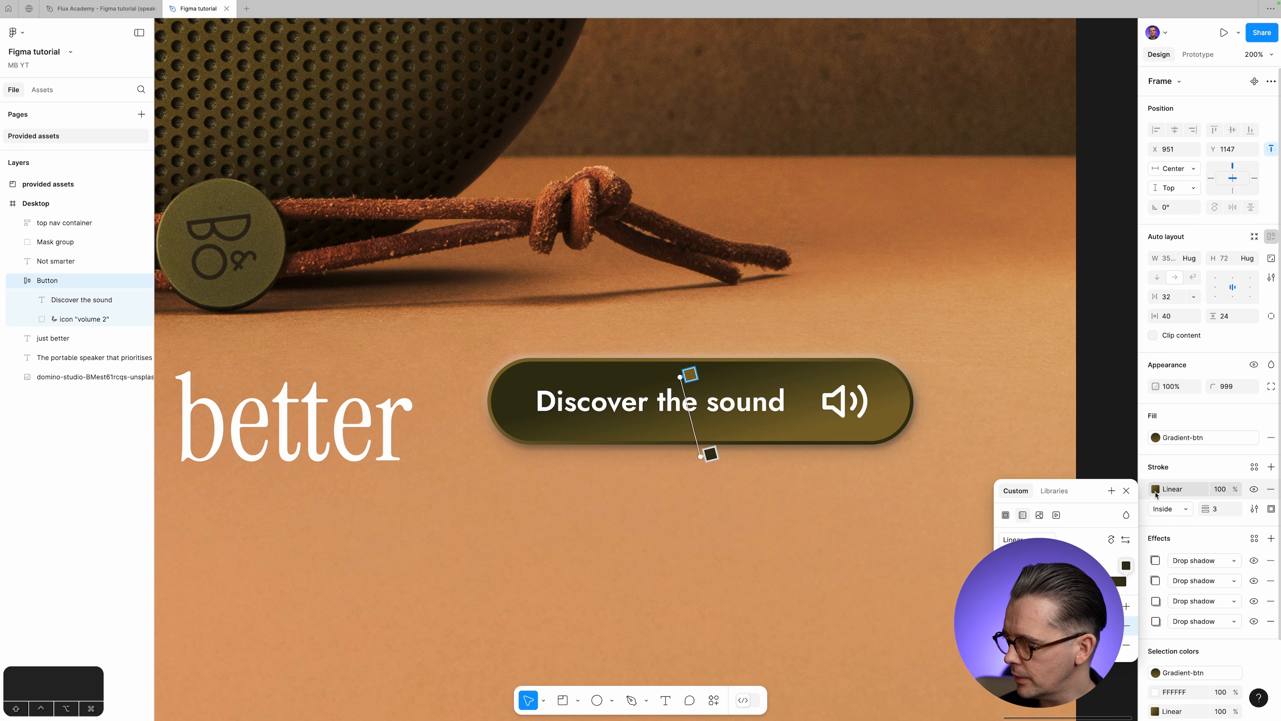
left_click(1015, 411)
key("super+c")
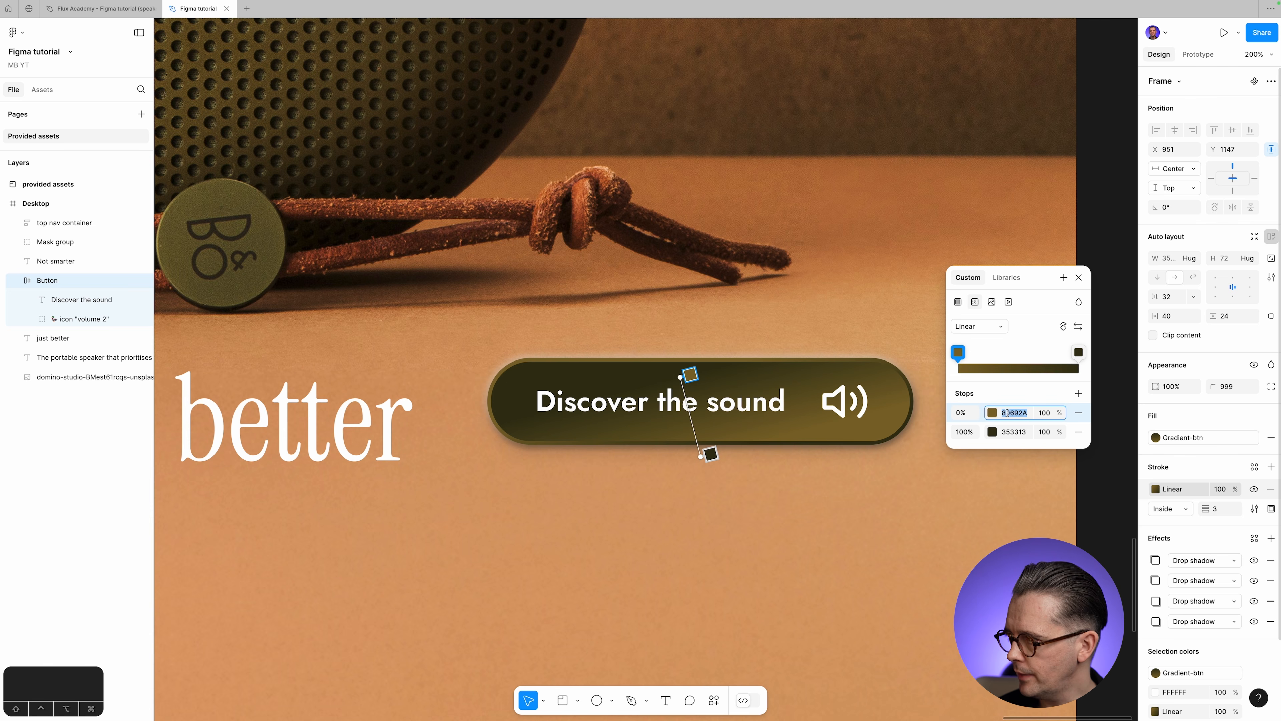
left_click(1079, 277)
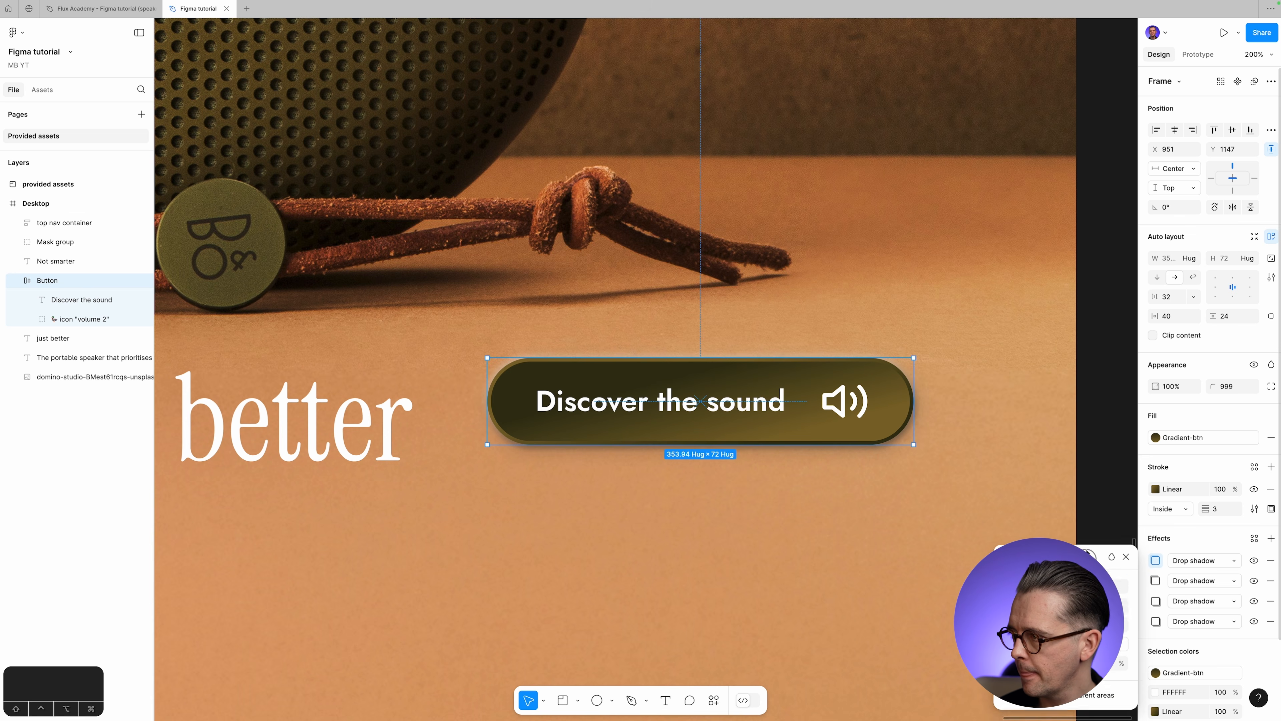
Apply the copied color 80692A to the button's first drop shadow.
left_click(1156, 560)
left_click_drag(1023, 247, 1023, 276)
left_click(1016, 400)
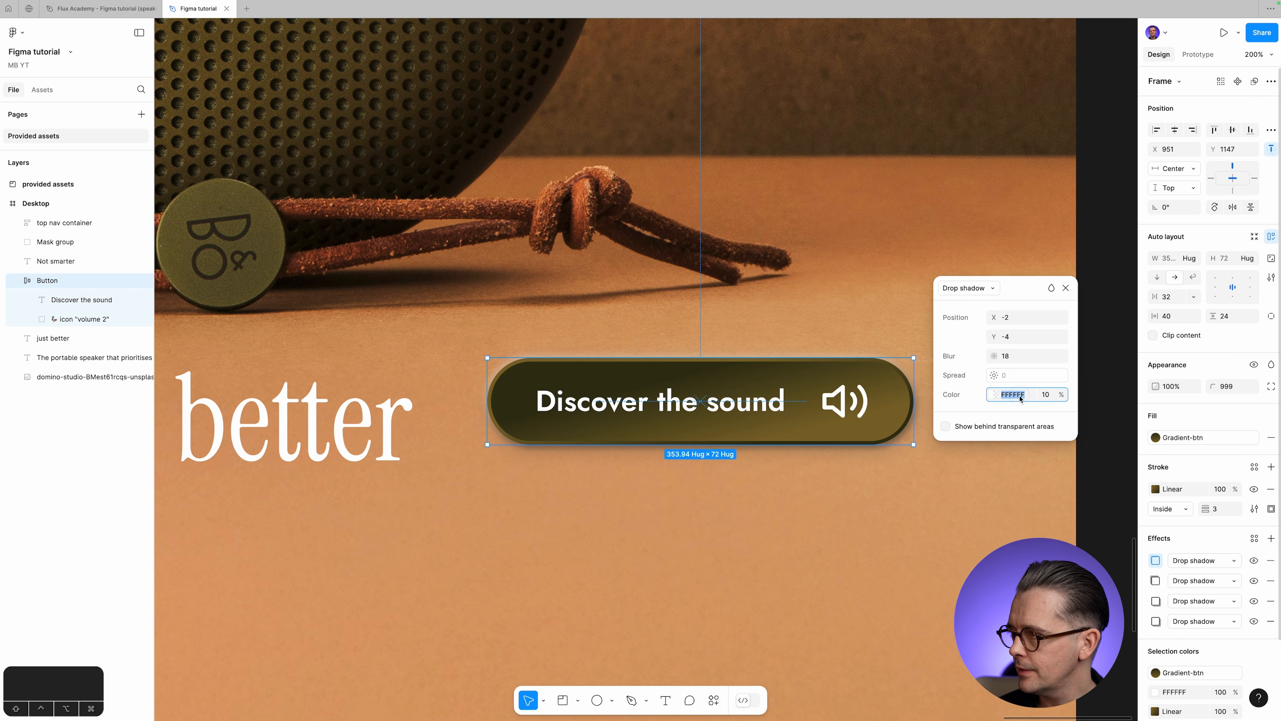
key("super+v")
key("Tab")
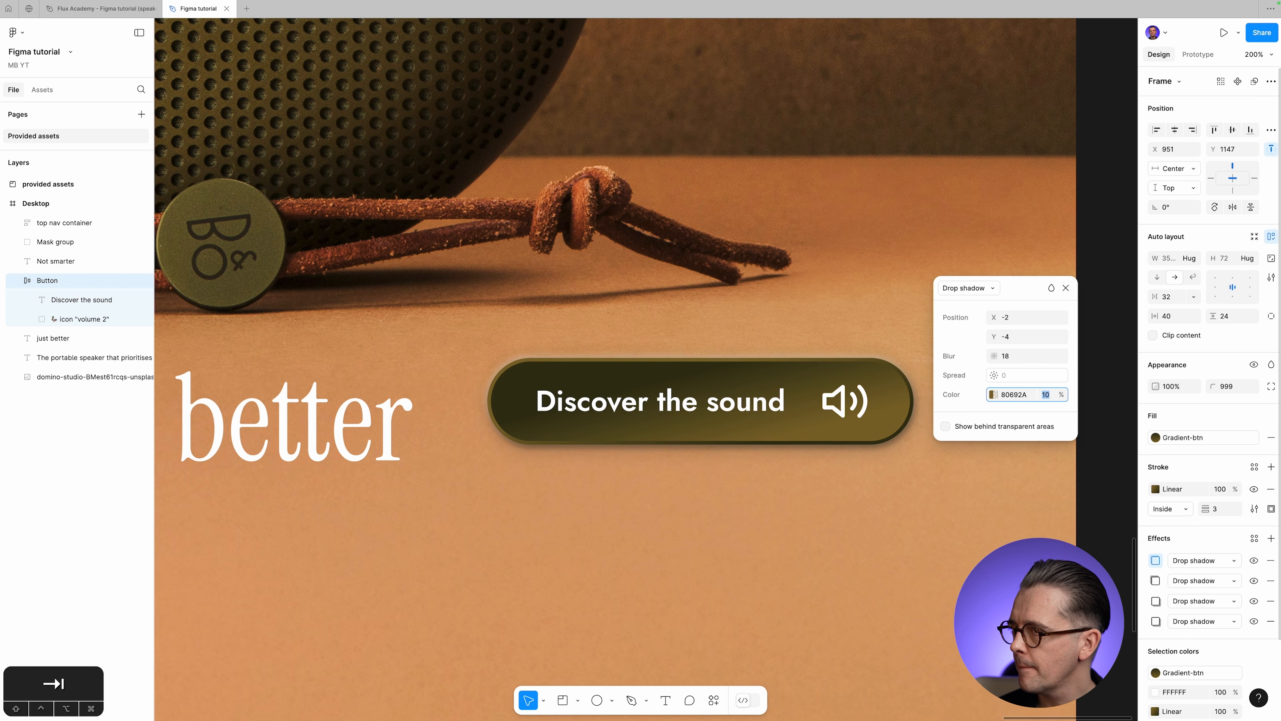
Raise the HSB brightness of the first drop shadow's color to 100.
left_click(992, 394)
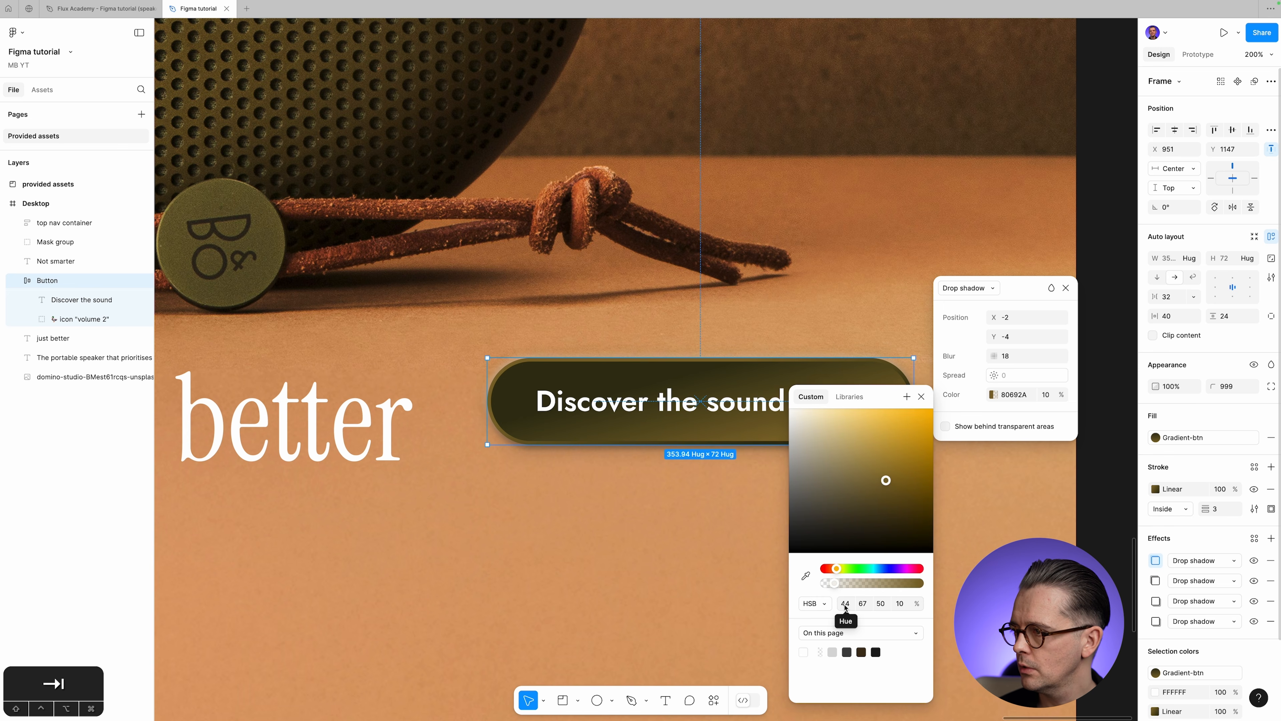
left_click(883, 606)
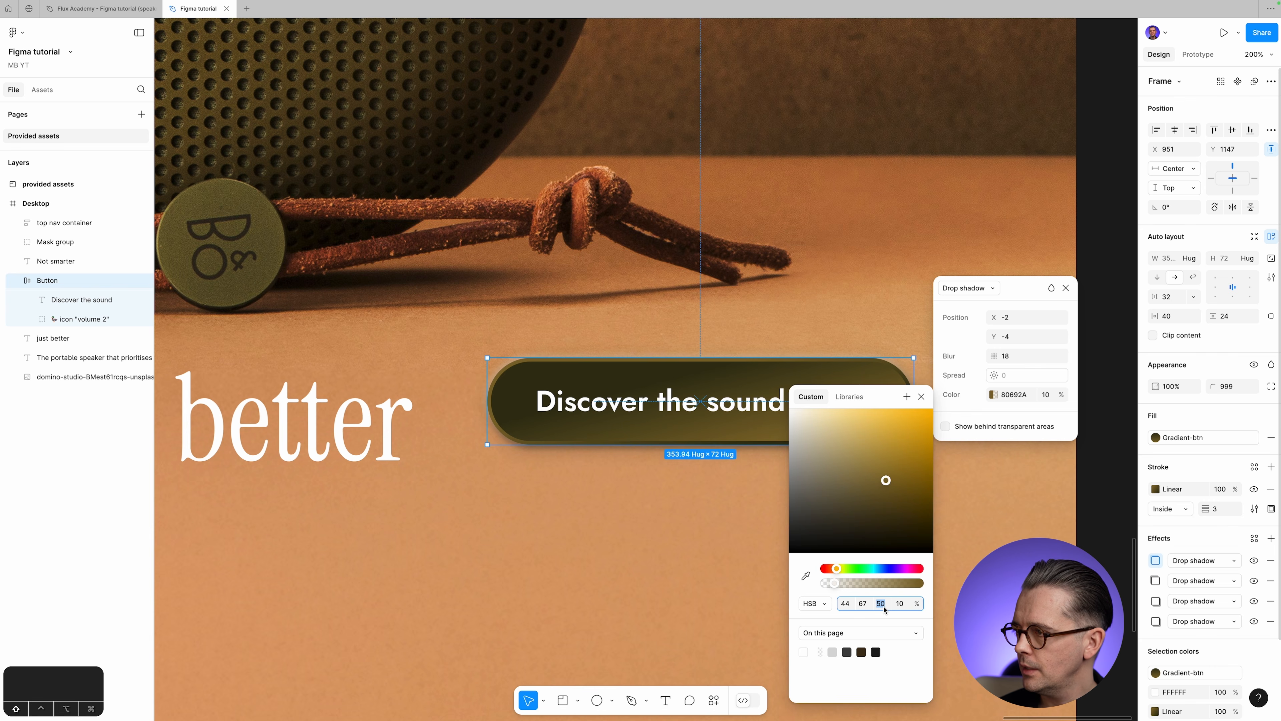
left_click_drag(875, 397, 883, 212)
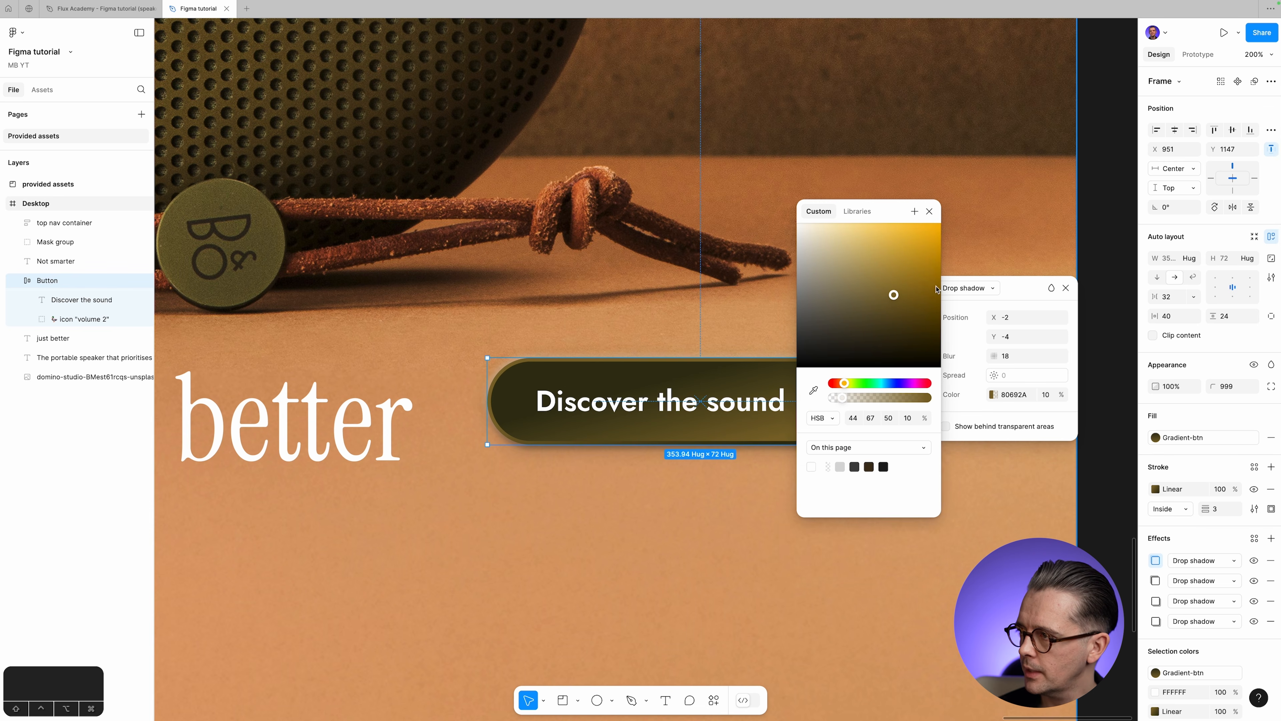
left_click(893, 419)
key("shift+Up")
key("shift+Up")
key("shift+Up")
key("shift+Up")
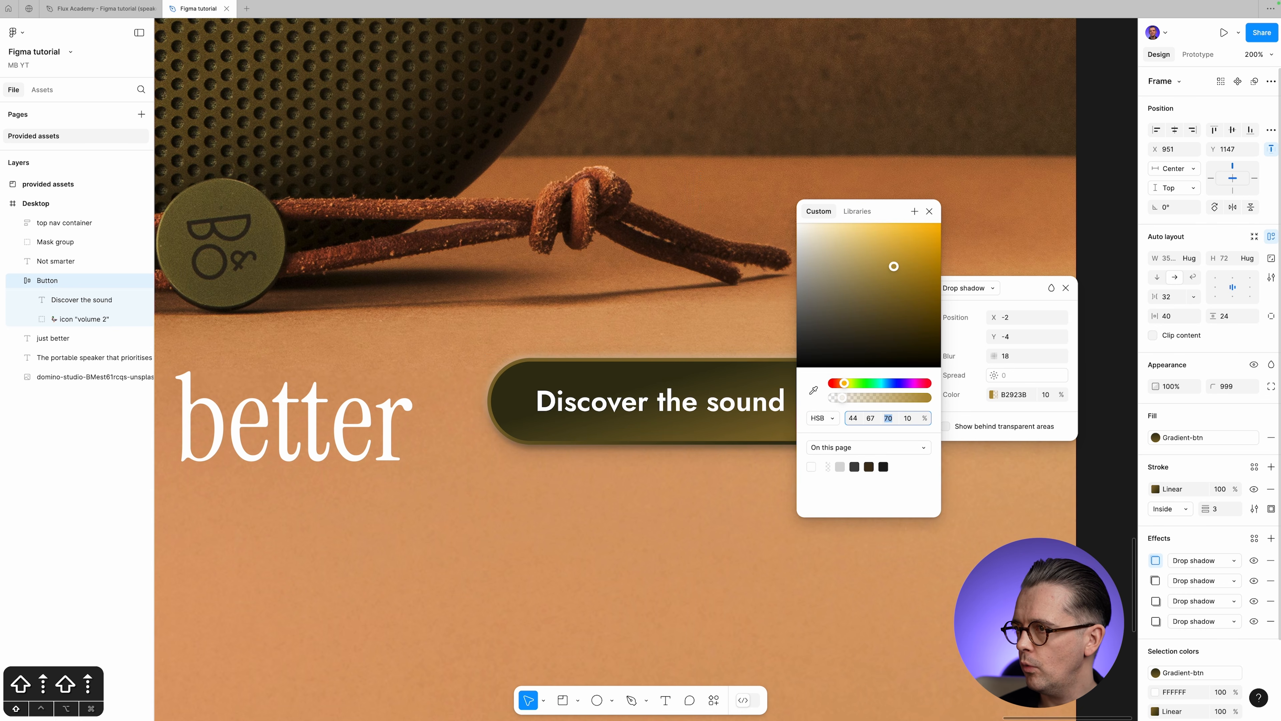
key("shift+Up")
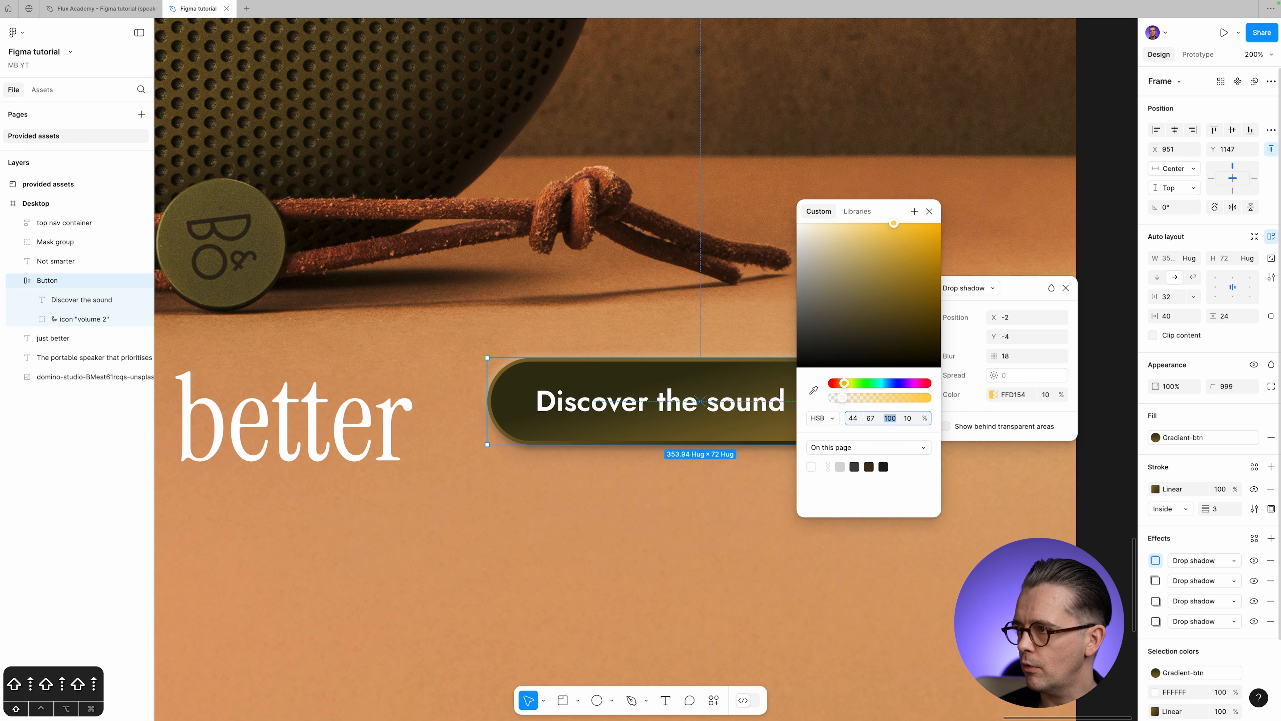
Reduce the HSB saturation of the first drop shadow's color to 37 and close the color picker.
key("shift+Tab")
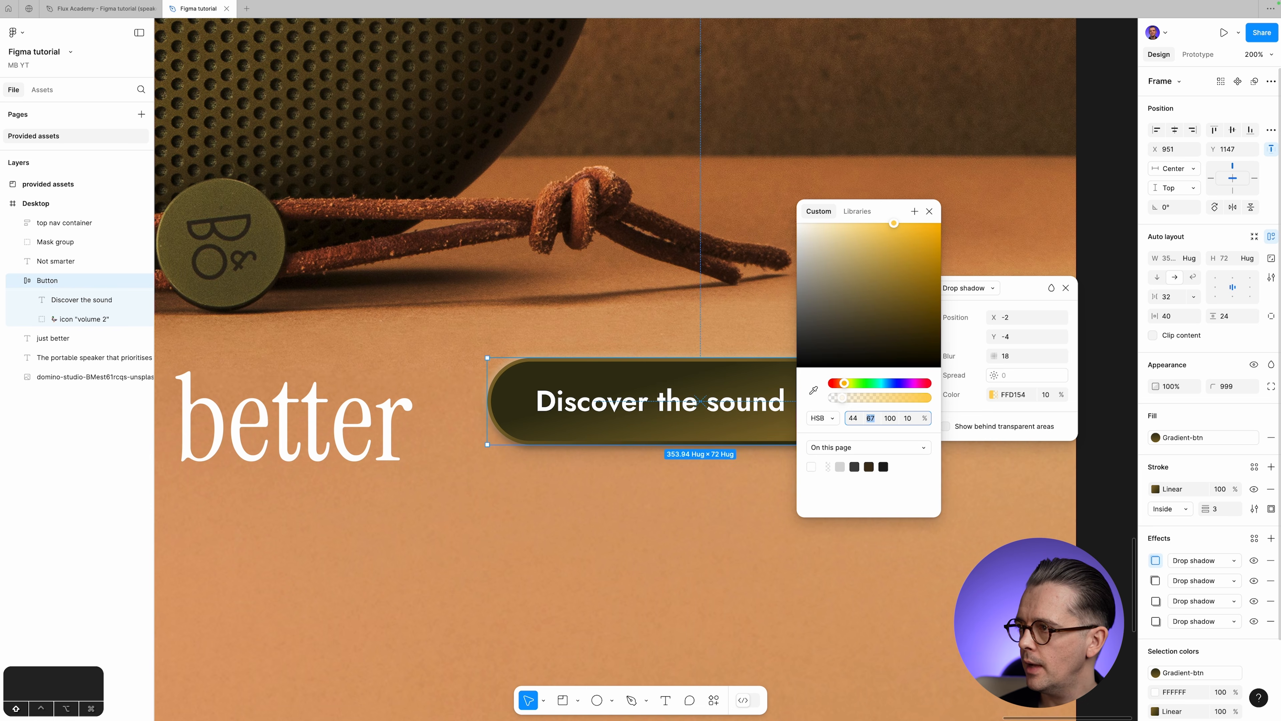
key("shift+Down")
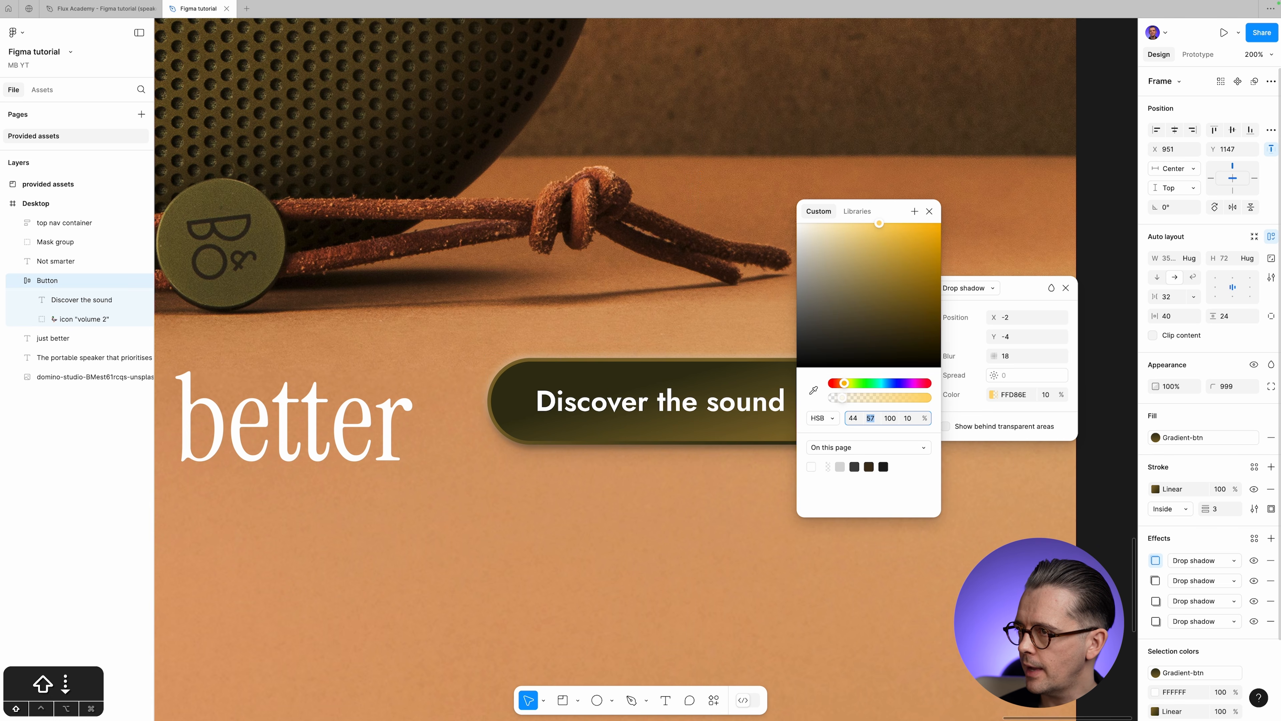
key("shift+Down")
key("shift+Down")
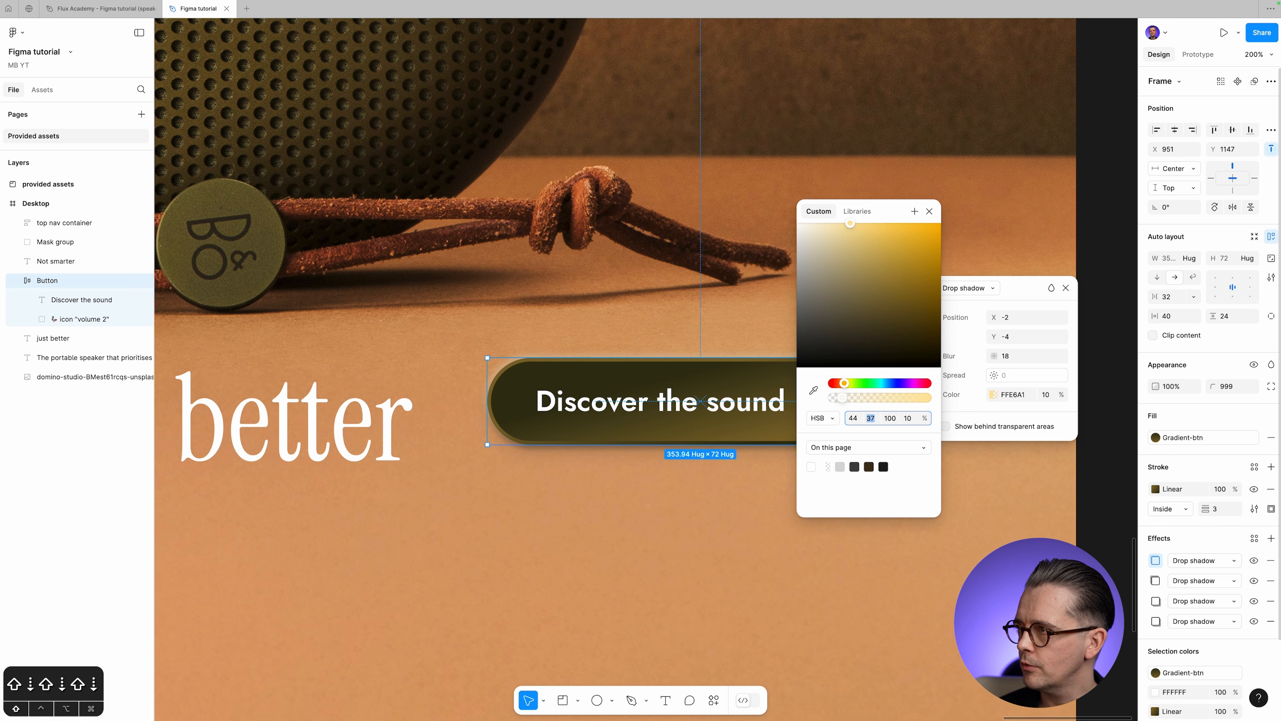
left_click(929, 211)
Try the first drop shadow at 100% opacity, and settle on 40%.
left_click(1056, 394)
type("100")
key("Tab")
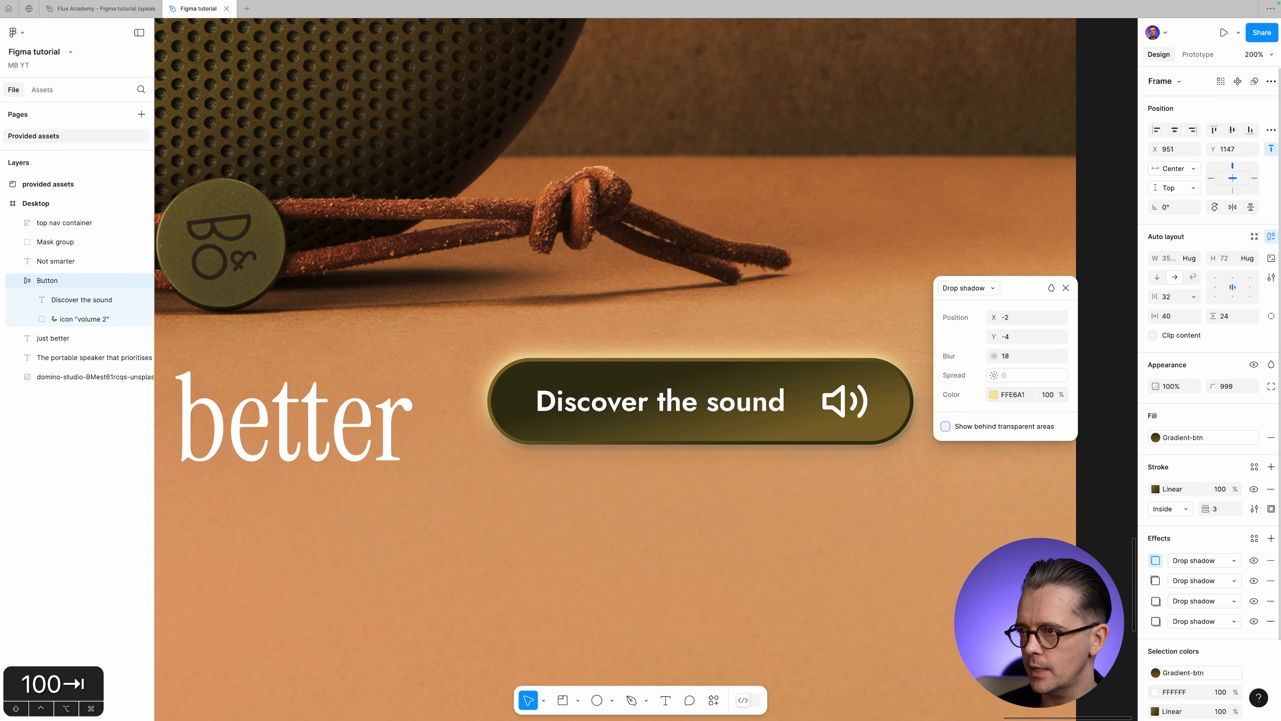
left_click(1047, 395)
key("shift+Down")
key("shift+Down")
key("shift+Down")
key("shift+Down")
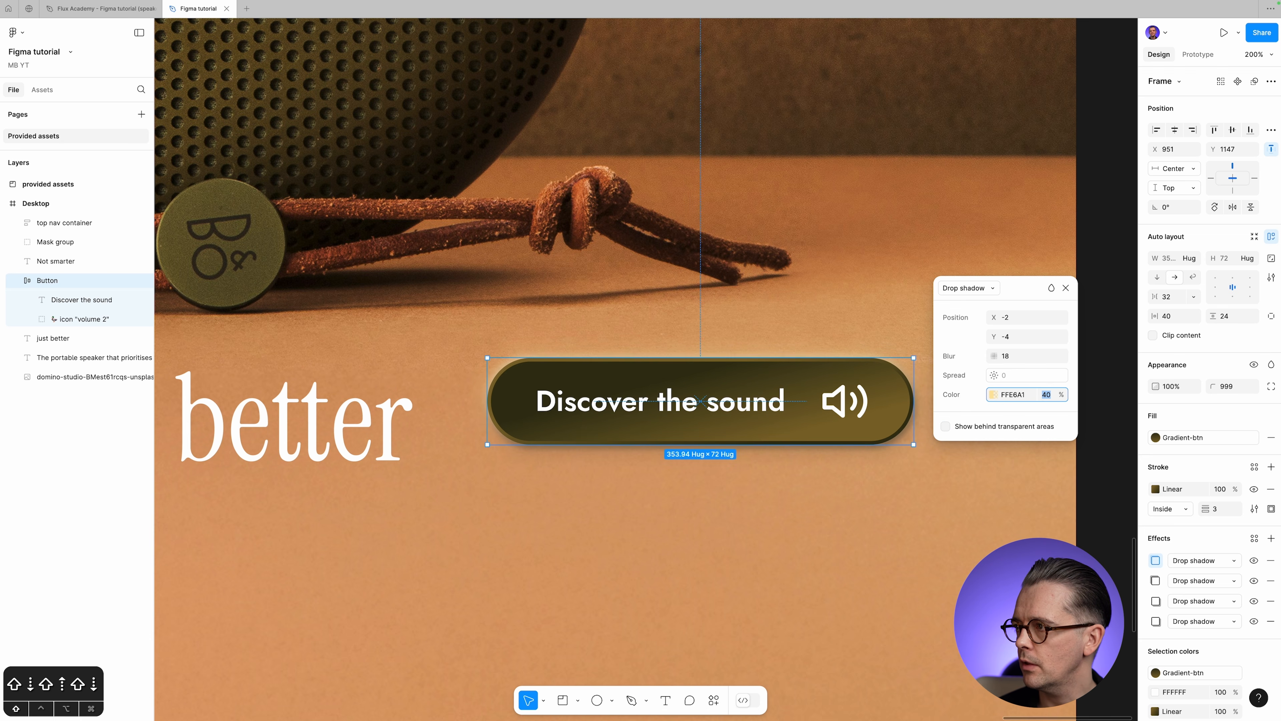
Copy the first drop shadow's color FFE6A1 and apply it to the second drop shadow.
left_click(1022, 397)
key("super+c")
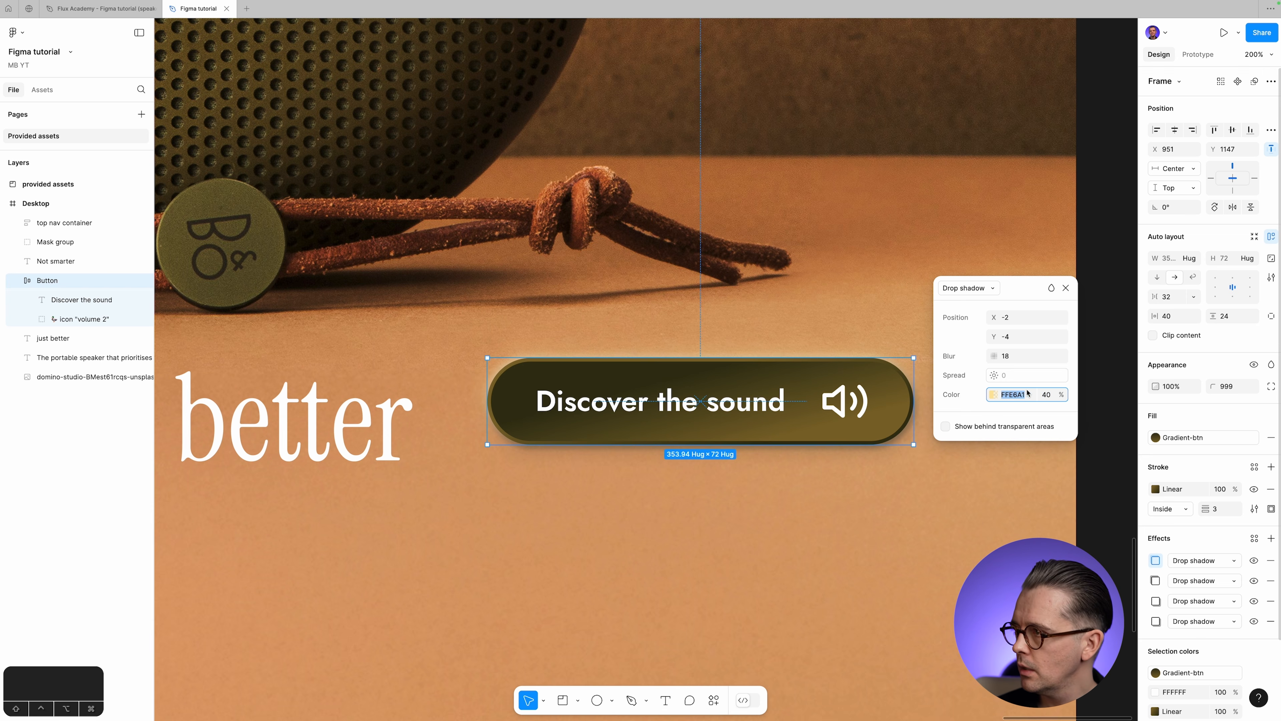
left_click(1066, 287)
left_click(1155, 581)
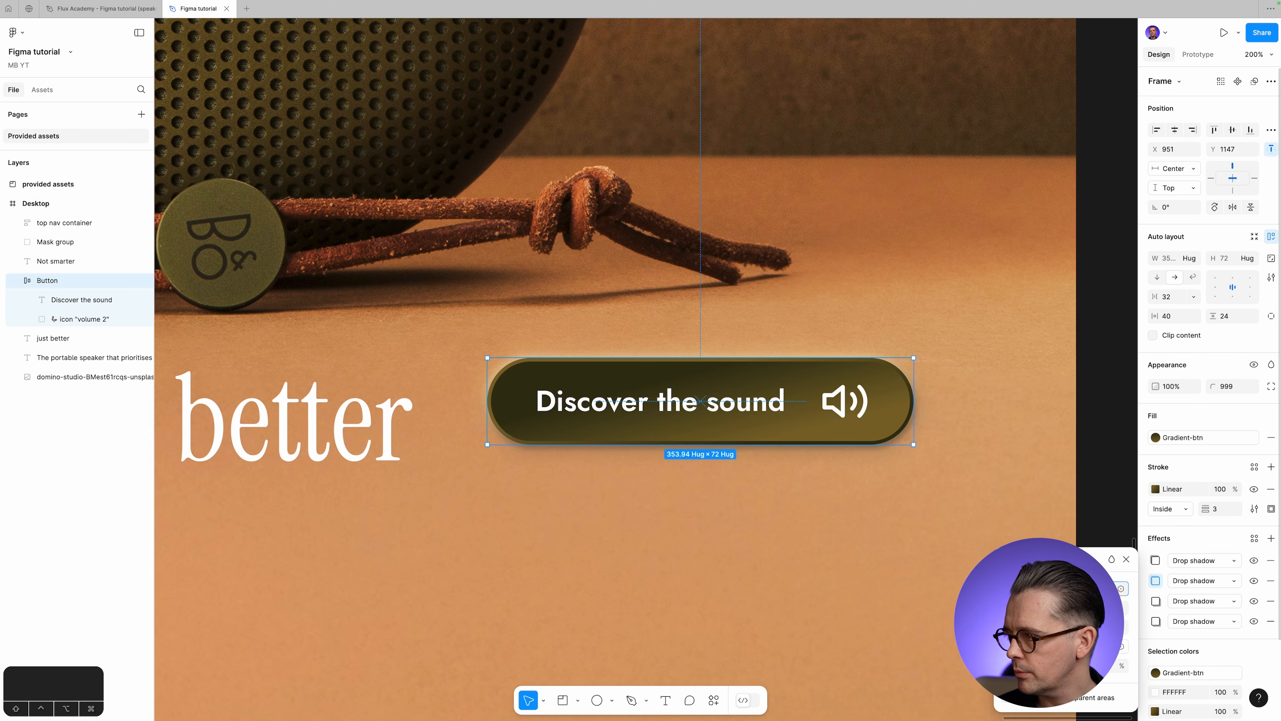
left_click(1018, 402)
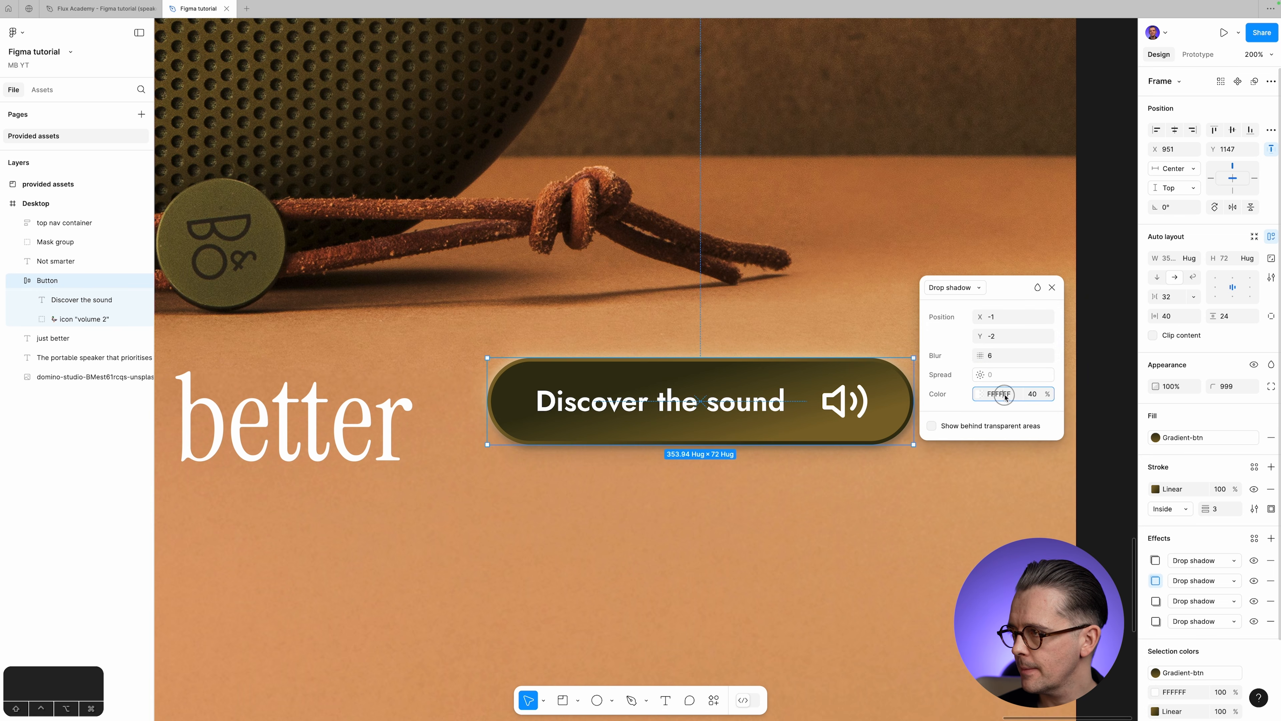
key("super+v")
key("Tab")
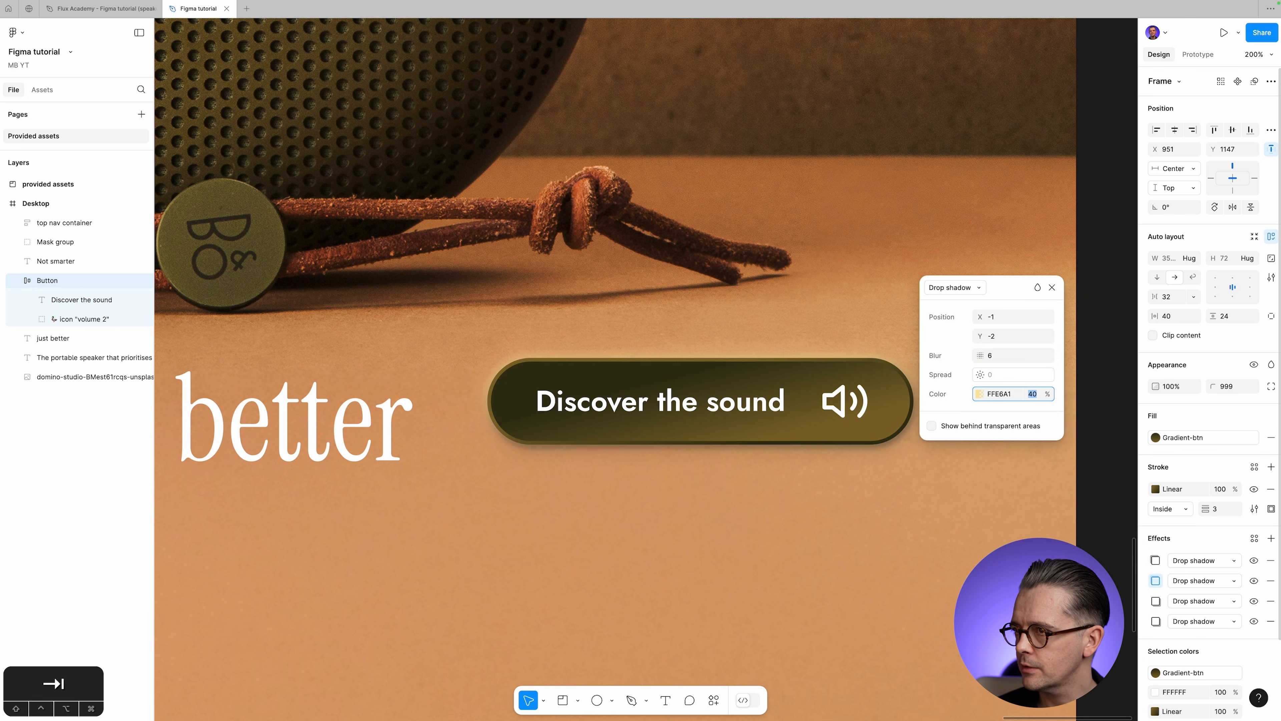
Test the second drop shadow at 70% opacity, and bring it back to 40%.
key("shift+Up")
key("shift+Up")
key("shift+Up")
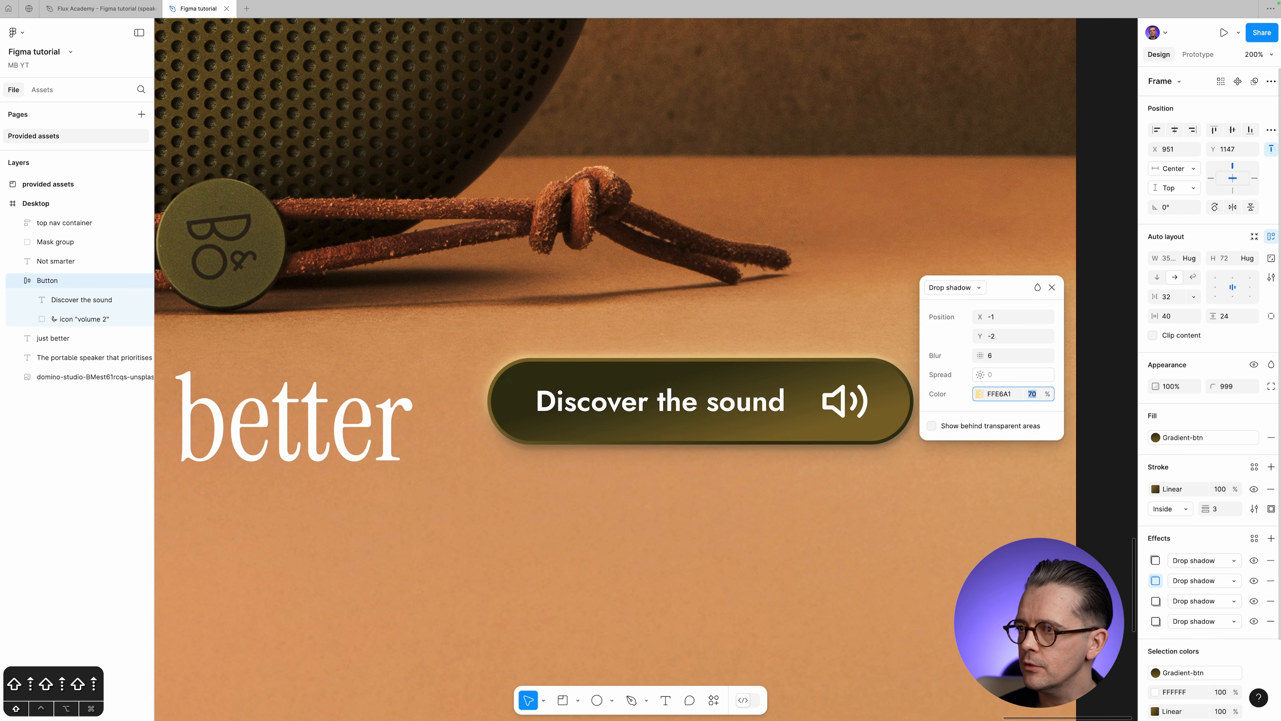
key("shift+Down")
key("shift+Down")
key("shift+Down")
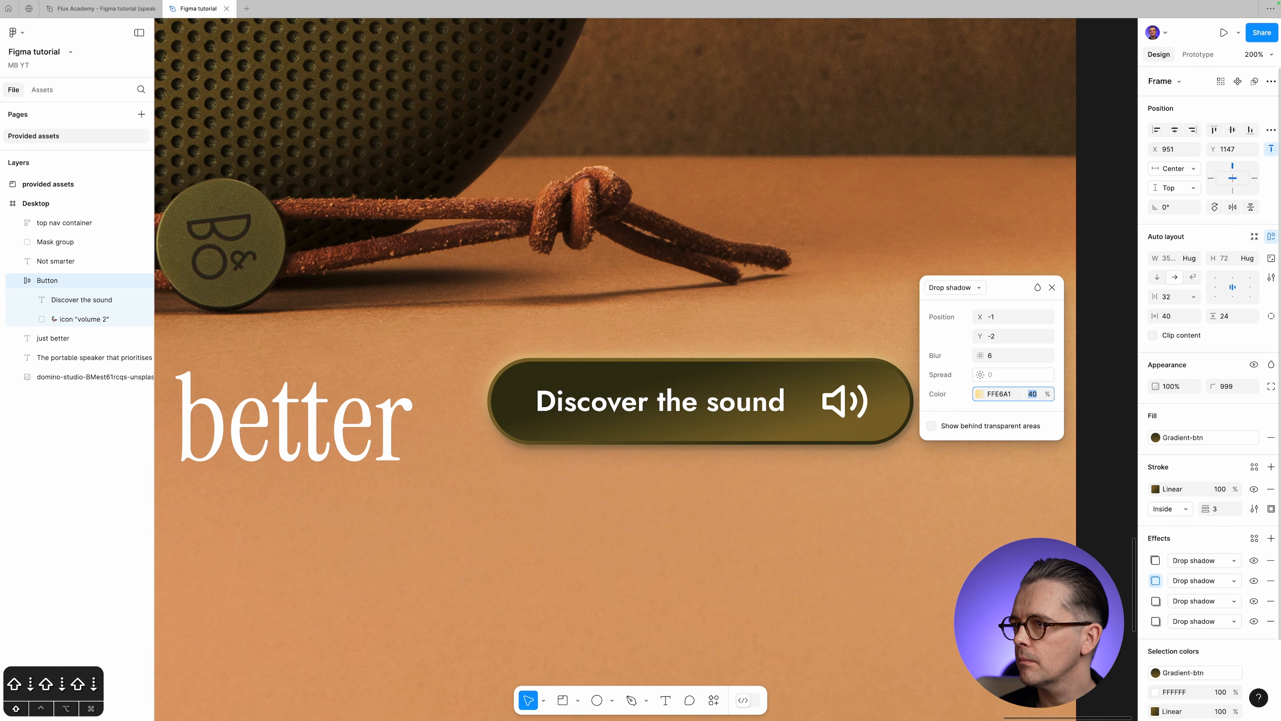
Close the second drop shadow's settings and deselect the button.
left_click(1052, 288)
left_click(1093, 420)
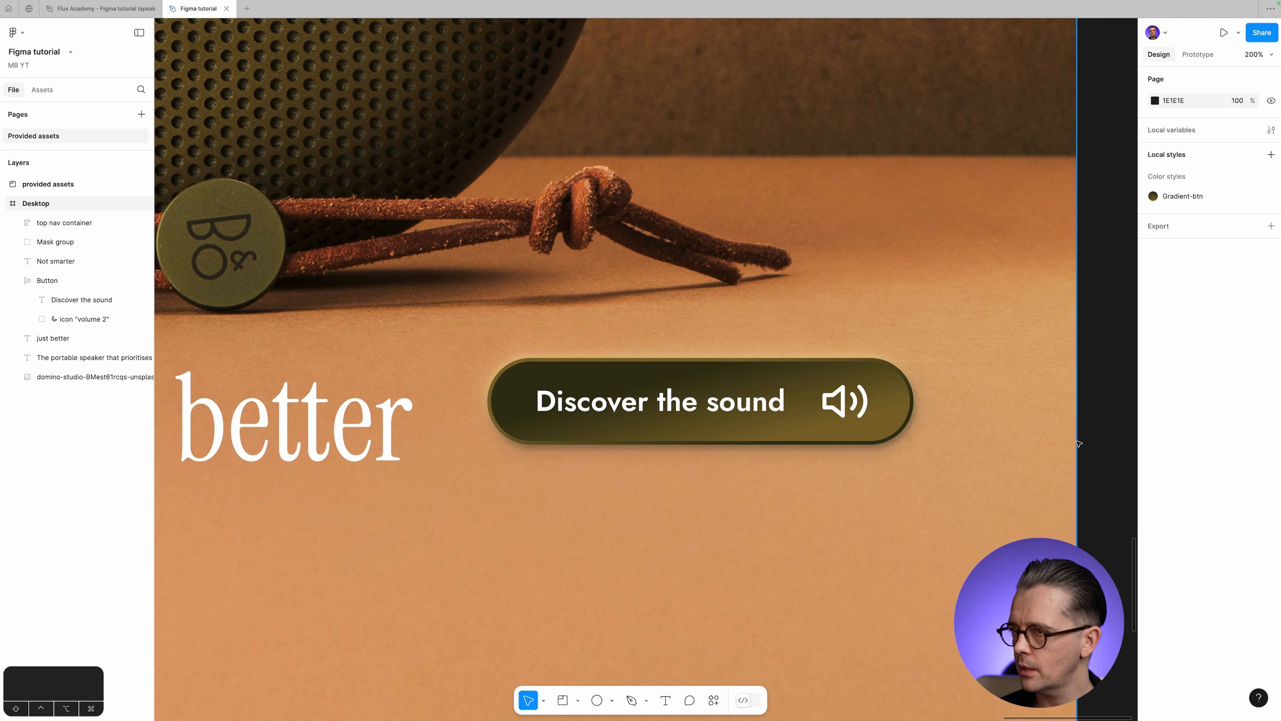
Set the stroke weight of both vectors inside the button's volume icon to 3.
left_click(81, 319)
left_click(32, 319)
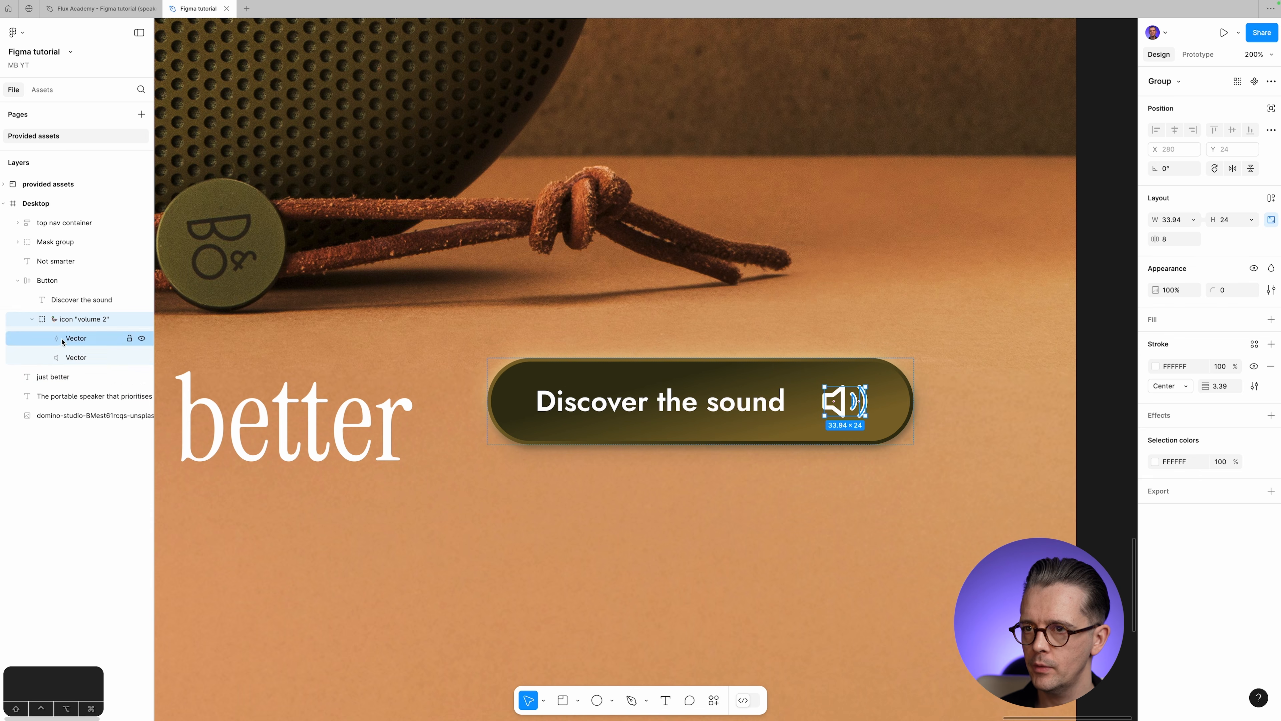
left_click(62, 342)
left_click(75, 359, "shift")
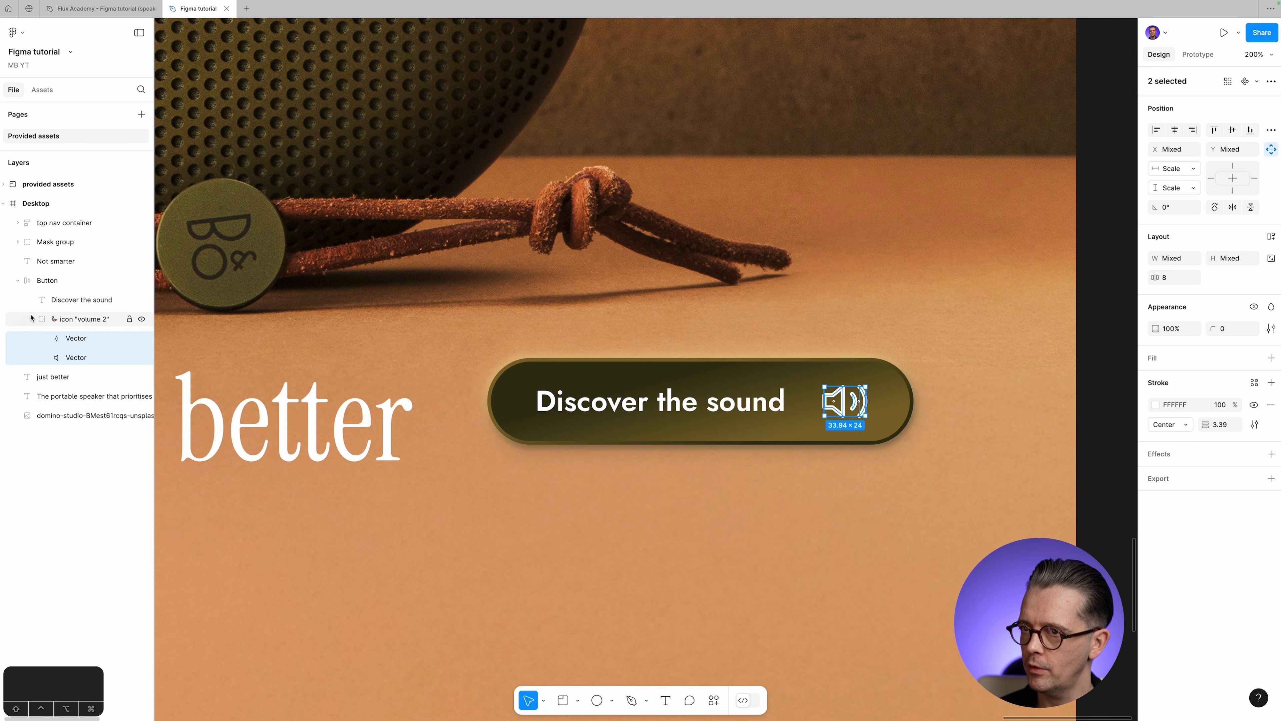
left_click(1231, 425)
type("3")
key("Tab")
left_click(1223, 427)
key("Down")
key("Up")
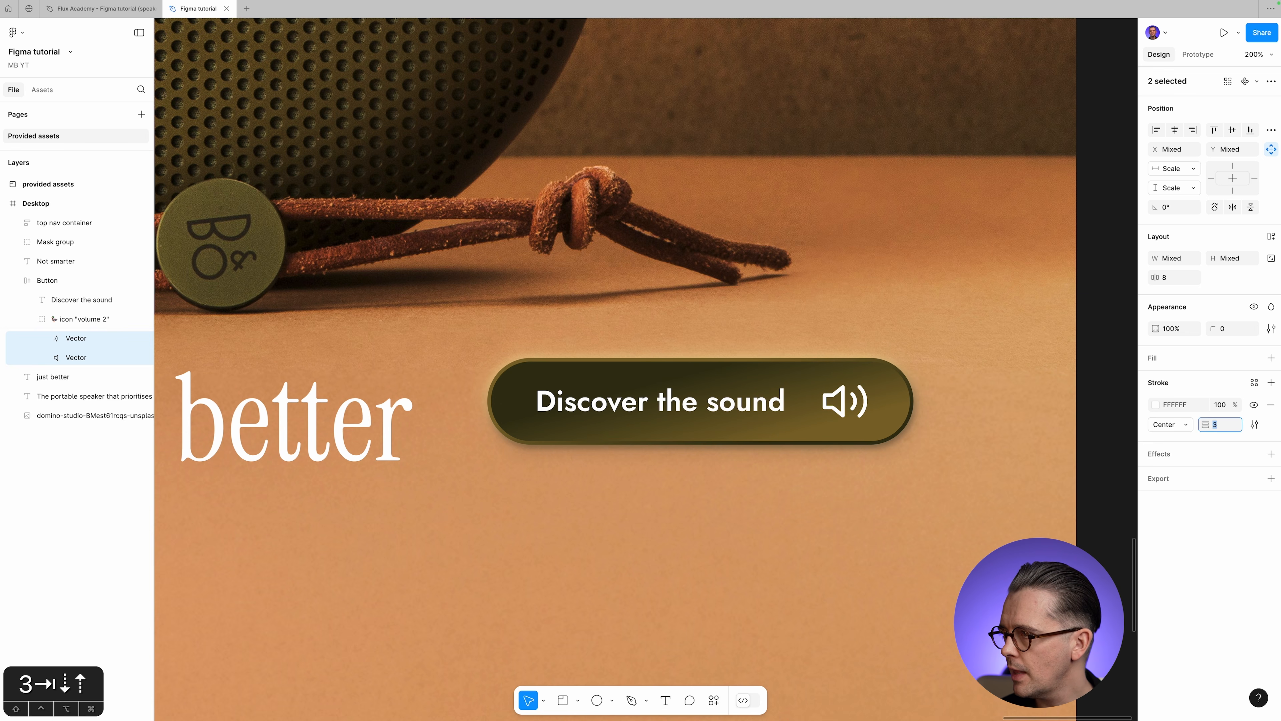
left_click(1109, 422)
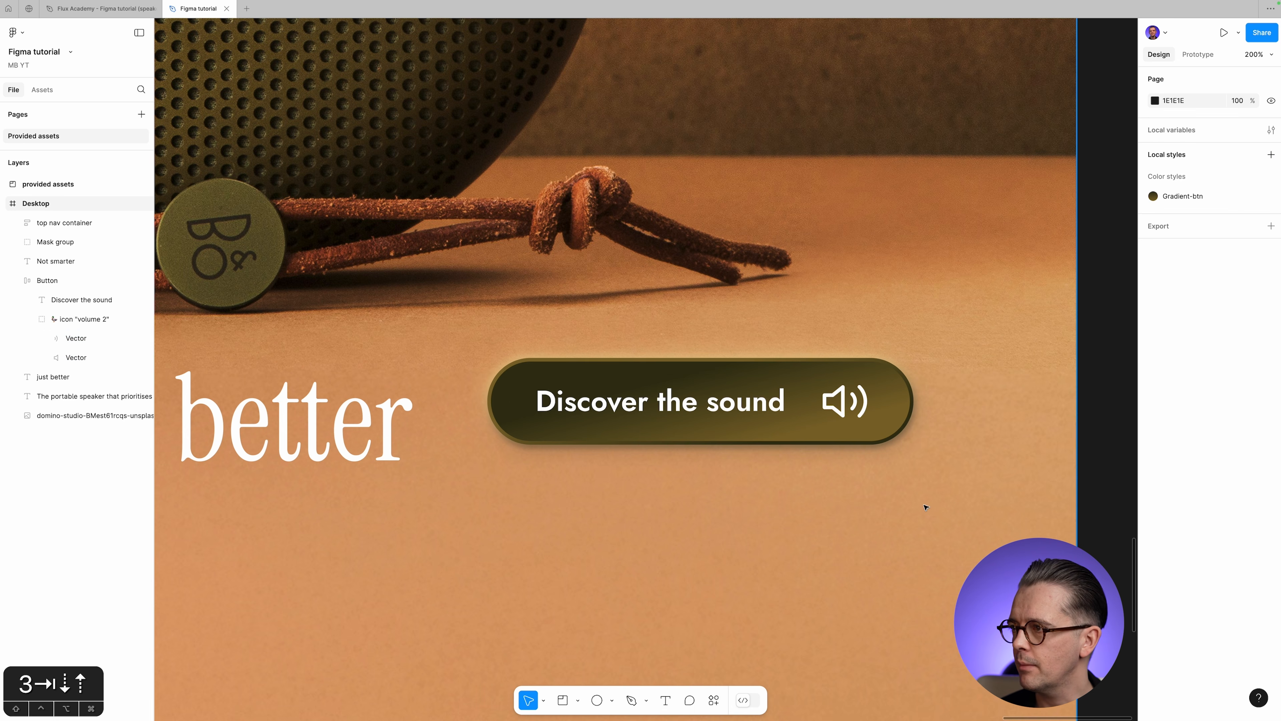
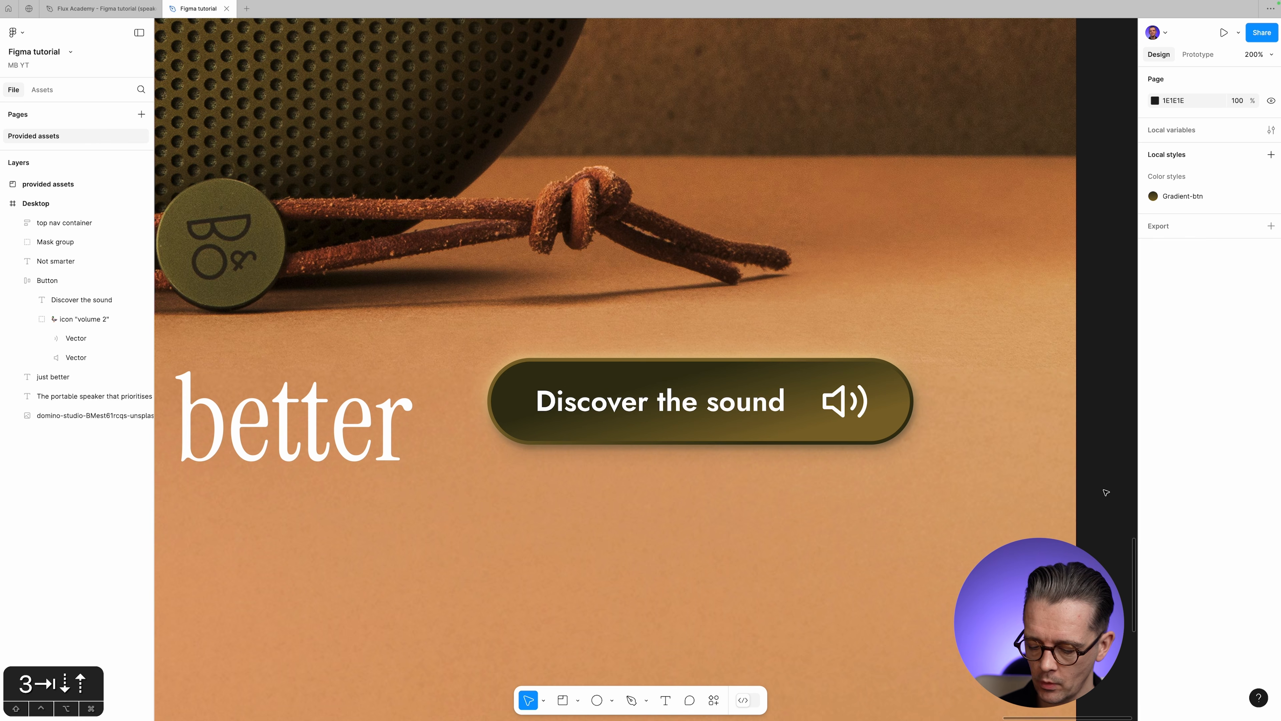
Draw an ellipse about 48 × 26 inside the button, over the start of its label.
key("o")
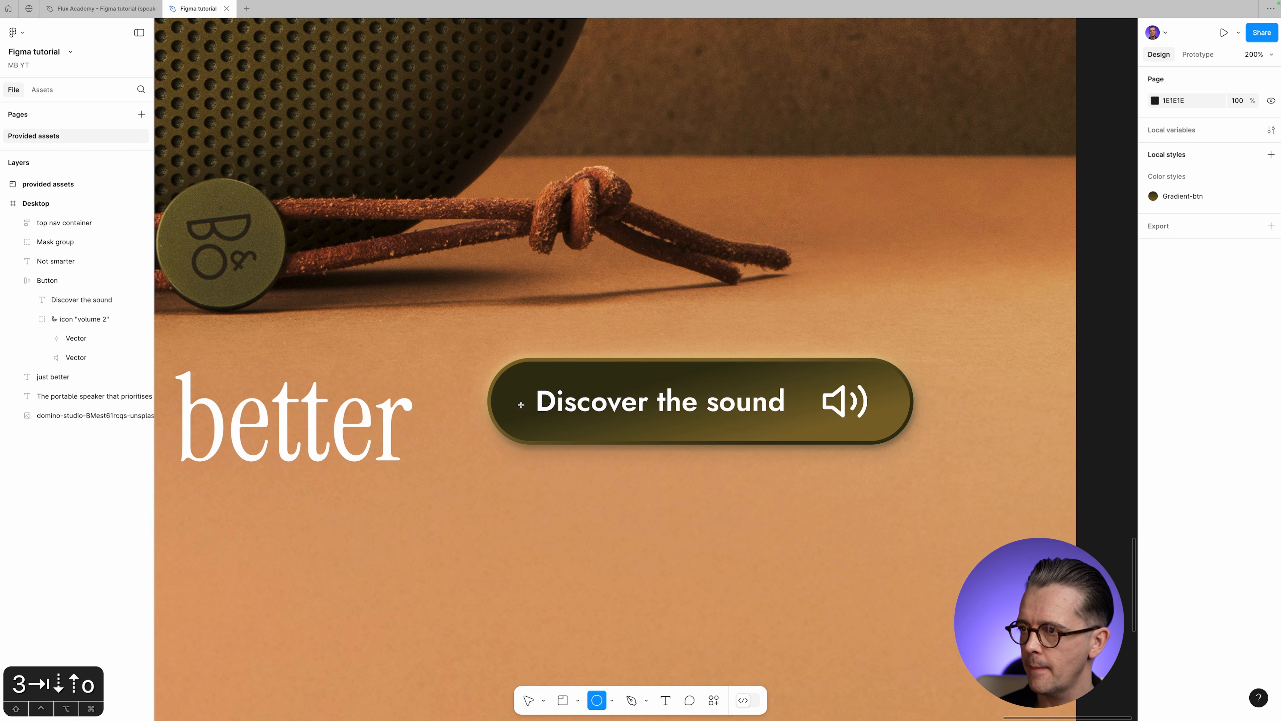
left_click_drag(517, 370, 574, 402)
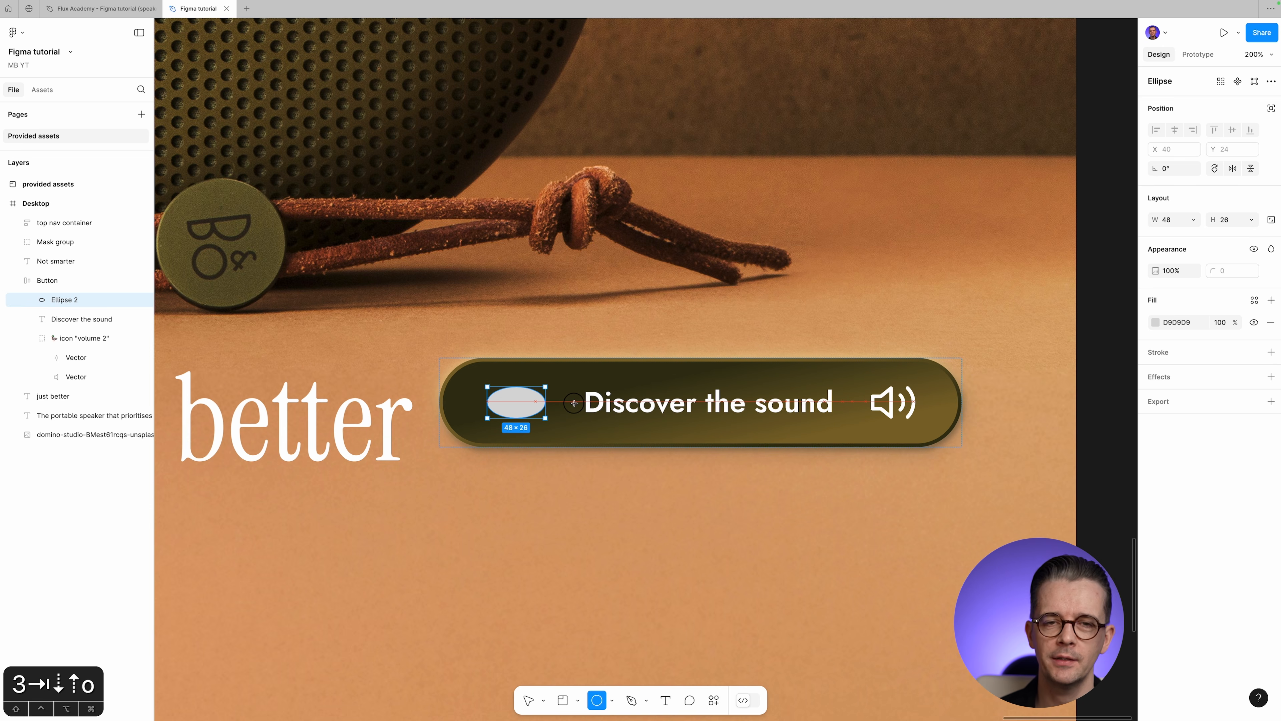
left_click_drag(574, 403, 574, 402)
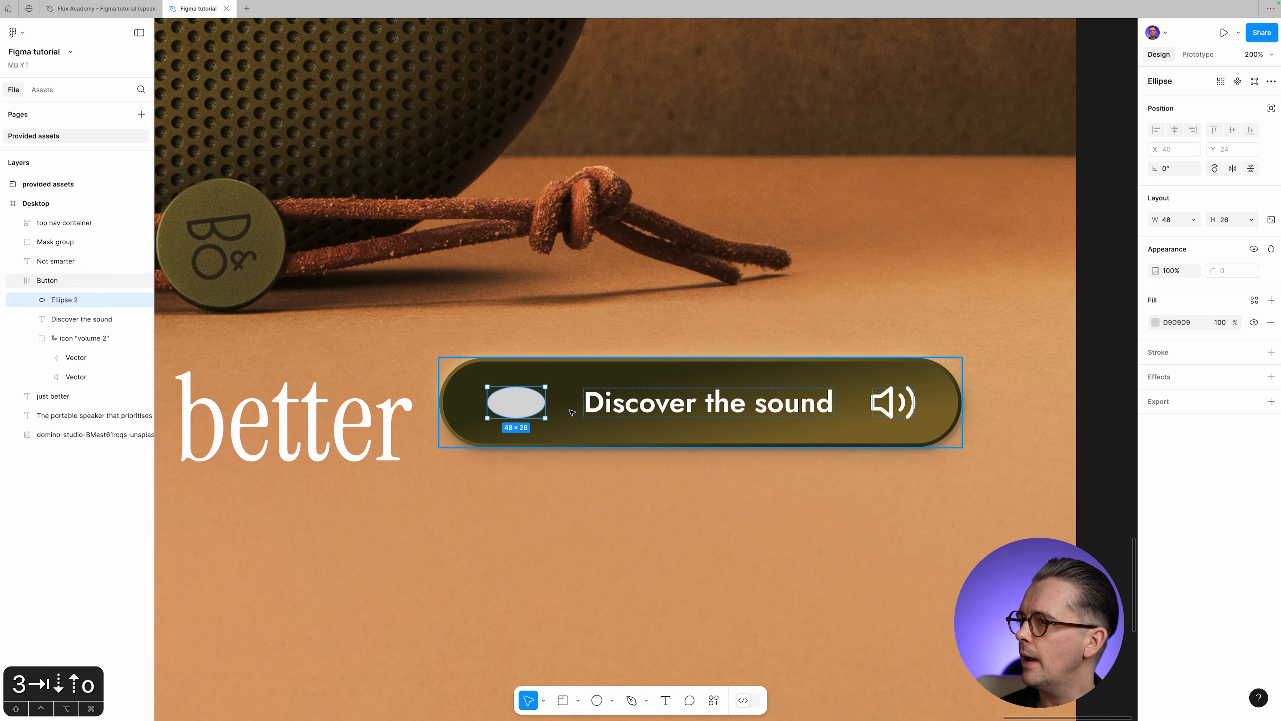
Make the ellipse ignore the button's auto layout and move it to about X 21, Y 11 within the button.
scroll(579, 411, "down", 1)
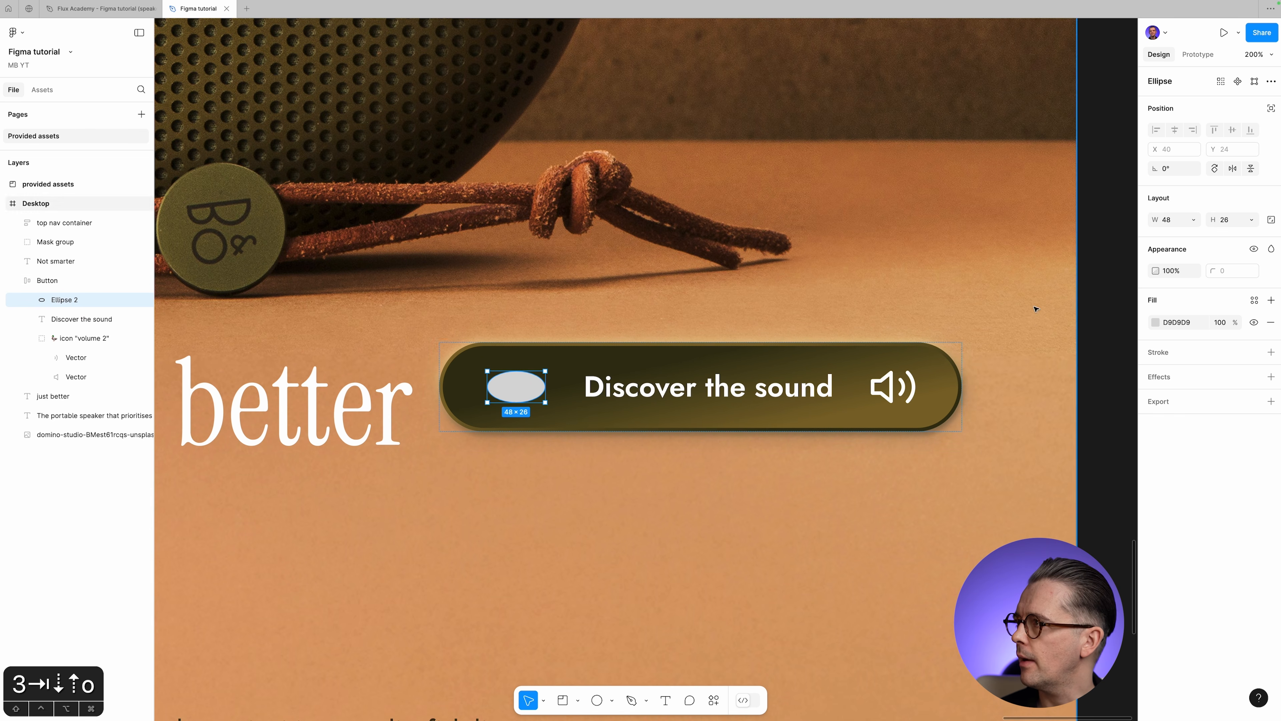
left_click(1271, 109)
left_click_drag(570, 396, 546, 385)
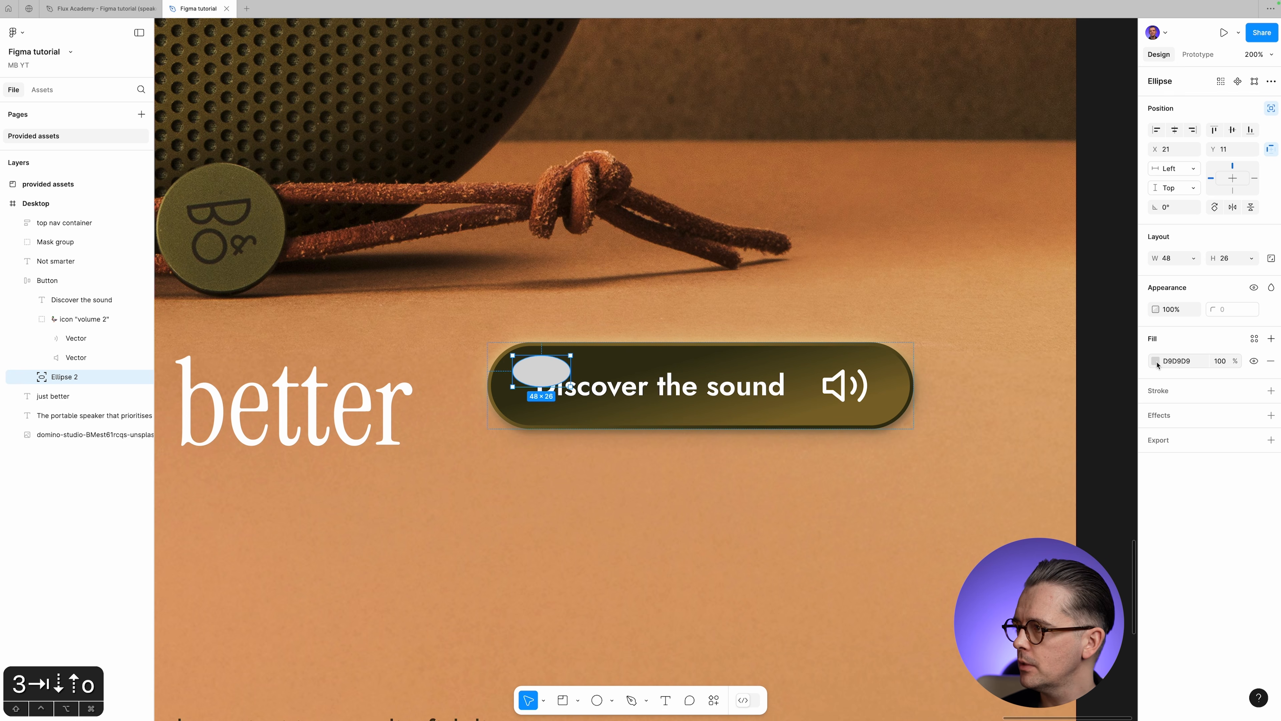
Set the ellipse's fill color to FFE6A1.
left_click(1172, 361)
type("FFE6A1")
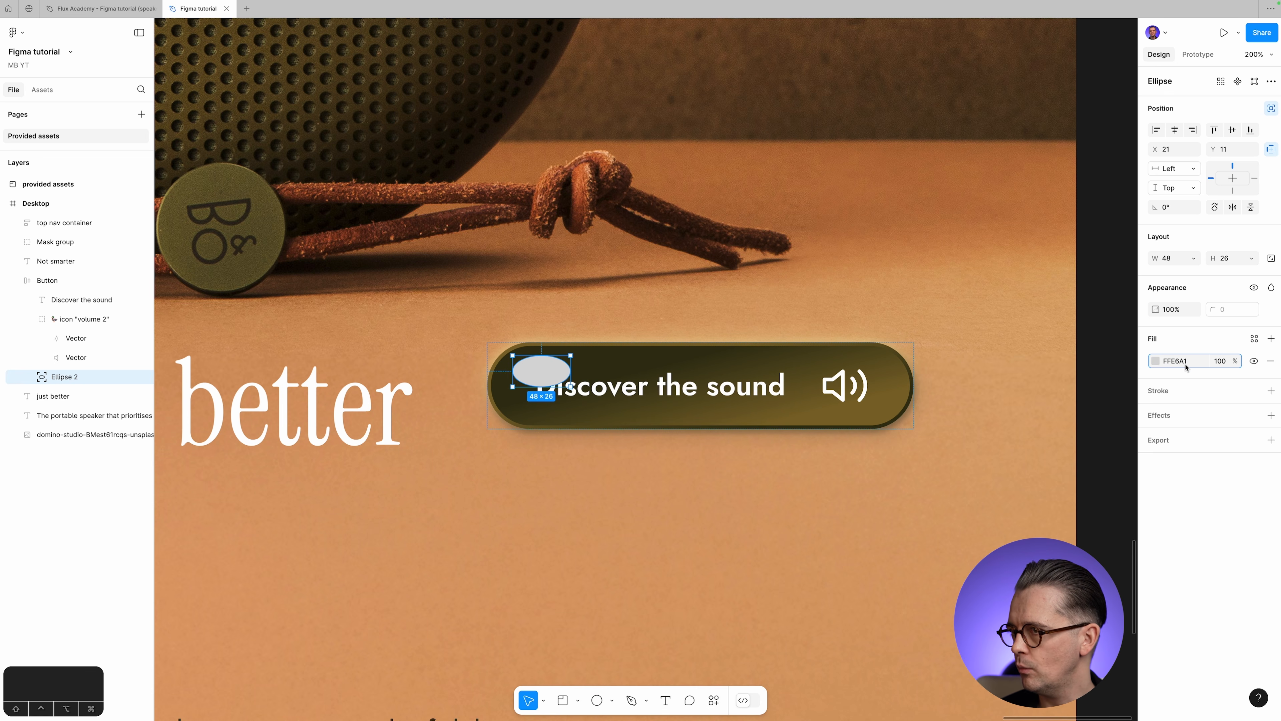
key("Tab")
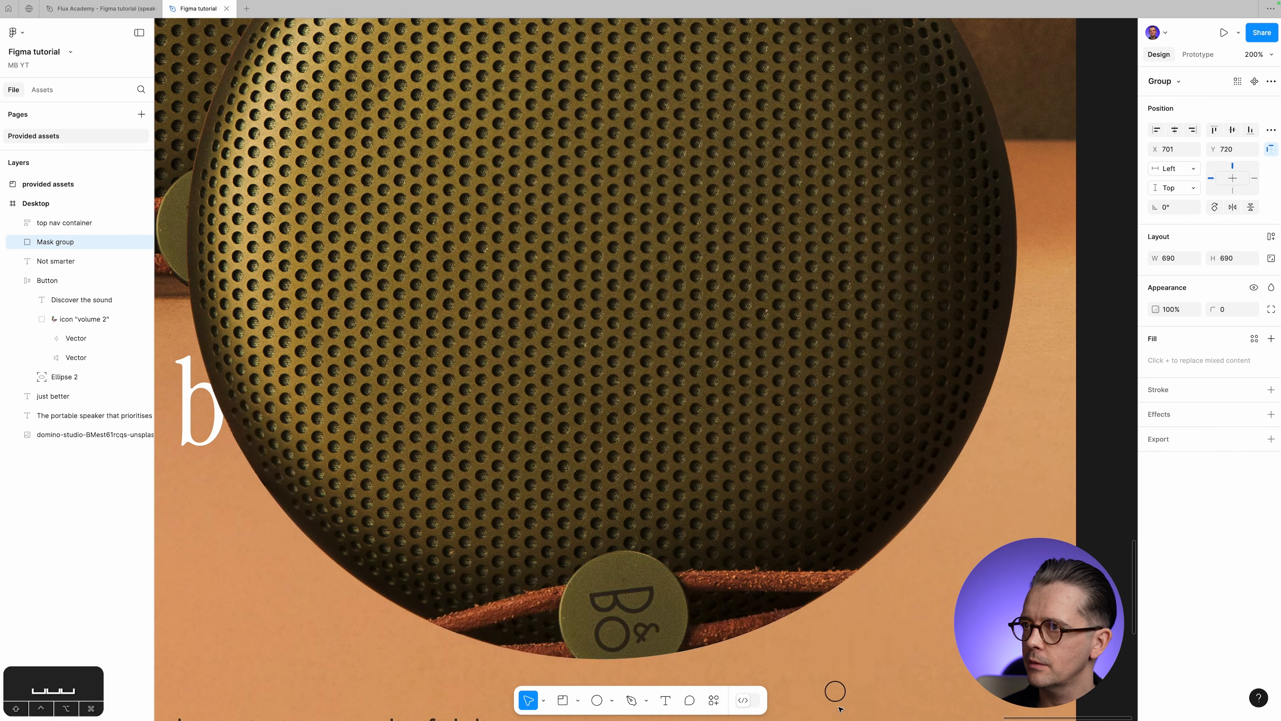
Undo the accidental move of the speaker mask group and clear the selection.
scroll(726, 572, "down", 3)
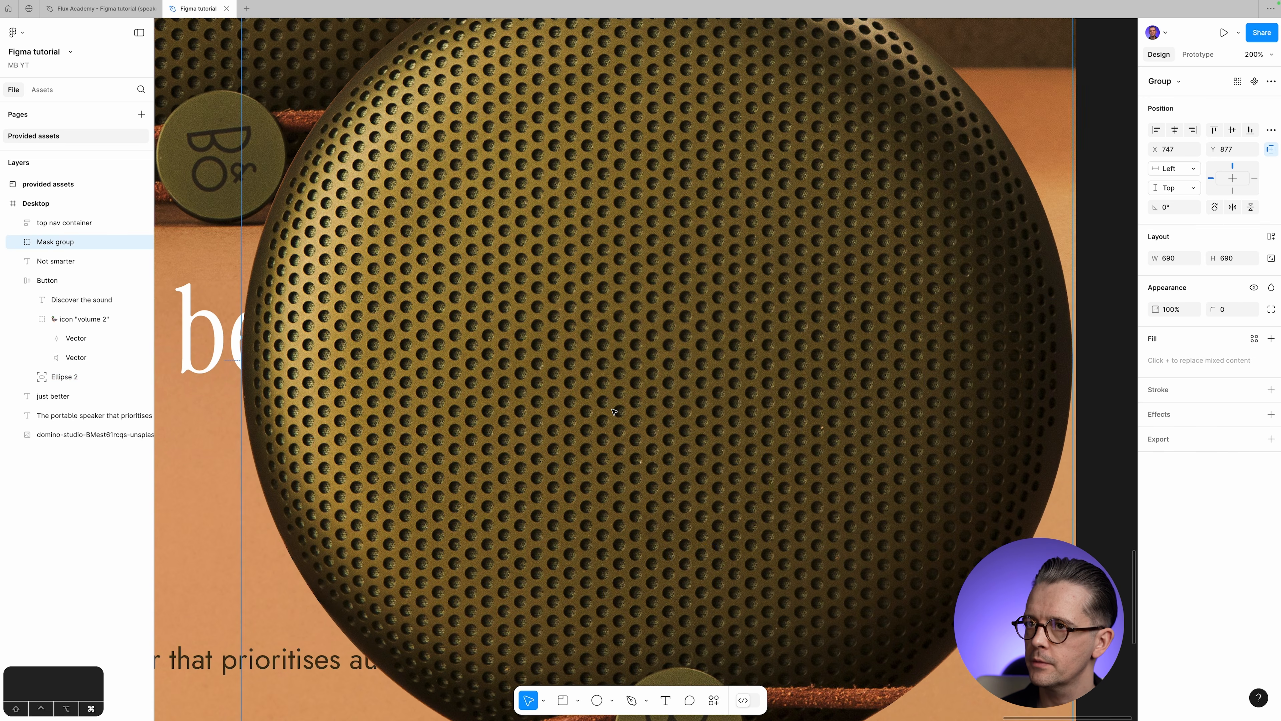
key("super+z")
left_click(1082, 398)
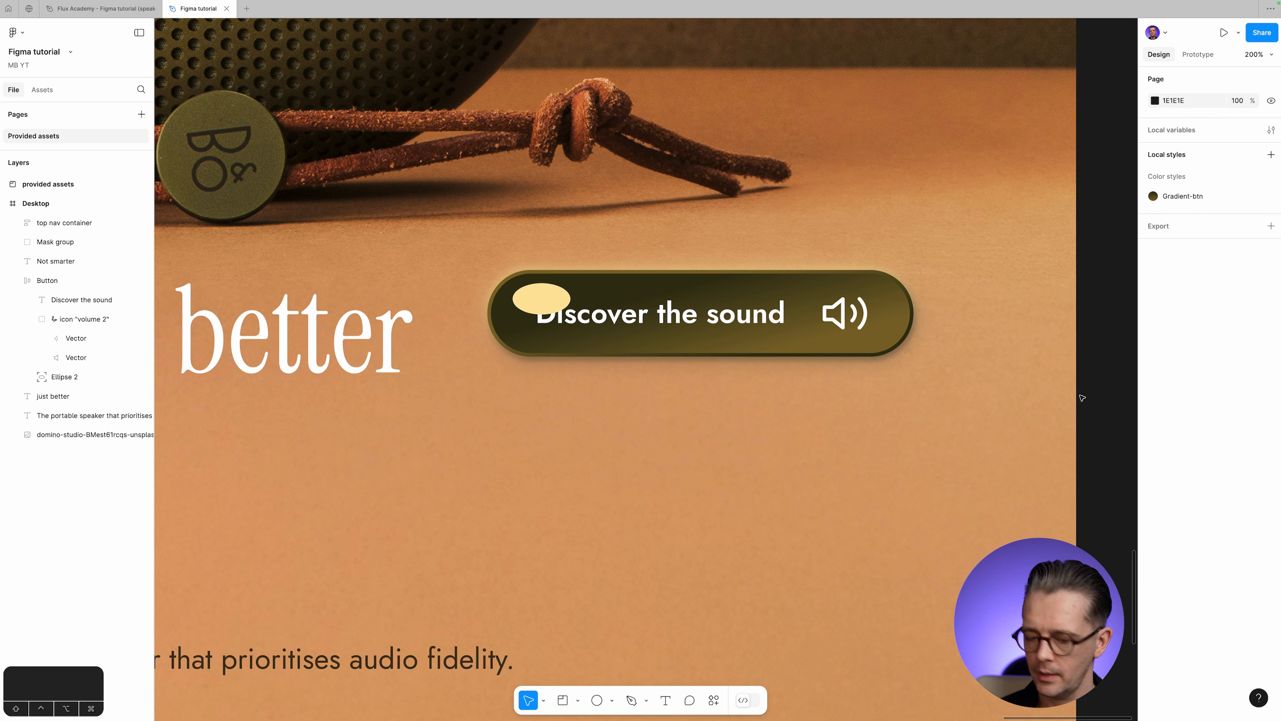
Examine the light highlights on the speaker grille as a reference for the button's glow.
key("space")
key("space")
key("space")
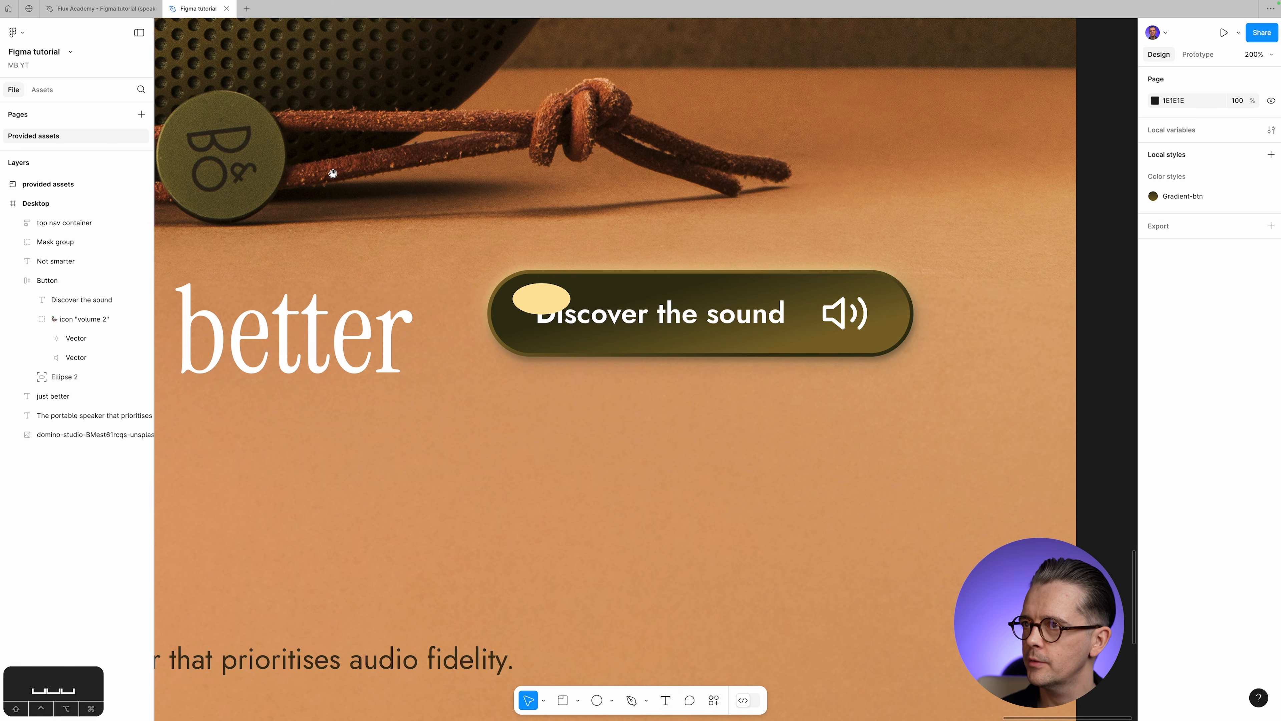
left_click_drag(280, 115, 750, 715)
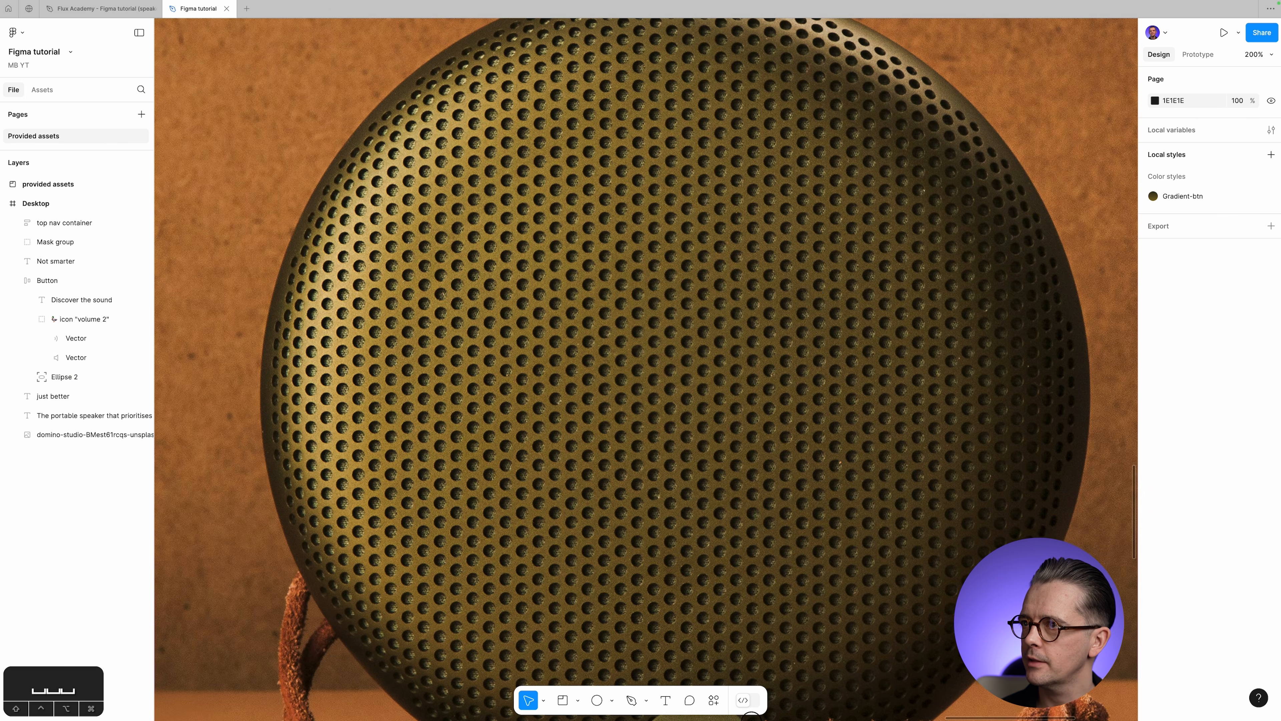
left_click_drag(514, 335, 526, 422)
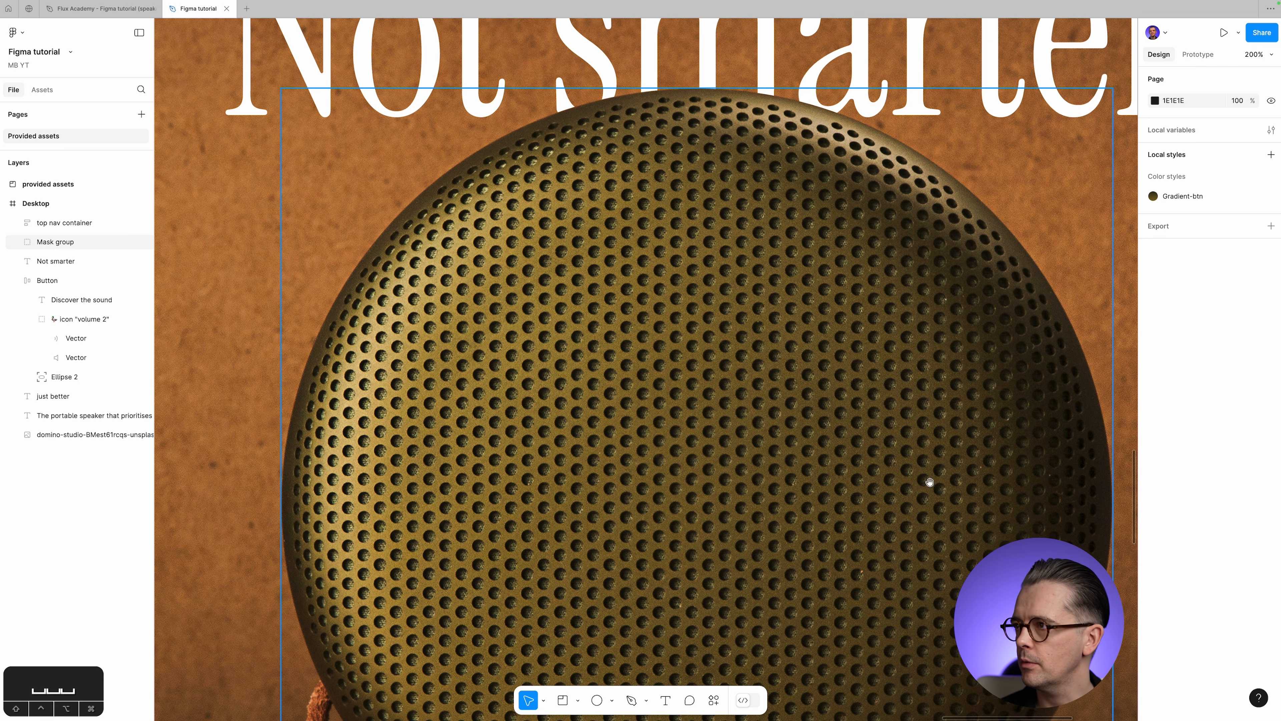
key("space")
left_click_drag(929, 480, 573, 53)
left_click_drag(820, 414, 604, 165)
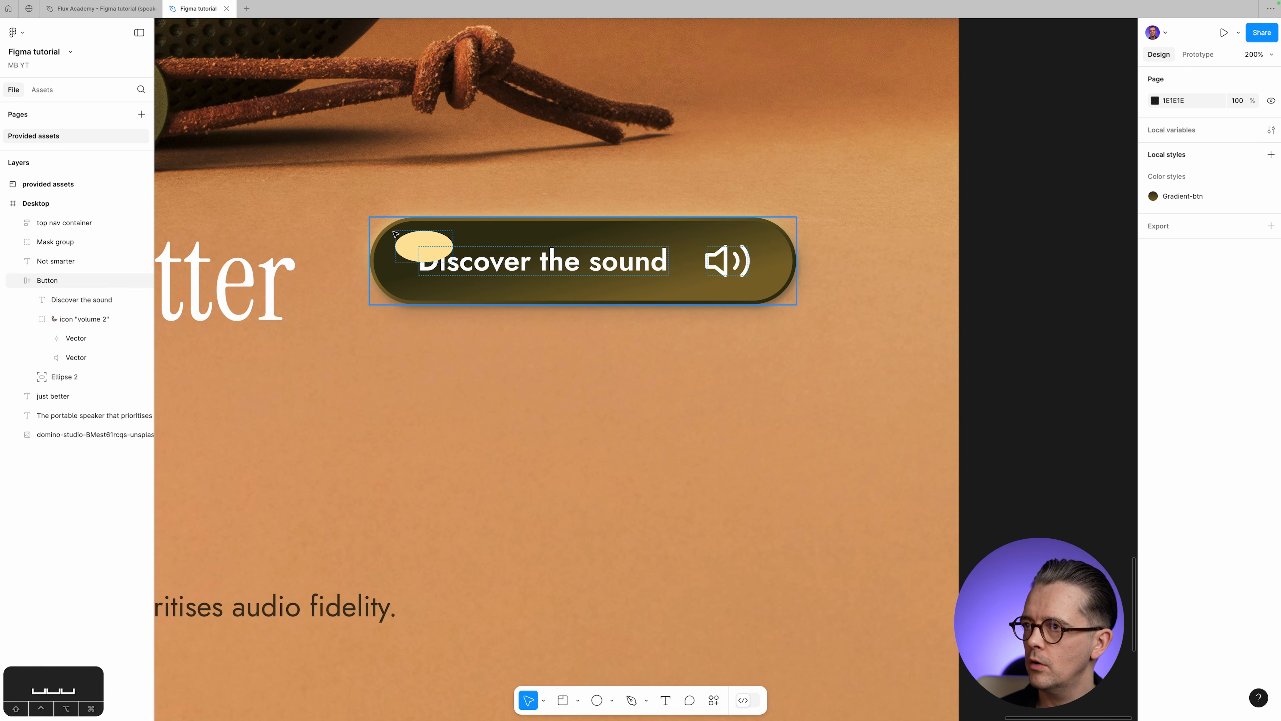
Add an effect to the ellipse on the button and change its type to Layer blur.
left_click(425, 246)
left_click(424, 250)
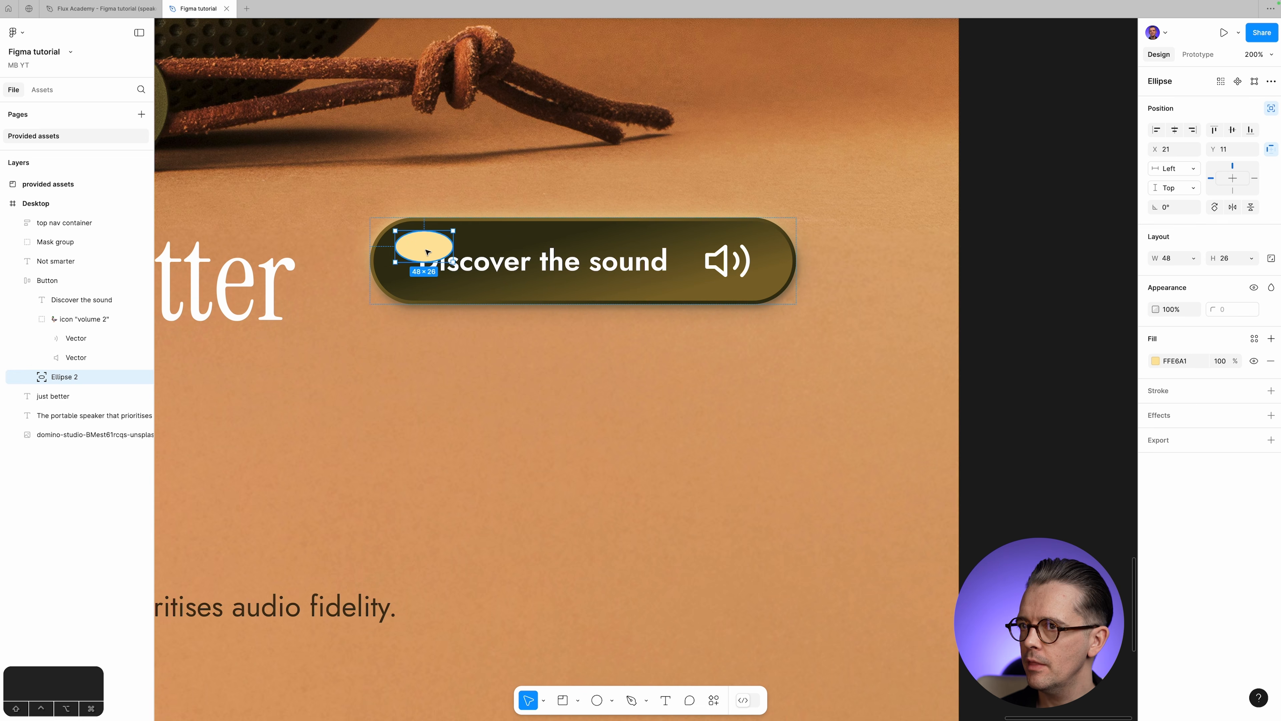
left_click(1271, 416)
left_click(1223, 438)
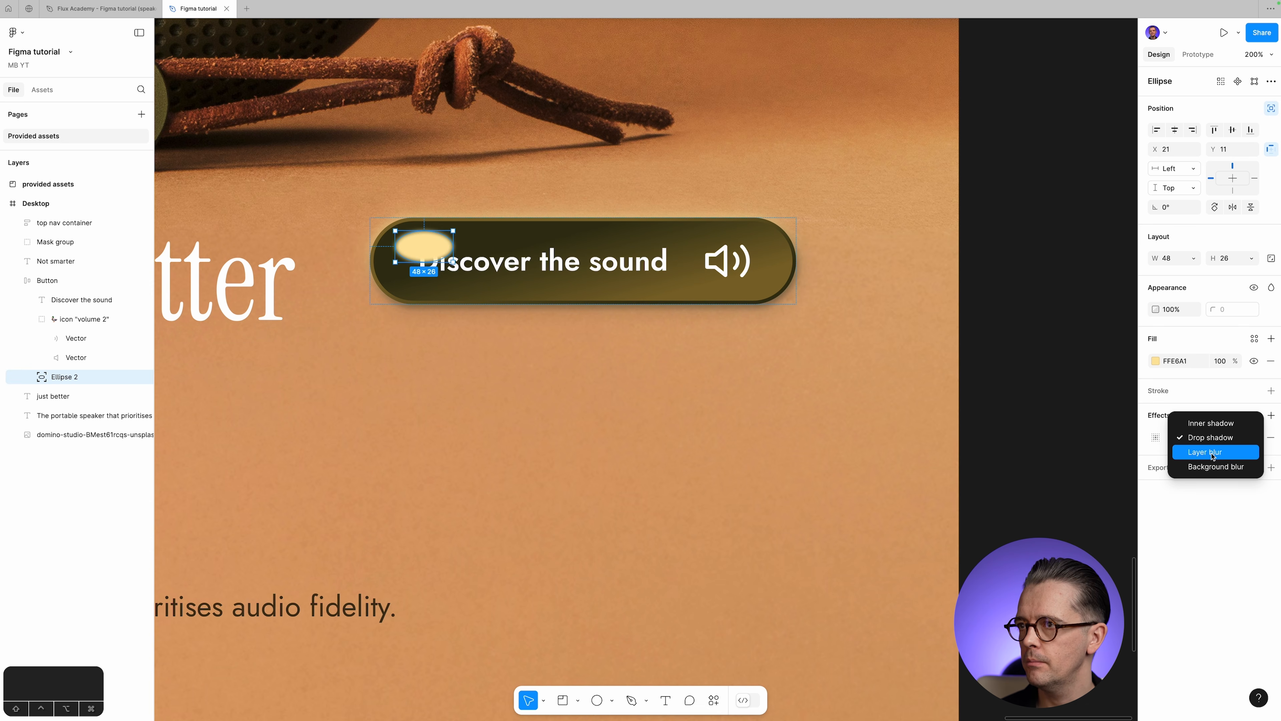
left_click(1213, 454)
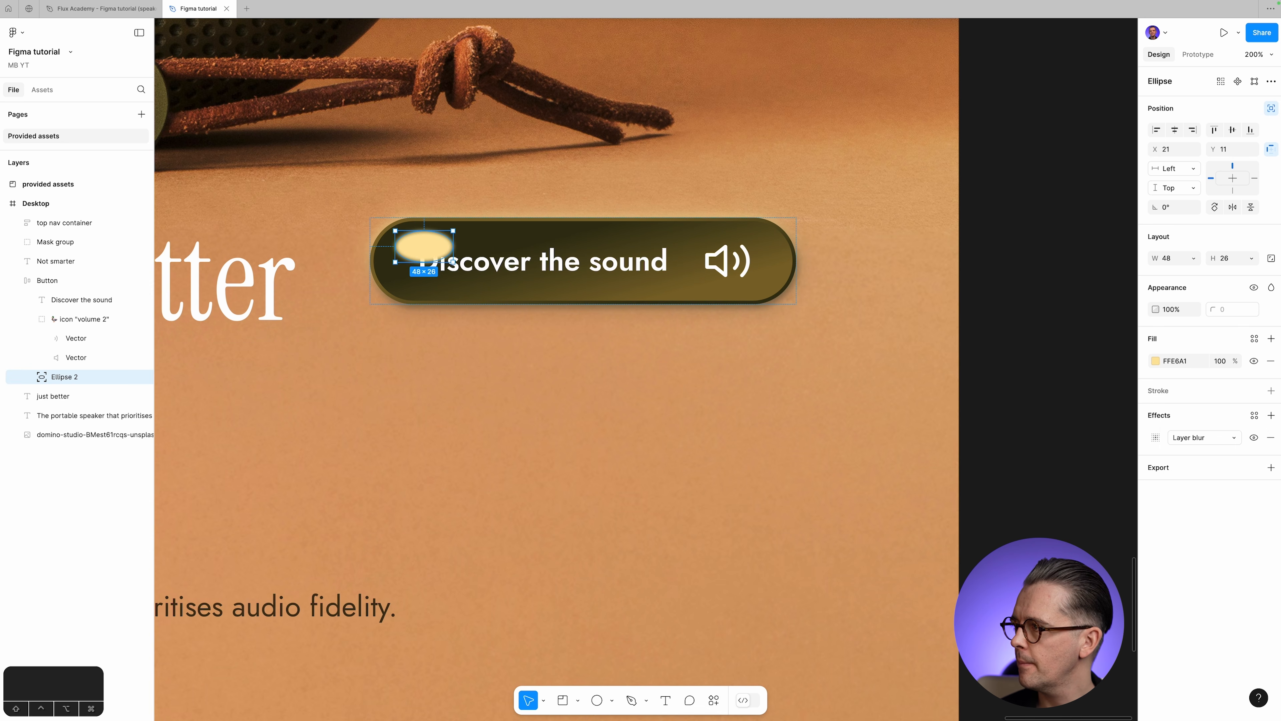
Set the ellipse's layer blur to 32 and close the blur settings.
left_click(1157, 438)
left_click_drag(1071, 442, 867, 235)
key("shift+Up")
key("shift+Up")
key("shift+Up")
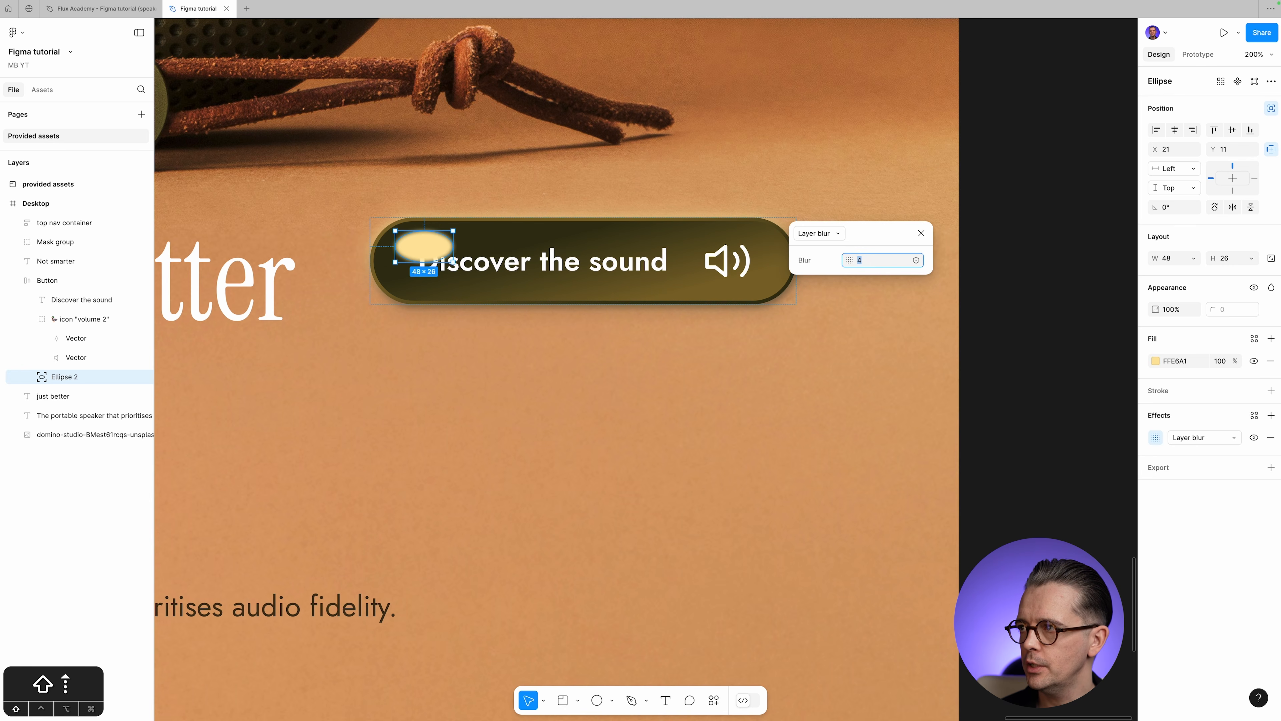
key("shift+Up")
key("shift+Down")
key("shift+Up")
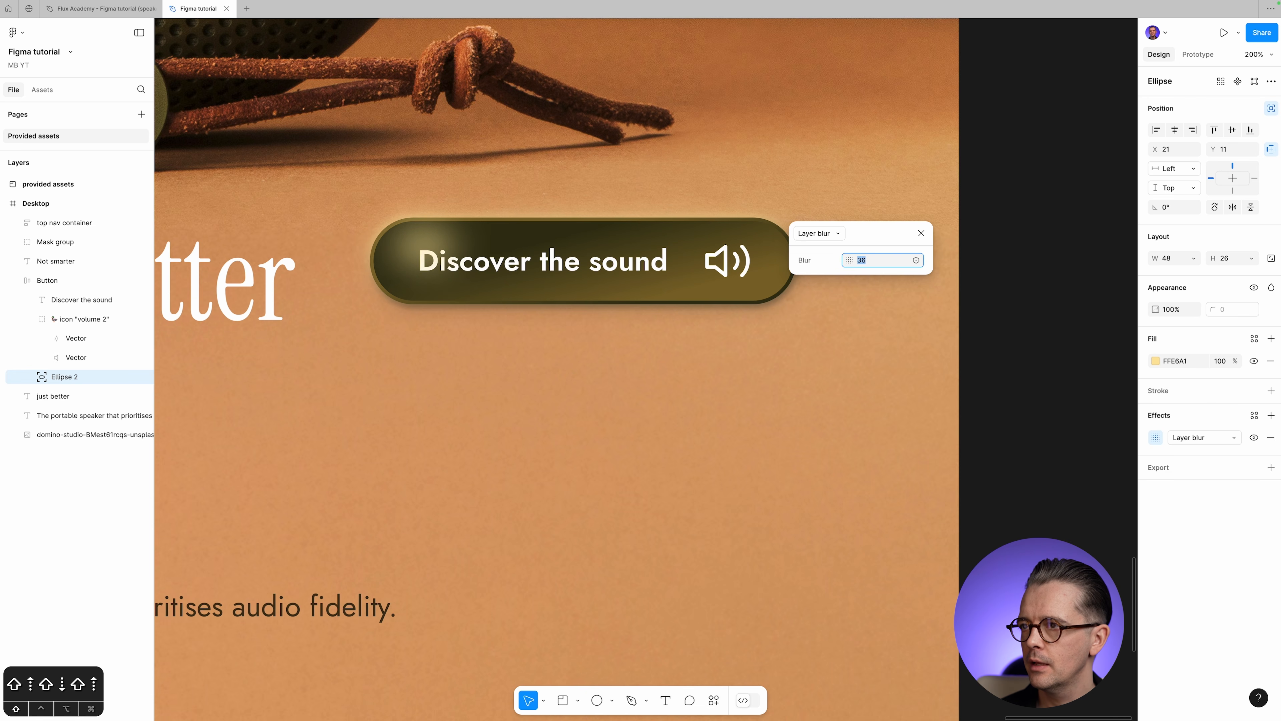
key("Down")
key("Down")
key("Down")
key("Down")
key("Down")
key("Down")
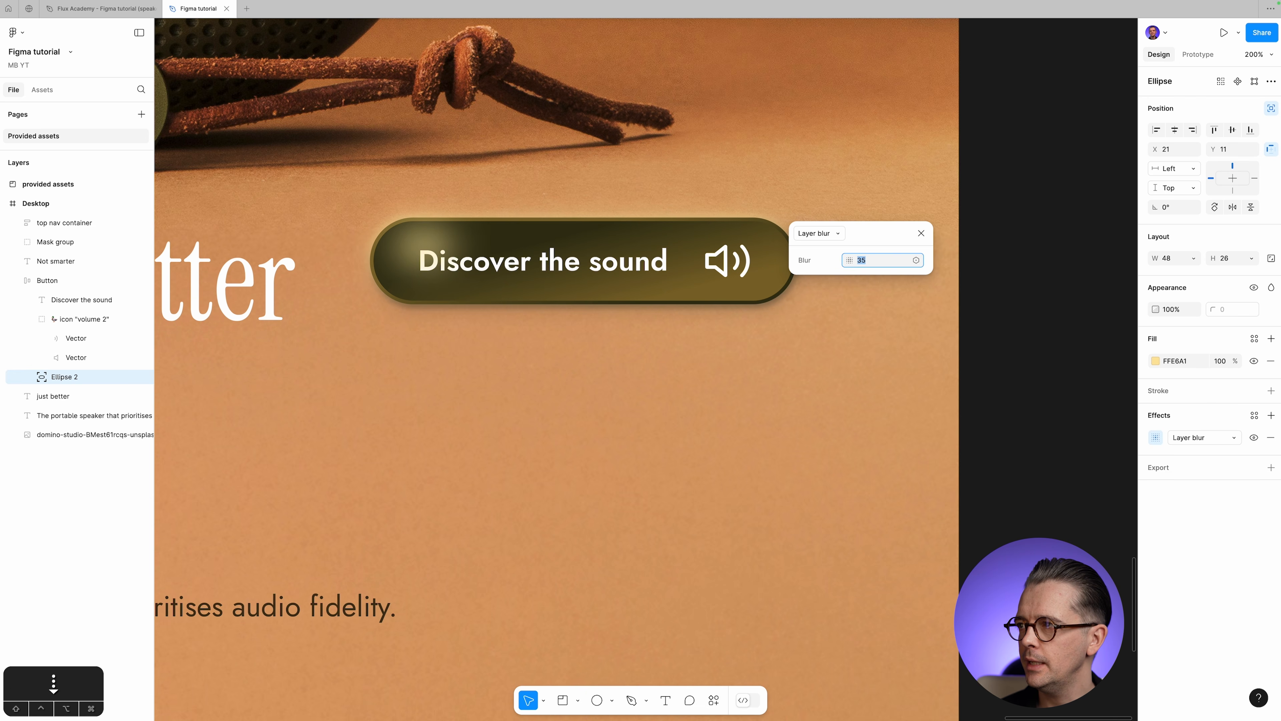
key("Up")
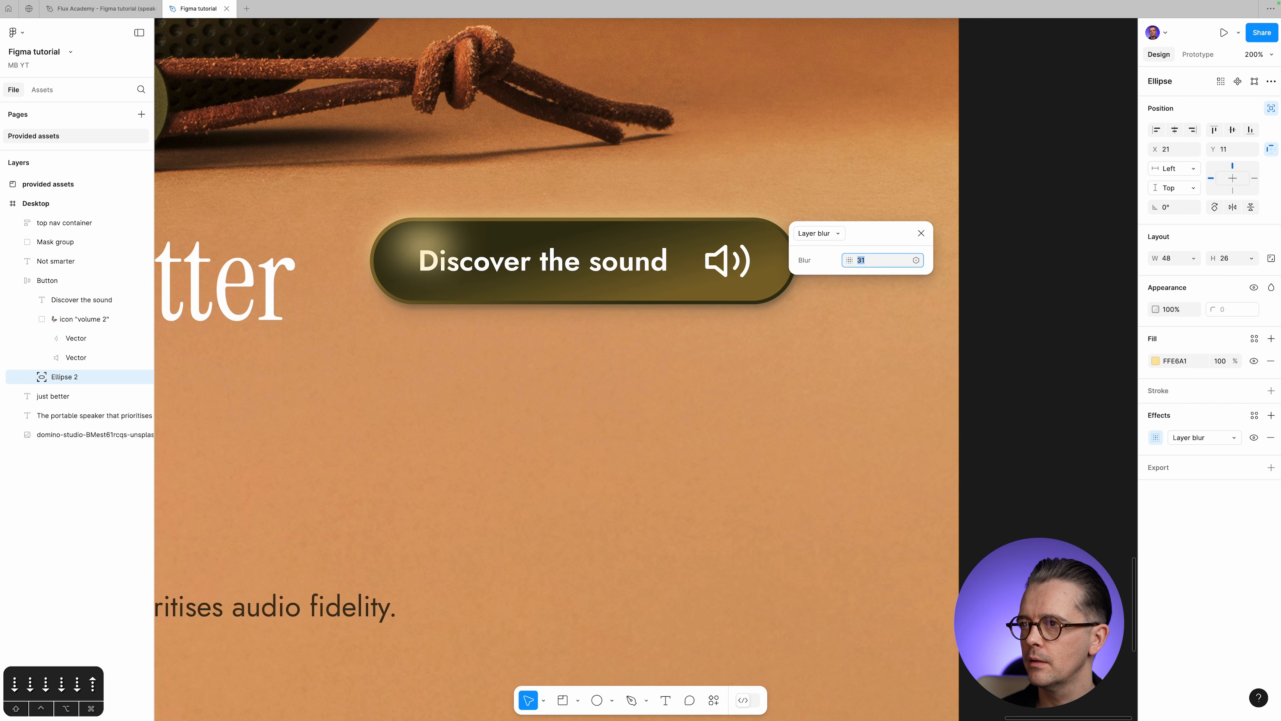
scroll(555, 303, "up", 1)
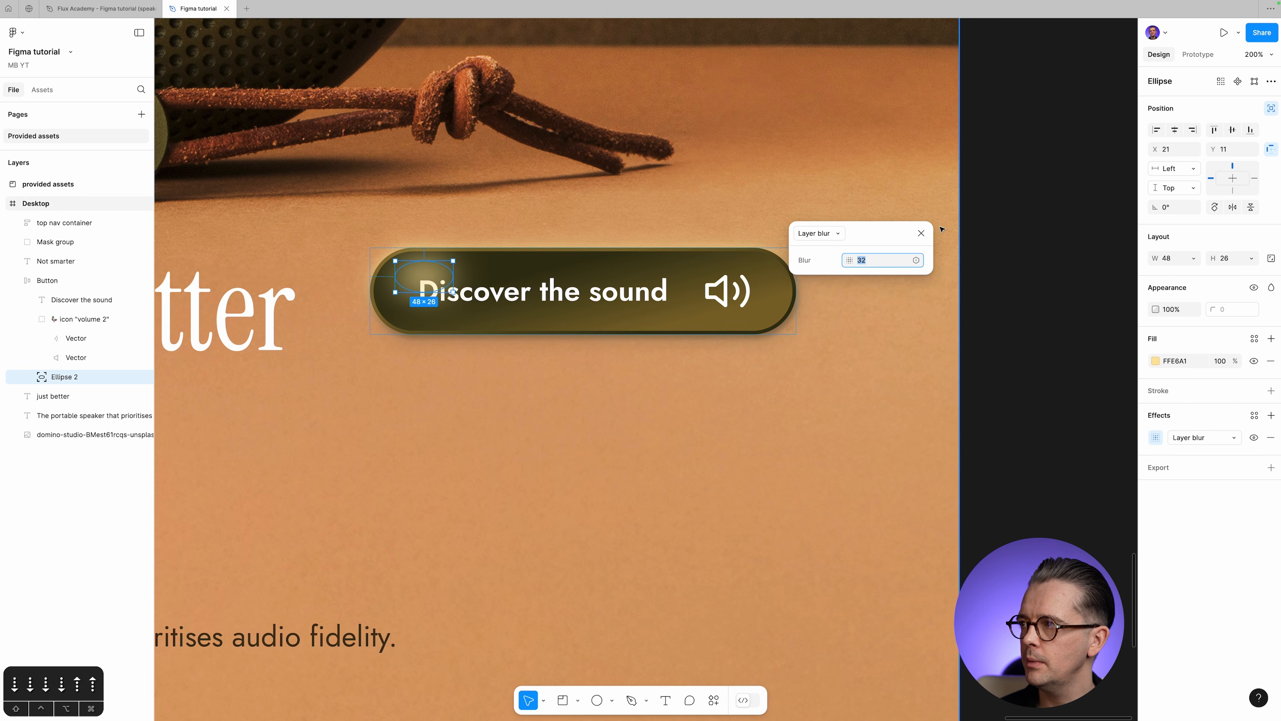
left_click(922, 233)
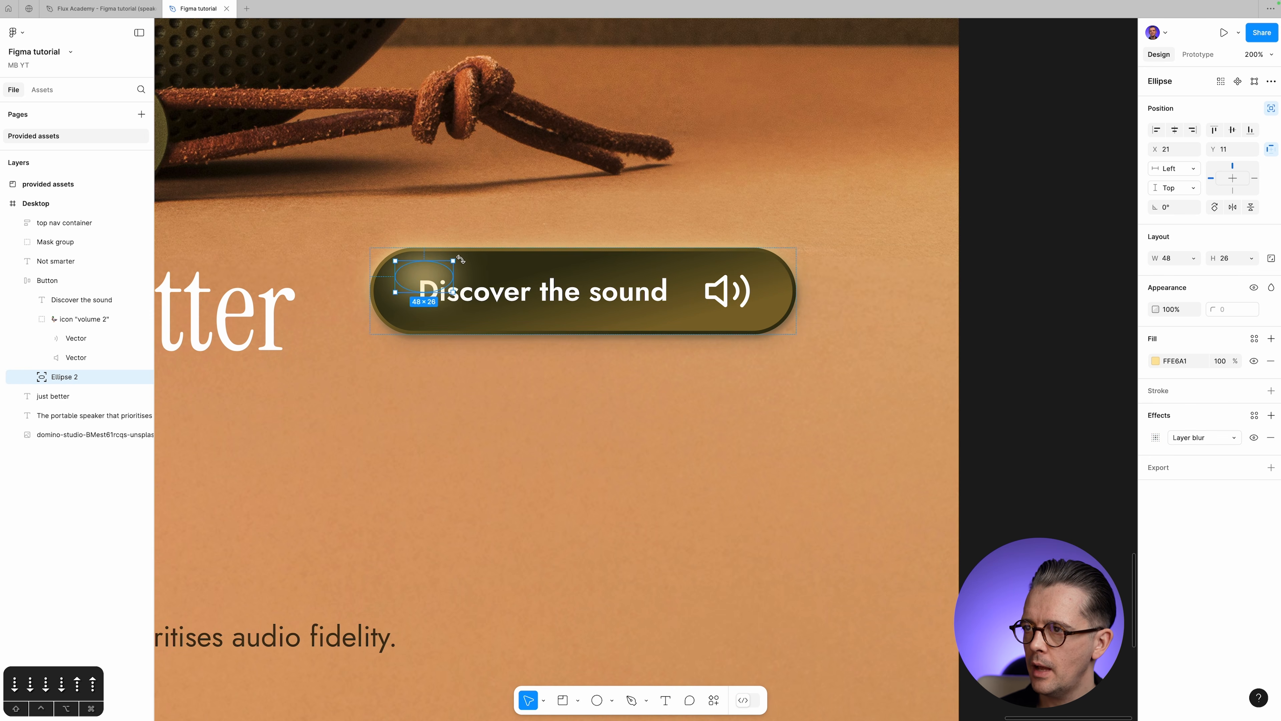
Widen the ellipse to about 64.5, rotate it about 6°, and position it near the button's upper-left corner at X 10, Y 4.84.
mouse_move(452, 257)
left_mouse_down()
mouse_move(418, 266)
mouse_move(466, 277)
mouse_move(434, 268)
left_mouse_up()
left_click(1018, 351)
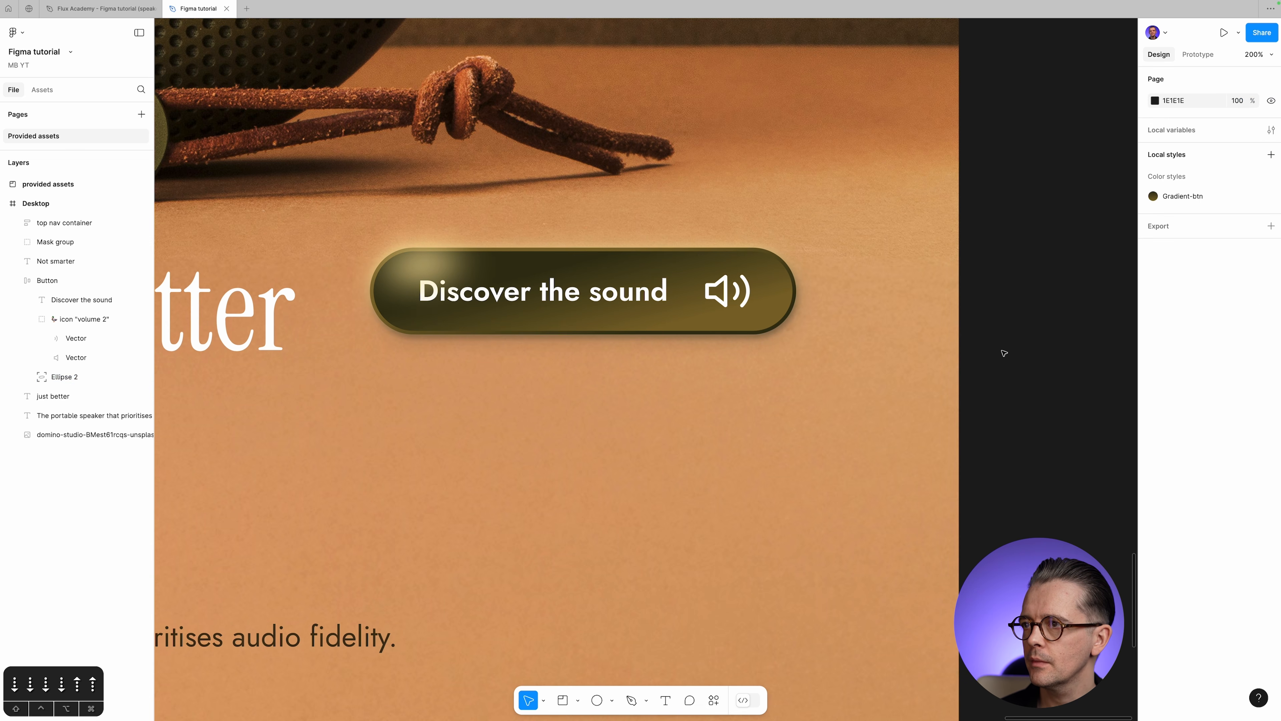
Try lower fill opacities on the blurred ellipse, down to 40%, and settle on 50%.
left_click_drag(996, 332, 1059, 376)
left_click(472, 296)
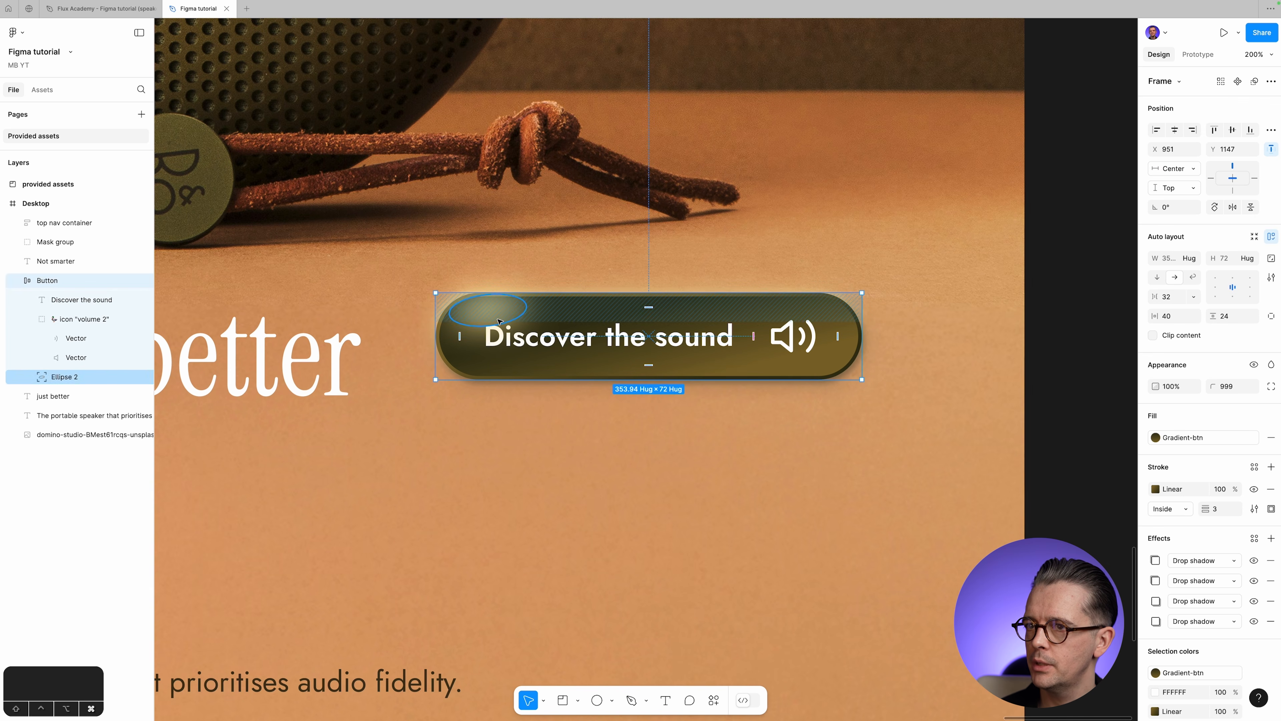
left_click(499, 321)
left_click(1221, 360)
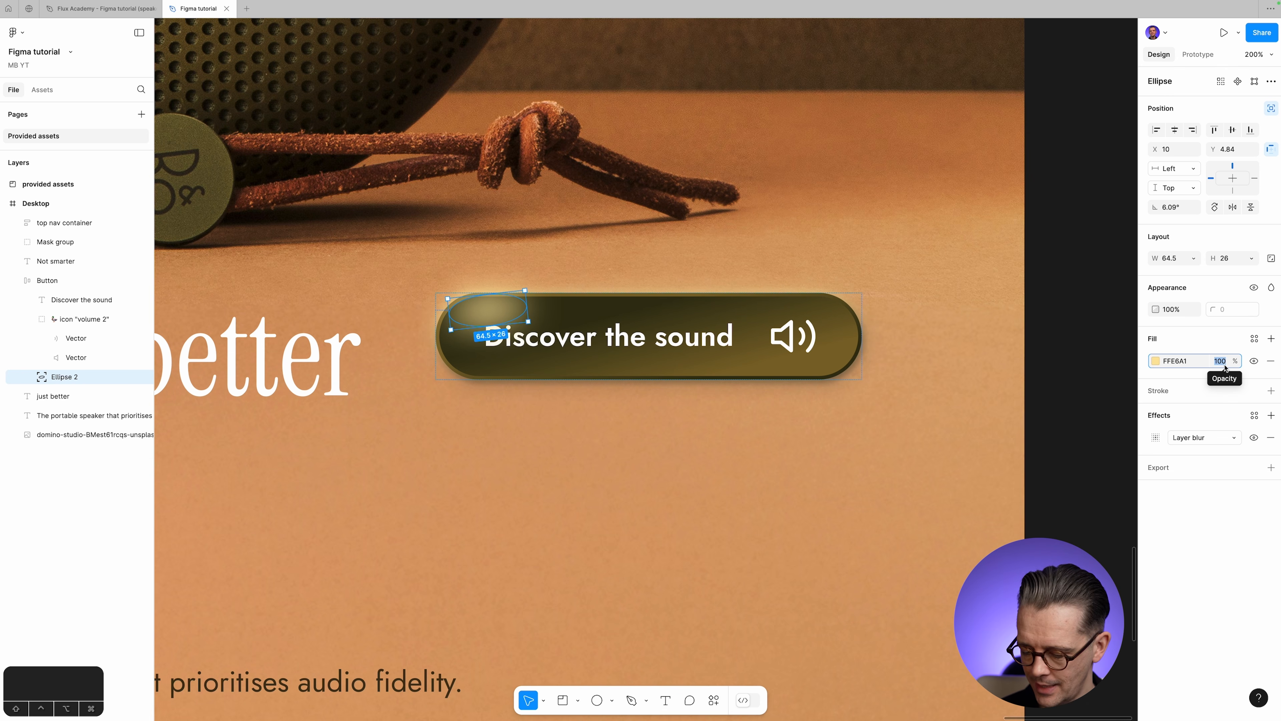
key("shift+Down")
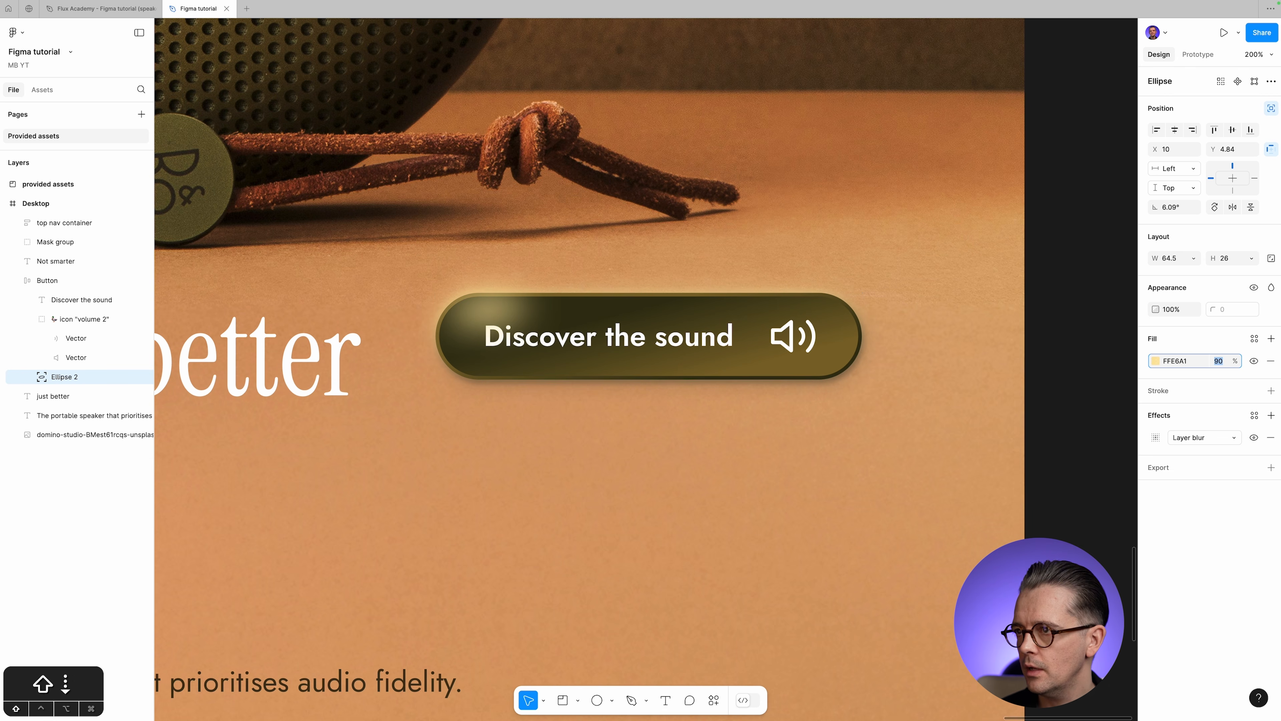
key("shift+Down")
key("shift+Down")
key("shift+Down")
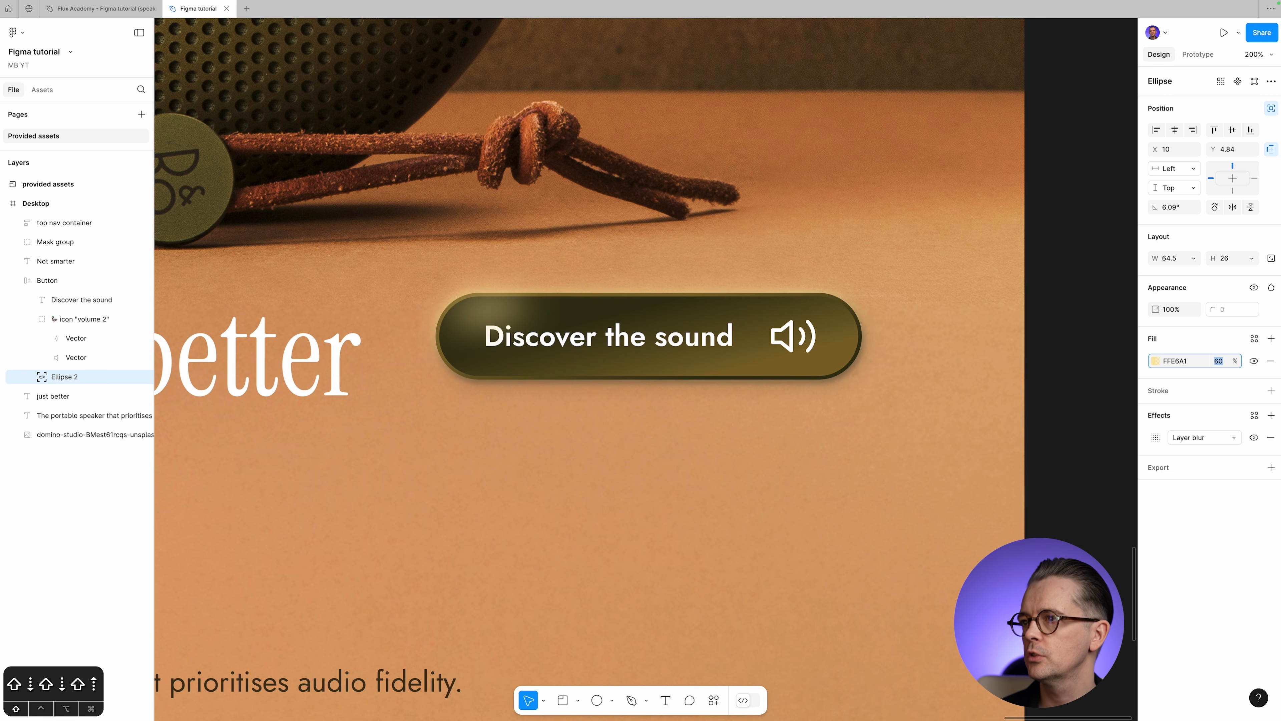
key("shift+Down")
key("shift+Down")
key("shift+Up")
key("shift+Down")
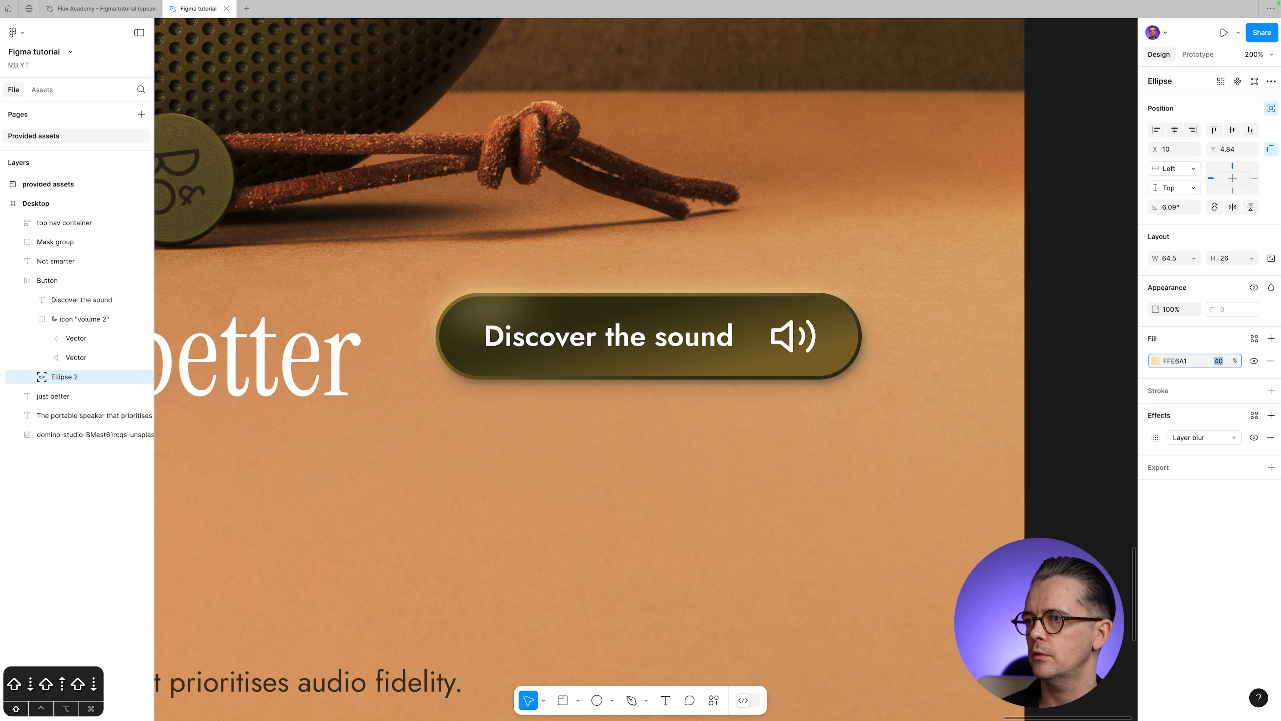
key("shift+Up")
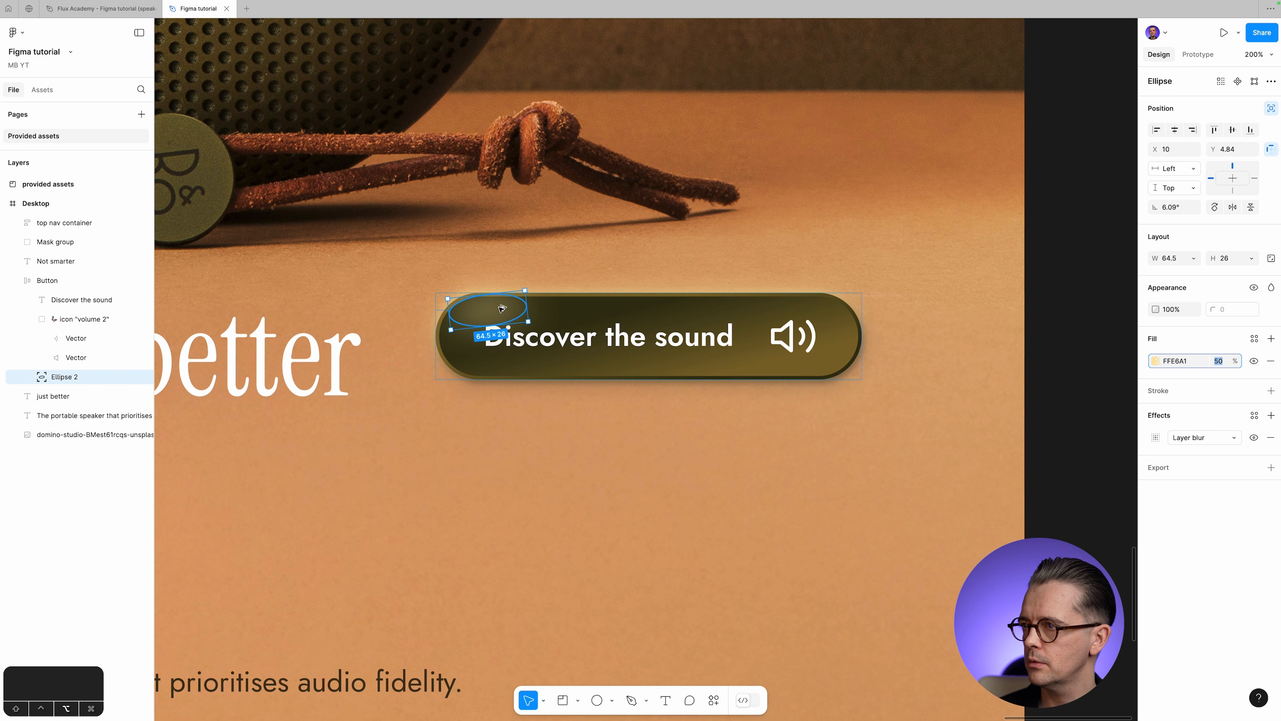
Duplicate the blurred ellipse toward the right half of the button's upper edge and widen the copy to about 120.
left_click(501, 308)
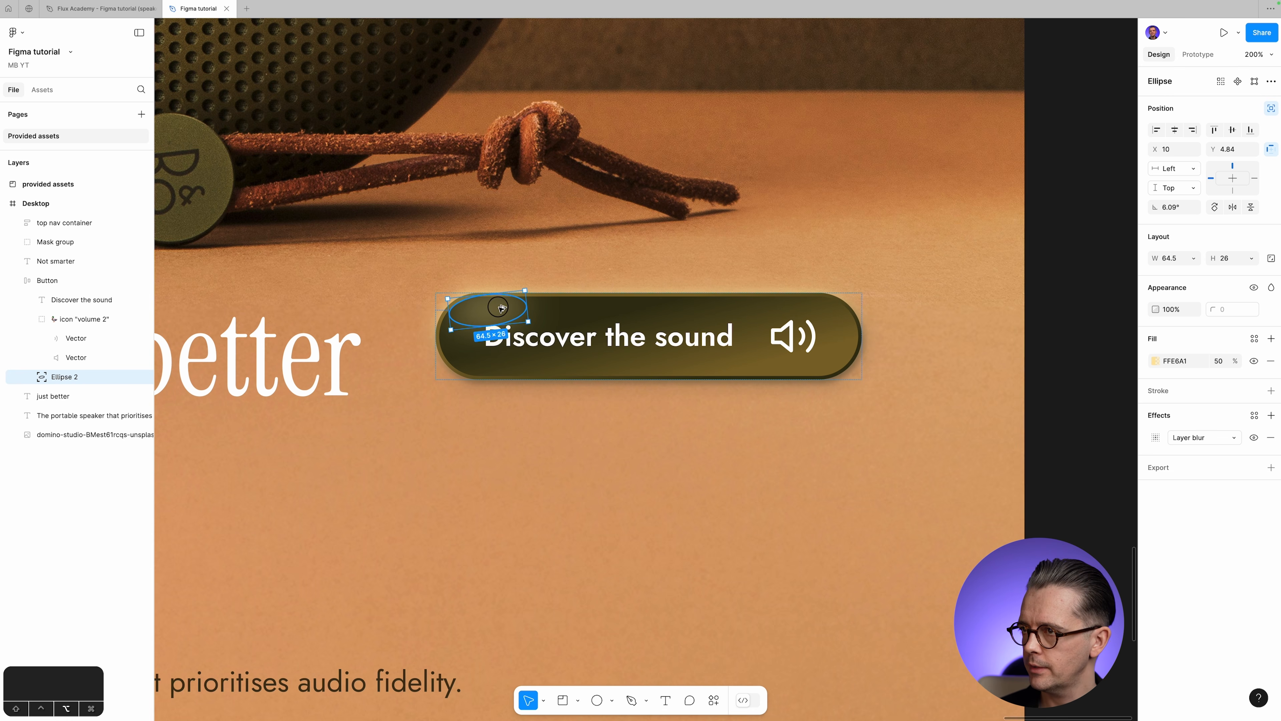
left_click_drag(501, 307, 803, 306)
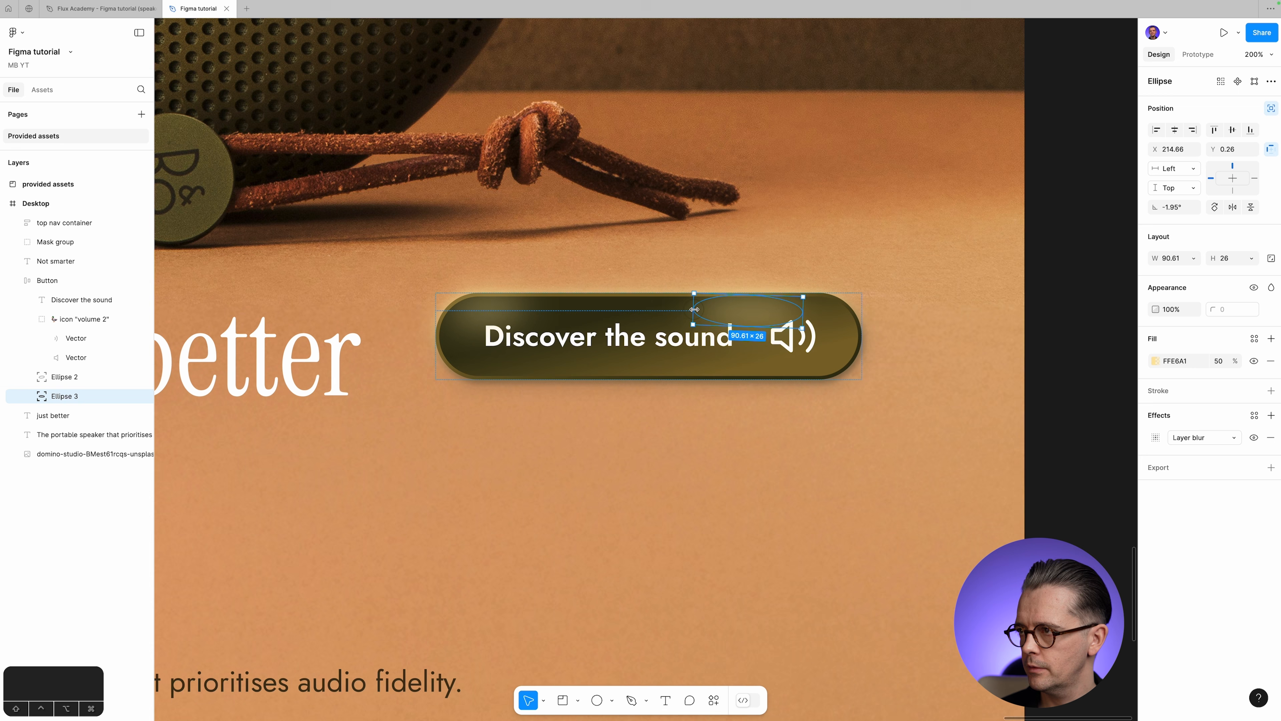
left_click_drag(695, 308, 659, 306)
left_click_drag(745, 312, 736, 312)
Set the copied ellipse's fill opacity to 30% and adjust it freehand along the button's upper edge.
left_click(1235, 362)
key("shift+Down")
key("shift+Down")
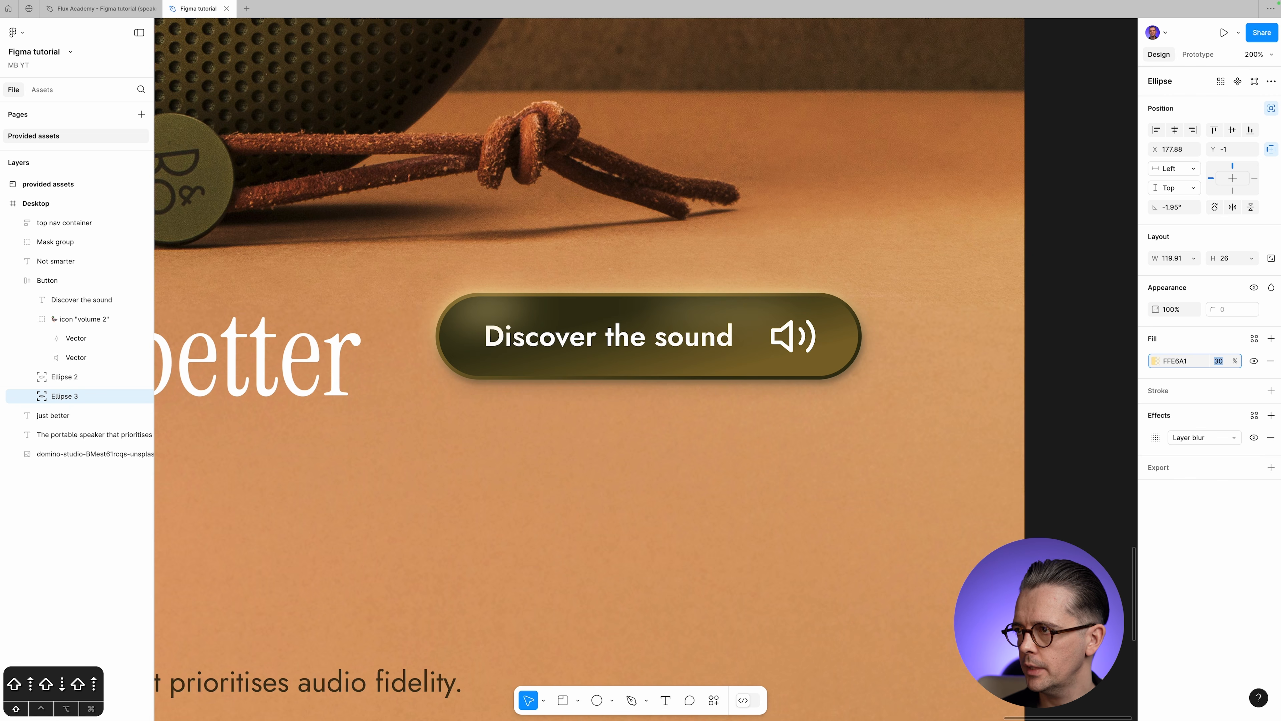
left_click_drag(794, 312, 779, 348)
scroll(730, 312, "up", 2)
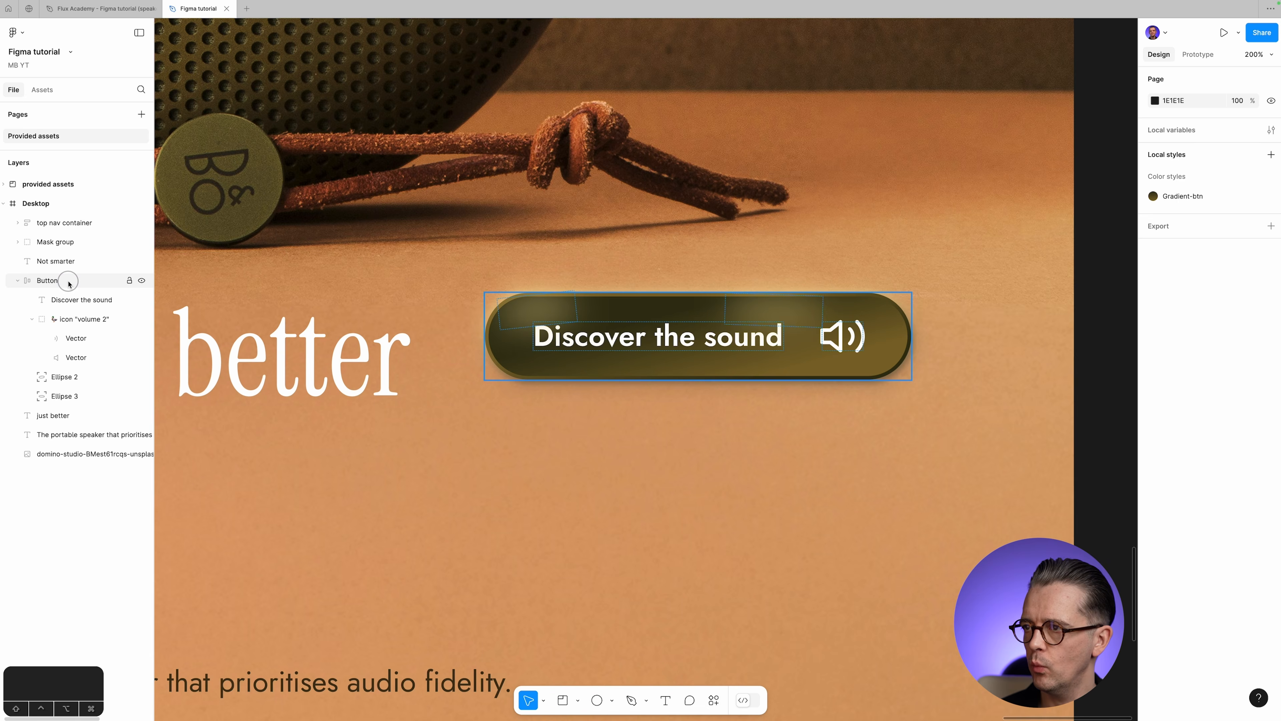
Add another effect to the Button frame and change its type to Inner shadow.
left_click(69, 284)
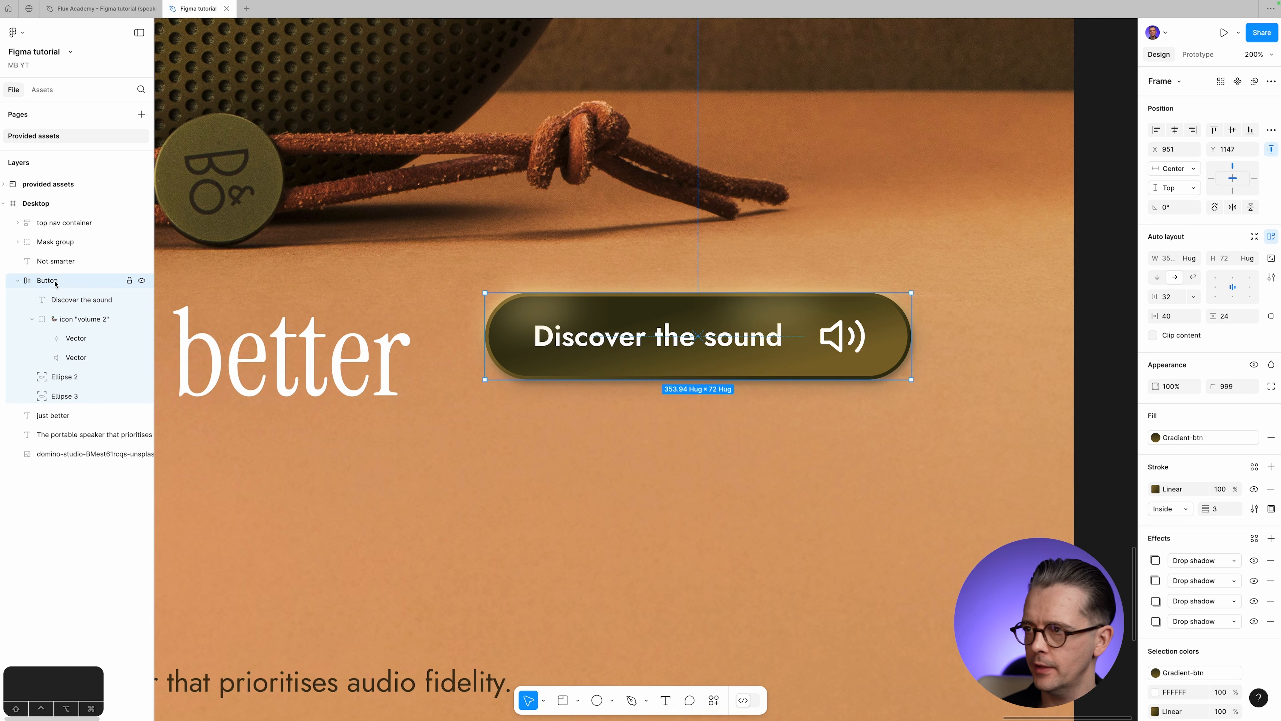
scroll(1209, 505, "down", 1)
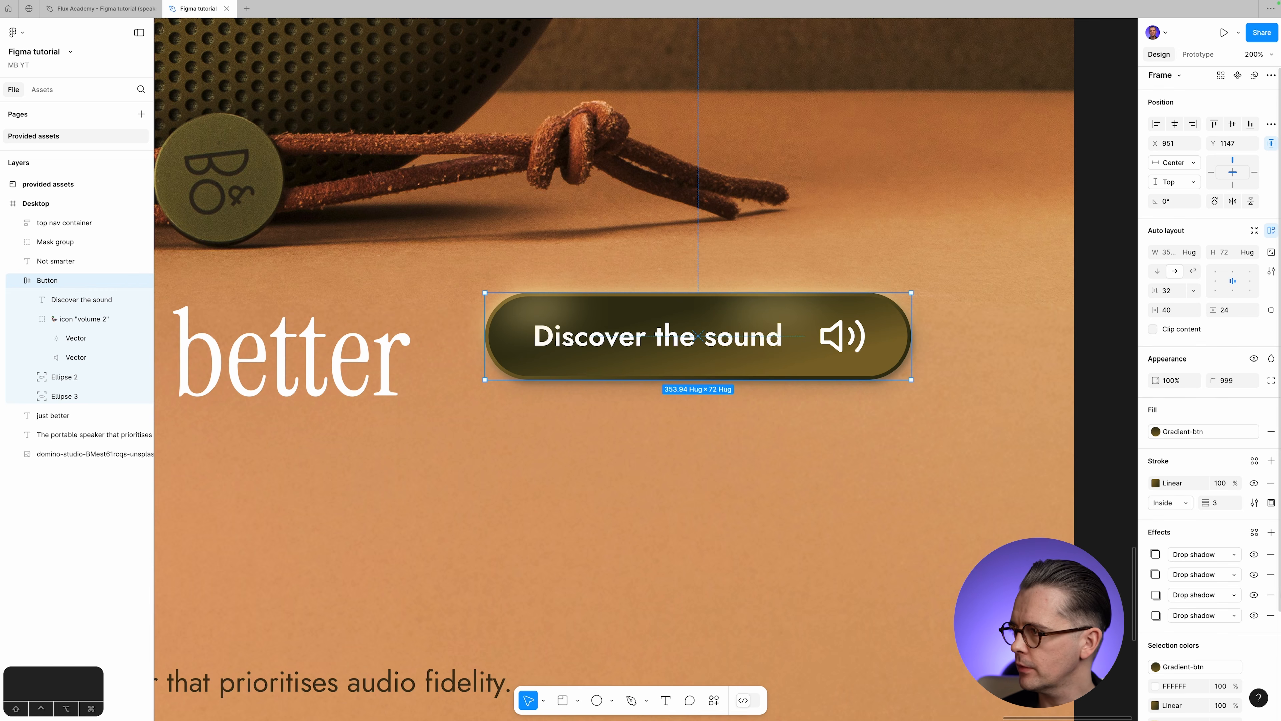
left_click(1271, 532)
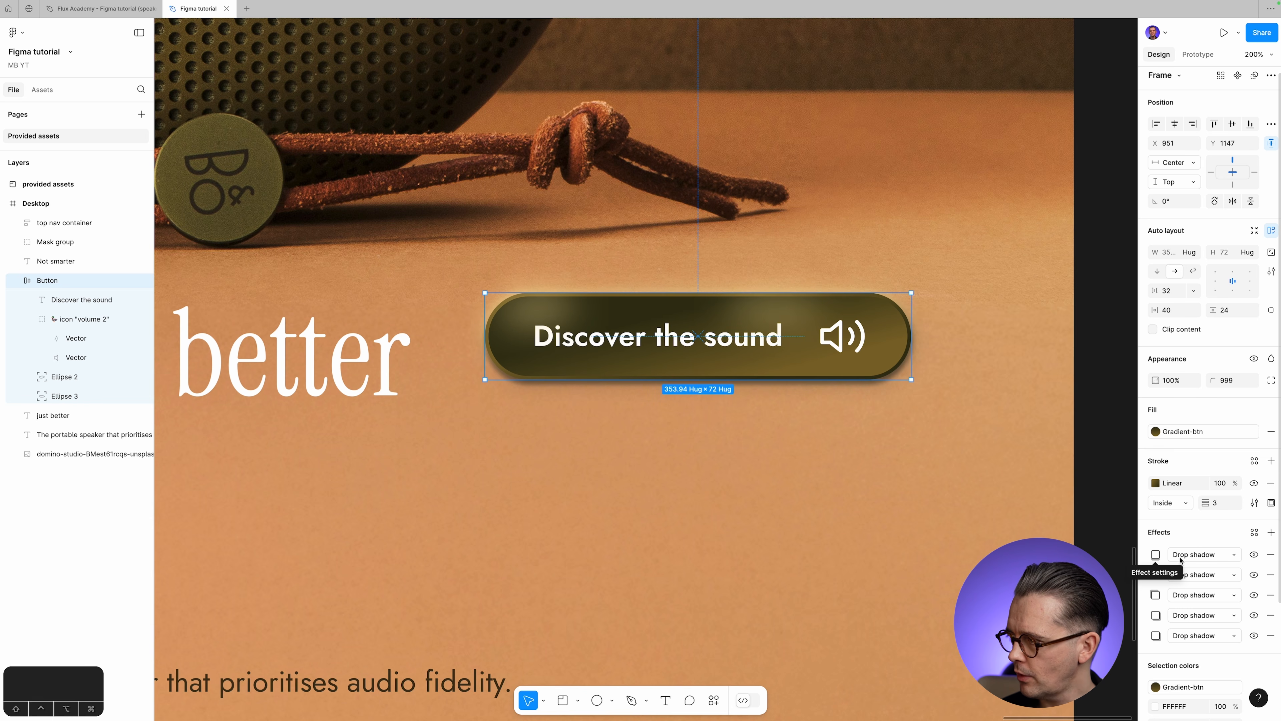
left_click(1156, 556)
left_click_drag(1083, 555, 1005, 256)
left_click(975, 260)
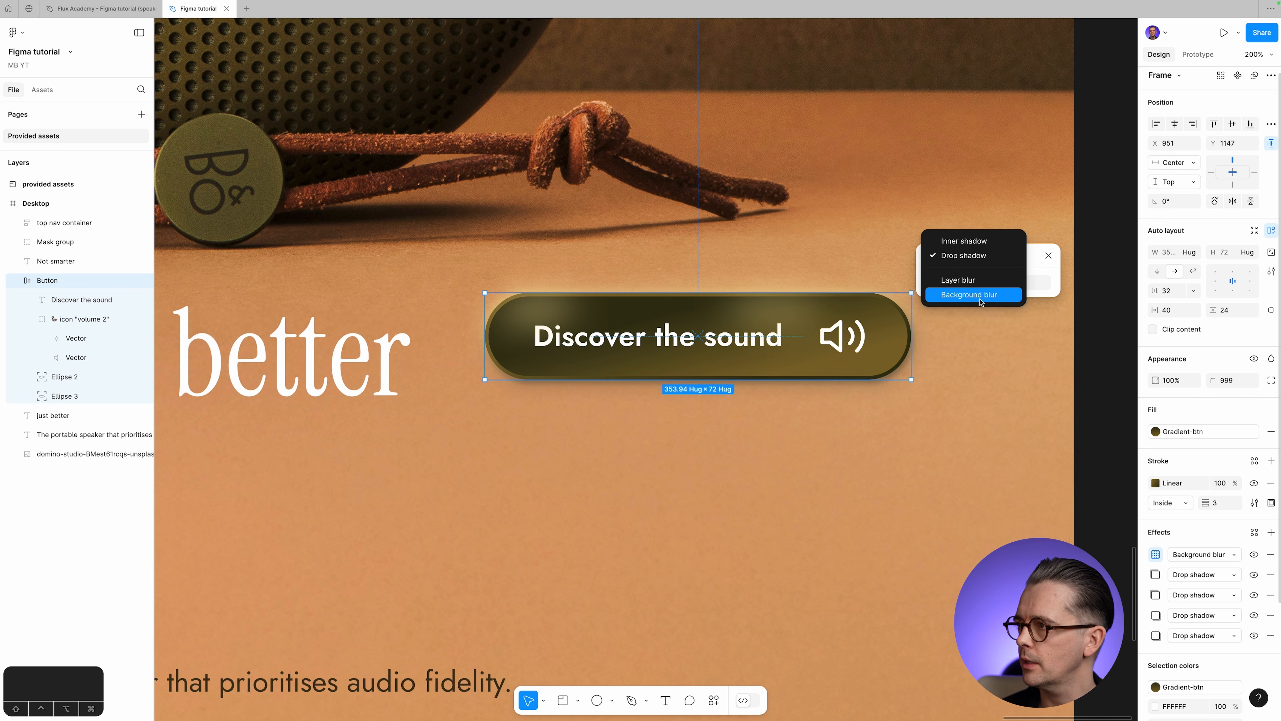
left_click(979, 246)
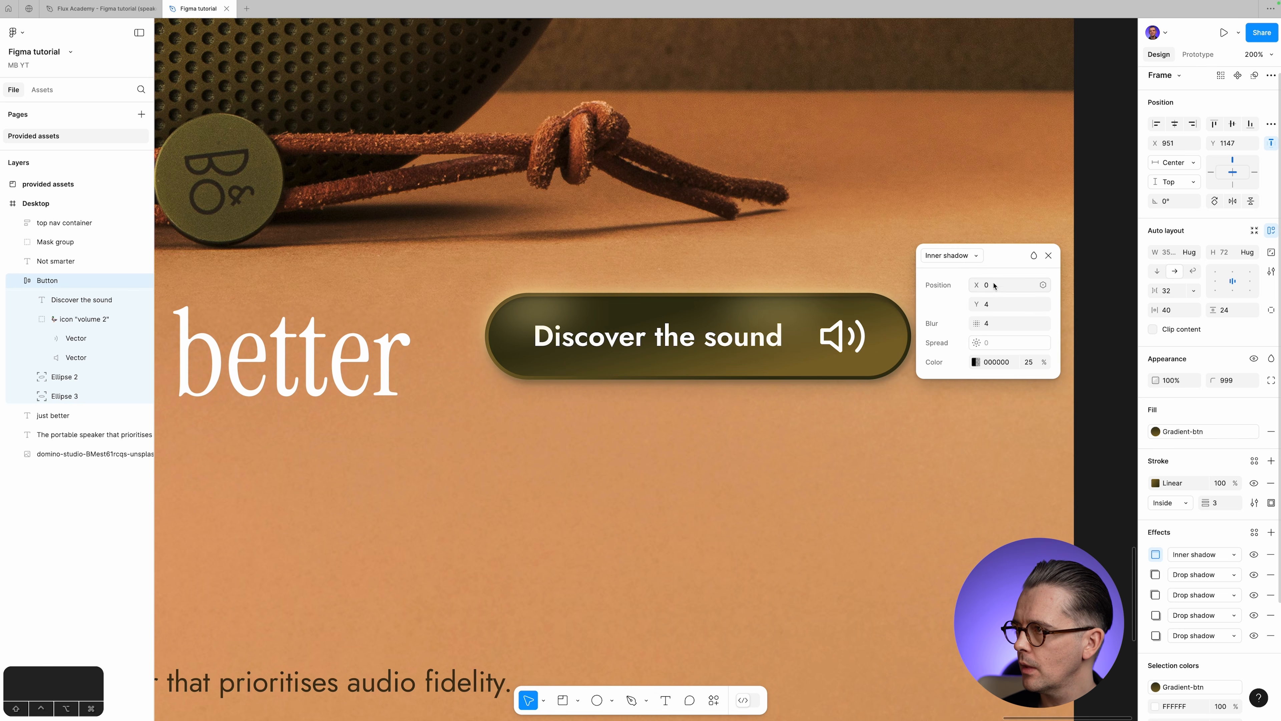
Try the button's inner shadow at 100% color opacity with X 7, Y 7 and a blur of 14.
left_click(1029, 362)
type("100")
key("Tab")
type("0")
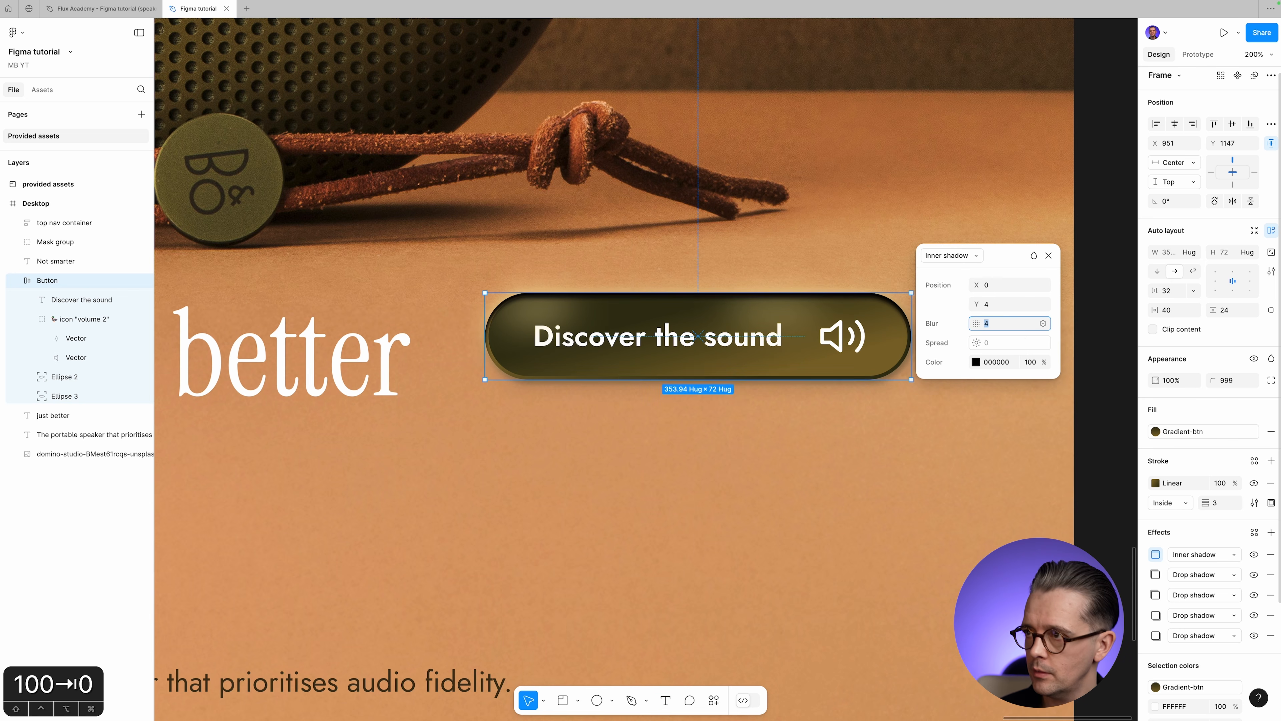
key("shift+Tab")
key("shift+Tab")
key("shift+Tab")
key("Up")
key("Up")
key("Up")
key("Up")
key("Up")
key("Up")
key("Up")
key("Tab")
key("Up")
key("Up")
key("Up")
key("Tab")
key("Up")
key("Up")
key("Up")
key("Up")
key("Up")
key("Up")
key("Up")
key("Up")
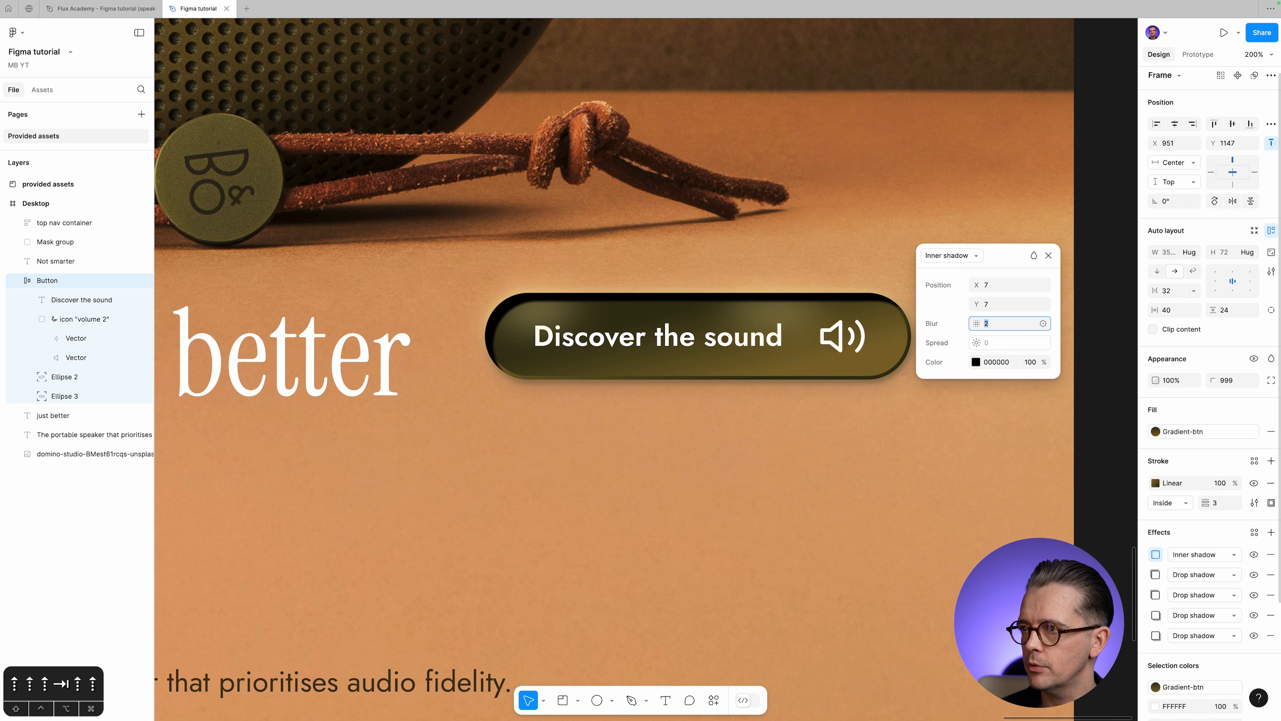
key("Up")
key("Up")
key("Up")
key("Up")
key("Up")
key("Up")
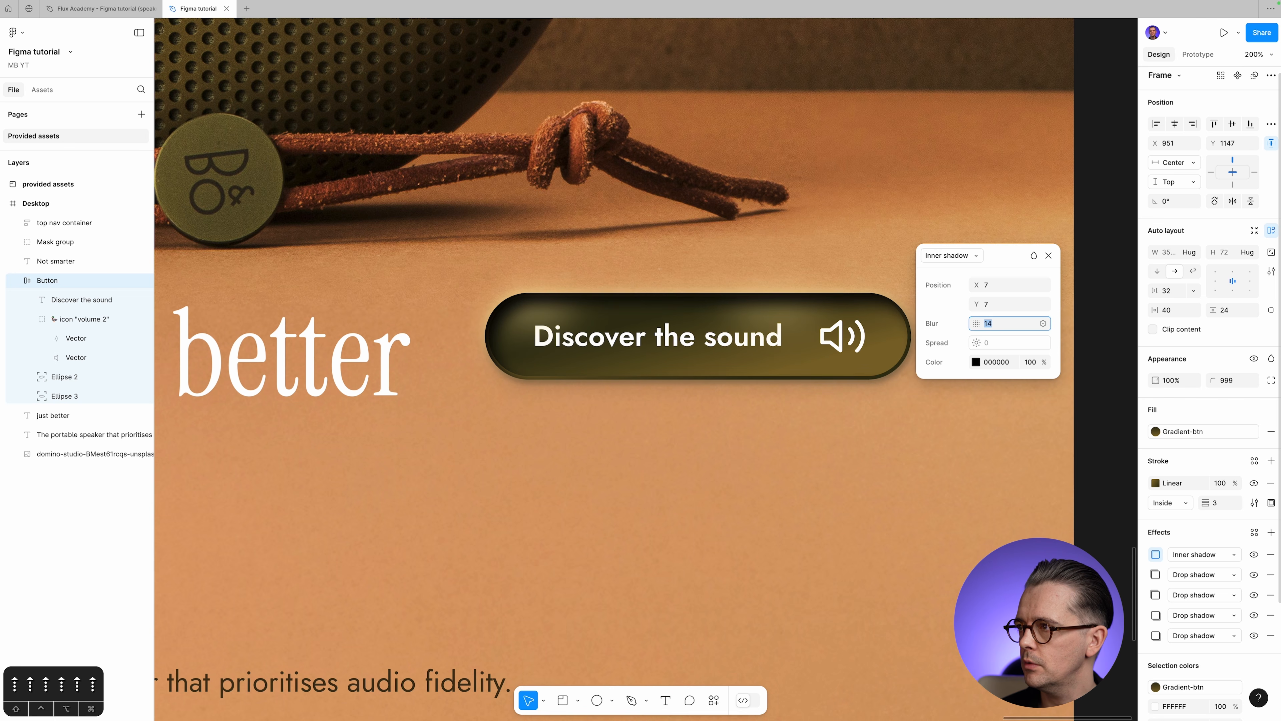
Try the inner shadow from the opposite side with X -6, Y -6 and a blur of 6.
key("shift+Tab")
key("shift+Tab")
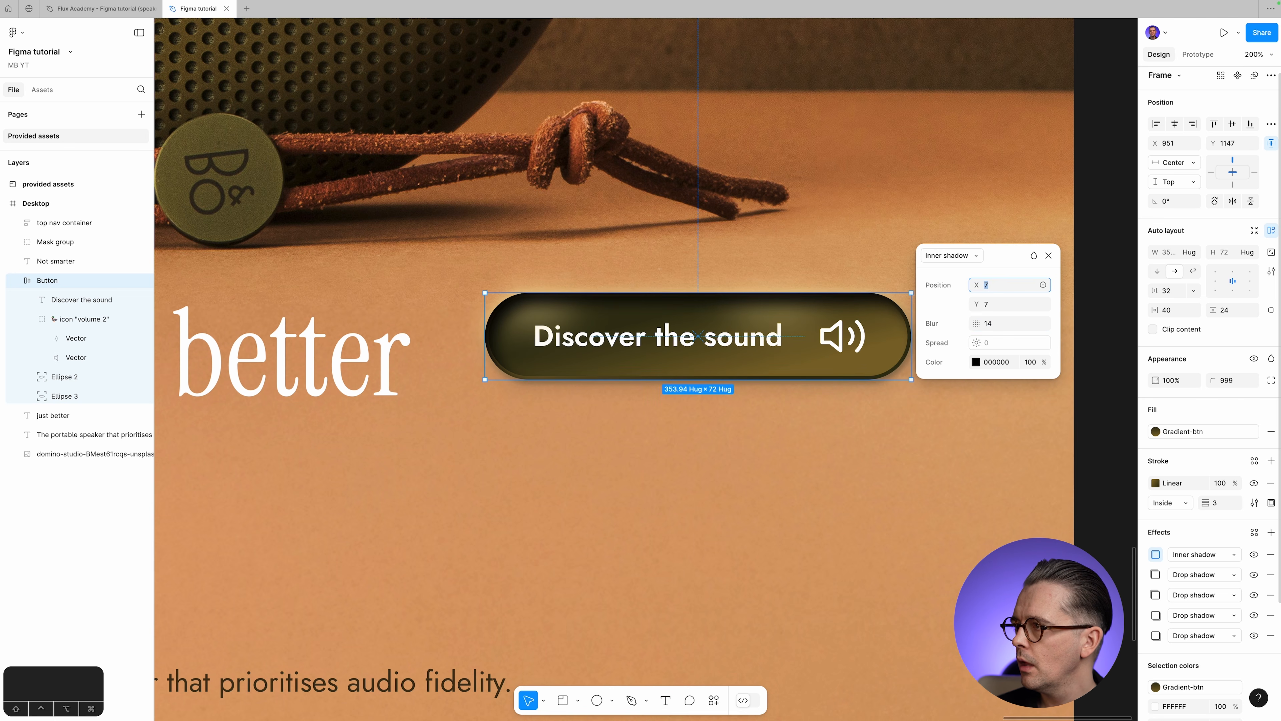
key("Tab")
key("Tab")
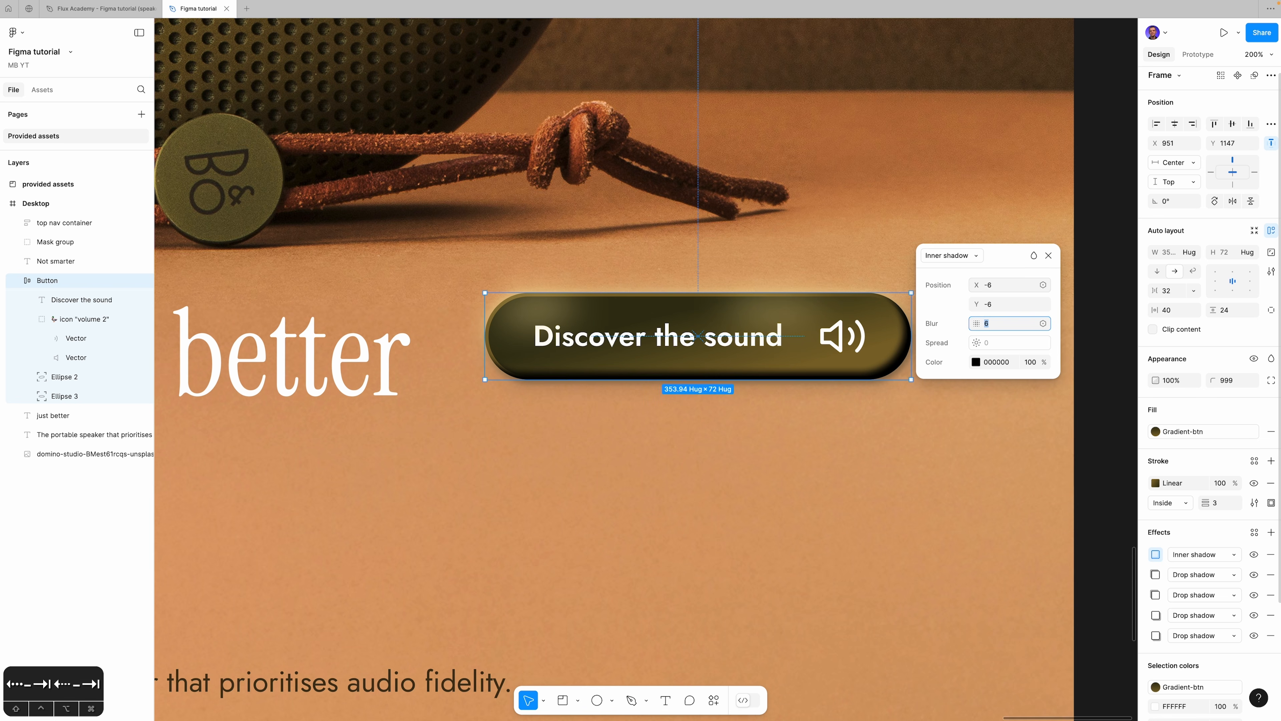
Try flipping the inner shadow's offset to X 6 and Y 6.
key("shift+Tab")
key("shift+Tab")
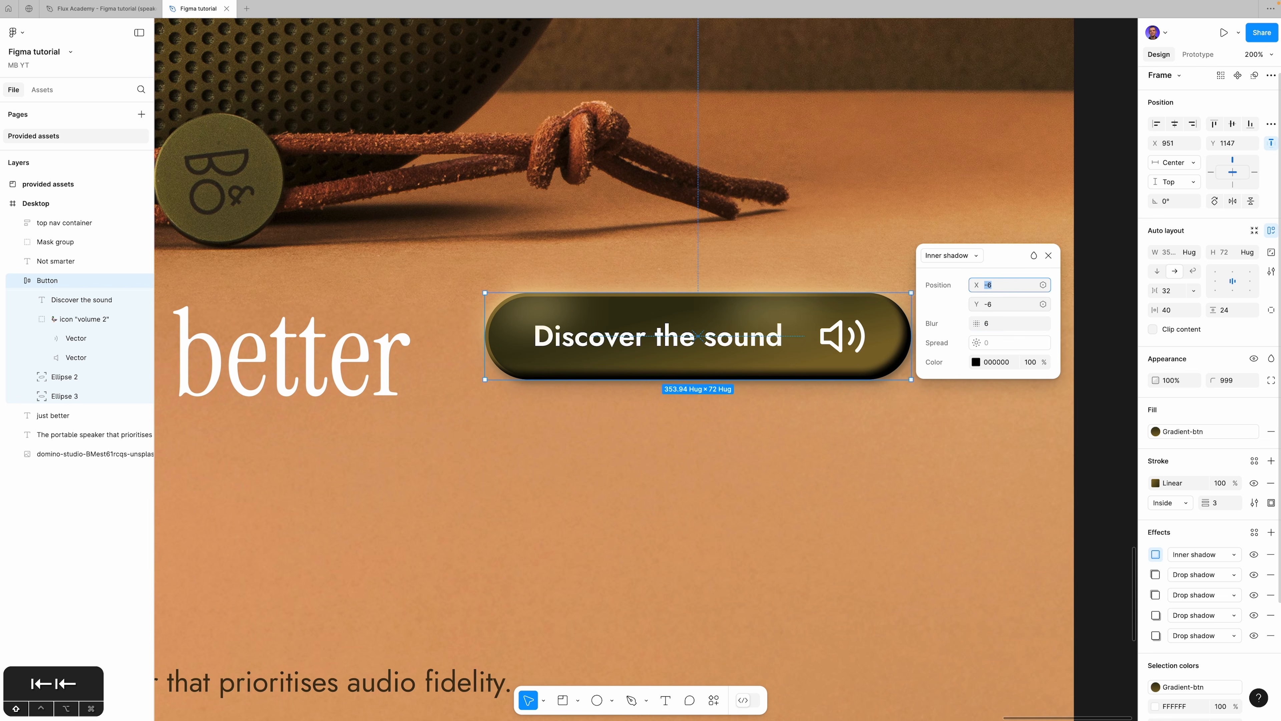
type("6")
key("Tab")
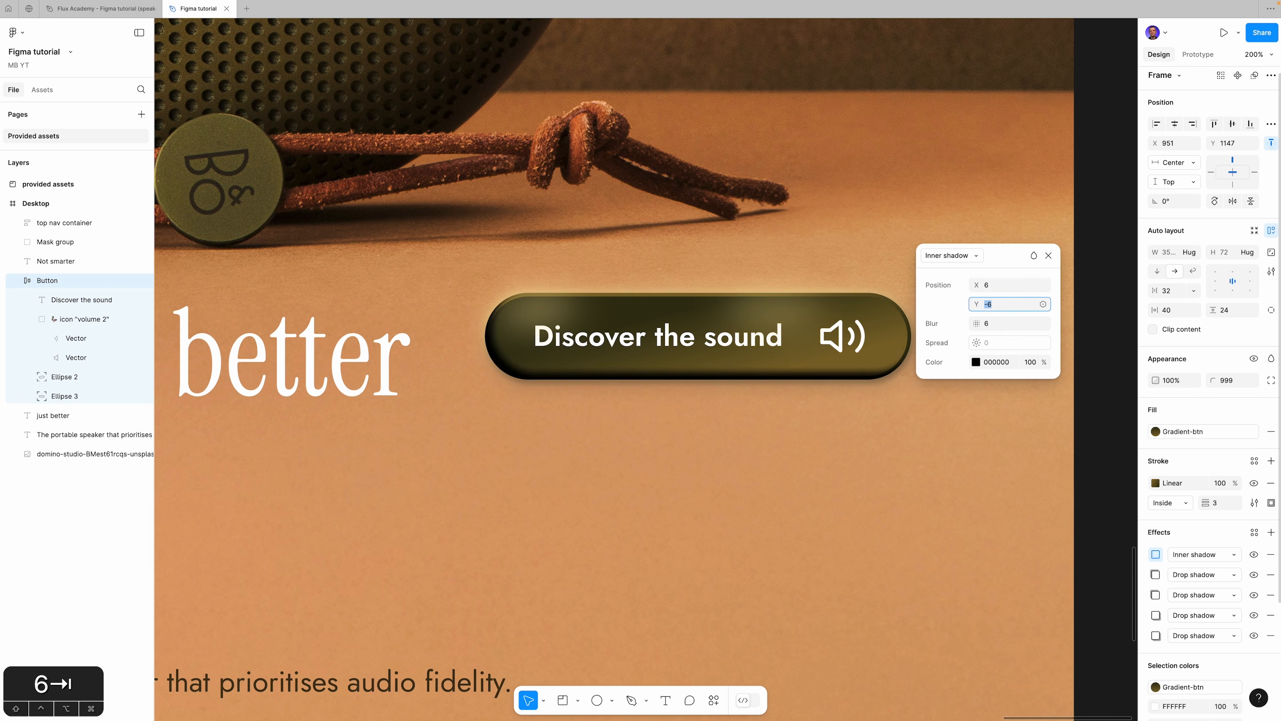
type("6")
key("Tab")
key("shift+Tab")
key("shift+Tab")
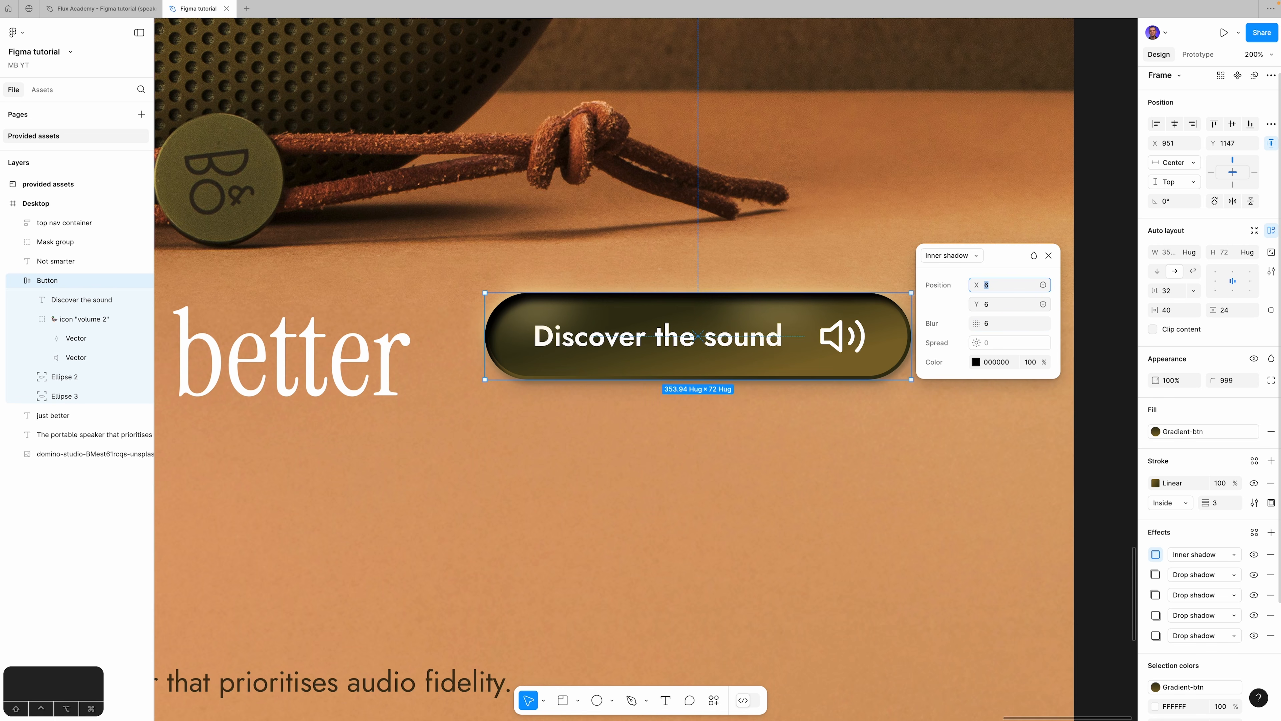
Set the inner shadow to X -4, Y -4, a blur of 12 and a color opacity of 60%.
type("-")
key("Right")
key("BackSpace")
type("4")
key("Tab")
type("-4")
key("Tab")
key("Up")
key("Up")
key("Up")
key("Up")
key("Up")
key("Up")
key("Tab")
key("Tab")
key("shift+Down")
key("shift+Down")
key("shift+Down")
key("shift+Down")
Compare the button with the inner shadow hidden and shown, leave it visible, and close the shadow settings.
left_click(1253, 555)
left_click(1253, 556)
left_click(1253, 556)
left_click(1254, 555)
left_click(1253, 555)
left_click(1253, 555)
left_click(1253, 555)
left_click(1254, 555)
left_click(1253, 555)
left_click(1254, 556)
left_click(1254, 555)
left_click(1254, 555)
left_click(1254, 555)
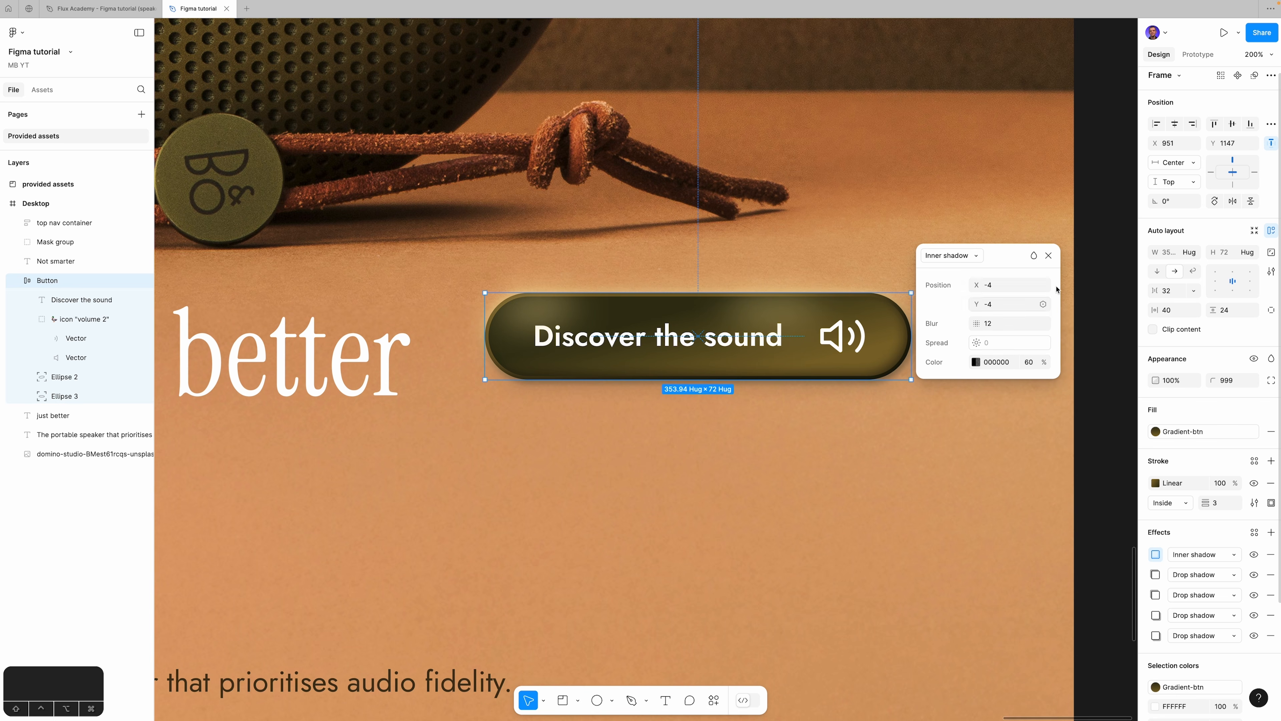
left_click(1050, 255)
left_click(1098, 283)
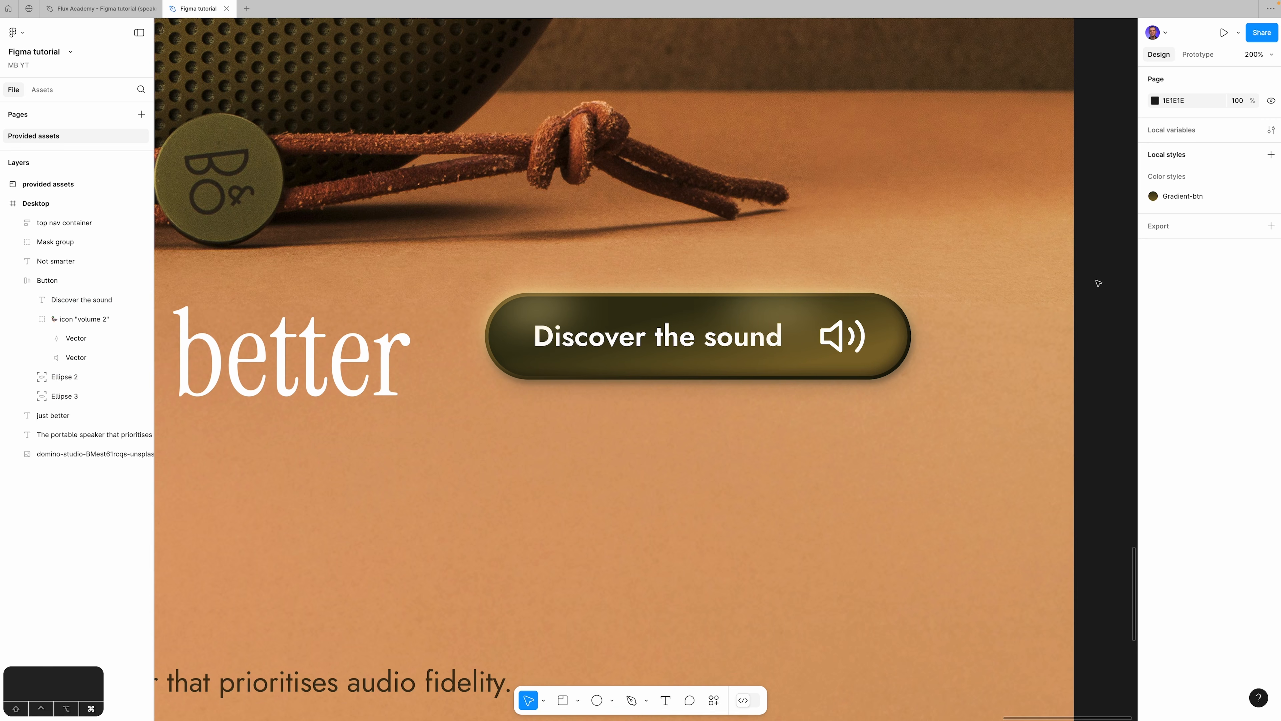
Collapse the Button layer and move the button below the tagline, to X 535, Y 1626.
key("shift+0")
scroll(809, 487, "down", 5)
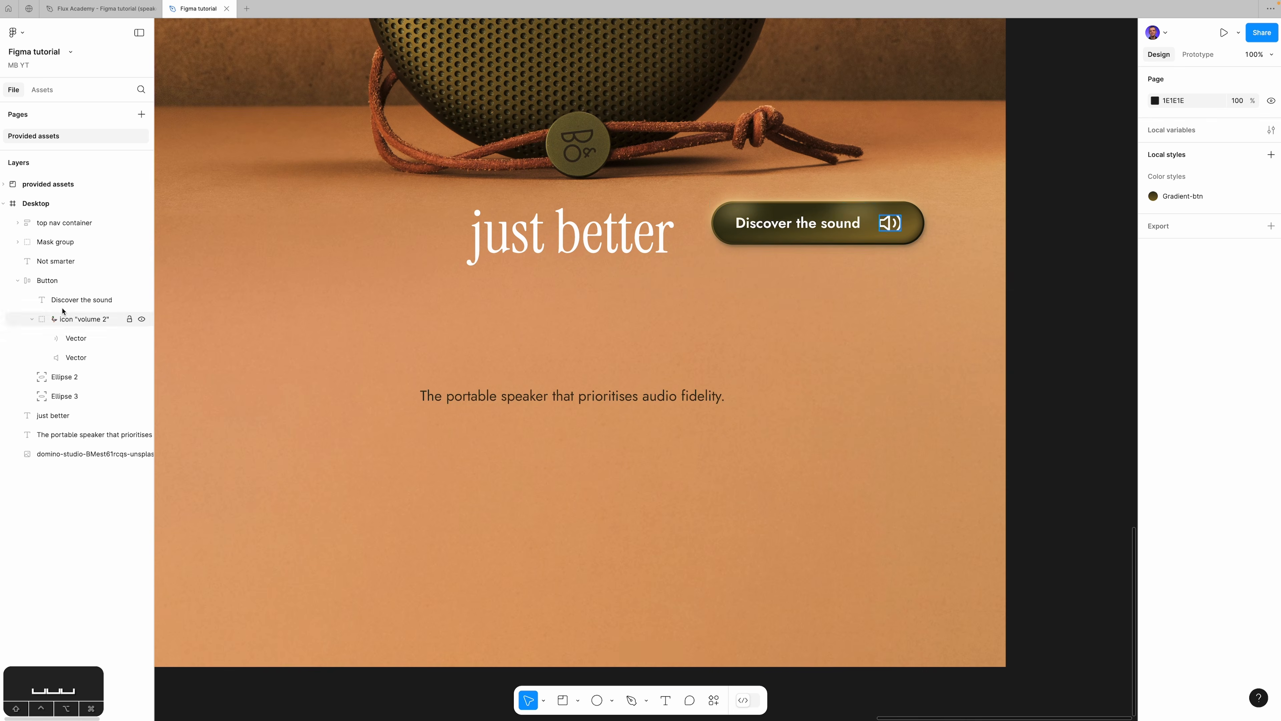
left_click(56, 282)
left_click(19, 281)
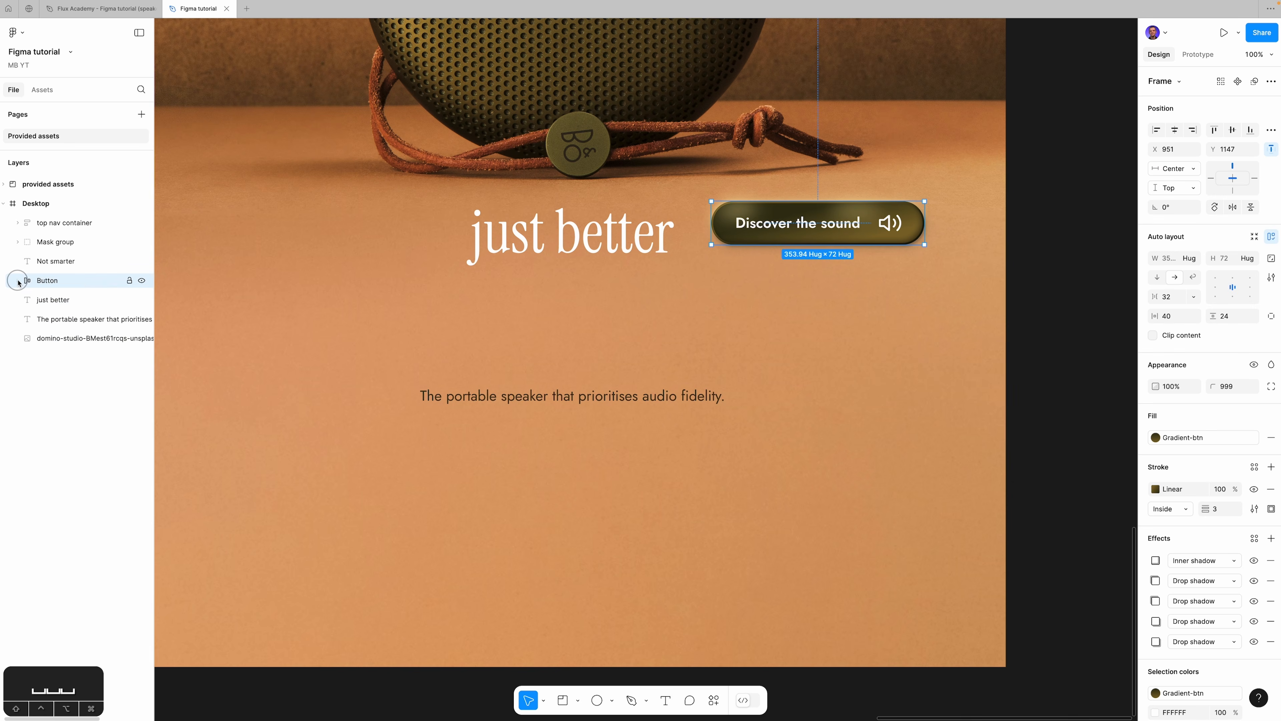
left_click_drag(823, 213, 592, 502)
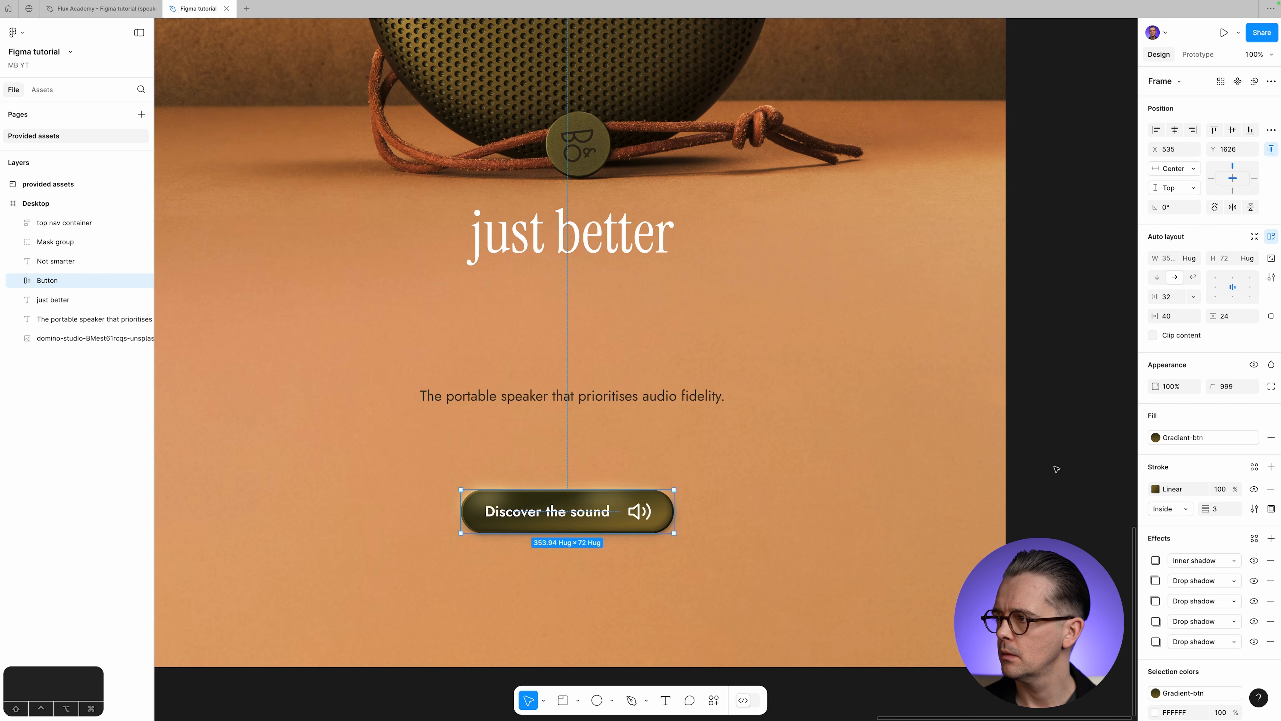
left_click(1056, 469)
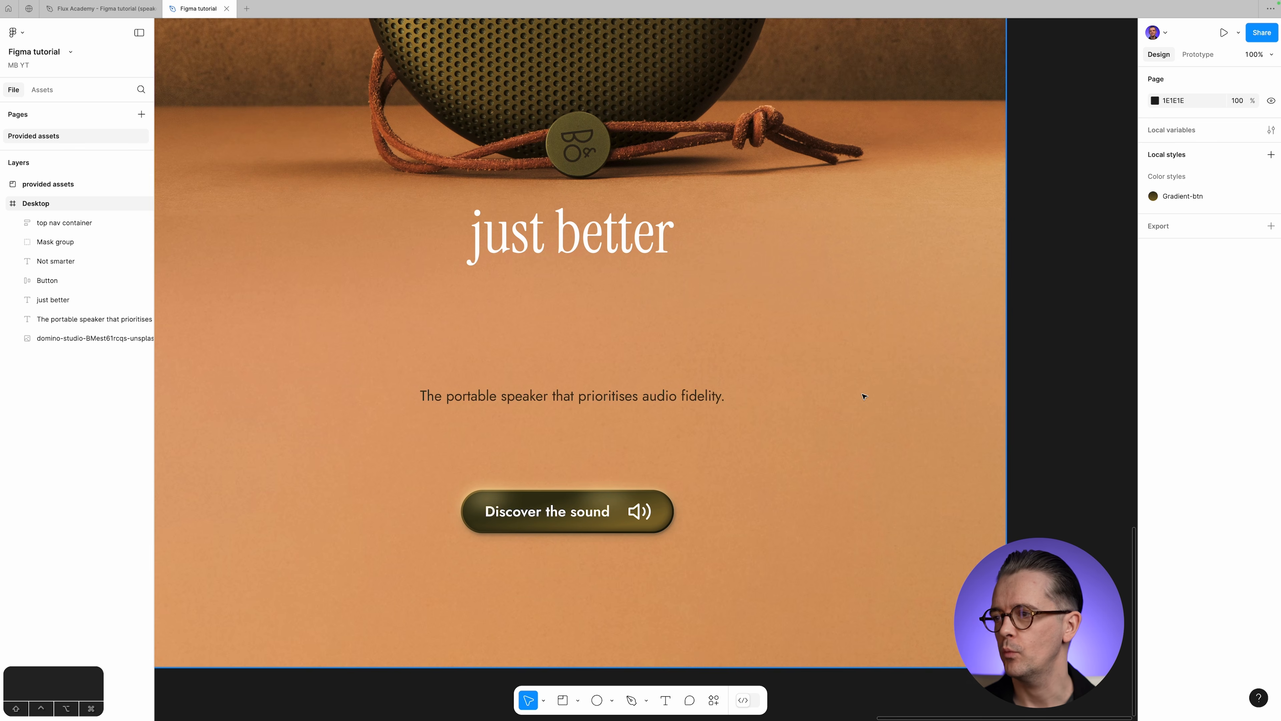
Move the top nav container straight down to Y 94 in the Desktop frame.
scroll(864, 396, "left", 5)
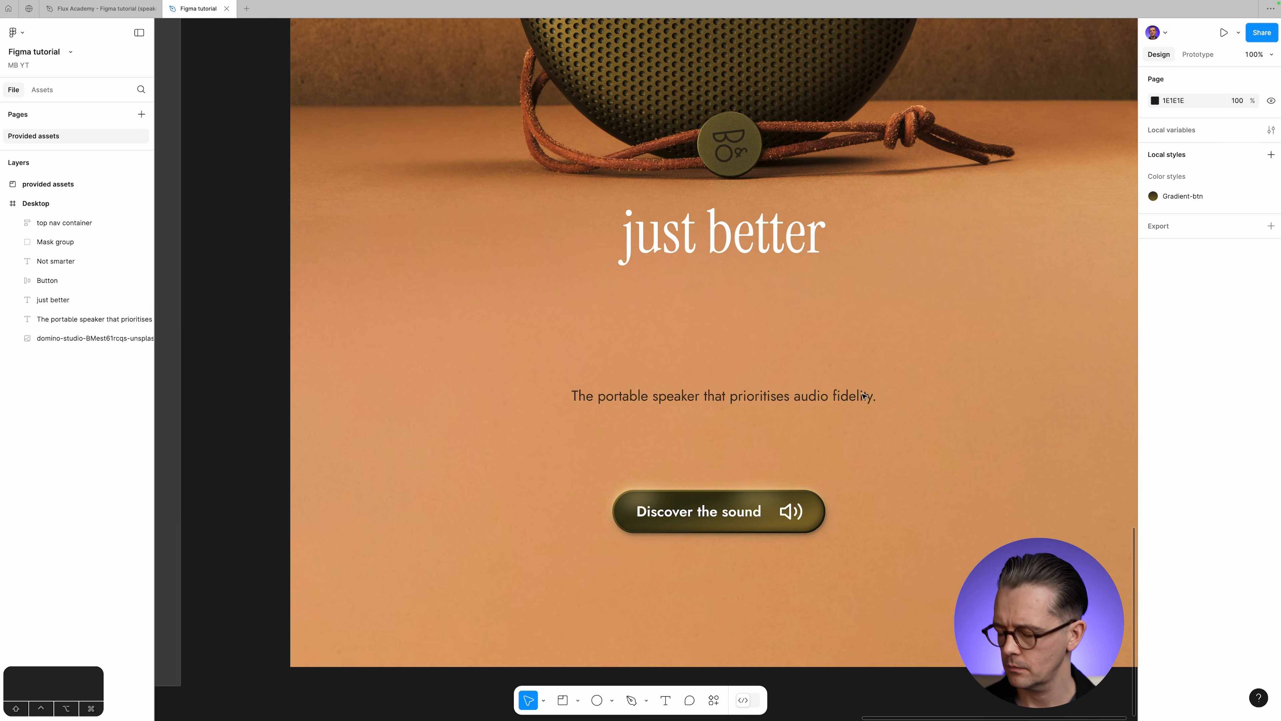
scroll(864, 396, "up", 5)
key("minus")
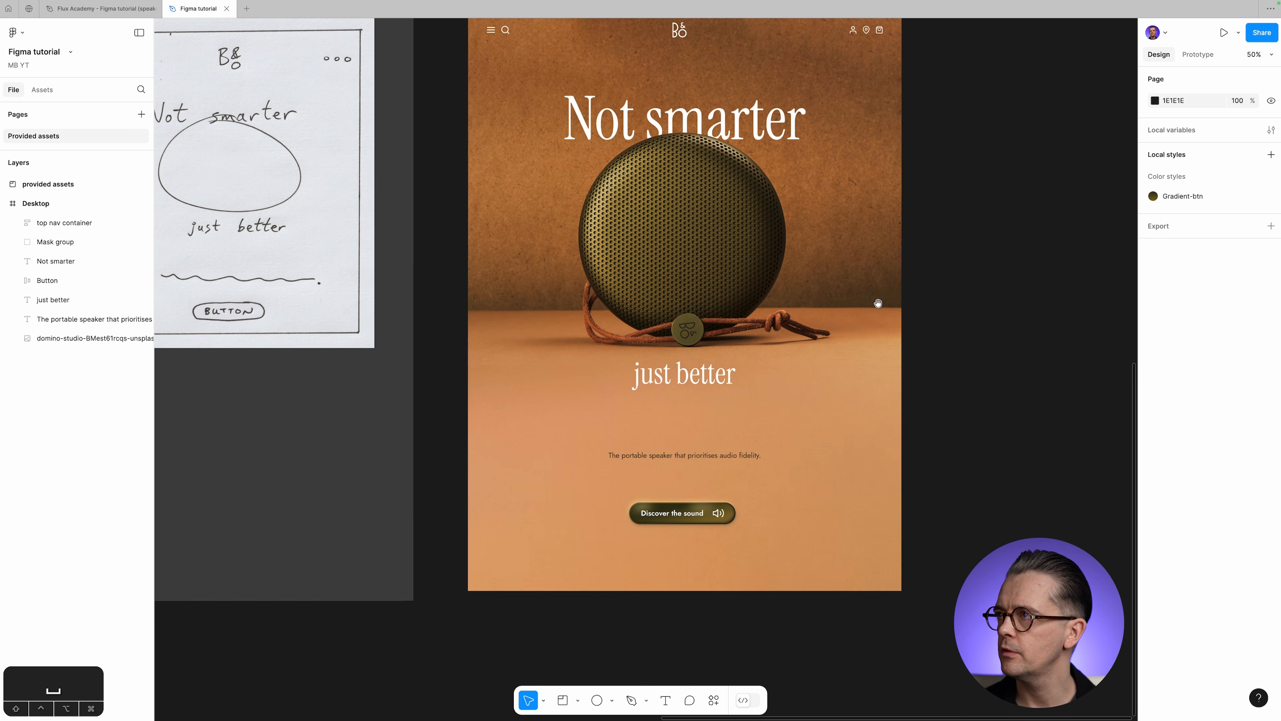
scroll(878, 303, "up", 2)
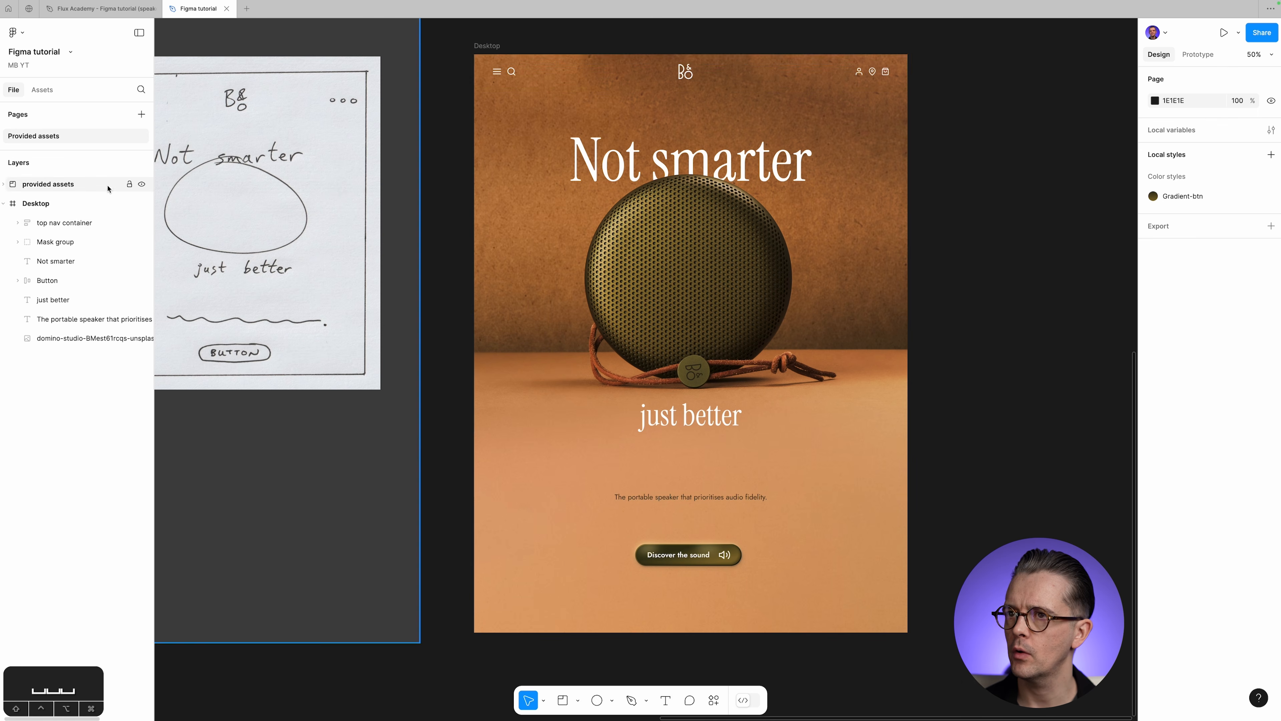
left_click(584, 76)
scroll(585, 79, "up", 1)
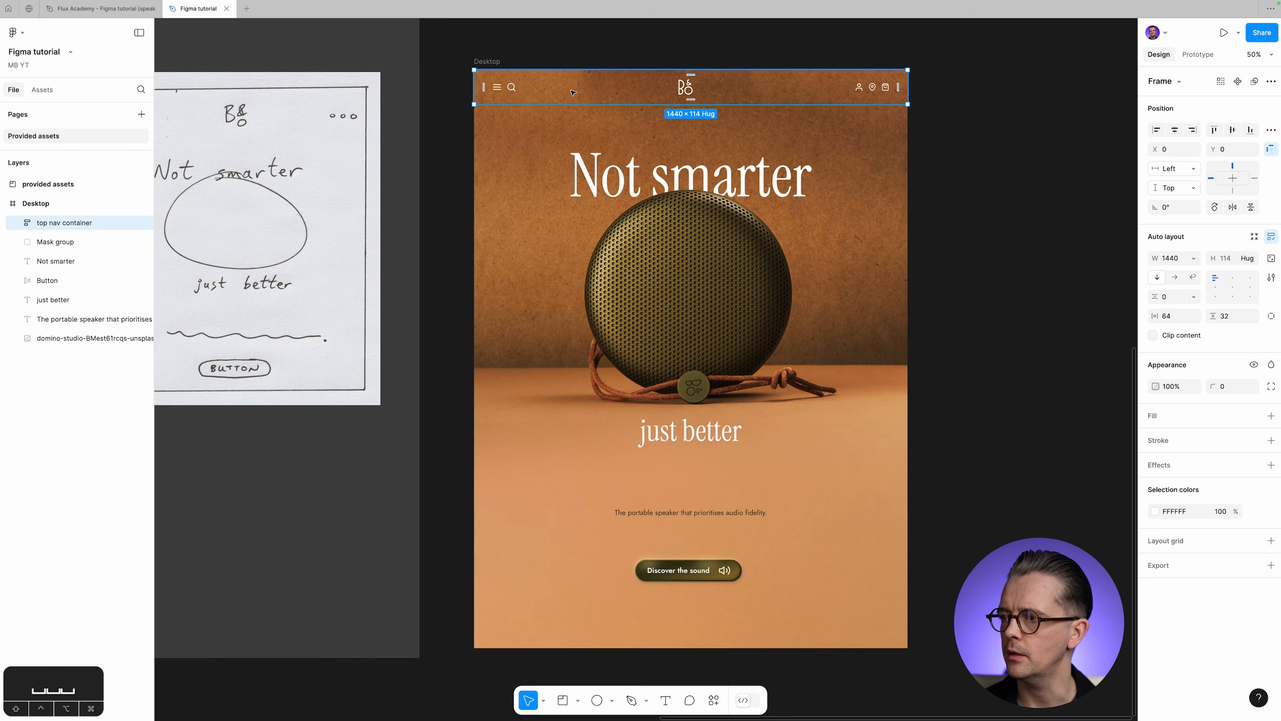
left_click_drag(573, 93, 575, 122)
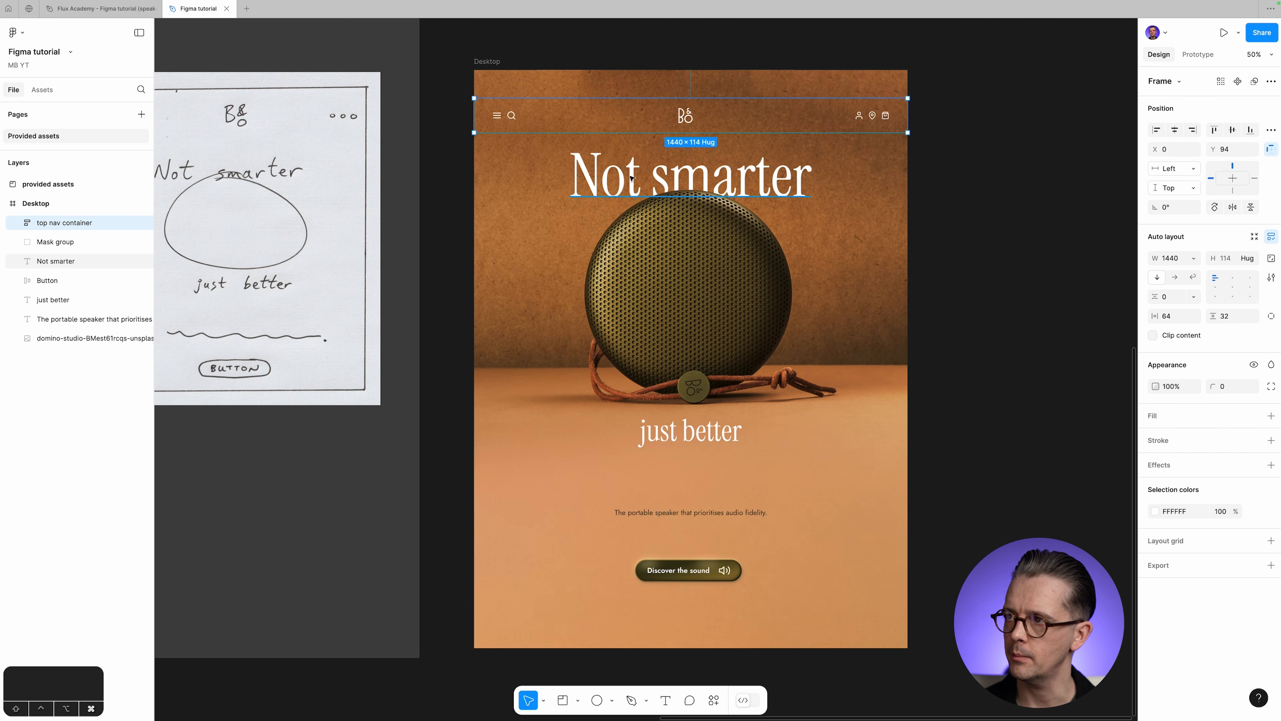
Set the line height of the "Not smarter" heading to 100%.
left_click(631, 177)
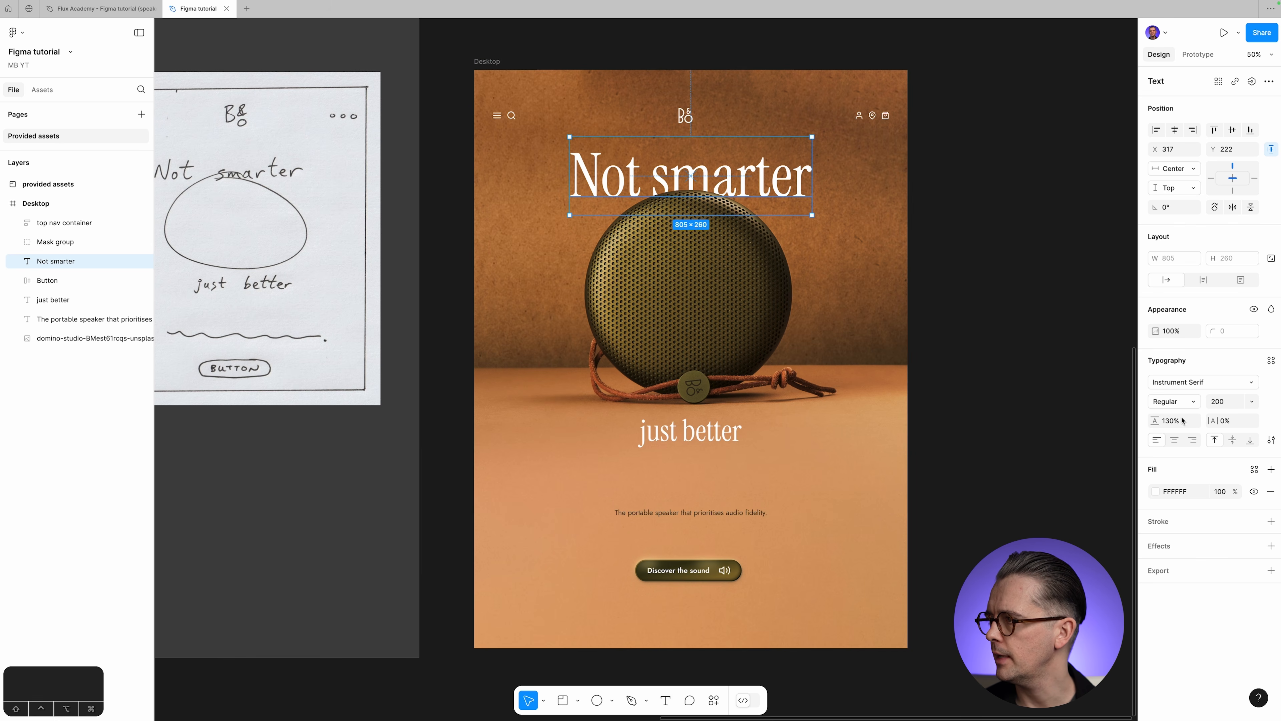
left_click(1168, 423)
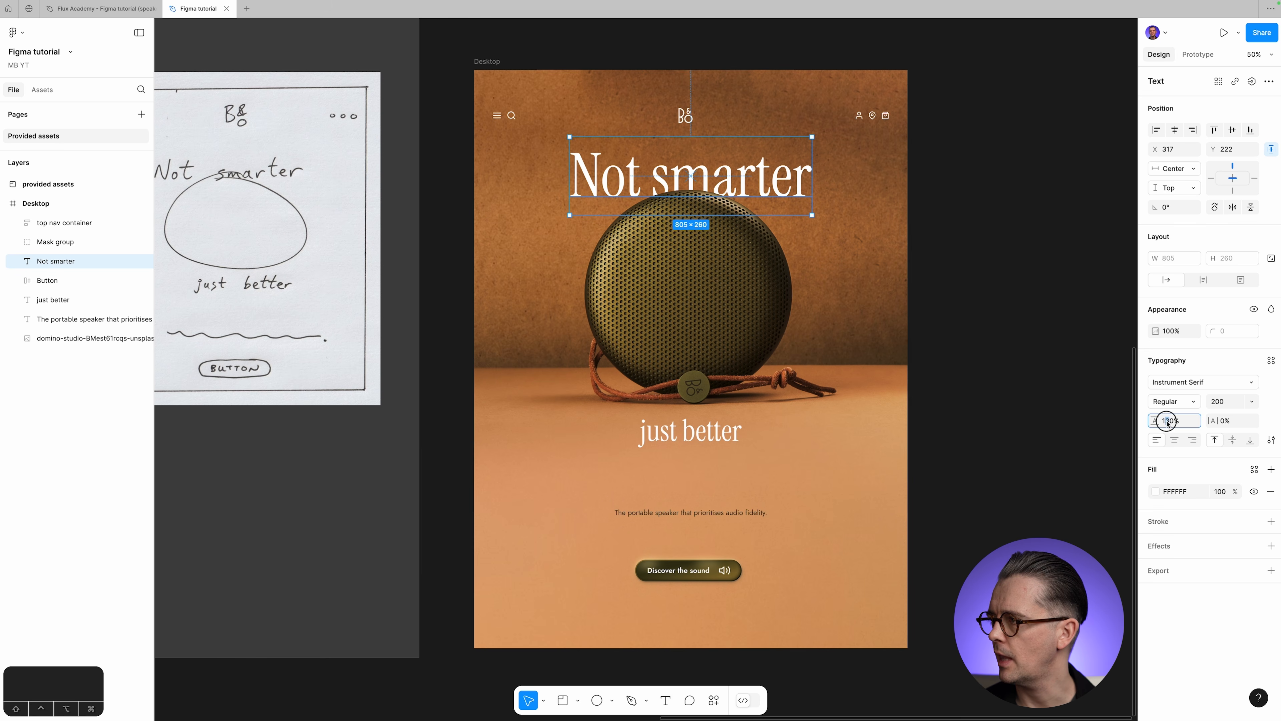
type("0")
key("Tab")
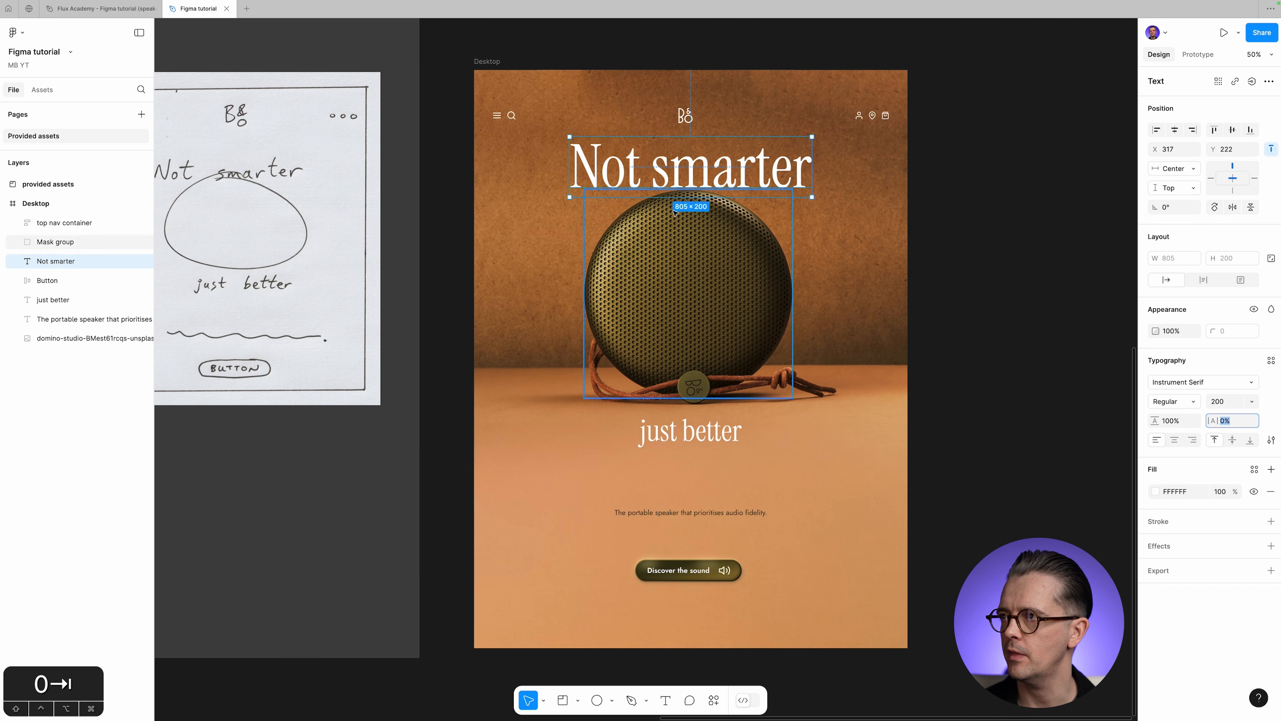
Set the "Not smarter" heading's vertical trim to Cap height to baseline and lower the heading to Y 272.
left_click(1272, 440)
left_click_drag(1095, 424, 1049, 105)
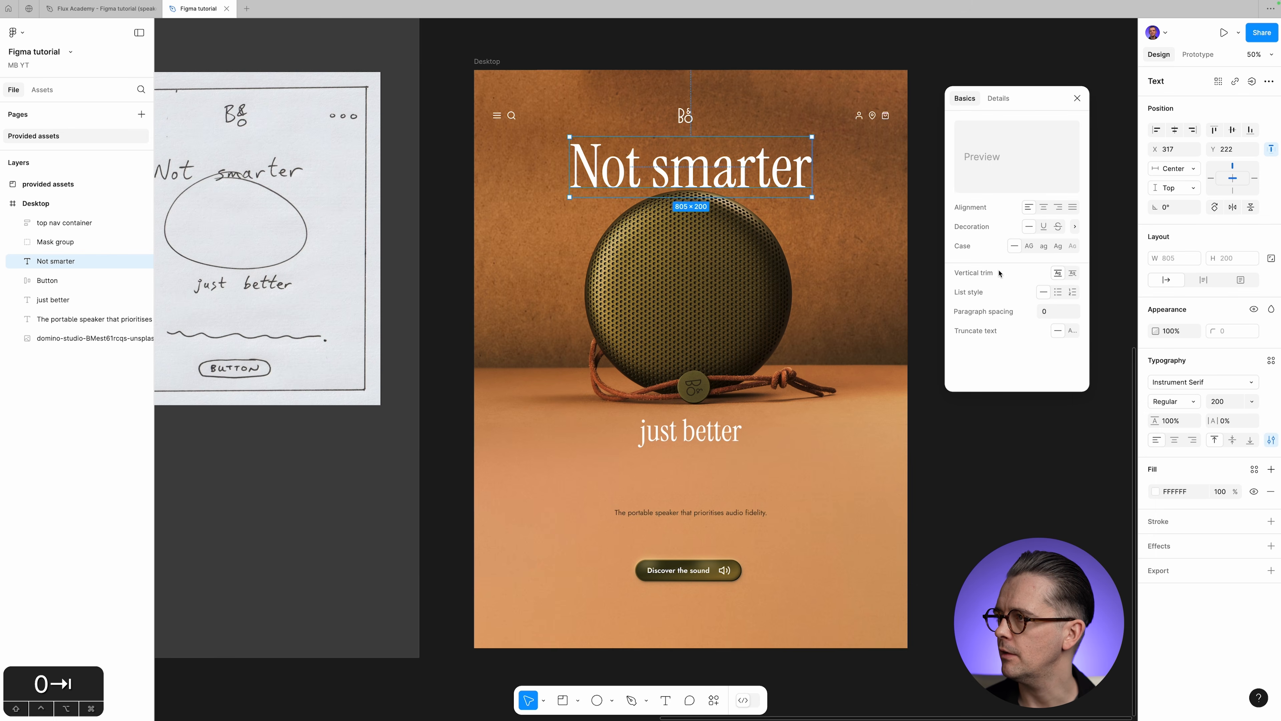
mouse_move(1057, 275)
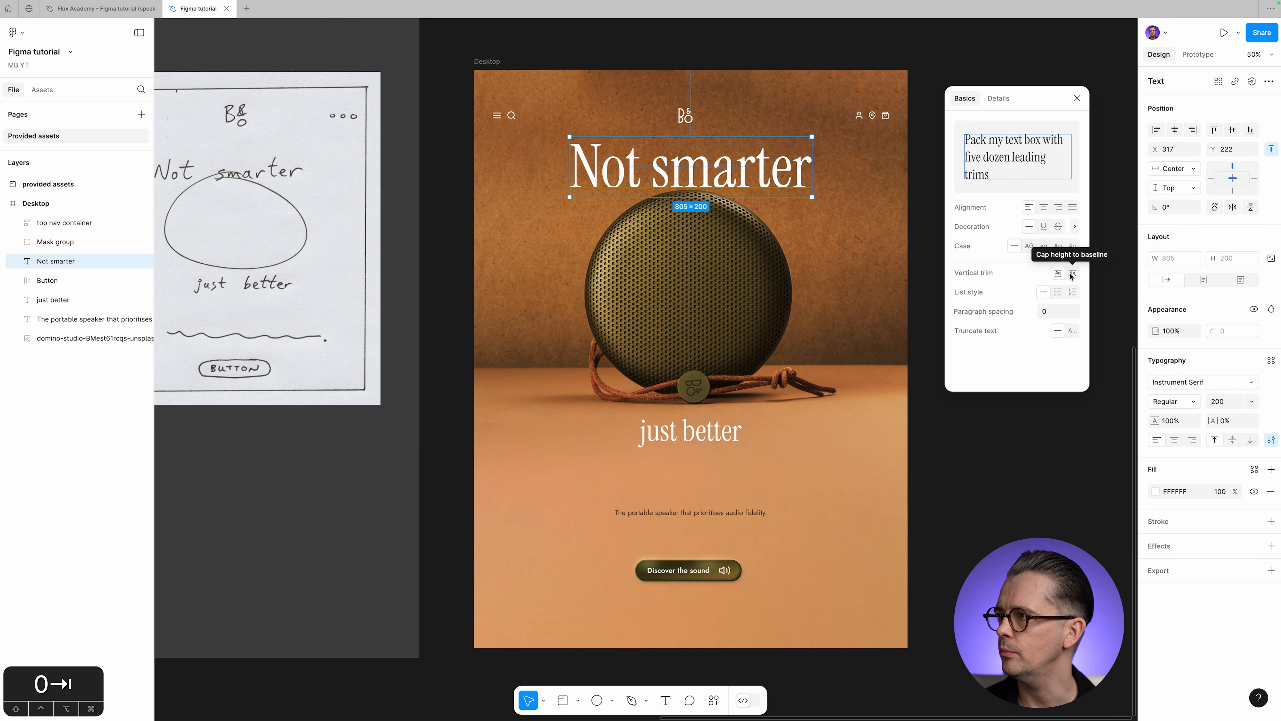
left_click(1071, 274)
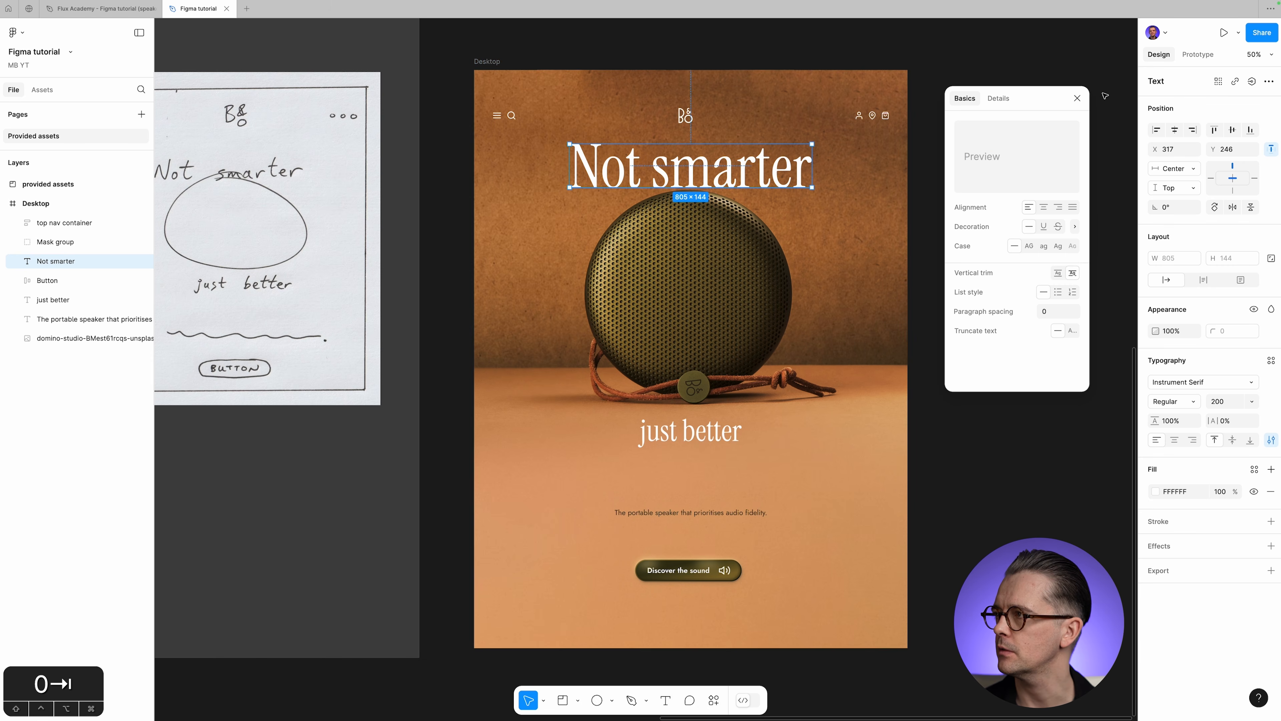
left_click(1078, 99)
left_click_drag(706, 171, 711, 181)
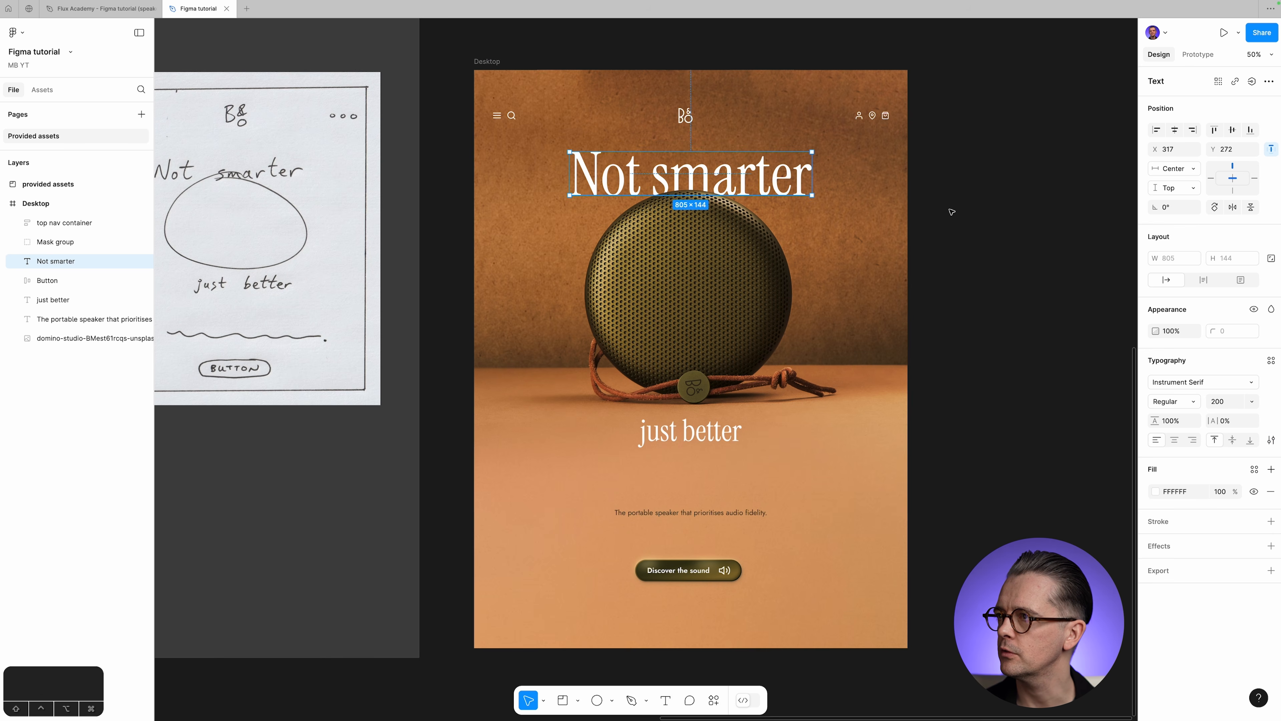
Nudge the "Not smarter" heading down to Y 273.
key("Down")
key("Up")
key("Down")
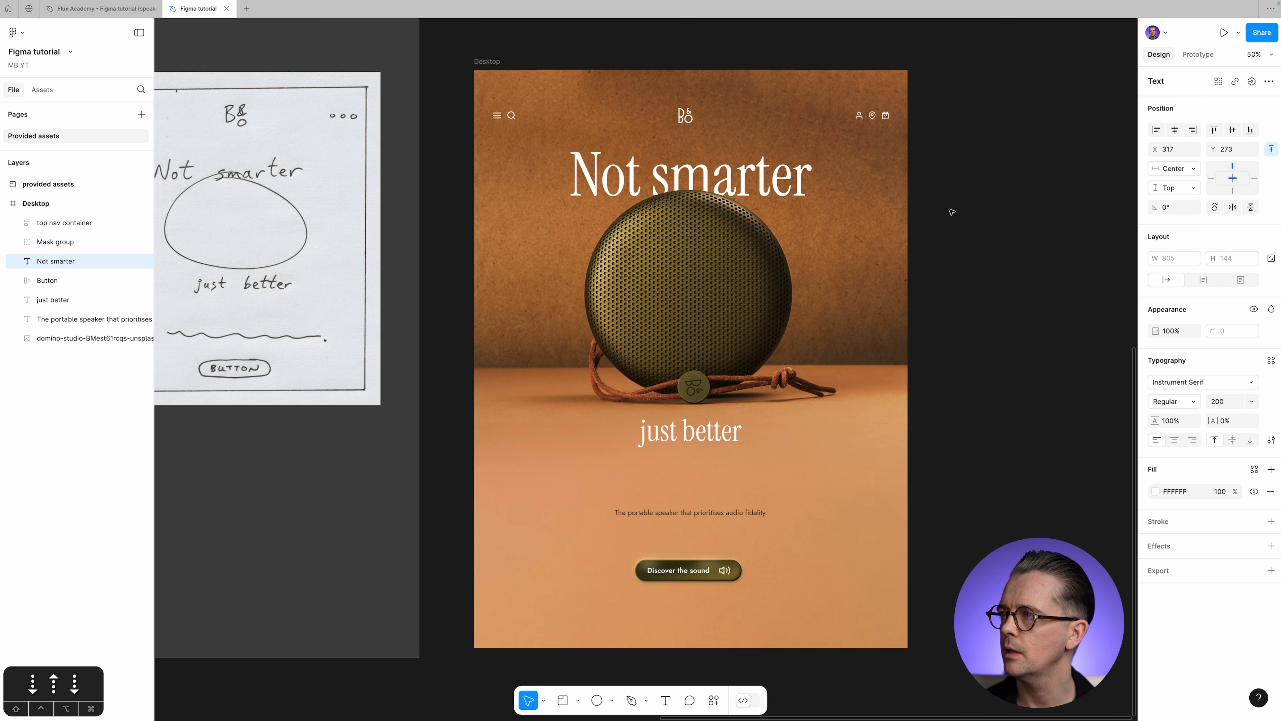
Lower the top nav container, subtract 64 from its Y position to place it at Y 95, and set its X position to 0.
left_click(731, 120)
left_click_drag(739, 111, 743, 132)
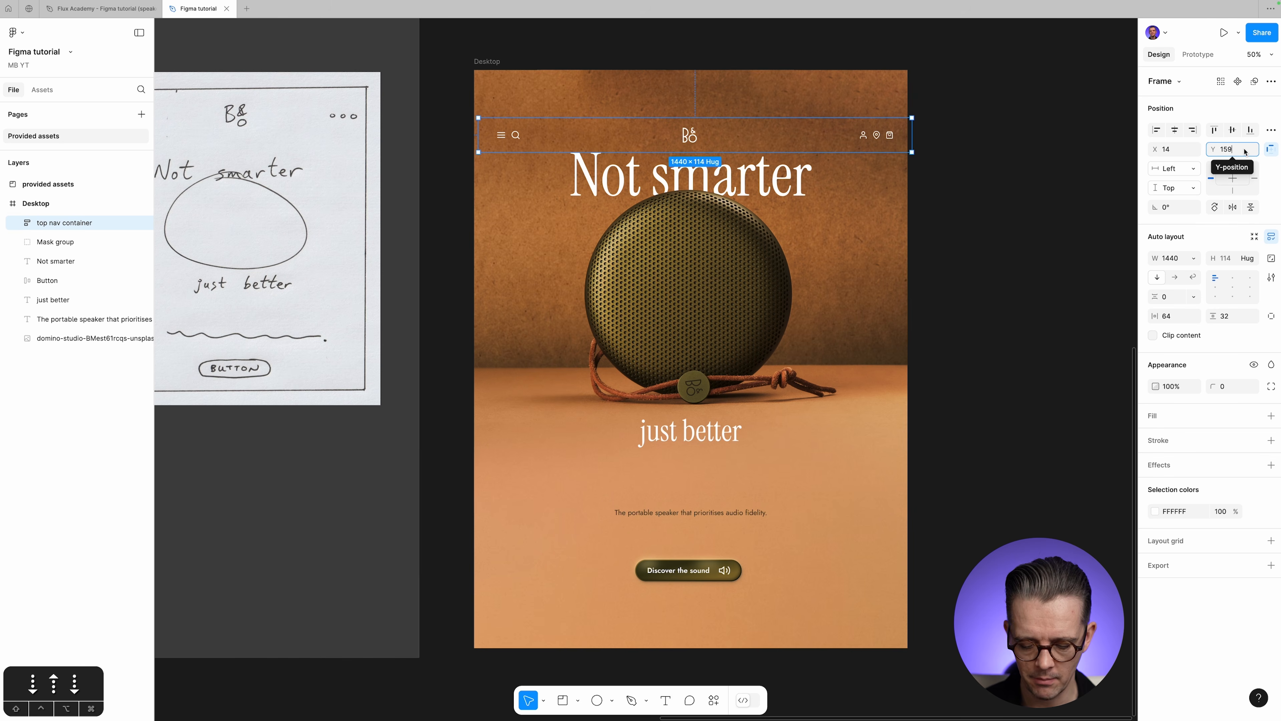
type("-64")
key("Tab")
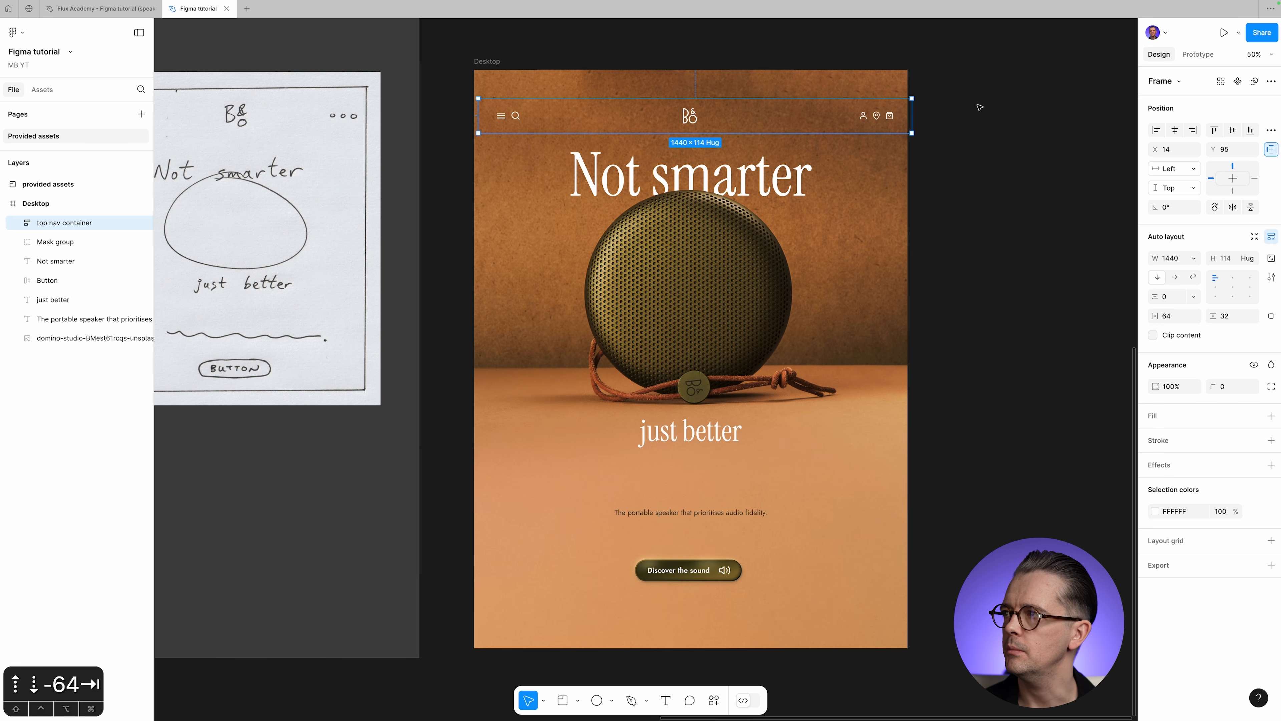
left_click(1166, 155)
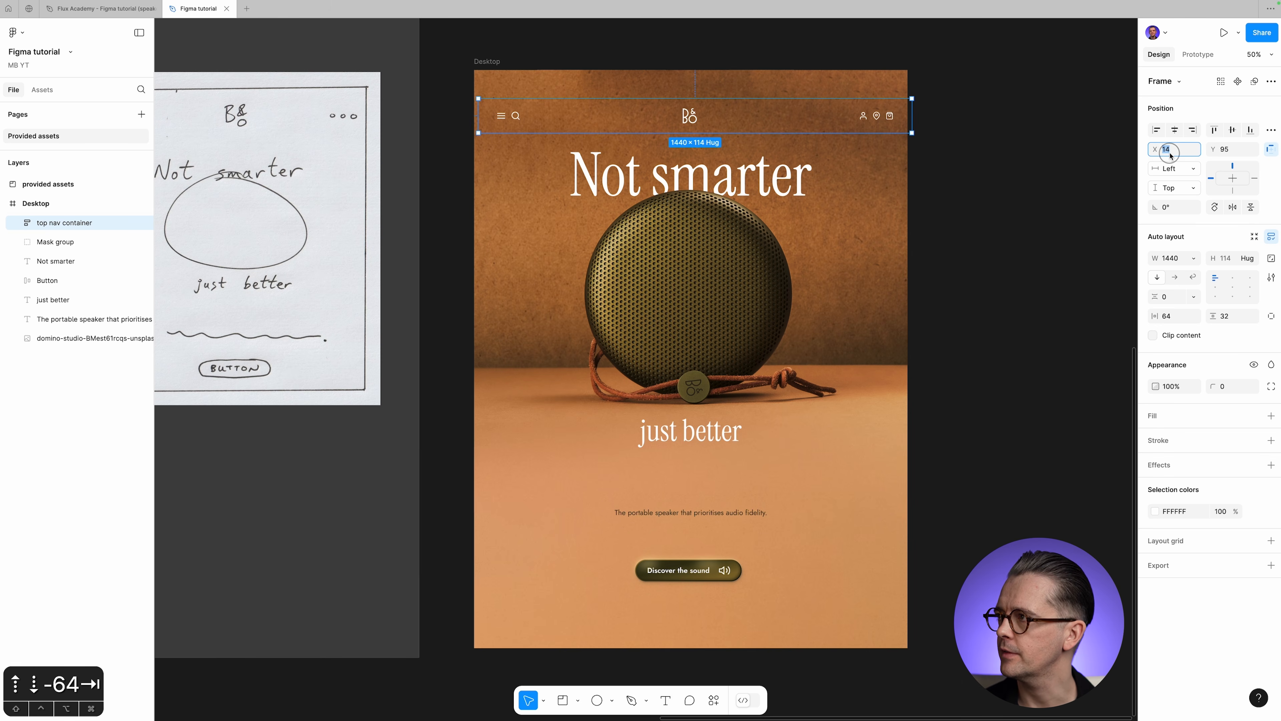
type("0")
key("Tab")
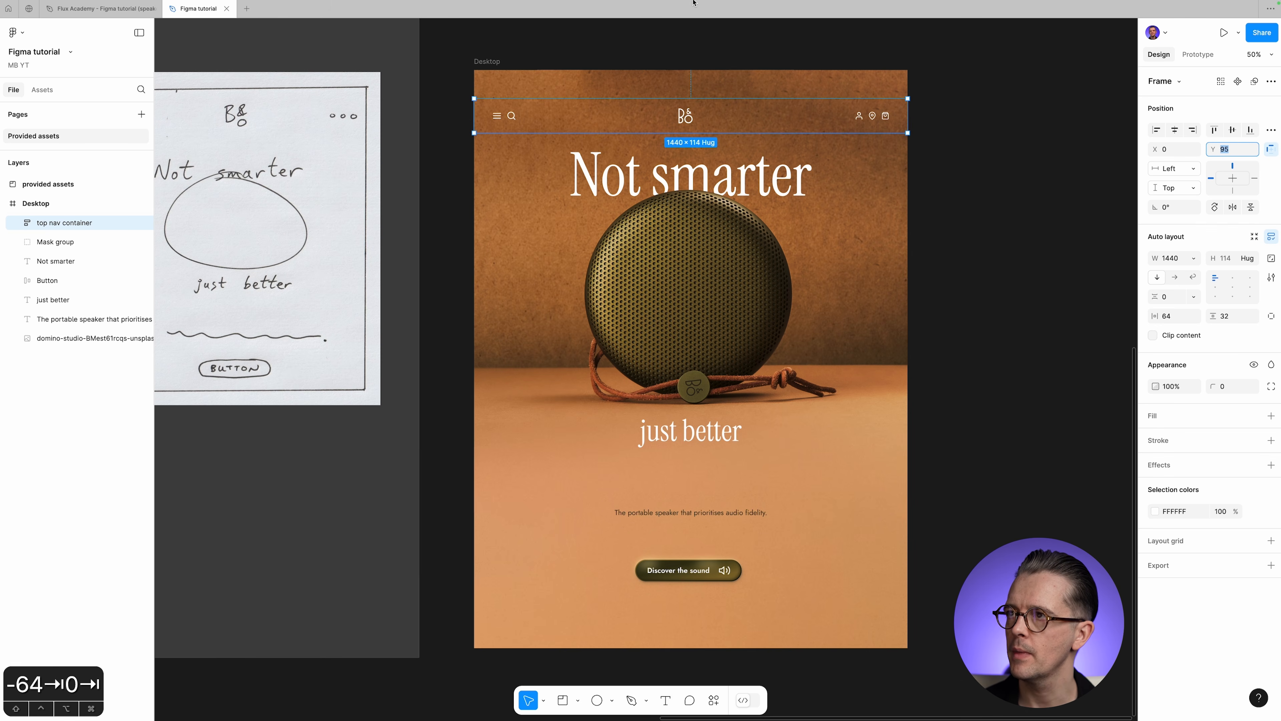
Crop the Desktop frame's upper edge down to the top nav container, making it 1825 high while leaving its contents in place.
left_click(490, 62)
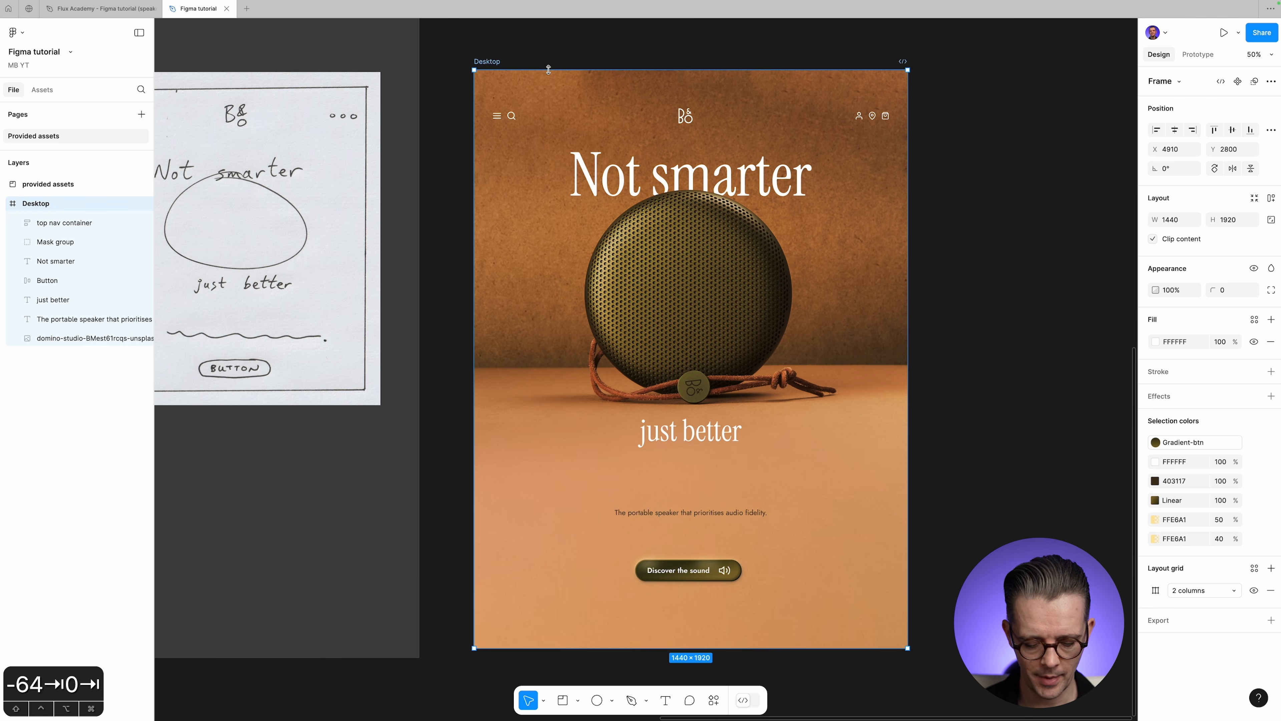
left_click_drag(549, 70, 551, 100)
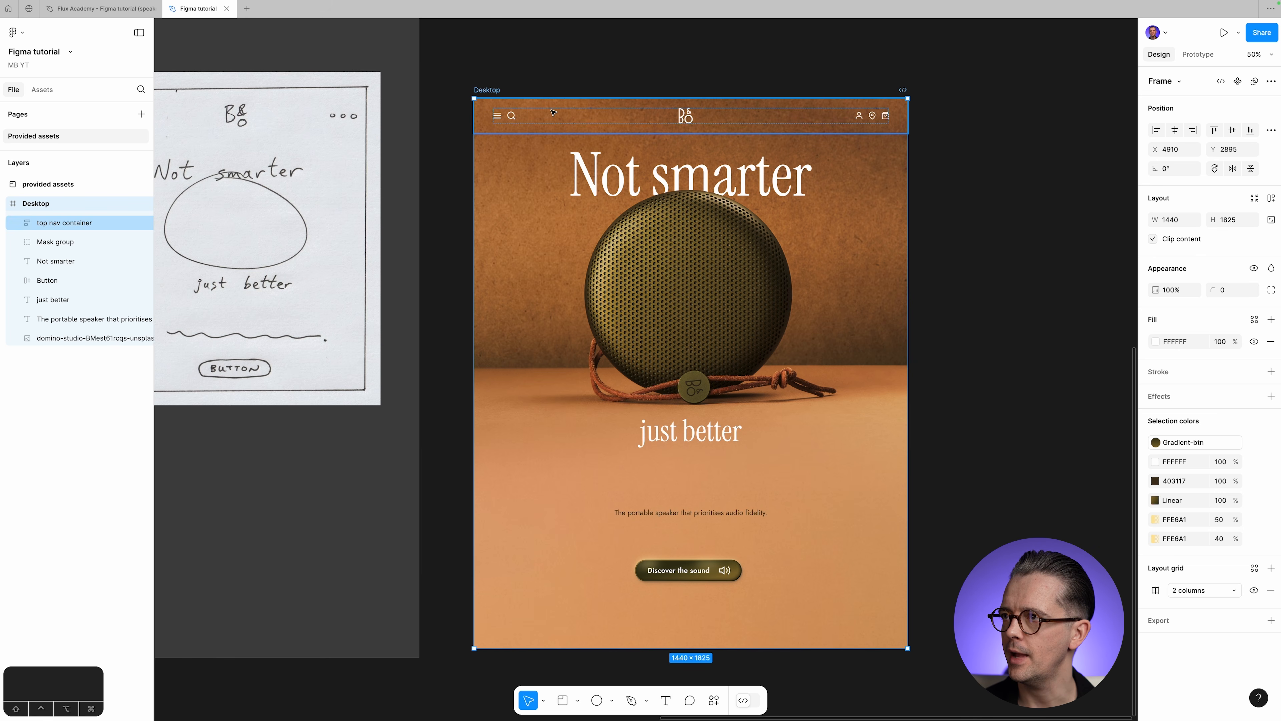
left_click(555, 112)
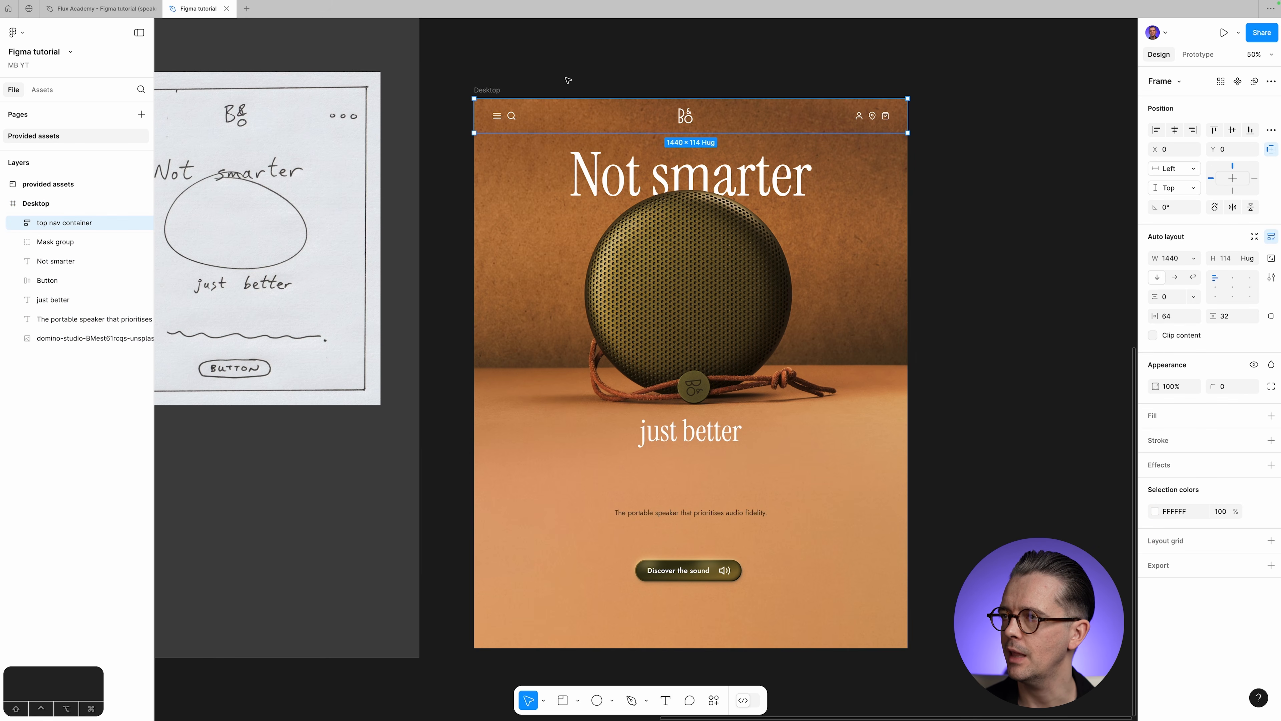
left_click(584, 81)
left_click_drag(981, 255, 986, 244)
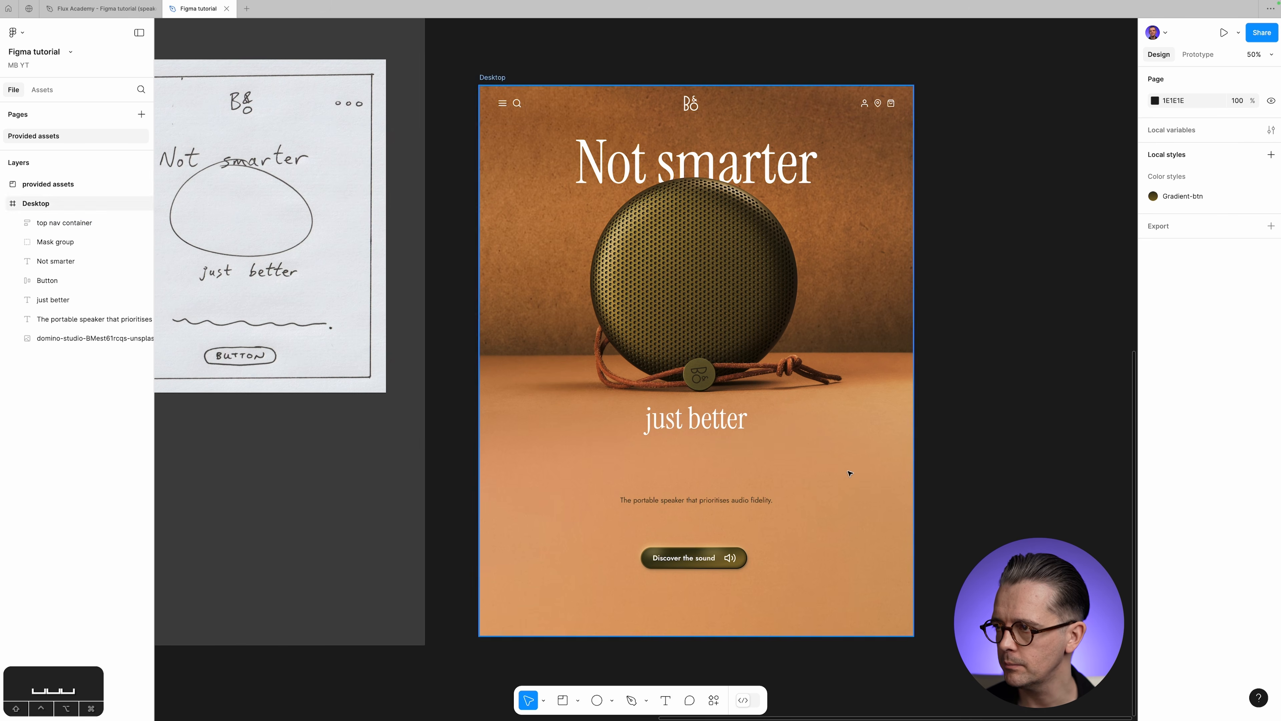
Move the "just better" text slightly down, straight below the speaker, to Y 1058.
left_click(710, 430)
left_click_drag(705, 417, 705, 429)
key("Down")
key("Down")
key("Down")
key("Up")
key("Up")
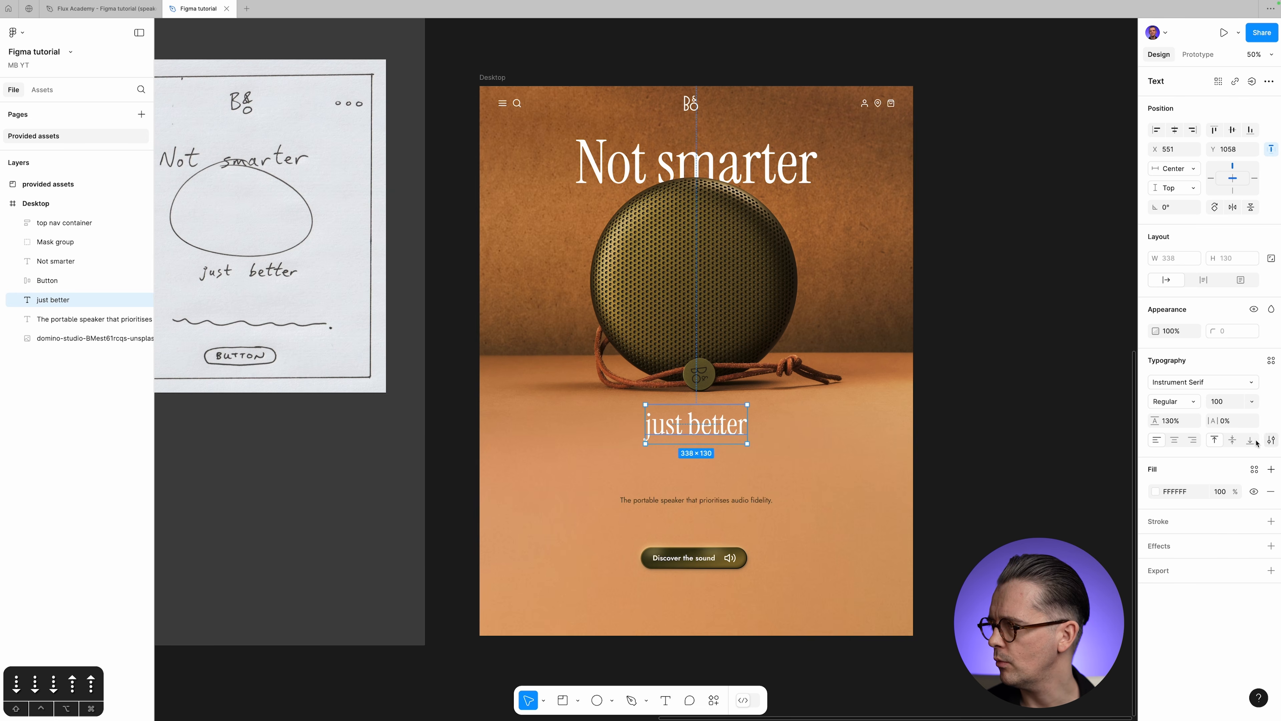
Set the "just better" text's line height to 100% and its vertical trim to Cap height to baseline.
left_click_drag(1170, 422, 1166, 423)
type("0")
key("Tab")
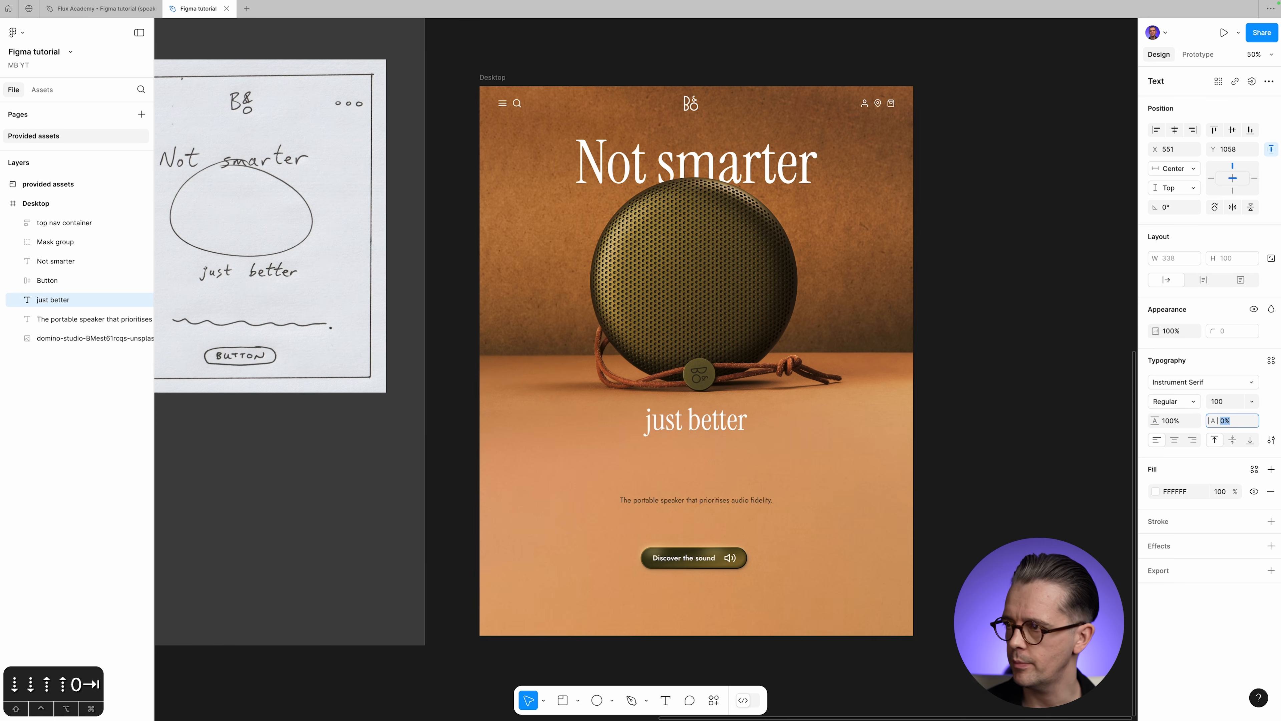
left_click(1272, 440)
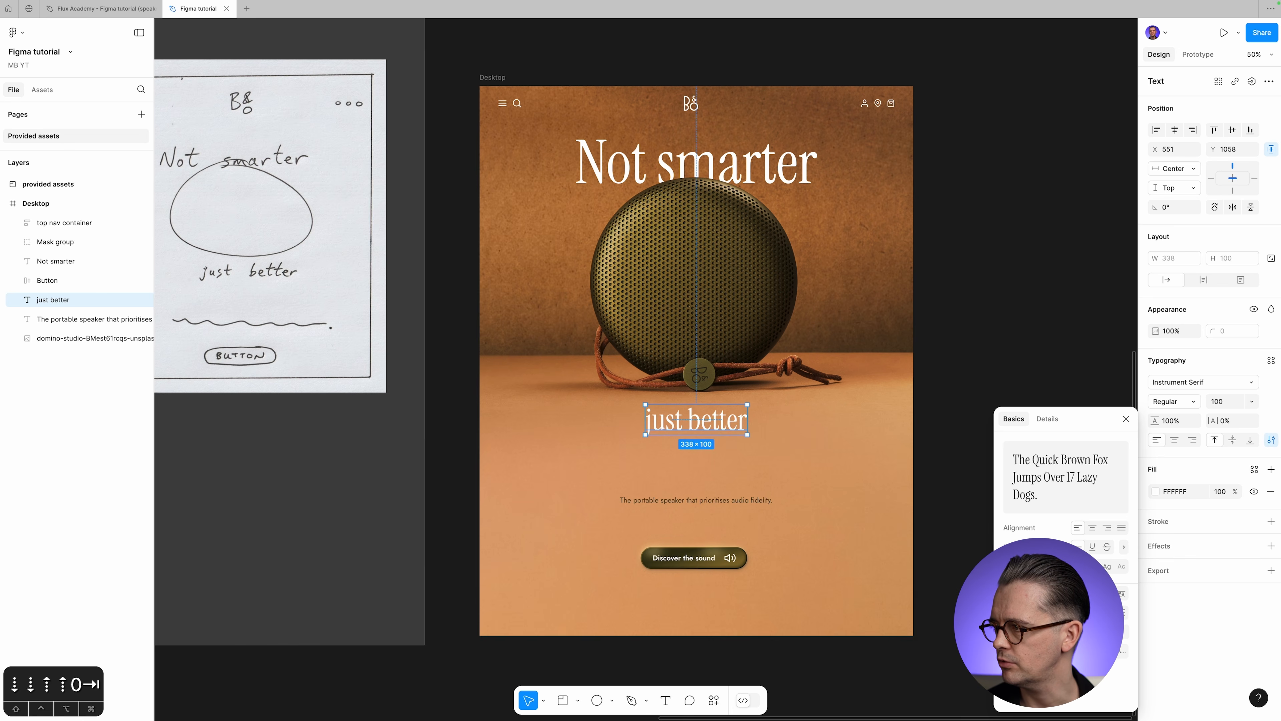
left_click_drag(1079, 416, 1002, 154)
left_click(1043, 330)
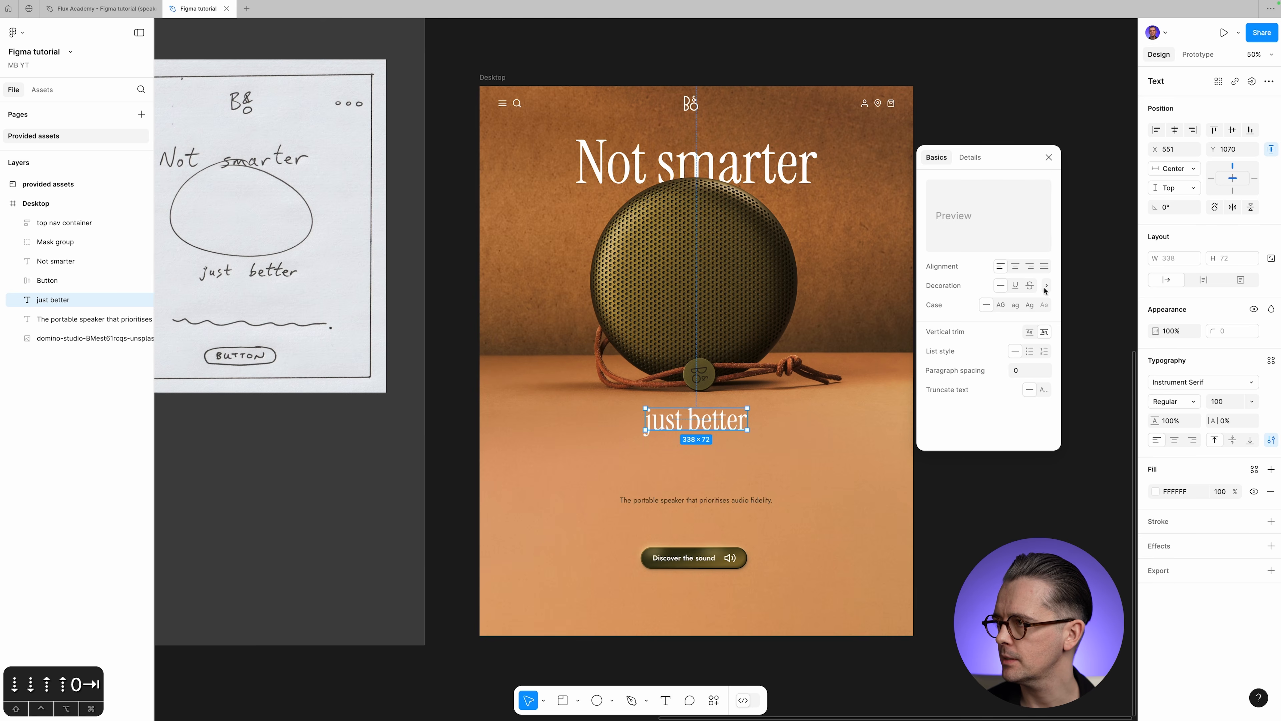
left_click(1049, 157)
left_click(1069, 417)
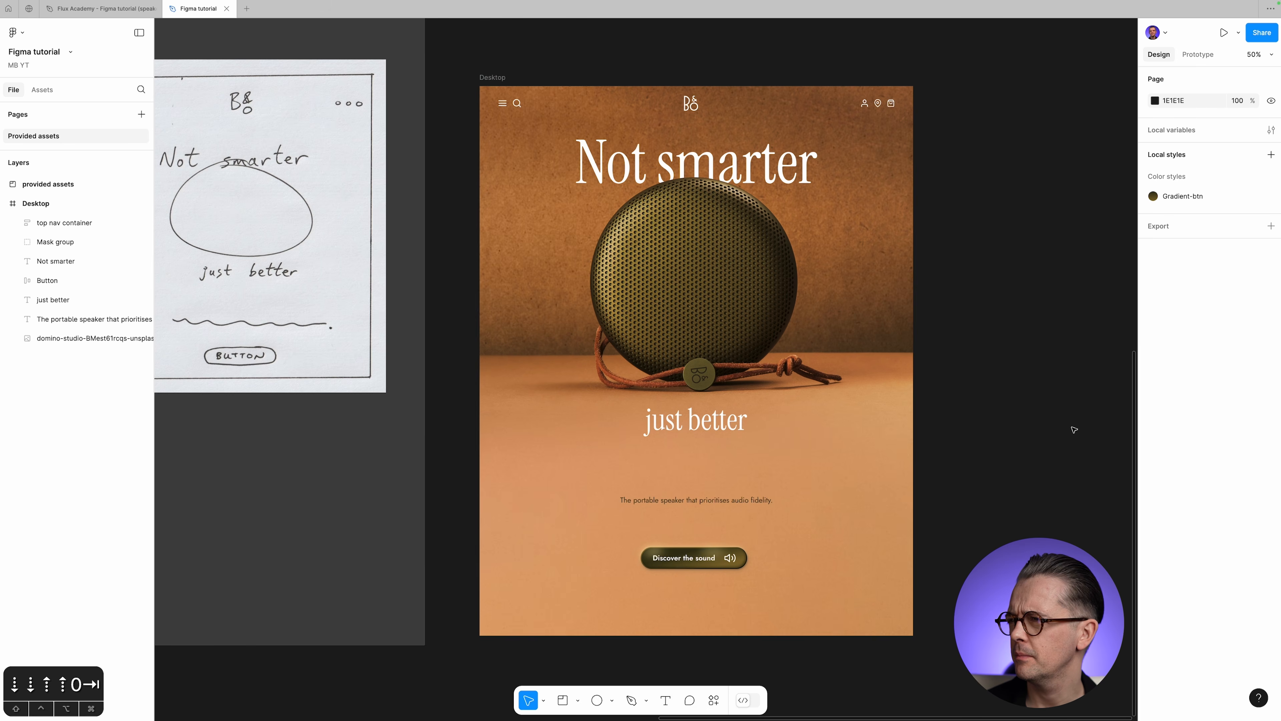
key("super+minus")
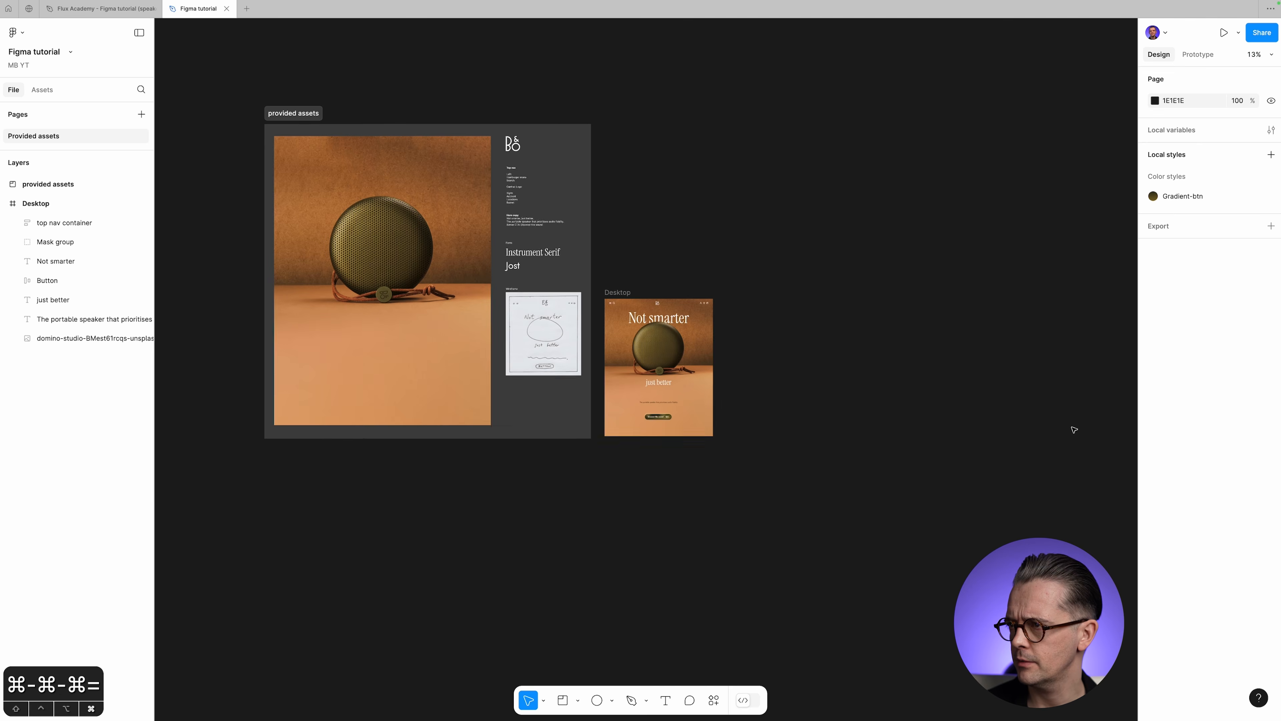
key("super+equal")
key("super+equal")
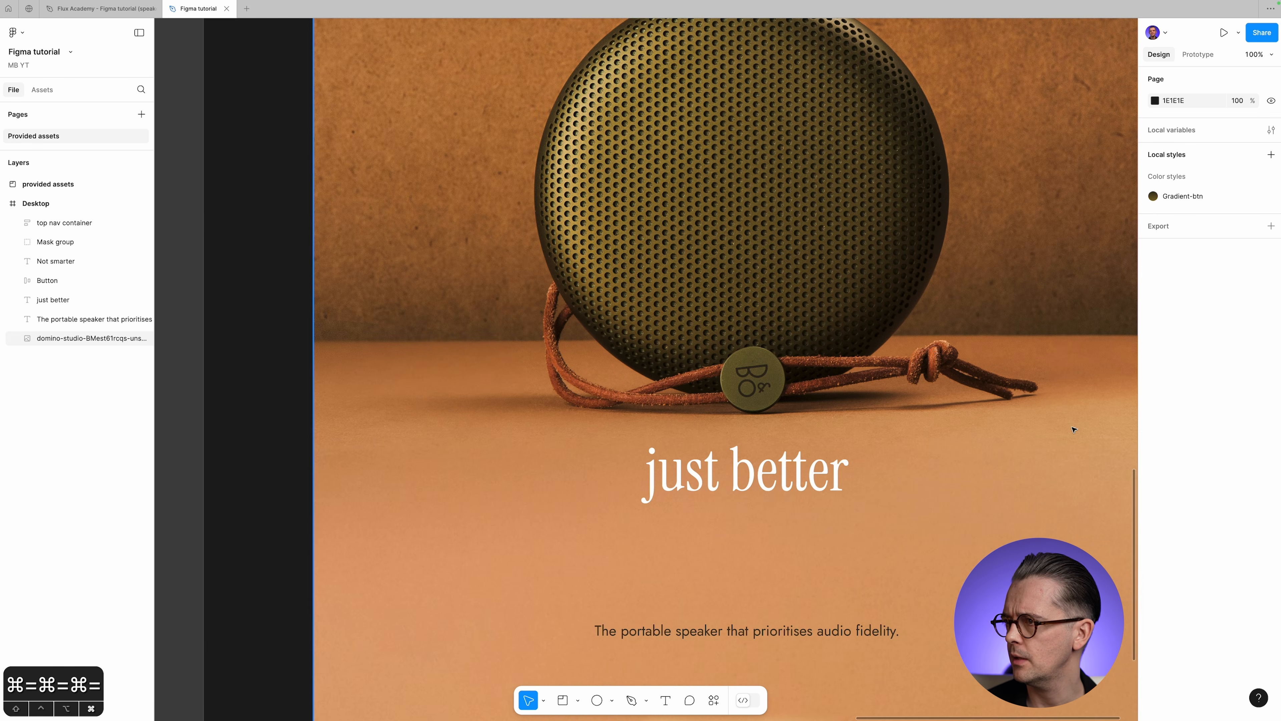
key("super+minus")
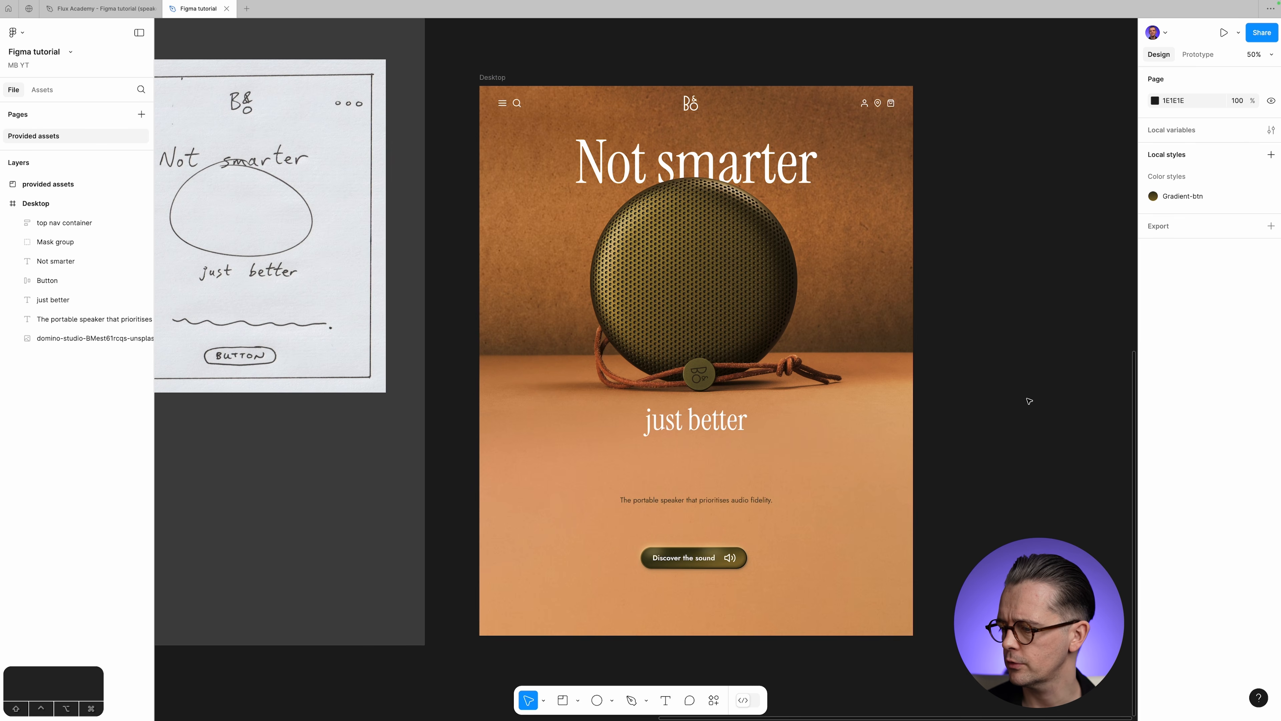
Copy the dark end stop color 353313 from the "Discover the sound" button's linear stroke gradient.
left_click(712, 501)
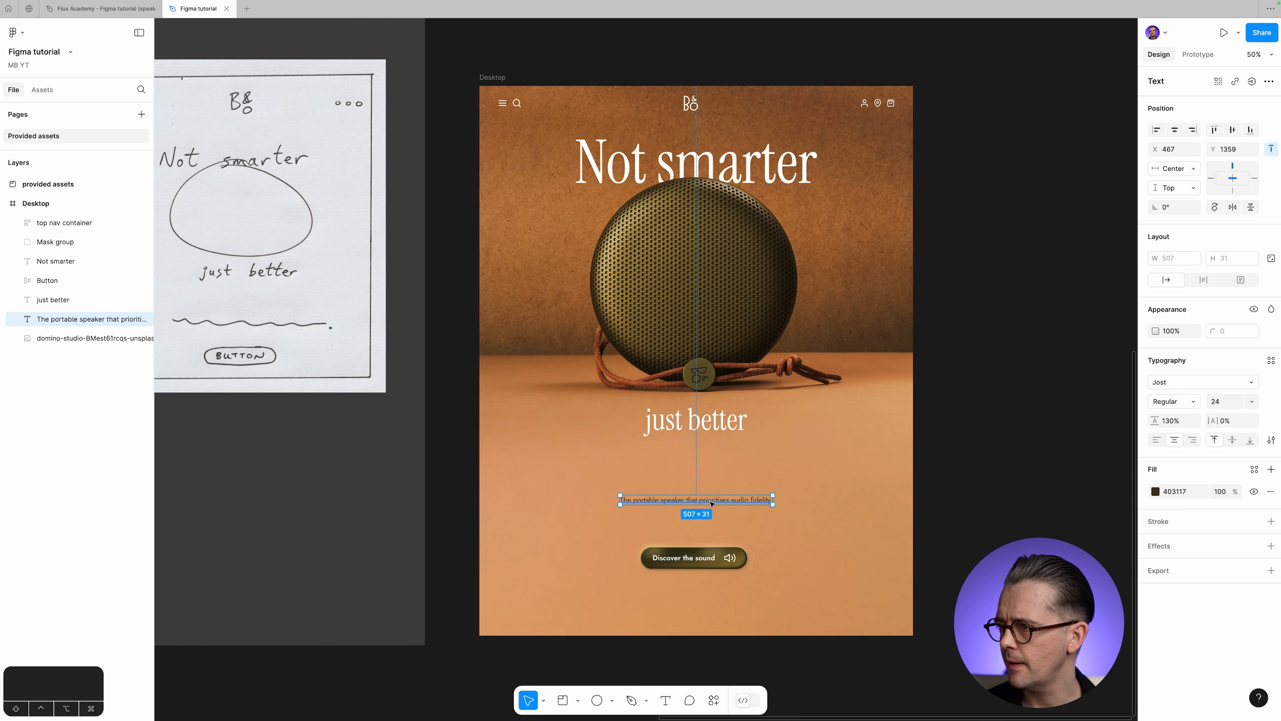
key("z")
left_click_drag(582, 469, 800, 589)
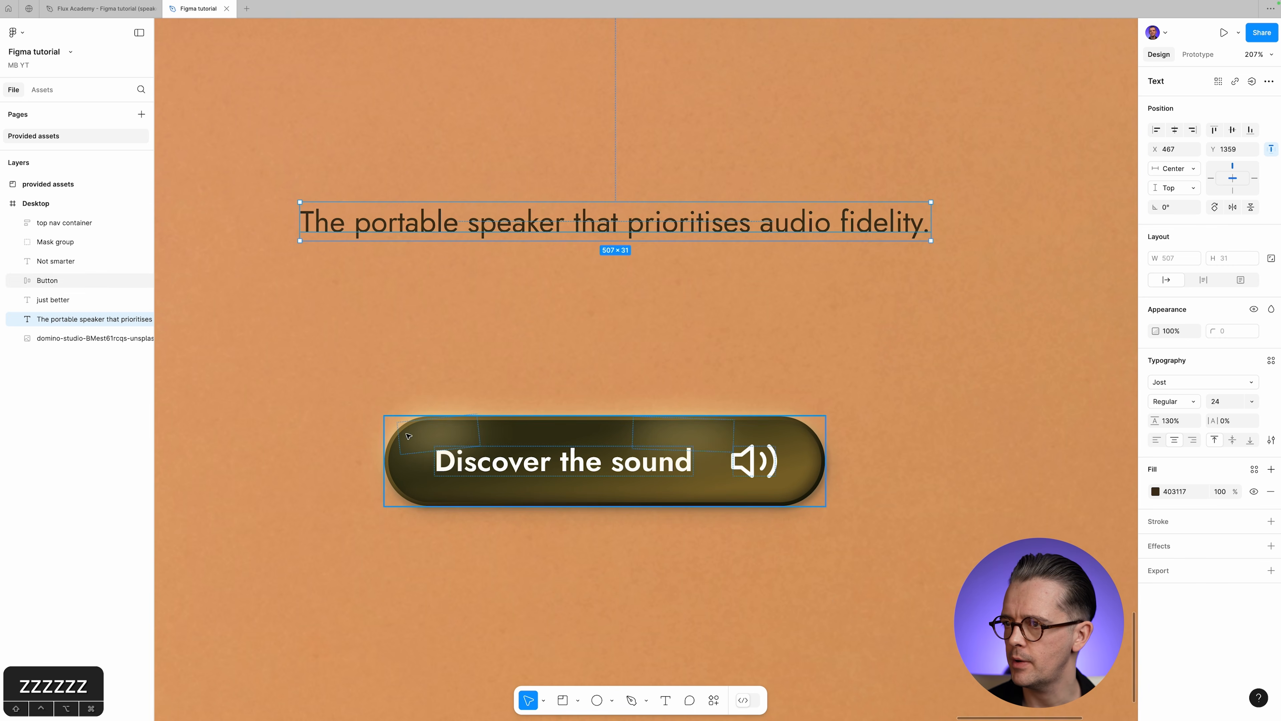
left_click(522, 439)
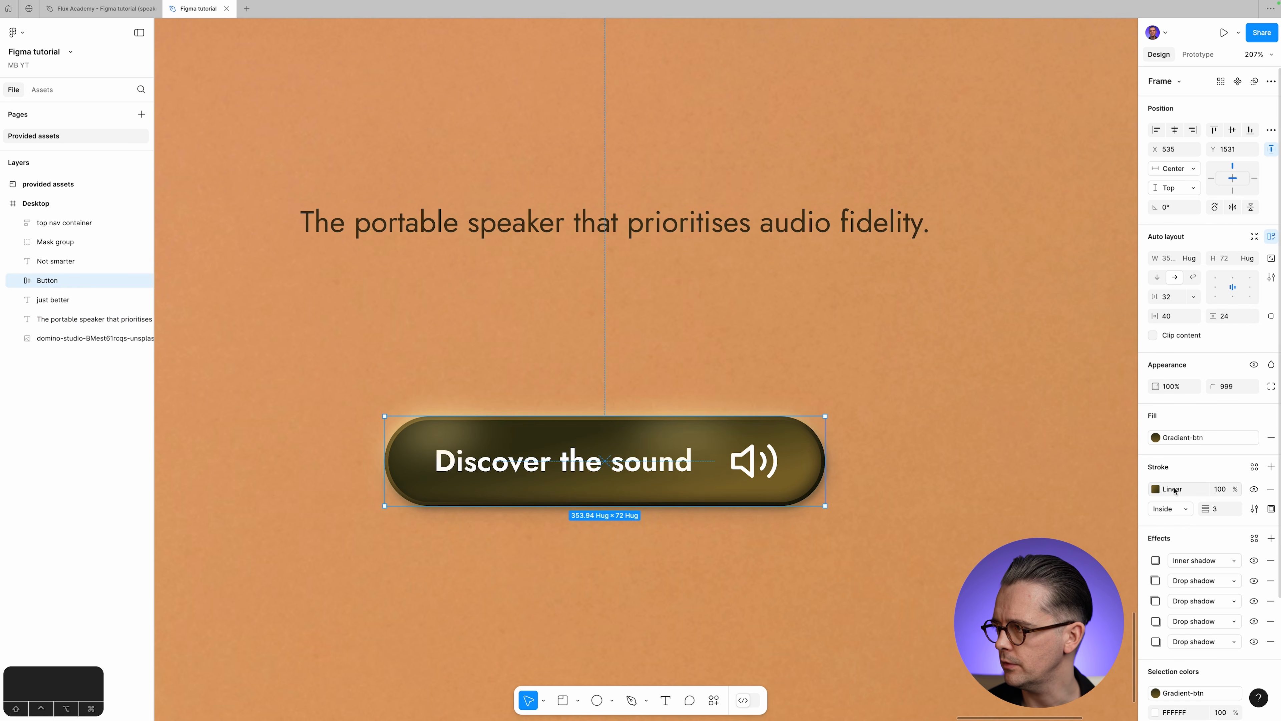
left_click(1155, 489)
left_click(1044, 644)
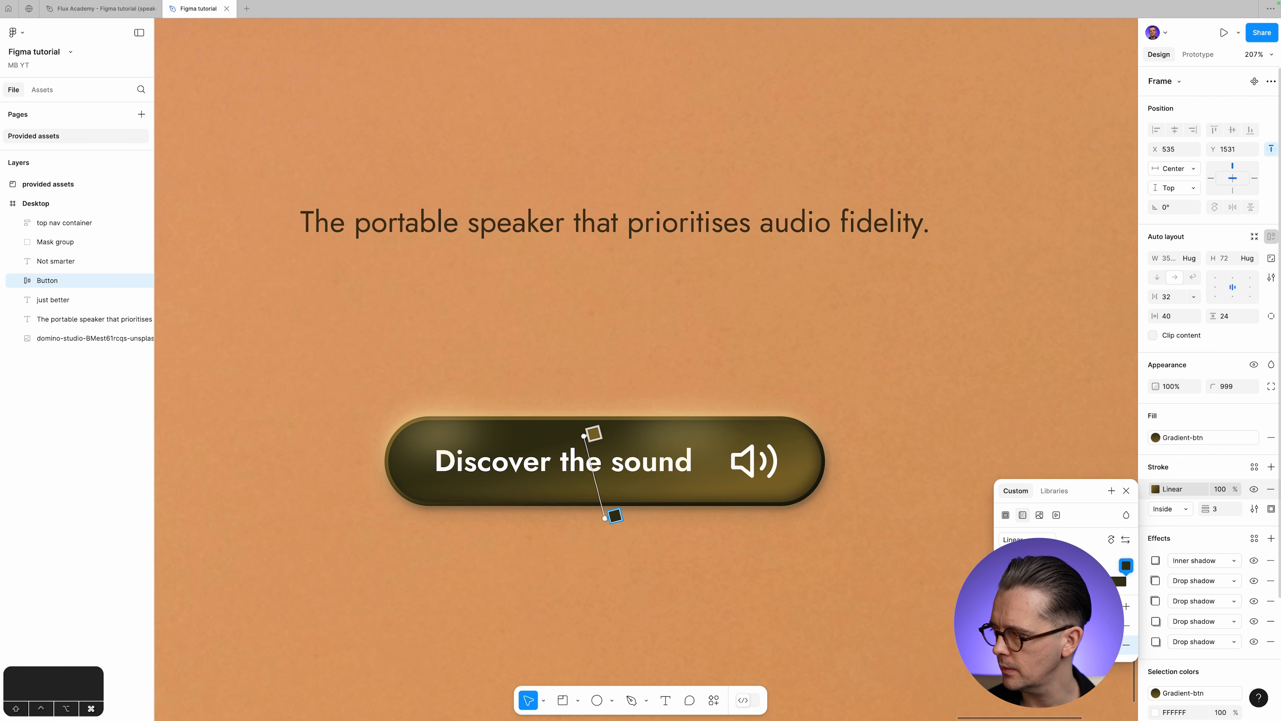
left_click(977, 382)
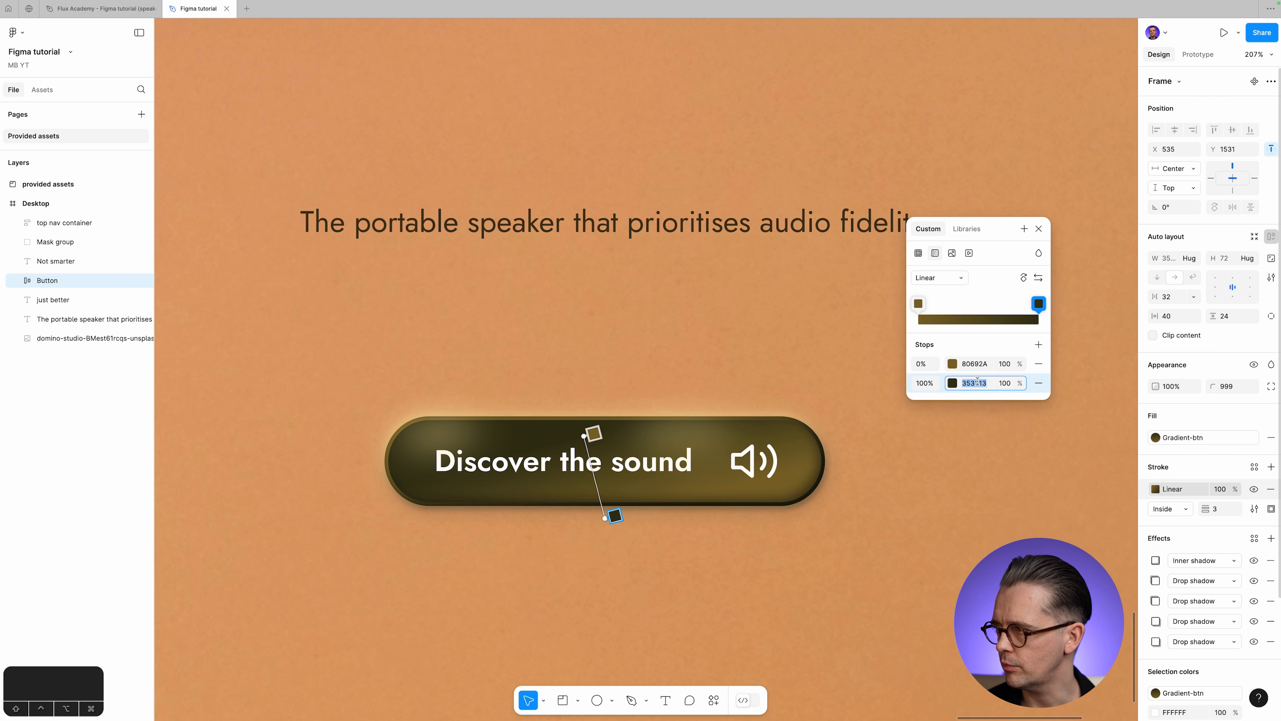
left_click(1039, 229)
Set the fill of the "The portable speaker that prioritises audio fidelity." tagline to 353313 at 100% opacity.
left_click(867, 216)
left_click(1181, 492)
type("353313")
key("Tab")
type("§")
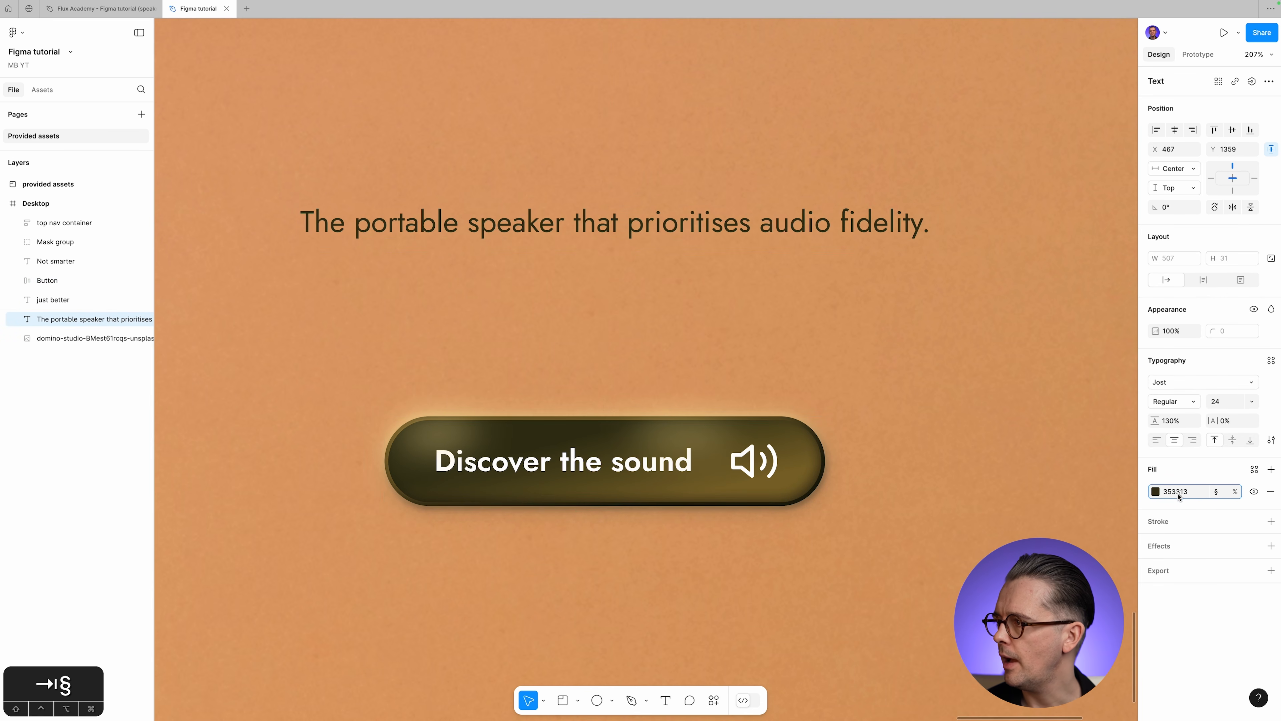
left_click(1218, 493)
type("100")
key("Tab")
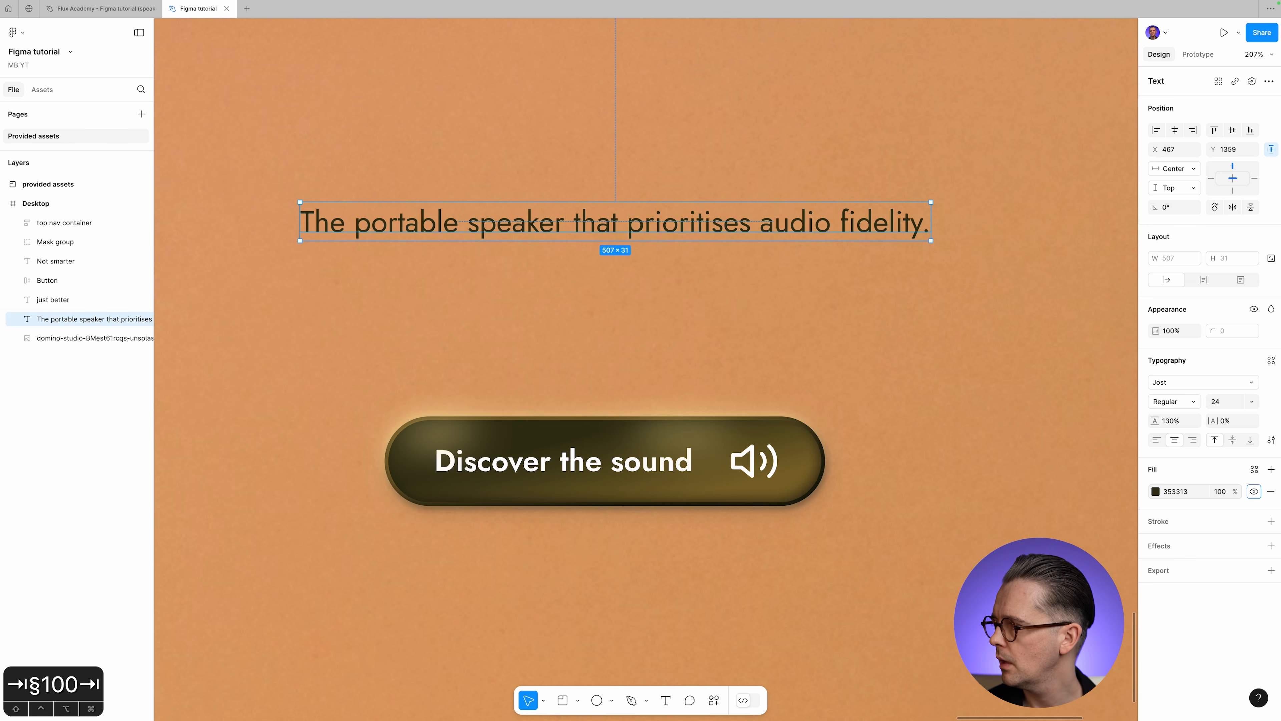
Create a color style named "green-dark" from the tagline's fill.
left_click(1255, 469)
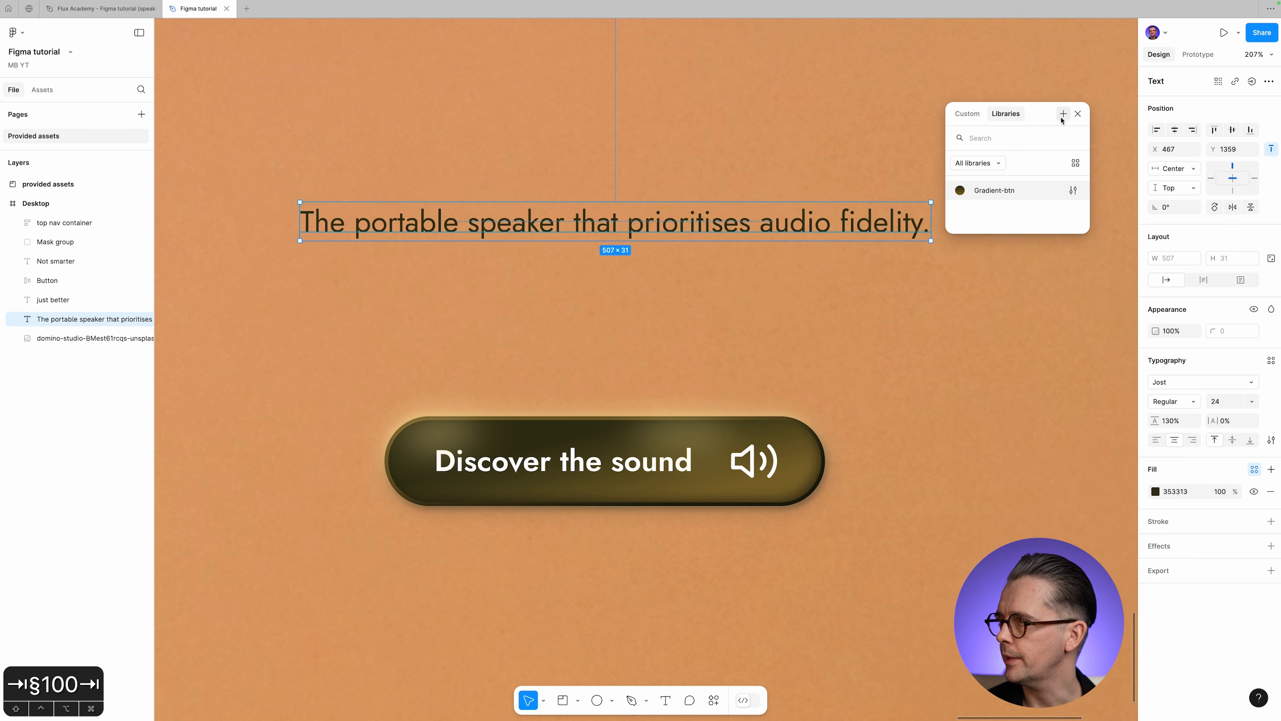
left_click(1062, 114)
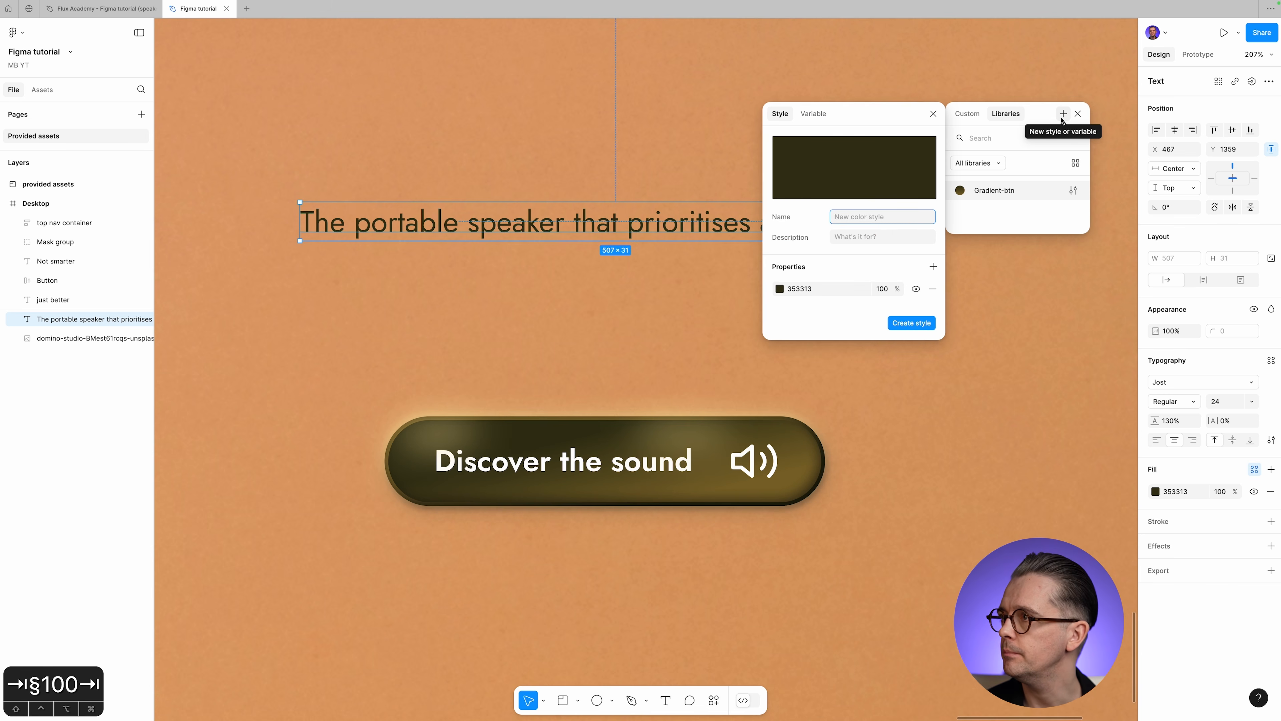
type("dark")
key("super+a")
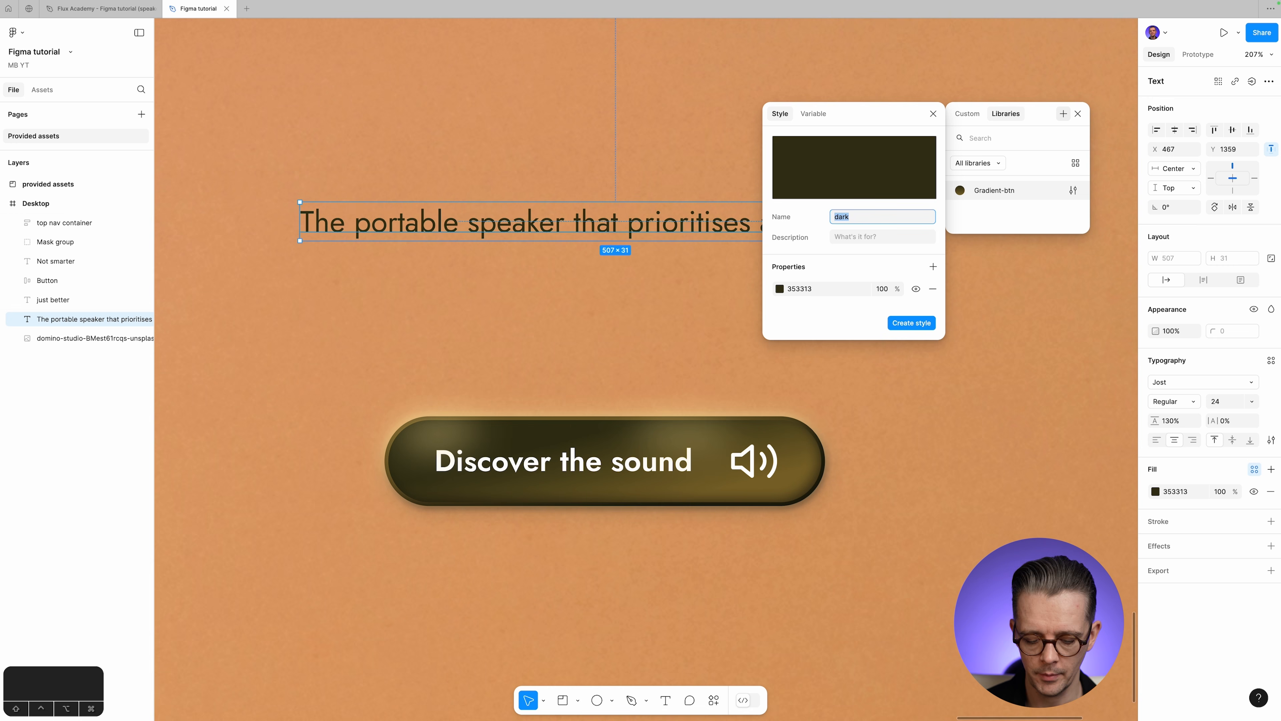
type("green-dark")
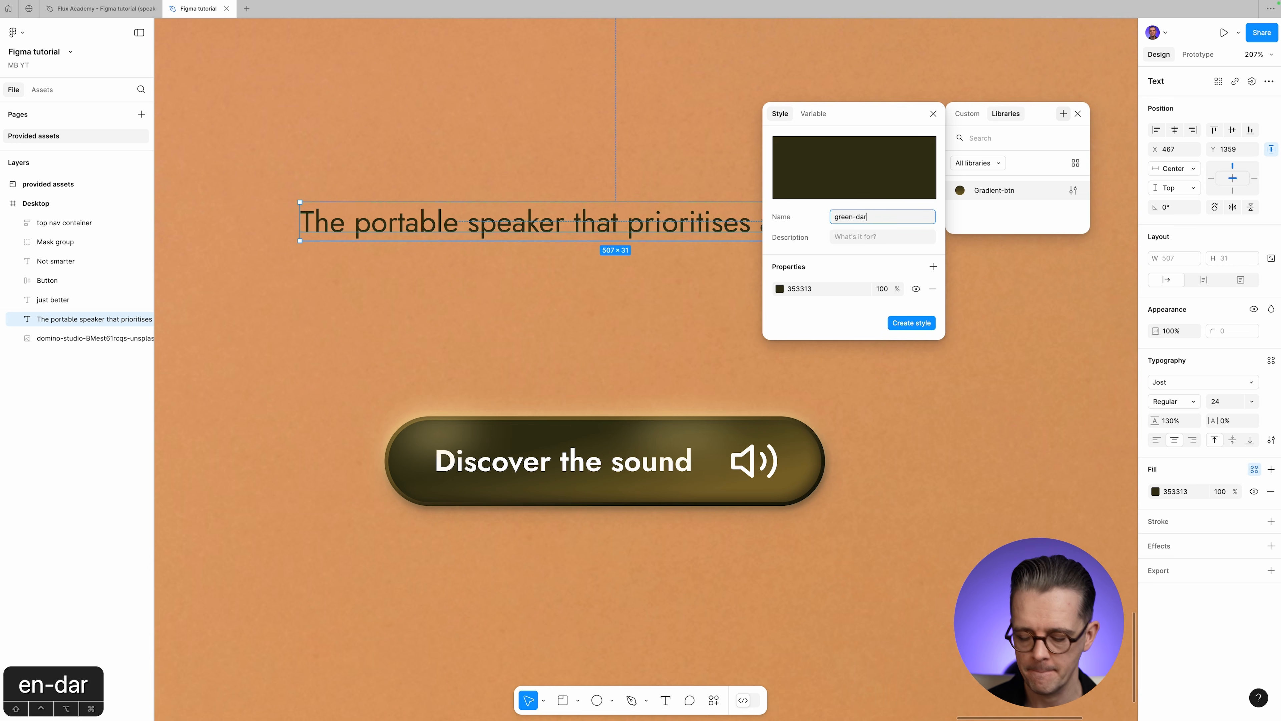
left_click(911, 323)
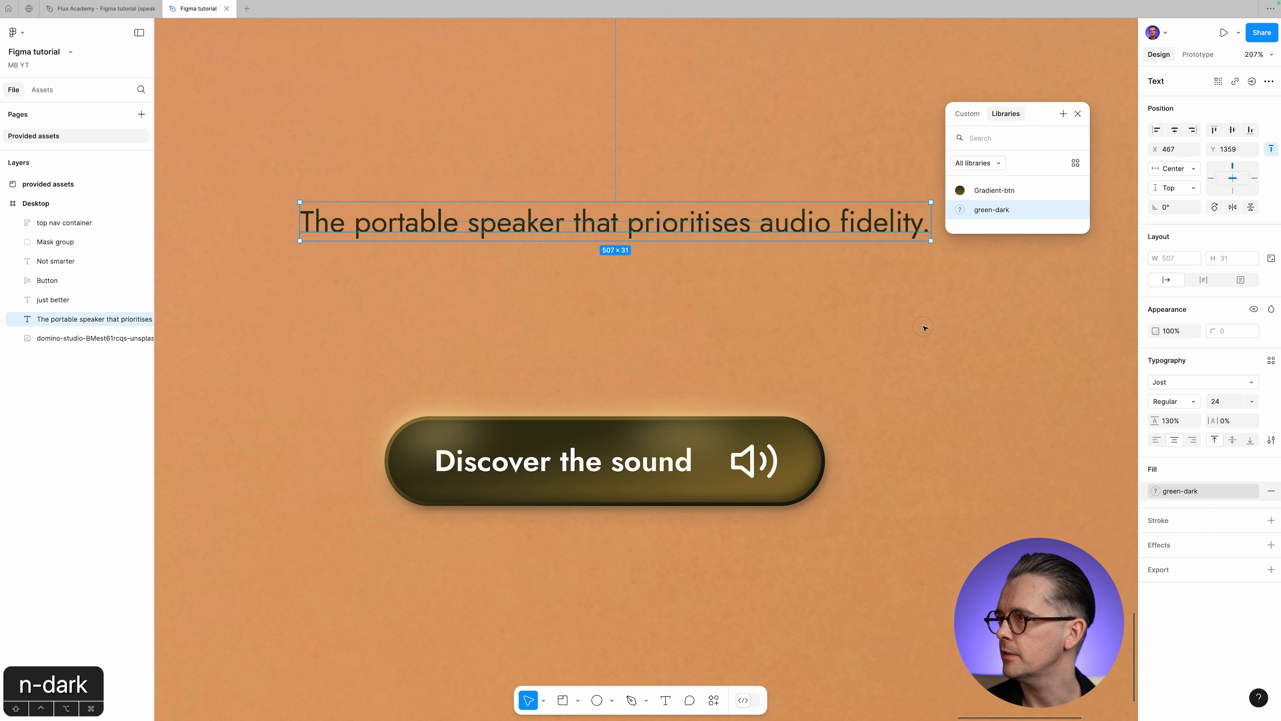
key("Escape")
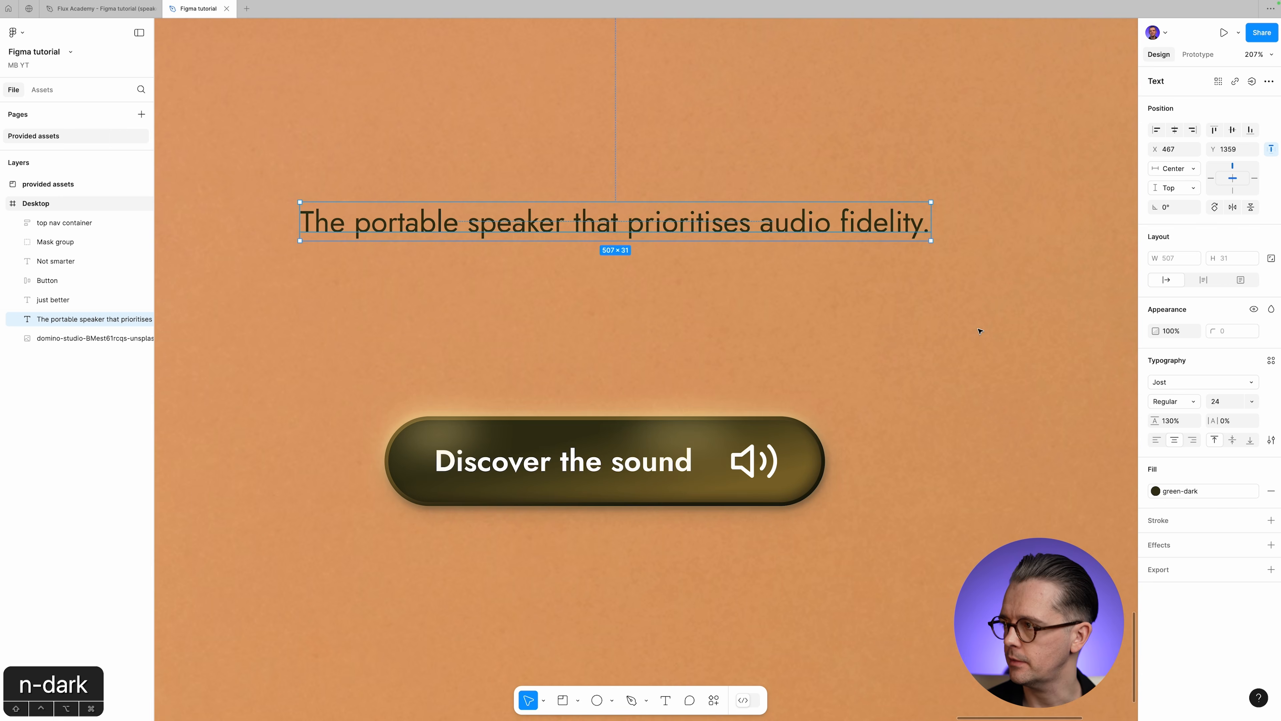
Move the tagline up to Y 1321, with equal gaps to "just better" above and the button below.
key("super+minus")
key("super+minus")
left_click_drag(843, 323, 867, 406)
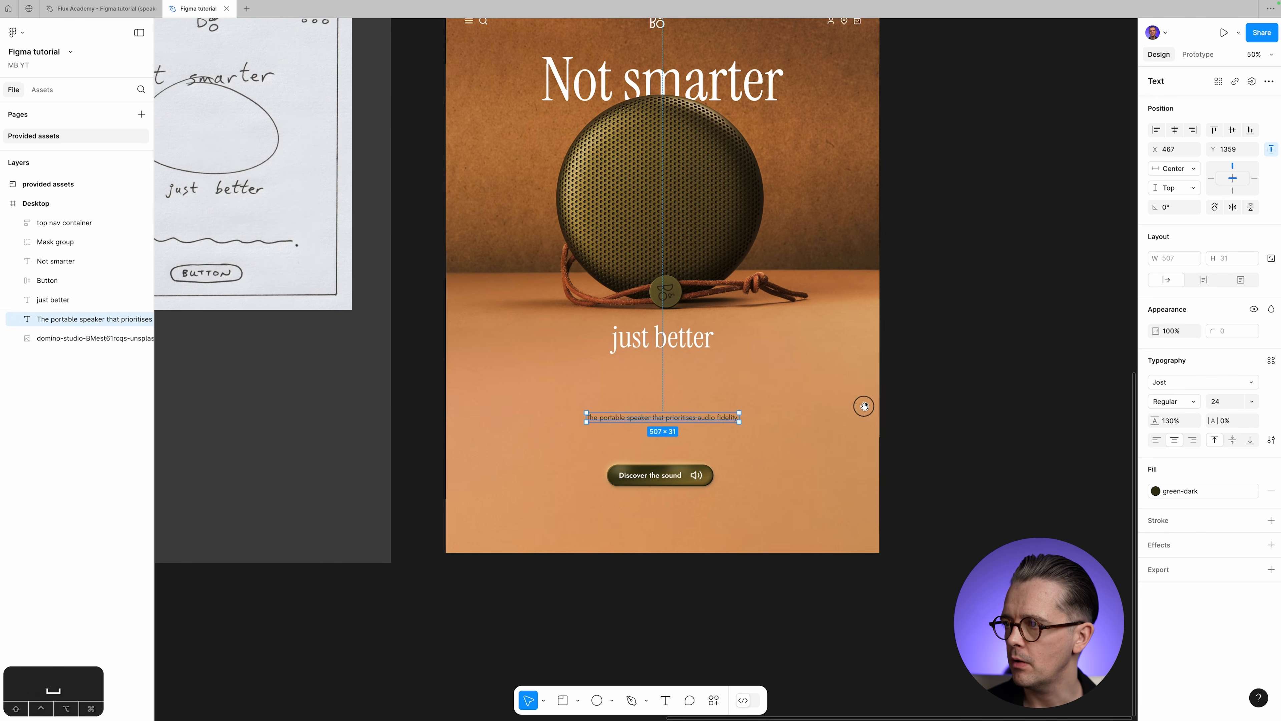
left_click_drag(701, 414, 701, 407)
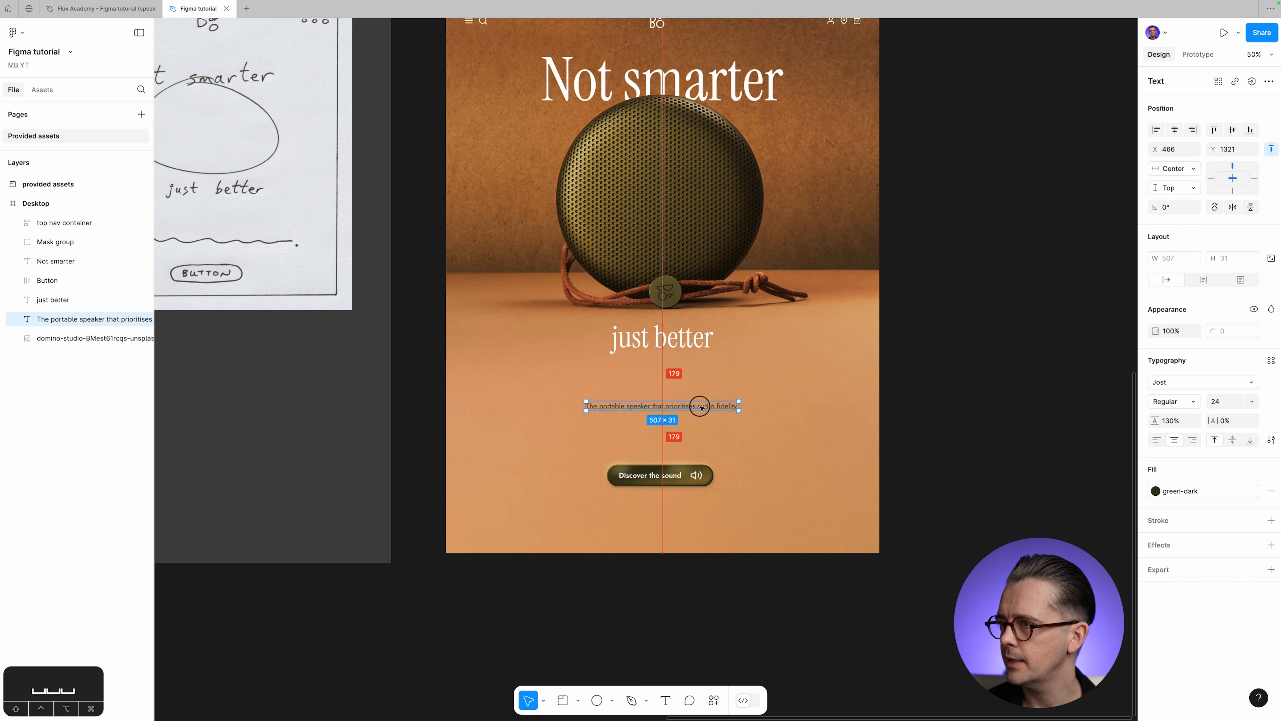
left_click_drag(700, 406, 700, 406)
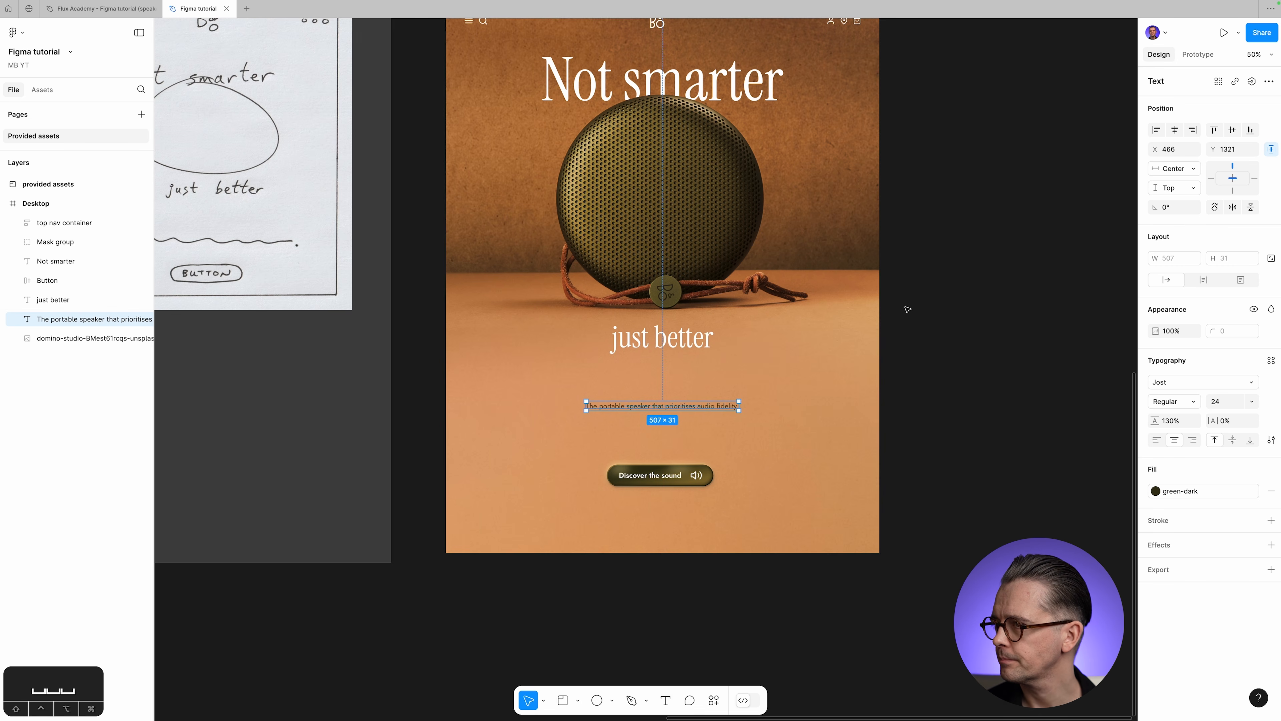
left_click(997, 345)
Reduce the vertical gap between the "just better" heading and the tagline to 160.
key("z")
left_click_drag(535, 315, 829, 495)
left_click(610, 369)
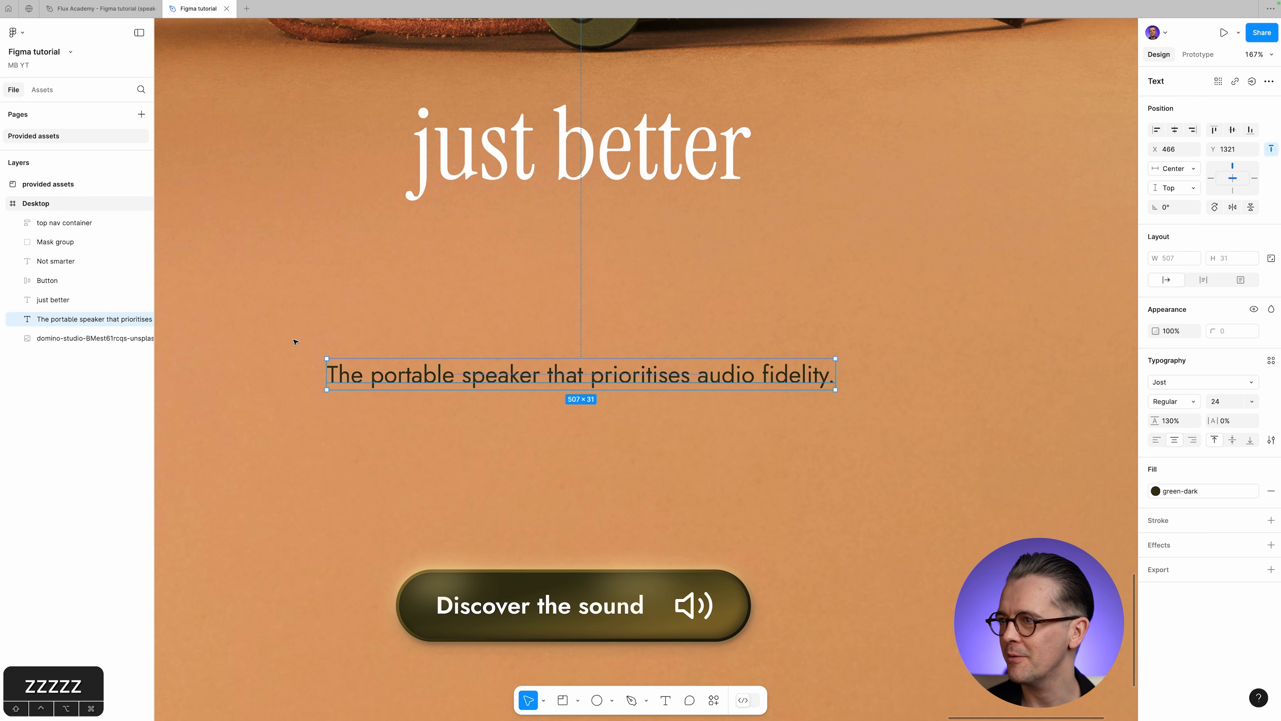
left_click(491, 190, "shift")
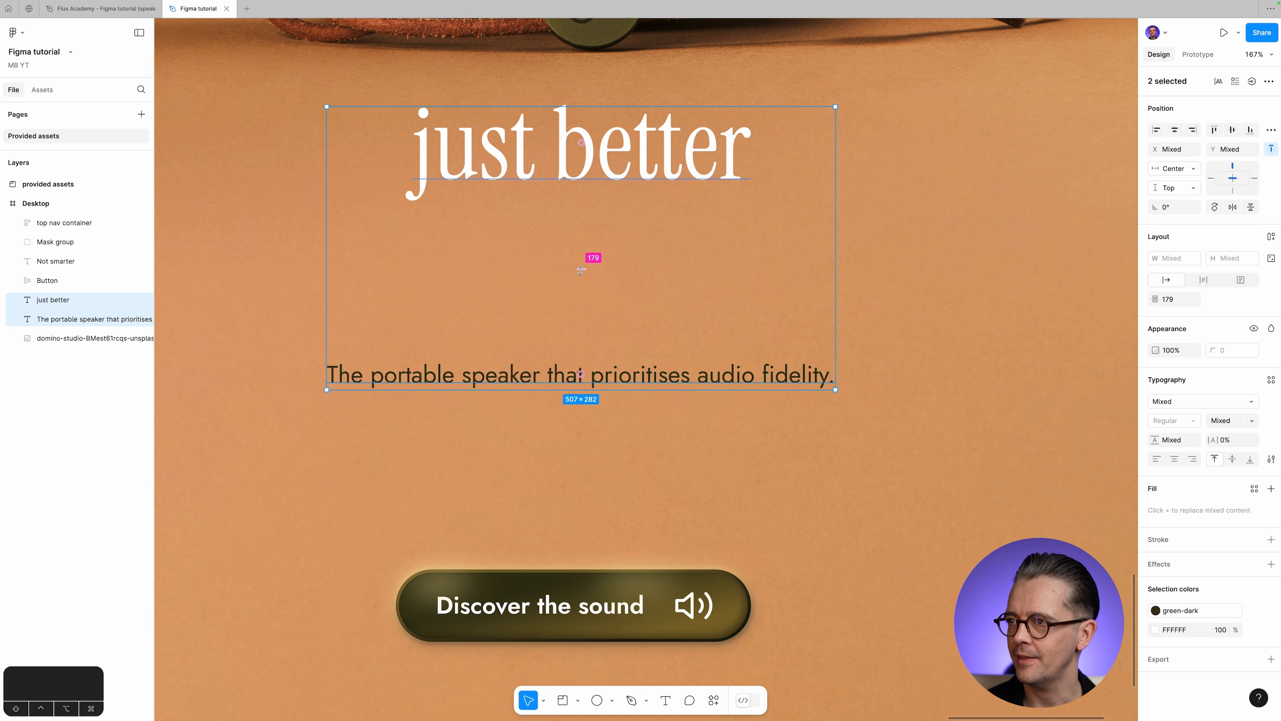
left_click(656, 376)
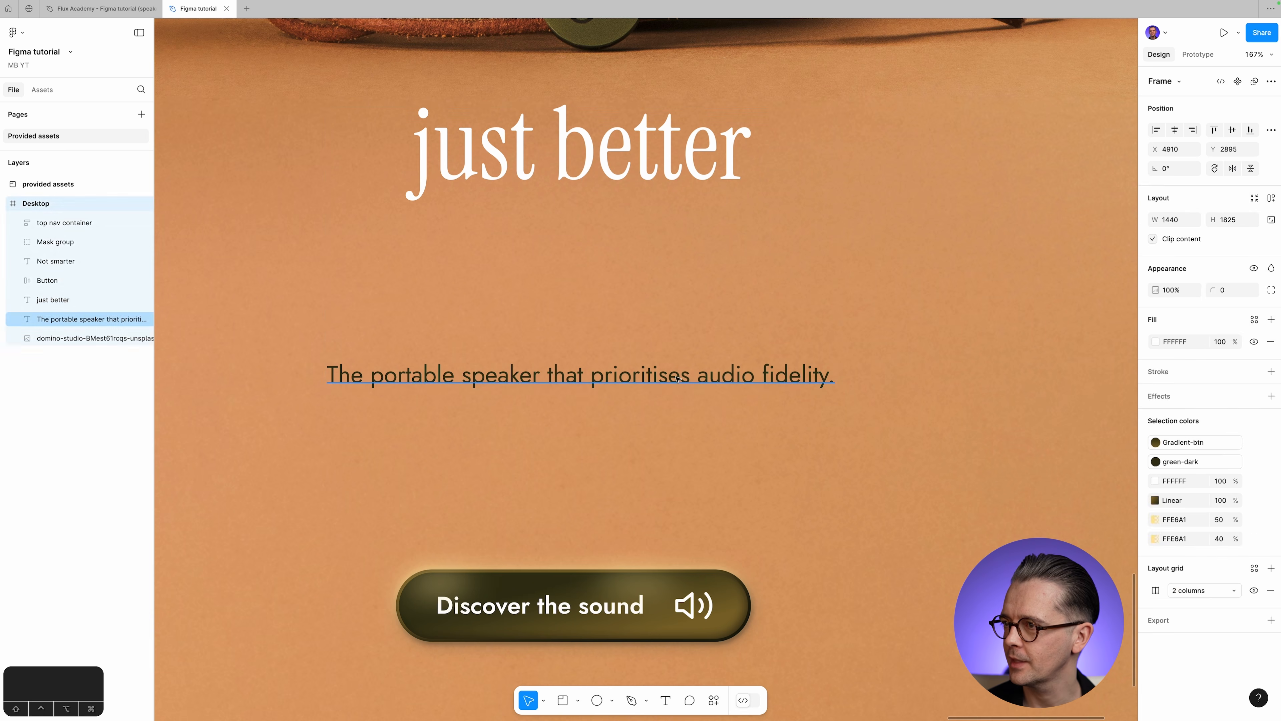
left_click(585, 157)
left_click(626, 376)
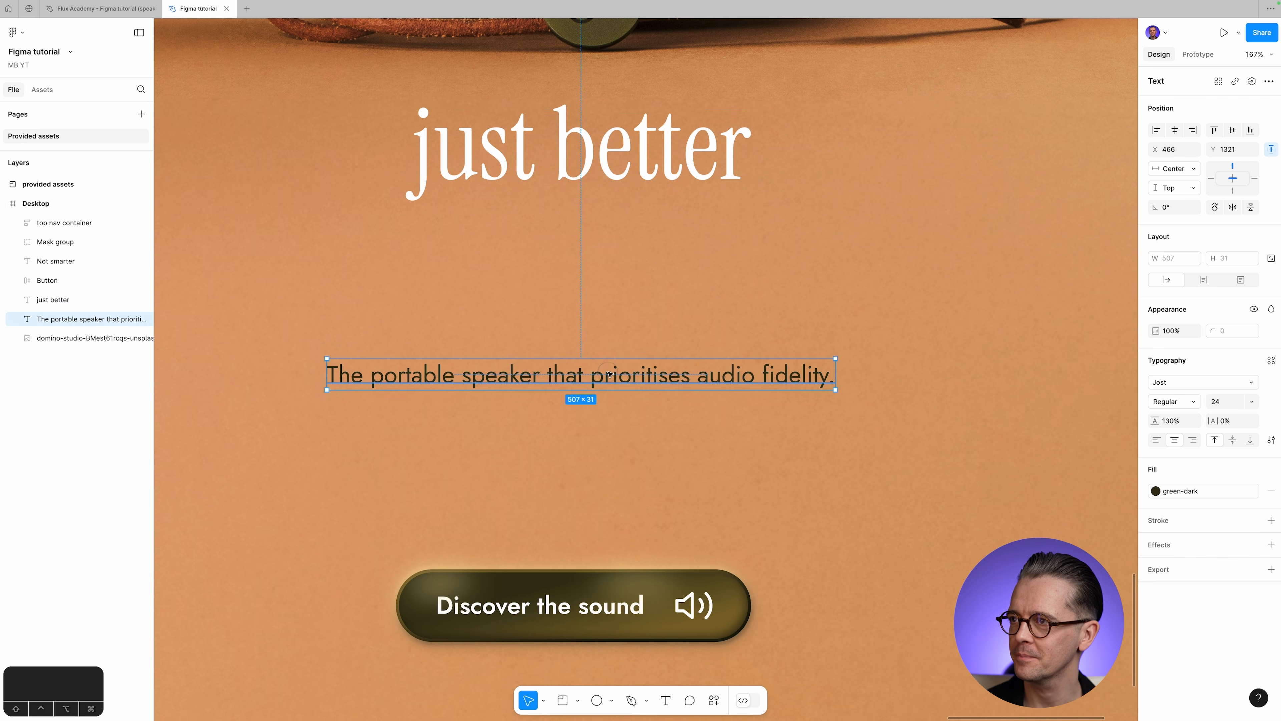
left_click(585, 170, "shift")
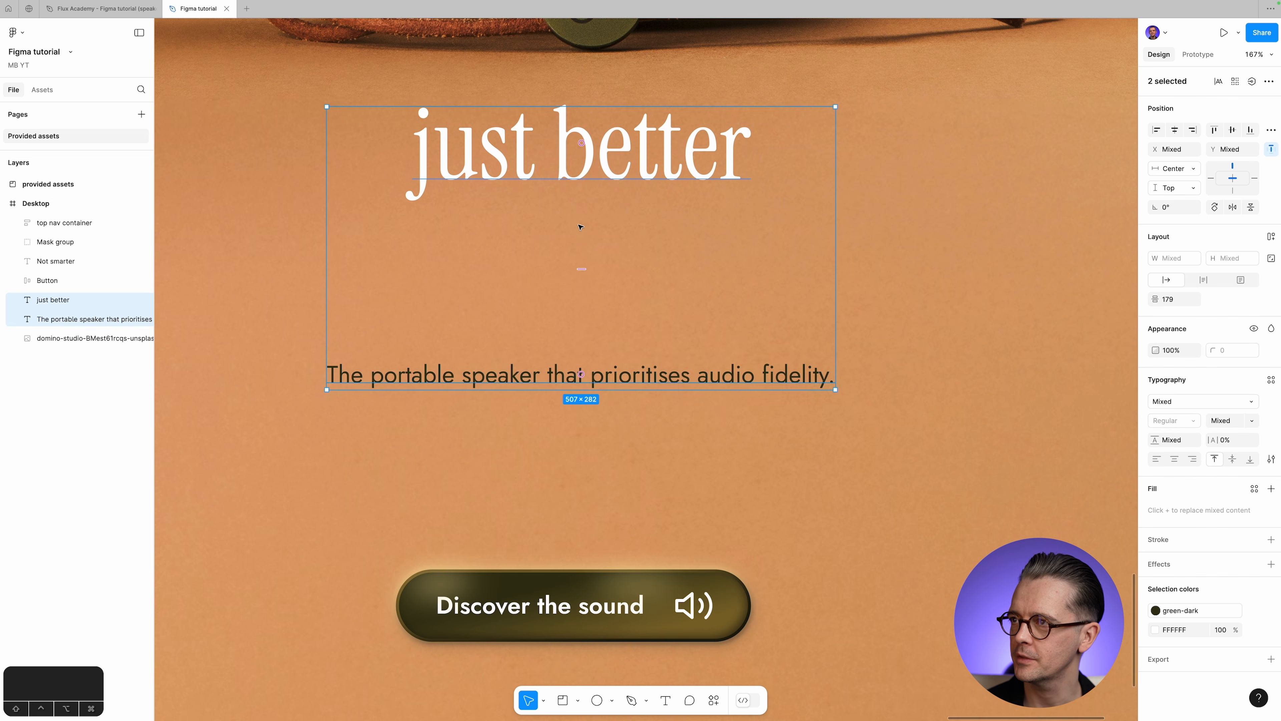
left_click_drag(582, 271, 580, 260)
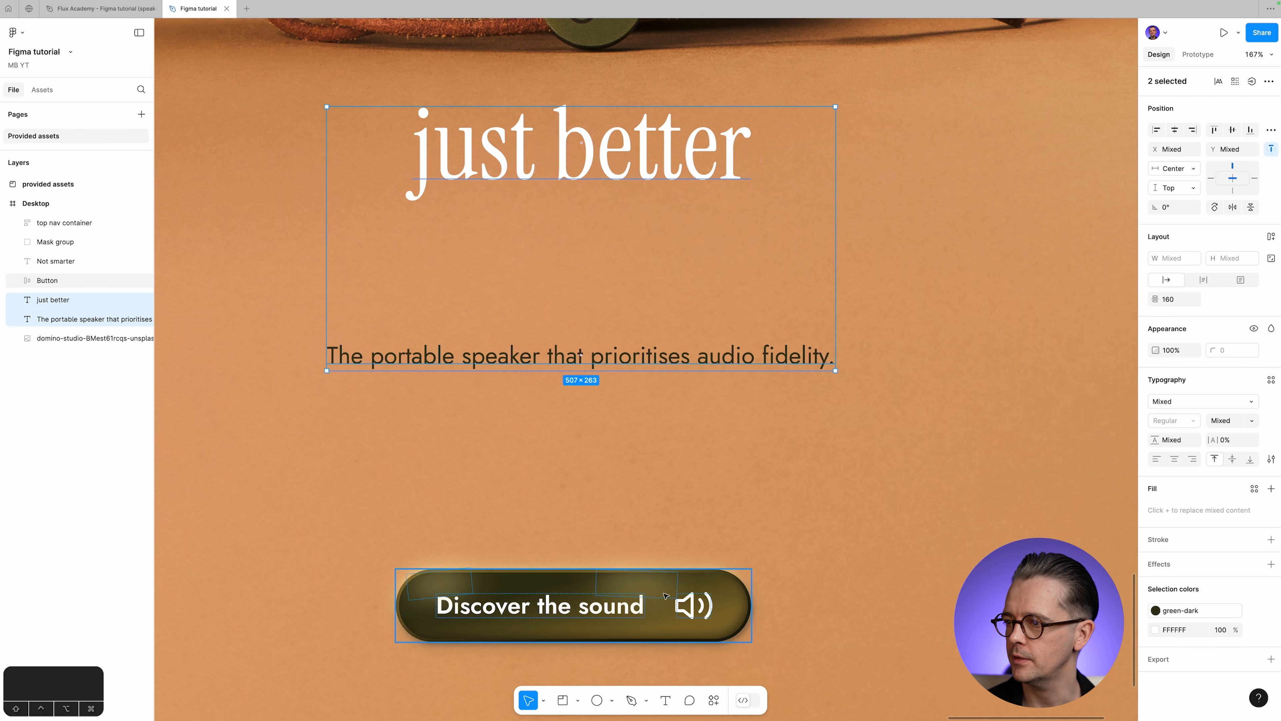
Move the "Discover the sound" button up to Y 1493, leaving a gap of 160 below the tagline.
left_click(50, 280)
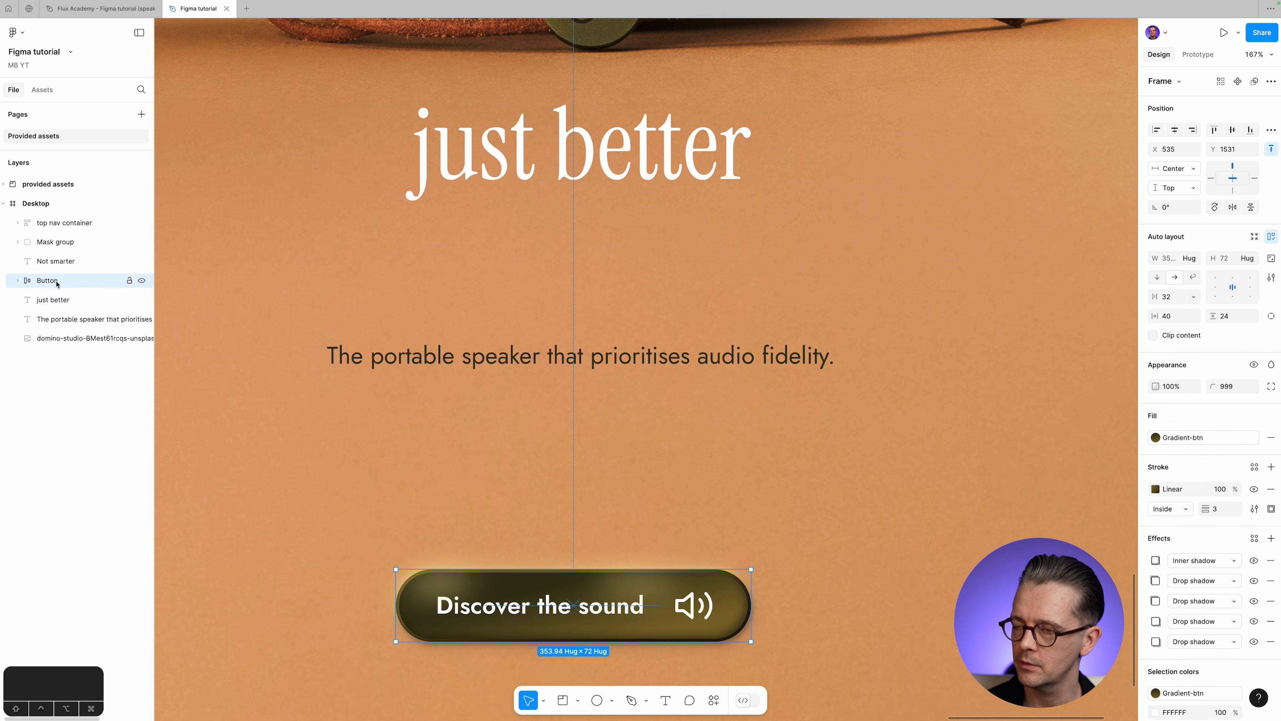
left_click_drag(619, 588, 618, 550)
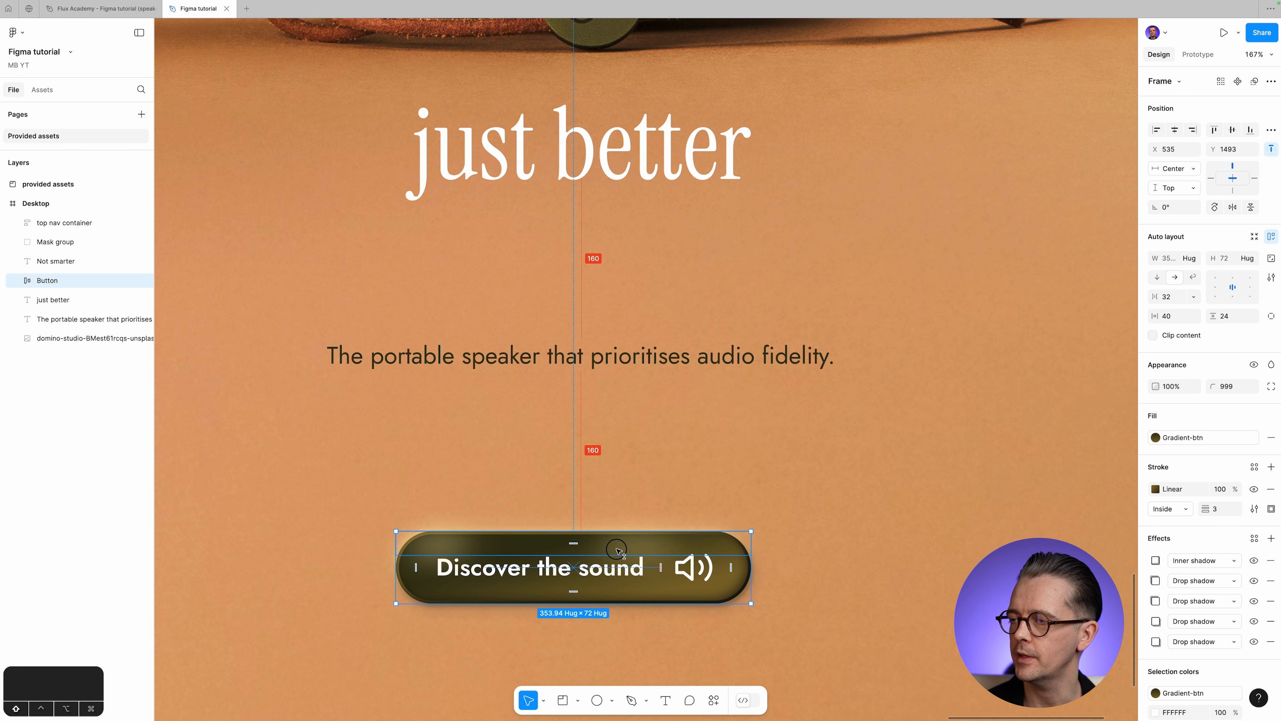
left_click(787, 544)
key("super+0")
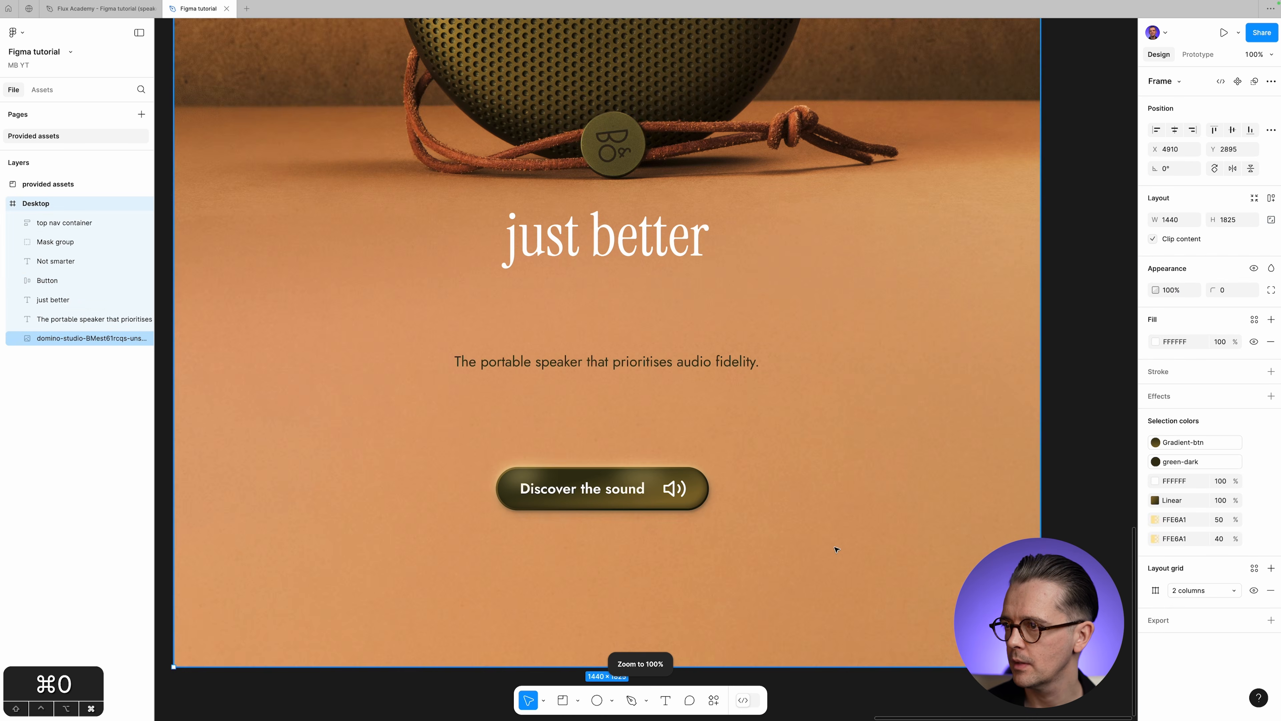
Shorten the Desktop frame from its lower edge to a height of 1743.
key("super+minus")
key("space")
left_click_drag(878, 434, 907, 517)
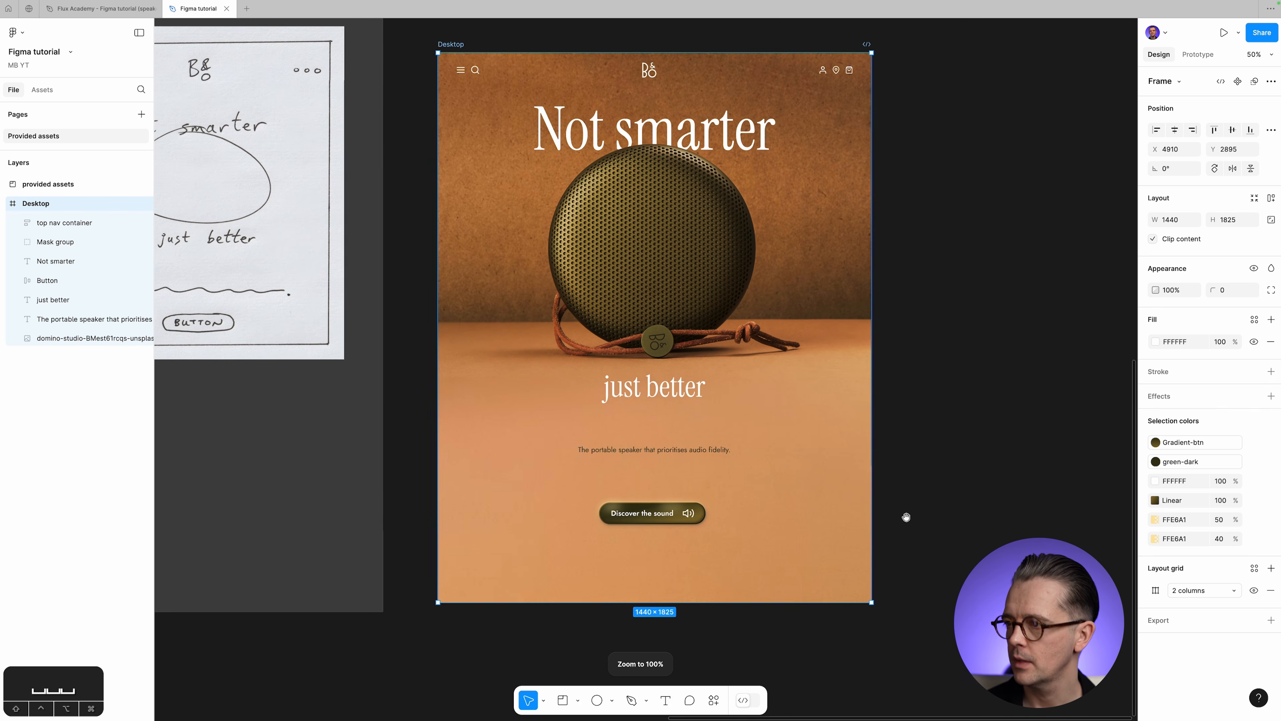
key("super+minus")
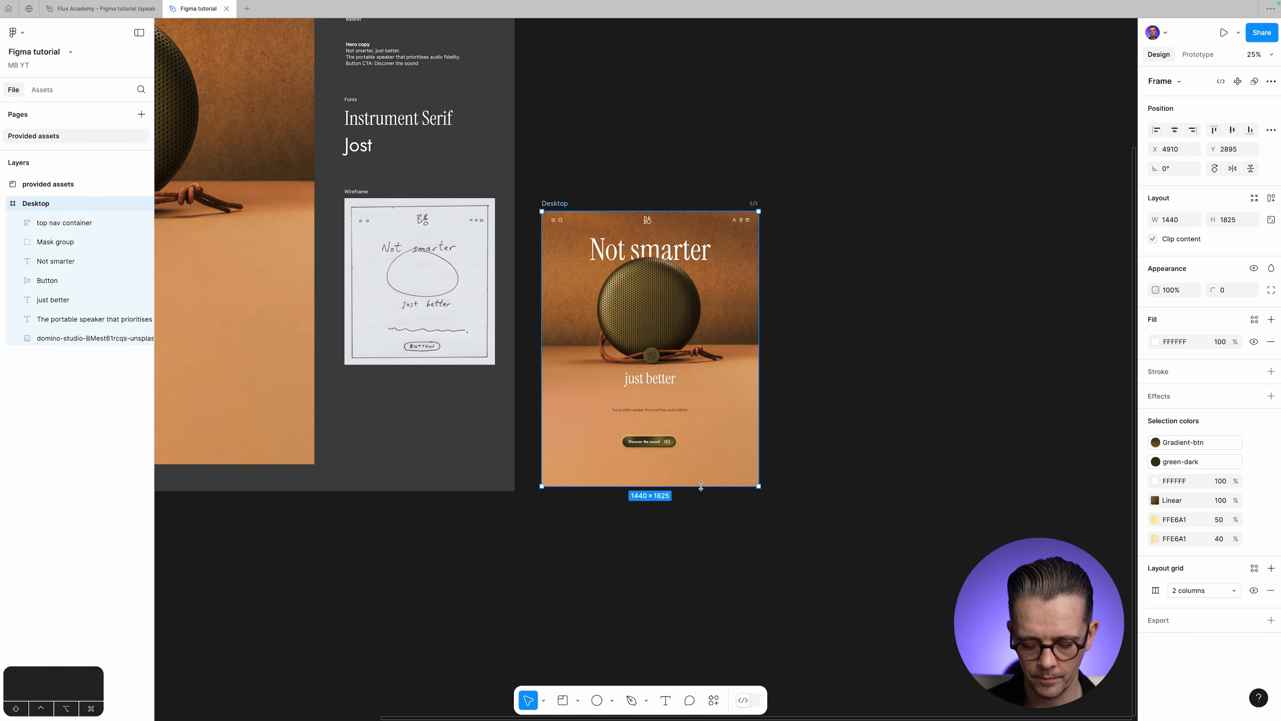
left_click_drag(701, 487, 697, 474)
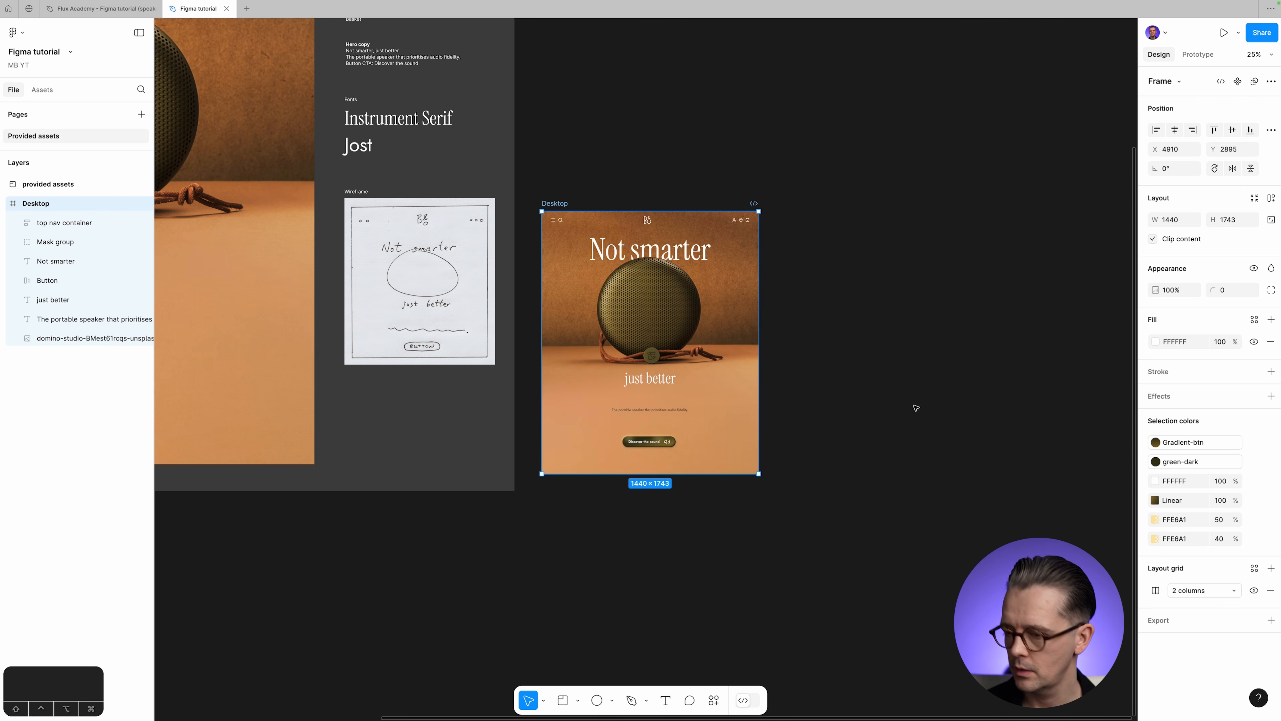
Move the "Discover the sound" button up by 80 by subtracting it from its Y position.
key("ctrl+plus")
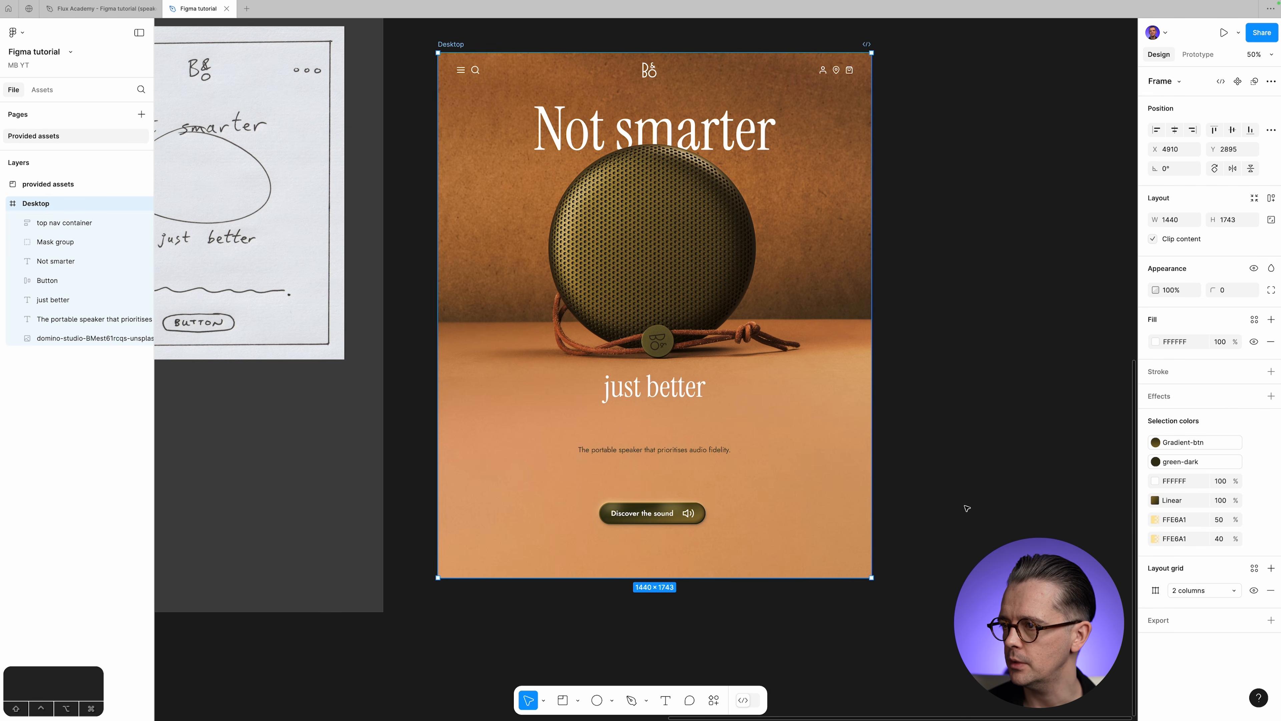
key("z")
left_click_drag(566, 431, 788, 561)
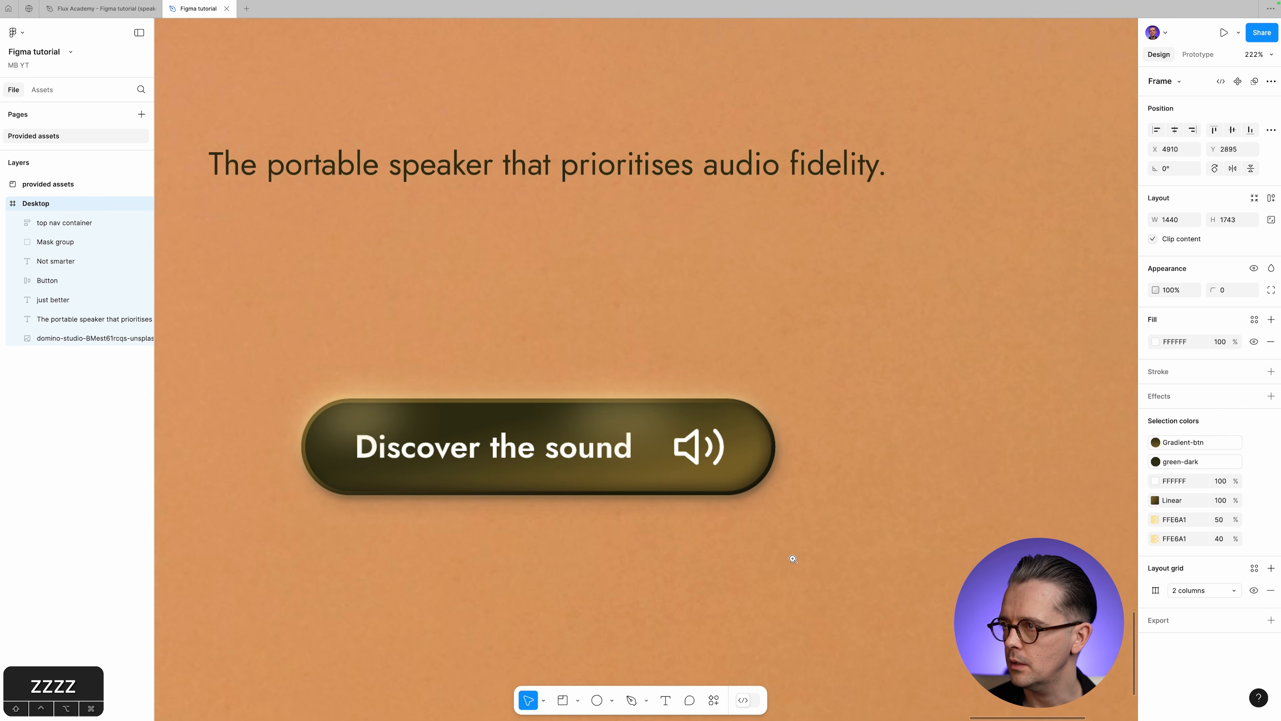
key("space")
left_click_drag(717, 334, 793, 343)
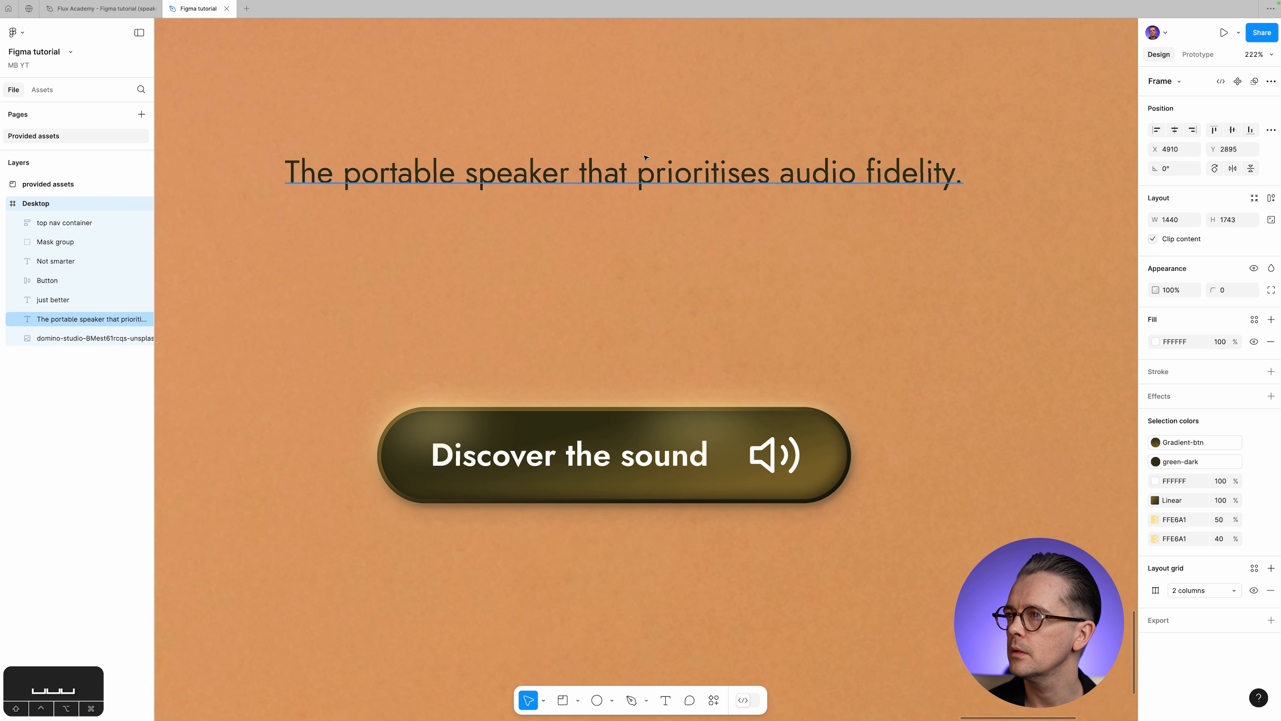
left_click(67, 281)
left_click(1242, 149)
type("-80")
key("Tab")
left_click(927, 451)
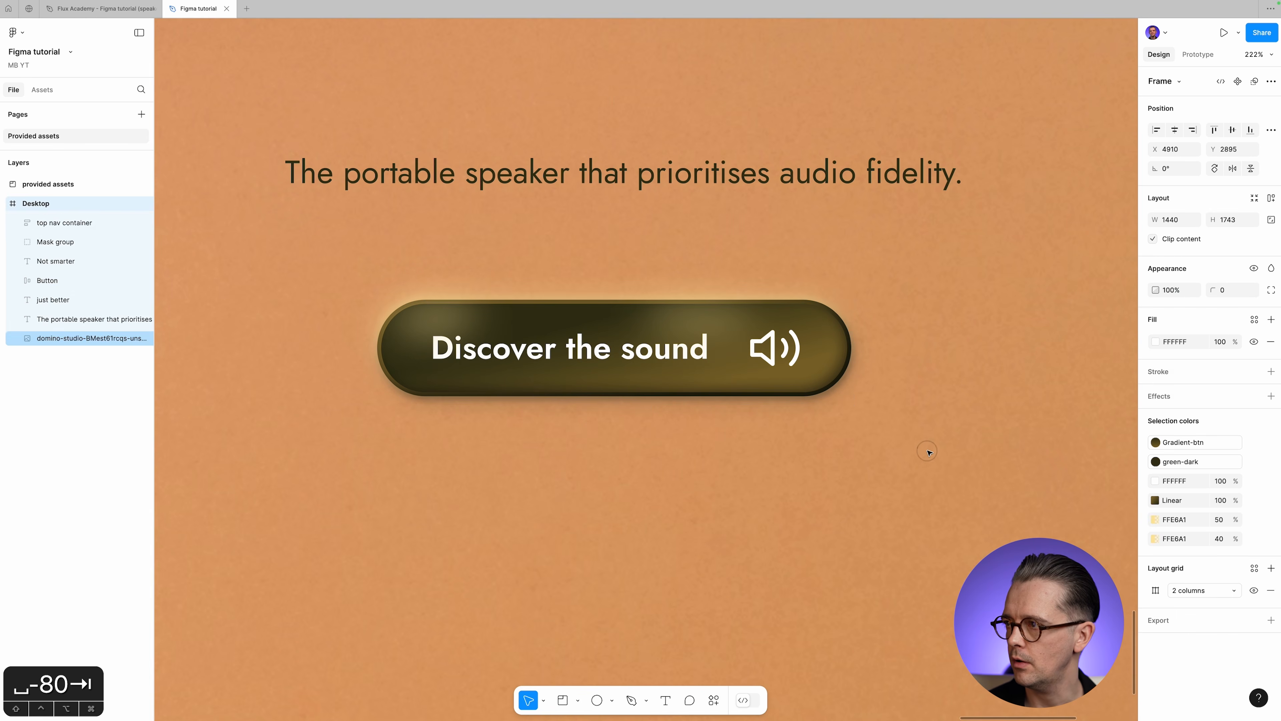
Move the "Discover the sound" button up by another 24, to Y 1389.
key("shift+0")
scroll(929, 452, "up", 3)
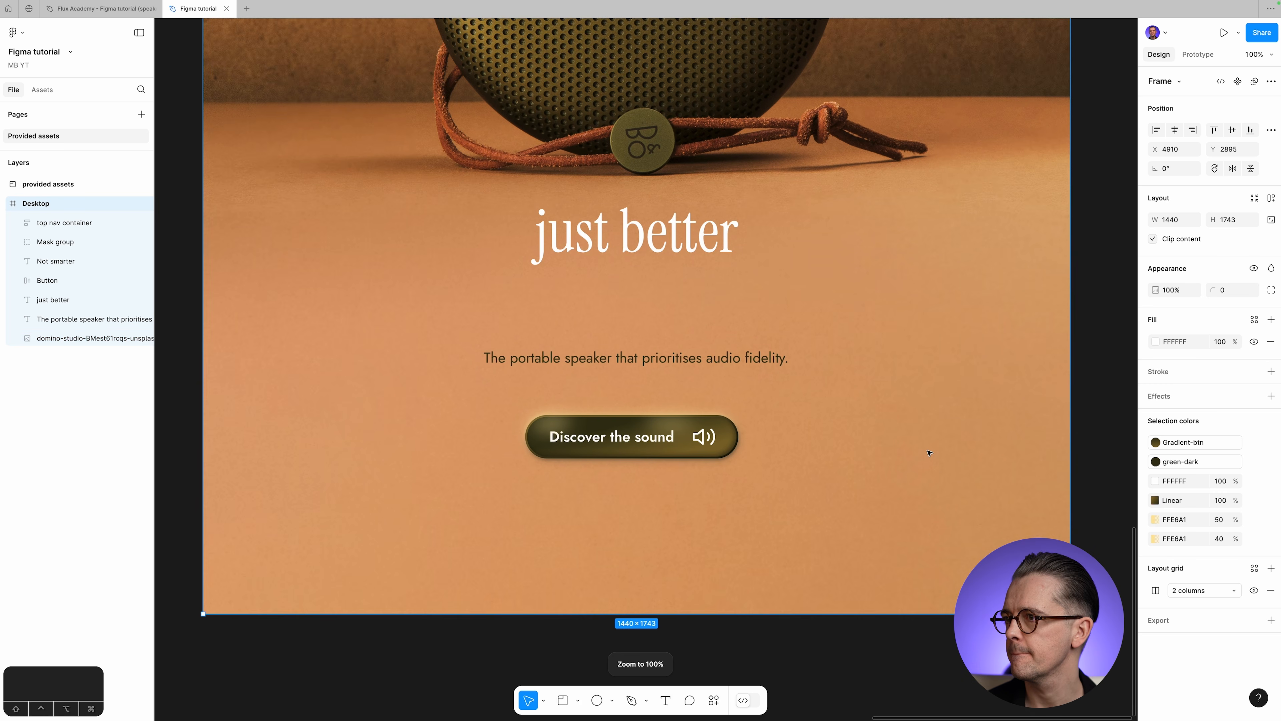
left_click(65, 281)
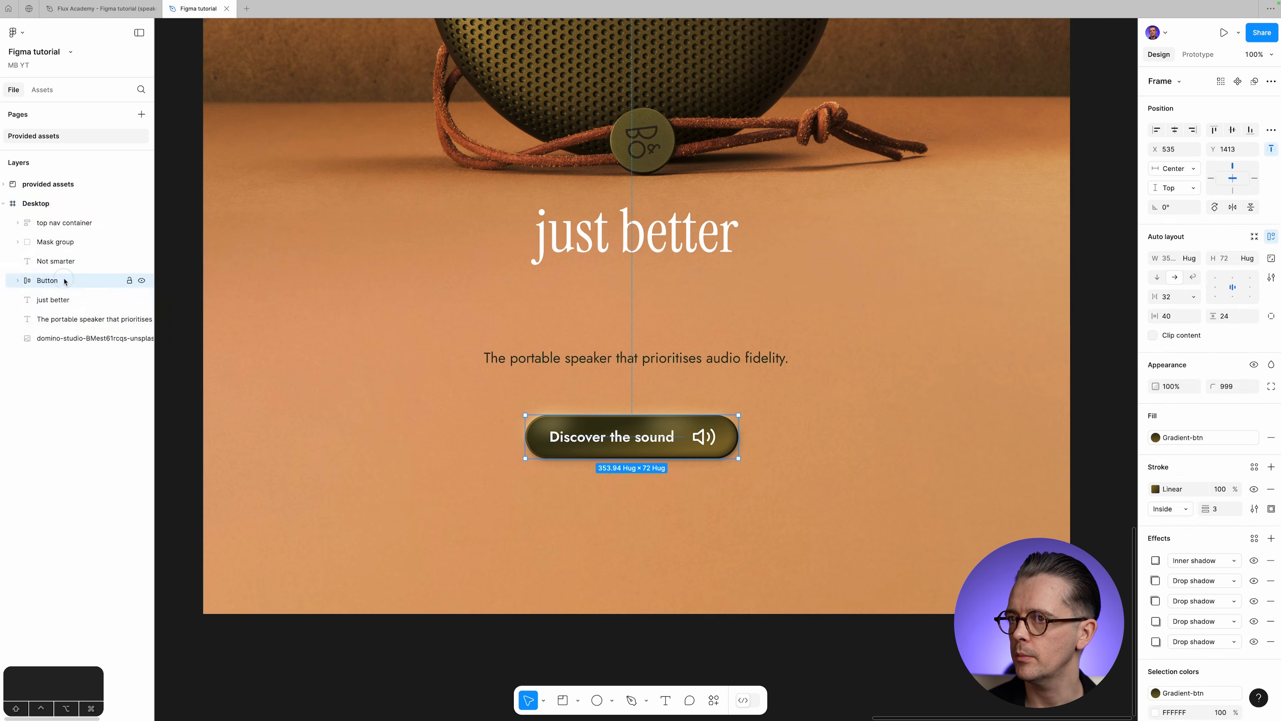
left_click(1247, 151)
type("-24")
key("Tab")
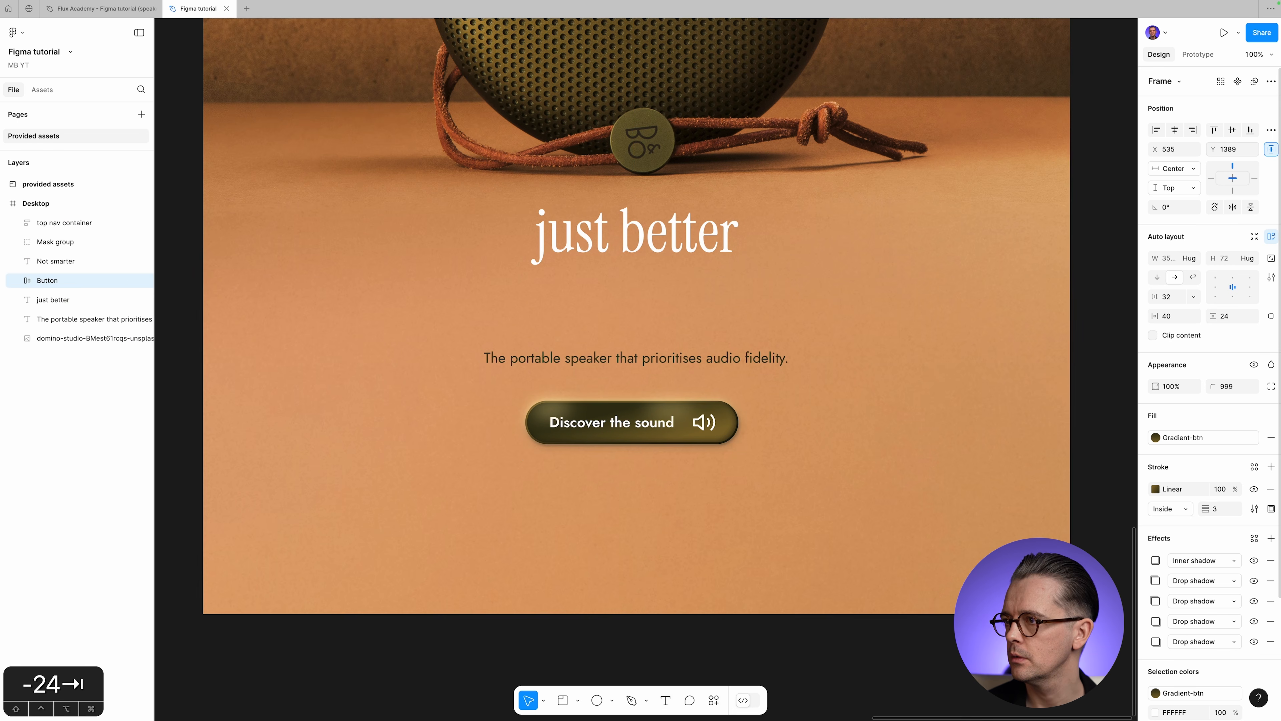
Try the button at Y 1397 and Y 1381, and return it to Y 1389.
left_click(1247, 149)
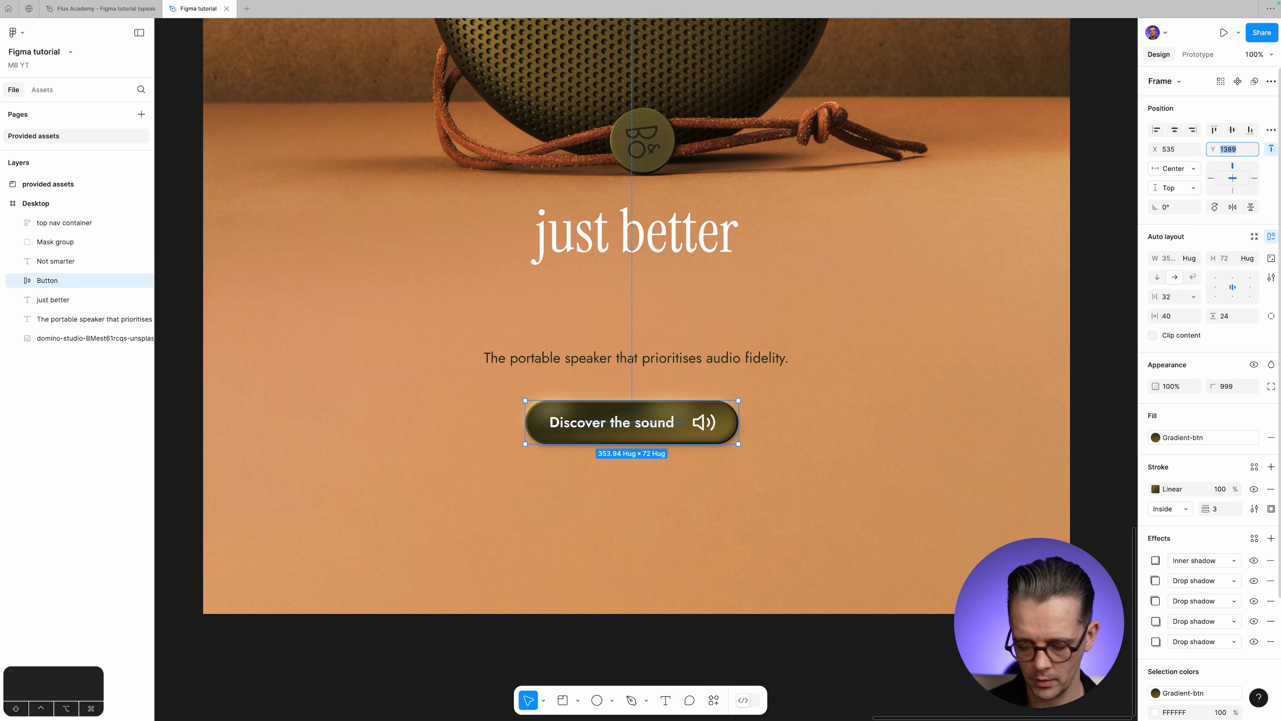
key("shift+Up")
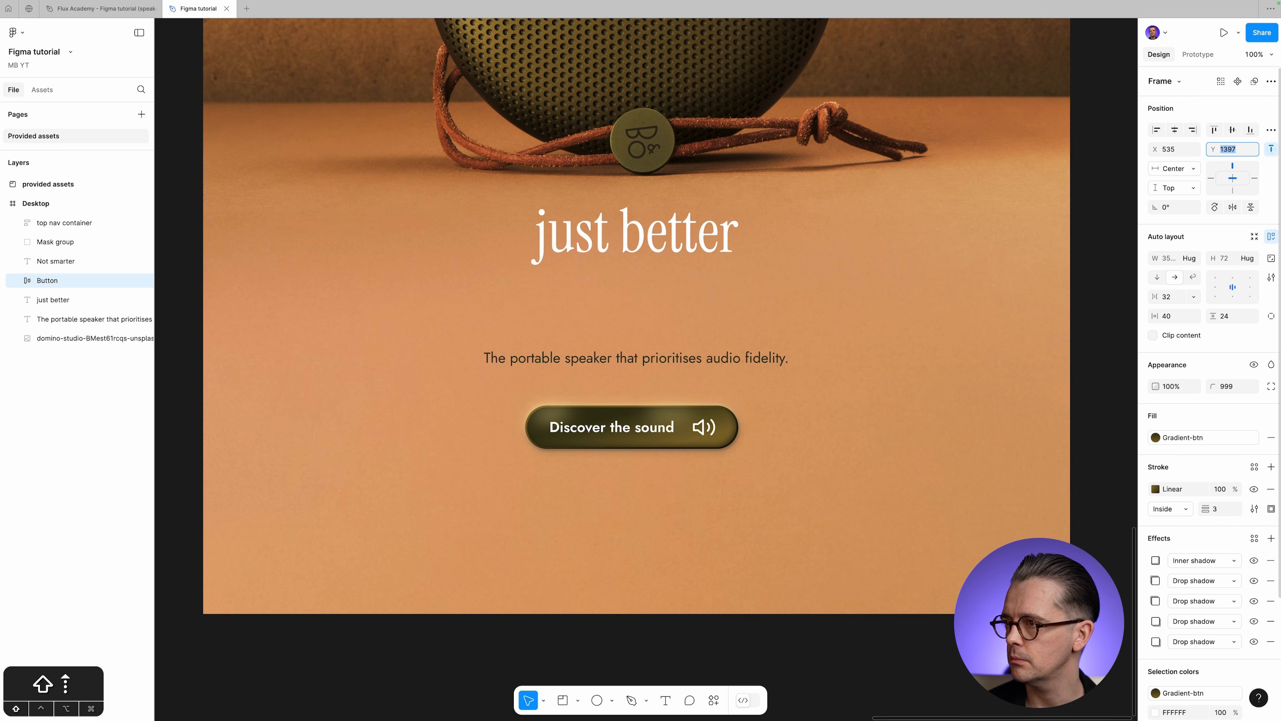
key("shift+Down")
key("shift+Down")
key("shift+Down")
key("shift+Up")
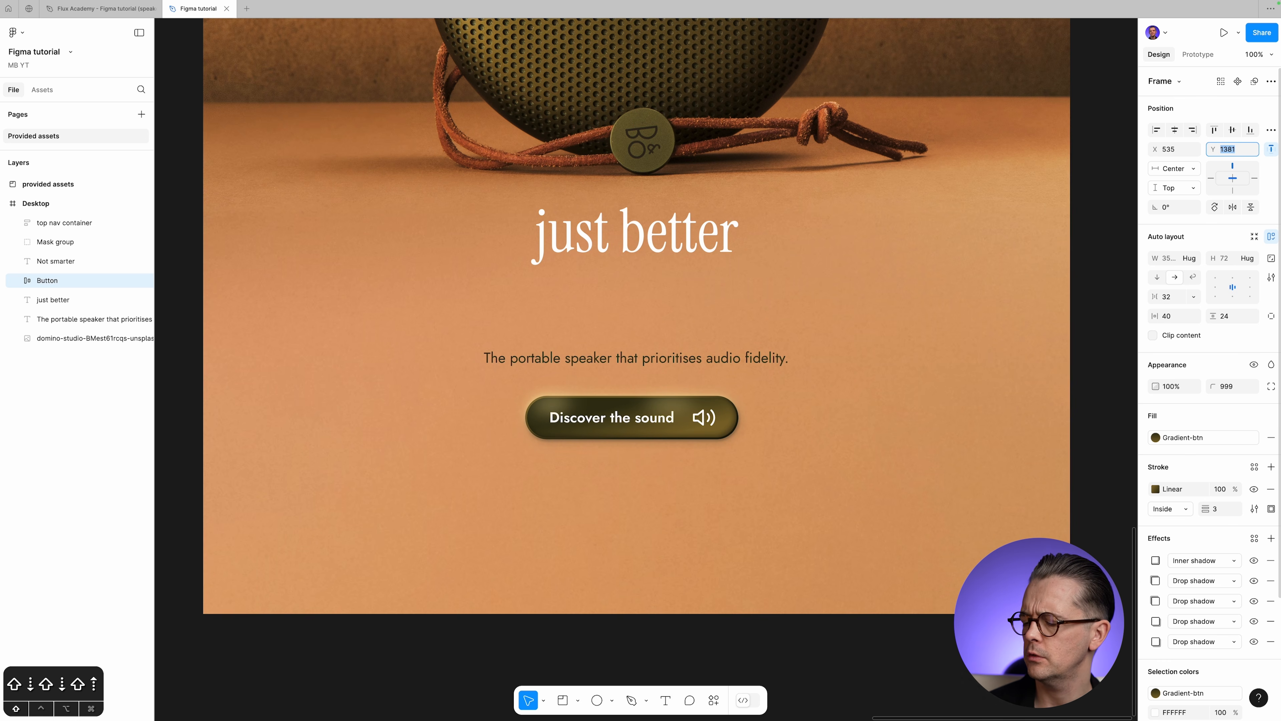
key("shift+Down")
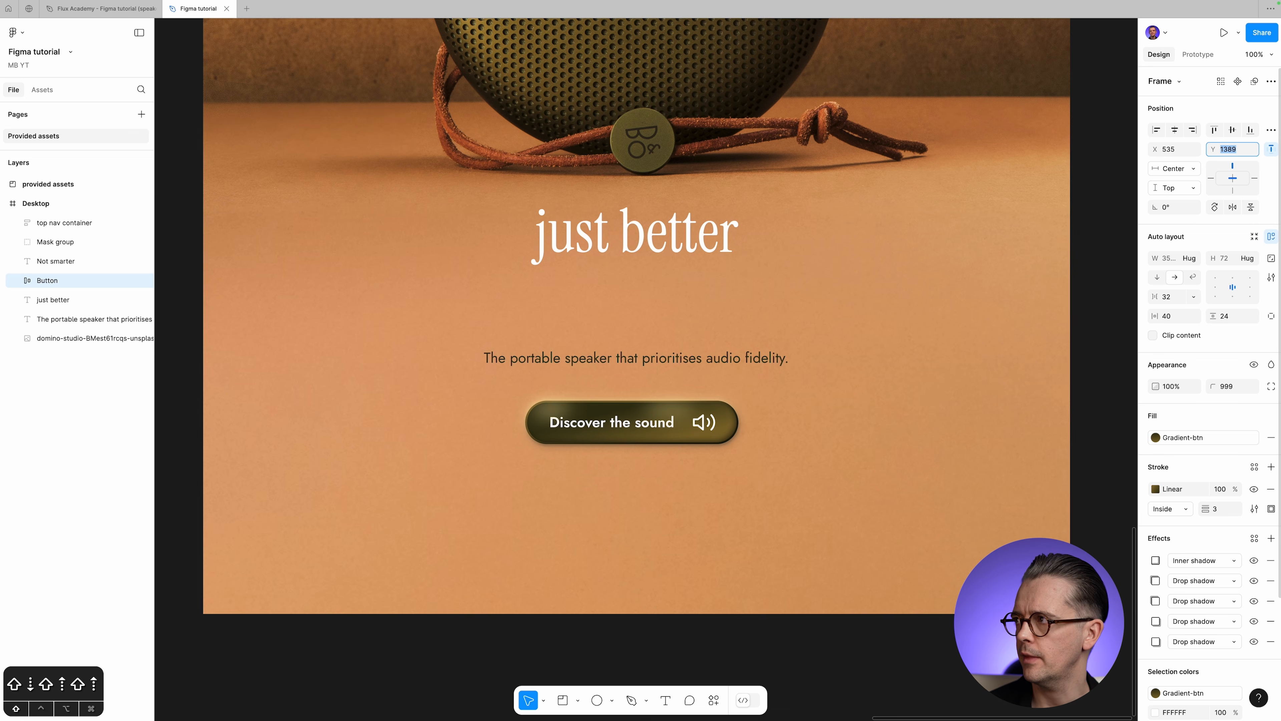
Shrink the Desktop frame to the button's lower edge at height 1461, and add 160 to make its height 1621.
left_click(681, 357)
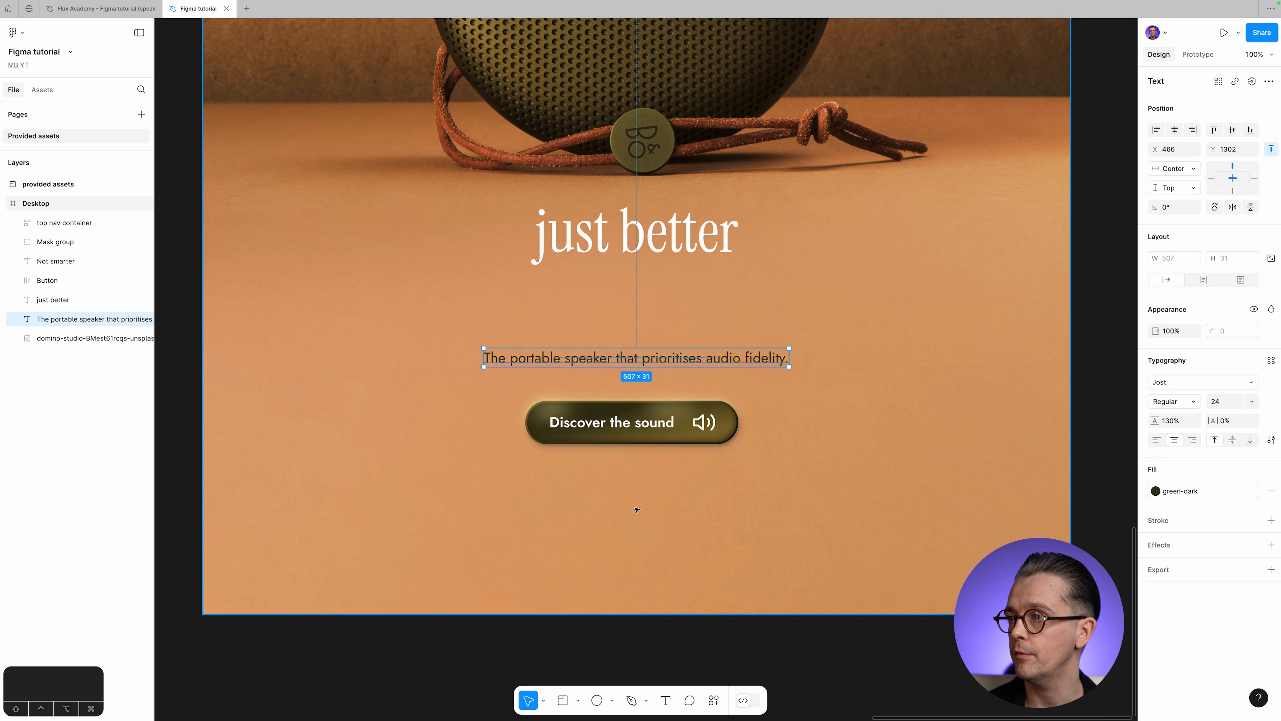
left_click(644, 664)
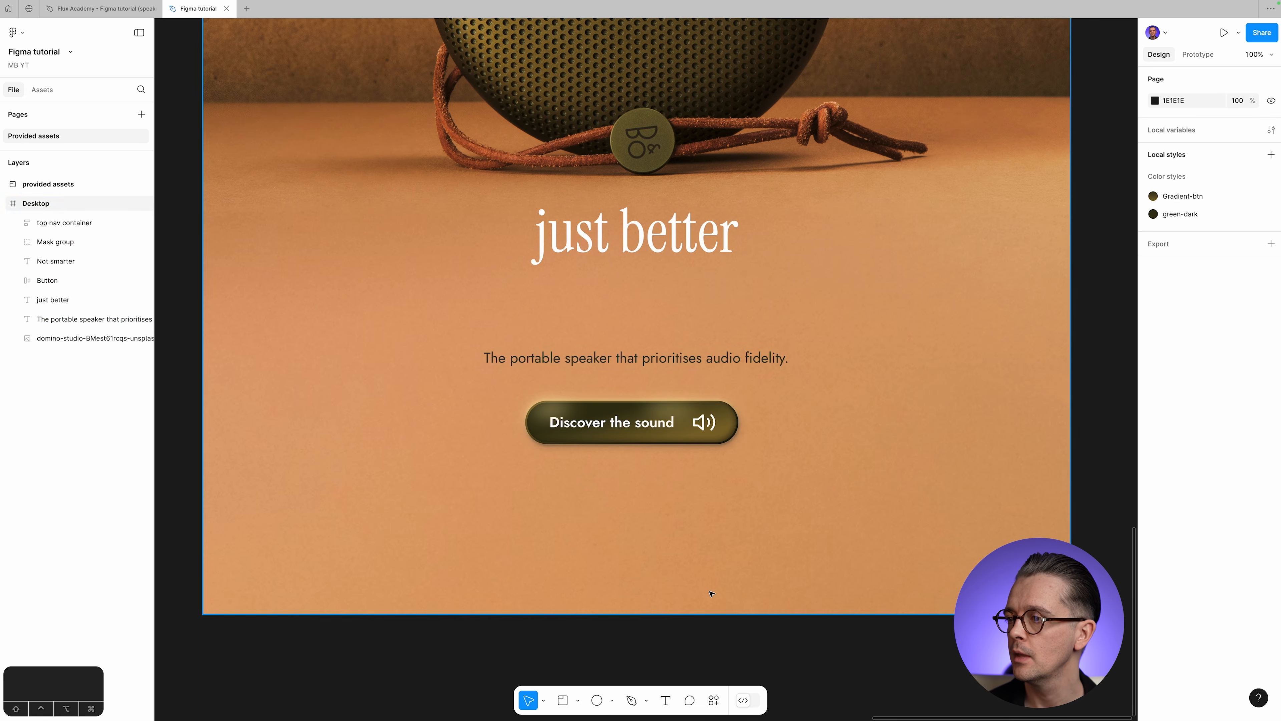
left_click(704, 609)
left_click_drag(683, 614, 704, 446)
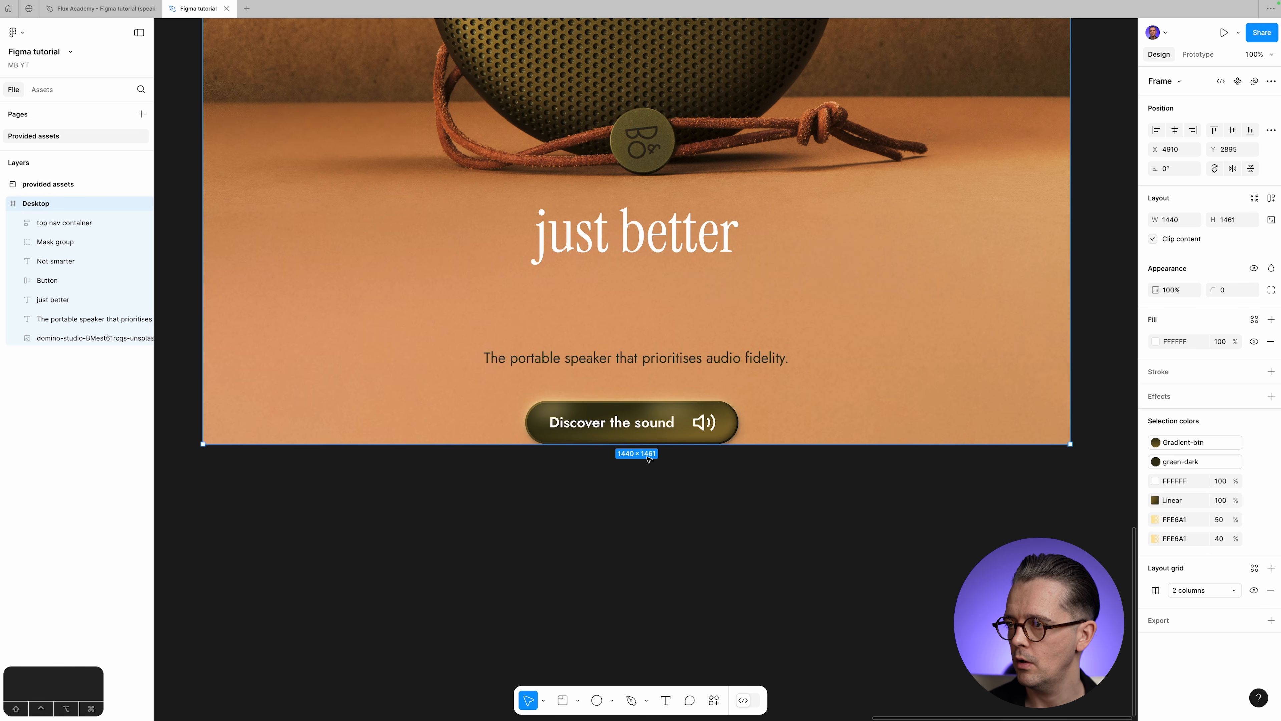
left_click(1237, 221)
left_click(1248, 220)
type("+160")
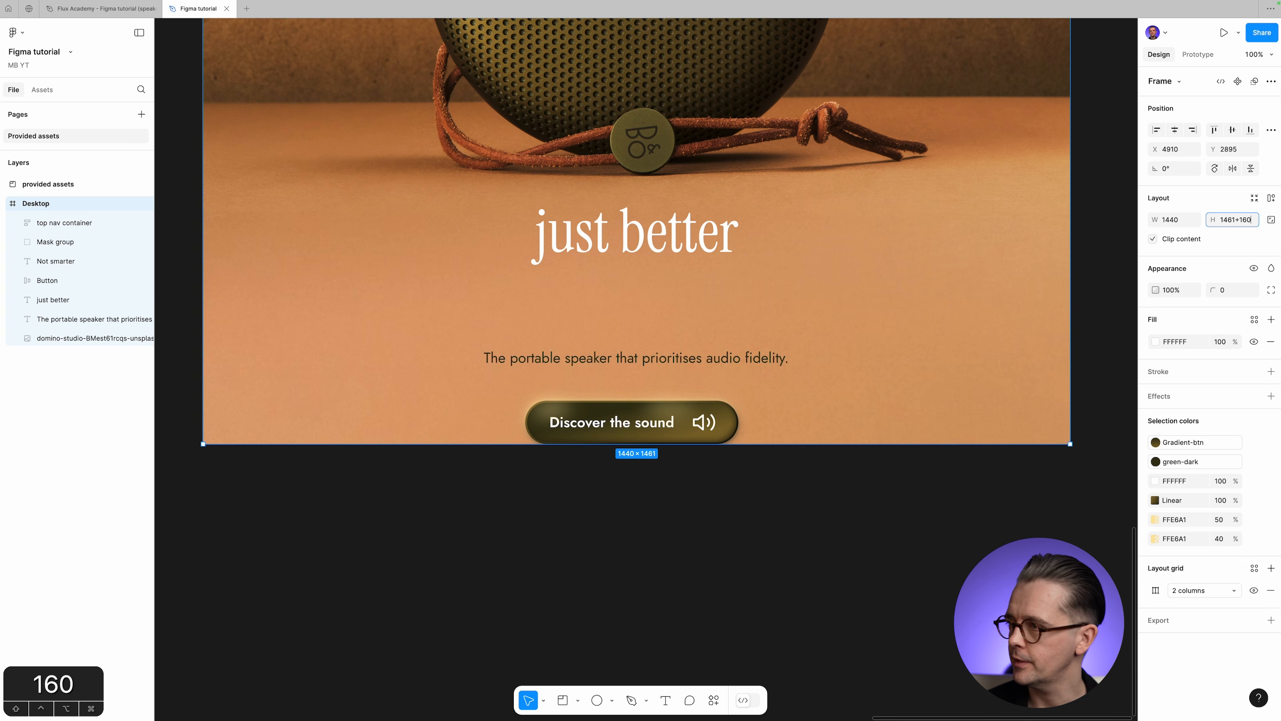
key("Tab")
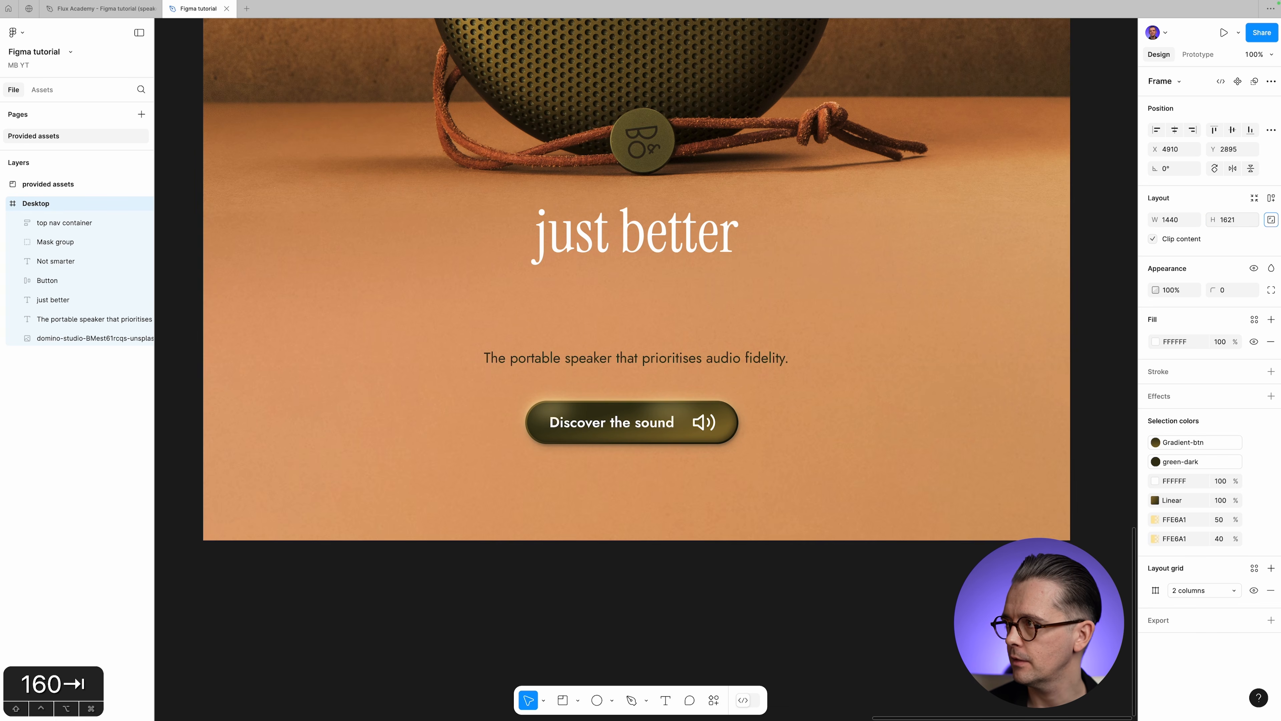
left_click(853, 584)
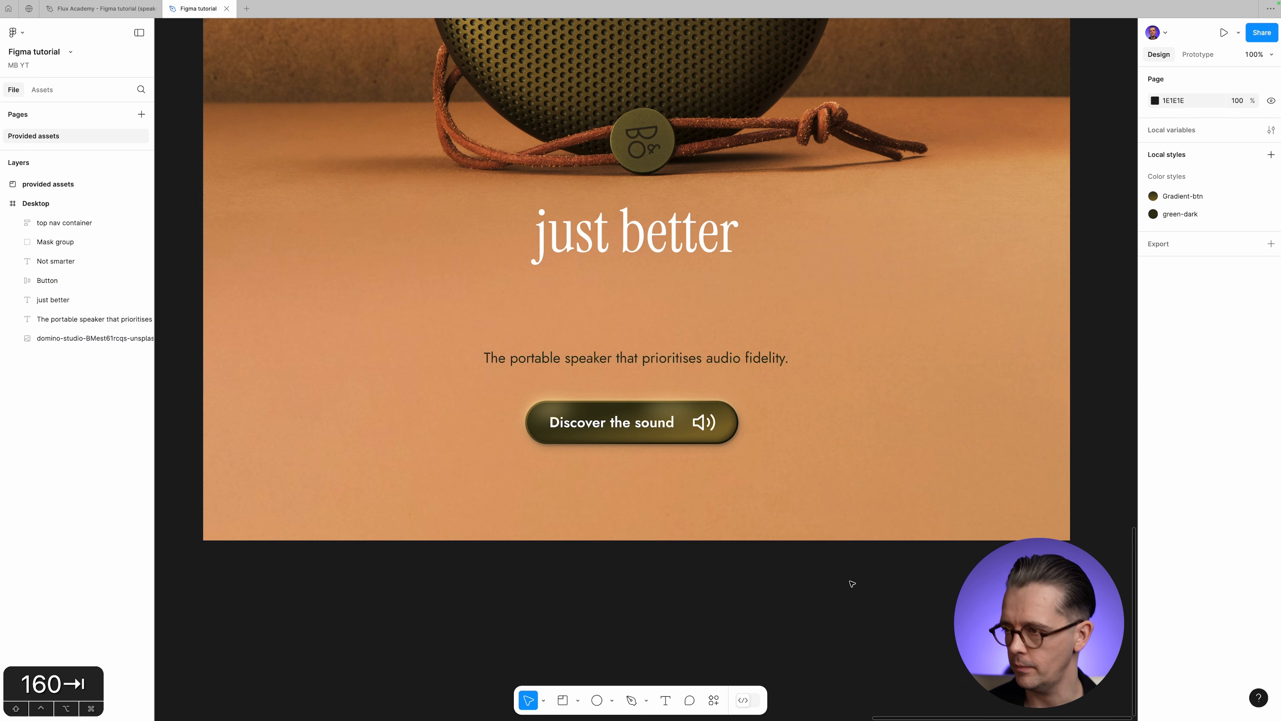
Duplicate the "Discover the sound" button onto the empty canvas to the right of the Desktop frame.
key("super+0")
key("super+minus")
key("space")
left_click_drag(948, 349, 932, 476)
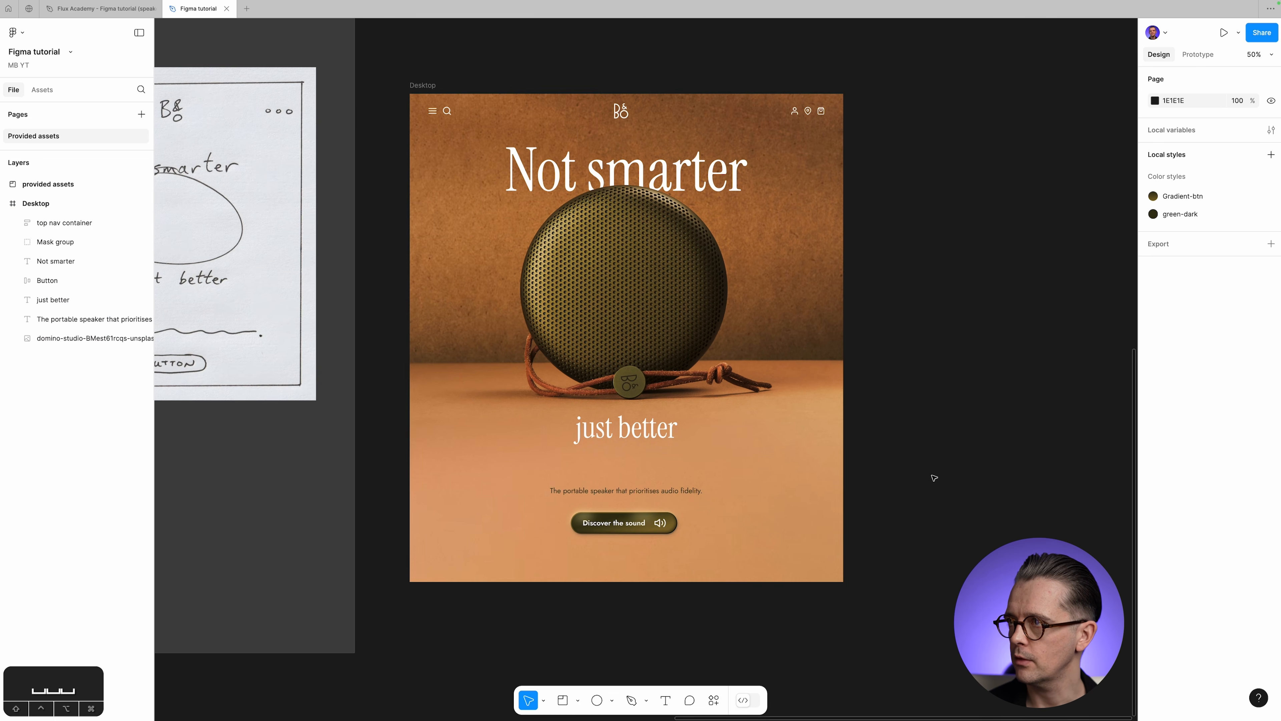
scroll(934, 477, "left", 5)
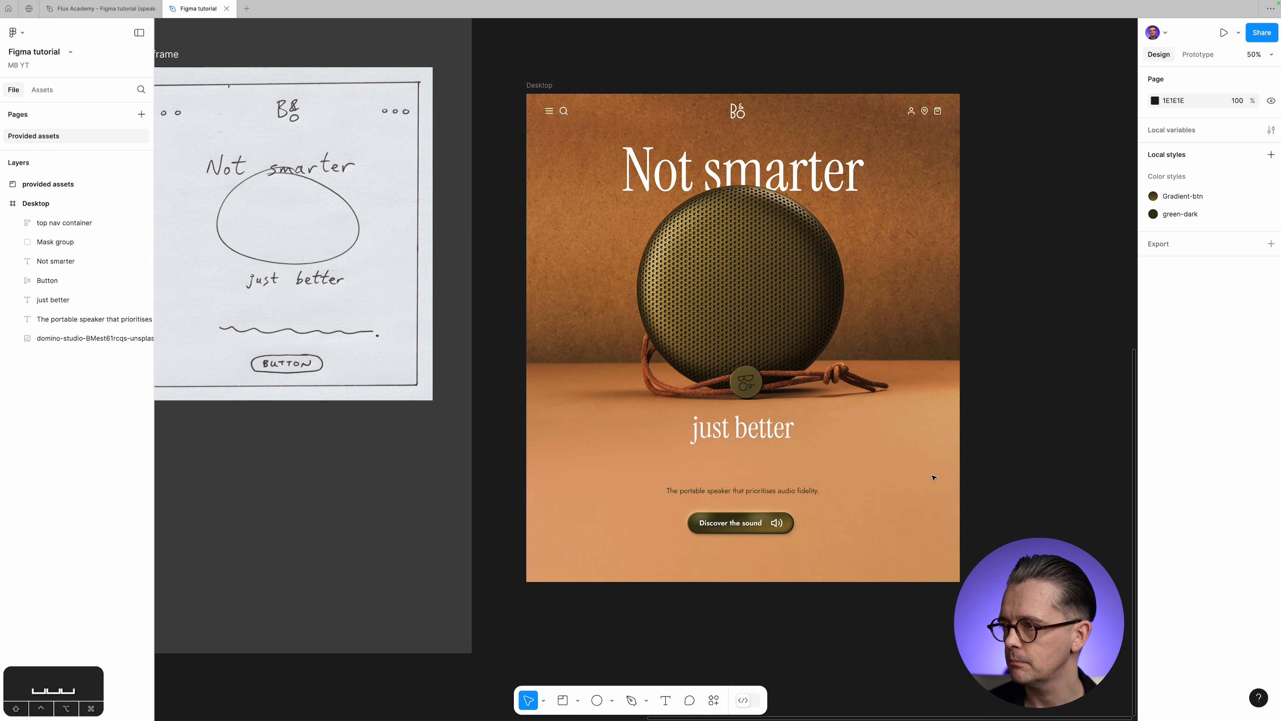
scroll(934, 478, "right", 7)
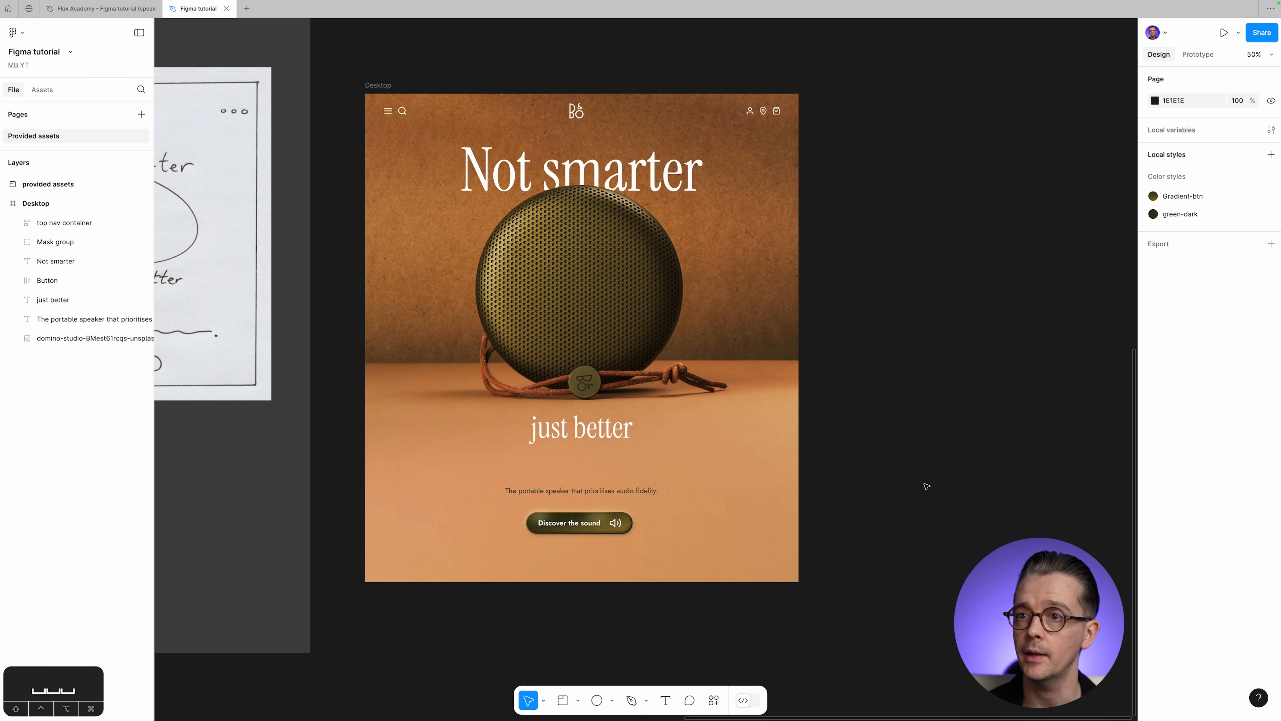
left_click(65, 279)
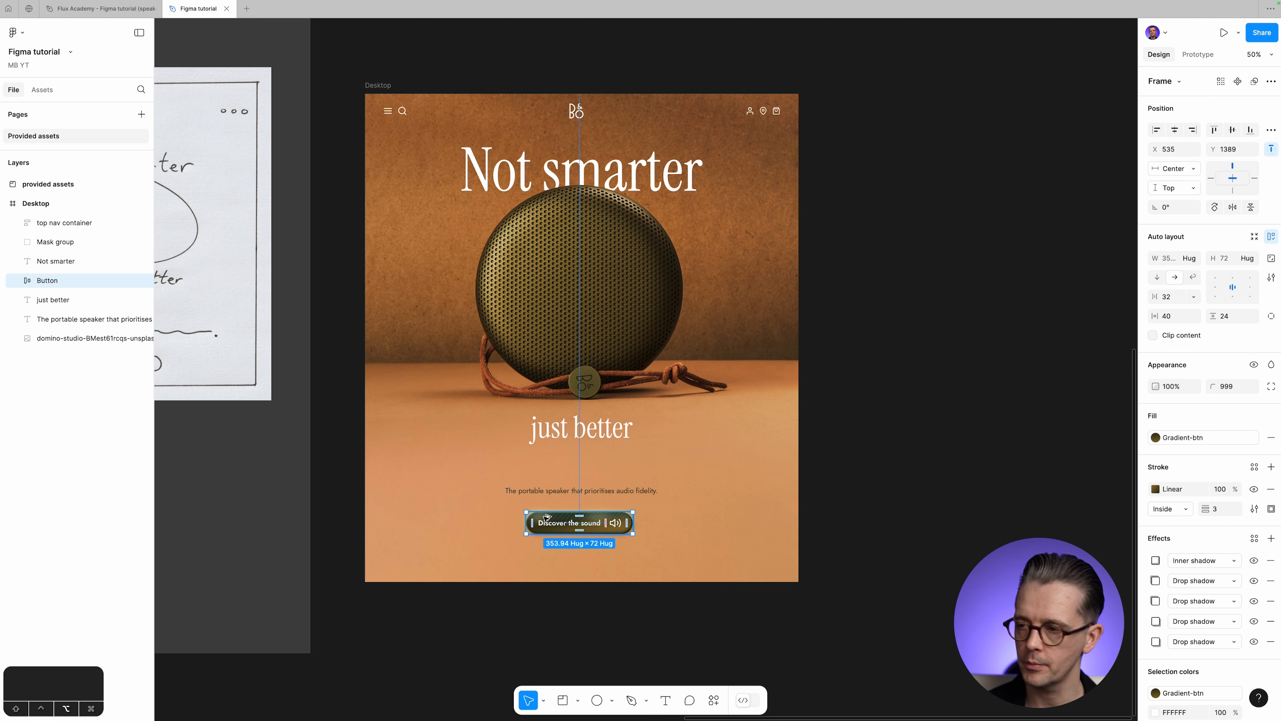
left_click_drag(546, 520, 893, 521)
left_click(899, 483)
key("z")
left_click_drag(846, 478, 1059, 657)
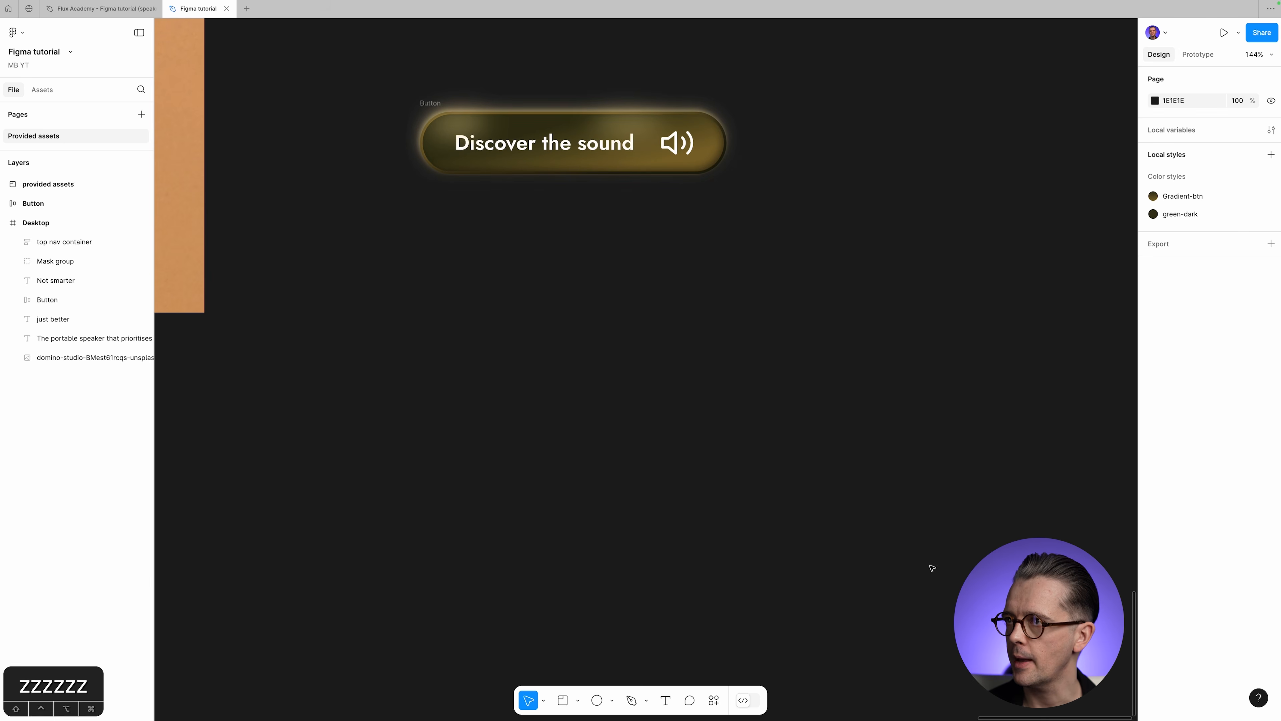
key("space")
left_click_drag(602, 395, 802, 673)
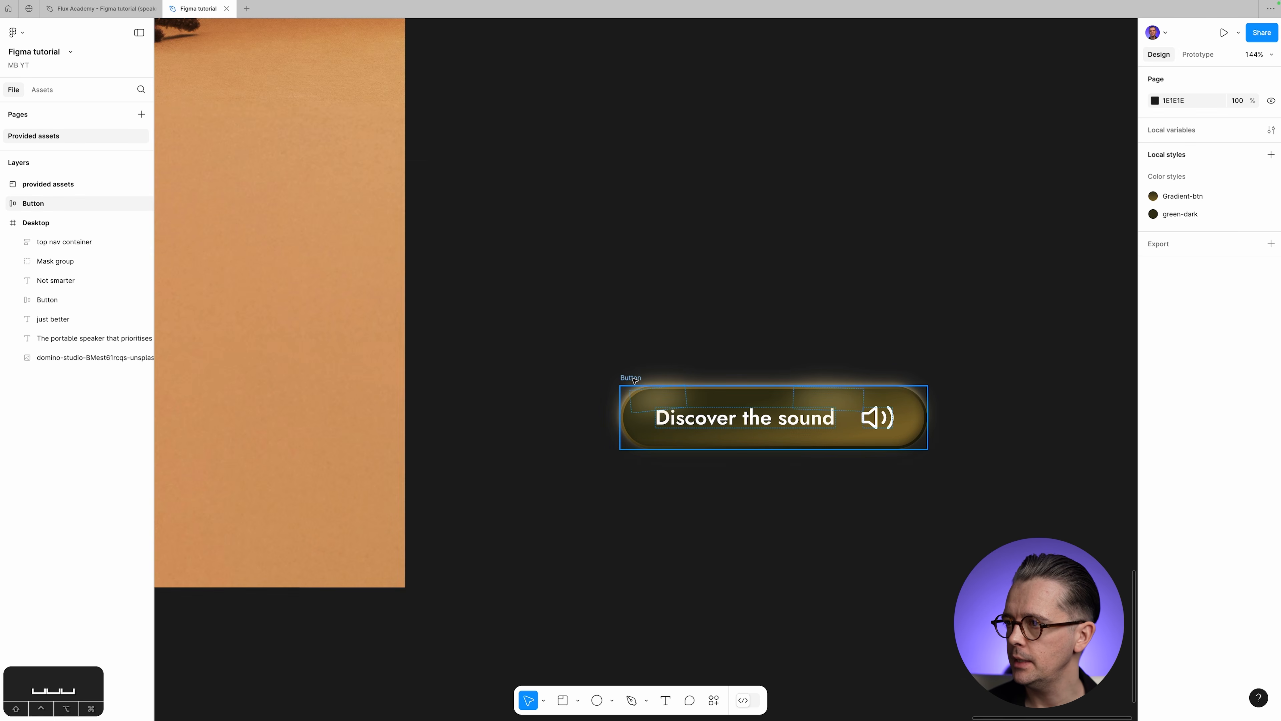
Rename the button copy on the empty canvas to "Button/default".
left_click(631, 378)
key("Right")
type("/d")
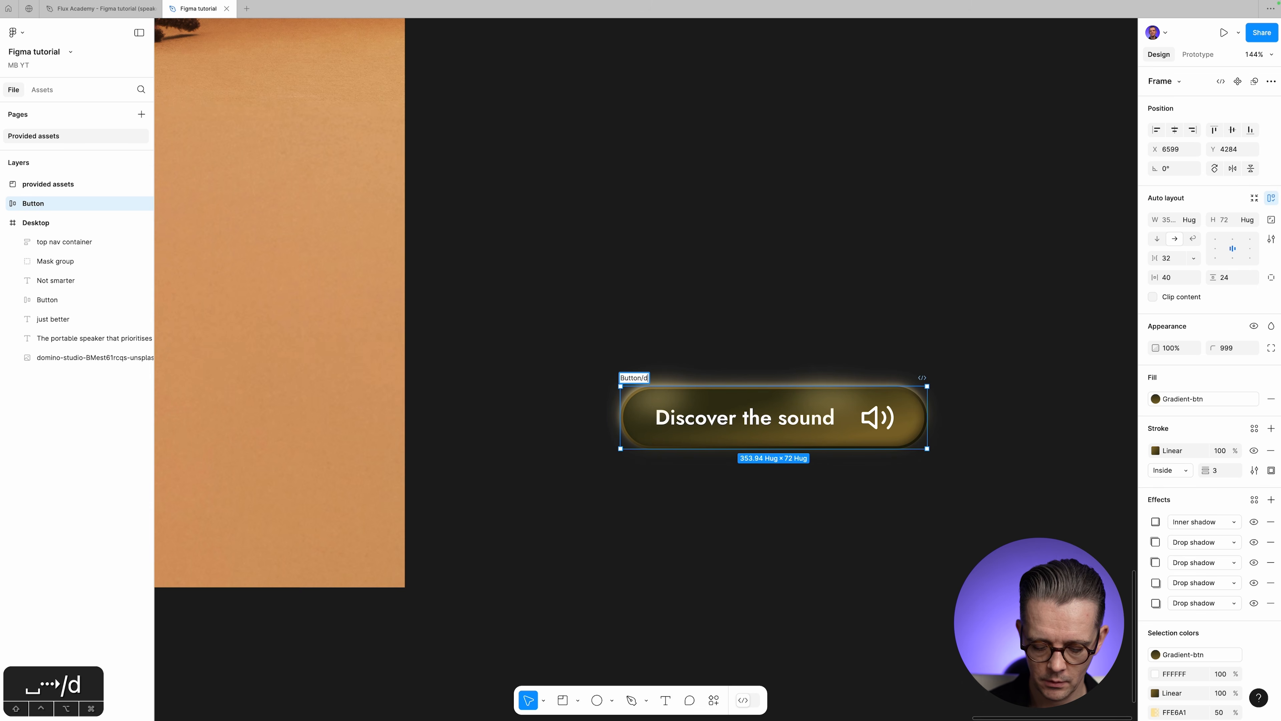
type("efault")
key("Return")
Duplicate Button/default straight below at a spacing of 88 and rename the copy "Button/hover".
scroll(626, 180, "down", 5)
scroll(626, 180, "right", 1)
left_click_drag(593, 139, 604, 278)
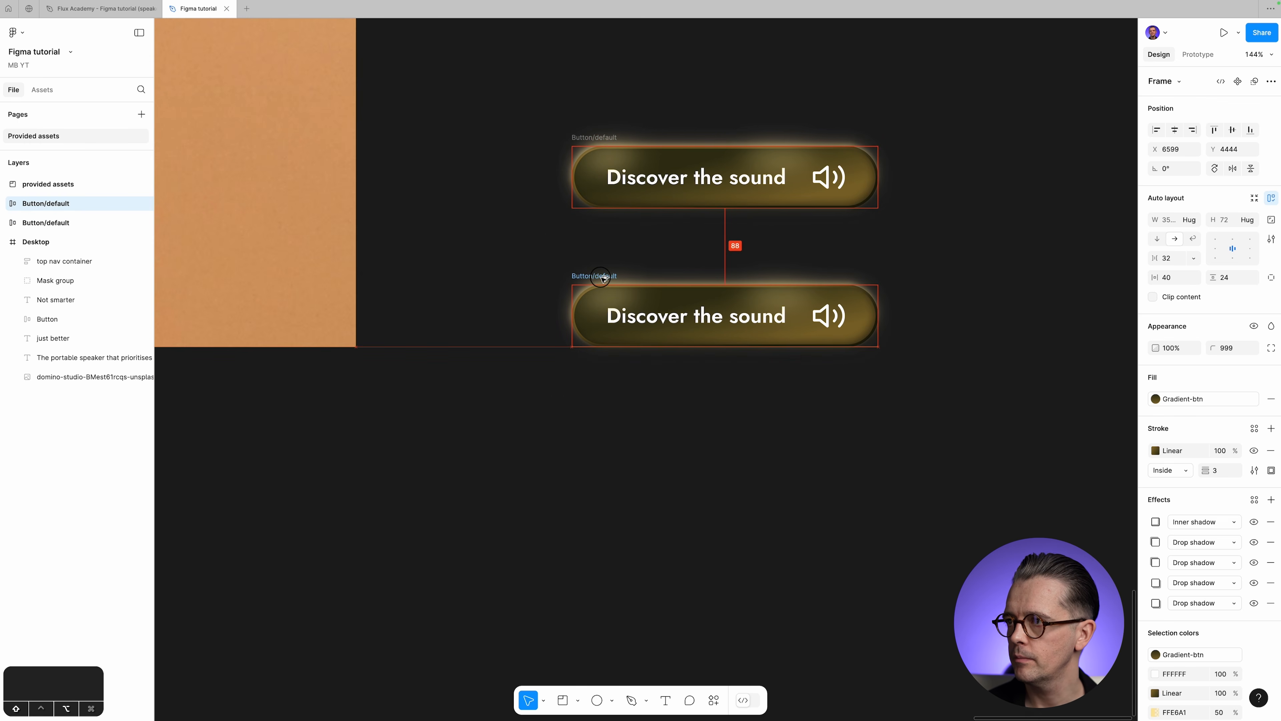
double_click(599, 276)
double_click(603, 276)
type("hover")
key("Return")
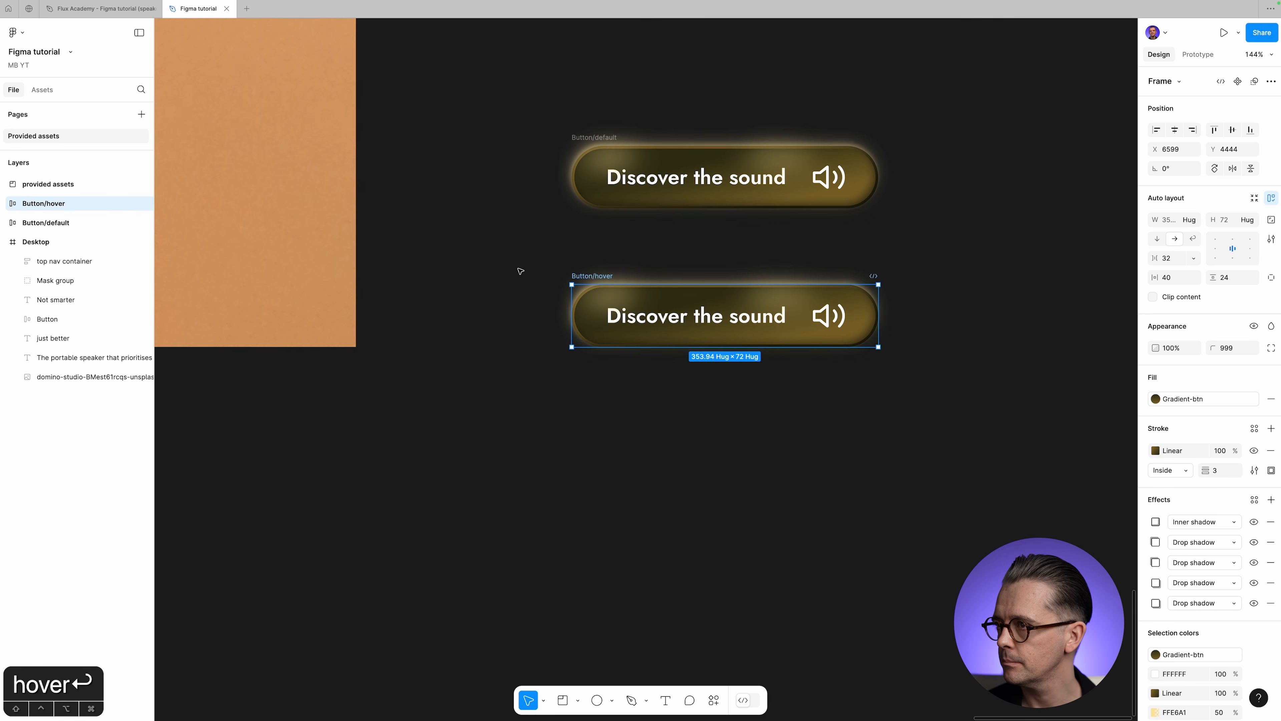
Change the inner shadow of Button/hover to an offset of X 4 and Y 4.
left_click(505, 260)
left_click_drag(518, 249, 472, 327)
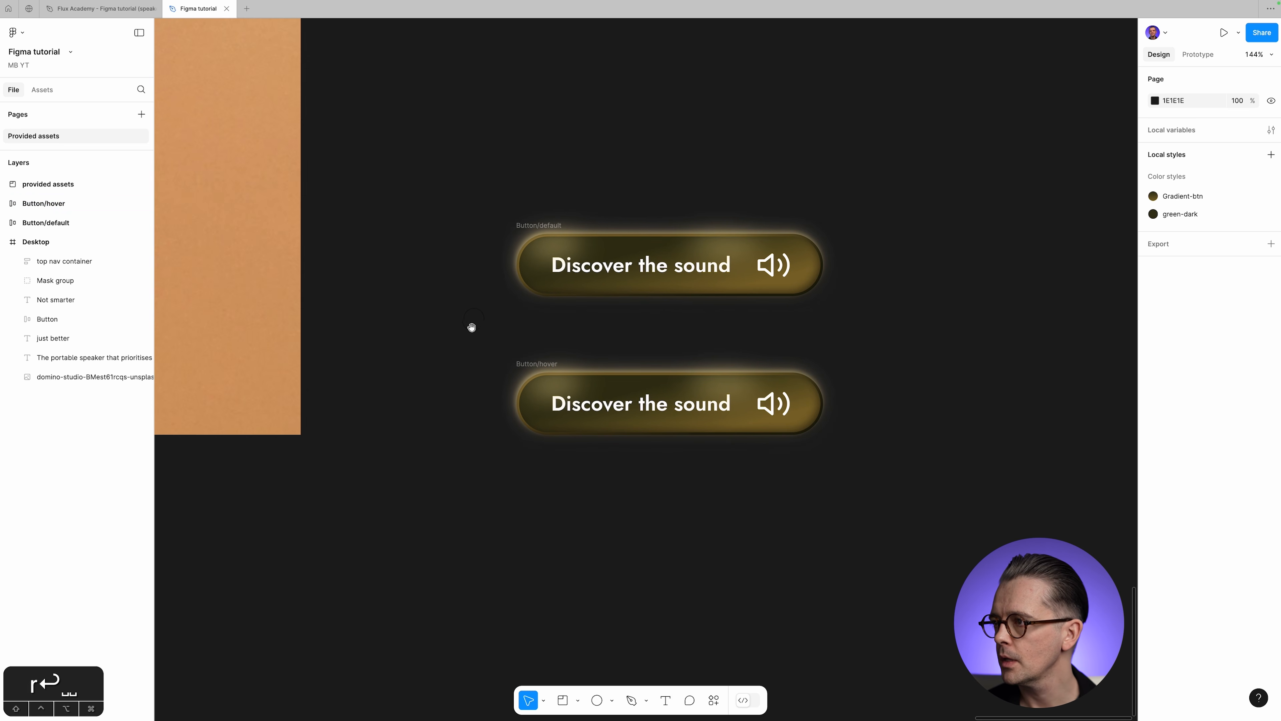
left_click(535, 365)
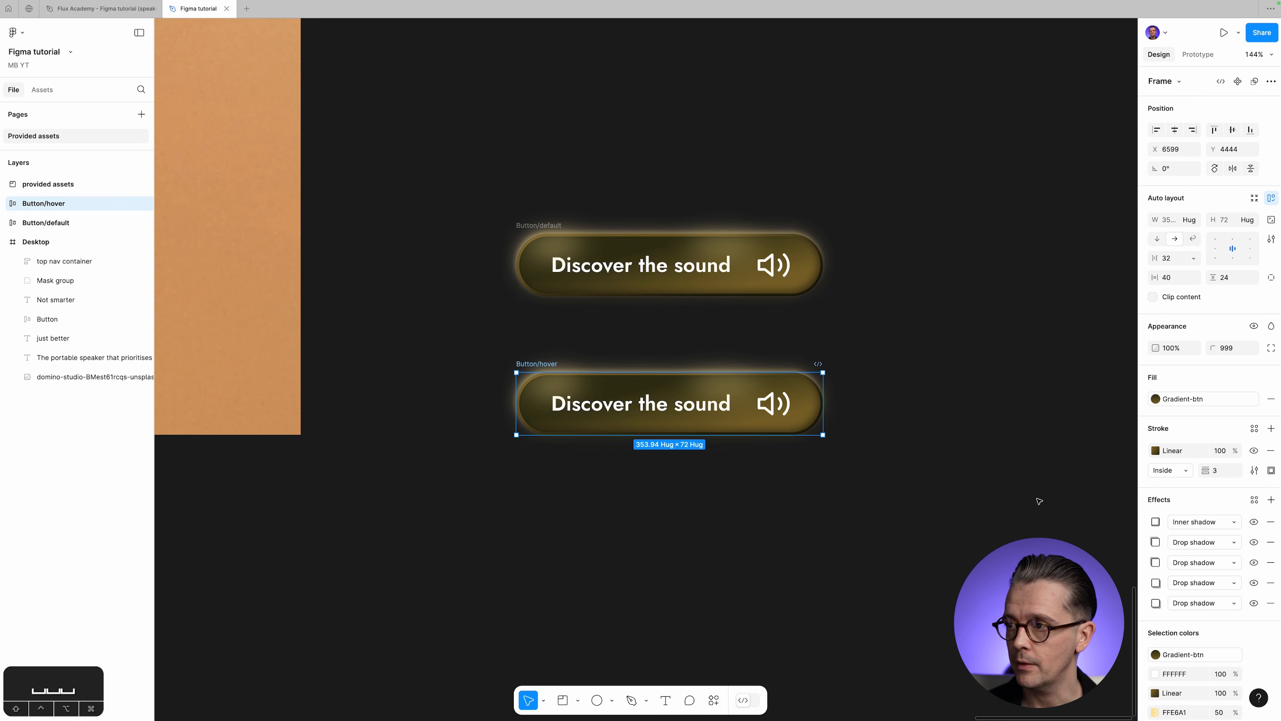
left_click(1156, 523)
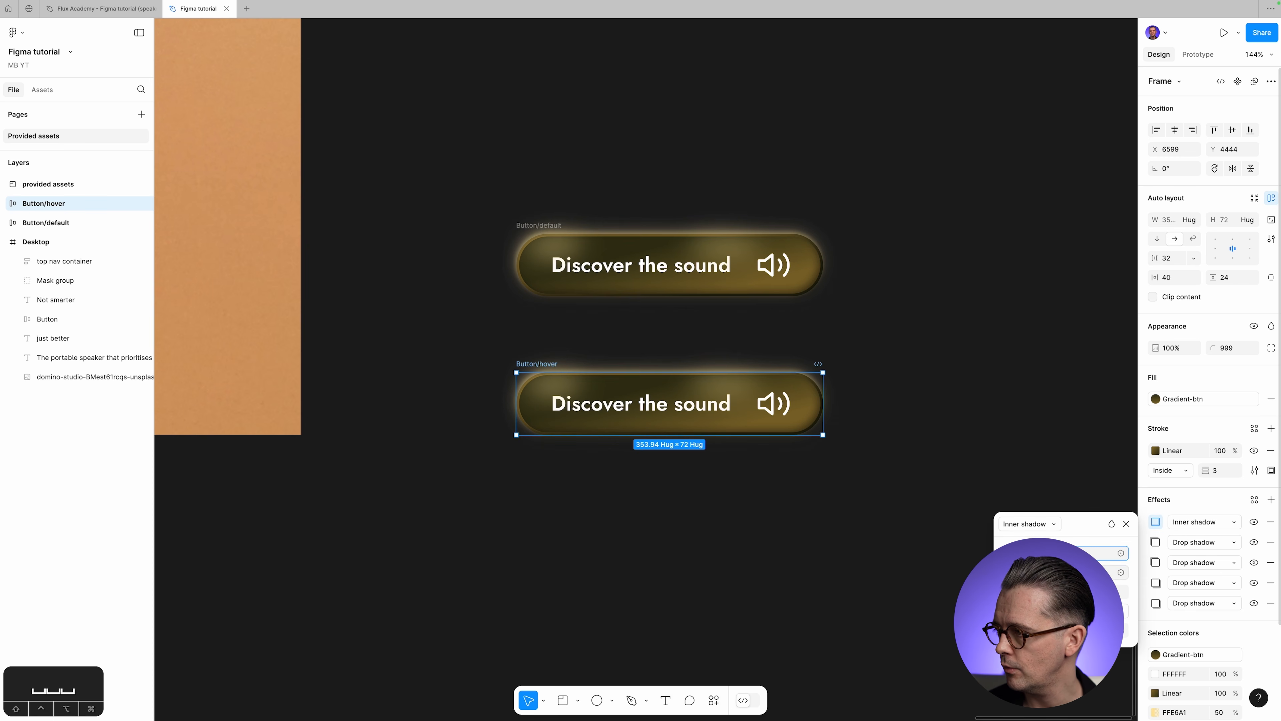
left_click_drag(1085, 535, 942, 346)
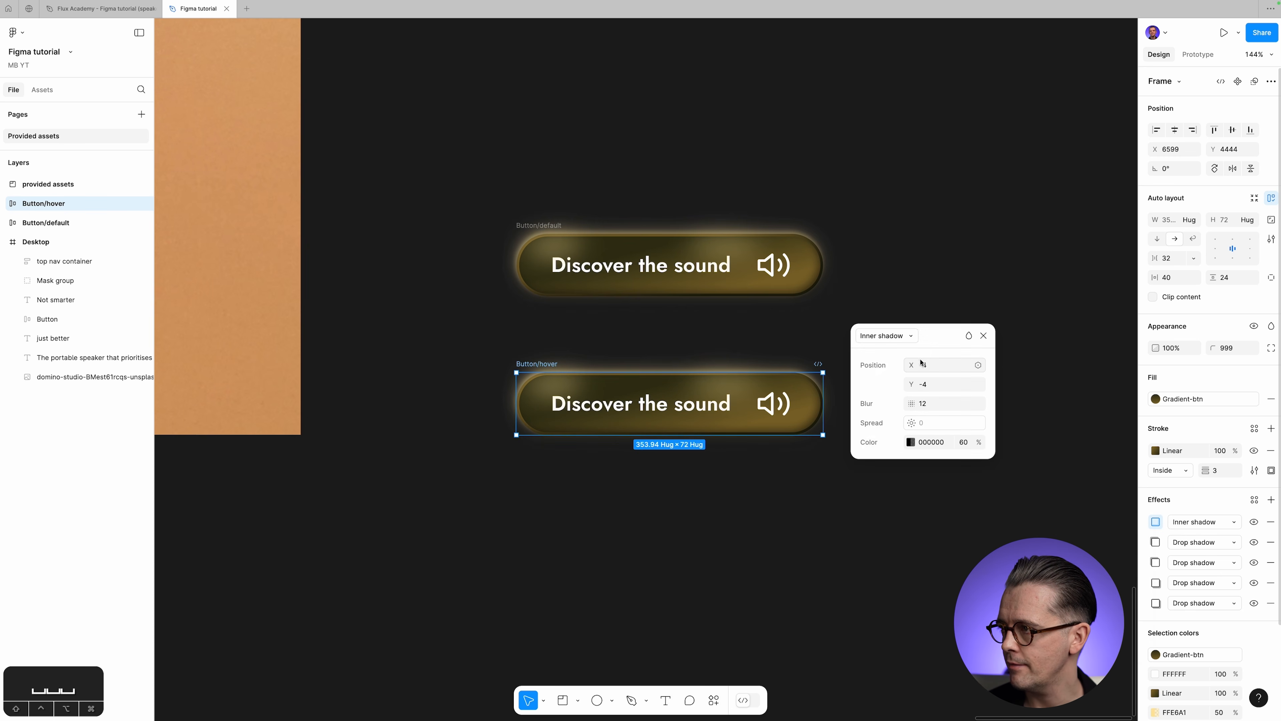
key("BackSpace")
key("Tab")
key("Right")
key("Left")
key("BackSpace")
key("Tab")
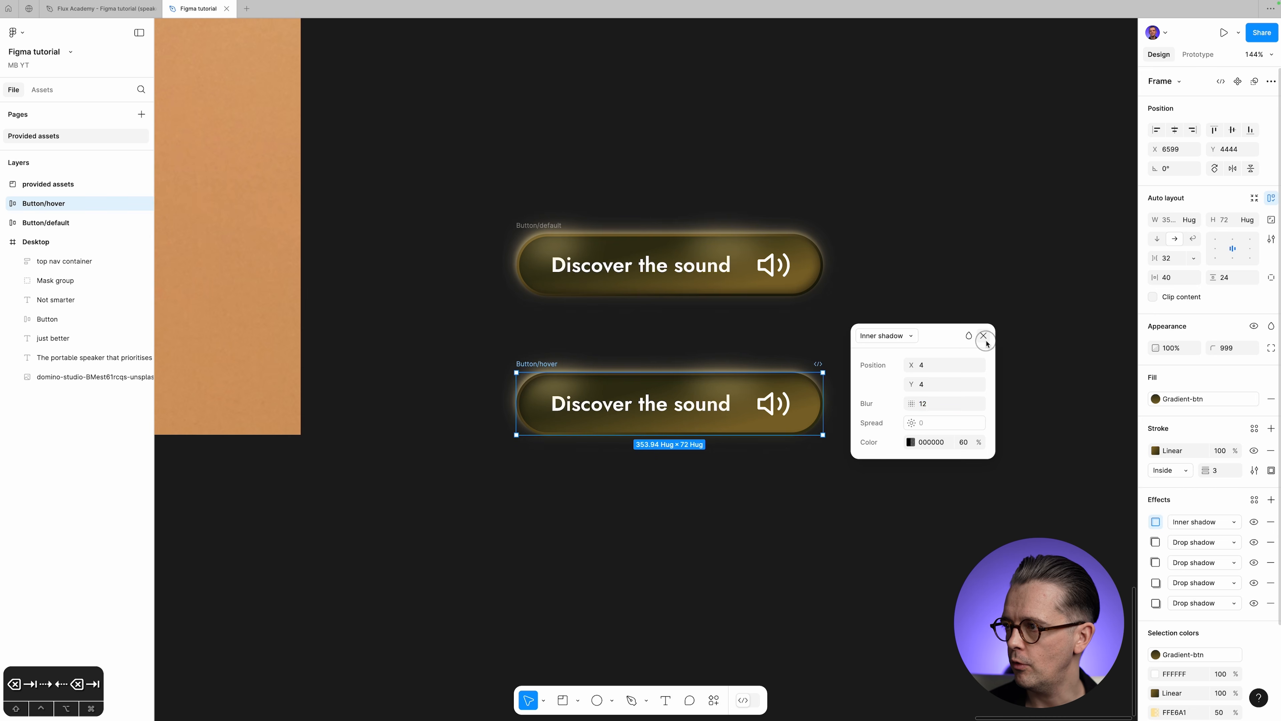
left_click(969, 464)
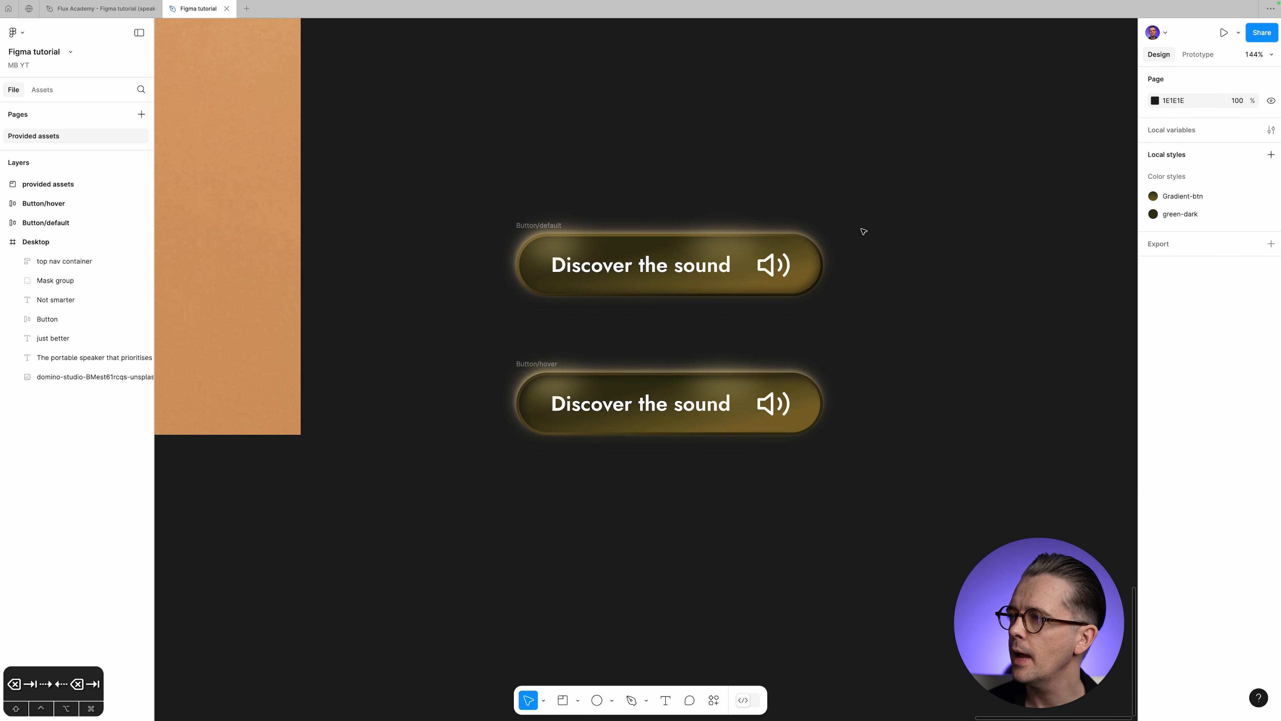
Delete the outer sound wave from the volume icon's vector in Button/default, keeping the inner wave.
left_click(782, 269, "super")
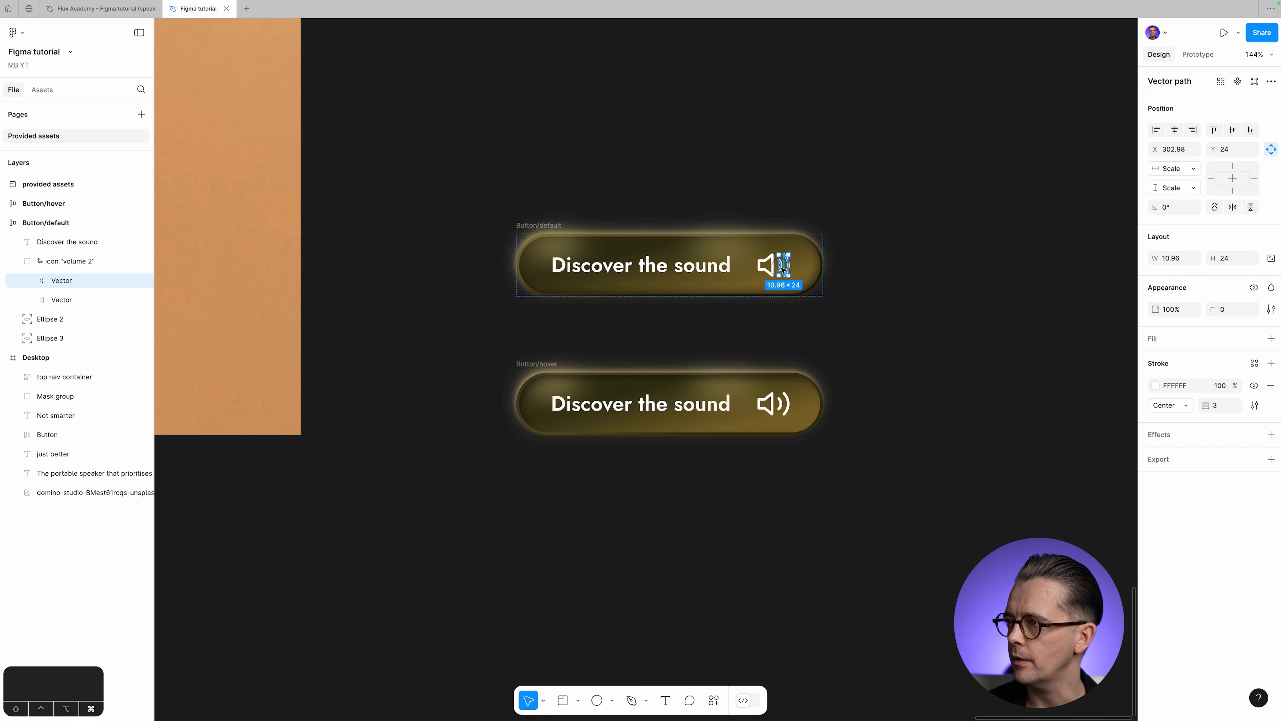
left_click(547, 228)
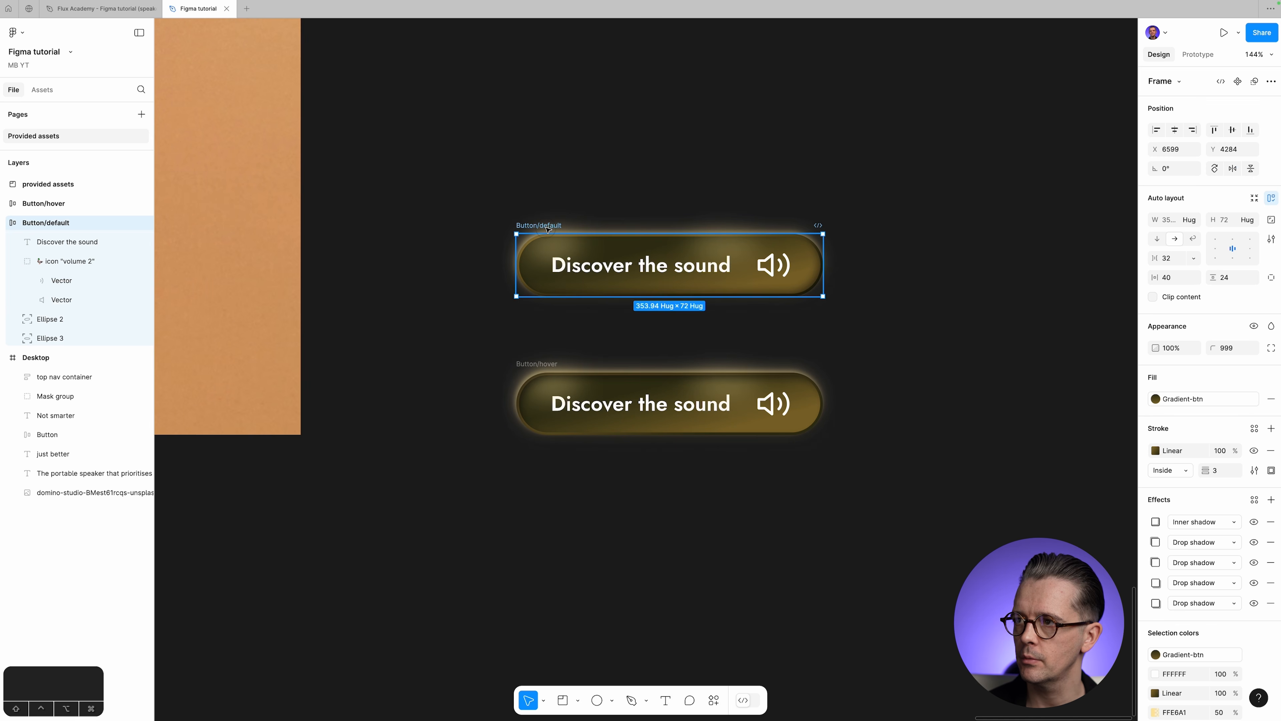
left_click(81, 292)
left_click(77, 261)
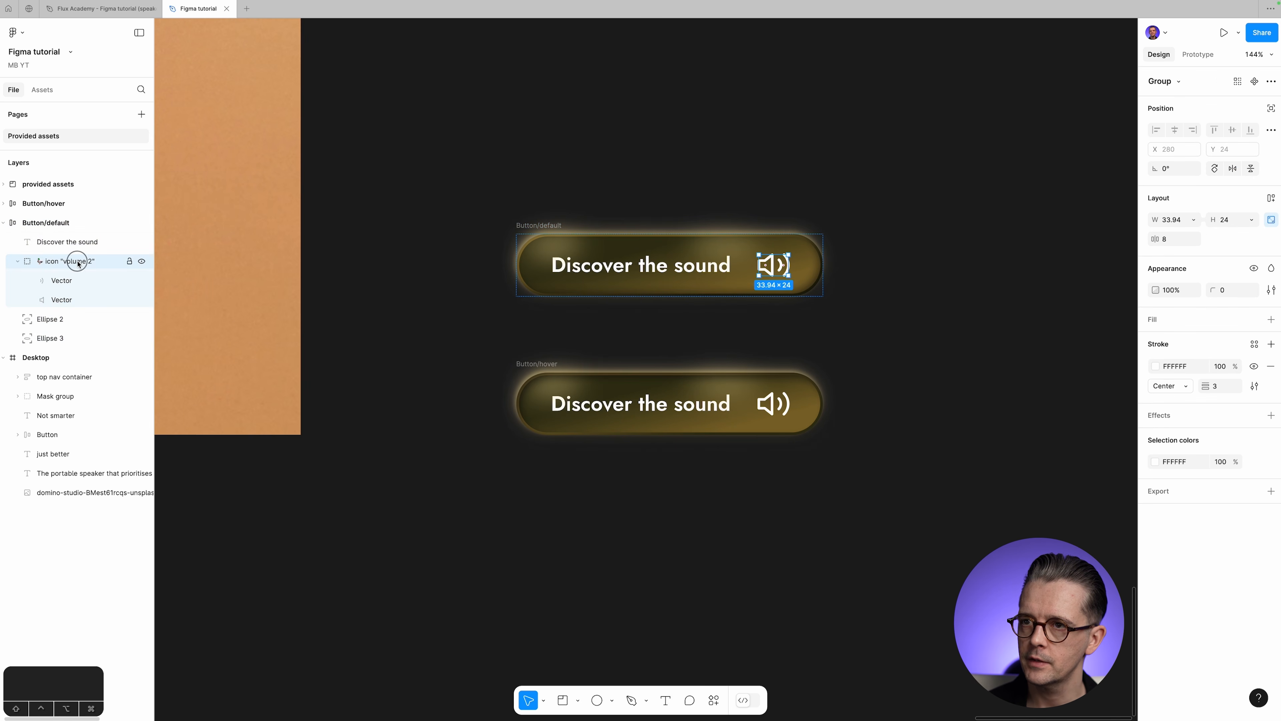
left_click(83, 284)
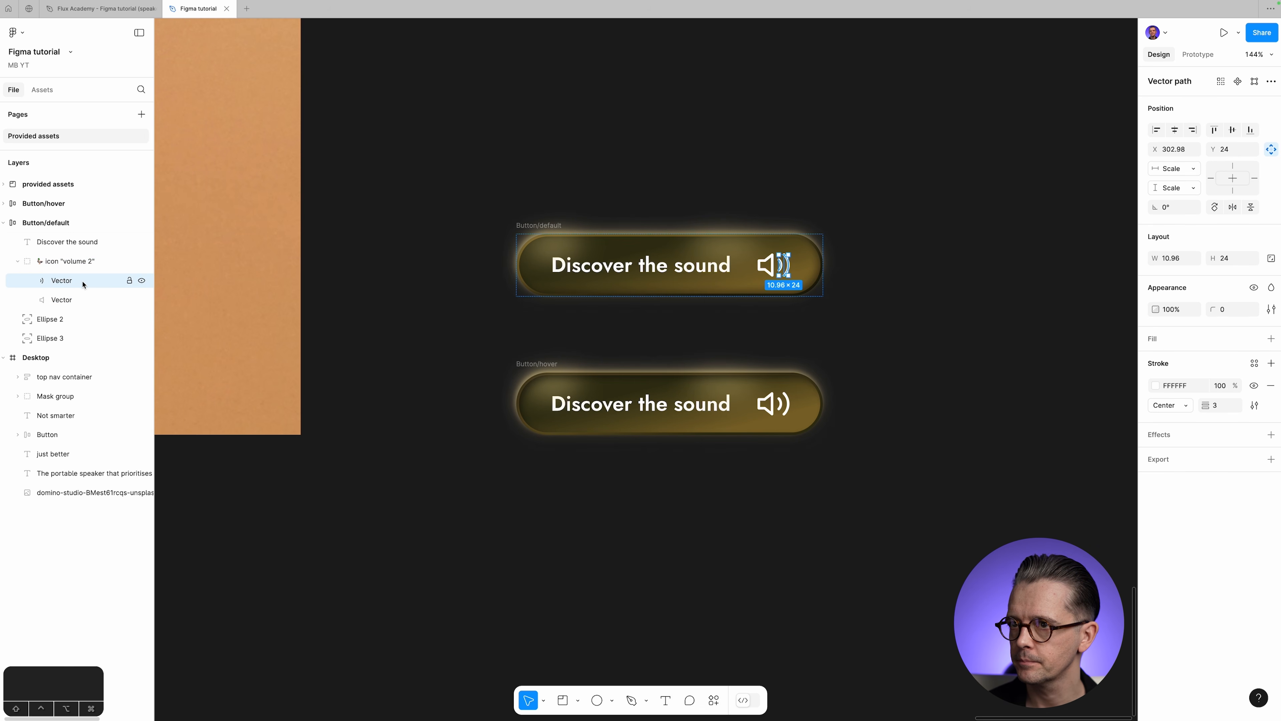
left_click(732, 209)
key("z")
left_click_drag(732, 209, 839, 319)
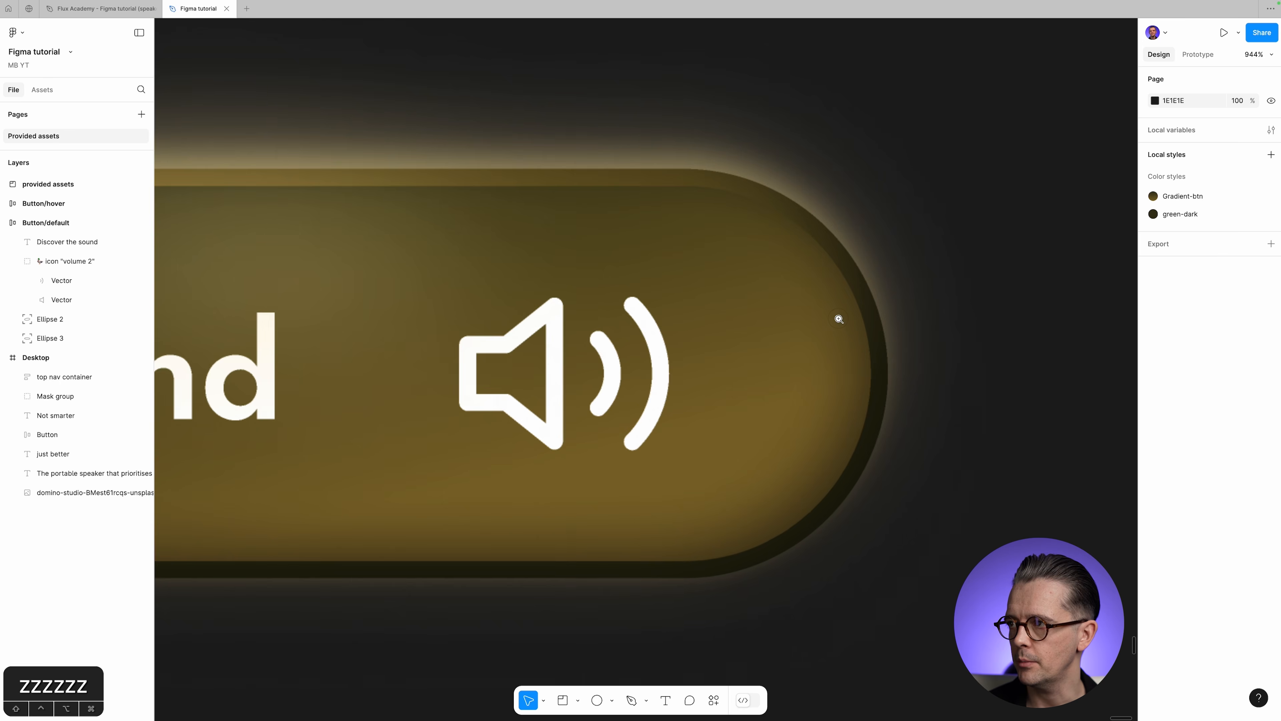
left_click(659, 355)
left_click(99, 280)
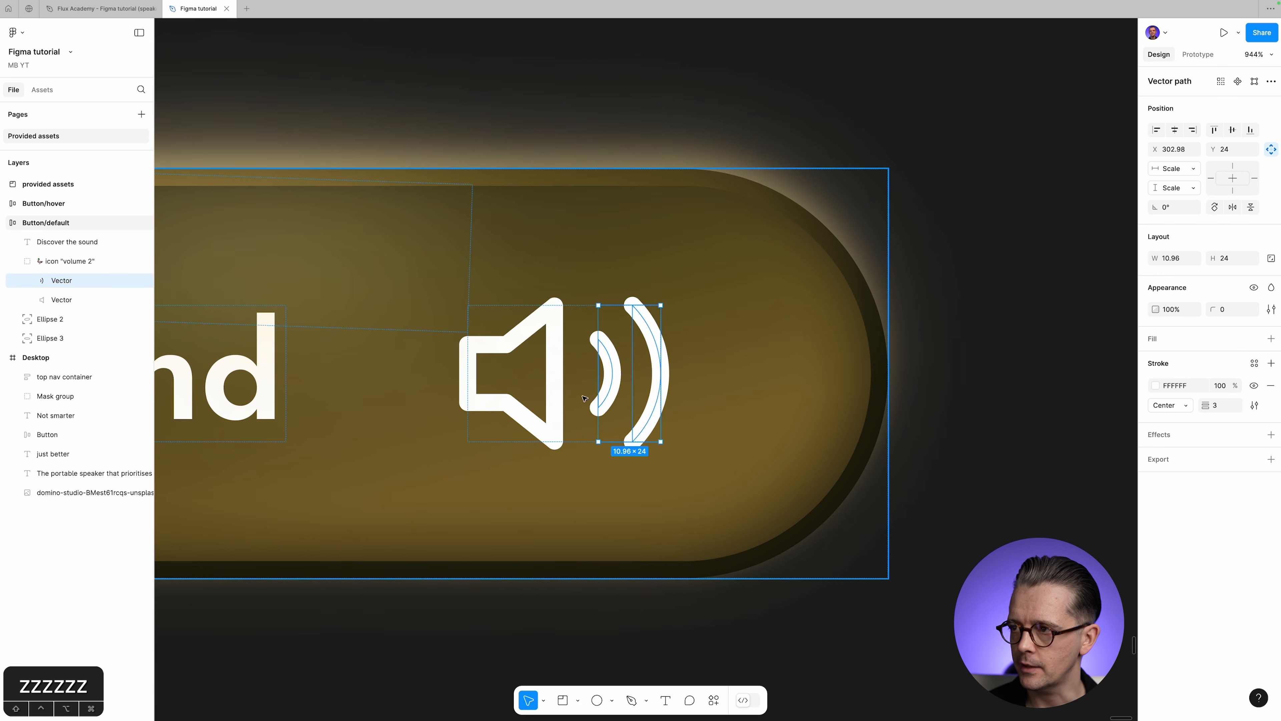
double_click(654, 338)
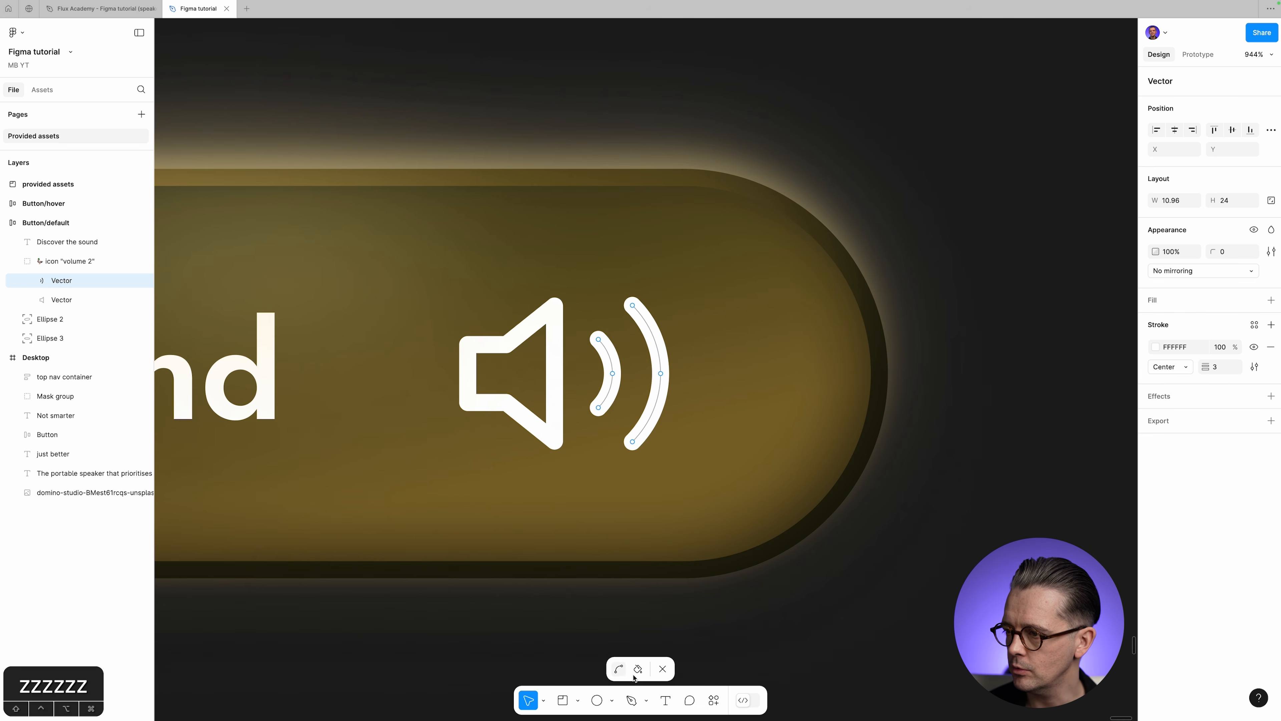
left_click(662, 375)
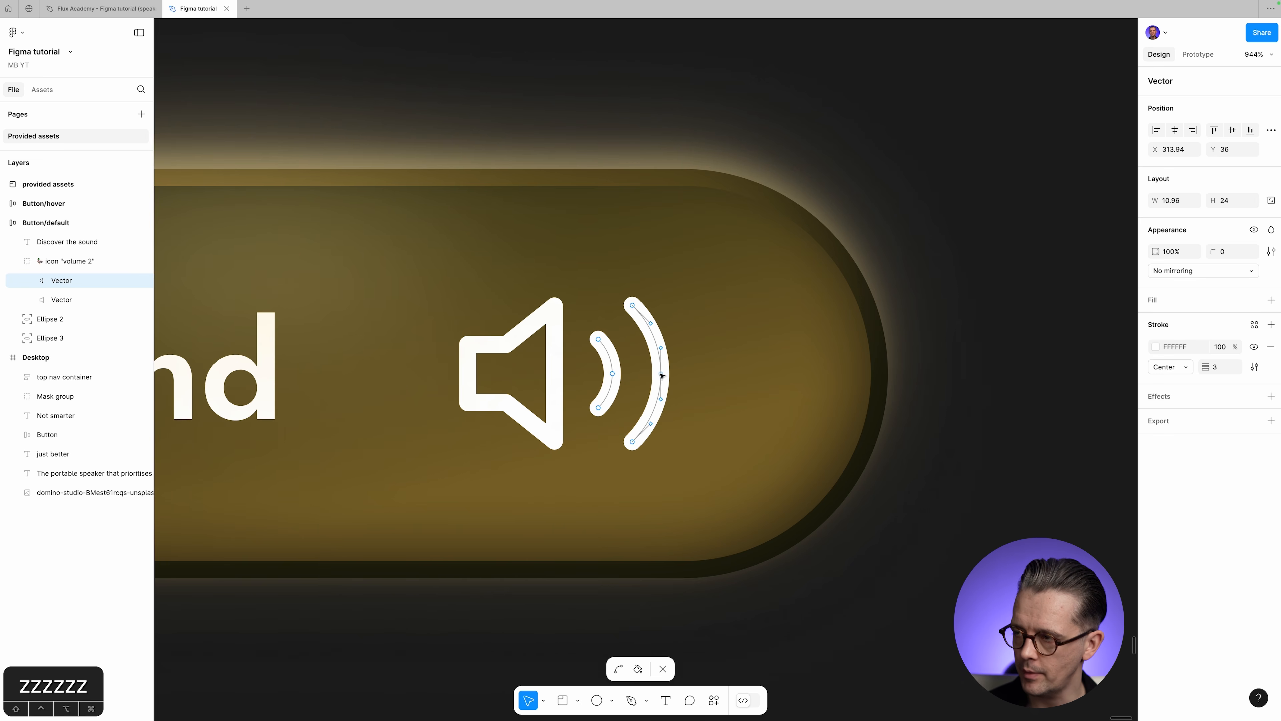
key("BackSpace")
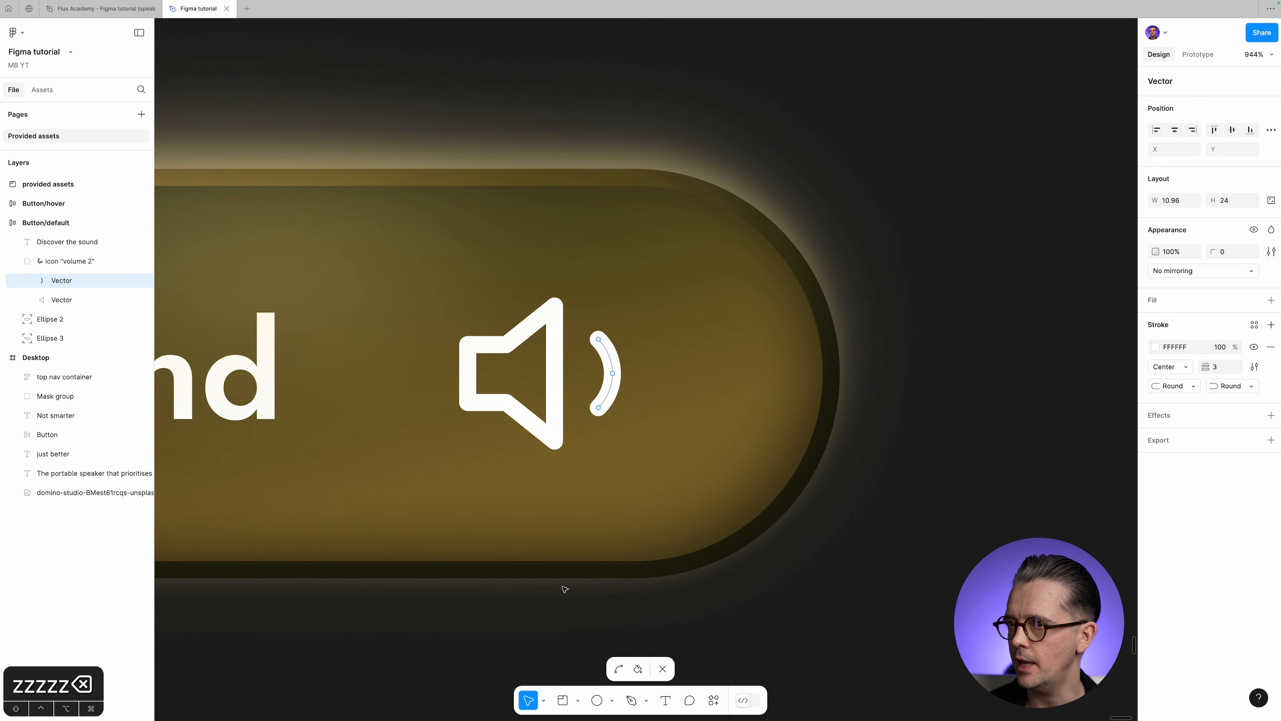
Unlock the aspect ratio of the volume icon group in Button/hover and set its width to 34.
key("super+minus")
key("super+minus")
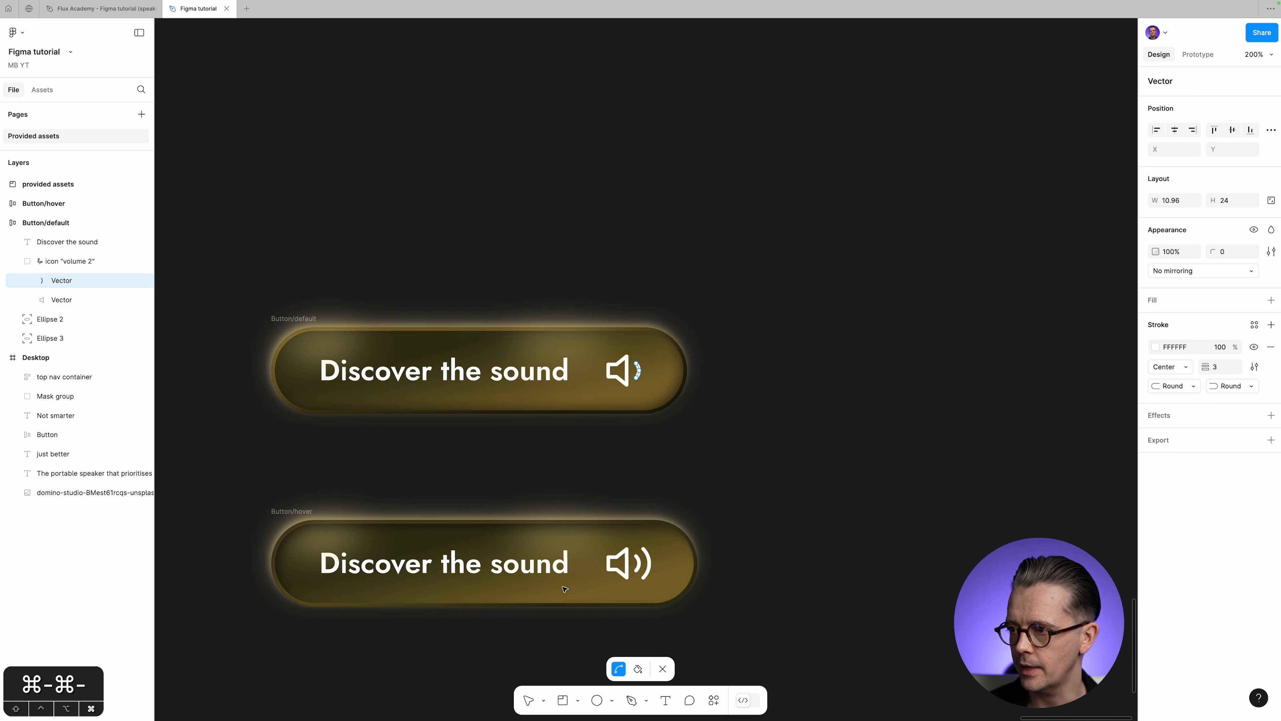
left_click_drag(743, 523, 850, 492)
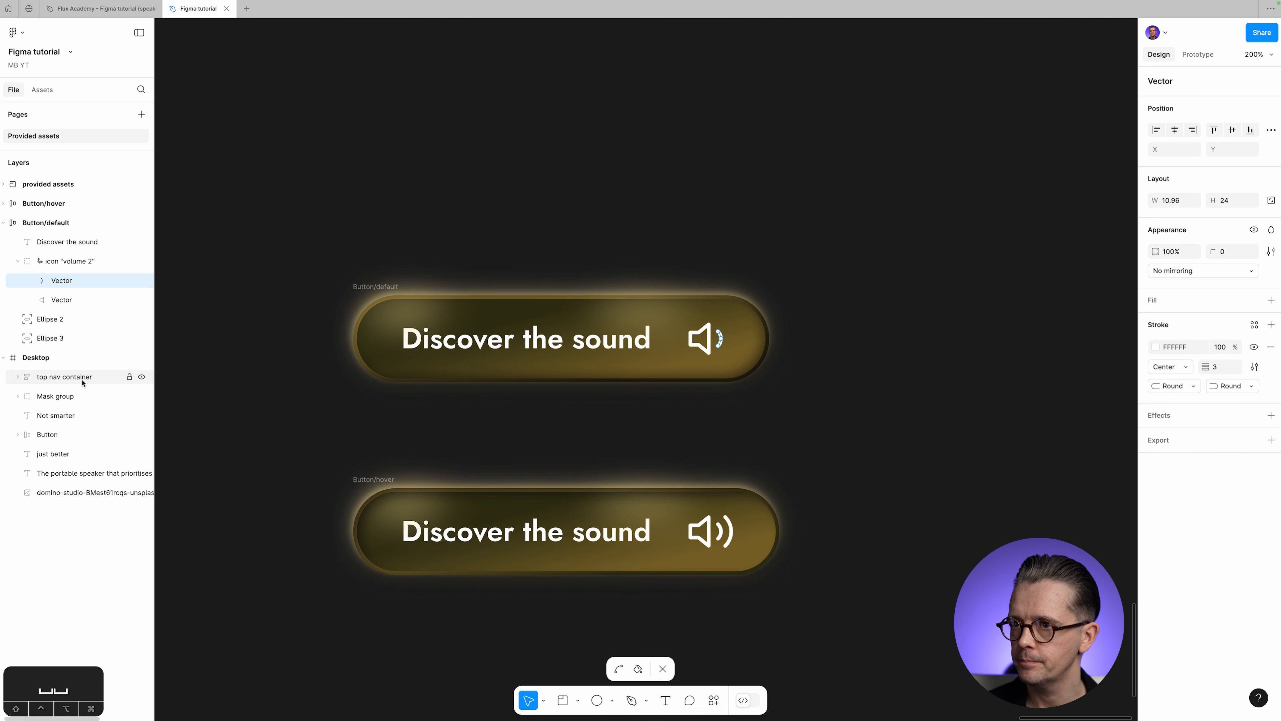
left_click(90, 269)
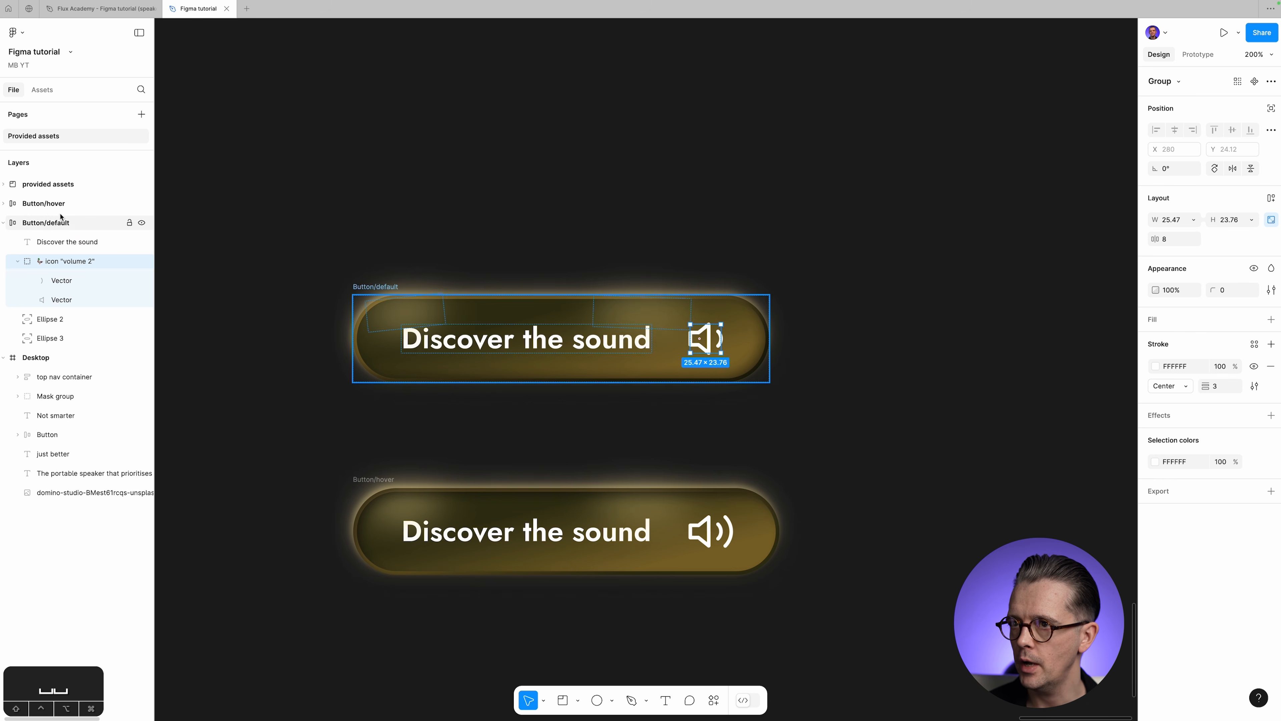
left_click(708, 537, "super")
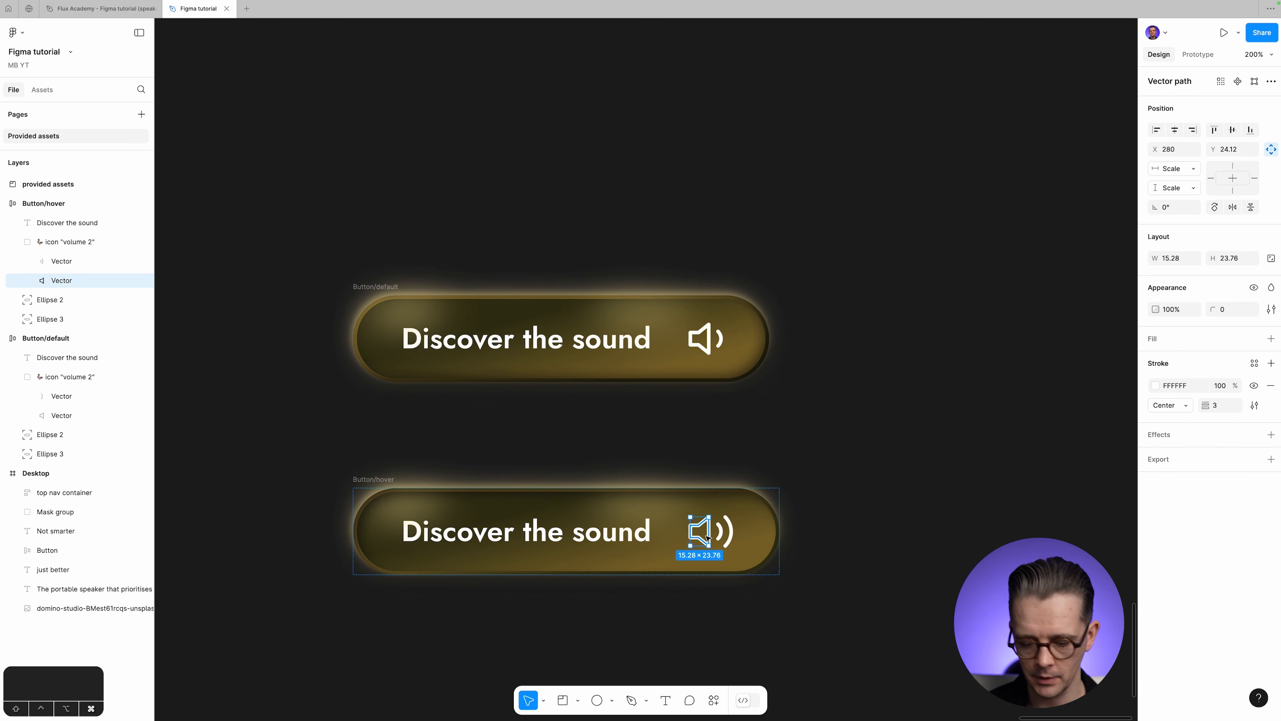
left_click(92, 242)
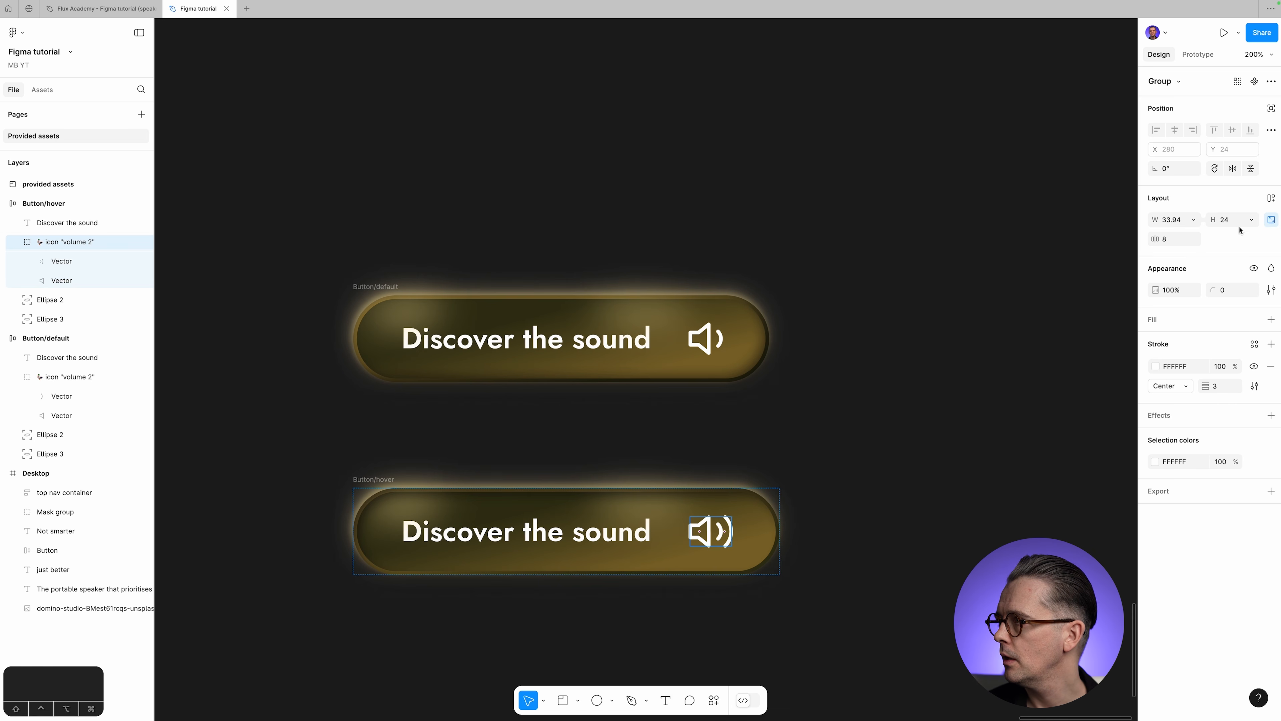
left_click(1174, 221)
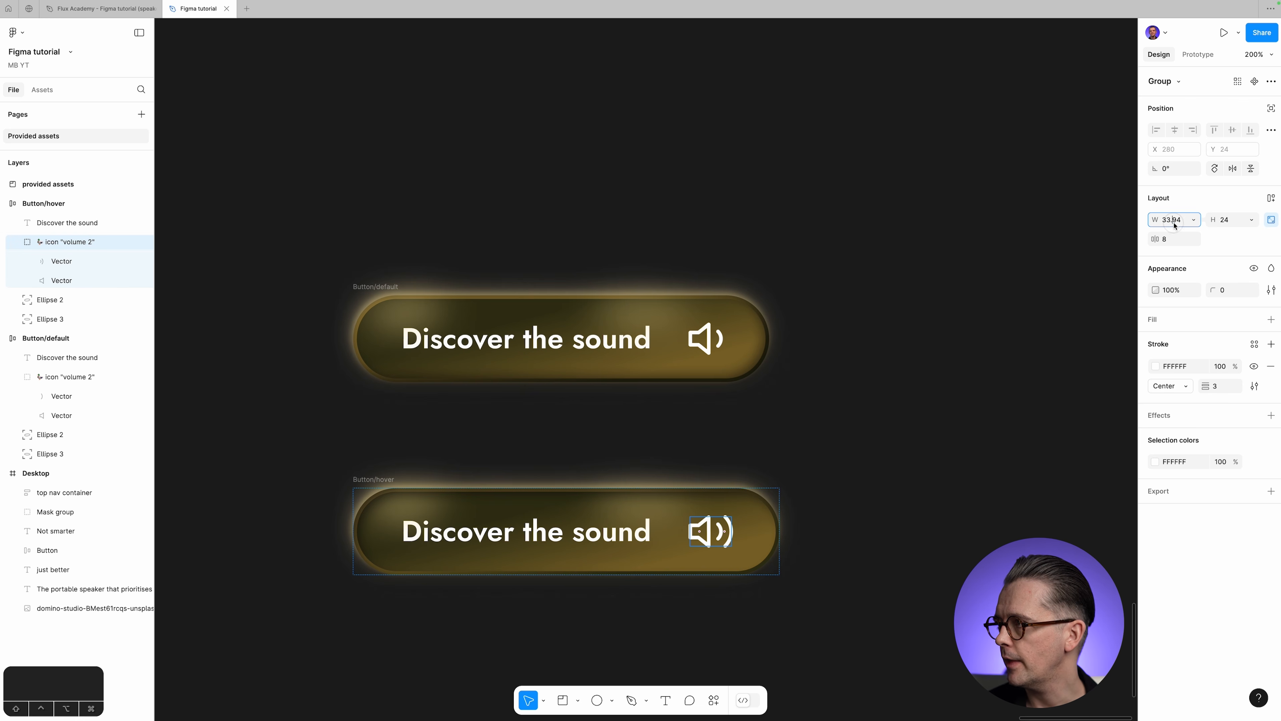
left_click(1271, 222)
left_click(1178, 220)
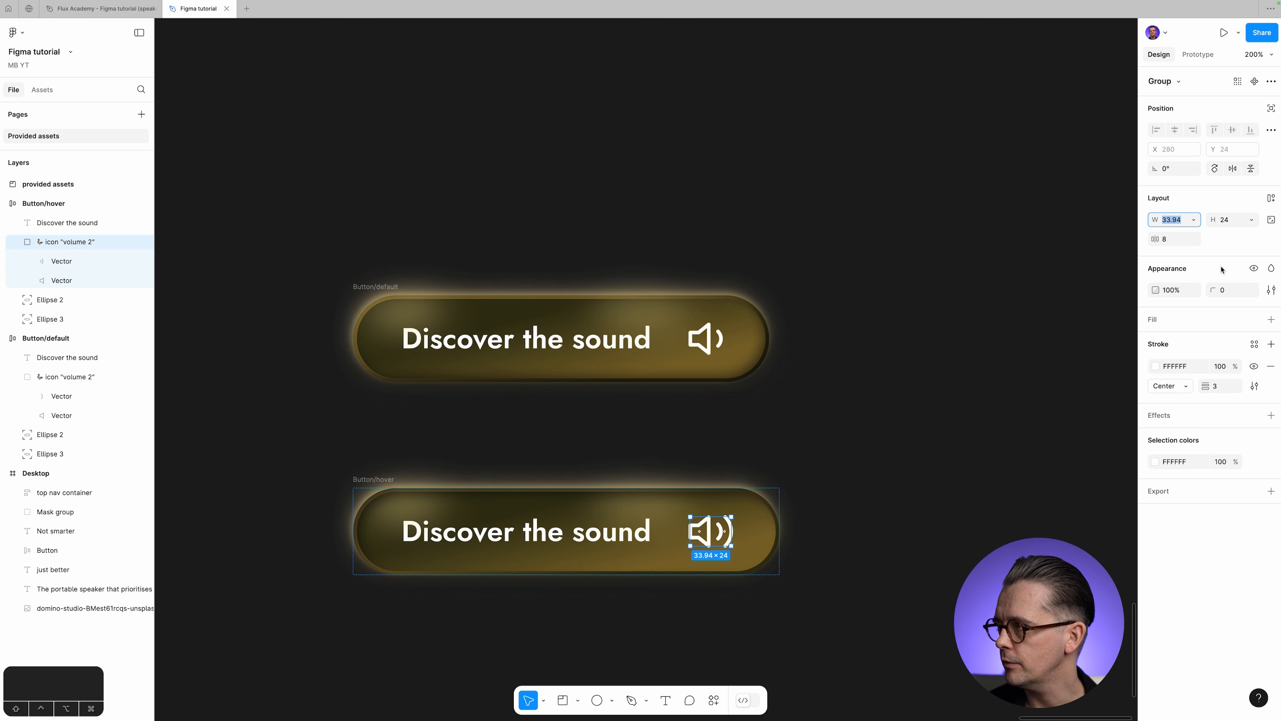
type("34")
key("Tab")
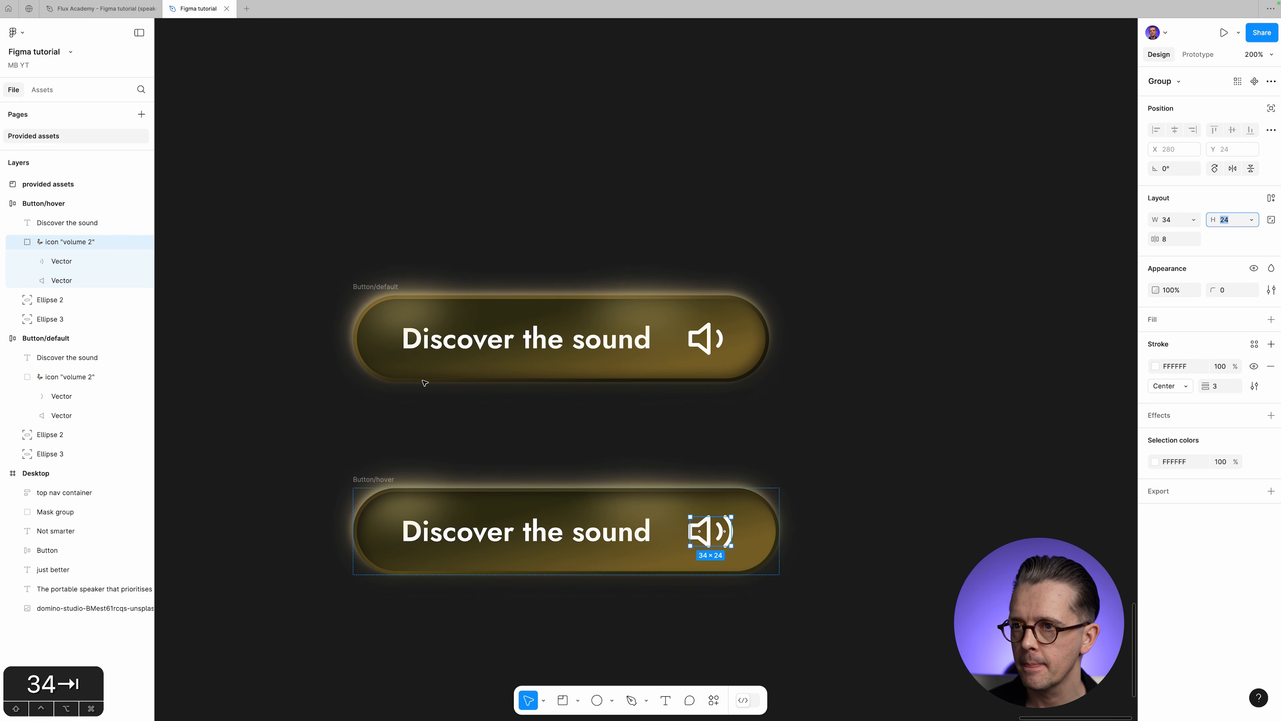
Wrap the volume icon of Button/default in a frame and move its two vectors out of the group directly into that frame.
scroll(424, 376, "up", 1)
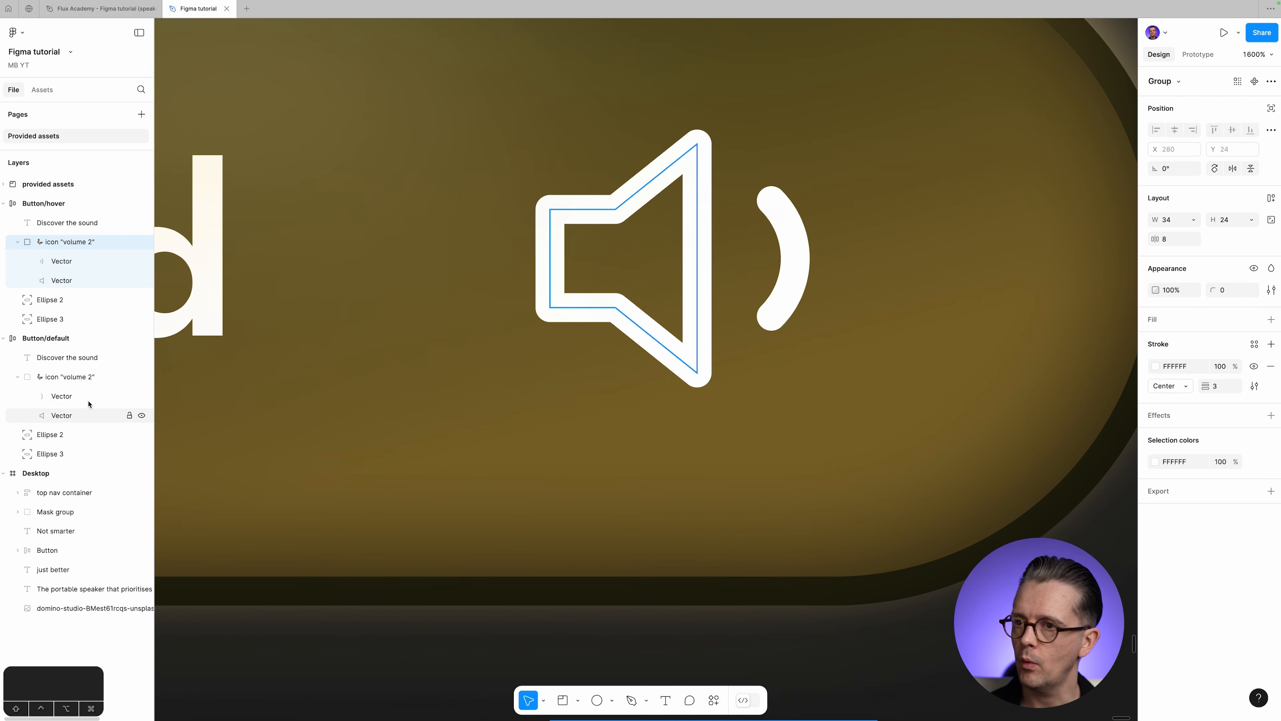
left_click(696, 249)
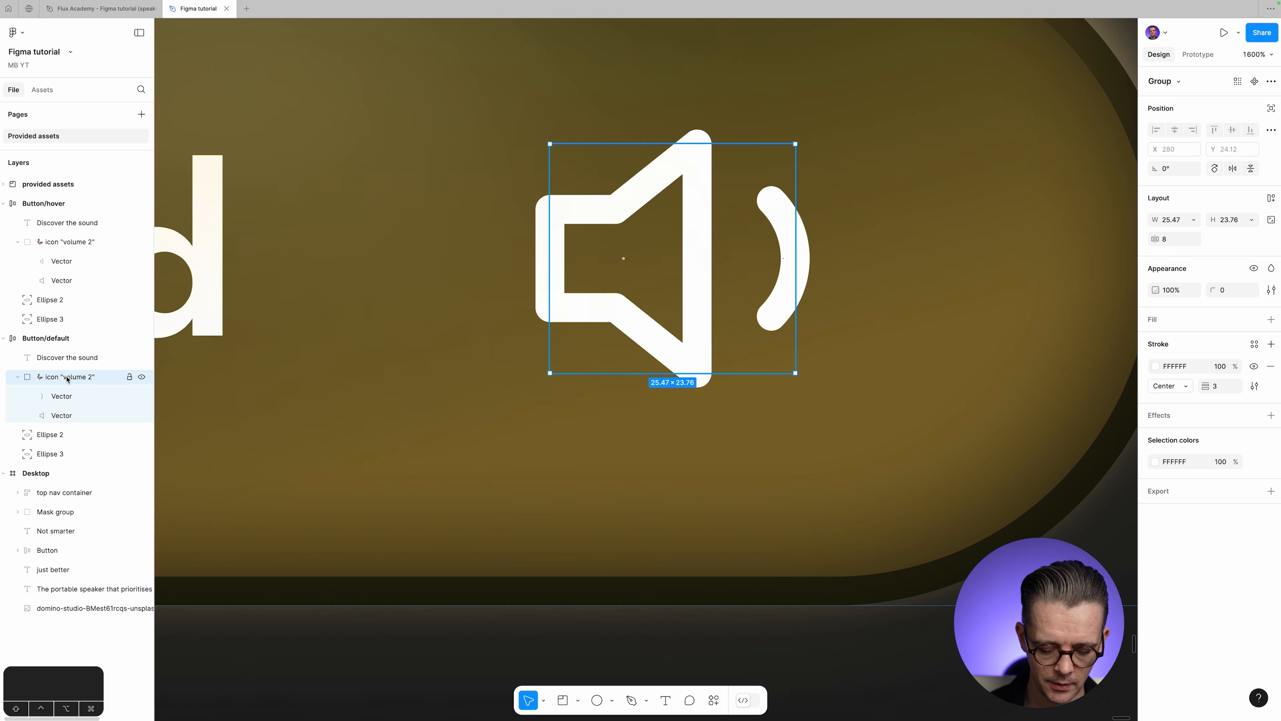
key("super+alt+g")
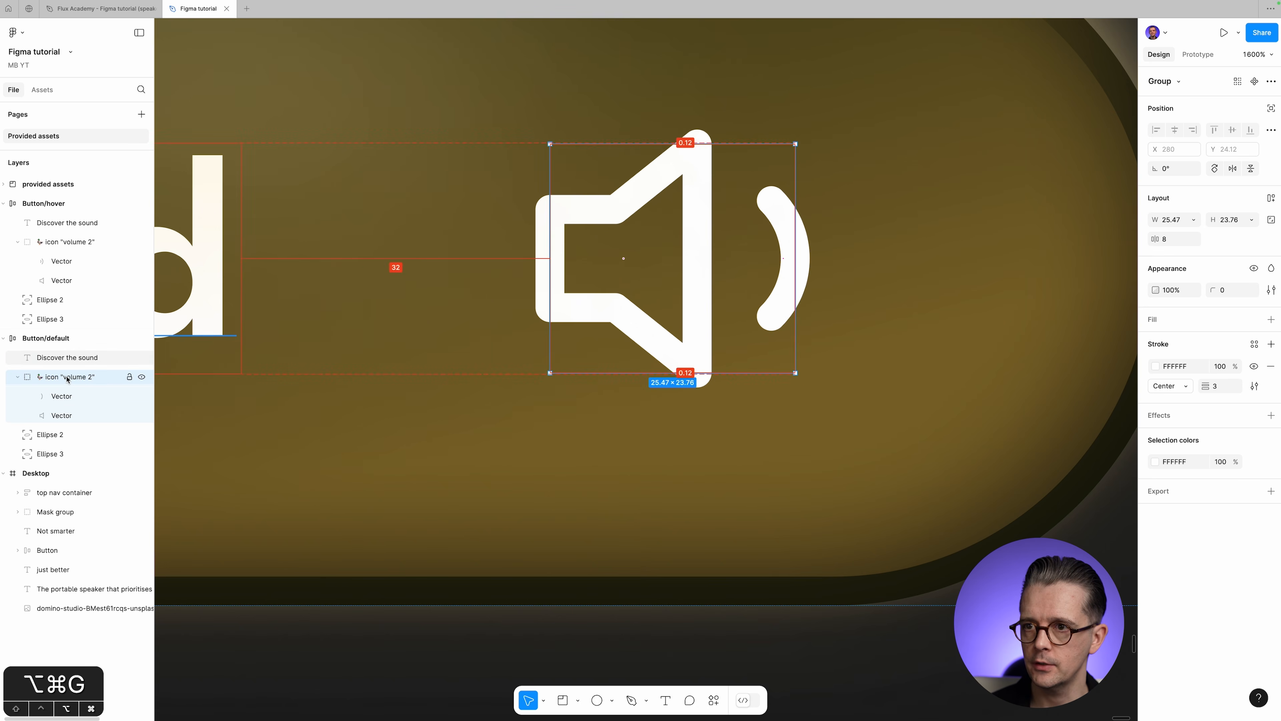
left_click(18, 376)
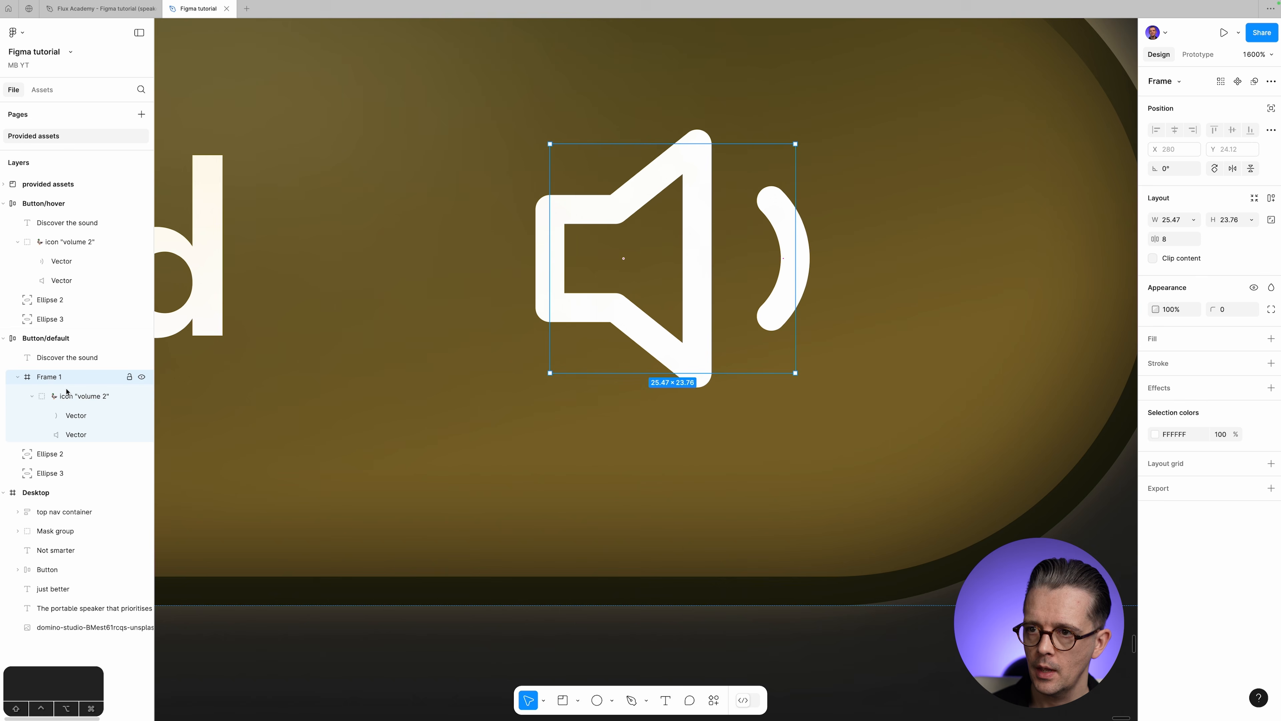
left_click(78, 415)
left_click(75, 434, "shift")
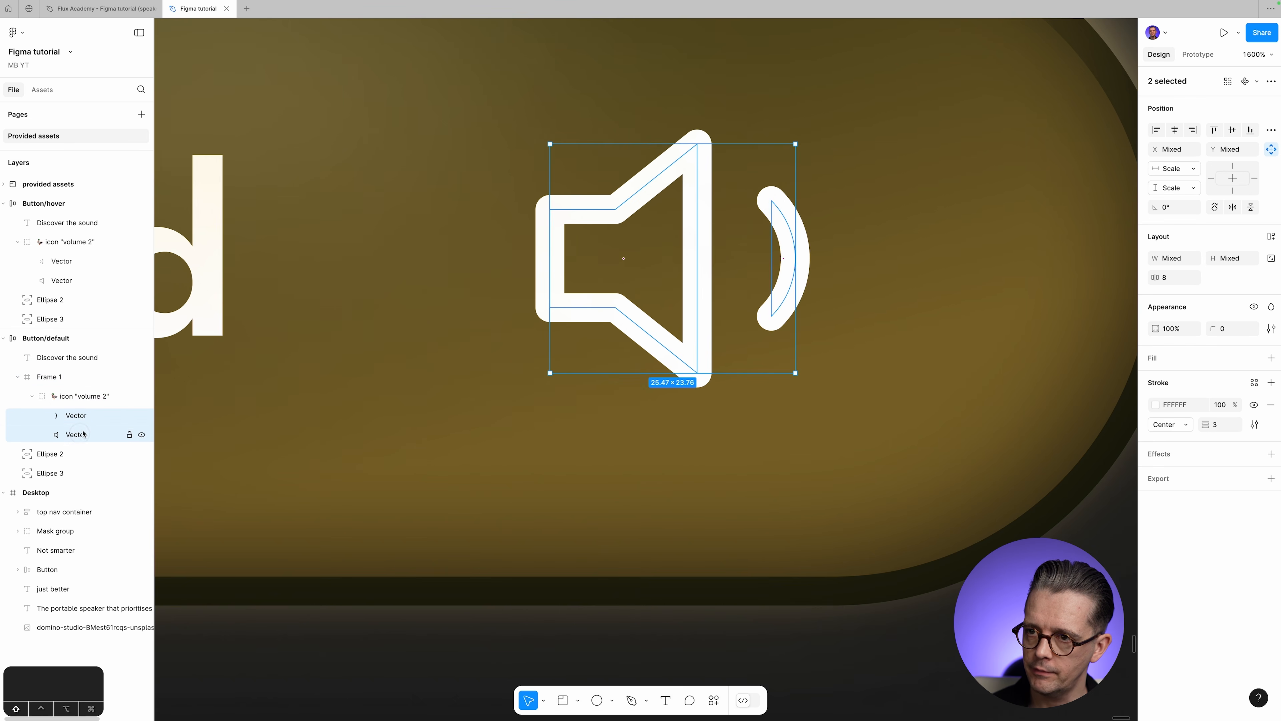
left_click_drag(75, 419, 58, 389)
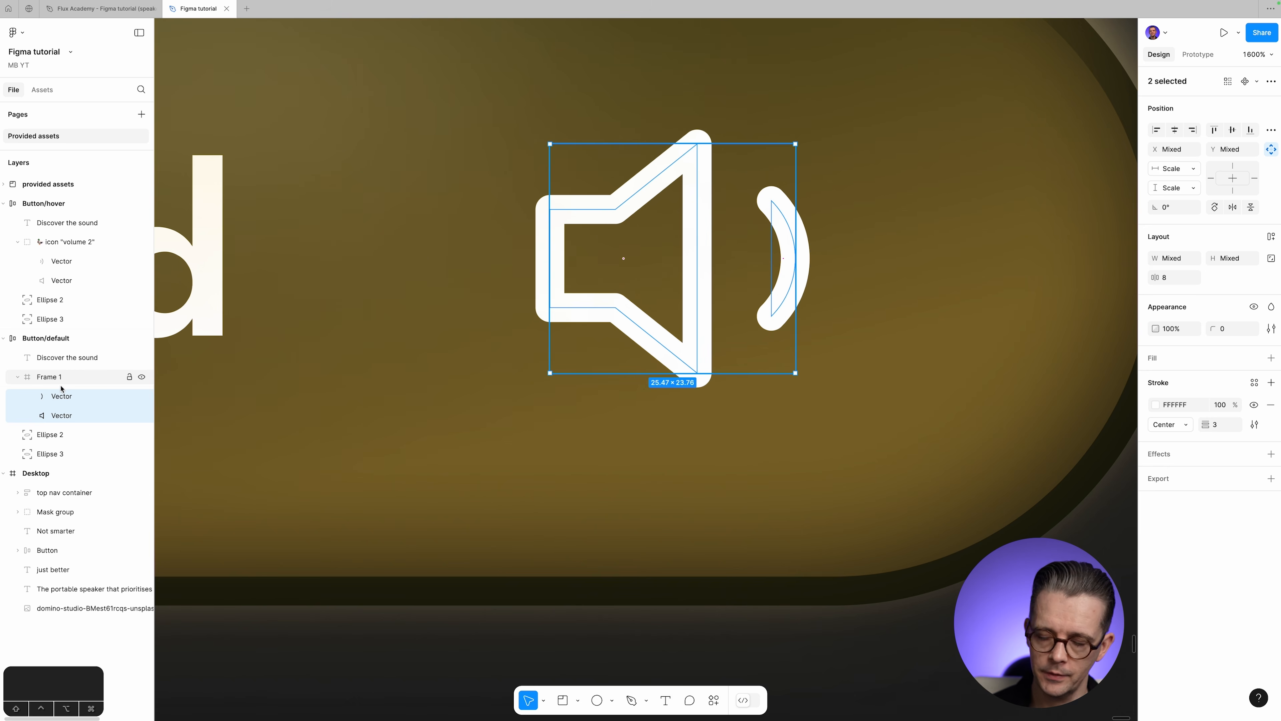
Rename the new frame around the default button's speaker vectors to "volume icon".
double_click(48, 379)
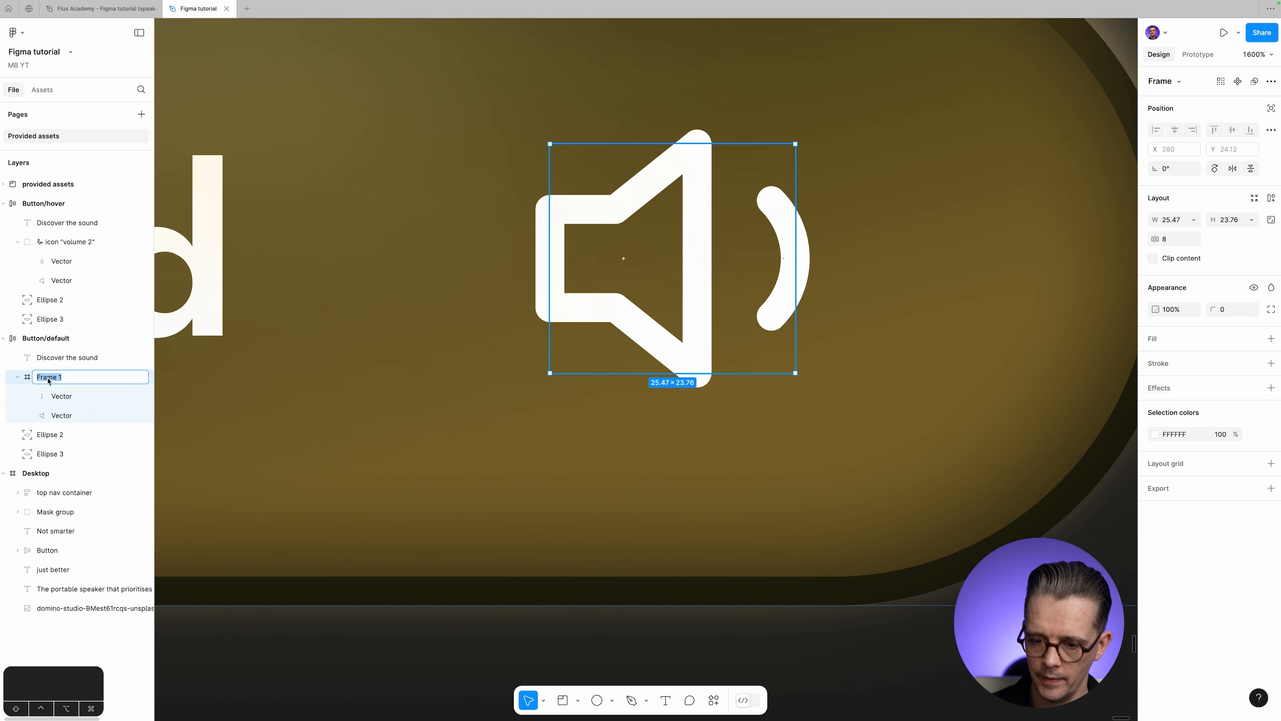
type("volume ")
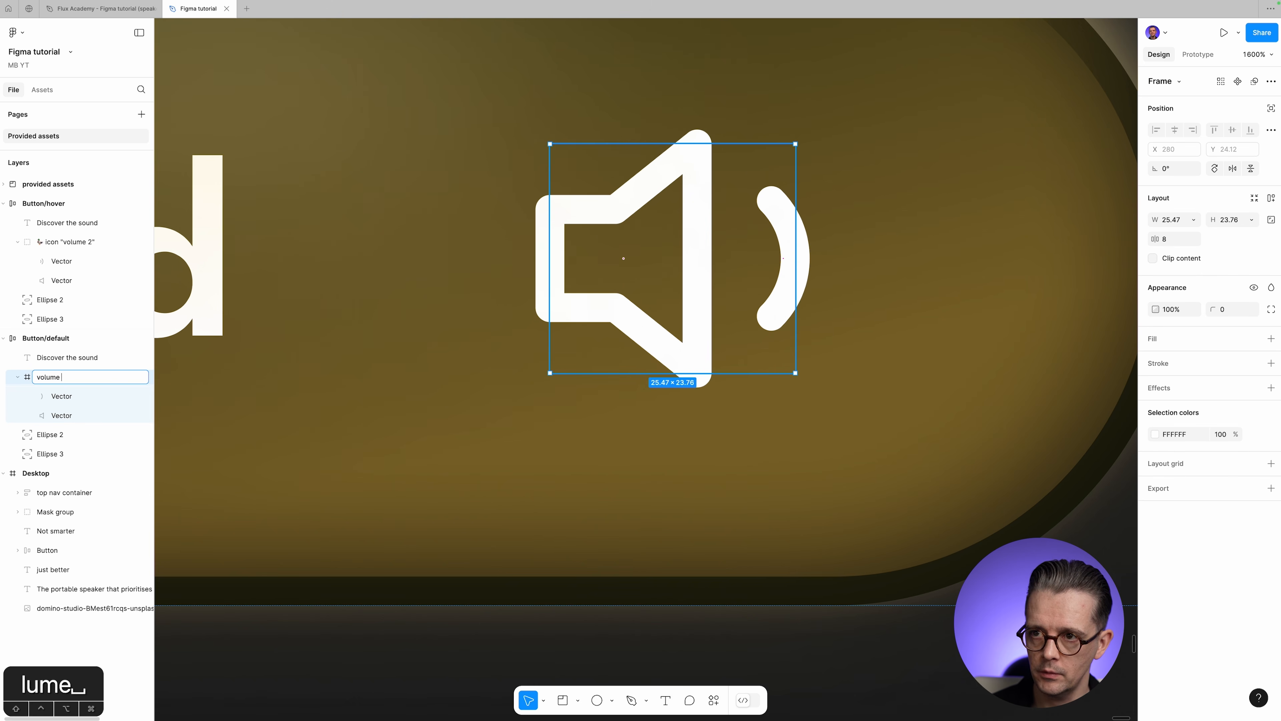
type("icon")
key("Return")
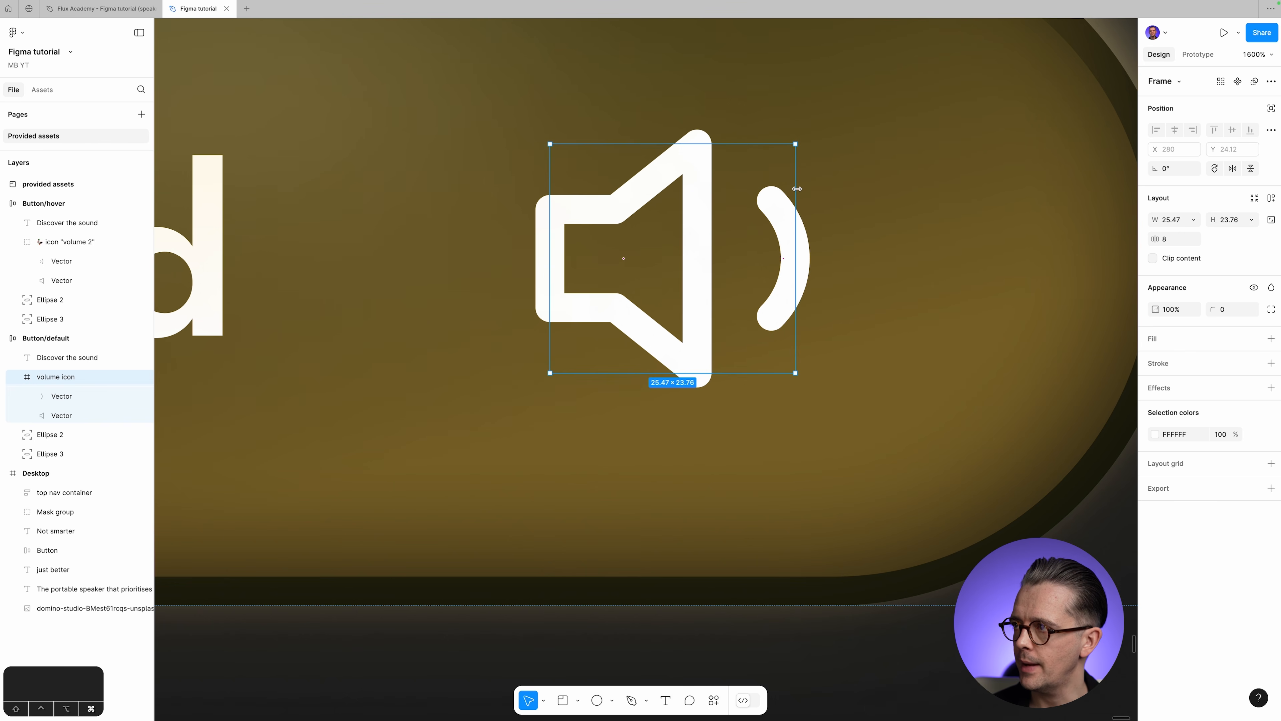
Resize the volume icon frame in Button/default to 34 × 24 by extending its right edge.
left_click_drag(797, 189, 876, 200)
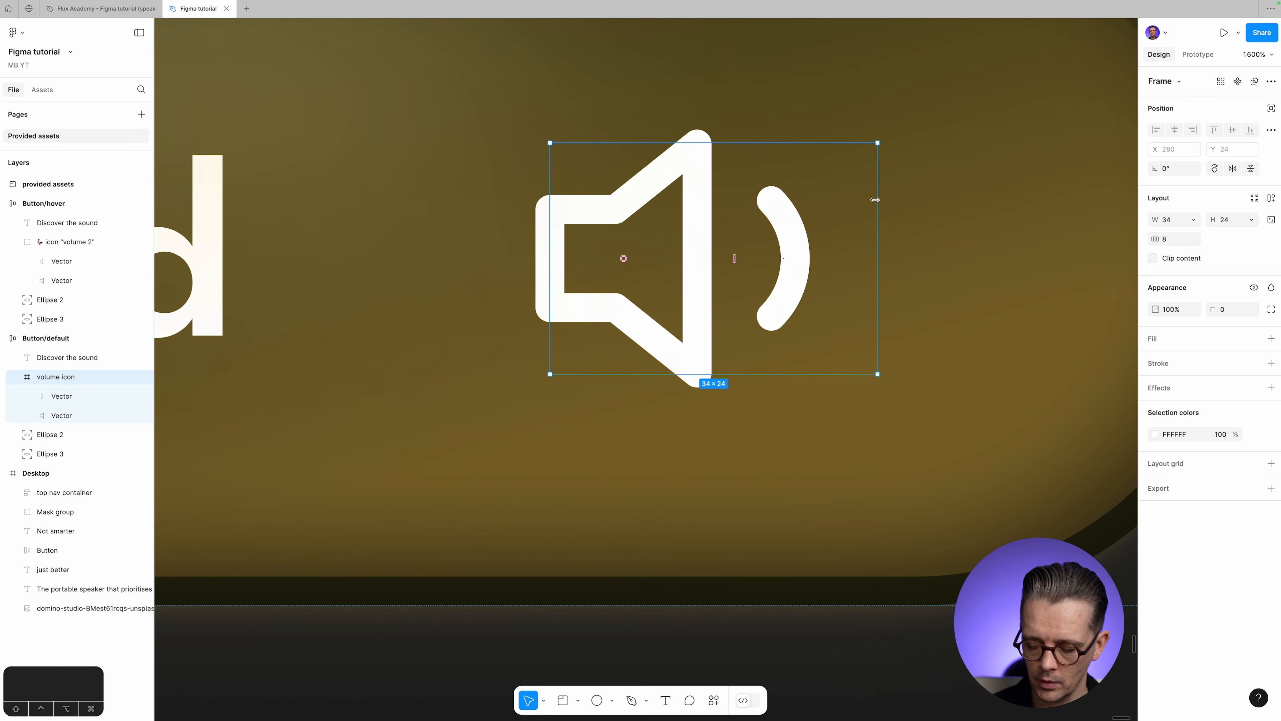
key("shift+0")
left_click(877, 202)
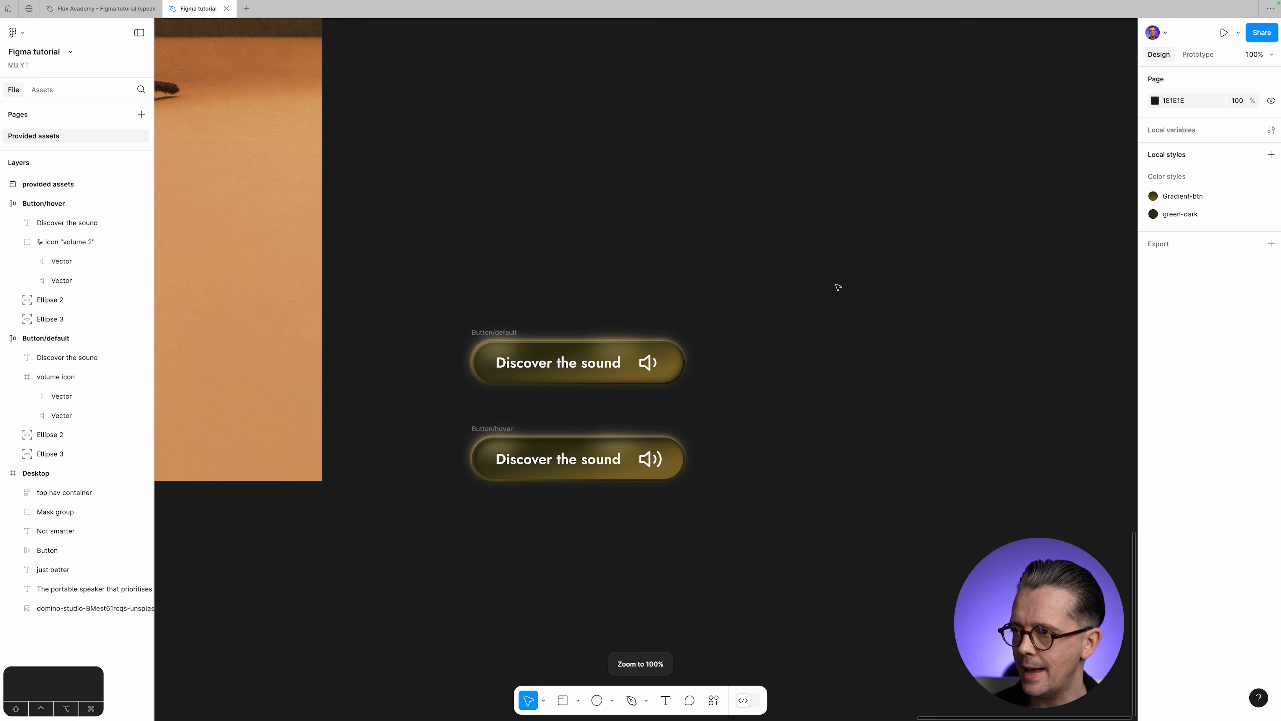
Examine the default and hover buttons side by side, comparing their volume icons and overall sizes.
left_click(535, 353)
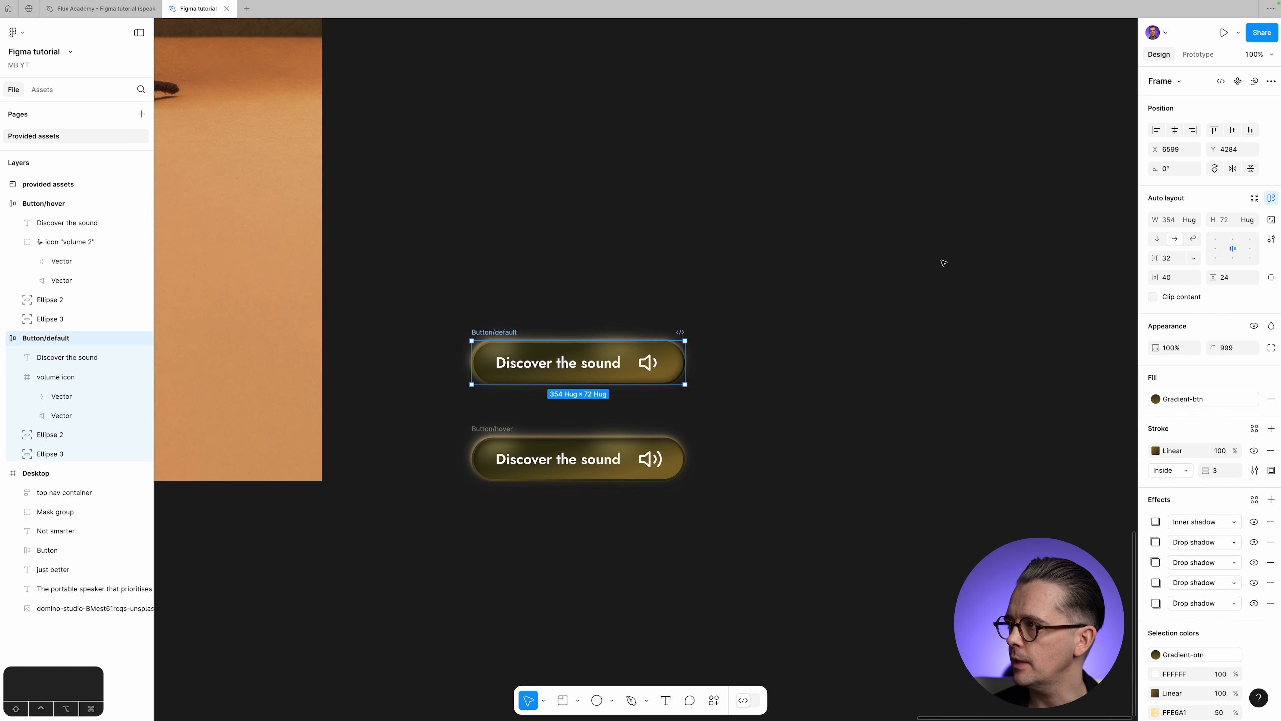
left_click(485, 429)
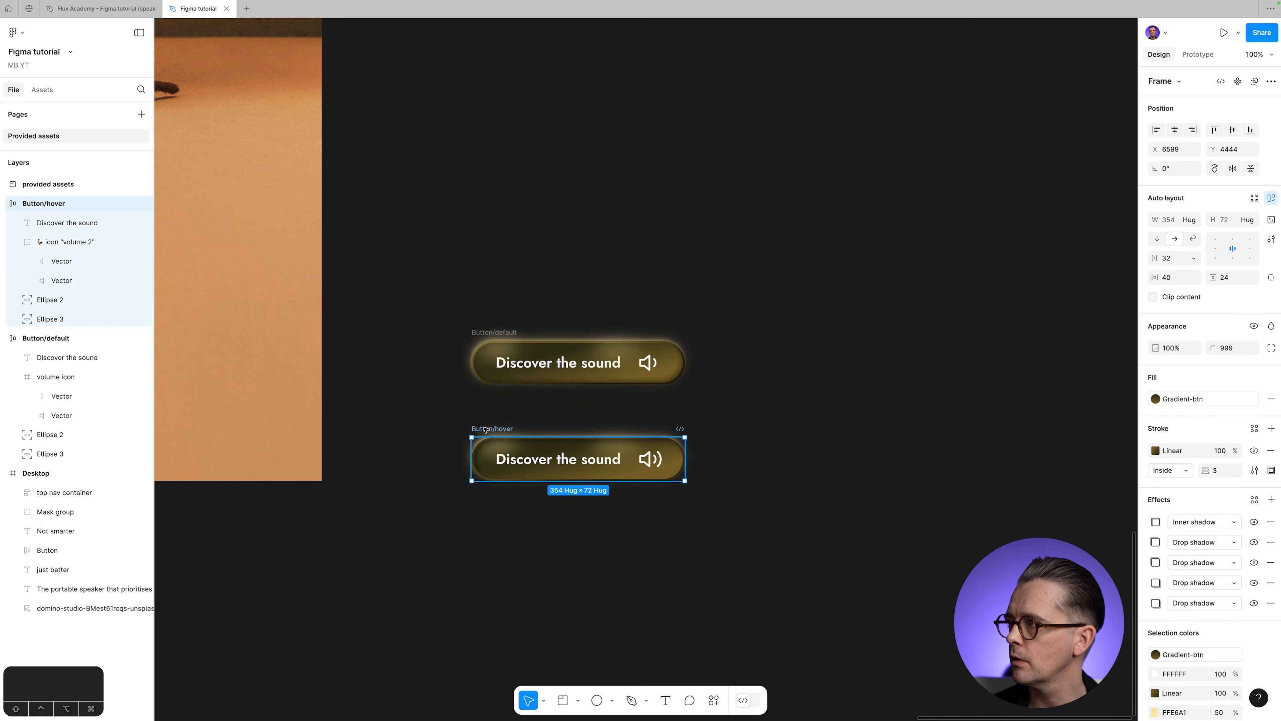
left_click(876, 337)
key("space")
left_click_drag(834, 331, 880, 338)
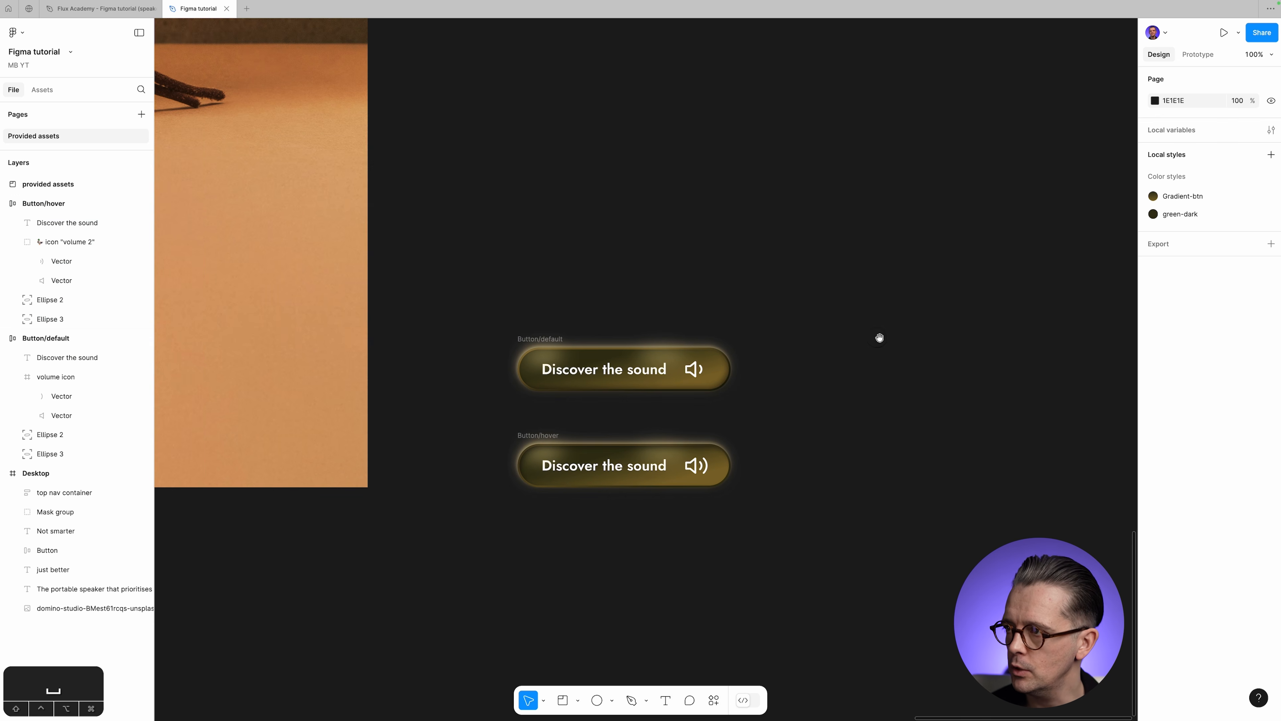
key("z")
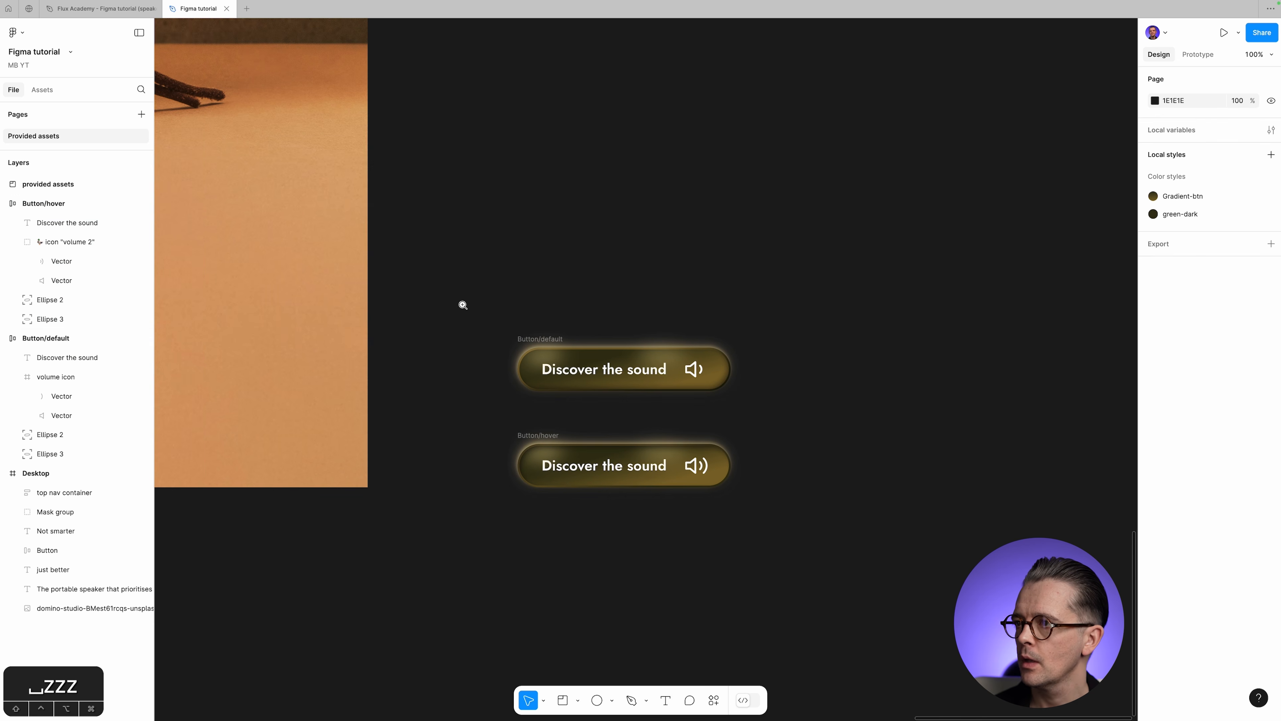
left_click_drag(478, 306, 594, 400)
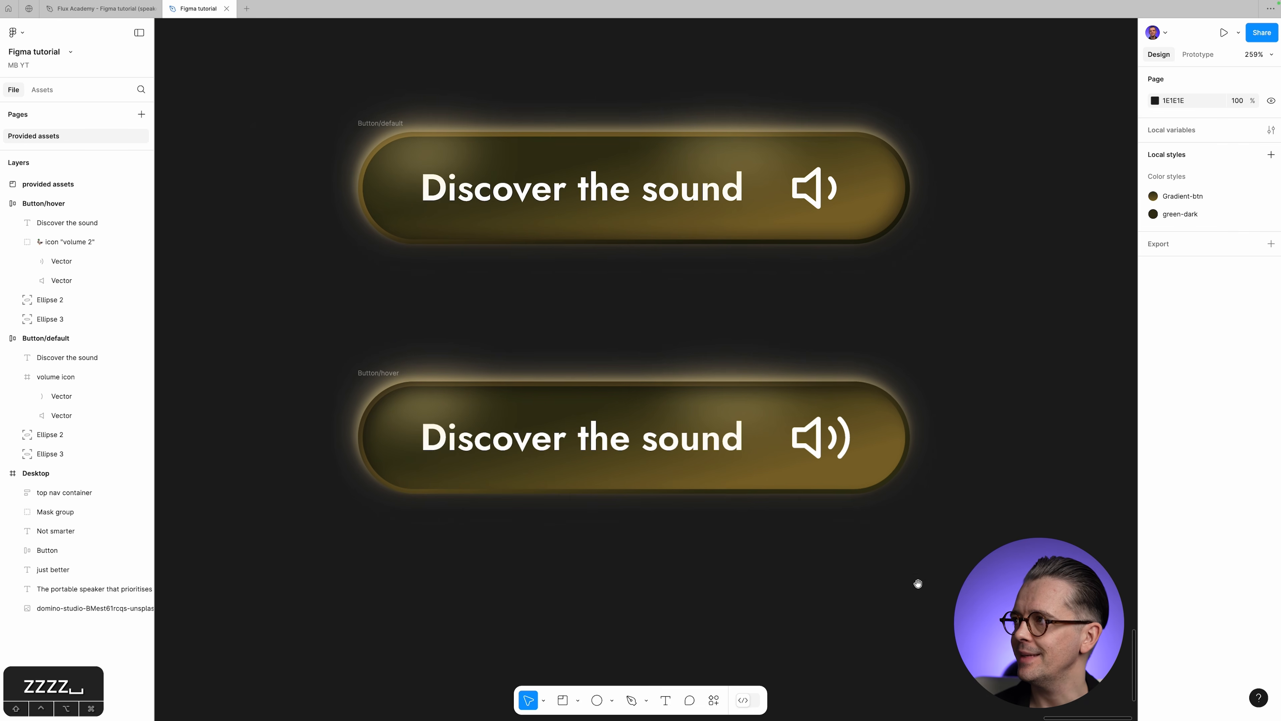
left_click_drag(918, 584, 827, 590)
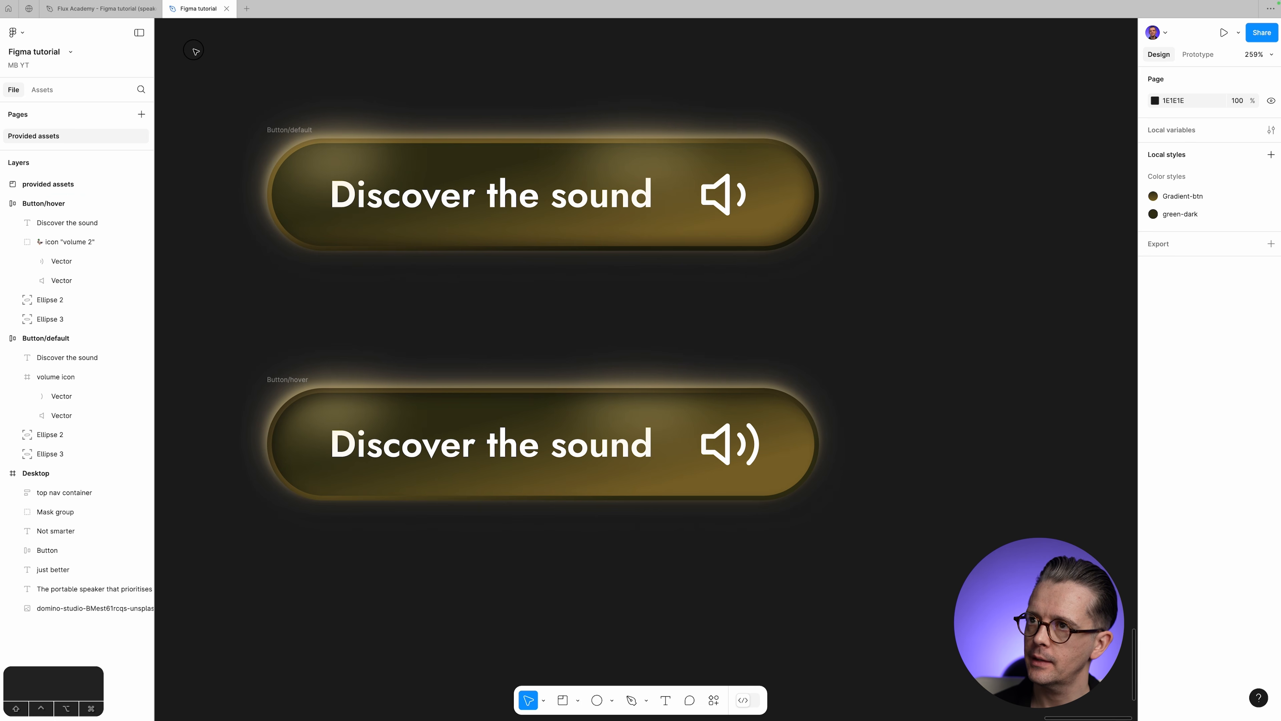
Select both Button/default and Button/hover and combine them into a component set.
left_click_drag(194, 50, 953, 616)
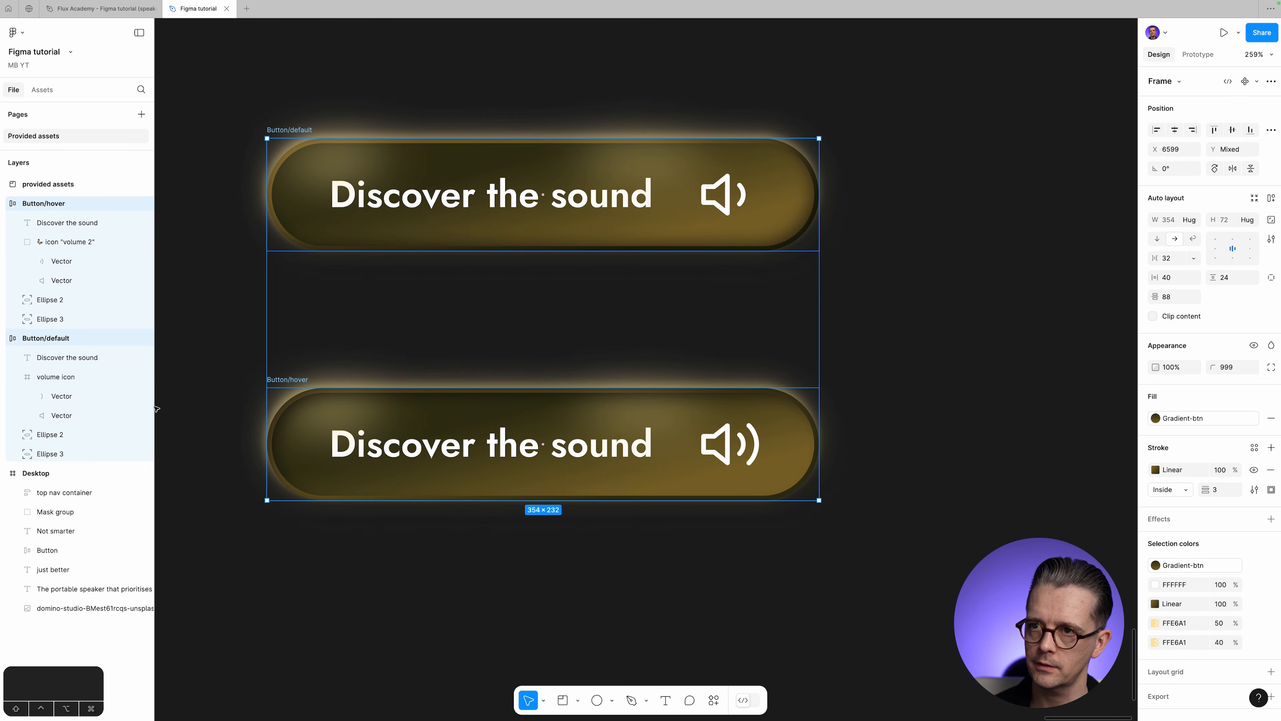
left_click(4, 203)
left_click(4, 222)
left_click(4, 242)
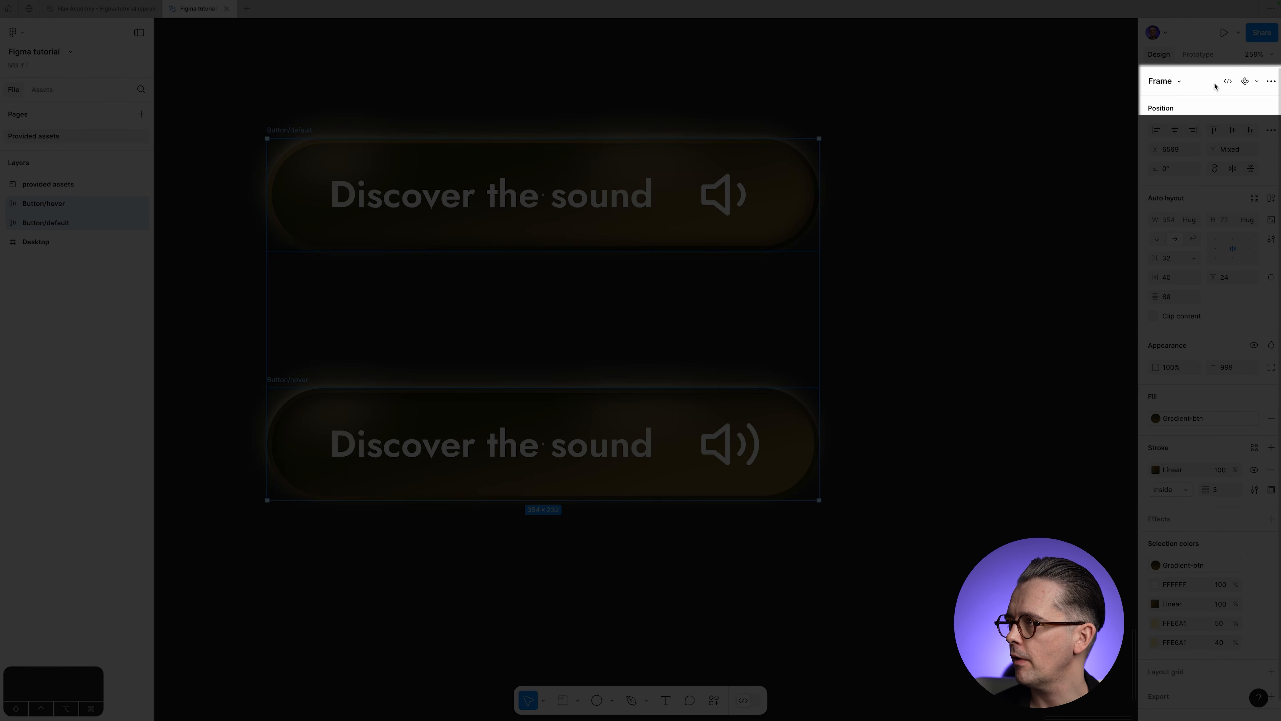
left_click(1256, 83)
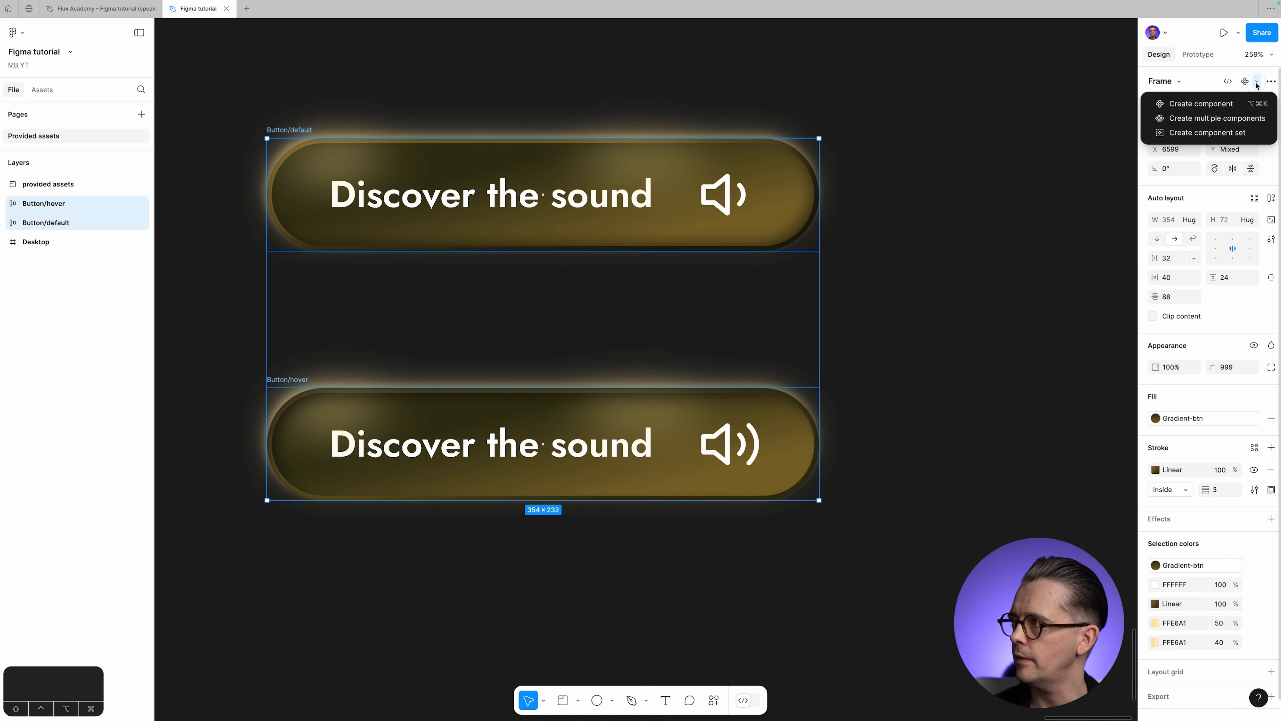
left_click(1254, 133)
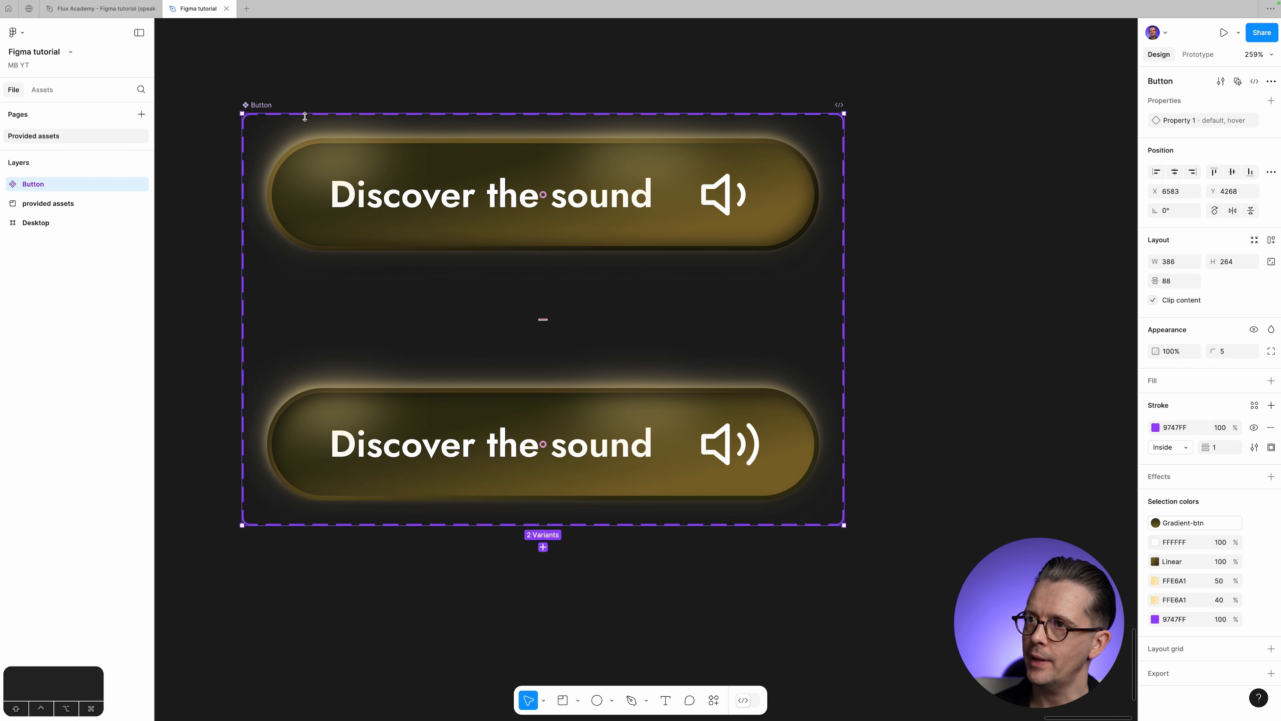
Add a prototype connection from the default variant to the hover variant inside the Button component set.
left_click(5, 187)
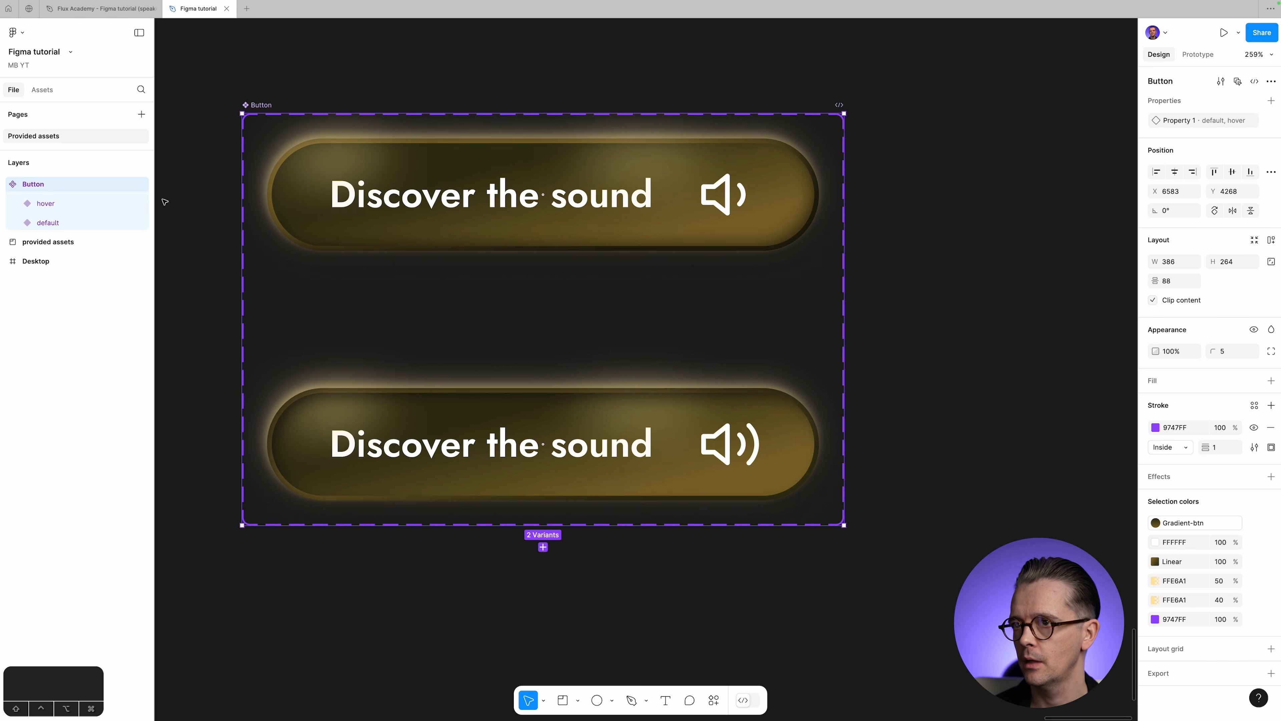
left_click(180, 201)
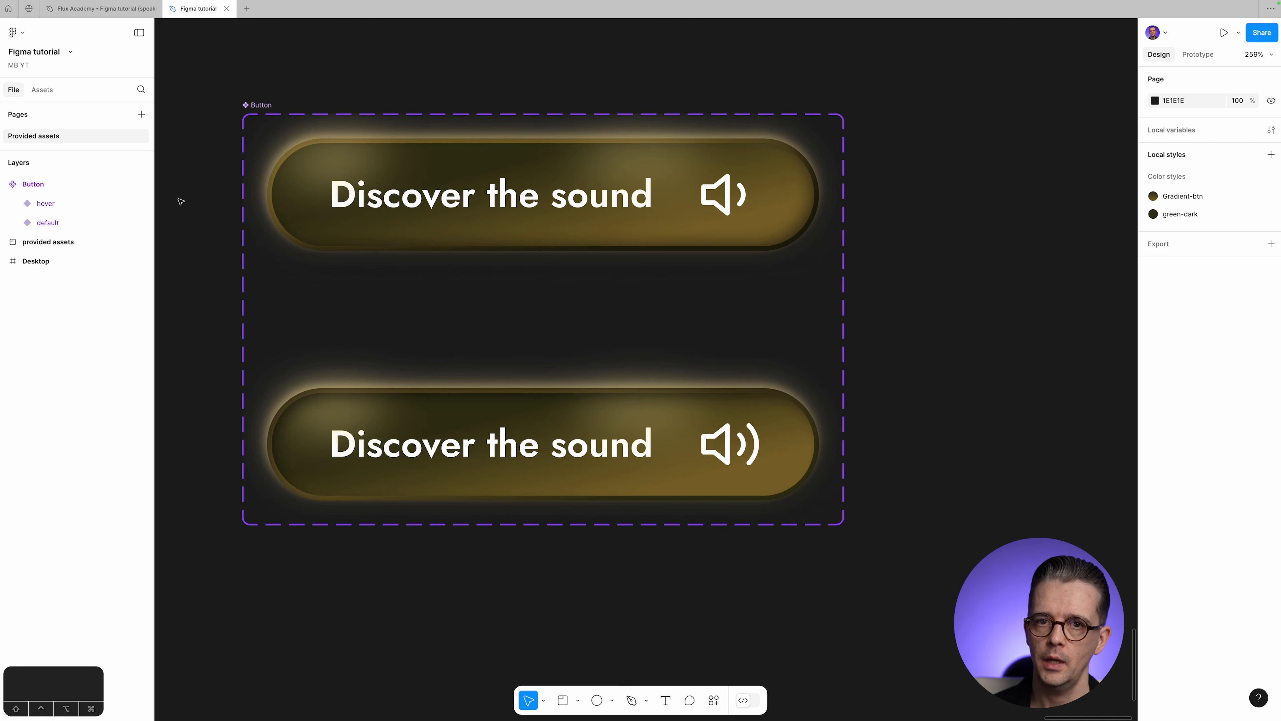
left_click(94, 223)
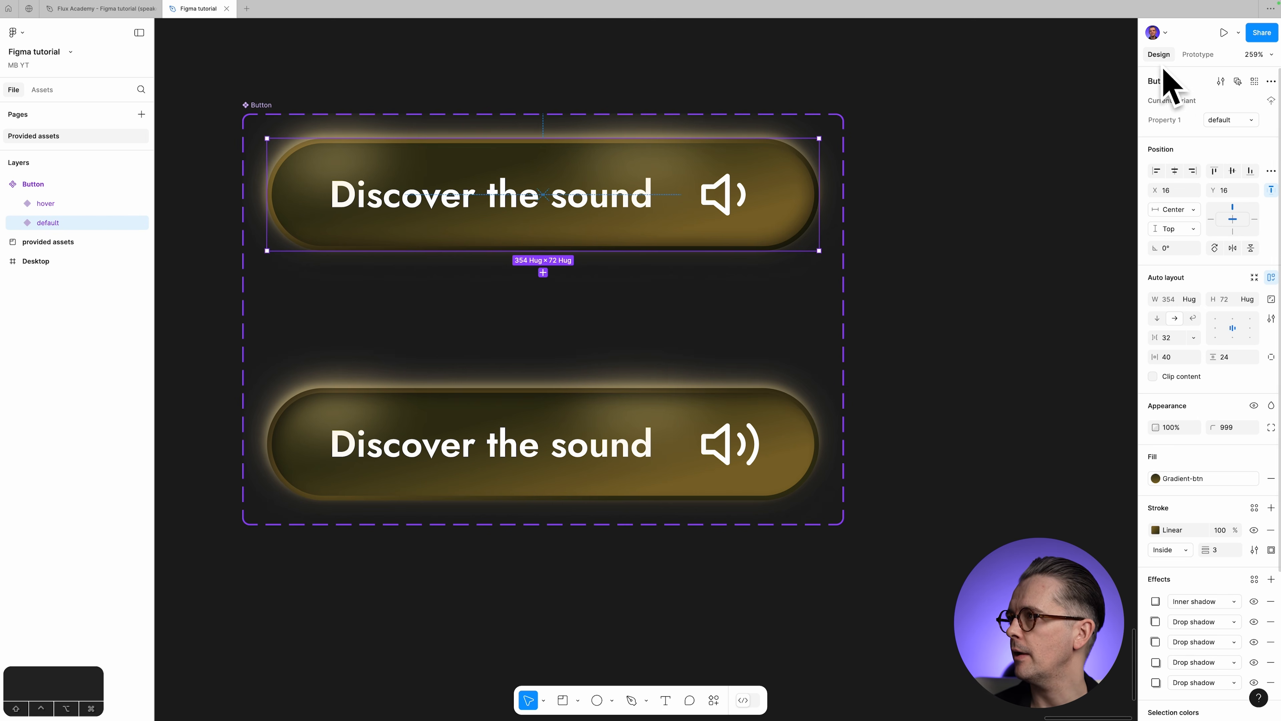
left_click(1198, 54)
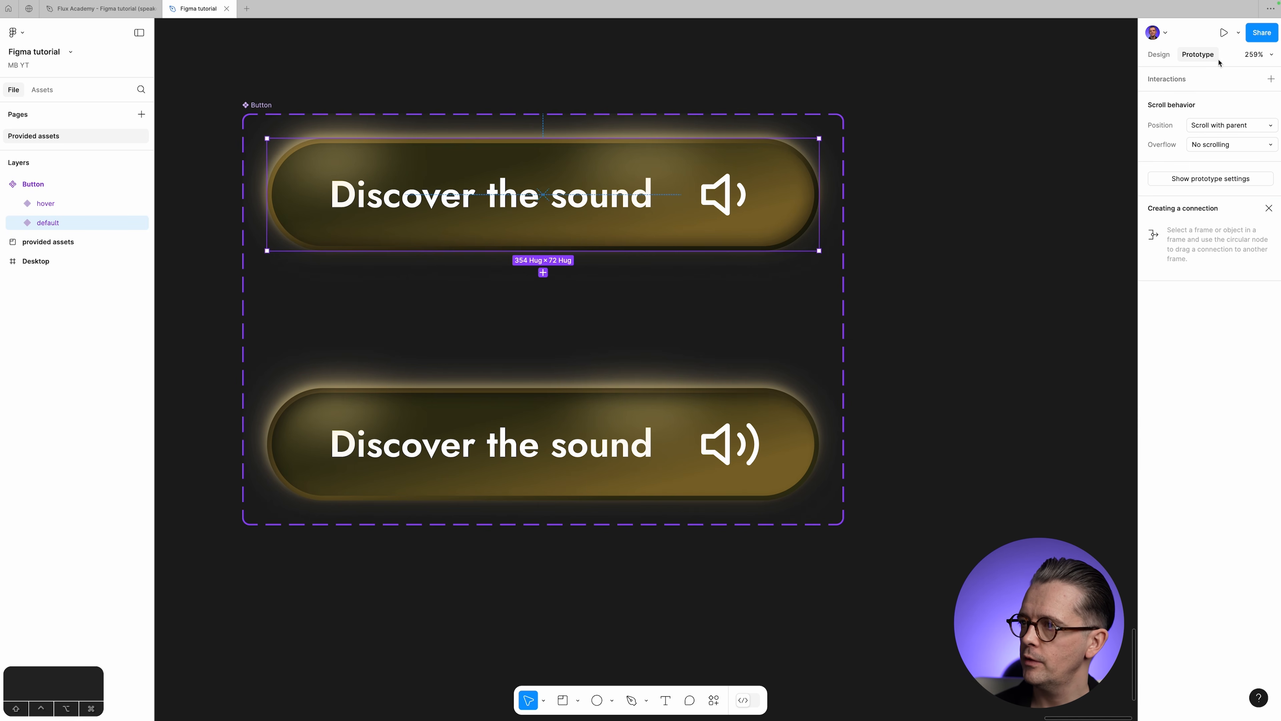
mouse_move(699, 201)
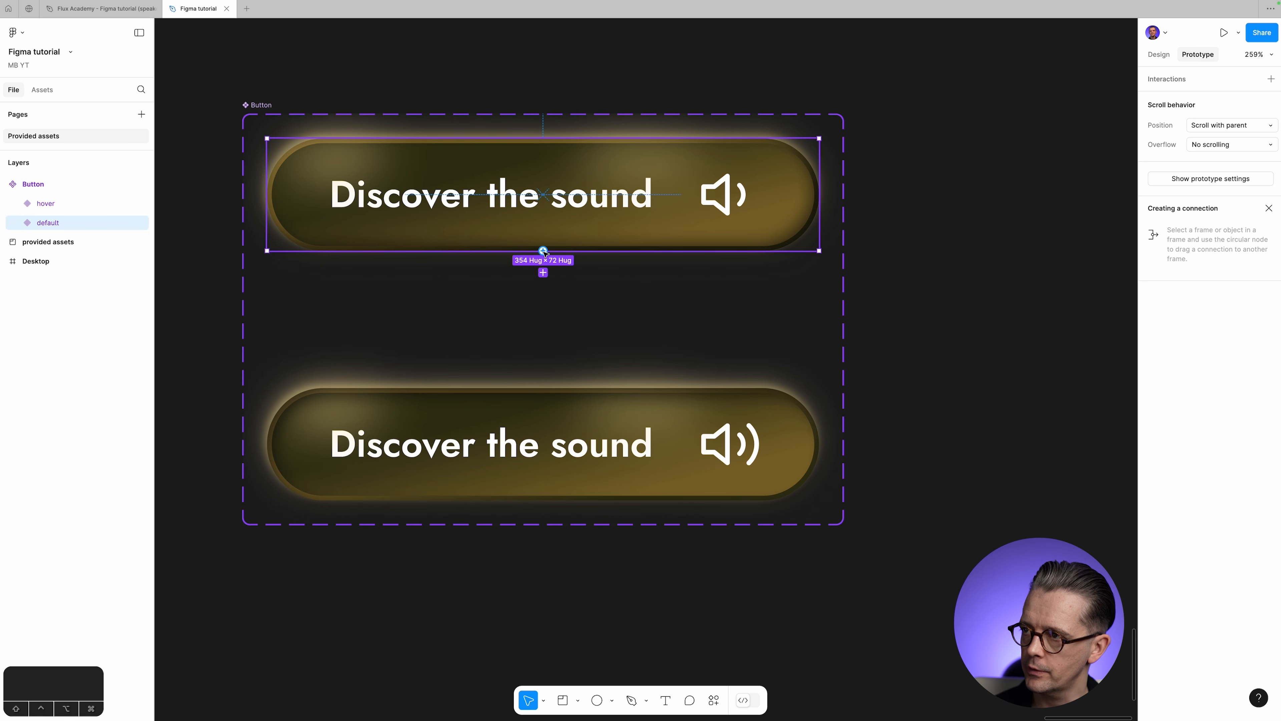
left_click_drag(542, 251, 590, 326)
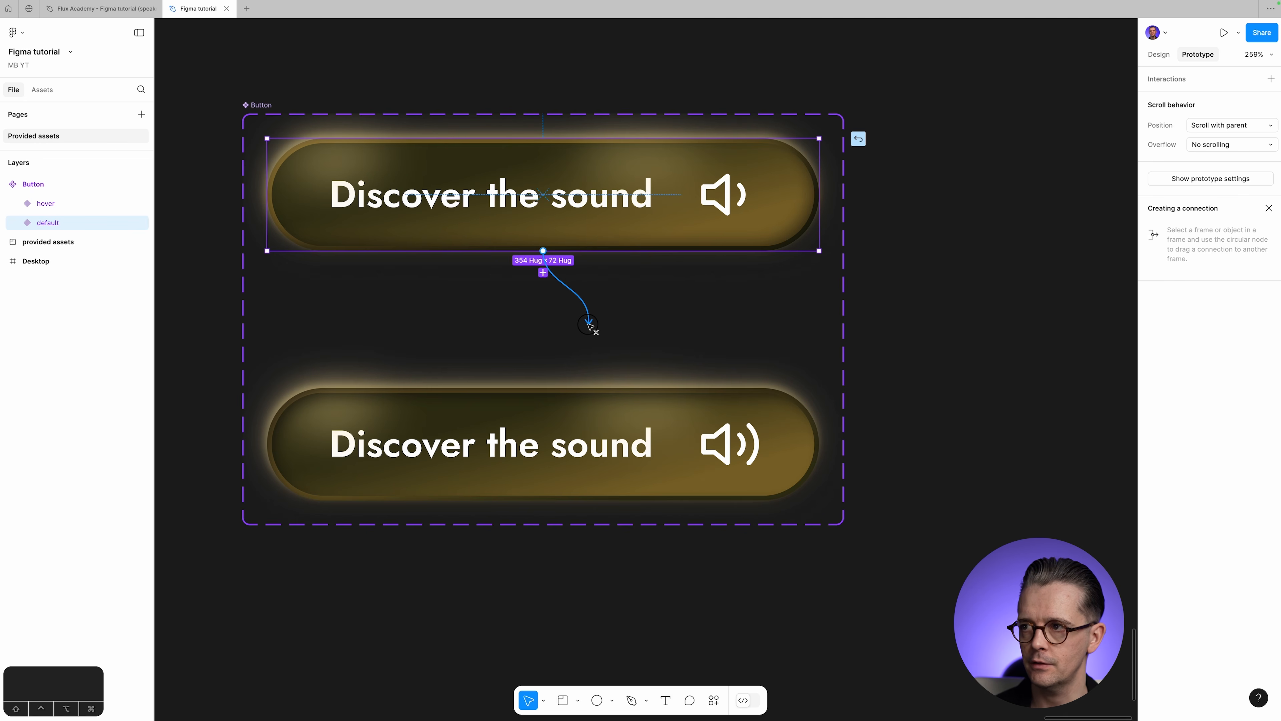
left_click_drag(590, 325, 576, 390)
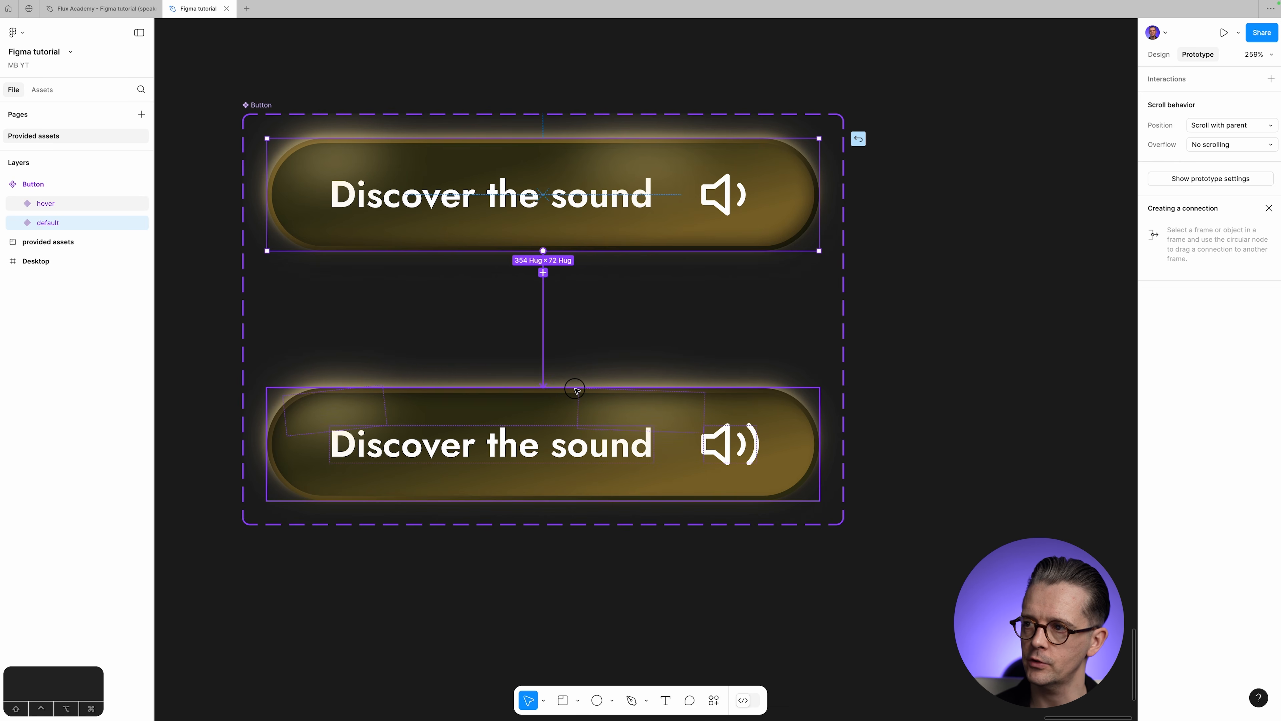
left_click_drag(577, 390, 670, 267)
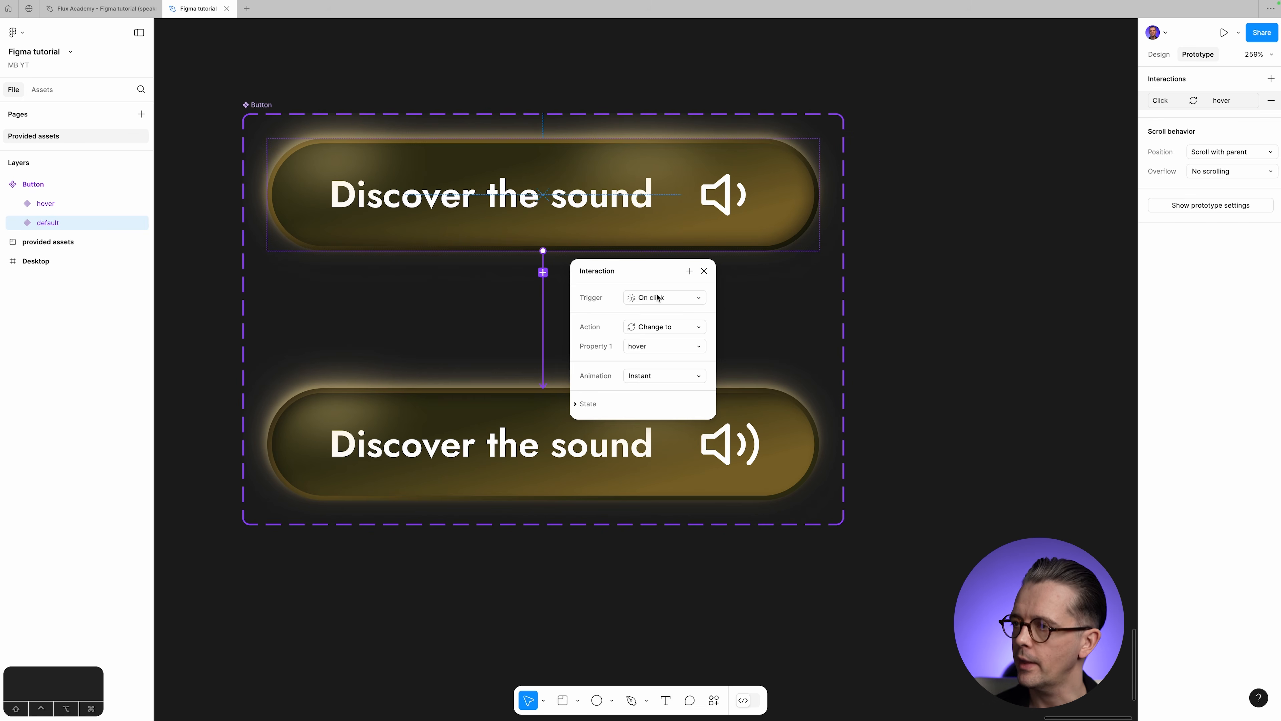
Set the interaction's trigger to While hovering, with the action Change to and the hover variant as target.
left_click(701, 300)
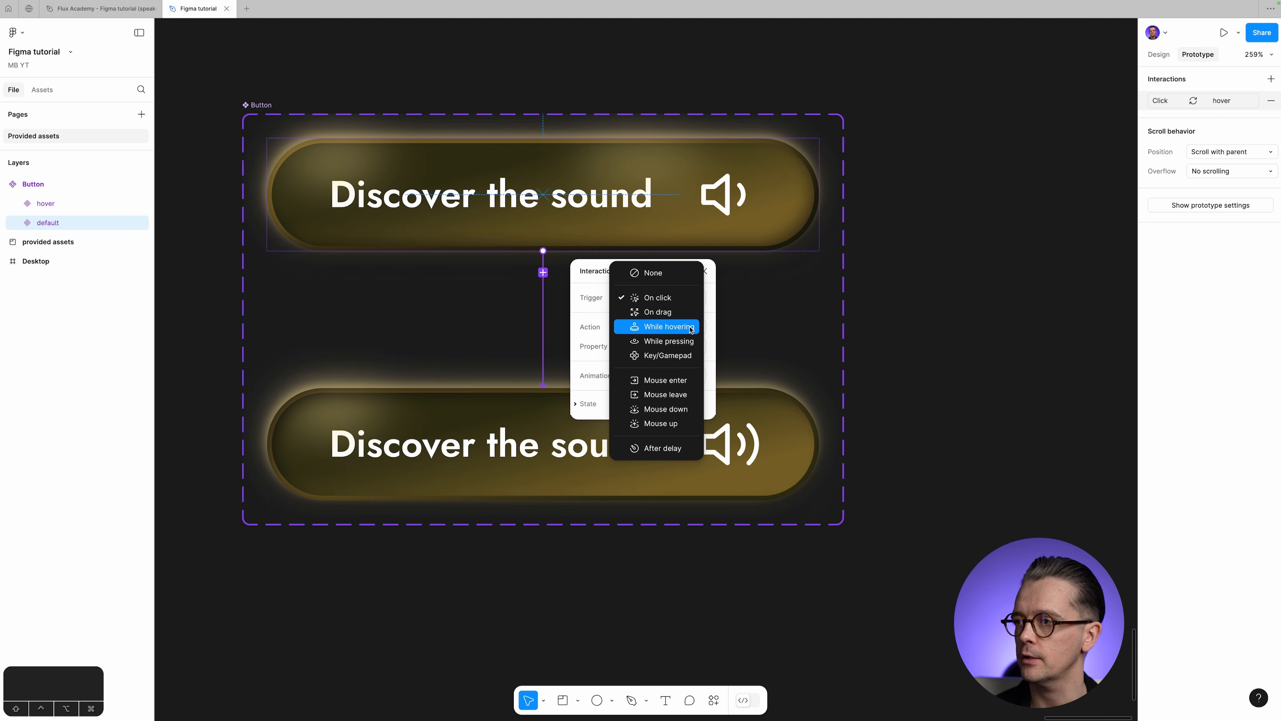
left_click(691, 329)
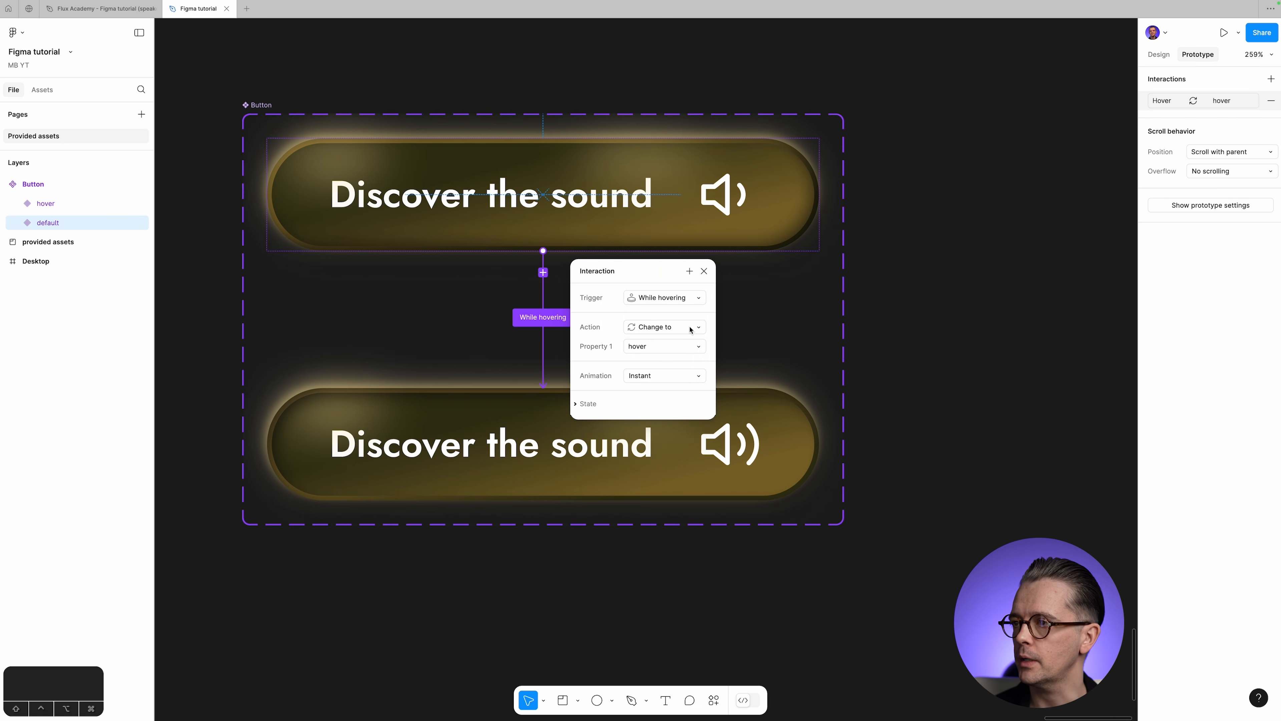
left_click(648, 333)
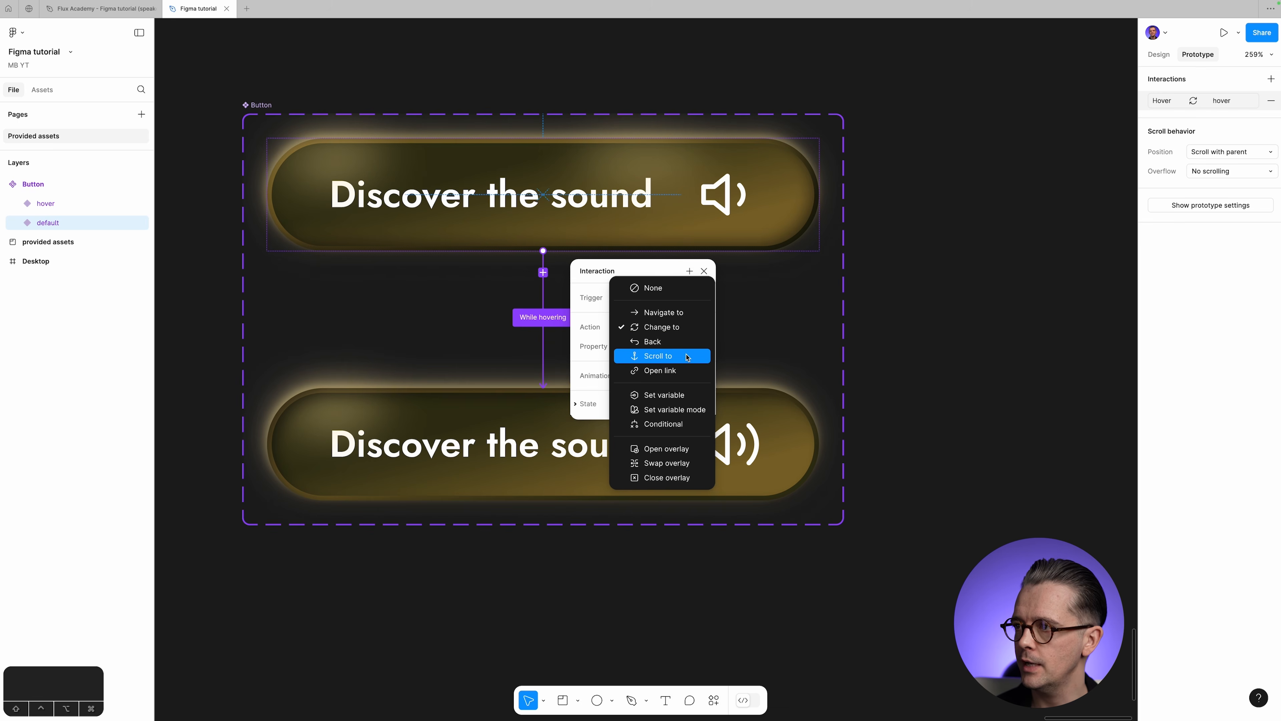
left_click(682, 327)
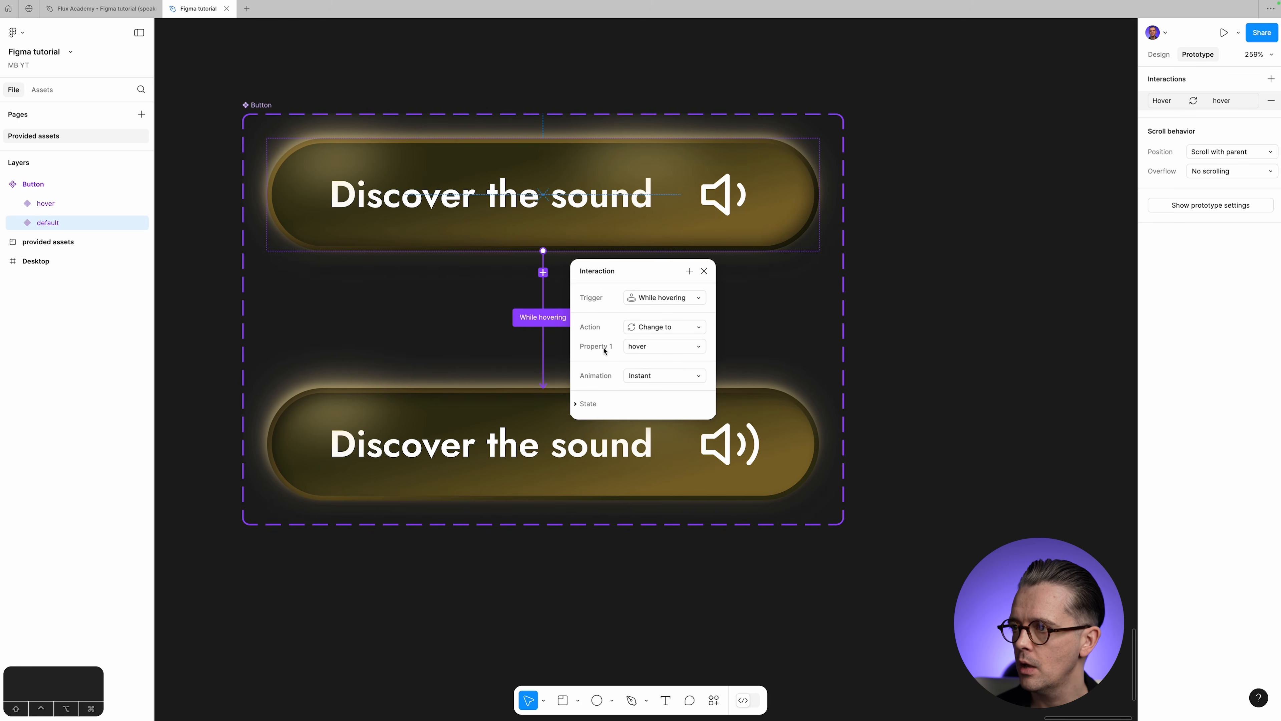
left_click(655, 347)
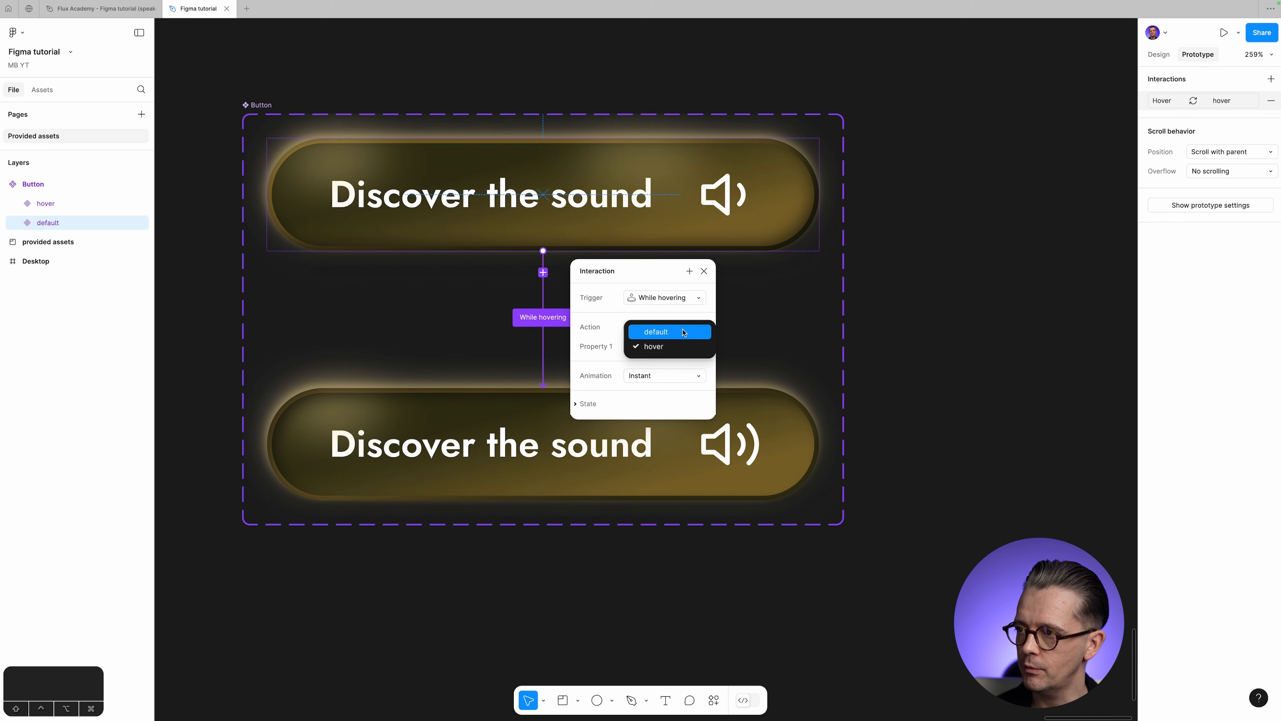
left_click(679, 348)
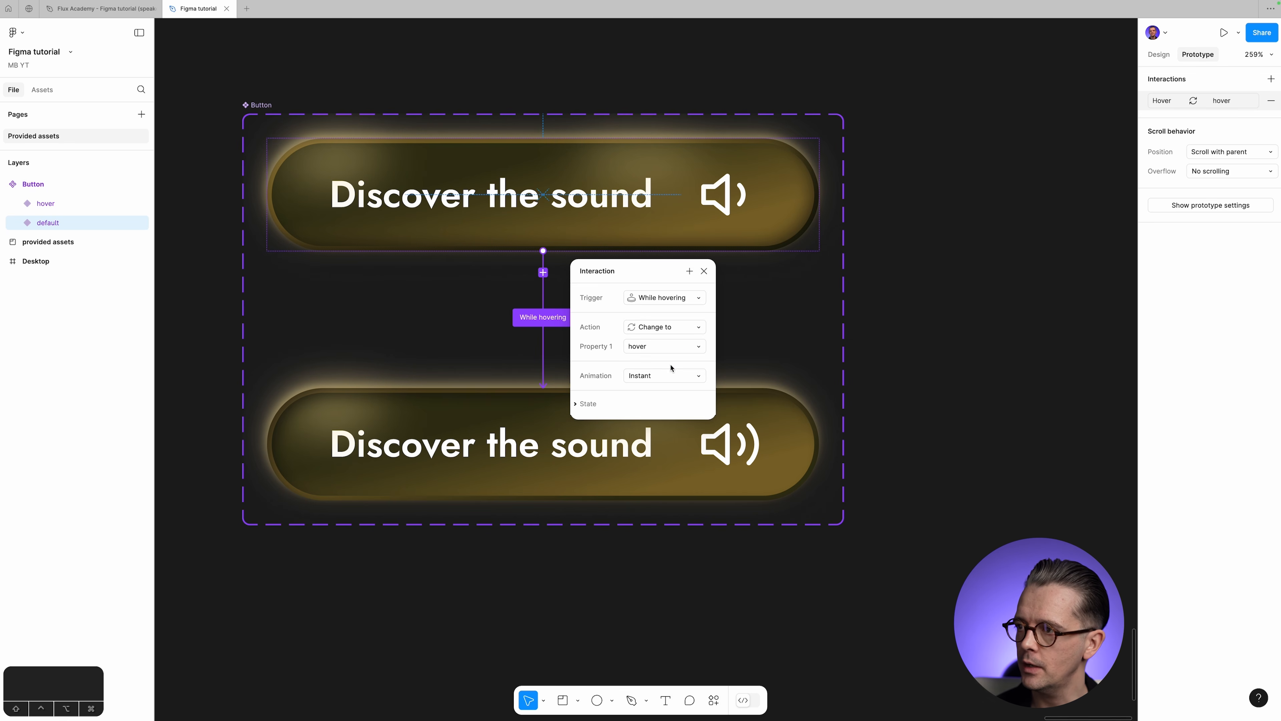
Set the hover interaction's animation to Smart animate with the Ease in and out curve.
left_click(650, 379)
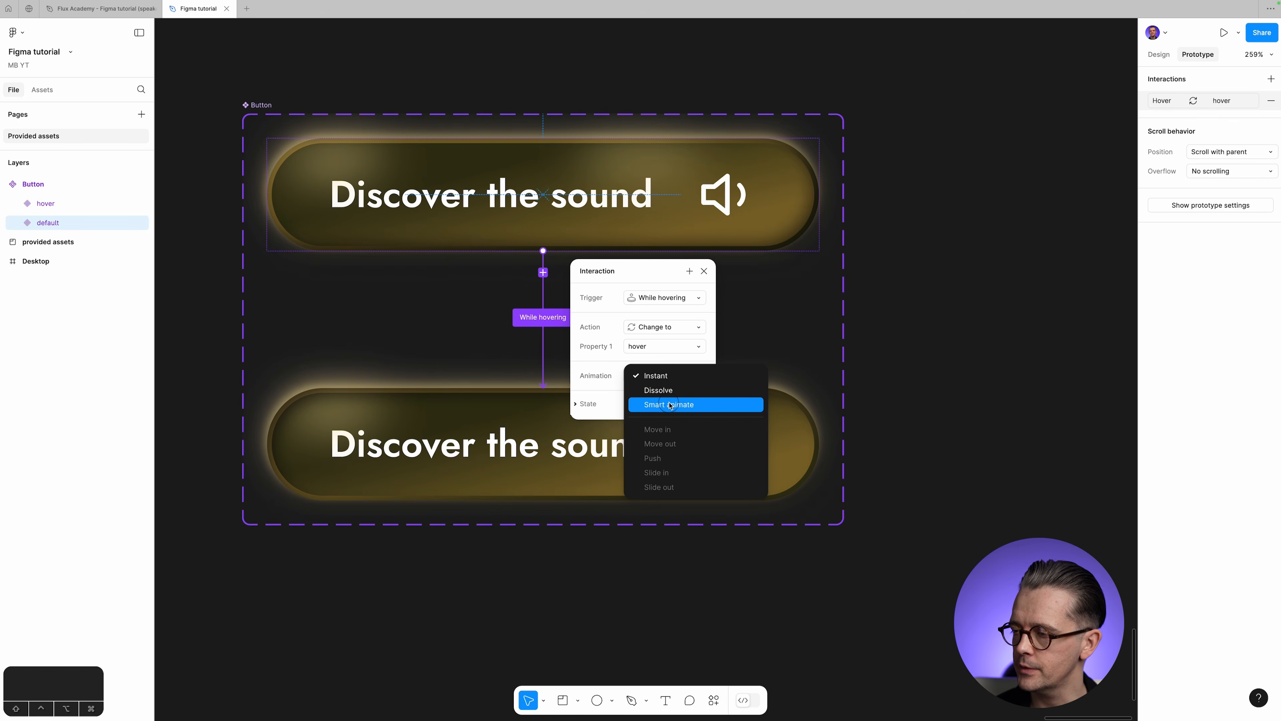
left_click(670, 405)
left_click(670, 396)
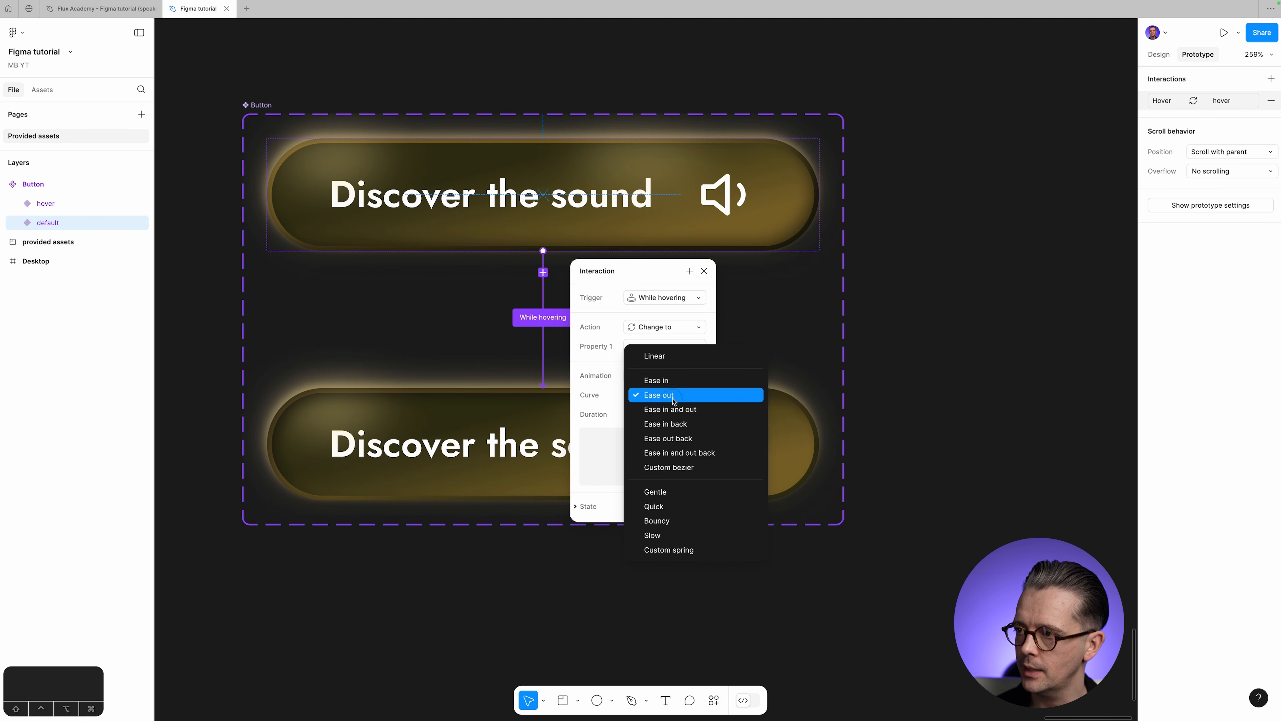
left_click(671, 407)
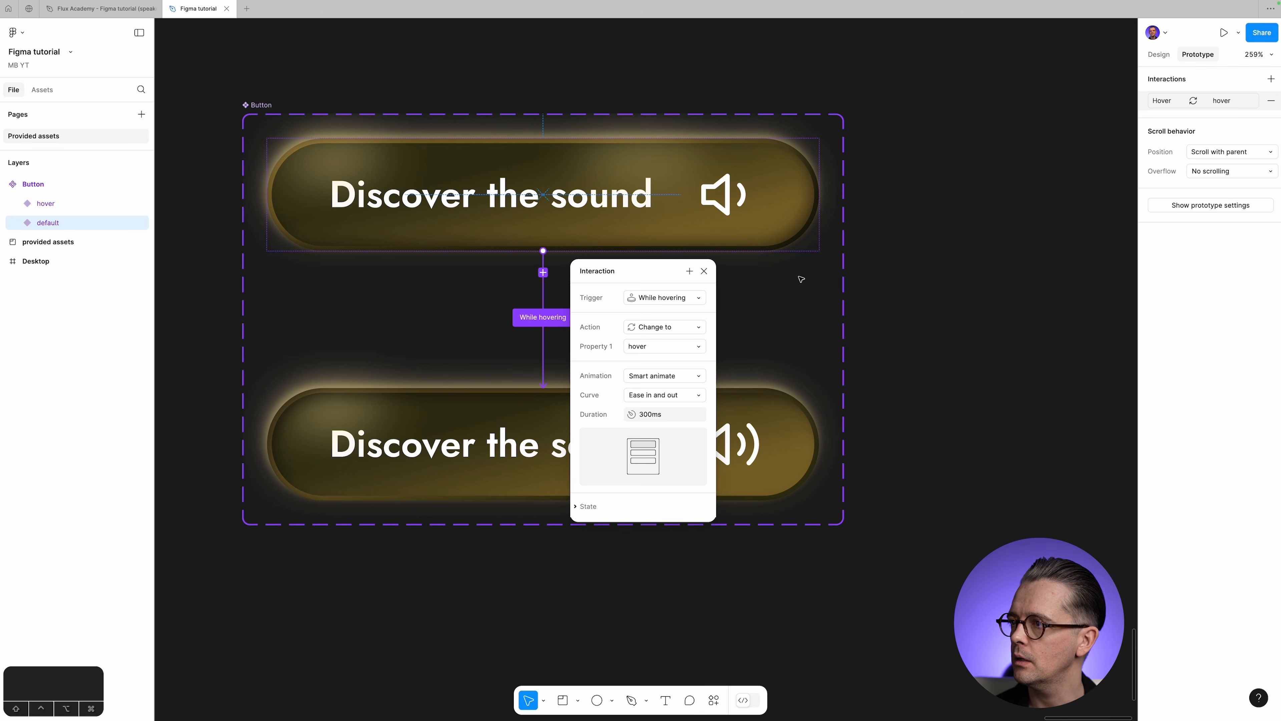
left_click(703, 273)
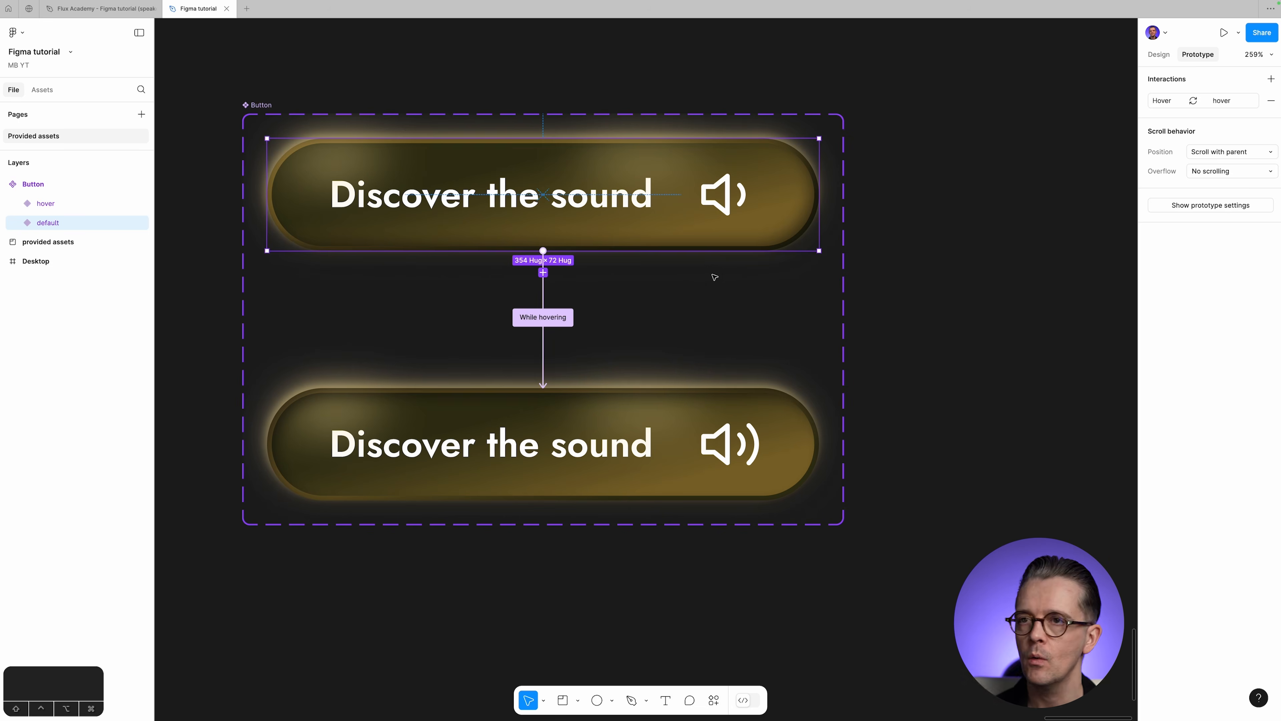
Rename the Button component set's variant property to "state".
left_click(45, 184)
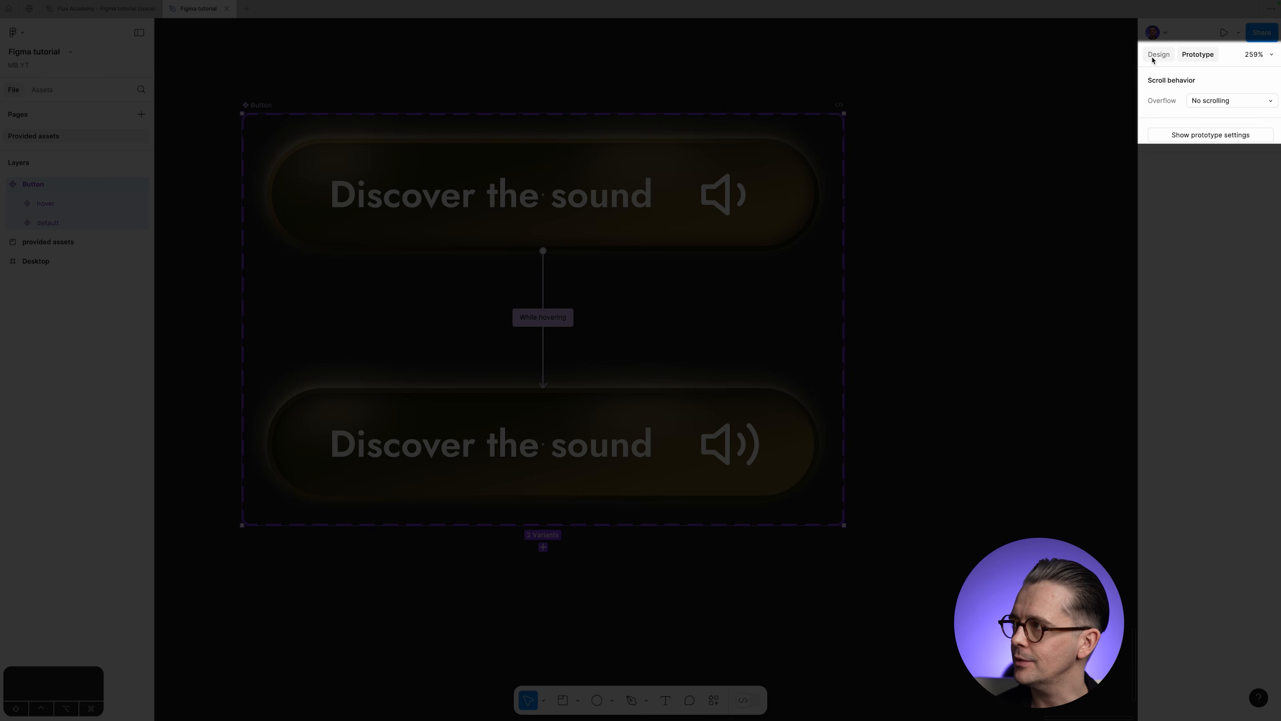
left_click(1159, 54)
double_click(1183, 124)
type("state")
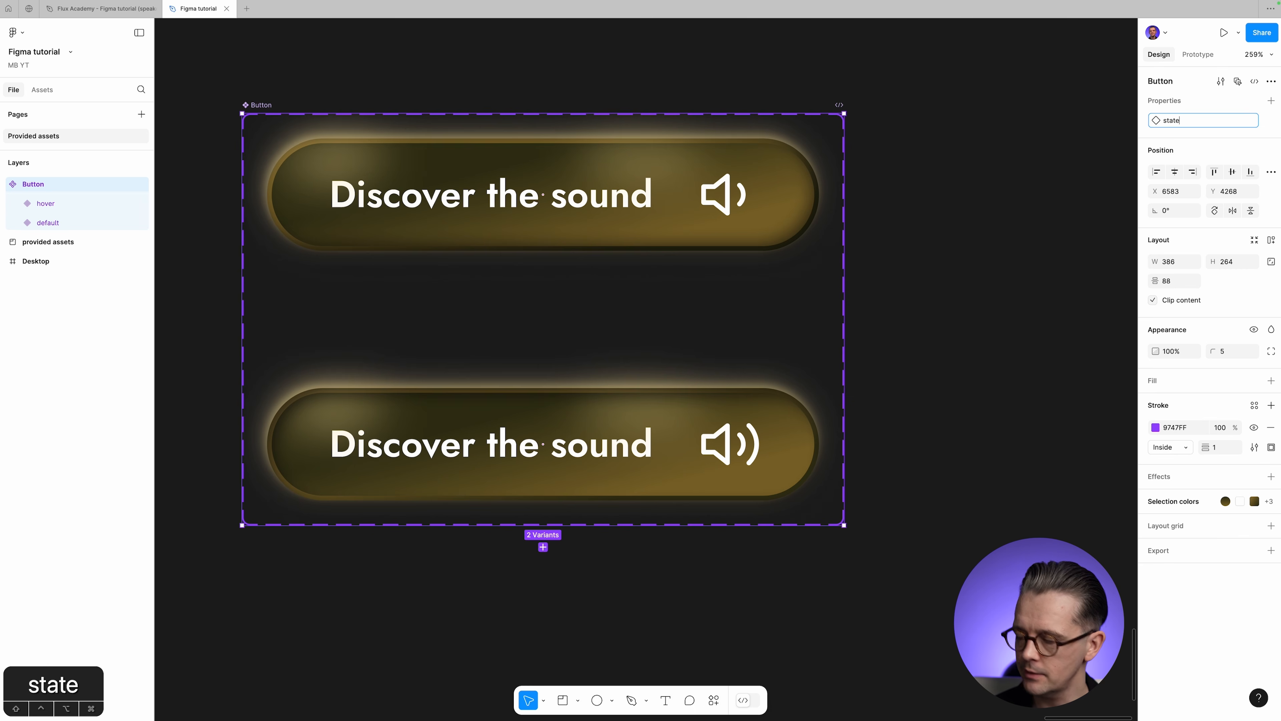
key("Return")
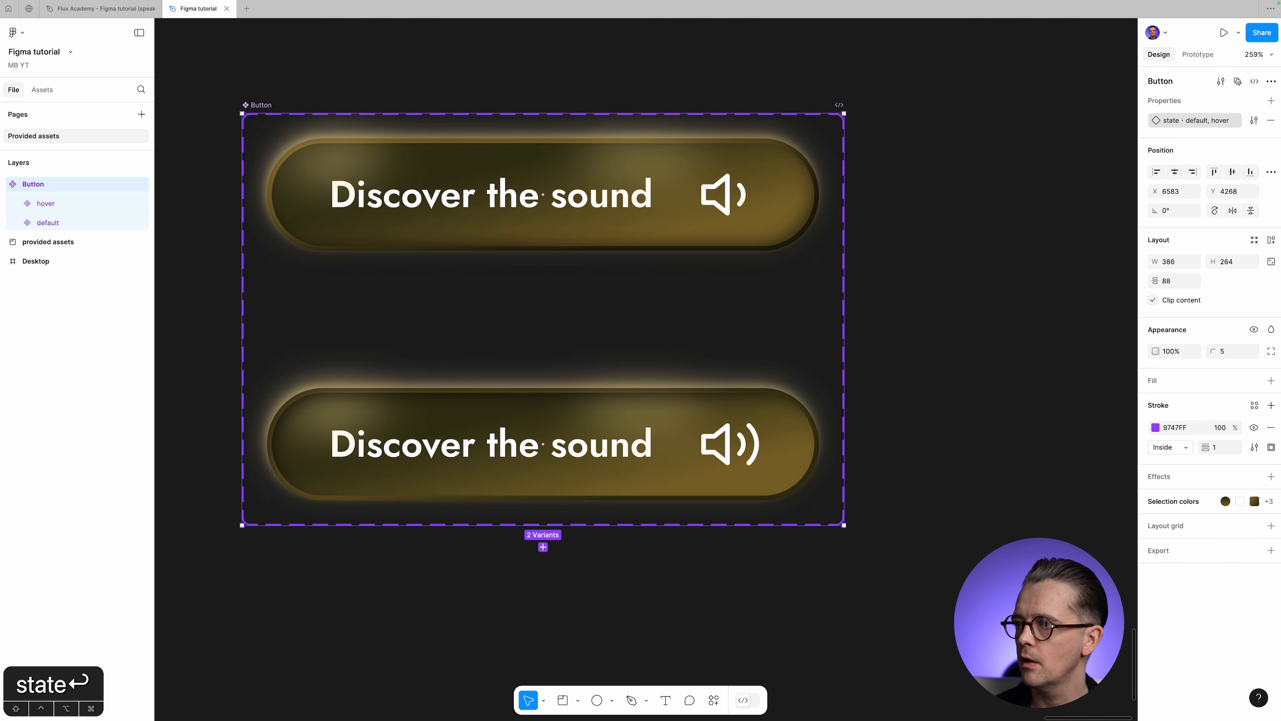
left_click(688, 587)
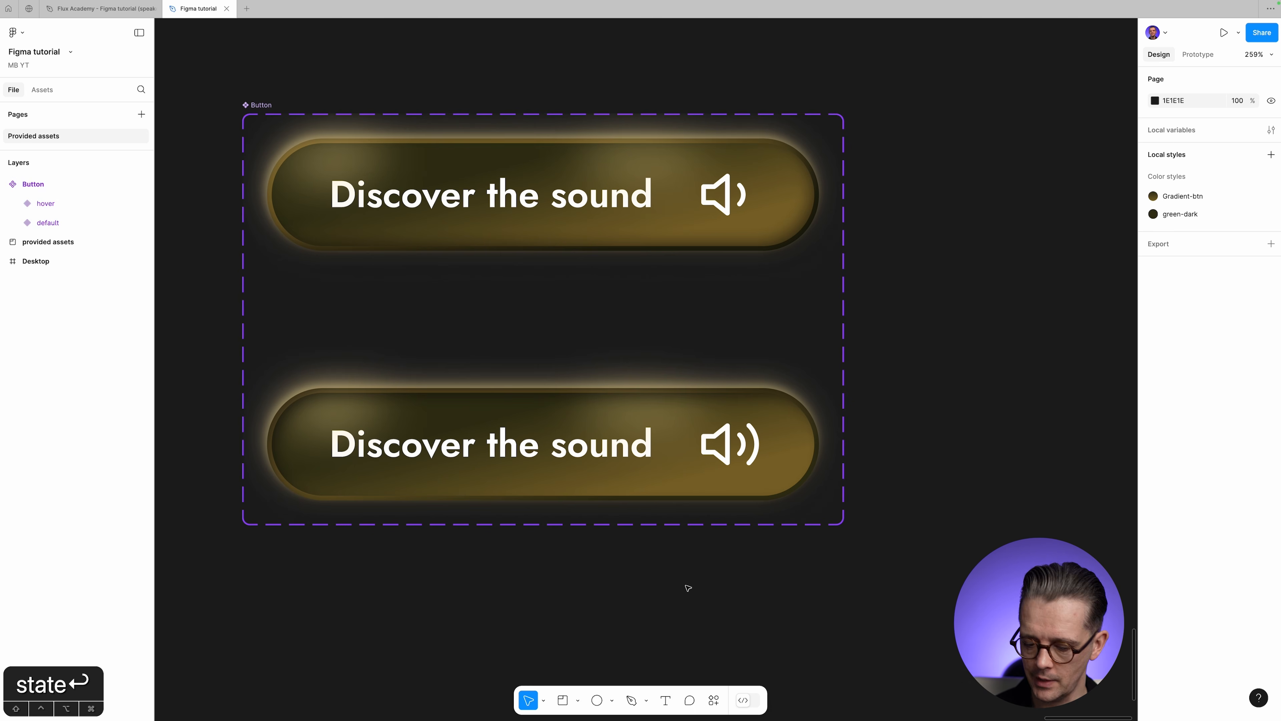
Place an instance of the Button component from this file's assets in the Desktop frame, below and beside the existing button.
key("super+minus")
key("super+minus")
key("space")
left_click_drag(425, 483, 597, 559)
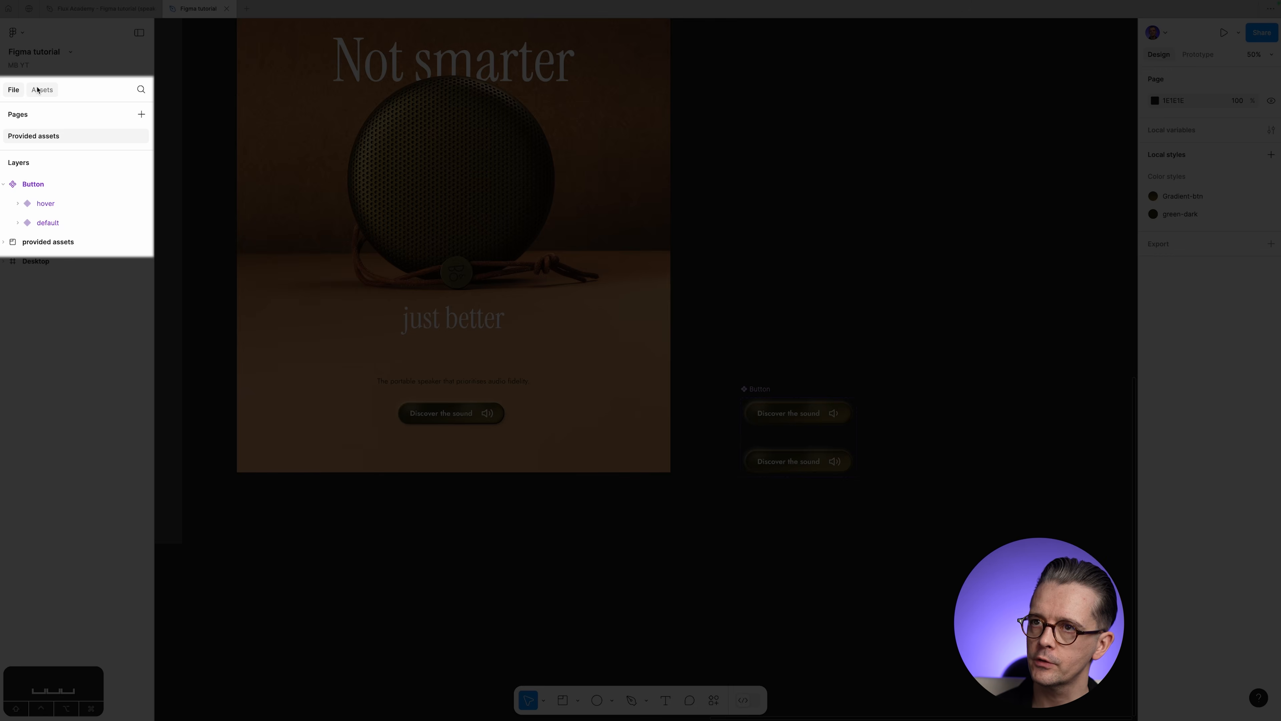
left_click(41, 89)
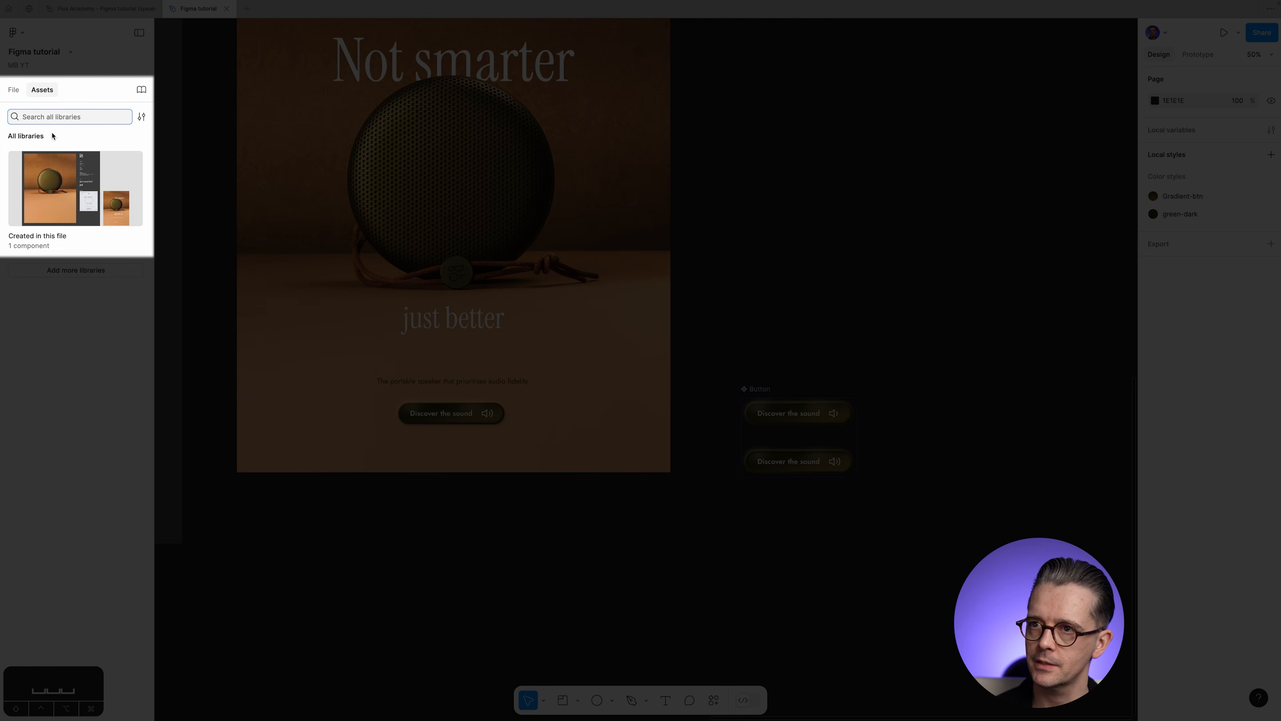
left_click(68, 188)
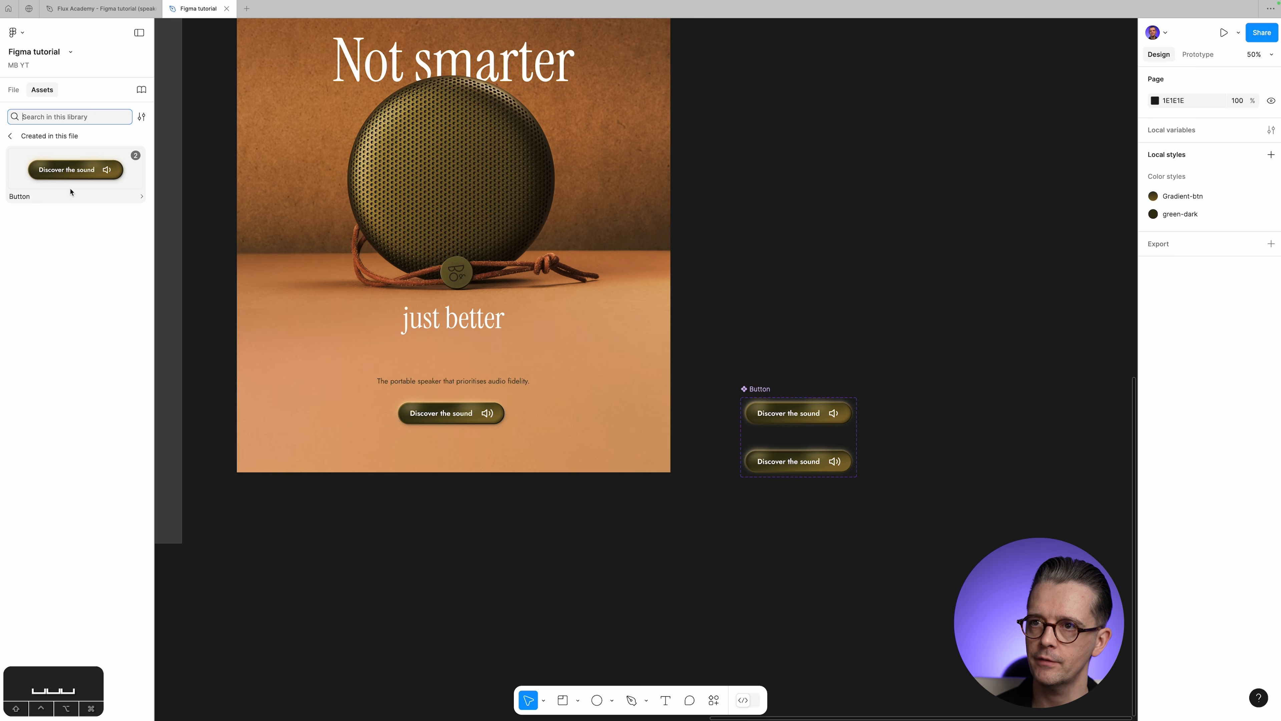
left_click(56, 172)
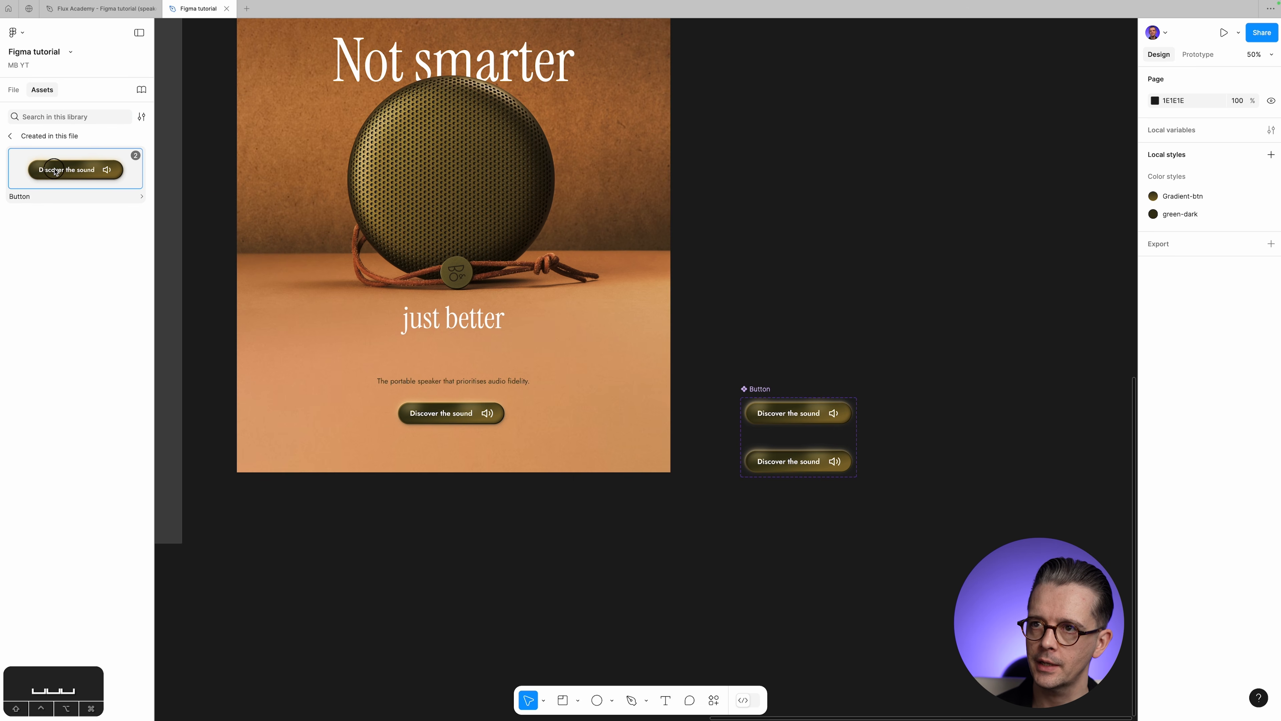
left_click_drag(55, 171, 565, 437)
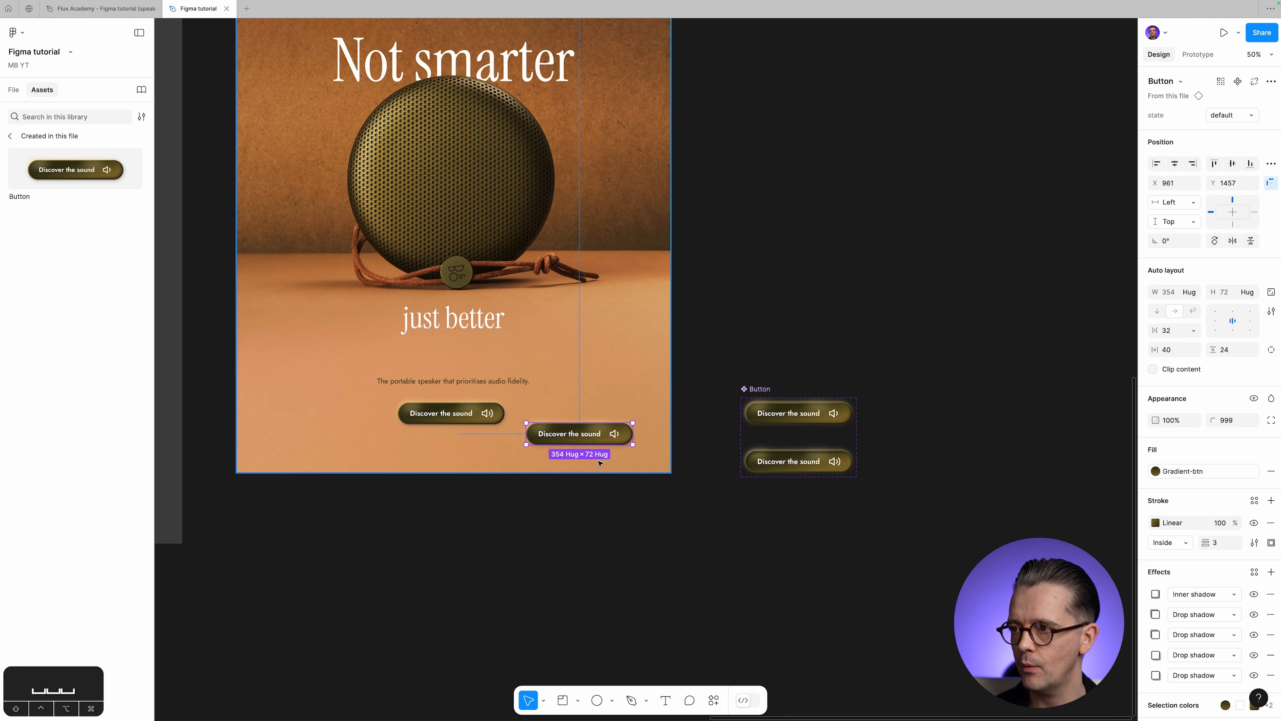
Hide the volume icon layer in the Button component set's default variant and examine how the placed instance responds.
left_click(14, 89)
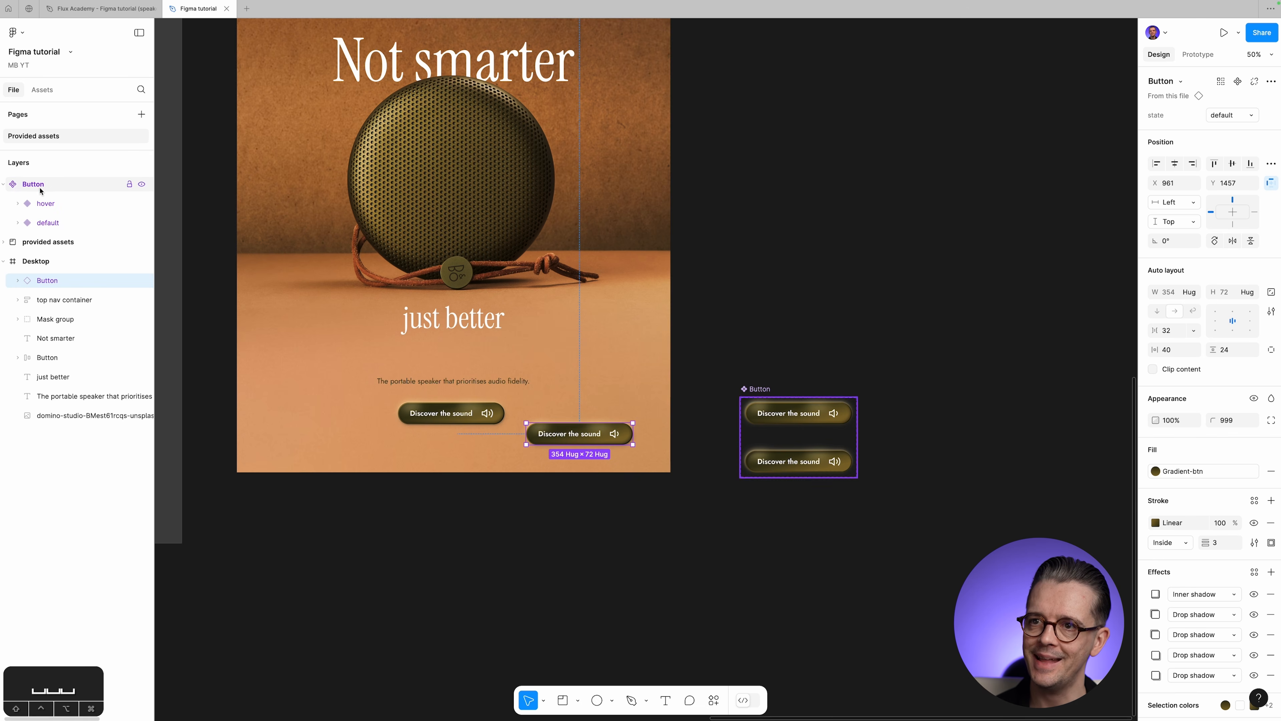
left_click(759, 389)
left_click(18, 203)
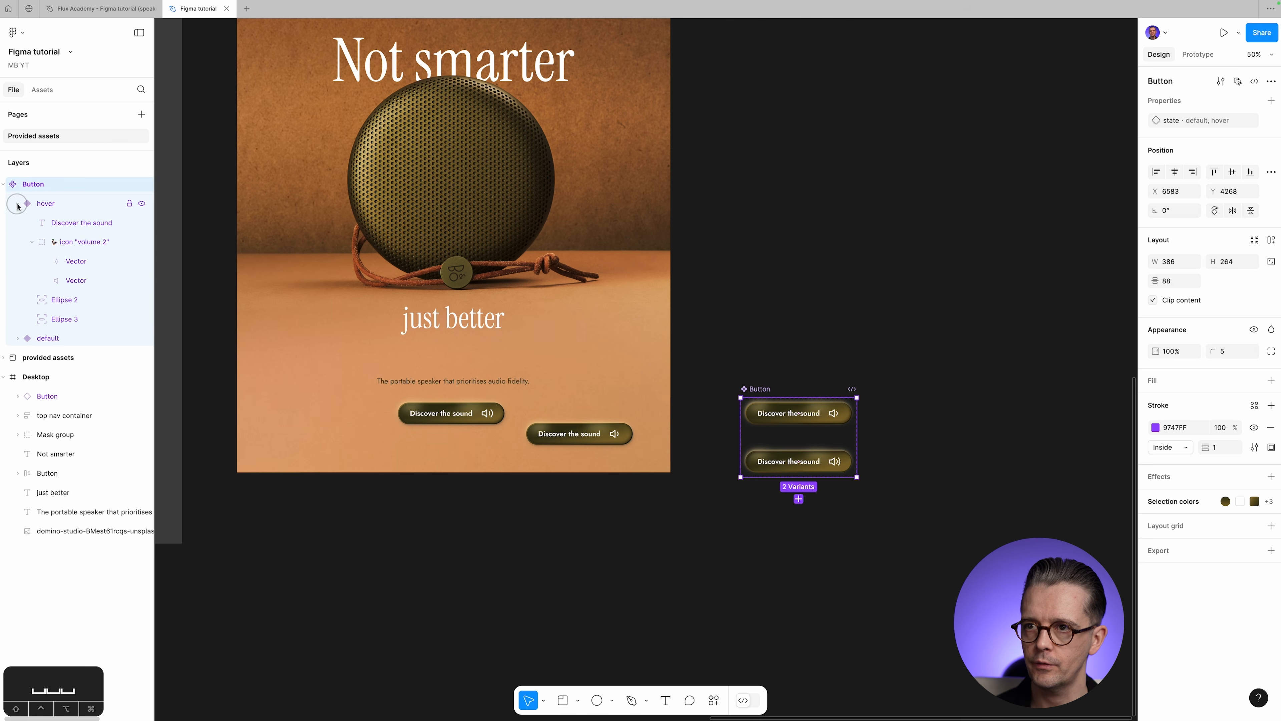
left_click(18, 338)
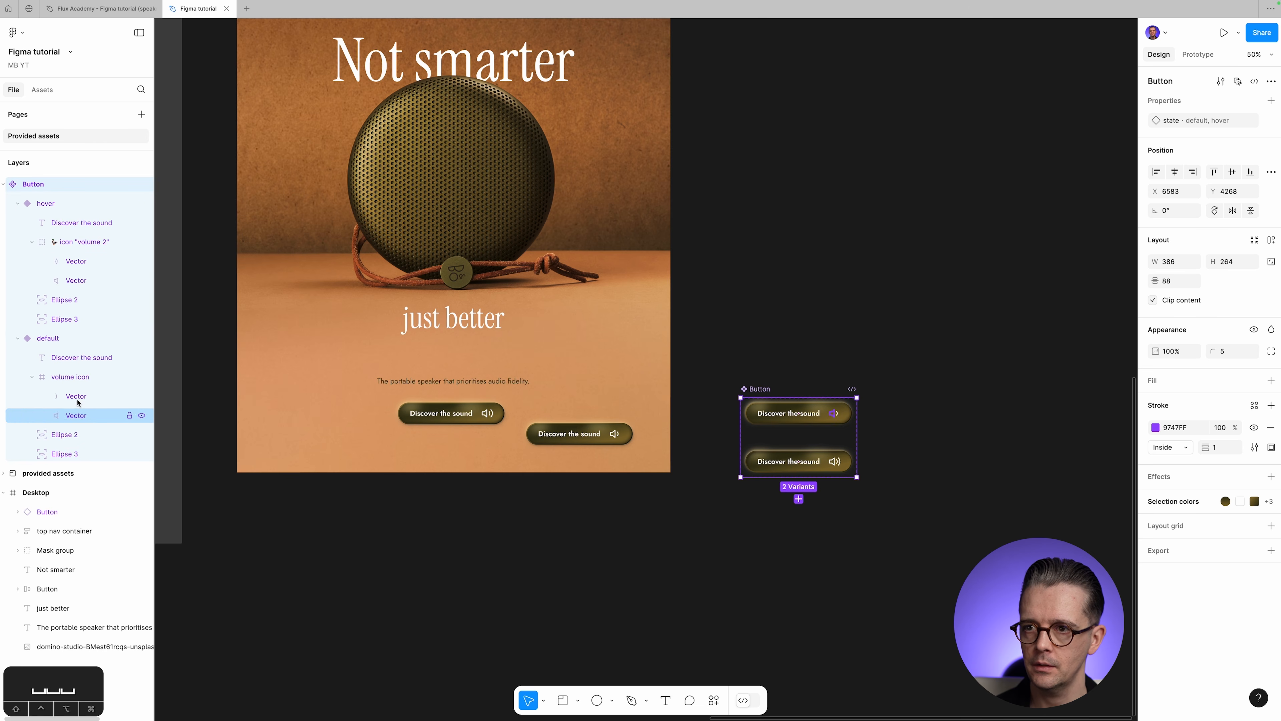
left_click(142, 377)
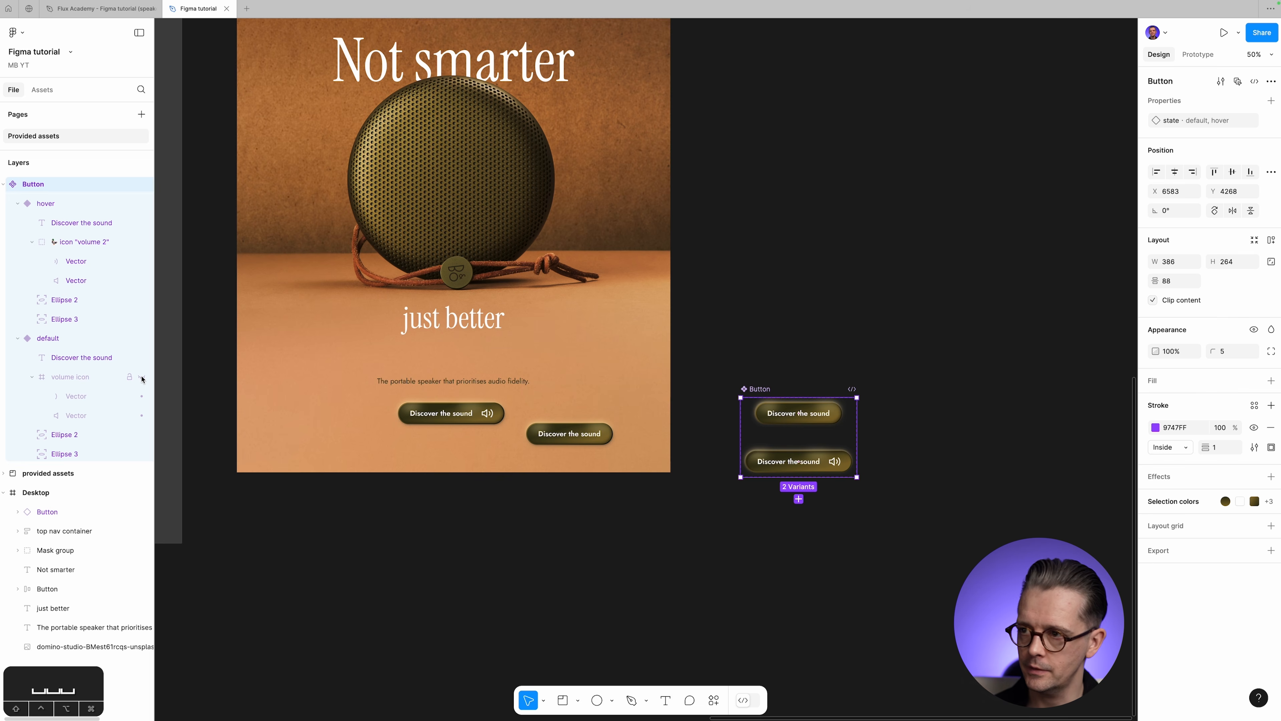
key("z")
left_click_drag(906, 506, 516, 340)
key("space")
left_click_drag(688, 574, 688, 454)
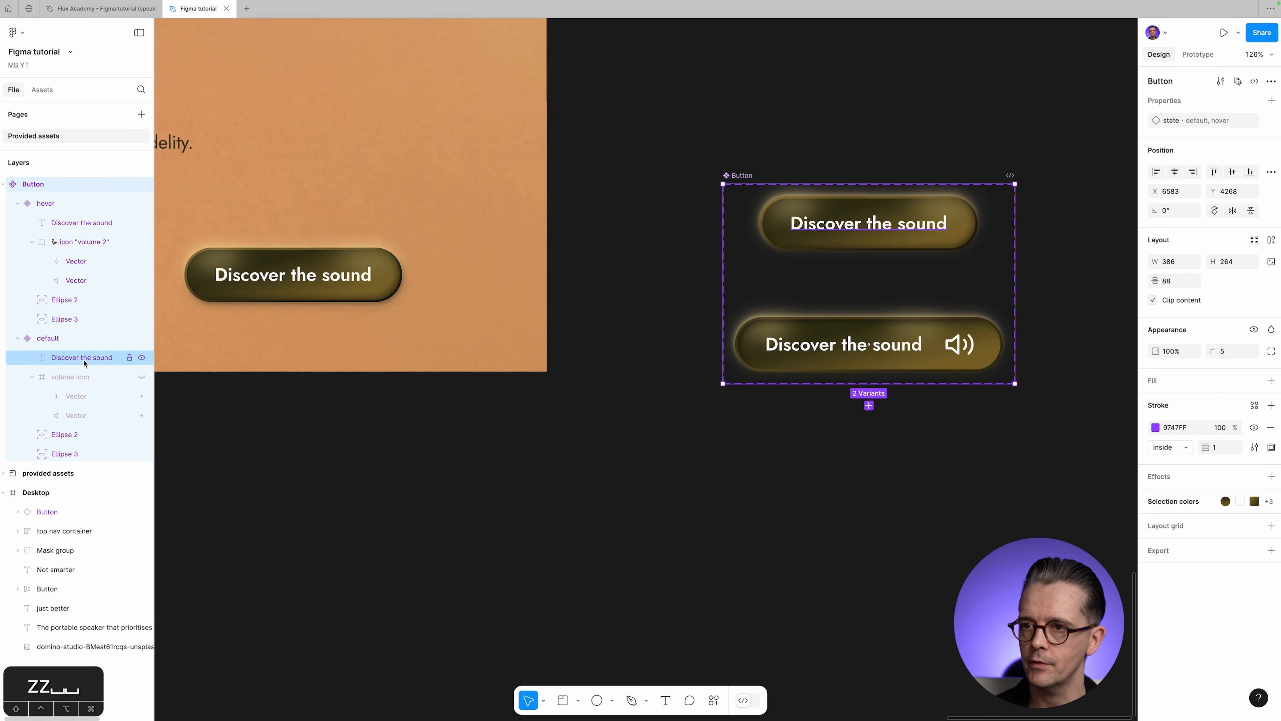
Make the volume icon layer of the default variant visible again.
left_click(141, 377)
left_click(371, 481)
key("space")
left_click_drag(371, 481, 492, 529)
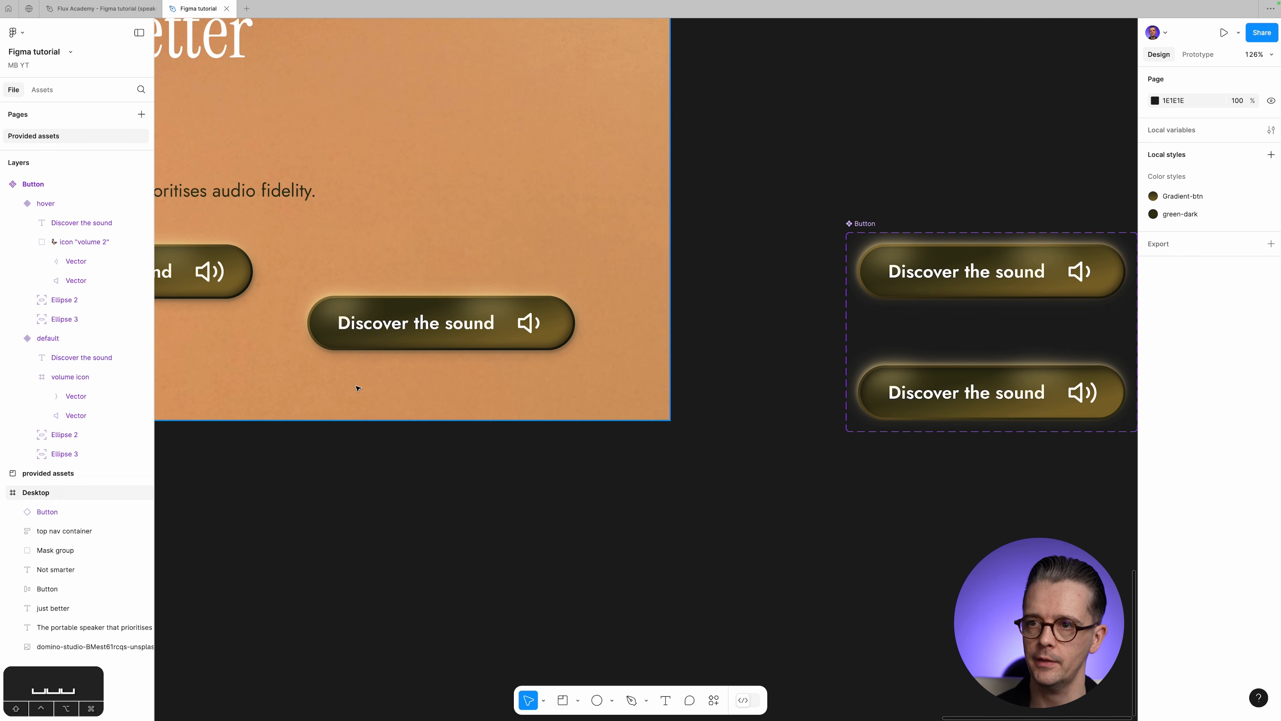
Collapse the expanded layers in the layer list.
key("space")
left_click_drag(272, 459, 376, 500)
left_click(18, 203)
left_click(16, 223)
left_click(31, 261)
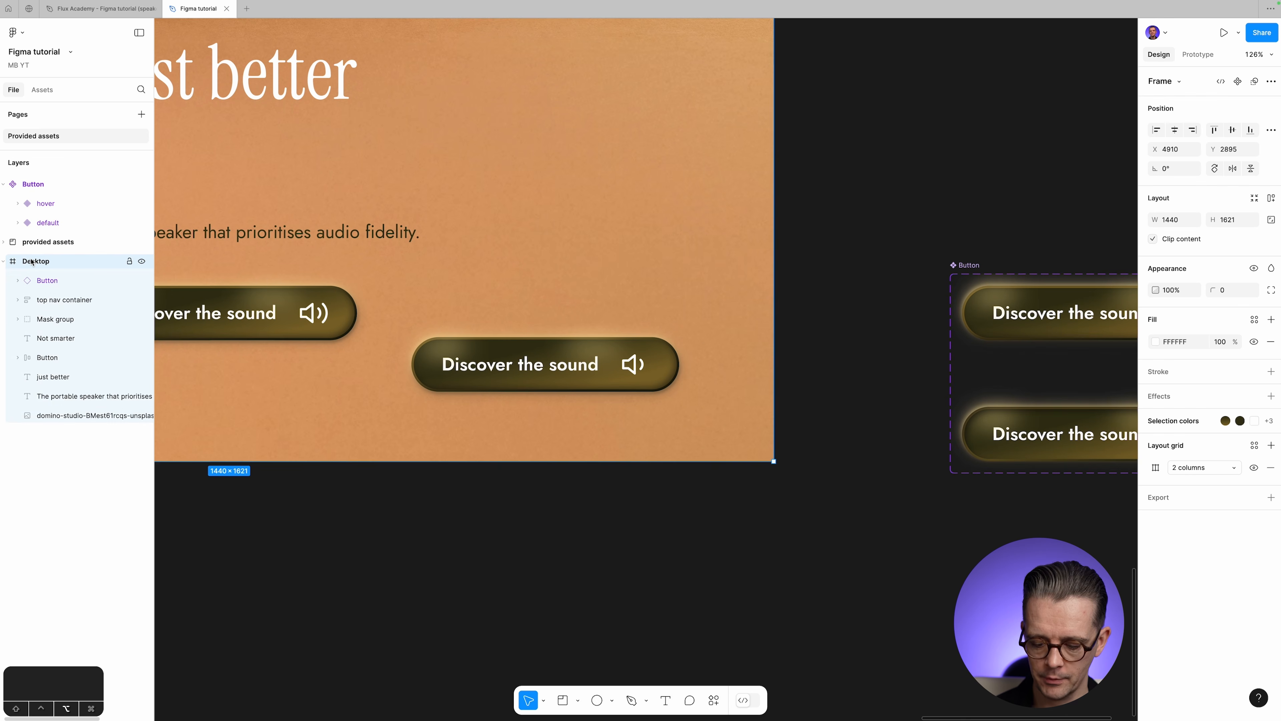
key("alt+l")
Move the Button instance up to Y 1389, level with the original "Discover the sound" button.
key("space")
left_click_drag(344, 525, 565, 530)
left_click(731, 366)
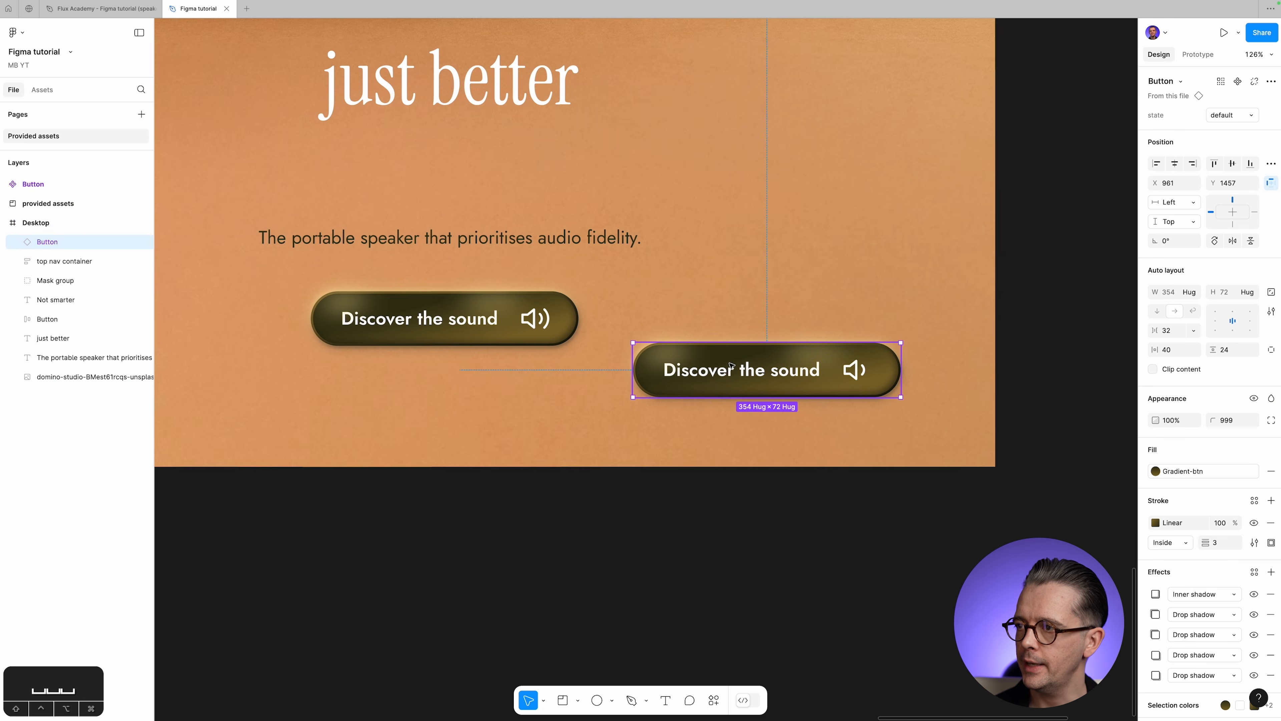
left_click(337, 299)
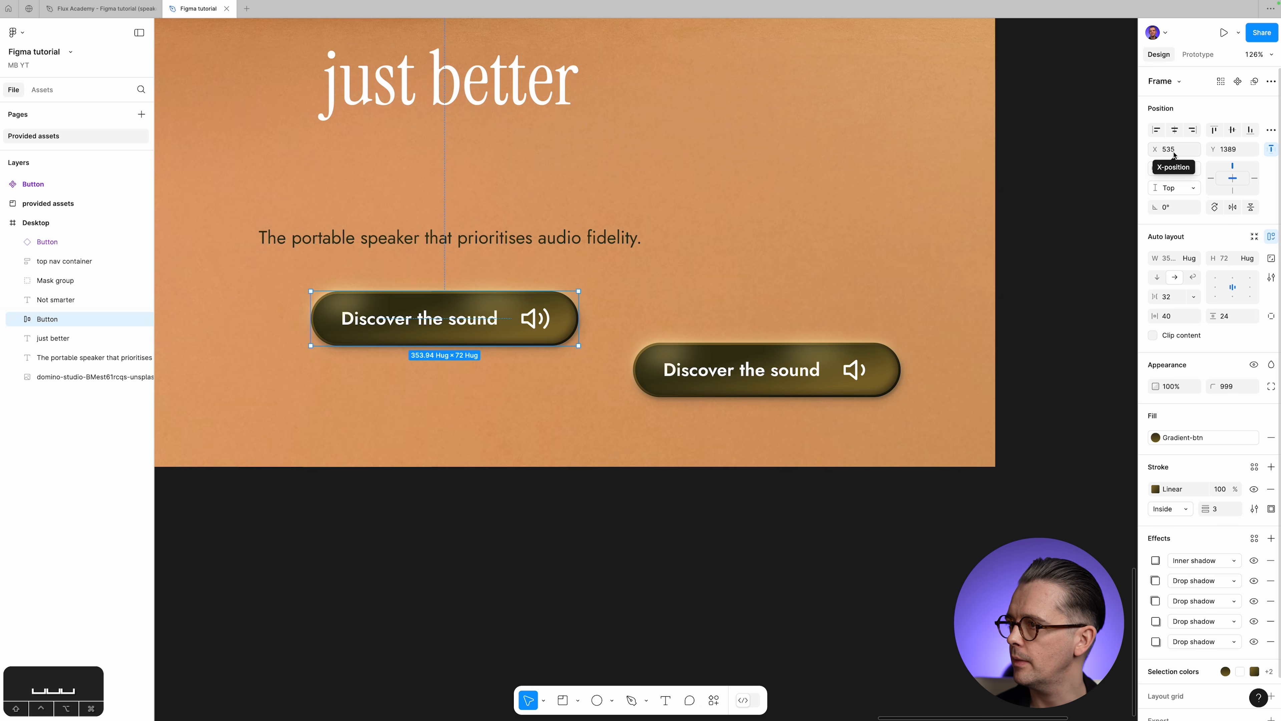
scroll(726, 343, "down", 1)
left_click(728, 337)
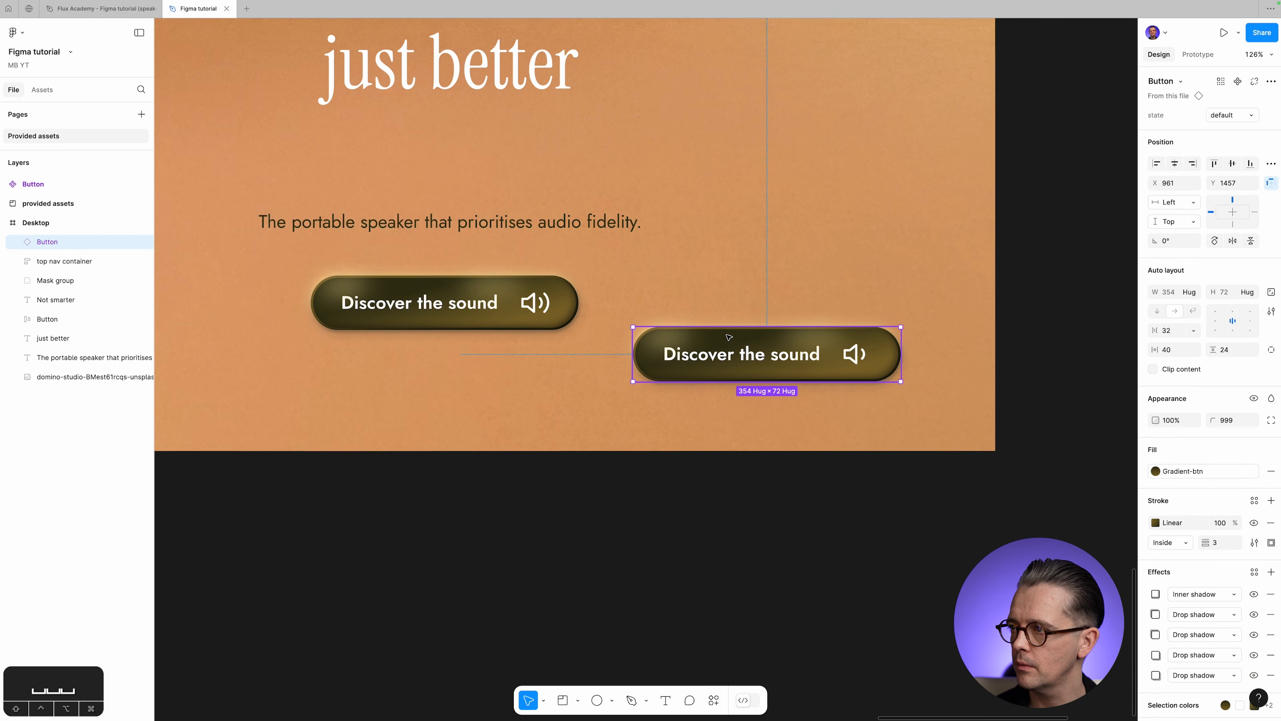
left_click_drag(728, 337, 725, 291)
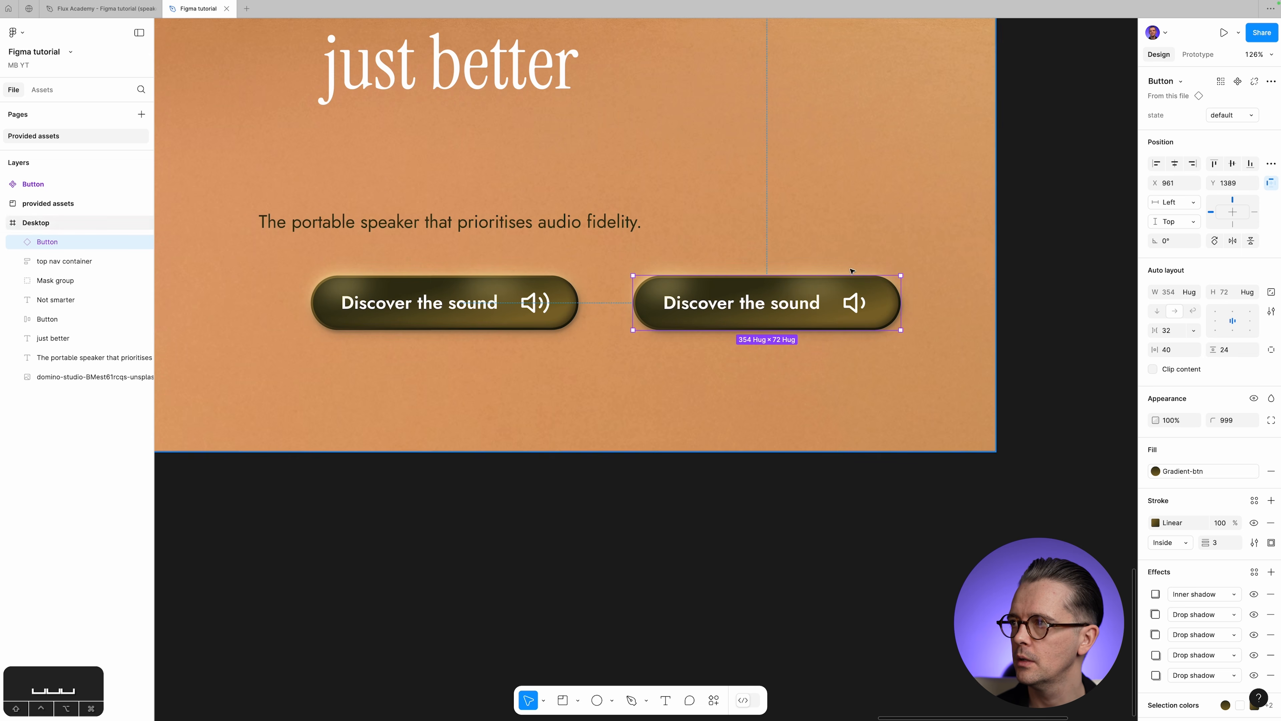
Delete the original "Discover the sound" button and centre the Button instance horizontally in the Desktop frame.
left_click(503, 292)
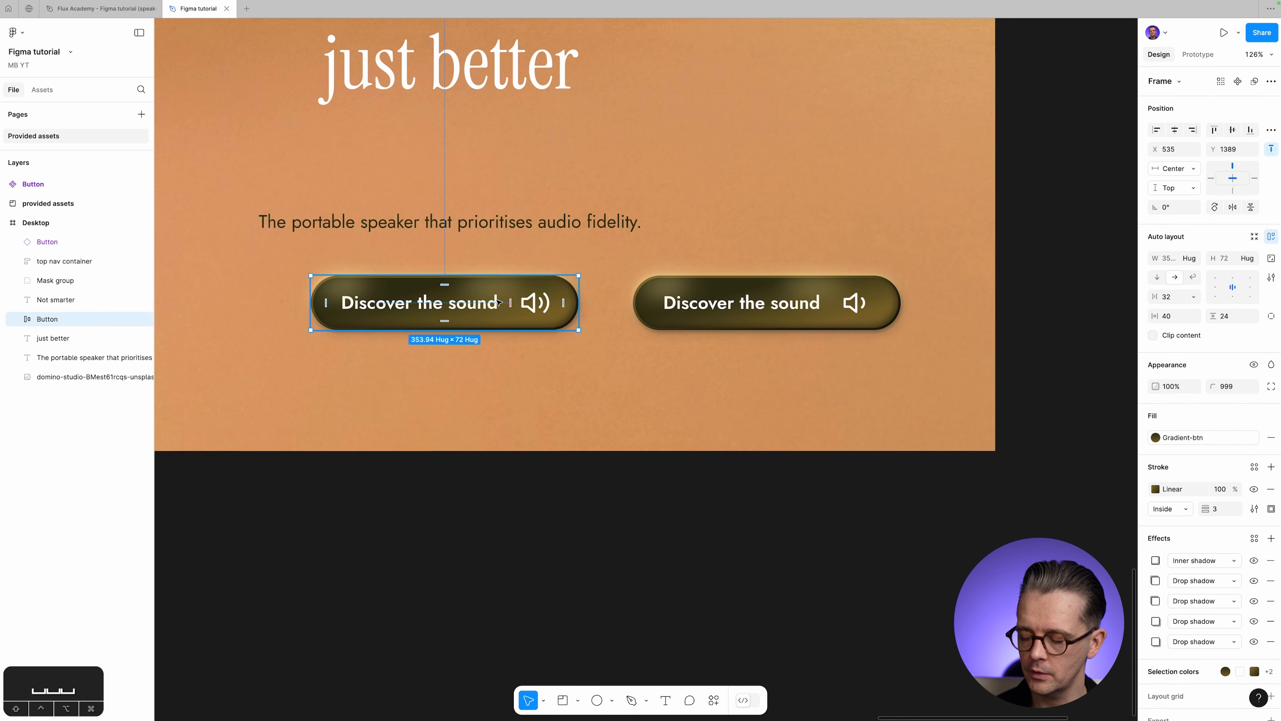
key("BackSpace")
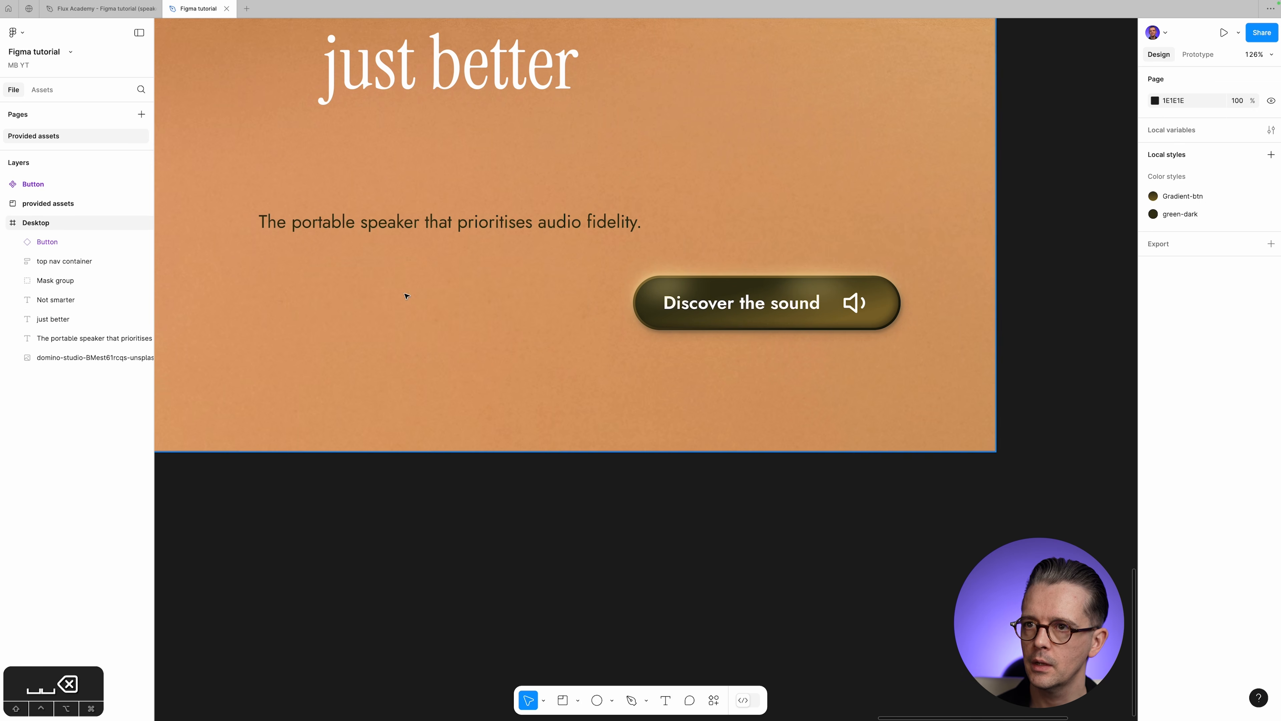
left_click(74, 246)
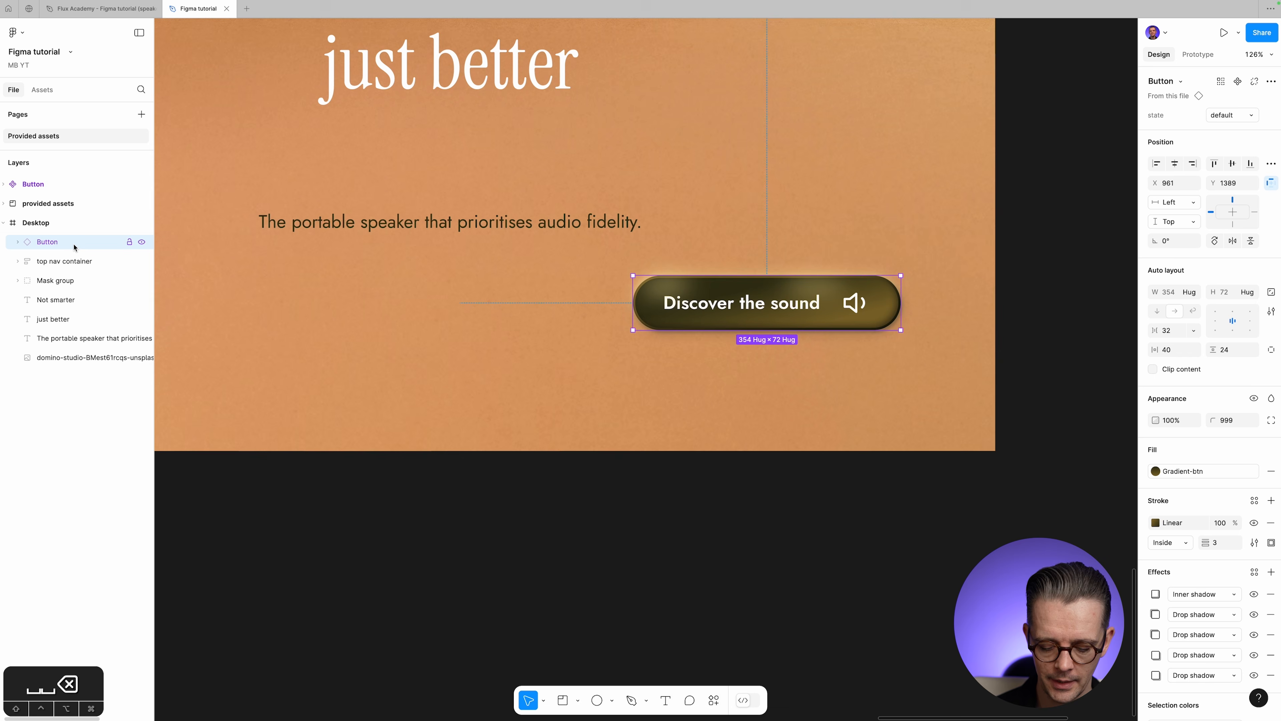
key("alt+h")
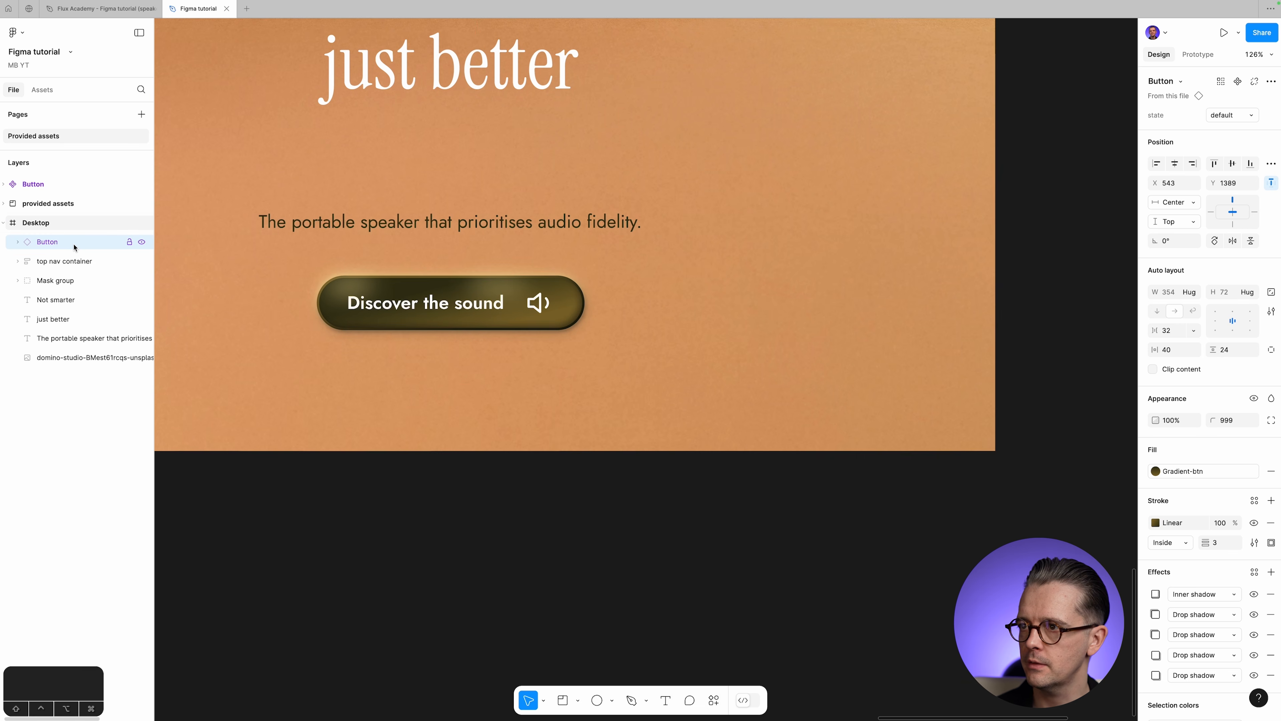
left_click(580, 562)
Present the Desktop frame as a prototype and test the hover animation of the "Discover the sound" button.
key("super+0")
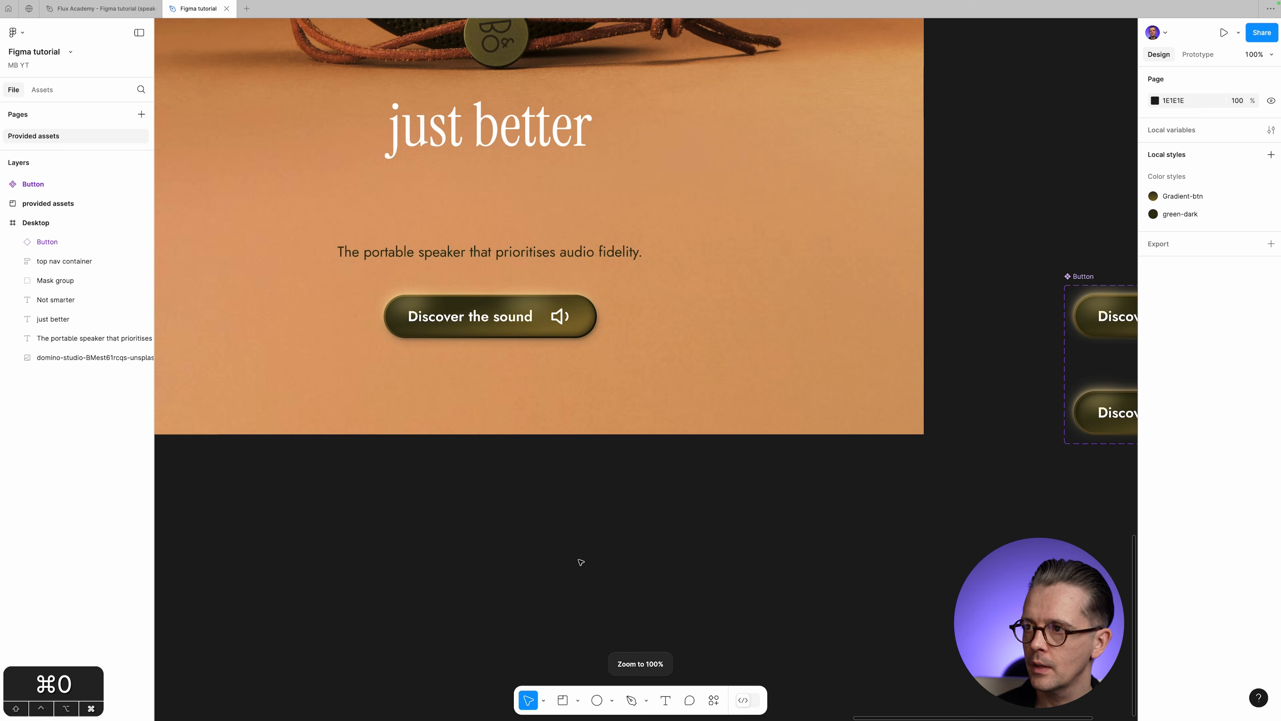
key("super+minus")
left_click_drag(740, 308, 705, 523)
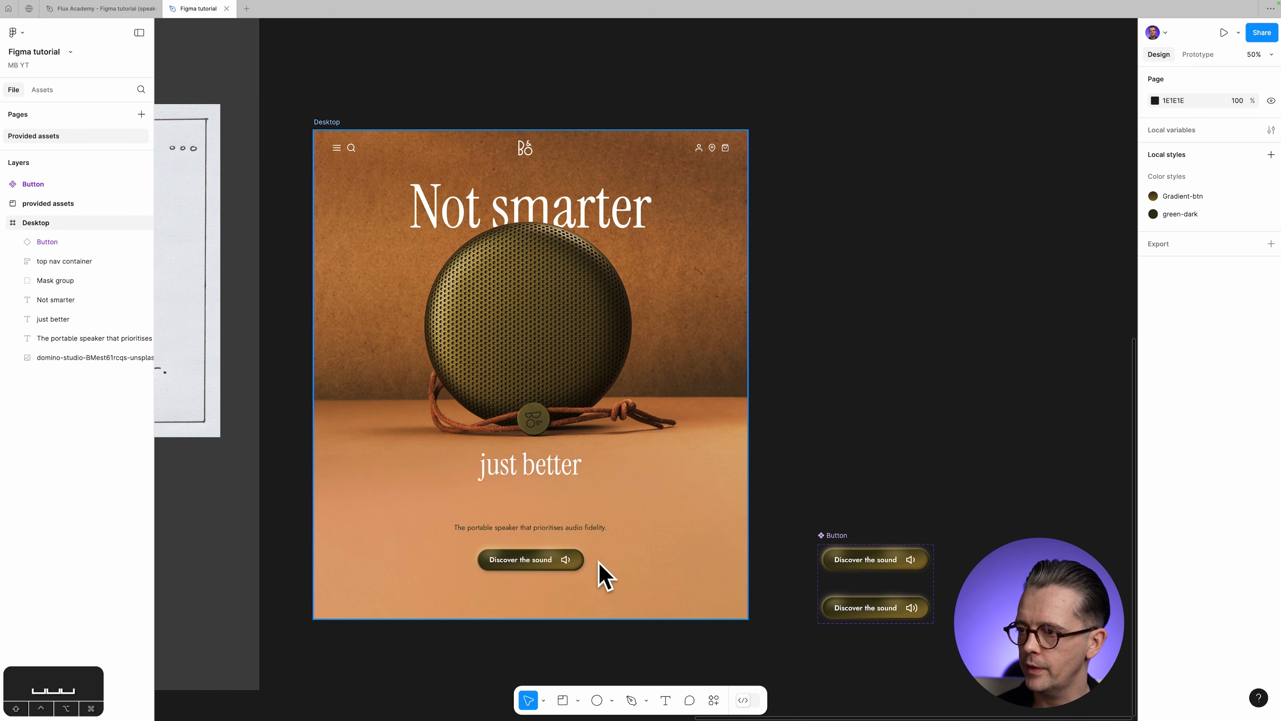
left_click(323, 122)
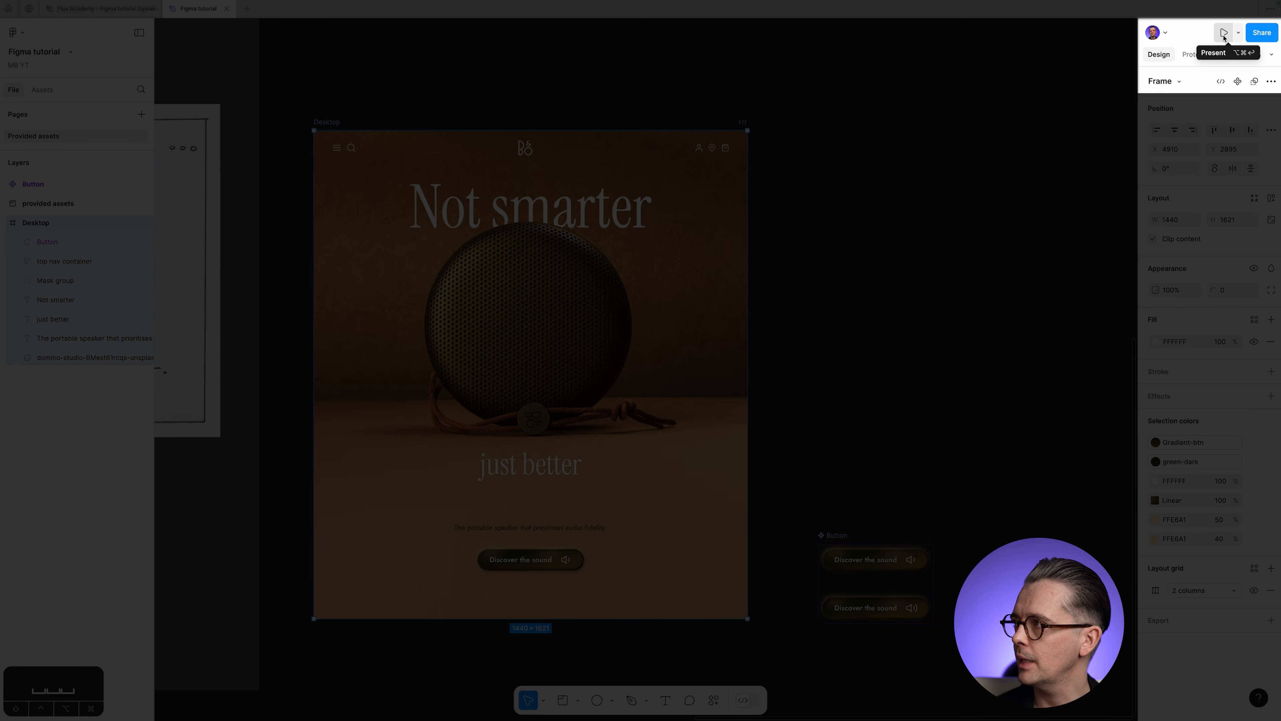
left_click(1238, 34)
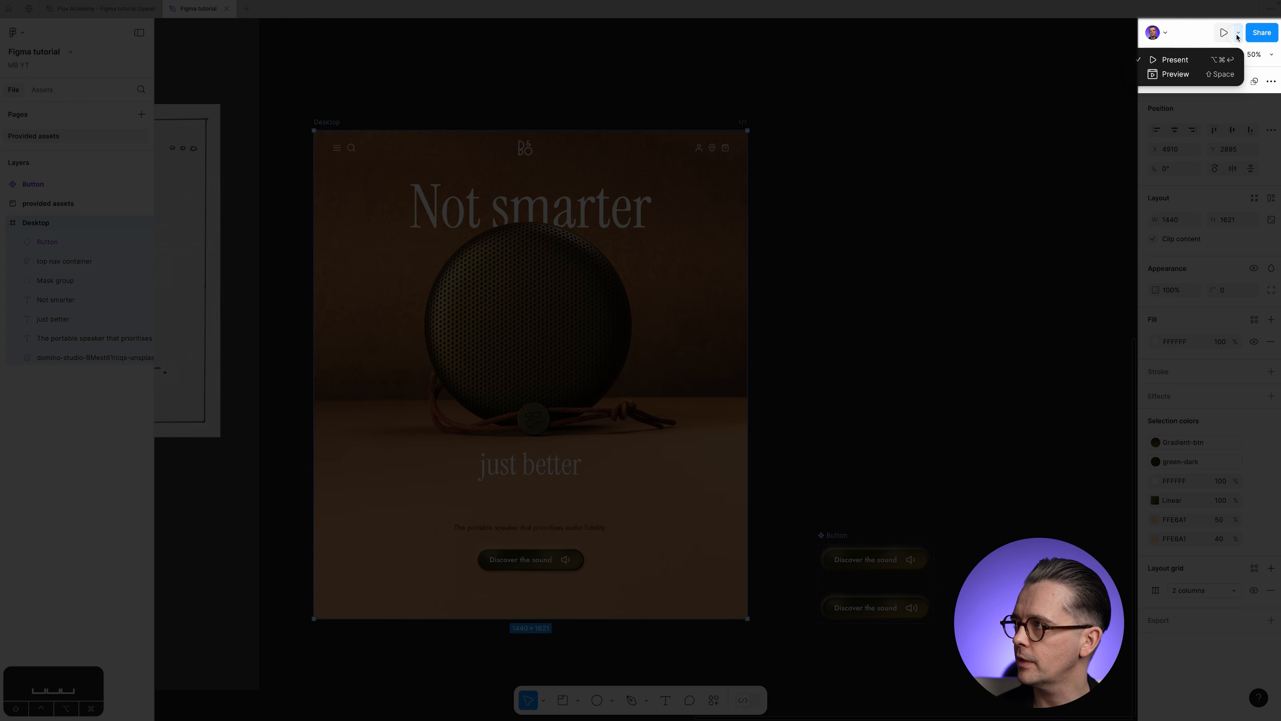
left_click(1237, 39)
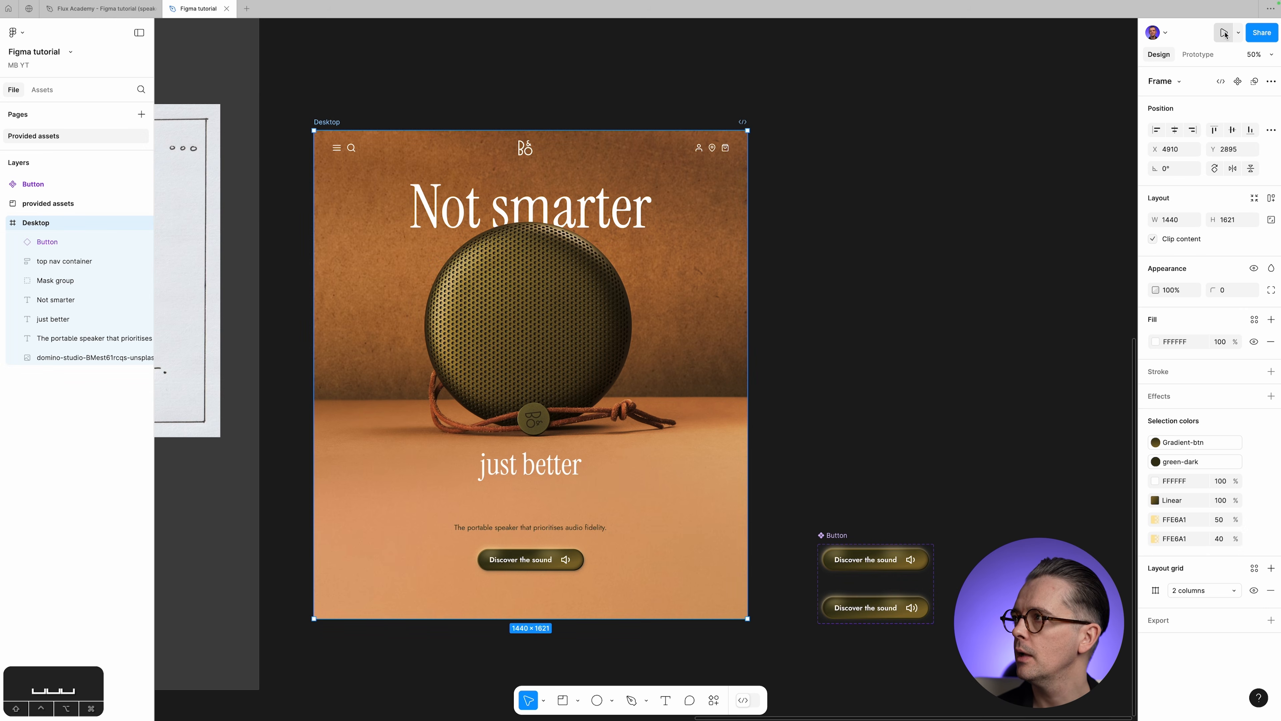
left_click(1225, 33)
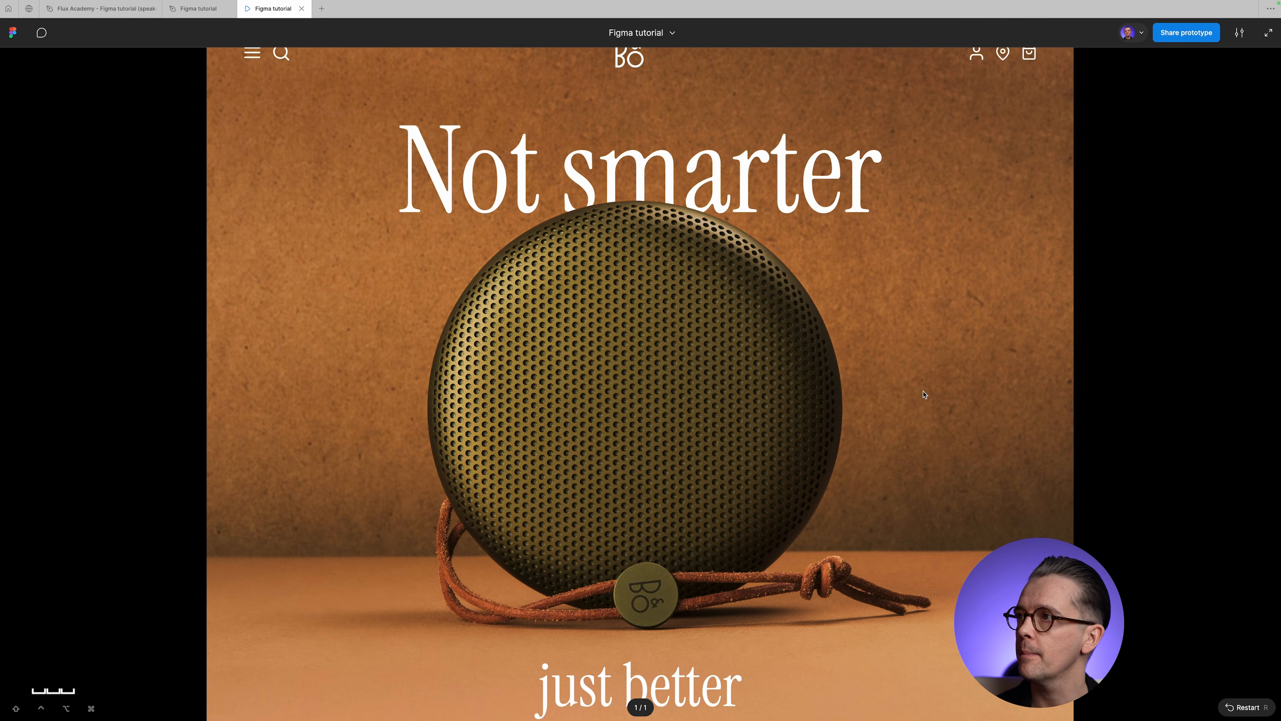
scroll(922, 405, "down", 5)
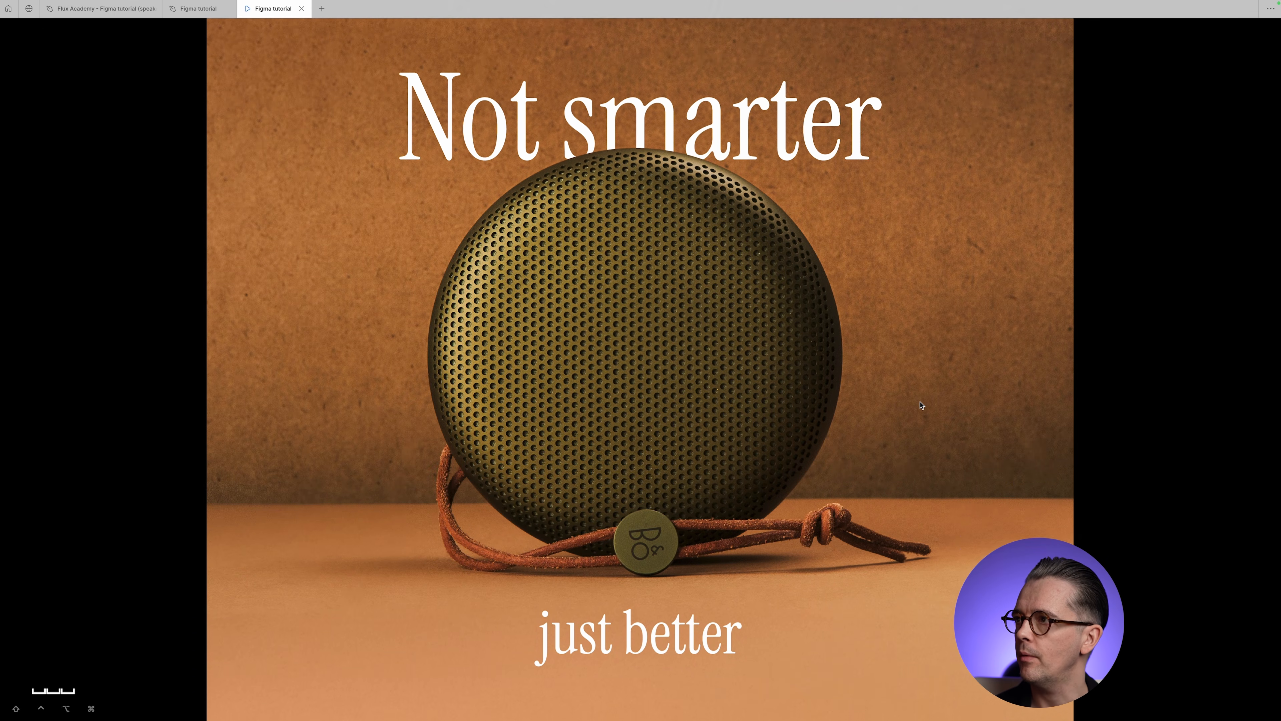
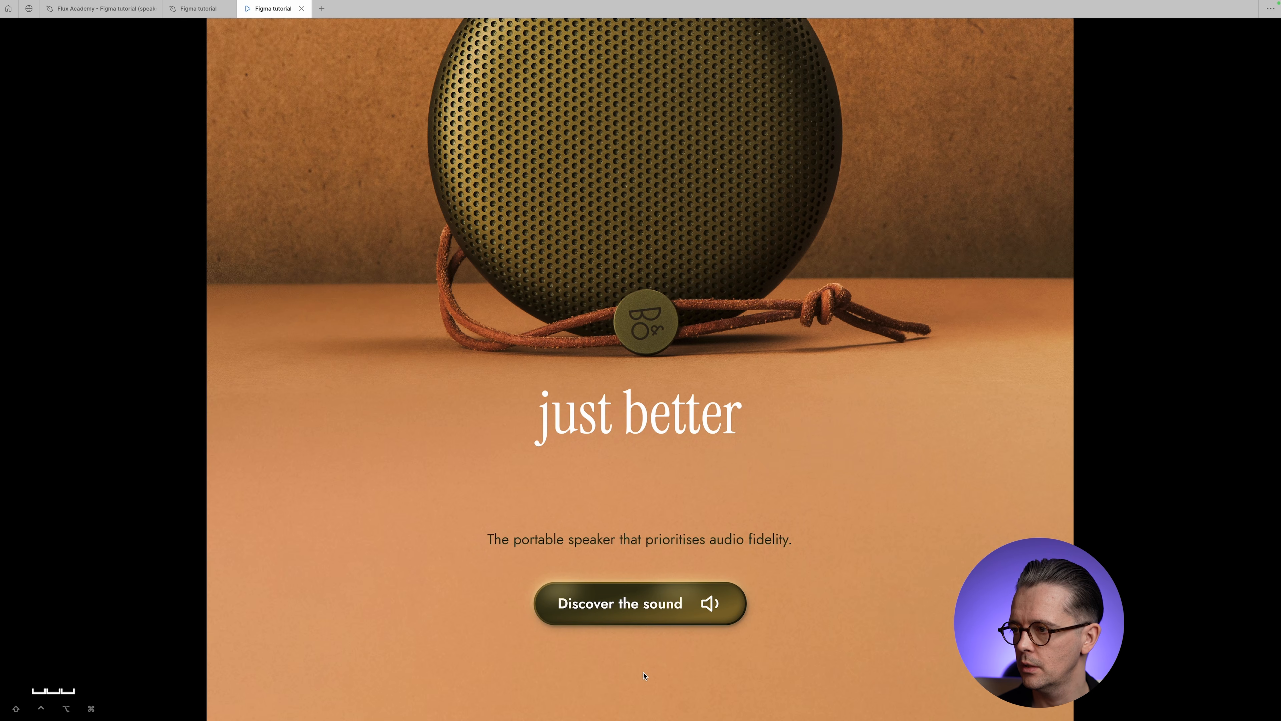
key("Escape")
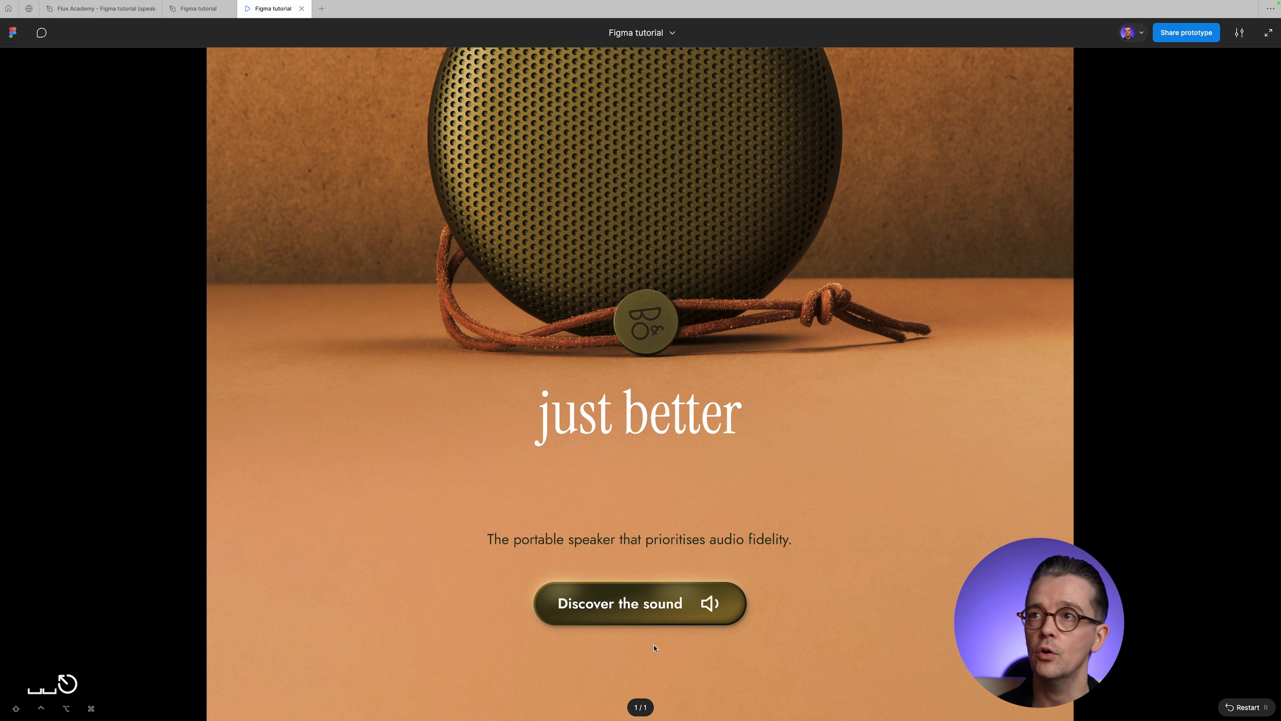
Return to the design file and move the Button component set below the Desktop frame.
left_click(200, 14)
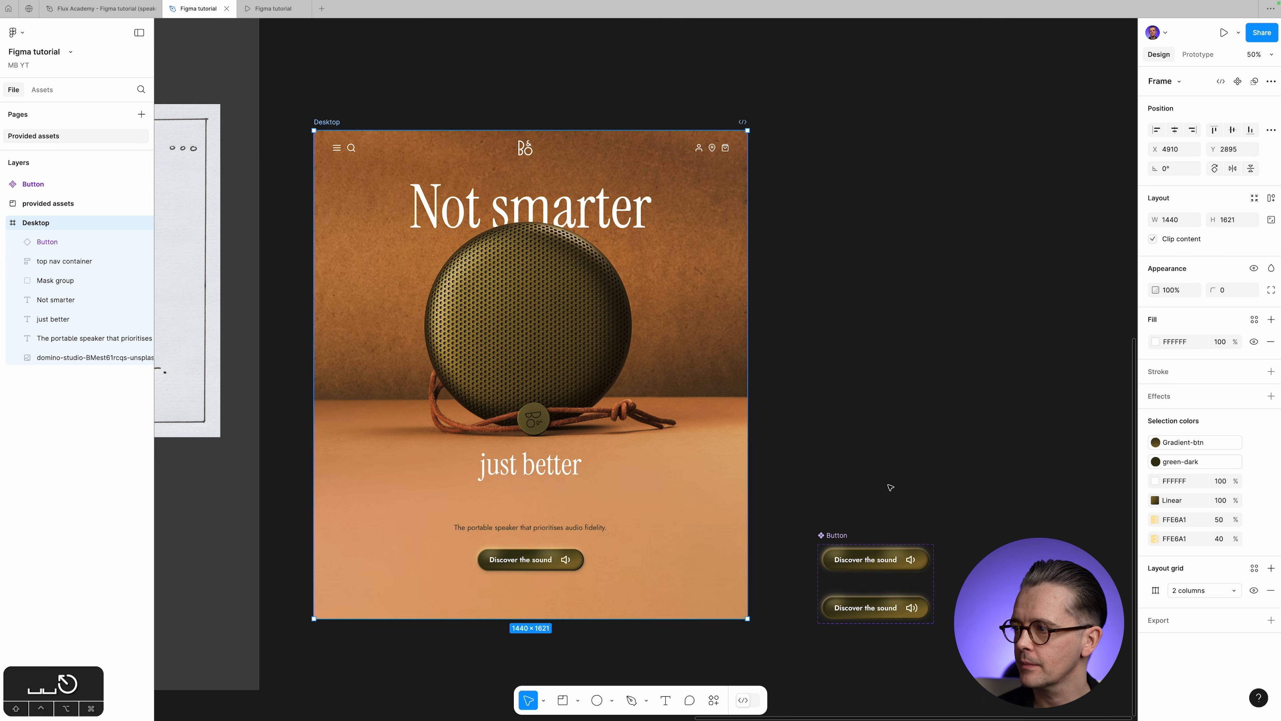
left_click(882, 442)
scroll(877, 460, "down", 5)
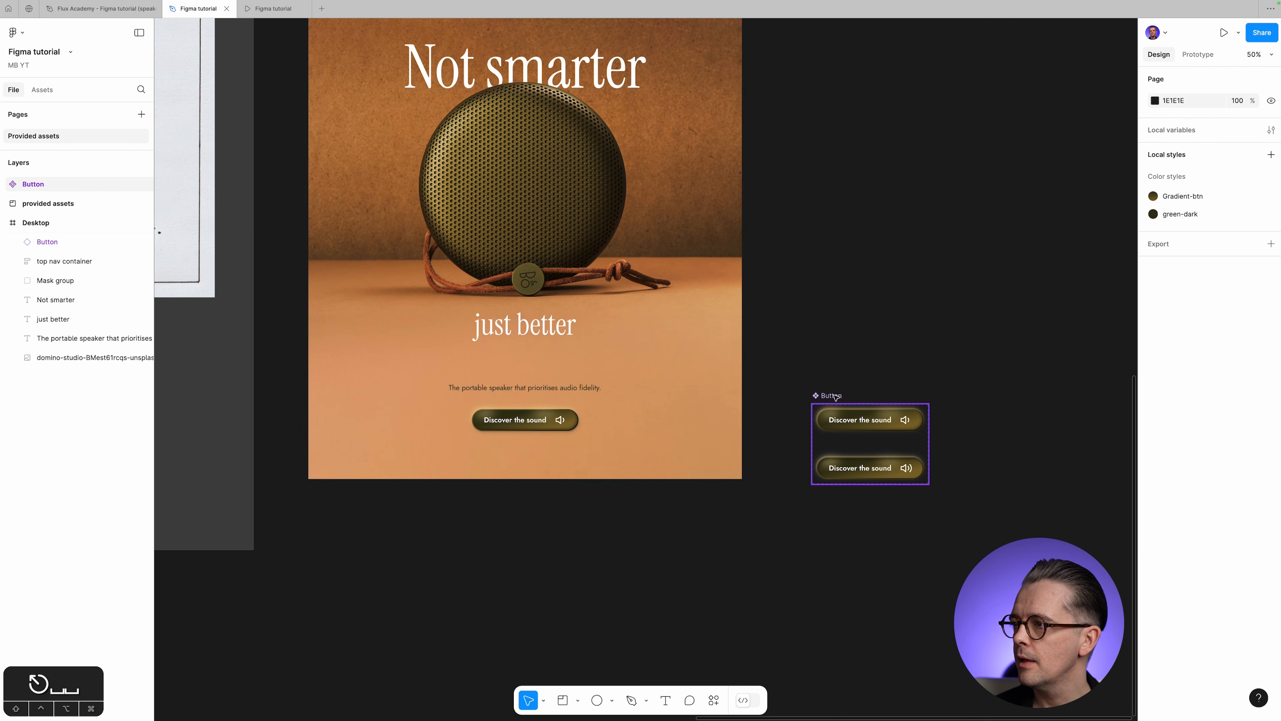
left_click_drag(837, 396, 333, 541)
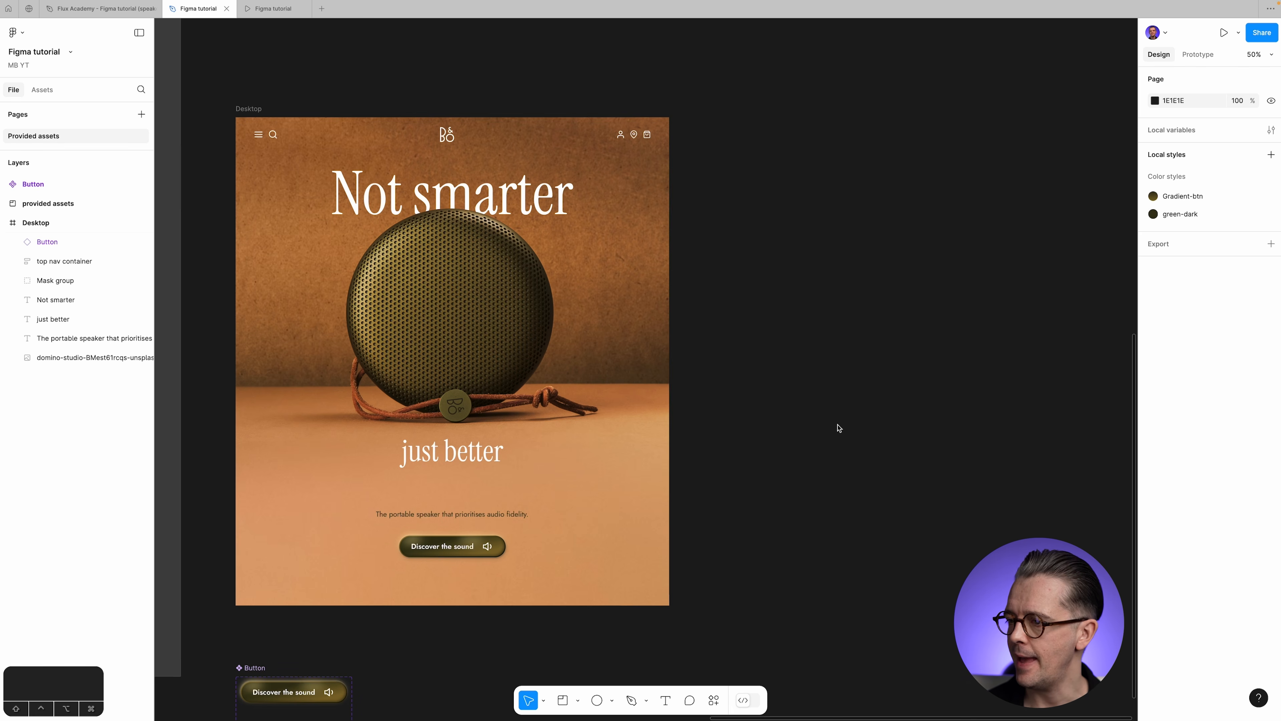
Add an iPhone 13 & 14 frame of 390 × 844 beside the Desktop frame.
key("f")
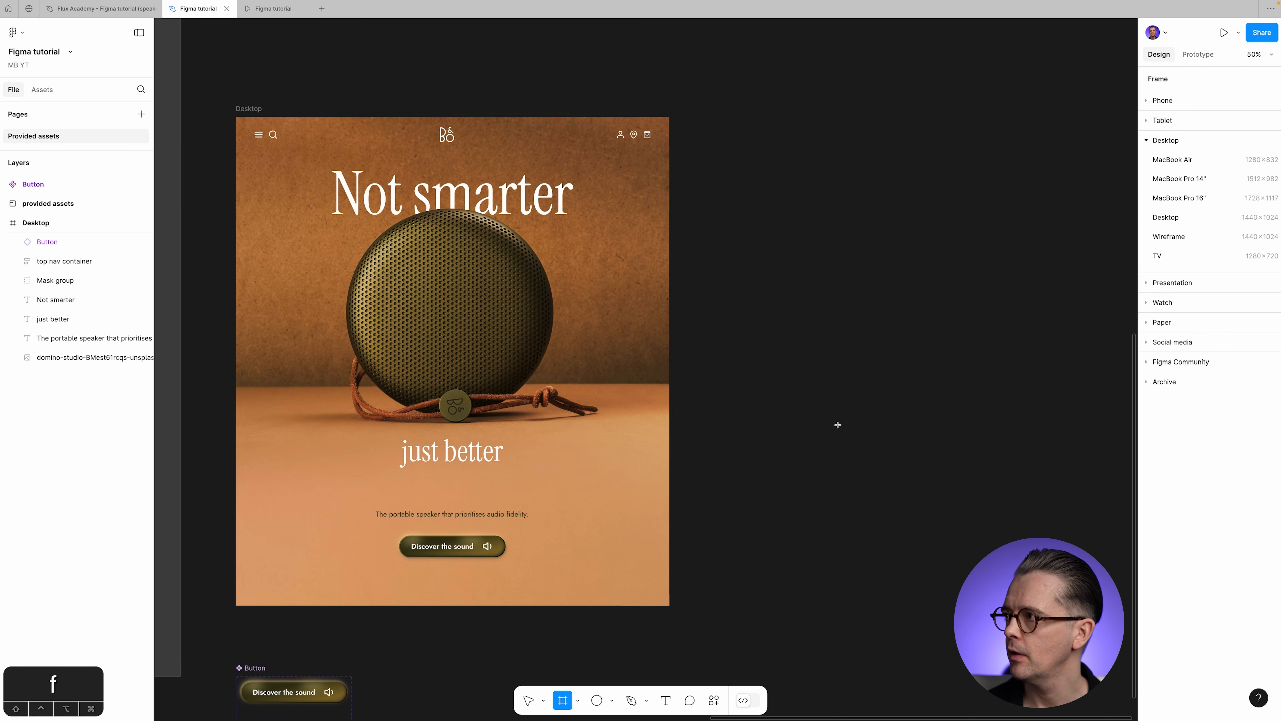
left_click(1146, 100)
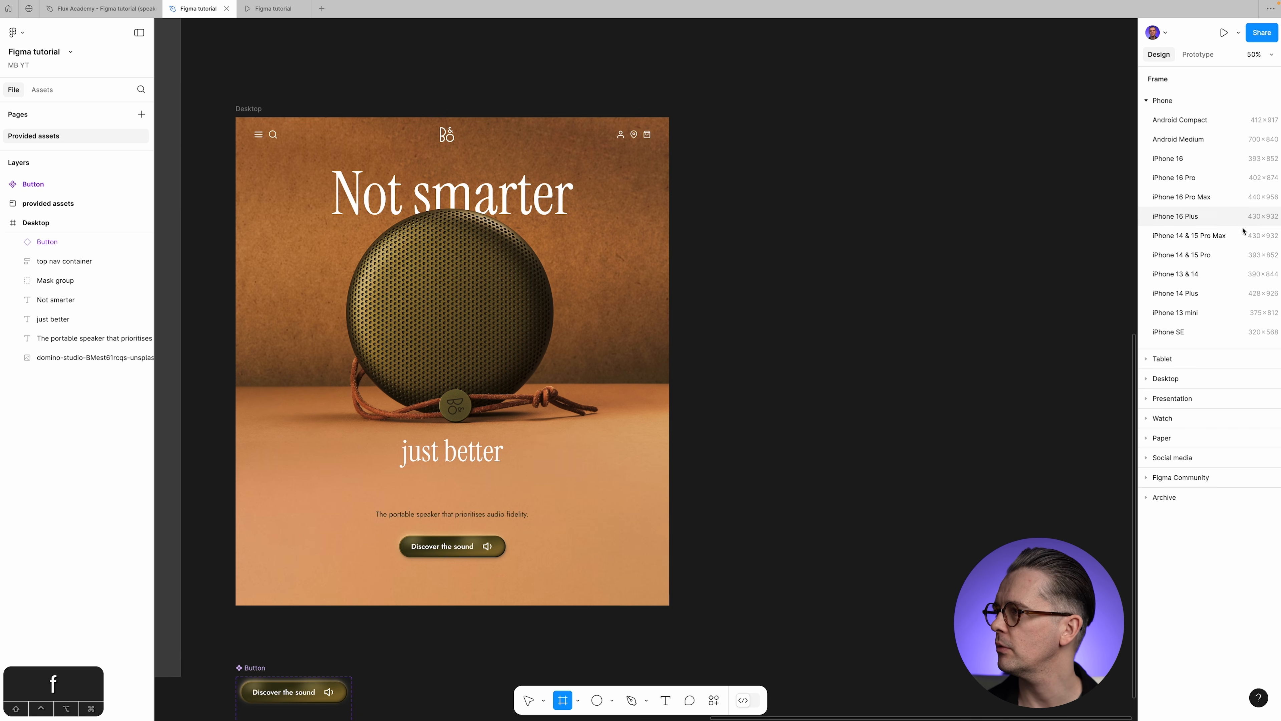
left_click(1227, 277)
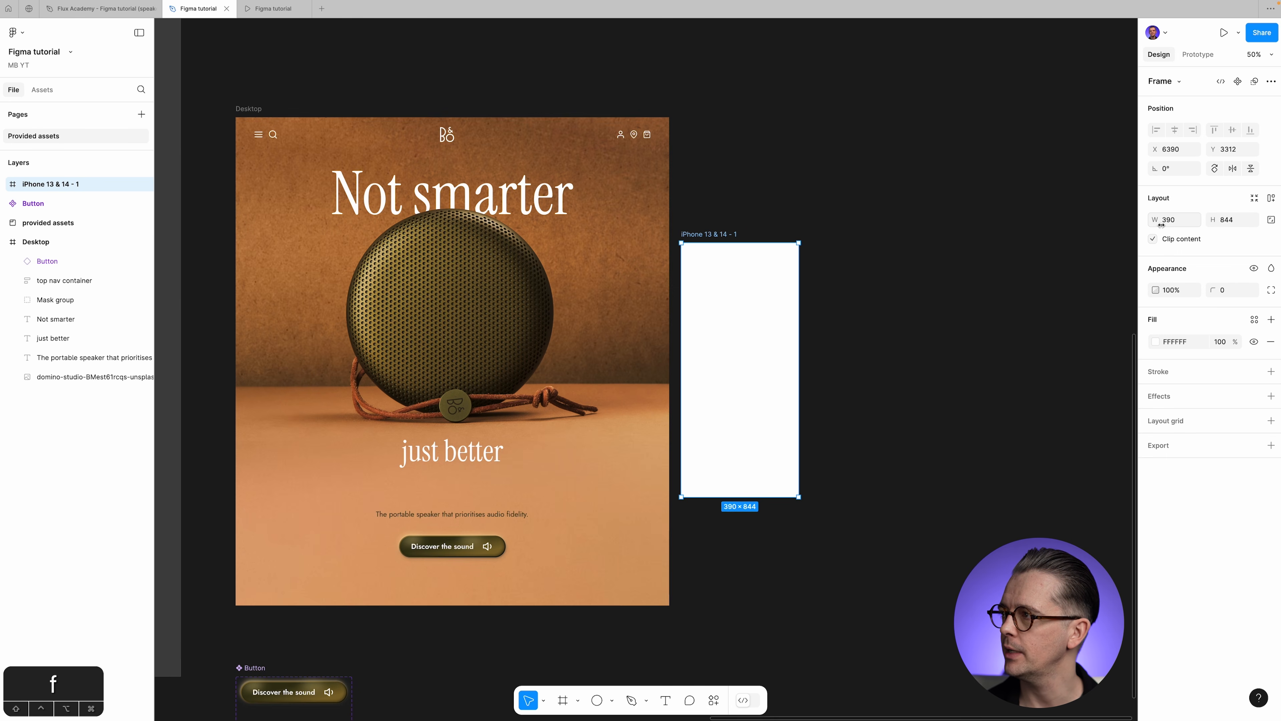
Move the blank iPhone 13 & 14 frame up, clear of the space beside the Desktop frame.
scroll(822, 309, "up", 5)
left_click_drag(708, 439, 723, 46)
left_click(858, 472)
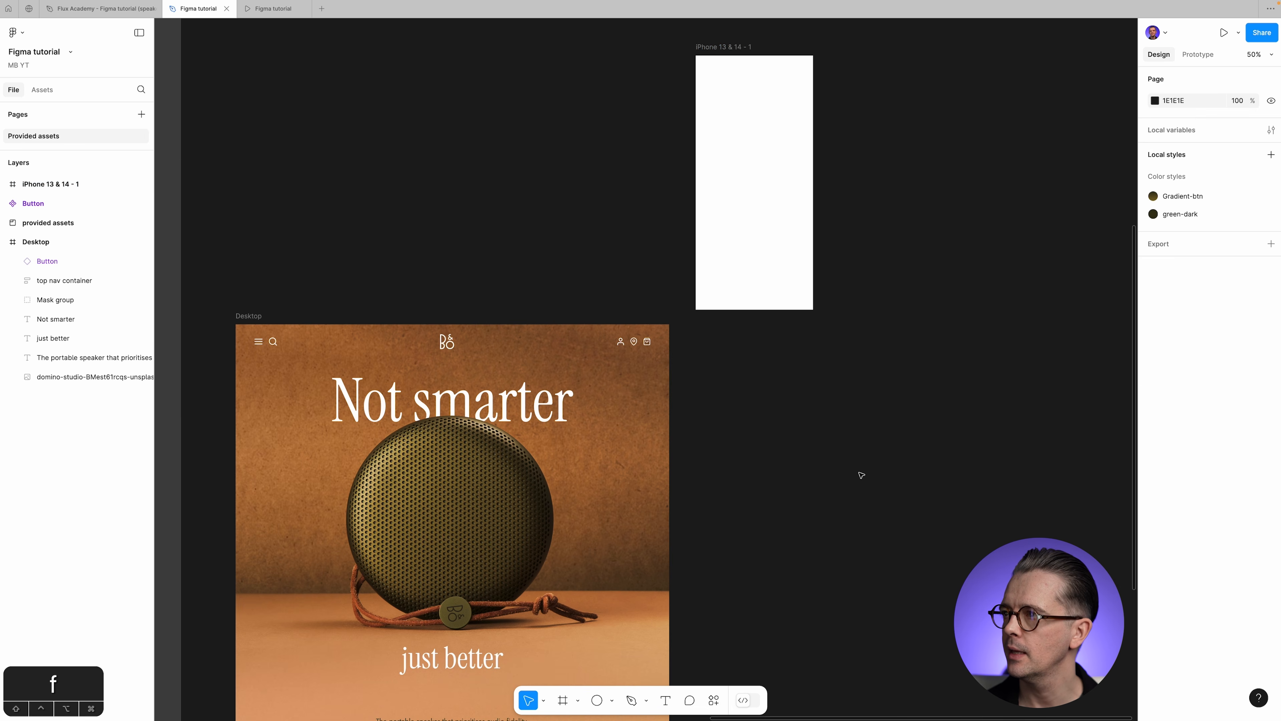
Duplicate the Desktop frame beside the original and rename the copy "Mobile".
left_click_drag(858, 472, 849, 356)
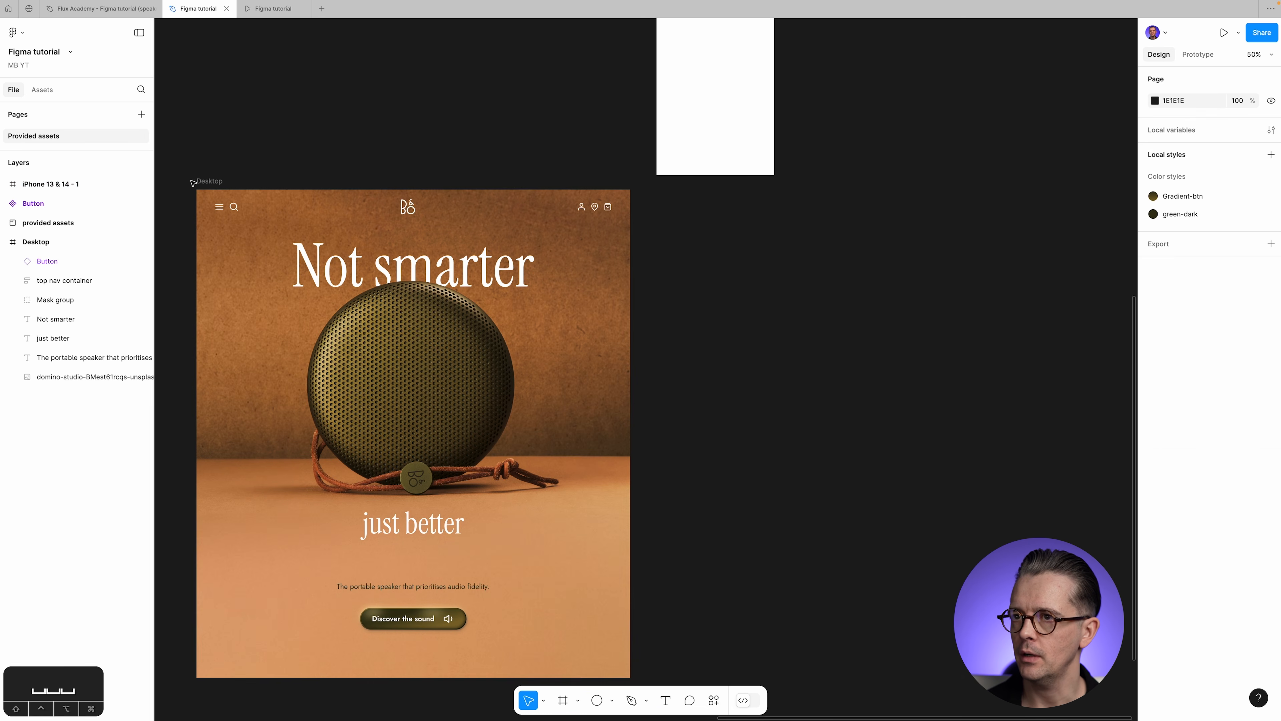
left_click(206, 185)
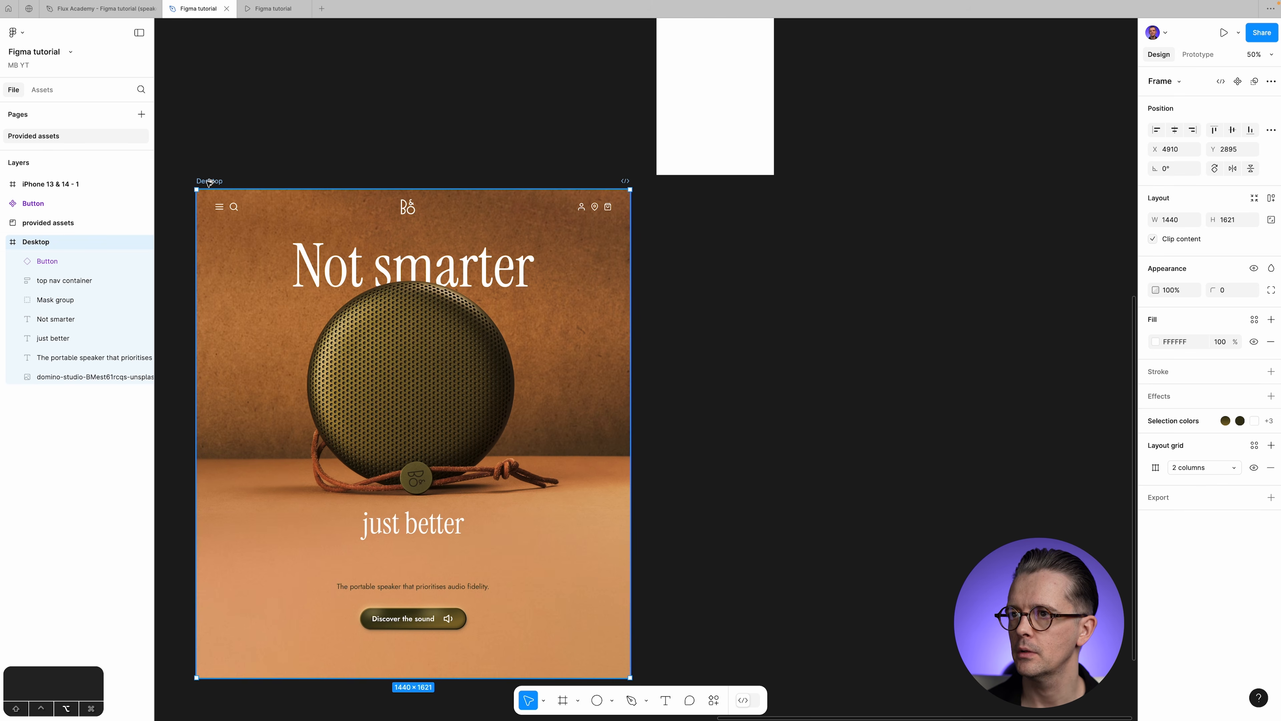
left_click_drag(209, 183, 671, 185)
double_click(670, 181)
type("Mobile")
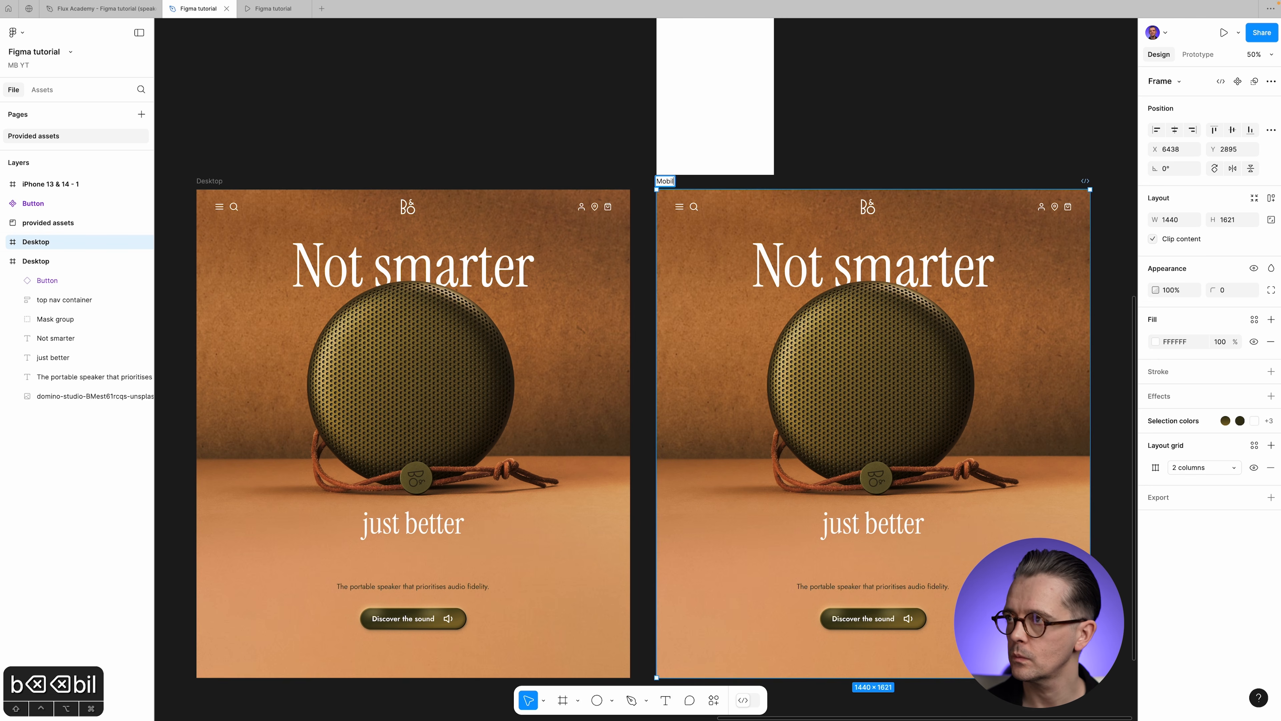
key("Return")
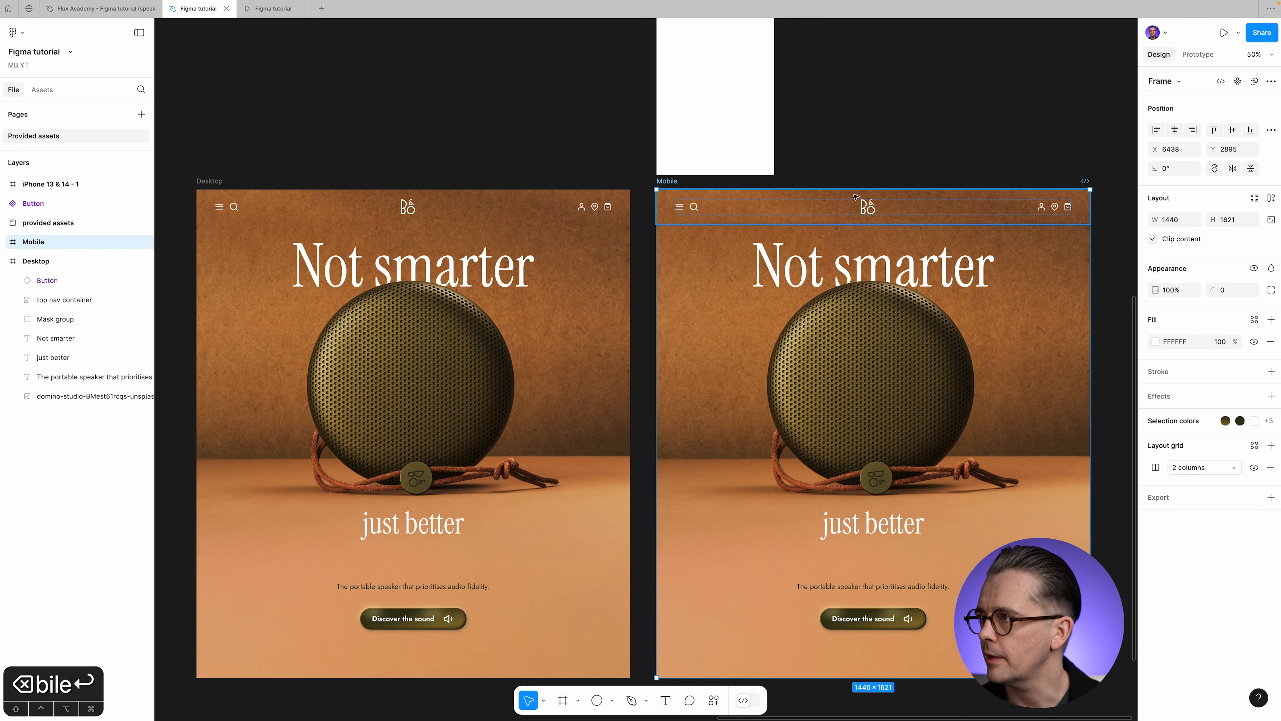
Narrow the Mobile frame to a width of 390, cropping it from both sides around its centred content.
key("space")
left_click_drag(1109, 471, 1041, 474)
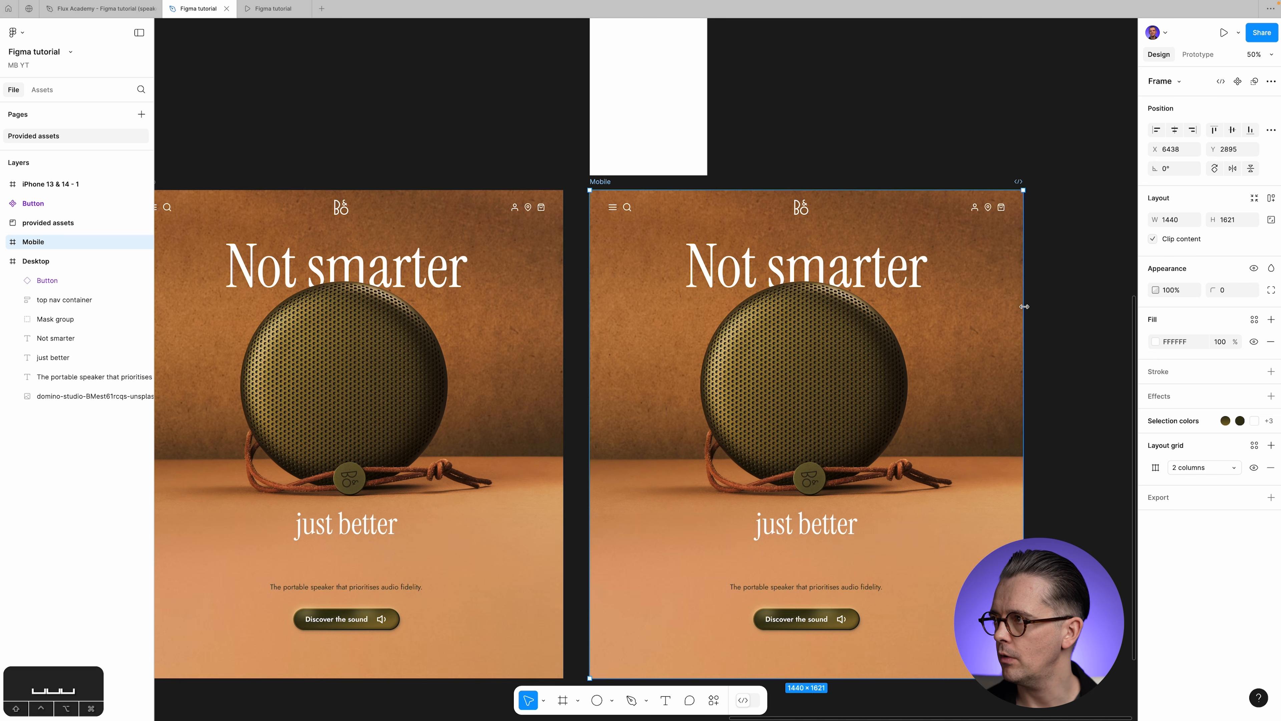
left_click_drag(1024, 306, 999, 308)
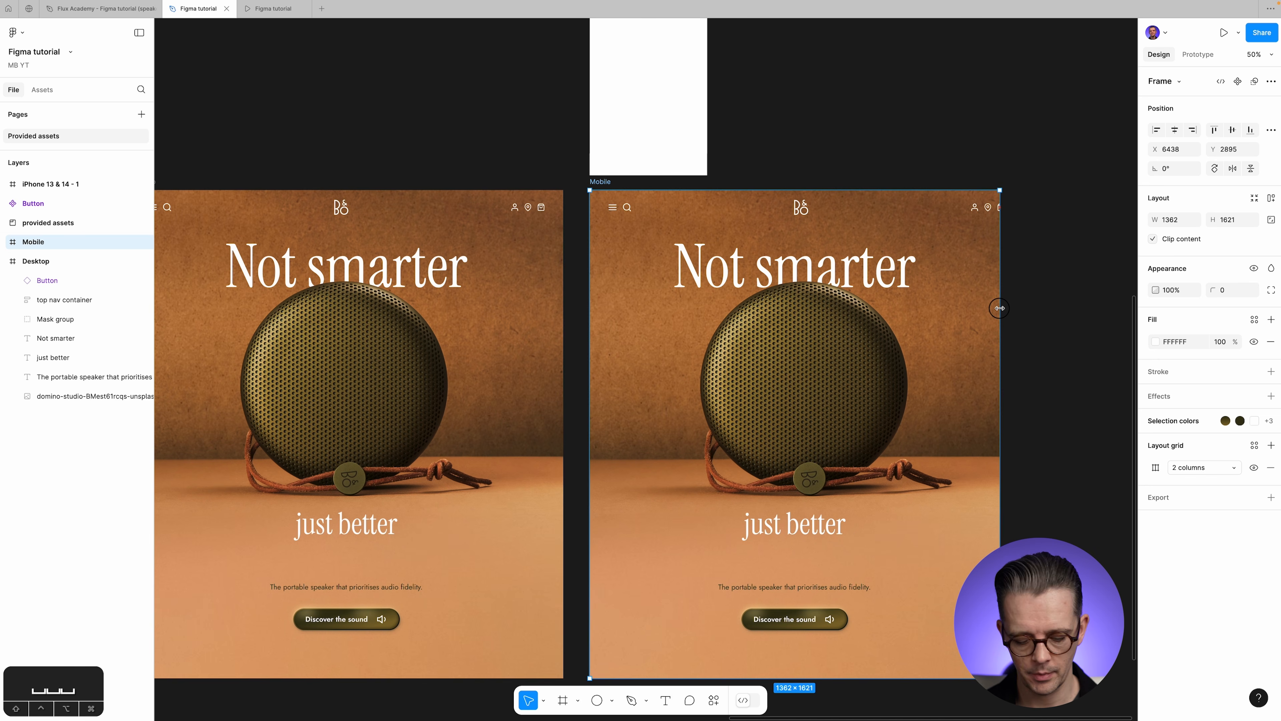
key("alt")
left_click_drag(999, 308, 866, 327)
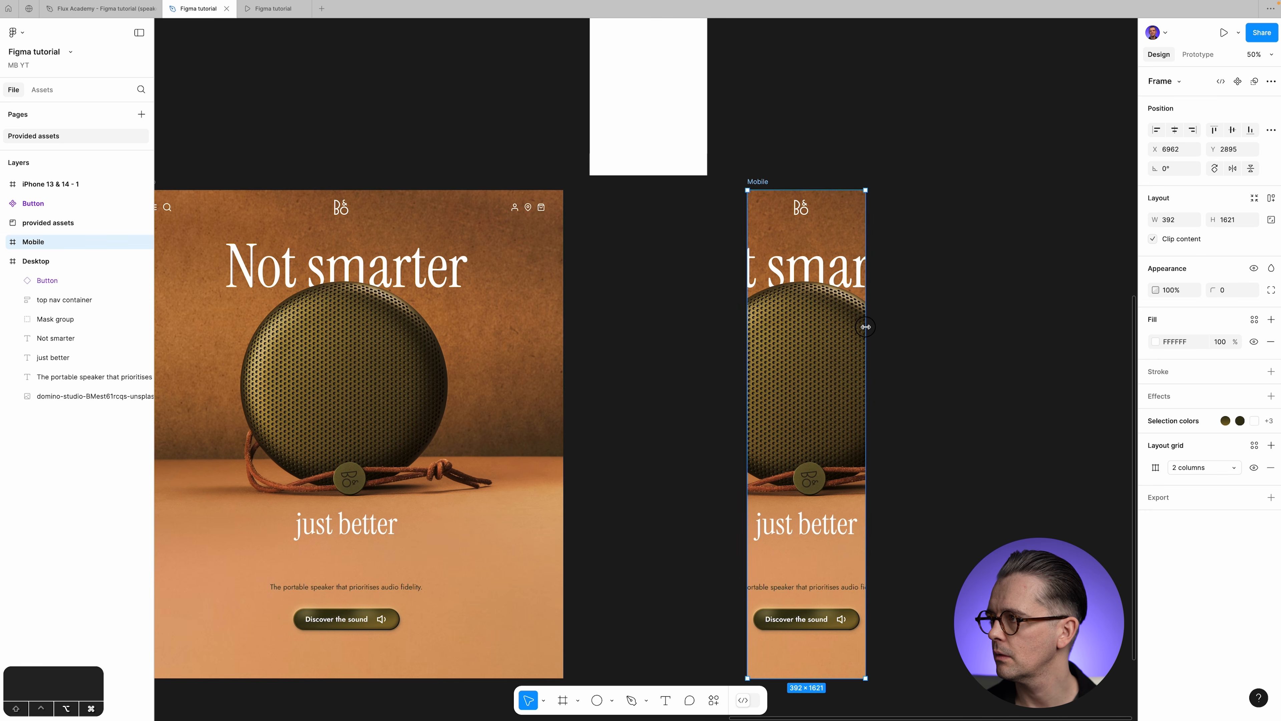
key("z")
left_click_drag(743, 177, 957, 275)
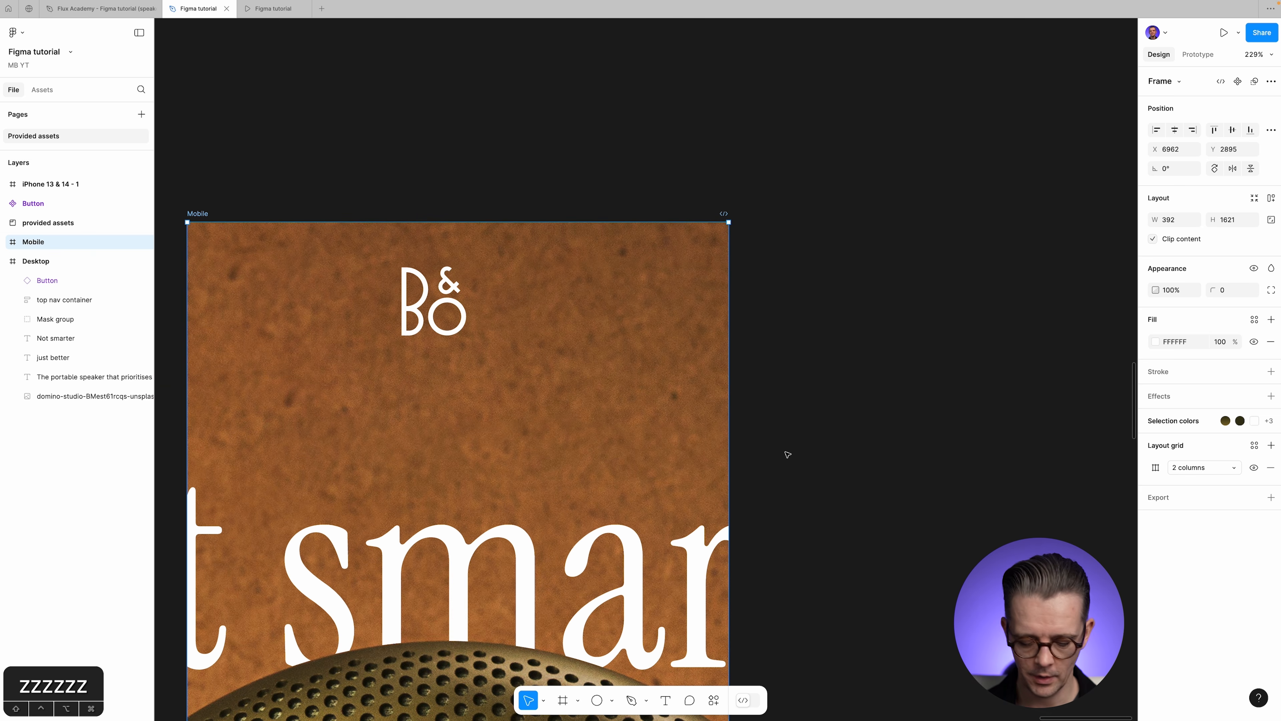
left_click_drag(731, 448, 727, 449)
key("super+0")
left_click(856, 391)
Move the Mobile frame closer to the Desktop frame, aligned under the blank iPhone frame.
key("space")
left_click_drag(569, 498, 912, 370)
left_click_drag(850, 146, 537, 148)
left_click(813, 225)
key("space")
left_click_drag(838, 349, 863, 323)
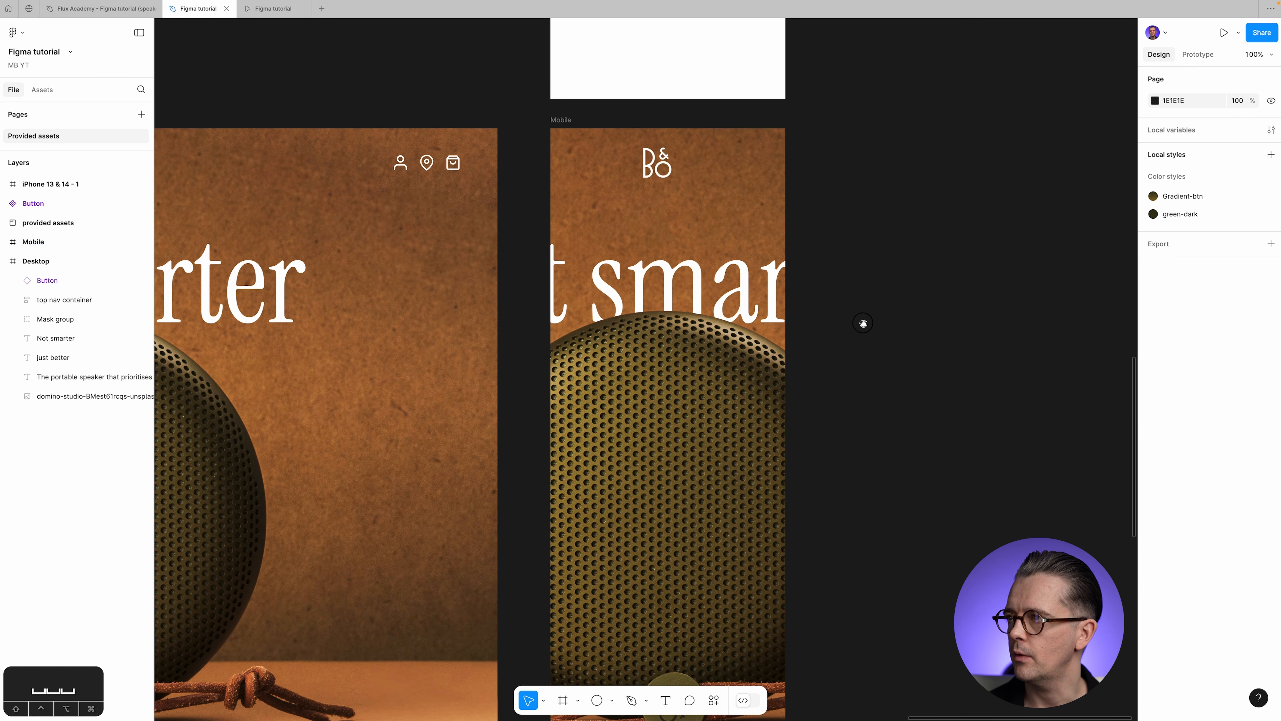
Set the width of the top nav container in the Mobile frame to 390.
key("super+minus")
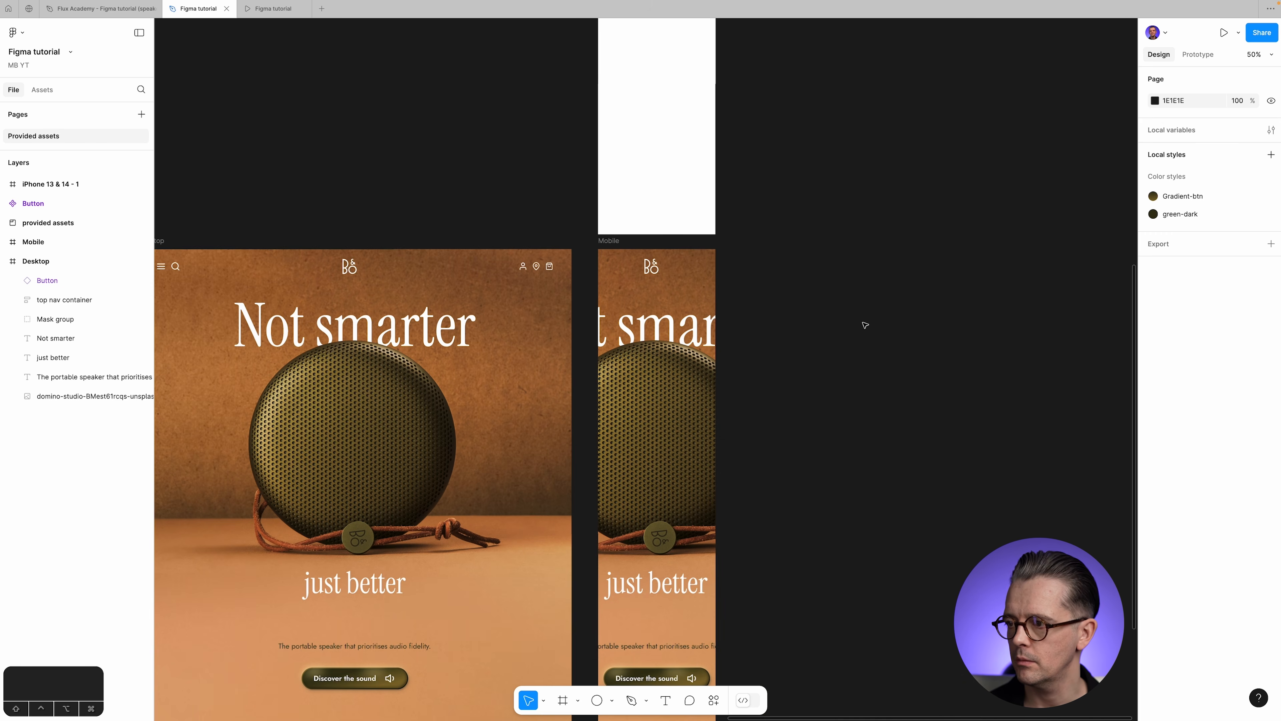
scroll(869, 394, "down", 2)
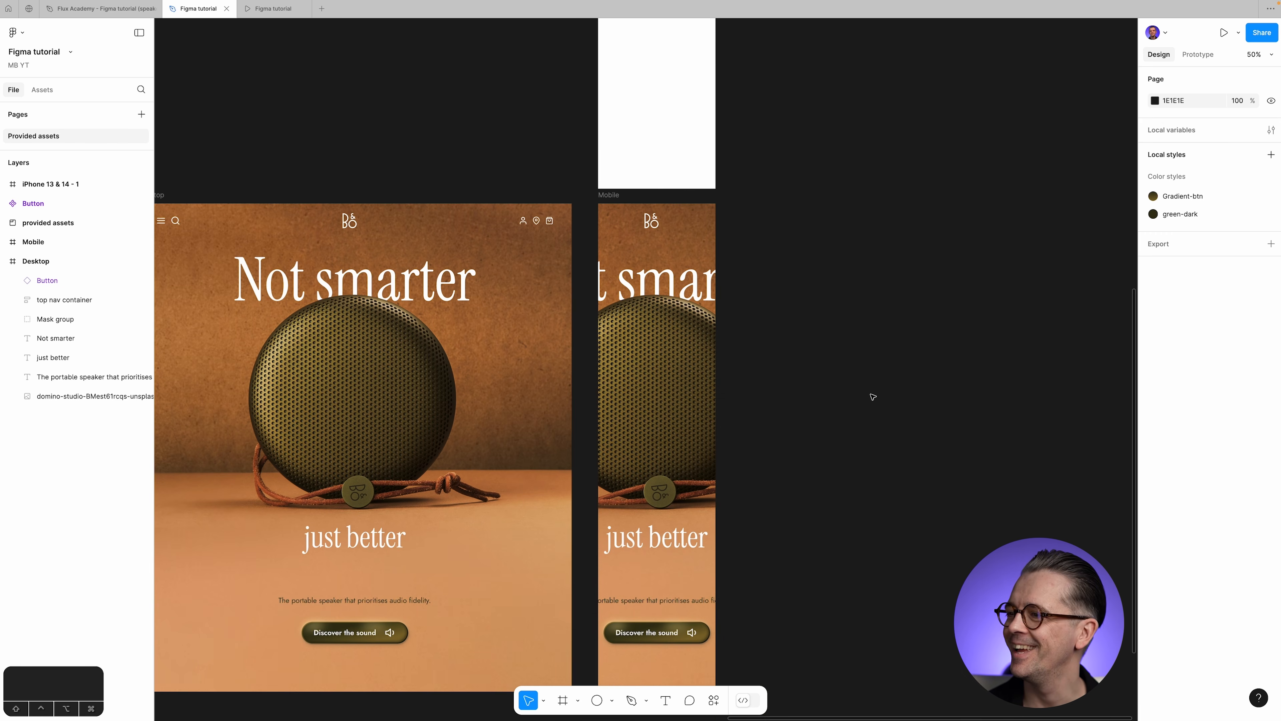
scroll(873, 397, "down", 4)
scroll(873, 397, "up", 5)
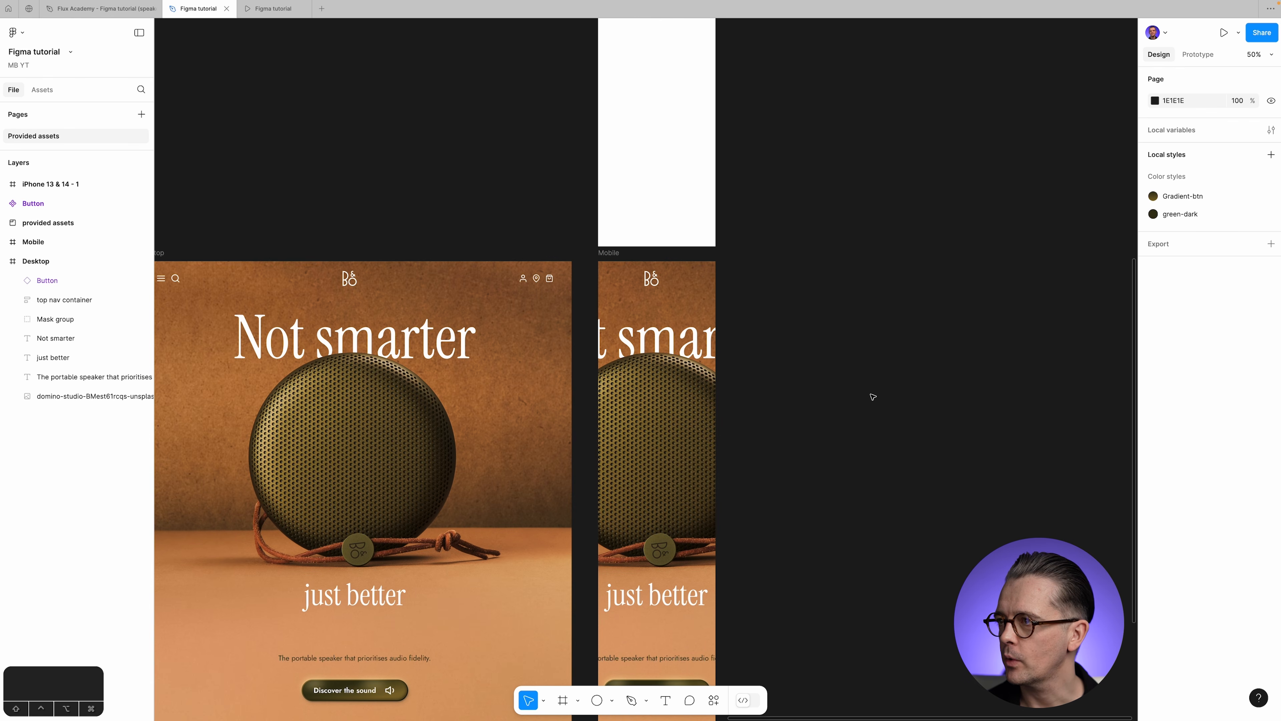
left_click(608, 253)
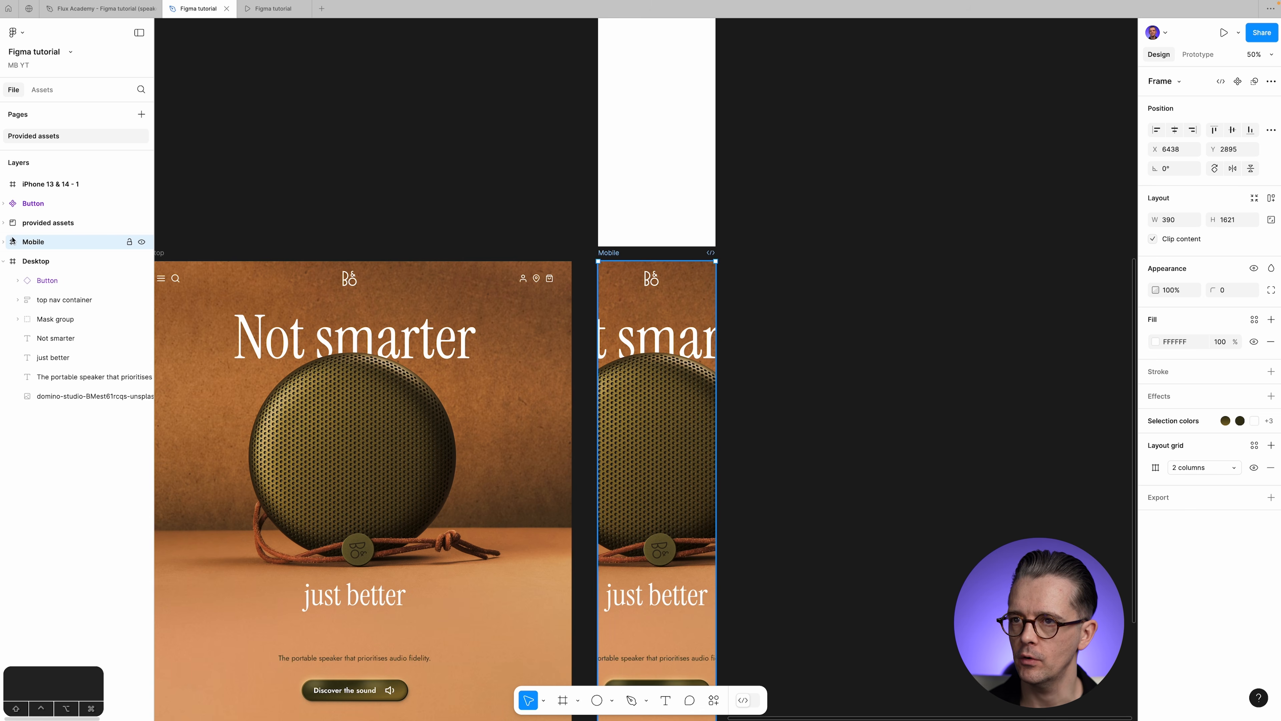
key("alt+l")
left_click(2, 244)
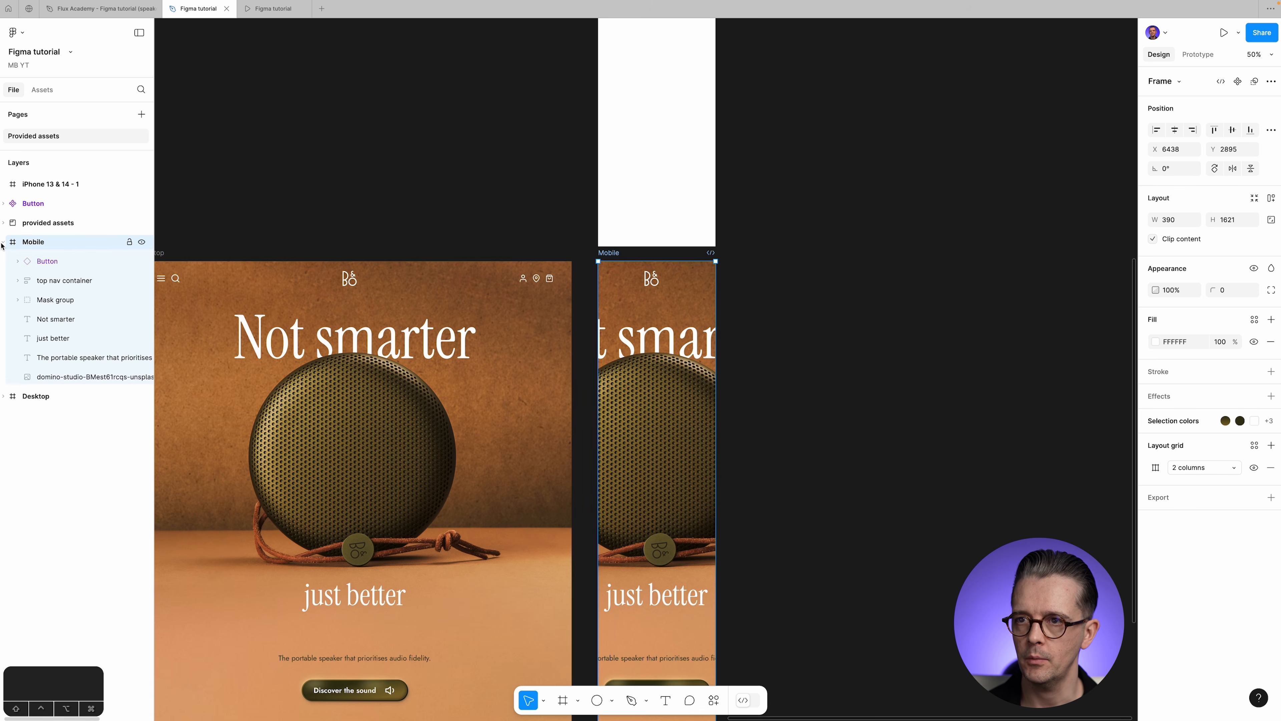
left_click(70, 280)
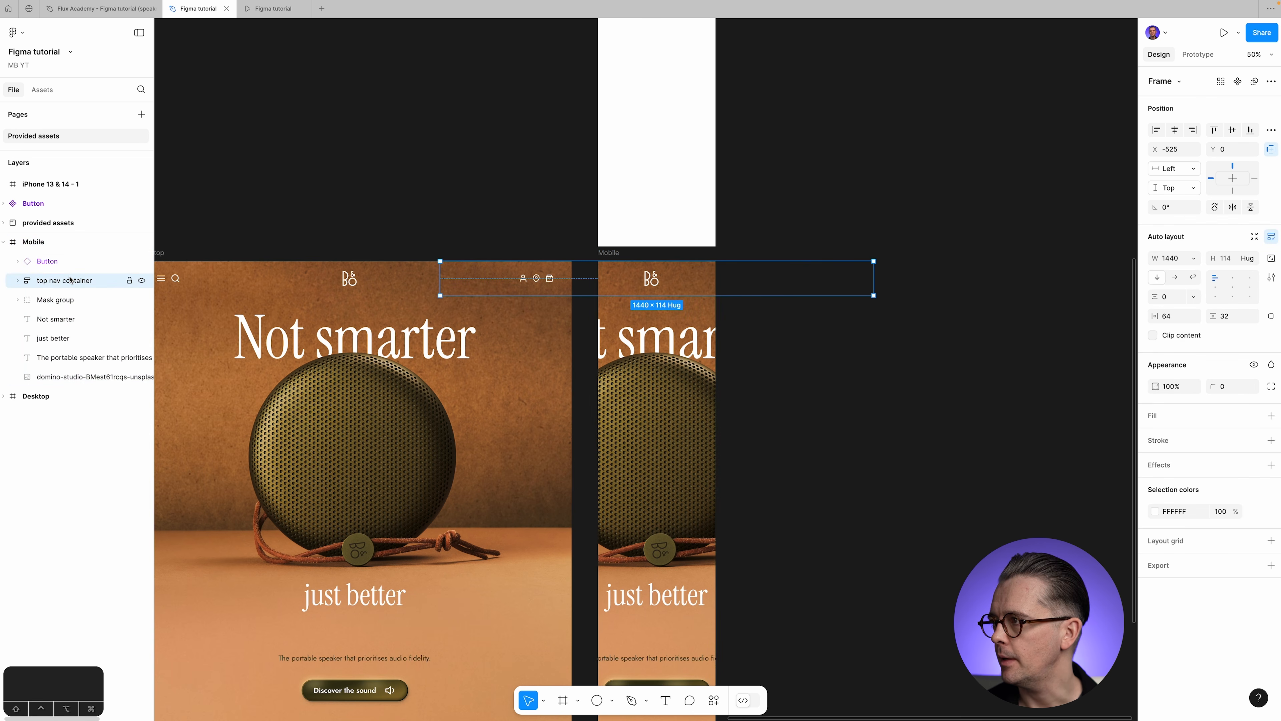
left_click(1171, 258)
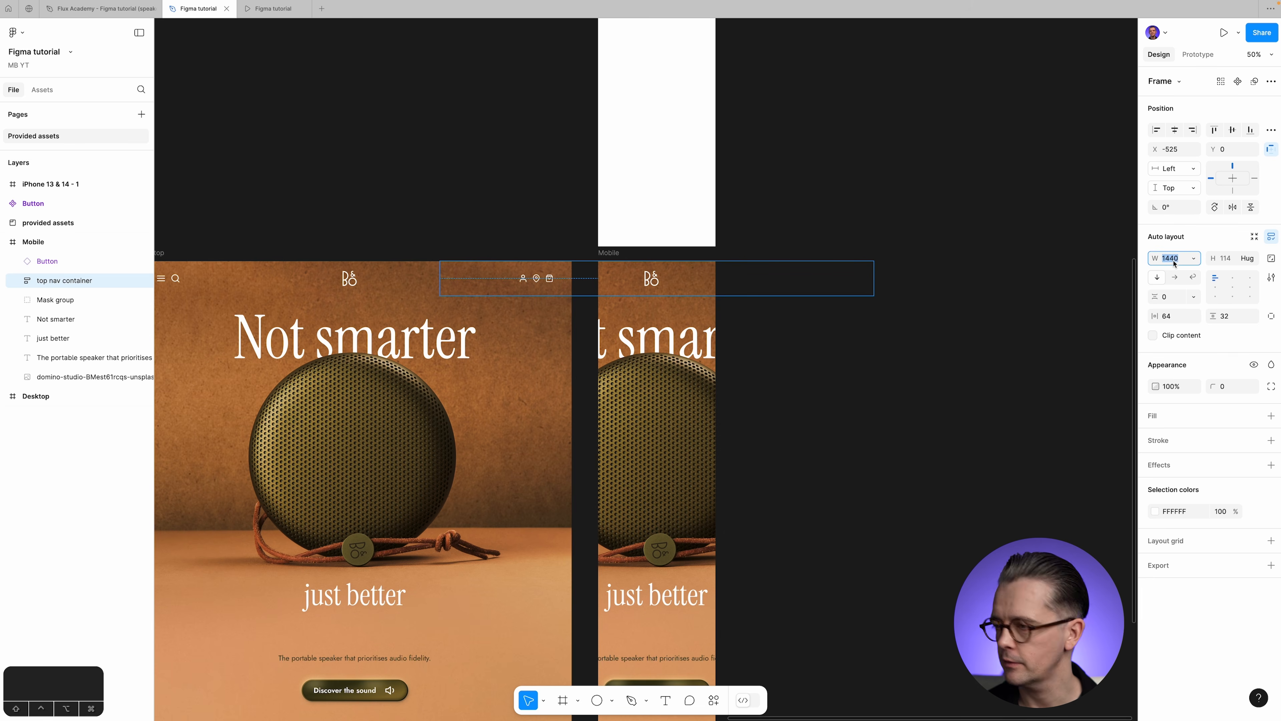
type("390")
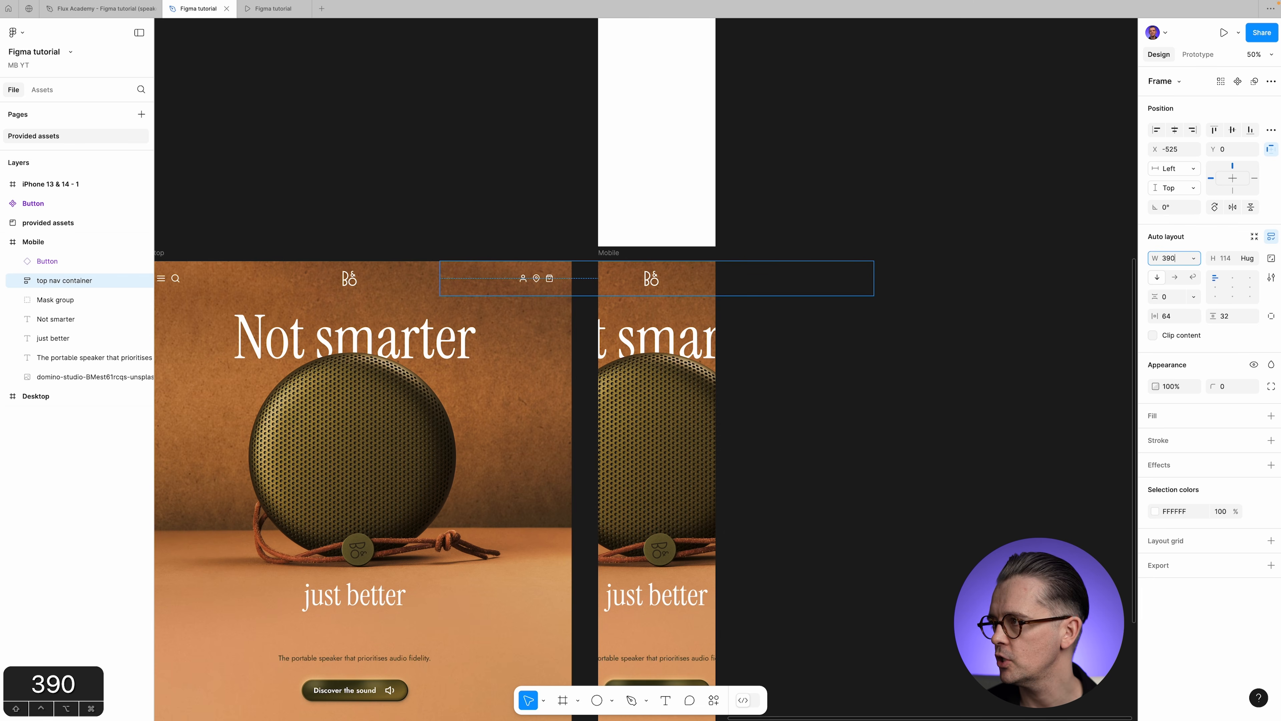
key("Tab")
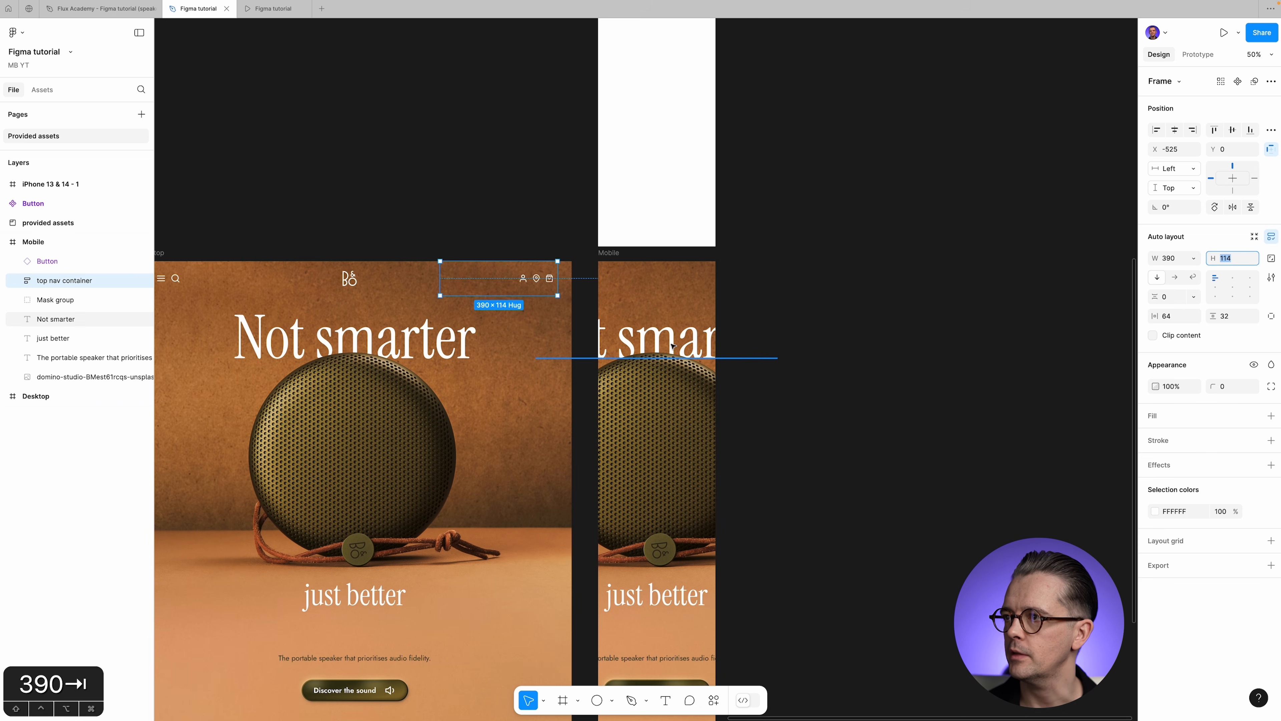
Set the top nav container's horizontal constraint to Center and centre it horizontally in the Mobile frame.
left_click(1160, 171)
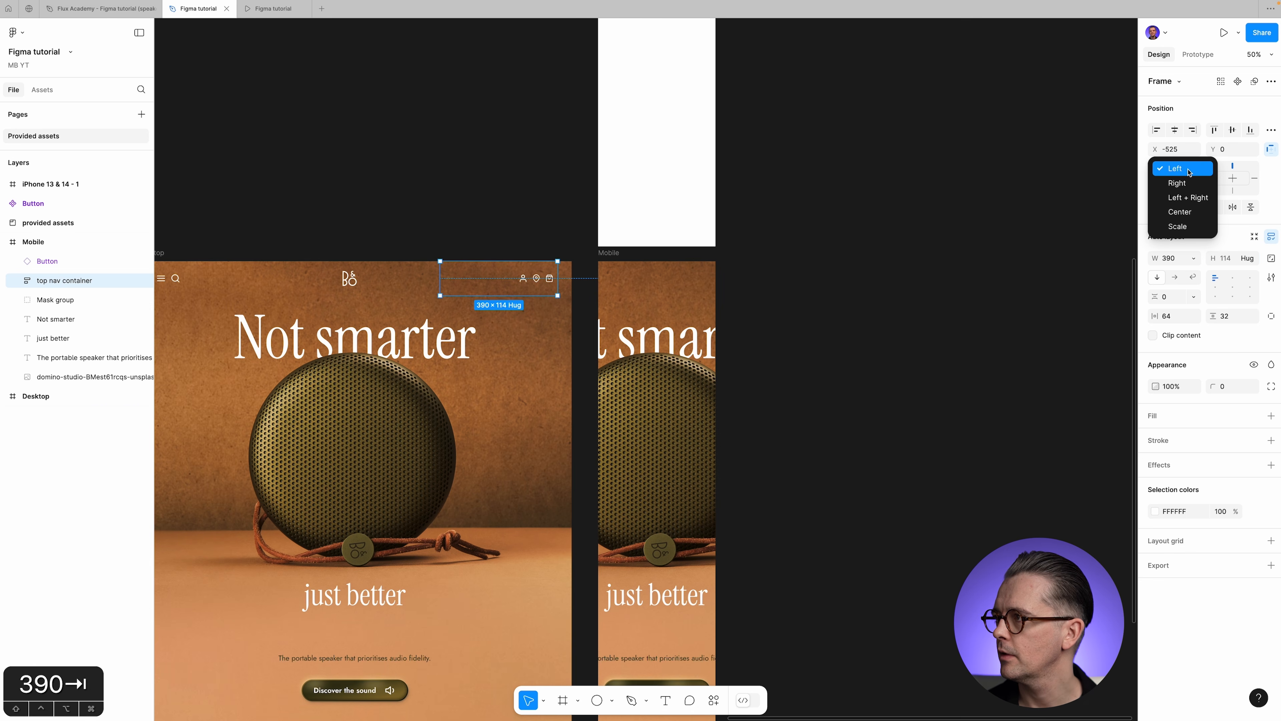
left_click(1184, 212)
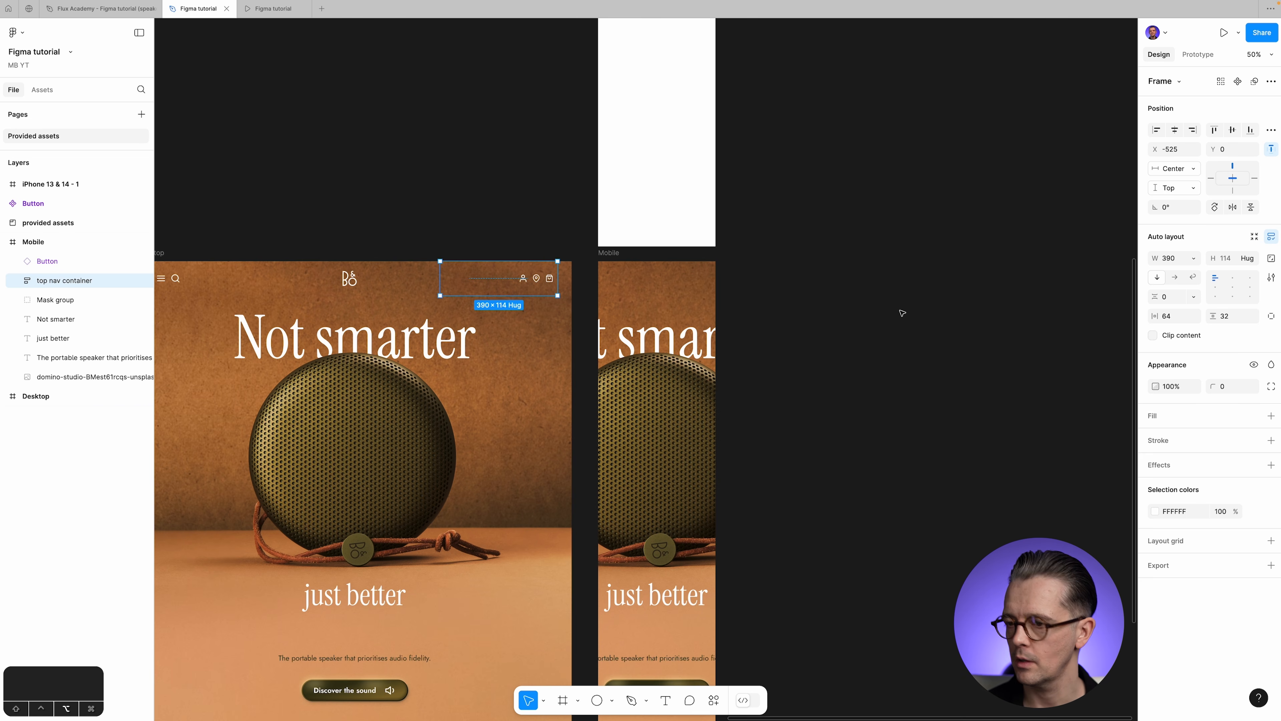
key("alt+h")
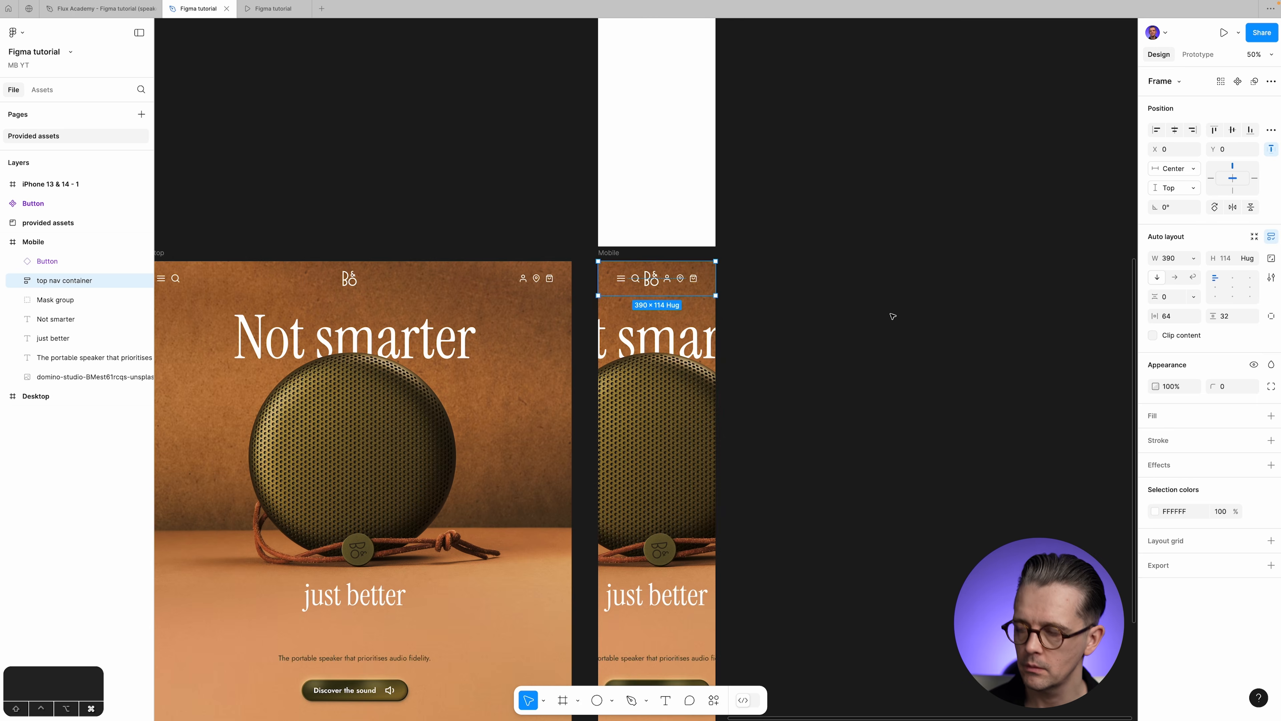
Hide the search, user, map pin and shopping bag icons in the Mobile frame's top nav.
key("super+equal")
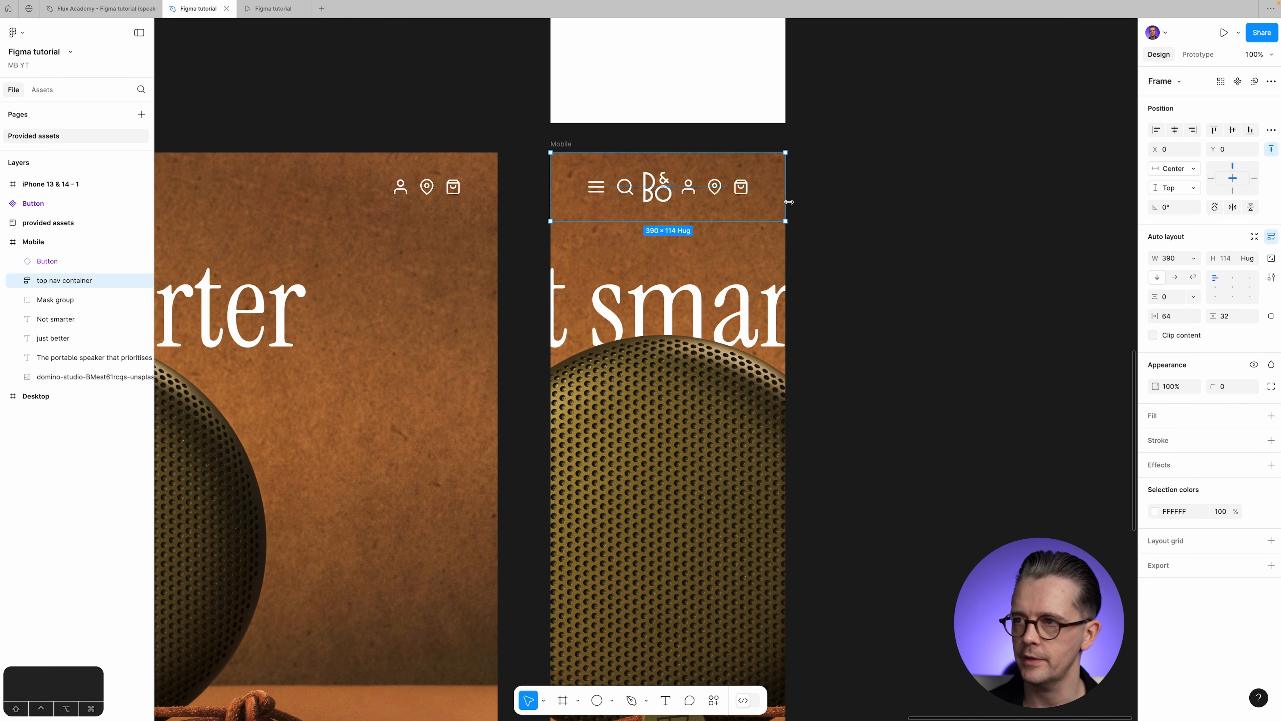
left_click(16, 283)
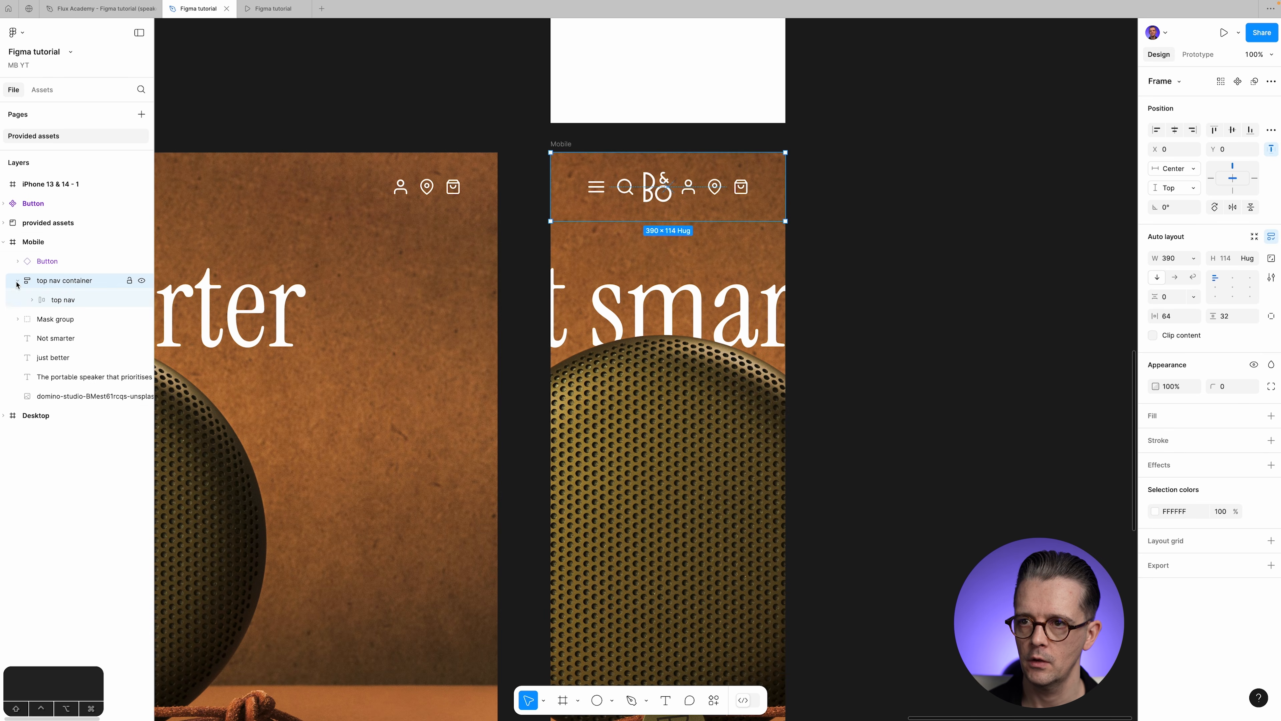
left_click(32, 299)
left_click(46, 358)
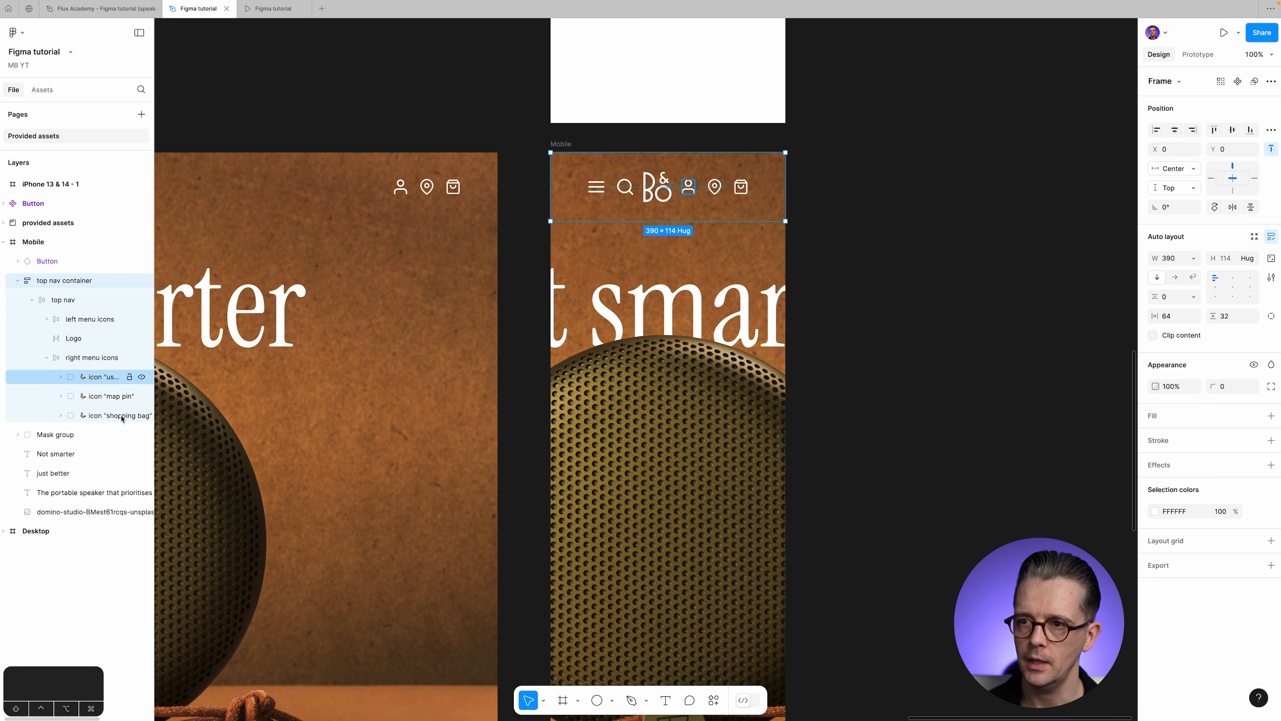
left_click(47, 319)
left_click(142, 357)
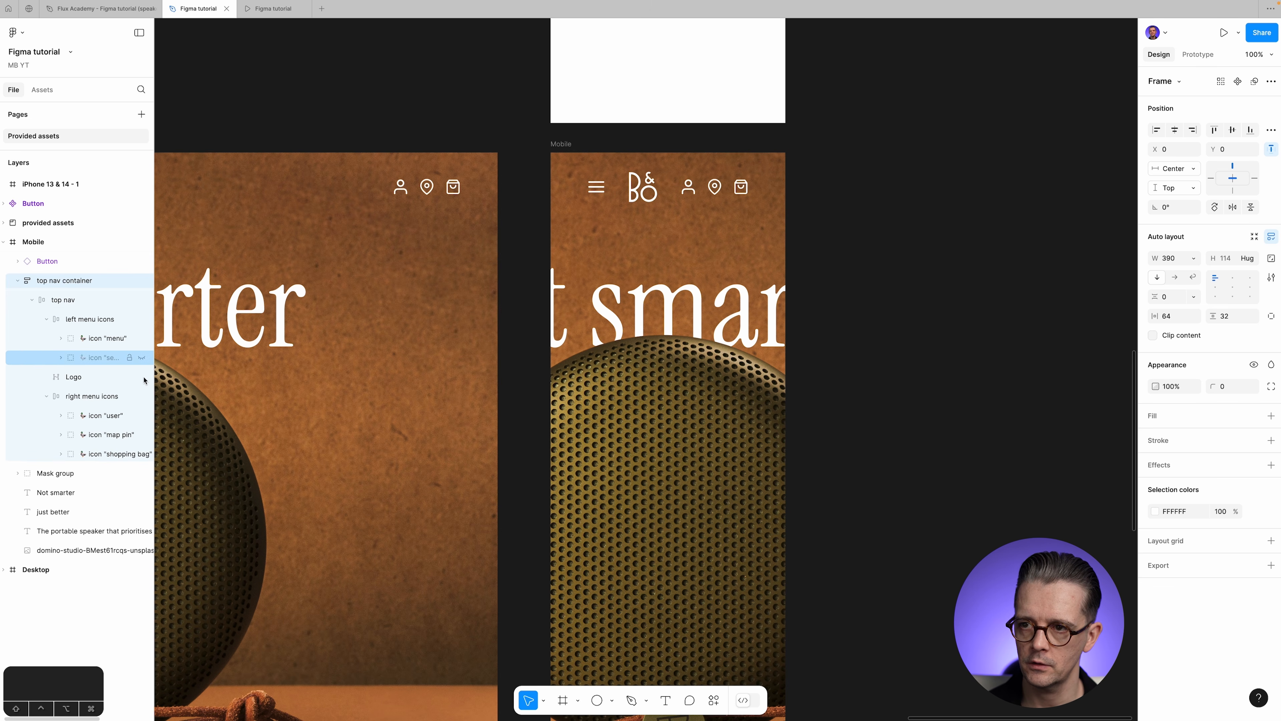
left_click(142, 415)
left_click(142, 435)
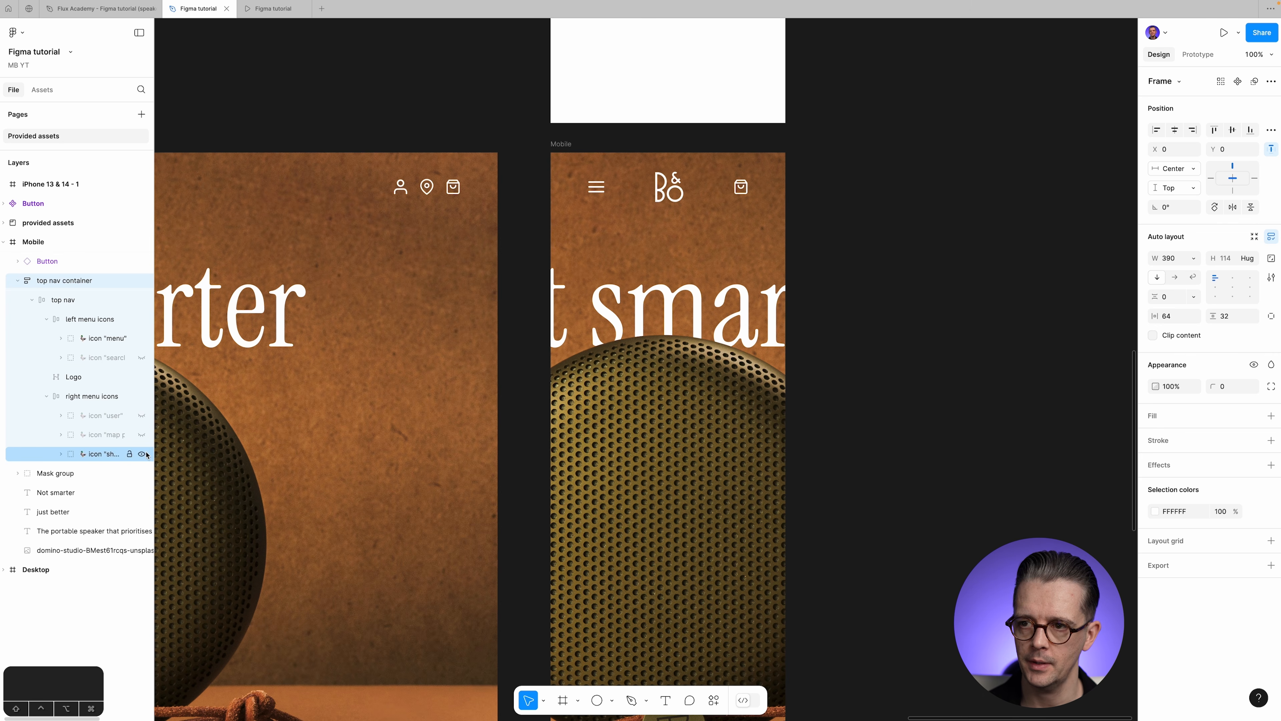
left_click(142, 454)
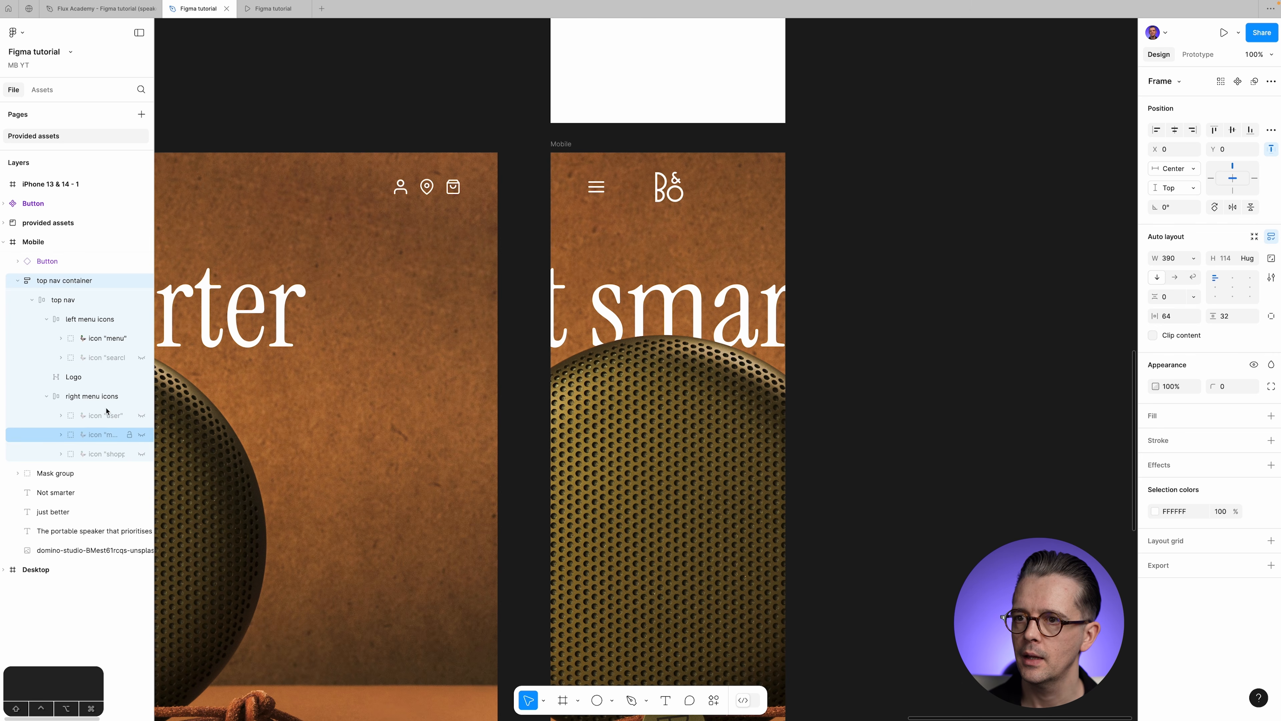
Place the Logo before the left menu icons in the Mobile top nav and hide the empty right menu icons group.
left_click(87, 379)
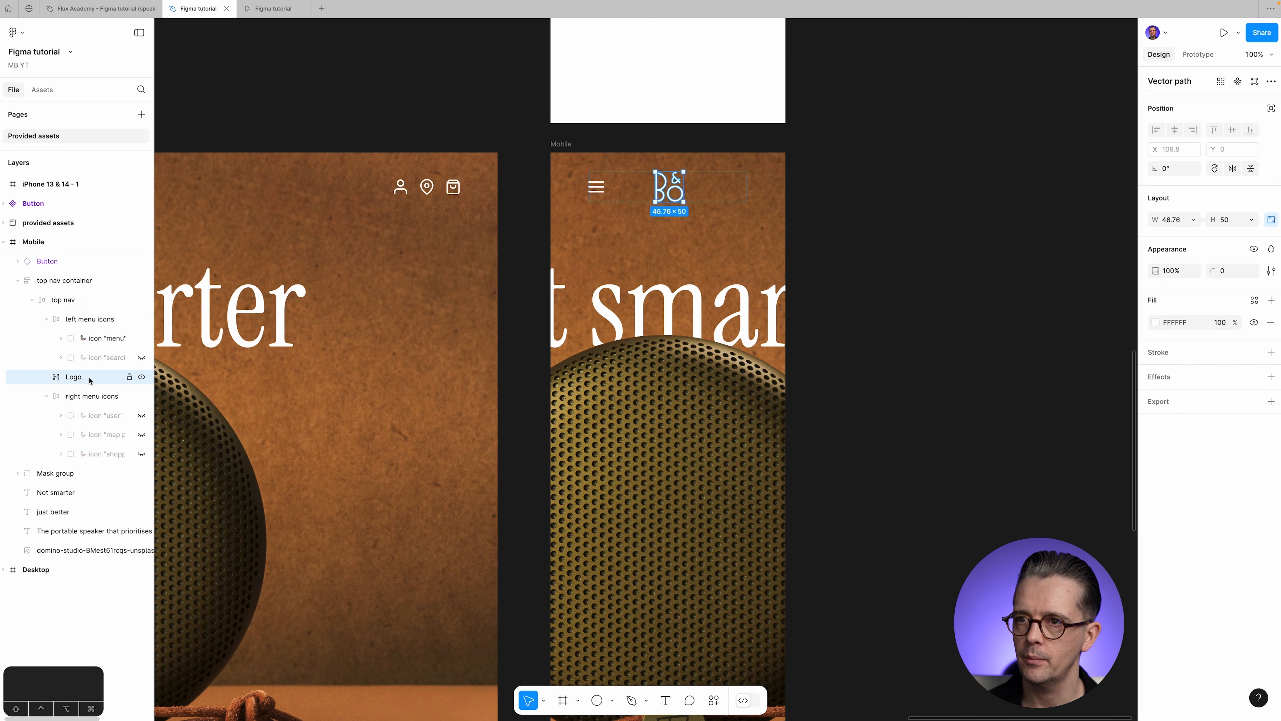
left_click_drag(90, 379, 78, 311)
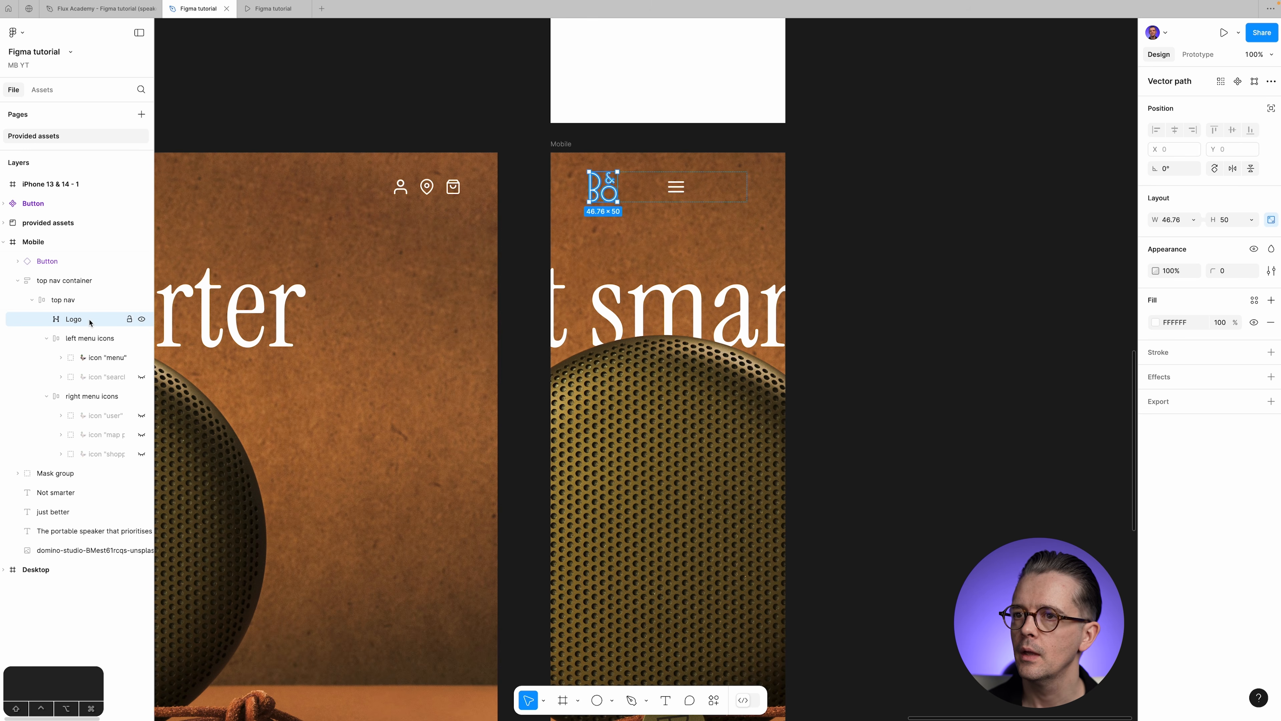
left_click(80, 303)
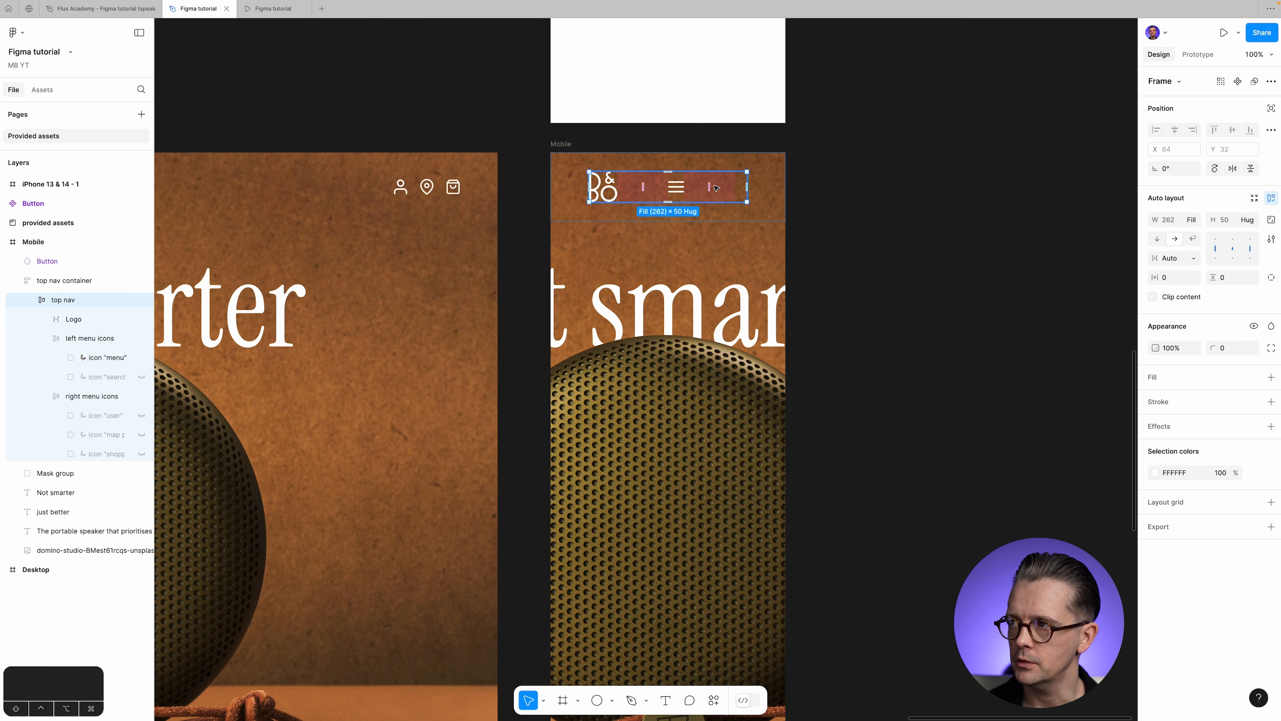
left_click(86, 398)
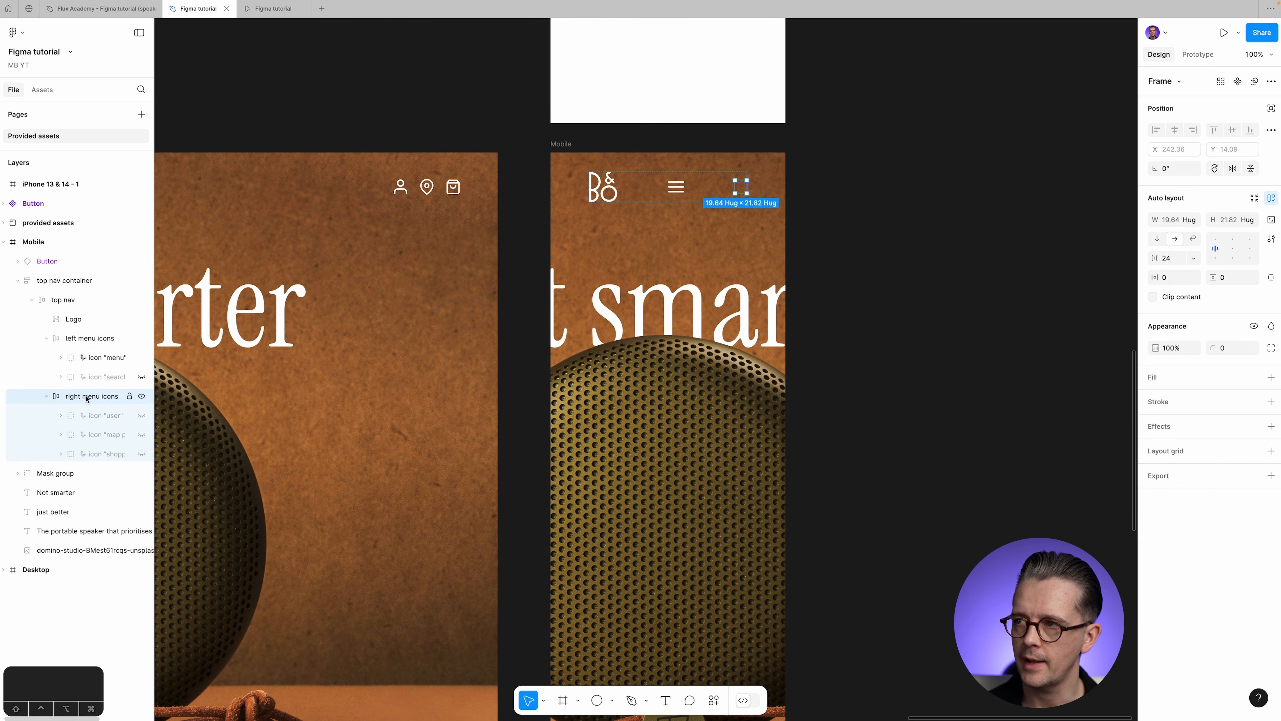
left_click(142, 397)
left_click(142, 397)
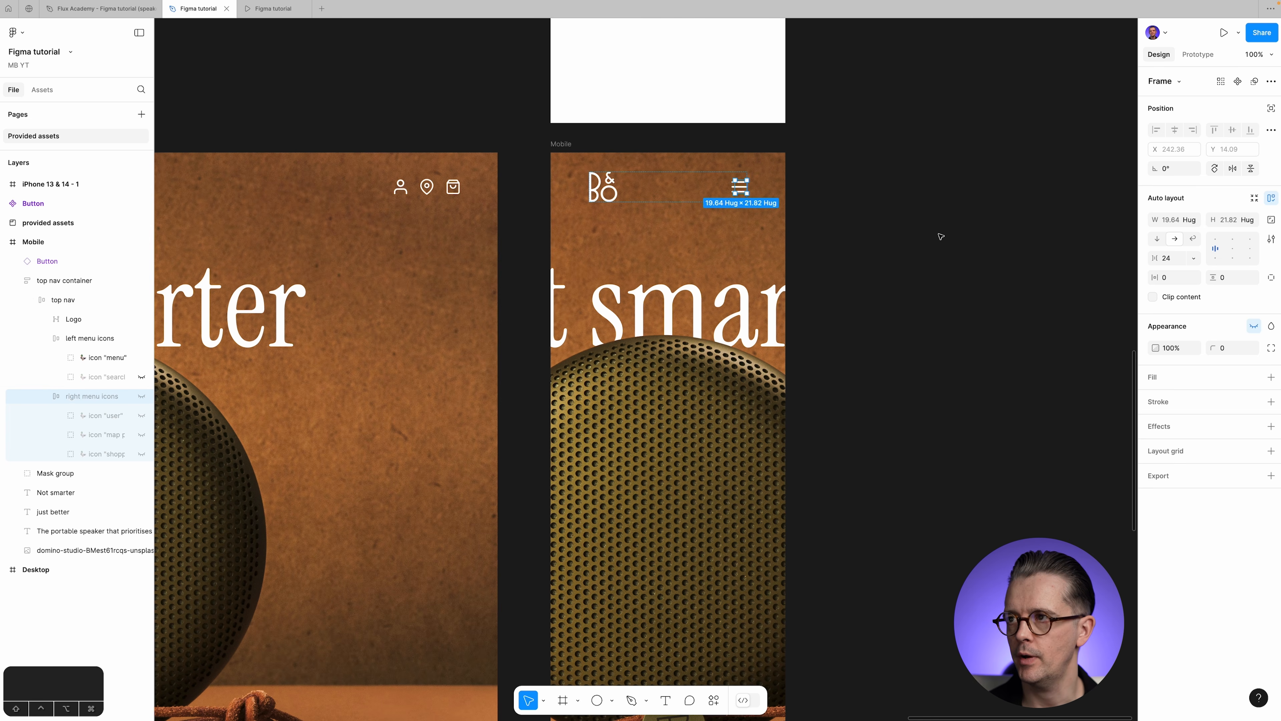
Show the layout grids and set the margin of the Mobile frame's two-column grid to 24.
left_click(566, 144)
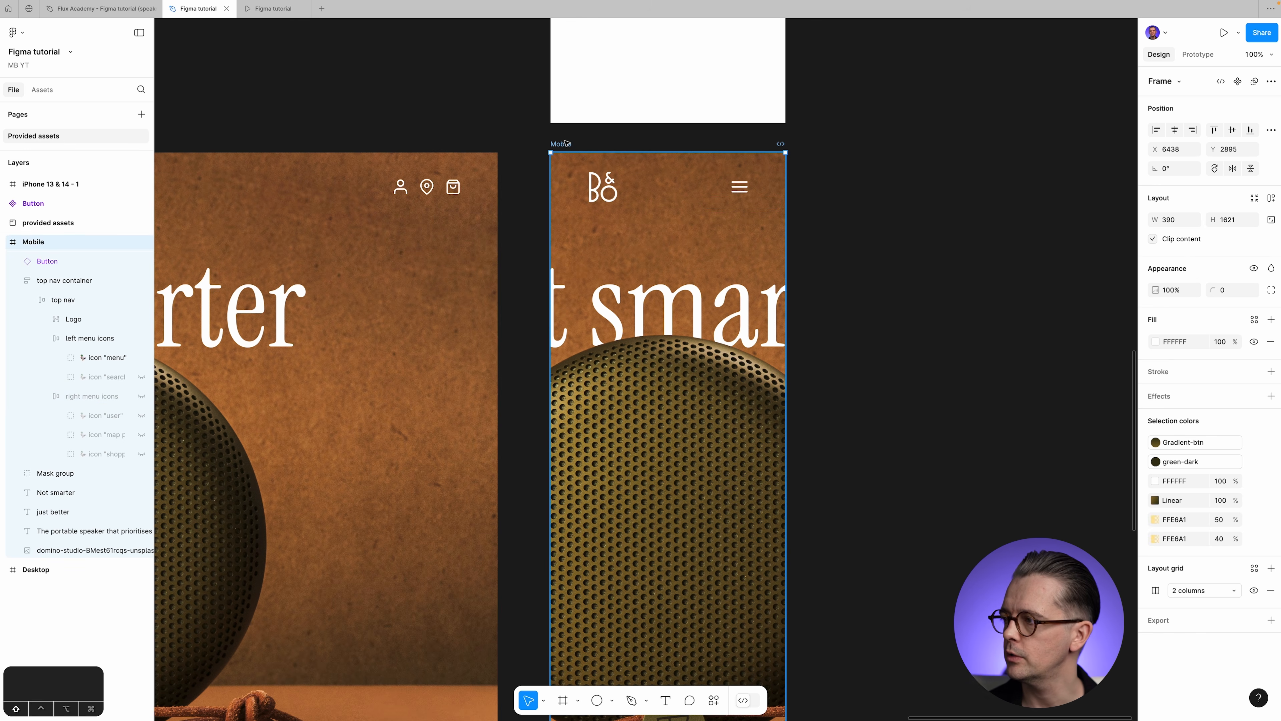
key("shift+g")
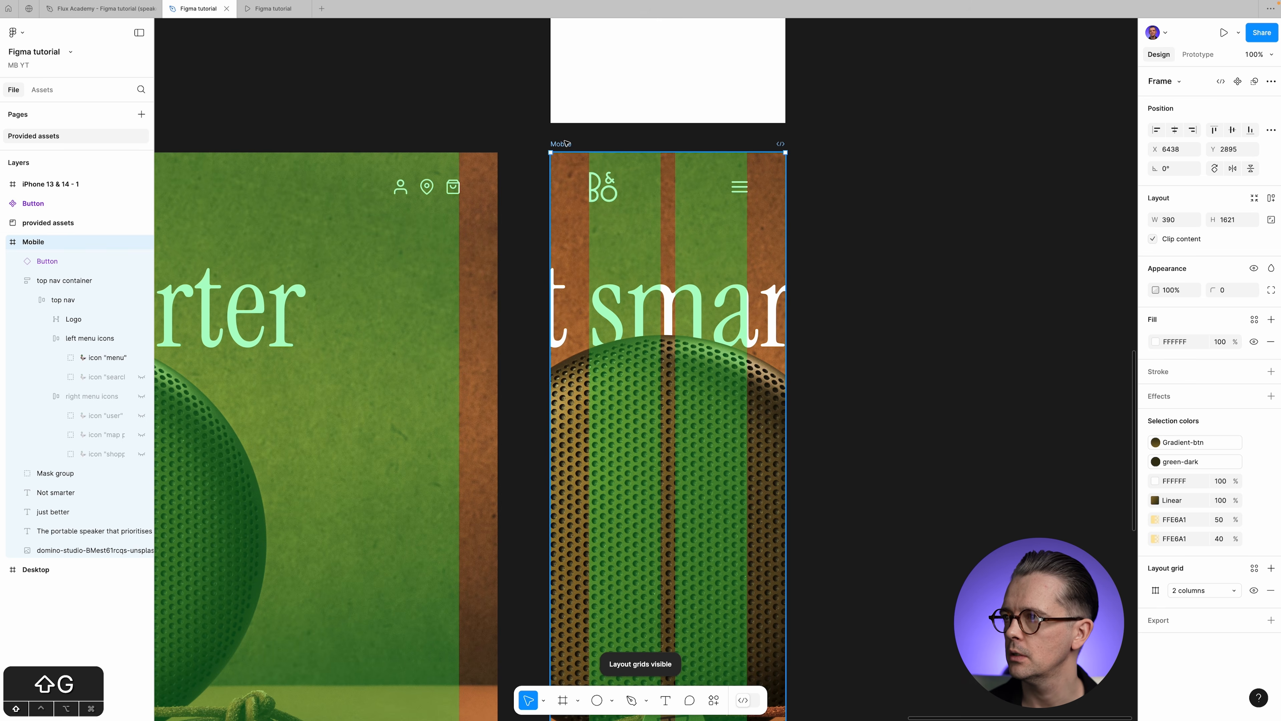
left_click(1155, 591)
left_click_drag(1080, 574, 884, 146)
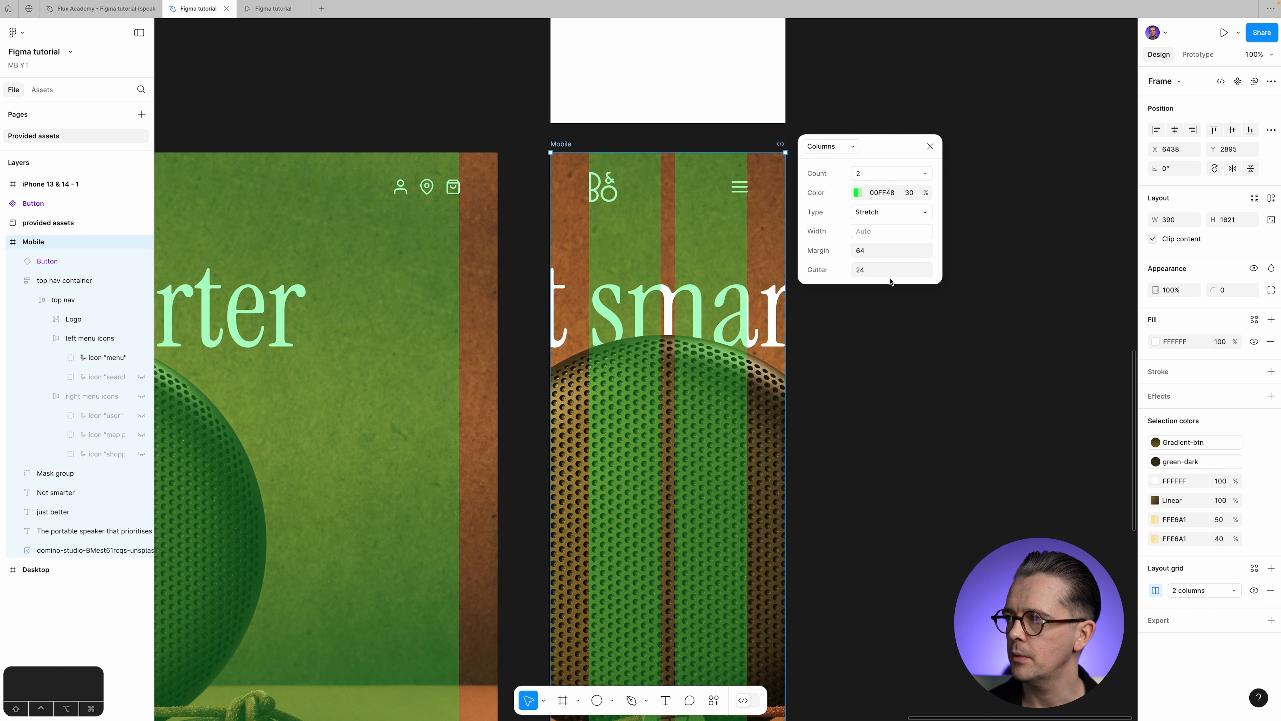
left_click(877, 255)
type("24")
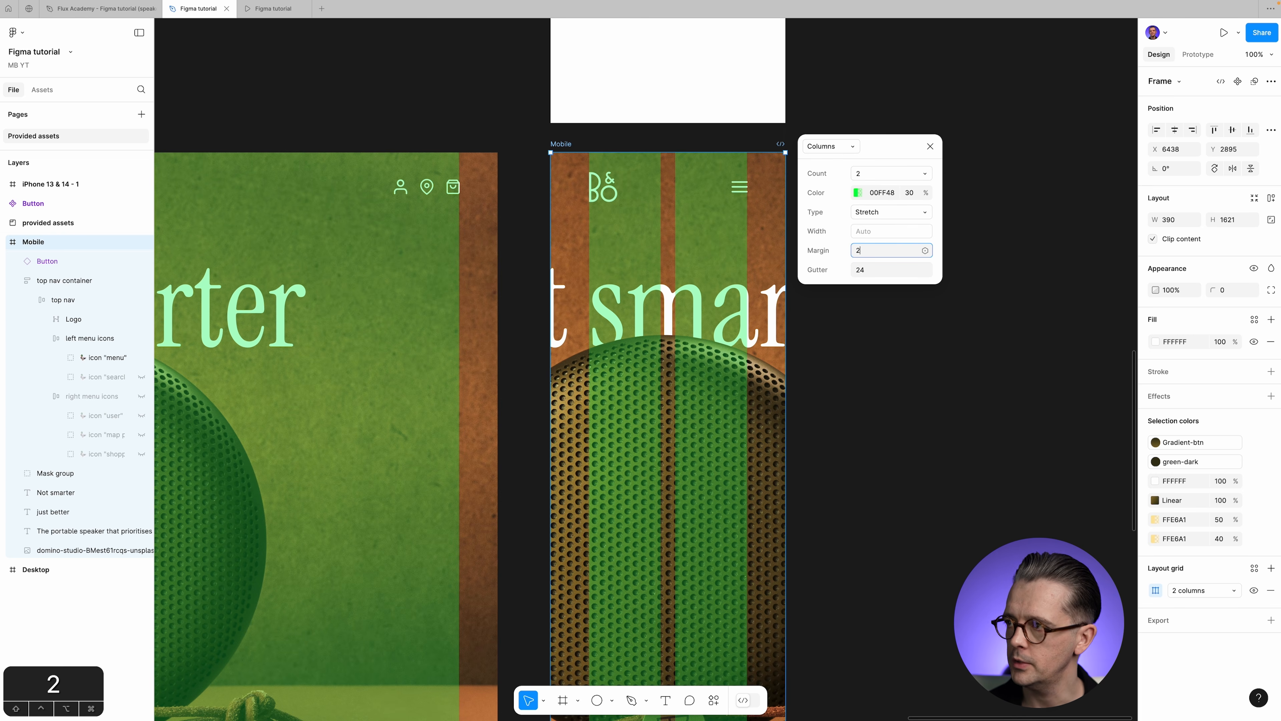
key("Tab")
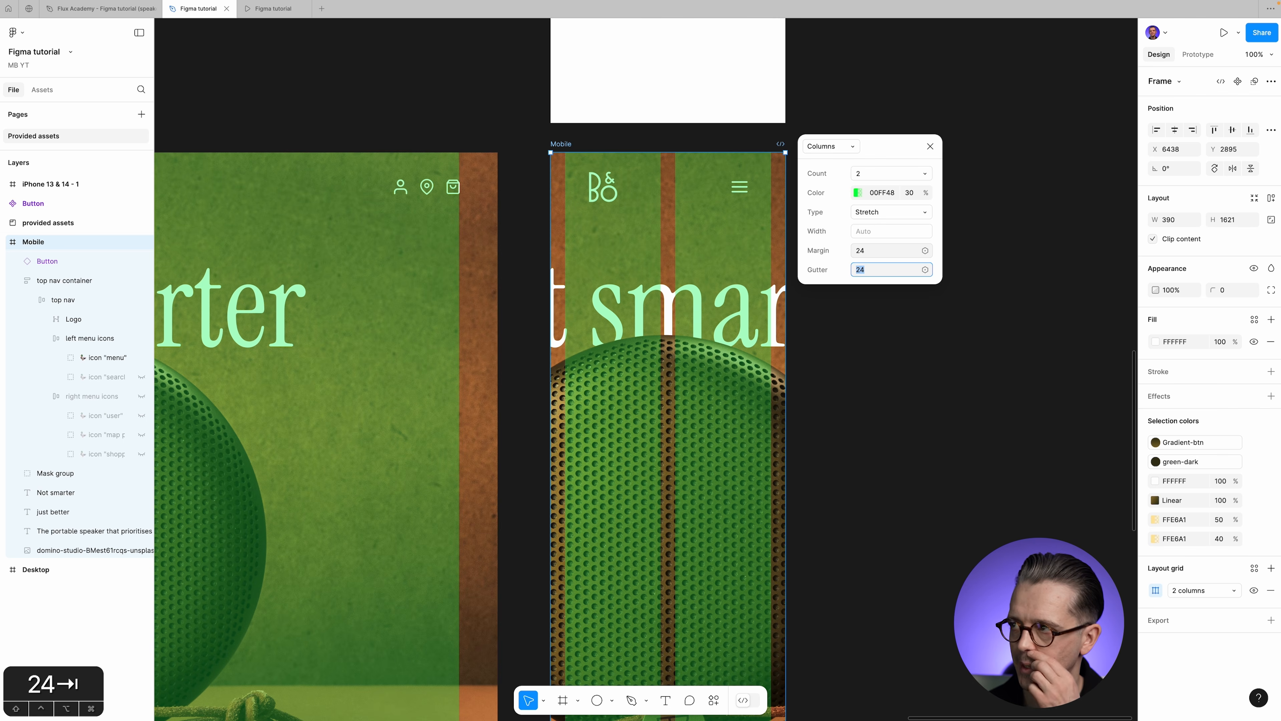
left_click(930, 147)
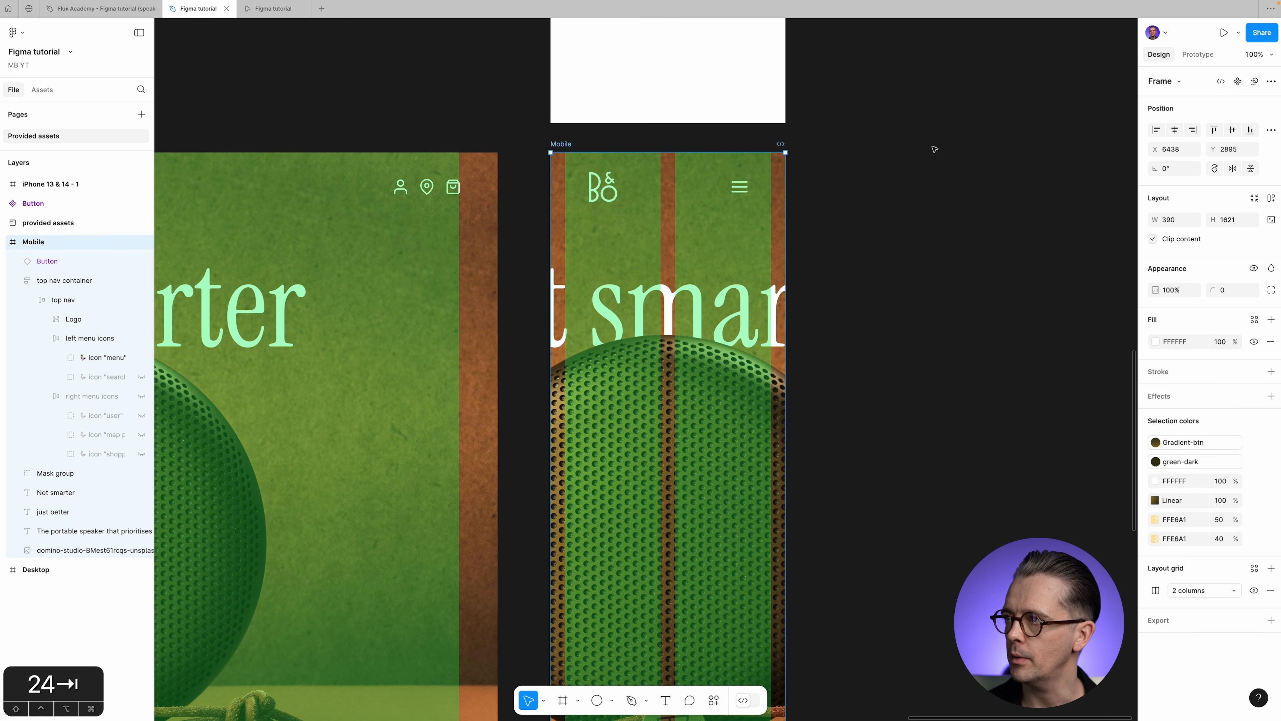
Set the horizontal and vertical padding of the Mobile frame's top nav container to 24, and hide the layout grids.
left_click(97, 301)
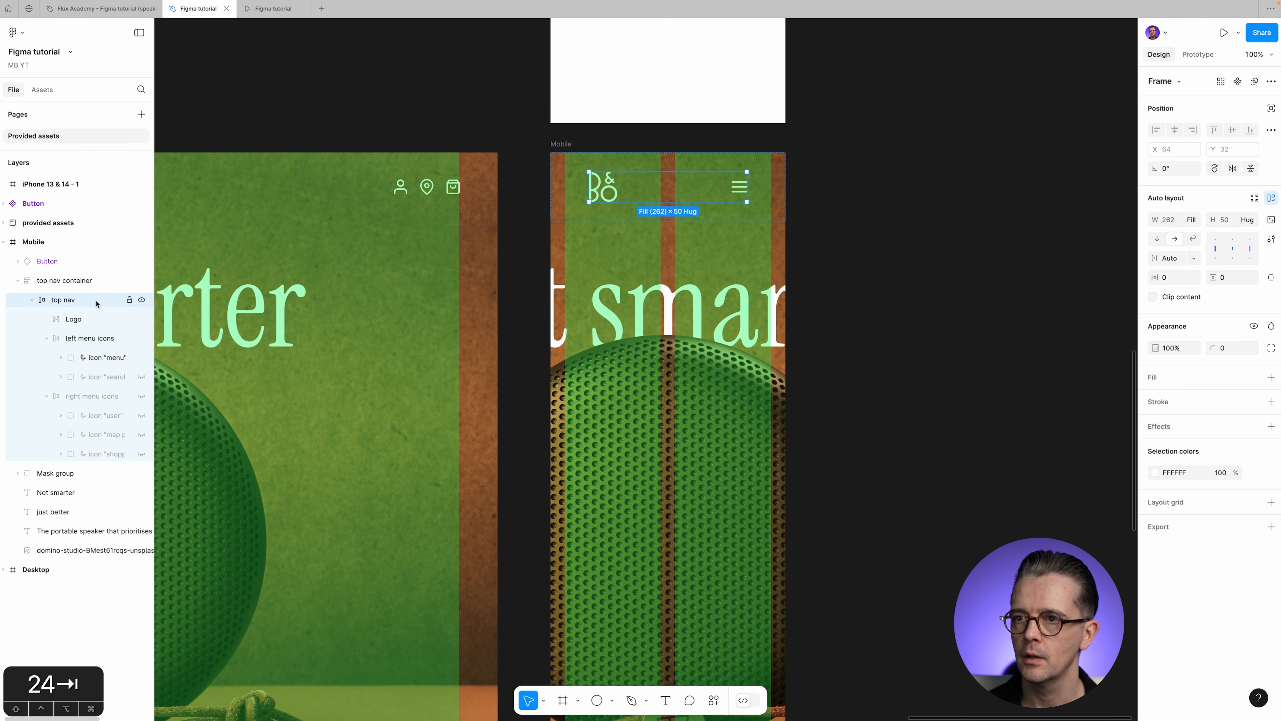
left_click(86, 281)
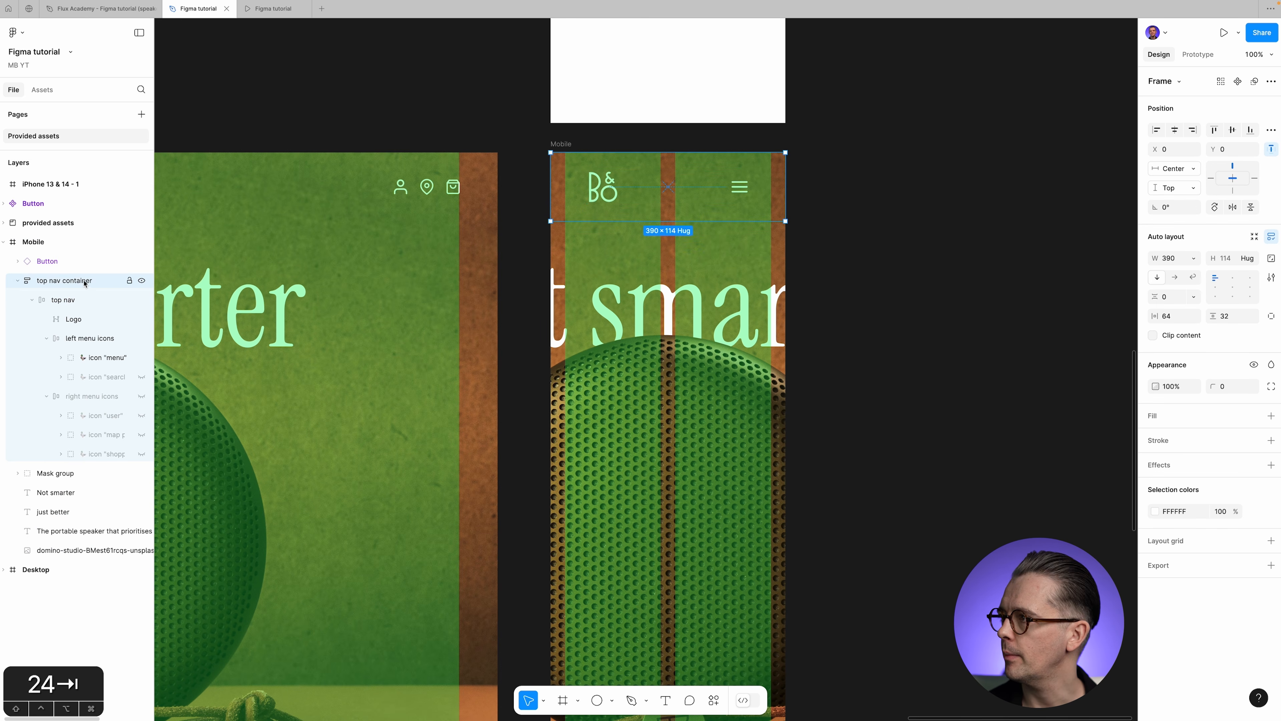
left_click(1166, 317)
type("24")
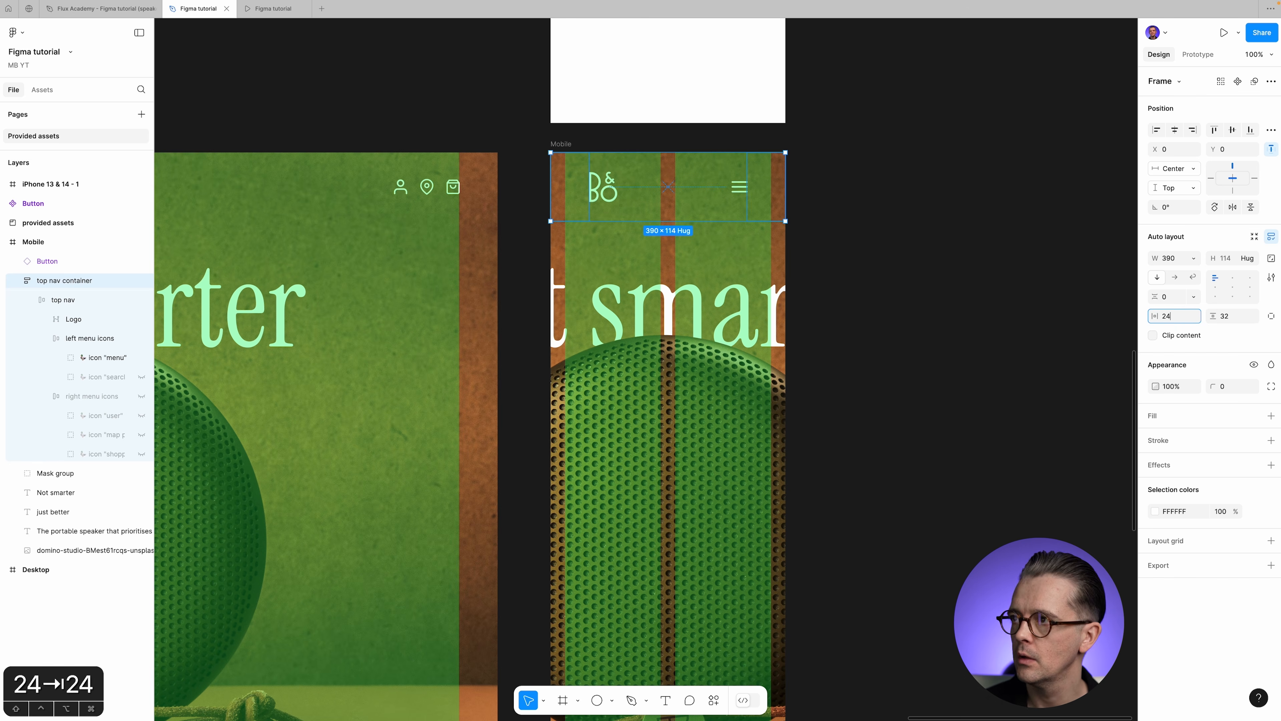
key("Tab")
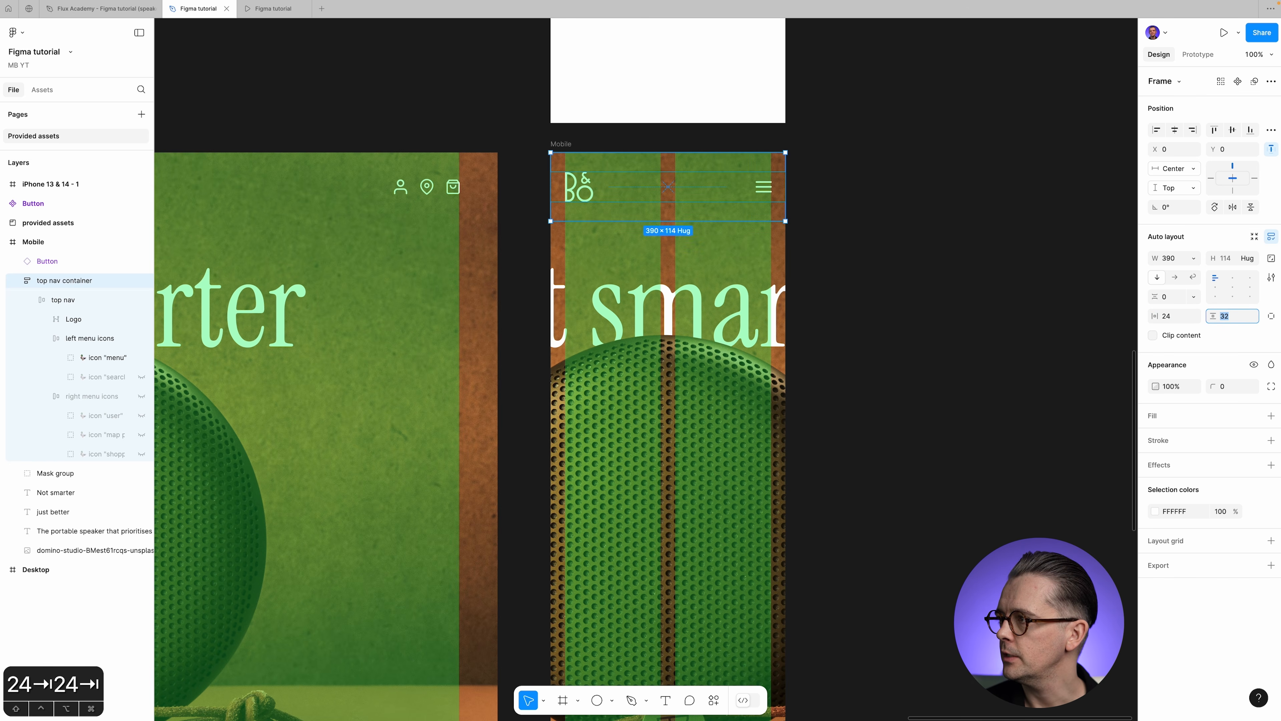
type("24")
key("Tab")
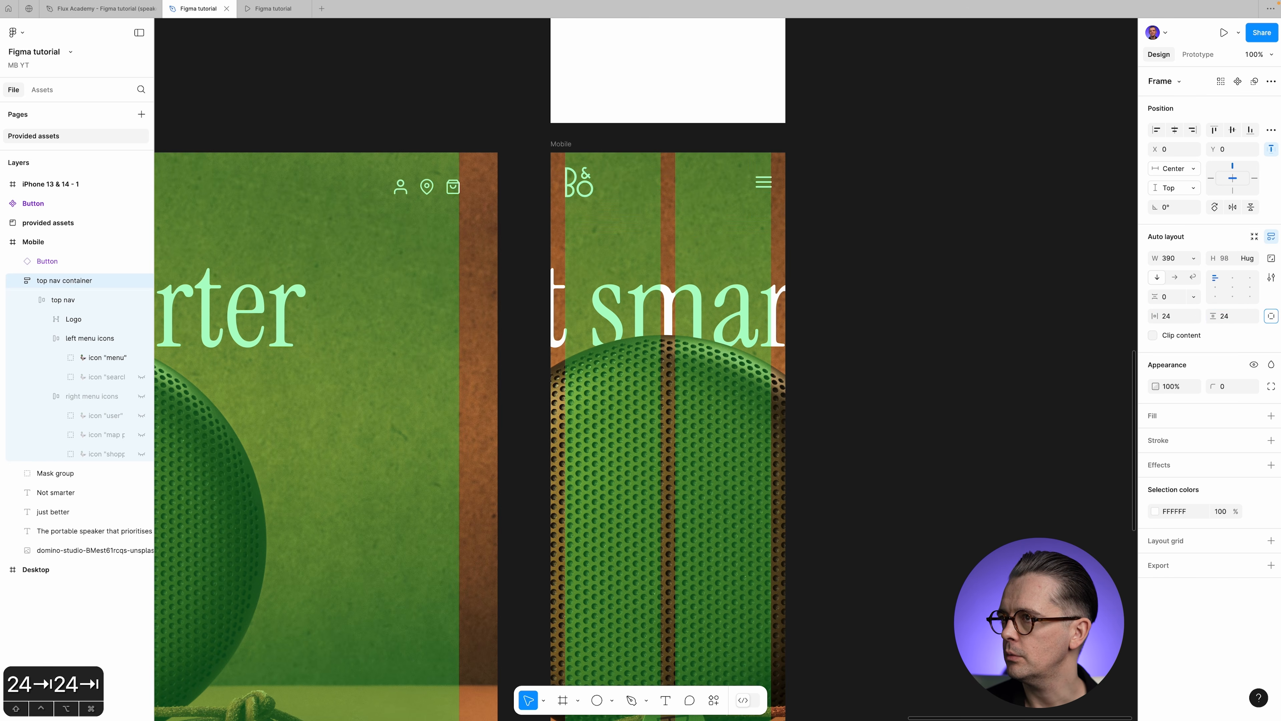
left_click(856, 251)
key("shift+g")
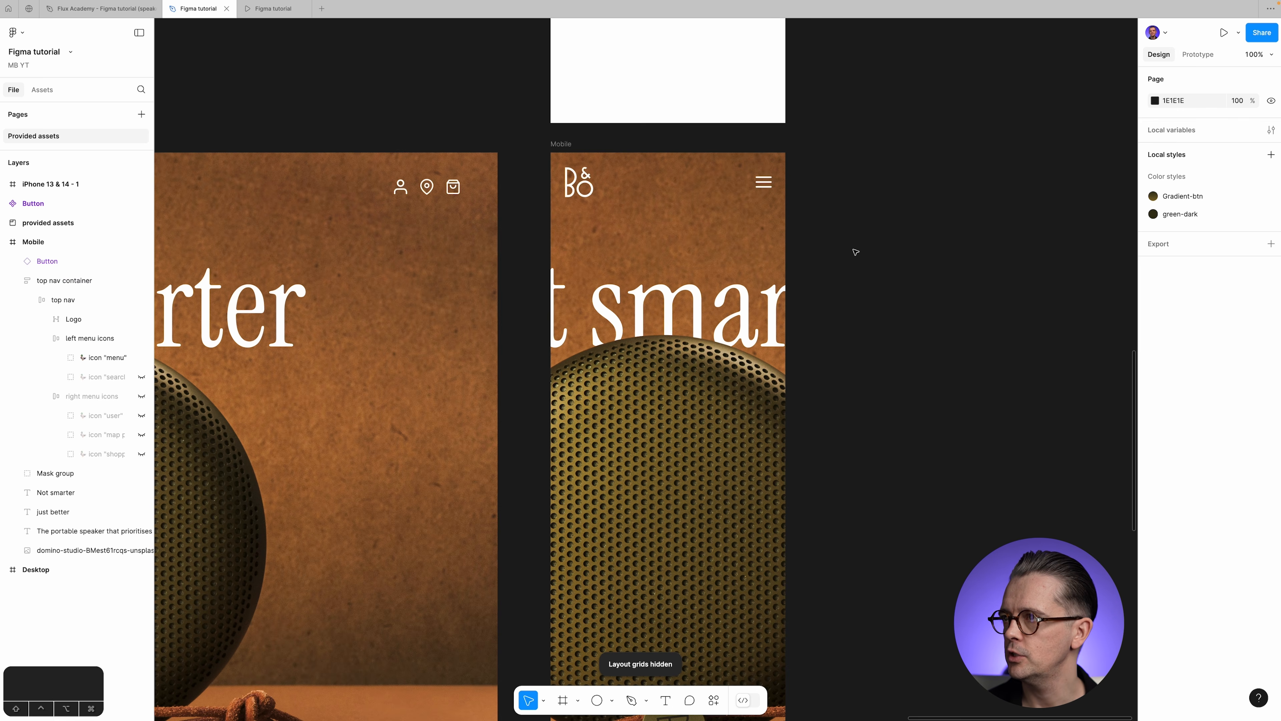
Scale the Logo in the Mobile frame's top nav to 0.5x.
scroll(855, 252, "left", 5)
scroll(856, 252, "right", 6)
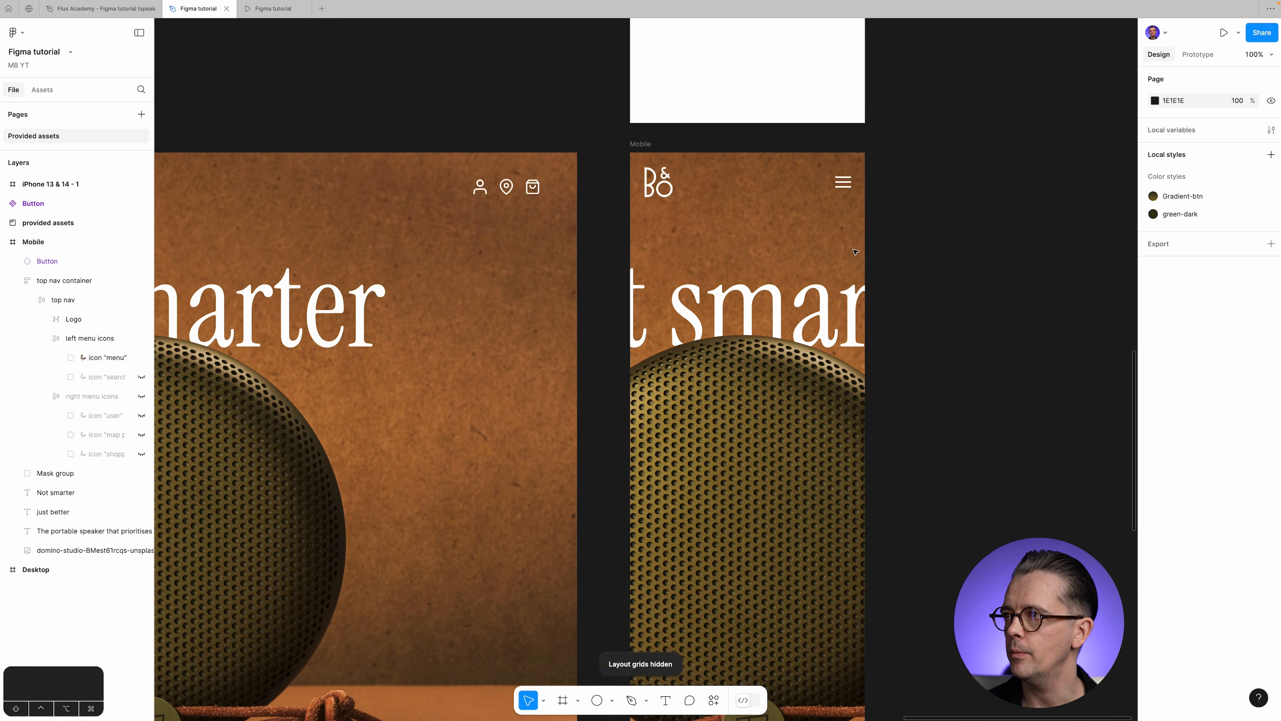
scroll(856, 252, "left", 4)
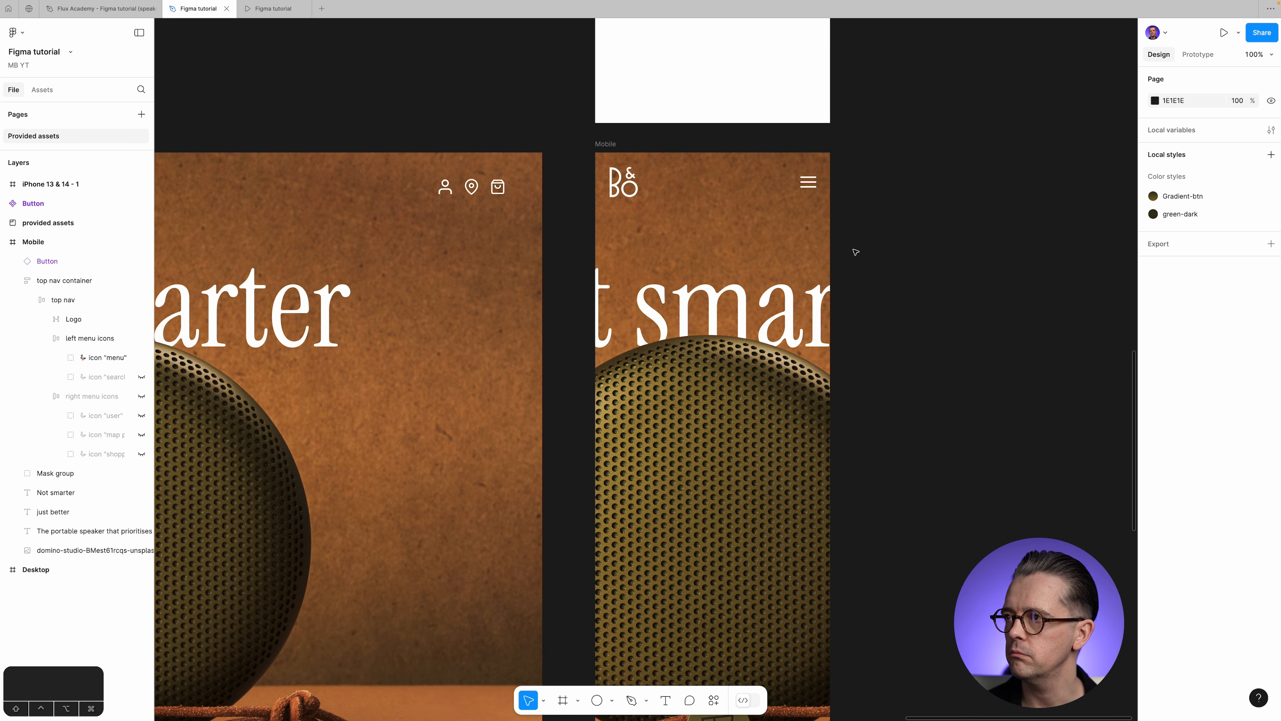
left_click(79, 321)
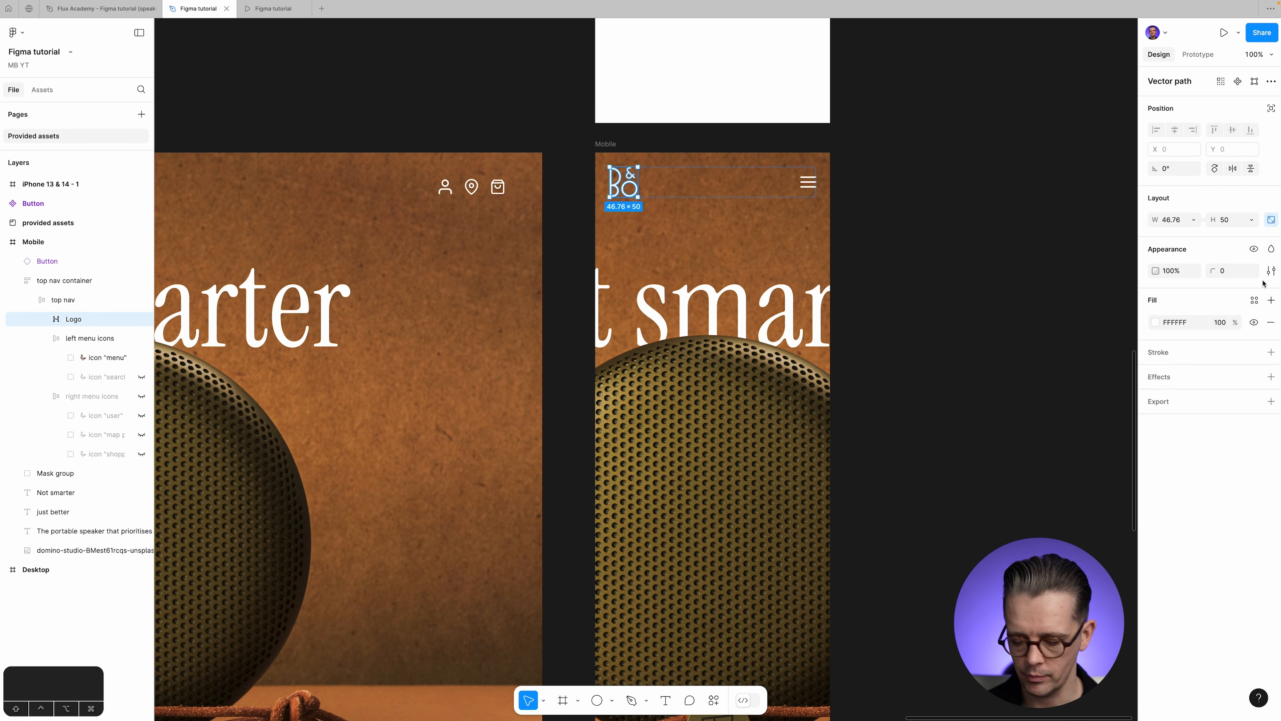
key("k")
left_click(1193, 290)
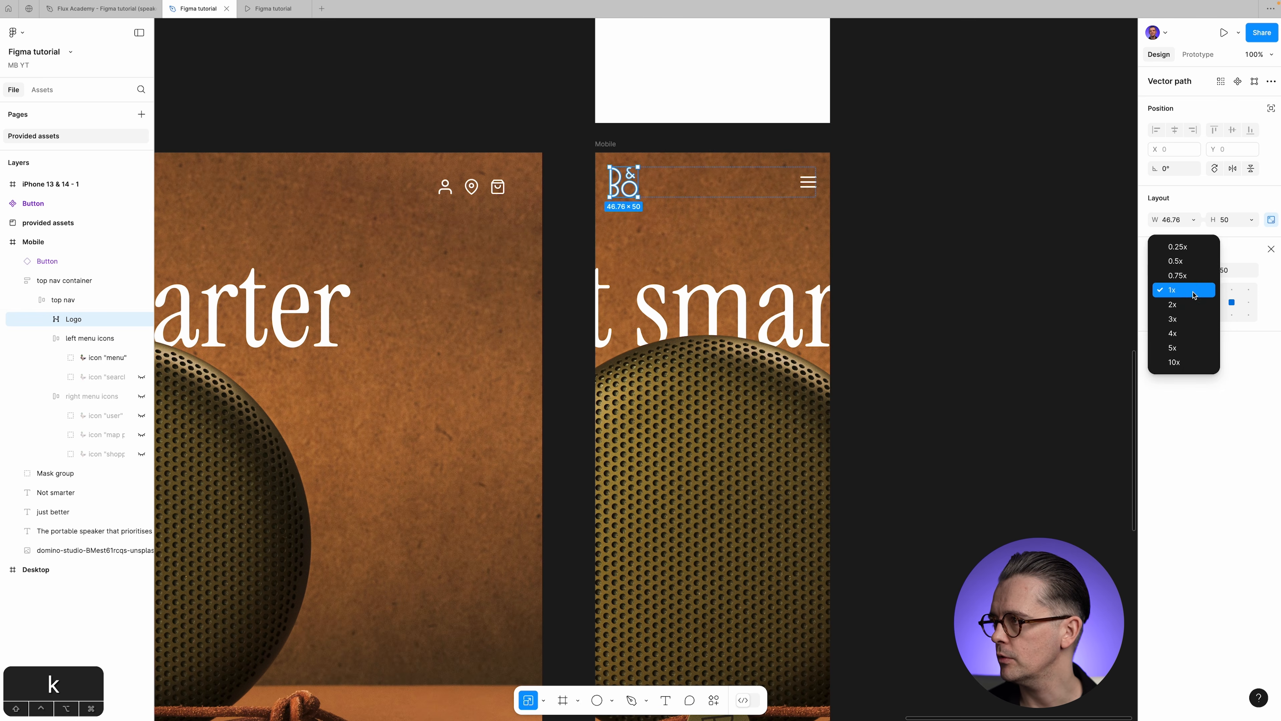
left_click(1182, 261)
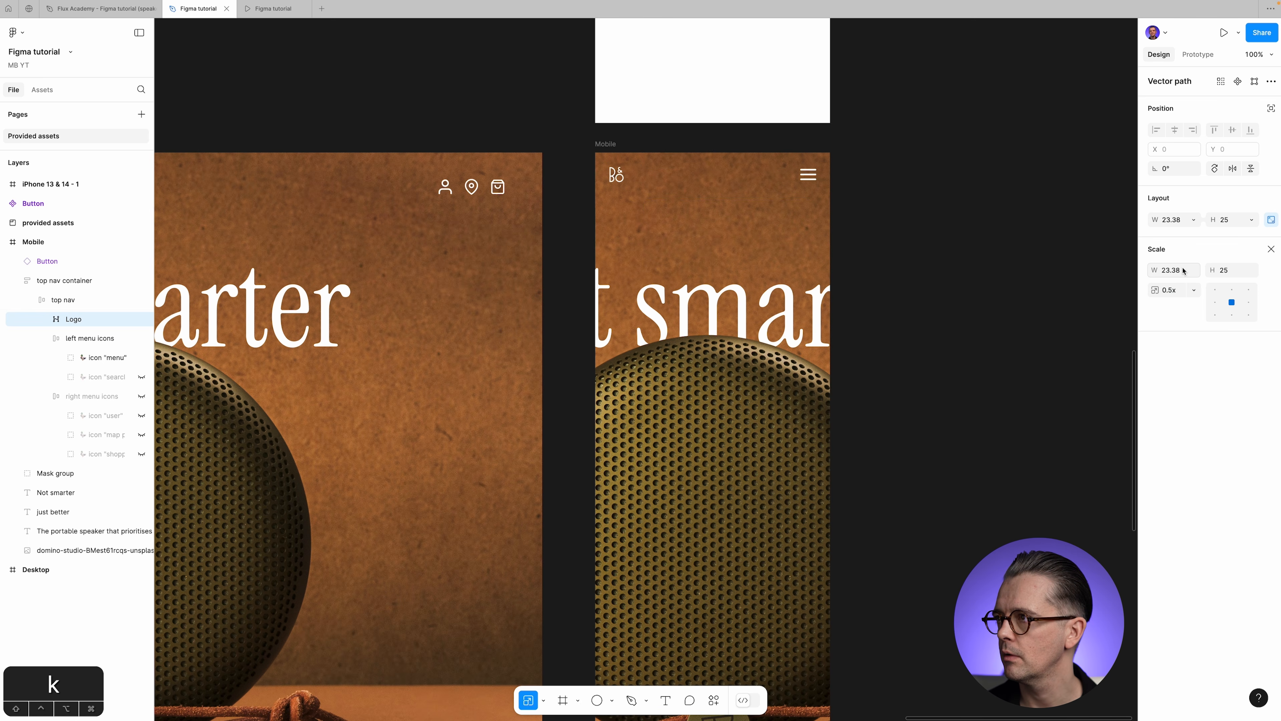
left_click(990, 300)
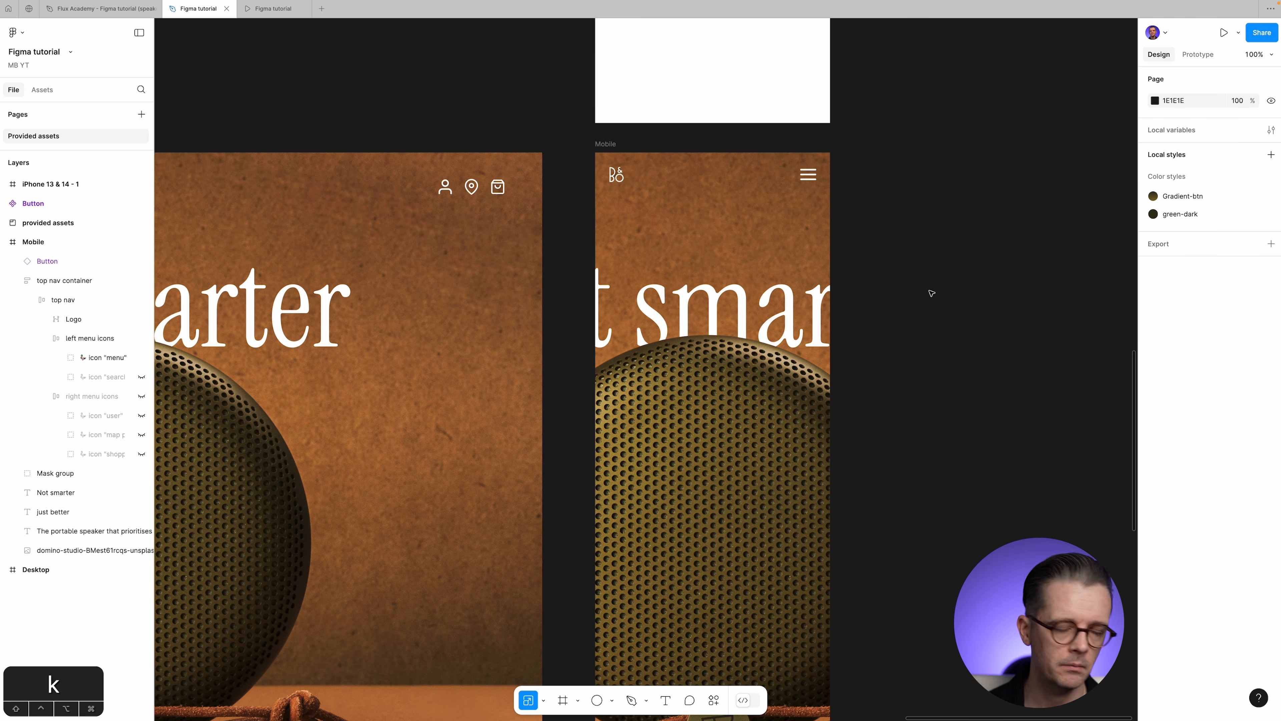
Collapse the top nav container's layers and scale the "Not smarter" heading in the Mobile frame to 0.5x.
left_click(17, 281)
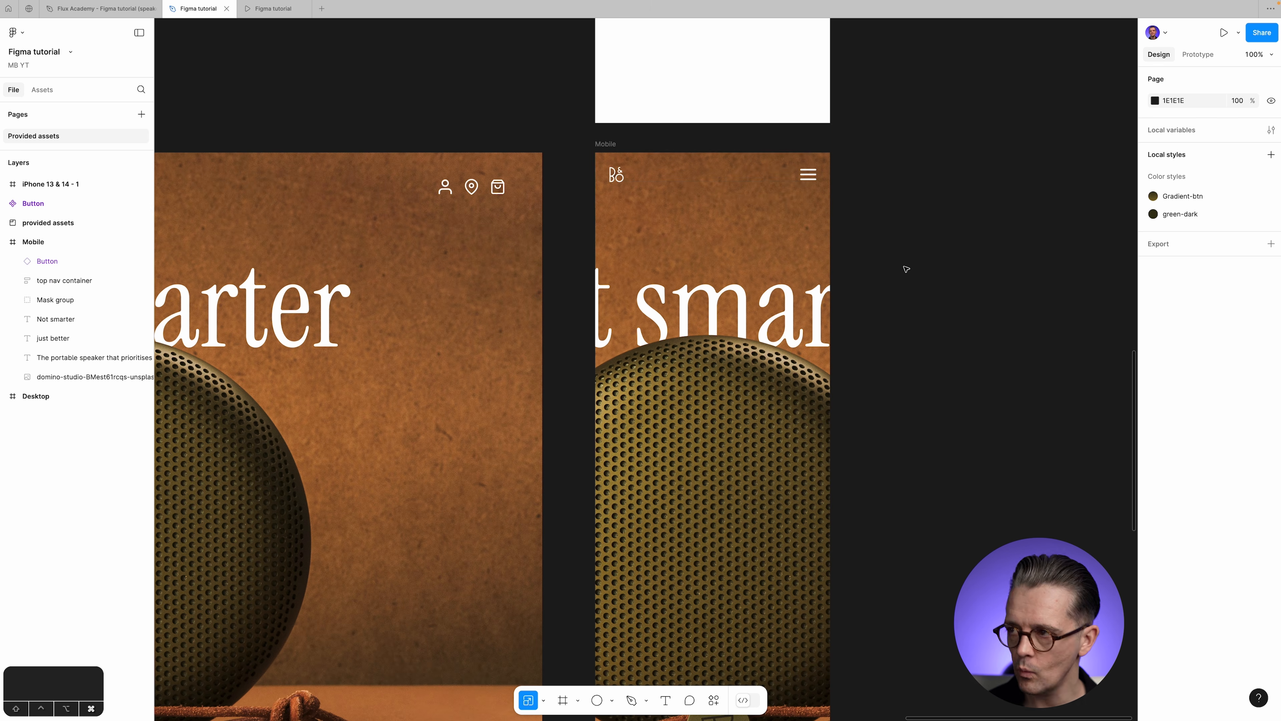
key("super+minus")
left_click_drag(846, 420, 851, 375)
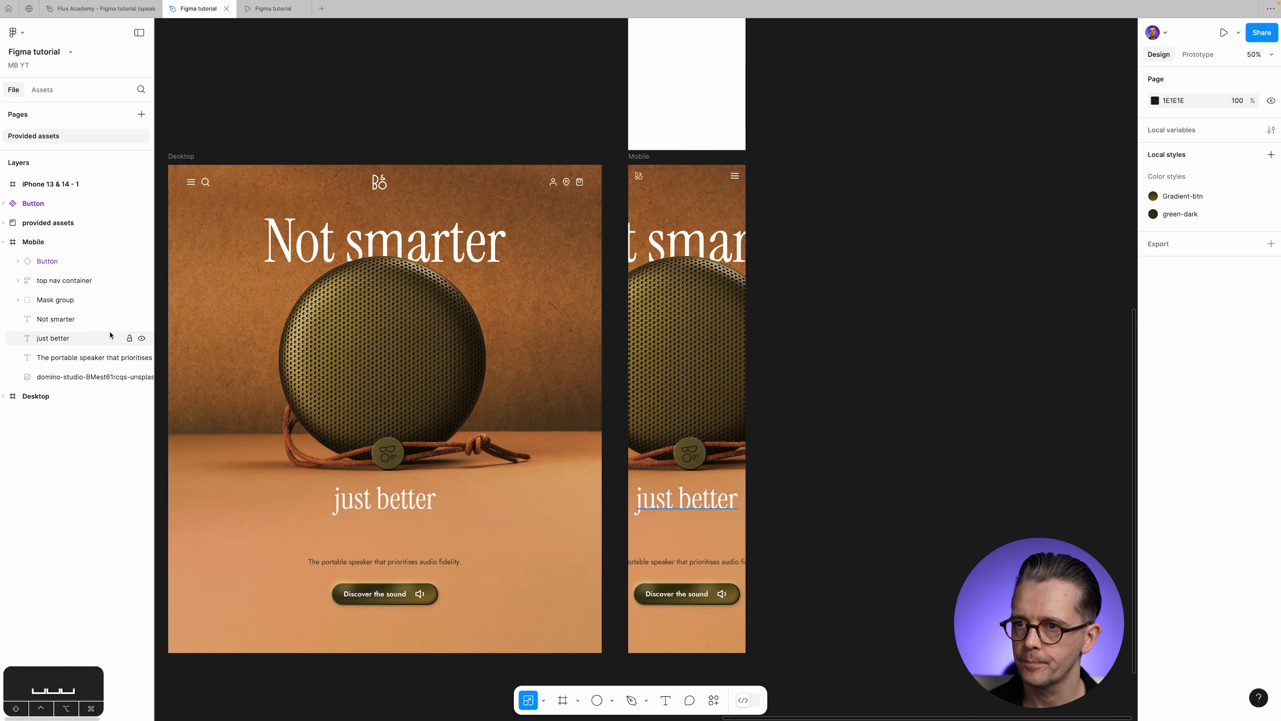
left_click(76, 320)
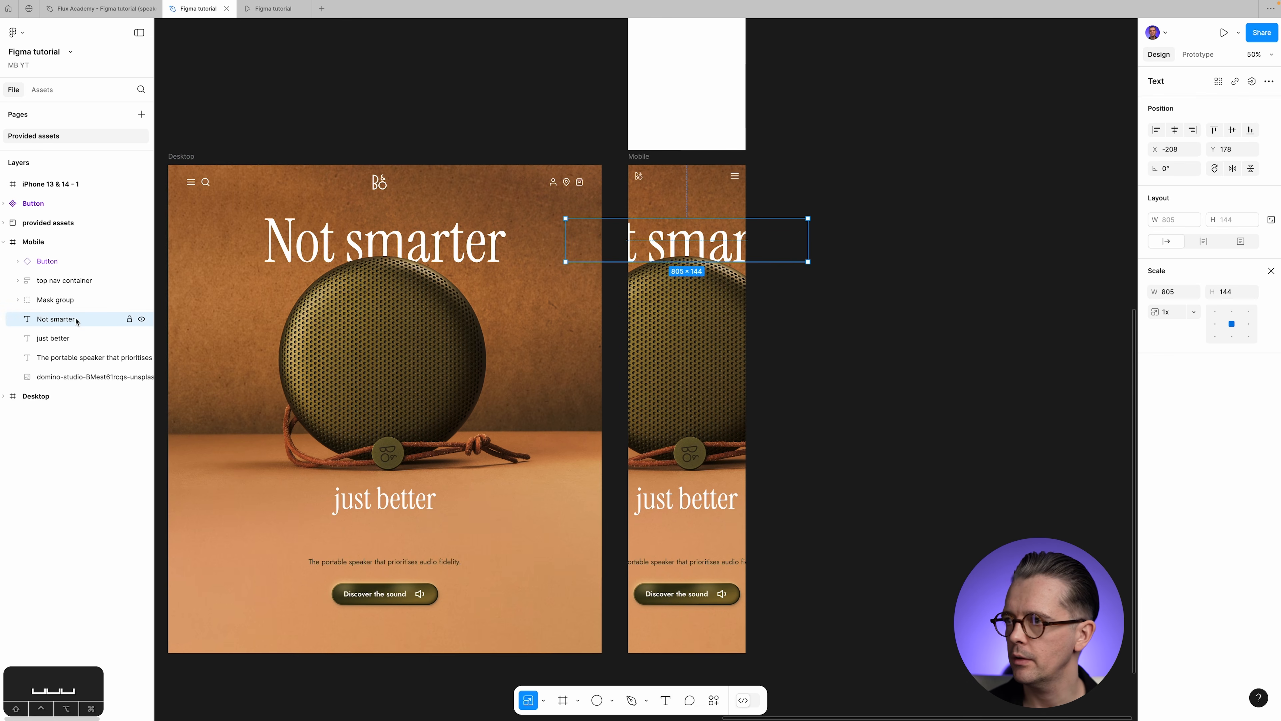
left_click(1193, 311)
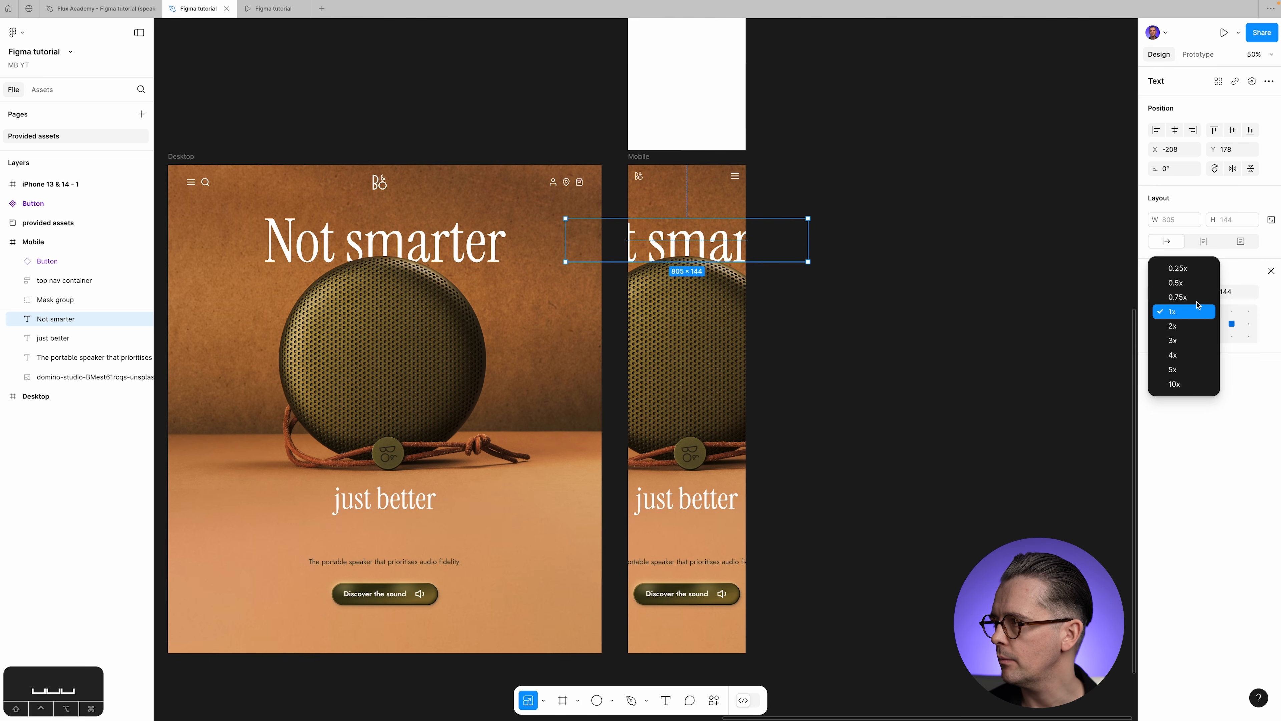
left_click(1188, 293)
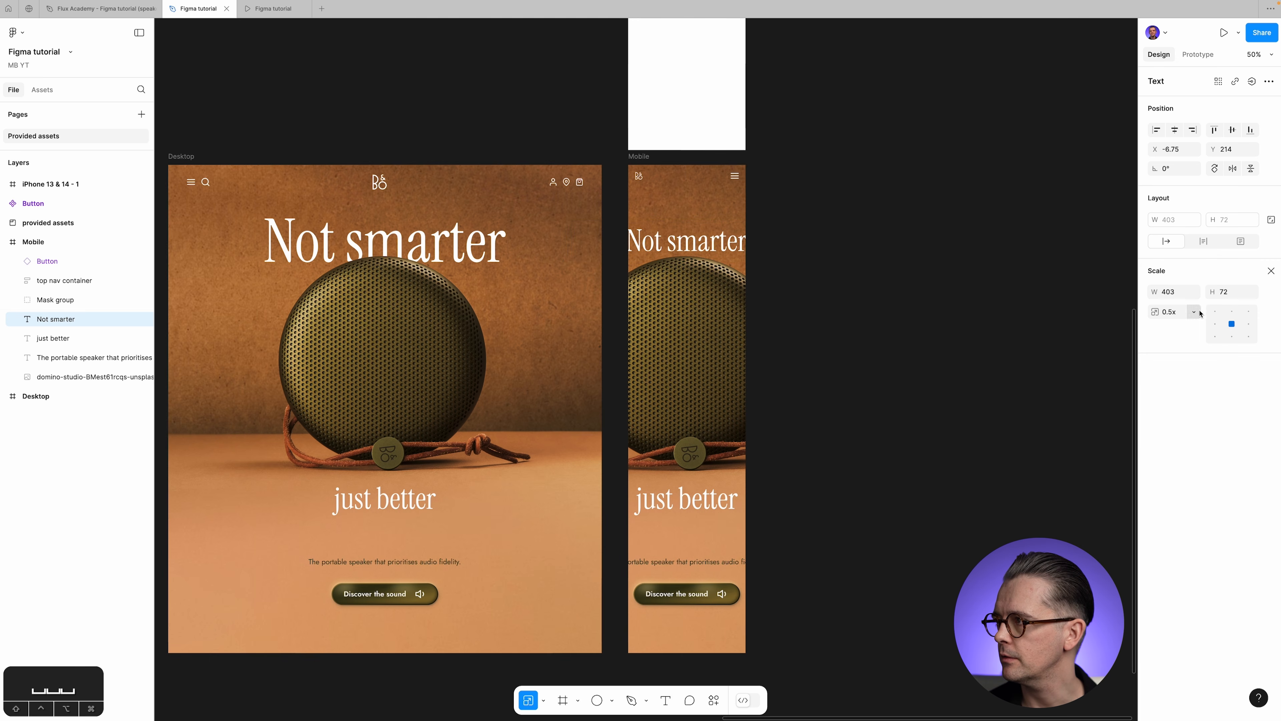
left_click(1271, 271)
Set the Mobile "Not smarter" heading to font size 64 with centred text, and centre it horizontally in the frame.
left_click(1251, 402)
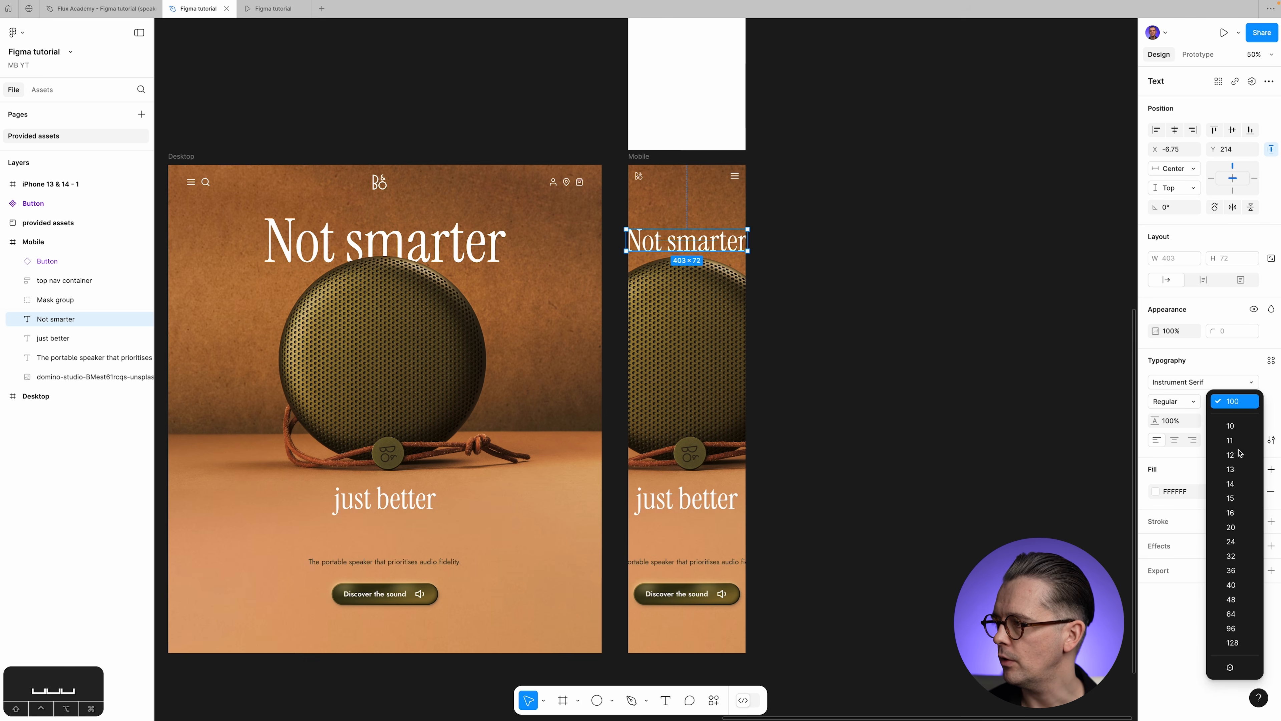
left_click(1242, 617)
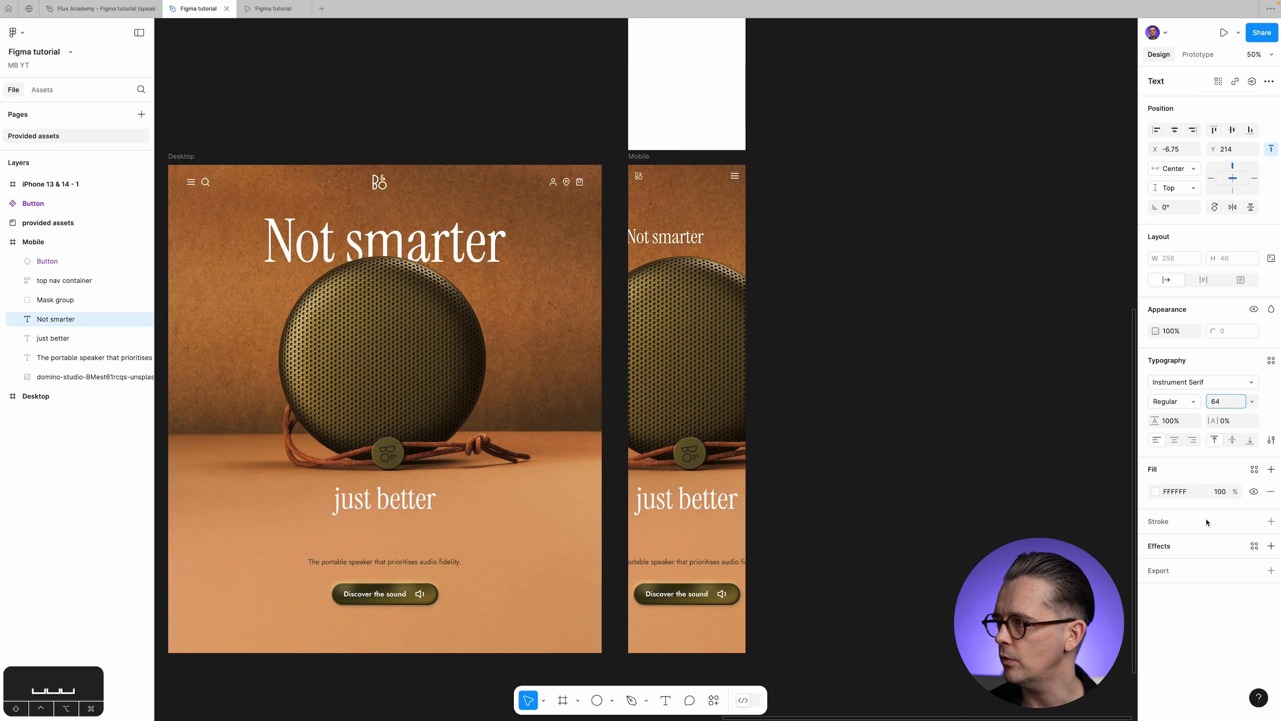
left_click(1174, 440)
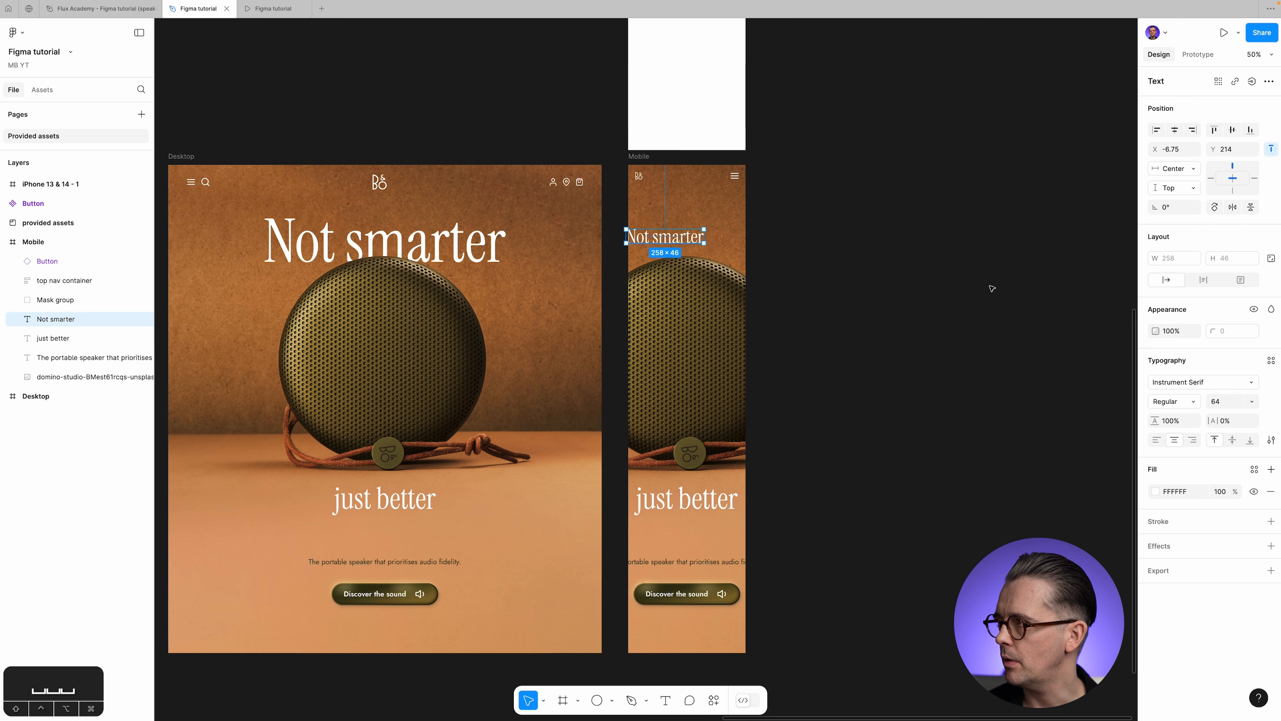
left_click(1175, 131)
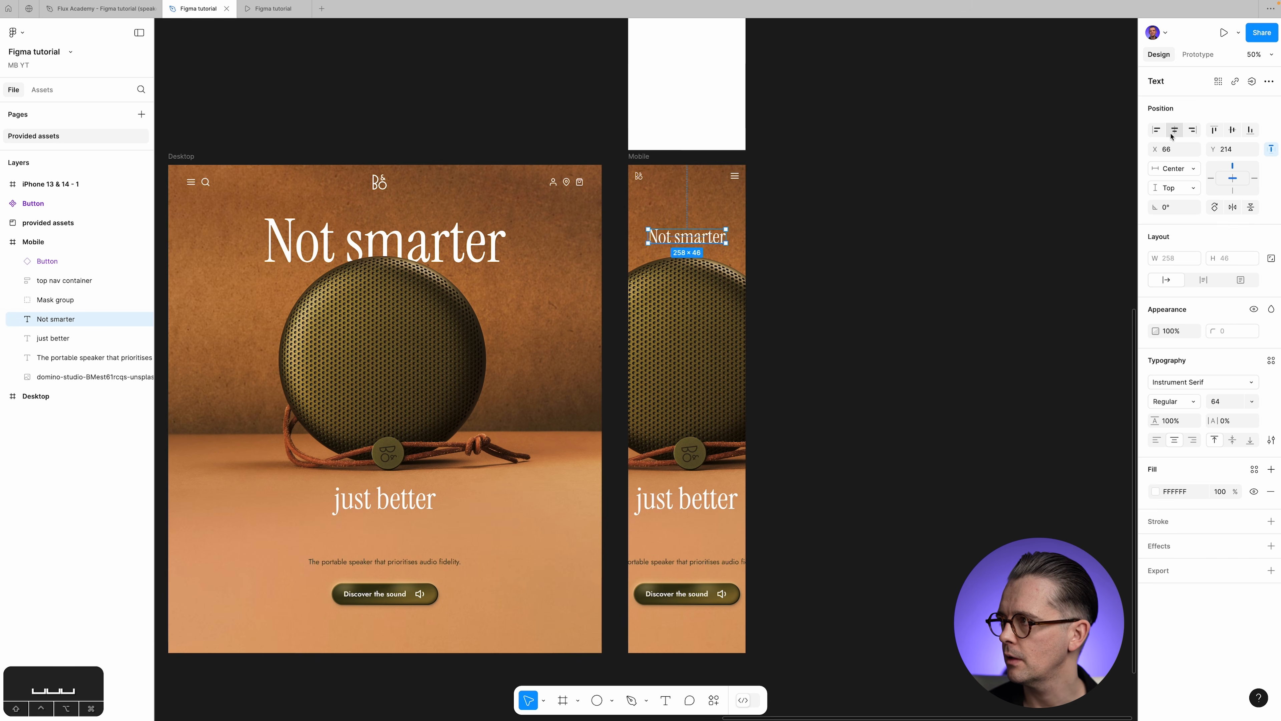
Set the Mobile "just better" text to font size 32 and centre it horizontally in the frame.
left_click(664, 509)
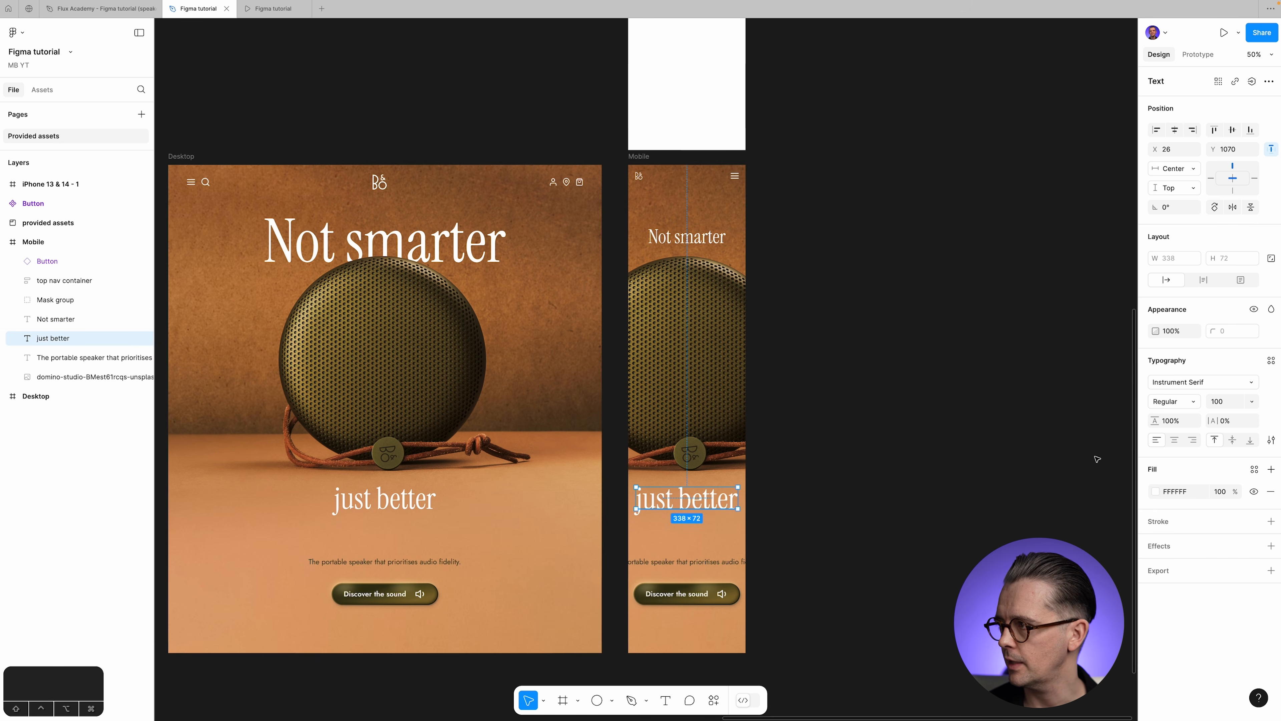
left_click(1232, 404)
type("64/2")
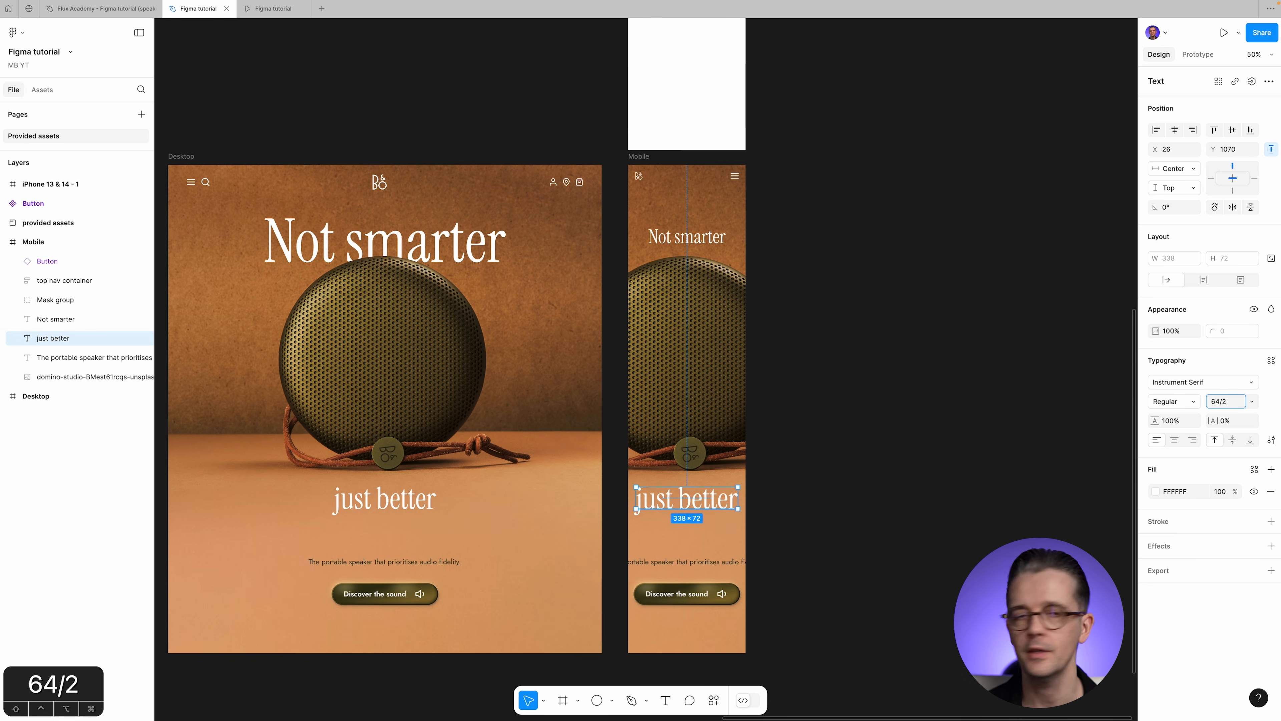
key("Tab")
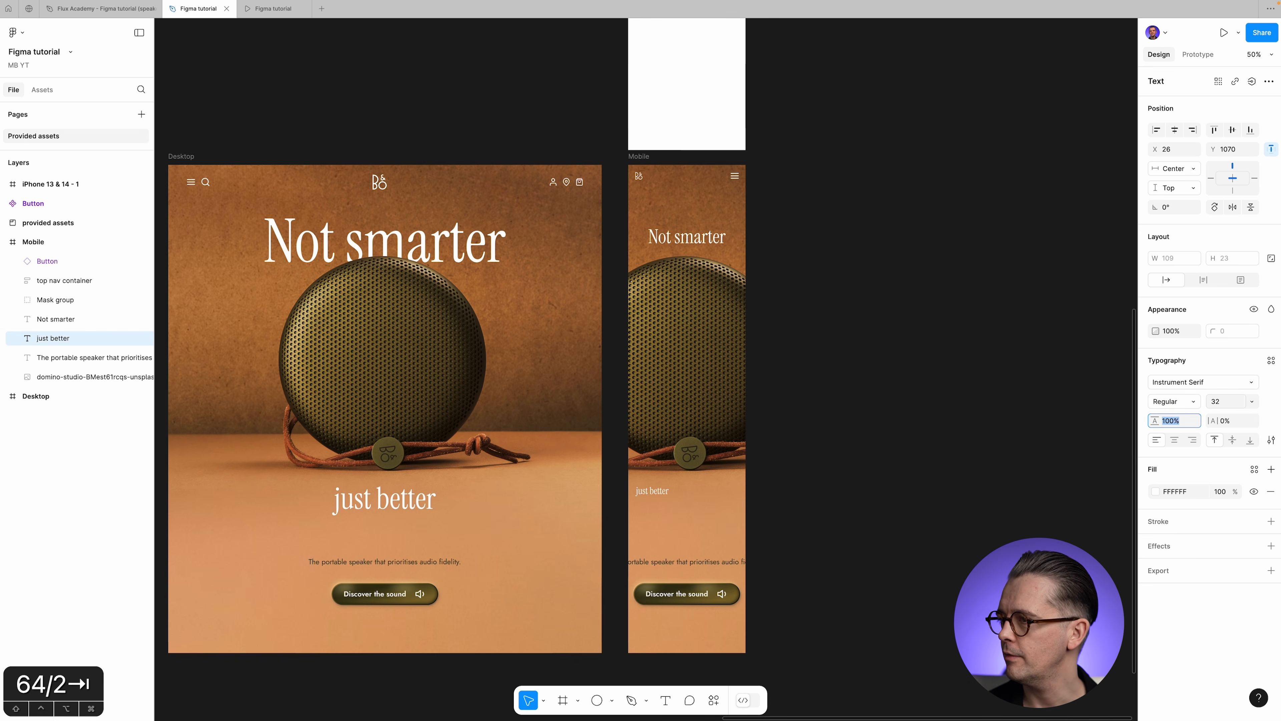
key("alt+h")
left_click(895, 529)
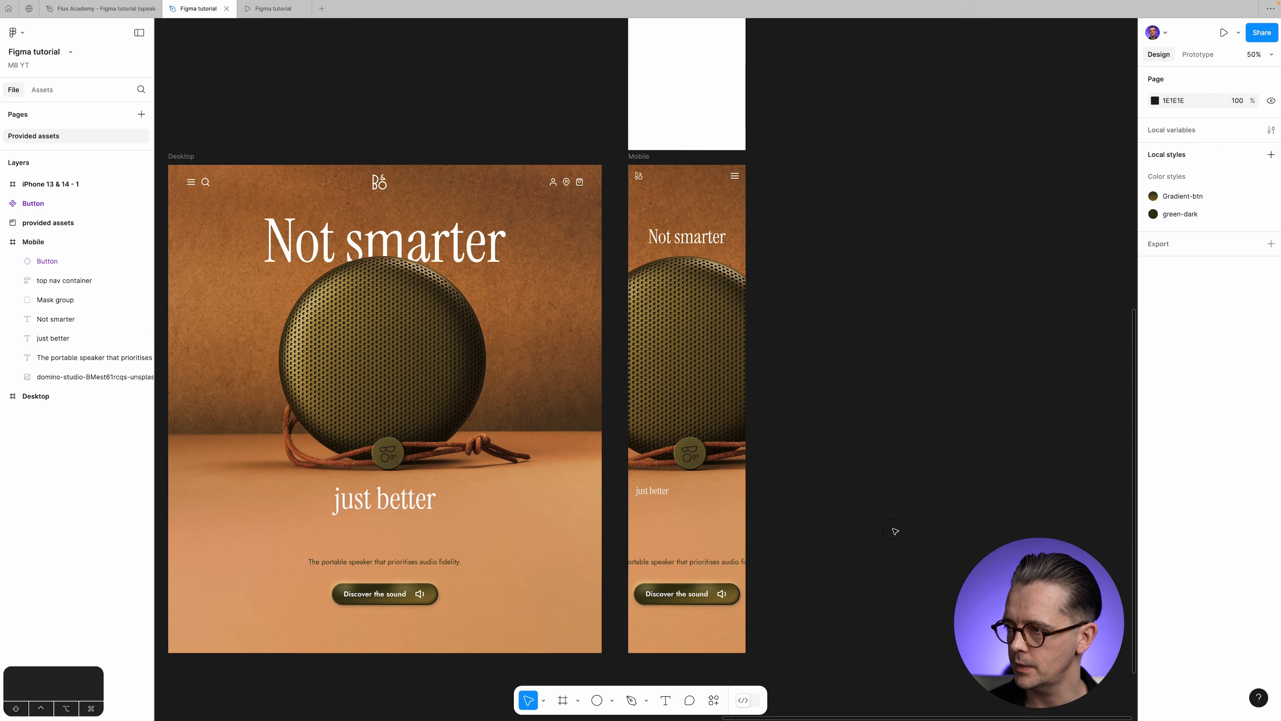
left_click(652, 493)
key("alt+h")
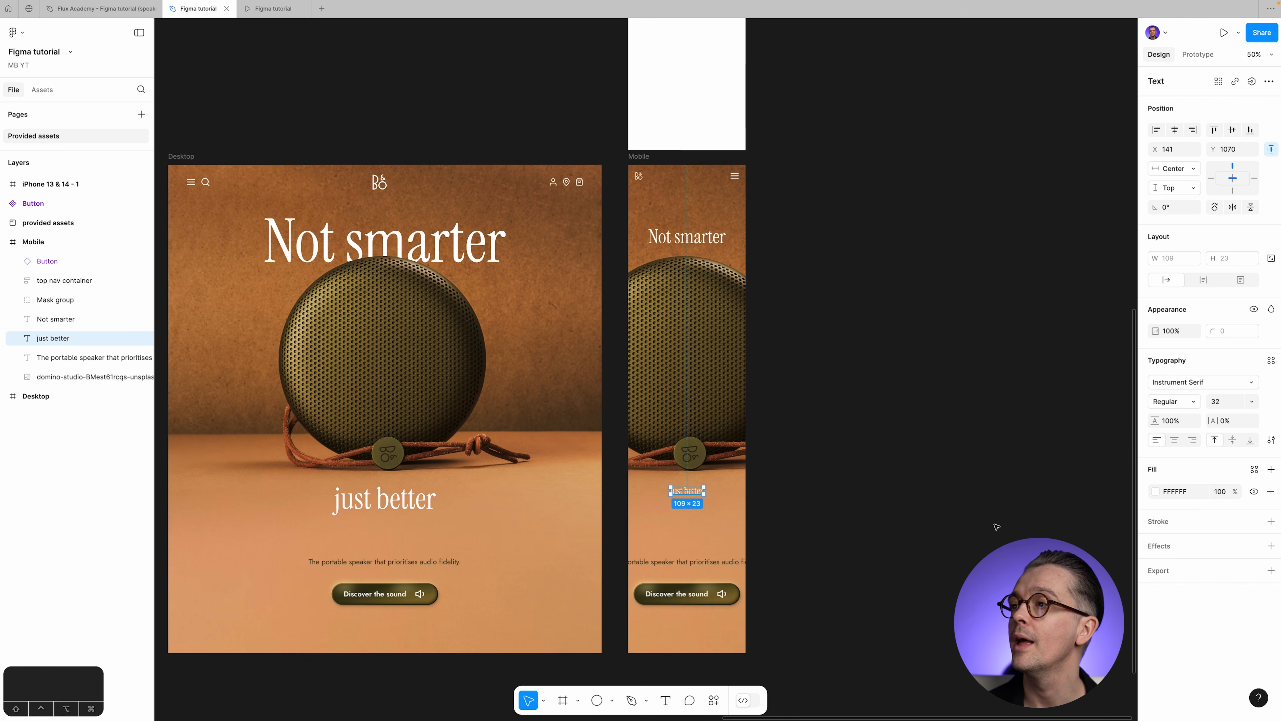
left_click(912, 509)
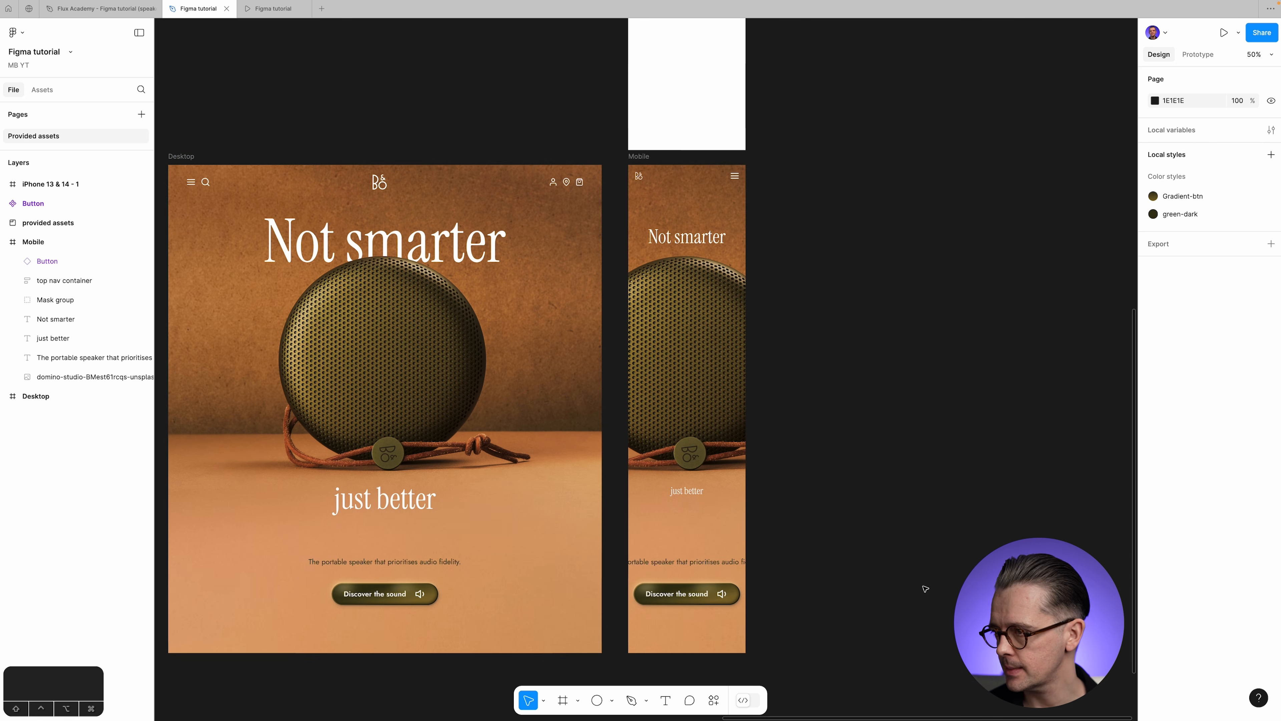
Set the Mobile frame's "The portable speaker that prioritises audio fidelity" text to font size 16.
left_click(677, 564)
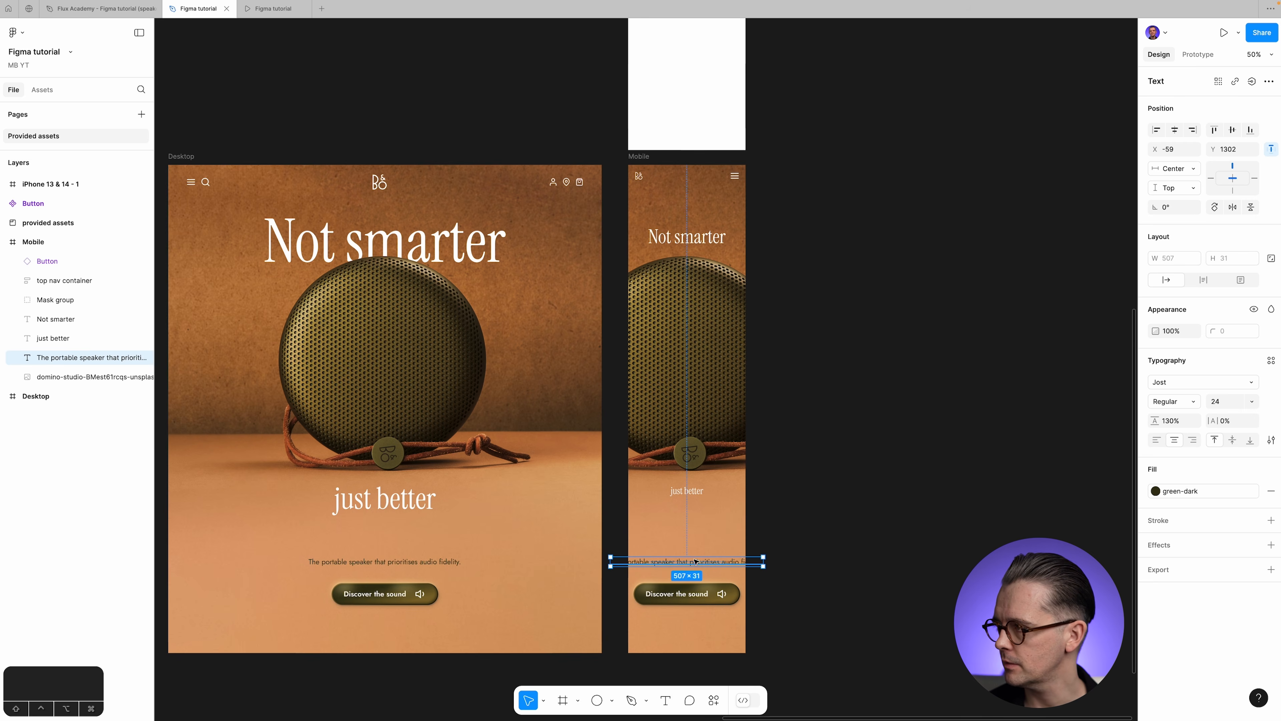
left_click(1251, 401)
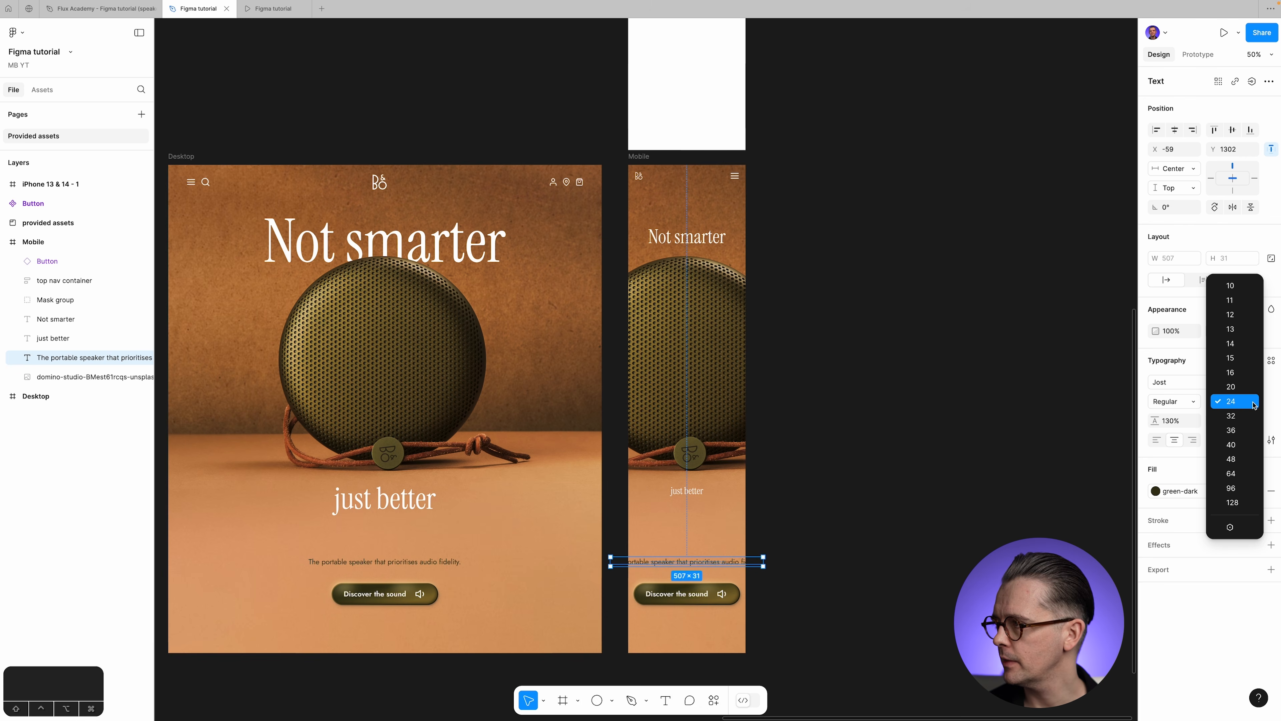
left_click(1242, 381)
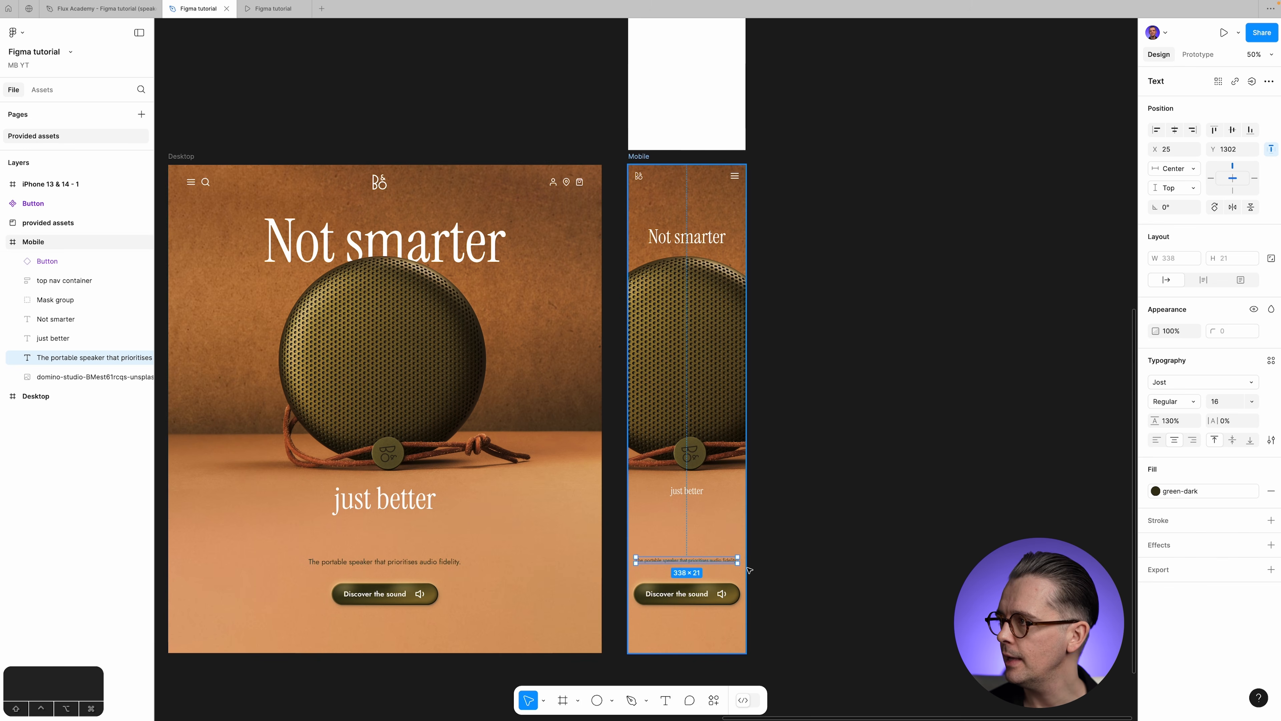
left_click_drag(738, 557, 691, 559)
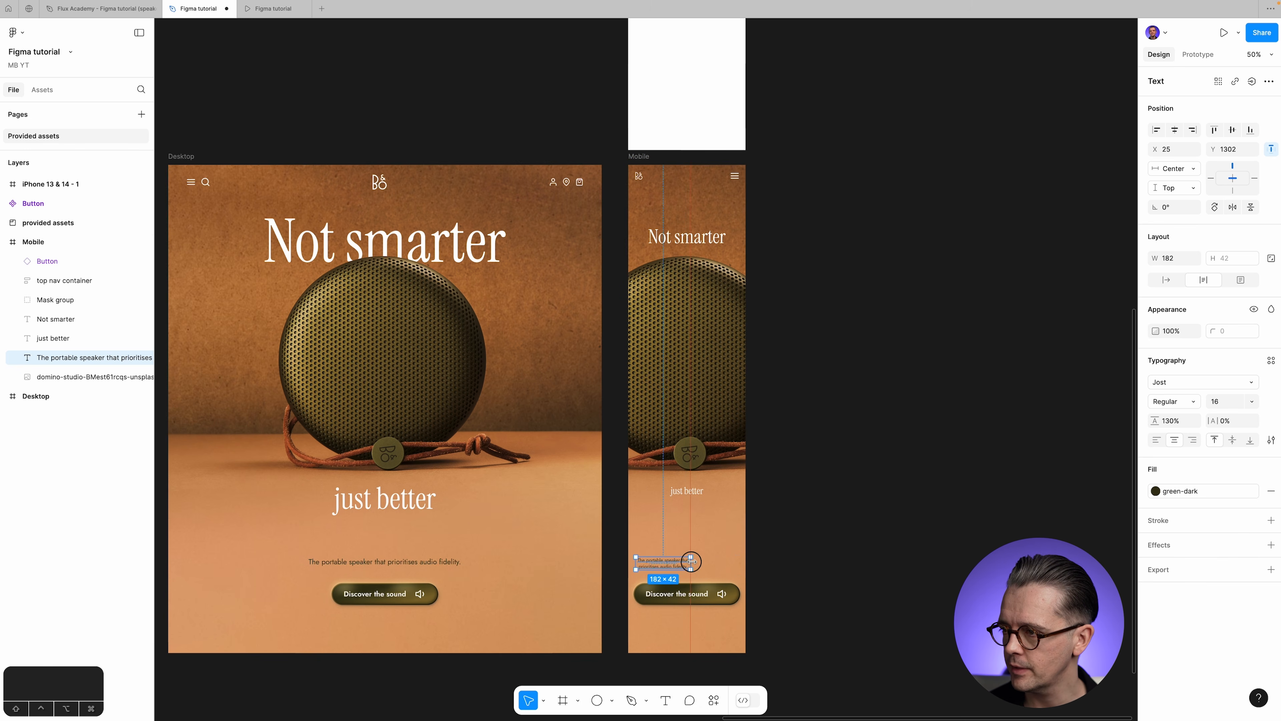
left_click(845, 558)
key("super+z")
key("super+z")
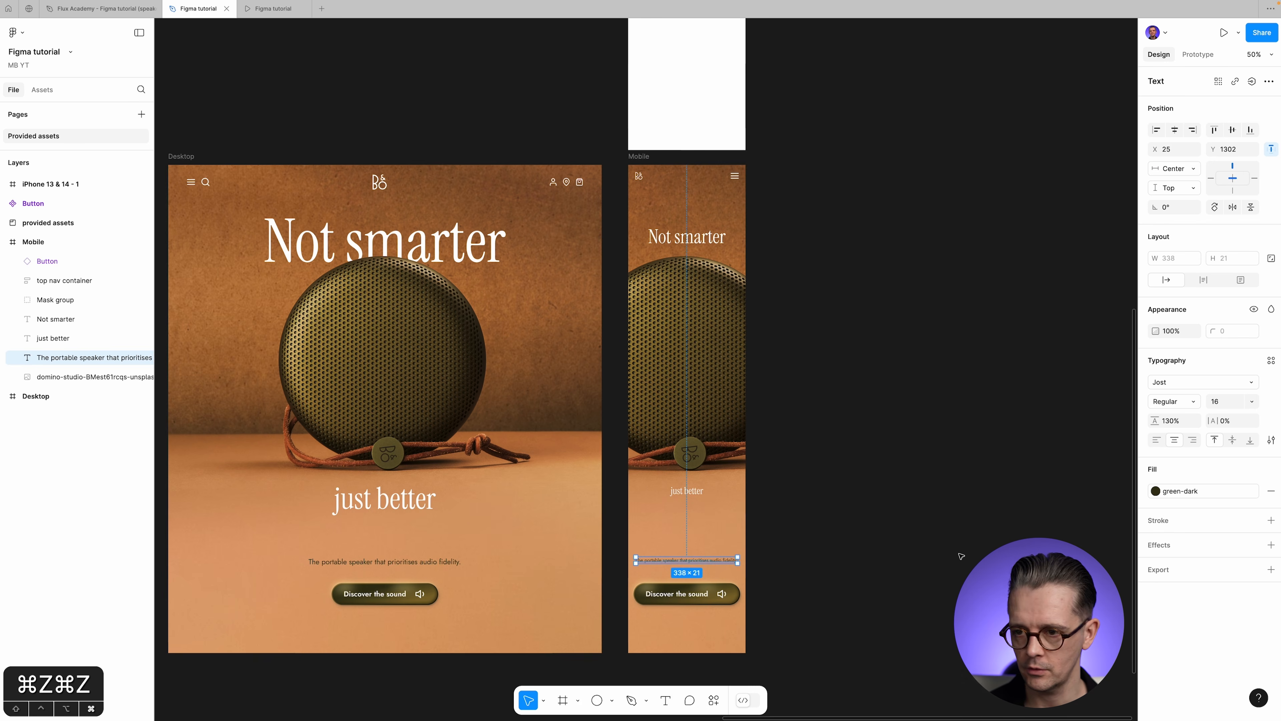
left_click(961, 555)
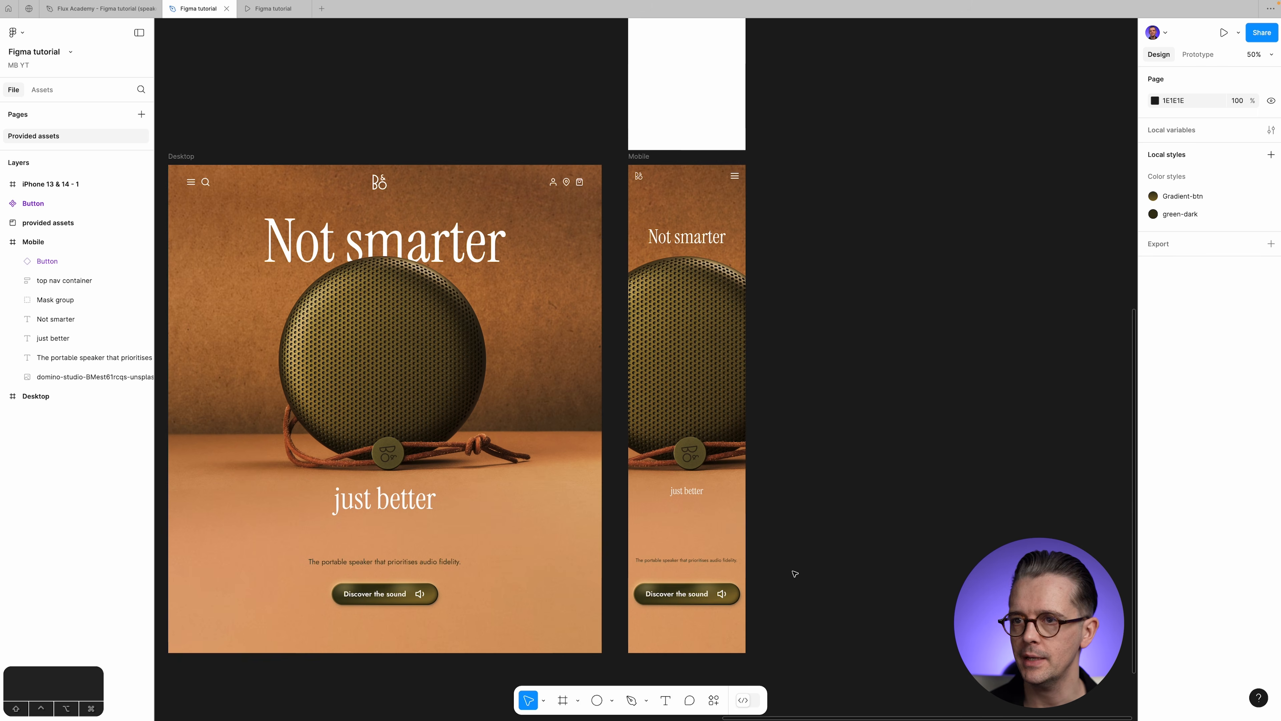
Reorder the Mobile Button layer directly below the portable speaker text, and move both up together towards "just better".
left_click(64, 358)
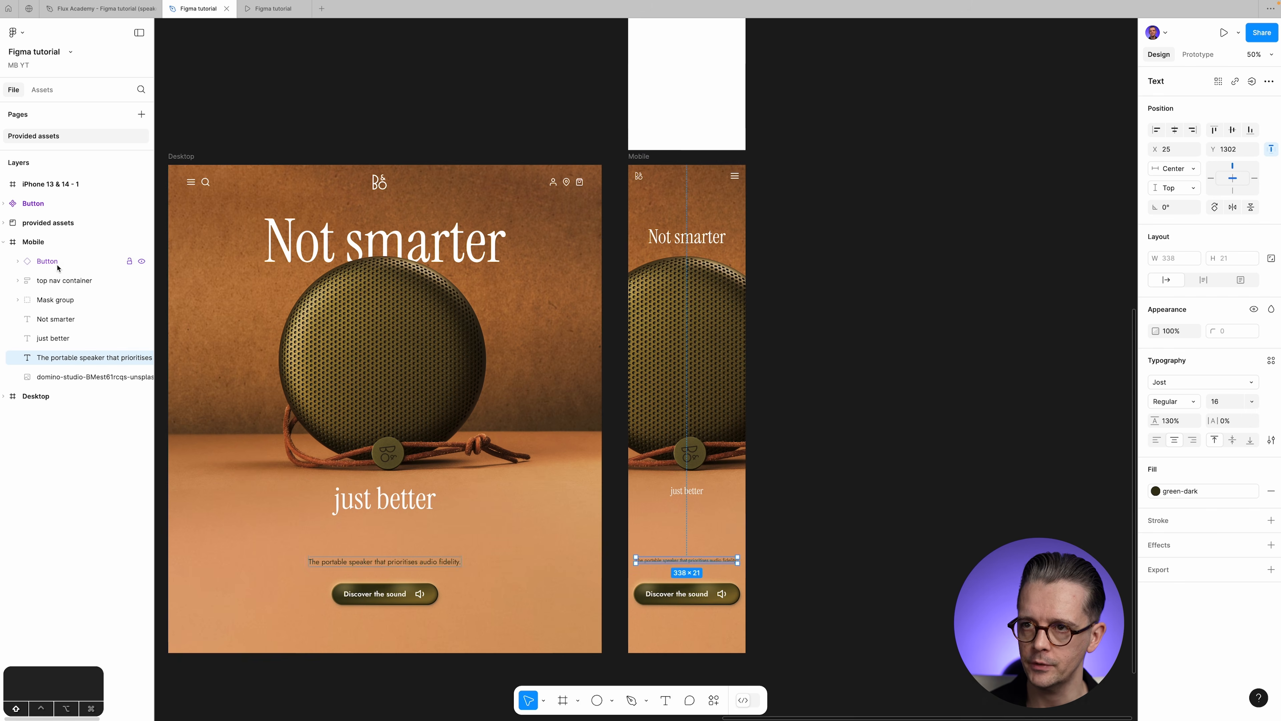
left_click_drag(65, 263, 80, 368)
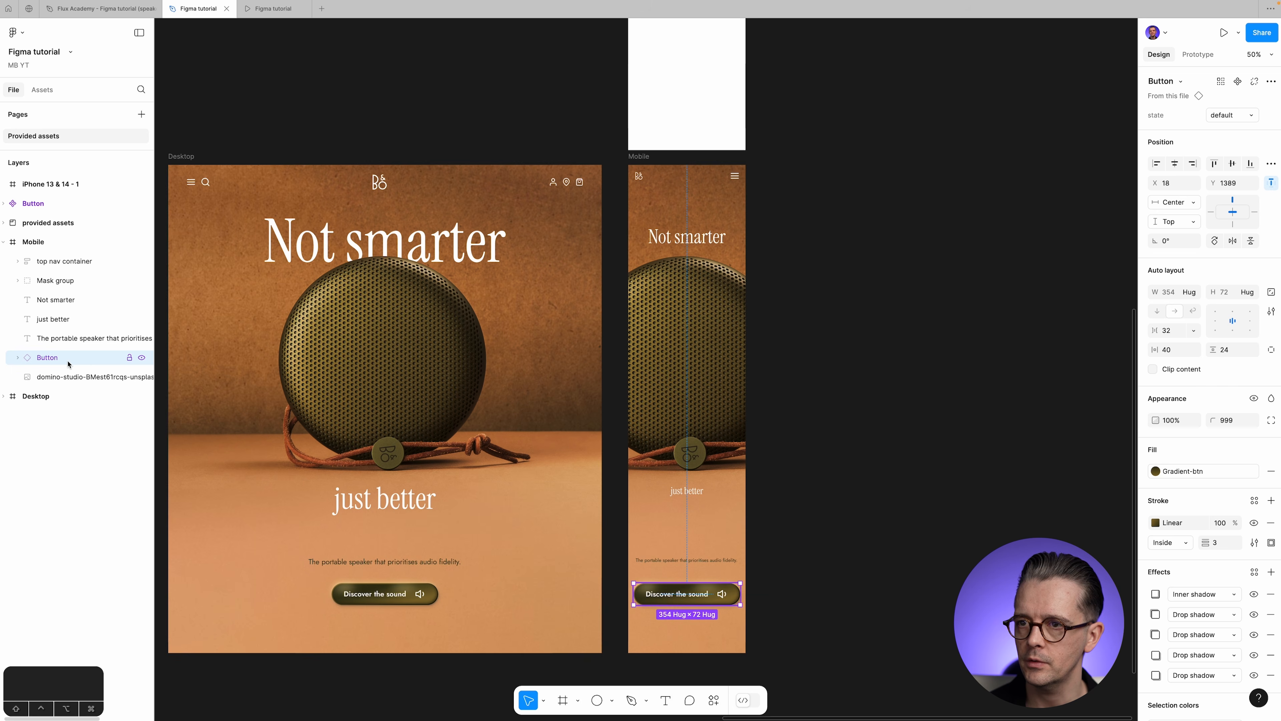
left_click(82, 338, "shift")
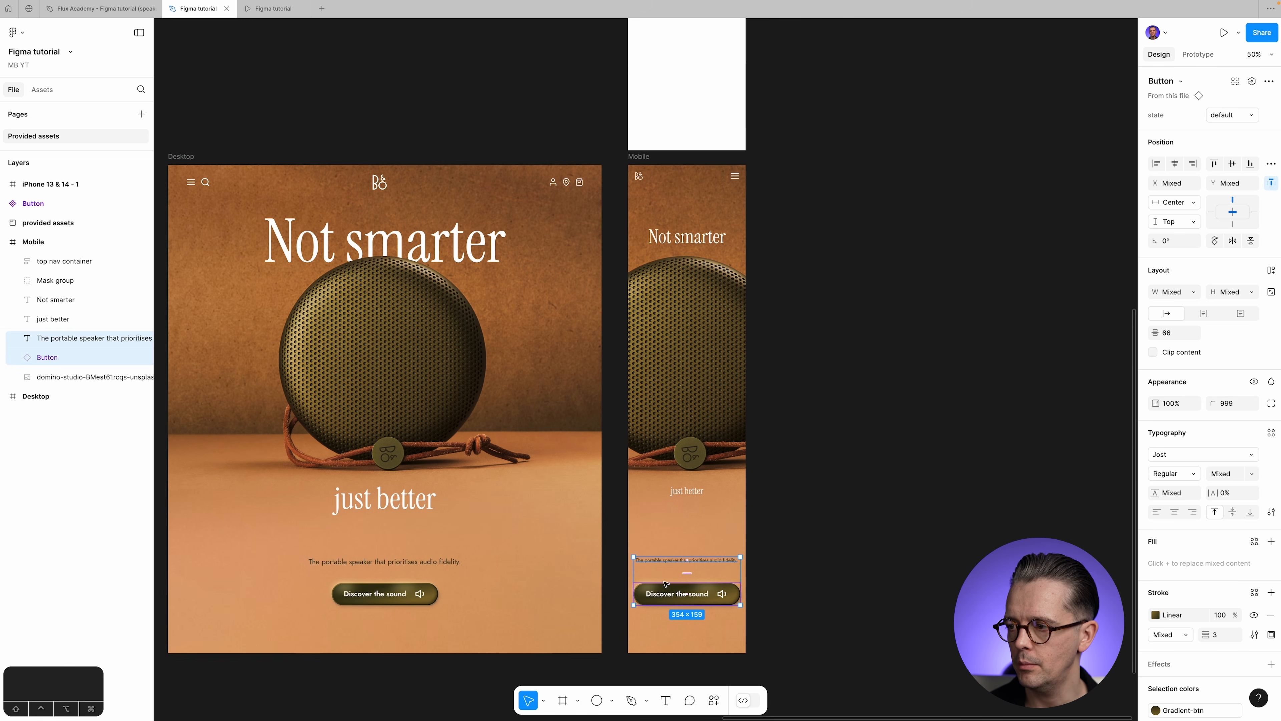
left_click_drag(667, 594, 689, 561)
left_click(760, 514)
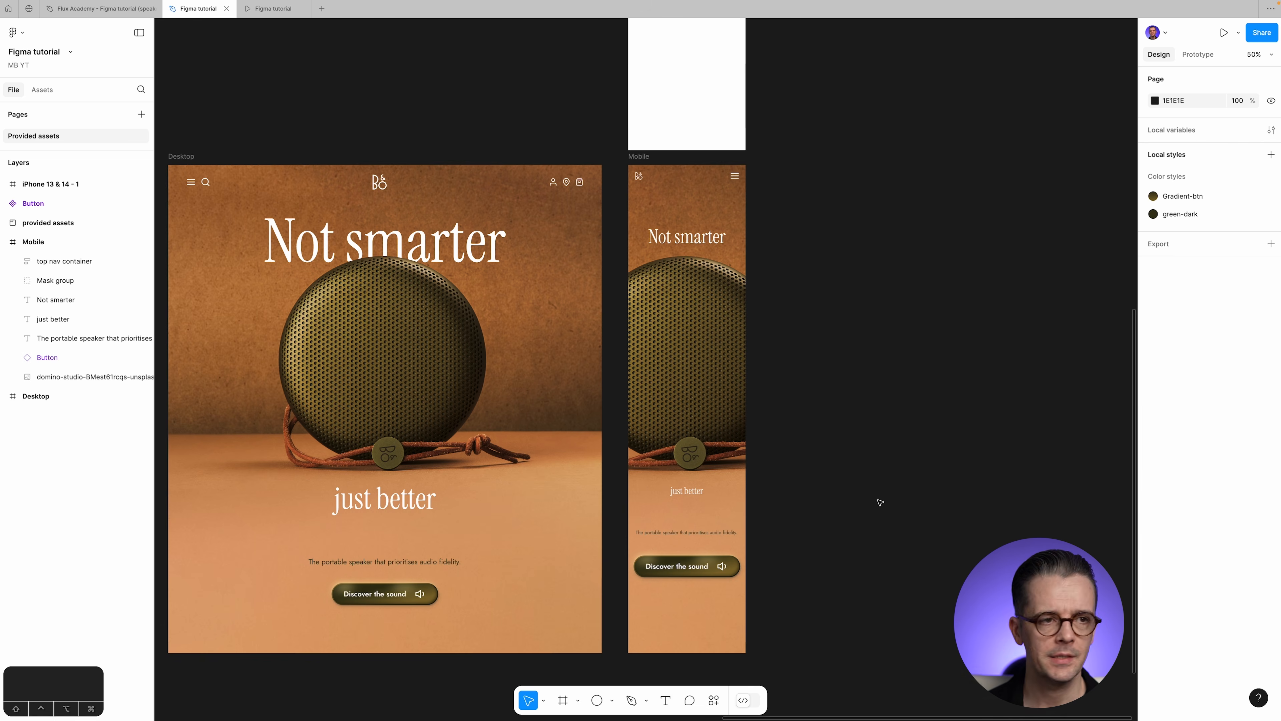
Scale the Mobile frame's Mask group and background image together to 0.5x.
left_click(66, 380)
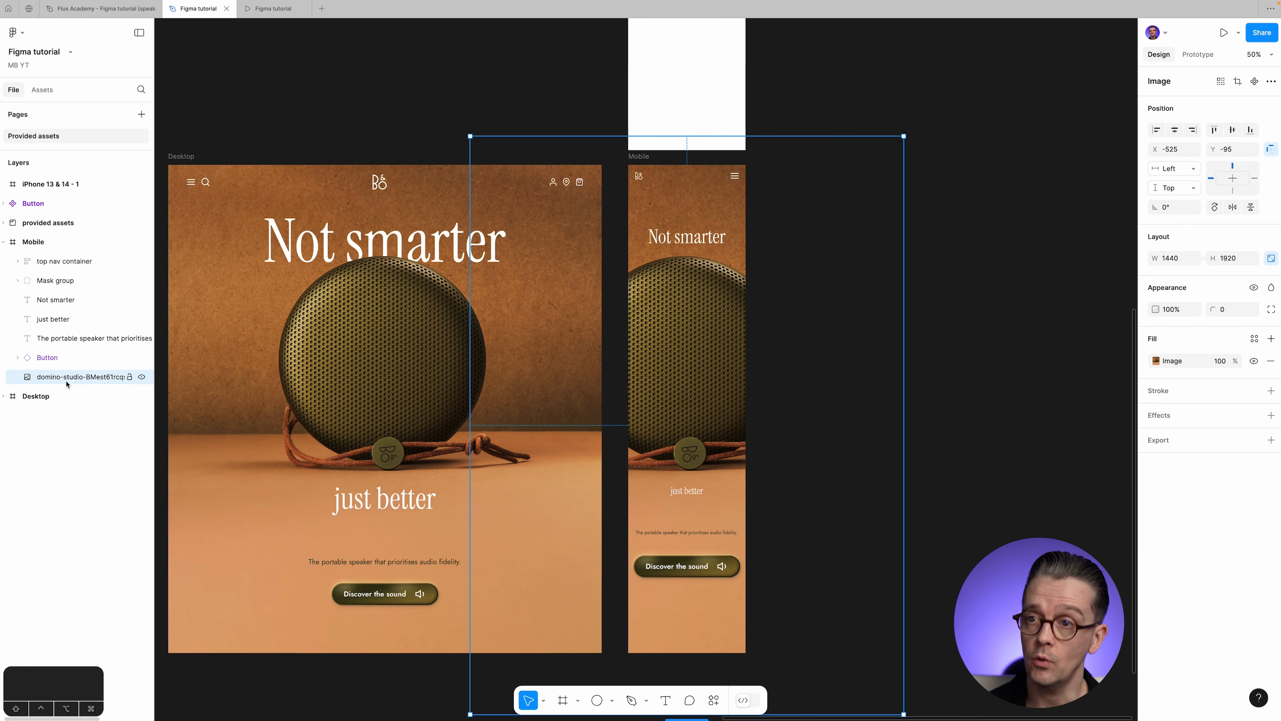
left_click(81, 286, "shift")
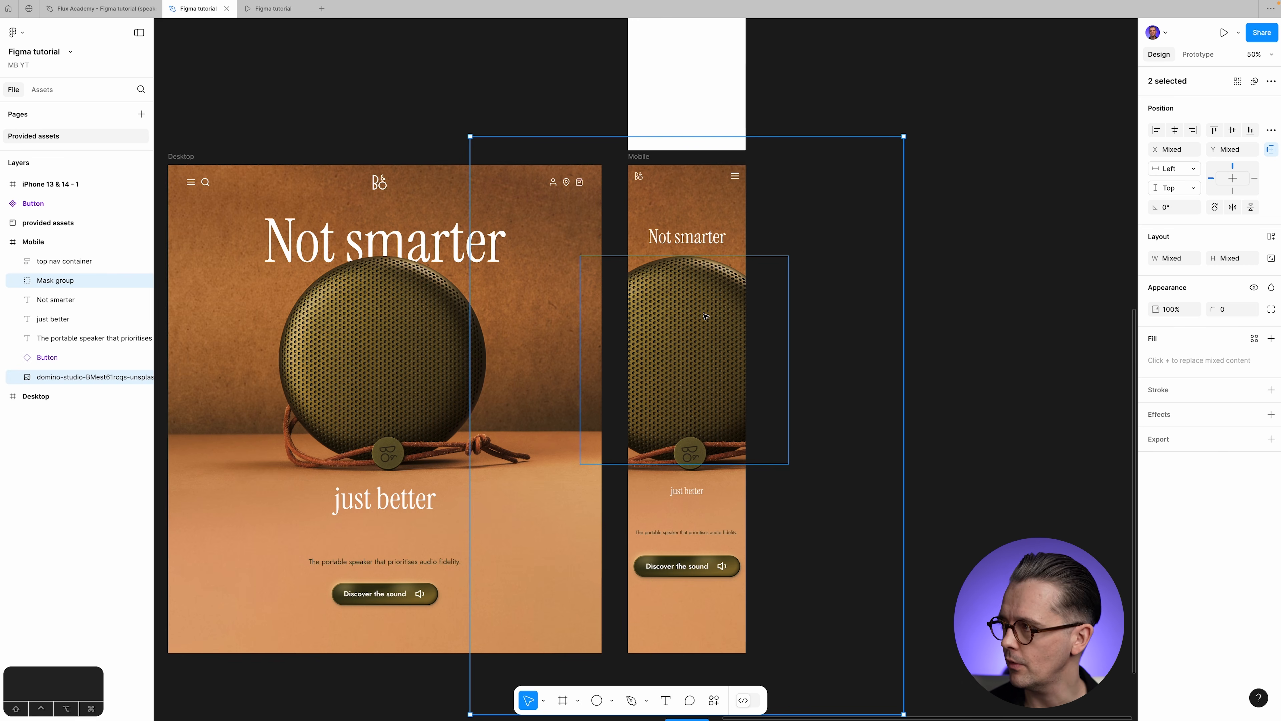
key("k")
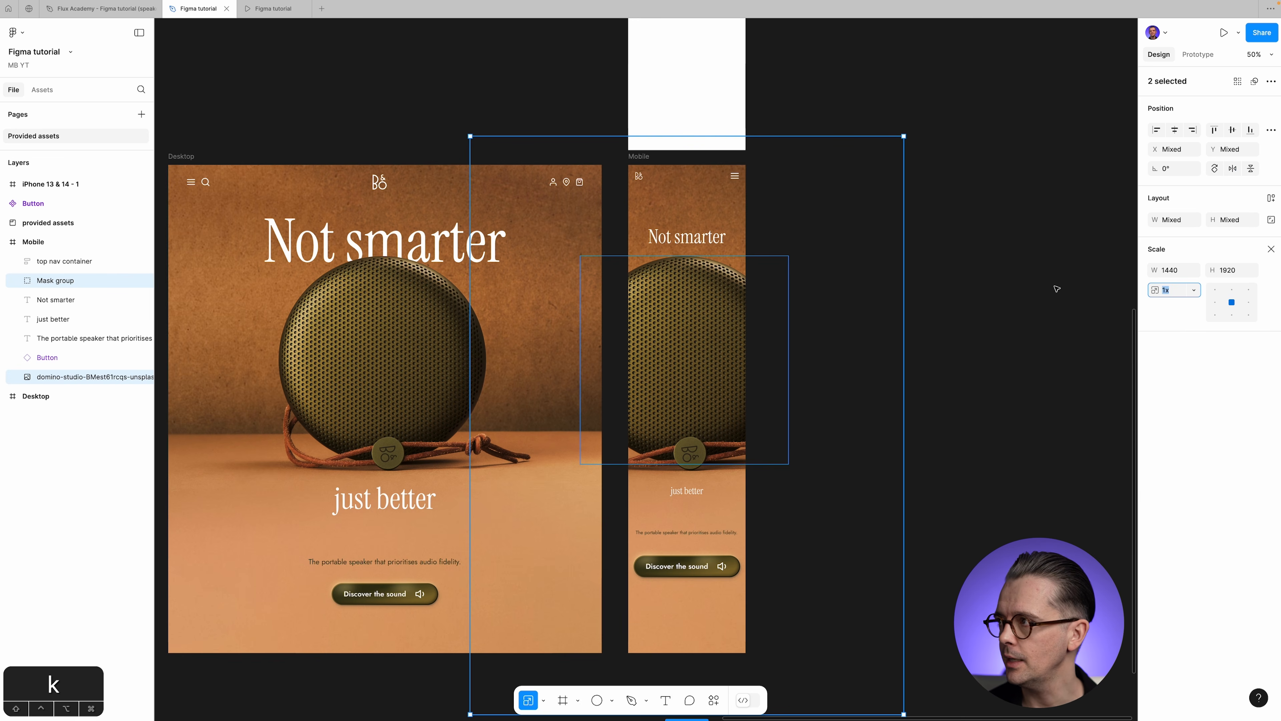
left_click(1194, 289)
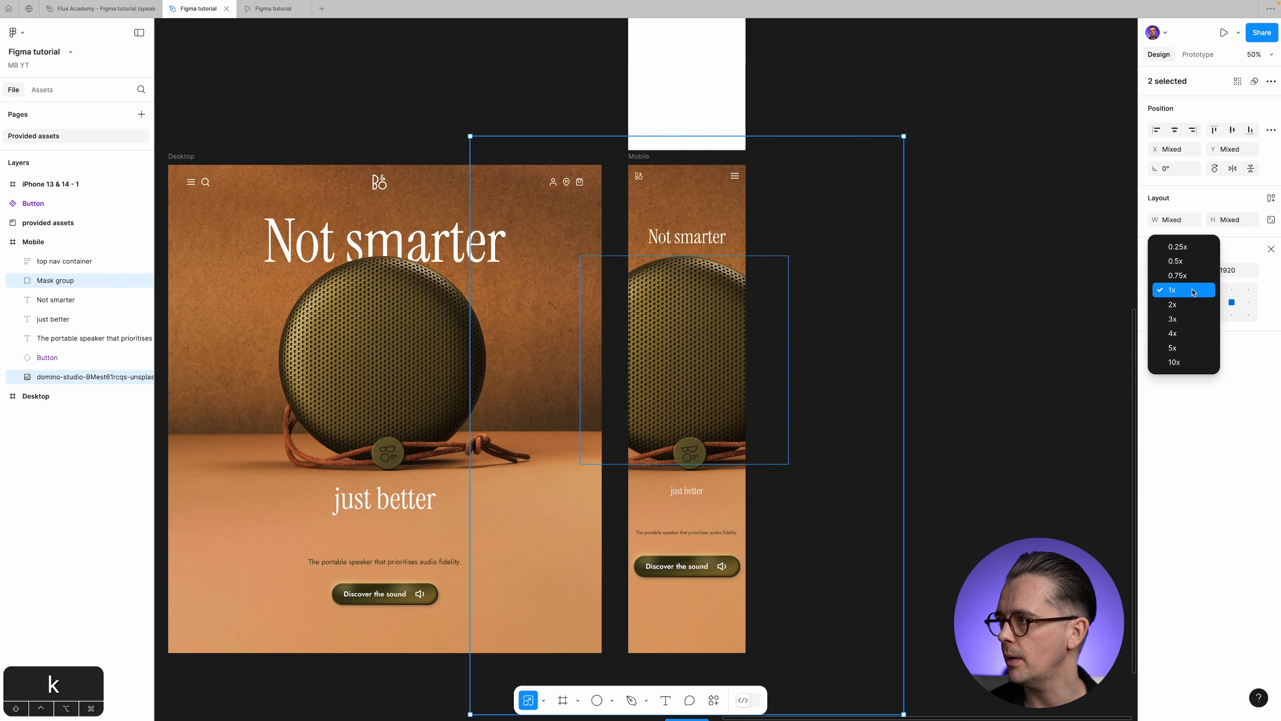
left_click(1181, 261)
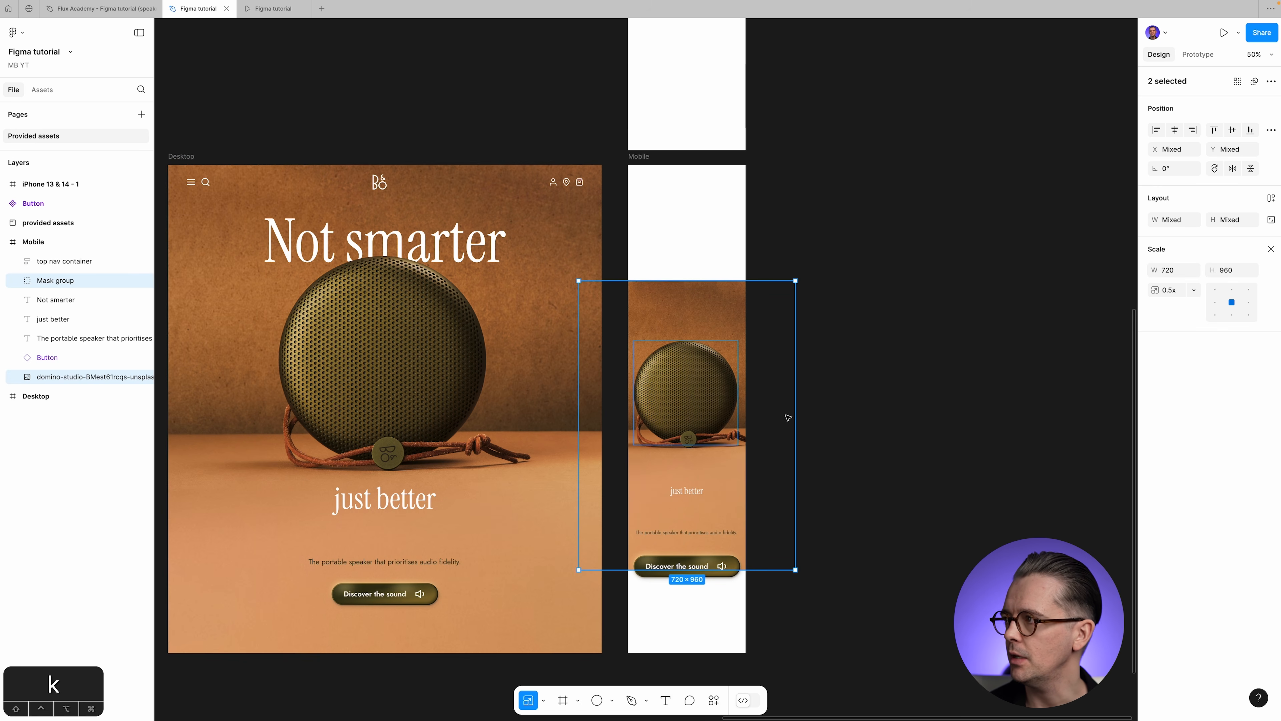
left_click(1270, 249)
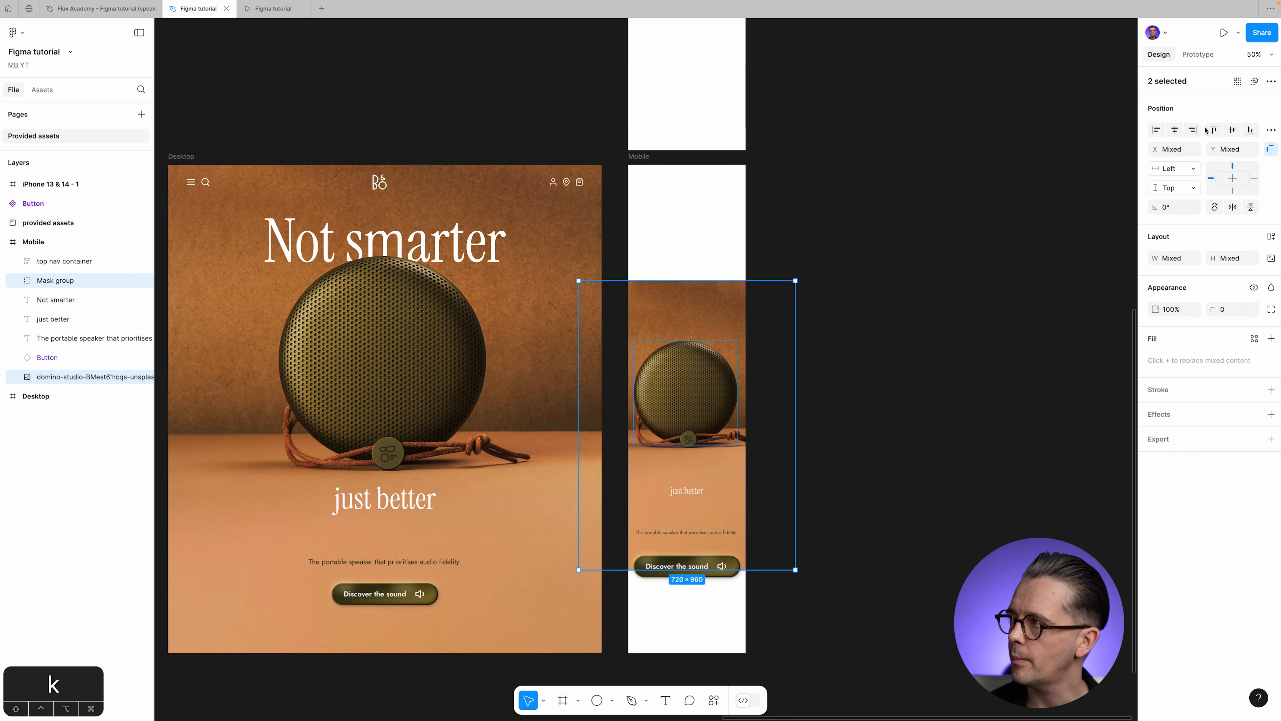
Move the scaled Mask group and background image up together so the image's upper edge meets the top of the Mobile frame.
left_click(1215, 133)
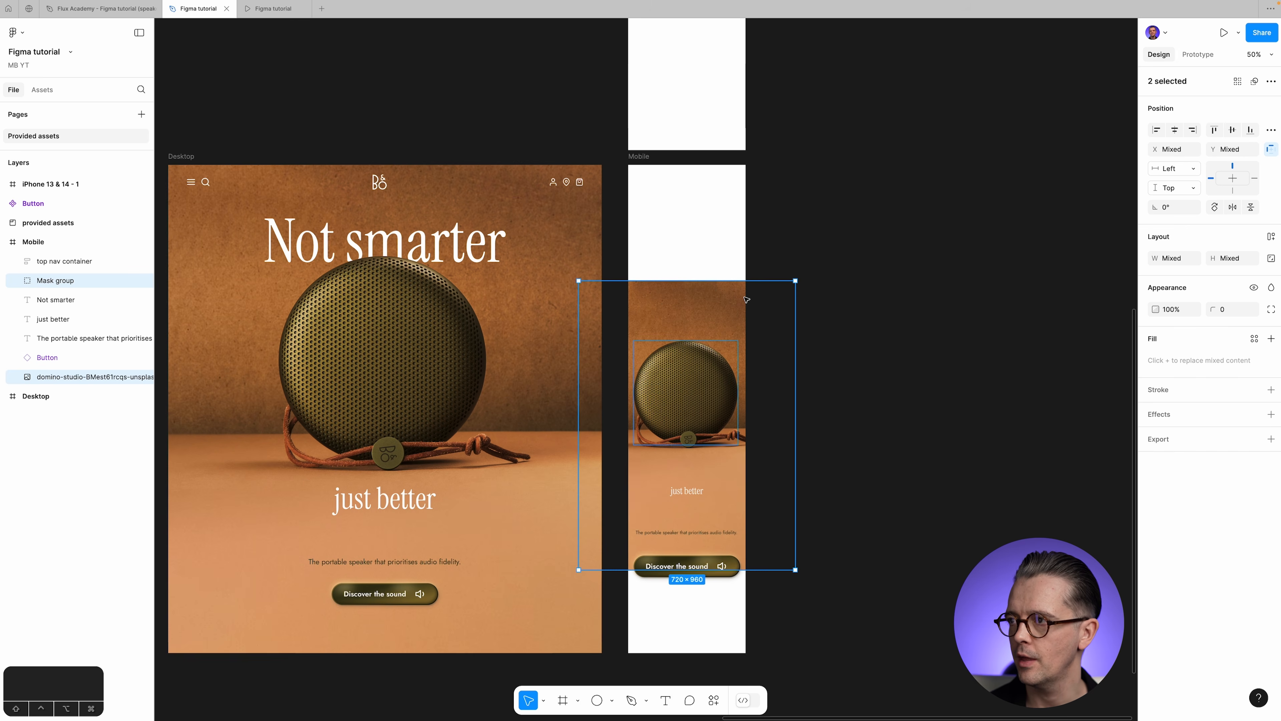
left_click_drag(734, 315, 728, 200)
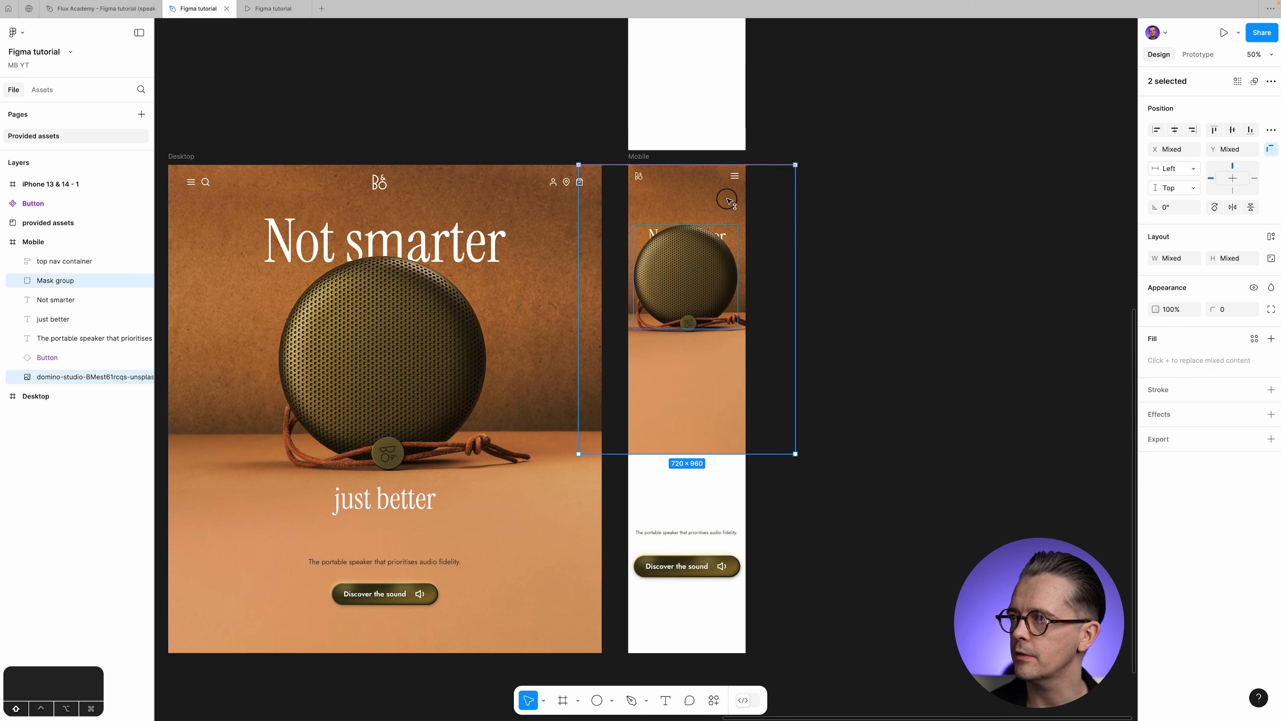
left_click(872, 239)
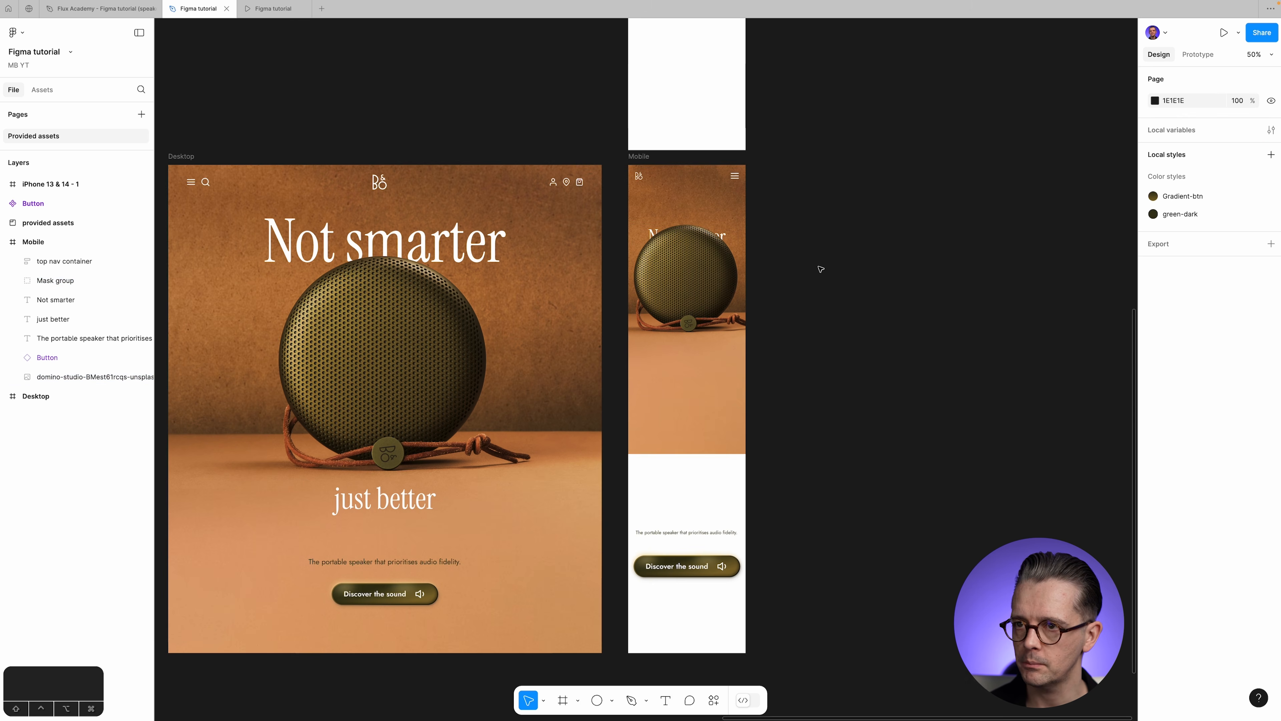
Move the Mobile "Not smarter" heading up to Y 164, partly behind the speaker.
key("z")
left_click_drag(622, 155, 786, 601)
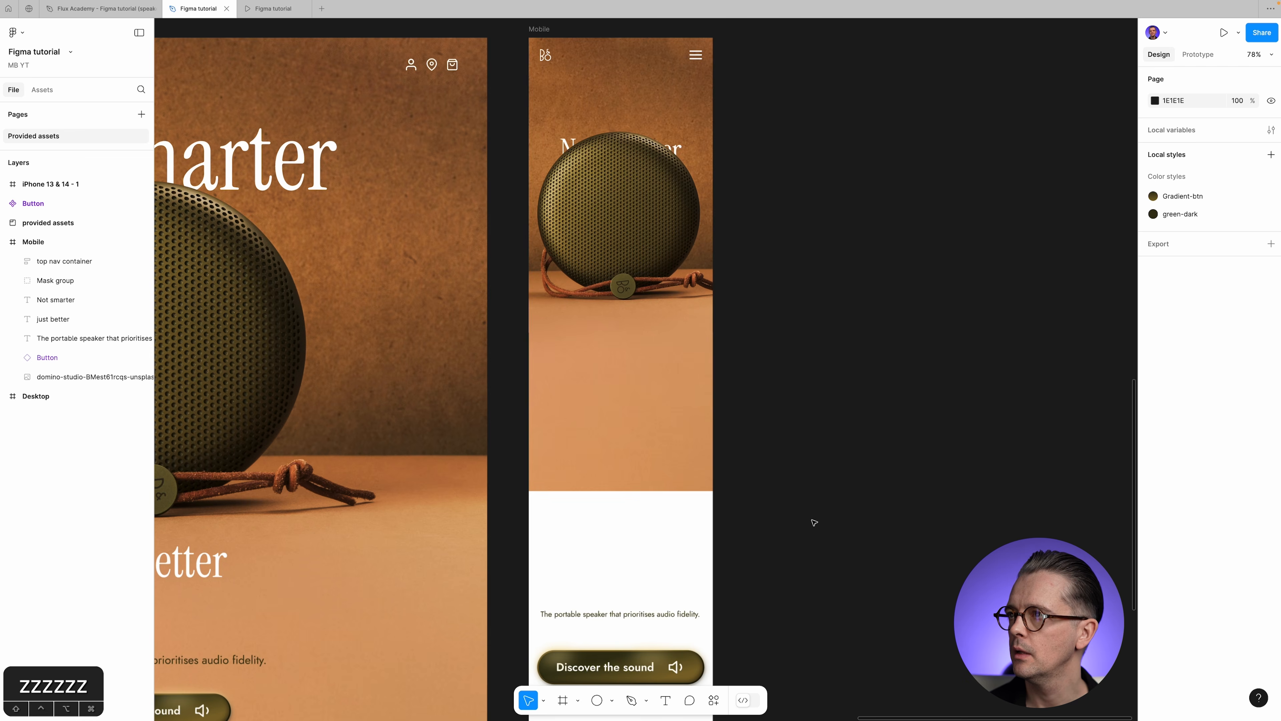
scroll(808, 347, "up", 3)
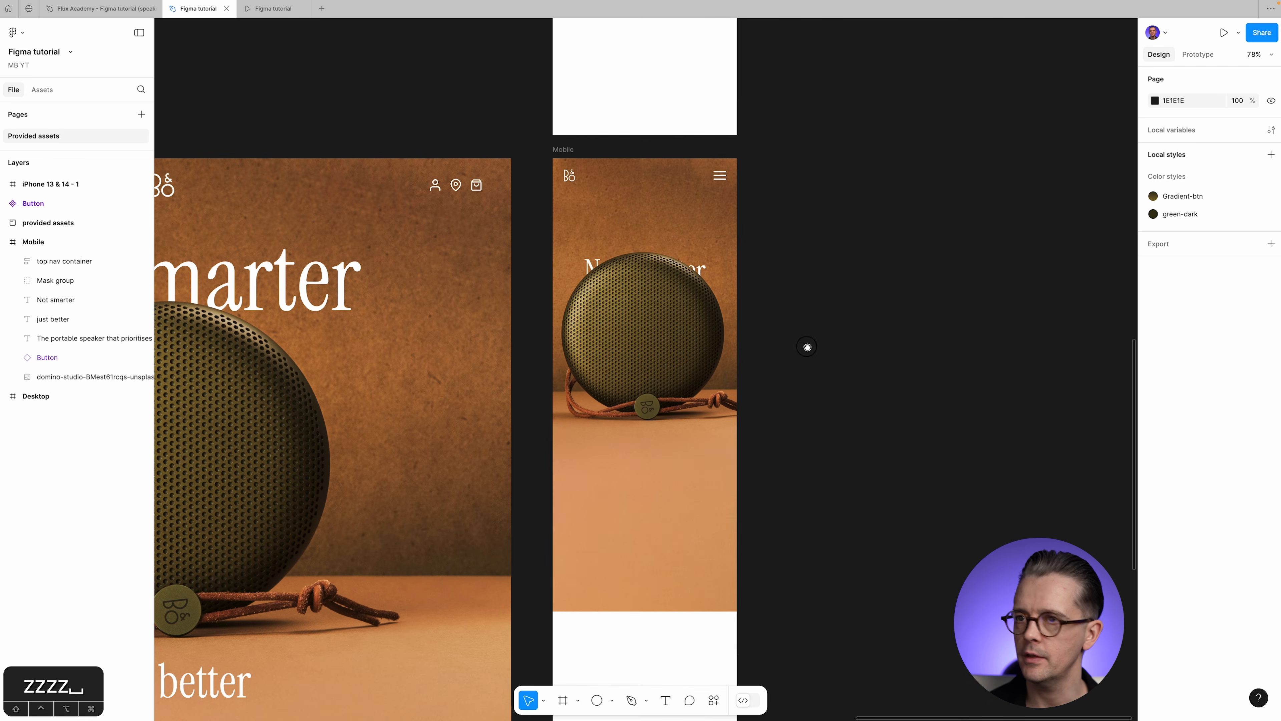
left_click(54, 302)
left_click_drag(650, 260, 650, 238)
Nudge the Mobile "Not smarter" heading up 7 px to Y 157 so the speaker covers less of it.
key("z")
left_click_drag(543, 215, 806, 340)
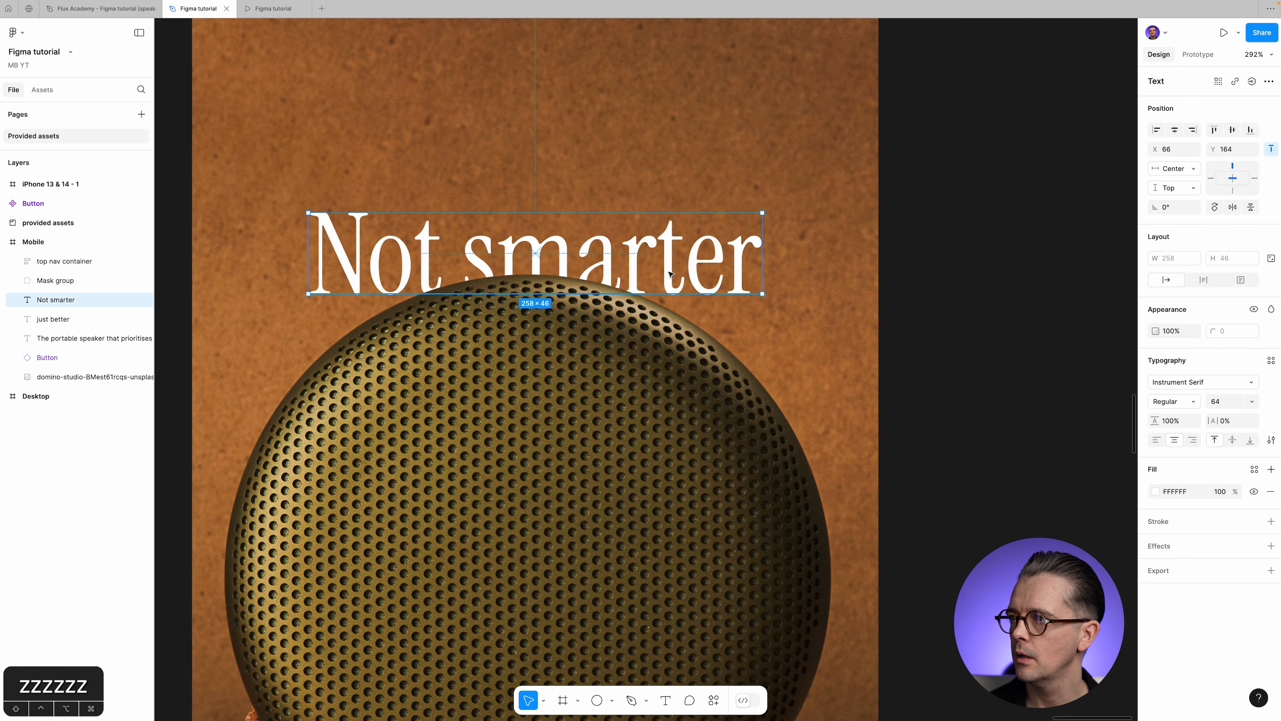
key("Up")
key("Up")
key("Up")
key("Up")
key("Up")
key("Up")
key("Up")
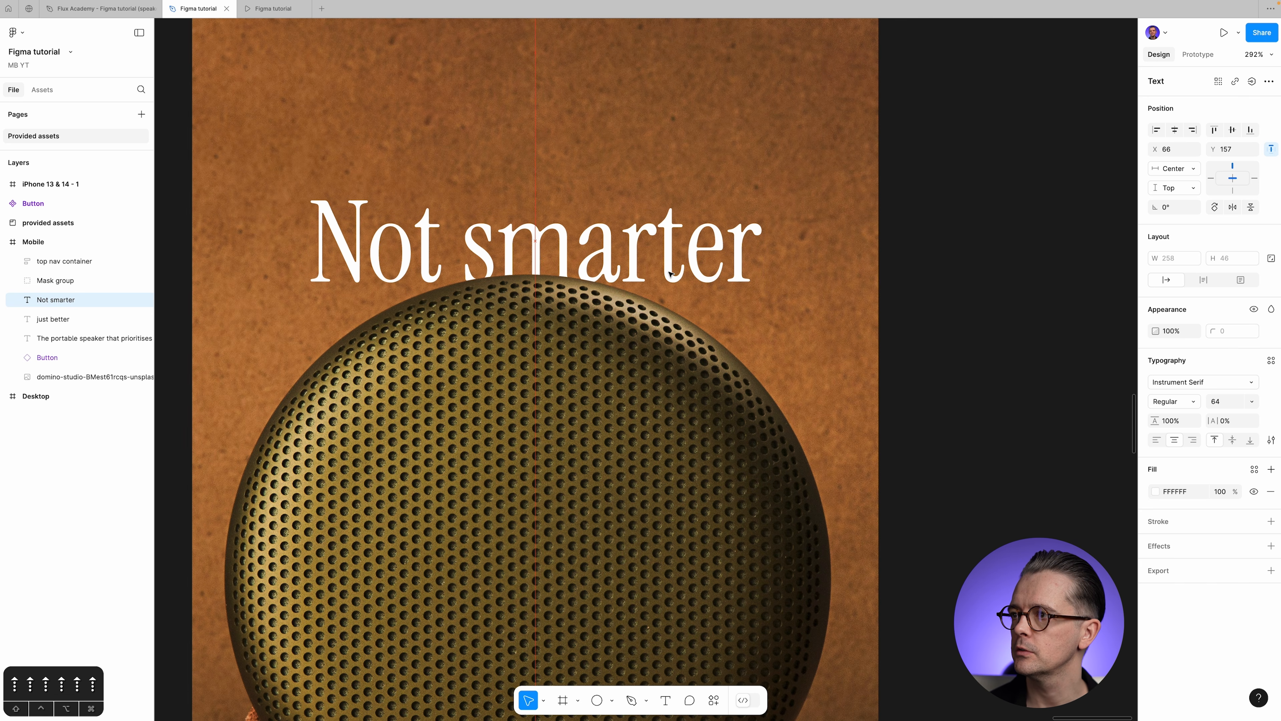
key("super+minus")
key("super+minus")
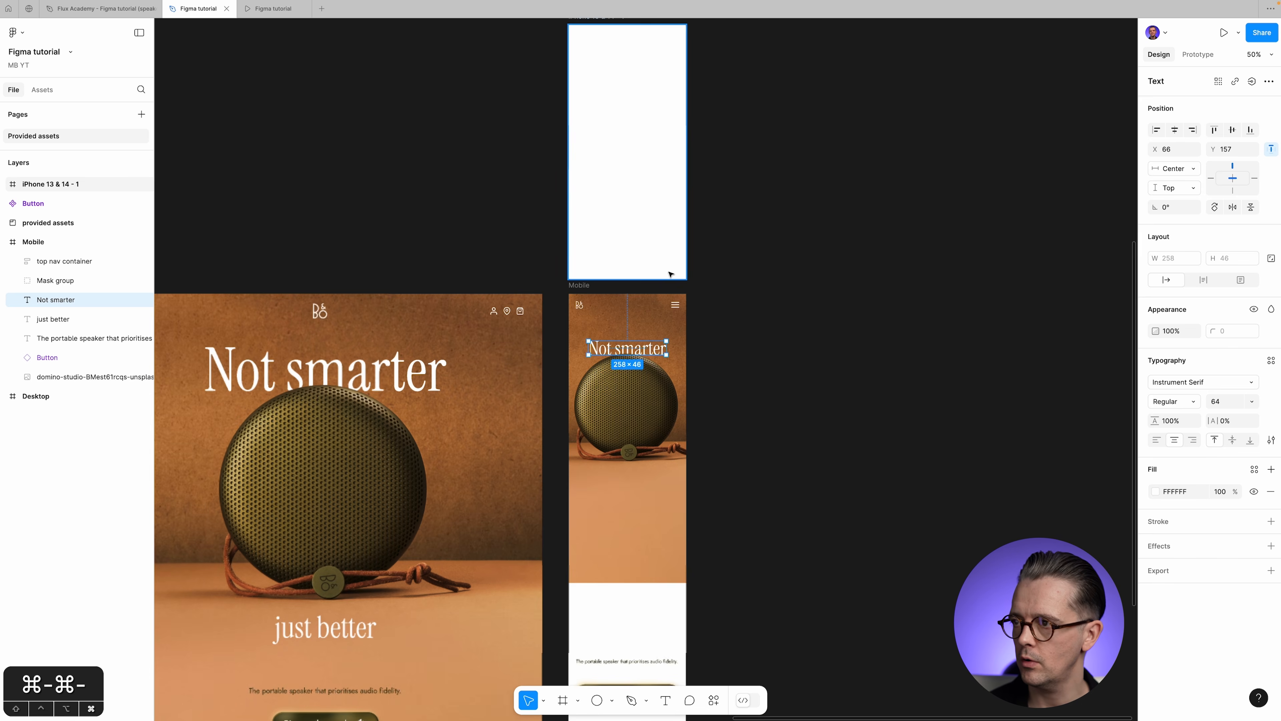
left_click(794, 547)
Move "just better", the portable speaker text and the Button up together onto the background image, just below the speaker.
scroll(794, 547, "down", 5)
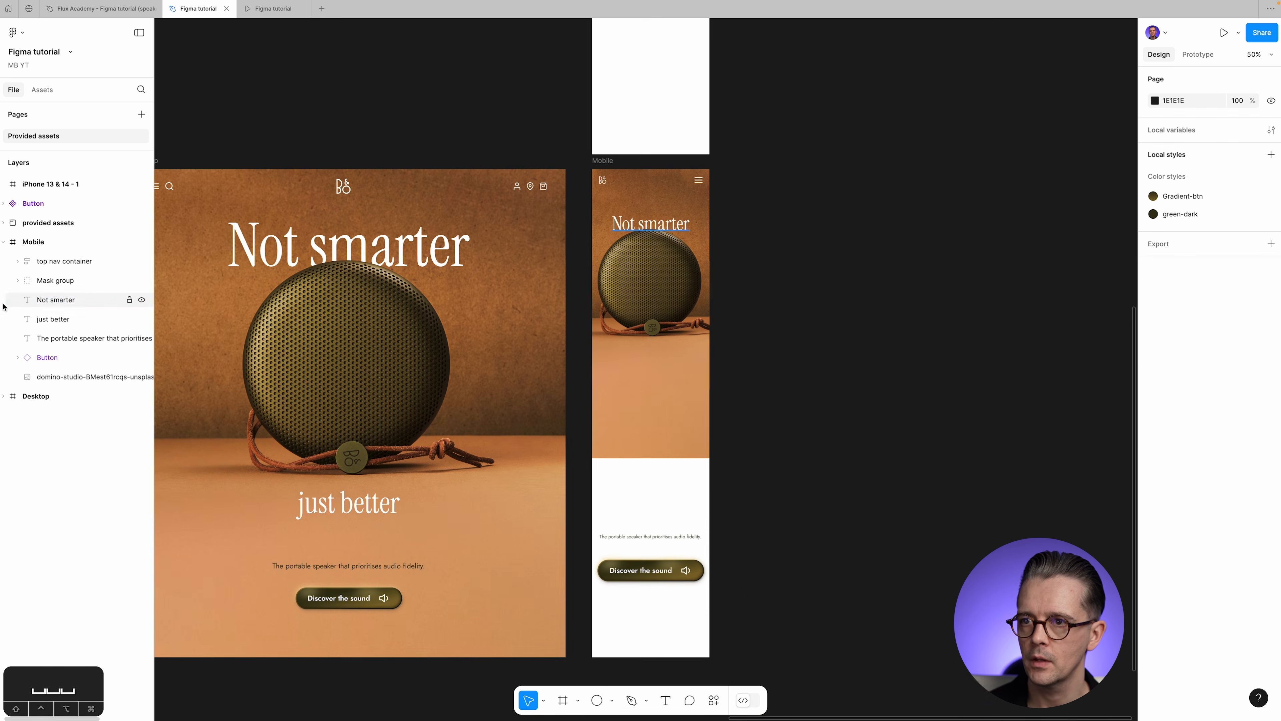
left_click(53, 319)
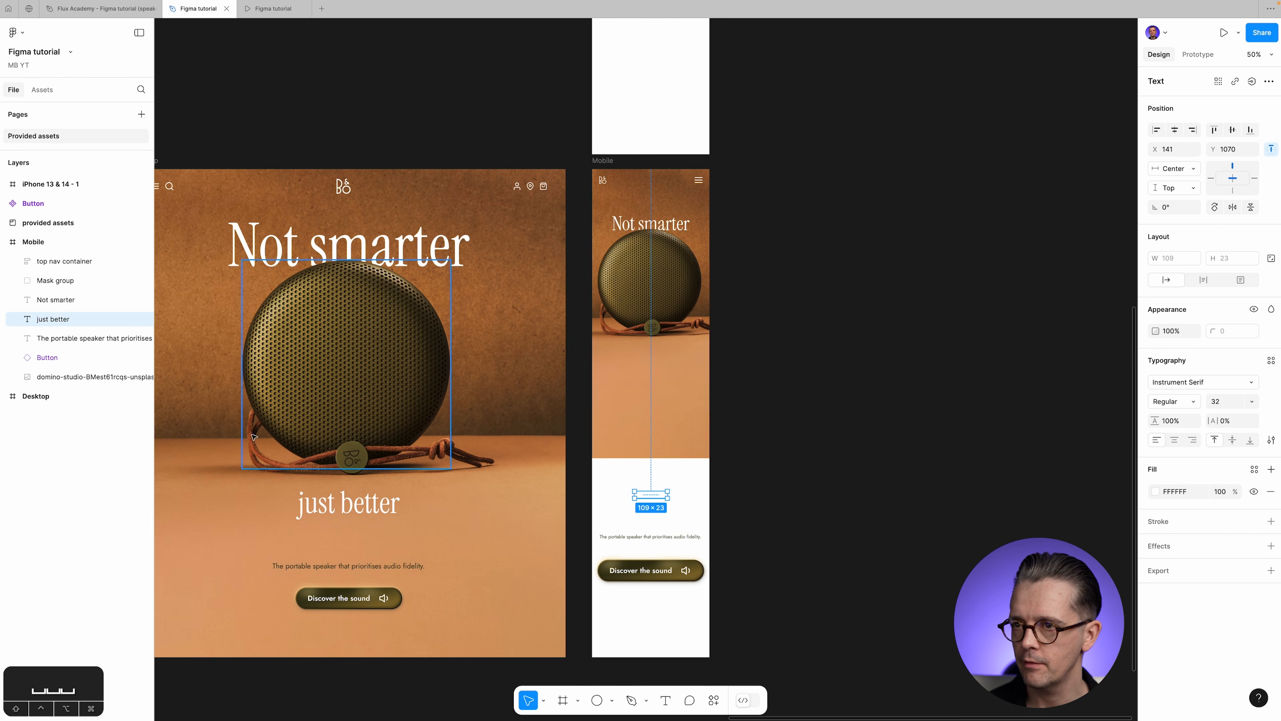
left_click(76, 357, "shift")
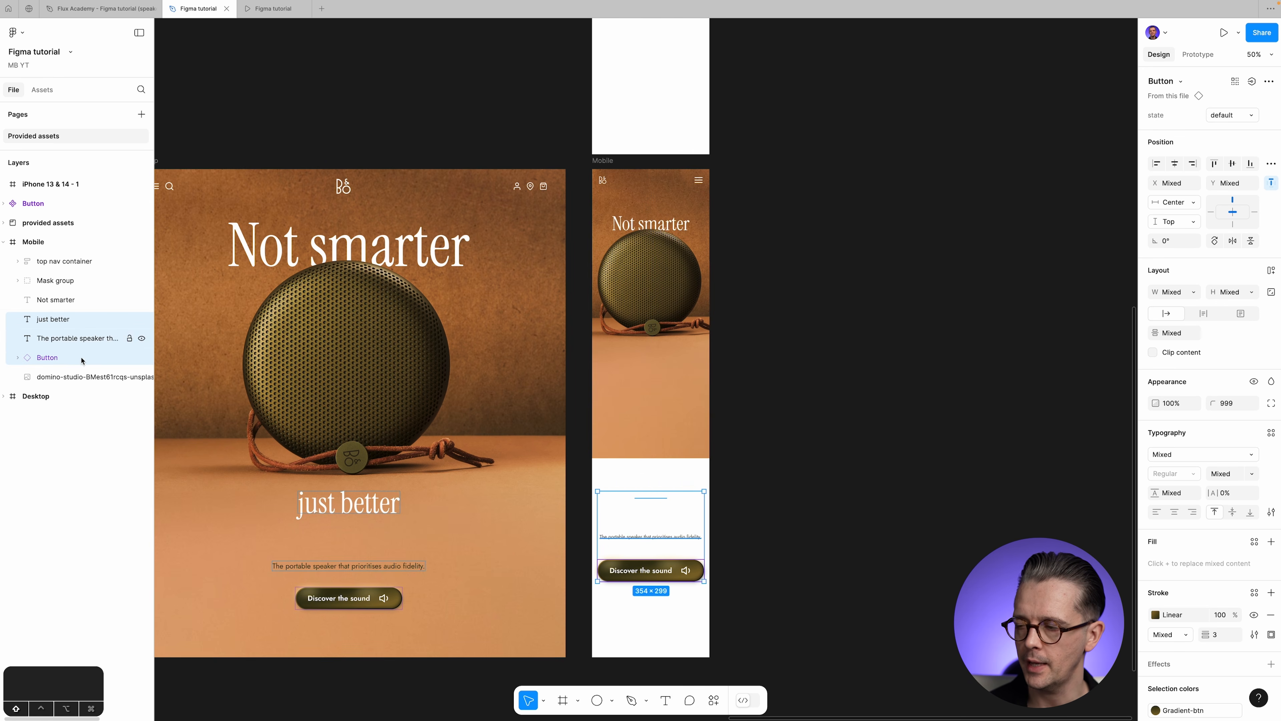
left_click_drag(647, 557, 646, 427)
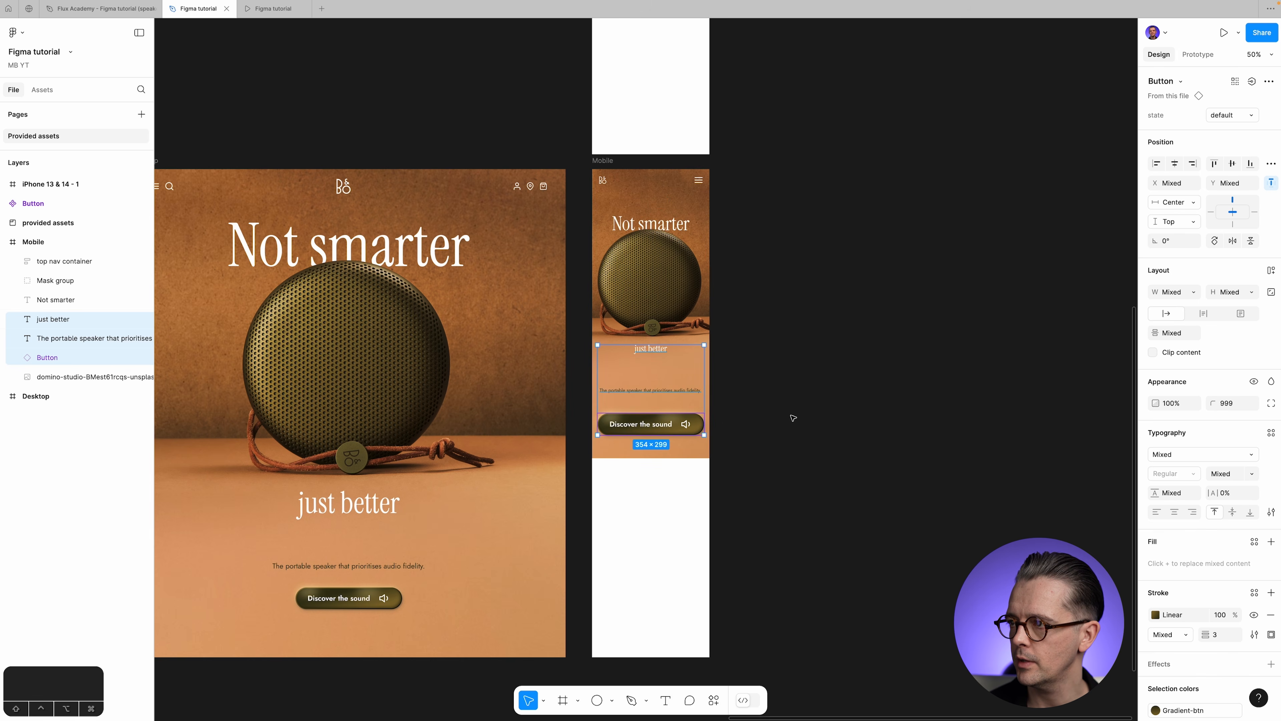
left_click(807, 417)
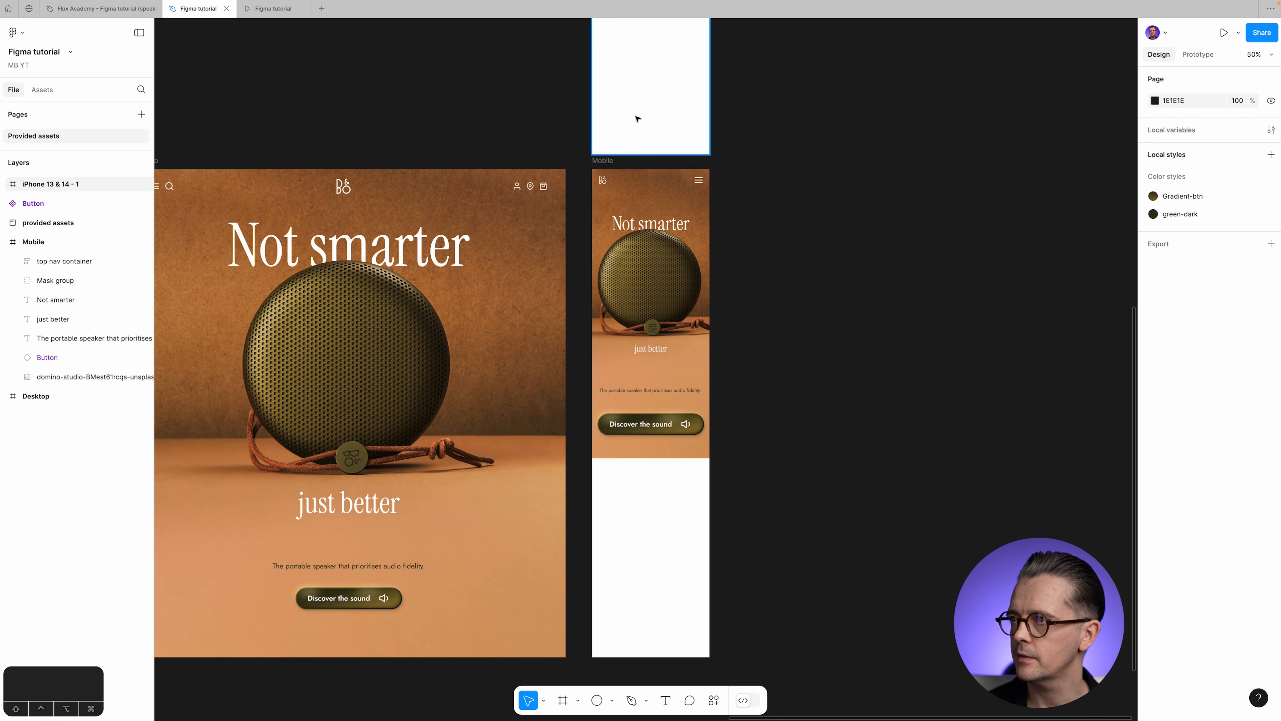
Move the portable speaker text up closer to "just better", setting its Y position to 687.
key("z")
left_click_drag(557, 158, 804, 518)
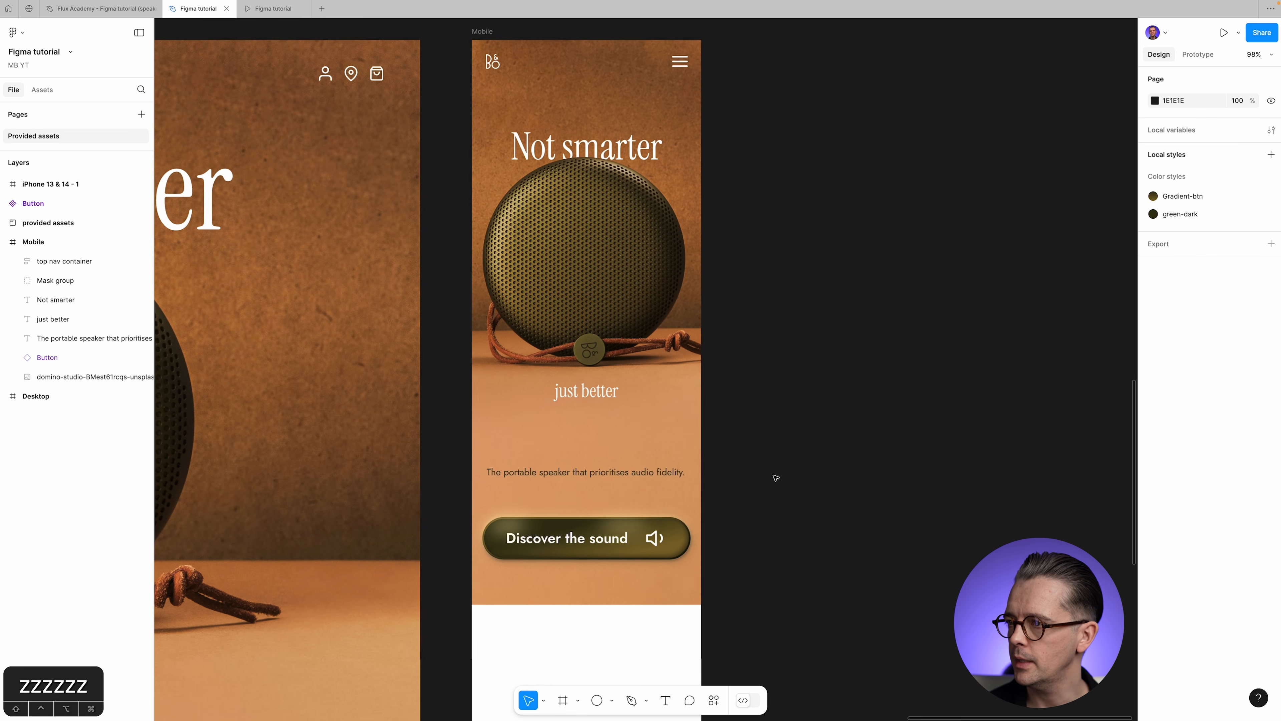
left_click_drag(772, 474, 824, 457)
left_click(687, 478)
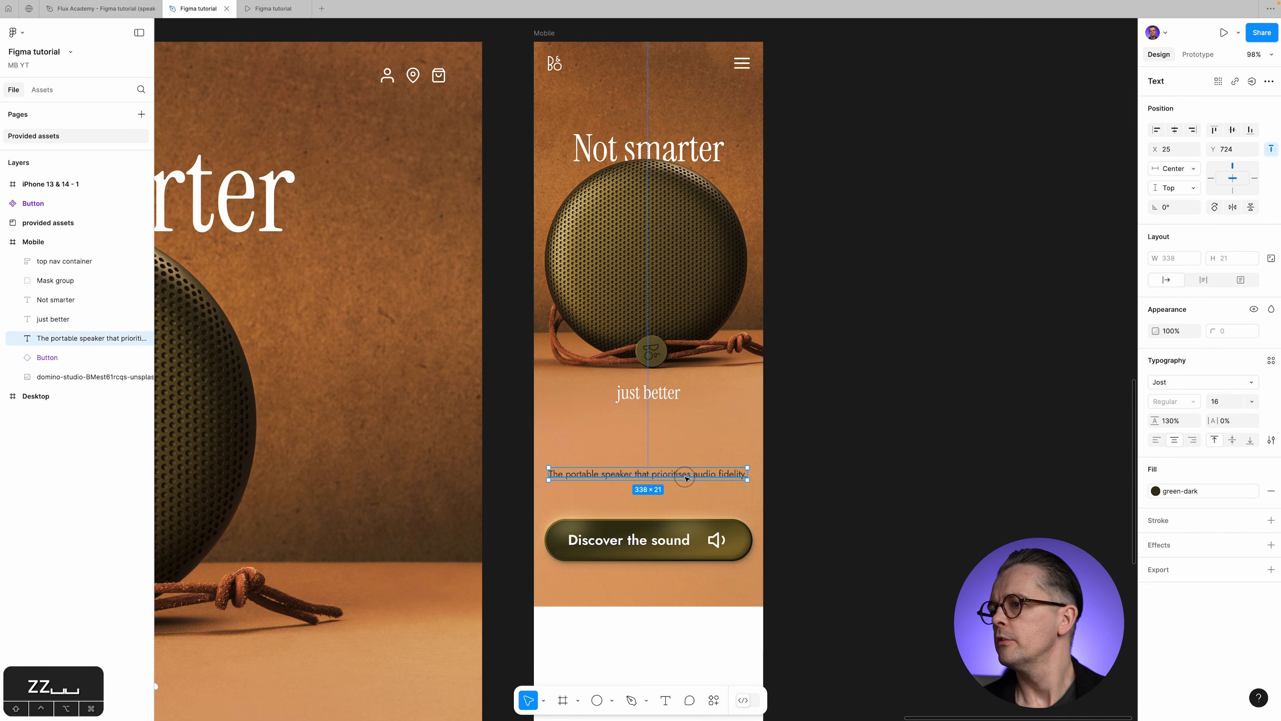
left_click_drag(689, 477, 685, 458)
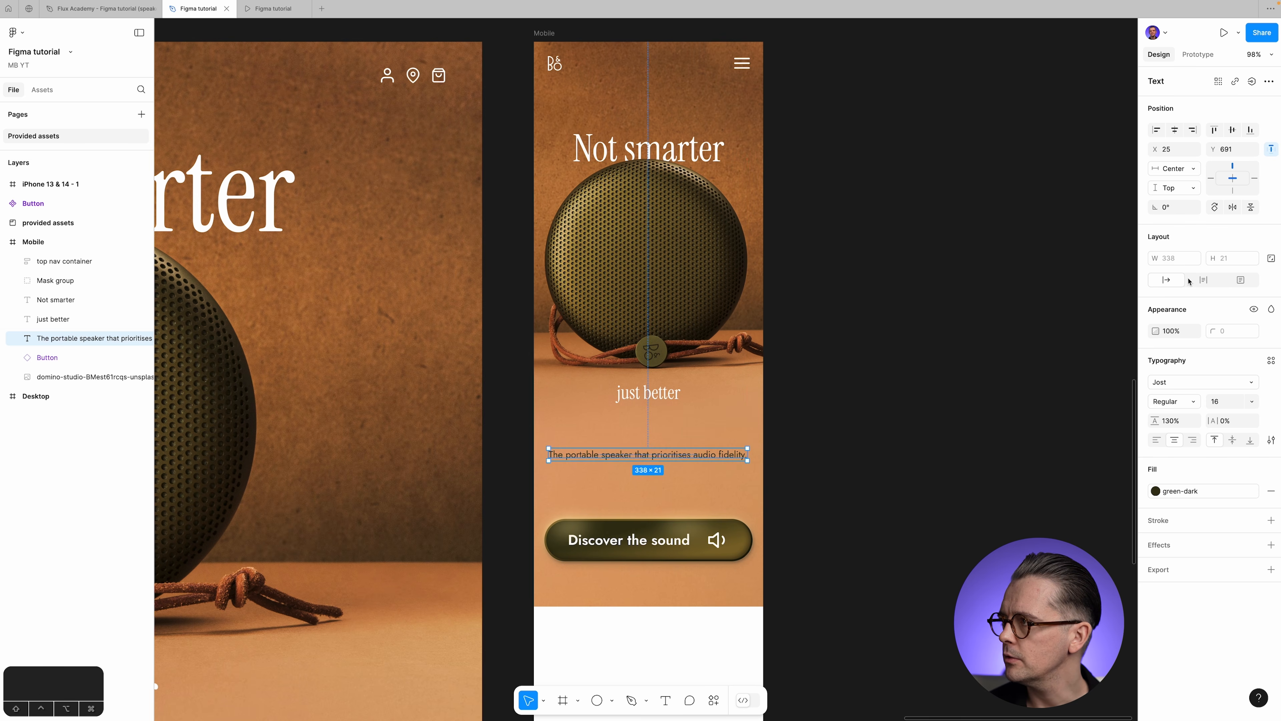
type("-4")
key("Tab")
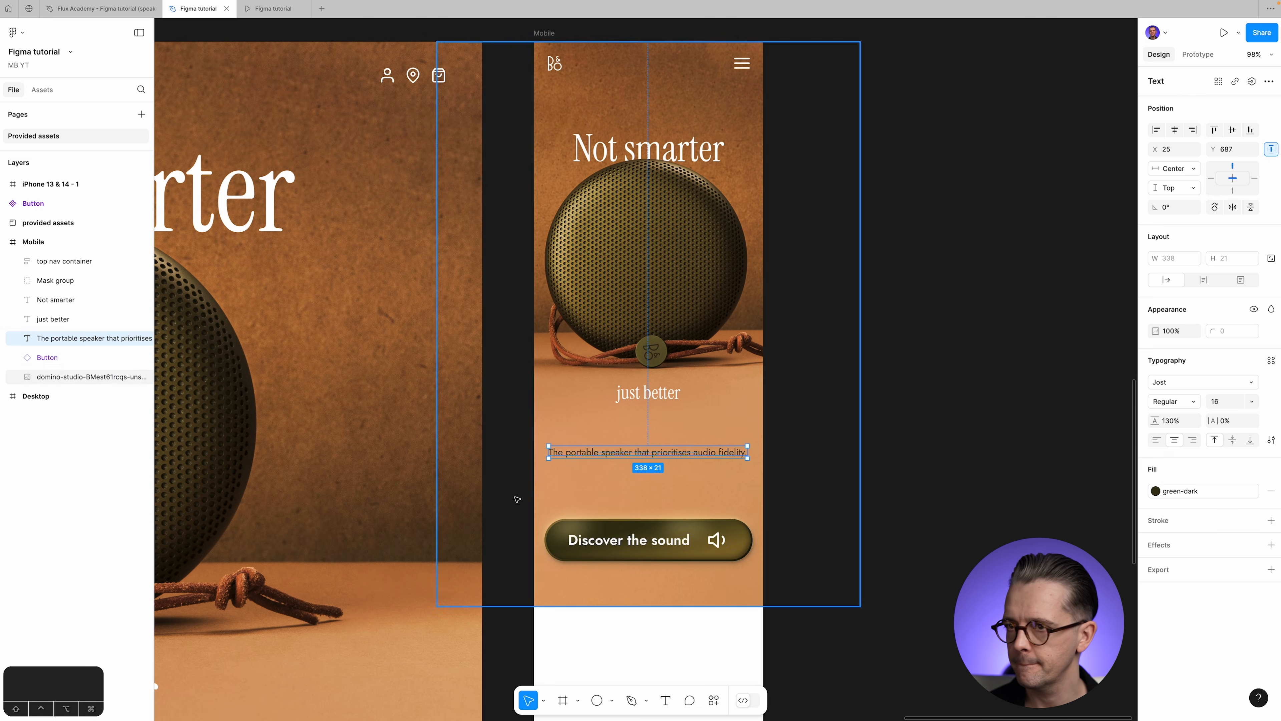
Move the Discover the sound button up to Y 748, closer to the portable speaker text, and leave it selected.
left_click(601, 529)
left_click_drag(618, 531, 618, 493)
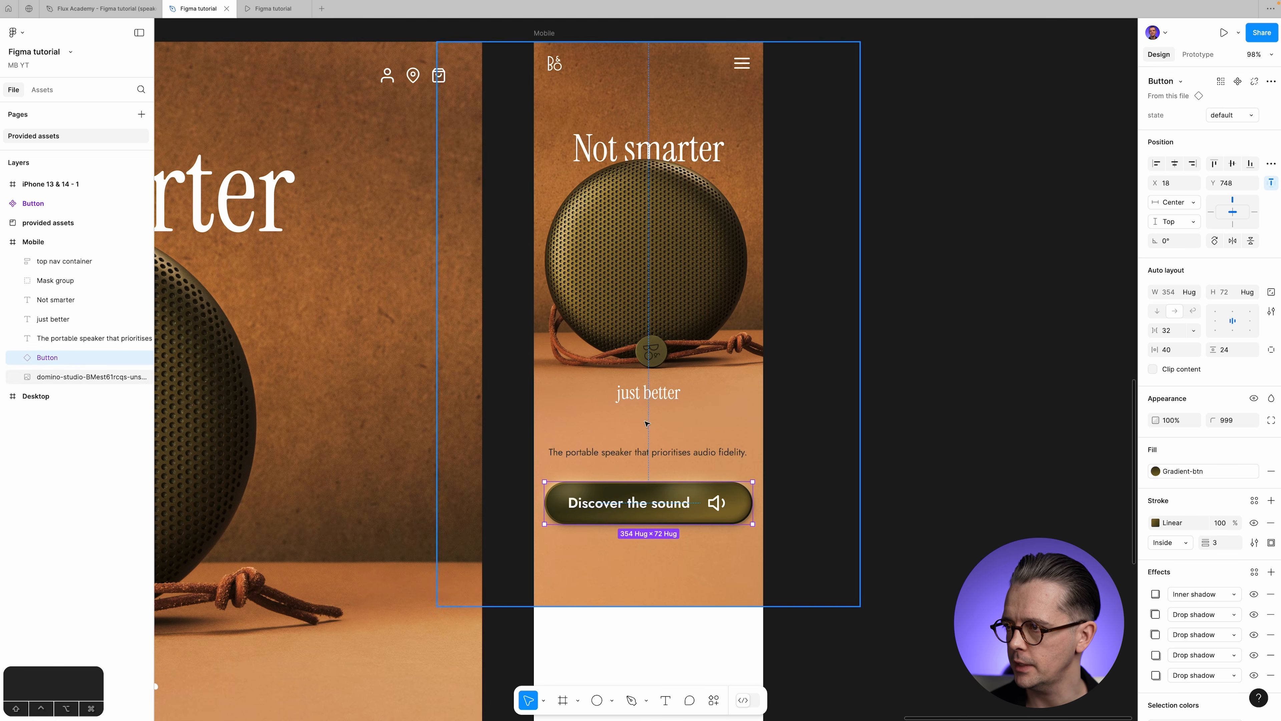
left_click(917, 506)
scroll(863, 459, "up", 1)
left_click(693, 508)
key("space")
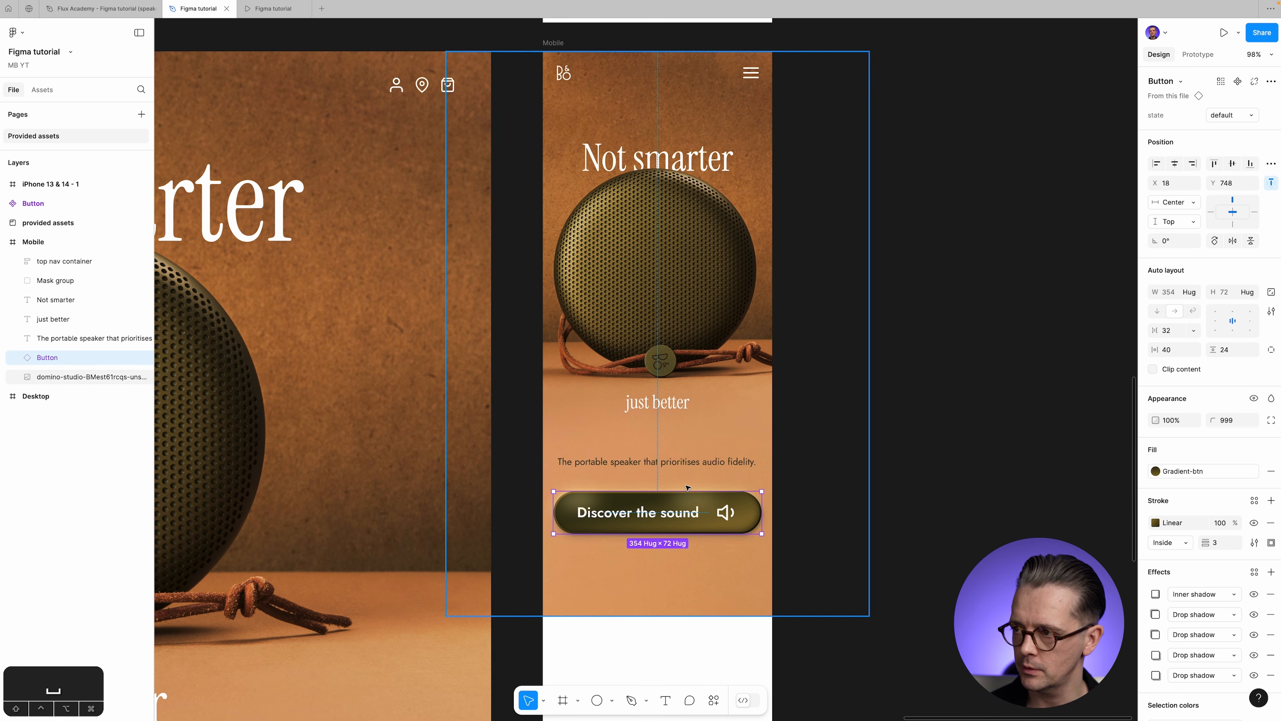
Measure the gaps from the portable speaker text to the Discover the sound button and to "just better", and clear the selection.
key("alt")
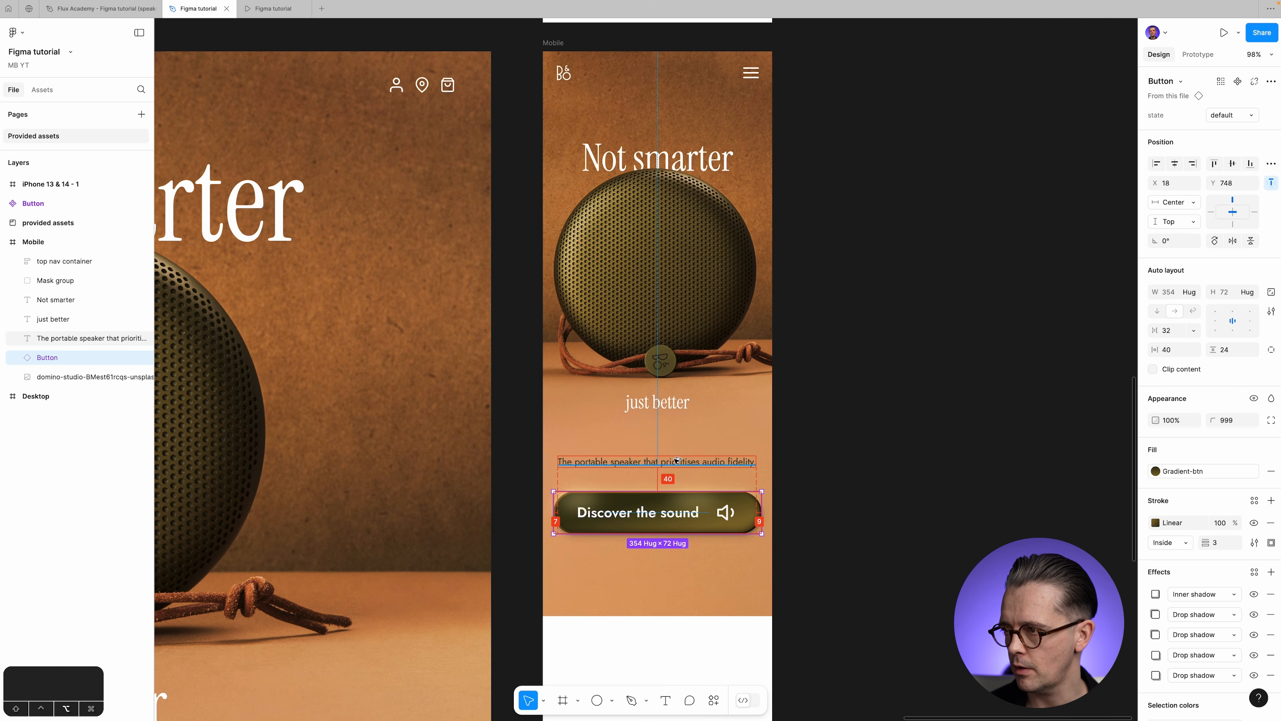
left_click(687, 462)
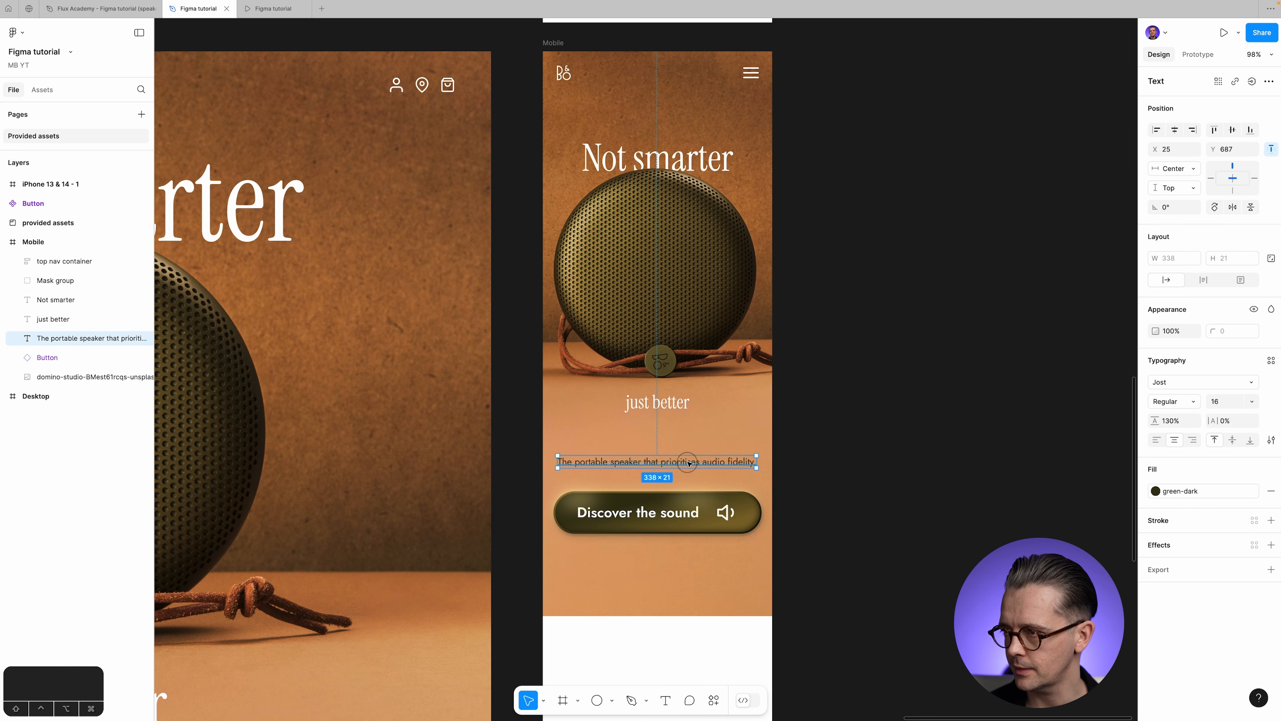
key("alt")
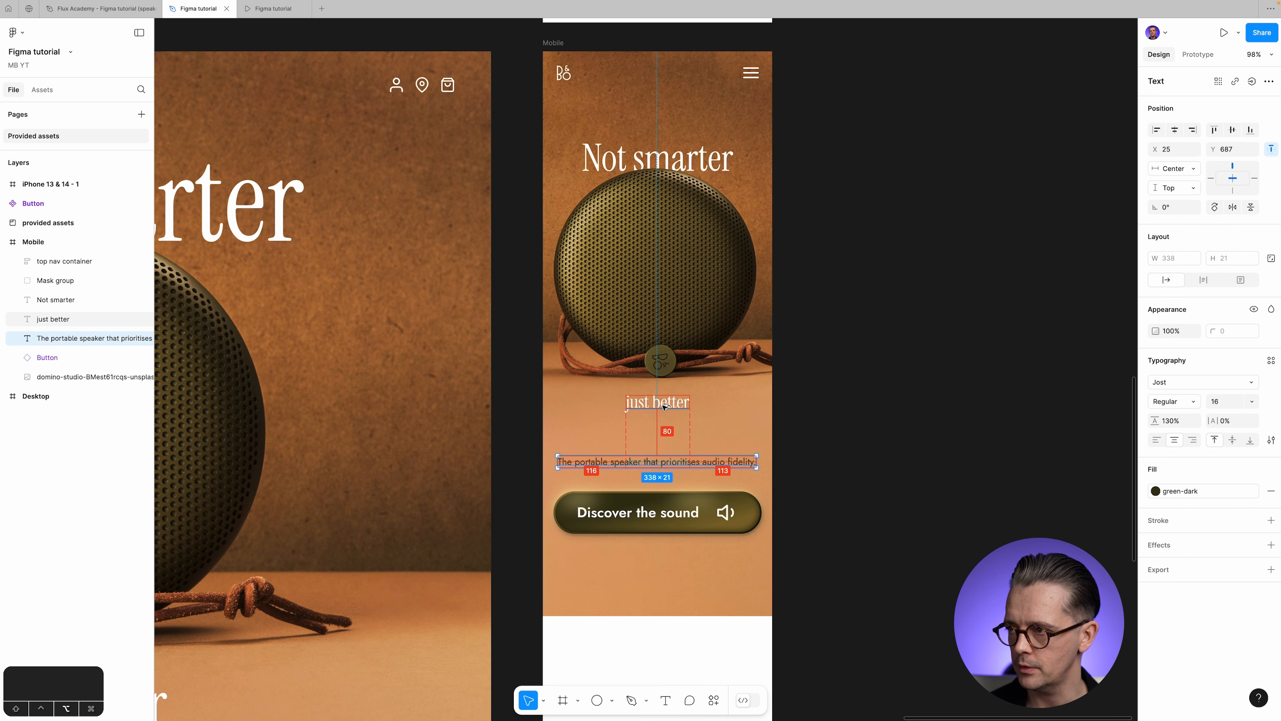
left_click(846, 452)
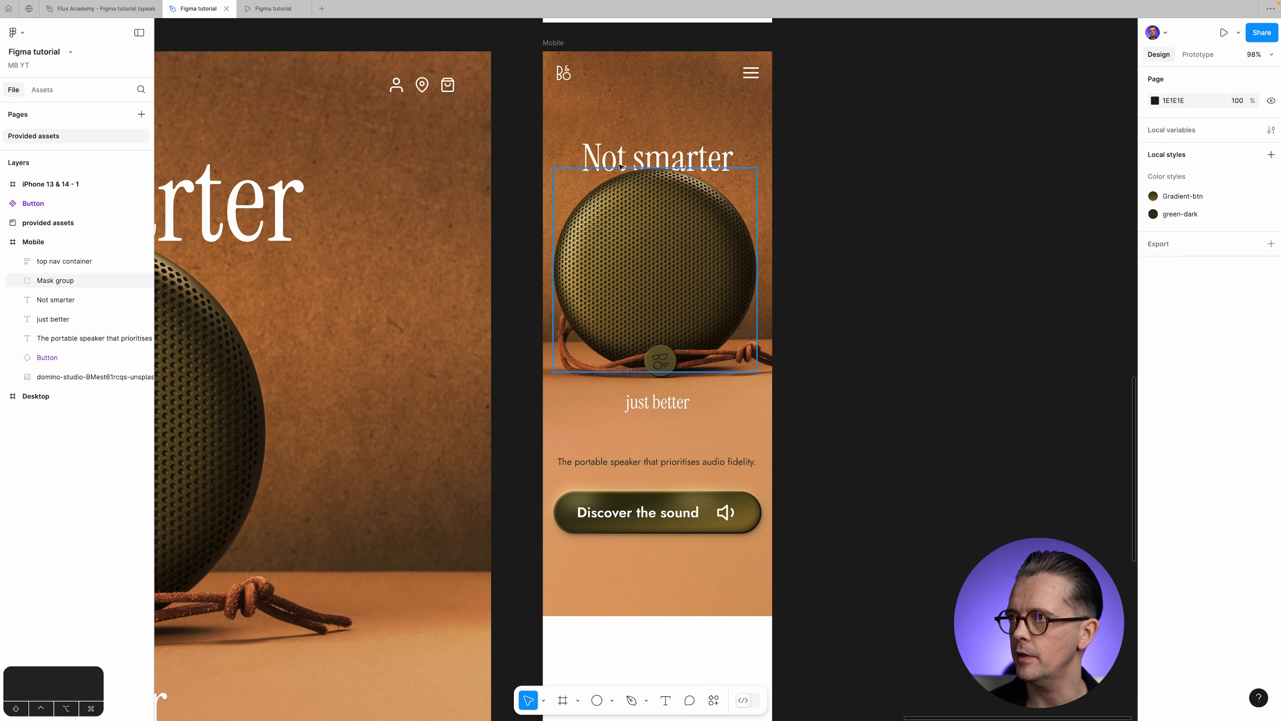
Shorten the Mobile frame from its lower edge to 889 px high, so it ends with the background image.
left_click(558, 43)
key("super+minus")
key("super+minus")
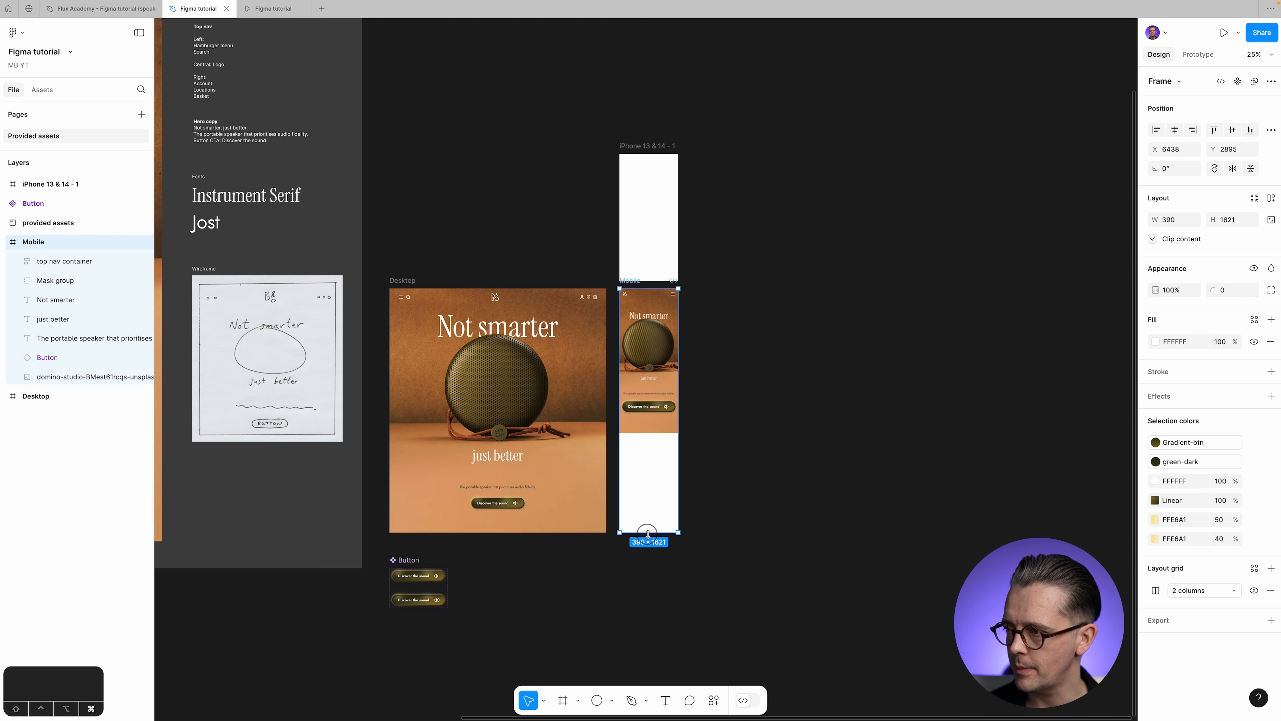
left_click_drag(644, 534, 637, 421)
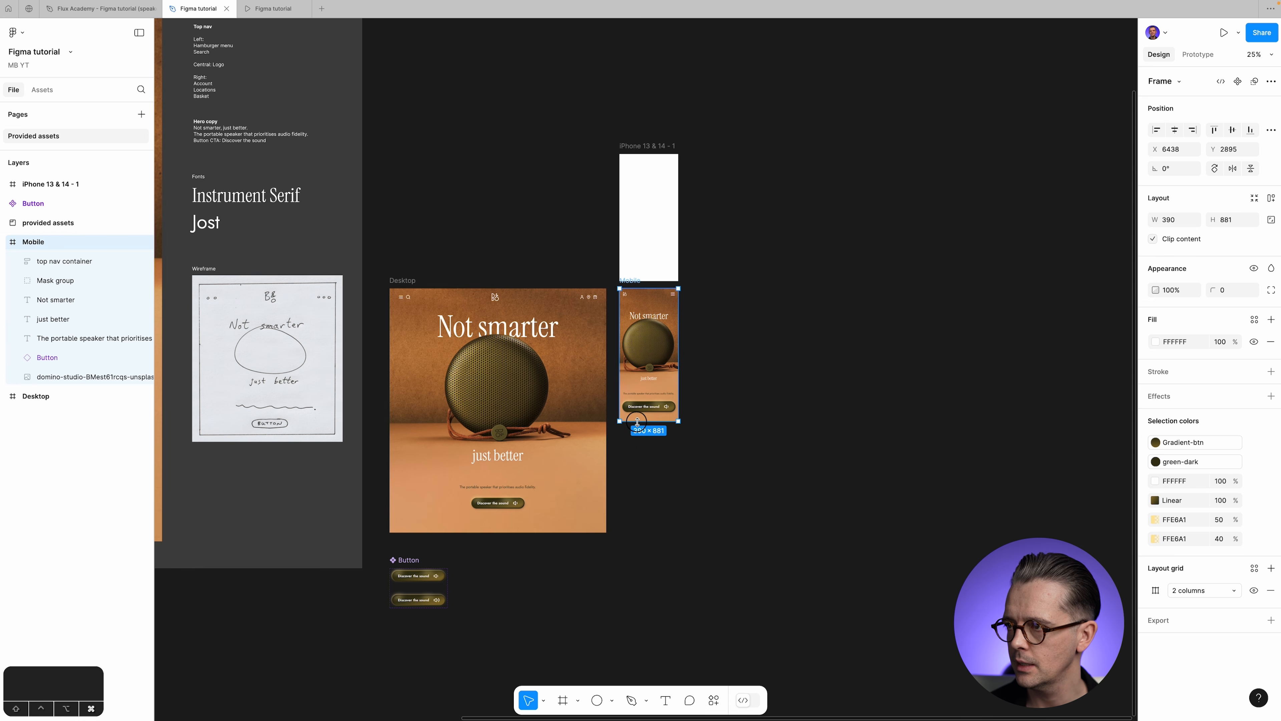
left_click(753, 400)
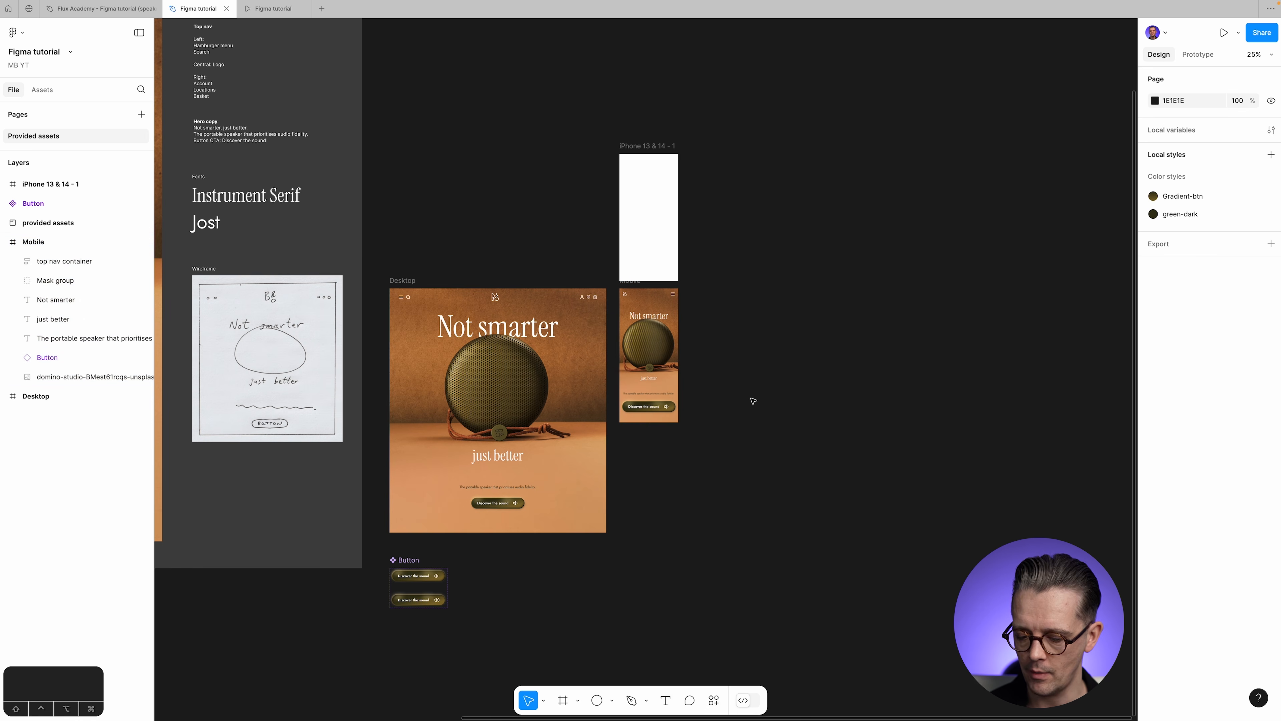
Preview the Mobile frame in the inline prototype window, place the preview beside the frame to compare, and close it.
key("ctrl+minus")
key("super+equal")
key("super+equal")
key("super+equal")
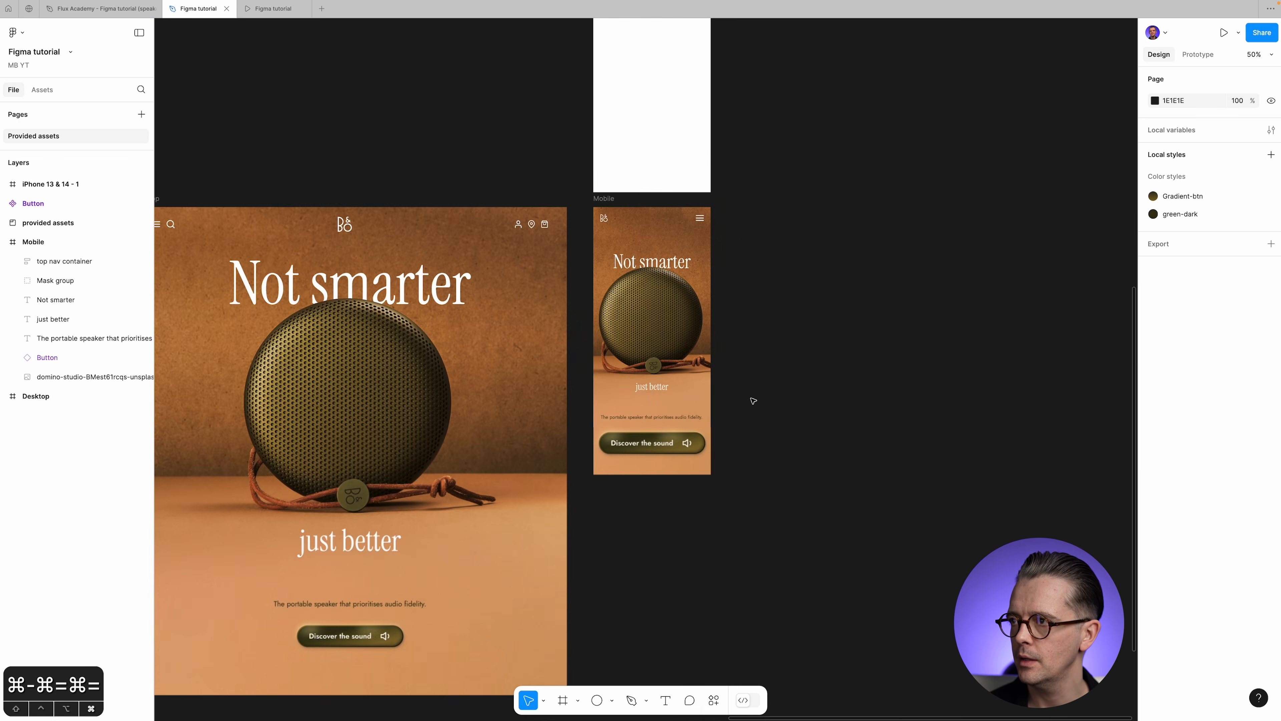
key("space")
left_click_drag(785, 398, 520, 451)
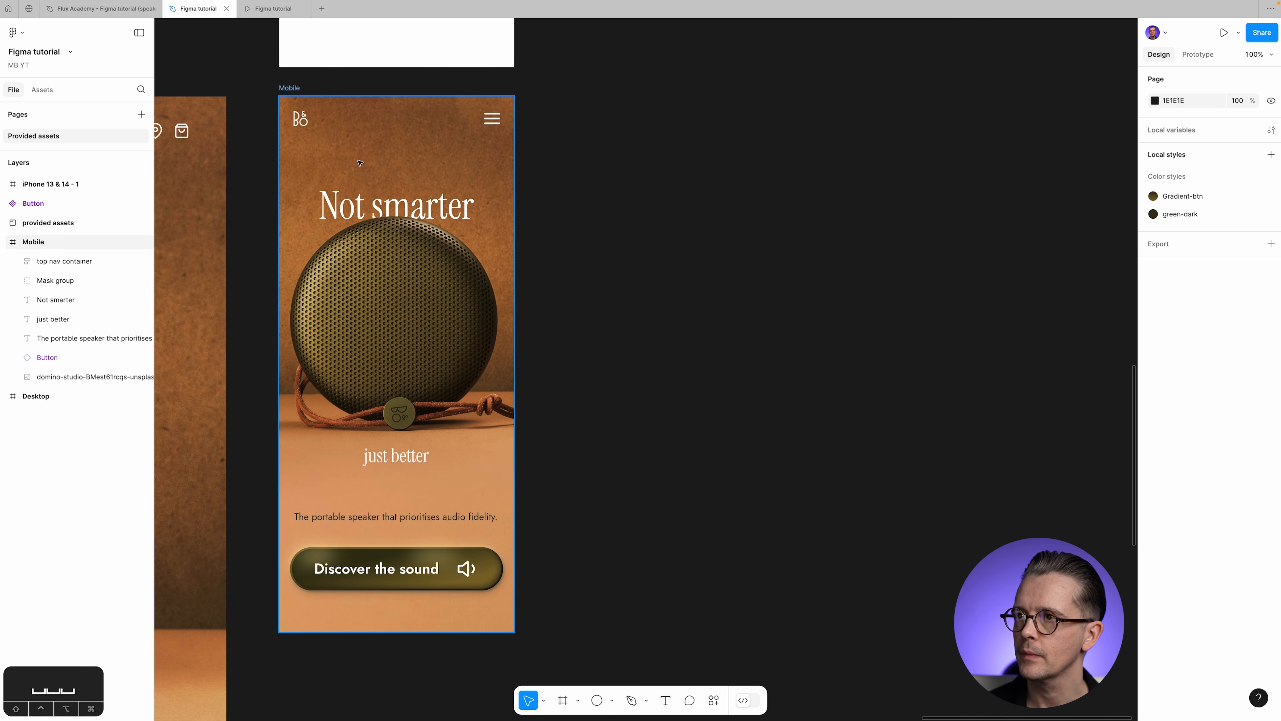
left_click(293, 88)
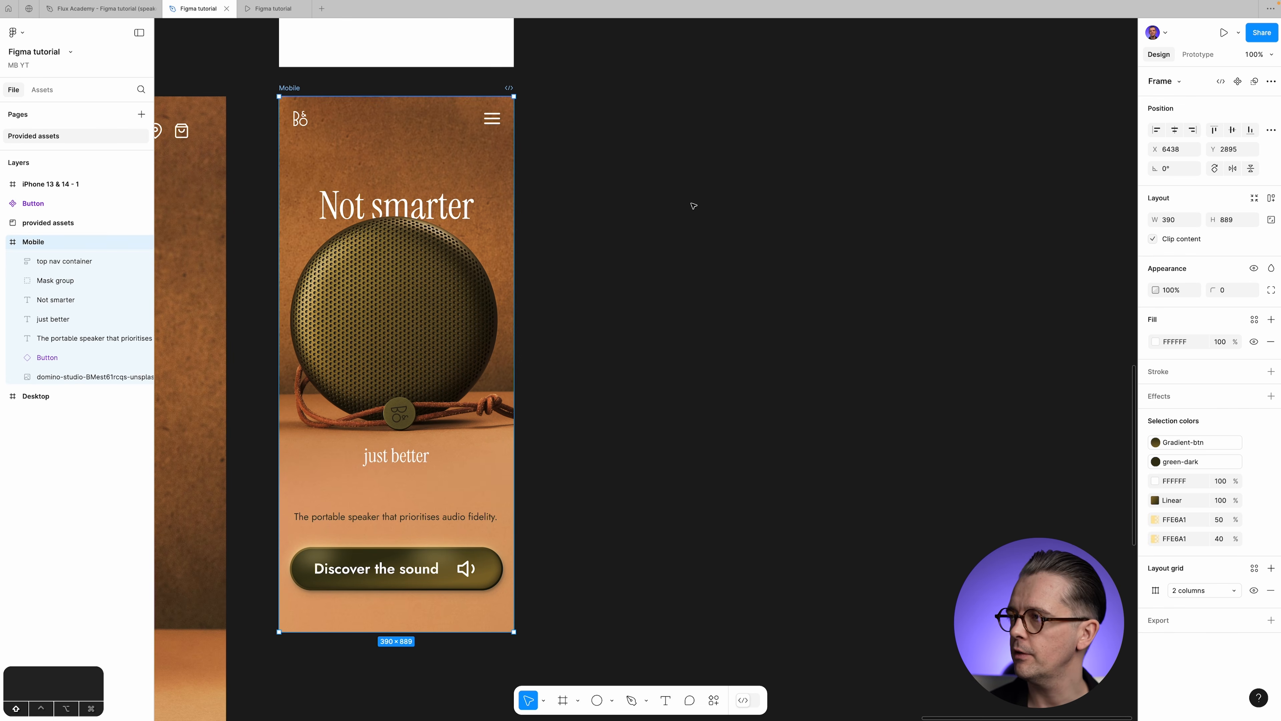
key("shift+space")
left_click_drag(472, 42, 748, 68)
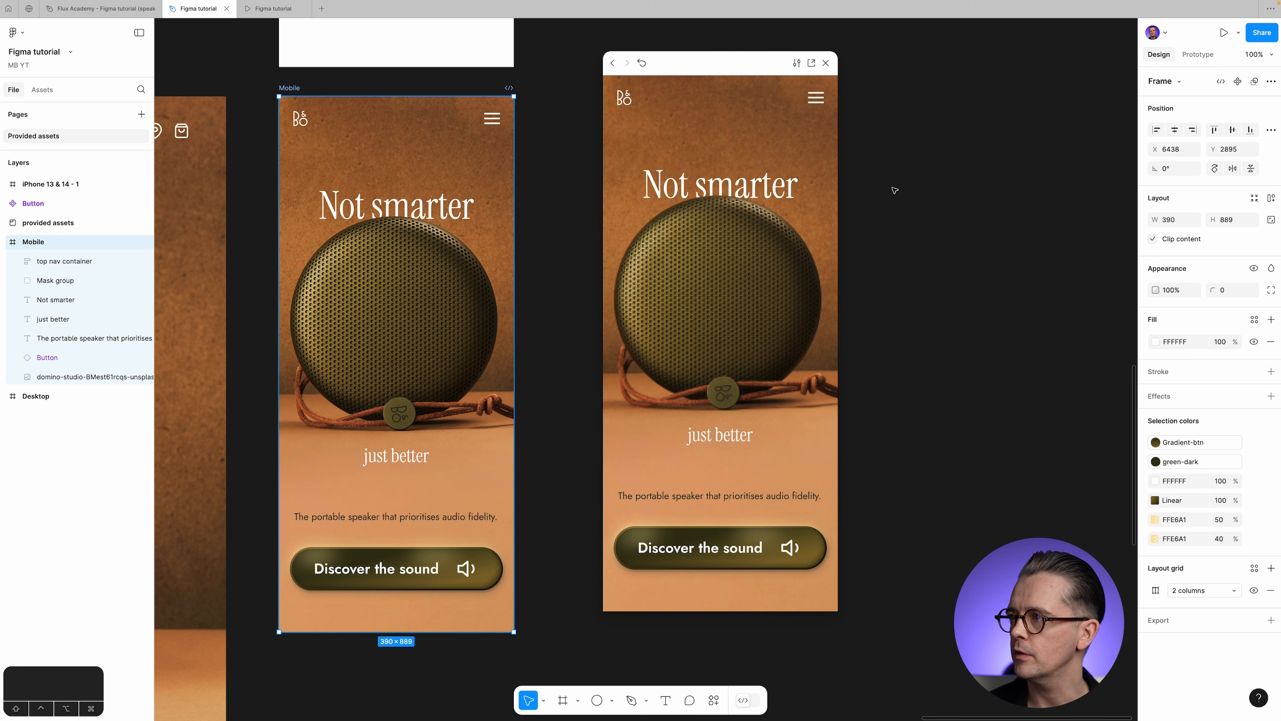
left_click(826, 64)
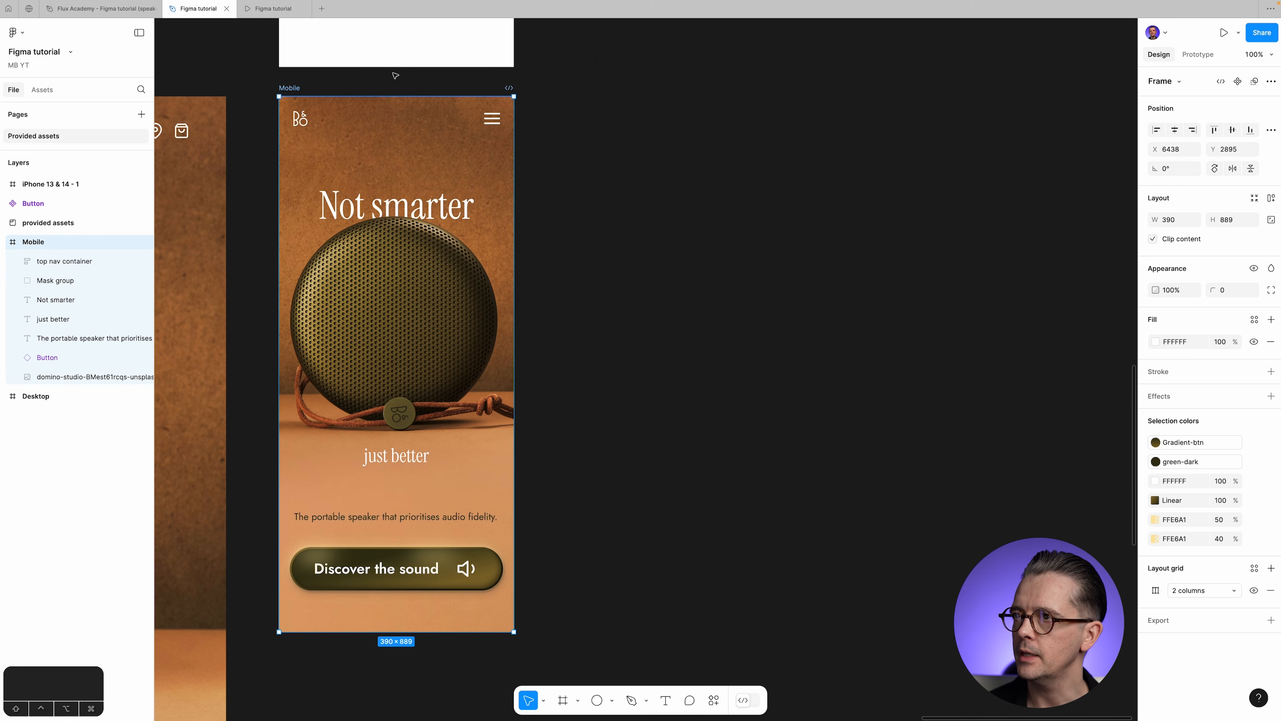
Set the prototype device to iPhone 14 and present the Mobile frame in a full prototype view.
left_click(1200, 52)
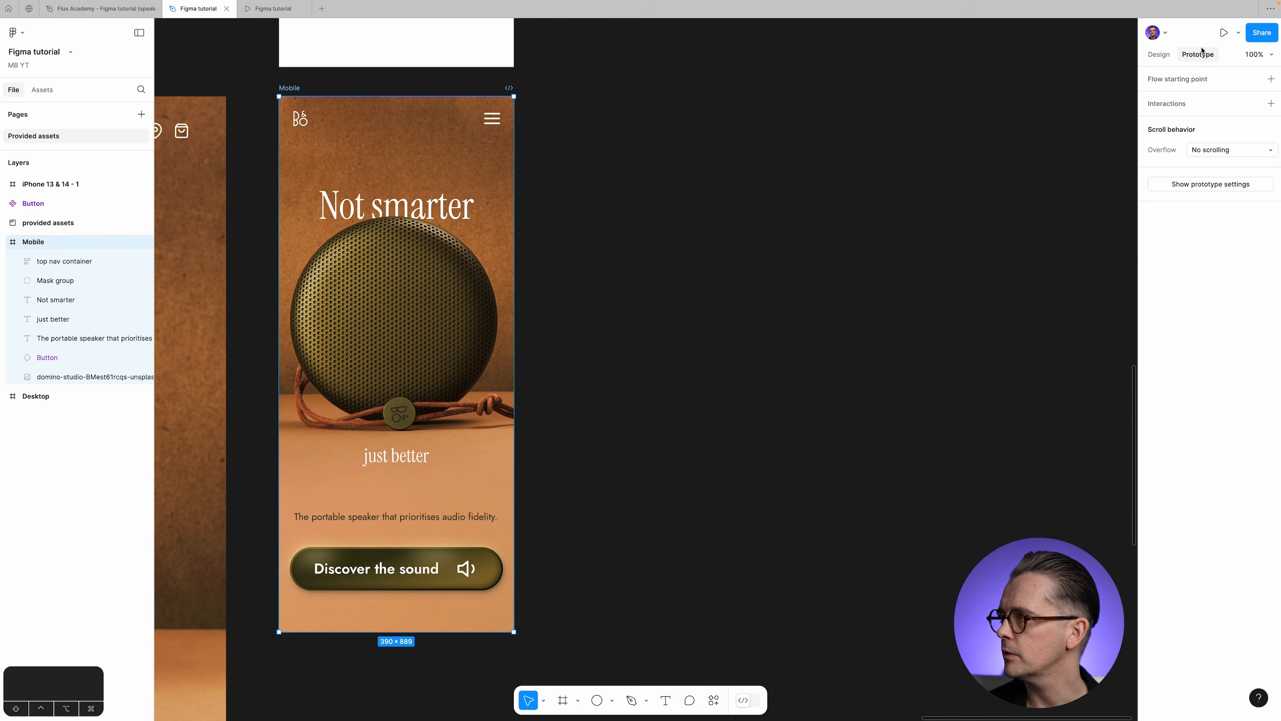
left_click(1225, 186)
left_click(1201, 100)
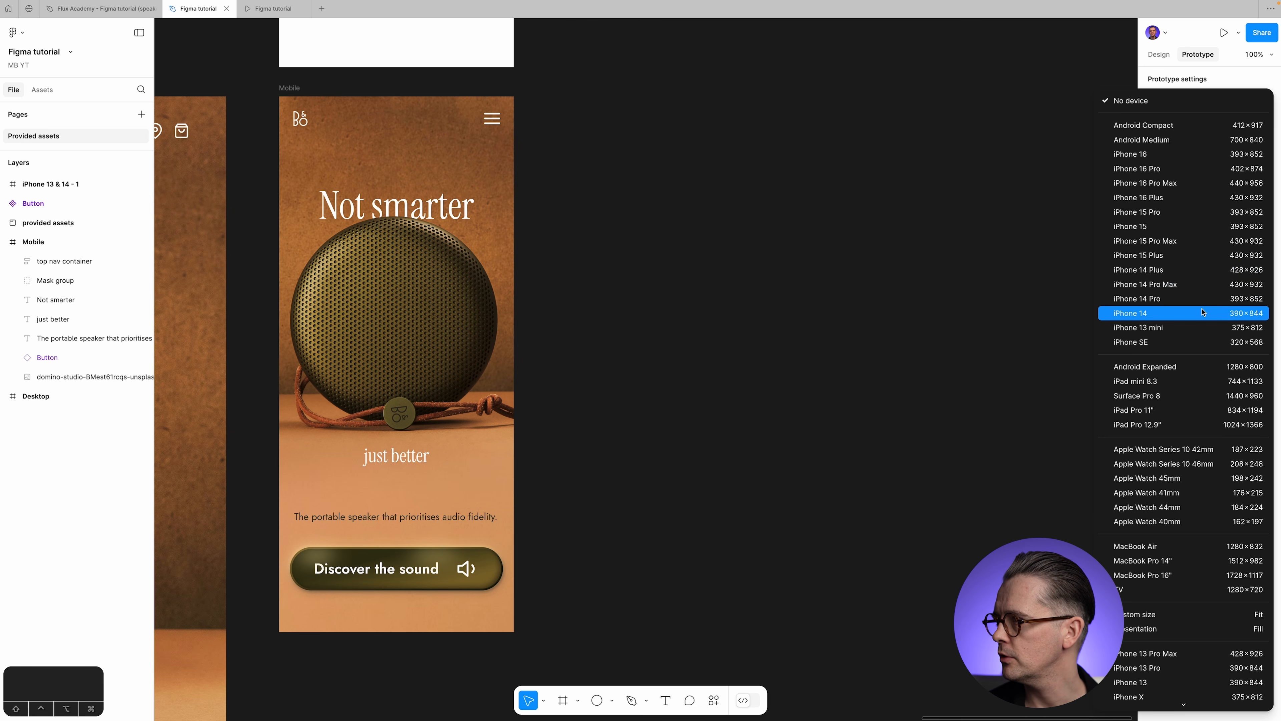
left_click(1184, 314)
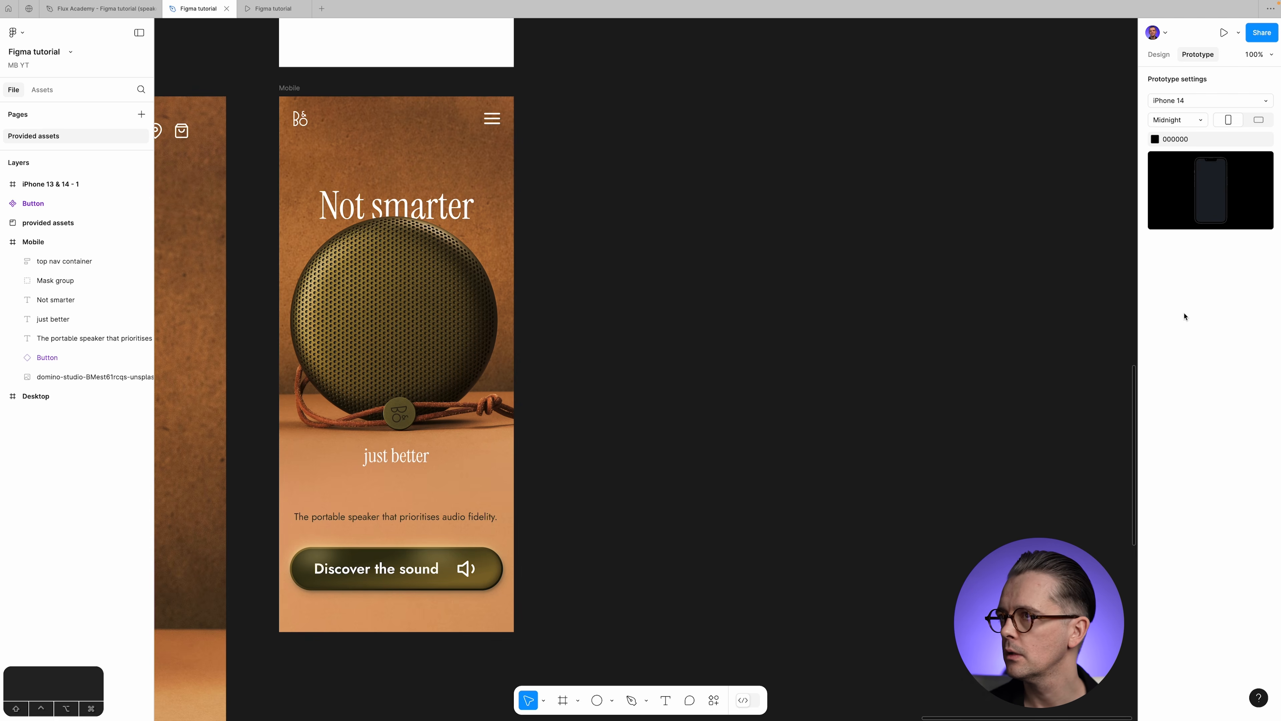
left_click(313, 89)
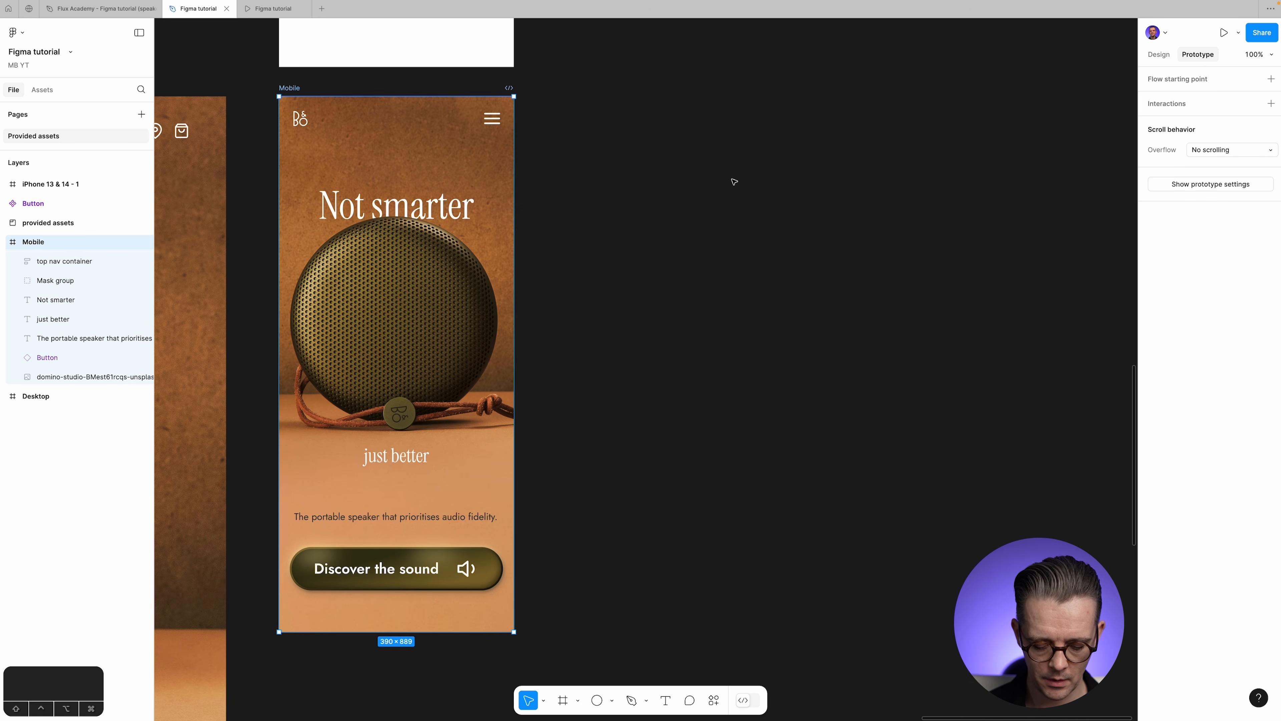
key("alt+super+Return")
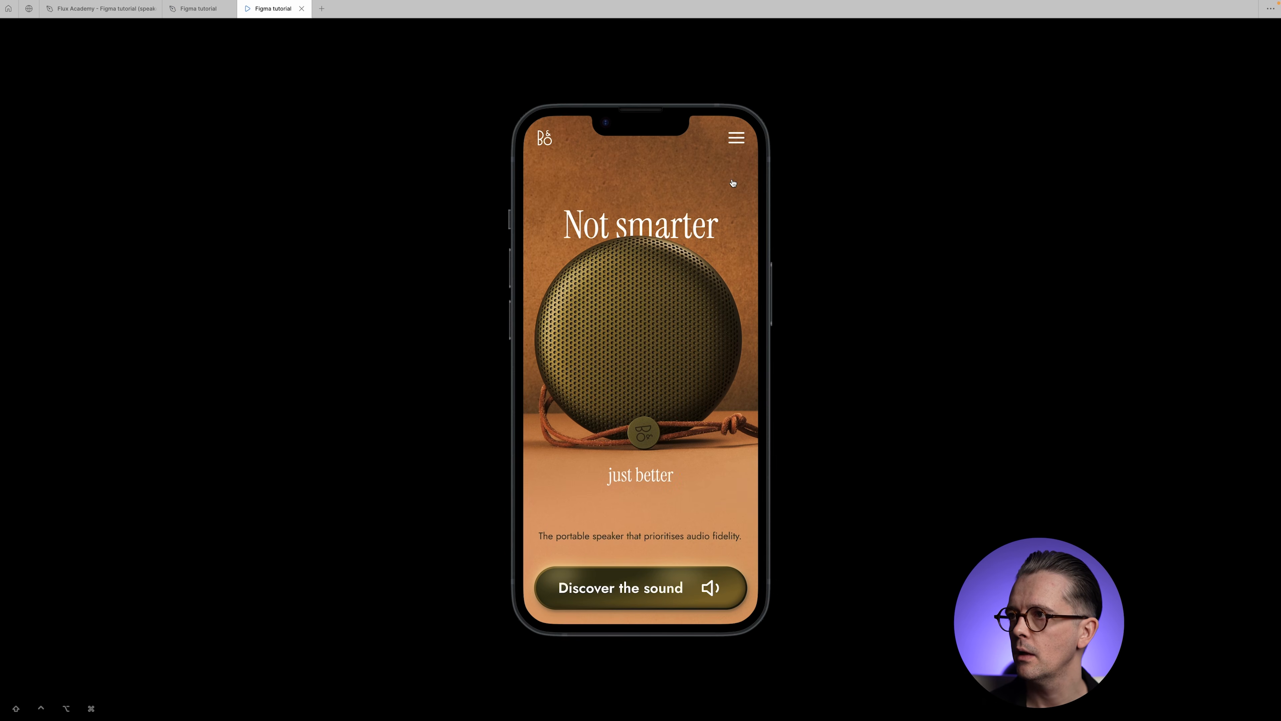